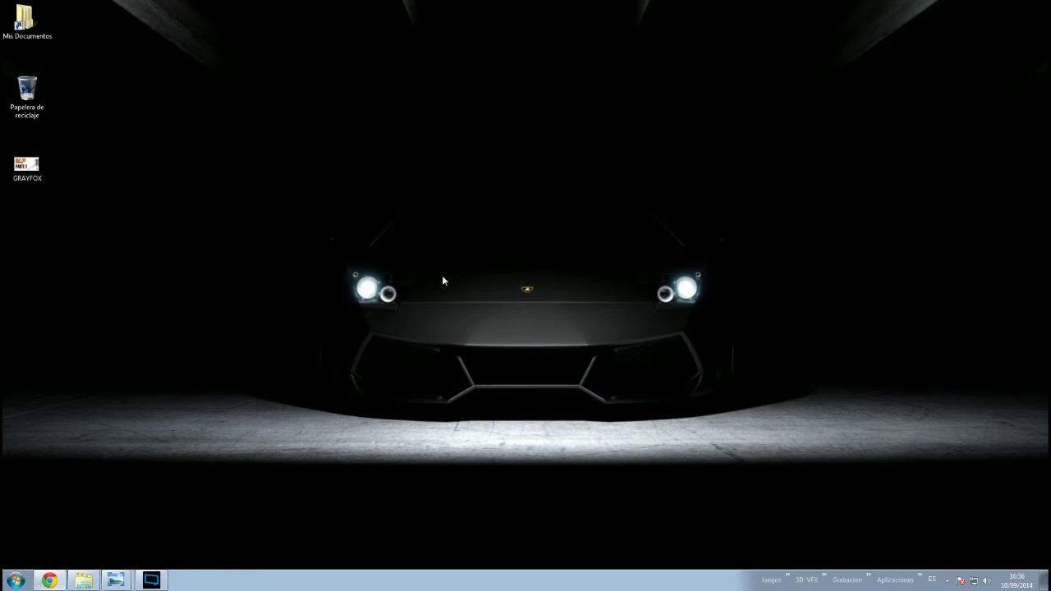
Open the Todo reference image from the 12- Gray Fox folder and examine the helmet, front and back views of the armour
left_click(92, 579)
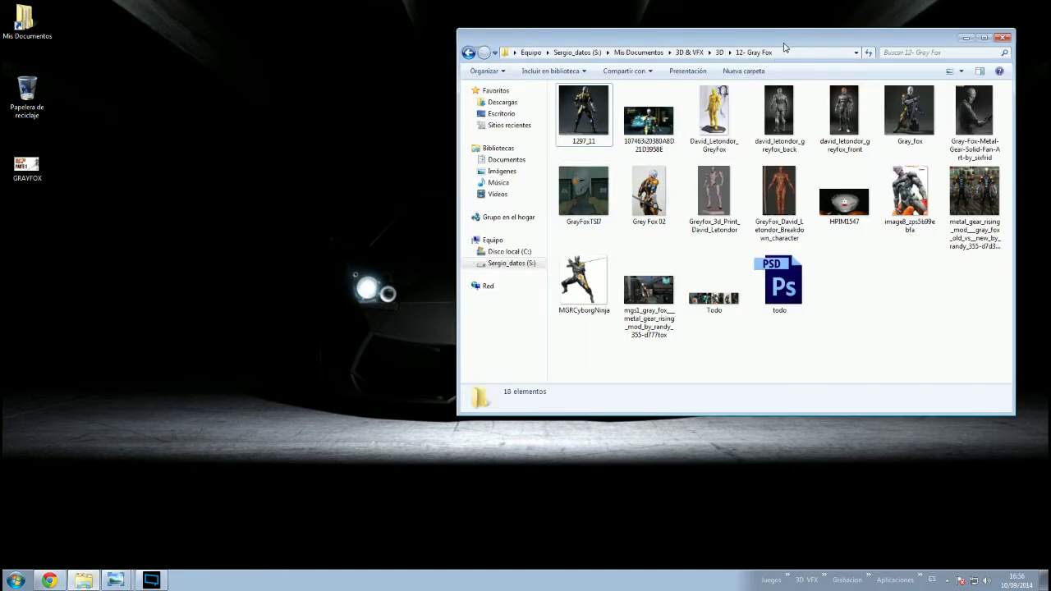
left_click_drag(784, 40, 635, 109)
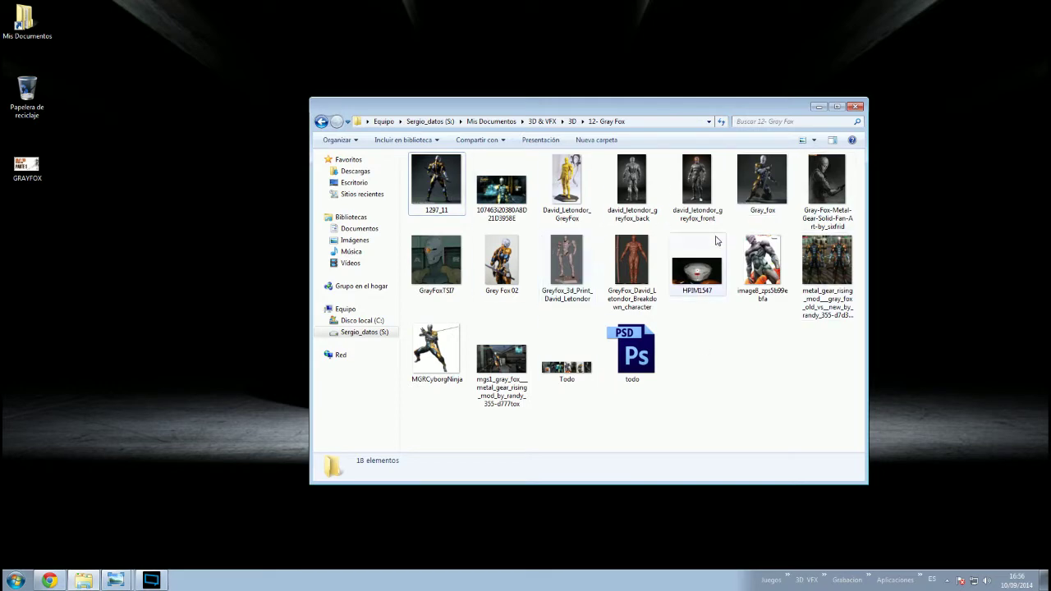
double_click(575, 374)
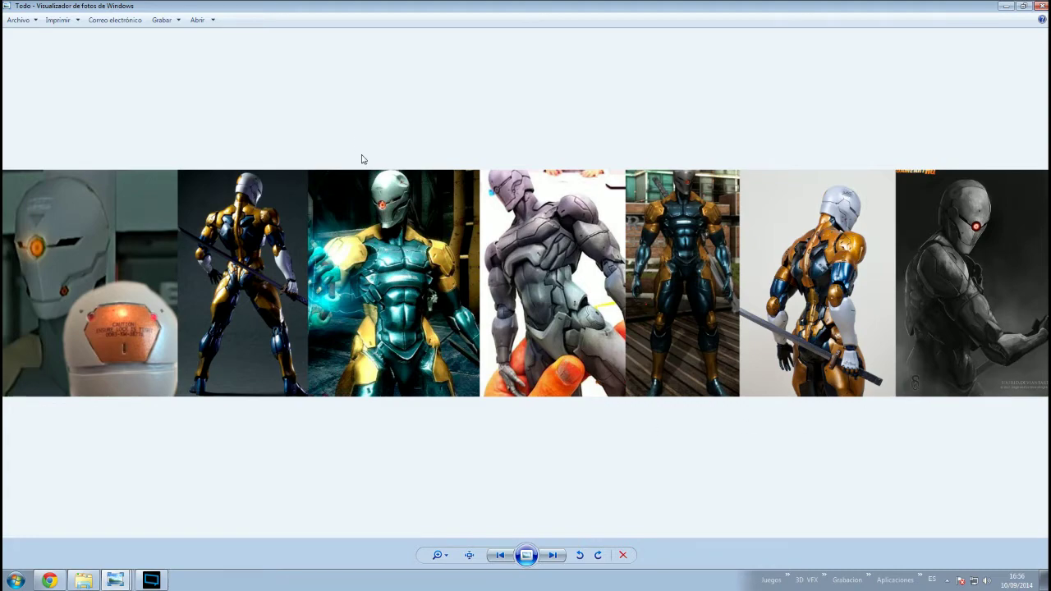
scroll(436, 271, "up", 5)
scroll(448, 256, "down", 5)
scroll(685, 206, "up", 1)
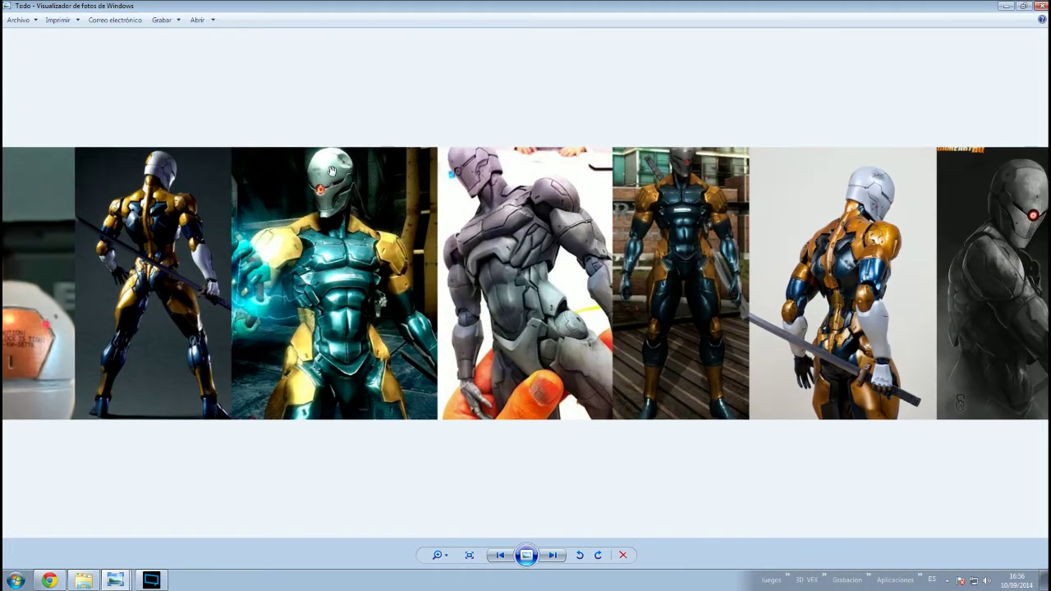
left_click_drag(427, 256, 565, 261)
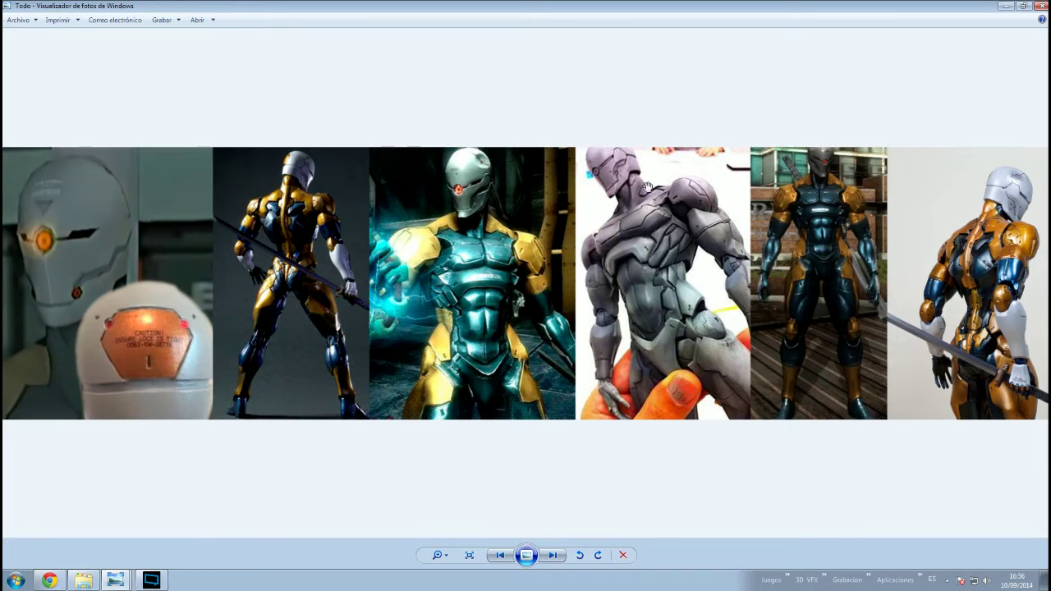
left_click_drag(657, 297, 454, 281)
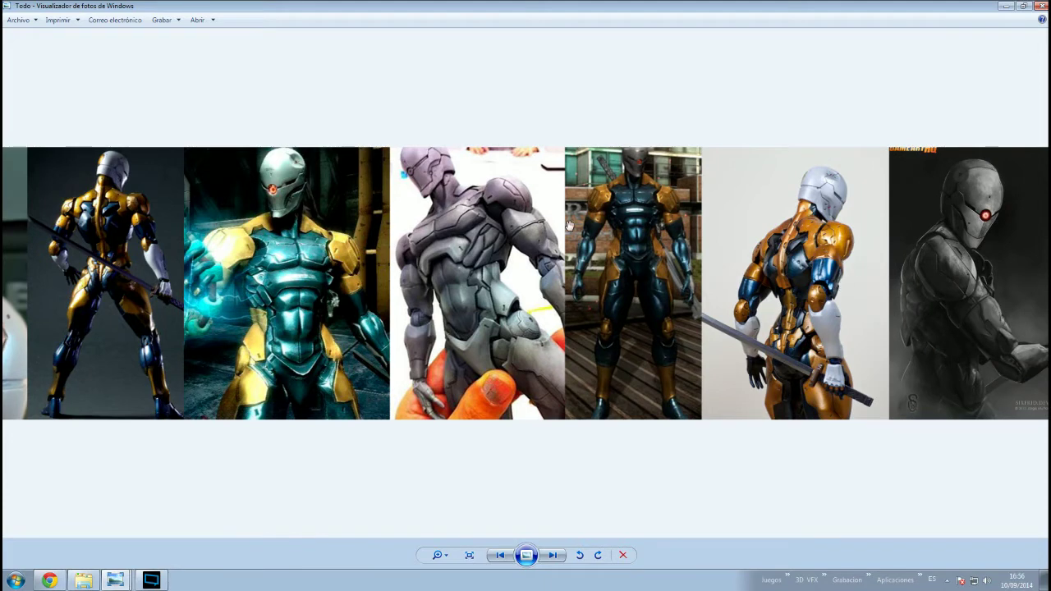
scroll(568, 230, "down", 2)
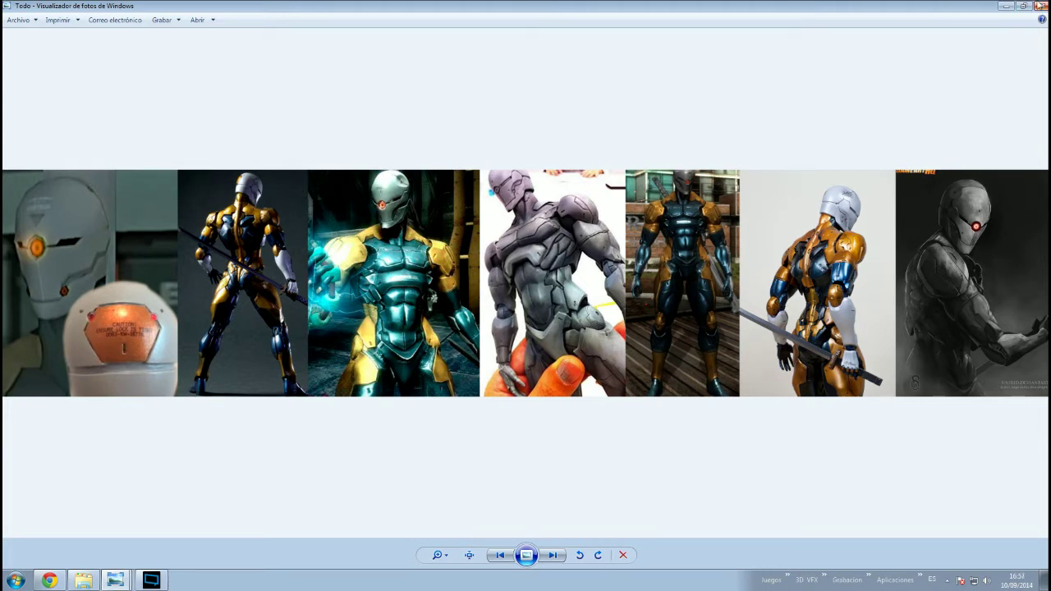
left_click(1040, 5)
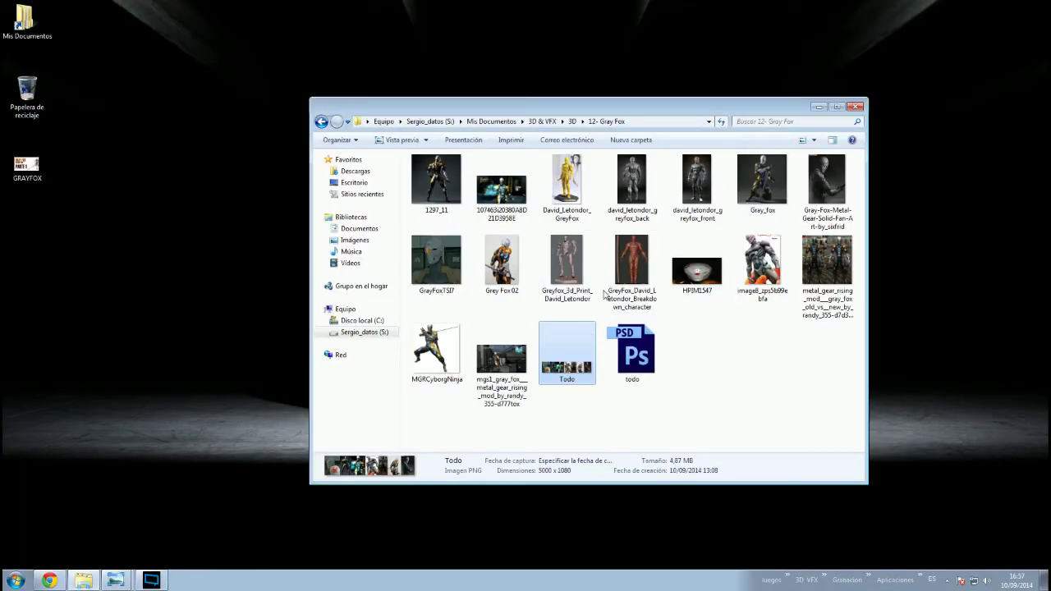
Launch ZBrush 4R6 for sculpting
left_click(788, 578)
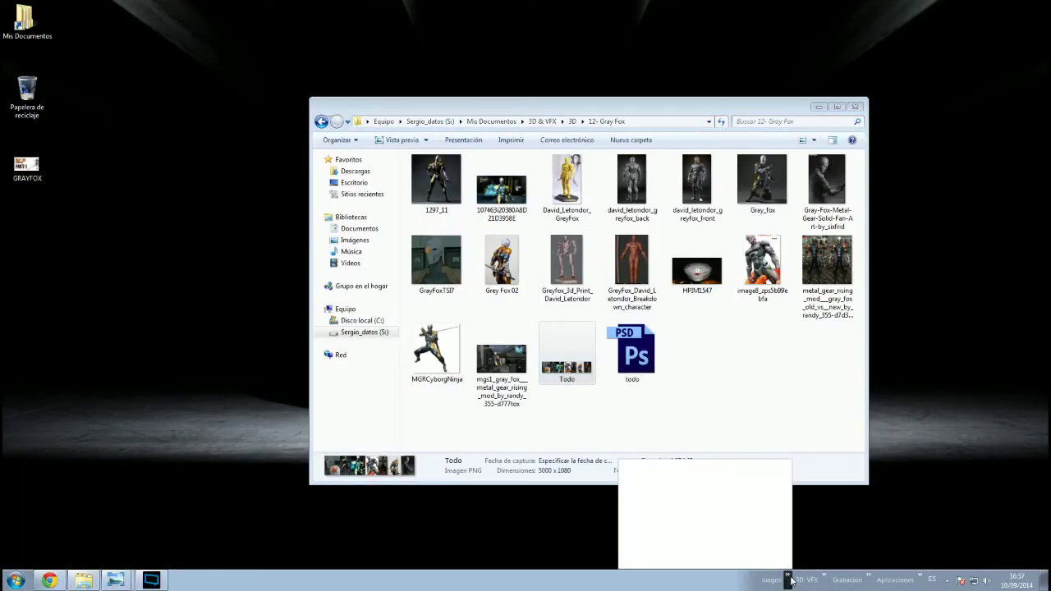
left_click(824, 578)
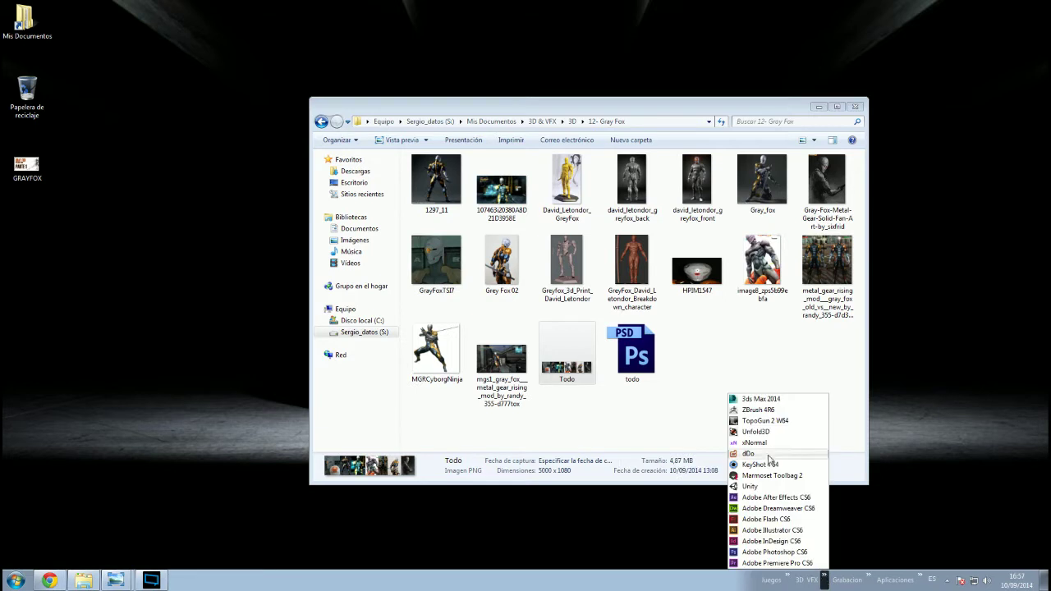
left_click(771, 409)
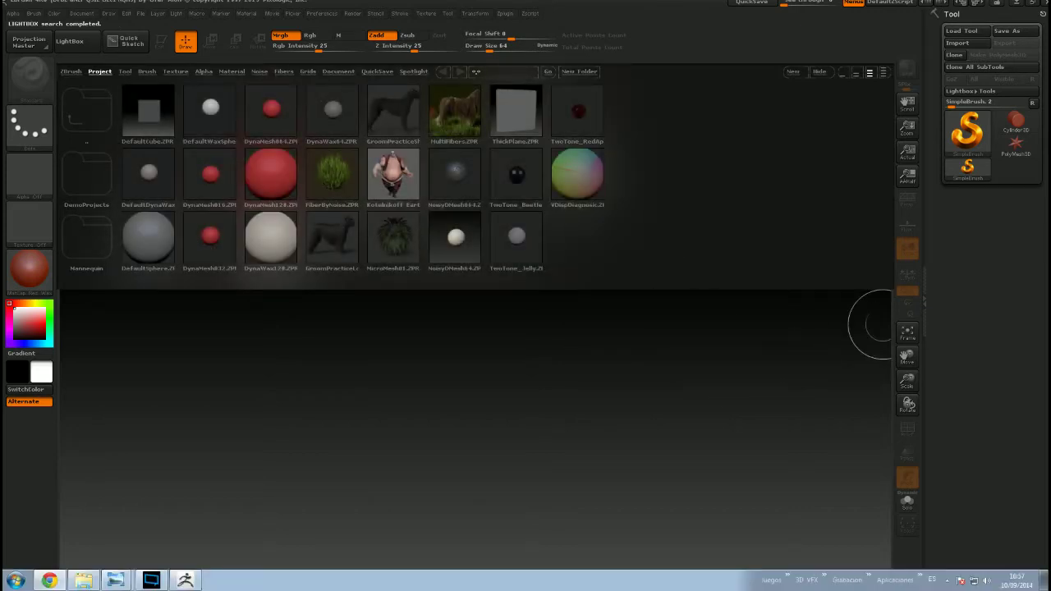
Load the DynaMesh128 sphere project without saving the current one
left_click(362, 359)
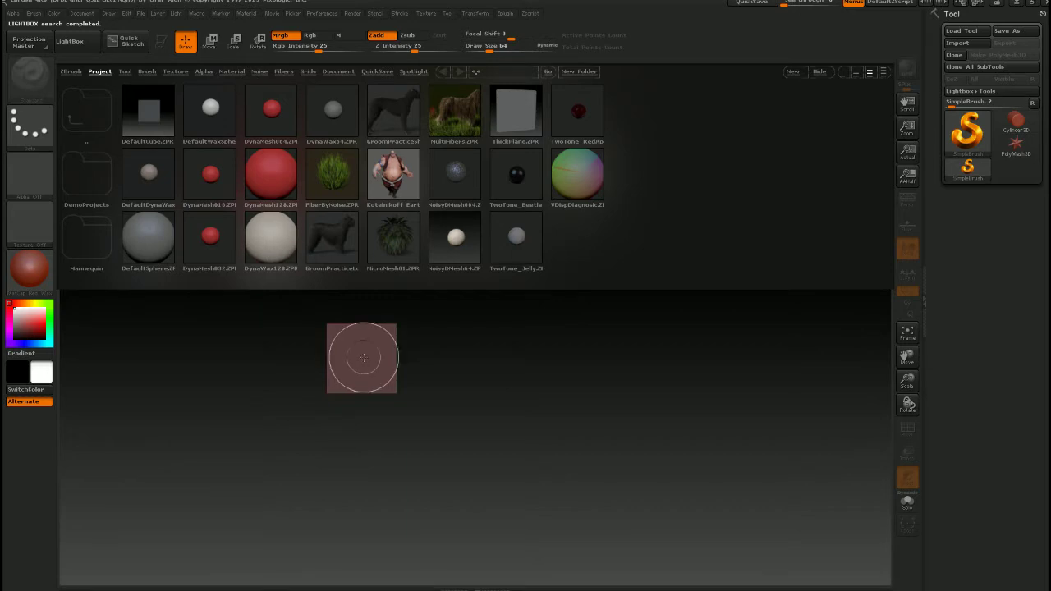
double_click(281, 181)
left_click(552, 326)
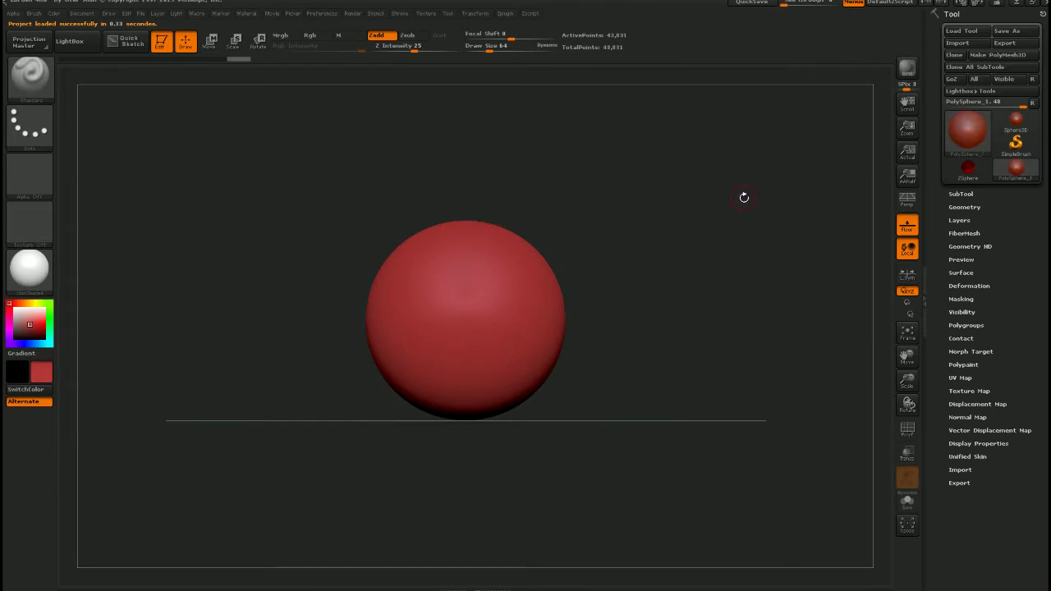
Hide the floor grid, enable perspective and set the camera's angle of view to 2
left_click(907, 225)
left_click(907, 200)
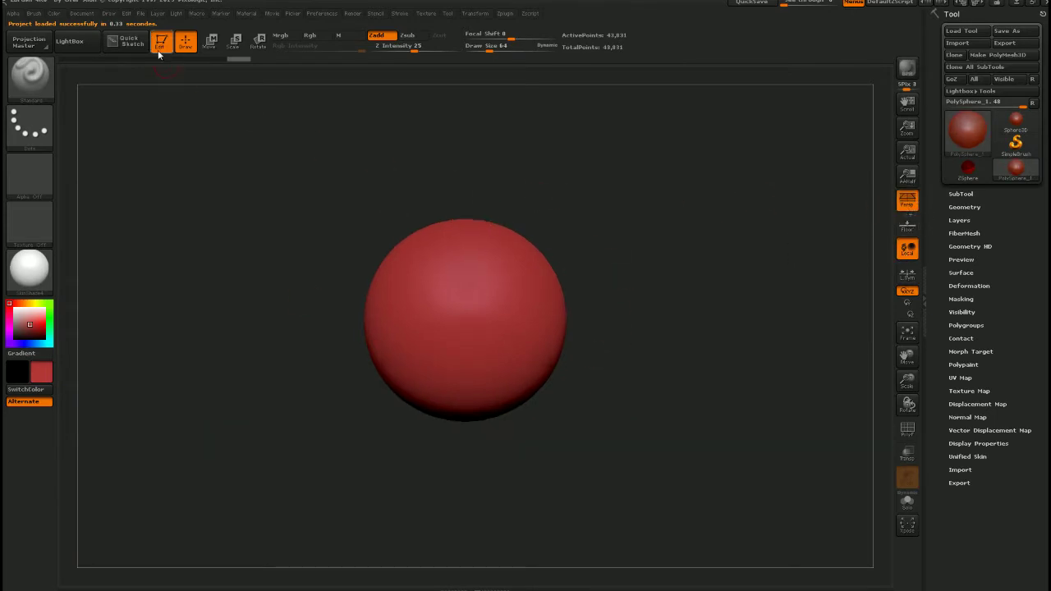
left_click(108, 14)
left_click(169, 256)
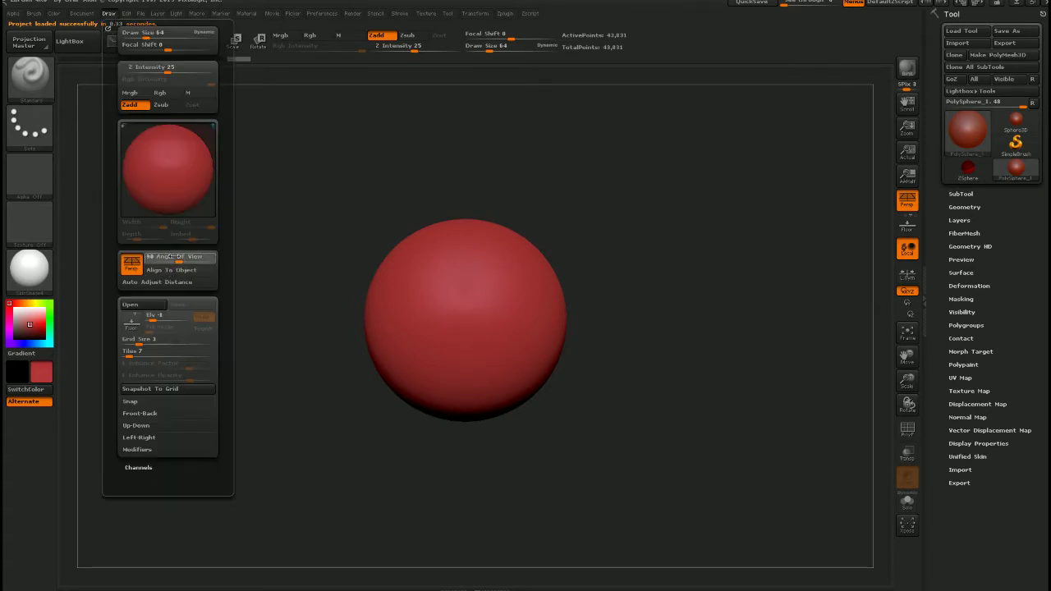
type("2")
key("Return")
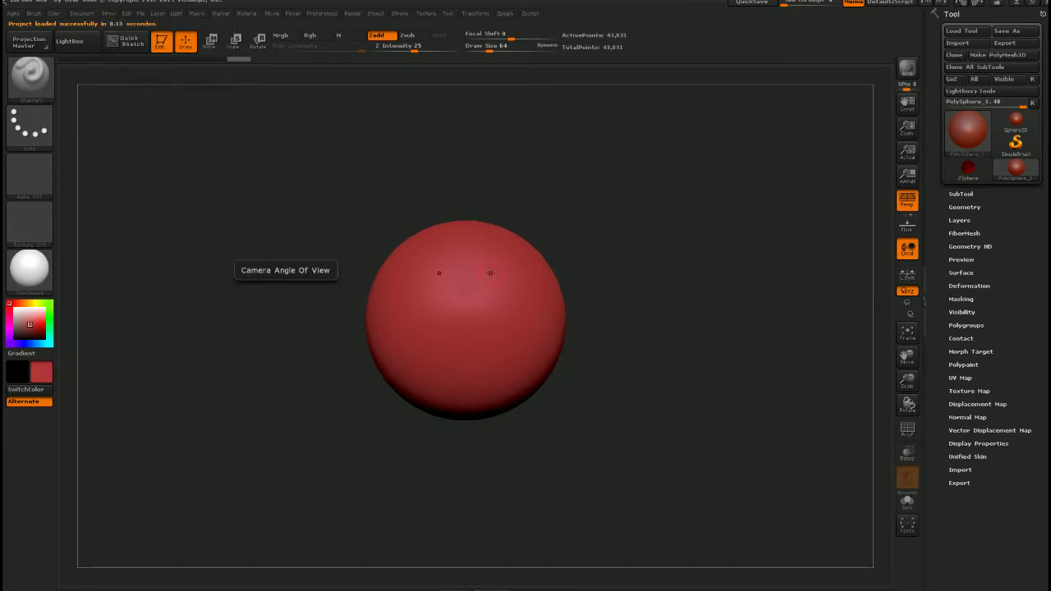
Apply the MatCap Gray material to the sphere and set the main colour to white
left_click(29, 266)
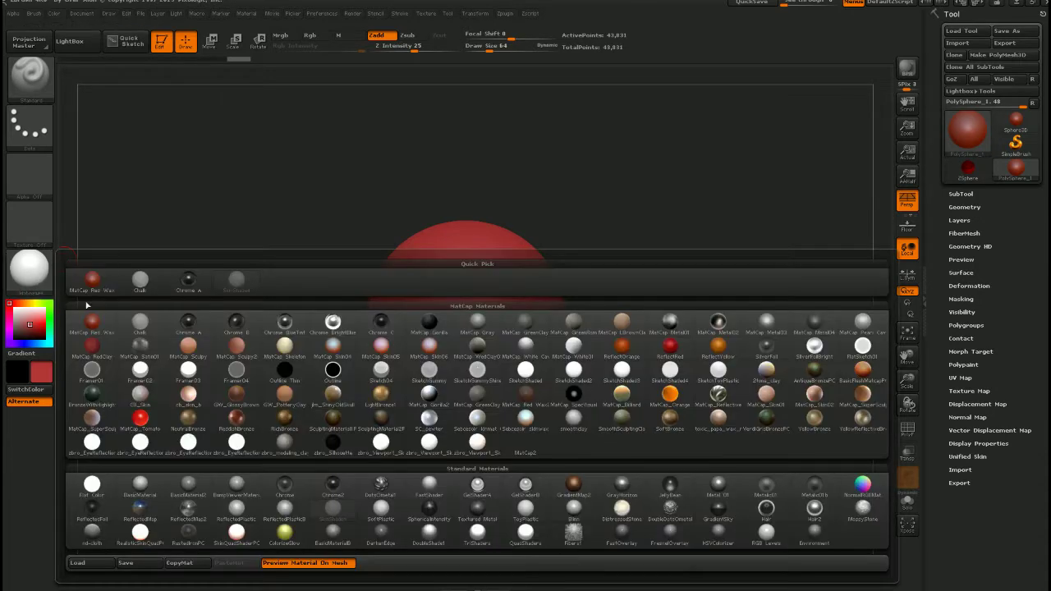
left_click(488, 355)
left_click_drag(27, 321, 13, 308)
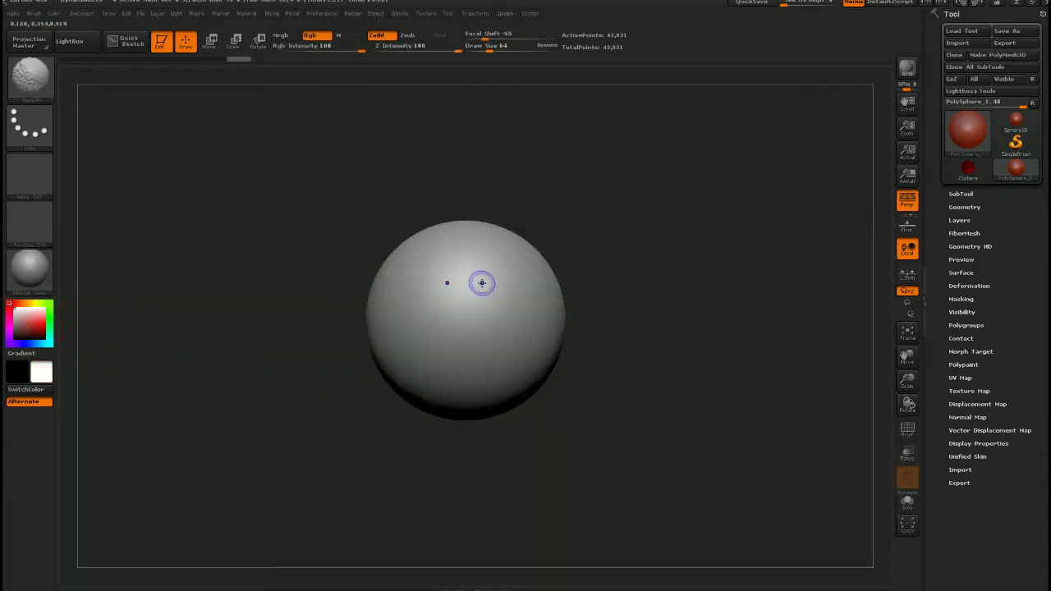
key("shift+f")
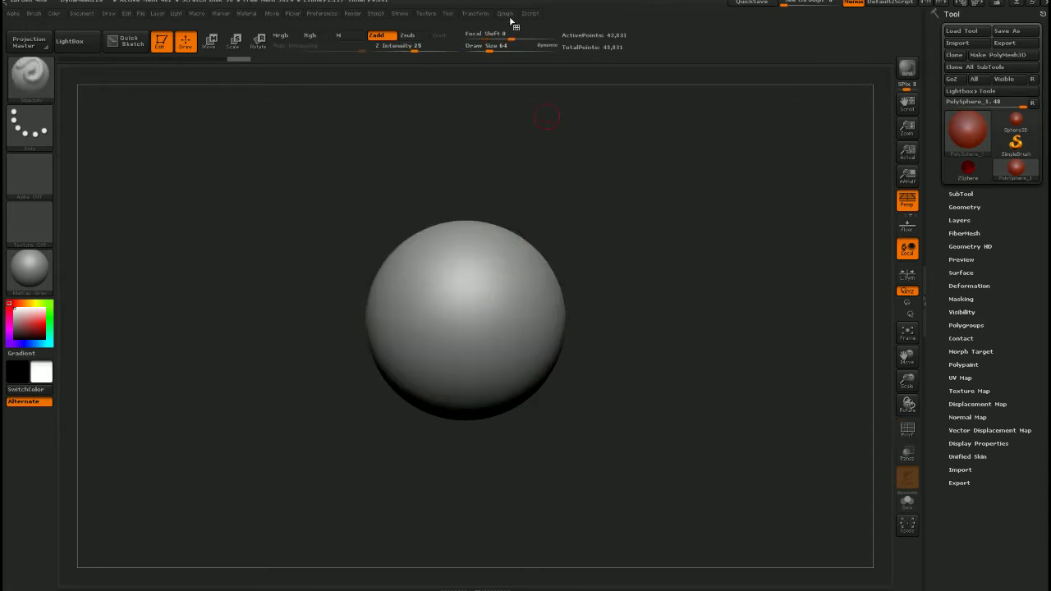
Import the Todo image from Mis Documentos > 3D & VFX > 3D > 12- Gray Fox as a texture
left_click(427, 14)
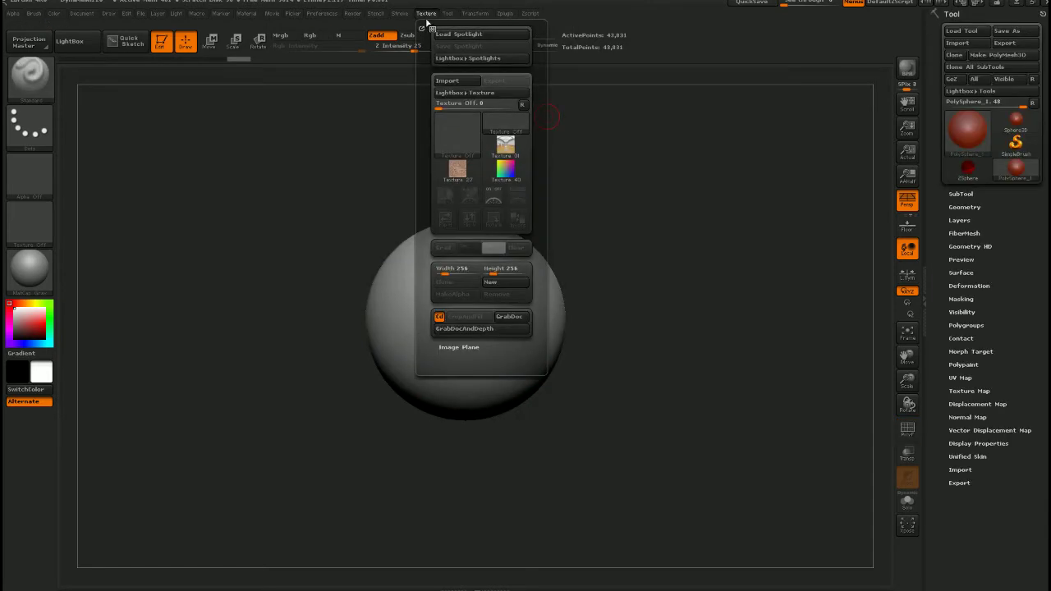
left_click(446, 139)
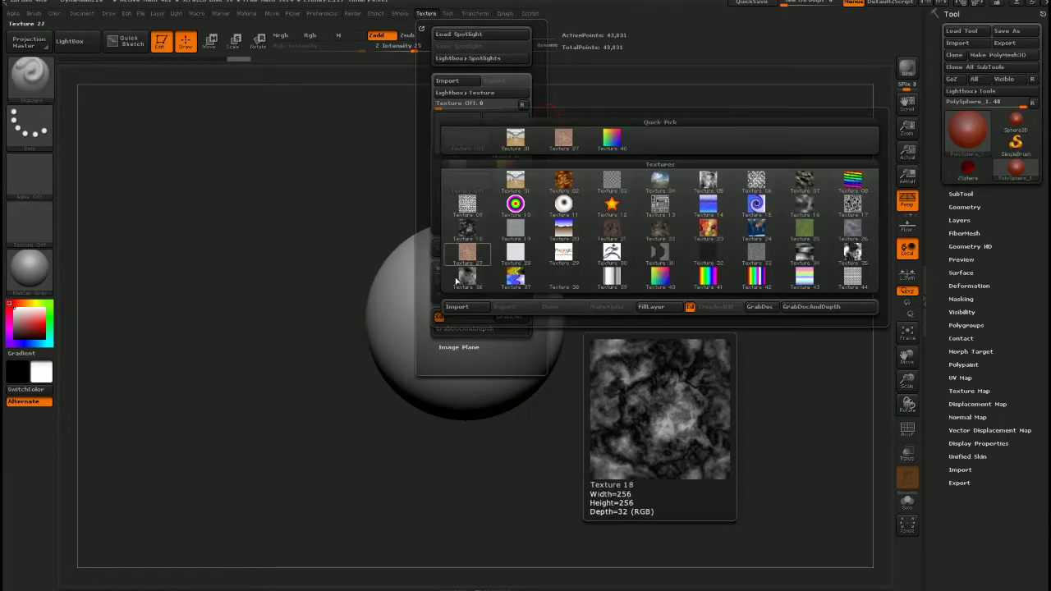
left_click(466, 308)
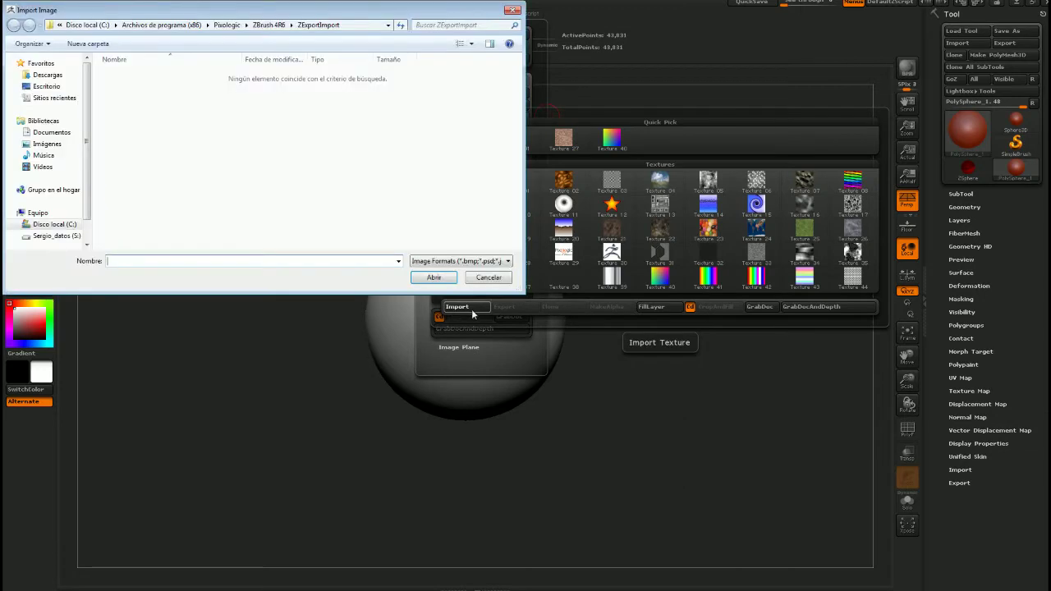
left_click(70, 86)
double_click(195, 139)
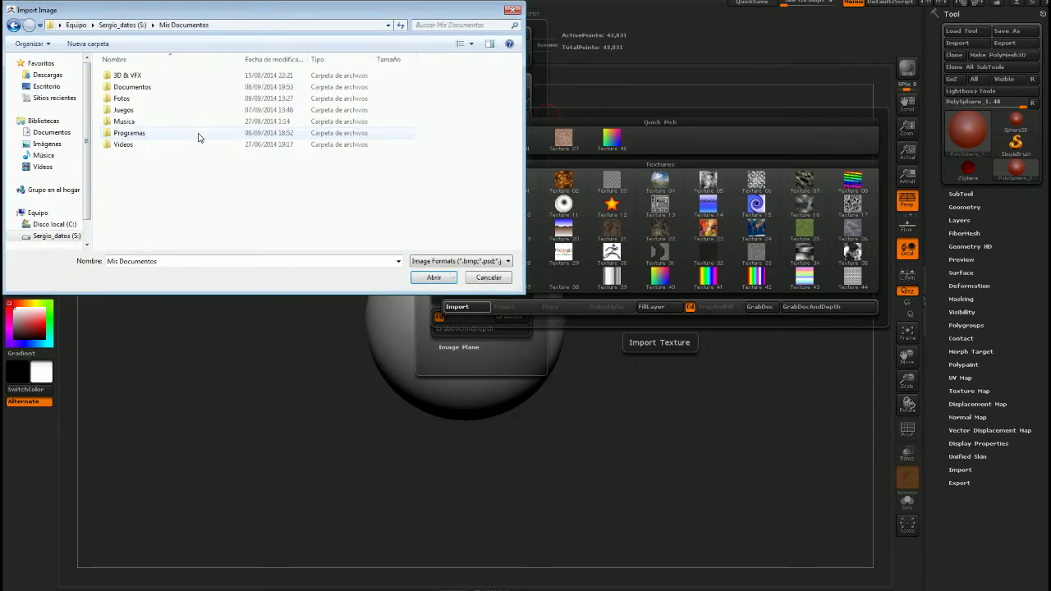
double_click(176, 75)
double_click(179, 77)
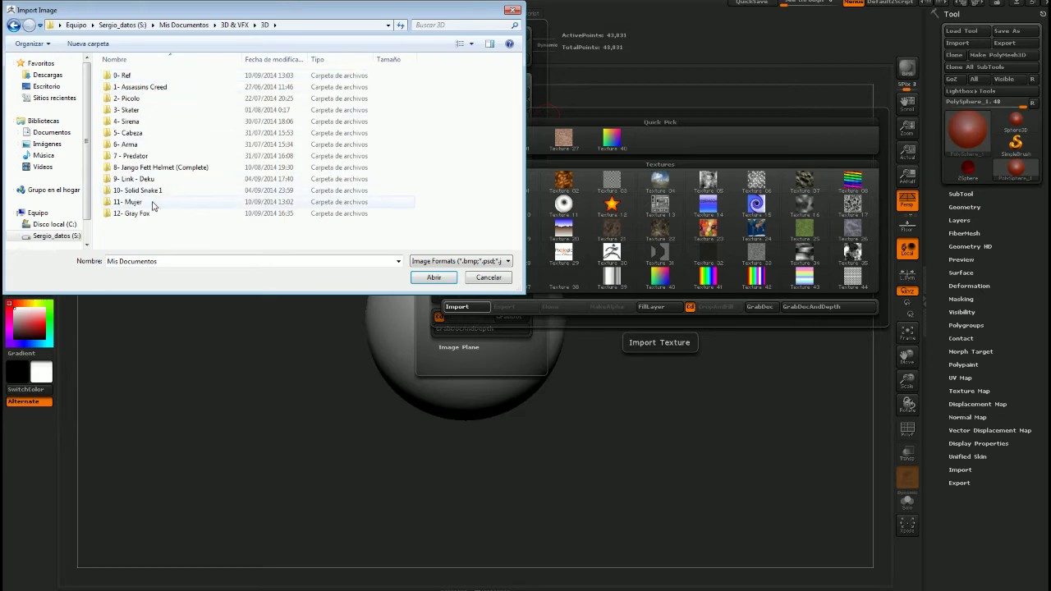
double_click(164, 212)
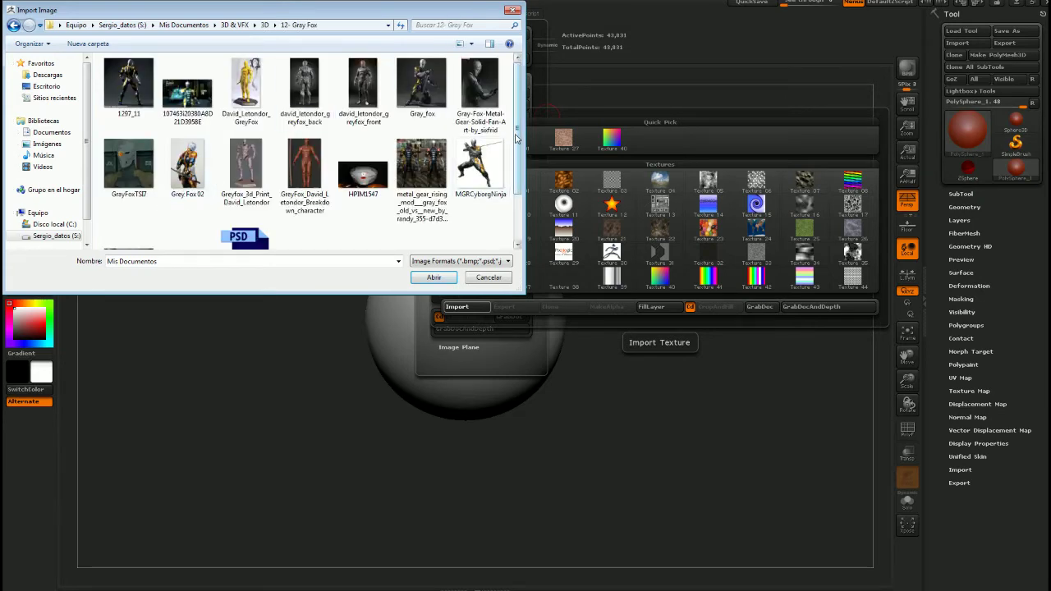
scroll(218, 210, "down", 2)
double_click(189, 209)
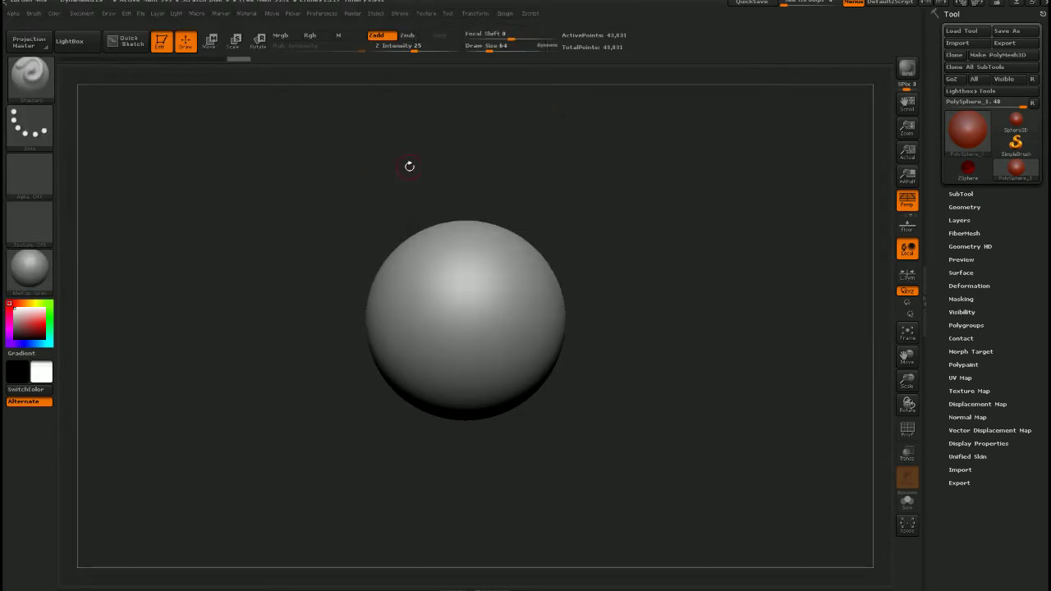
Add the imported Todo texture to Spotlight as a reference image
left_click(447, 28)
left_click(426, 13)
left_click(457, 194)
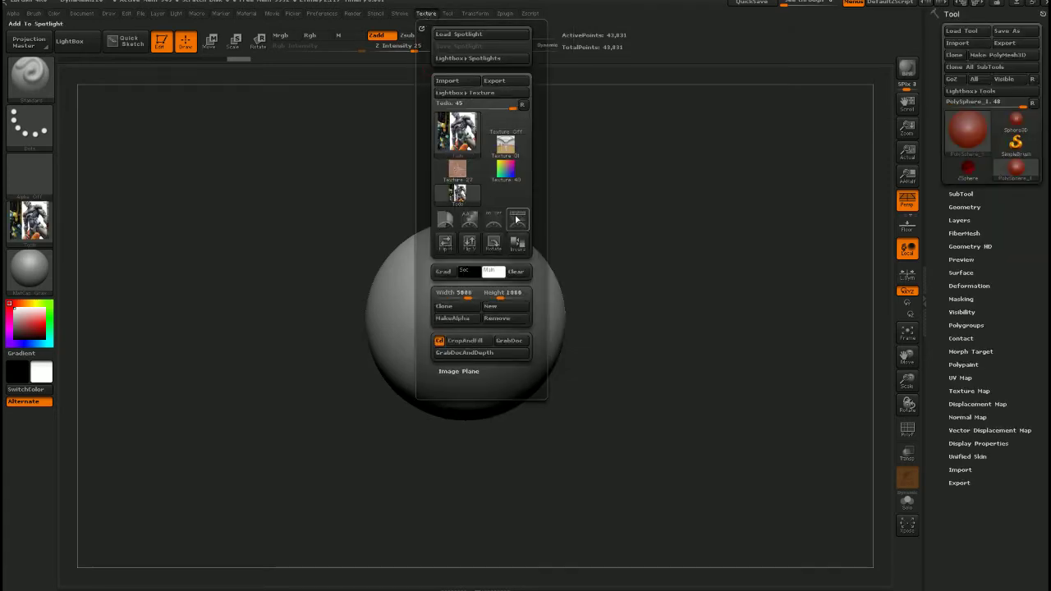
left_click(516, 222)
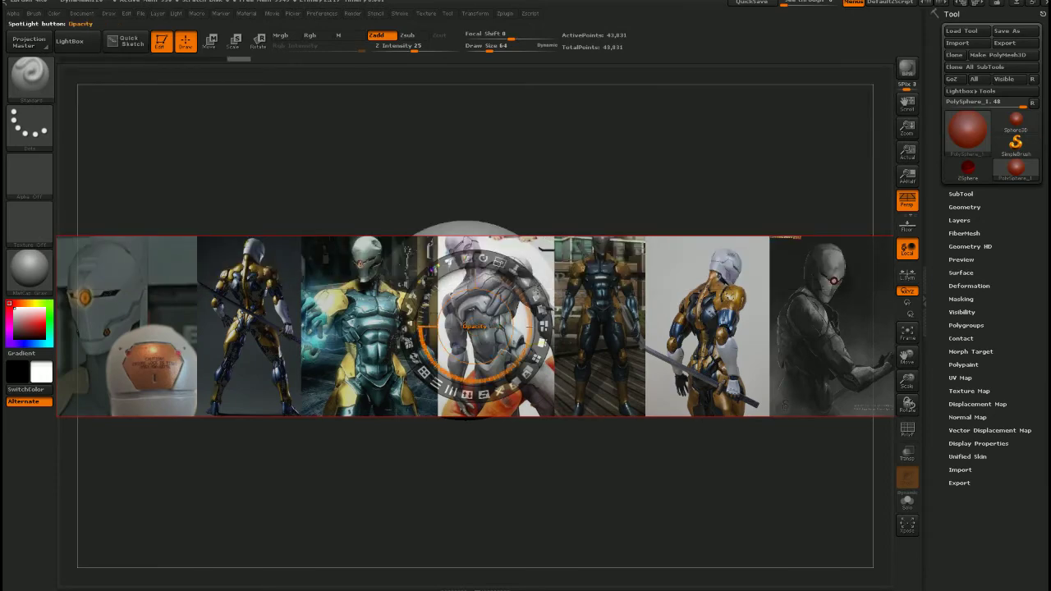
Enlarge and reposition the reference image over the canvas, adjusting its opacity and intensity in Spotlight
left_click_drag(538, 296, 532, 364)
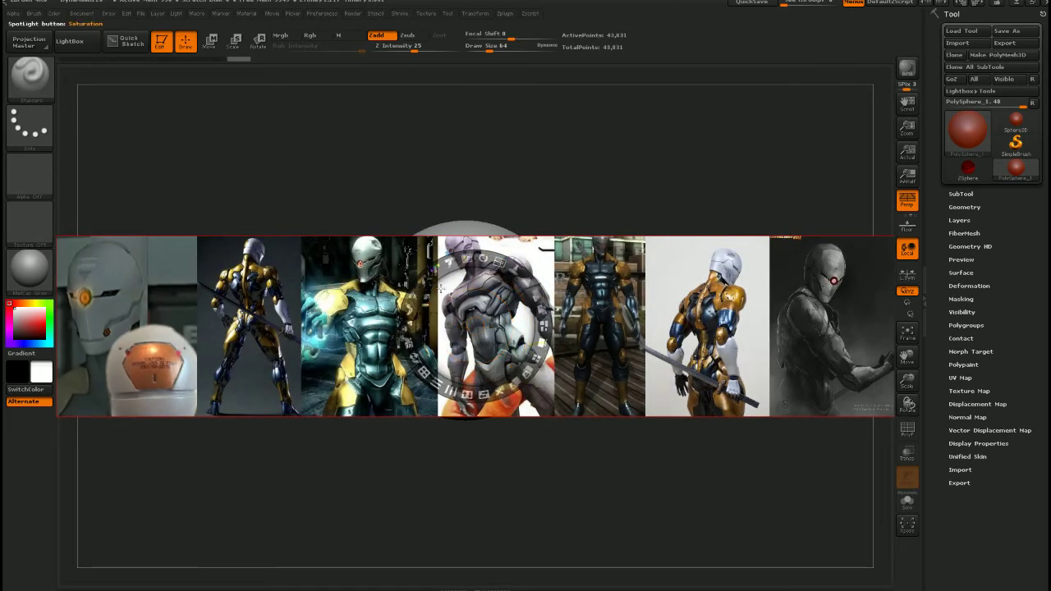
left_click_drag(442, 301, 632, 289)
left_click_drag(664, 238, 706, 293)
left_click(350, 281)
left_click(220, 271)
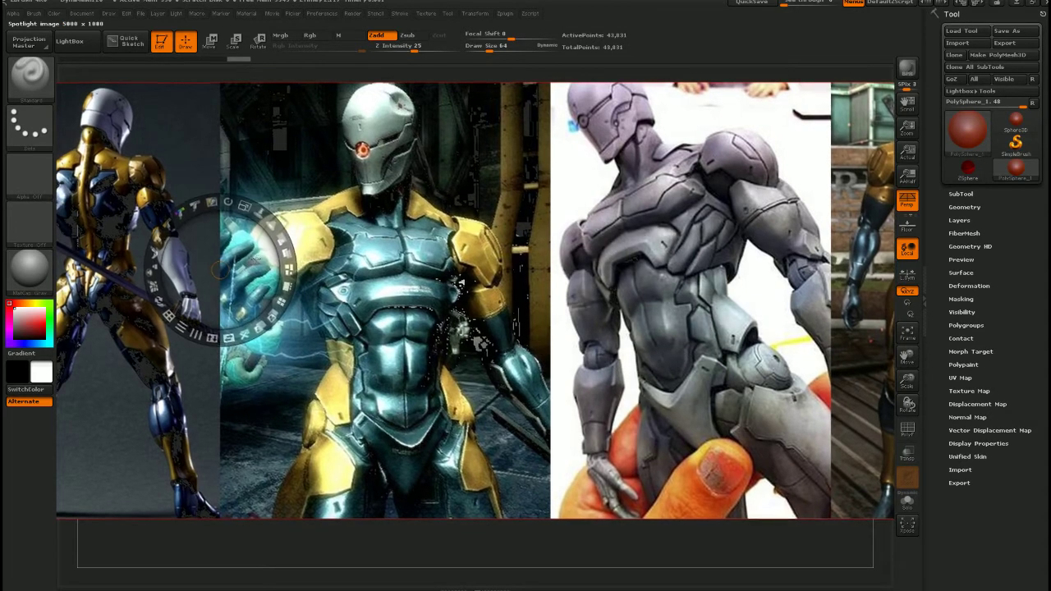
left_click_drag(204, 261, 486, 279)
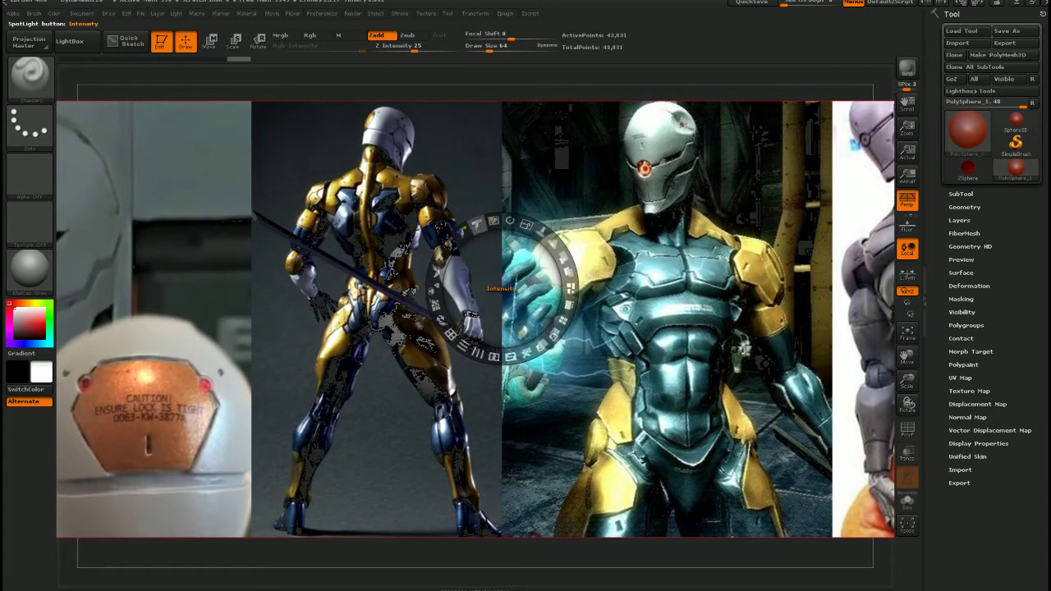
left_click_drag(478, 226, 481, 224)
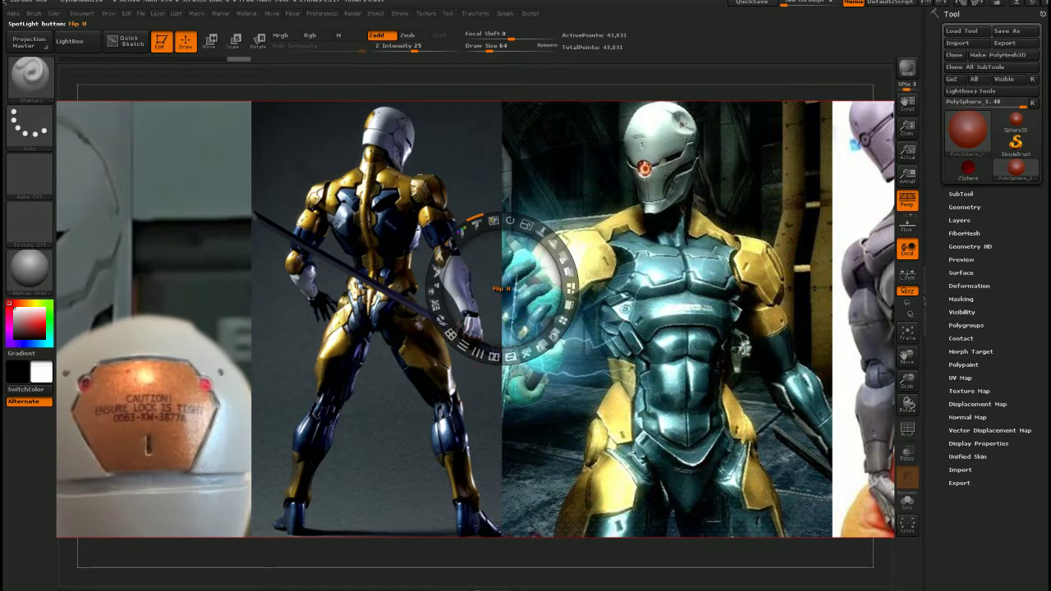
Toggle Spotlight editing off and on, and set the brush draw size to 17
key("z")
key("z")
key("s")
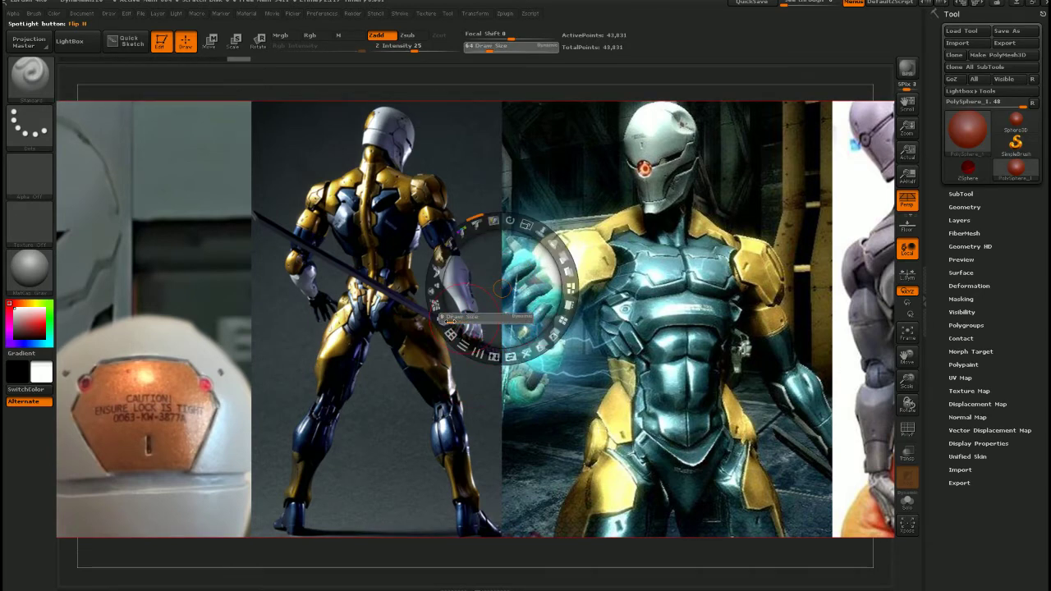
mouse_move(469, 305)
left_mouse_down()
mouse_move(633, 297)
mouse_move(396, 292)
left_mouse_up()
Shift the reference image across the canvas to examine the remaining Gray Fox figures, including the rear view and the dark side portrait
left_click_drag(351, 283, 294, 293)
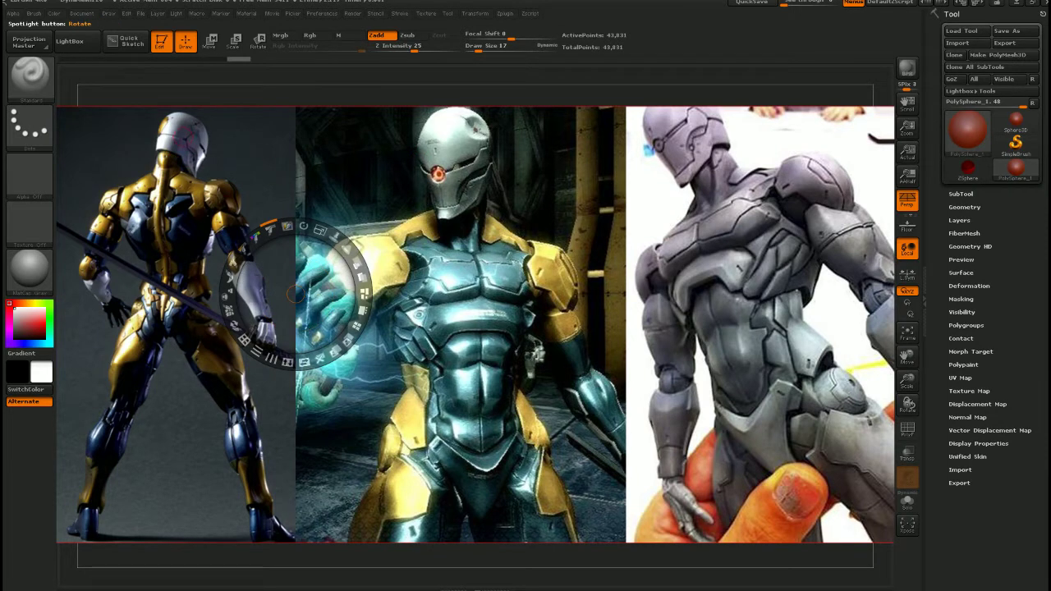
left_click_drag(301, 294, 493, 310)
left_click_drag(509, 309, 334, 291)
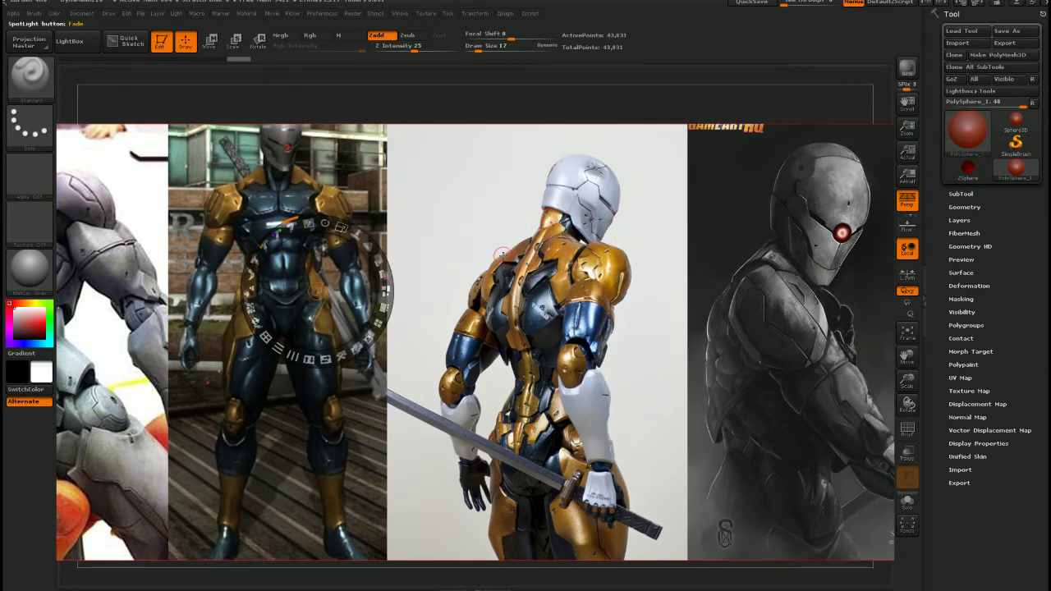
Hide the Spotlight reference image and set the brush draw size to 277
key("z")
key("shift+z")
key("s")
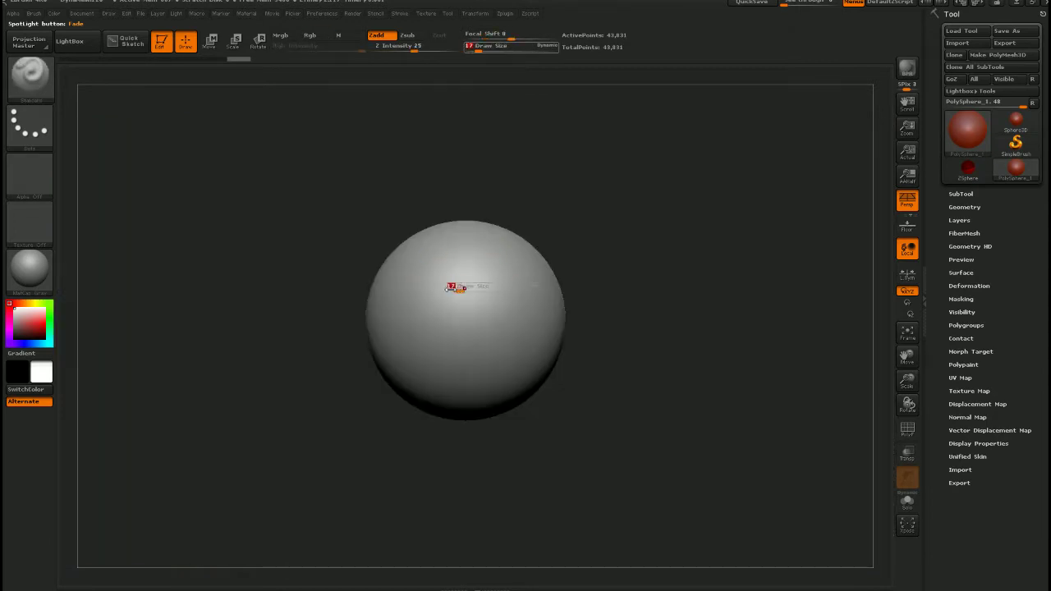
left_click_drag(452, 287, 524, 284)
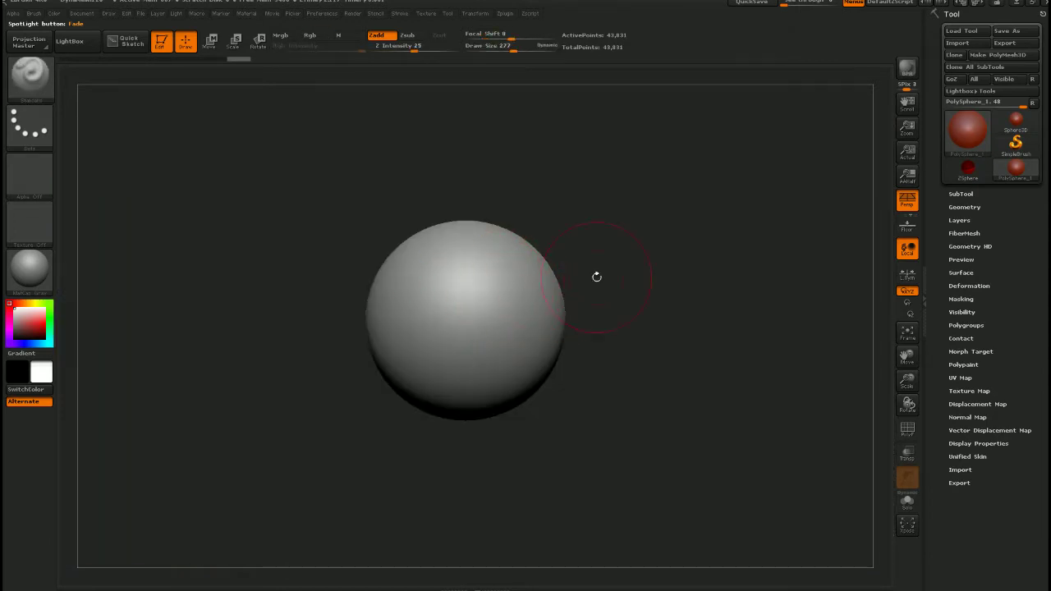
Display the sphere's wireframe and remesh it with DynaMesh at resolution 24
left_click(963, 194)
left_click(962, 194)
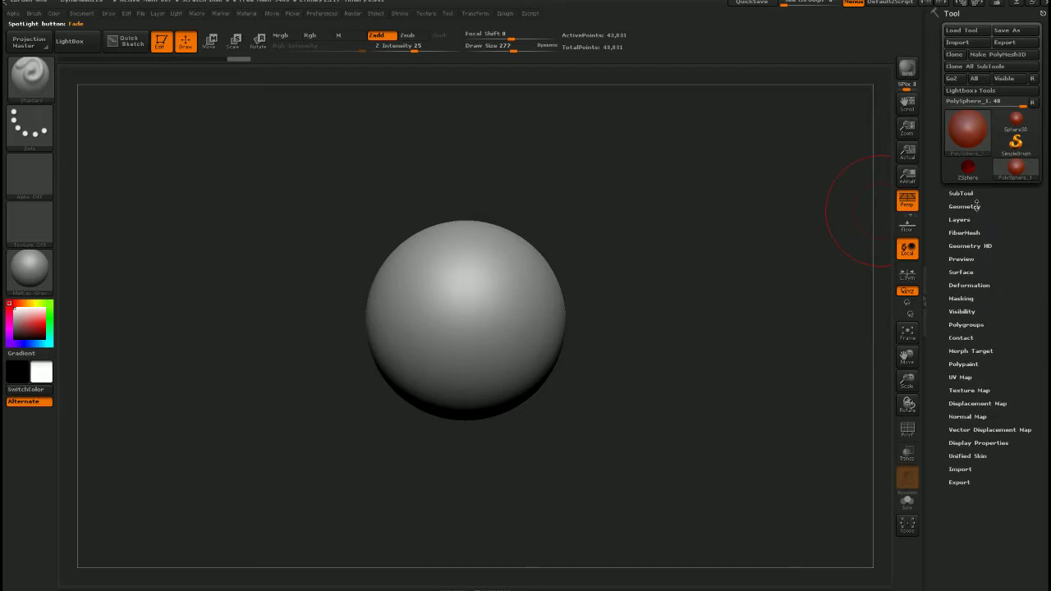
left_click(969, 207)
left_click(962, 363)
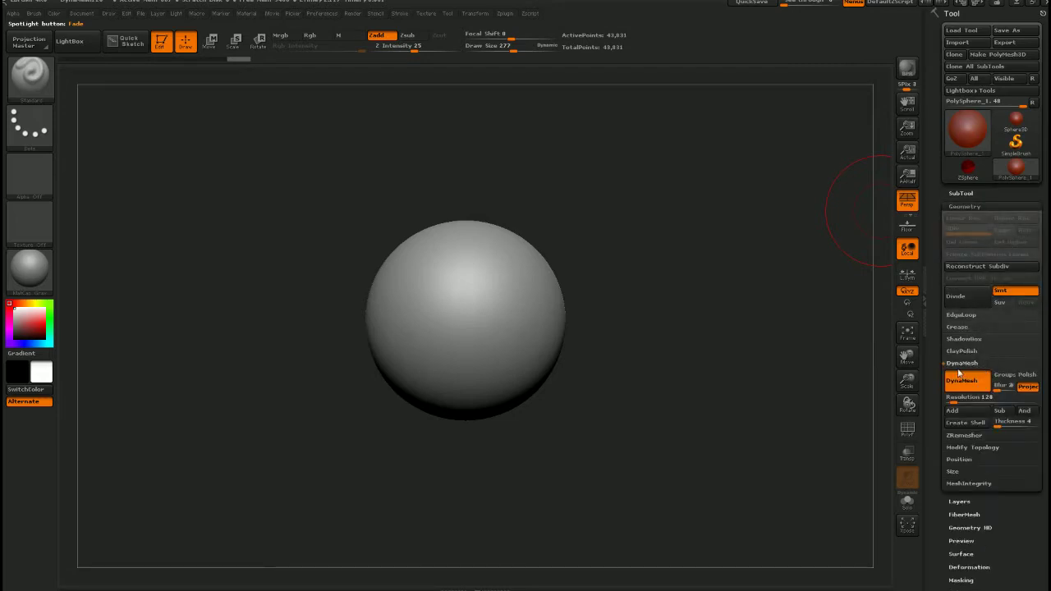
key("shift+f")
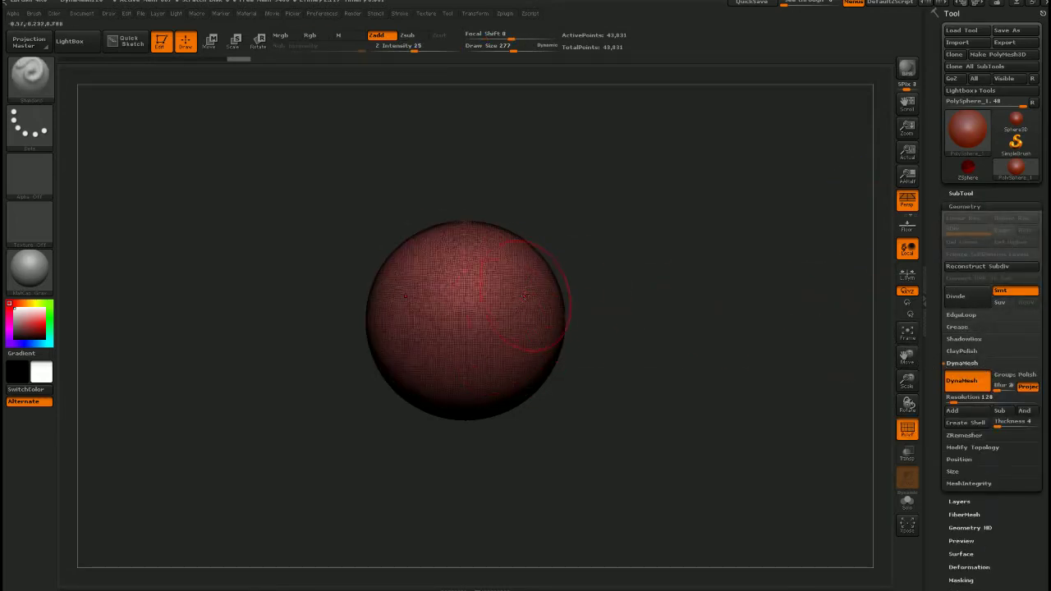
mouse_move(525, 296)
right_mouse_down("ctrl")
mouse_move(492, 402)
mouse_move(549, 391)
mouse_move(517, 353)
right_mouse_up("ctrl")
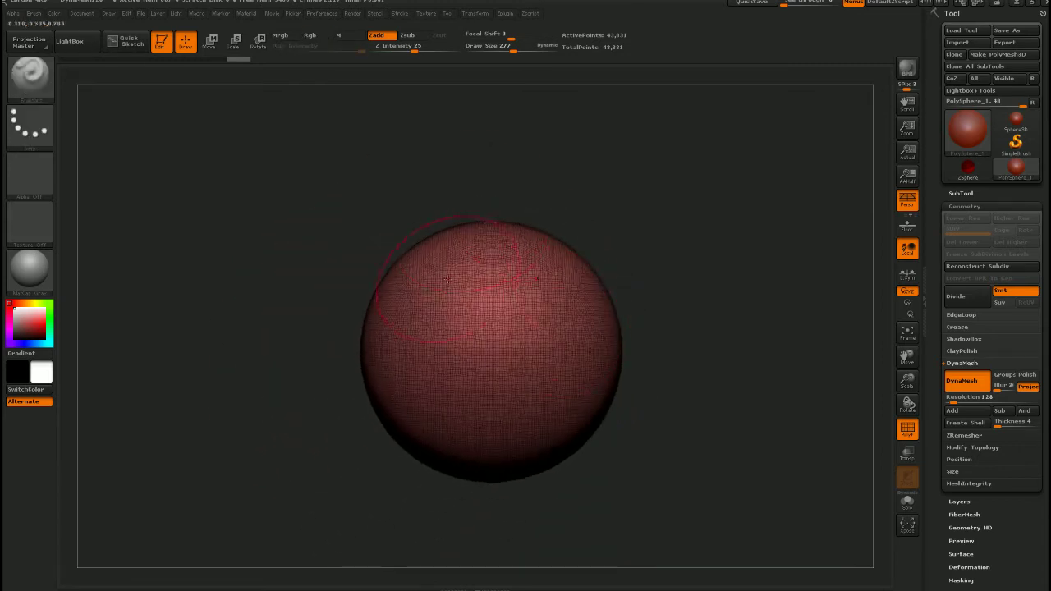
left_click_drag(953, 402, 948, 402)
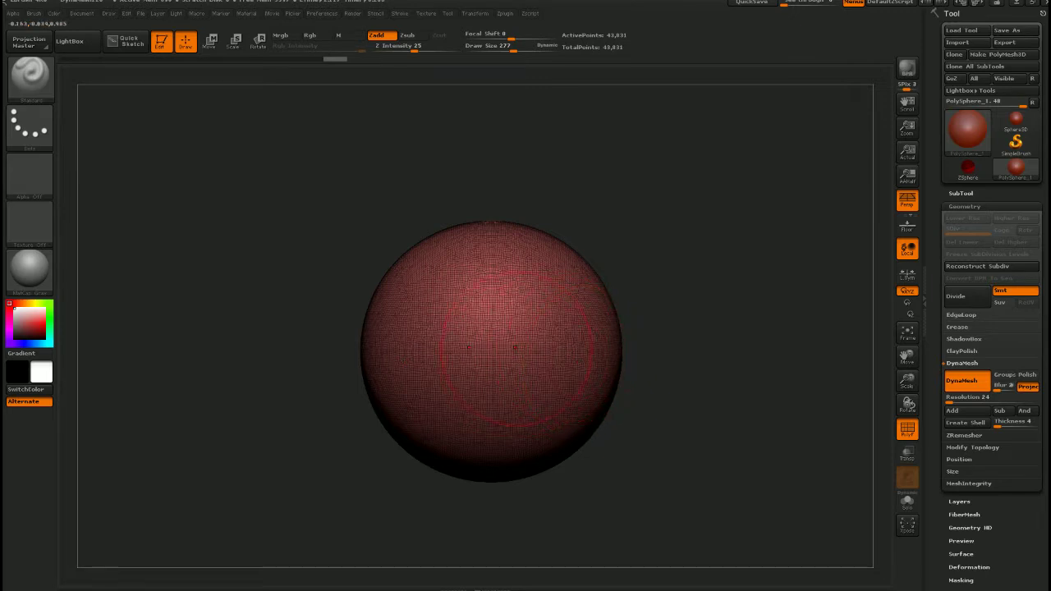
left_click_drag(692, 298, 677, 369, "ctrl")
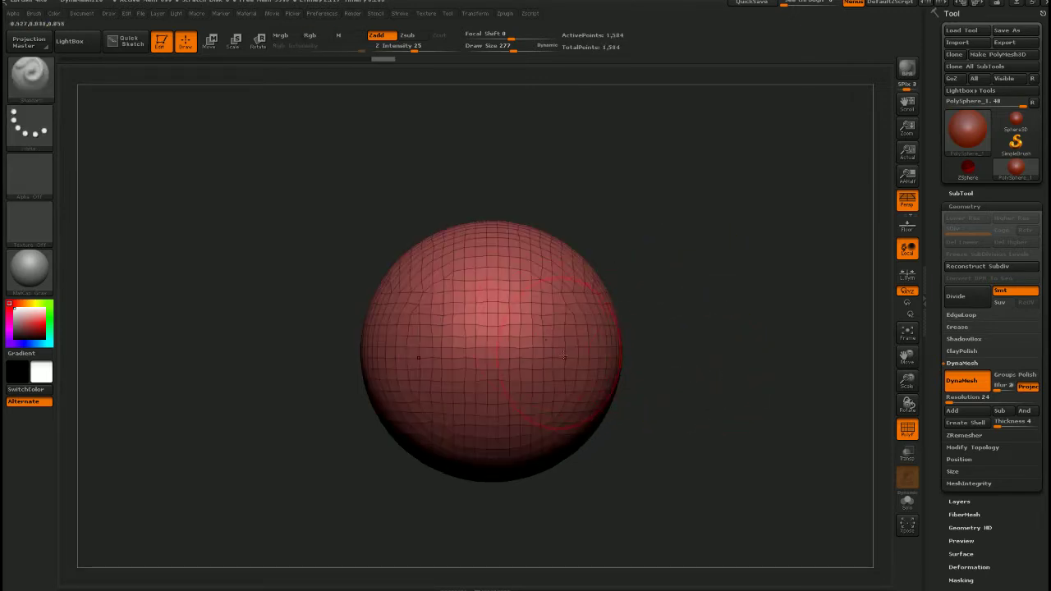
Choose the Move brush with a draw size of about 390 and push the sphere's sides inward
mouse_move(330, 362)
left_mouse_down("alt")
mouse_move(544, 362)
mouse_move(662, 375)
mouse_move(615, 343)
mouse_move(596, 347)
mouse_move(611, 349)
left_mouse_up("alt")
key("b")
key("m")
key("v")
key("s")
key("s")
left_click_drag(698, 345, 601, 348)
mouse_move(572, 385)
left_mouse_down()
mouse_move(559, 379)
mouse_move(584, 385)
left_mouse_up()
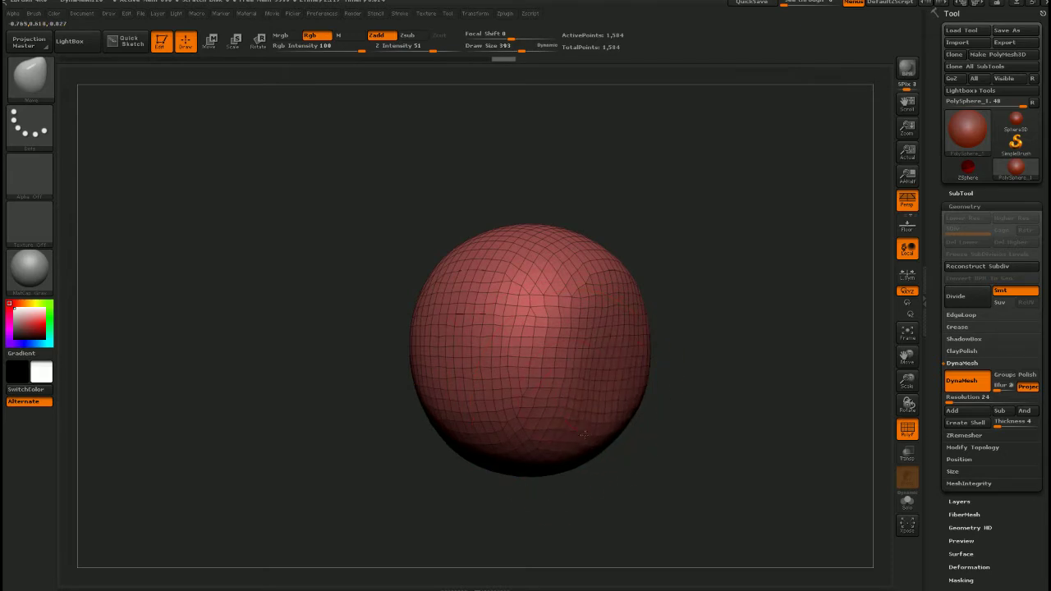
Try reshaping the sphere's front and lower sides with the Move brush, and undo those strokes
left_click_drag(586, 326, 560, 320)
left_click_drag(533, 362, 525, 361)
left_click_drag(587, 388, 647, 394)
left_click_drag(588, 390, 560, 394)
left_click_drag(645, 386, 604, 376)
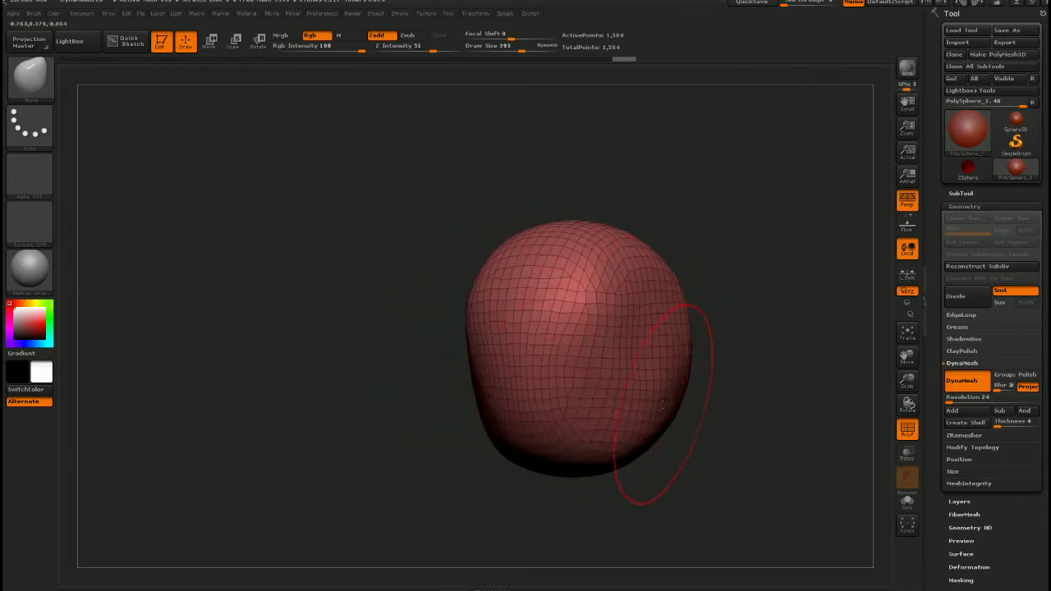
key("ctrl+z")
key("ctrl+z")
key("ctrl+z")
key("ctrl+z")
key("ctrl+shift+z")
key("ctrl+shift+z")
key("ctrl+shift+z")
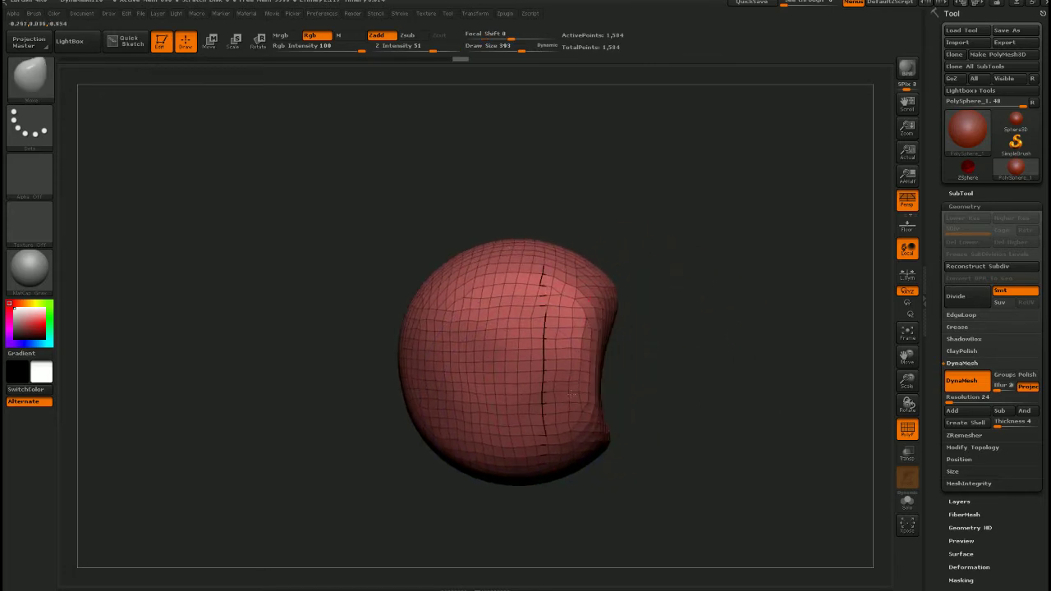
Shape the back of the head and the crown in side view with the Move brush
mouse_move(600, 285)
left_mouse_down()
mouse_move(616, 288)
mouse_move(587, 316)
mouse_move(607, 323)
left_mouse_up()
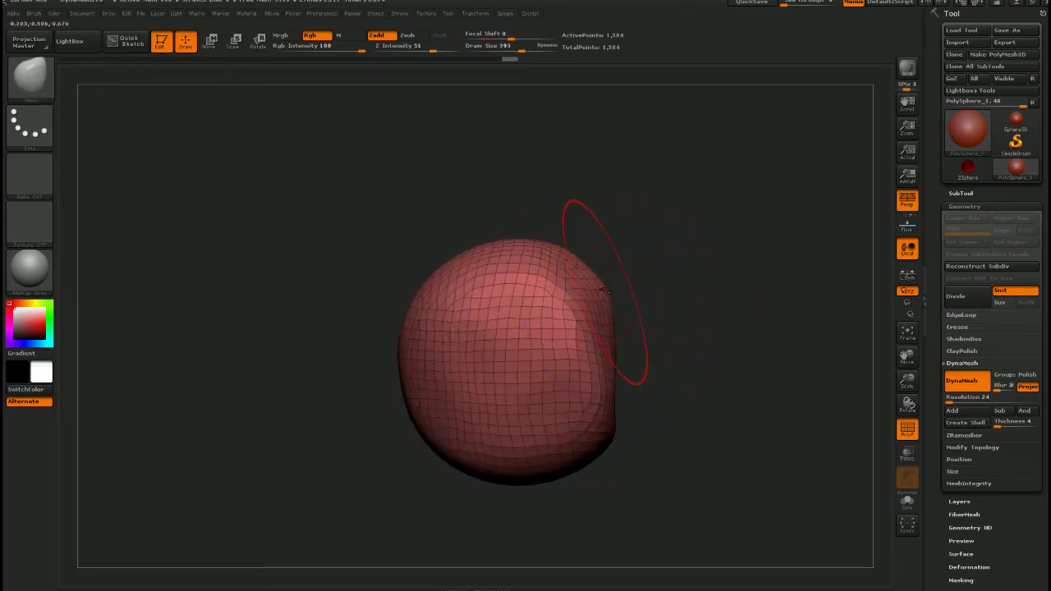
left_click_drag(603, 287, 578, 292)
mouse_move(563, 241)
left_mouse_down()
mouse_move(530, 267)
mouse_move(540, 255)
left_mouse_up()
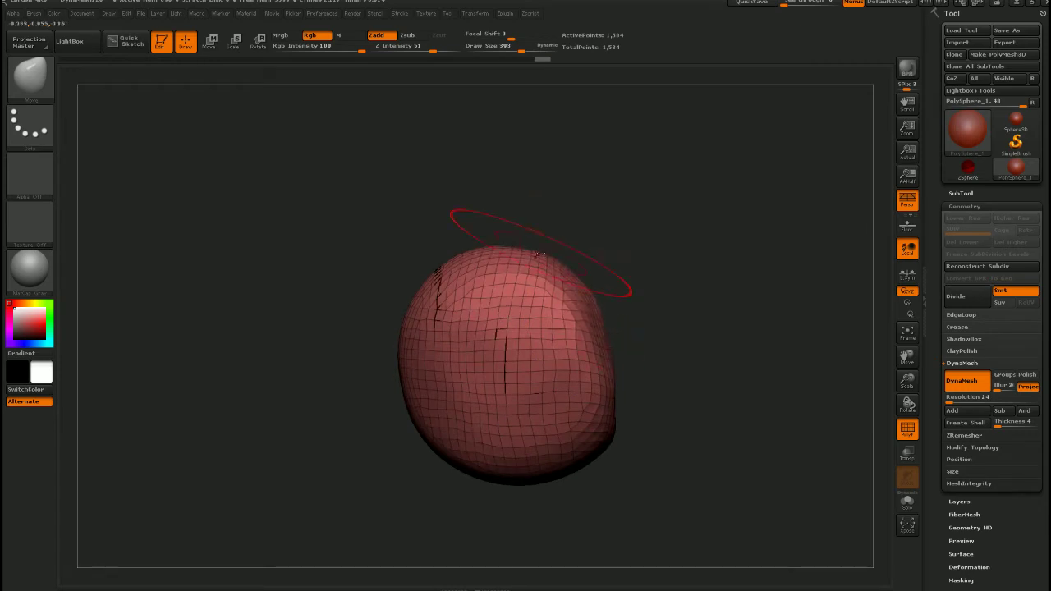
mouse_move(447, 260)
left_mouse_down()
mouse_move(464, 279)
mouse_move(460, 270)
left_mouse_up()
mouse_move(404, 325)
left_mouse_down()
mouse_move(419, 329)
mouse_move(404, 328)
left_mouse_up()
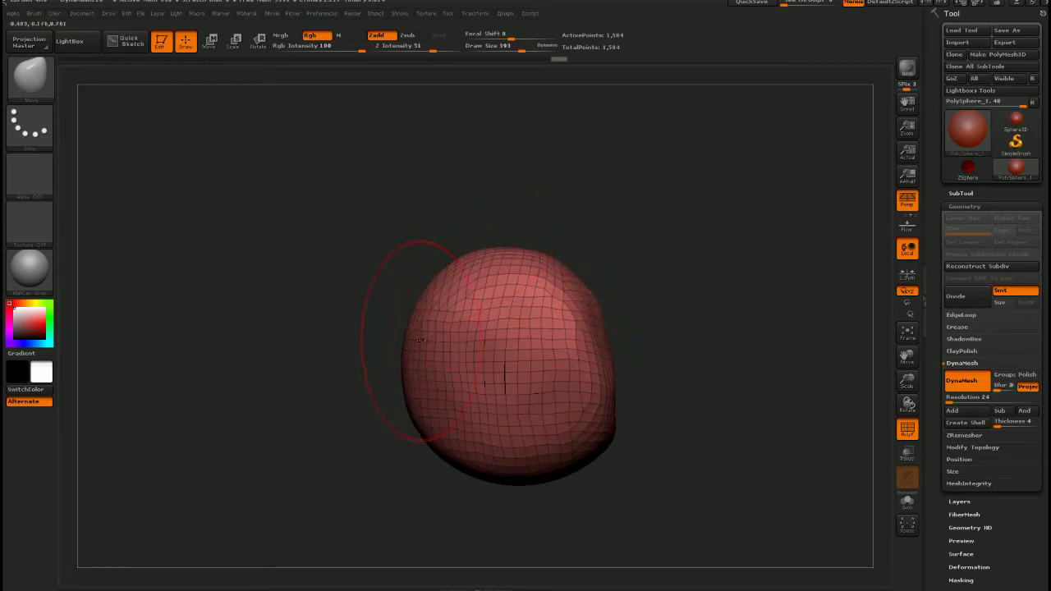
Pull the lower front of the head down into a chin, raise the underside, and compare with the Gray Fox reference
mouse_move(417, 417)
left_mouse_down()
mouse_move(435, 422)
mouse_move(450, 485)
left_mouse_up()
left_click_drag(416, 440, 428, 437)
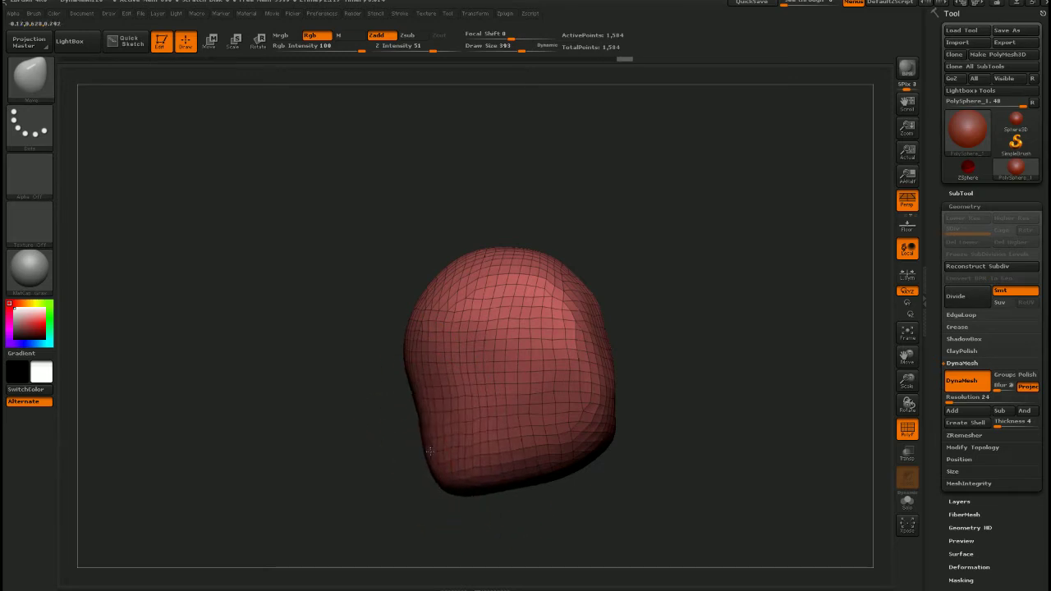
left_click_drag(530, 478, 528, 452)
key("shift+z")
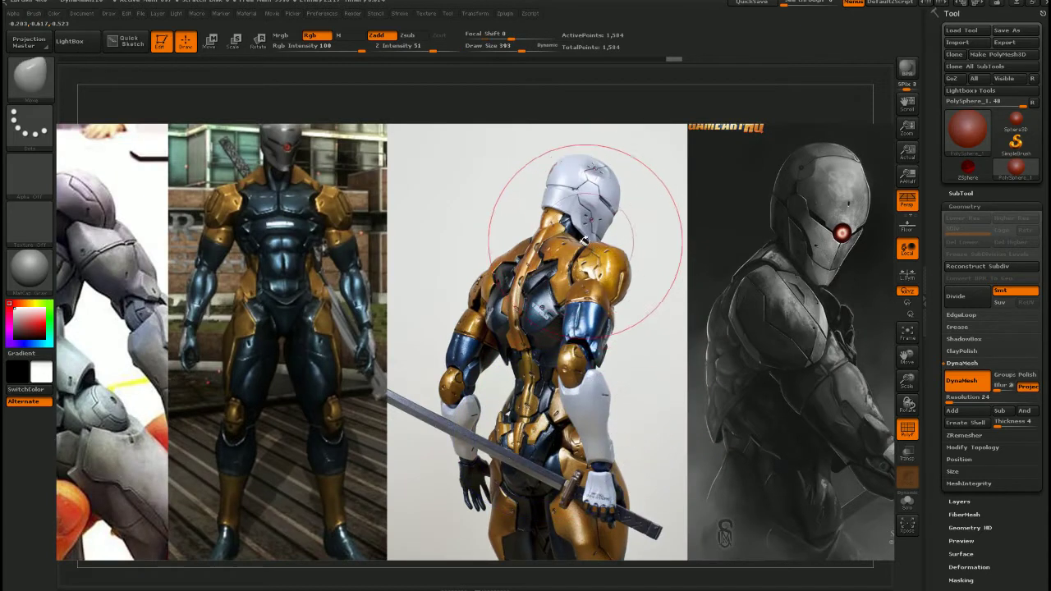
key("shift+z")
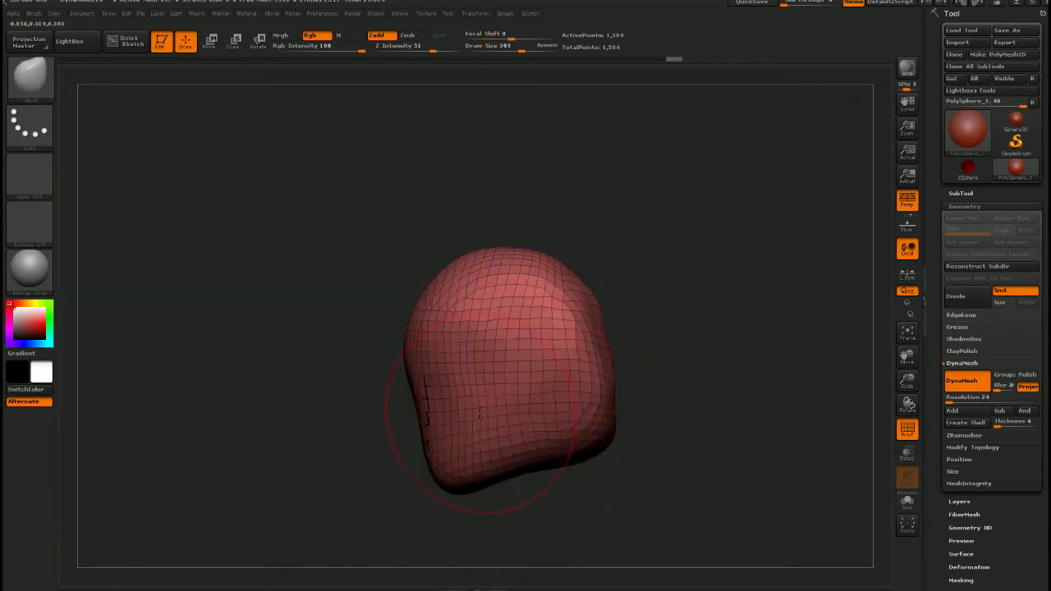
Refine the face profile, the back of the head and the jaw underside in side view
left_click_drag(448, 413, 410, 399)
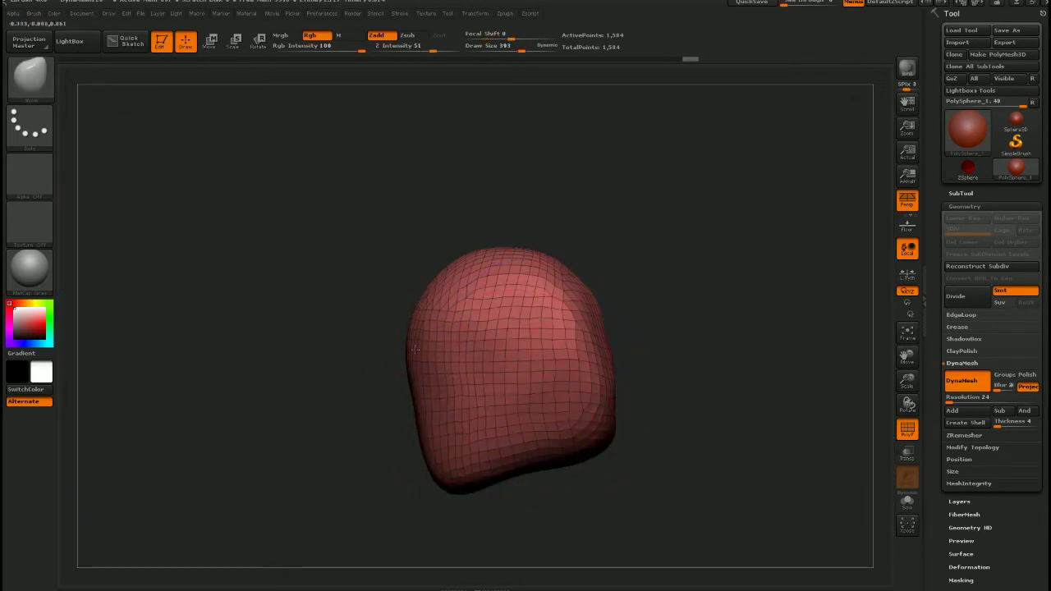
left_click_drag(583, 286, 595, 293)
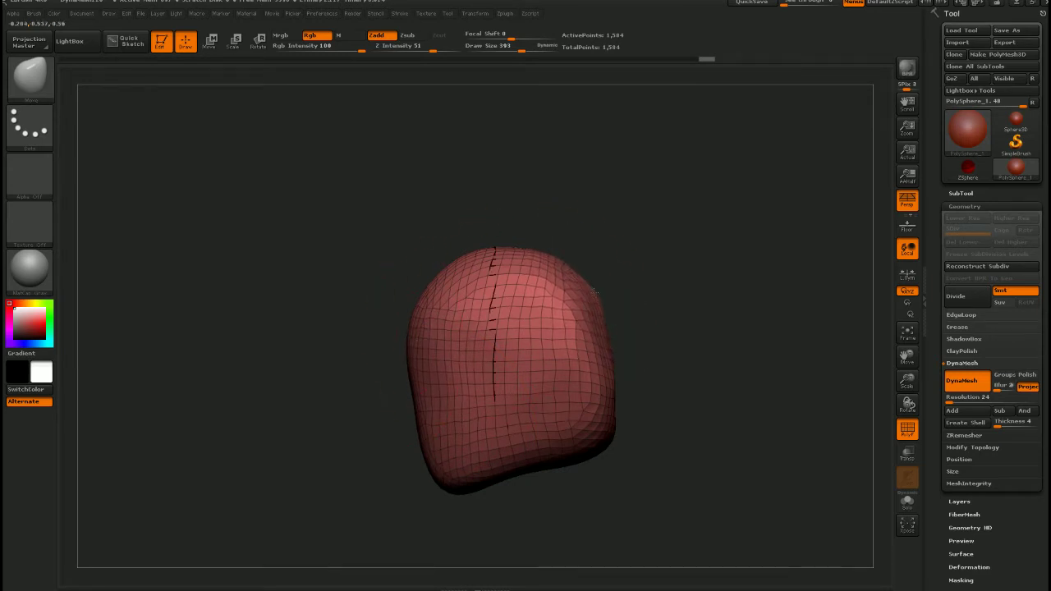
left_click_drag(570, 326, 582, 322)
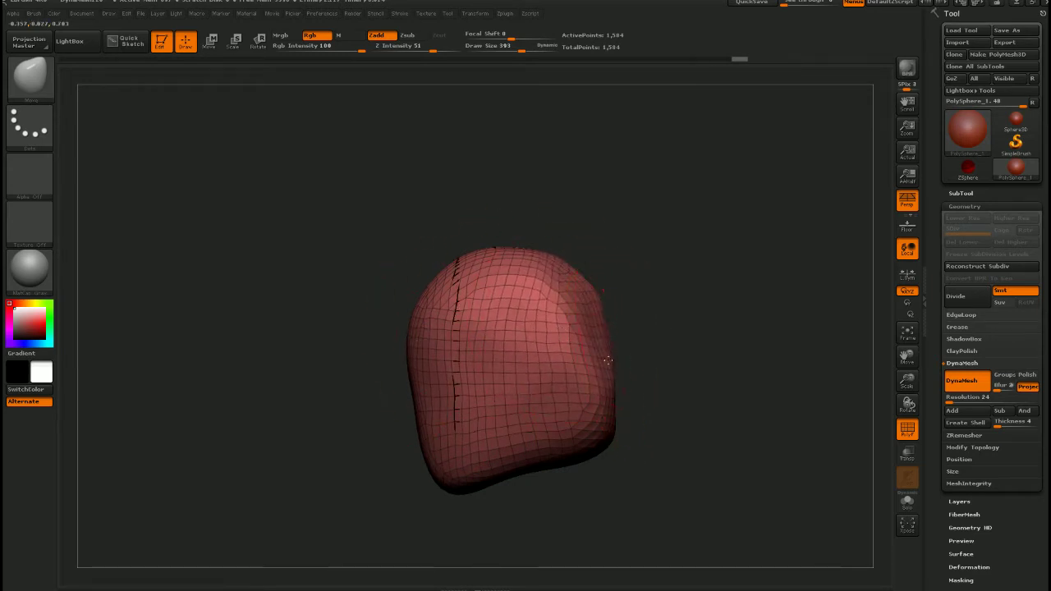
left_click_drag(596, 464, 516, 458)
left_click_drag(452, 491, 489, 425, "shift")
Set the draw size to 577, round out the forehead and crown, and check them against the Spotlight reference
key("s")
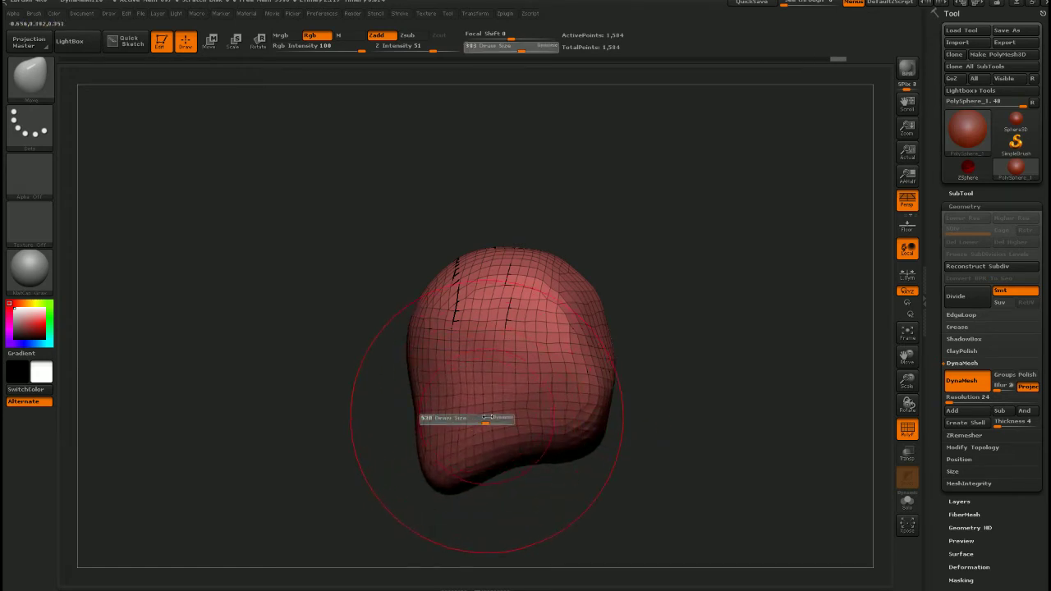
left_click_drag(437, 362, 422, 355)
left_click_drag(432, 299, 425, 289)
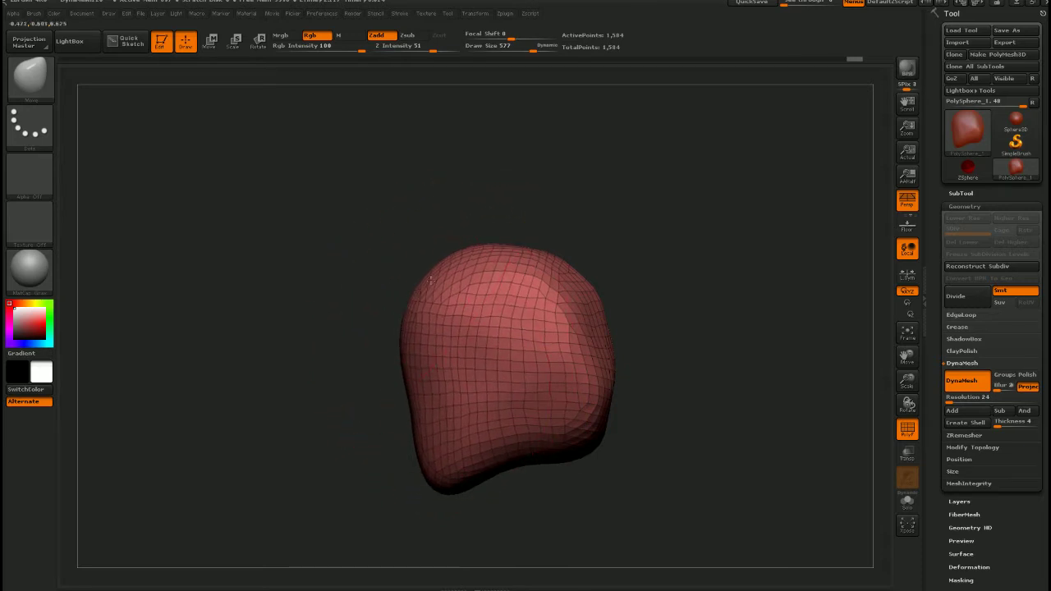
left_click_drag(509, 270, 523, 256)
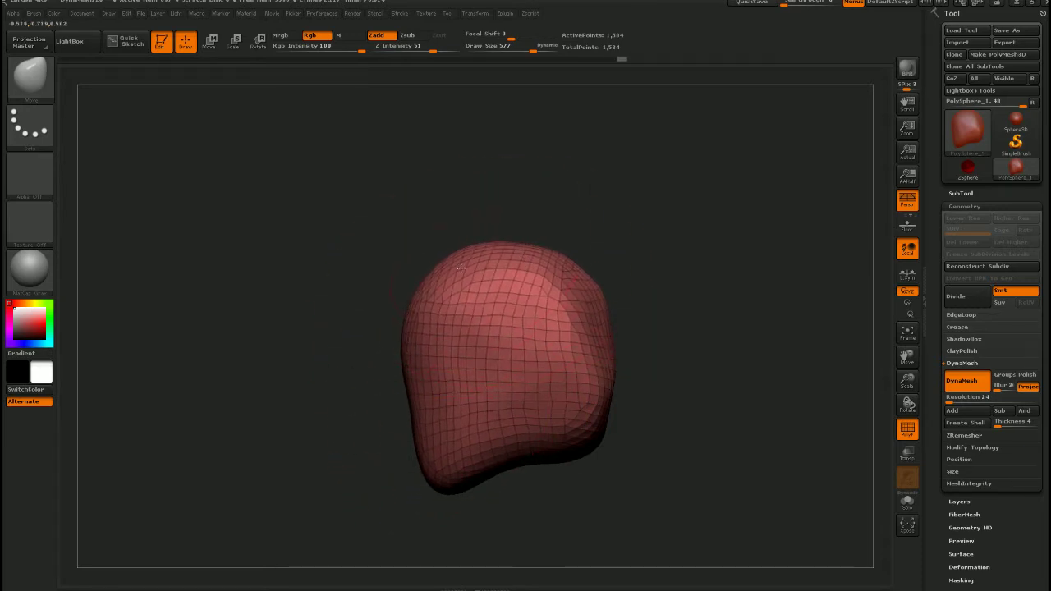
left_click_drag(462, 268, 455, 261)
key("shift+z")
key("shift+z")
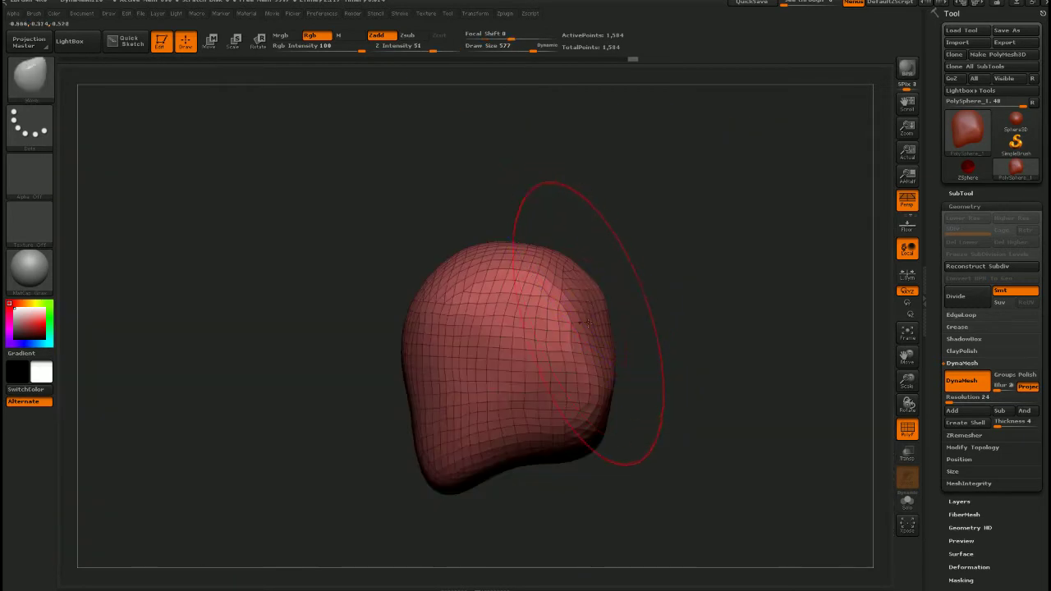
Adjust the forehead, then set the draw size to 797 and reshape the sides of the head
left_click_drag(447, 315, 438, 310)
mouse_move(358, 339)
left_mouse_down()
mouse_move(575, 361)
mouse_move(600, 342)
mouse_move(572, 358)
mouse_move(491, 363)
left_mouse_up()
key("s")
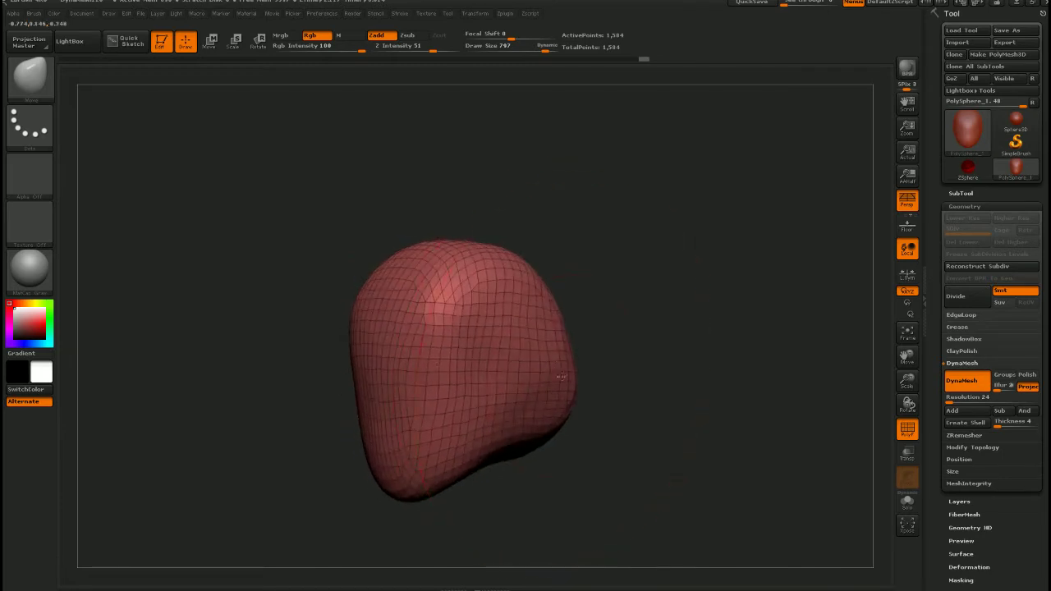
mouse_move(555, 378)
left_mouse_down()
mouse_move(533, 375)
mouse_move(600, 366)
left_mouse_up()
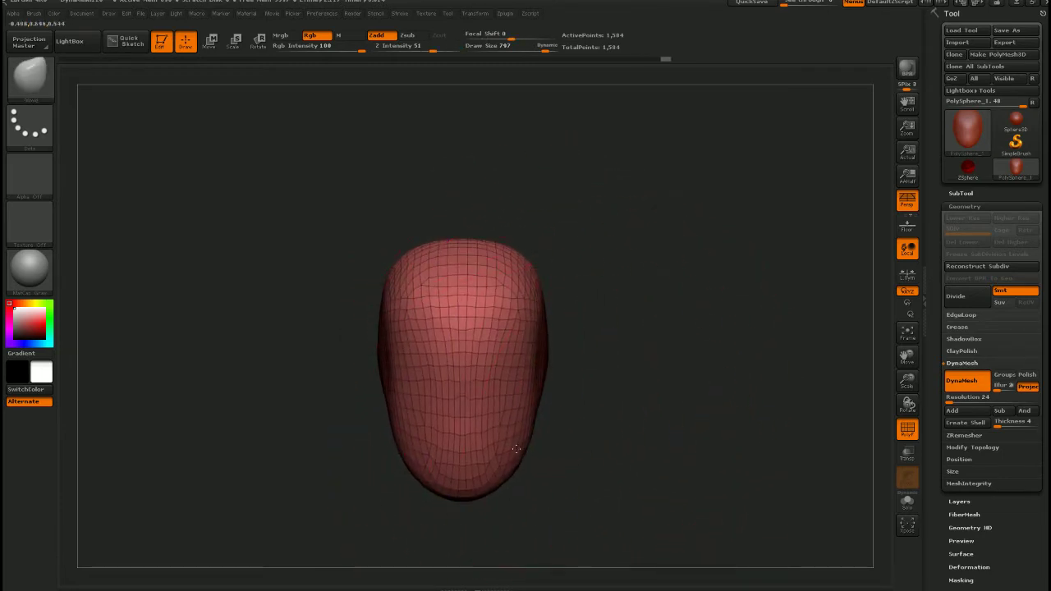
left_click_drag(690, 460, 603, 443)
Switch to the ClayTubes brush with a draw size of 97 for building up the head's planes
key("s")
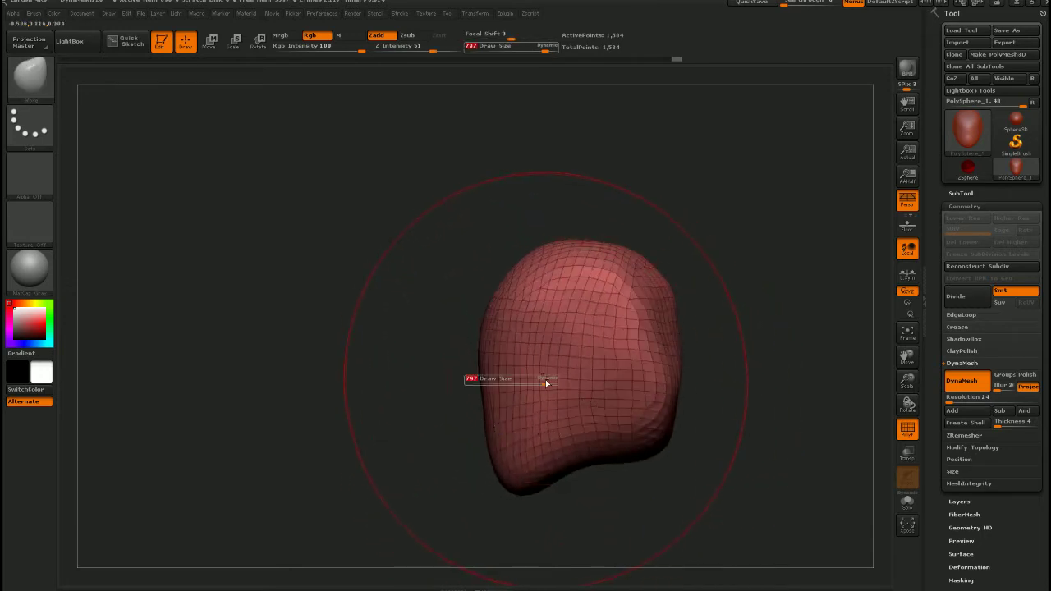
left_click(547, 378)
key("s")
left_click_drag(550, 384, 511, 390)
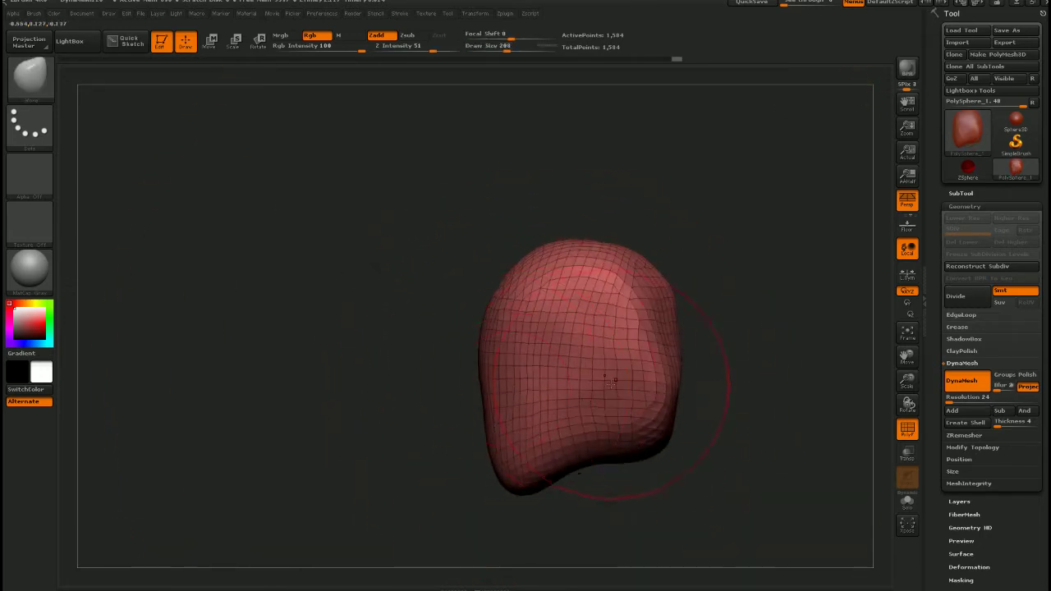
mouse_move(713, 388)
left_mouse_down()
mouse_move(579, 395)
mouse_move(615, 427)
mouse_move(617, 373)
mouse_move(538, 379)
mouse_move(507, 366)
mouse_move(500, 413)
mouse_move(493, 319)
mouse_move(463, 289)
left_mouse_up()
key("b")
key("c")
key("t")
key("s")
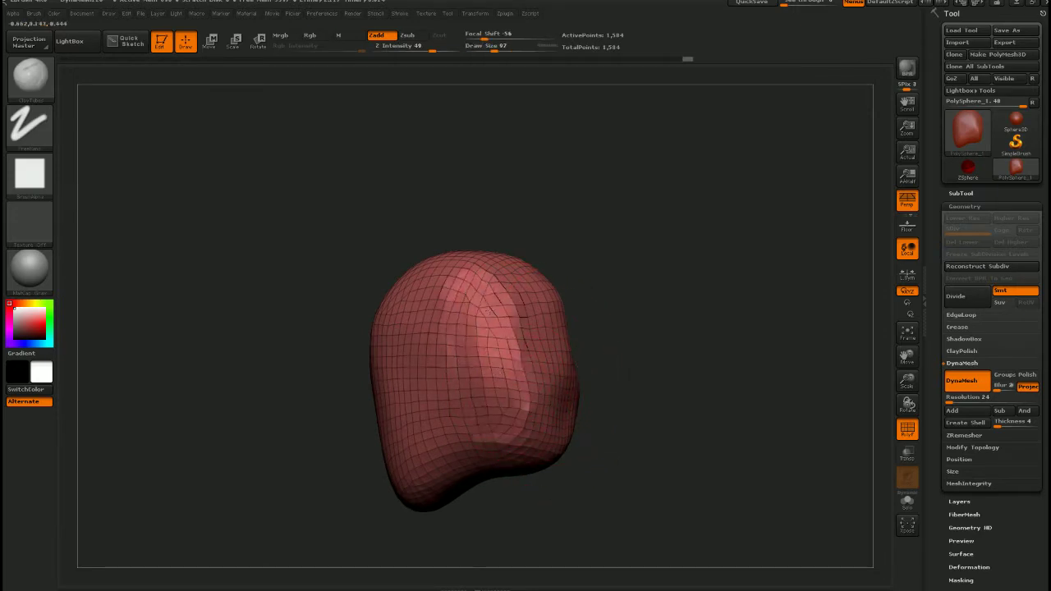
Block in the jaw, temple and forehead planes on the side of the head with ClayTubes strokes
mouse_move(627, 382)
left_mouse_down()
mouse_move(517, 377)
mouse_move(530, 378)
left_mouse_up()
mouse_move(523, 429)
left_mouse_down()
mouse_move(509, 294)
mouse_move(500, 420)
mouse_move(530, 279)
mouse_move(571, 286)
mouse_move(543, 284)
mouse_move(497, 335)
mouse_move(621, 358)
left_mouse_up()
mouse_move(511, 309)
left_mouse_down()
mouse_move(405, 337)
mouse_move(577, 319)
left_mouse_up()
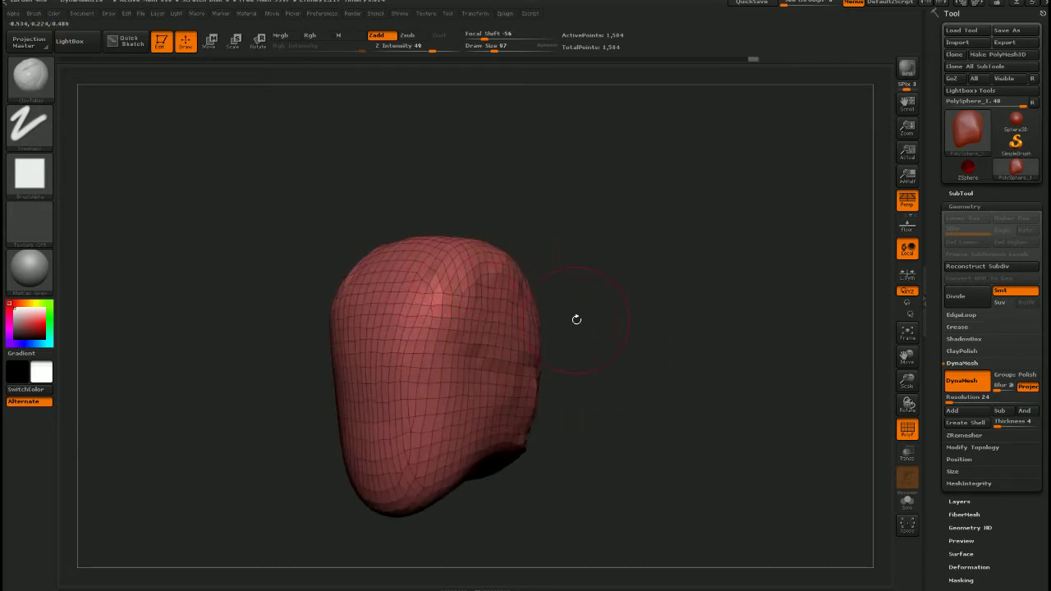
left_click_drag(423, 304, 390, 271)
mouse_move(455, 270)
left_mouse_down()
mouse_move(431, 330)
mouse_move(516, 259)
mouse_move(504, 351)
left_mouse_up()
left_click_drag(394, 265, 372, 351)
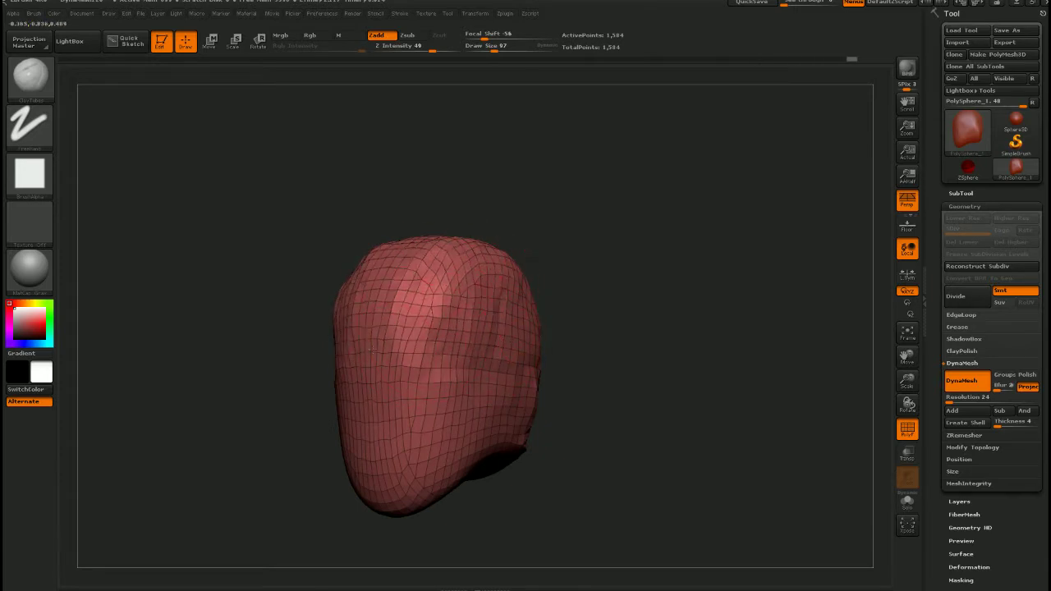
Build up the top of the forehead with clay and smooth the forehead, face and side of the head
right_click_drag(417, 271, 493, 336)
mouse_move(471, 199)
left_mouse_down()
mouse_move(426, 217)
mouse_move(429, 262)
left_mouse_up()
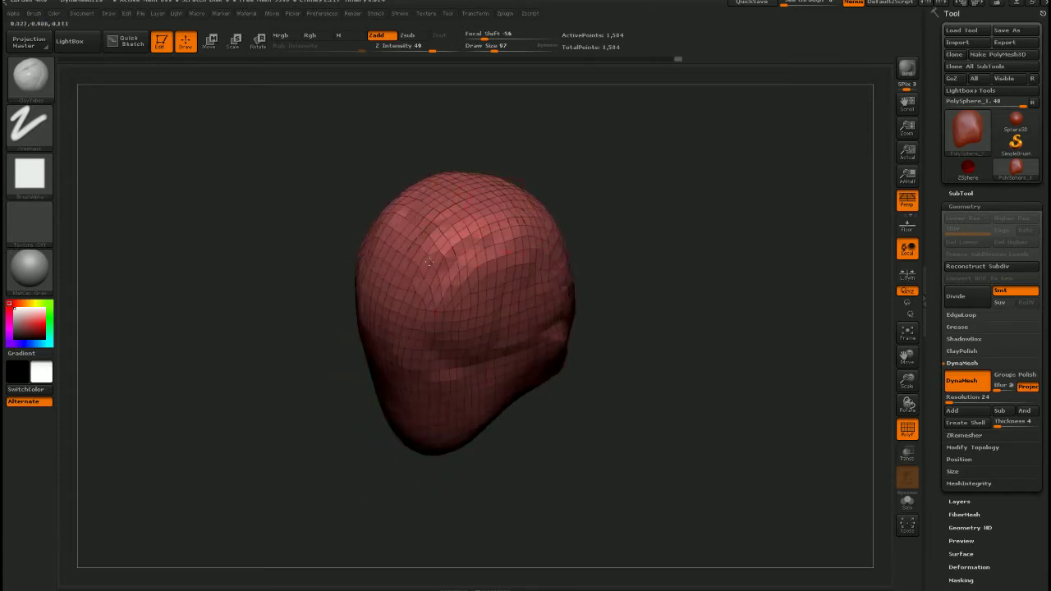
left_click_drag(477, 228, 436, 355, "shift")
mouse_move(547, 270)
left_mouse_down("shift")
mouse_move(564, 285)
mouse_move(533, 328)
left_mouse_up("shift")
left_click_drag(641, 236, 649, 247, "shift")
Build up and smooth the back, sides and front of the head, working around it with ClayTubes
left_click_drag(796, 279, 723, 295)
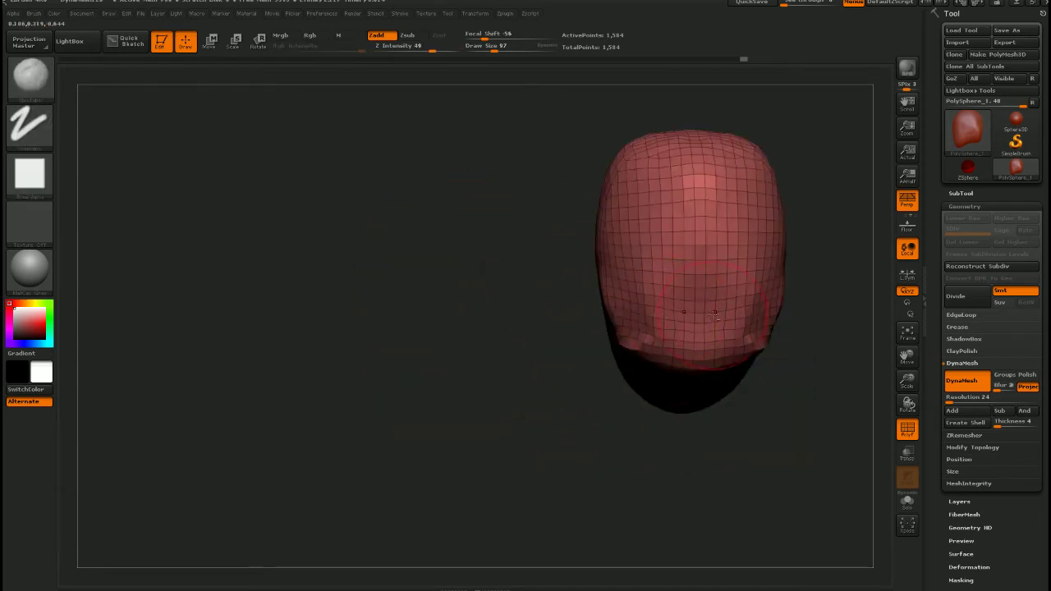
left_click_drag(796, 304, 609, 333, "alt")
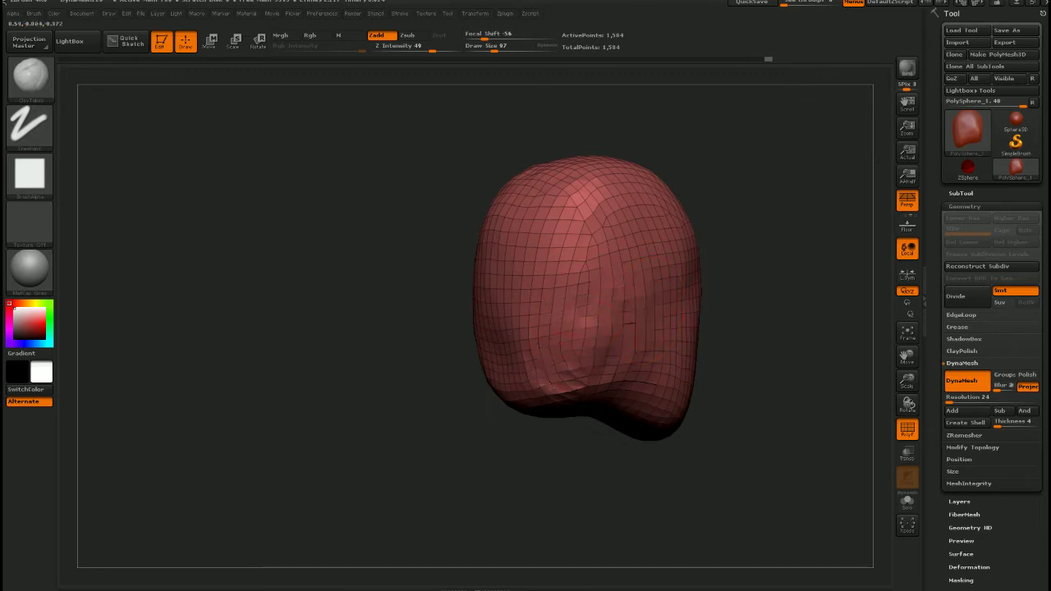
key("shift")
left_click_drag(731, 386, 657, 361)
mouse_move(525, 359)
left_mouse_down()
mouse_move(540, 322)
mouse_move(519, 341)
mouse_move(509, 266)
left_mouse_up()
key("shift")
mouse_move(377, 324)
left_mouse_down()
mouse_move(583, 312)
mouse_move(587, 303)
left_mouse_up()
key("shift")
mouse_move(567, 341)
left_mouse_down()
mouse_move(591, 330)
mouse_move(566, 321)
mouse_move(723, 279)
mouse_move(645, 396)
mouse_move(606, 356)
mouse_move(559, 369)
mouse_move(459, 353)
left_mouse_up()
key("shift")
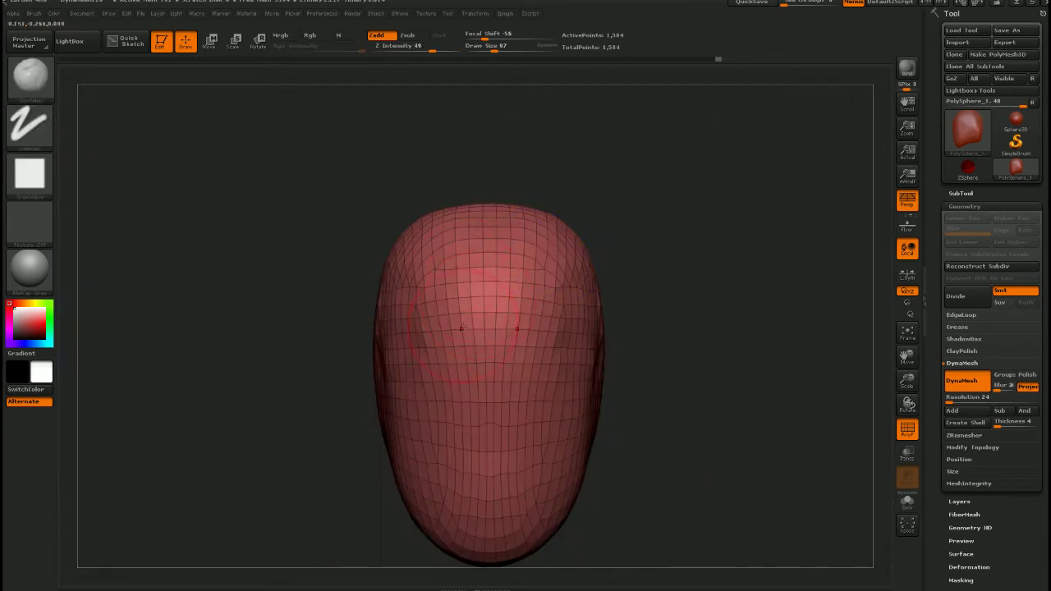
Smooth the sides, temples and back of the head, evening out the clay ridges from crown to jaw
mouse_move(464, 327)
left_mouse_down()
mouse_move(519, 345)
mouse_move(286, 332)
mouse_move(297, 429)
left_mouse_up()
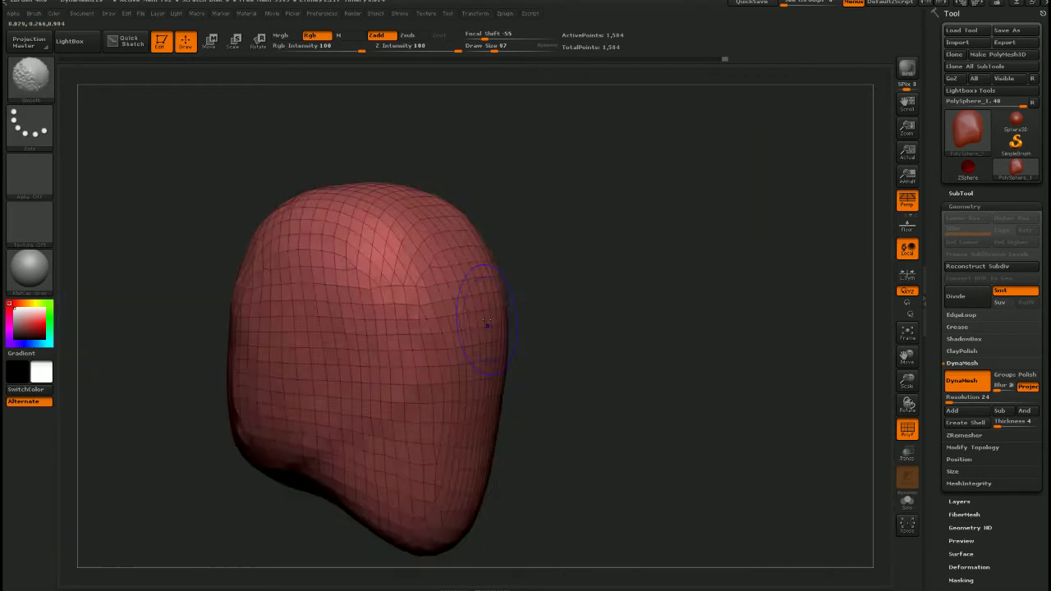
left_click_drag(481, 317, 470, 333)
left_click_drag(612, 293, 662, 276)
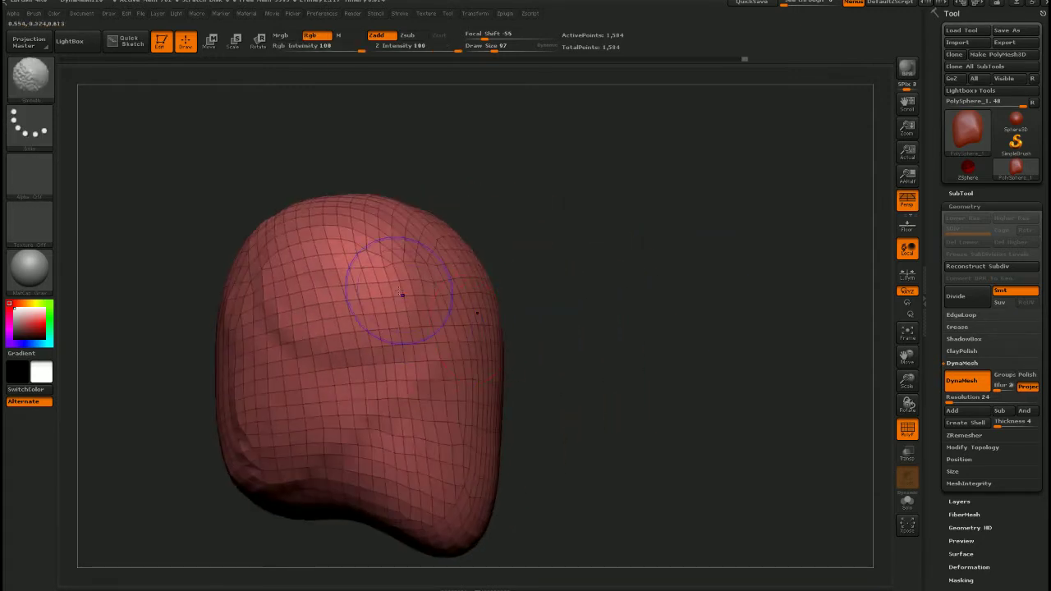
left_click_drag(287, 441, 292, 312, "shift")
mouse_move(533, 403)
left_mouse_down()
mouse_move(443, 381)
mouse_move(500, 328)
mouse_move(602, 298)
left_mouse_up()
left_click_drag(524, 278, 521, 313)
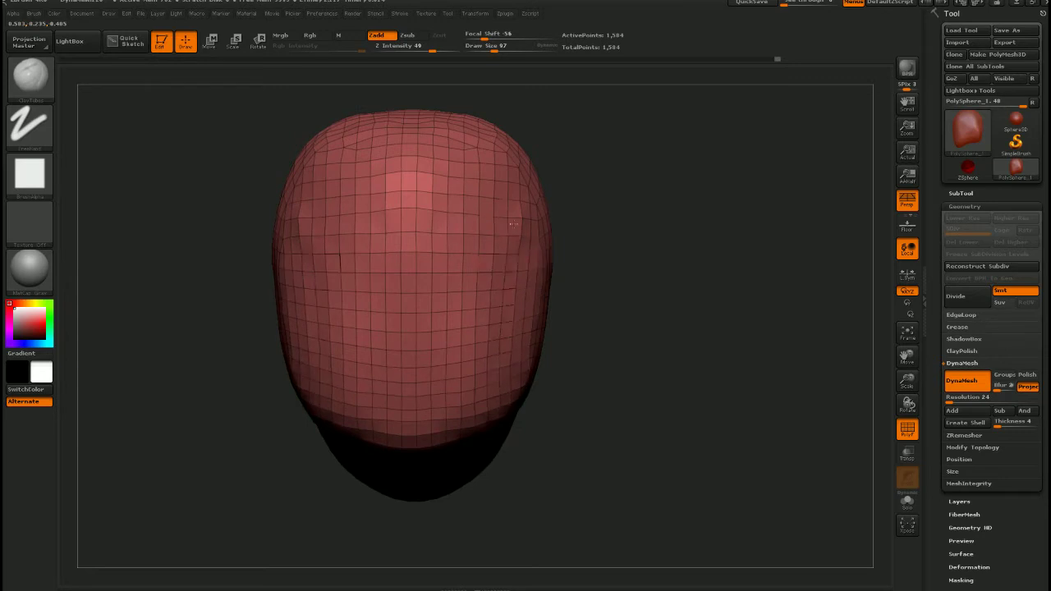
Carve the underside of the head behind the chin with ClayTubes, defining the rim of the neck opening
left_click_drag(513, 223, 513, 272)
left_click_drag(580, 246, 567, 316)
left_click_drag(567, 316, 538, 415, "alt")
mouse_move(443, 398)
left_mouse_down()
mouse_move(390, 394)
mouse_move(368, 374)
mouse_move(420, 407)
mouse_move(393, 440)
mouse_move(386, 477)
left_mouse_up()
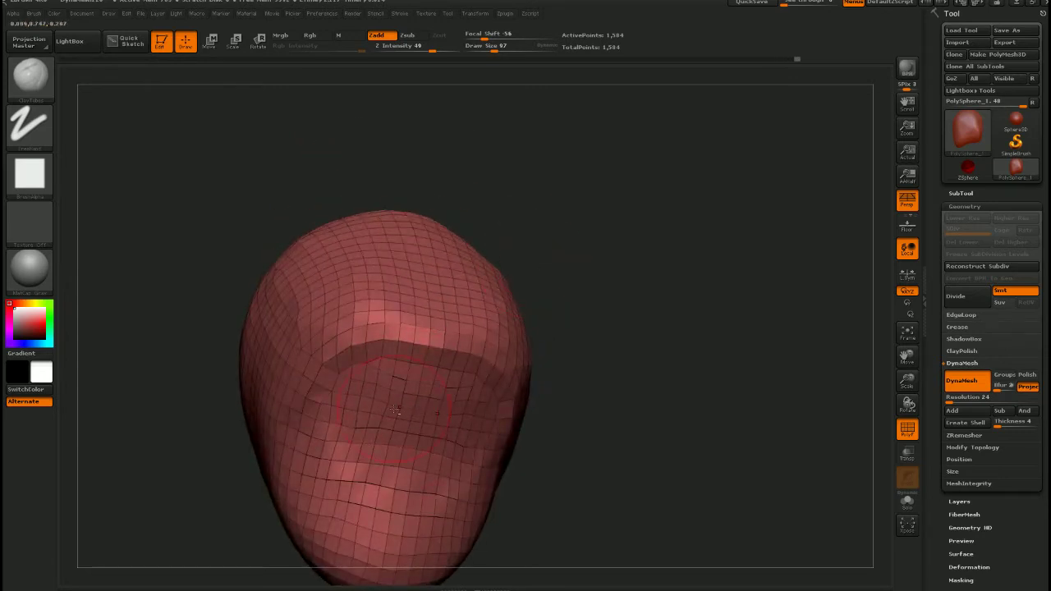
mouse_move(397, 410)
right_mouse_down()
mouse_move(499, 399)
mouse_move(431, 406)
right_mouse_up()
left_click_drag(425, 417, 436, 442)
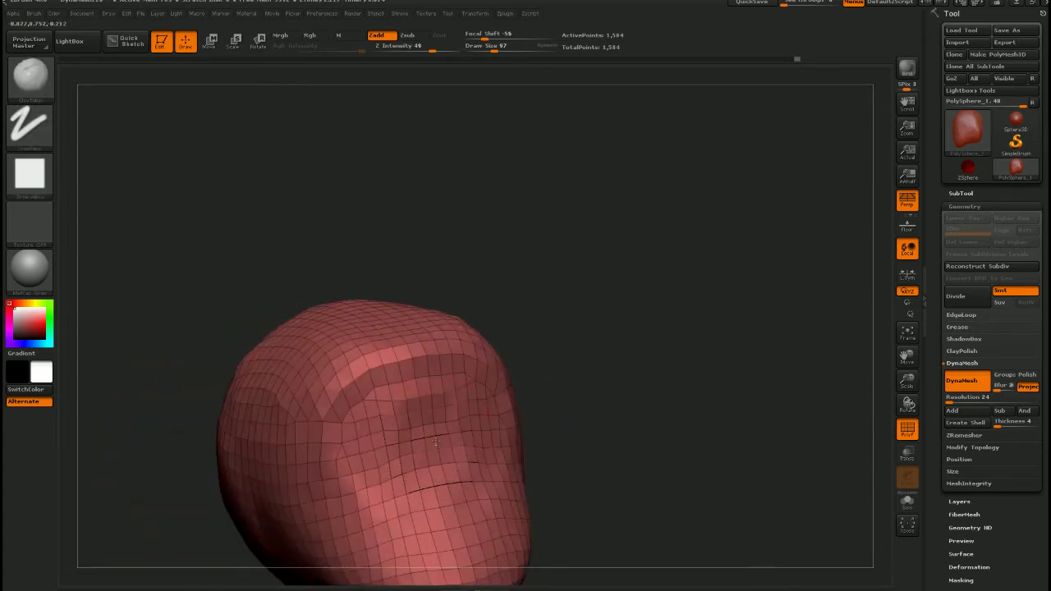
Smooth the side and rear surfaces of the head down to the lower back edge
right_click_drag(435, 442, 468, 283)
right_click_drag(468, 284, 506, 312)
left_click_drag(621, 233, 630, 215, "shift")
right_click_drag(470, 277, 532, 281)
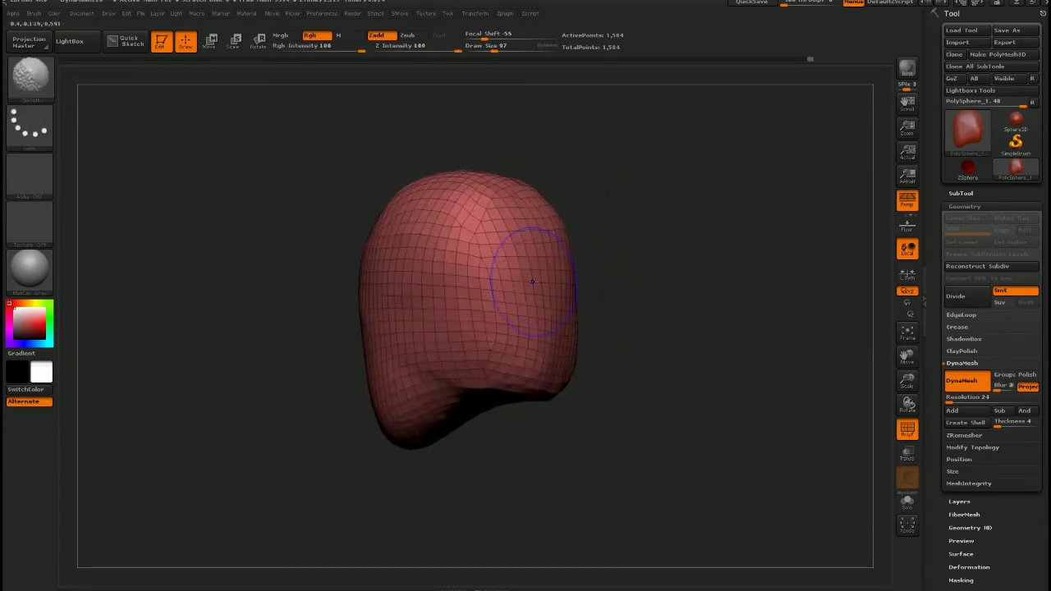
left_click_drag(521, 321, 522, 325, "shift")
mouse_move(522, 325)
right_mouse_down()
mouse_move(590, 344)
mouse_move(572, 359)
right_mouse_up()
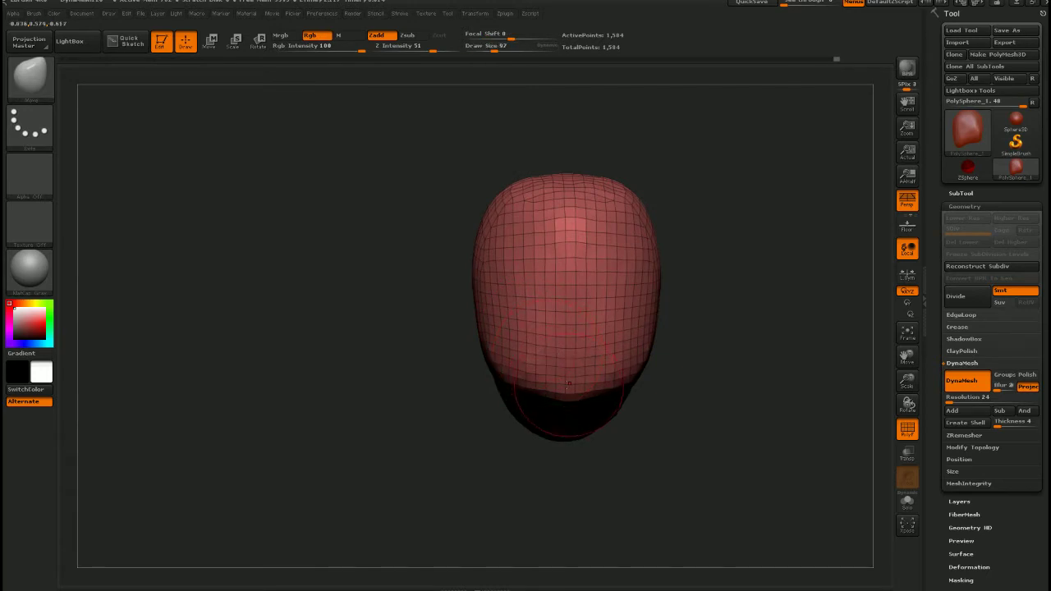
Reshape the lower back edge and jaw silhouette of the head with the Move brush
right_click_drag(573, 393, 625, 371)
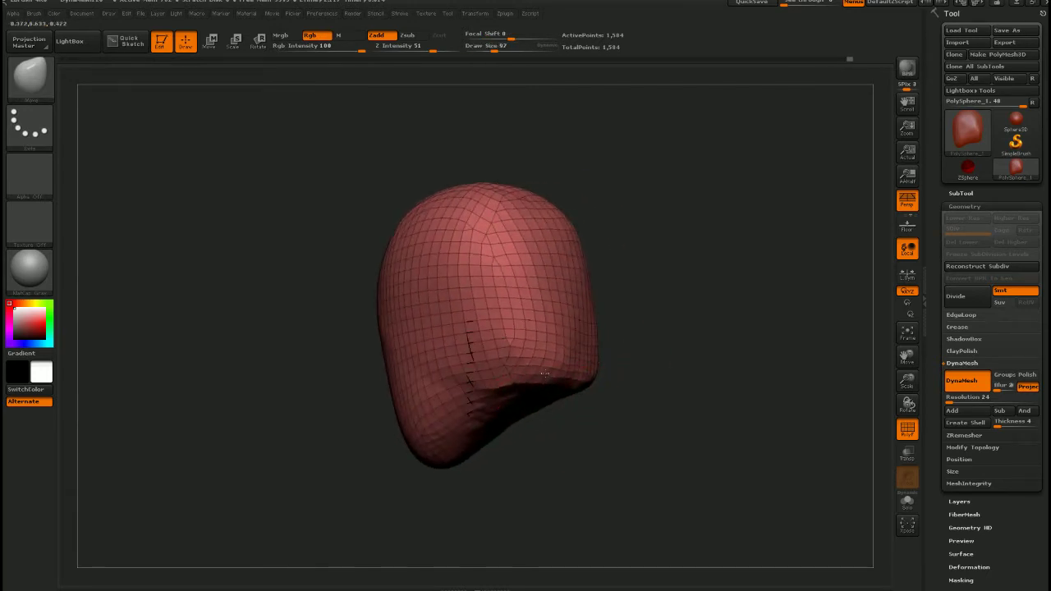
right_click_drag(581, 392, 630, 332, "shift")
left_click_drag(653, 310, 622, 328)
mouse_move(534, 361)
left_mouse_down()
mouse_move(540, 319)
mouse_move(529, 305)
left_mouse_up()
right_click_drag(592, 353, 618, 361)
key("b")
key("m")
key("v")
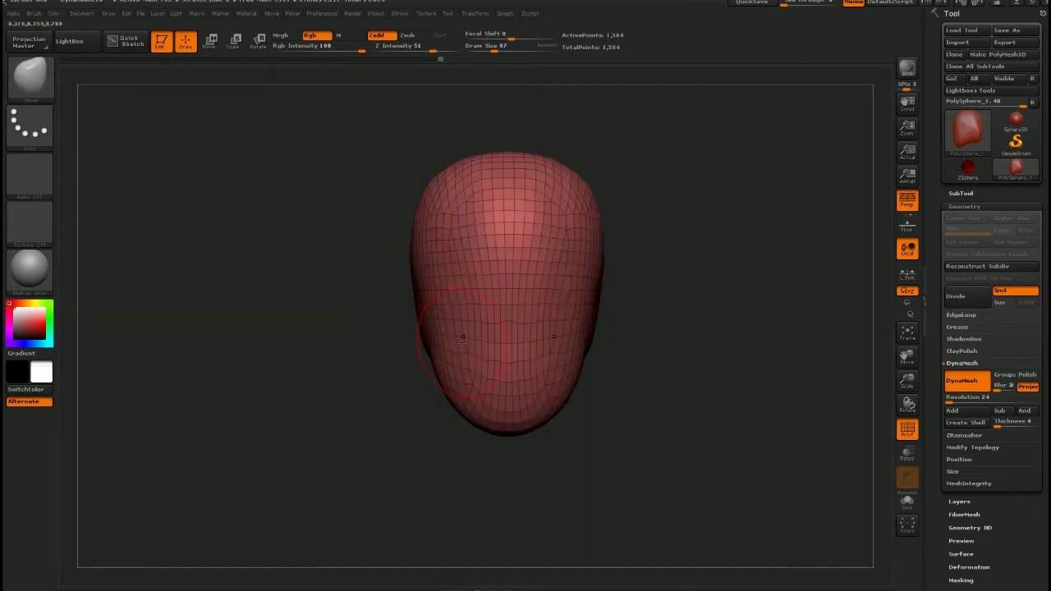
Carve symmetrical recesses into the cheeks on either side of the face's central plane with ClayTubes
left_click_drag(454, 298, 444, 346)
key("ctrl+1")
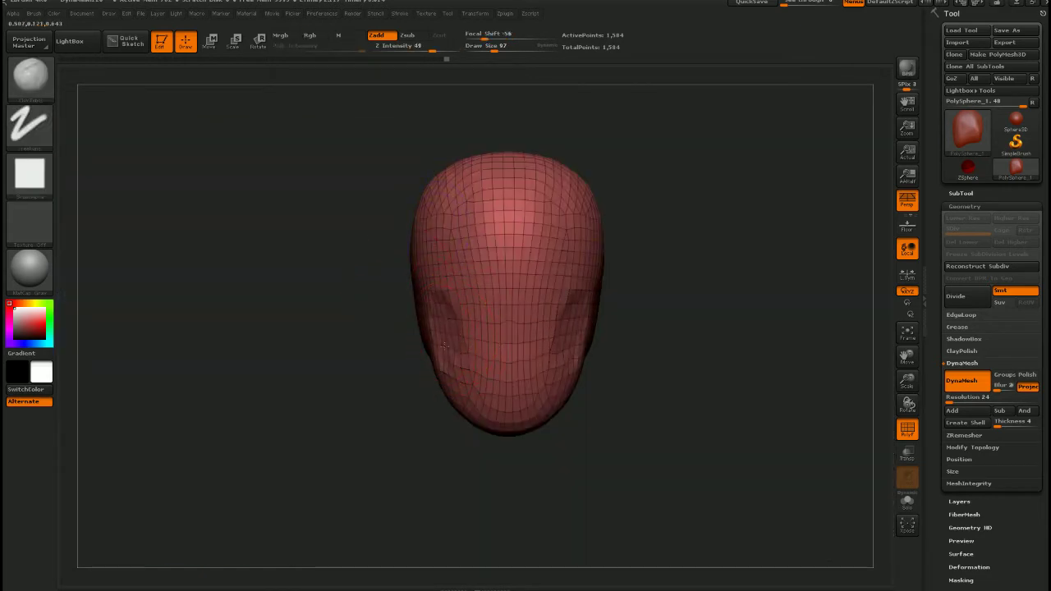
mouse_move(345, 337)
left_mouse_down()
mouse_move(427, 328)
mouse_move(396, 306)
mouse_move(423, 300)
mouse_move(427, 353)
mouse_move(438, 355)
mouse_move(373, 322)
left_mouse_up()
mouse_move(367, 344)
right_mouse_down("shift")
mouse_move(394, 327)
mouse_move(478, 348)
right_mouse_up("shift")
left_click_drag(428, 335, 438, 380, "alt")
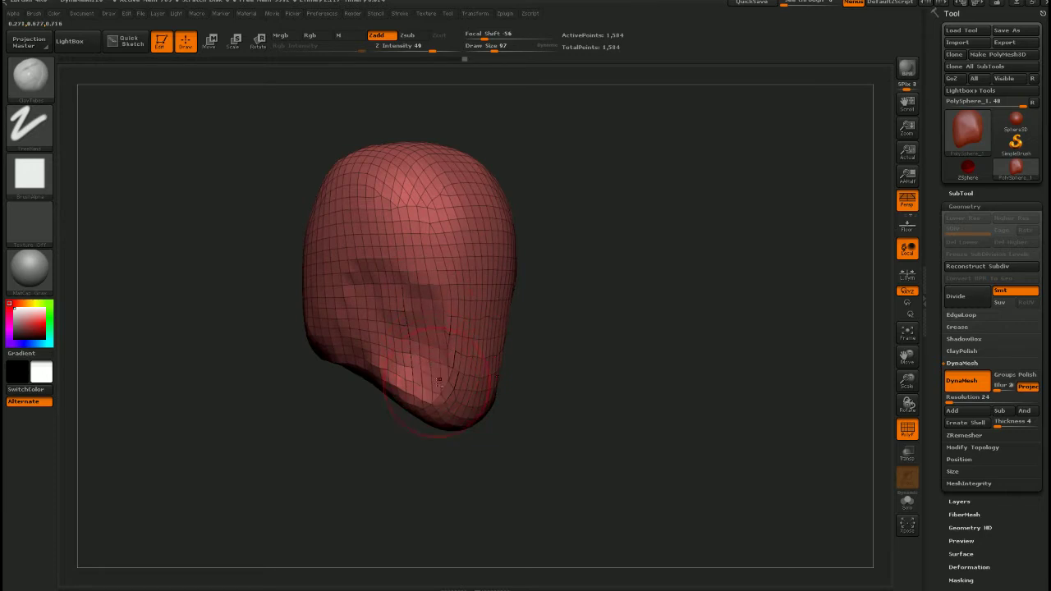
right_click_drag(447, 351, 417, 352, "shift")
Deepen the cheek hollows and build up the jawline and rear cheek with ClayTubes, following the Spotlight references
key("shift+z")
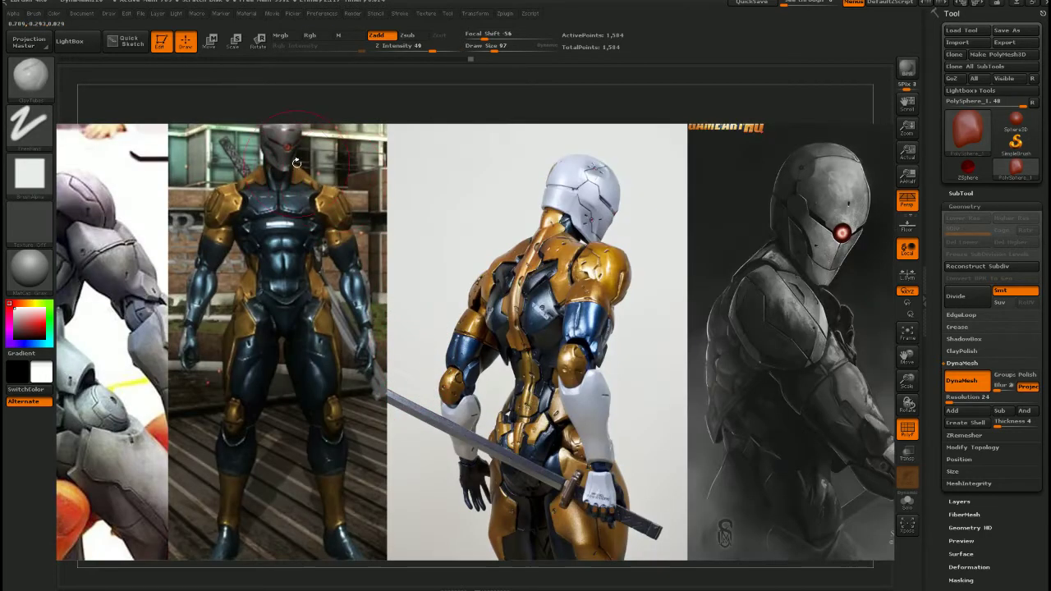
key("shift+z")
mouse_move(319, 287)
right_mouse_down()
mouse_move(380, 343)
mouse_move(361, 338)
right_mouse_up()
left_click_drag(381, 335, 394, 356, "alt")
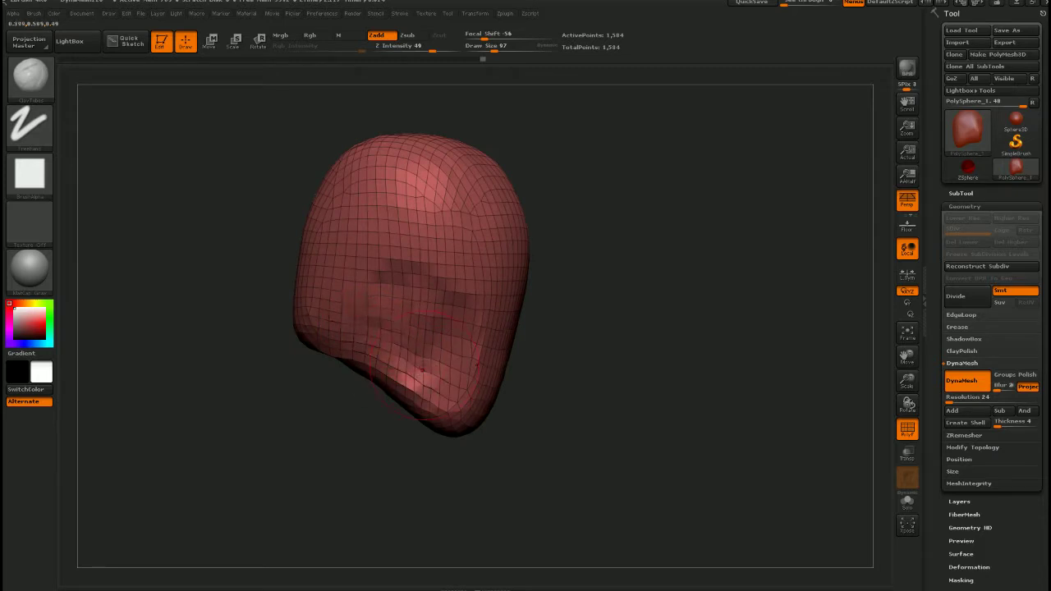
right_click_drag(422, 370, 411, 352)
key("shift+z")
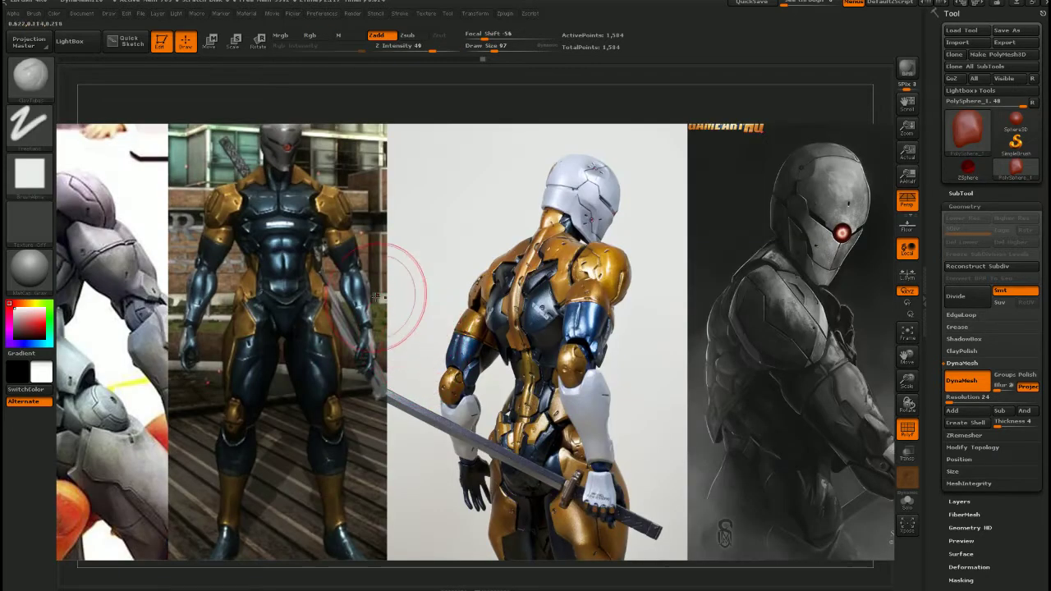
key("shift+z")
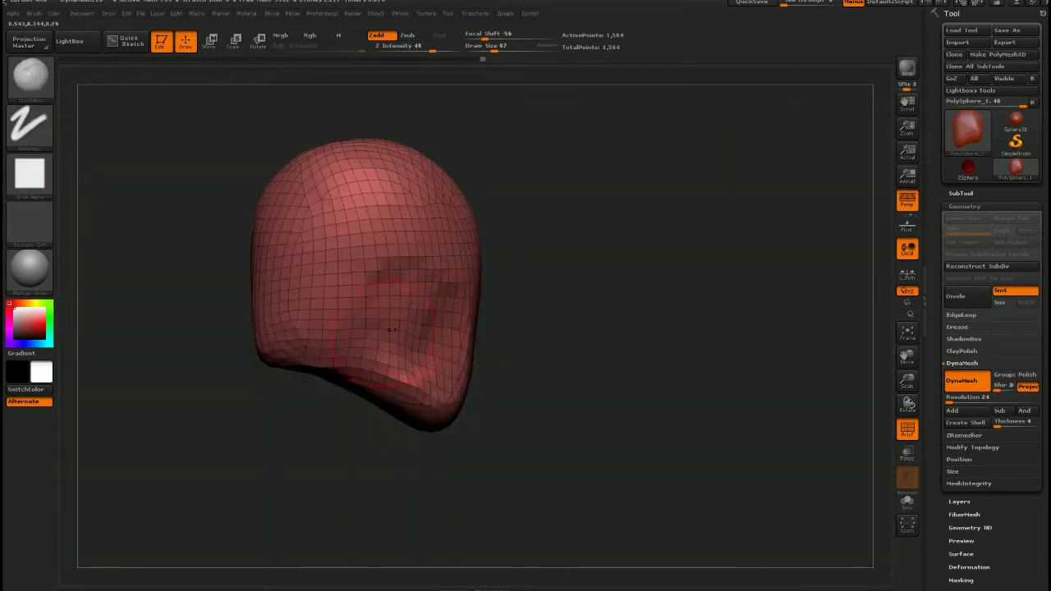
left_click_drag(380, 390, 412, 398)
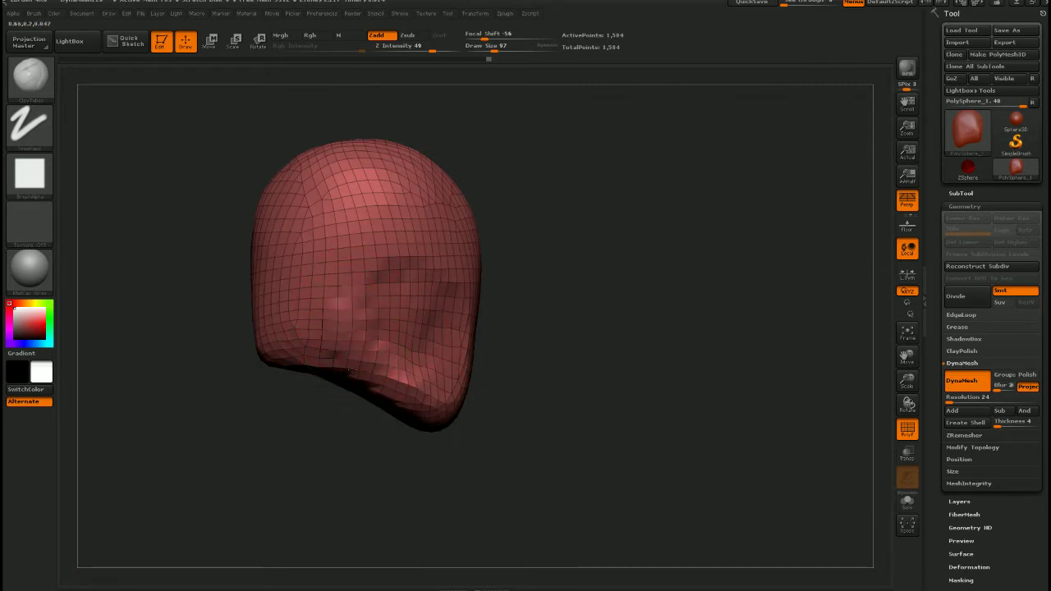
Shape the brow ridge above the cheek hollows and flatten the temples with ClayTubes, comparing against the reference images
key("shift+z")
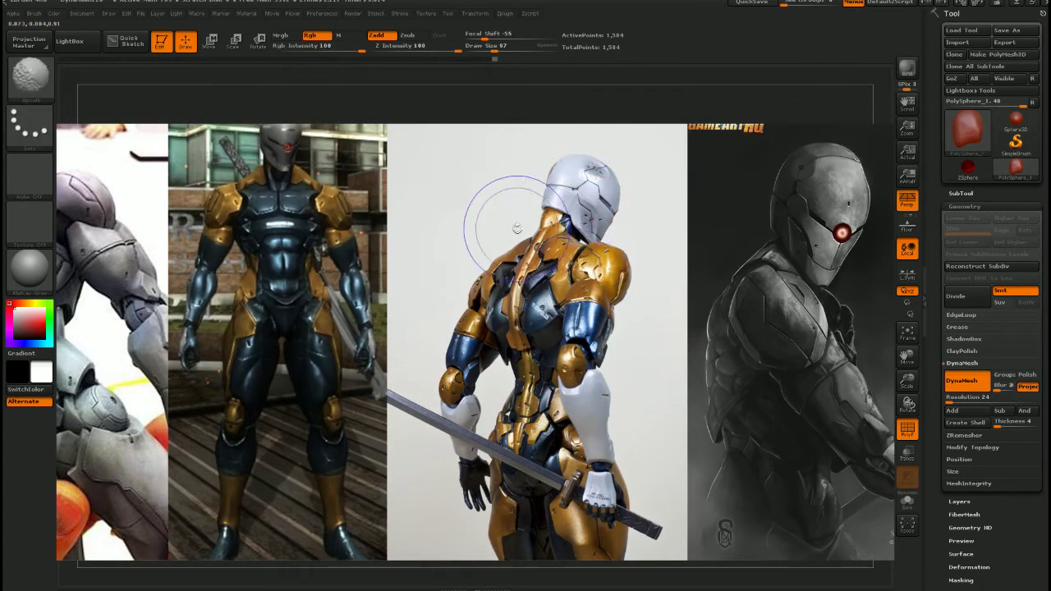
key("shift+z")
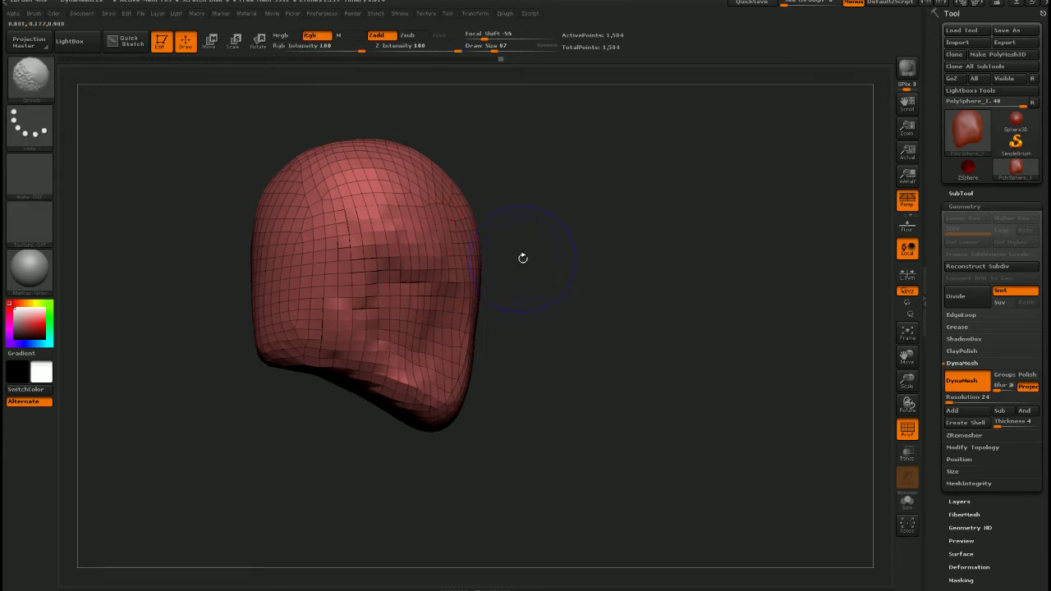
key("shift+z")
key("shift+z")
left_click_drag(542, 254, 640, 275)
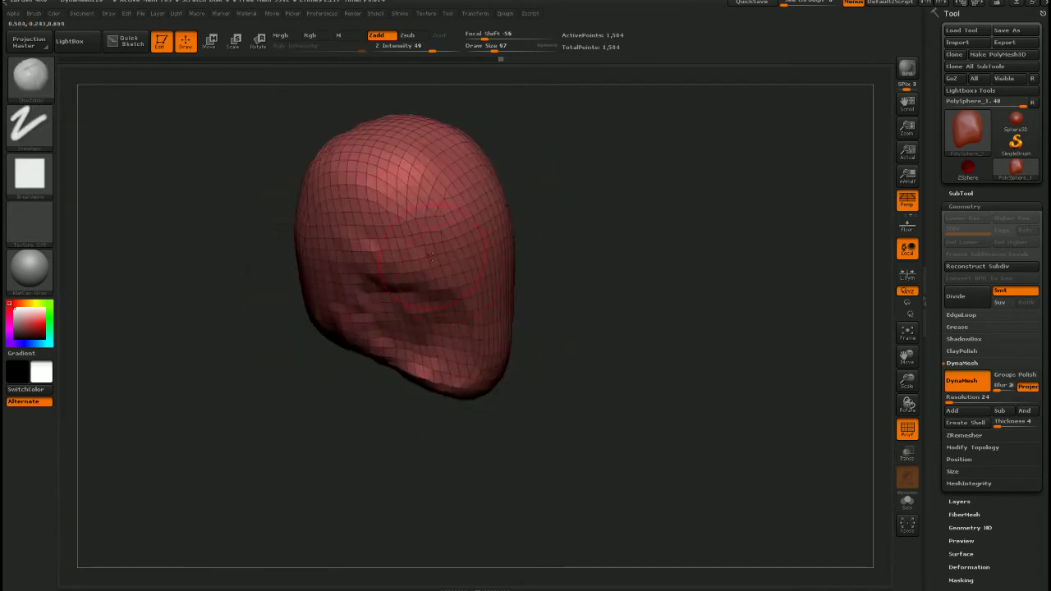
mouse_move(369, 214)
left_mouse_down()
mouse_move(401, 205)
mouse_move(365, 201)
left_mouse_up()
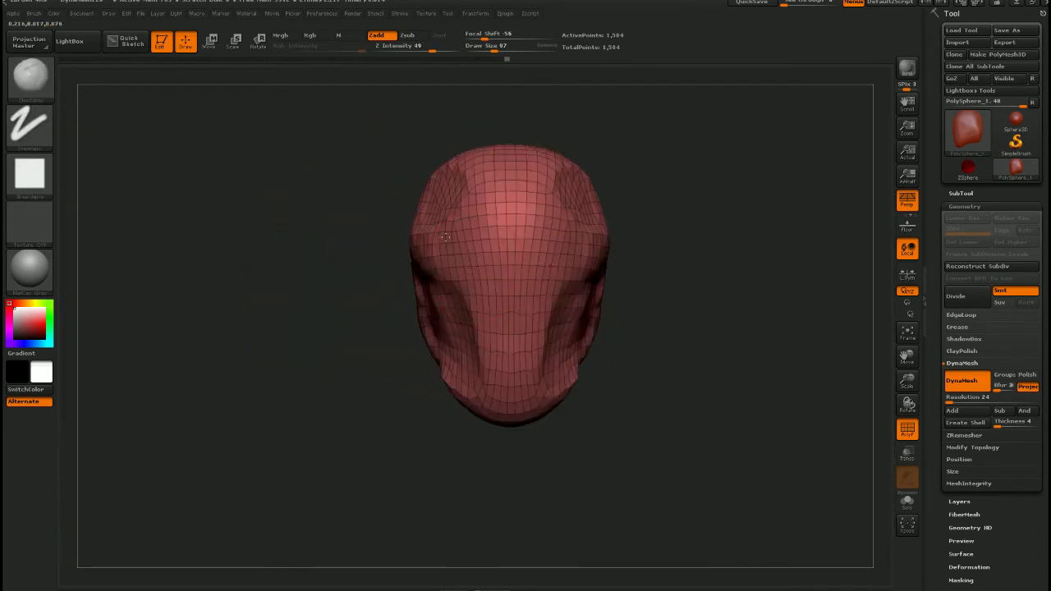
Check the helmet reference, reduce the draw size to 42 and carve a short recess at the brow's centre
key("shift+z")
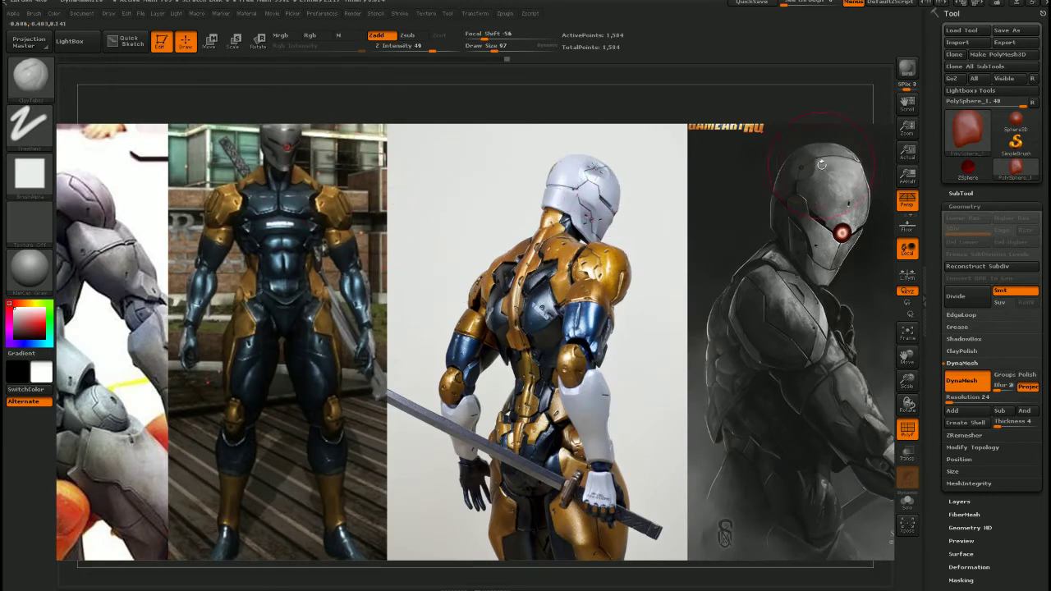
key("shift+z")
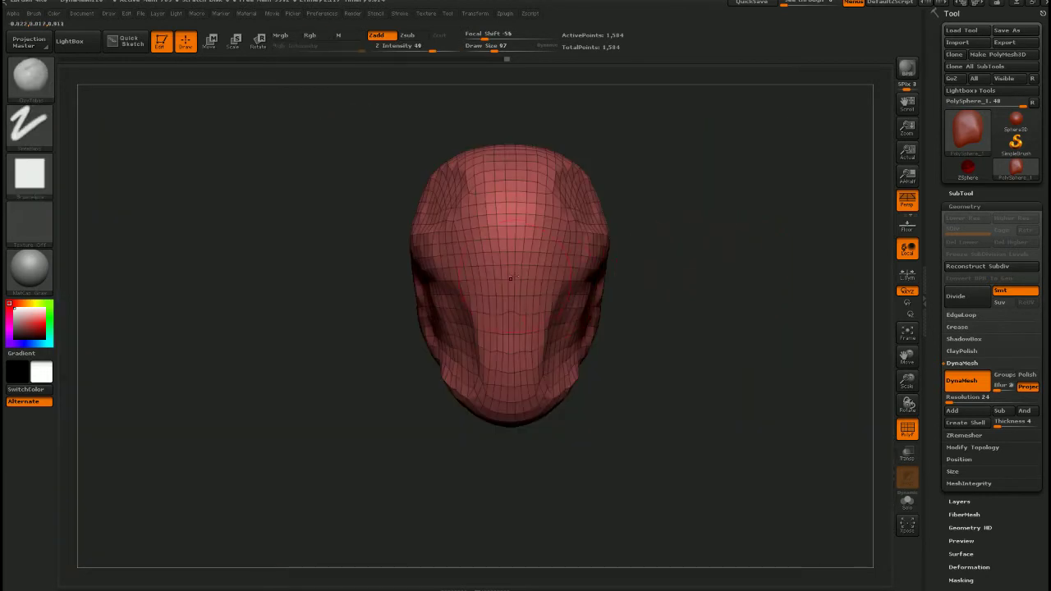
key("s")
mouse_move(524, 282)
left_mouse_down()
mouse_move(515, 280)
mouse_move(566, 293)
left_mouse_up()
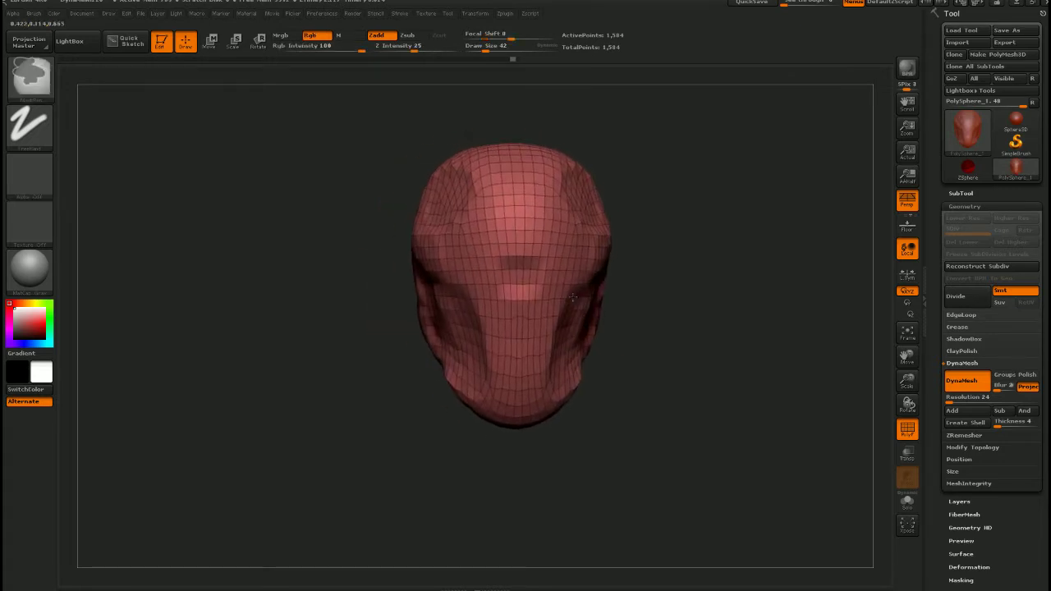
Return to the ClayTubes brush, raise the DynaMesh resolution to 72 and remesh the head
key("b")
key("c")
key("t")
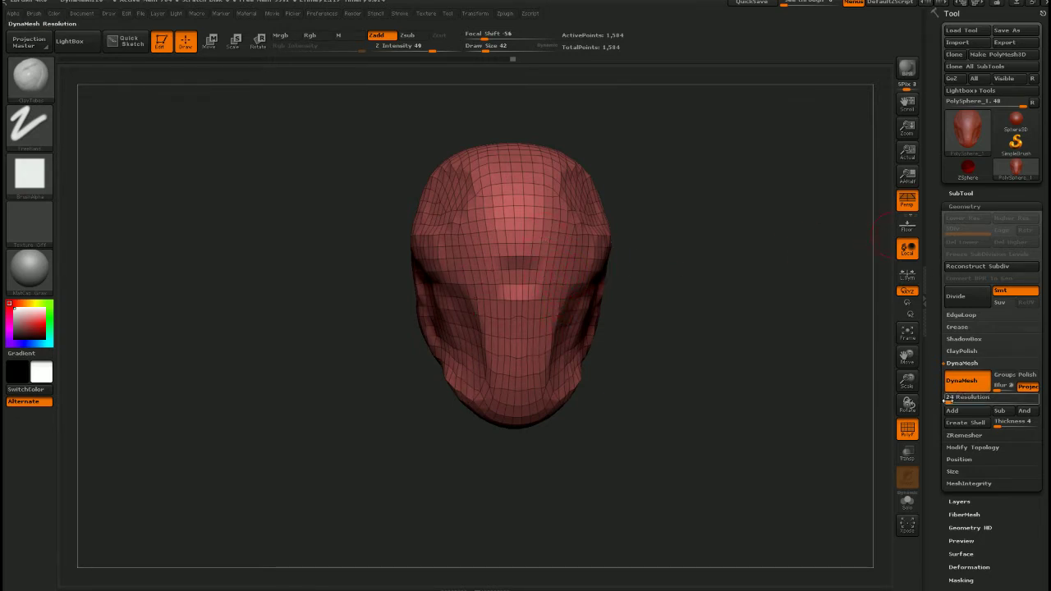
left_click_drag(944, 399, 950, 398)
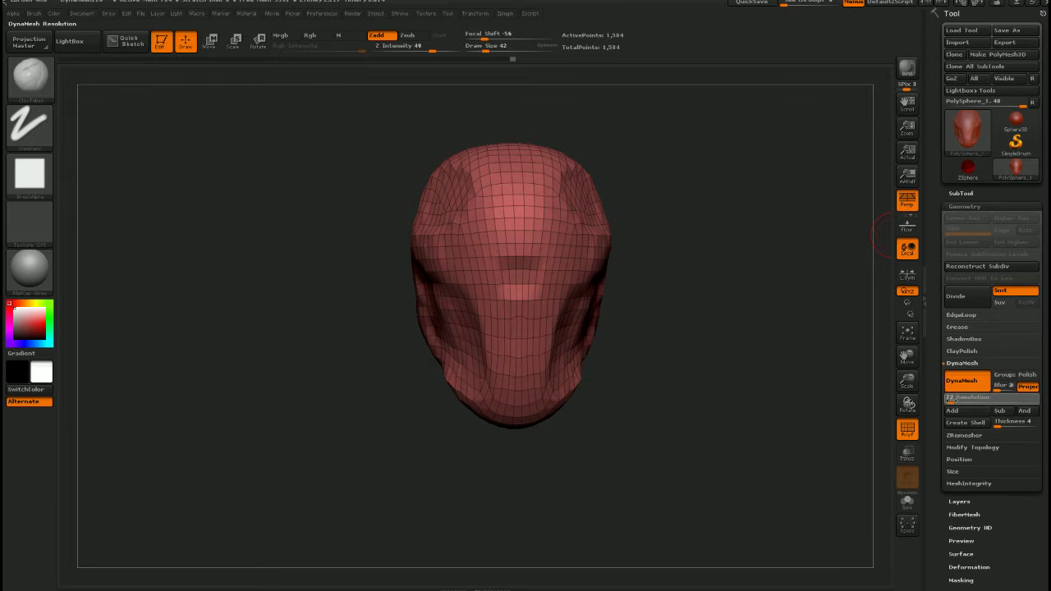
left_click_drag(693, 291, 571, 353, "ctrl")
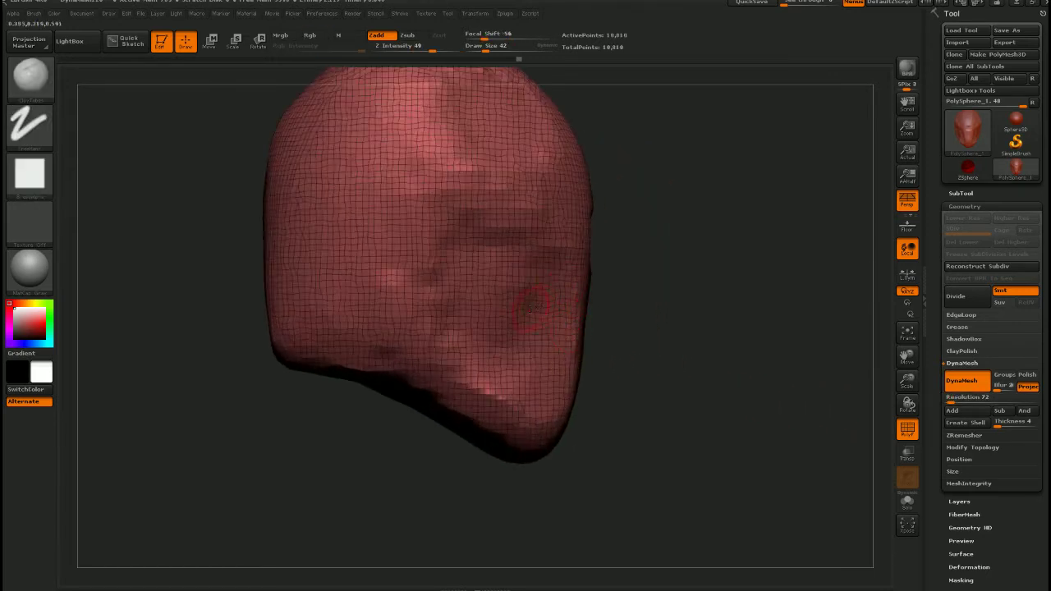
Compare the remeshed head with the reference images and hide its polygon wireframe to inspect the front and side forms
left_click_drag(682, 320, 575, 316)
left_click_drag(739, 329, 723, 353, "alt")
key("shift+z")
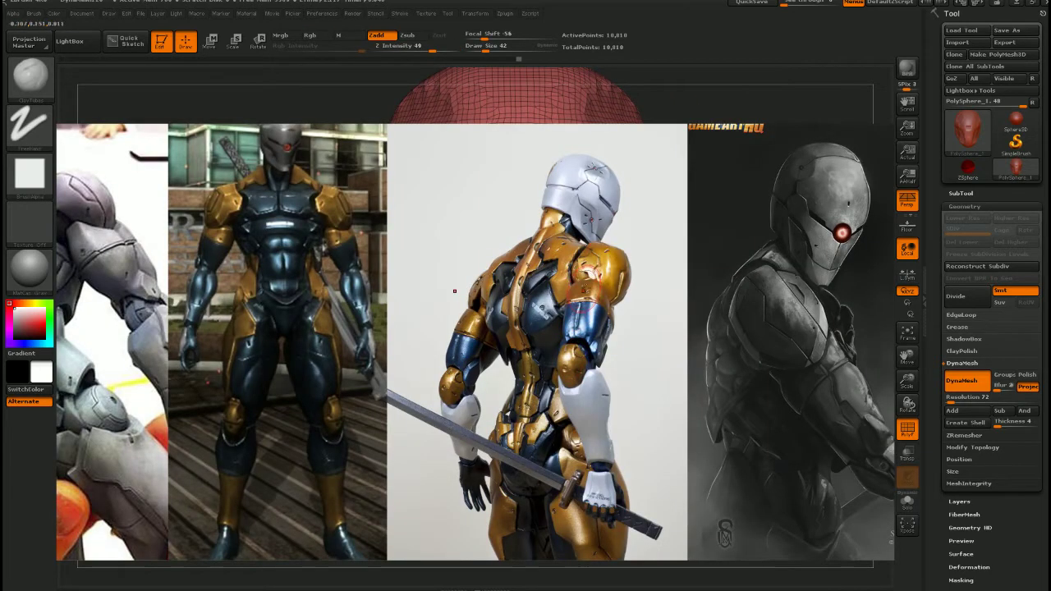
key("shift+z")
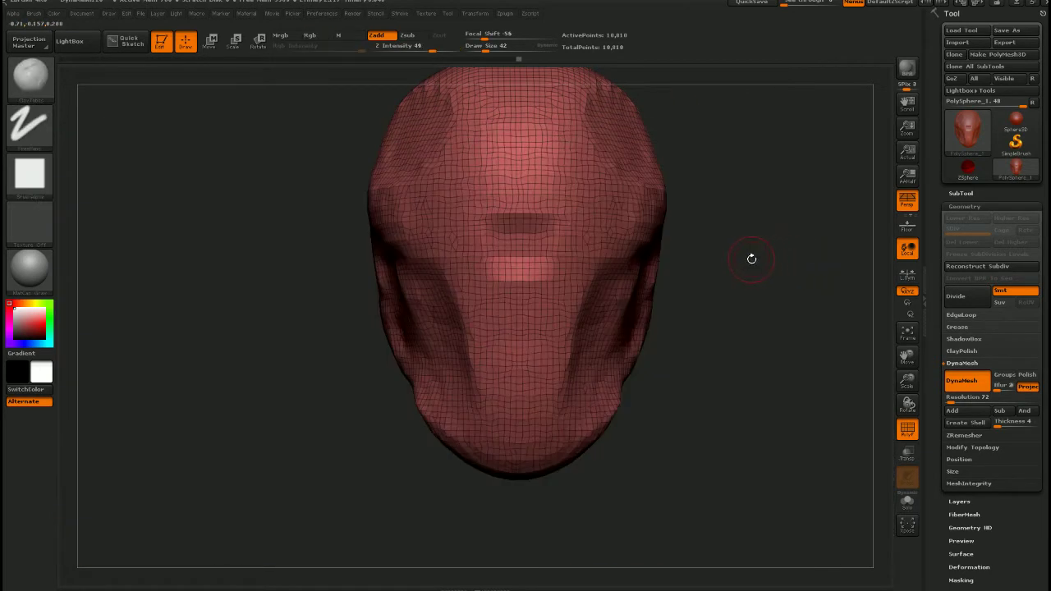
left_click_drag(675, 258, 642, 326, "alt")
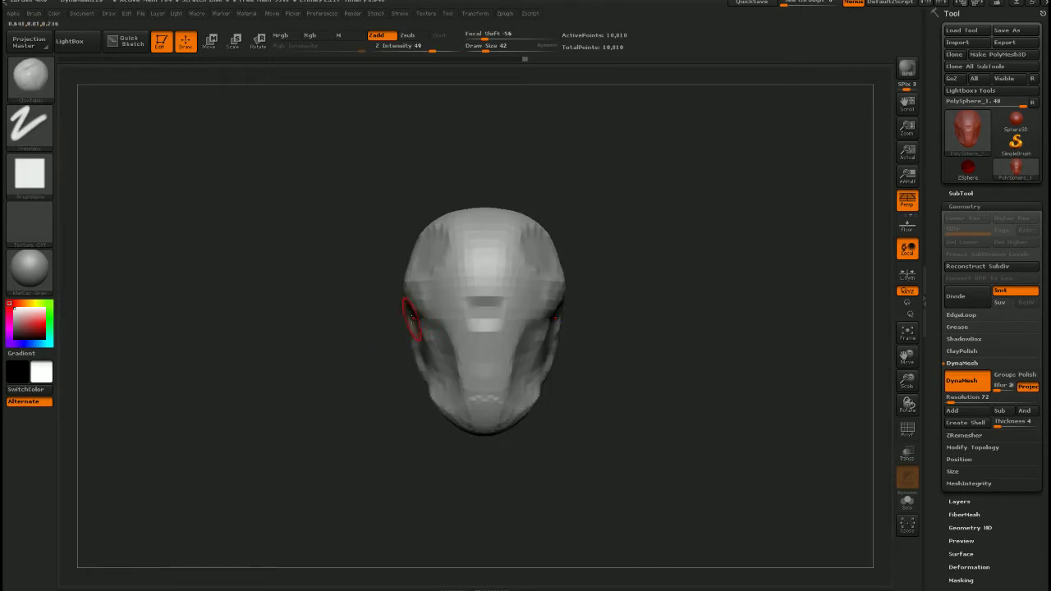
mouse_move(386, 320)
left_mouse_down()
mouse_move(424, 316)
mouse_move(396, 344)
mouse_move(384, 317)
left_mouse_up()
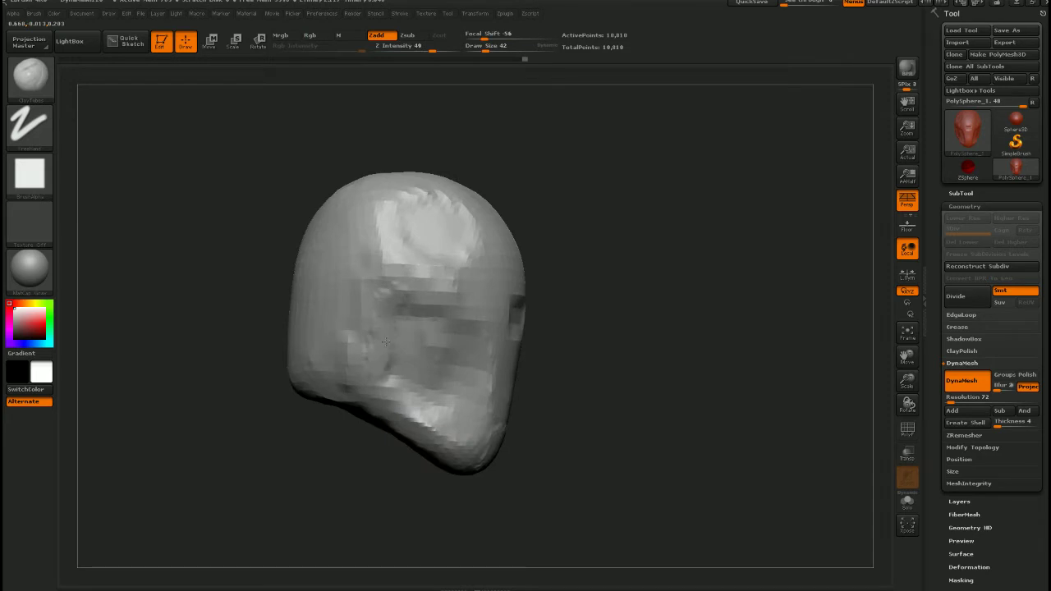
right_click_drag(362, 361, 341, 355, "shift")
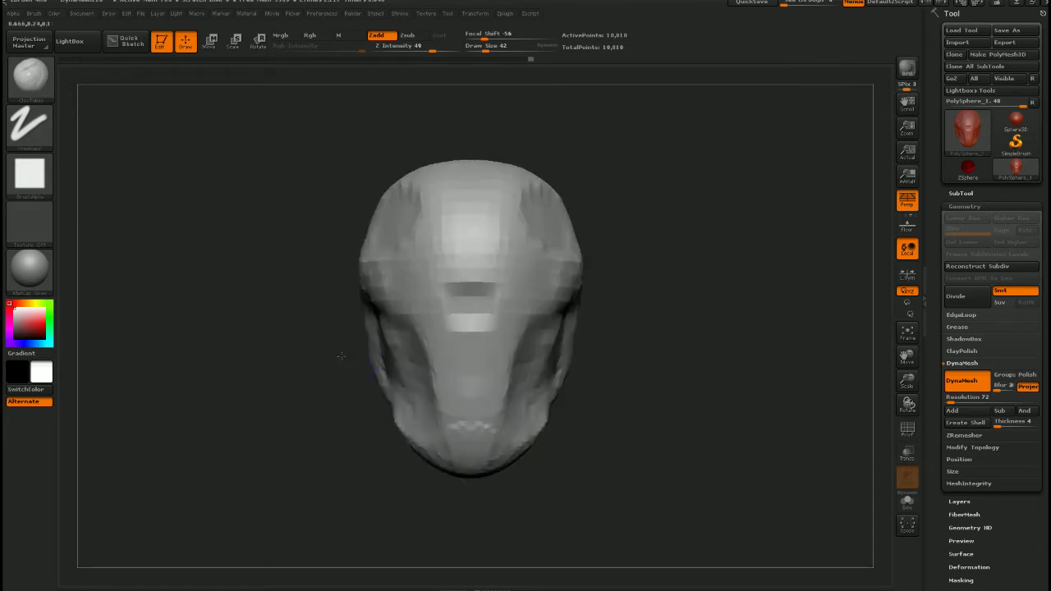
Switch to the Move brush at draw size 126 and narrow the sides of the head and cheeks
key("b")
key("m")
key("v")
key("s")
left_click_drag(364, 351, 377, 352)
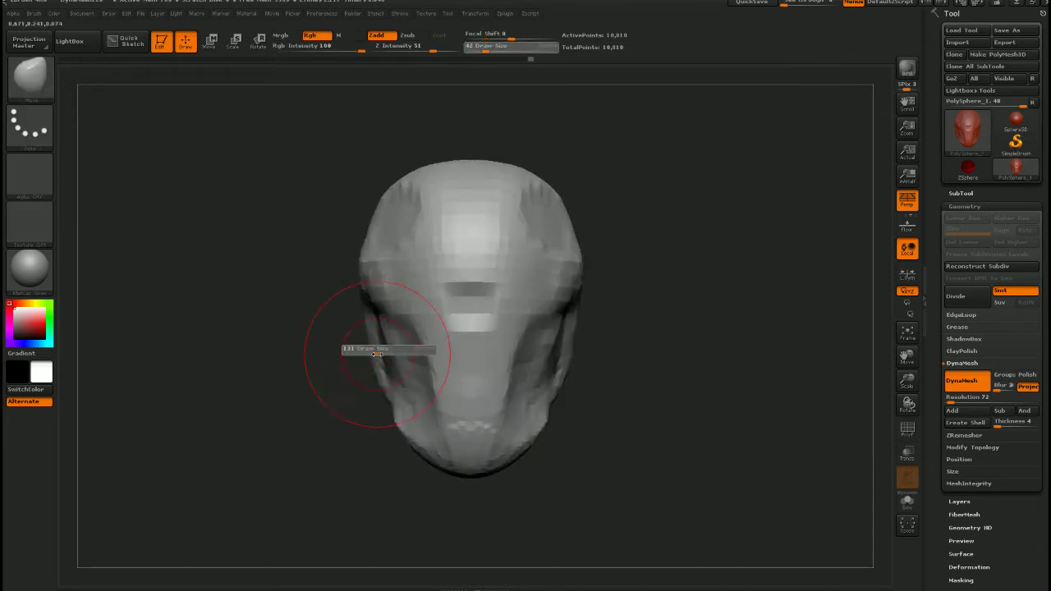
left_click_drag(362, 272, 341, 275)
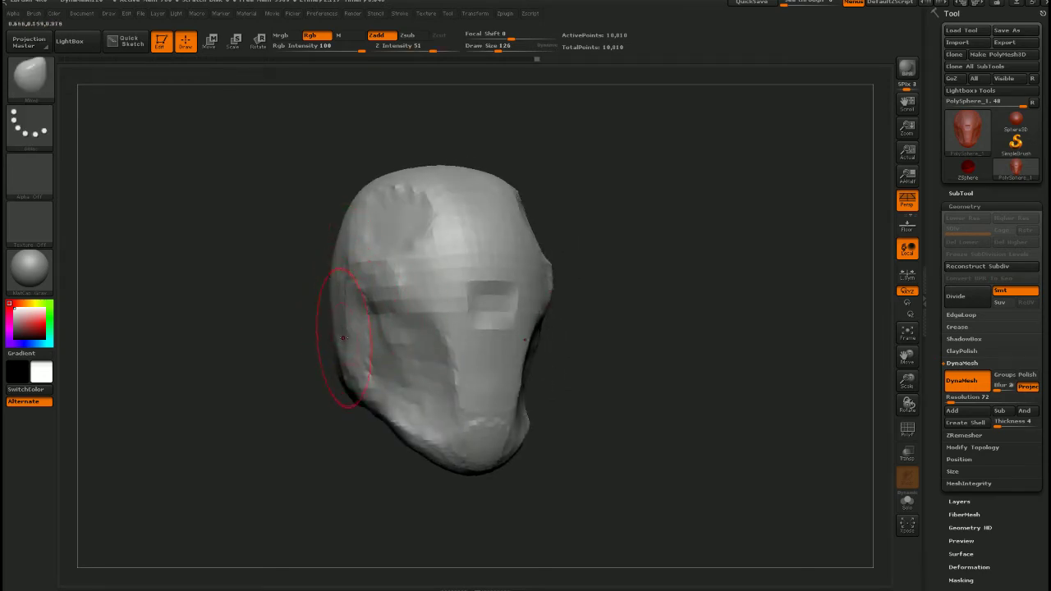
right_click_drag(384, 371, 370, 369, "shift")
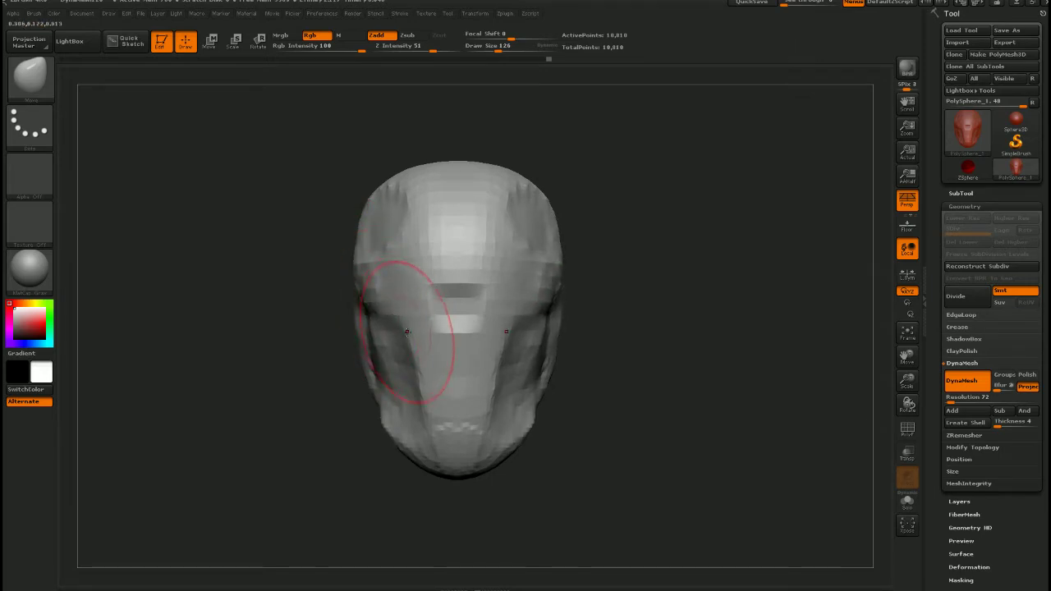
right_click_drag(406, 331, 457, 329)
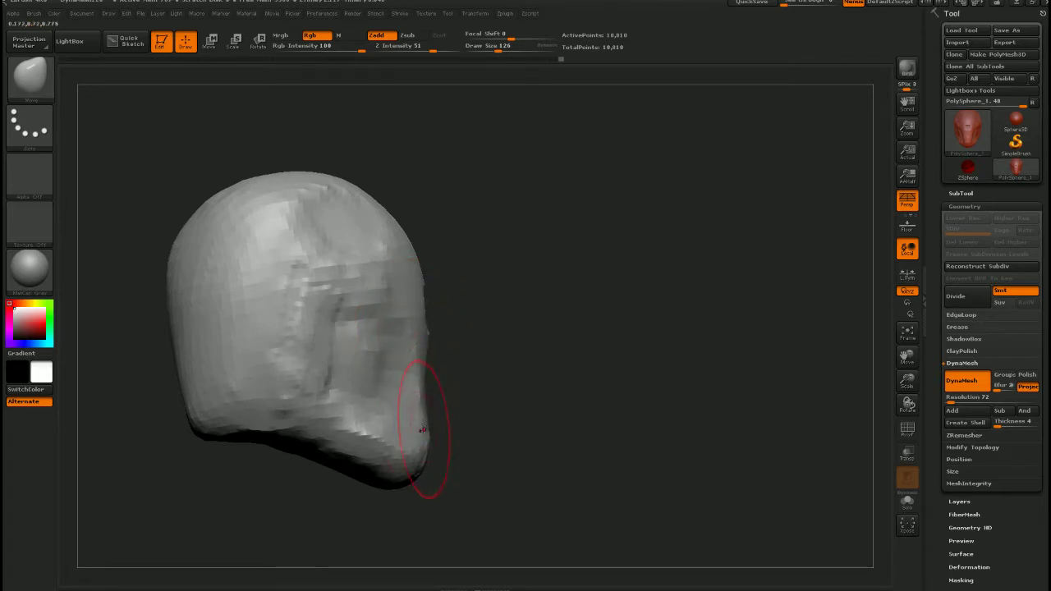
Compare the head's side and front with the reference images, set the Move brush's draw size to 56 and undo a trial stroke
right_click_drag(430, 416, 394, 407)
key("shift+z")
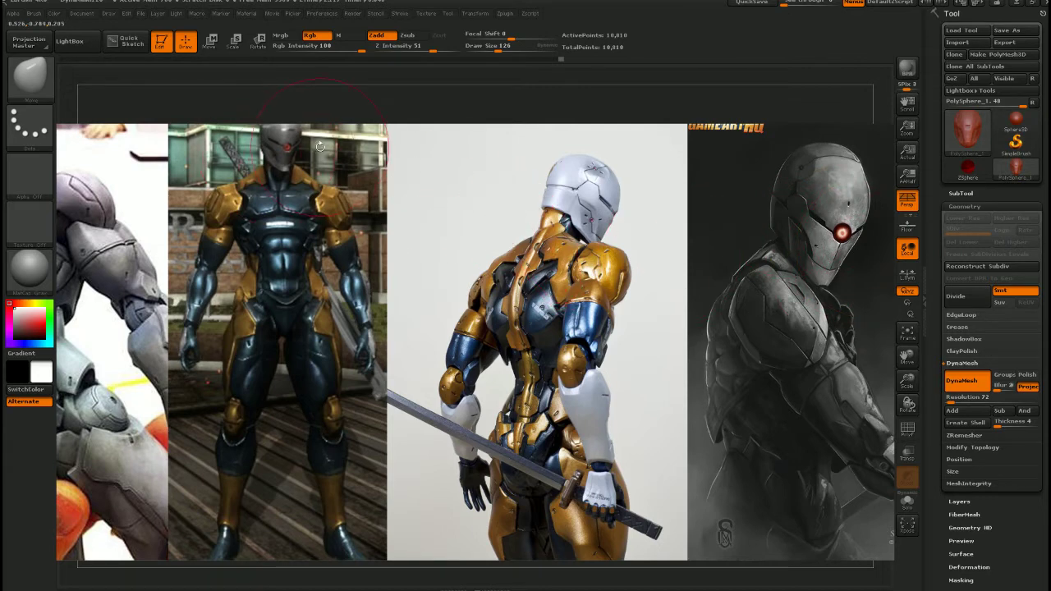
key("shift+z")
key("s")
left_click_drag(451, 324, 442, 324)
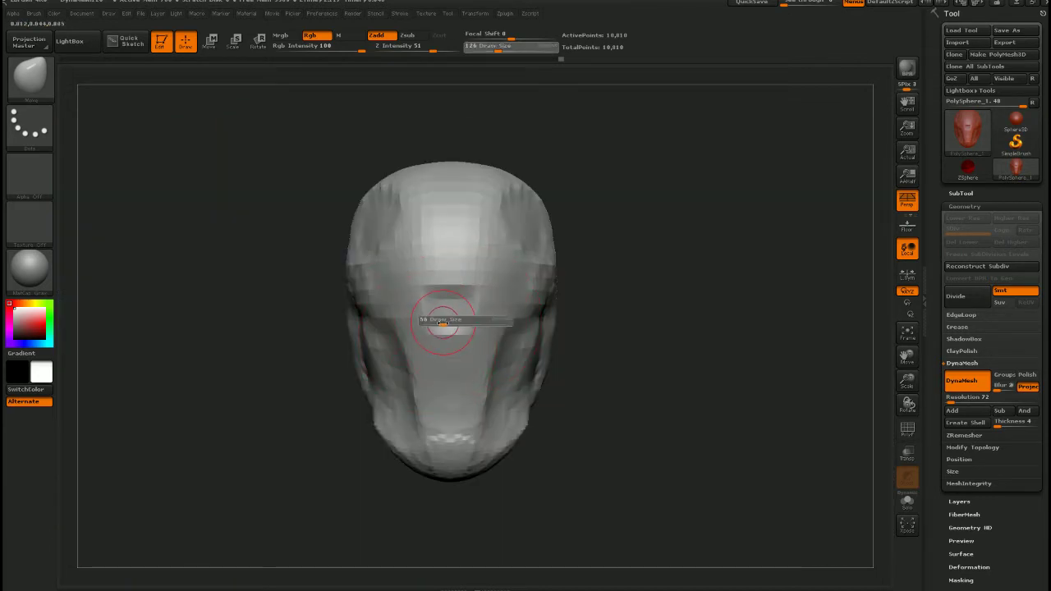
key("shift+z")
key("shift+z")
mouse_move(445, 333)
right_mouse_down("ctrl")
mouse_move(450, 406)
mouse_move(469, 351)
mouse_move(366, 255)
right_mouse_up("ctrl")
key("shift+z")
key("shift+z")
mouse_move(367, 256)
left_mouse_down()
mouse_move(415, 339)
mouse_move(420, 395)
left_mouse_up()
key("ctrl+z")
Switch to the ClayTubes brush and define the faceplate's edges running from the temples down beside the cheeks to the chin
key("b")
key("c")
key("t")
left_click_drag(385, 286, 437, 445)
left_click_drag(395, 335, 334, 261)
left_click_drag(323, 252, 373, 291)
mouse_move(263, 220)
left_mouse_down()
mouse_move(352, 257)
mouse_move(424, 374)
left_mouse_up()
right_click_drag(425, 373, 422, 355, "shift")
Add cross strokes at the base of the faceplate and build up a raised, blocky chin piece
mouse_move(475, 445)
left_mouse_down()
mouse_move(519, 448)
mouse_move(503, 441)
left_mouse_up()
left_click_drag(469, 498, 495, 483)
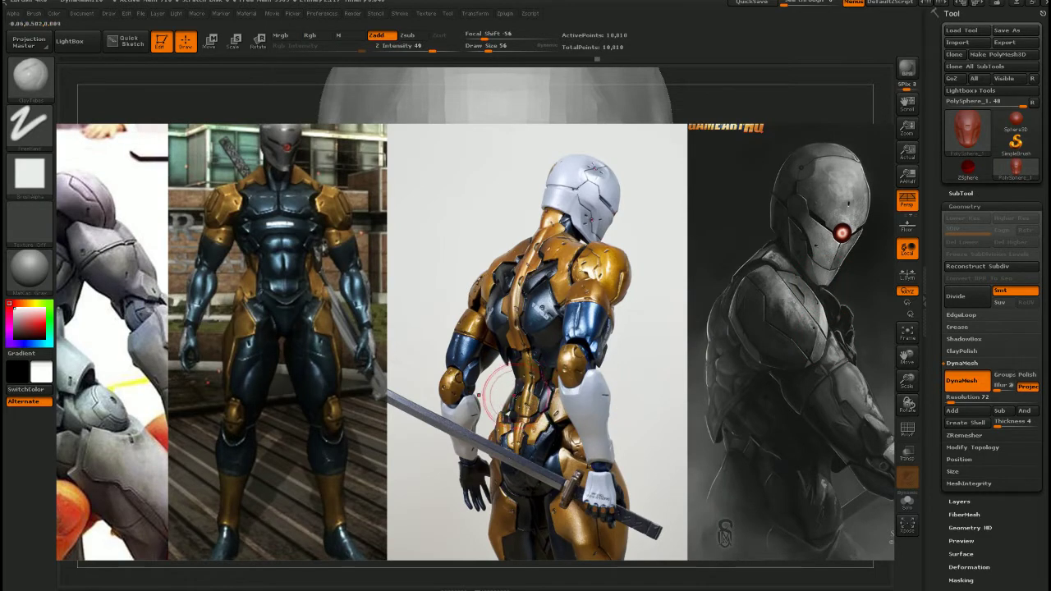
left_click_drag(521, 404, 515, 414, "shift")
right_click_drag(516, 414, 510, 244, "alt")
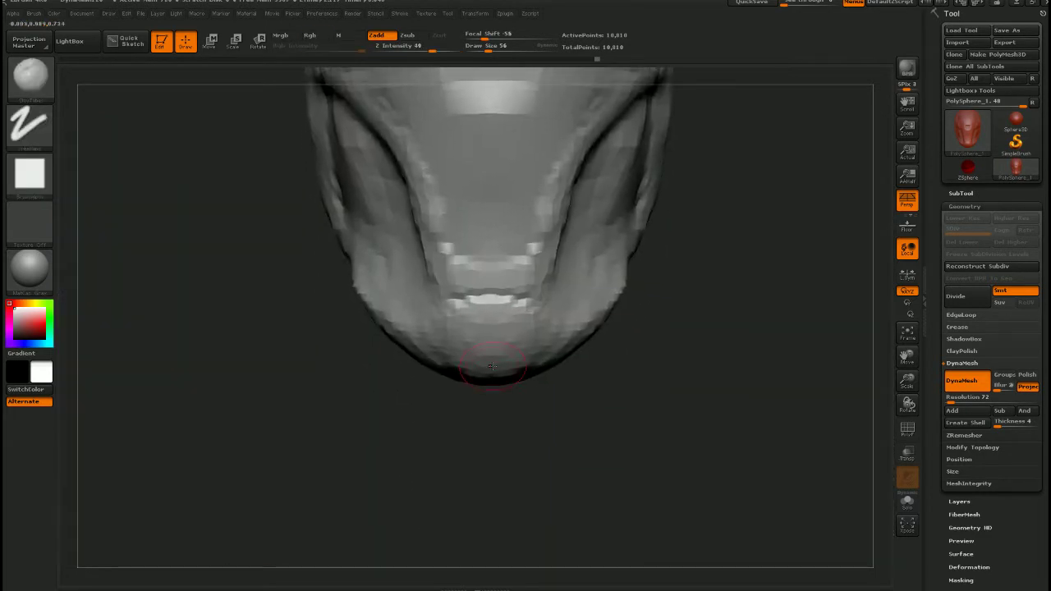
mouse_move(498, 354)
left_mouse_down()
mouse_move(490, 364)
mouse_move(471, 337)
mouse_move(484, 332)
mouse_move(477, 323)
mouse_move(480, 354)
mouse_move(490, 313)
left_mouse_up()
mouse_move(517, 367)
right_mouse_down()
mouse_move(577, 364)
mouse_move(575, 331)
right_mouse_up()
left_click_drag(575, 331, 563, 309)
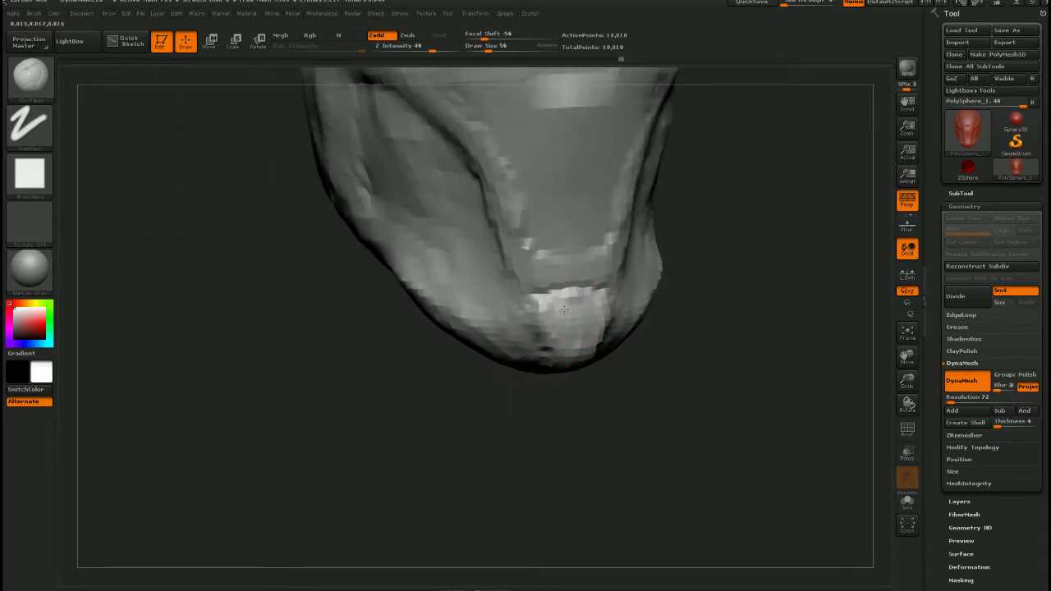
mouse_move(572, 335)
right_mouse_down()
mouse_move(627, 345)
mouse_move(585, 314)
right_mouse_up()
mouse_move(585, 315)
left_mouse_down()
mouse_move(495, 353)
mouse_move(509, 361)
mouse_move(558, 263)
mouse_move(501, 345)
mouse_move(428, 261)
mouse_move(534, 238)
mouse_move(575, 287)
mouse_move(558, 362)
mouse_move(519, 257)
mouse_move(486, 226)
mouse_move(510, 224)
mouse_move(565, 280)
left_mouse_up()
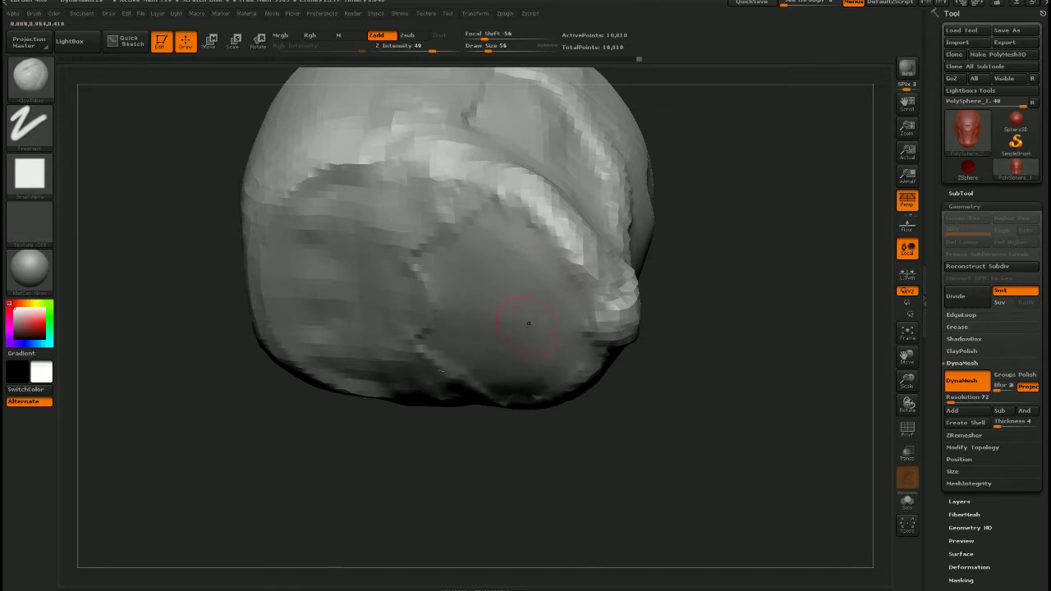
Switch to the Move brush at draw size 150 and narrow the sides of the jaw from below
mouse_move(528, 323)
right_mouse_down()
mouse_move(512, 381)
mouse_move(533, 180)
mouse_move(526, 187)
right_mouse_up()
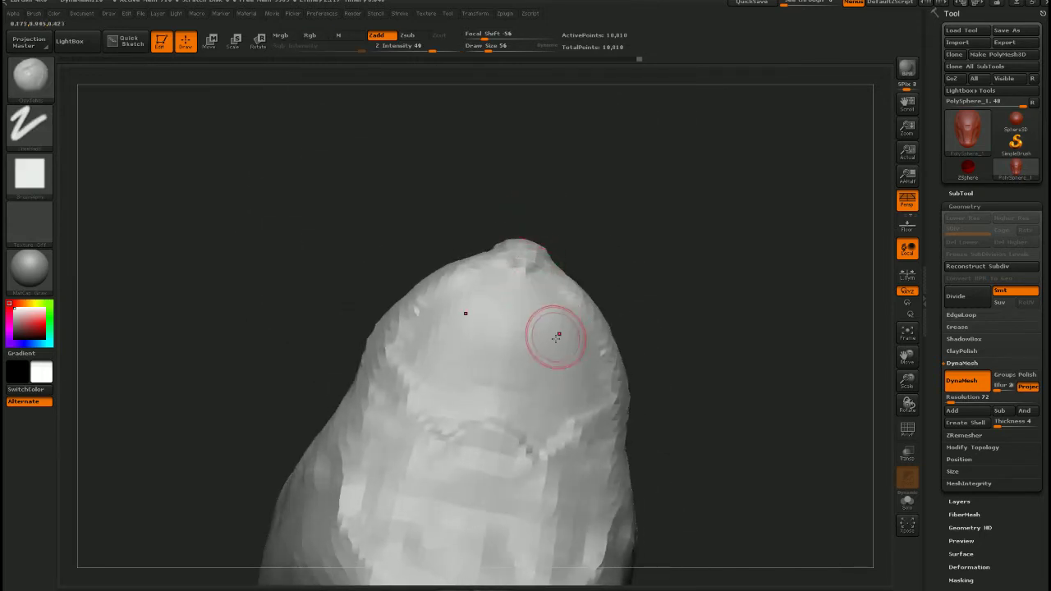
key("b")
key("m")
key("v")
right_click_drag(542, 345, 534, 339)
key("s")
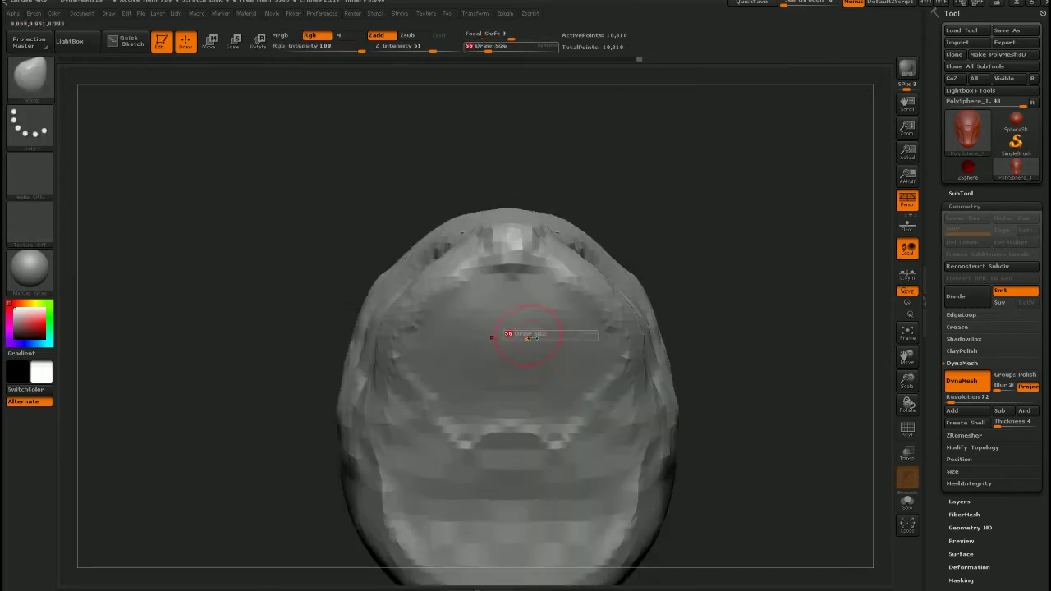
left_click_drag(524, 336, 534, 336)
left_click_drag(627, 326, 589, 296)
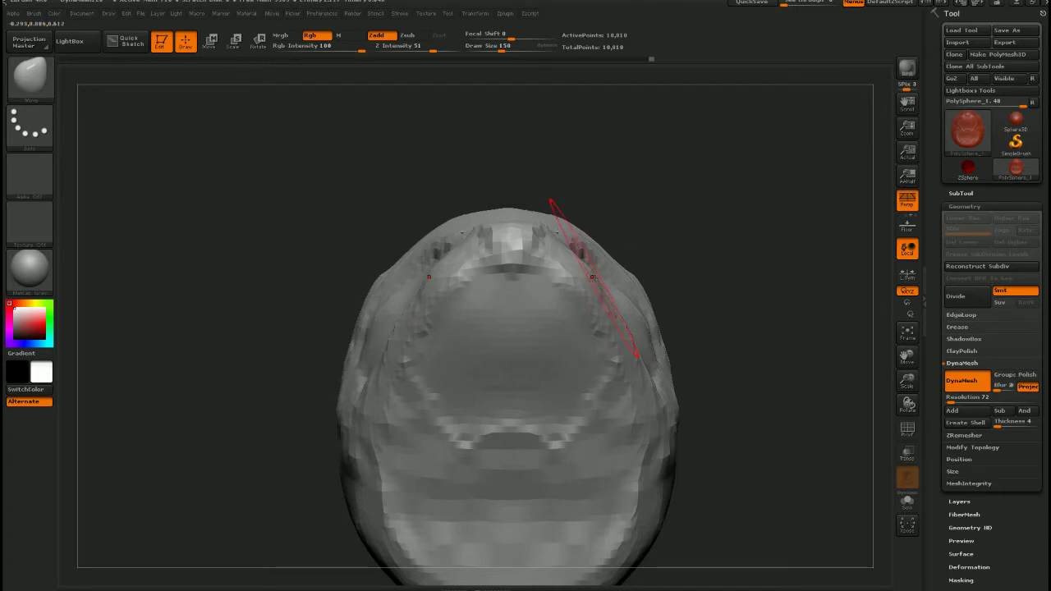
mouse_move(610, 334)
right_mouse_down()
mouse_move(577, 422)
mouse_move(567, 309)
mouse_move(577, 333)
mouse_move(568, 443)
right_mouse_up()
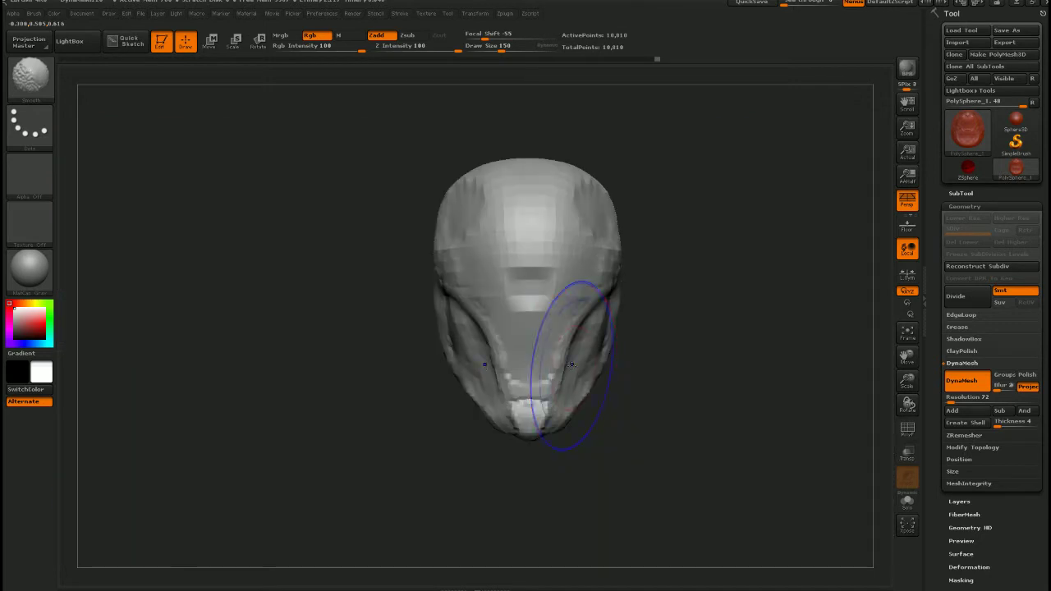
Check the reference images, return to ClayTubes at draw size 53 and rework the faceplate's edge above the cheek
mouse_move(565, 382)
right_mouse_down()
mouse_move(584, 375)
mouse_move(560, 374)
right_mouse_up()
key("shift+z")
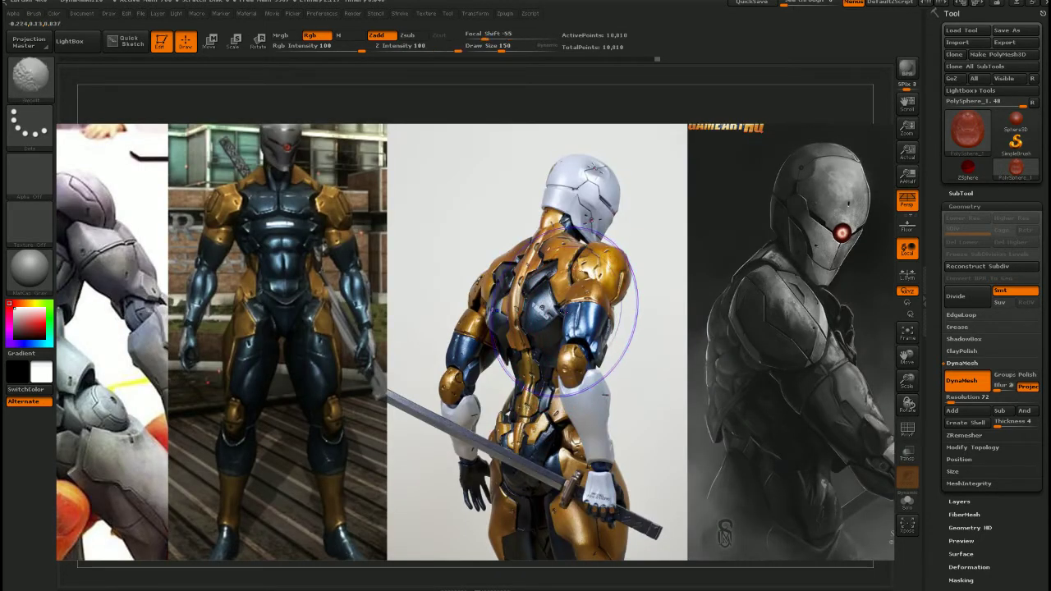
key("shift+z")
right_click_drag(569, 332, 630, 338)
right_click_drag(471, 276, 552, 371, "ctrl")
key("b")
key("c")
key("t")
key("s")
left_click_drag(500, 346, 483, 349)
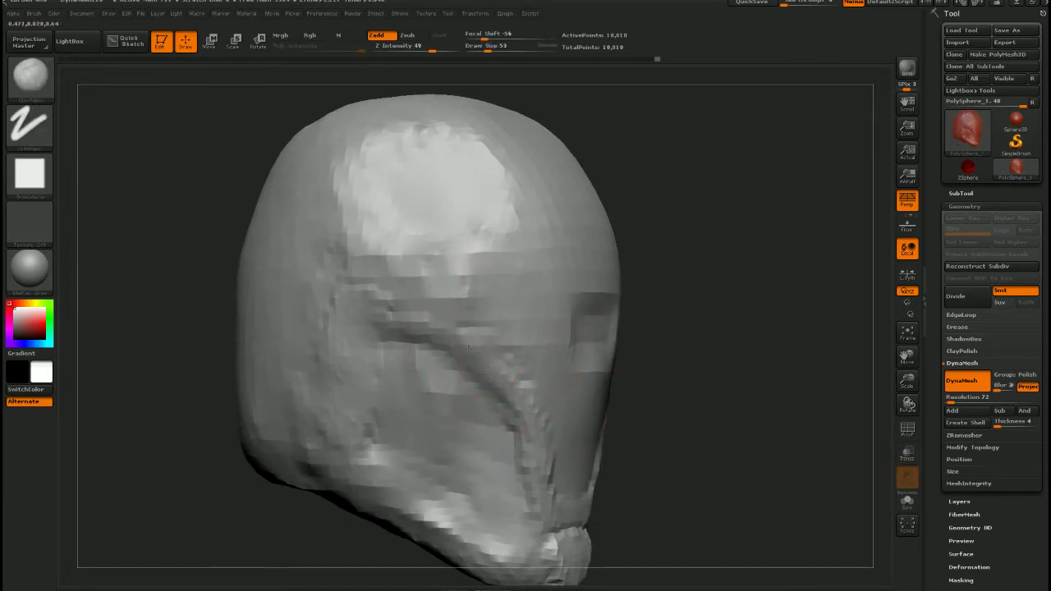
mouse_move(520, 407)
left_mouse_down()
mouse_move(450, 339)
mouse_move(388, 307)
mouse_move(367, 319)
mouse_move(469, 370)
left_mouse_up()
Following the reference images, sculpt the temple and build up a raised band running from it to the brow's centre
key("shift+z")
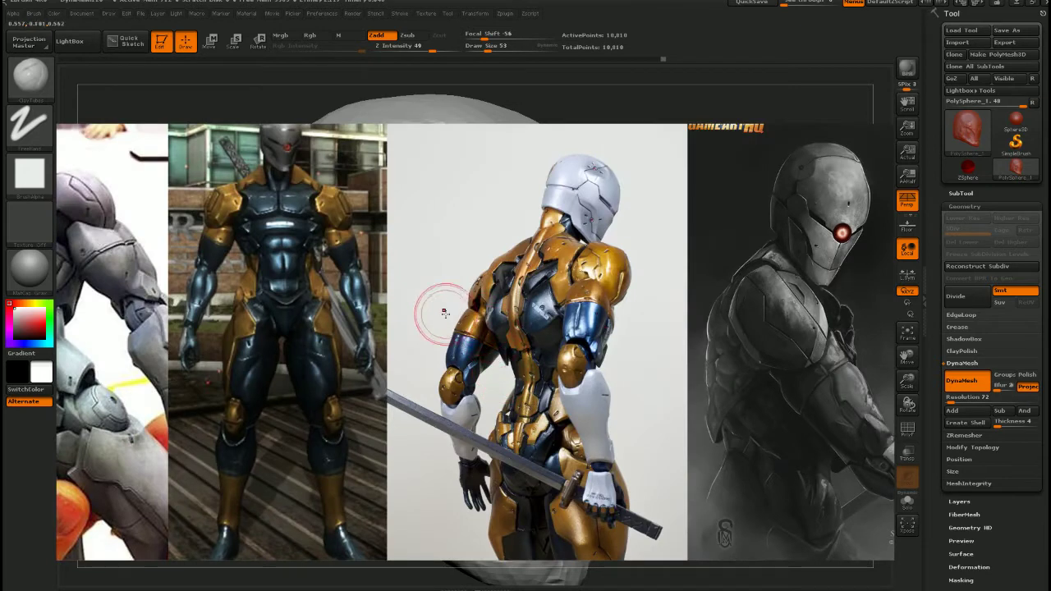
key("shift+z")
mouse_move(353, 296)
left_mouse_down()
mouse_move(361, 249)
mouse_move(407, 289)
mouse_move(358, 235)
left_mouse_up()
left_click_drag(363, 319, 451, 350)
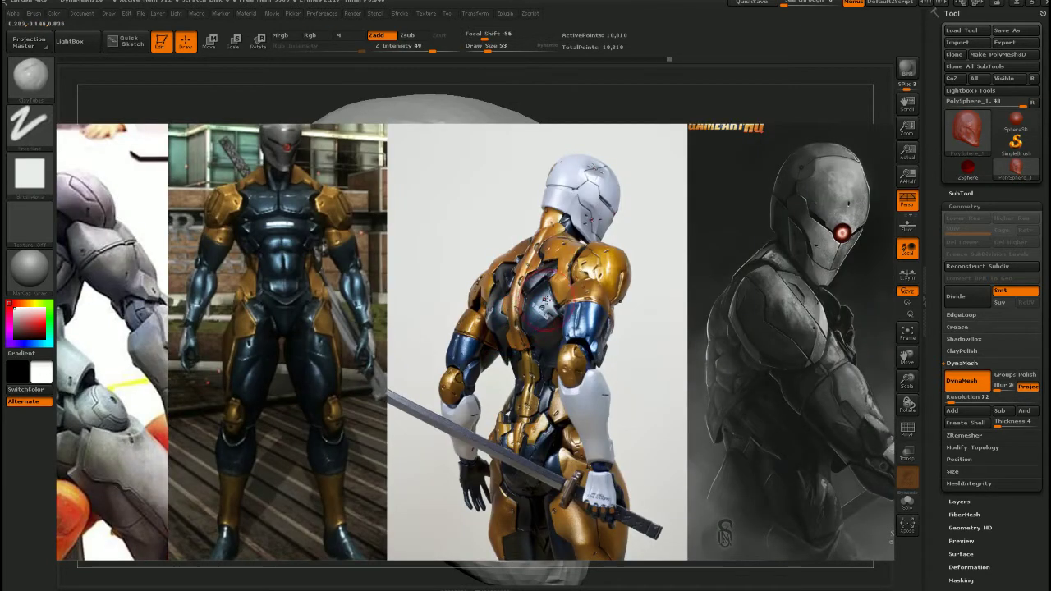
key("shift+z")
mouse_move(681, 305)
left_mouse_down()
mouse_move(566, 308)
mouse_move(683, 300)
left_mouse_up()
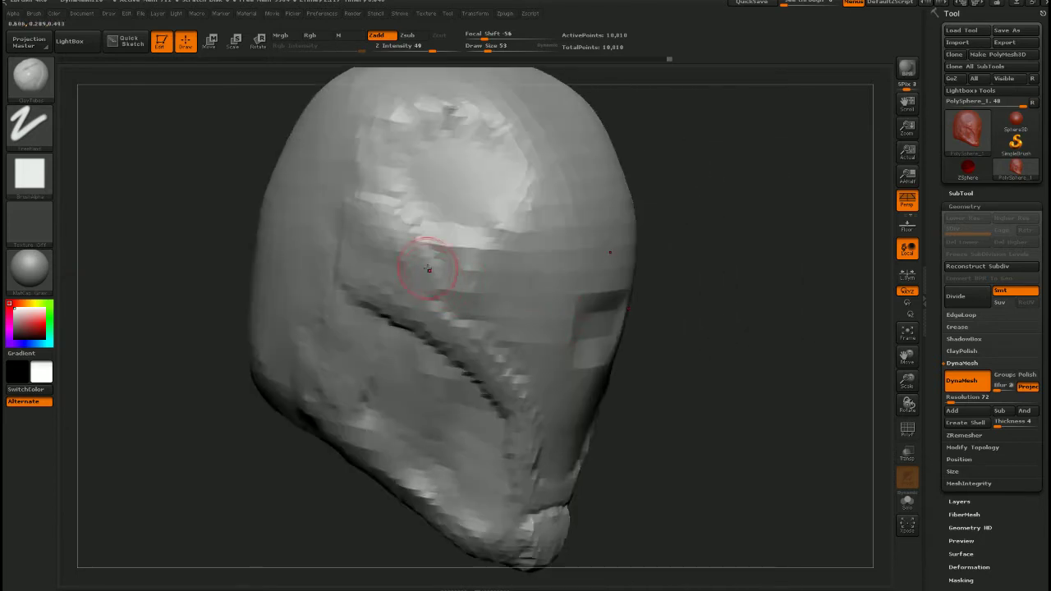
left_click_drag(428, 268, 515, 303)
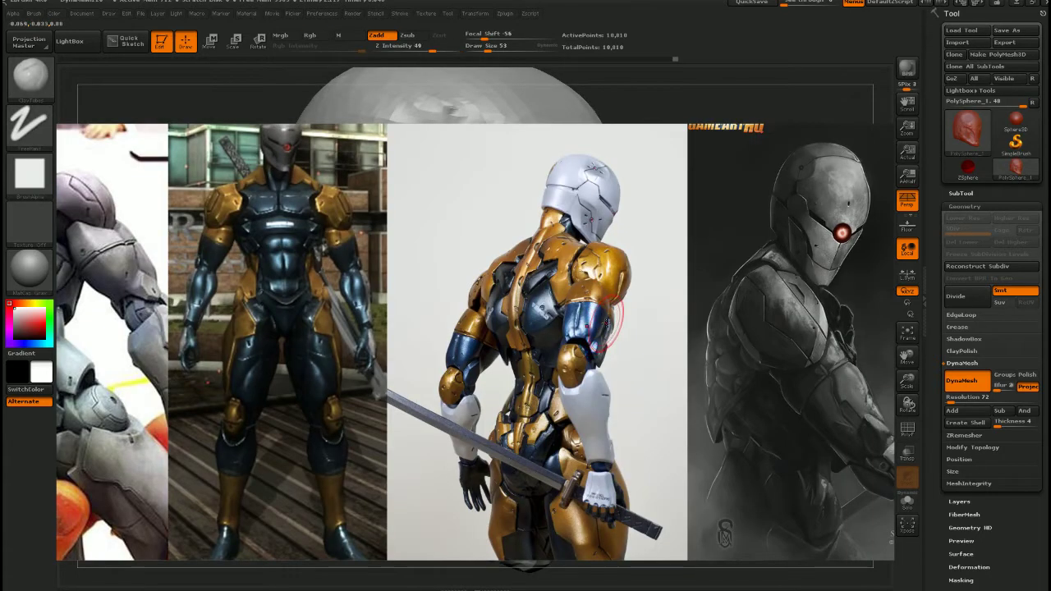
key("shift+z")
right_click_drag(591, 334, 573, 320)
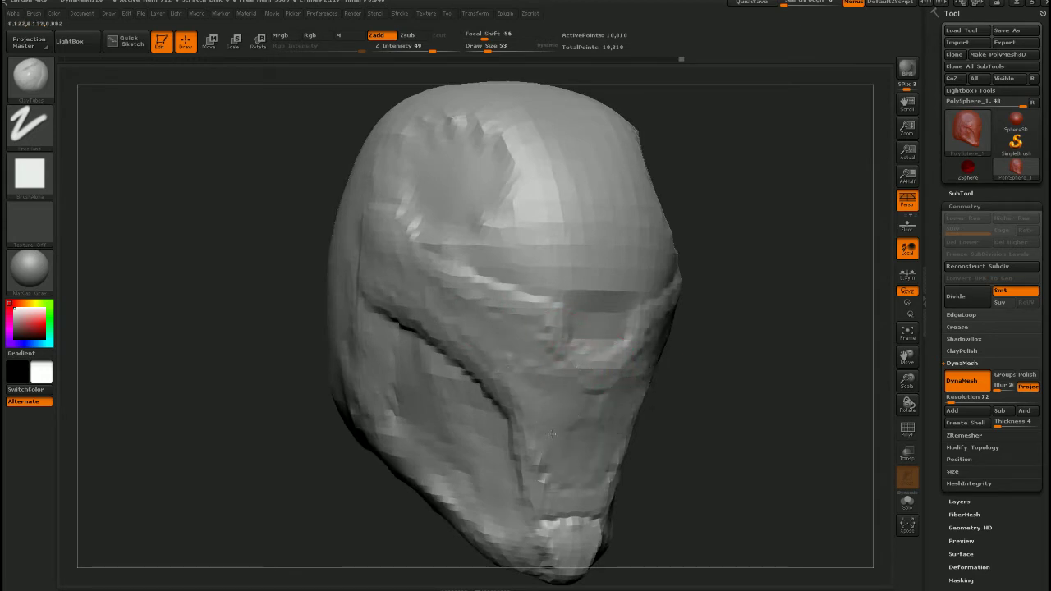
Check the head from the front and side, and build up the area behind the recessed cheek
mouse_move(584, 435)
right_mouse_down()
mouse_move(532, 421)
mouse_move(569, 357)
mouse_move(483, 380)
mouse_move(660, 394)
mouse_move(572, 361)
mouse_move(551, 366)
mouse_move(561, 369)
right_mouse_up()
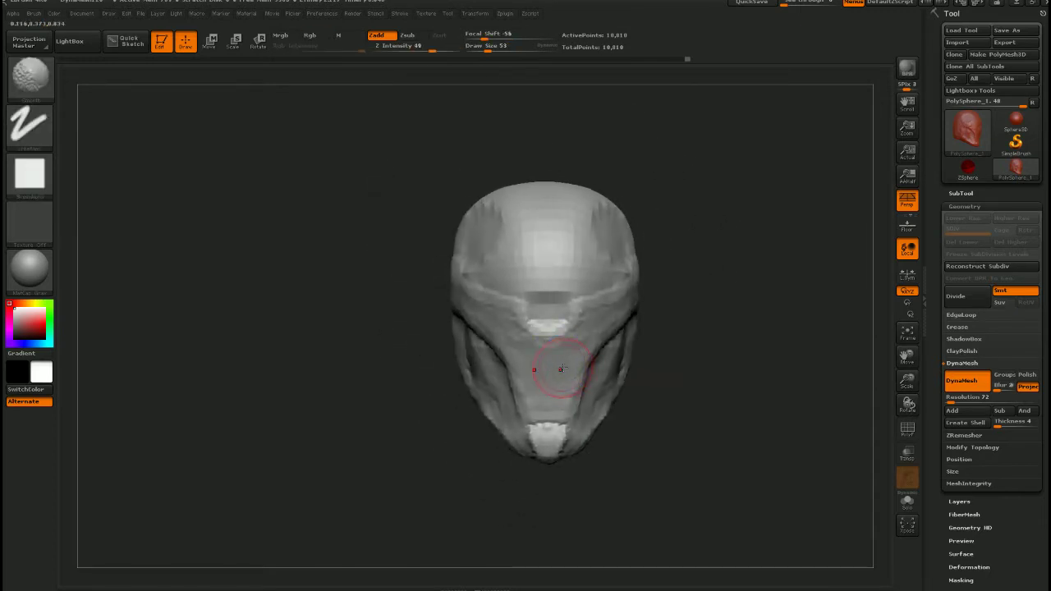
key("shift+z")
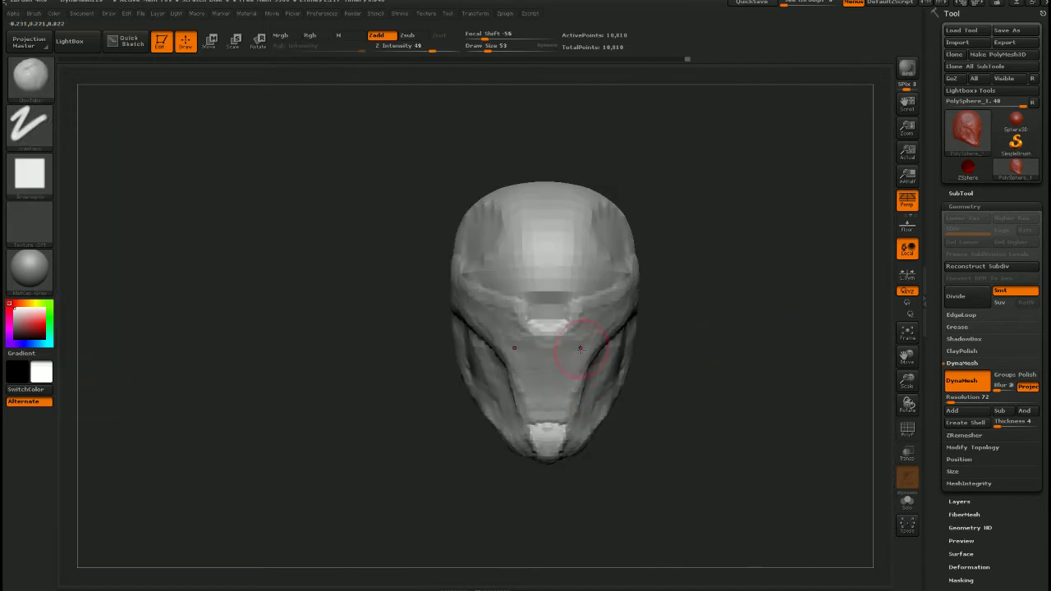
left_click_drag(581, 348, 585, 382)
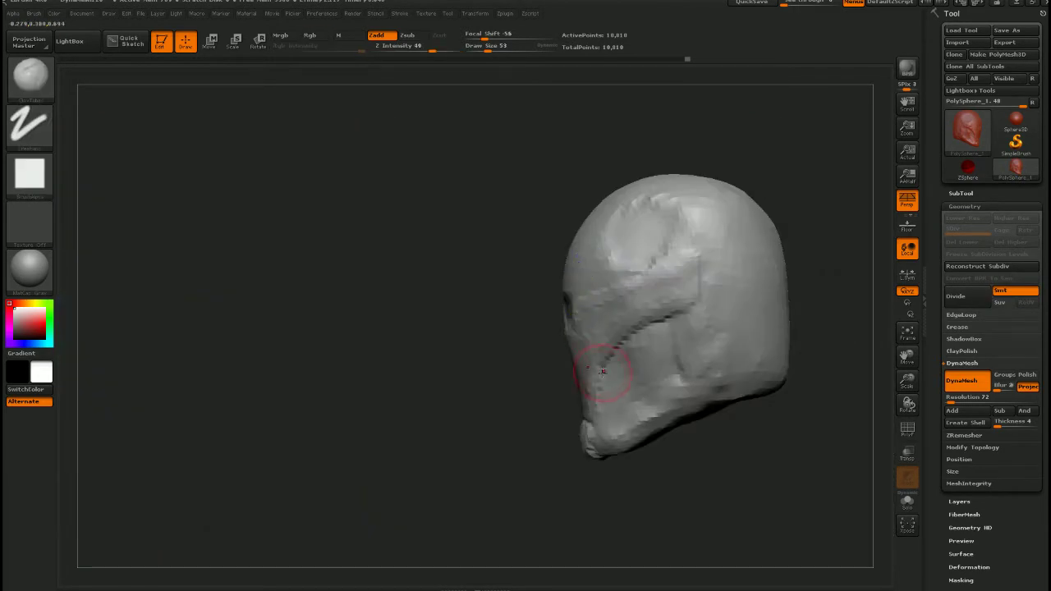
mouse_move(601, 371)
right_mouse_down()
mouse_move(632, 353)
mouse_move(586, 340)
mouse_move(606, 384)
right_mouse_up()
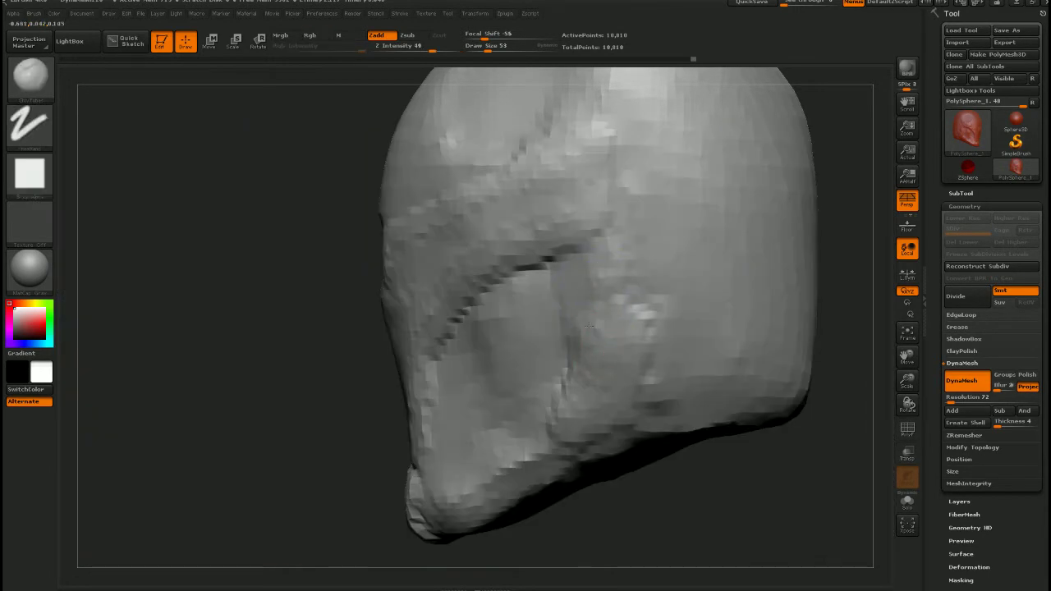
mouse_move(601, 266)
left_mouse_down()
mouse_move(614, 316)
mouse_move(644, 336)
left_mouse_up()
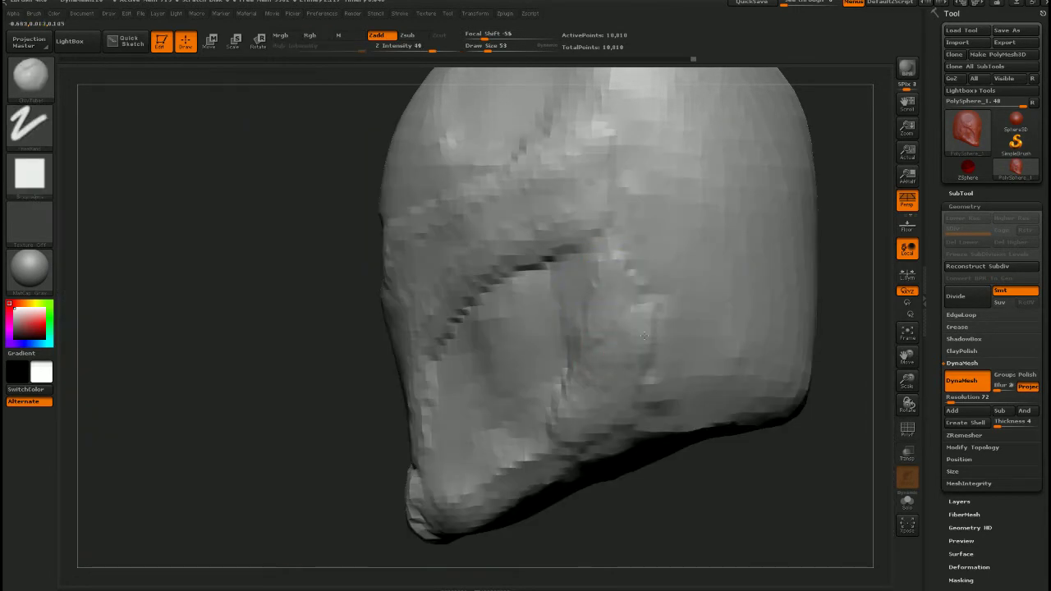
mouse_move(621, 247)
left_mouse_down()
mouse_move(644, 275)
mouse_move(628, 372)
left_mouse_up()
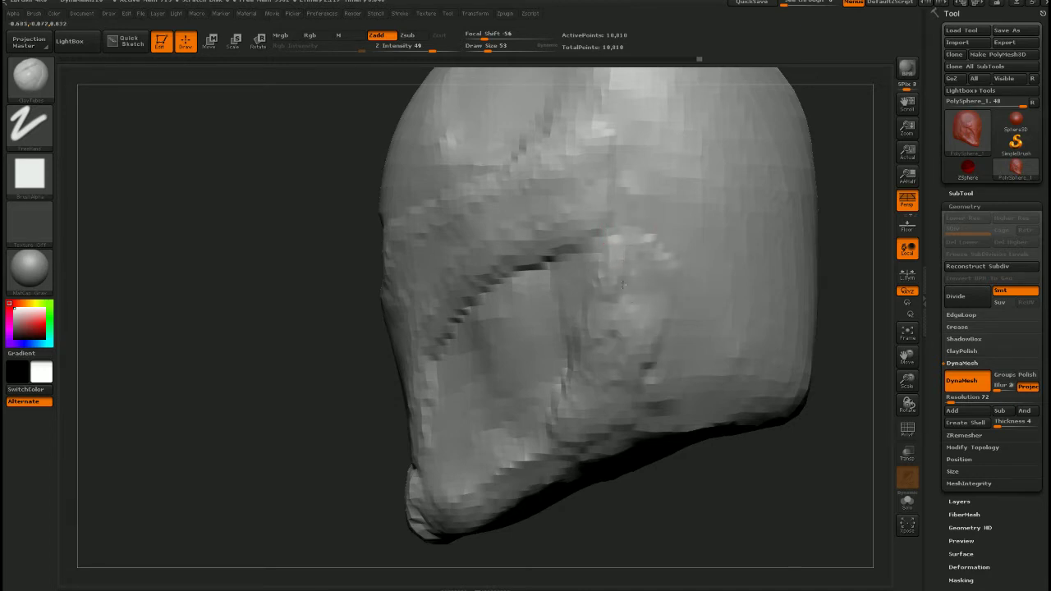
Build up the lower jaw edge from beneath the cheek recess to the chin piece
mouse_move(494, 495)
left_mouse_down()
mouse_move(504, 473)
mouse_move(496, 480)
left_mouse_up()
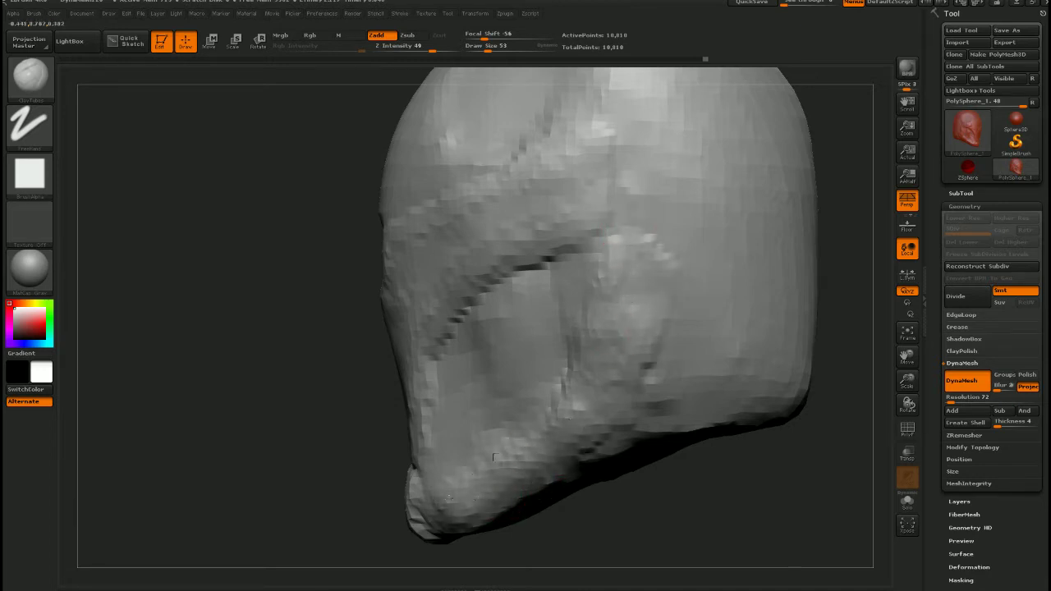
right_click_drag(449, 498, 487, 338)
key("shift+z")
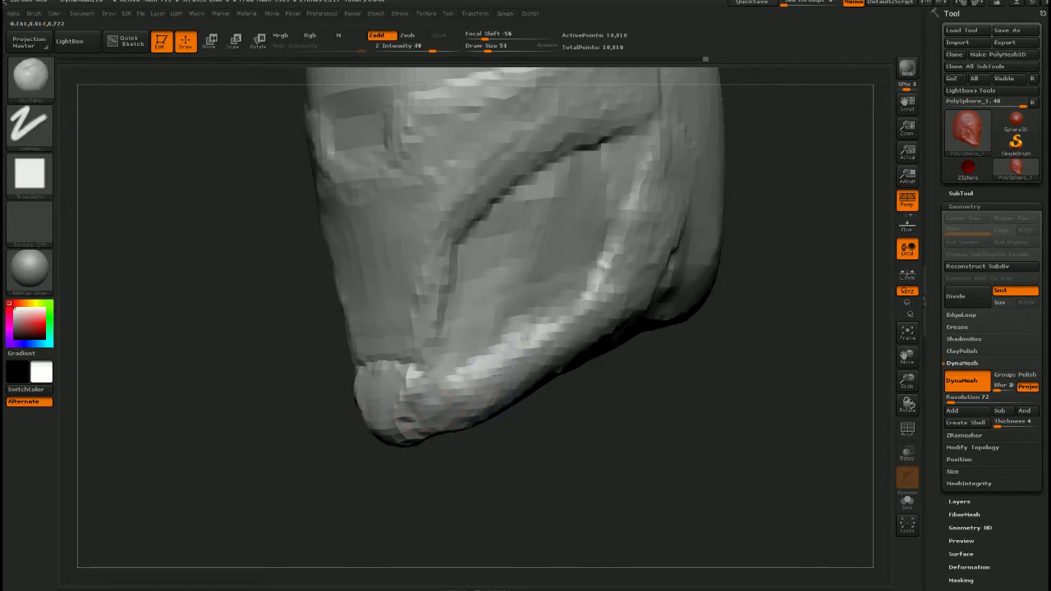
mouse_move(454, 414)
left_mouse_down()
mouse_move(491, 312)
mouse_move(463, 326)
mouse_move(466, 346)
left_mouse_up()
mouse_move(469, 386)
left_mouse_down()
mouse_move(468, 371)
mouse_move(451, 406)
left_mouse_up()
Switch to the Move brush at draw size 126 and reshape the sides of the jaw near the chin from below
key("b")
key("m")
key("v")
key("s")
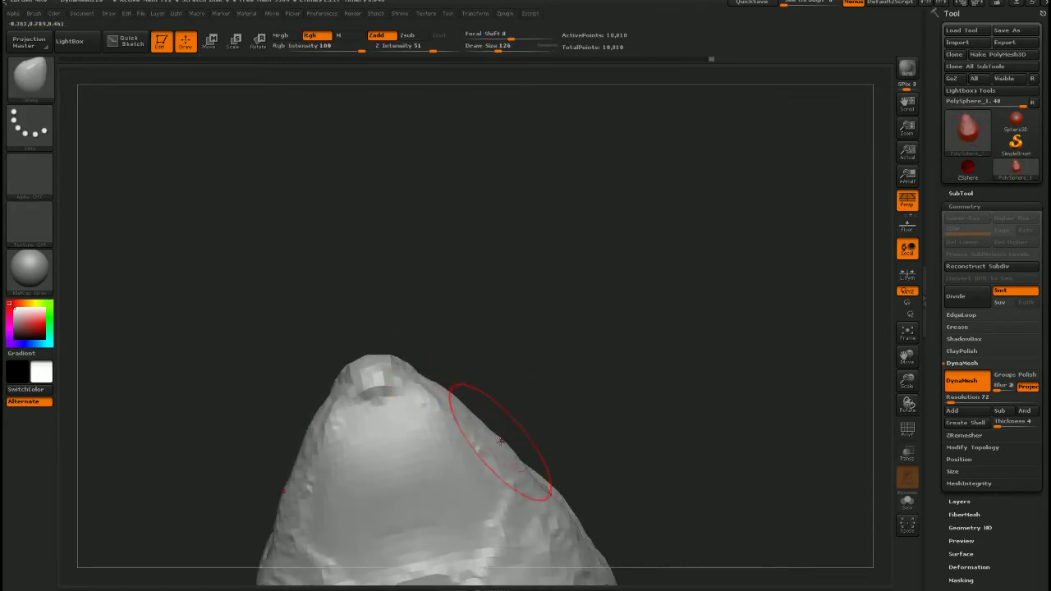
left_click_drag(503, 442, 495, 447)
mouse_move(505, 411)
left_mouse_down()
mouse_move(501, 480)
mouse_move(478, 386)
mouse_move(410, 394)
left_mouse_up()
left_click_drag(493, 435, 501, 429)
right_click_drag(501, 428, 513, 332, "alt")
right_click_drag(513, 332, 548, 453, "ctrl")
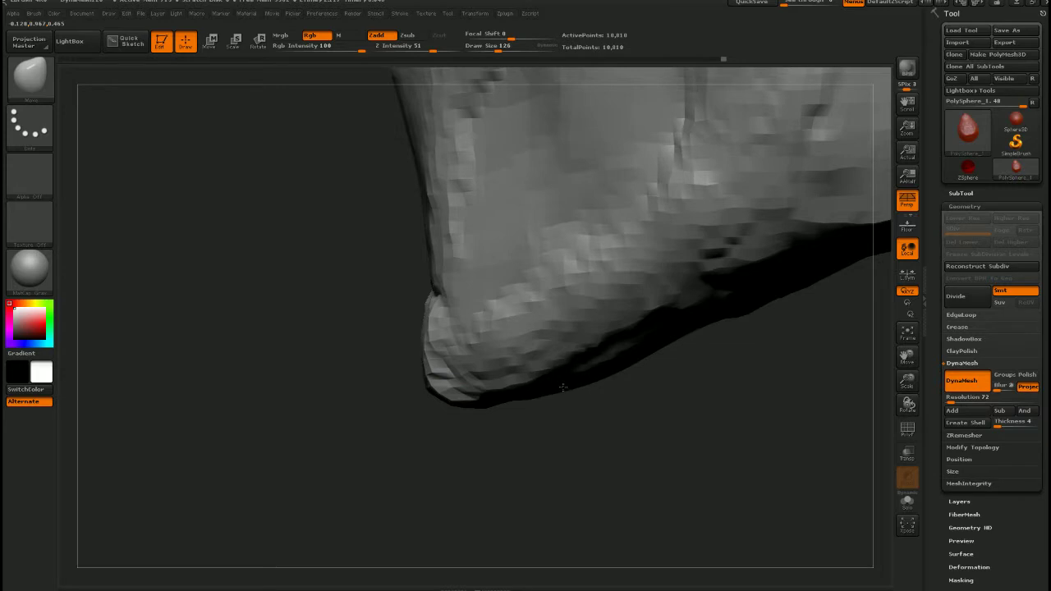
Refine the side profile of the lower faceplate and chin tip with the Move brush at draw sizes 186 and 78
right_click_drag(511, 362, 543, 297)
right_click_drag(543, 297, 549, 406, "alt")
right_click_drag(549, 407, 564, 305, "ctrl")
key("s")
left_click_drag(528, 333, 534, 335)
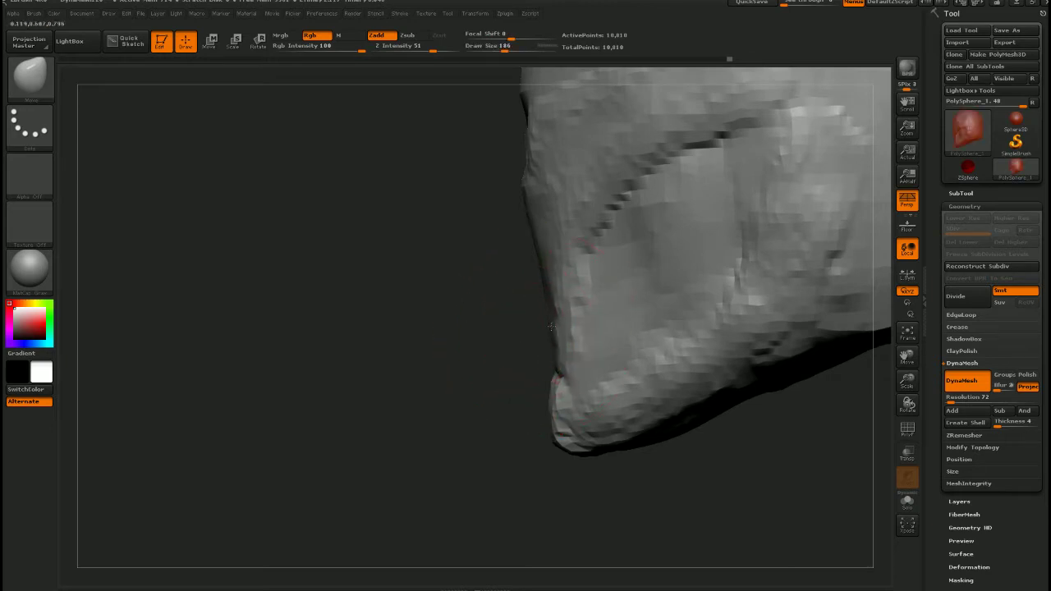
key("s")
left_click_drag(503, 429, 493, 430)
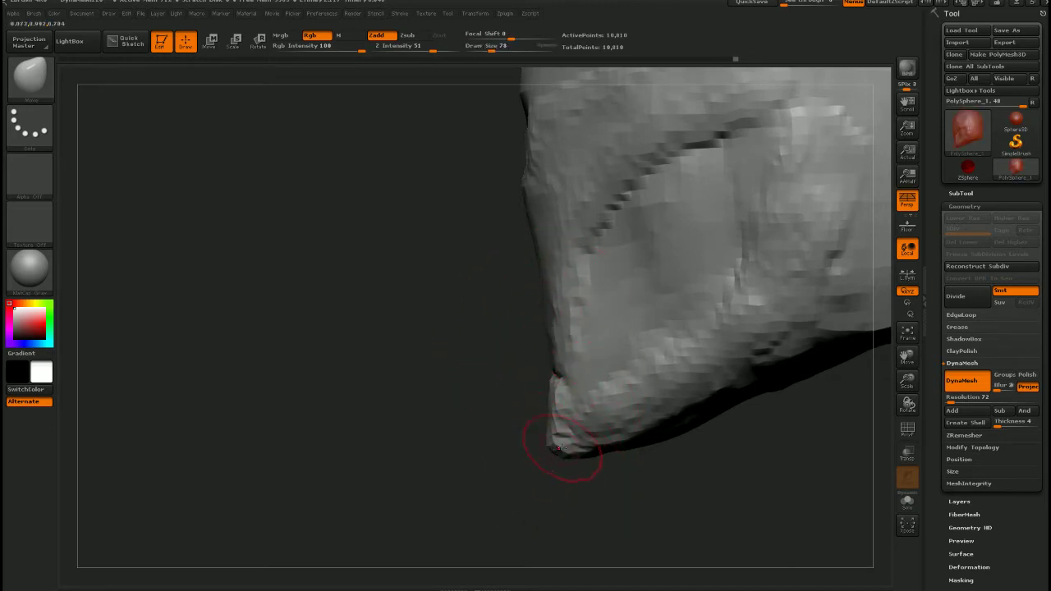
Compare the head's front view with the reference images and enlarge the Move brush to a draw size of 378
right_click_drag(559, 448, 540, 392, "ctrl")
mouse_move(540, 392)
right_mouse_down()
mouse_move(637, 396)
mouse_move(631, 364)
mouse_move(599, 373)
mouse_move(526, 338)
right_mouse_up()
right_click_drag(526, 338, 578, 361, "ctrl")
key("s")
left_click_drag(562, 355, 594, 327)
key("shift+z")
key("shift+z")
key("s")
left_click_drag(575, 276, 566, 274)
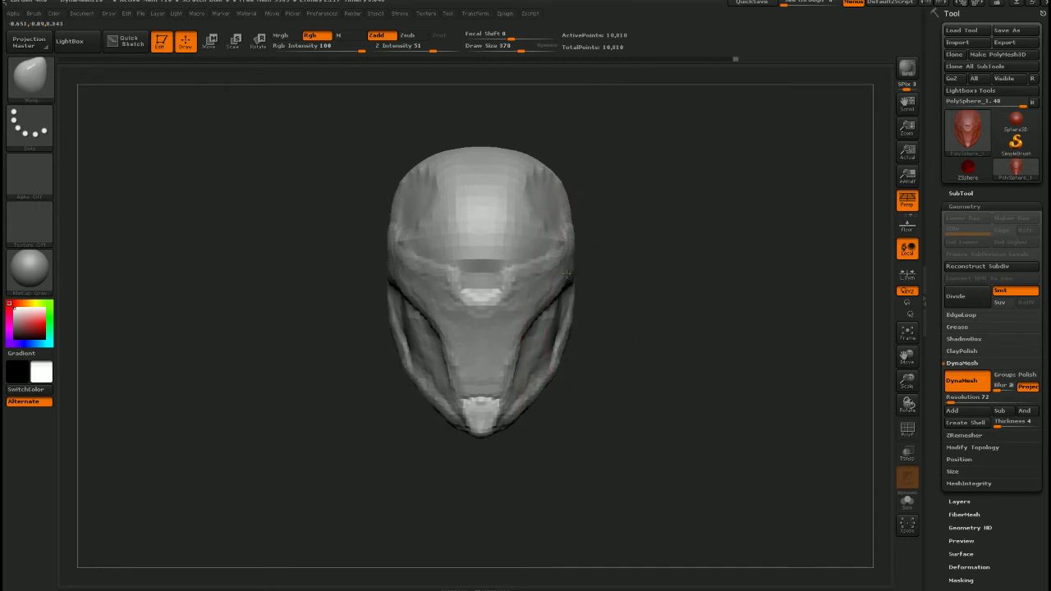
Reduce the draw size to 50 and examine the groove along the upper edge of the cheek recess
right_click_drag(548, 331, 631, 349)
mouse_move(548, 382)
left_mouse_down()
mouse_move(640, 328)
mouse_move(763, 287)
mouse_move(722, 287)
left_mouse_up()
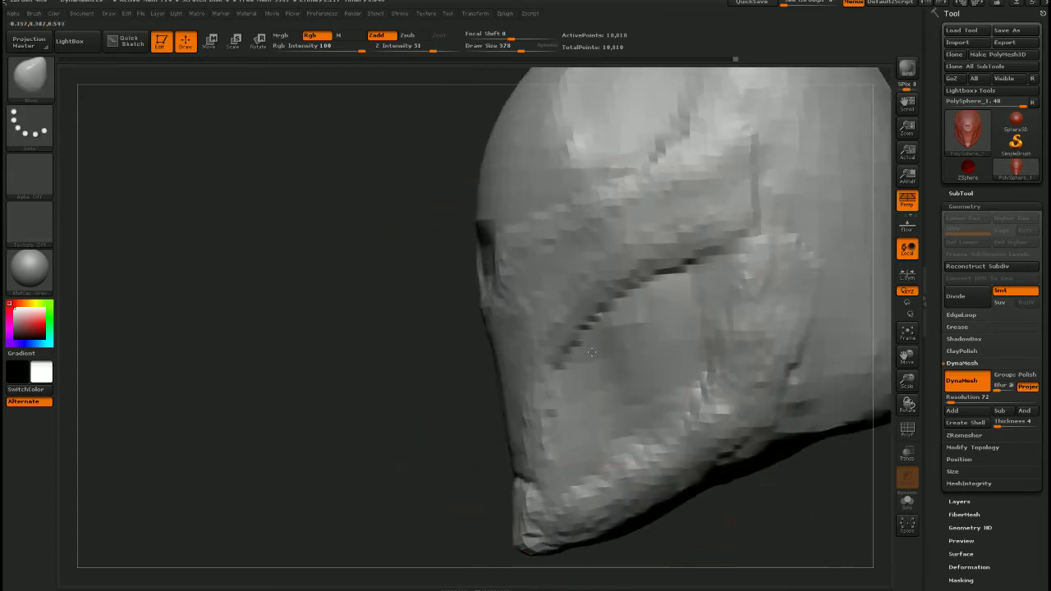
key("s")
left_click_drag(577, 356, 545, 358)
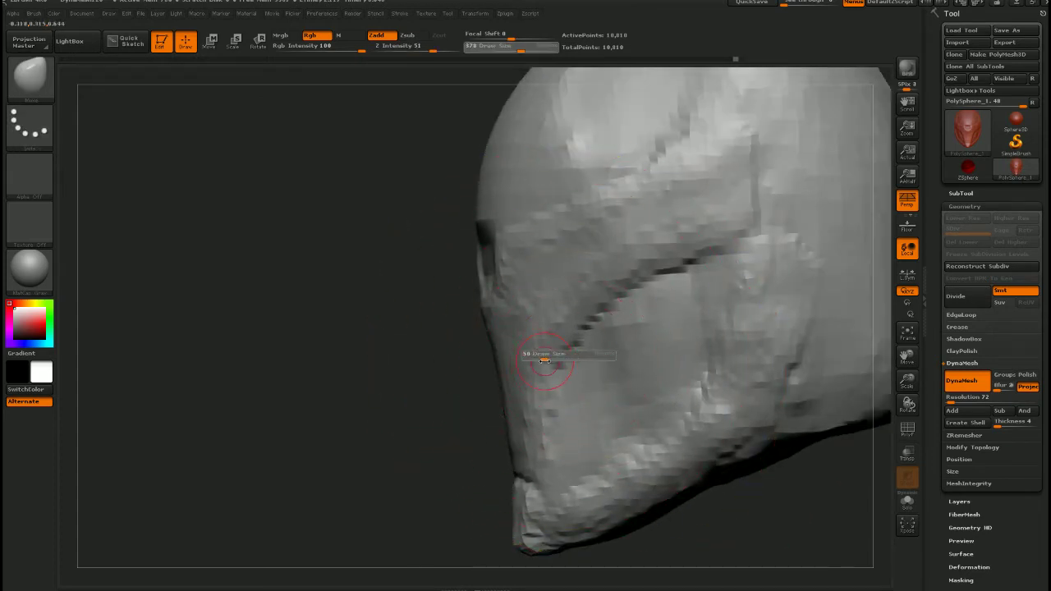
key("shift")
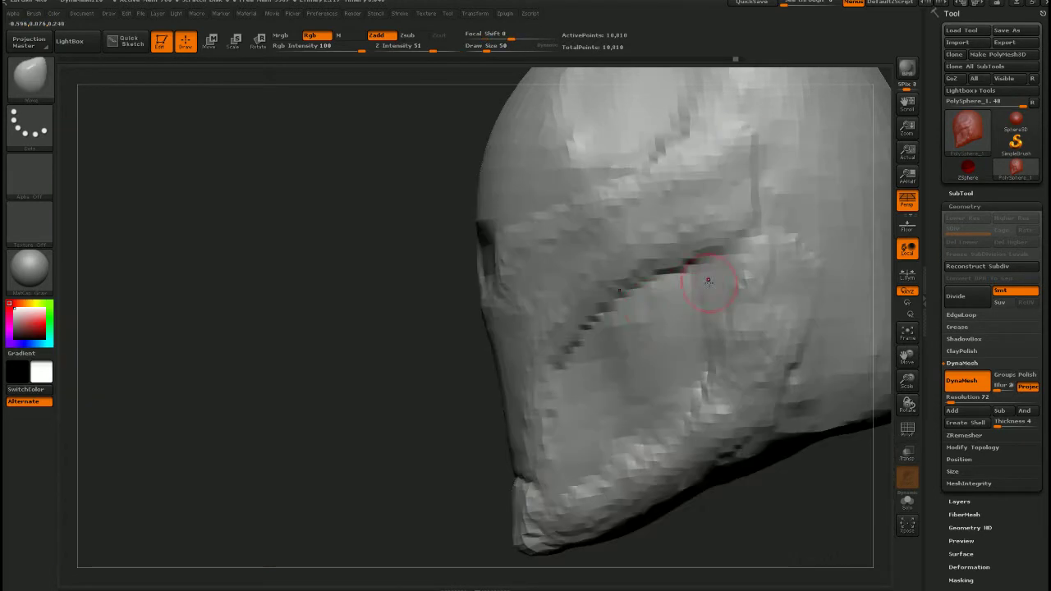
key("shift")
Switch to the Standard brush, assign Alpha 38 and set the draw size to 19 for finer work on the cheek
key("b")
key("s")
key("t")
left_click(40, 190)
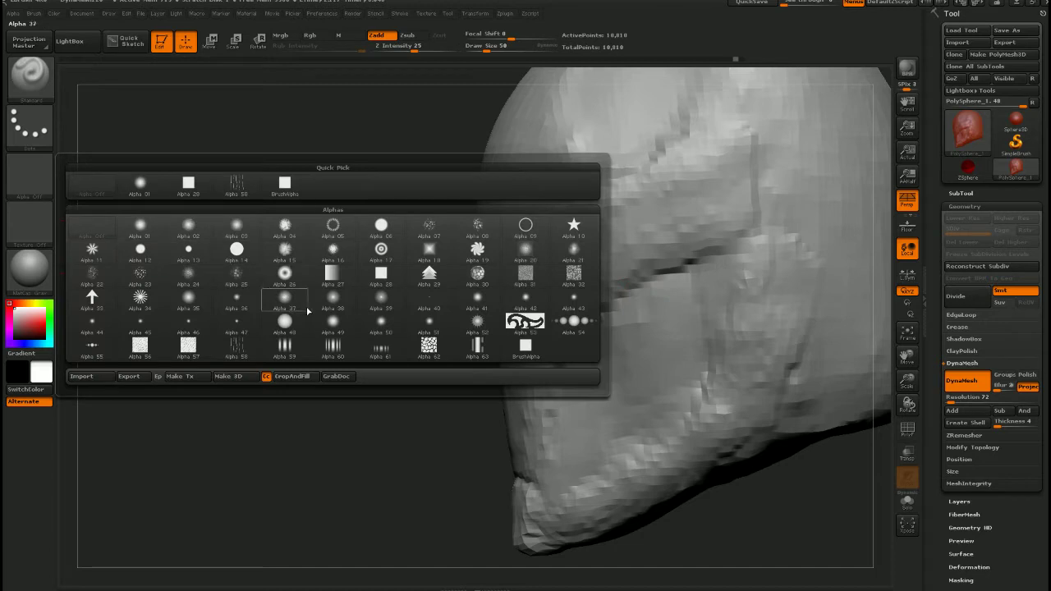
left_click(338, 303)
right_click_drag(621, 308, 567, 262, "alt")
key("s")
left_click_drag(590, 287, 584, 287)
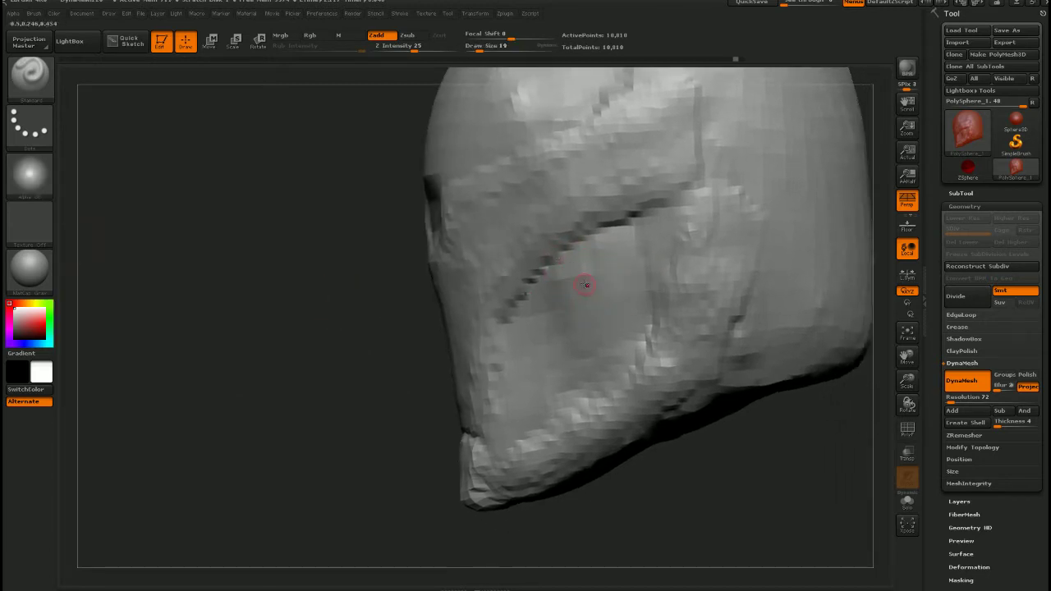
Extend the groove along the cheek recess's upper rear edge and carve an inner panel line within the recess using the Standard brush
key("shift+z")
left_click_drag(699, 166, 667, 218)
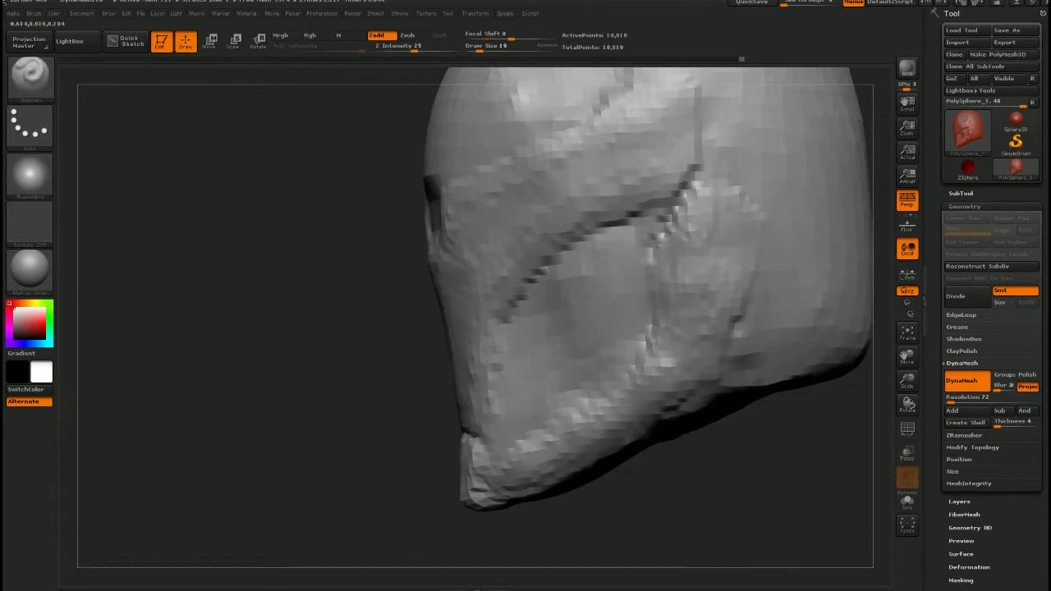
left_click_drag(607, 272, 581, 280)
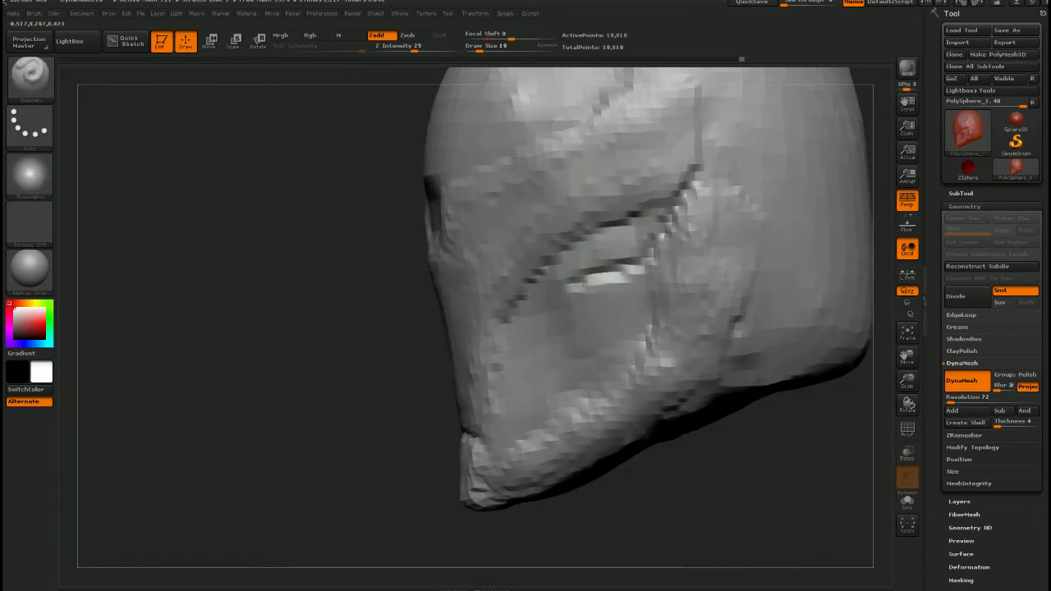
key("shift+z")
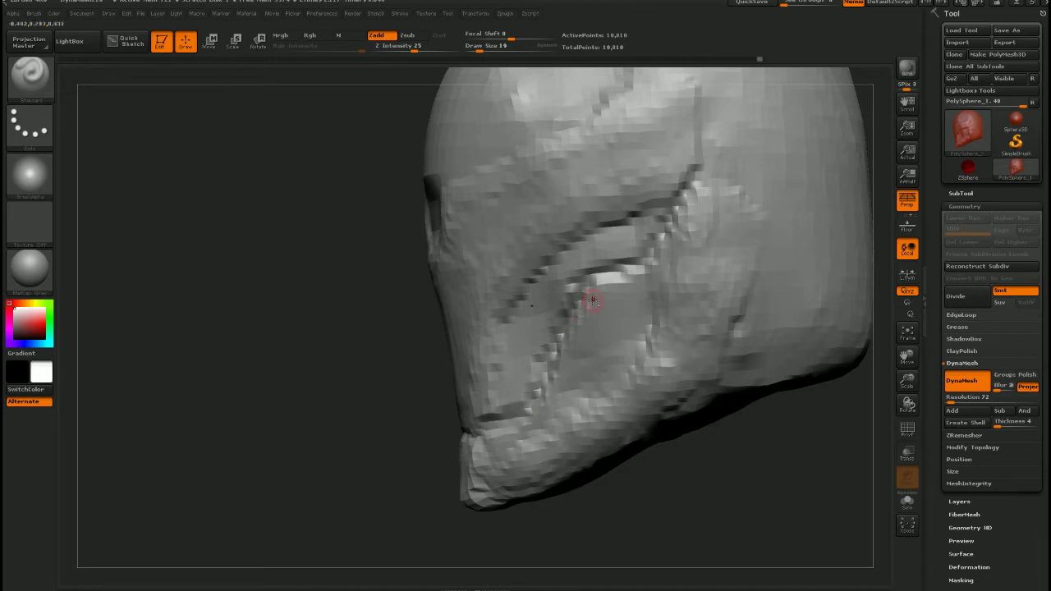
Smooth away the upper part of the cheek's inner panel line and carve it lower across the recess, checking it against the references
left_click_drag(608, 281, 634, 270, "shift")
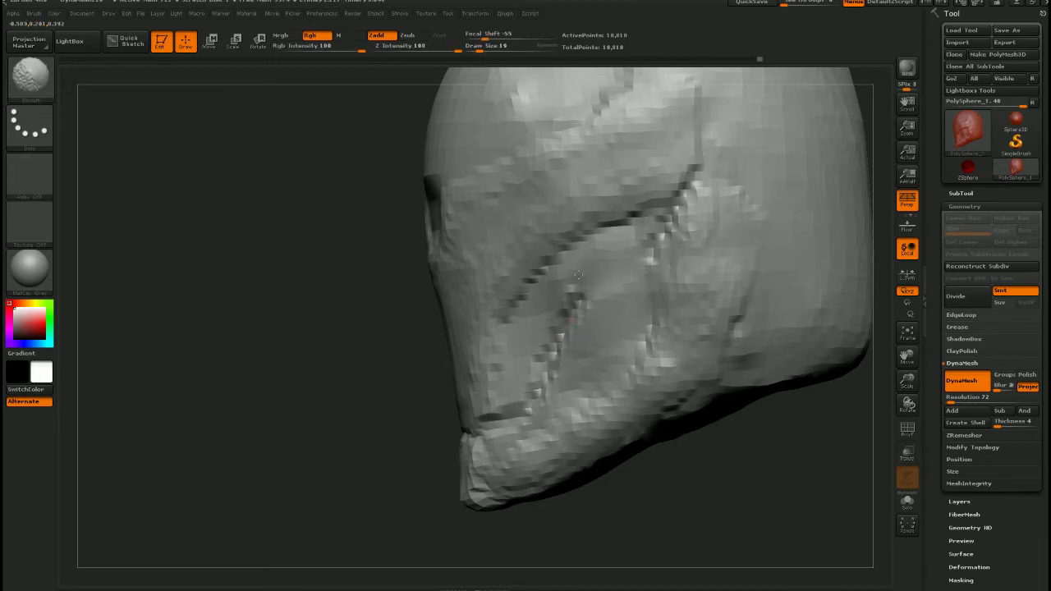
left_click_drag(574, 305, 630, 286)
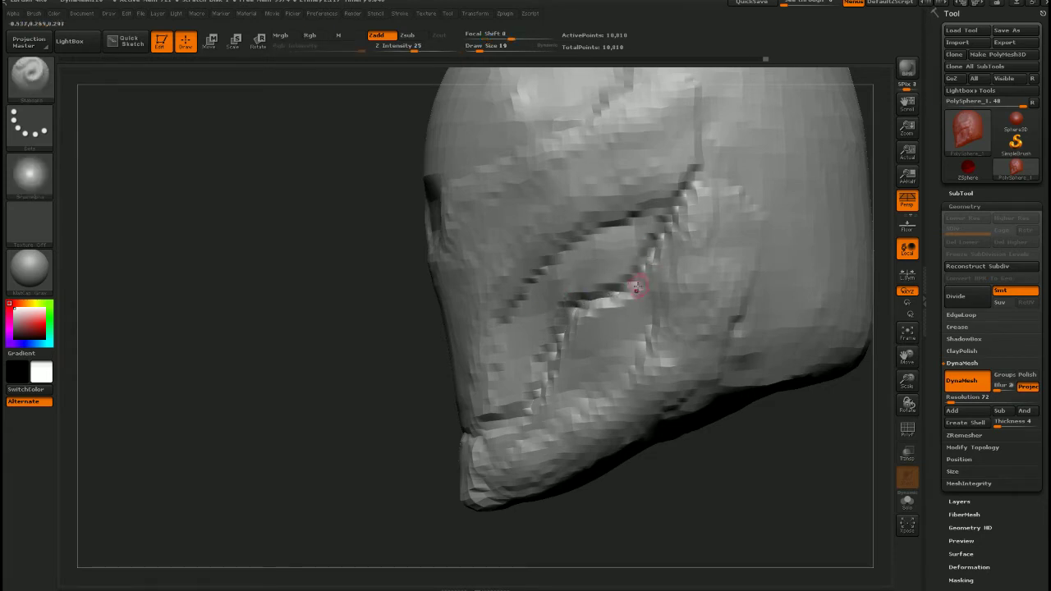
right_click_drag(637, 285, 654, 330)
mouse_move(654, 330)
right_mouse_down()
mouse_move(662, 328)
mouse_move(645, 353)
mouse_move(606, 372)
mouse_move(627, 367)
mouse_move(597, 369)
right_mouse_up()
key("shift+z")
key("shift+z")
left_click_drag(518, 338, 437, 343)
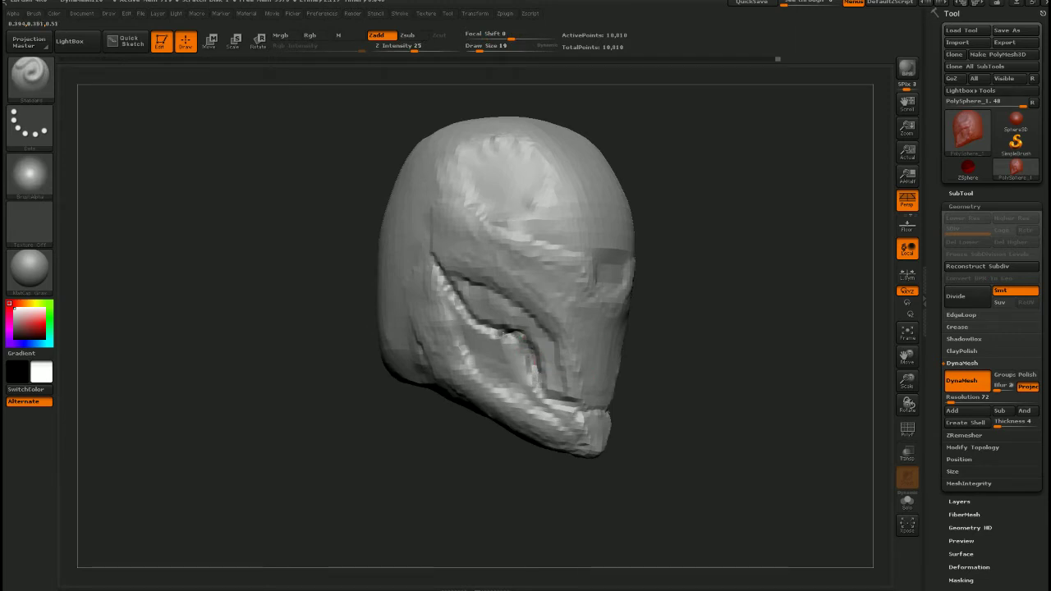
Switch to the ClayTubes brush at a draw size of 39 and deepen the rounded recess on the temple
mouse_move(463, 309)
left_mouse_down()
mouse_move(544, 386)
mouse_move(554, 333)
mouse_move(604, 348)
mouse_move(610, 317)
mouse_move(561, 319)
mouse_move(593, 287)
left_mouse_up()
key("b")
key("c")
key("t")
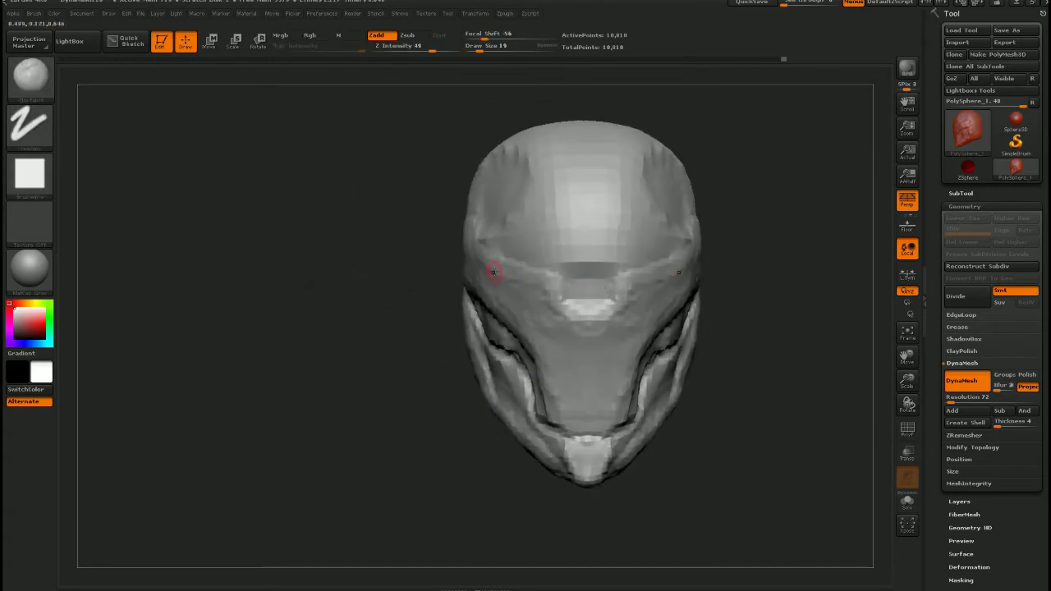
key("s")
mouse_move(478, 257)
left_mouse_down()
mouse_move(491, 256)
mouse_move(482, 248)
left_mouse_up()
key("s")
left_click(490, 247)
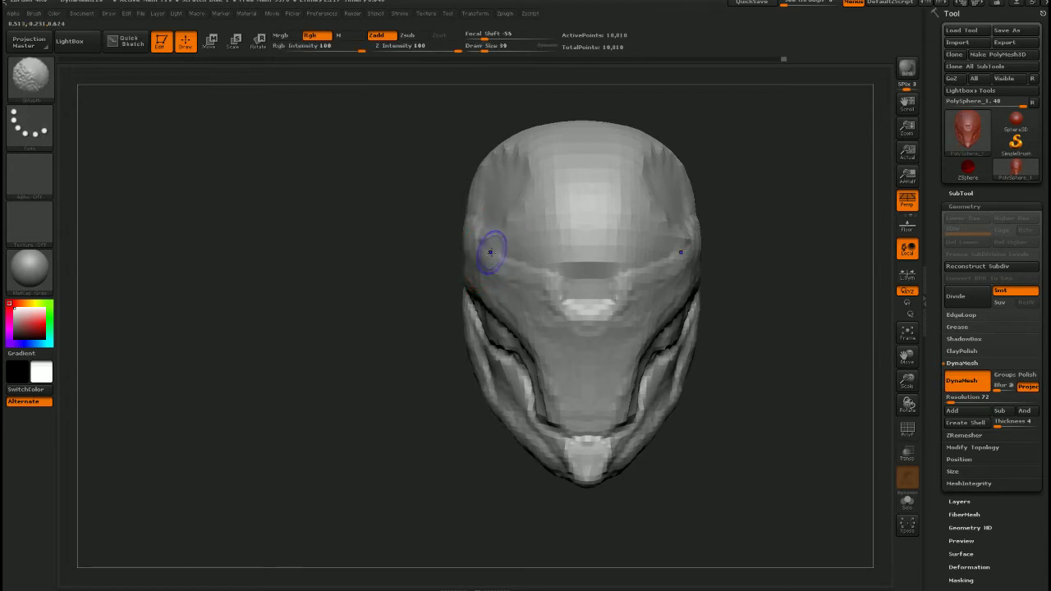
key("shift+z")
key("shift+z")
right_click_drag(482, 206, 478, 272, "alt")
mouse_move(478, 272)
right_mouse_down()
mouse_move(505, 282)
mouse_move(501, 271)
right_mouse_up()
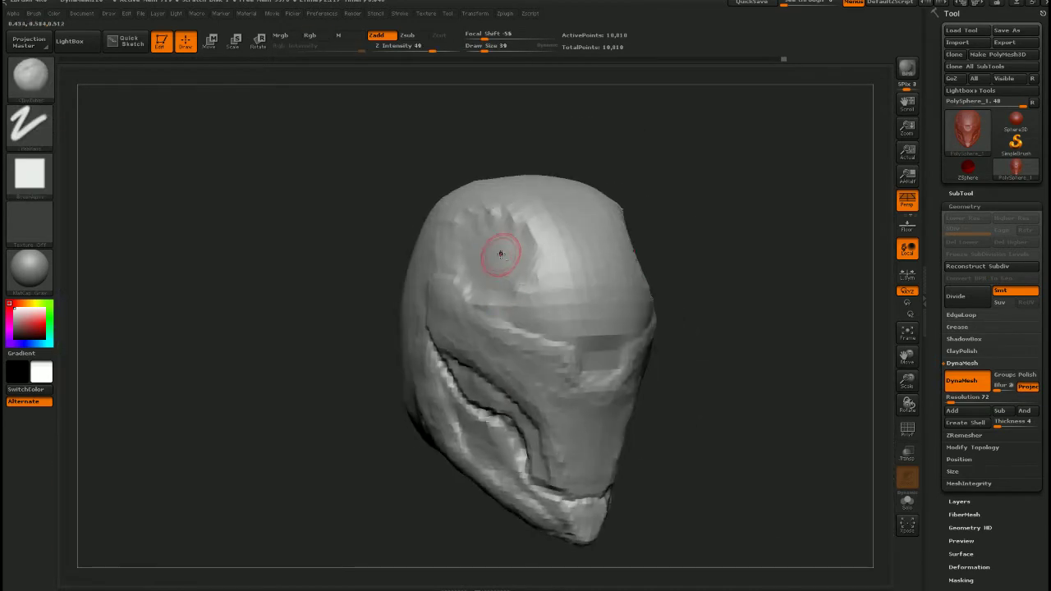
left_click_drag(500, 253, 504, 268)
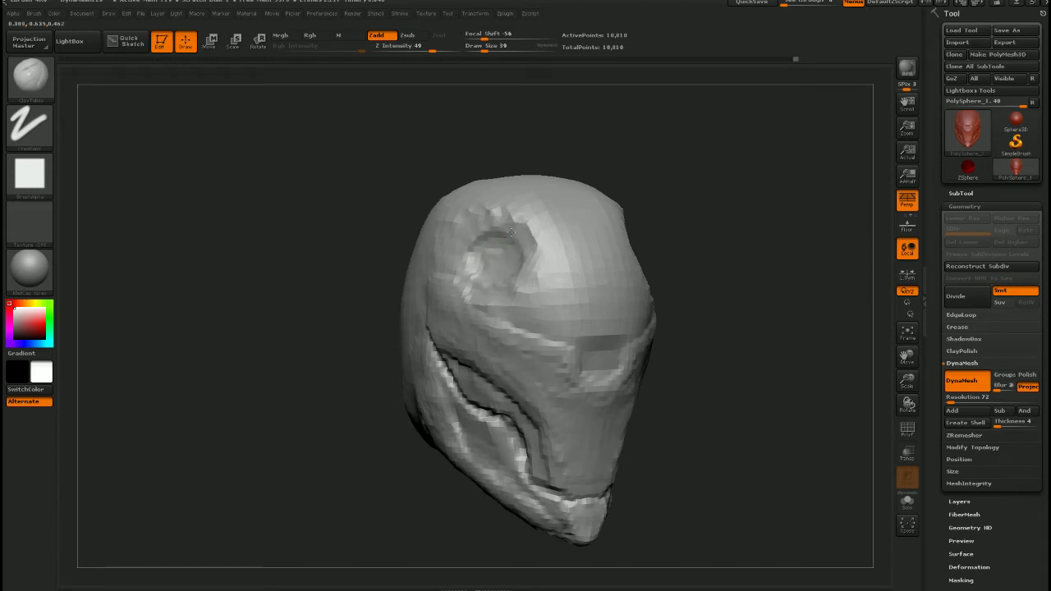
left_click_drag(511, 232, 475, 267)
Build up the forehead directly above the central eye socket with ClayTubes
right_click_drag(532, 243, 521, 271, "shift")
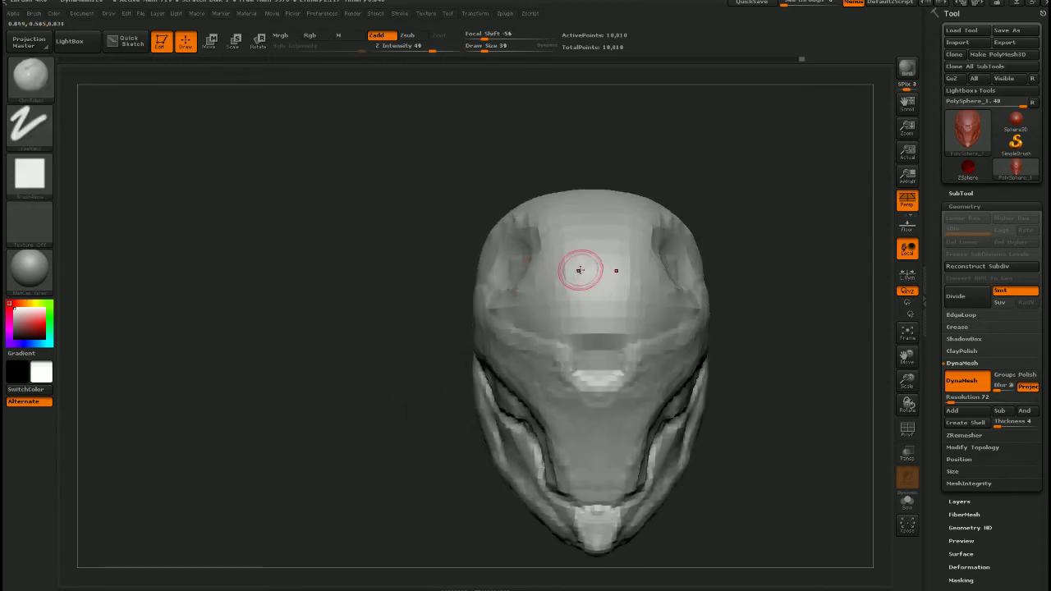
right_click_drag(511, 281, 534, 277)
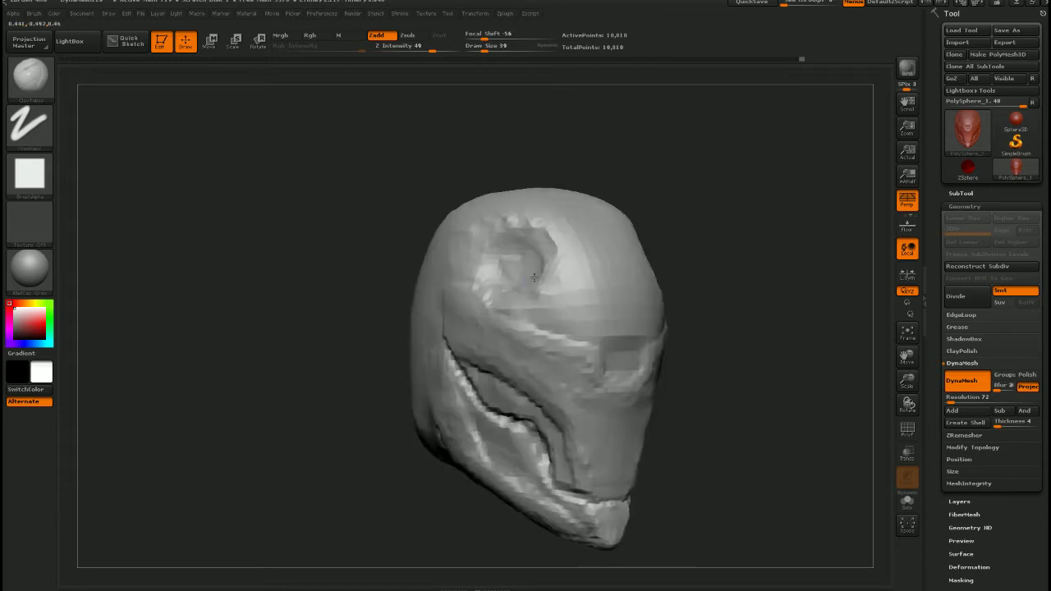
mouse_move(592, 252)
right_mouse_down()
mouse_move(578, 239)
mouse_move(585, 230)
right_mouse_up()
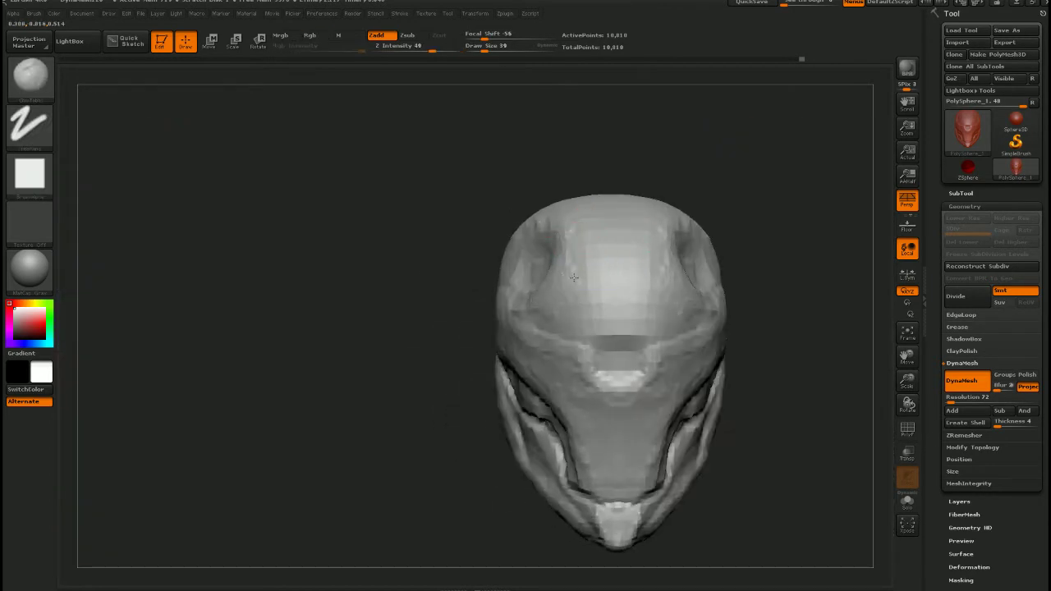
mouse_move(575, 279)
left_mouse_down()
mouse_move(574, 321)
mouse_move(614, 313)
mouse_move(589, 329)
mouse_move(614, 322)
left_mouse_up()
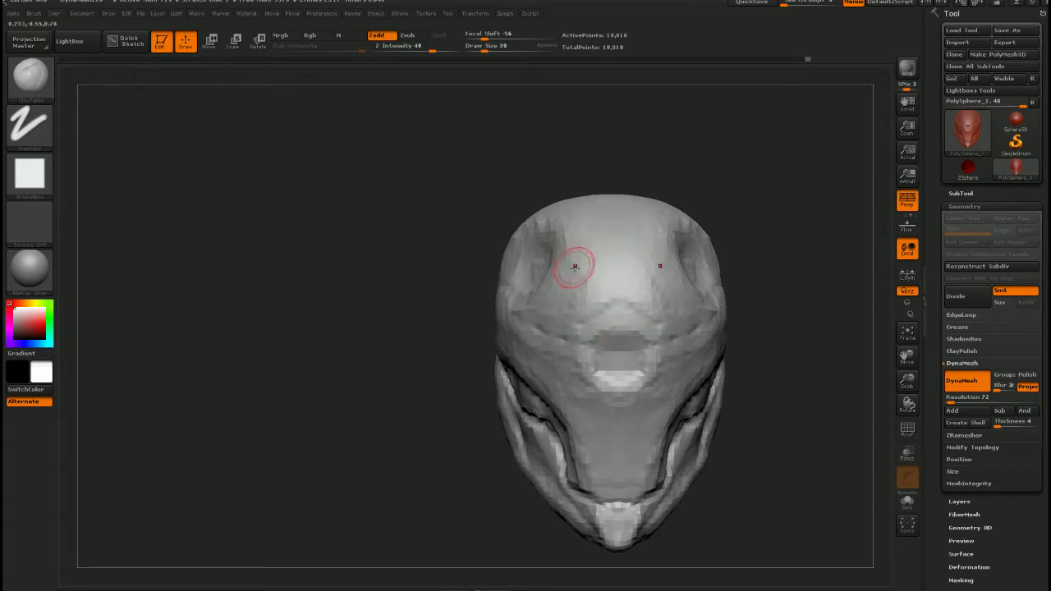
Switch to the Move brush and adjust the outline of the skull beside the temple at a draw size of 105
key("b")
key("m")
key("v")
key("s")
left_click_drag(595, 274, 615, 275)
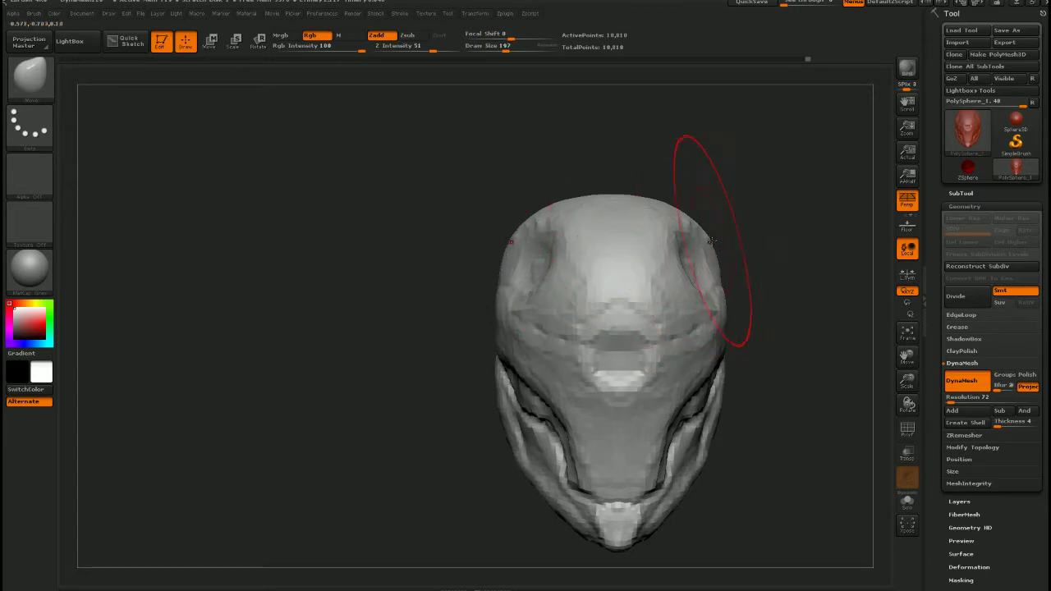
key("s")
left_click_drag(736, 229, 721, 228)
mouse_move(753, 276)
left_mouse_down()
mouse_move(721, 268)
mouse_move(724, 244)
mouse_move(714, 250)
left_mouse_up()
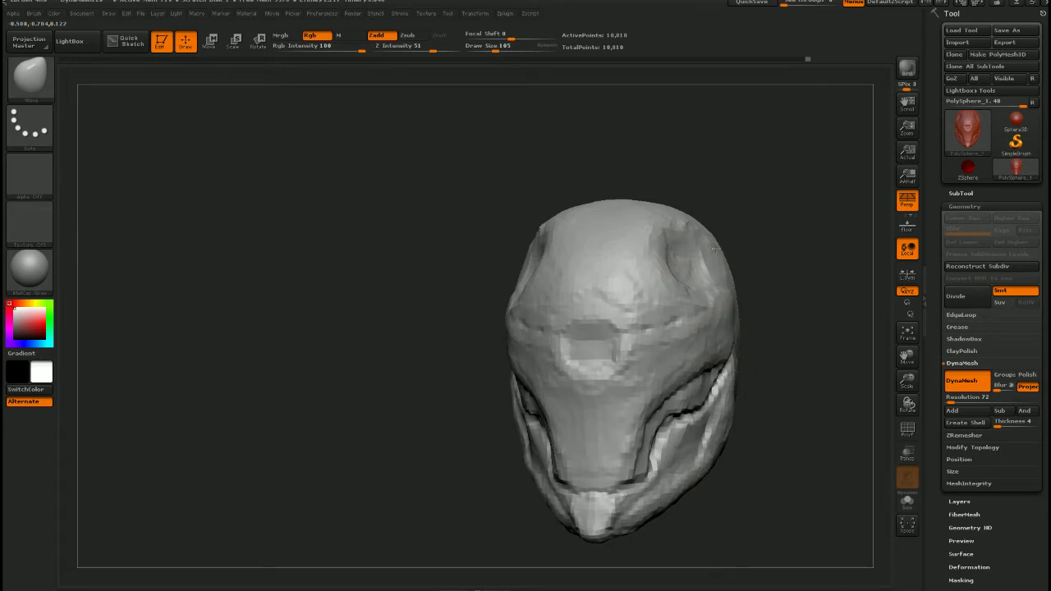
Refine the outline of the skull from the back and top with the Move brush
mouse_move(720, 251)
right_mouse_down()
mouse_move(743, 257)
mouse_move(675, 277)
mouse_move(667, 347)
mouse_move(679, 304)
mouse_move(715, 291)
mouse_move(669, 305)
right_mouse_up()
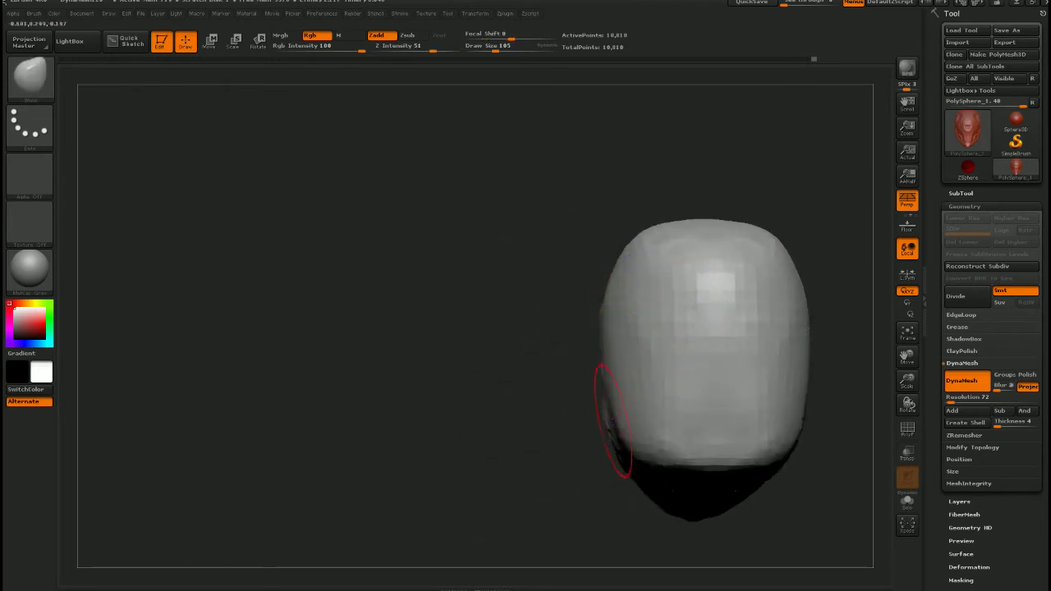
mouse_move(643, 461)
left_mouse_down()
mouse_move(653, 448)
mouse_move(692, 441)
left_mouse_up()
mouse_move(658, 418)
right_mouse_down()
mouse_move(646, 321)
mouse_move(631, 305)
mouse_move(641, 334)
right_mouse_up()
left_click_drag(640, 372, 603, 365)
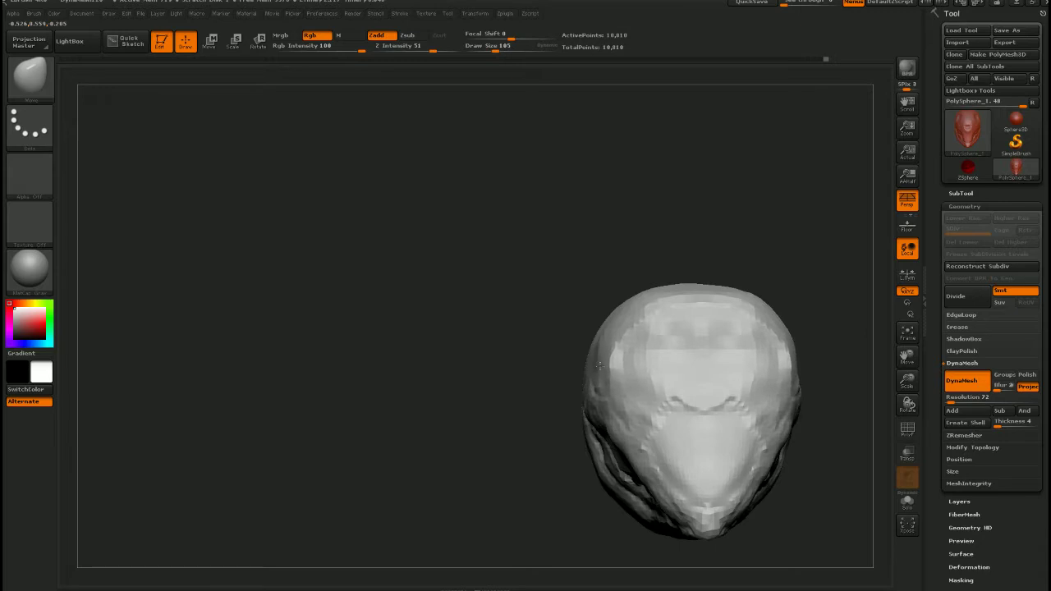
mouse_move(647, 326)
left_mouse_down()
mouse_move(638, 317)
mouse_move(683, 296)
left_mouse_up()
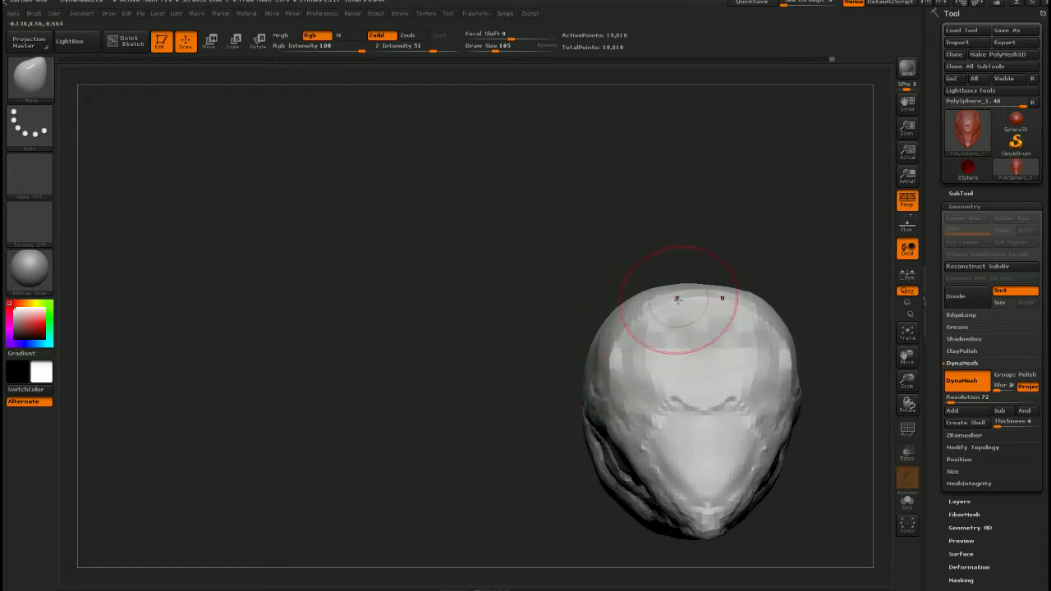
mouse_move(677, 298)
right_mouse_down()
mouse_move(698, 374)
mouse_move(645, 251)
mouse_move(697, 310)
mouse_move(626, 357)
right_mouse_up()
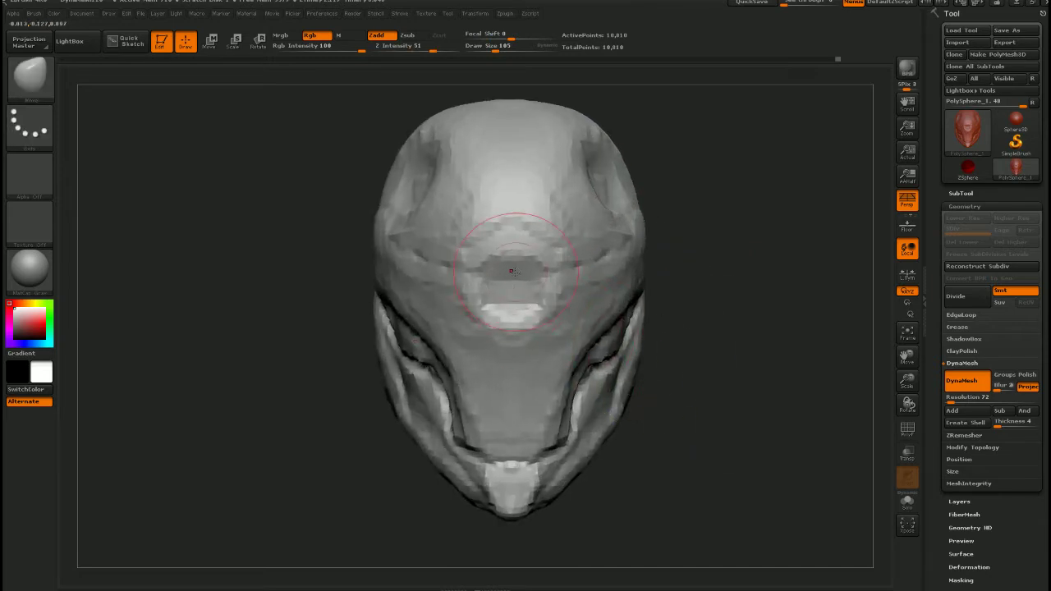
Carve the central eye socket into a round cavity with ClayTubes at a draw size of 35
key("b")
key("c")
key("t")
key("s")
mouse_move(518, 285)
left_mouse_down()
mouse_move(506, 282)
mouse_move(511, 297)
mouse_move(514, 274)
mouse_move(510, 293)
left_mouse_up()
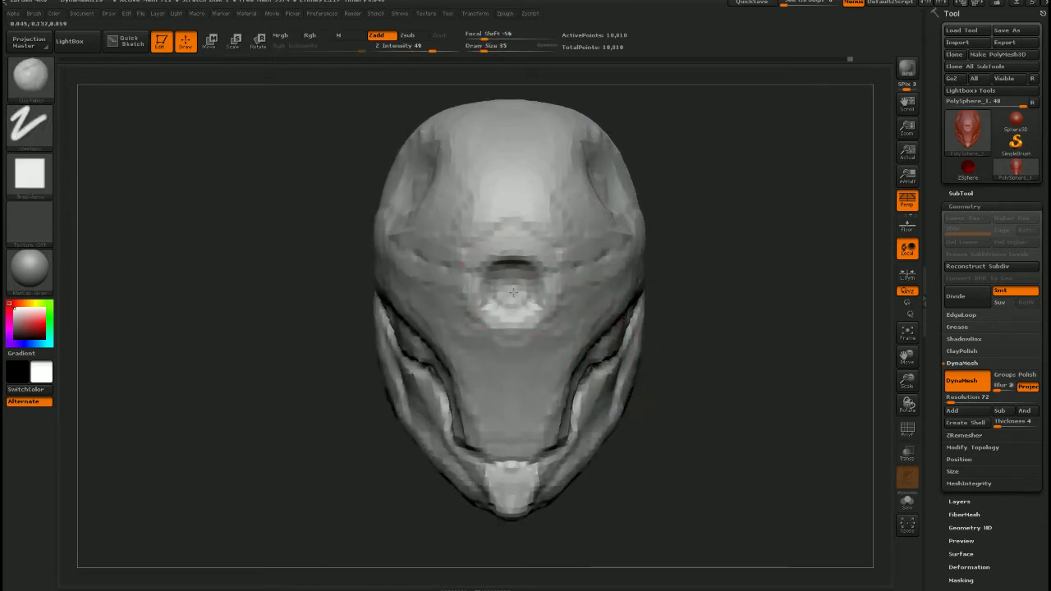
Fill the temple recess with ClayTubes and smooth the forehead into a continuous dome, following the reference images
right_click_drag(537, 337, 615, 362)
right_click_drag(614, 361, 611, 332, "ctrl")
right_click_drag(611, 332, 595, 346)
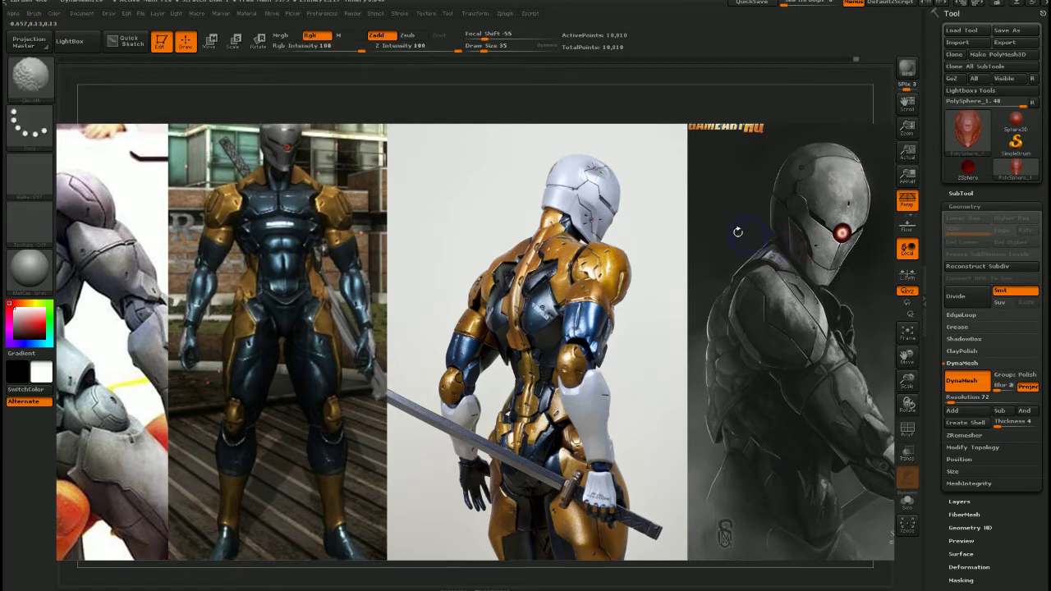
key("shift+z")
key("shift+z")
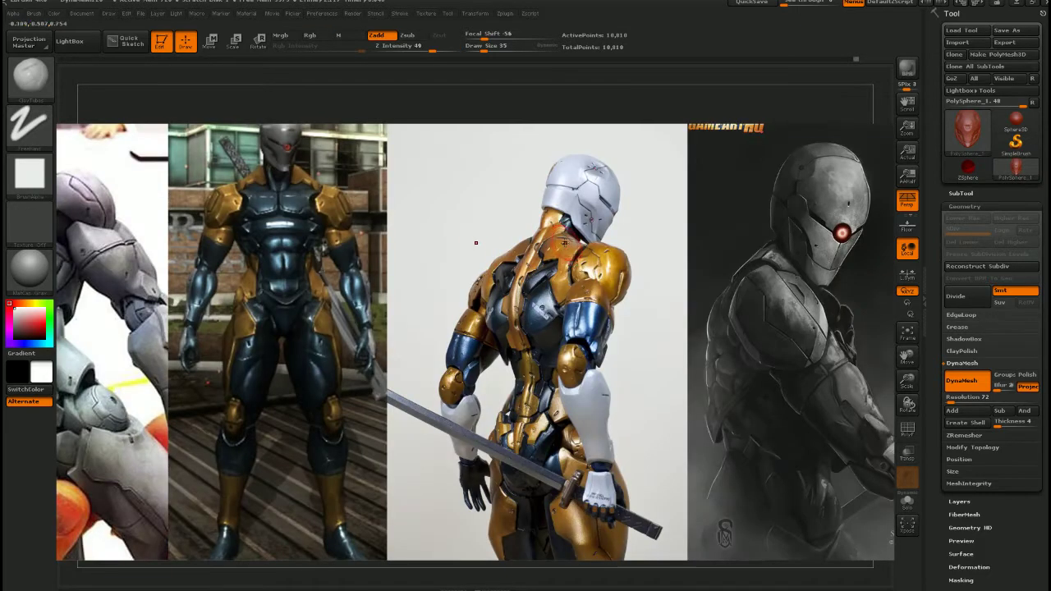
key("shift+z")
mouse_move(452, 243)
left_mouse_down()
mouse_move(443, 234)
mouse_move(455, 228)
mouse_move(450, 242)
mouse_move(466, 229)
mouse_move(435, 230)
mouse_move(478, 253)
left_mouse_up()
mouse_move(603, 250)
left_mouse_down()
mouse_move(501, 234)
mouse_move(517, 250)
left_mouse_up()
left_click_drag(443, 215, 525, 246)
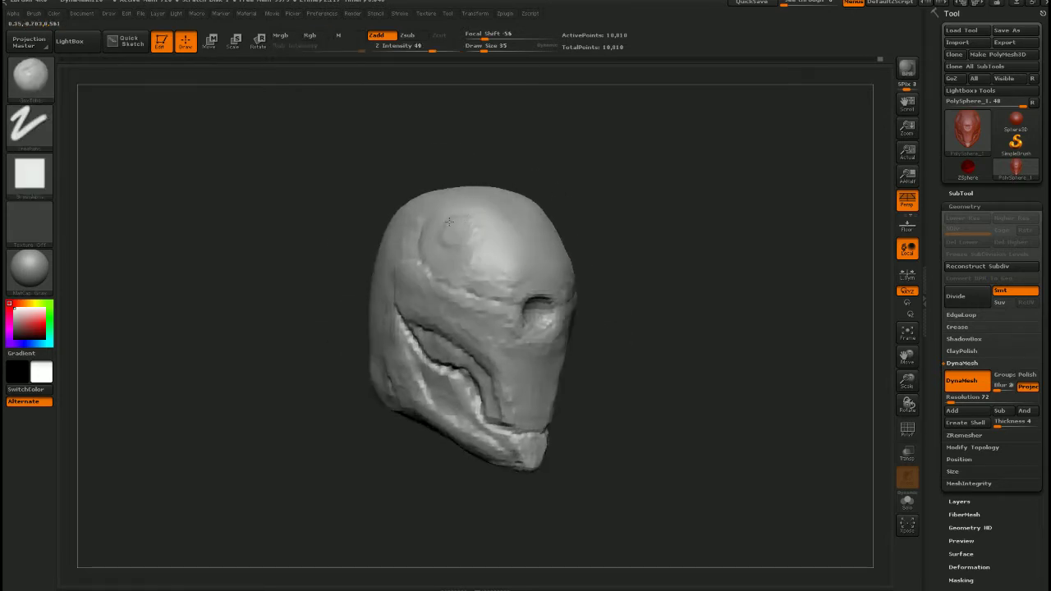
mouse_move(449, 222)
left_mouse_down()
mouse_move(447, 243)
mouse_move(477, 222)
mouse_move(481, 245)
mouse_move(439, 194)
left_mouse_up()
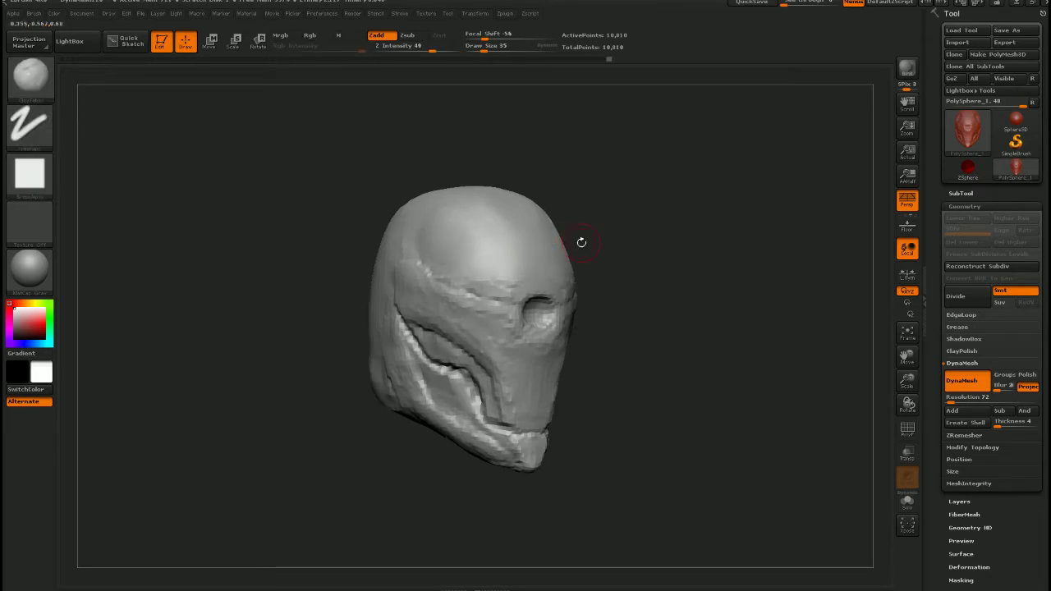
left_click_drag(580, 239, 485, 274, "shift")
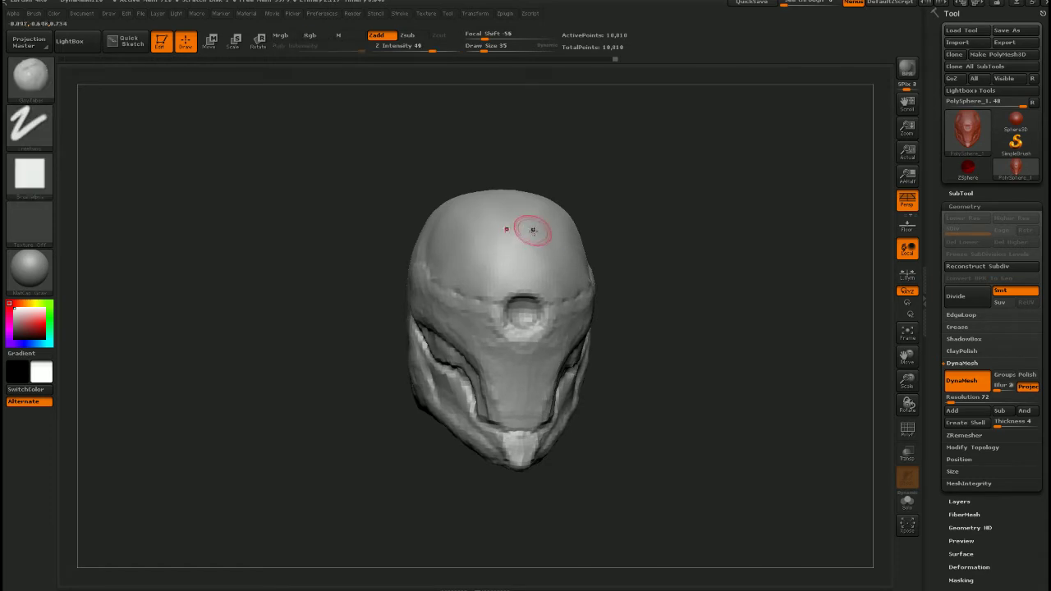
Build up the side of the helmet behind the temple with ClayTubes and smooth its surface
right_click_drag(533, 231, 537, 239, "shift")
right_click_drag(483, 267, 554, 306, "alt")
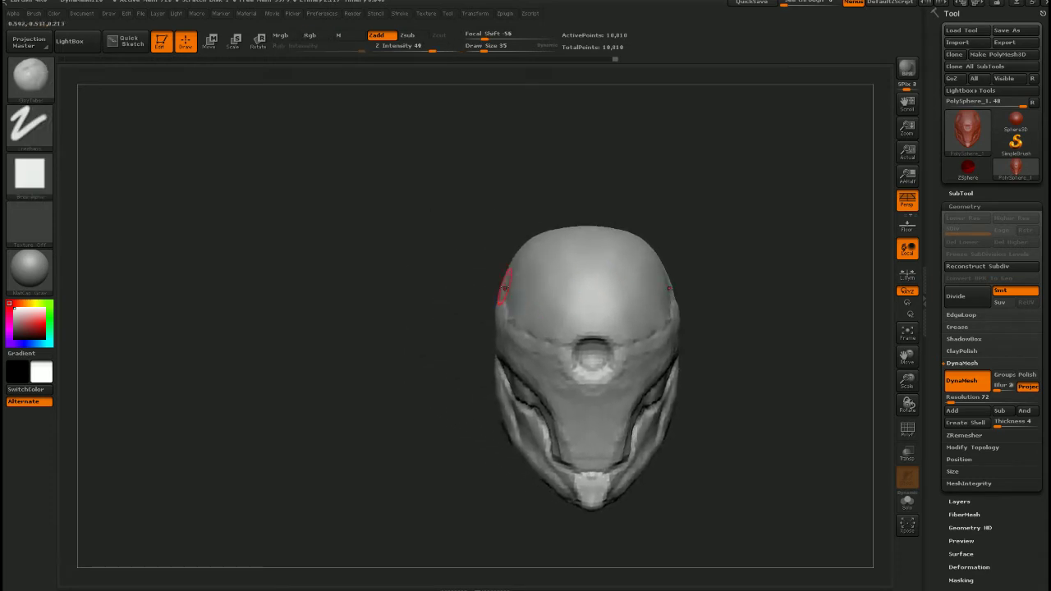
right_click_drag(503, 285, 548, 305)
left_click_drag(495, 287, 479, 288)
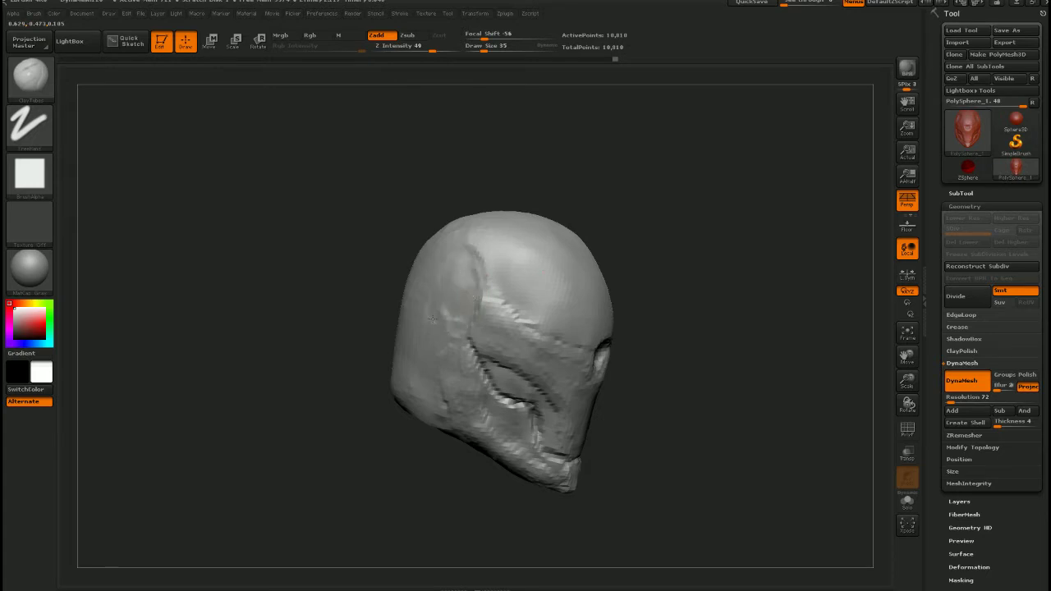
mouse_move(445, 305)
left_mouse_down("shift")
mouse_move(470, 295)
mouse_move(521, 326)
left_mouse_up("shift")
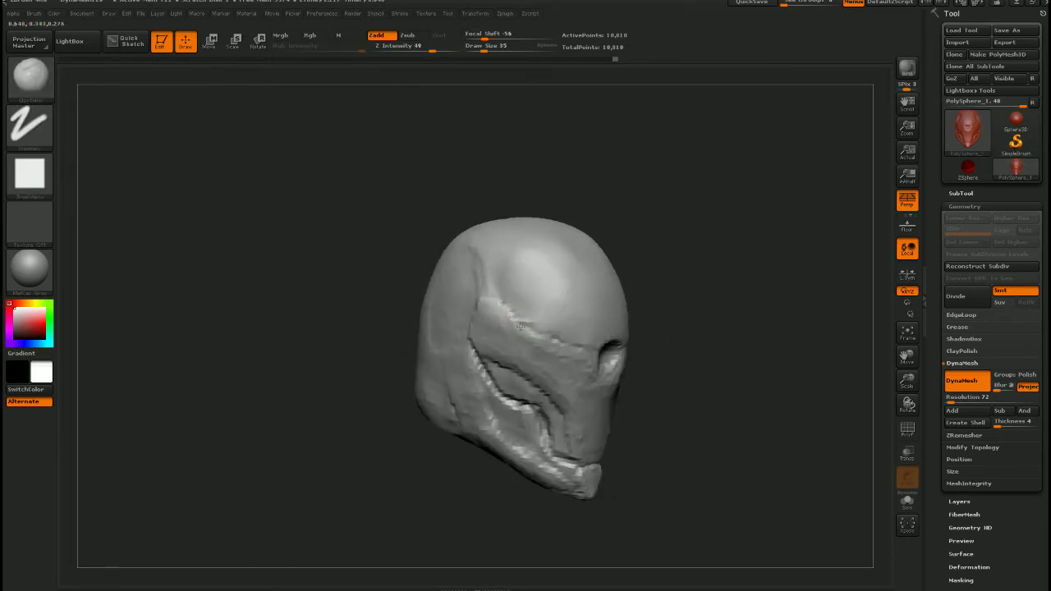
key("shift")
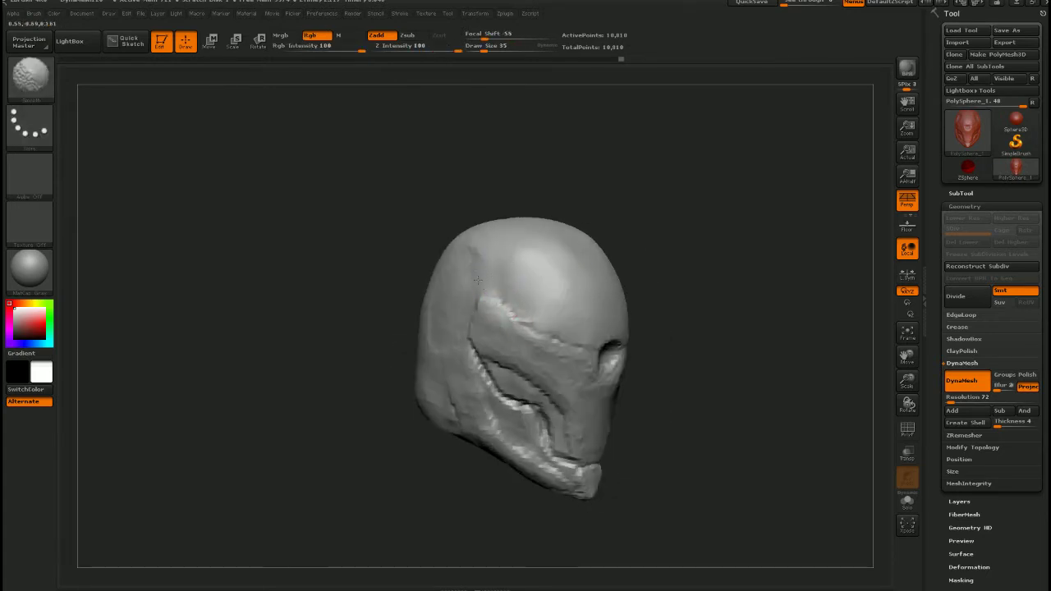
mouse_move(470, 311)
right_mouse_down("shift")
mouse_move(491, 309)
mouse_move(471, 313)
mouse_move(485, 334)
right_mouse_up("shift")
Switch to the Move brush at a draw size of 122 and adjust the helmet's side contour at the temple
key("b")
key("m")
key("v")
key("s")
mouse_move(473, 340)
left_mouse_down()
mouse_move(486, 341)
mouse_move(495, 311)
mouse_move(487, 348)
mouse_move(510, 333)
left_mouse_up()
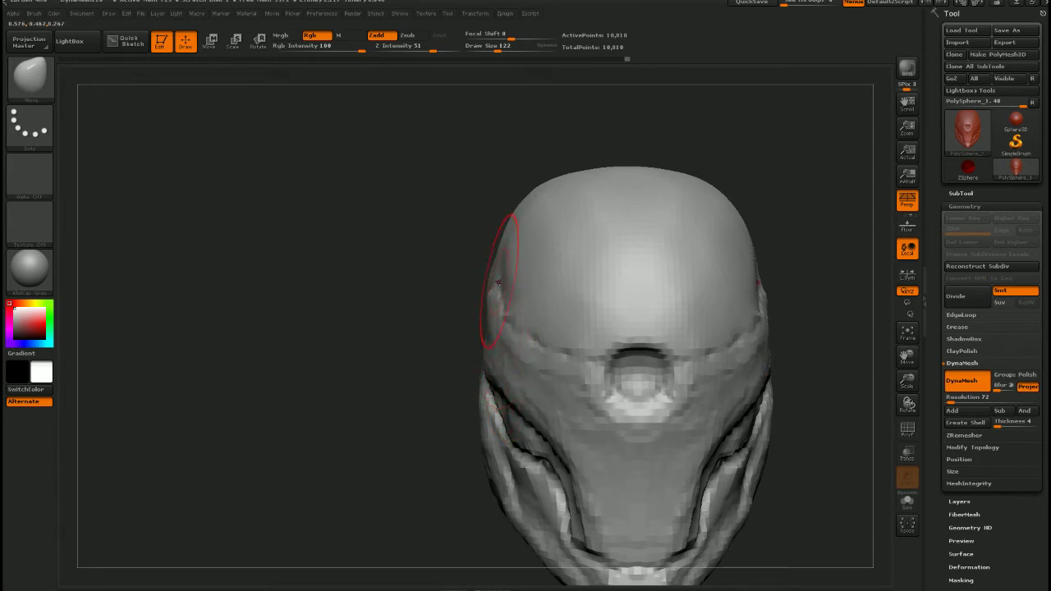
left_click_drag(499, 281, 494, 281)
right_click_drag(509, 361, 599, 332, "ctrl")
Reshape the faceplate's upper rear corner at the temple with the Move brush, working from rear and front views
left_click_drag(499, 331, 465, 341)
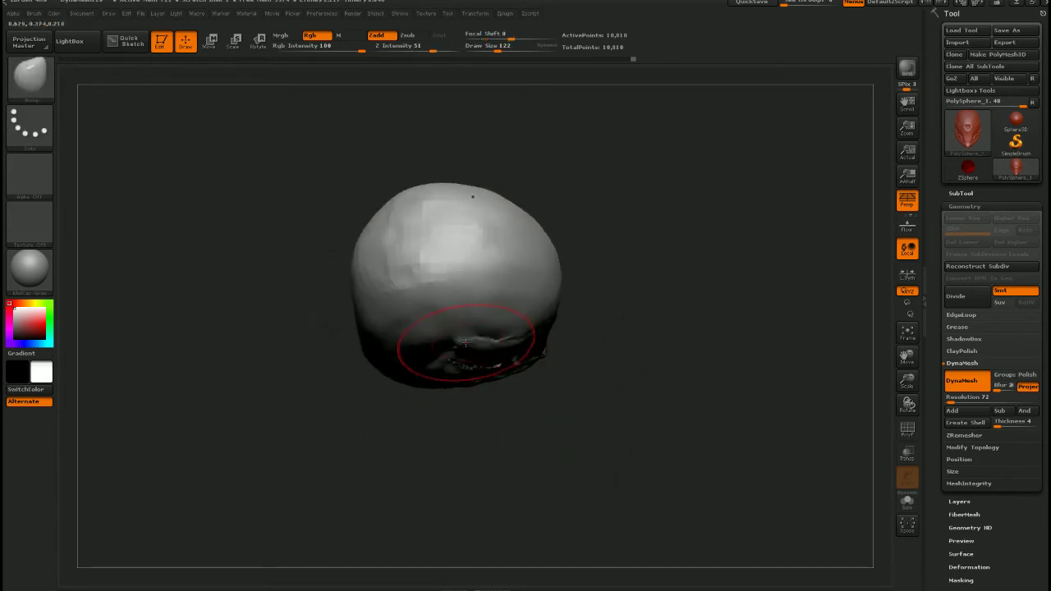
right_click_drag(461, 348, 518, 348)
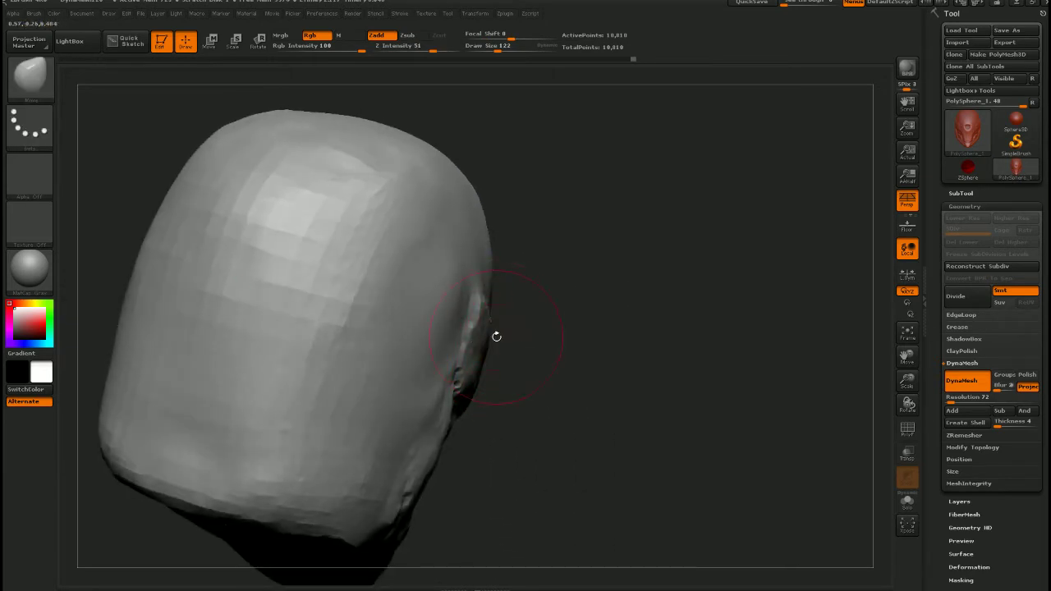
left_click_drag(496, 337, 542, 327)
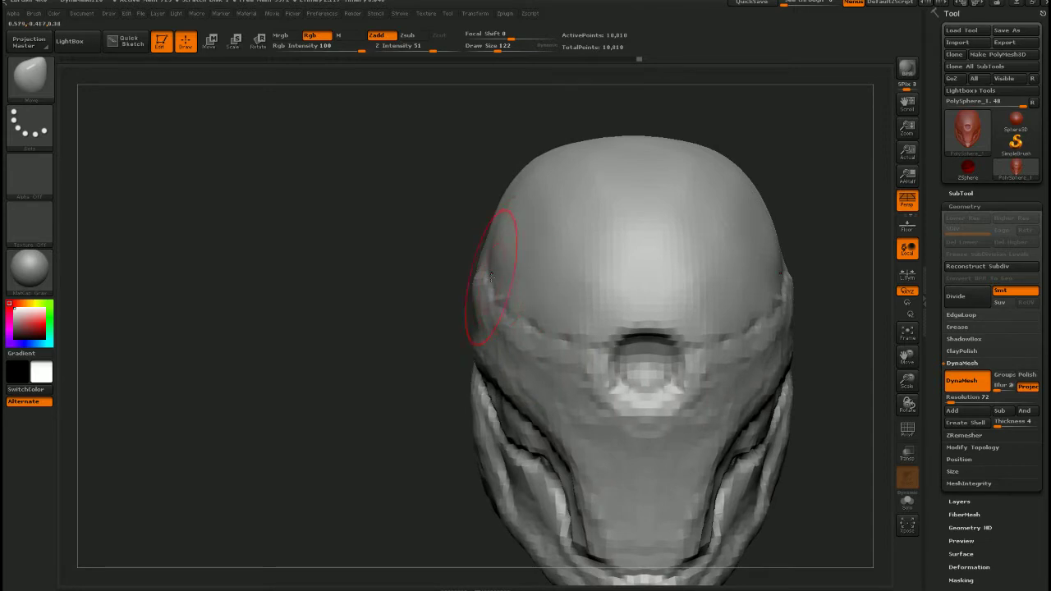
left_click_drag(491, 277, 492, 263)
key("shift")
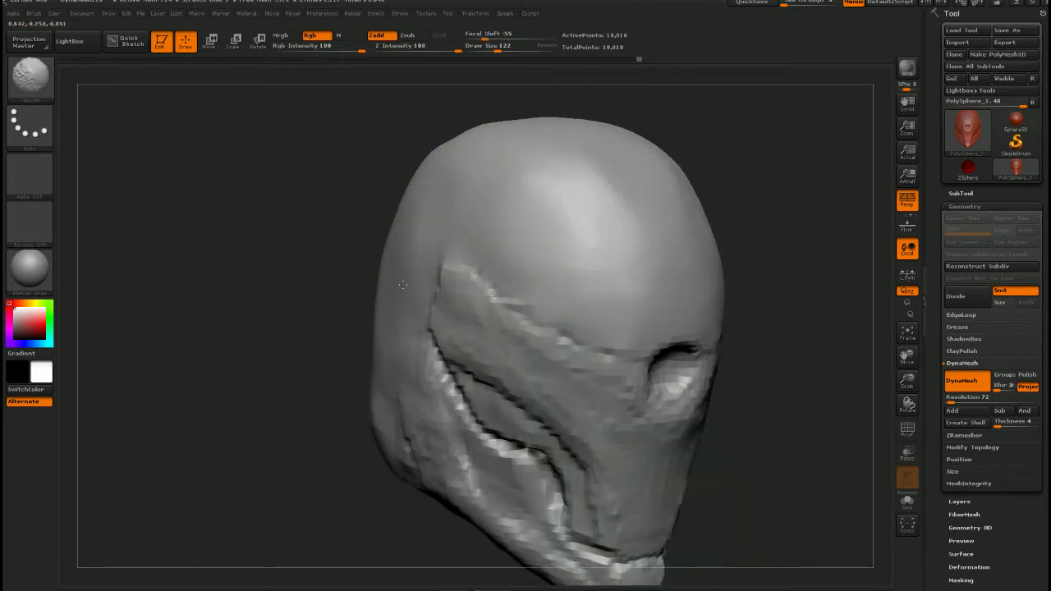
Smooth the forehead and skull dome and check the helmet's shape against the reference images
left_click_drag(457, 143, 605, 232, "shift")
mouse_move(534, 284)
right_mouse_down("ctrl")
mouse_move(512, 229)
mouse_move(525, 263)
mouse_move(491, 226)
right_mouse_up("ctrl")
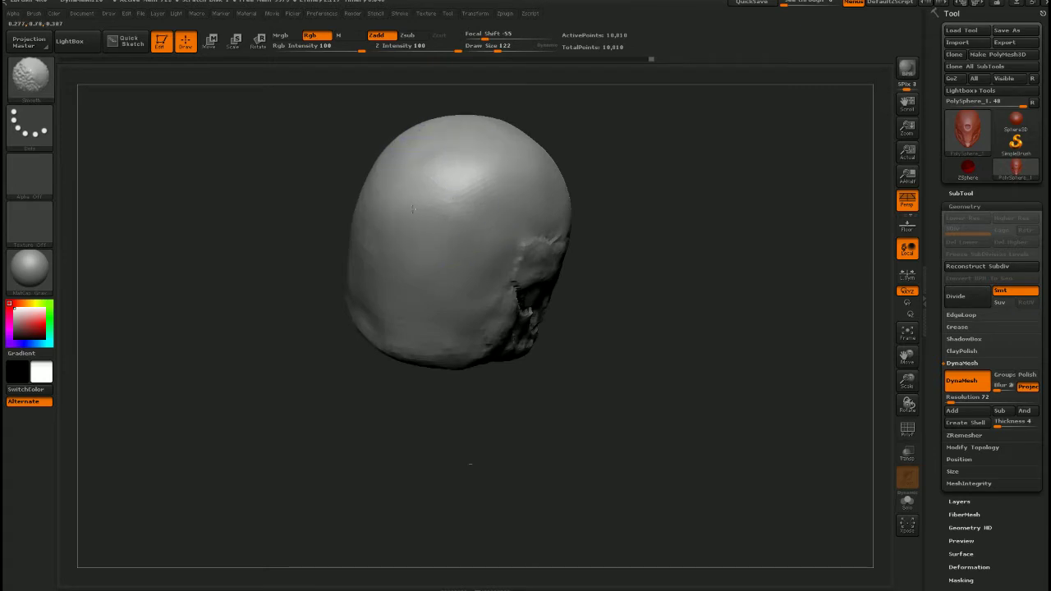
mouse_move(381, 297)
right_mouse_down()
mouse_move(353, 275)
mouse_move(270, 279)
mouse_move(349, 279)
right_mouse_up()
key("shift+z")
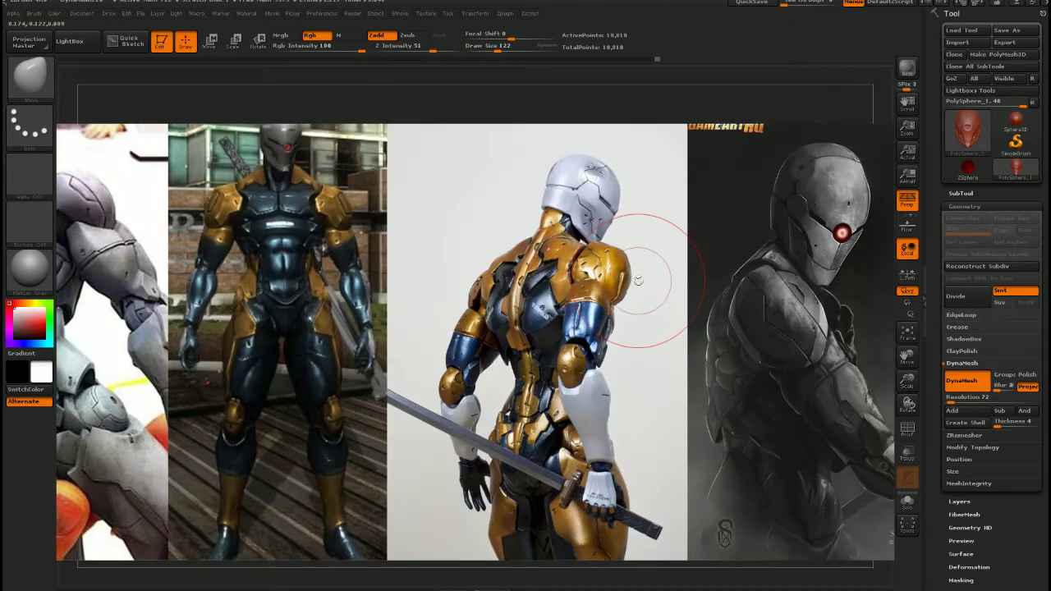
key("shift+z")
right_click_drag(547, 362, 511, 297, "alt")
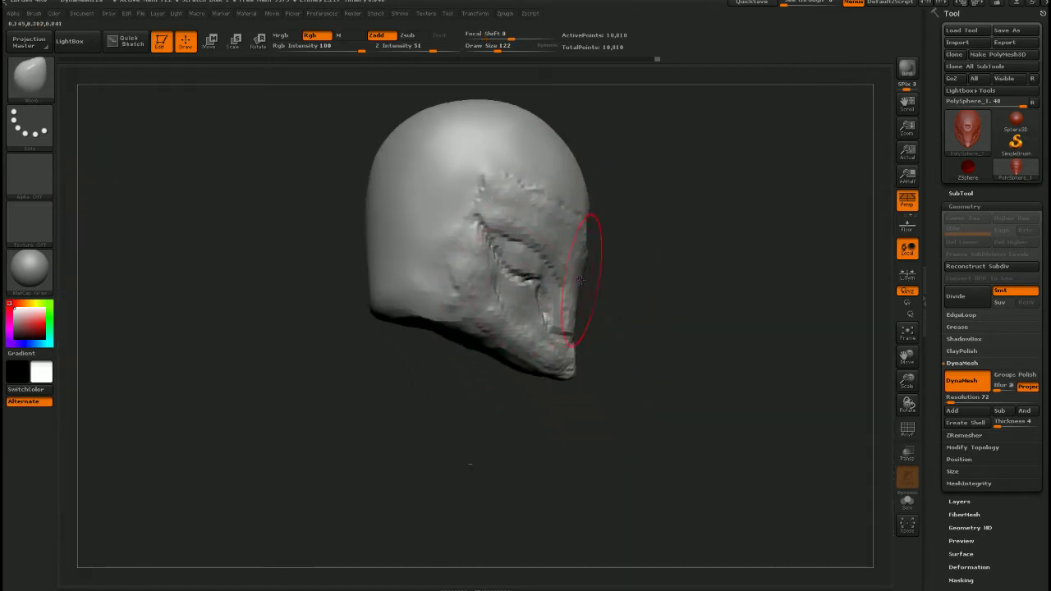
Try to pull the cheek's outer edge outward with the Move brush in front view
mouse_move(586, 277)
right_mouse_down()
mouse_move(468, 286)
mouse_move(475, 320)
right_mouse_up()
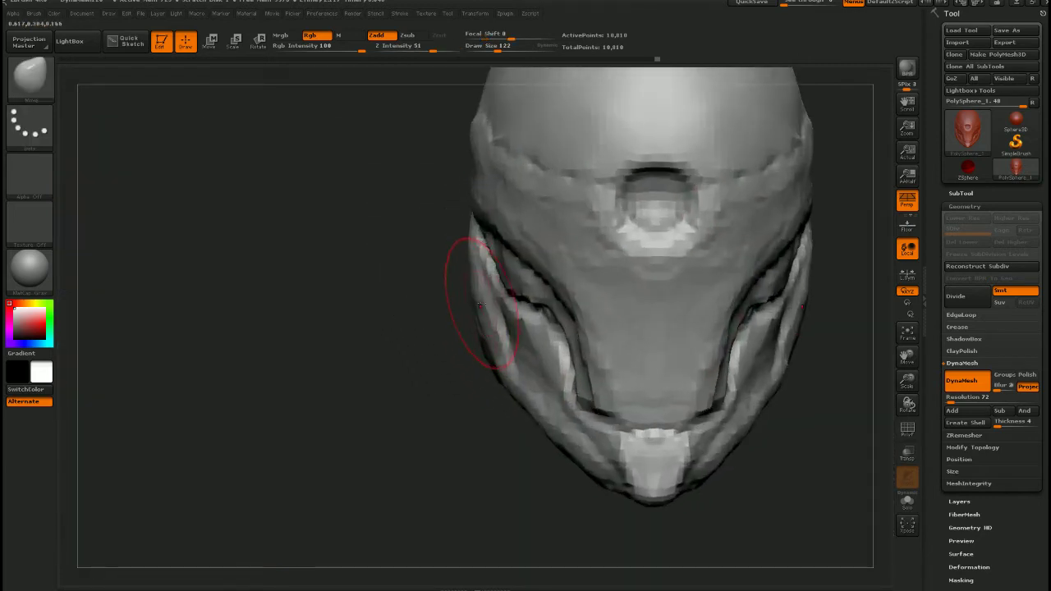
mouse_move(483, 302)
left_mouse_down()
mouse_move(495, 295)
mouse_move(481, 271)
mouse_move(475, 312)
mouse_move(462, 301)
left_mouse_up()
key("ctrl+z")
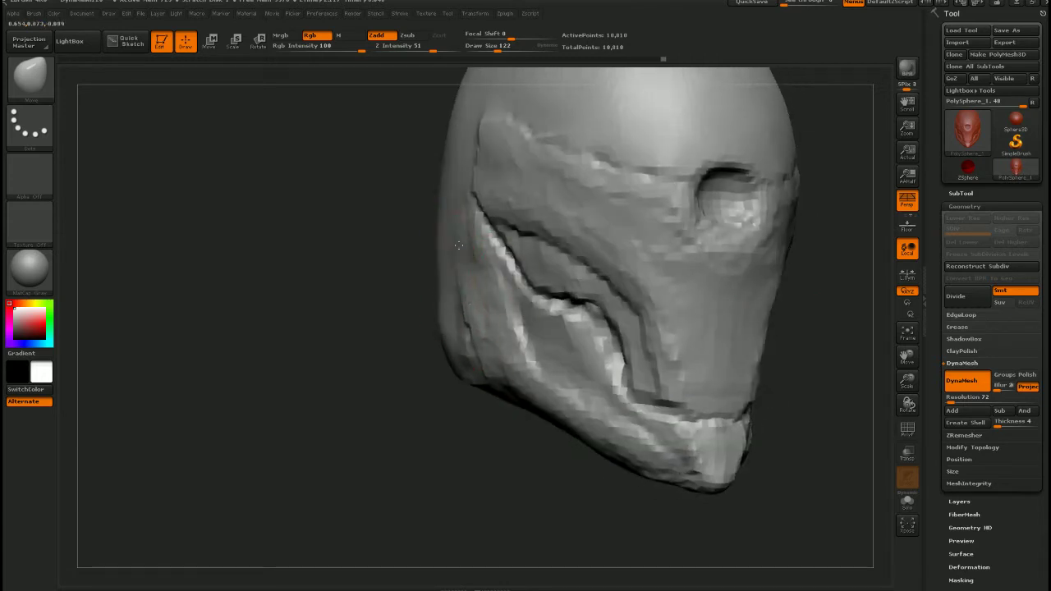
right_click_drag(478, 306, 558, 304)
right_click_drag(558, 304, 493, 280, "alt")
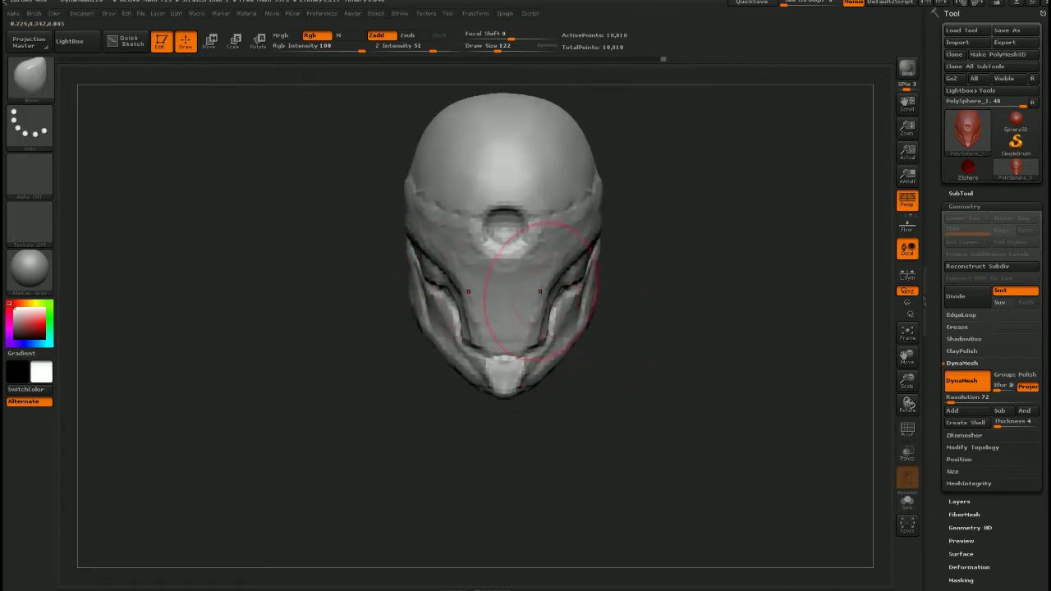
Widen and square off the chin tip with the Move brush from the front, following the reference images
key("shift+z")
key("shift+z")
right_click_drag(485, 258, 482, 331, "ctrl")
left_click_drag(480, 332, 425, 304)
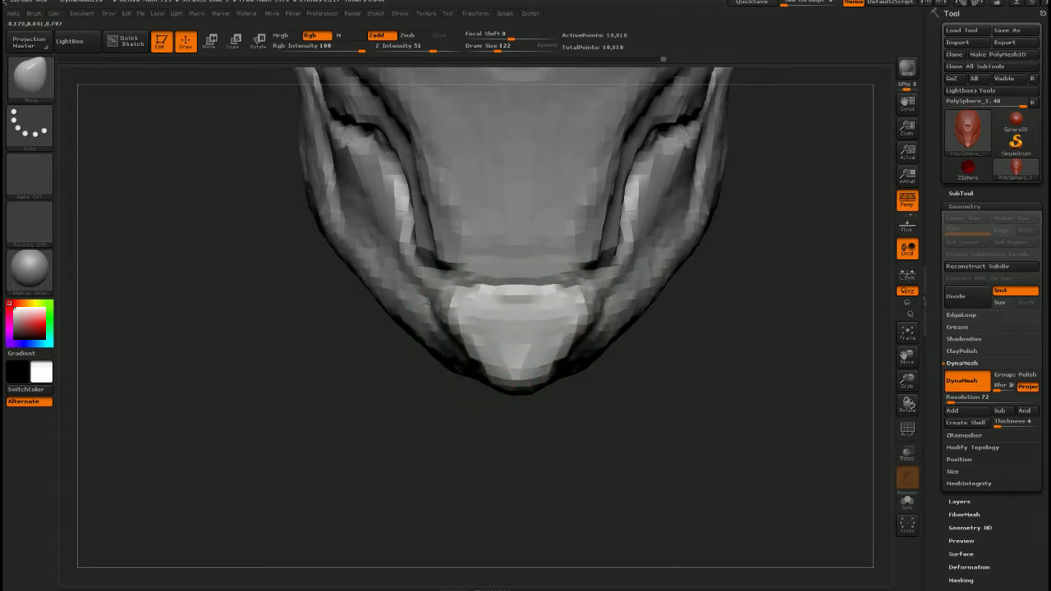
mouse_move(488, 364)
left_mouse_down()
mouse_move(422, 386)
mouse_move(466, 353)
left_mouse_up()
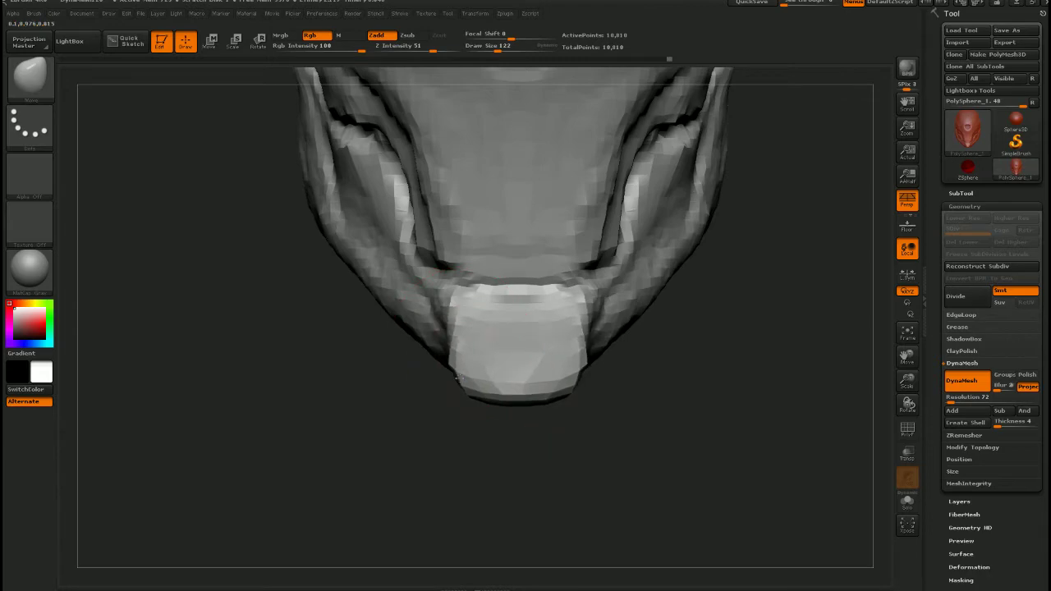
mouse_move(443, 395)
left_mouse_down()
mouse_move(555, 356)
mouse_move(443, 306)
mouse_move(504, 310)
mouse_move(474, 329)
left_mouse_up()
Switch to ClayTubes at a draw size of 59 and build up the side of the chin and lower jaw
mouse_move(475, 403)
right_mouse_down()
mouse_move(481, 427)
mouse_move(507, 364)
right_mouse_up()
key("b")
key("c")
key("t")
key("s")
mouse_move(508, 363)
left_mouse_down()
mouse_move(489, 365)
mouse_move(476, 345)
mouse_move(402, 410)
left_mouse_up()
mouse_move(706, 345)
right_mouse_down()
mouse_move(603, 394)
mouse_move(601, 352)
right_mouse_up()
left_click_drag(600, 353, 593, 362)
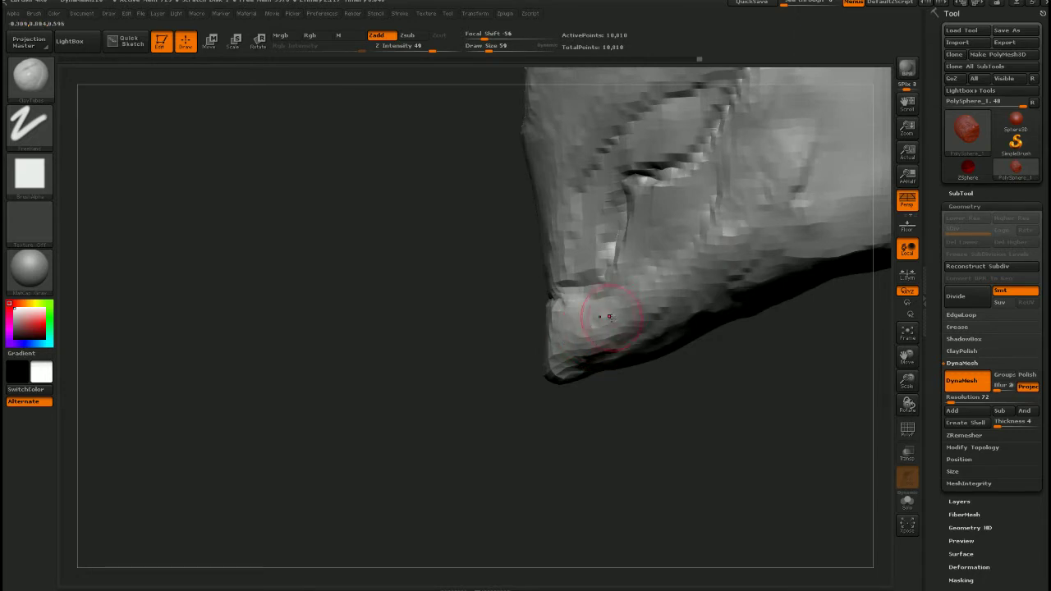
mouse_move(609, 317)
right_mouse_down("ctrl")
mouse_move(612, 294)
mouse_move(586, 340)
mouse_move(608, 355)
right_mouse_up("ctrl")
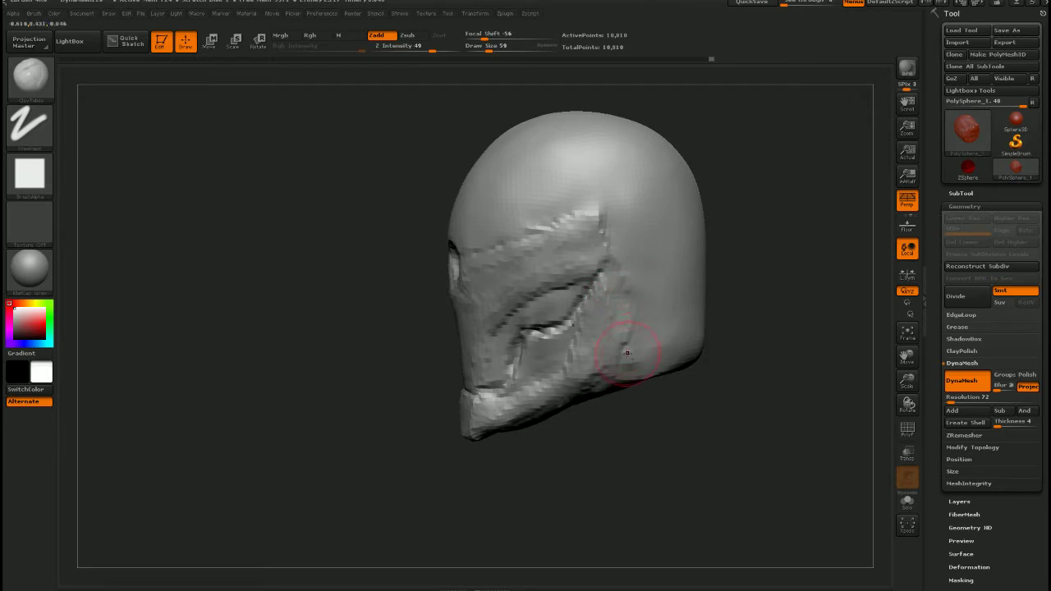
Smooth the helmet's lower side behind the cheek down to its bottom edge
left_click_drag(627, 352, 630, 330, "shift")
left_click_drag(724, 358, 687, 292, "alt")
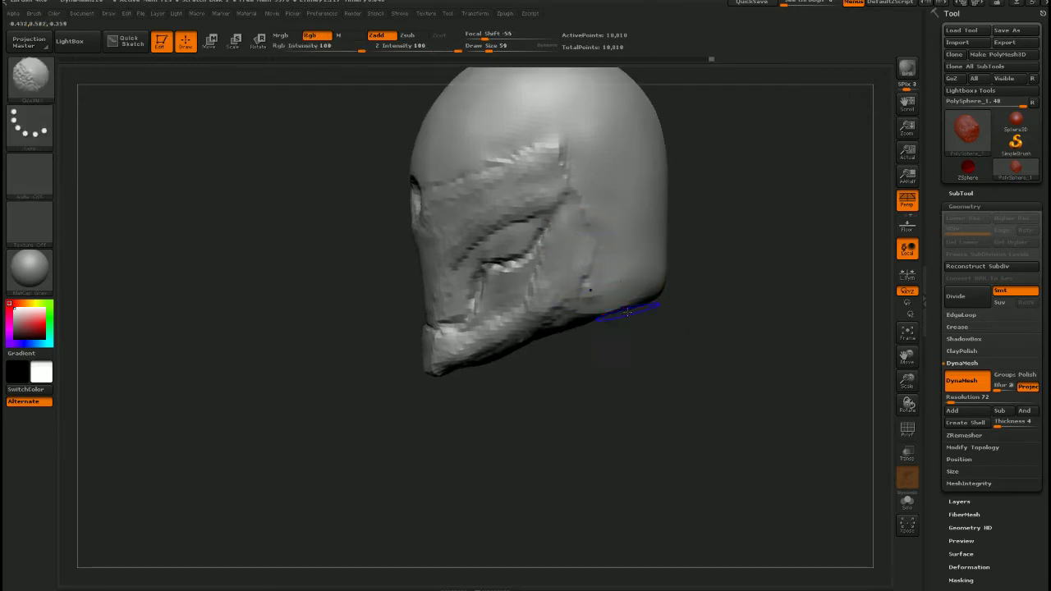
left_click_drag(628, 312, 624, 324, "shift")
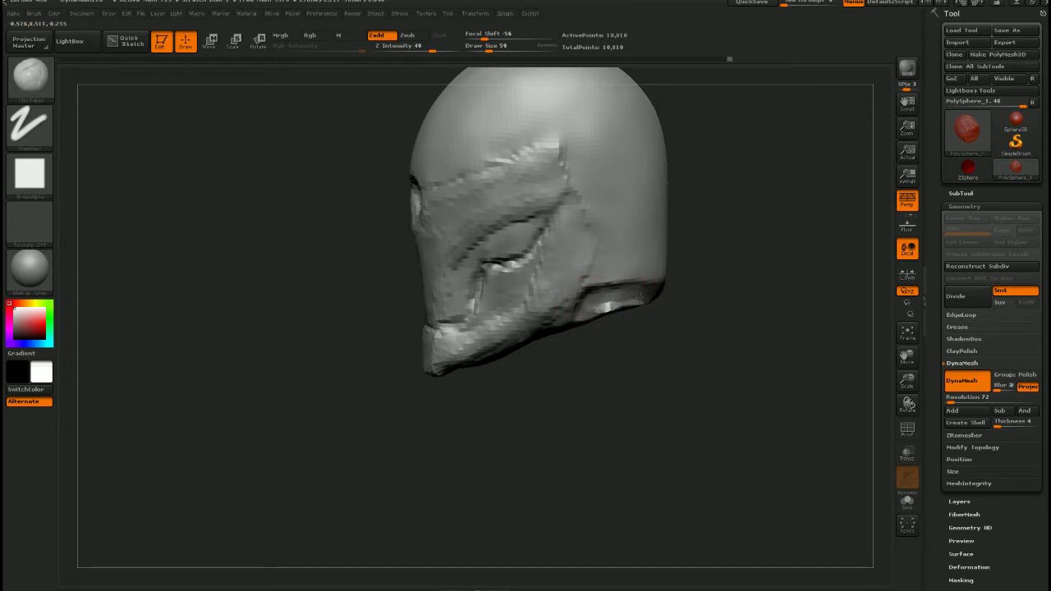
Carve out the neck opening beneath the rear of the helmet with ClayTubes
left_click_drag(640, 297, 634, 287)
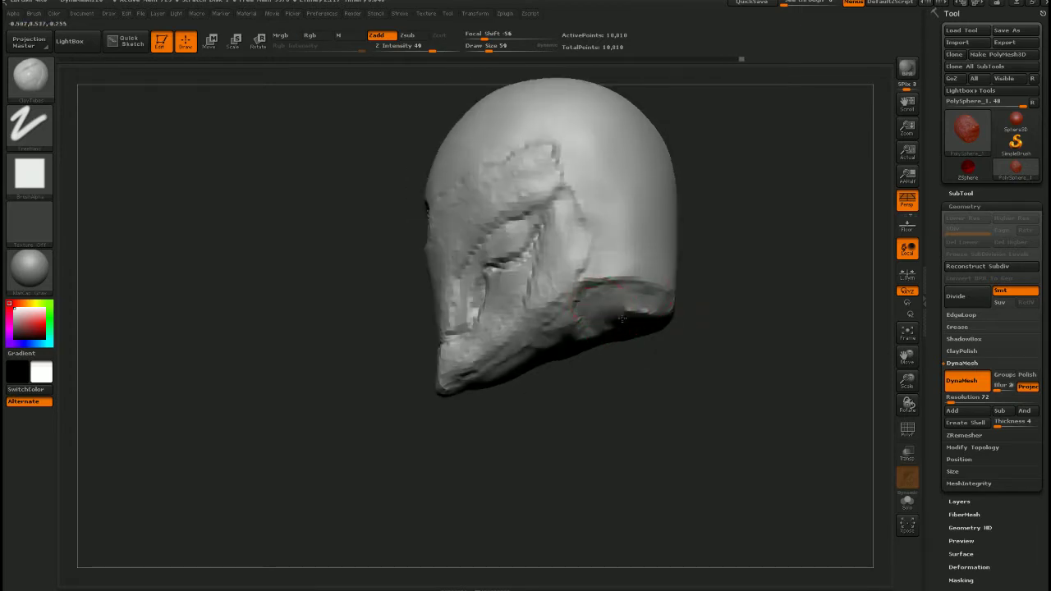
mouse_move(642, 296)
left_mouse_down()
mouse_move(620, 301)
mouse_move(636, 292)
left_mouse_up()
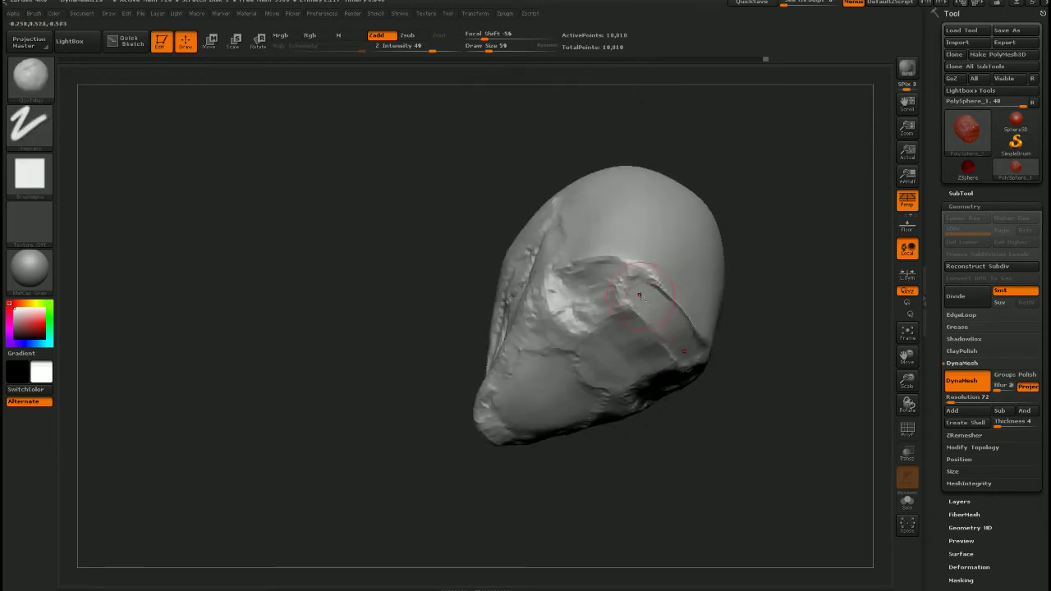
left_click_drag(634, 338, 630, 340)
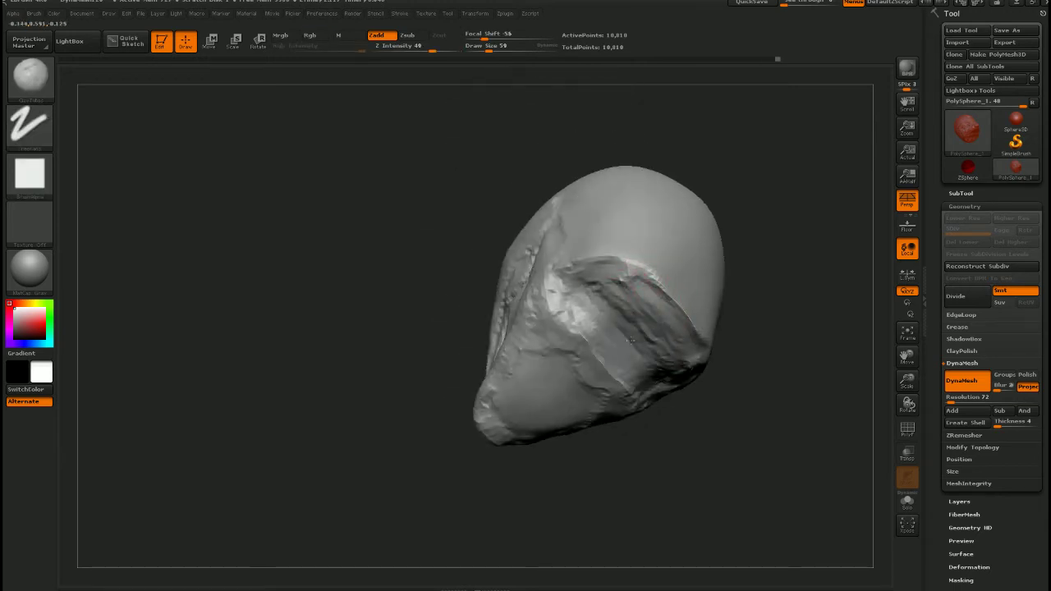
mouse_move(627, 275)
right_mouse_down()
mouse_move(662, 353)
mouse_move(599, 309)
right_mouse_up()
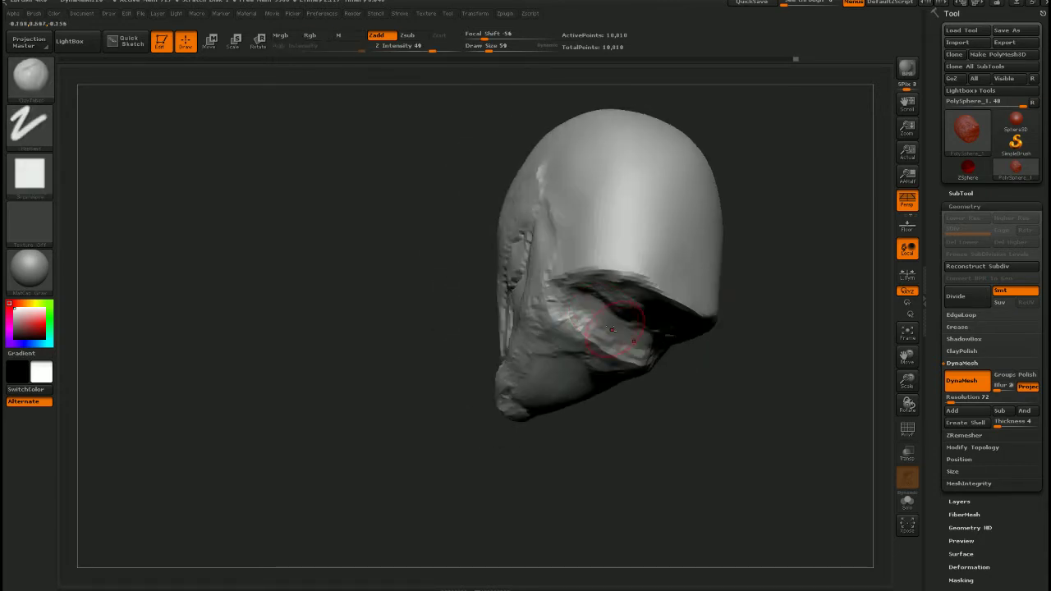
mouse_move(628, 315)
left_mouse_down()
mouse_move(655, 348)
mouse_move(701, 364)
mouse_move(567, 324)
mouse_move(613, 334)
left_mouse_up()
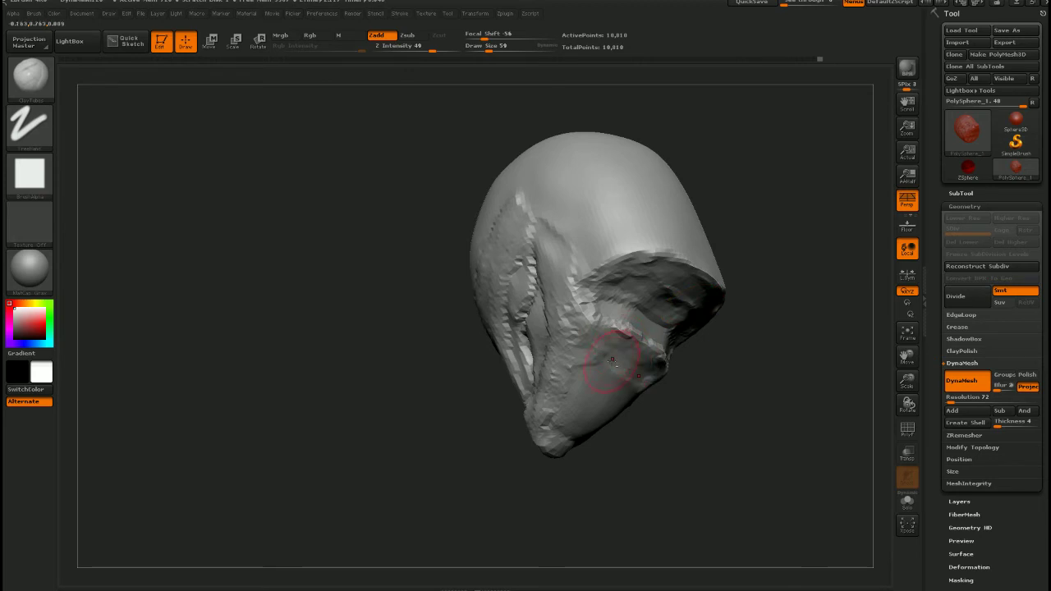
Hollow the underside of the jaw with ClayTubes and compare the helmet's lower edge with the reference images
left_click_drag(577, 408, 573, 427)
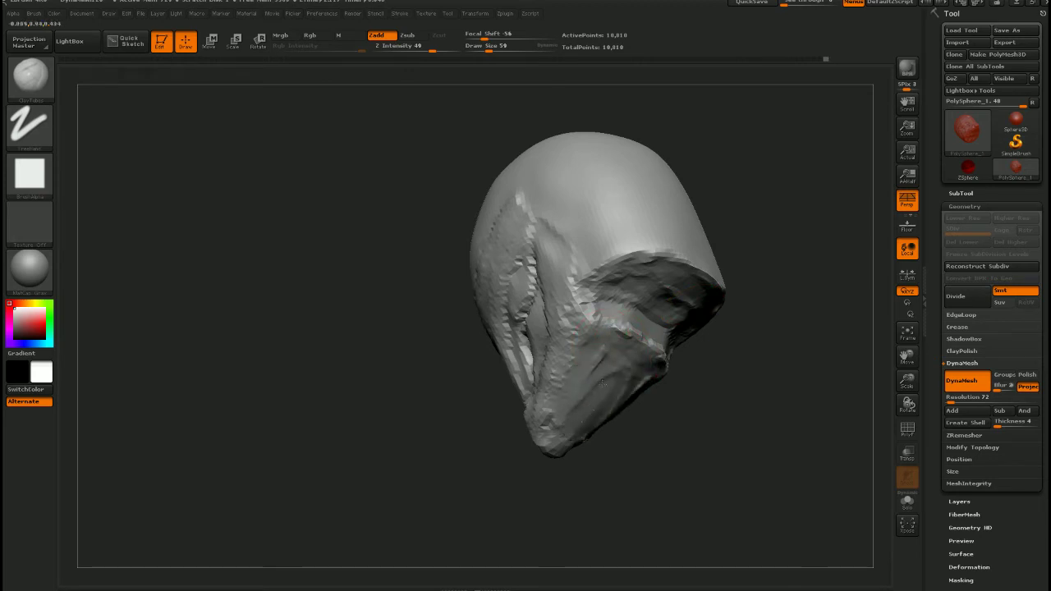
left_click_drag(681, 361, 665, 389)
left_click_drag(665, 389, 635, 356, "alt")
key("shift+z")
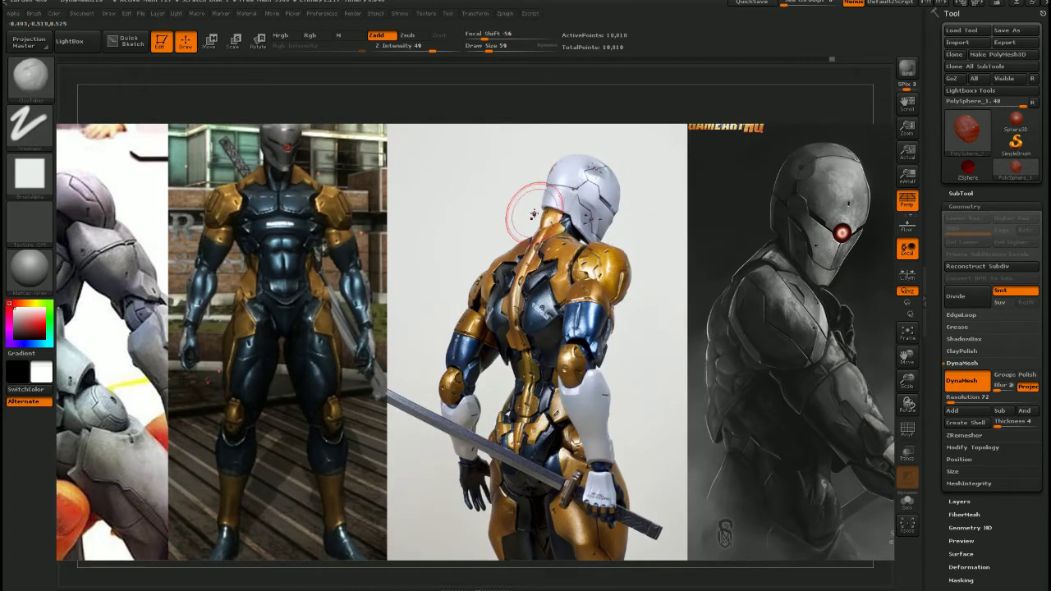
key("shift+z")
key("shift+z")
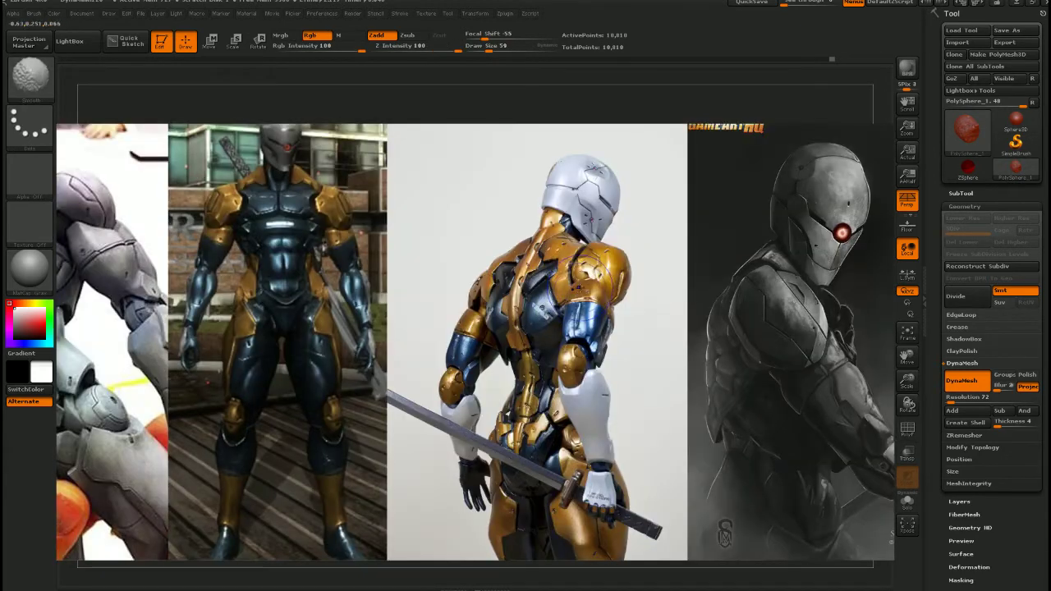
key("shift+z")
mouse_move(573, 344)
left_mouse_down()
mouse_move(626, 300)
mouse_move(659, 291)
mouse_move(586, 293)
left_mouse_up()
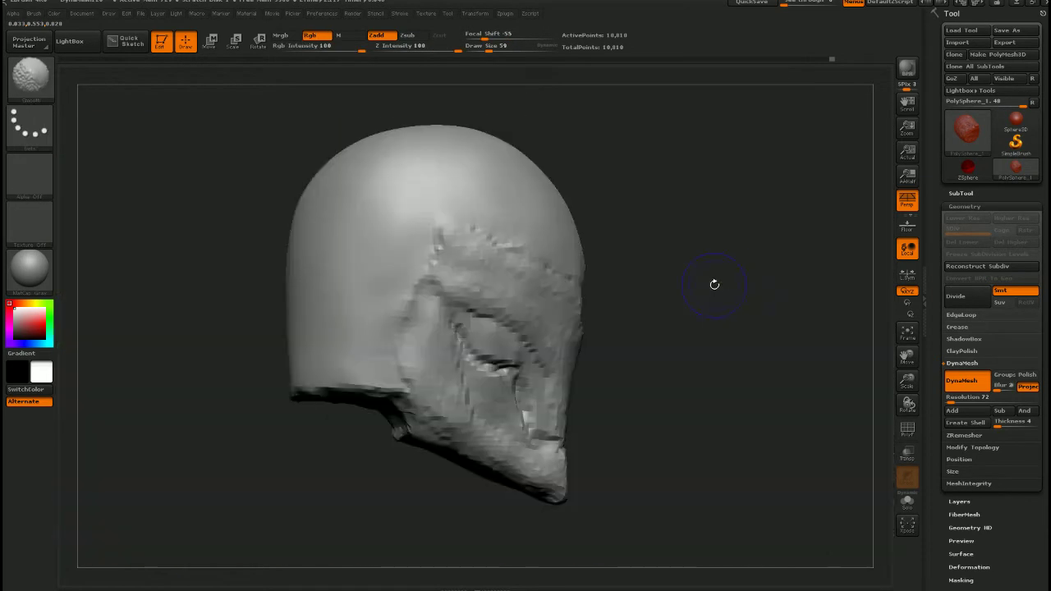
Switch to the Move brush at a draw size of 109 and pull the chin tip forward in side view
mouse_move(711, 284)
left_mouse_down()
mouse_move(619, 328)
mouse_move(664, 340)
mouse_move(612, 336)
mouse_move(602, 360)
left_mouse_up()
key("b")
key("m")
key("v")
key("s")
key("s")
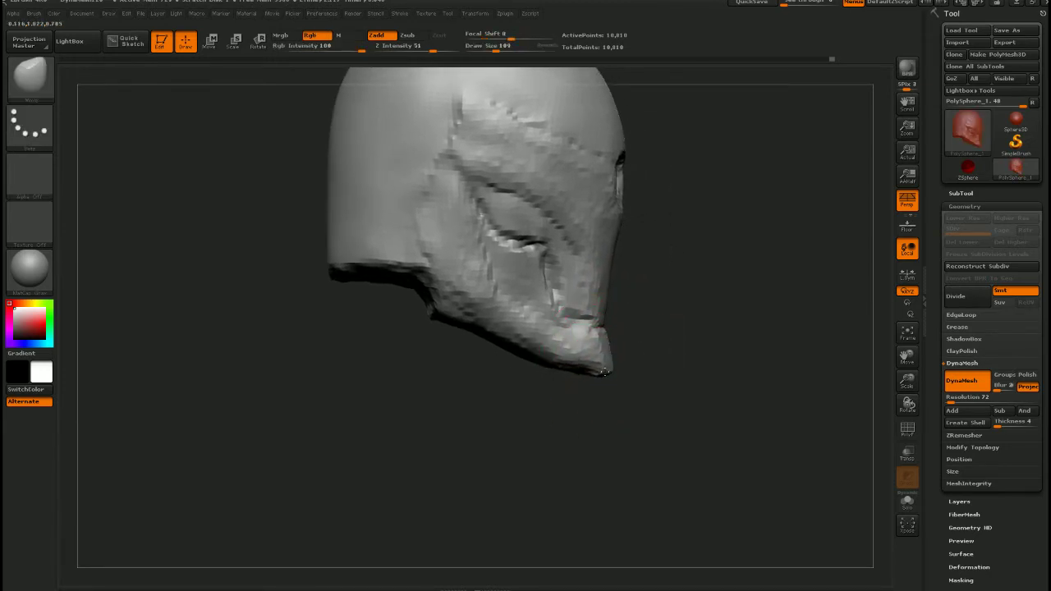
mouse_move(614, 324)
right_mouse_down()
mouse_move(624, 312)
mouse_move(599, 350)
mouse_move(594, 308)
right_mouse_up()
mouse_move(594, 308)
right_mouse_down()
mouse_move(584, 299)
mouse_move(617, 366)
right_mouse_up()
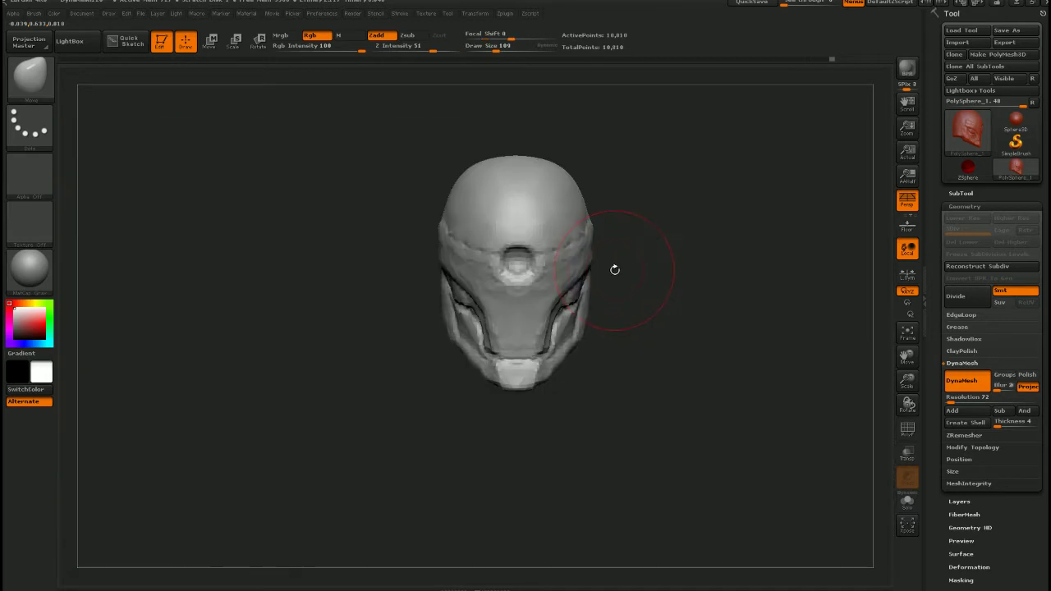
Compare the head's front proportions and faceplate edge with the reference images
mouse_move(615, 270)
right_mouse_down()
mouse_move(594, 266)
mouse_move(614, 262)
right_mouse_up()
key("shift+z")
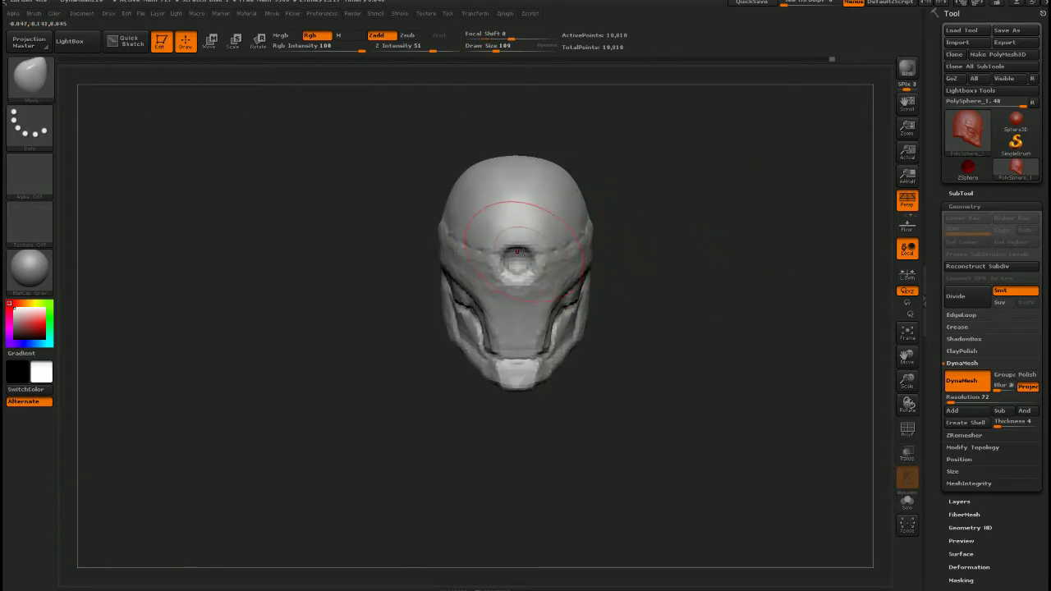
right_click_drag(520, 251, 601, 291, "alt")
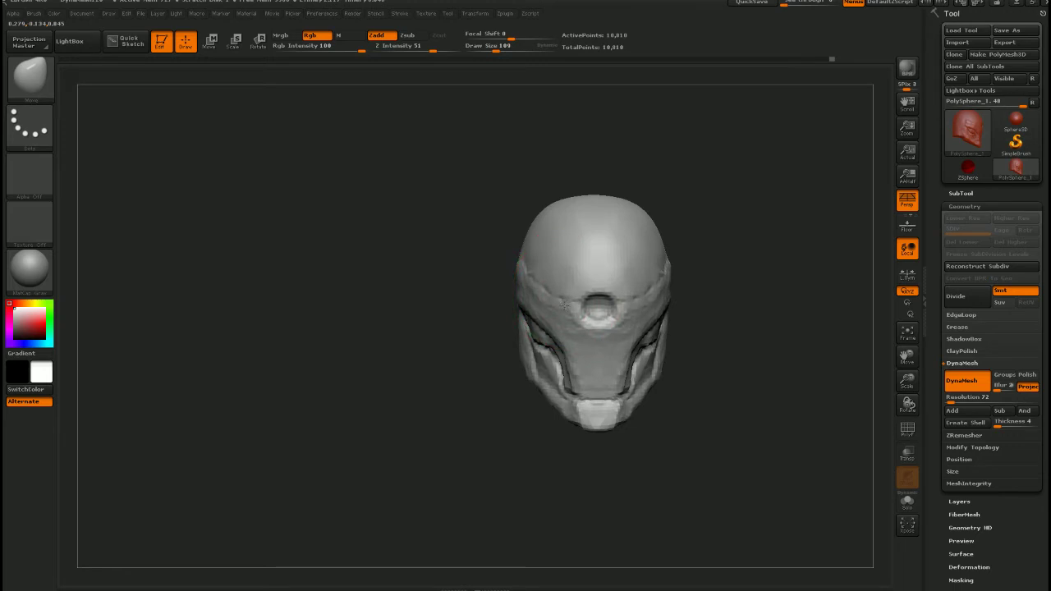
mouse_move(564, 301)
right_mouse_down()
mouse_move(620, 306)
mouse_move(580, 301)
right_mouse_up()
key("shift+z")
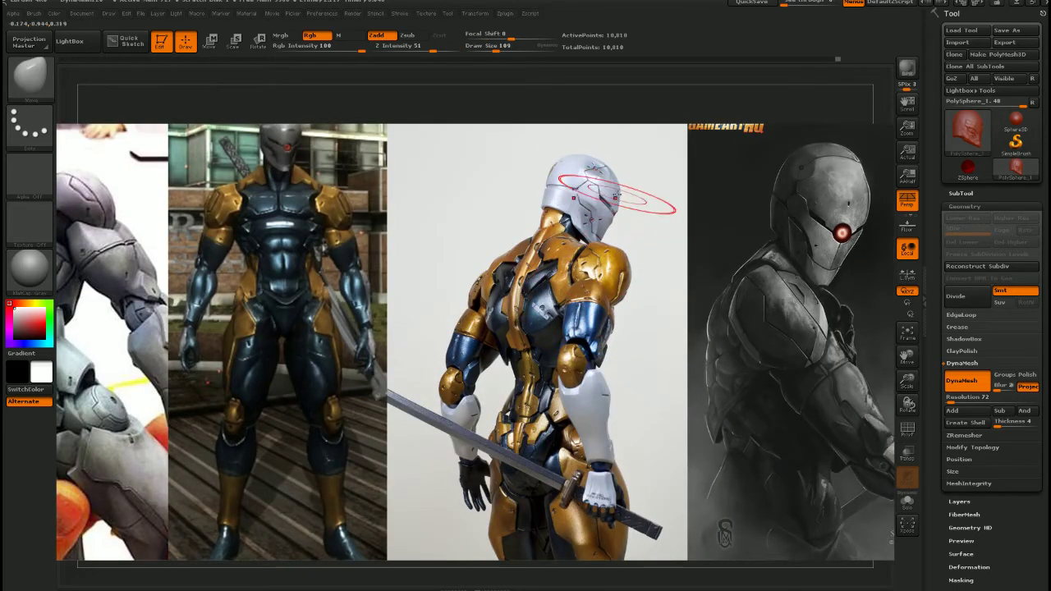
key("shift+z")
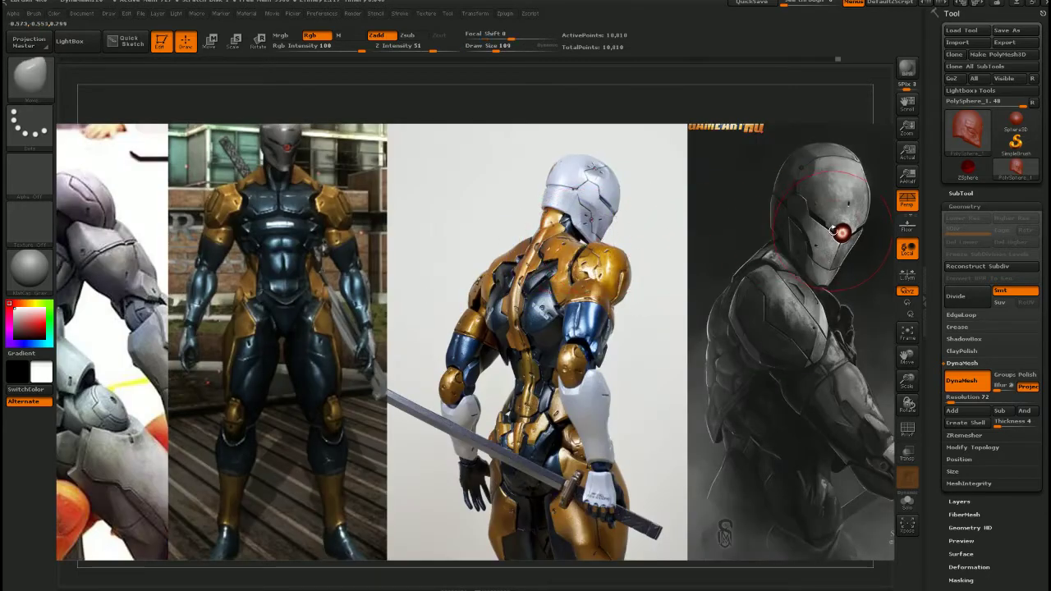
key("shift+z")
Switch to ClayTubes at a draw size of 39, refine the faceplate's upper edge and smooth the forehead above it
right_click_drag(715, 238, 559, 324)
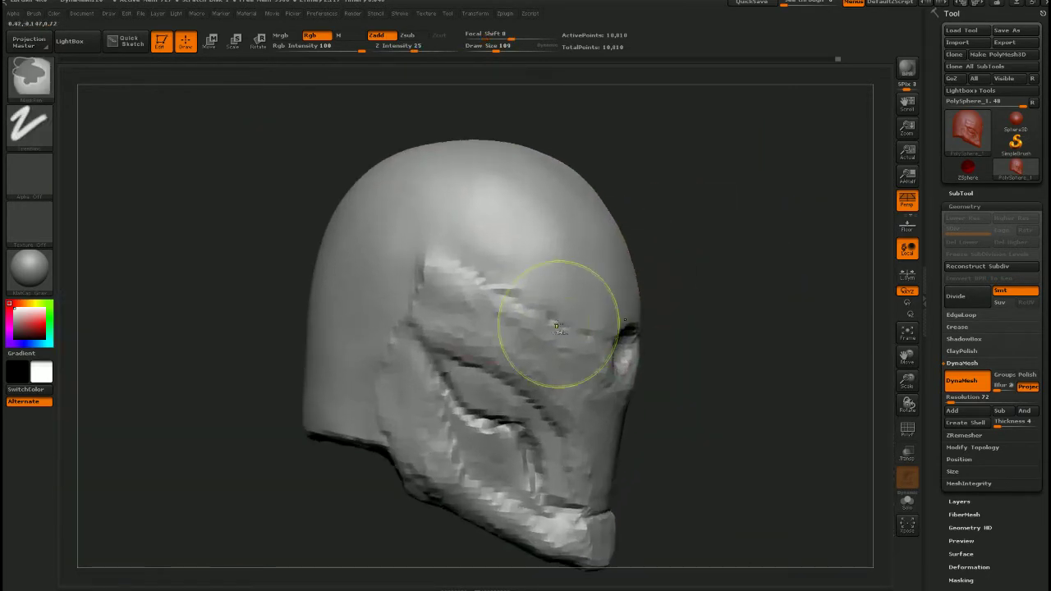
key("b")
key("c")
key("t")
key("s")
left_click_drag(484, 300, 473, 300)
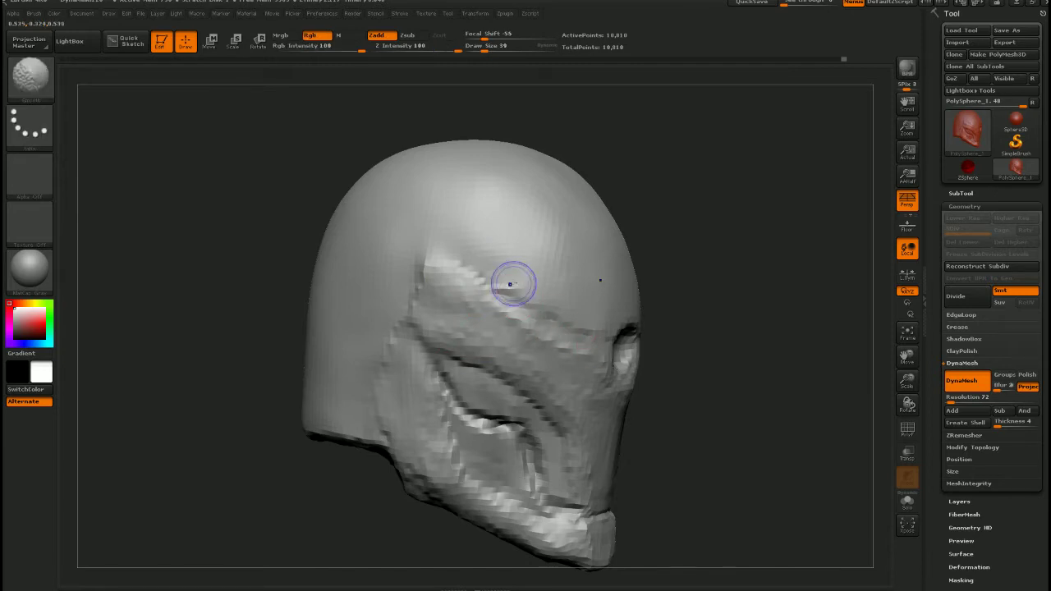
left_click_drag(512, 284, 594, 325, "shift")
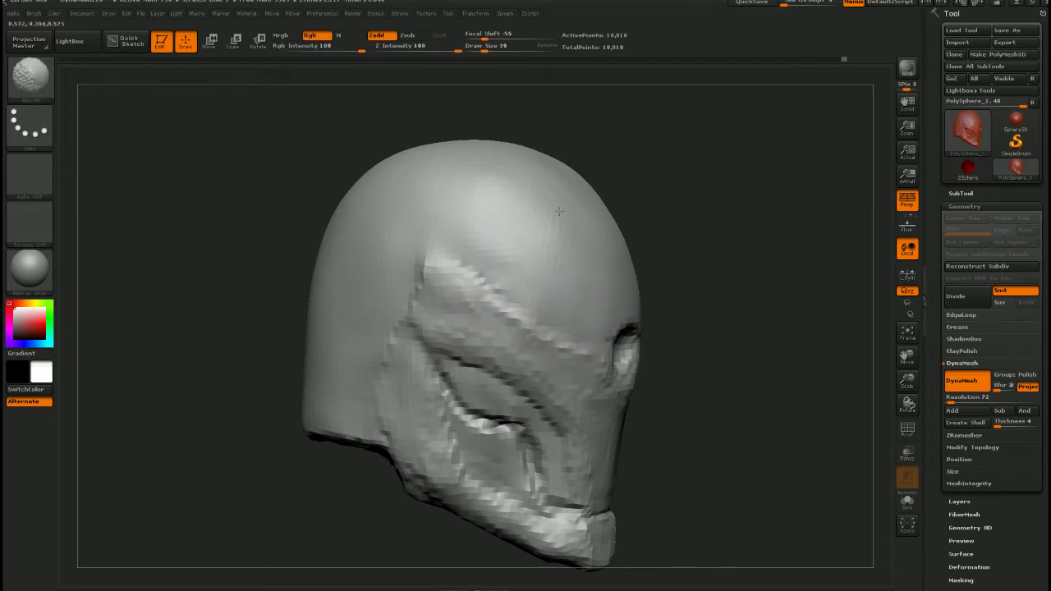
mouse_move(656, 250)
right_mouse_down()
mouse_move(594, 287)
mouse_move(519, 266)
mouse_move(592, 301)
right_mouse_up()
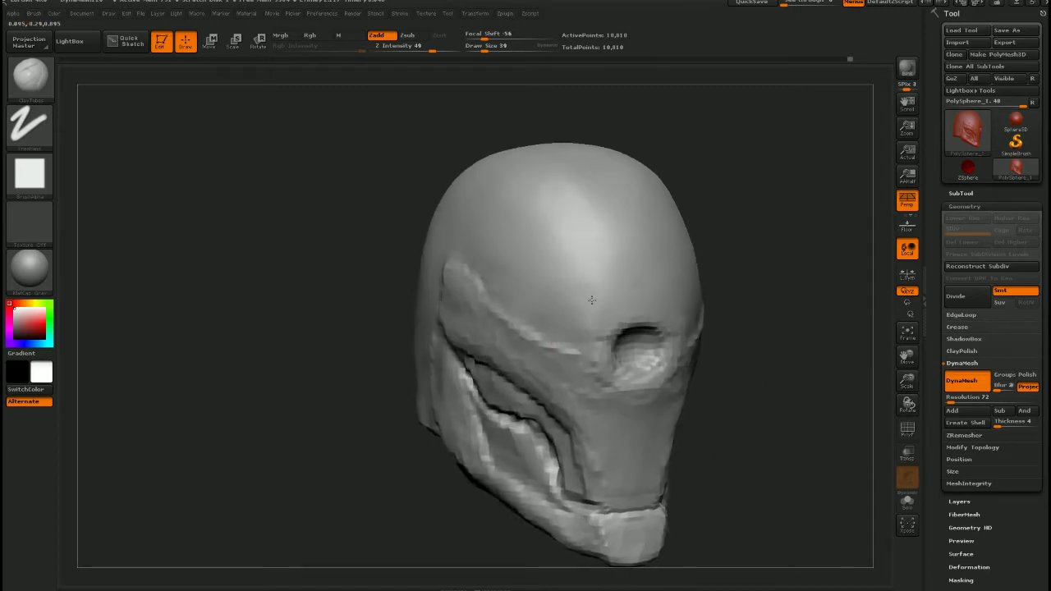
Build up the forehead along the faceplate's upper edge beside the eye socket with ClayTubes
left_click_drag(591, 299, 556, 334)
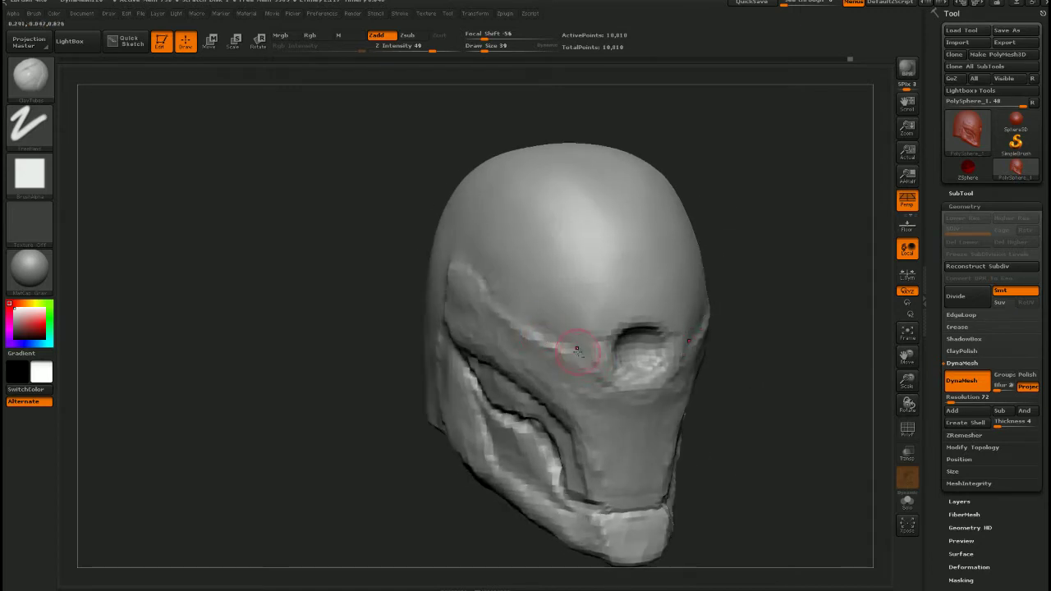
key("shift")
right_click_drag(593, 316, 649, 316)
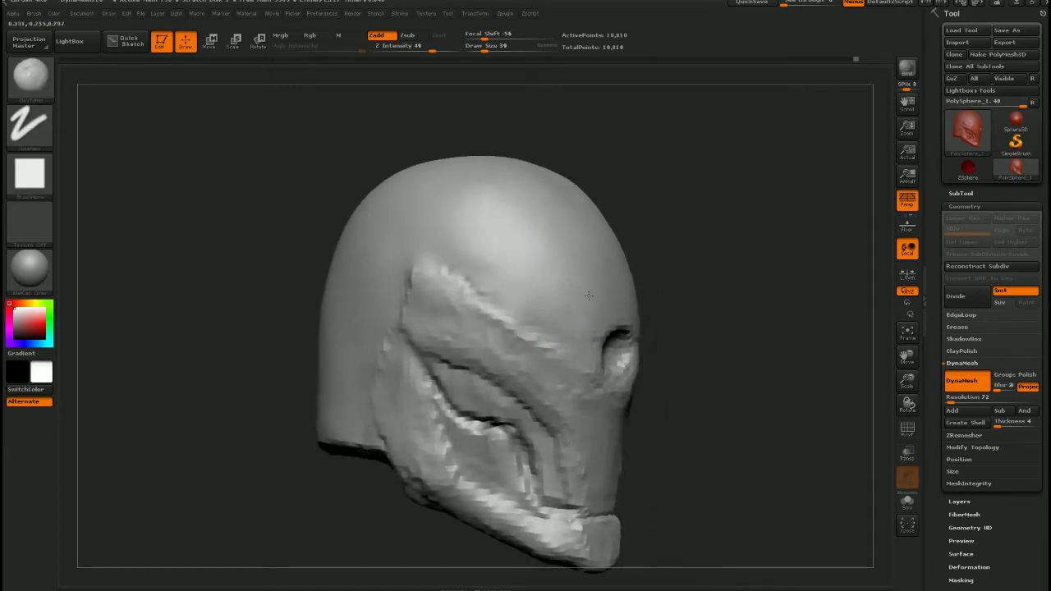
Extend the faceplate's upper rear corner onto the temple with ClayTubes, following the reference images, and smooth the build-up
key("shift+z")
key("shift+z")
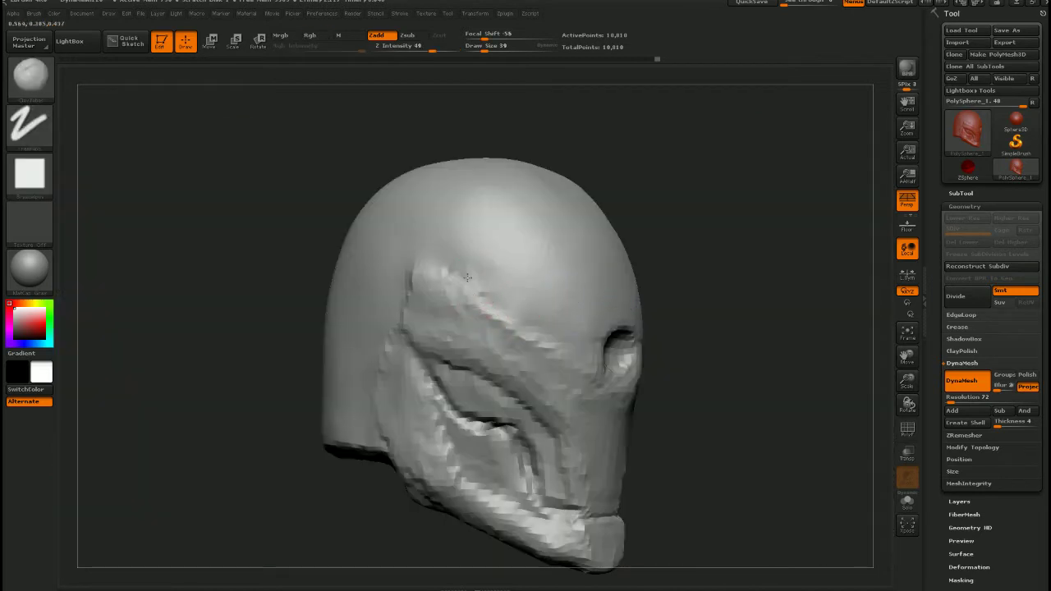
left_click_drag(474, 293, 483, 297)
key("shift+z")
key("shift+z")
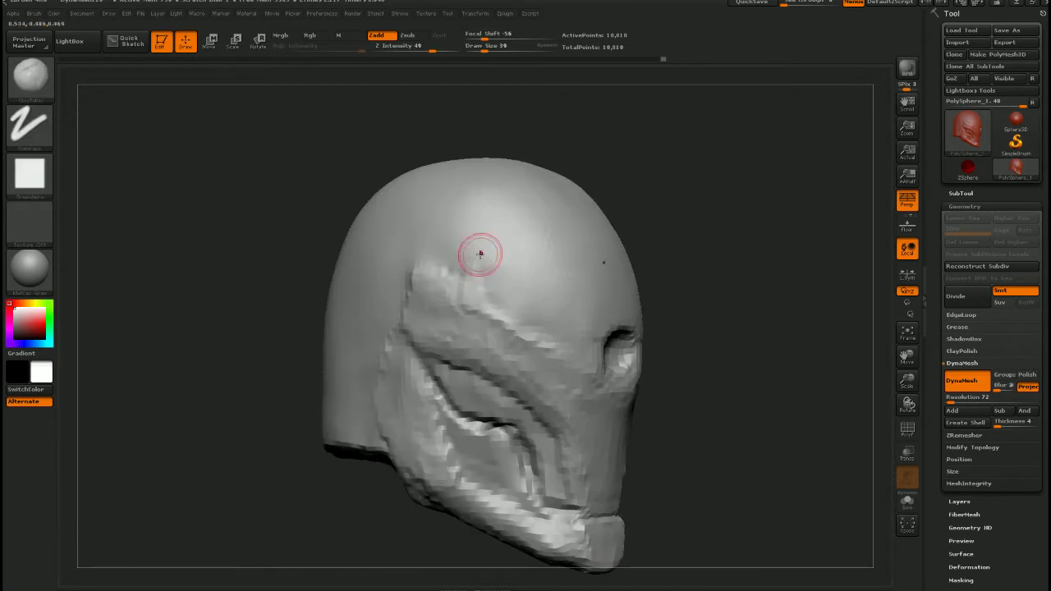
left_click_drag(479, 256, 429, 251)
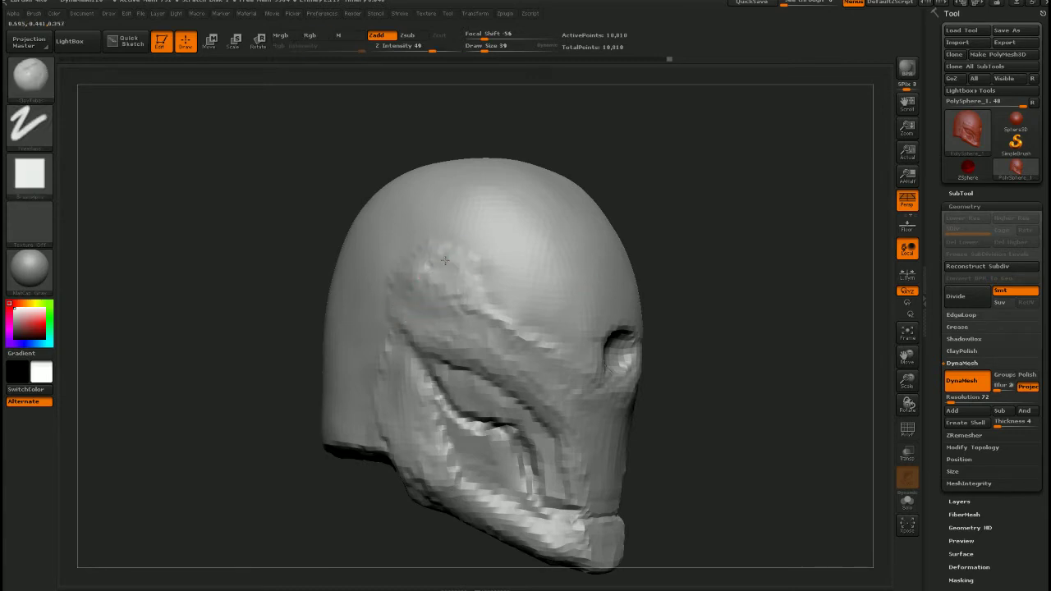
key("shift")
left_click_drag(436, 295, 443, 289, "shift")
mouse_move(698, 294)
left_mouse_down()
mouse_move(453, 310)
mouse_move(450, 292)
mouse_move(421, 275)
left_mouse_up()
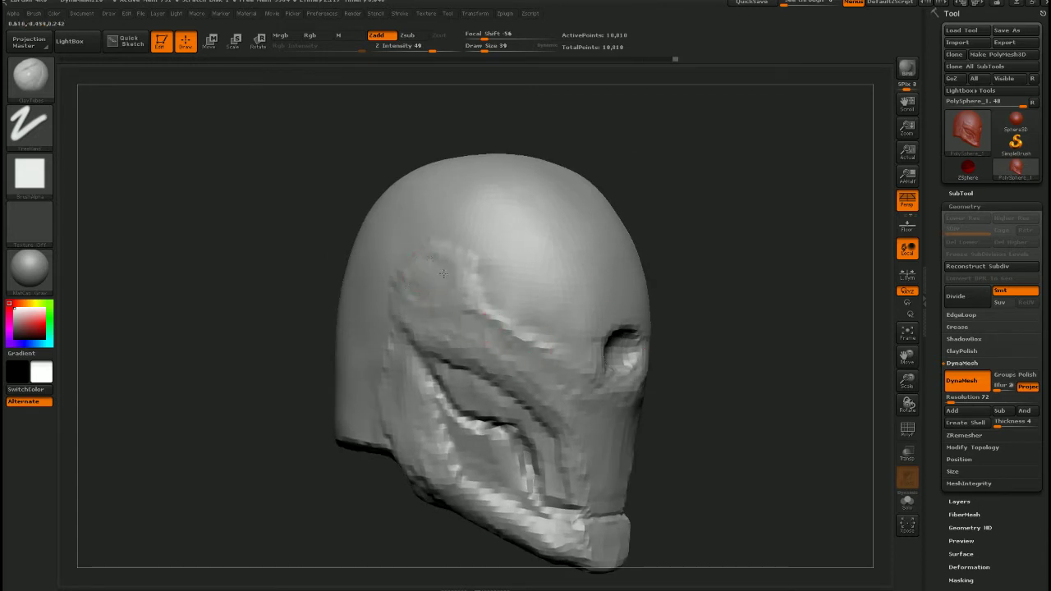
Compare the temple corner and the head's front silhouette with the reference images
key("shift")
mouse_move(673, 329)
right_mouse_down()
mouse_move(532, 360)
mouse_move(539, 364)
mouse_move(475, 282)
right_mouse_up()
mouse_move(475, 281)
right_mouse_down("ctrl")
mouse_move(520, 316)
mouse_move(512, 317)
mouse_move(529, 310)
right_mouse_up("ctrl")
key("shift")
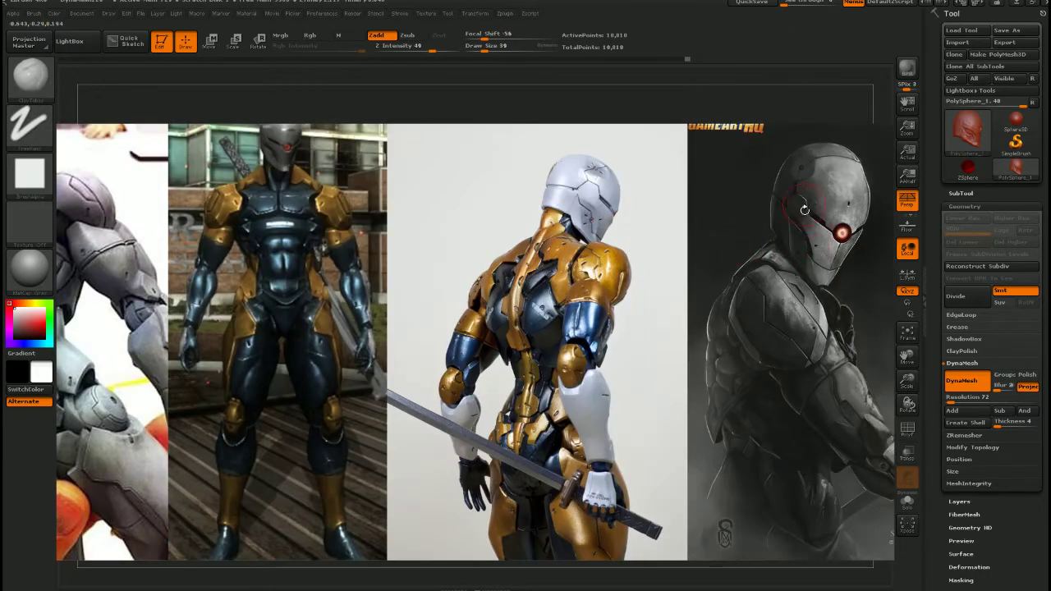
key("shift+z")
key("shift+z")
key("shift+z")
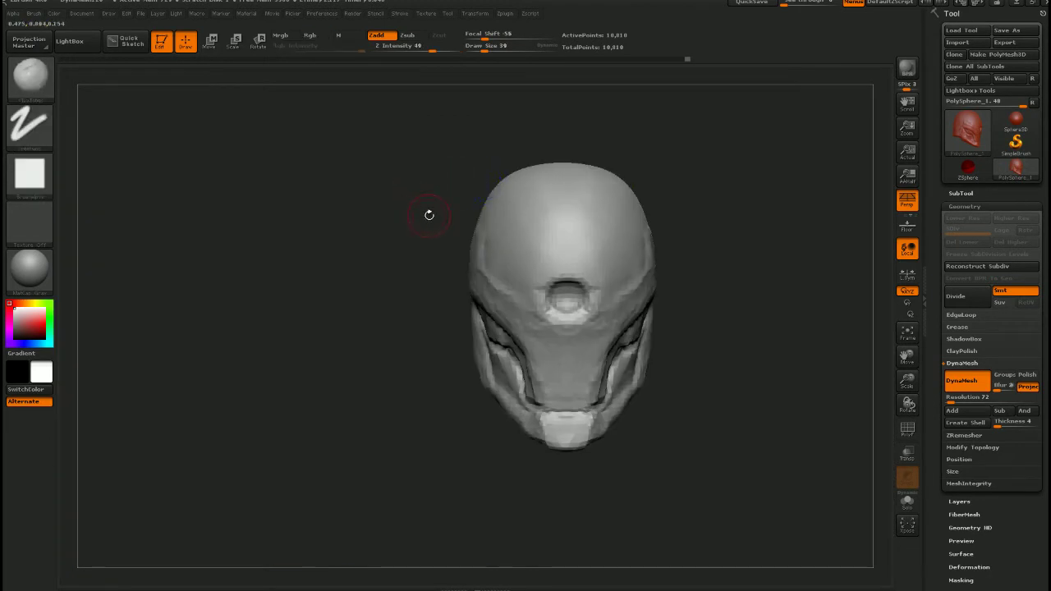
key("shift+z")
key("shift+z")
Switch to the Move brush at a draw size of 131 and reshape the raised faceplate corner at the temple
left_click_drag(628, 271, 727, 263)
right_click_drag(494, 231, 496, 319, "alt")
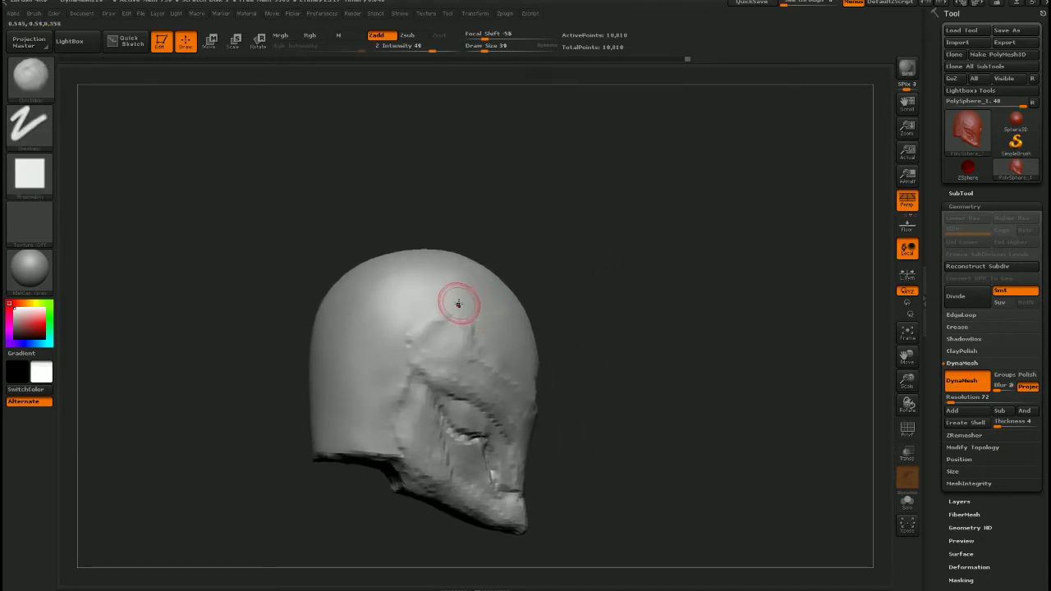
key("b")
key("m")
key("v")
key("s")
mouse_move(464, 316)
left_mouse_down()
mouse_move(476, 317)
mouse_move(436, 376)
left_mouse_up()
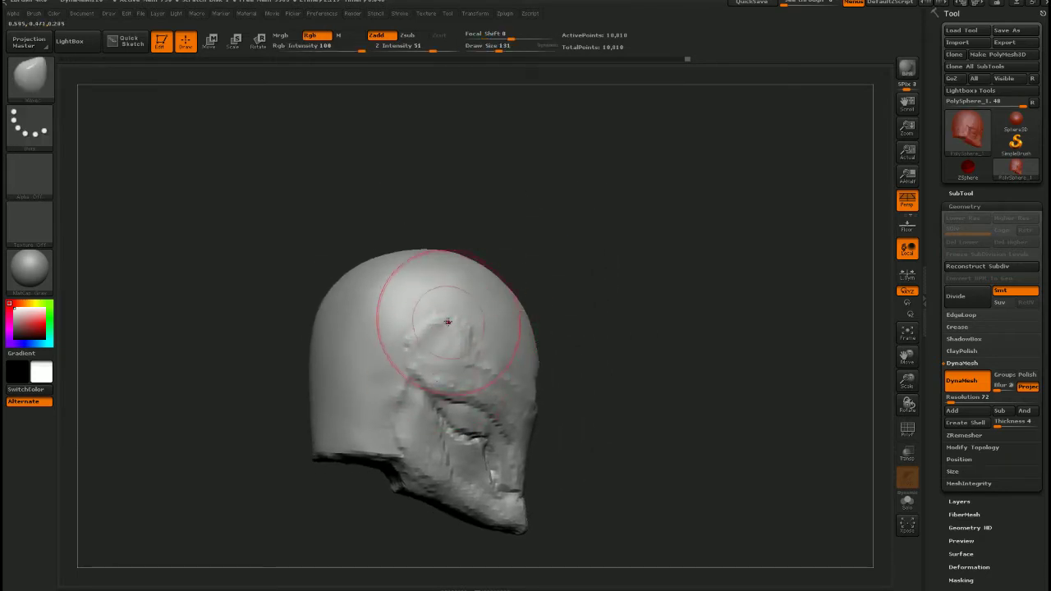
left_click_drag(453, 324, 443, 317)
right_click_drag(515, 332, 471, 338)
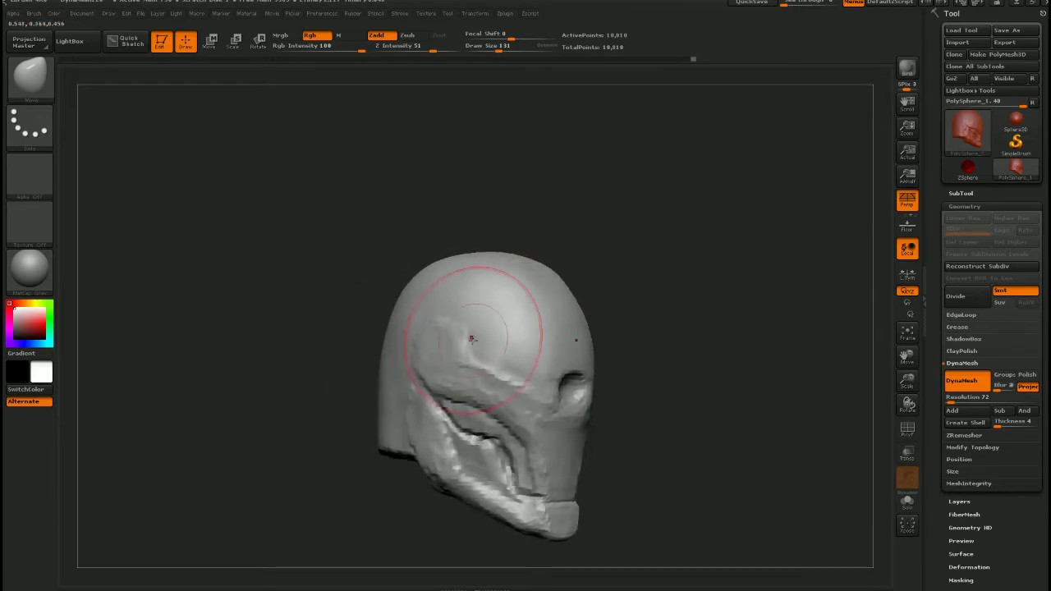
Reduce the Move brush's draw size to 89 and adjust the temple contour, checking it against the references and the front view
key("s")
mouse_move(498, 363)
left_mouse_down()
mouse_move(487, 362)
mouse_move(504, 361)
mouse_move(493, 411)
left_mouse_up()
key("s")
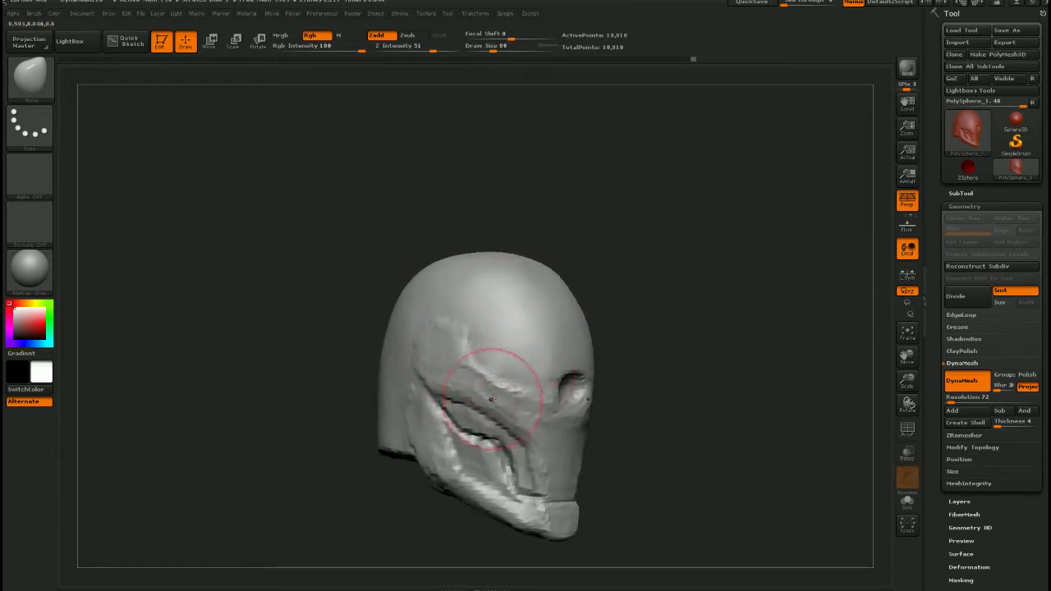
right_click_drag(491, 398, 442, 404)
right_click_drag(574, 374, 540, 298, "alt")
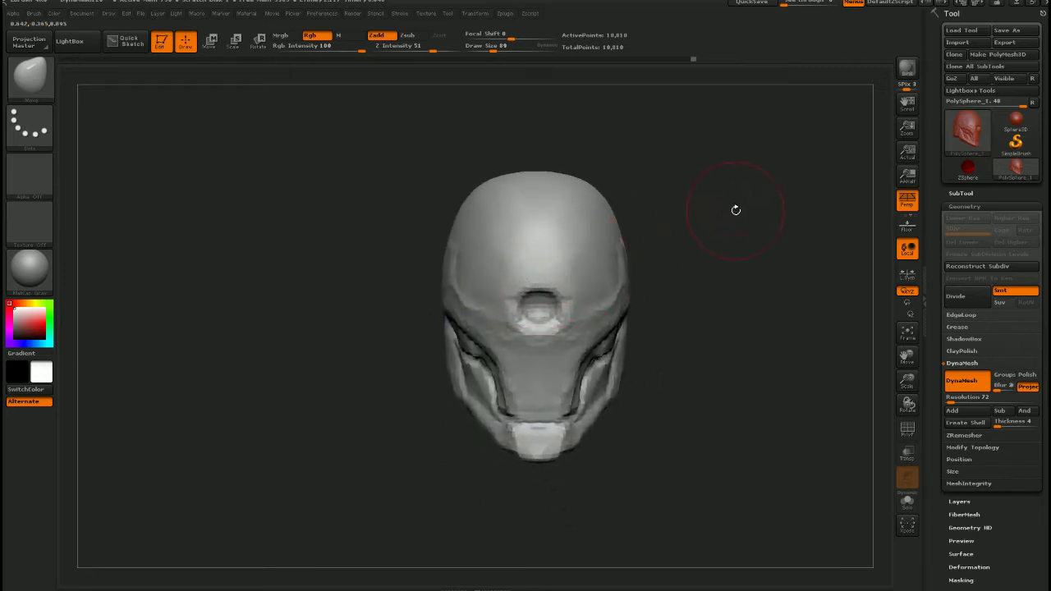
key("shift+z")
key("shift+z")
key("ctrl+shift")
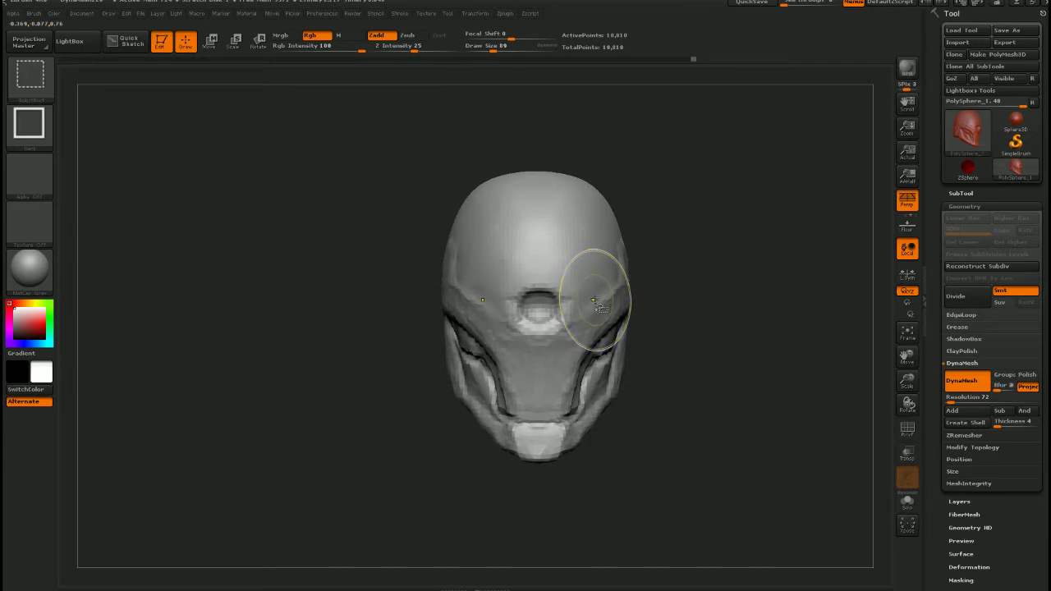
mouse_move(510, 319)
right_mouse_down()
mouse_move(584, 336)
mouse_move(563, 335)
right_mouse_up()
mouse_move(485, 309)
left_mouse_down()
mouse_move(464, 293)
mouse_move(498, 368)
mouse_move(422, 235)
left_mouse_up()
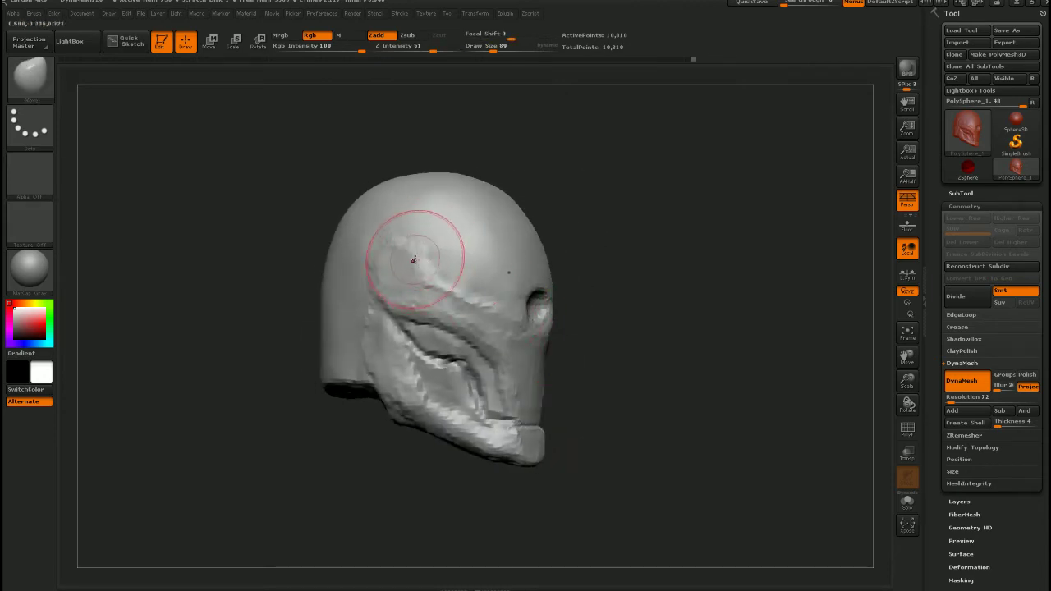
right_click_drag(415, 259, 408, 237)
left_click_drag(389, 248, 348, 291)
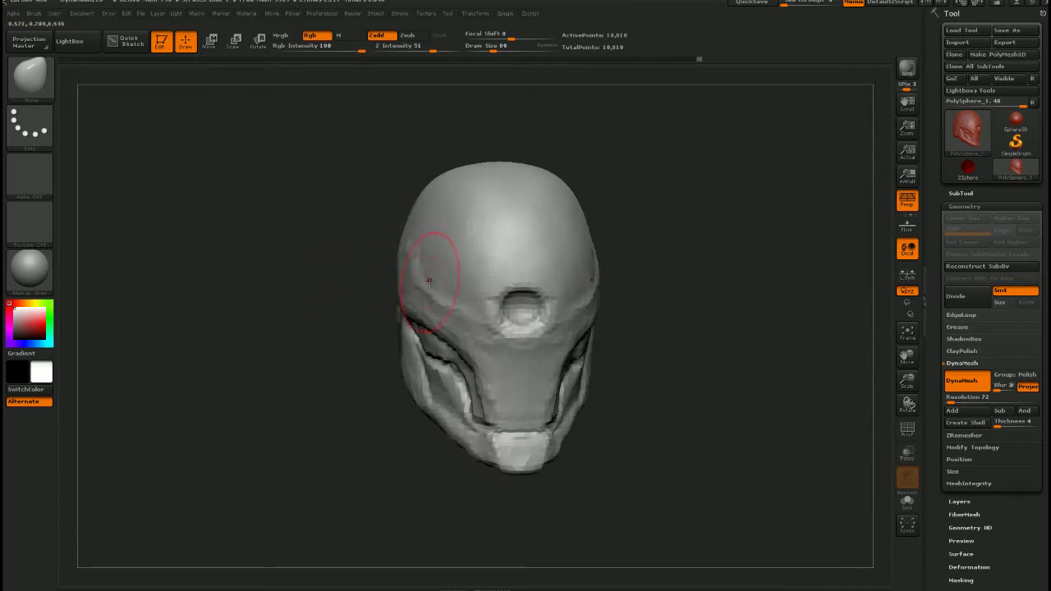
right_click_drag(428, 240, 446, 260, "shift")
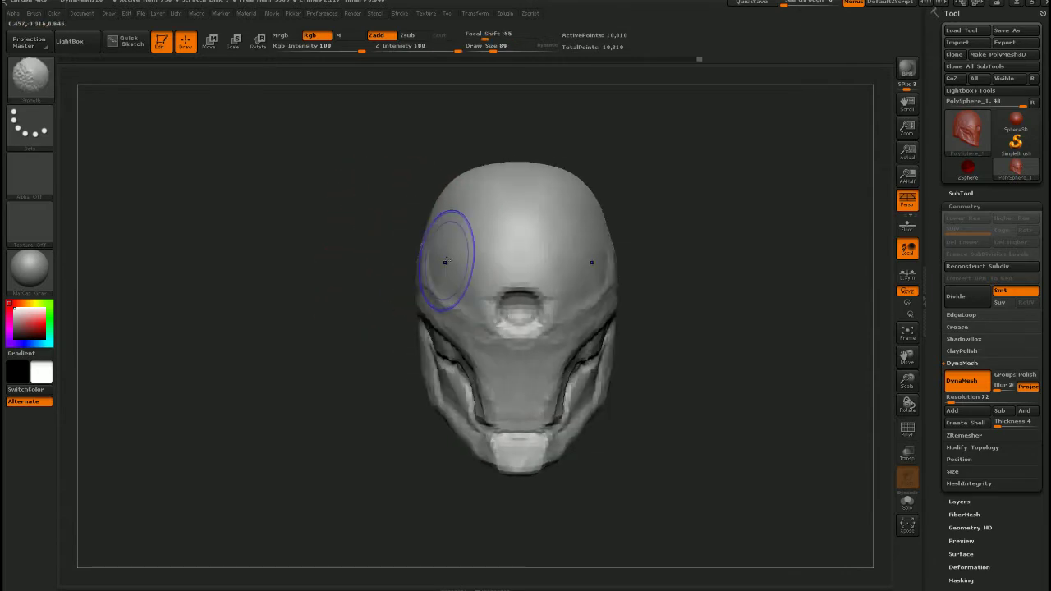
Compare the side of the helmet and its temple plate with the reference images
key("shift+z")
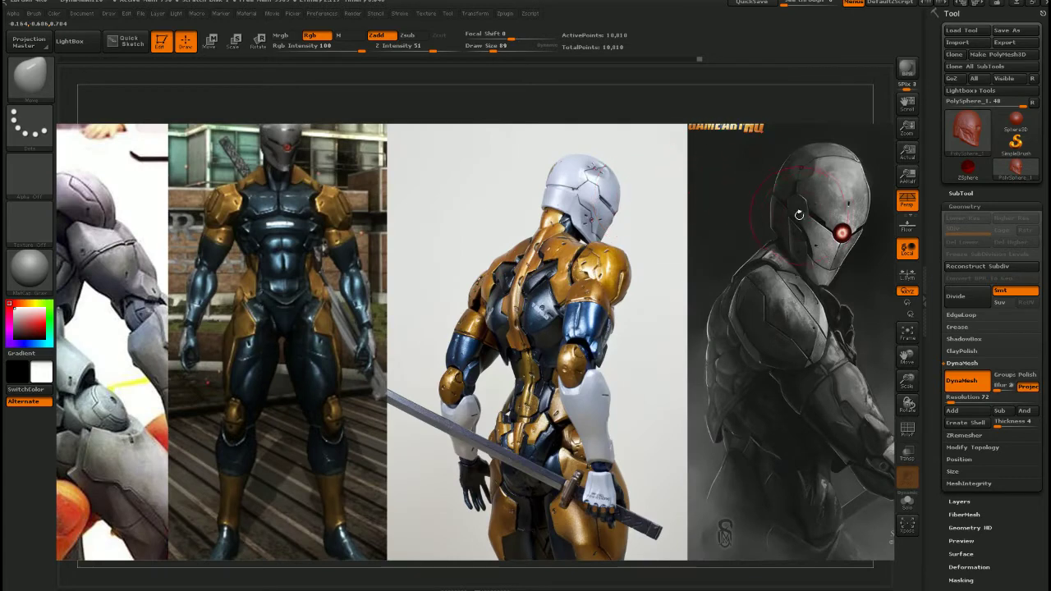
key("shift+z")
right_click_drag(386, 238, 454, 331)
right_click_drag(526, 304, 500, 315)
key("shift+z")
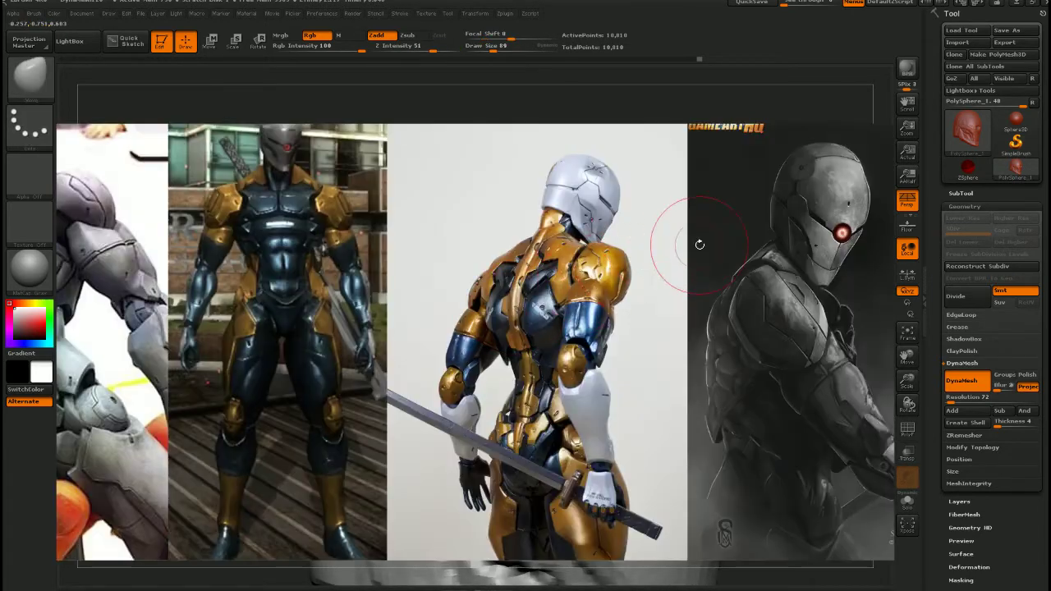
key("shift+z")
mouse_move(572, 303)
right_mouse_down()
mouse_move(574, 361)
mouse_move(538, 308)
right_mouse_up()
Set the Move brush's draw size to 214 and pull the temple and rear faceplate edge forward in side view
key("s")
left_click_drag(534, 318, 554, 318)
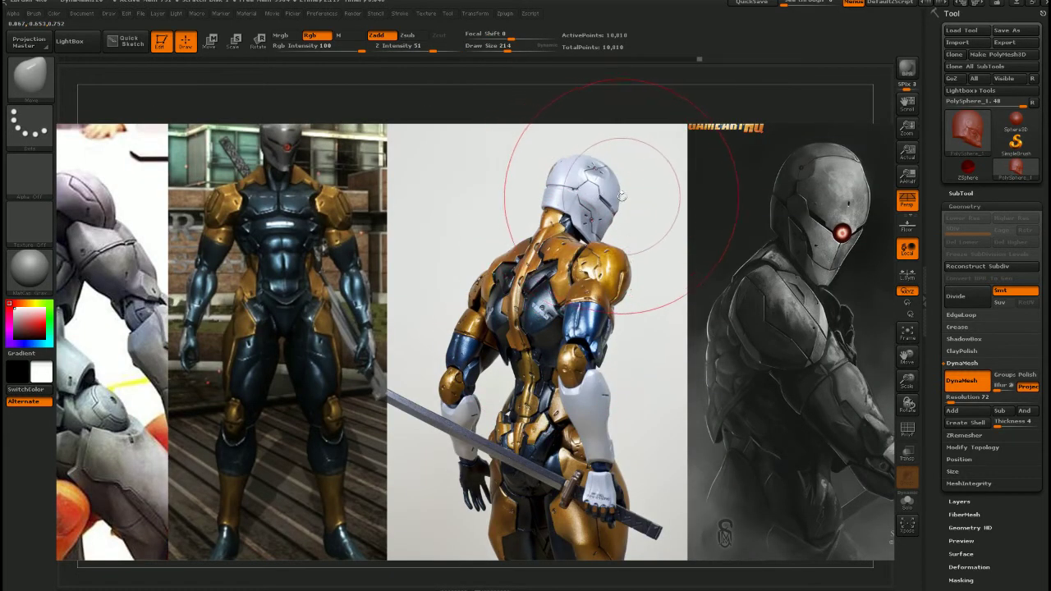
key("shift+z")
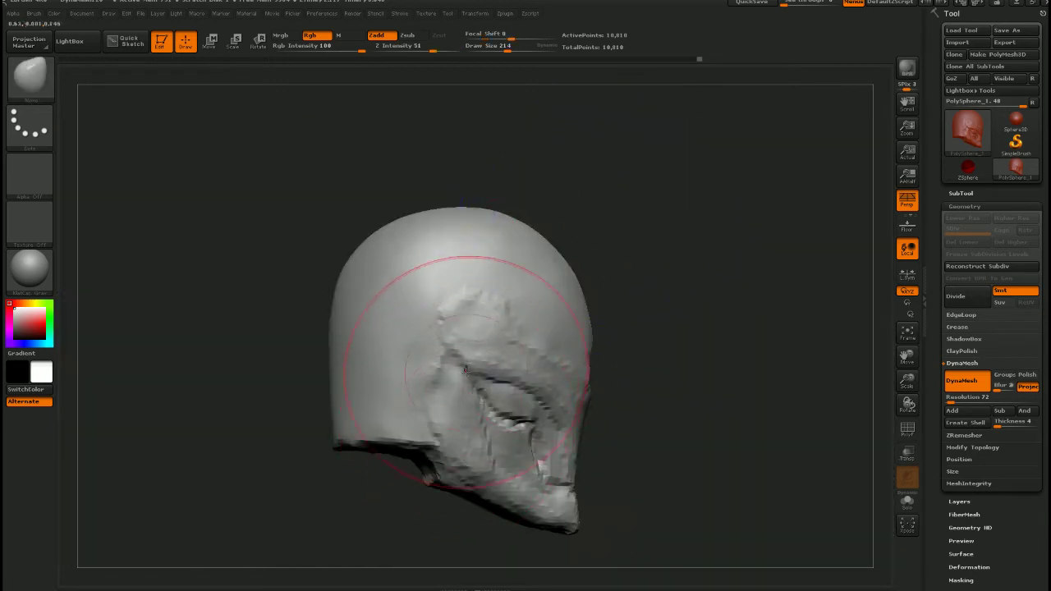
key("shift+z")
key("shift+z")
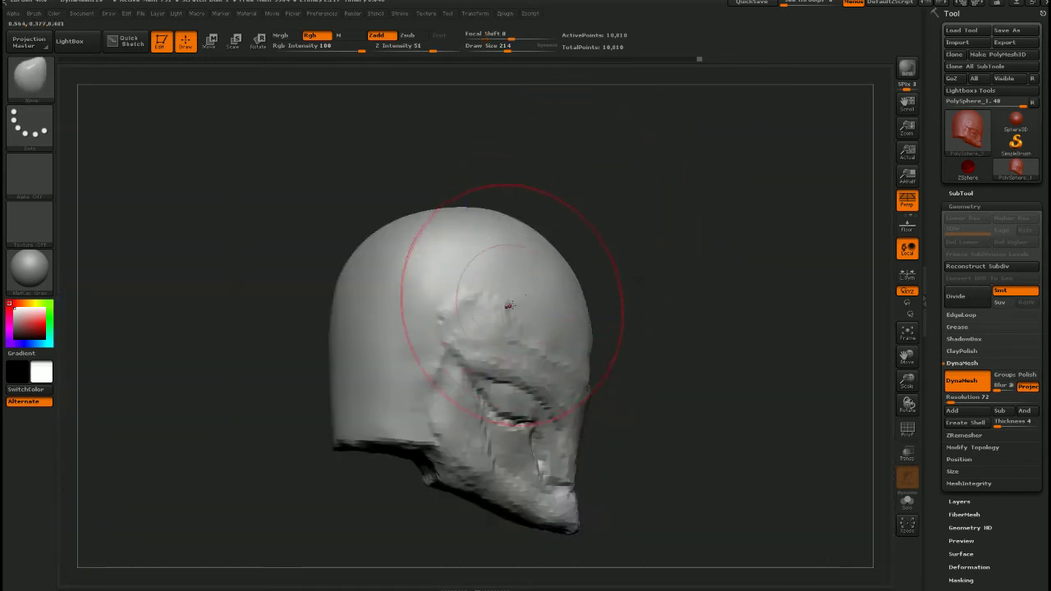
left_click_drag(458, 308, 483, 315)
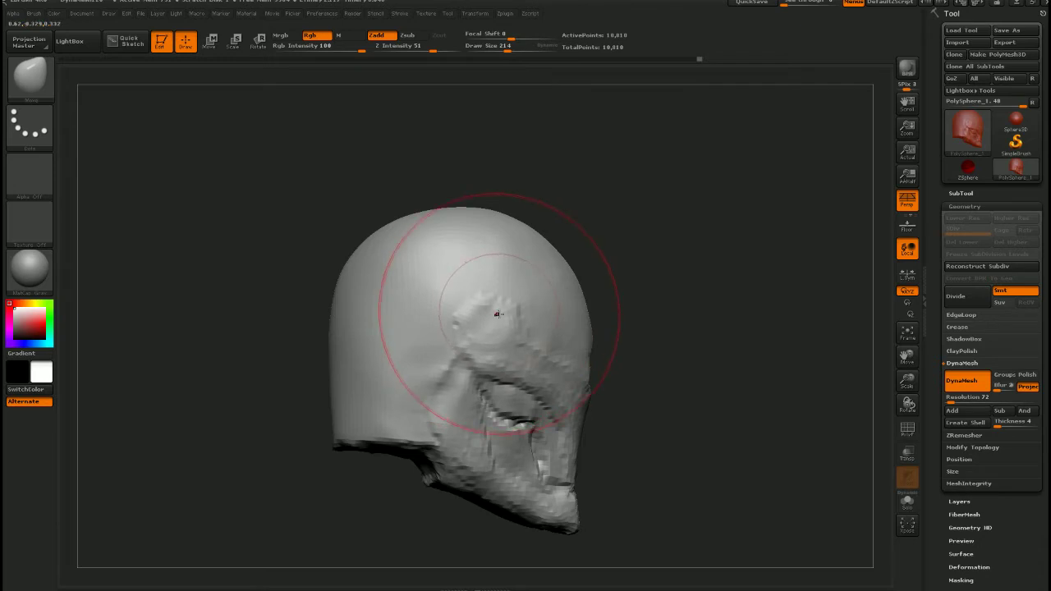
left_click_drag(645, 315, 510, 303)
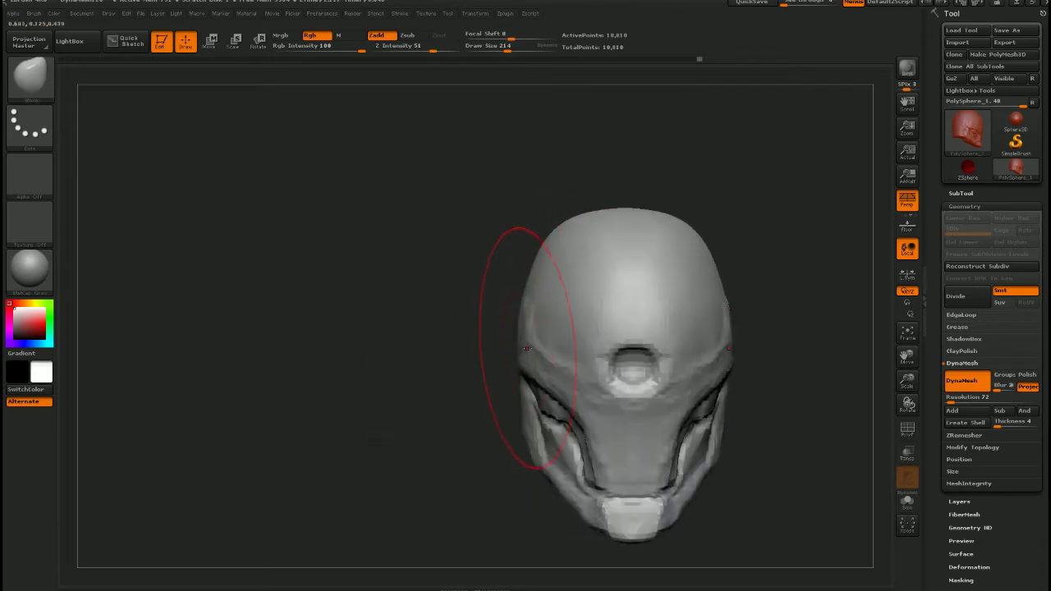
left_click_drag(519, 362, 521, 361)
right_click_drag(533, 355, 561, 153)
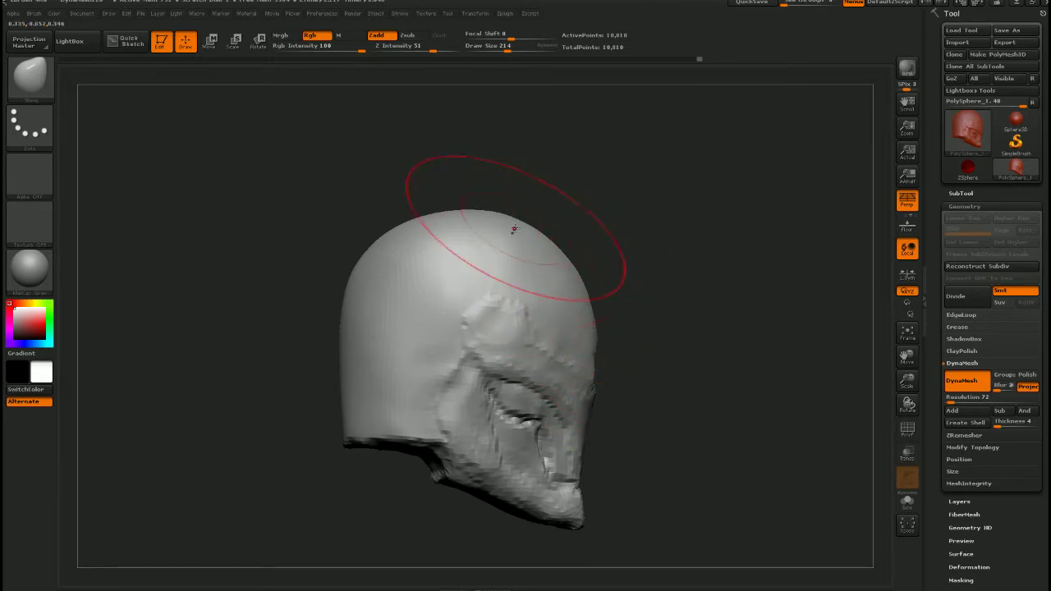
Switch to the Standard brush at a draw size of 42 and carve a panel seam from the temple up across the skull dome
key("b")
key("s")
key("t")
left_click_drag(499, 309, 486, 325)
key("s")
mouse_move(514, 305)
right_mouse_down()
mouse_move(471, 312)
mouse_move(499, 301)
right_mouse_up()
mouse_move(499, 300)
right_mouse_down("ctrl")
mouse_move(496, 322)
mouse_move(478, 274)
right_mouse_up("ctrl")
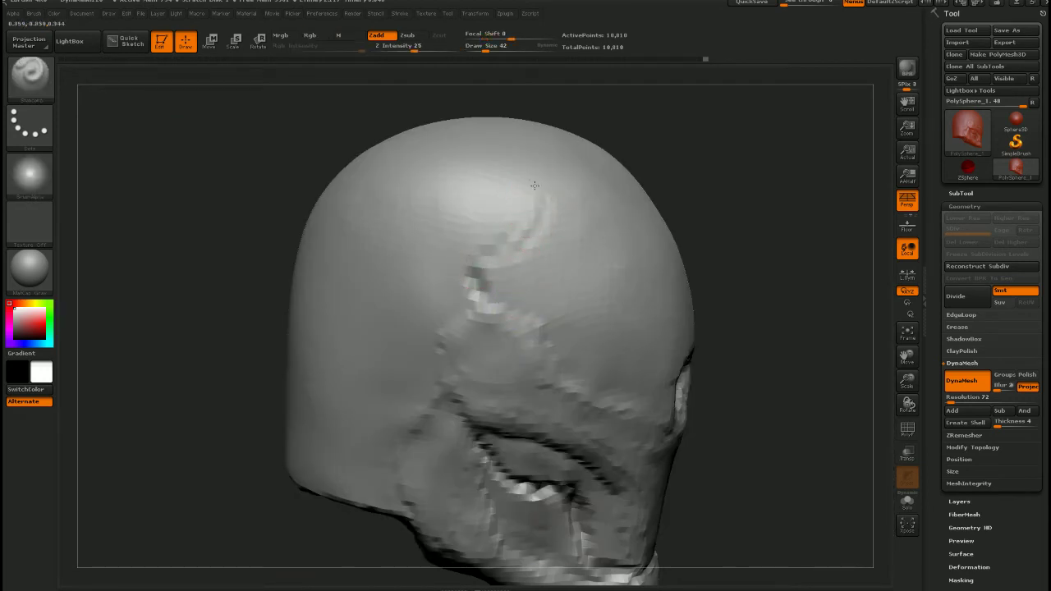
mouse_move(544, 169)
right_mouse_down()
mouse_move(575, 222)
mouse_move(578, 281)
right_mouse_up()
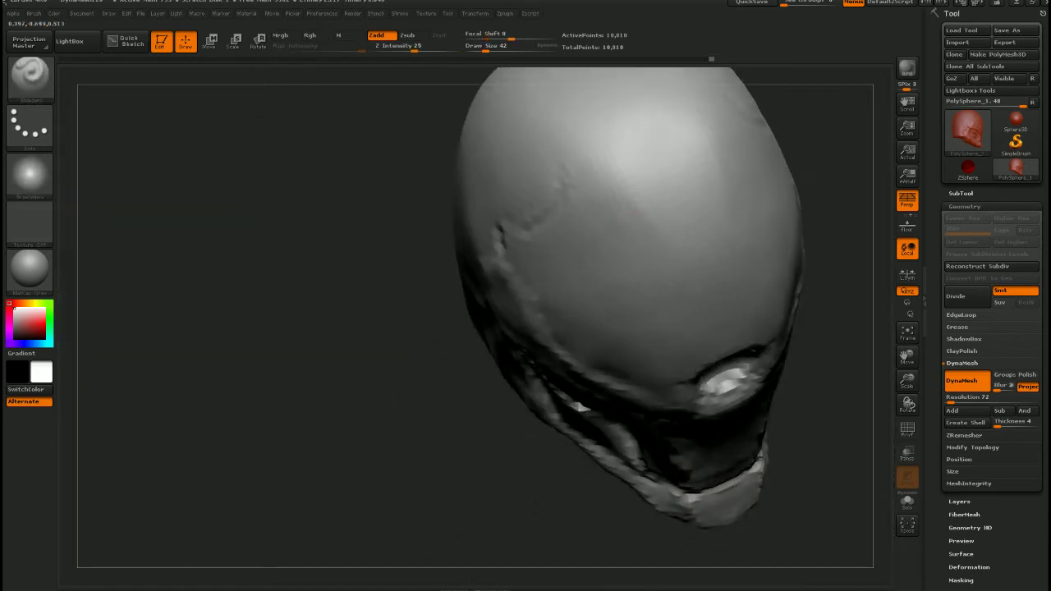
right_click_drag(636, 169, 533, 240, "alt")
mouse_move(511, 234)
left_mouse_down()
mouse_move(621, 185)
mouse_move(511, 227)
mouse_move(507, 241)
left_mouse_up()
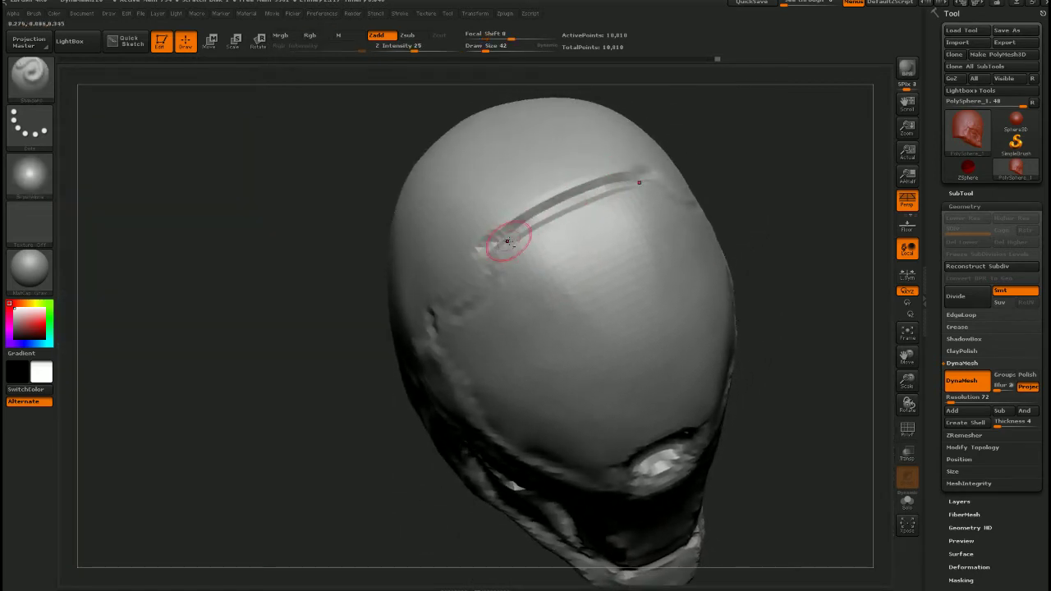
right_click_drag(481, 257, 511, 254)
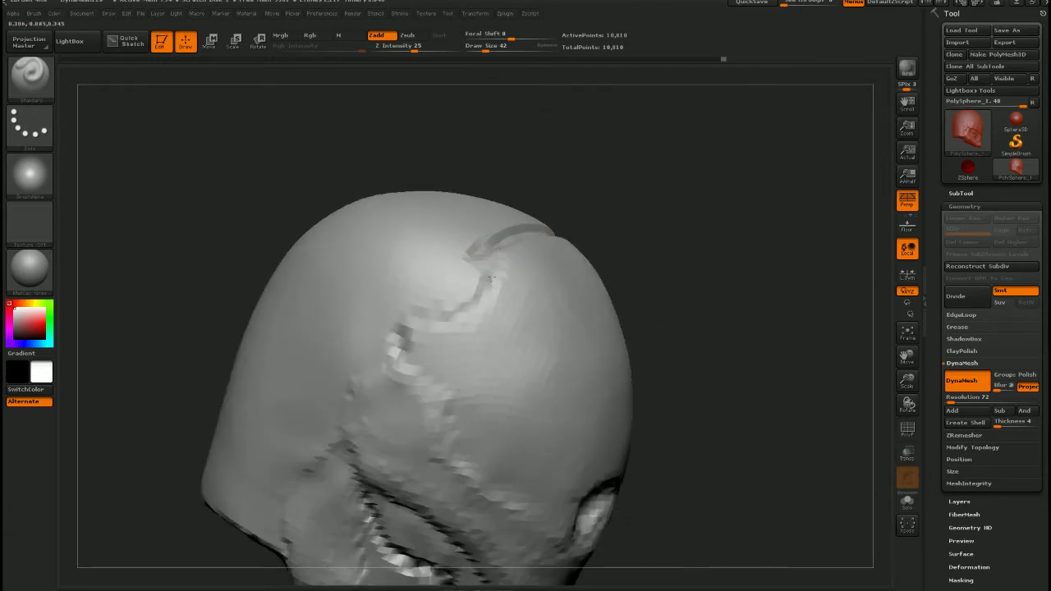
Carve a round recess into the side of the skull dome beside the seam with ClayTubes at a draw size of 42
left_click_drag(461, 239, 373, 285)
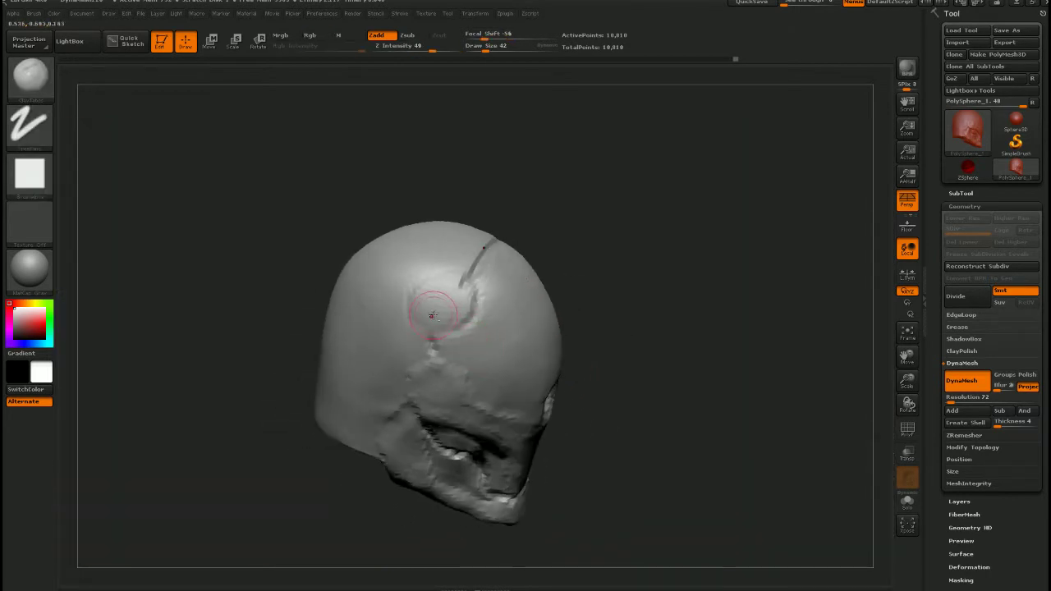
mouse_move(434, 295)
left_mouse_down()
mouse_move(444, 299)
mouse_move(443, 289)
mouse_move(440, 298)
left_mouse_up()
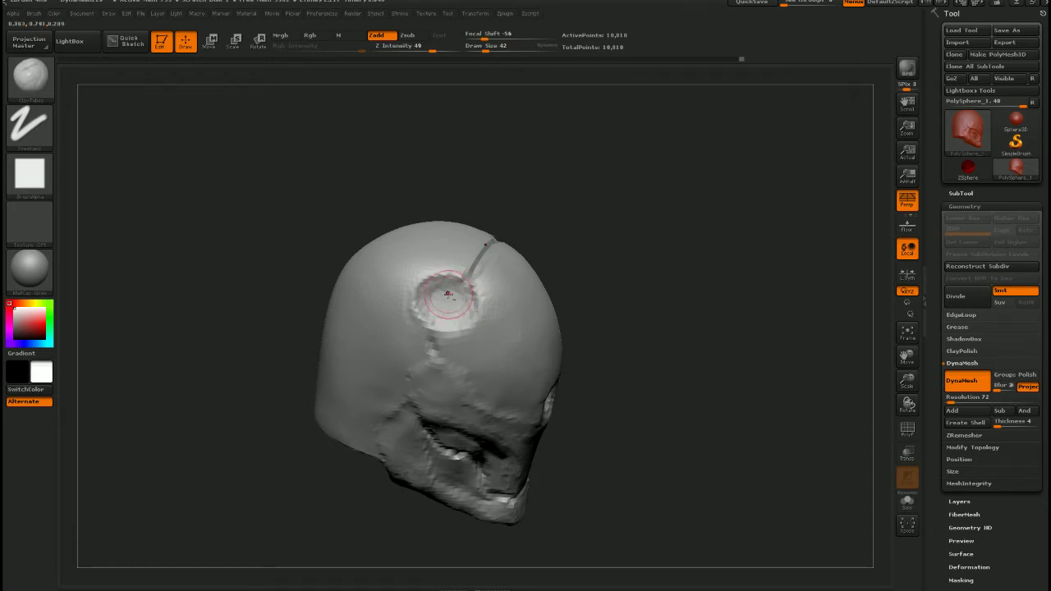
mouse_move(447, 295)
right_mouse_down()
mouse_move(528, 313)
mouse_move(573, 347)
right_mouse_up()
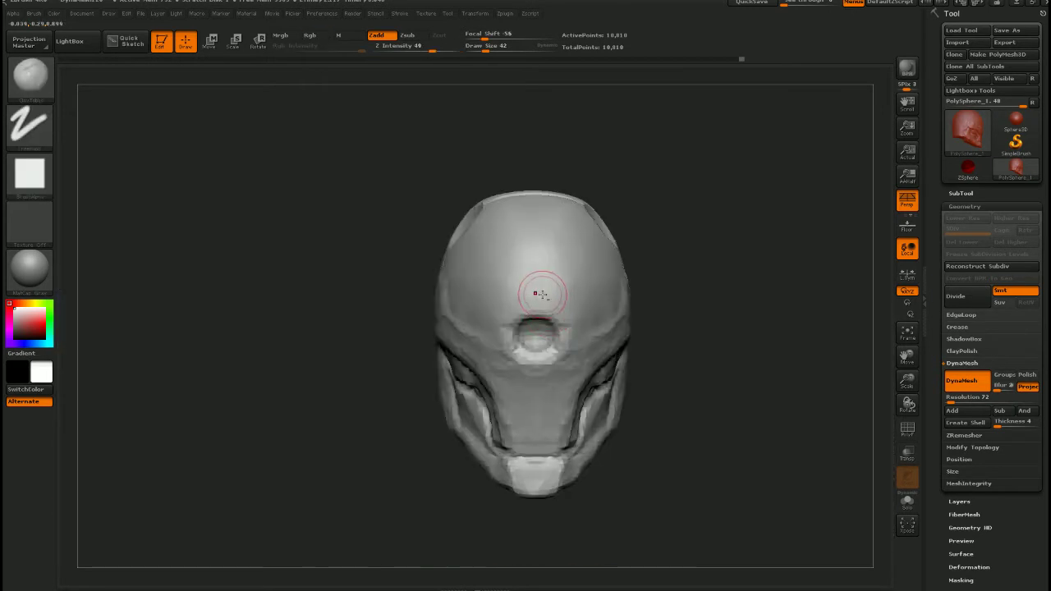
Set the draw size to 28 and carve a small vertical notch in the forehead above the eye socket with ClayTubes
key("s")
left_click_drag(538, 288, 534, 293)
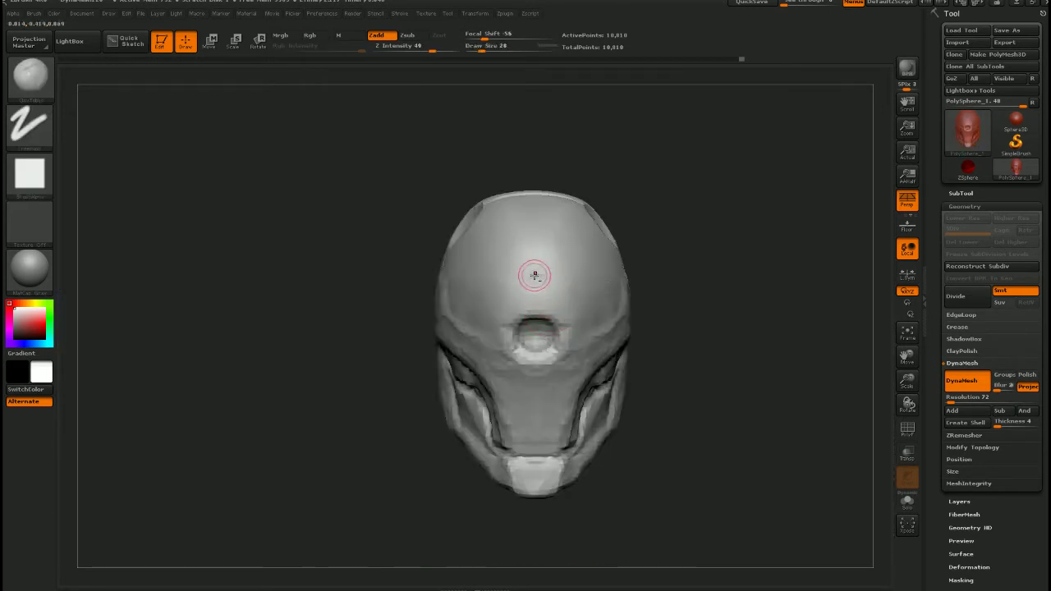
right_click_drag(562, 296, 559, 367, "ctrl")
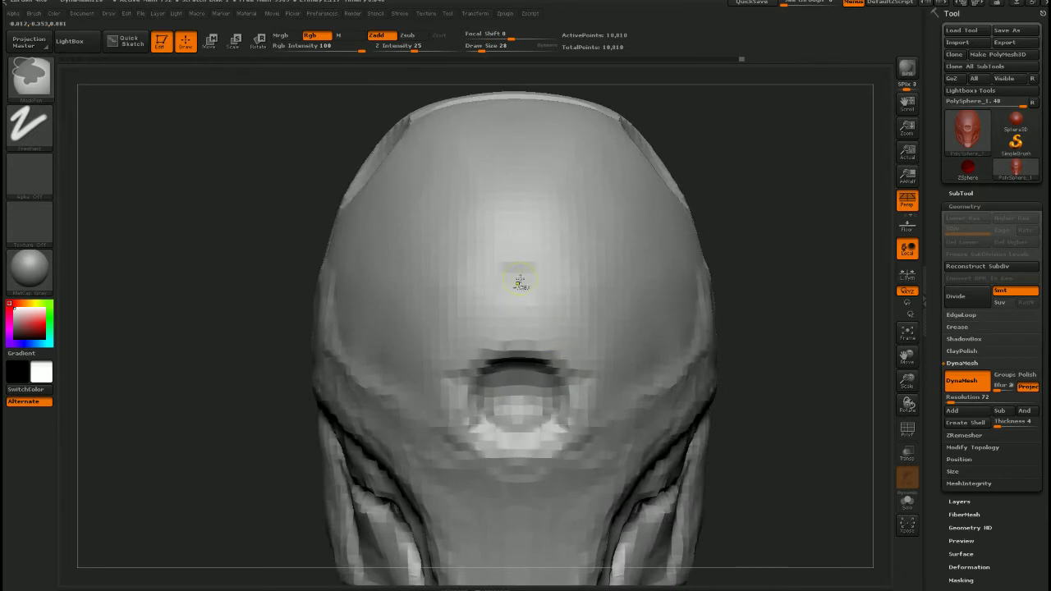
key("b")
key("c")
key("t")
mouse_move(513, 278)
left_mouse_down()
mouse_move(514, 259)
mouse_move(513, 270)
left_mouse_up()
Compare the forehead notch, faceplate and chin with the reference images in front view
key("minus")
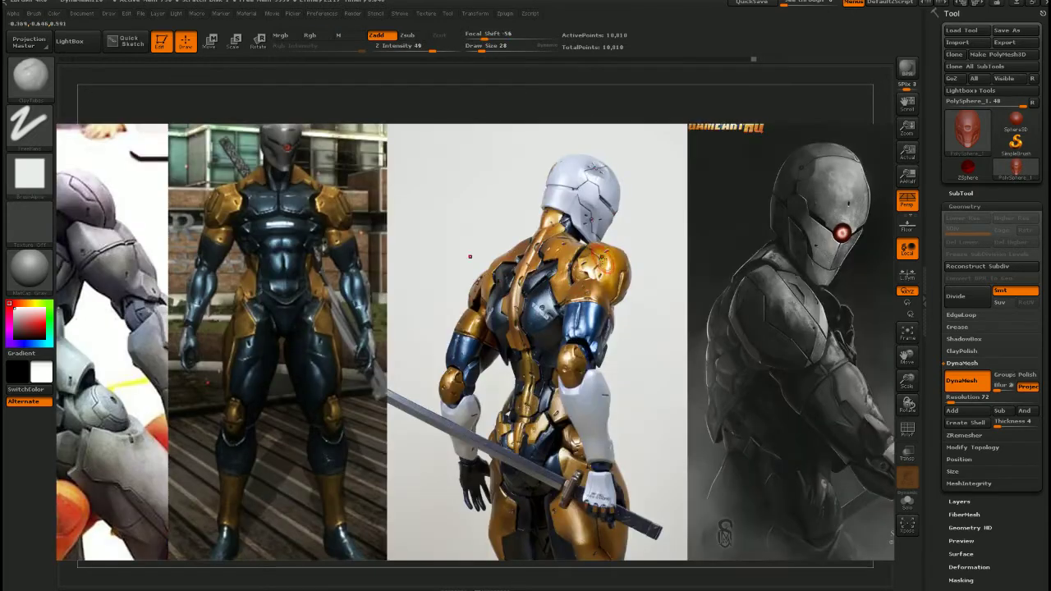
key("shift+z")
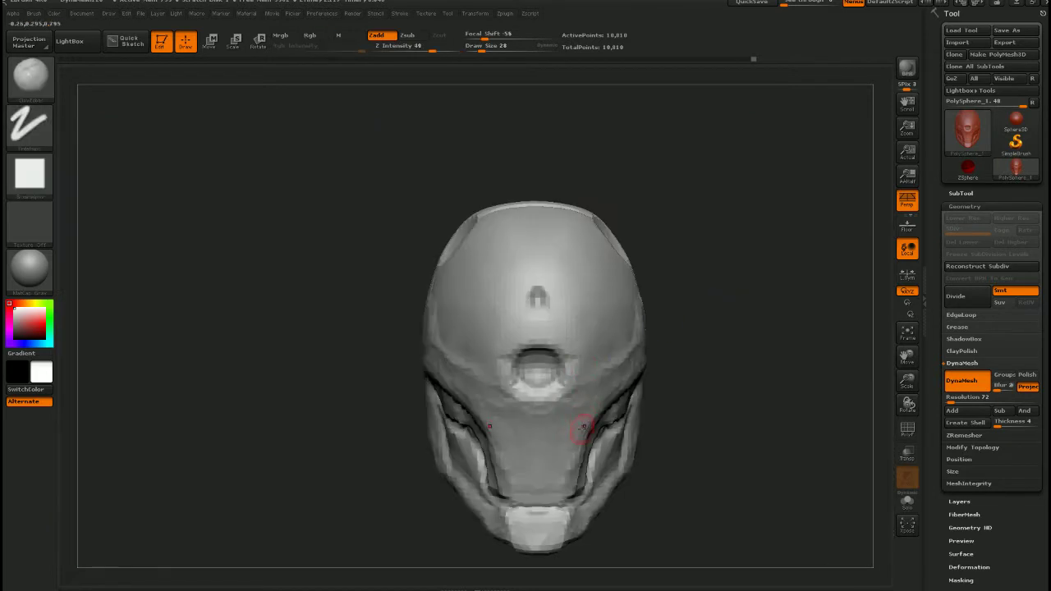
right_click_drag(552, 420, 521, 298, "alt")
key("shift+z")
key("shift+z")
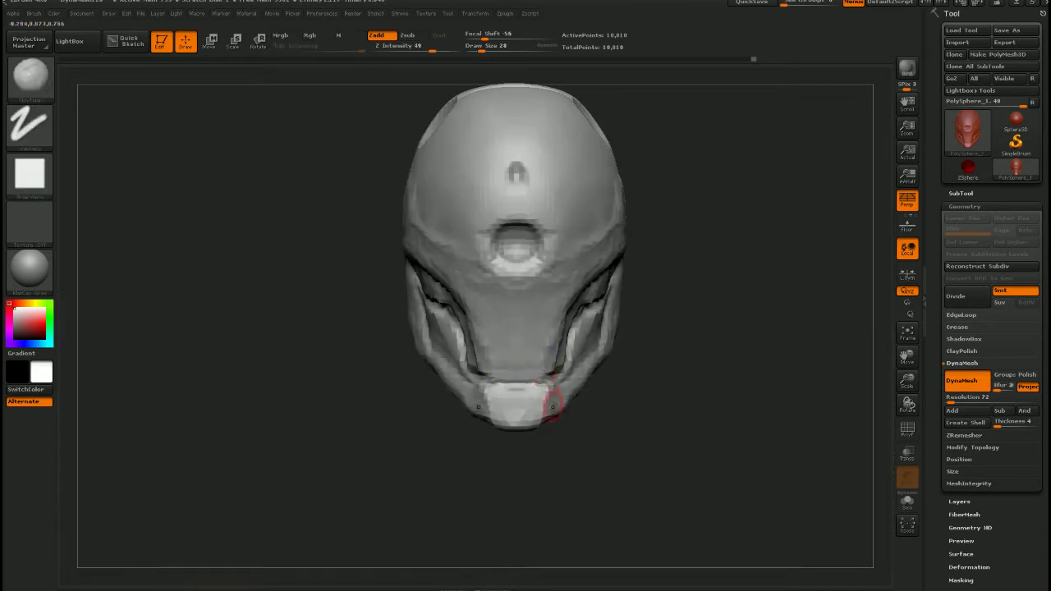
Reshape the lower edge of the faceplate above the chin with the Move brush at a draw size of 78
right_click_drag(554, 402, 532, 413, "ctrl")
key("b")
key("m")
key("v")
key("s")
mouse_move(494, 387)
left_mouse_down()
mouse_move(508, 383)
mouse_move(505, 405)
left_mouse_up()
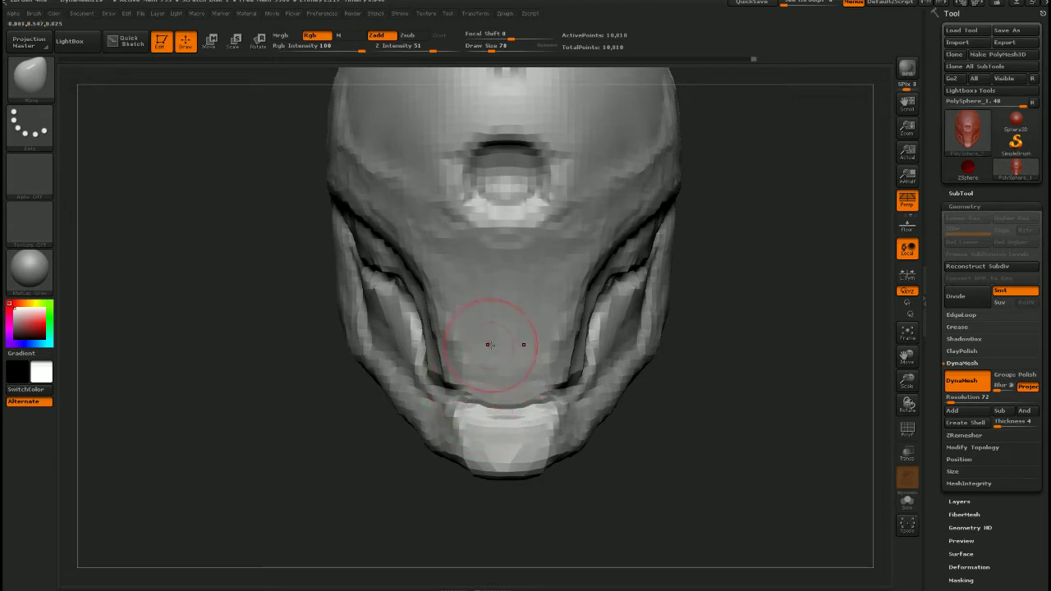
Carve a vertical groove down the centre of the faceplate below the eye socket with the Standard brush at a draw size of 14
key("b")
key("s")
key("t")
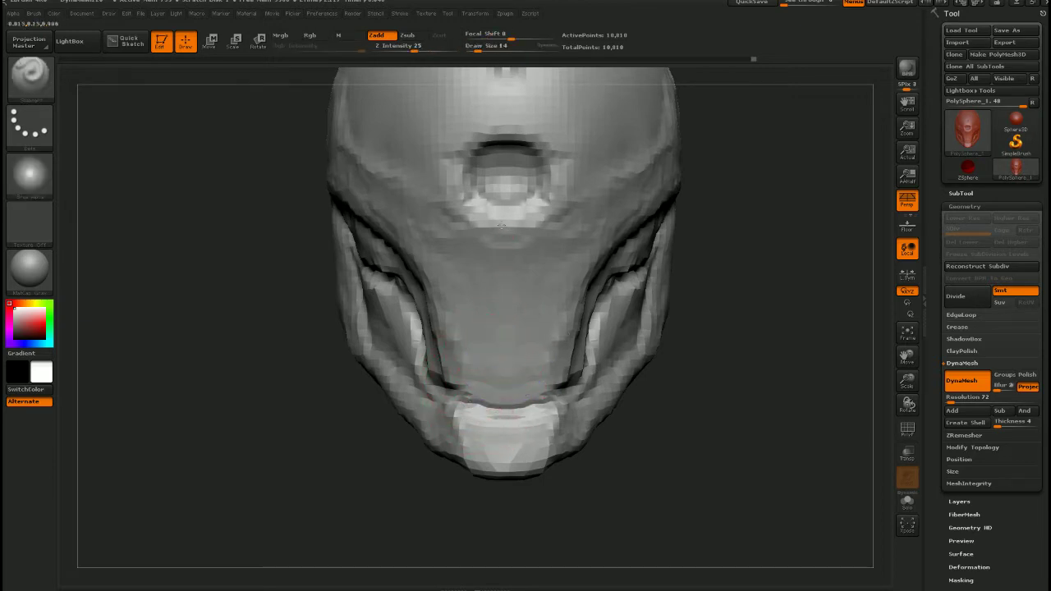
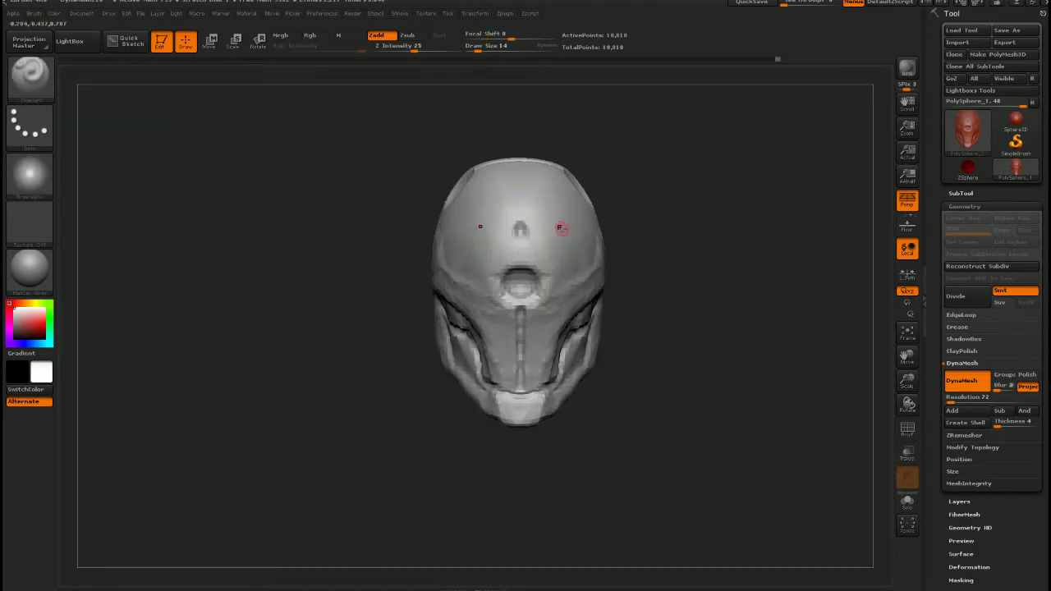
Adjust the faceplate's front profile in side view with the Move brush at a draw size of 113
left_click_drag(739, 329, 510, 277)
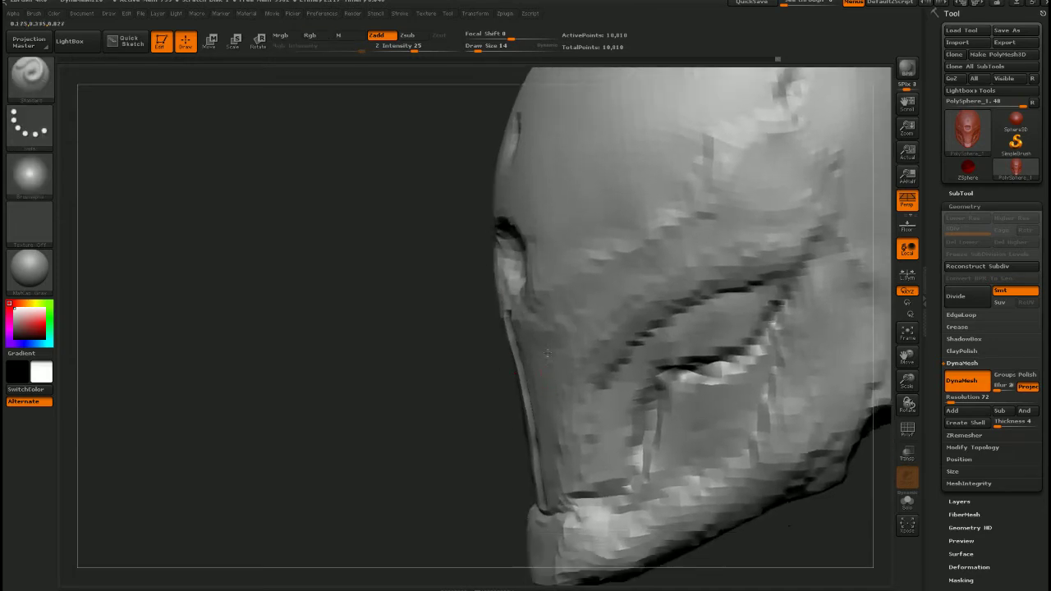
mouse_move(548, 353)
left_mouse_down("alt")
mouse_move(545, 307)
mouse_move(545, 323)
left_mouse_up("alt")
key("b")
key("m")
key("v")
key("s")
left_click_drag(553, 358, 551, 367)
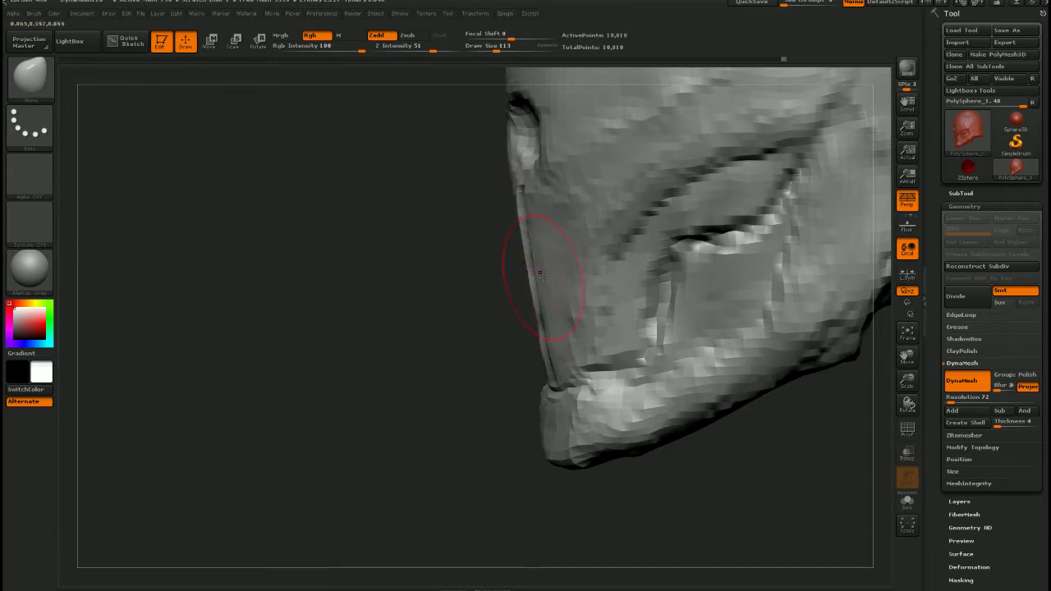
left_click_drag(496, 280, 552, 321)
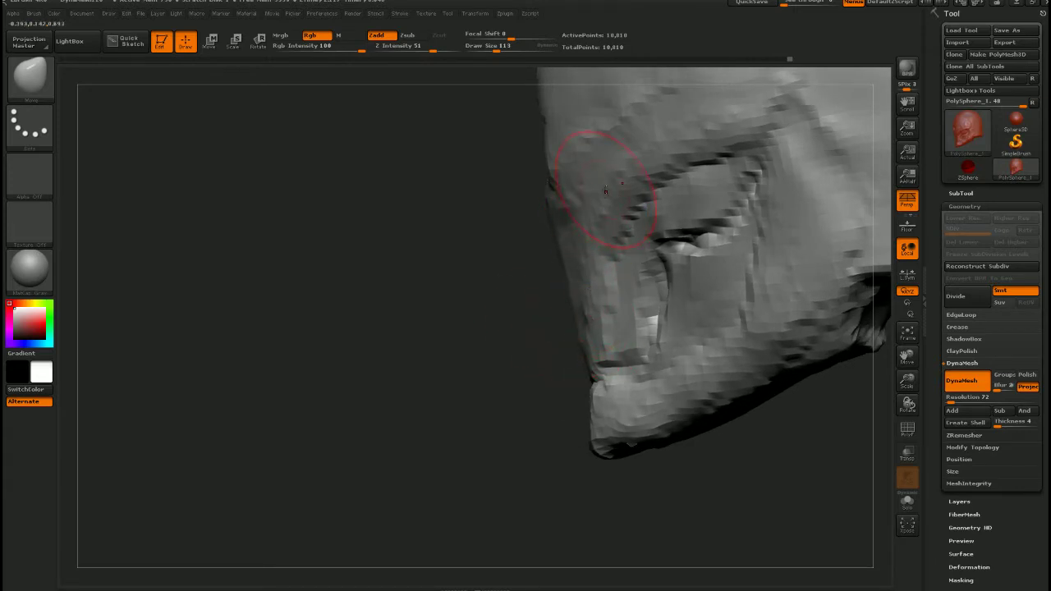
Adjust the faceplate's sides in front view, and reshape the upper edge of the dome with Move at a draw size of 214
mouse_move(525, 238)
right_mouse_down()
mouse_move(640, 287)
mouse_move(597, 311)
right_mouse_up()
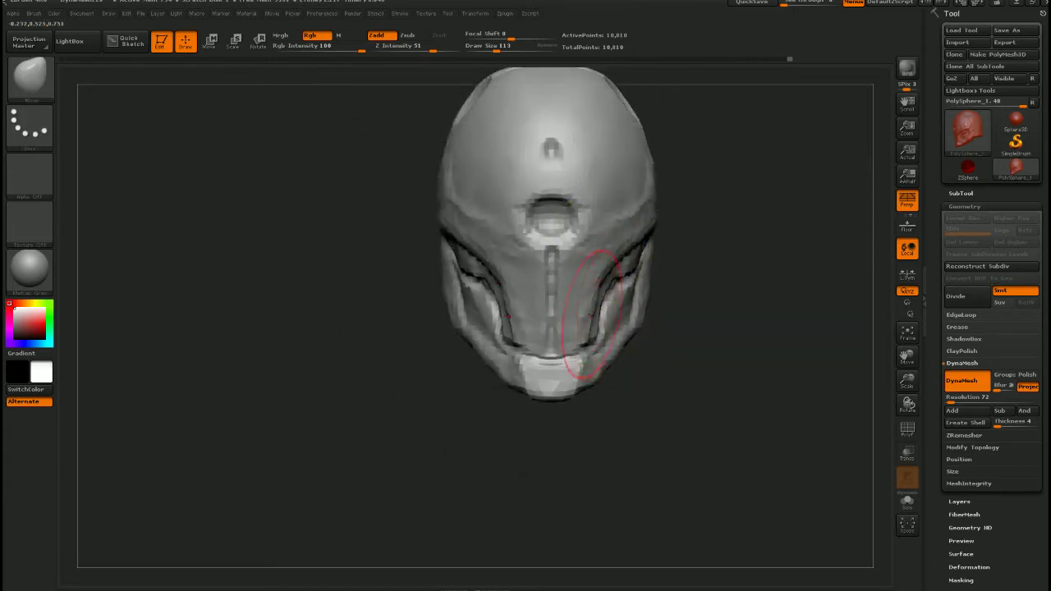
left_click_drag(589, 313, 597, 307)
mouse_move(597, 306)
right_mouse_down("shift")
mouse_move(617, 305)
mouse_move(589, 382)
mouse_move(601, 350)
mouse_move(572, 275)
right_mouse_up("shift")
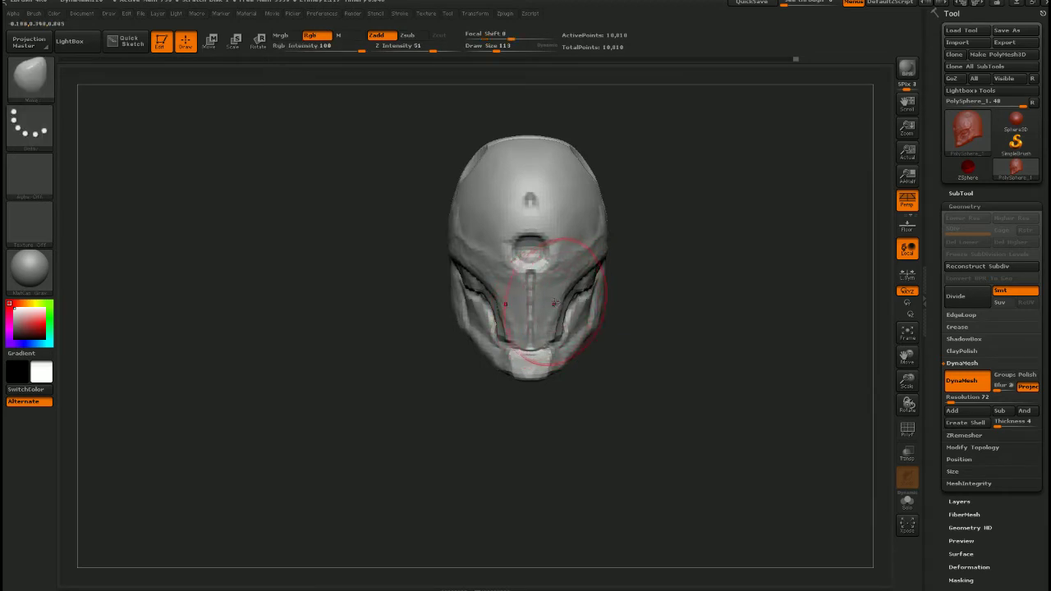
key("s")
left_click_drag(555, 299, 567, 295)
left_click_drag(560, 141, 559, 148)
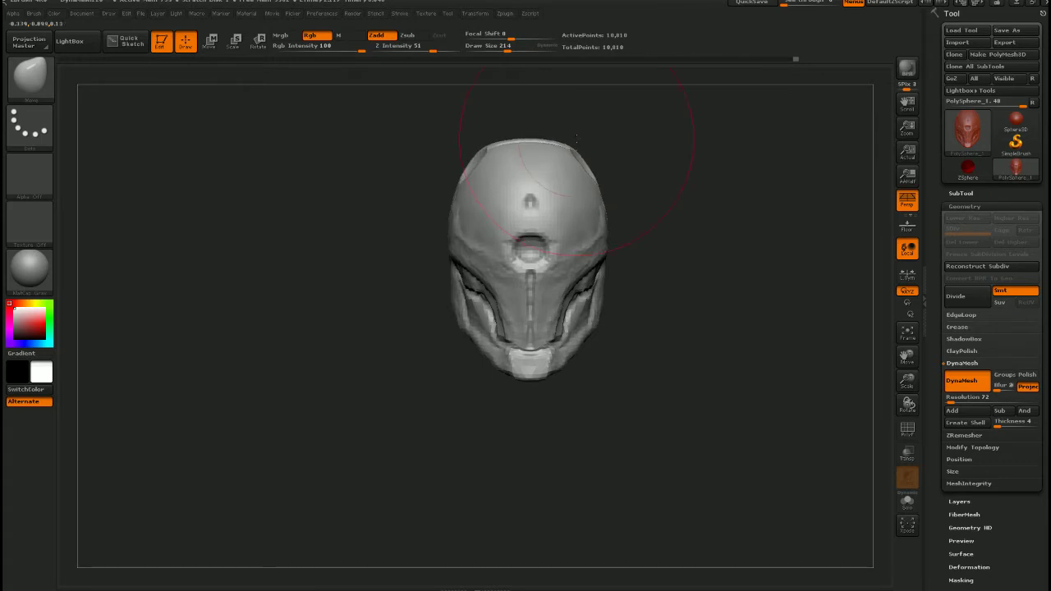
Reshape the rear lower corner of the jaw in side view with Move at a draw size of 214, using the reference images
right_click_drag(573, 280, 603, 359, "ctrl")
key("shift+z")
key("shift+z")
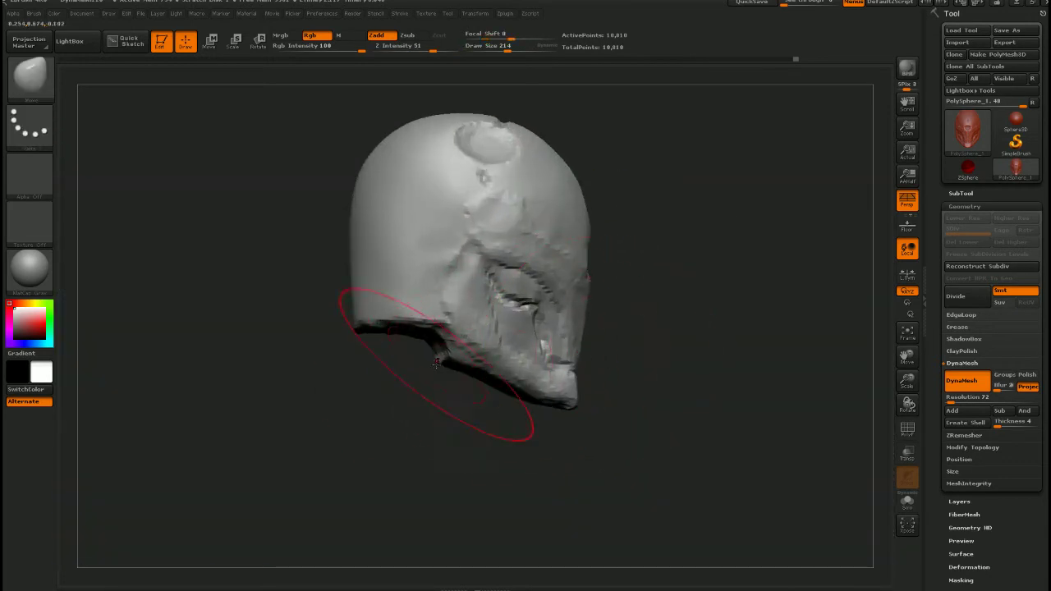
left_click_drag(436, 364, 465, 353)
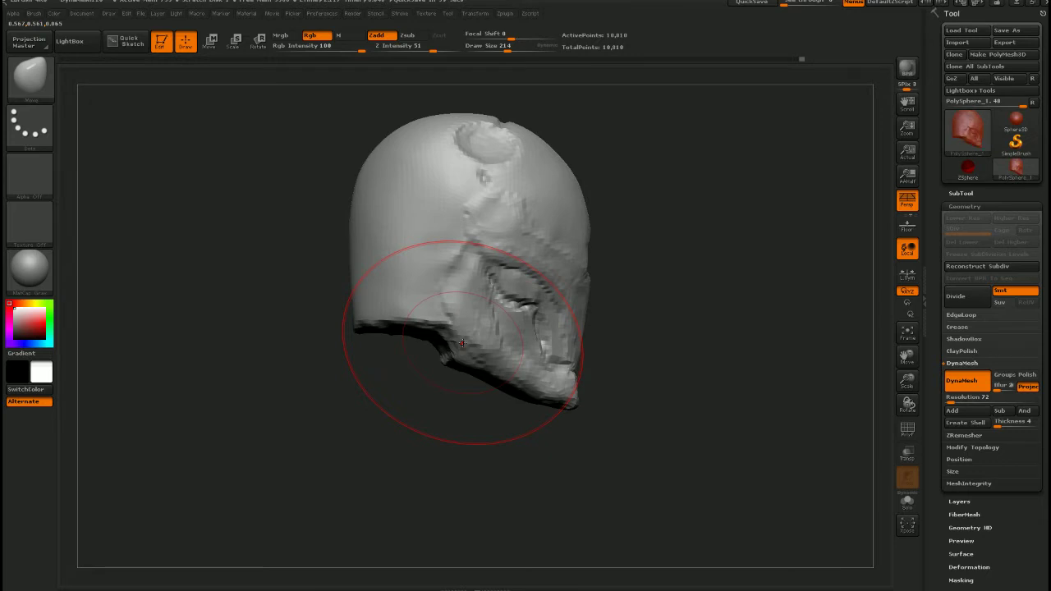
left_click_drag(659, 301, 513, 327)
Carve a zigzag seam below the round recess on the side of the skull with the Standard brush at a draw size of 13
key("shift+z")
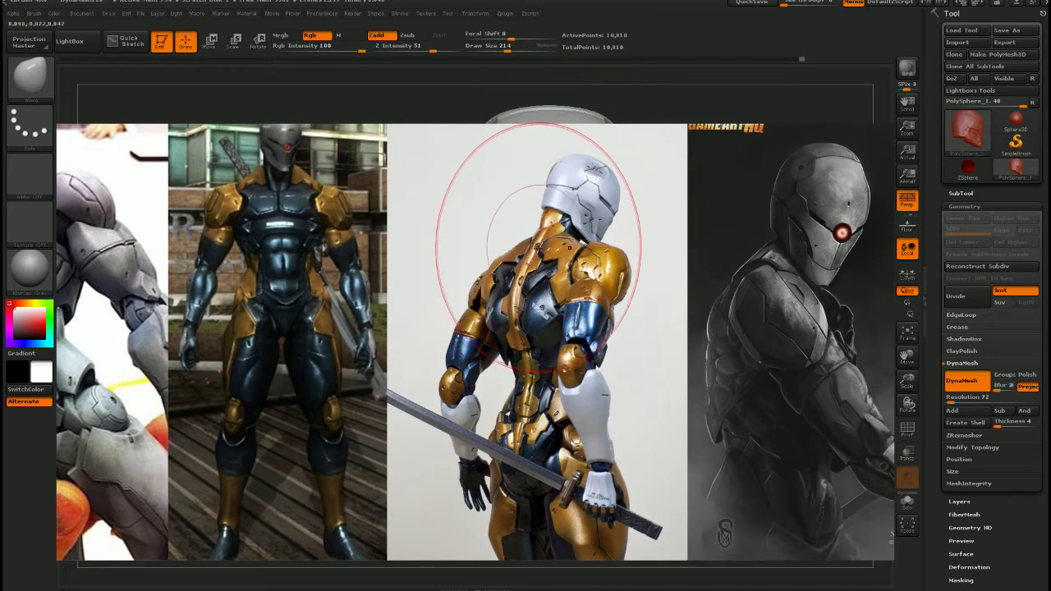
key("shift+z")
mouse_move(538, 248)
right_mouse_down()
mouse_move(669, 267)
mouse_move(529, 304)
mouse_move(522, 319)
right_mouse_up()
mouse_move(522, 320)
left_mouse_down("shift")
mouse_move(555, 338)
mouse_move(509, 327)
left_mouse_up("shift")
key("s")
right_click_drag(492, 343, 409, 267, "alt")
left_click_drag(403, 258, 430, 271)
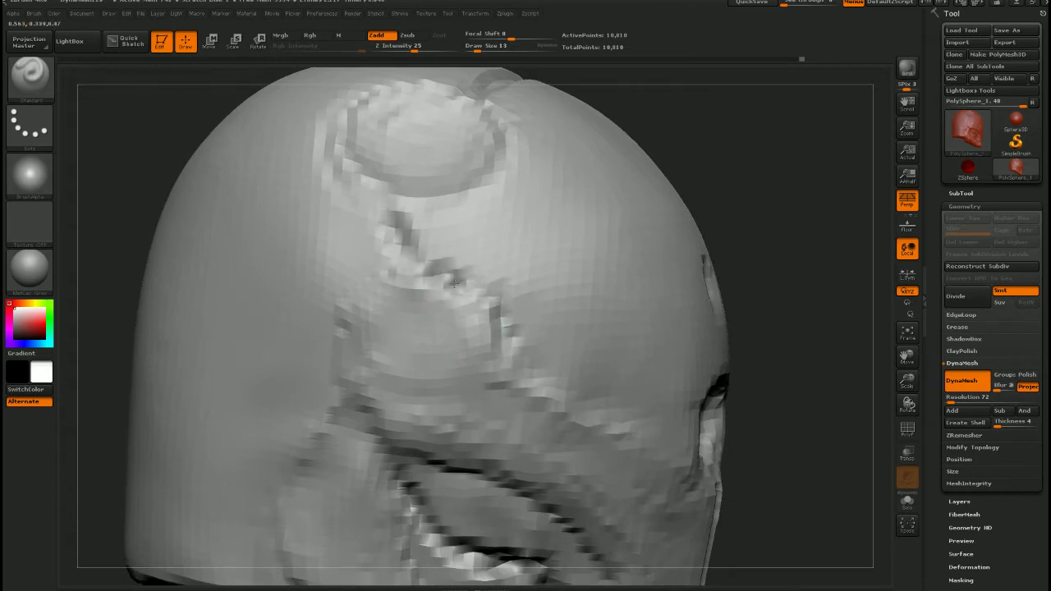
Extend the zigzag seam from the temple forward along the brow to the central eye socket
right_click_drag(565, 339, 533, 340)
right_click_drag(616, 439, 578, 369, "alt")
left_click_drag(592, 377, 574, 369, "shift")
right_click_drag(509, 353, 558, 353)
right_click_drag(546, 373, 530, 329, "ctrl")
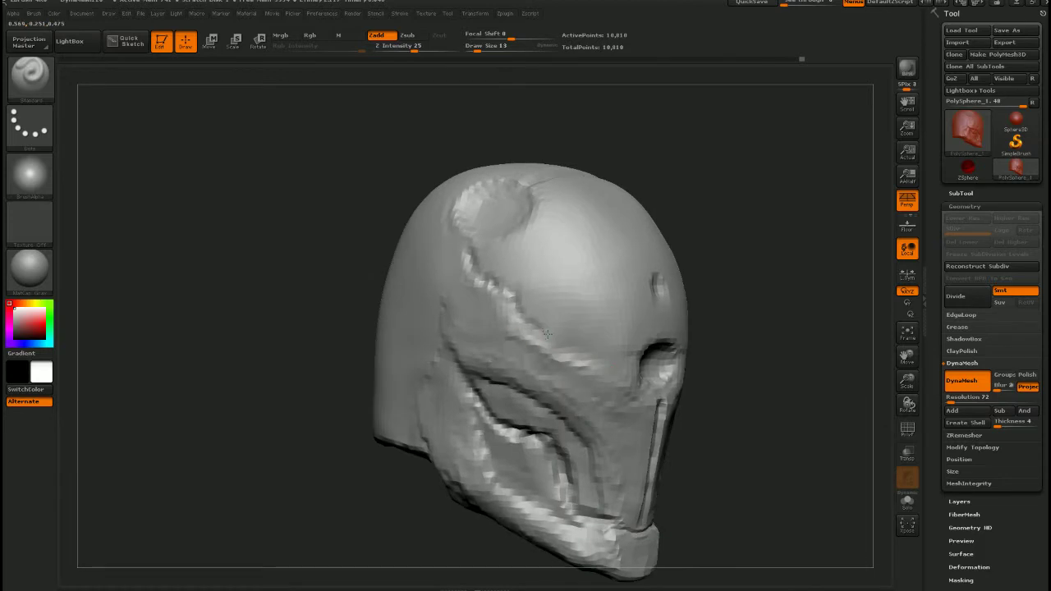
left_click_drag(593, 361, 597, 363)
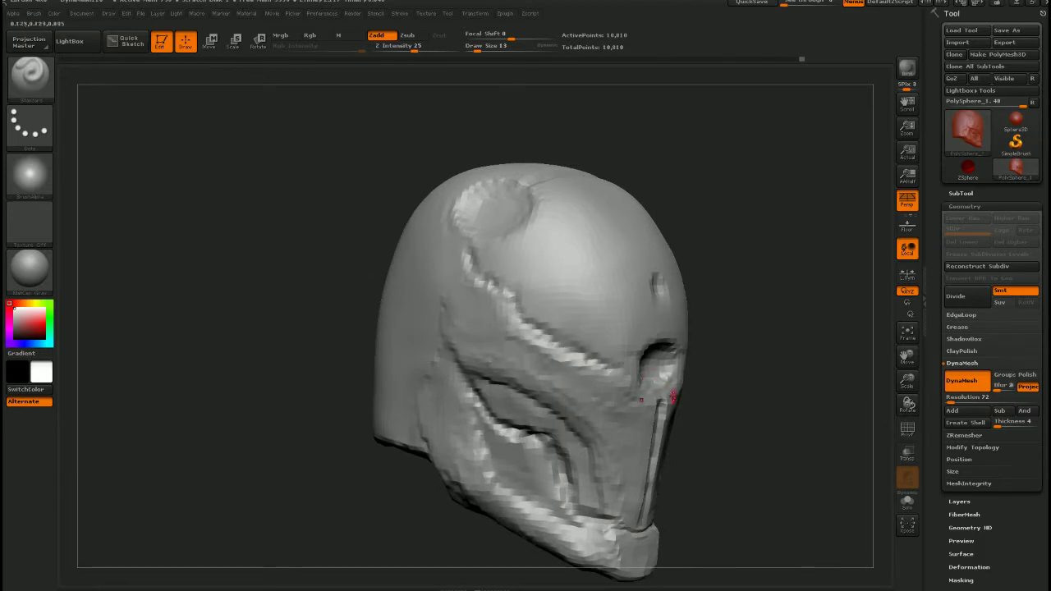
mouse_move(672, 396)
right_mouse_down()
mouse_move(567, 295)
mouse_move(467, 246)
right_mouse_up()
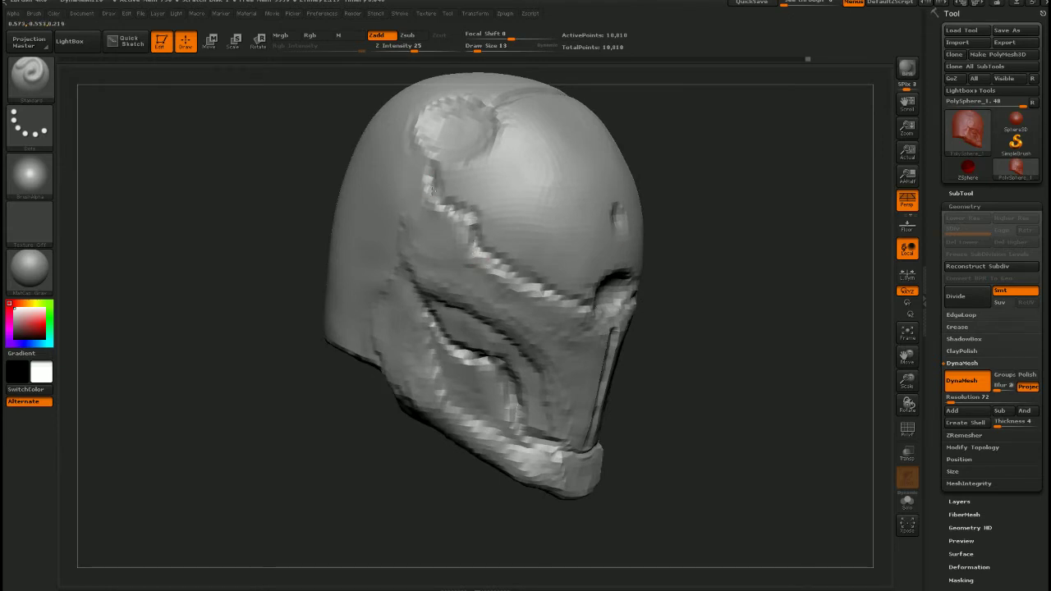
Carve a seam branch around the back of the temple and down behind the cheek opening, following the reference images
mouse_move(433, 190)
right_mouse_down()
mouse_move(635, 269)
mouse_move(641, 304)
mouse_move(696, 332)
mouse_move(675, 310)
right_mouse_up()
key("shift+z")
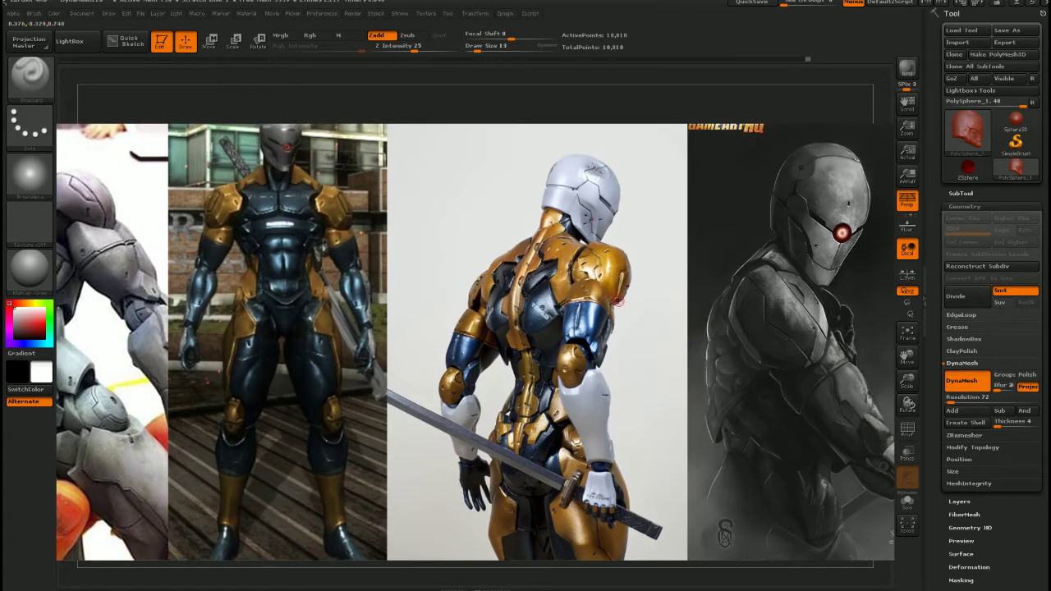
key("shift+z")
right_click_drag(593, 303, 579, 304)
key("shift+z")
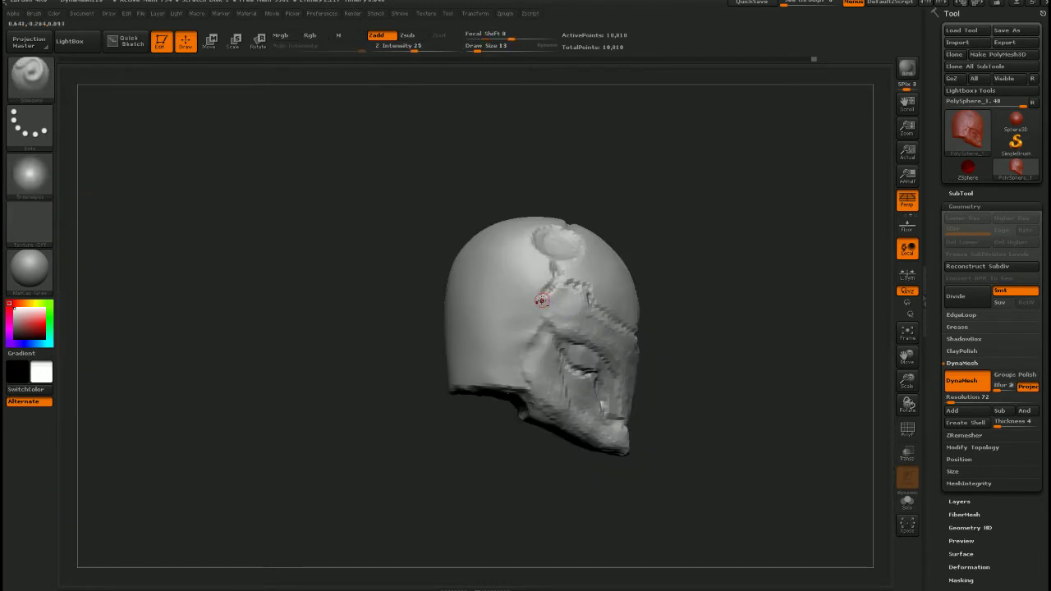
key("shift+z")
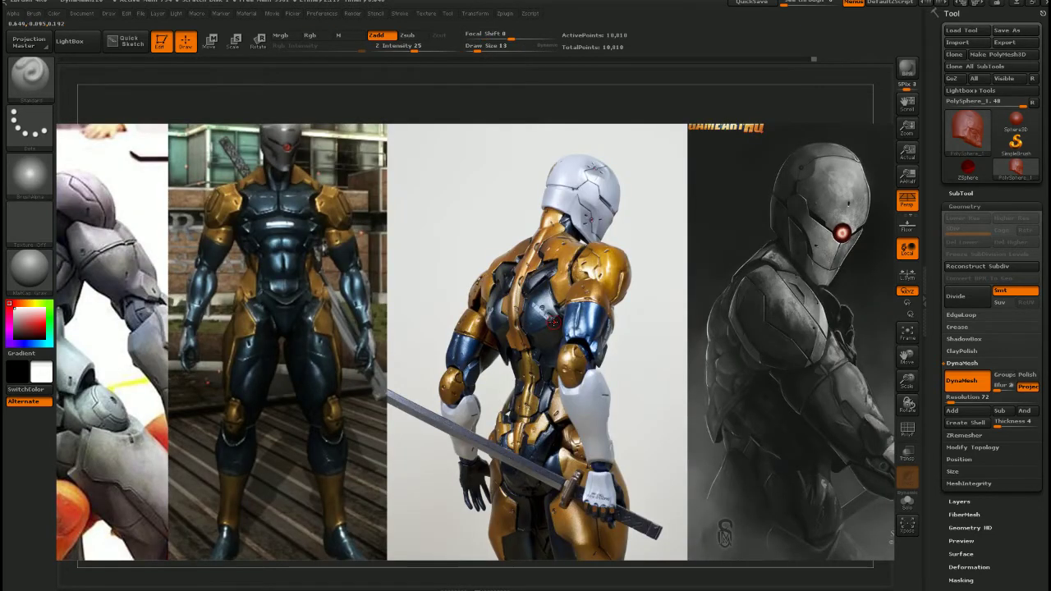
key("shift+z")
right_click_drag(545, 315, 556, 341)
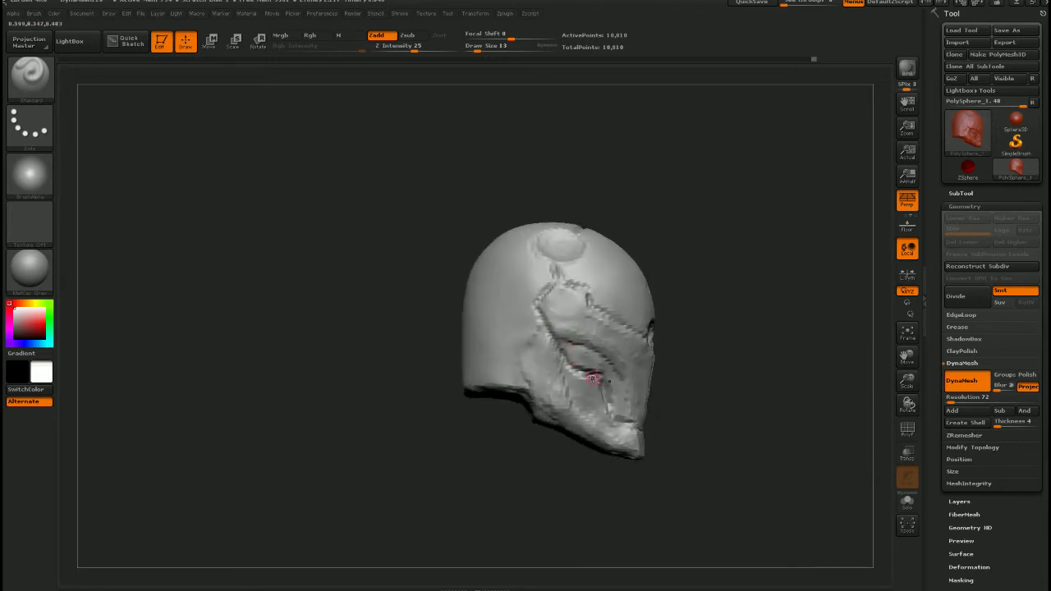
key("shift+z")
key("shift+z")
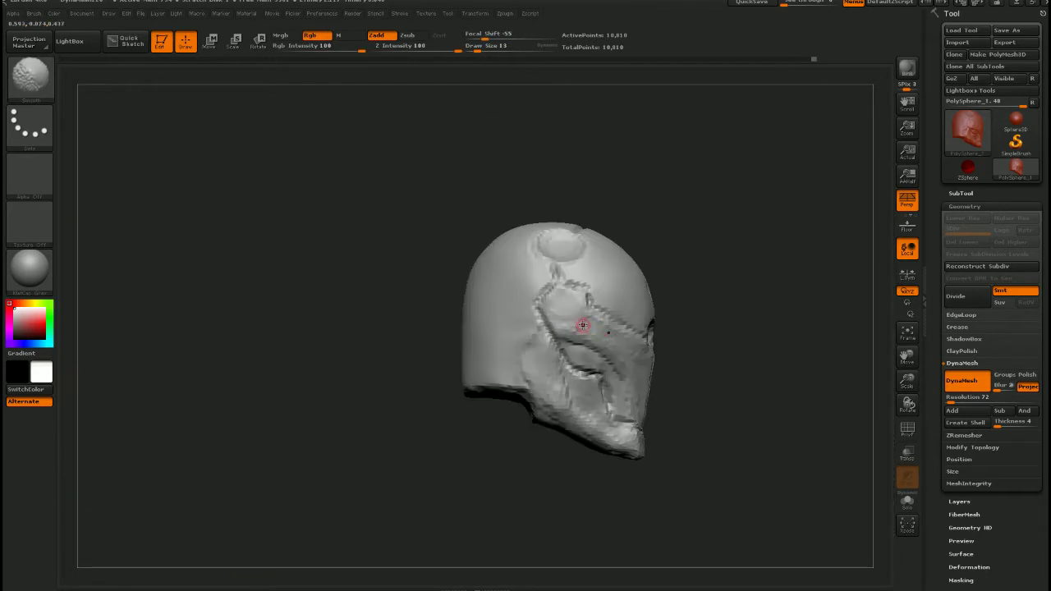
Carve a horizontal seam around the back of the skull, starting from the temple seam, with Standard at a draw size of 13
right_click_drag(569, 324, 542, 283)
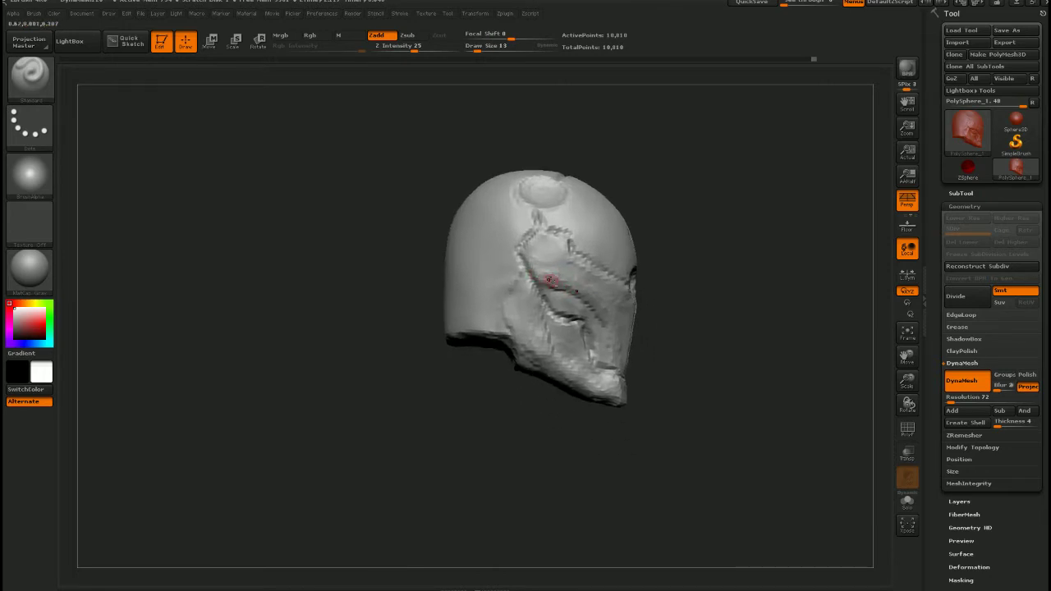
key("shift")
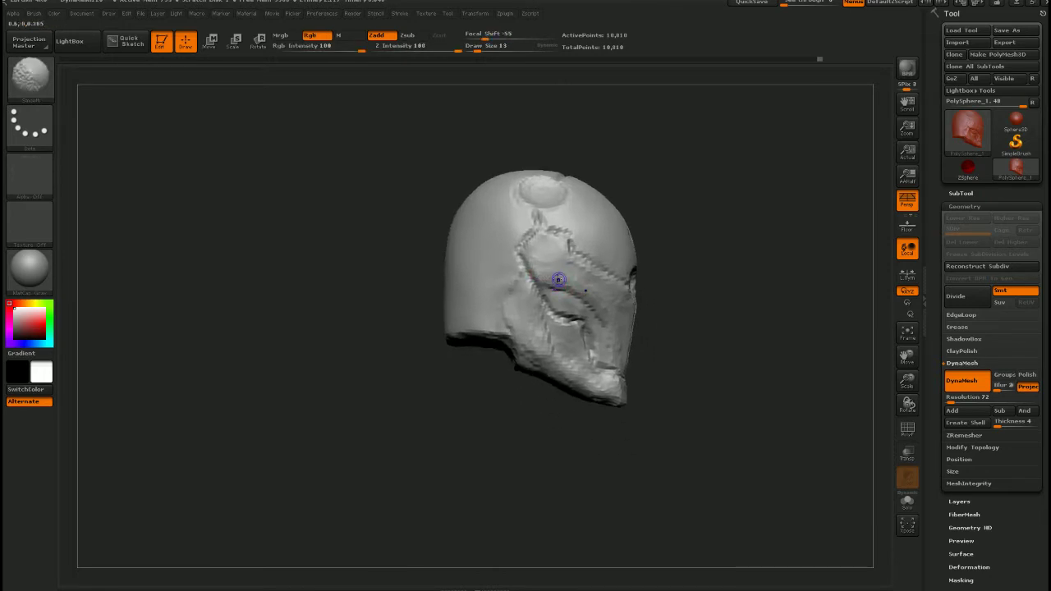
mouse_move(606, 321)
right_mouse_down()
mouse_move(571, 316)
mouse_move(573, 300)
right_mouse_up()
key("shift+z")
key("shift+z")
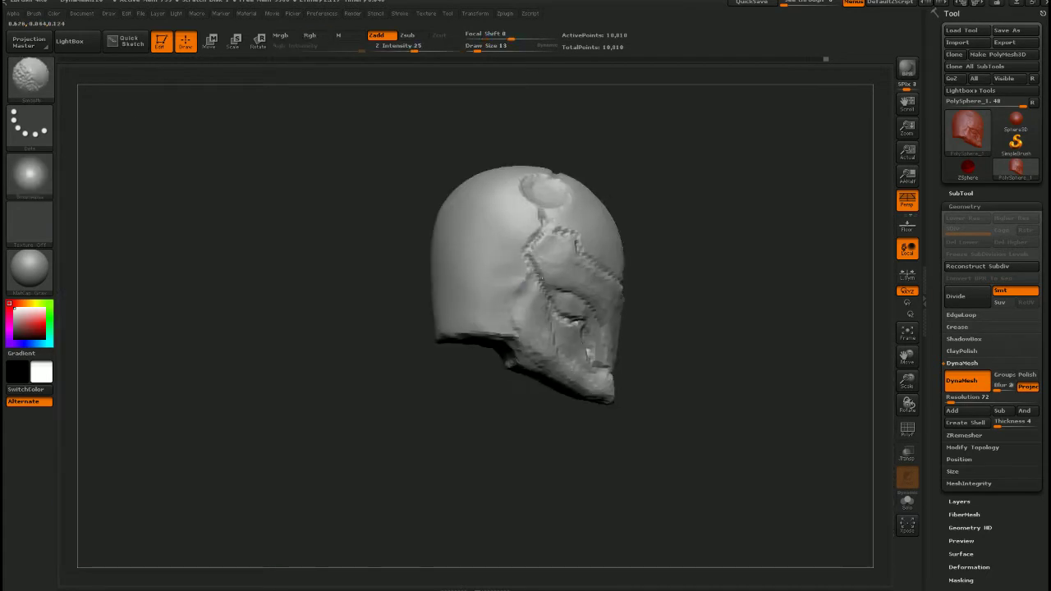
right_click_drag(525, 239, 535, 276)
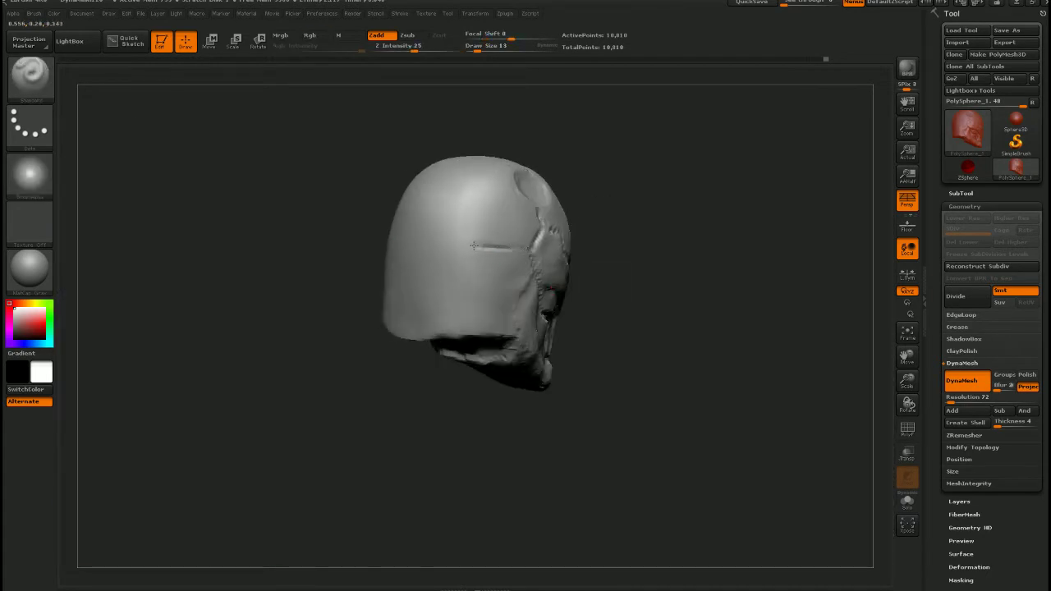
left_click_drag(408, 237, 486, 243)
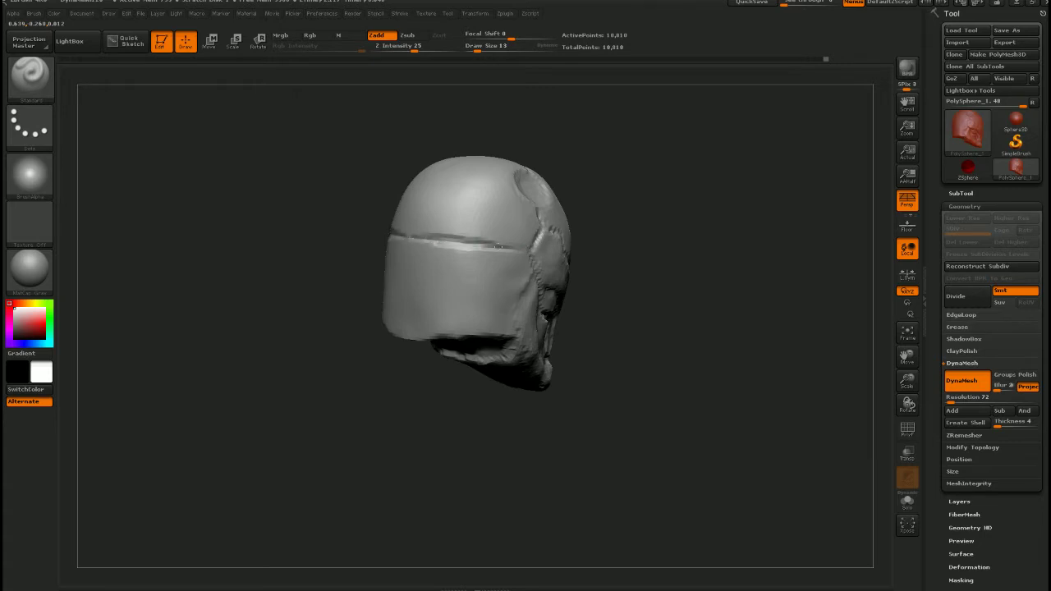
right_click_drag(533, 248, 433, 247)
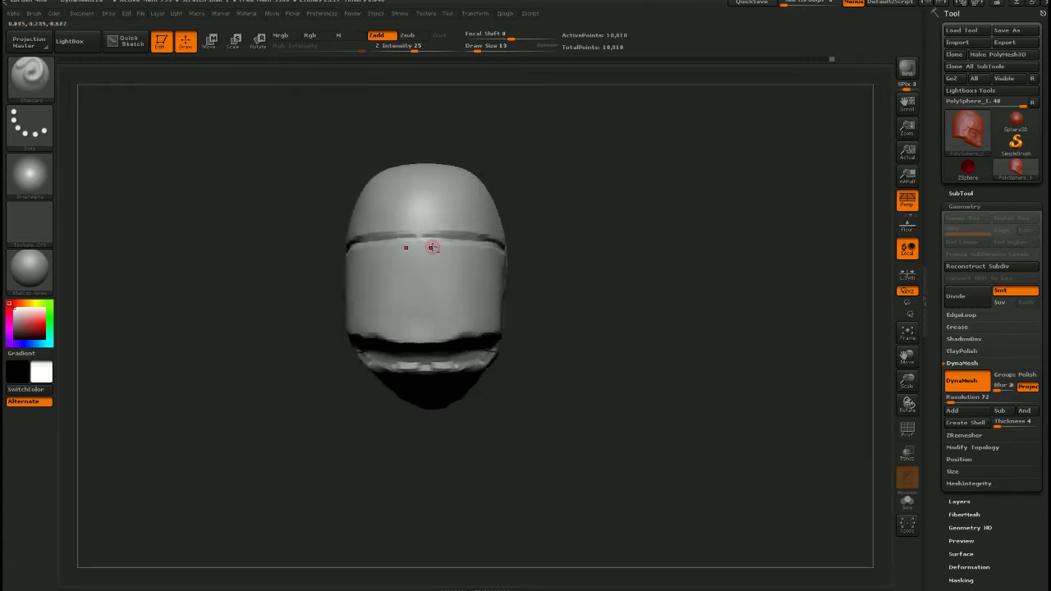
Examine the helmet's seams and cheek openings from the back, front and sides against the reference images
mouse_move(523, 308)
right_mouse_down()
mouse_move(495, 312)
mouse_move(516, 297)
right_mouse_up()
mouse_move(534, 313)
right_mouse_down()
mouse_move(476, 330)
mouse_move(525, 322)
mouse_move(527, 305)
right_mouse_up()
right_click_drag(551, 272, 427, 295, "ctrl")
right_click_drag(427, 296, 500, 301)
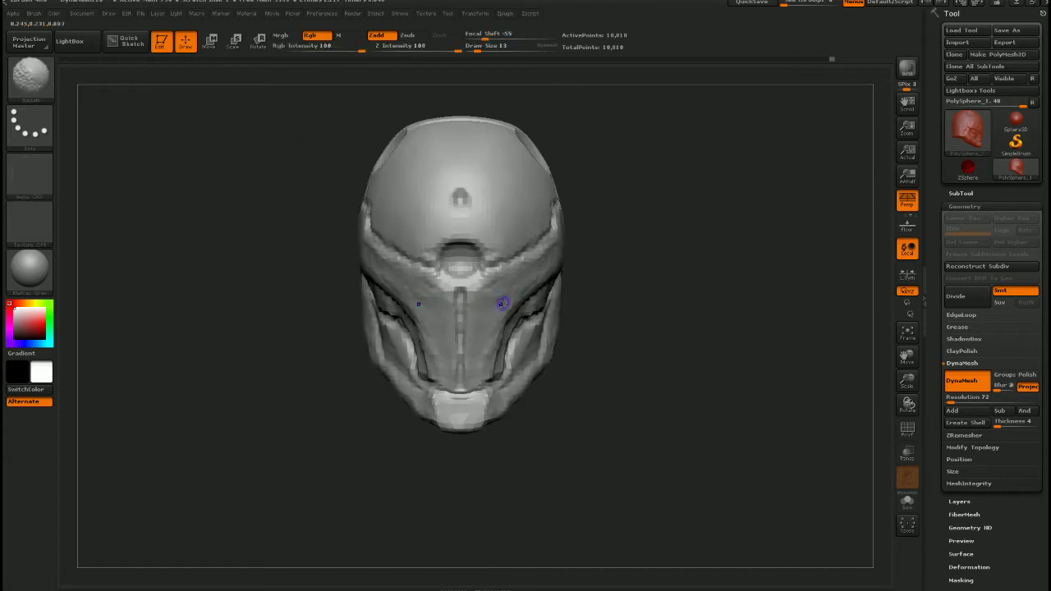
key("shift+z")
key("shift+z")
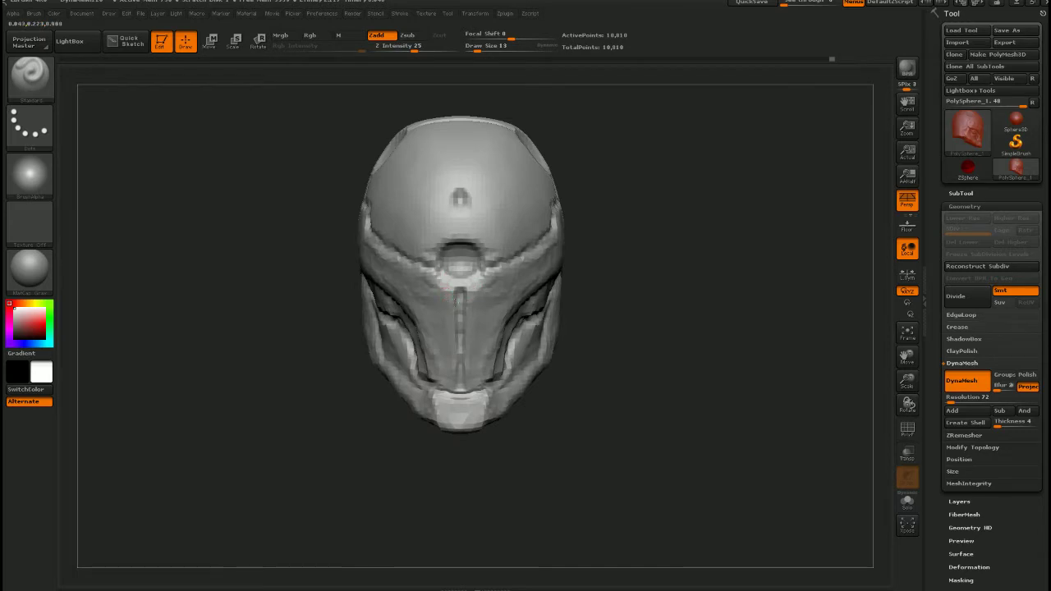
right_click_drag(435, 279, 511, 345)
key("shift+z")
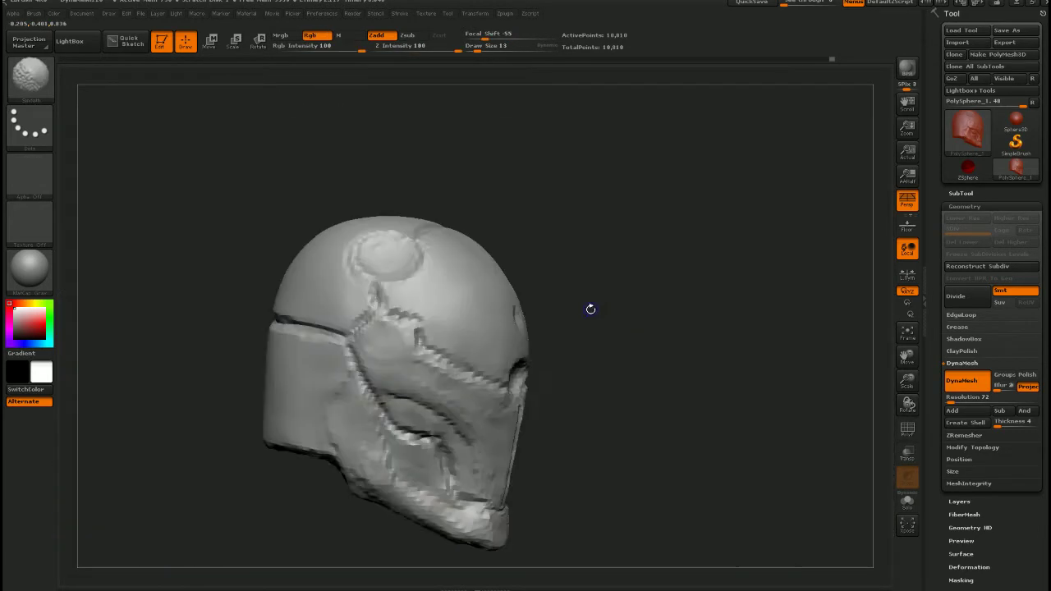
right_click_drag(589, 307, 536, 380)
right_click_drag(528, 325, 520, 284)
mouse_move(466, 337)
right_mouse_down()
mouse_move(498, 327)
mouse_move(429, 340)
right_mouse_up()
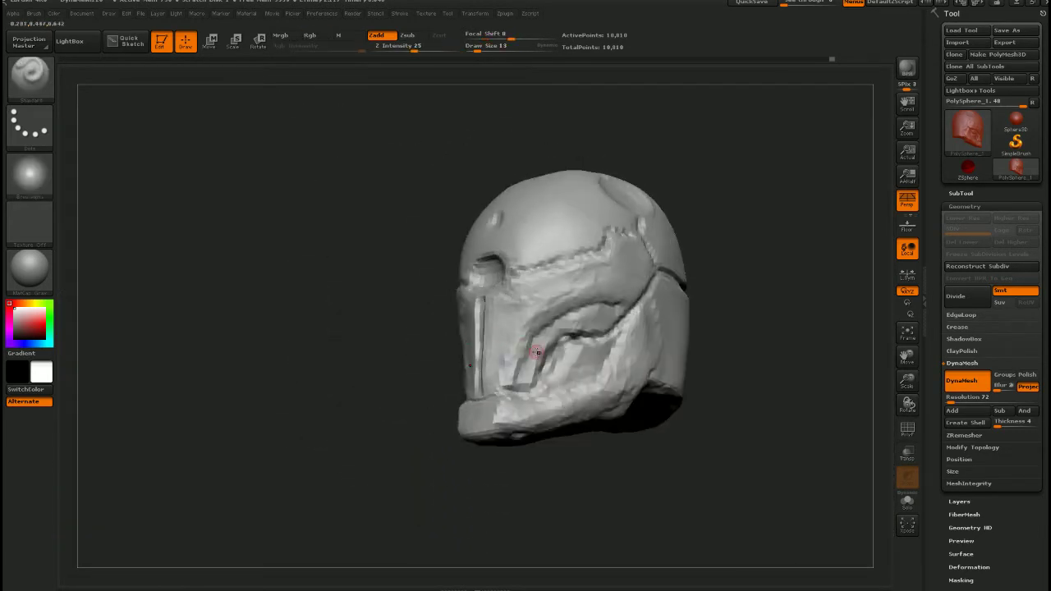
mouse_move(537, 349)
right_mouse_down()
mouse_move(488, 293)
mouse_move(516, 335)
right_mouse_up()
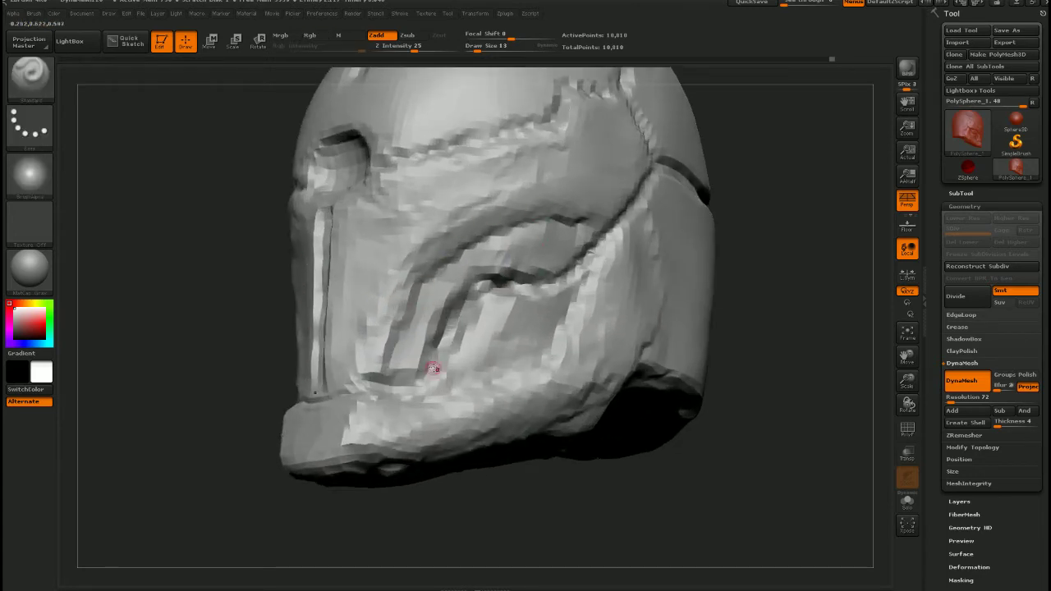
mouse_move(558, 215)
right_mouse_down()
mouse_move(435, 364)
mouse_move(438, 374)
mouse_move(496, 352)
mouse_move(476, 318)
mouse_move(519, 311)
right_mouse_up()
Switch to the ClayTubes brush and set the DynaMesh resolution to 152
key("b")
key("c")
key("t")
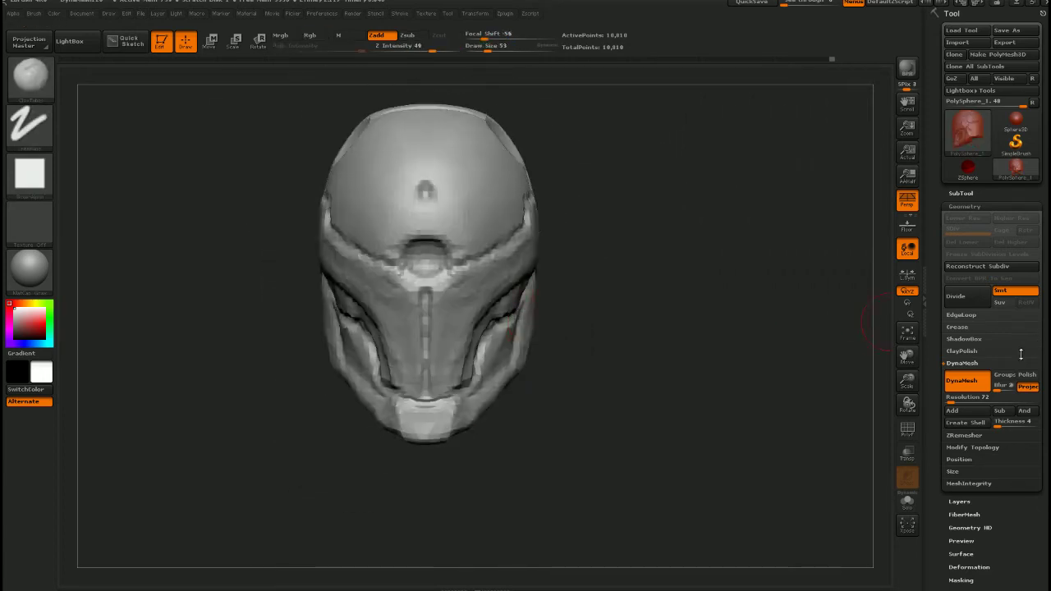
left_click(952, 399)
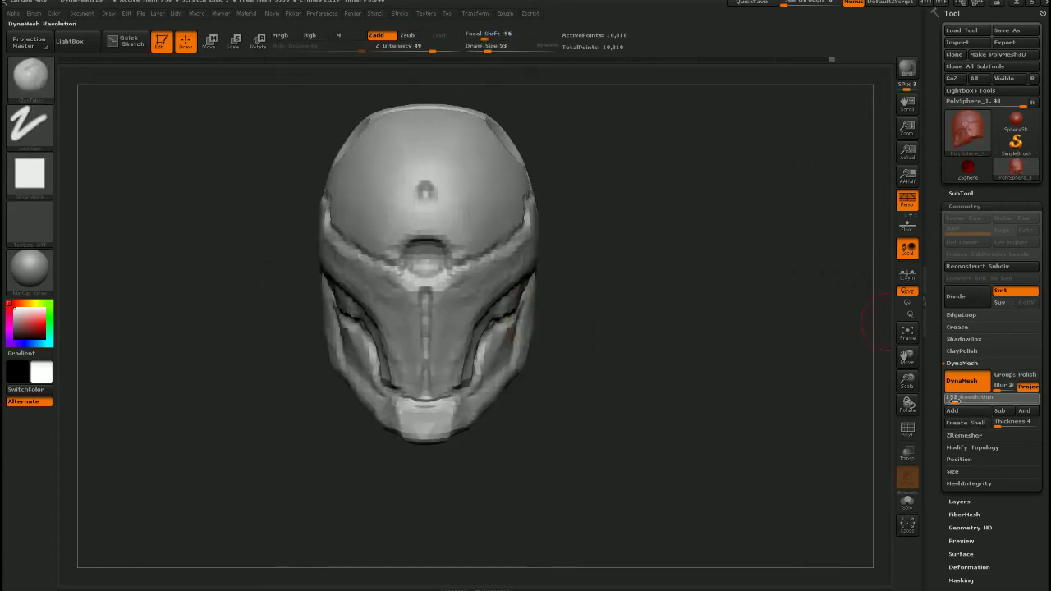
left_click(954, 401)
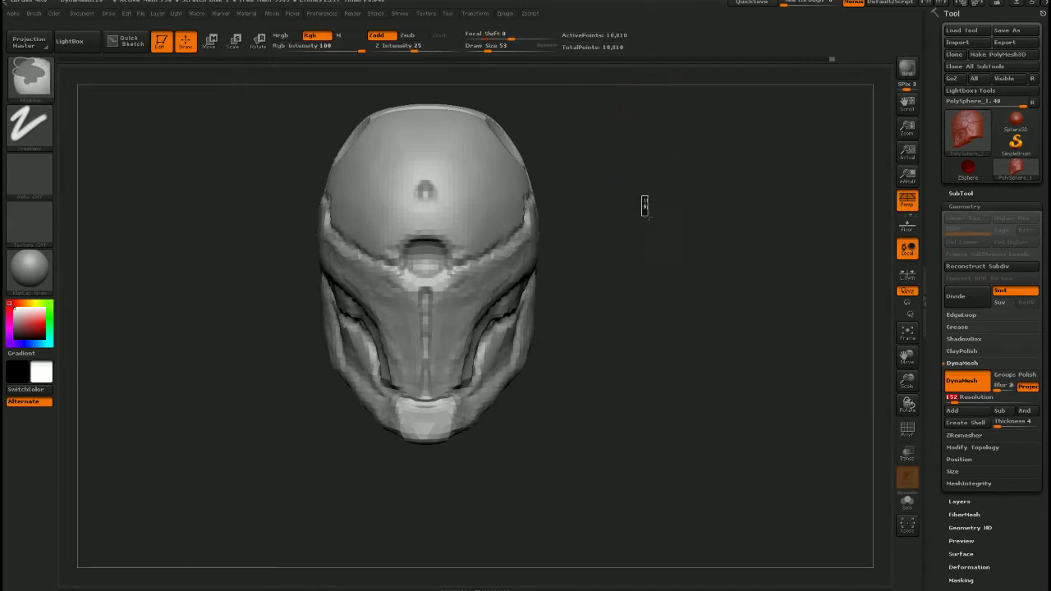
Remesh the head with DynaMesh at the current resolution and smooth the side of the forehead dome
left_click_drag(645, 205, 646, 237, "ctrl")
left_click_drag(553, 279, 500, 292)
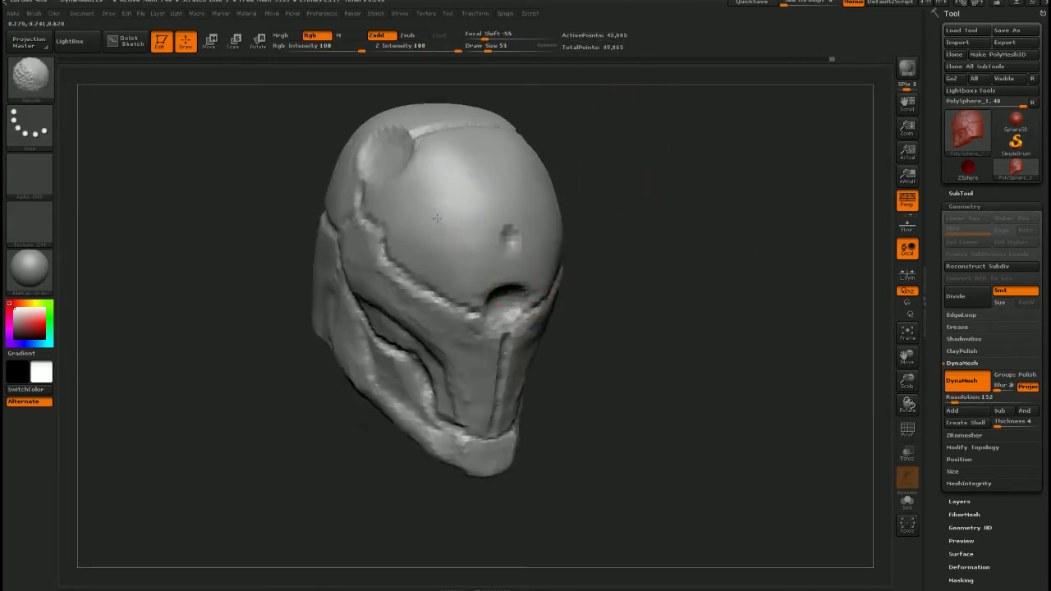
mouse_move(477, 214)
left_mouse_down("shift")
mouse_move(534, 198)
mouse_move(433, 167)
mouse_move(395, 215)
left_mouse_up("shift")
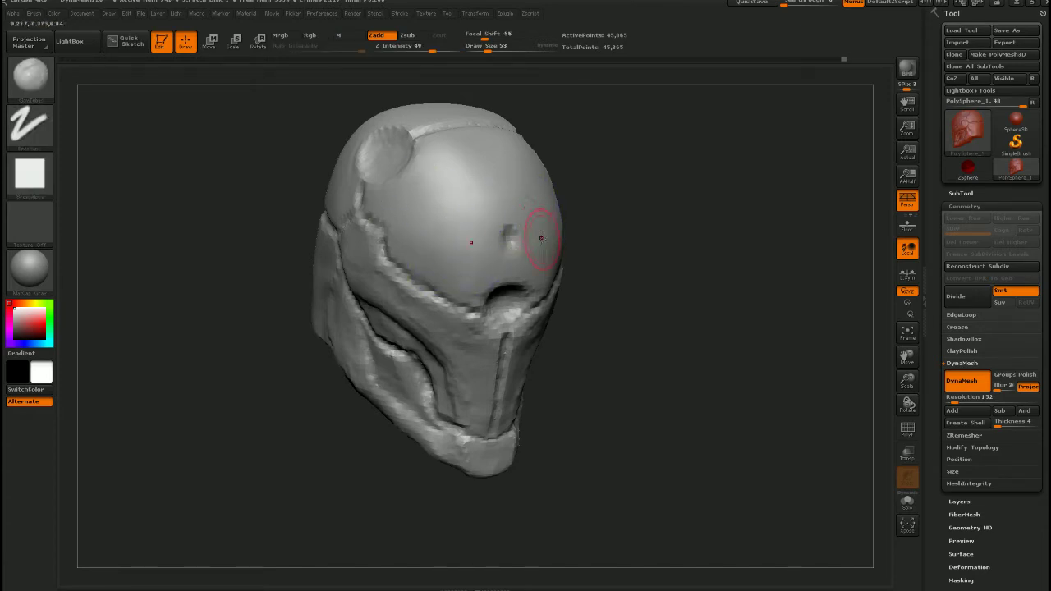
Deepen the curved recess between the faceplate edge and the cheek opening with ClayTubes, smoothing its surface and following the reference images
left_click_drag(657, 288, 591, 317)
right_click_drag(591, 317, 566, 287, "alt")
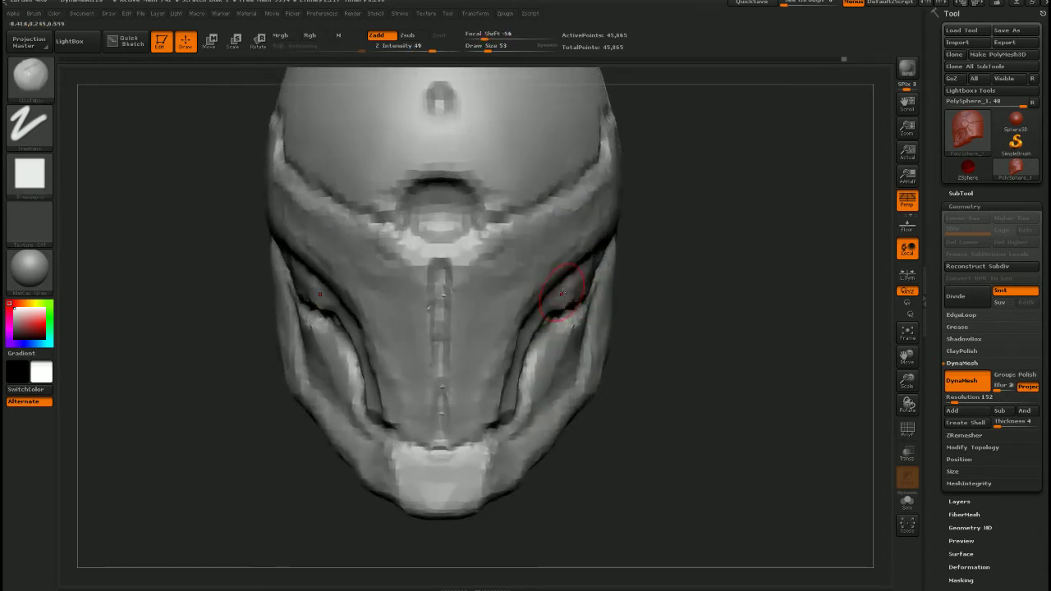
key("shift+z")
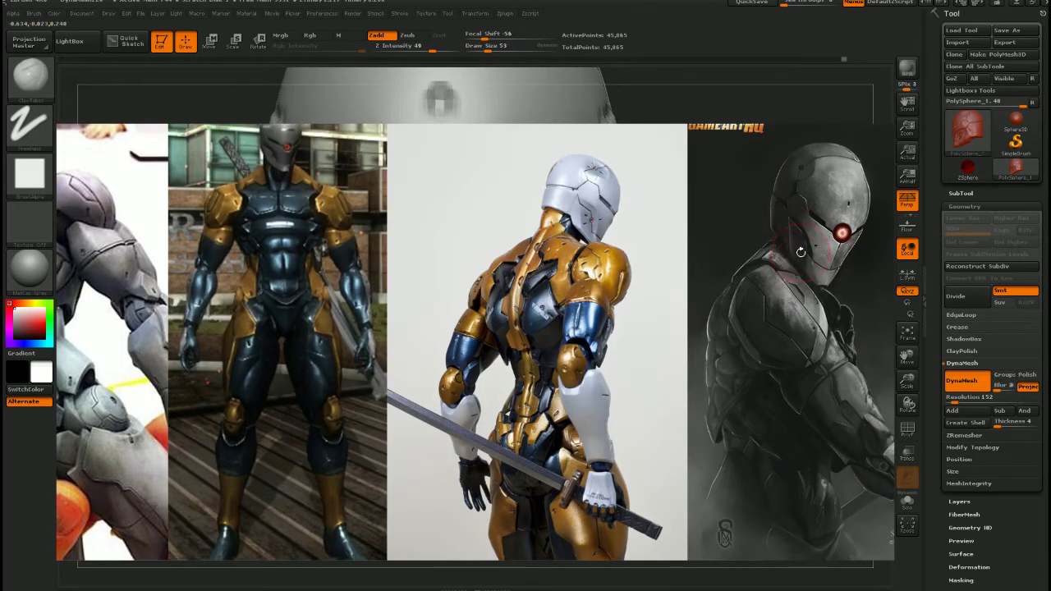
key("shift+z")
mouse_move(649, 298)
right_mouse_down()
mouse_move(576, 295)
mouse_move(628, 265)
mouse_move(581, 258)
mouse_move(632, 222)
right_mouse_up()
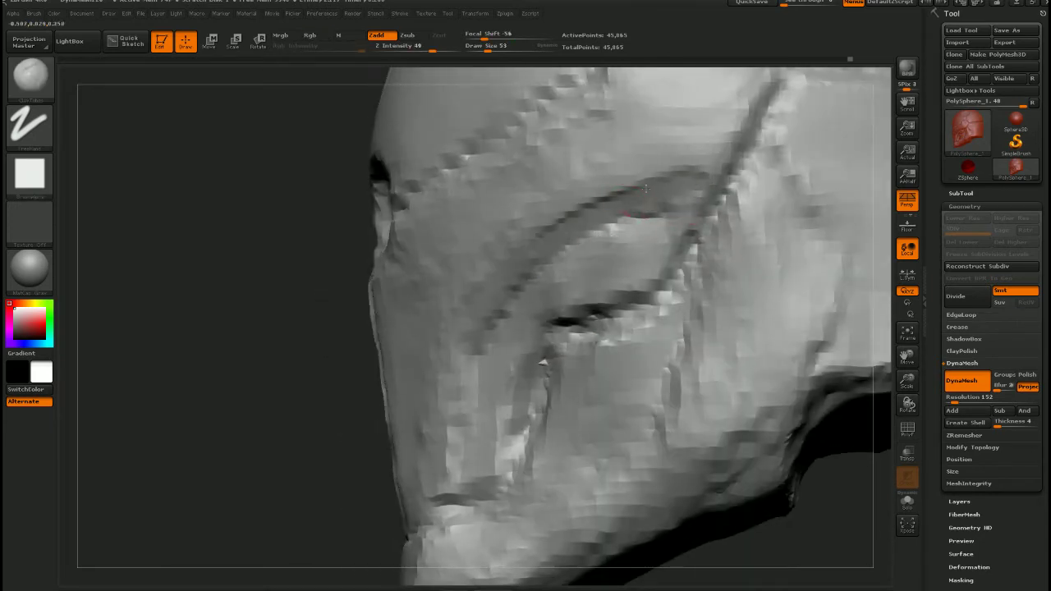
mouse_move(646, 189)
left_mouse_down()
mouse_move(579, 213)
mouse_move(493, 316)
mouse_move(468, 394)
left_mouse_up()
mouse_move(516, 293)
left_mouse_down()
mouse_move(472, 408)
mouse_move(481, 475)
mouse_move(500, 414)
mouse_move(484, 448)
left_mouse_up()
mouse_move(534, 321)
left_mouse_down("shift")
mouse_move(600, 291)
mouse_move(621, 271)
mouse_move(632, 232)
mouse_move(536, 312)
left_mouse_up("shift")
mouse_move(535, 312)
right_mouse_down()
mouse_move(662, 301)
mouse_move(586, 281)
right_mouse_up()
mouse_move(586, 281)
left_mouse_down()
mouse_move(538, 279)
mouse_move(542, 289)
mouse_move(593, 285)
mouse_move(625, 252)
mouse_move(559, 263)
left_mouse_up()
mouse_move(654, 219)
left_mouse_down("shift")
mouse_move(600, 289)
mouse_move(619, 234)
mouse_move(623, 267)
left_mouse_up("shift")
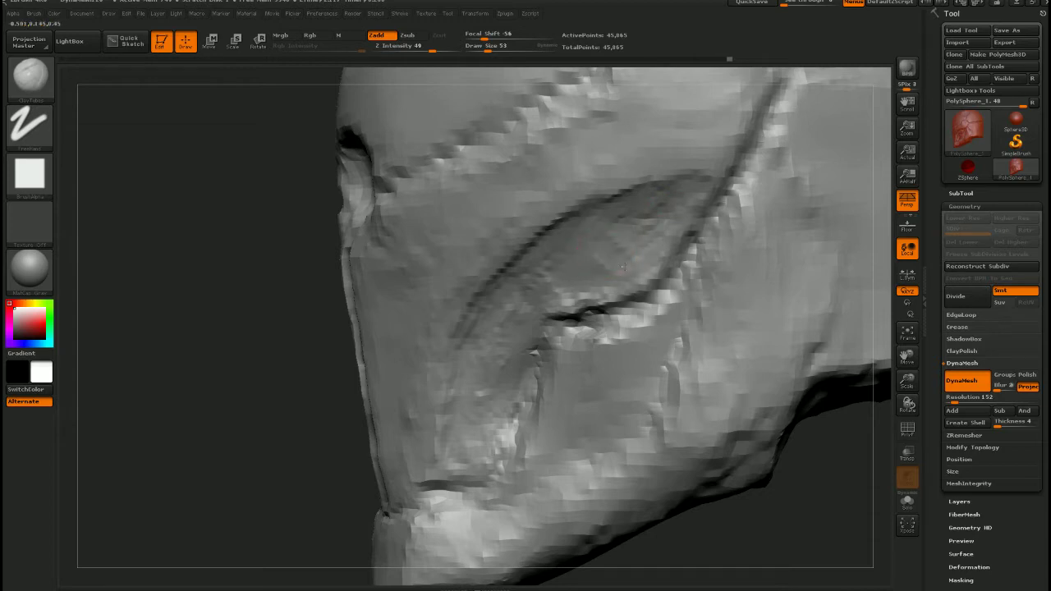
right_click_drag(624, 243, 603, 287)
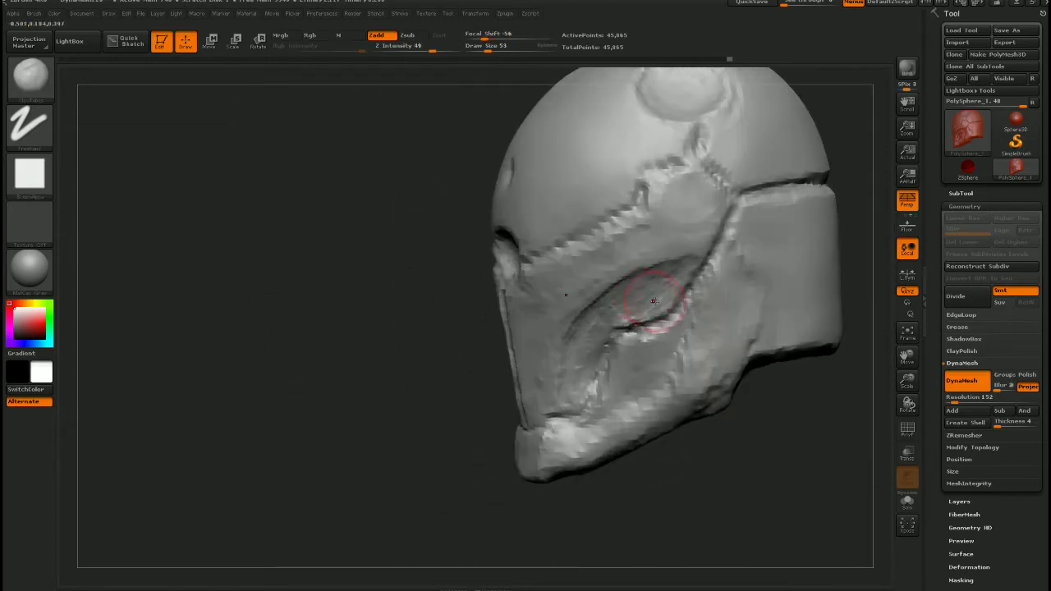
Adjust the cheek and jaw contour with the Move brush at a draw size of 122, checking it against the reference images
mouse_move(649, 319)
right_mouse_down()
mouse_move(632, 327)
mouse_move(652, 320)
right_mouse_up()
key("shift+z")
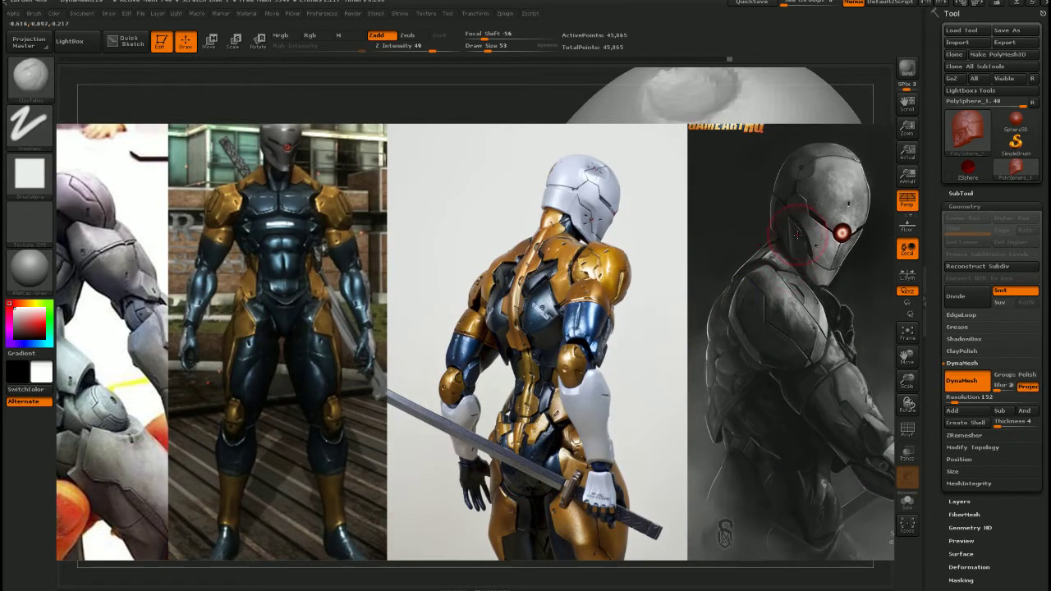
key("shift+z")
key("b")
key("m")
key("v")
key("bracketright")
key("bracketright")
key("bracketright")
key("bracketright")
key("bracketright")
key("bracketright")
key("bracketright")
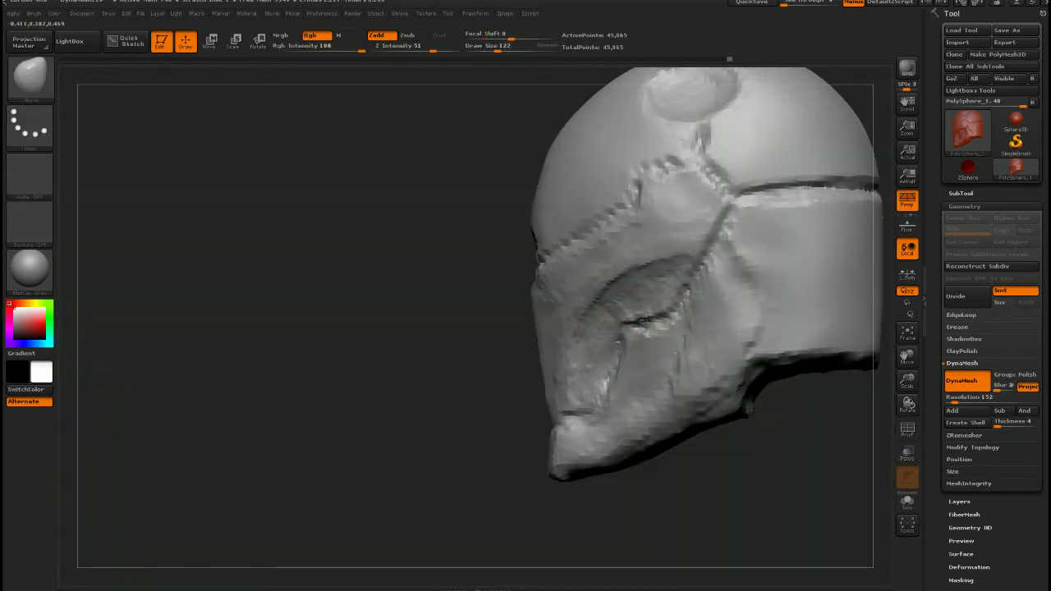
mouse_move(644, 316)
right_mouse_down()
mouse_move(715, 312)
mouse_move(694, 338)
mouse_move(661, 313)
mouse_move(709, 300)
right_mouse_up()
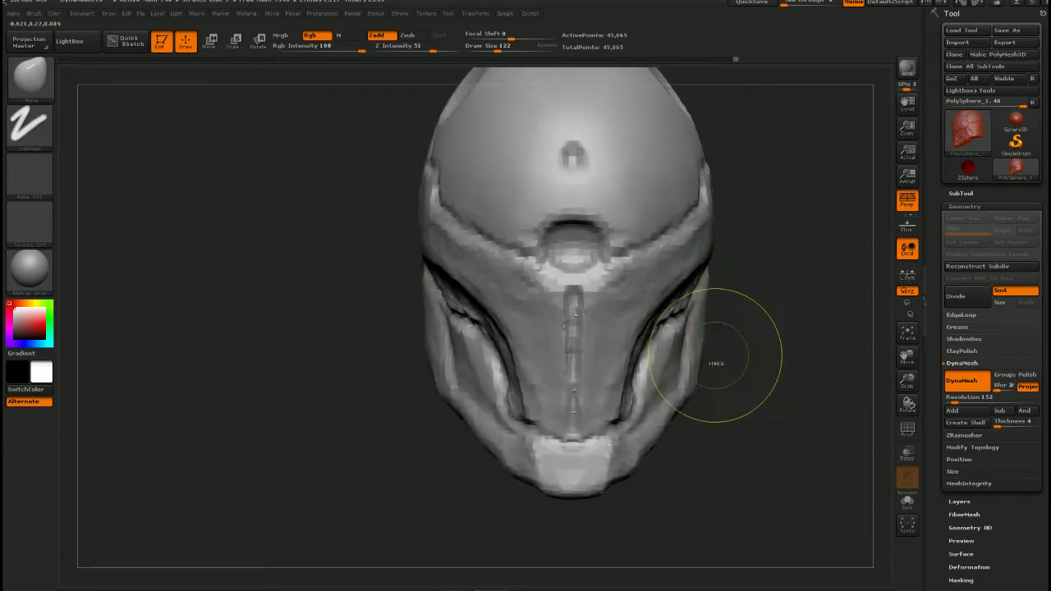
mouse_move(716, 358)
right_mouse_down("ctrl")
mouse_move(708, 320)
mouse_move(664, 304)
mouse_move(632, 313)
mouse_move(694, 312)
mouse_move(687, 334)
mouse_move(629, 293)
mouse_move(669, 277)
mouse_move(647, 273)
right_mouse_up("ctrl")
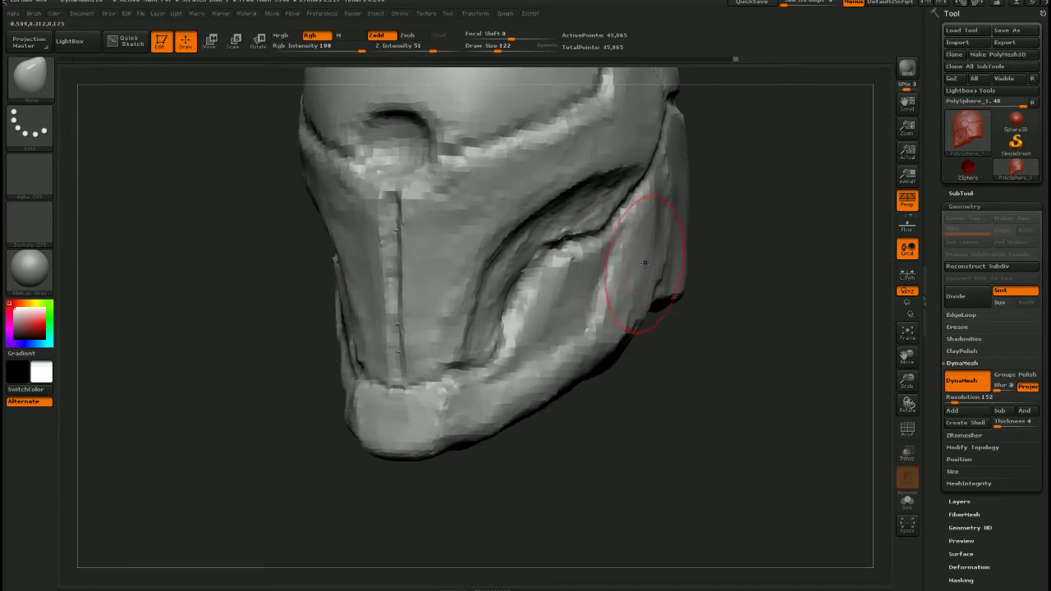
right_click_drag(633, 287, 685, 303)
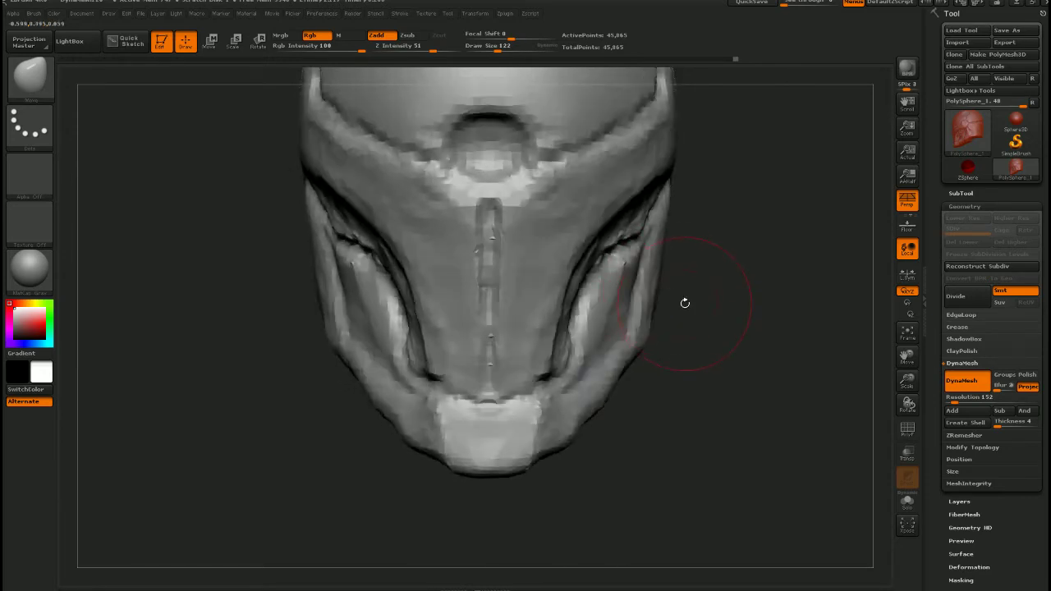
right_click_drag(706, 343, 656, 357, "ctrl")
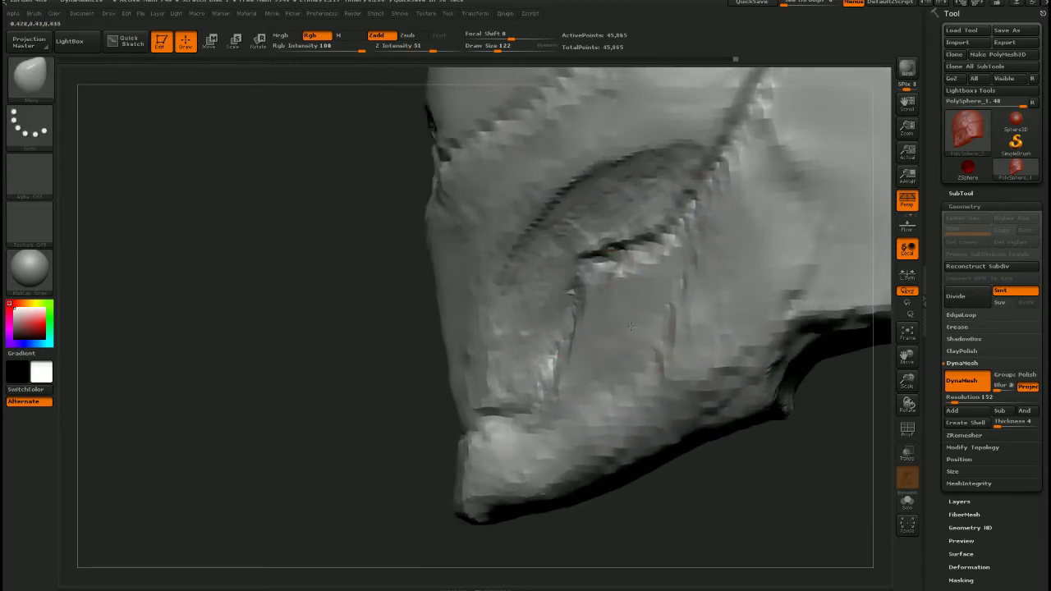
Build up the front and upper part of the sunken cheek opening with ClayTubes at a draw size of 50
right_click_drag(597, 328, 630, 321)
key("s")
left_click_drag(631, 321, 622, 317)
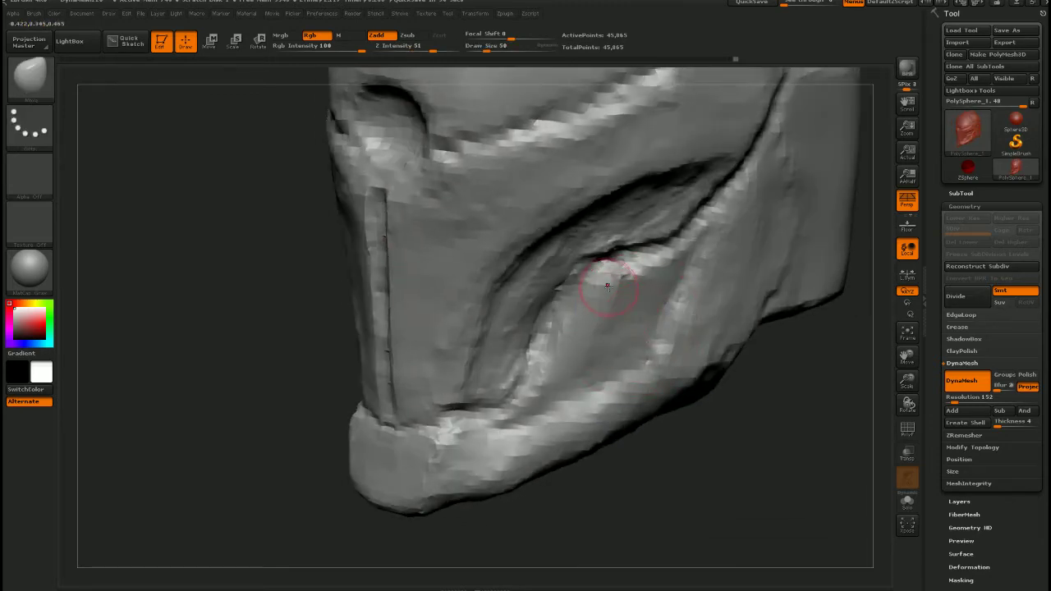
key("b")
key("c")
key("t")
left_click_drag(617, 272, 577, 348)
mouse_move(596, 279)
left_mouse_down()
mouse_move(646, 273)
mouse_move(635, 290)
left_mouse_up()
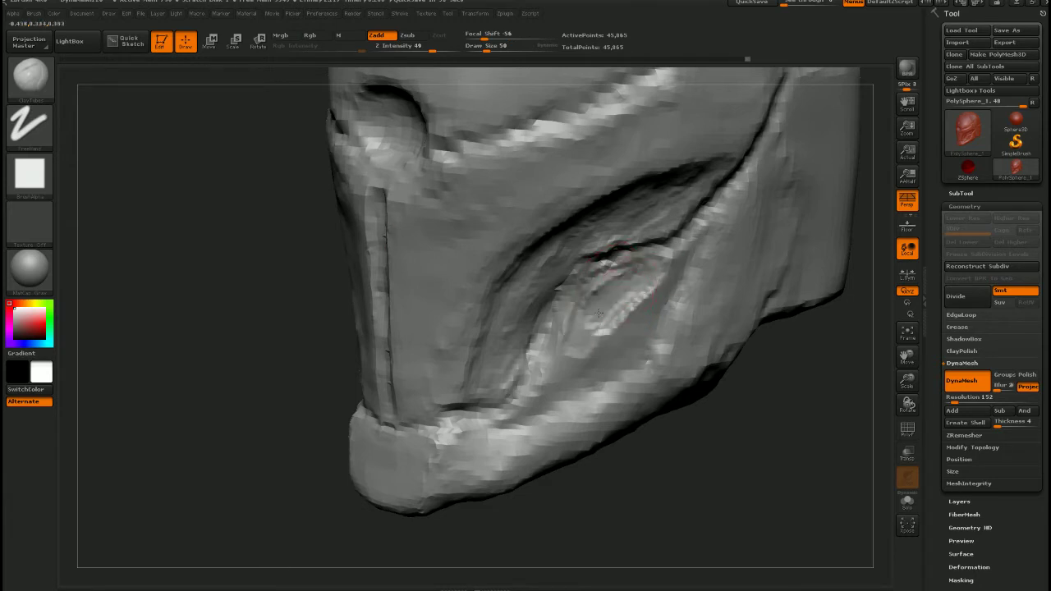
left_click_drag(574, 344, 539, 397)
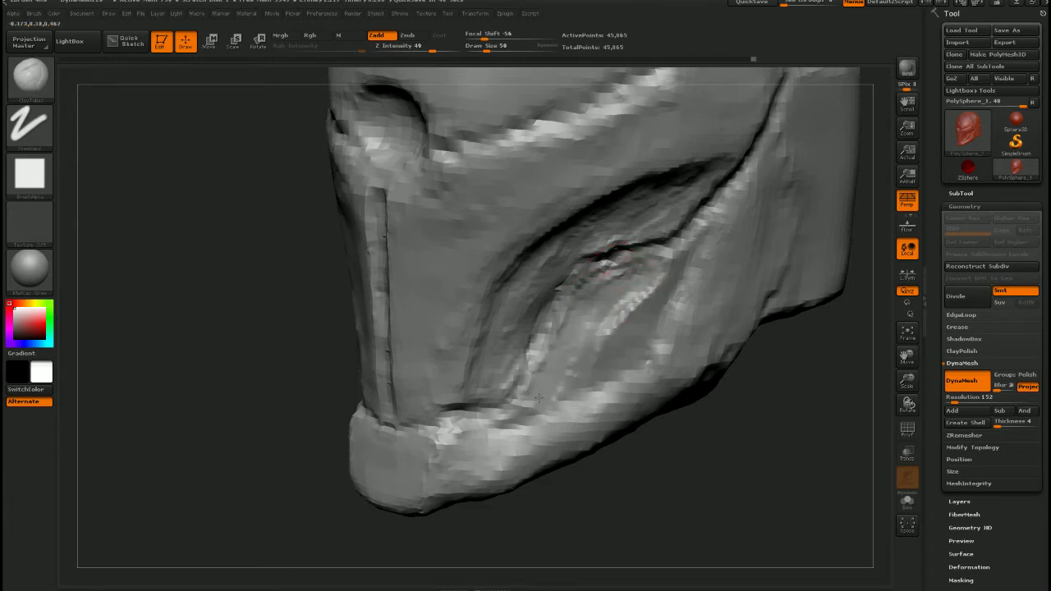
Fill the rest of the cheek opening with ClayTubes strokes from its rear edge down to the jaw
left_click_drag(592, 290, 586, 328)
left_click_drag(652, 269, 610, 338)
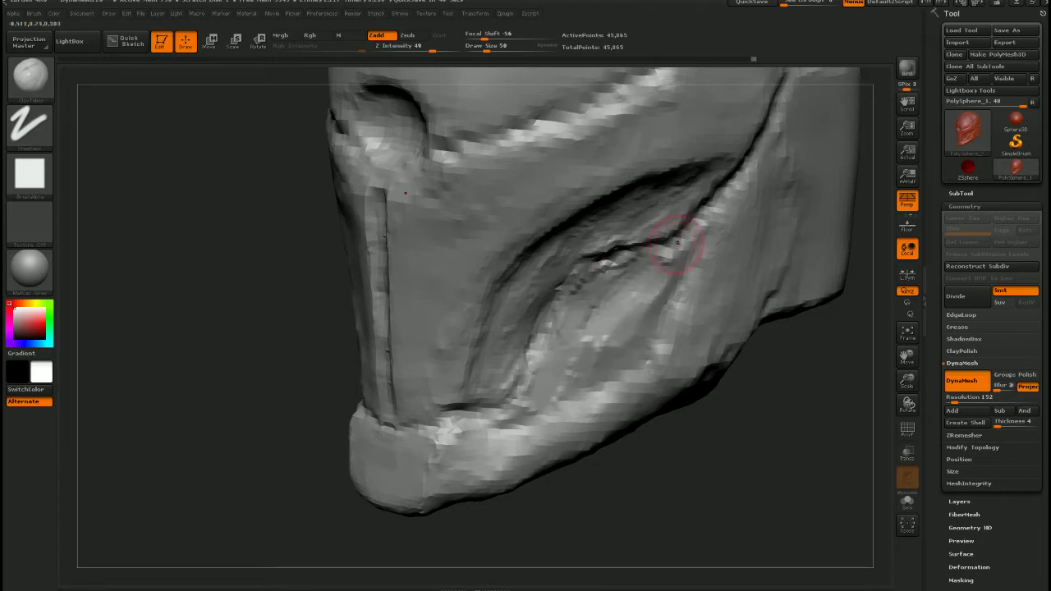
left_click_drag(679, 242, 638, 328)
mouse_move(659, 275)
left_mouse_down()
mouse_move(515, 417)
mouse_move(615, 374)
mouse_move(558, 408)
left_mouse_up()
left_click_drag(662, 344, 553, 417)
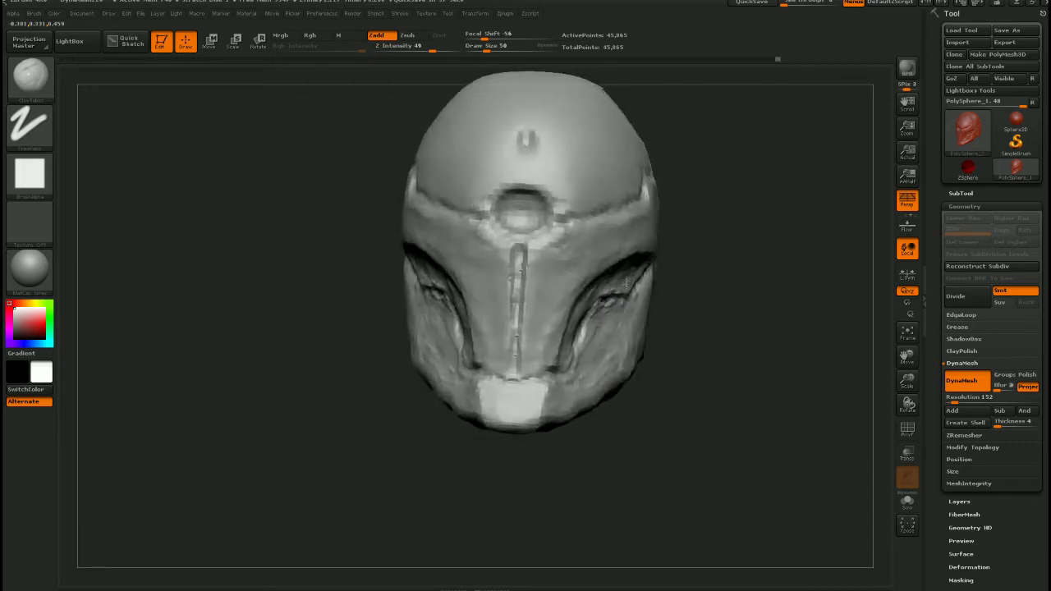
Refine the lower edge of the jaw in side view with the Move brush at a draw size of 62
left_click_drag(649, 312, 646, 293)
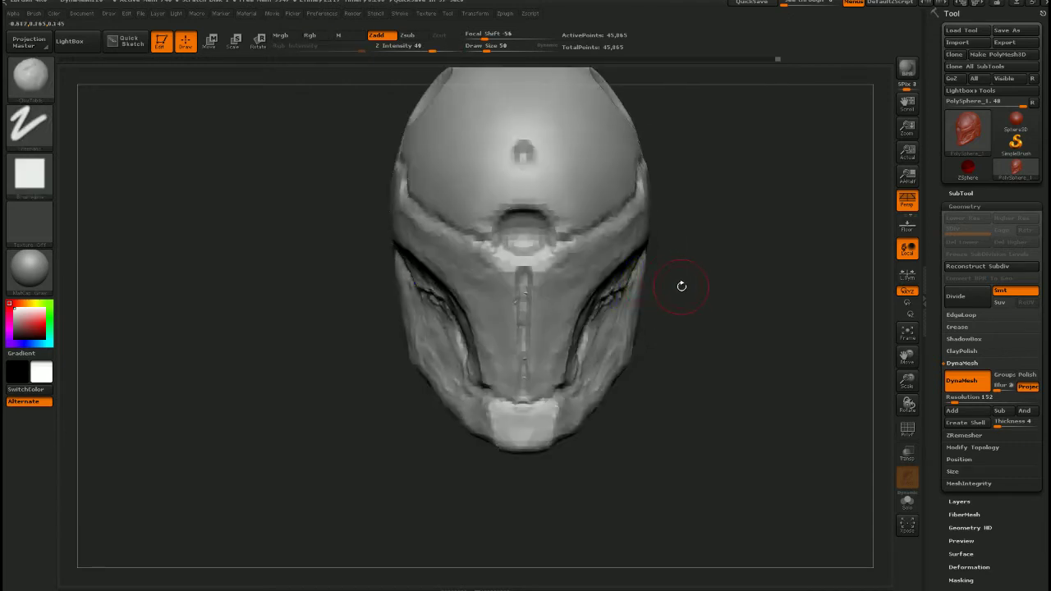
mouse_move(688, 350)
left_mouse_down()
mouse_move(634, 335)
mouse_move(669, 342)
mouse_move(640, 298)
left_mouse_up()
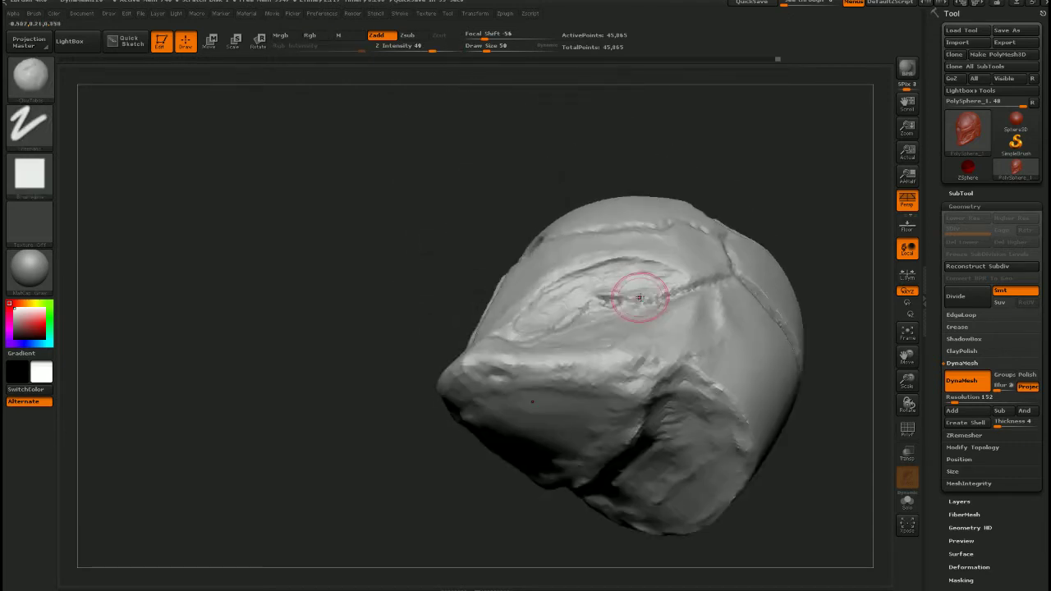
right_click_drag(633, 341, 644, 302)
mouse_move(500, 357)
left_mouse_down()
mouse_move(546, 376)
mouse_move(473, 369)
mouse_move(525, 415)
mouse_move(500, 417)
mouse_move(525, 448)
mouse_move(492, 382)
mouse_move(566, 386)
mouse_move(588, 450)
mouse_move(603, 392)
mouse_move(558, 379)
mouse_move(533, 393)
mouse_move(543, 477)
mouse_move(593, 411)
left_mouse_up()
mouse_move(608, 255)
left_mouse_down()
mouse_move(591, 492)
mouse_move(648, 399)
mouse_move(626, 392)
mouse_move(617, 419)
mouse_move(615, 393)
left_mouse_up()
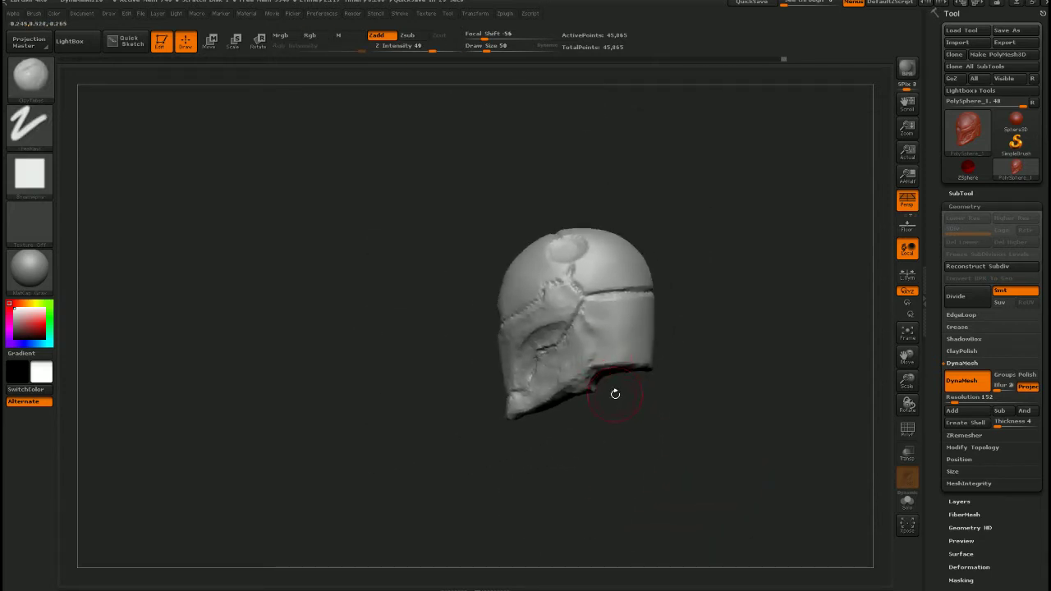
key("f")
key("b")
key("m")
key("v")
key("s")
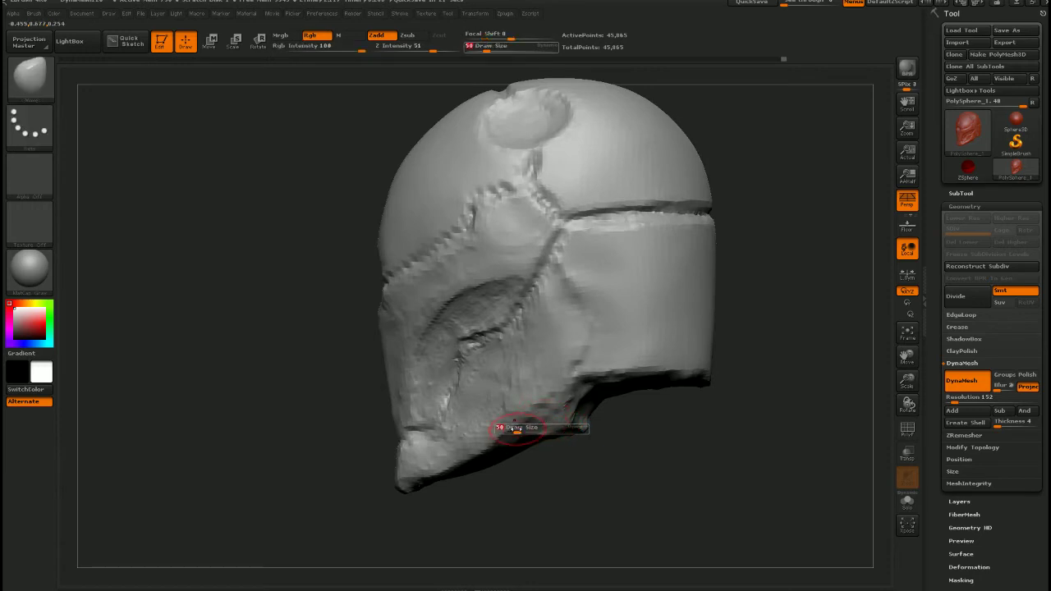
mouse_move(507, 428)
left_mouse_down()
mouse_move(519, 435)
mouse_move(553, 412)
left_mouse_up()
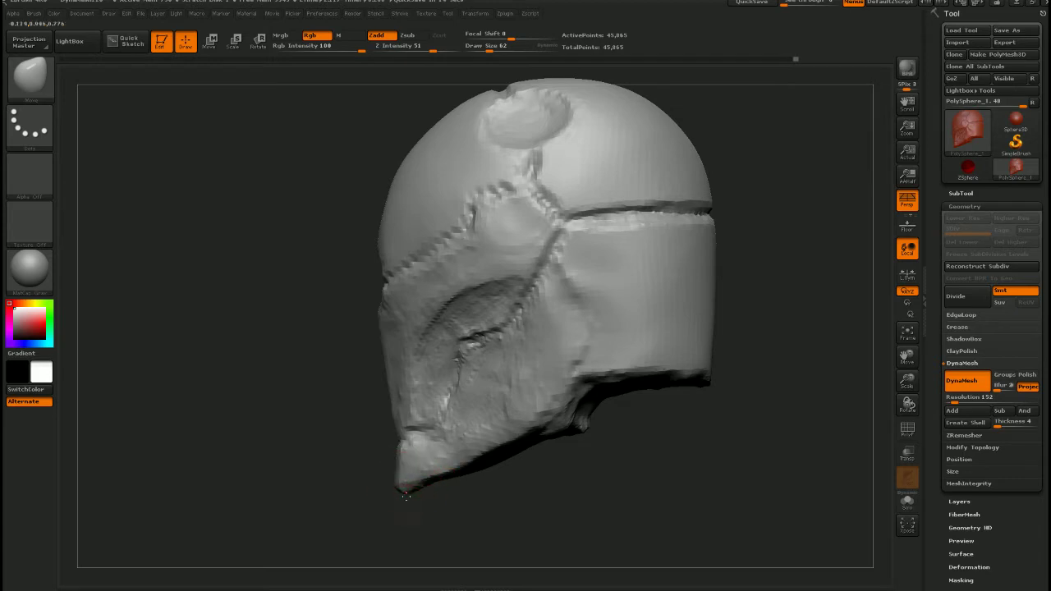
Carve the seam between the faceplate and the chin with Standard at a draw size of 26, following the reference images
right_click_drag(406, 486, 619, 386, "shift")
key("shift+z")
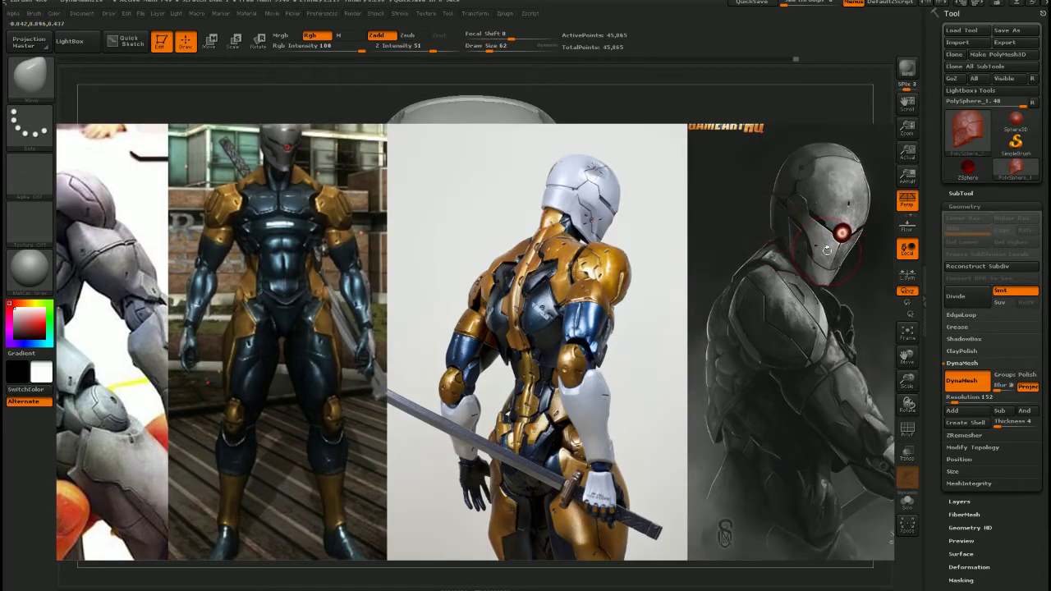
key("shift+z")
right_click_drag(714, 321, 635, 348)
key("b")
key("s")
key("t")
key("s")
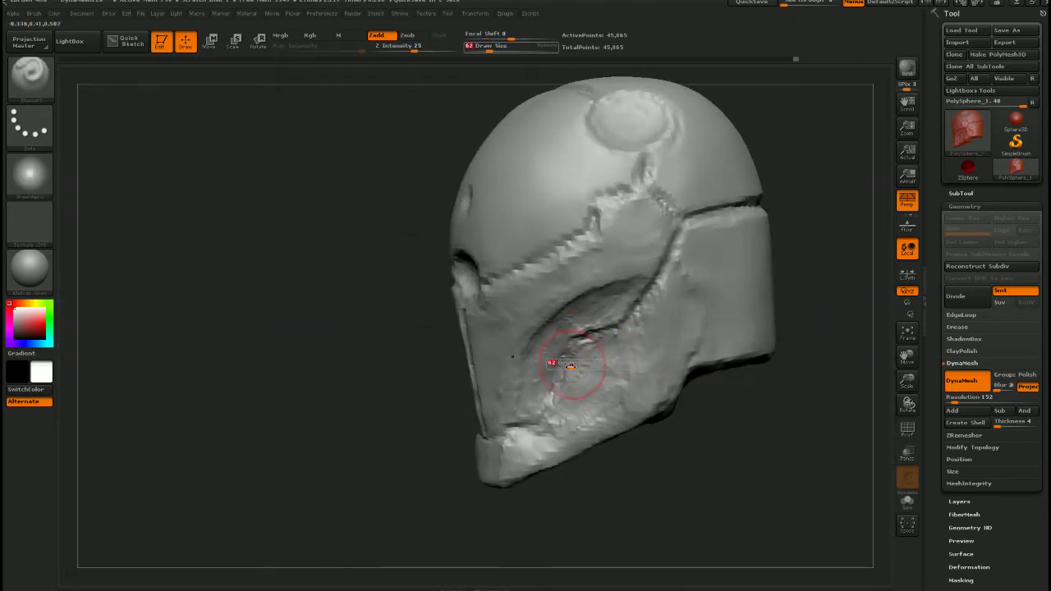
left_click_drag(574, 366, 562, 368)
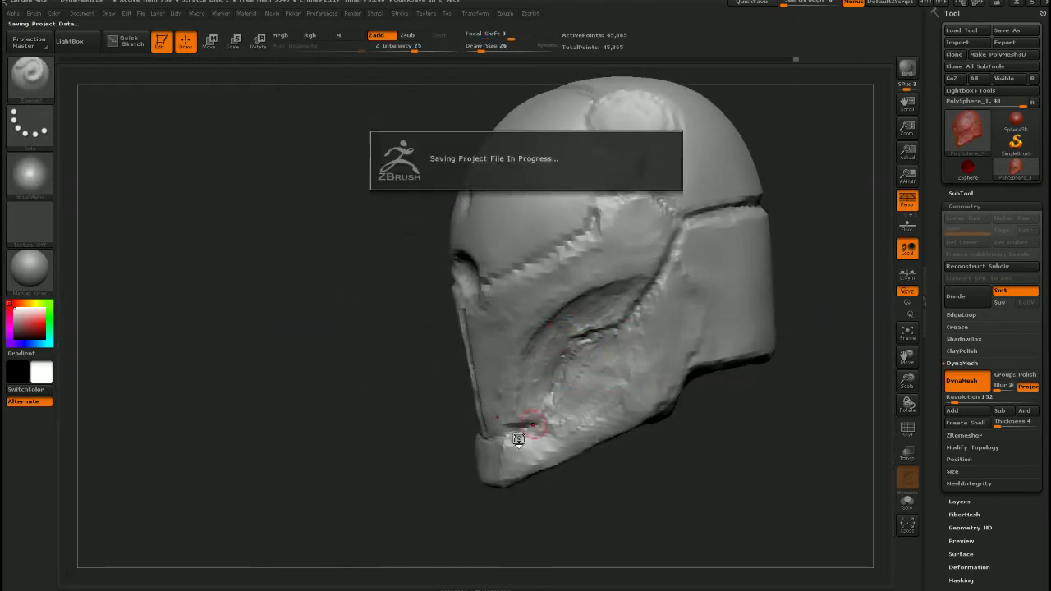
right_click_drag(519, 438, 563, 439)
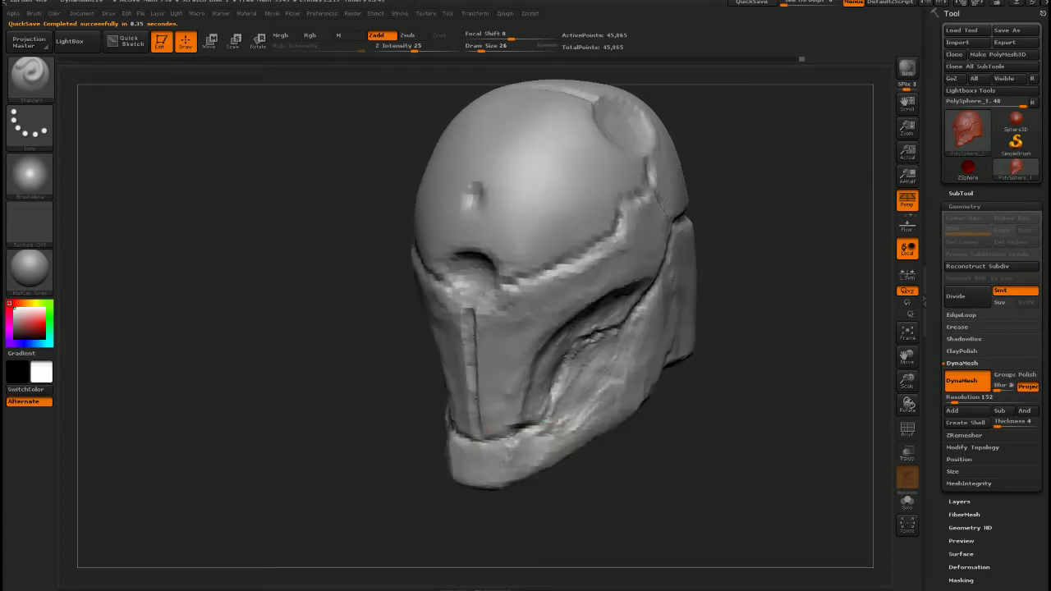
right_click_drag(512, 427, 573, 428)
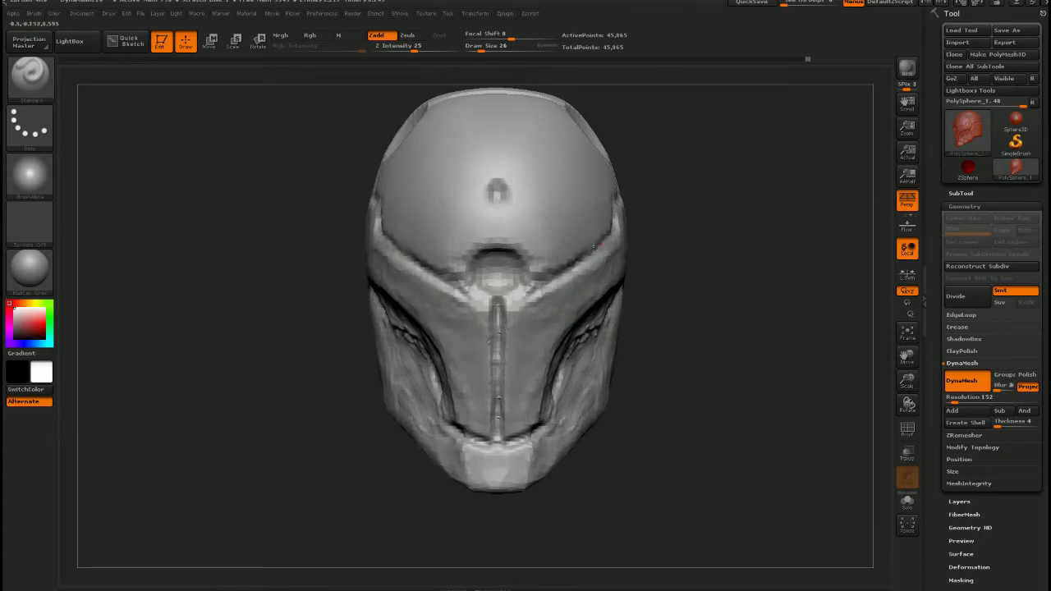
Recarve the brow seam from the forehead socket up to the temple joint with the Standard brush, checking the reference images
mouse_move(653, 263)
left_mouse_down()
mouse_move(583, 264)
mouse_move(599, 245)
left_mouse_up()
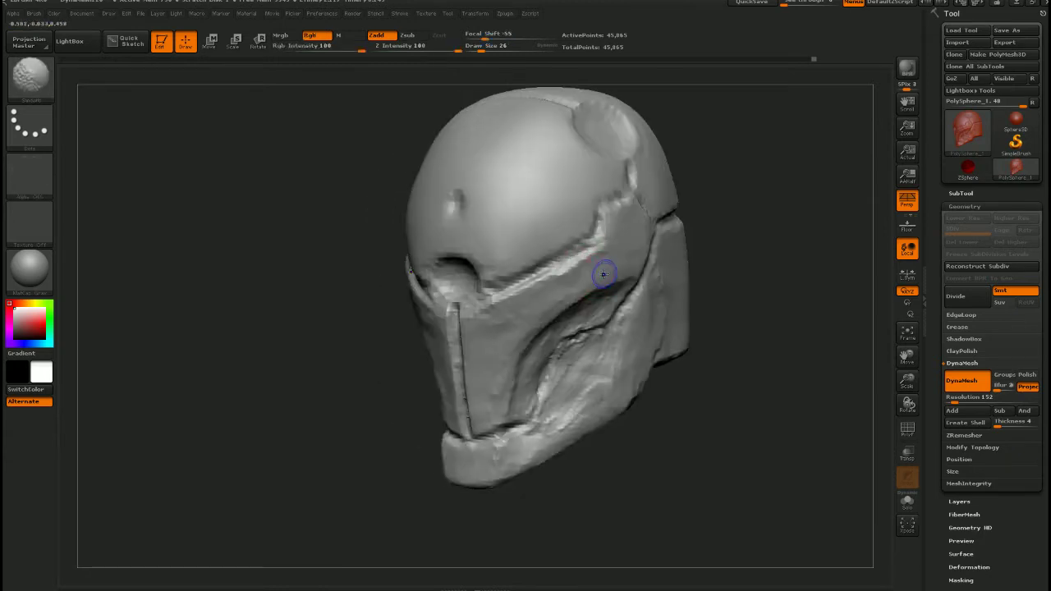
key("shift+z")
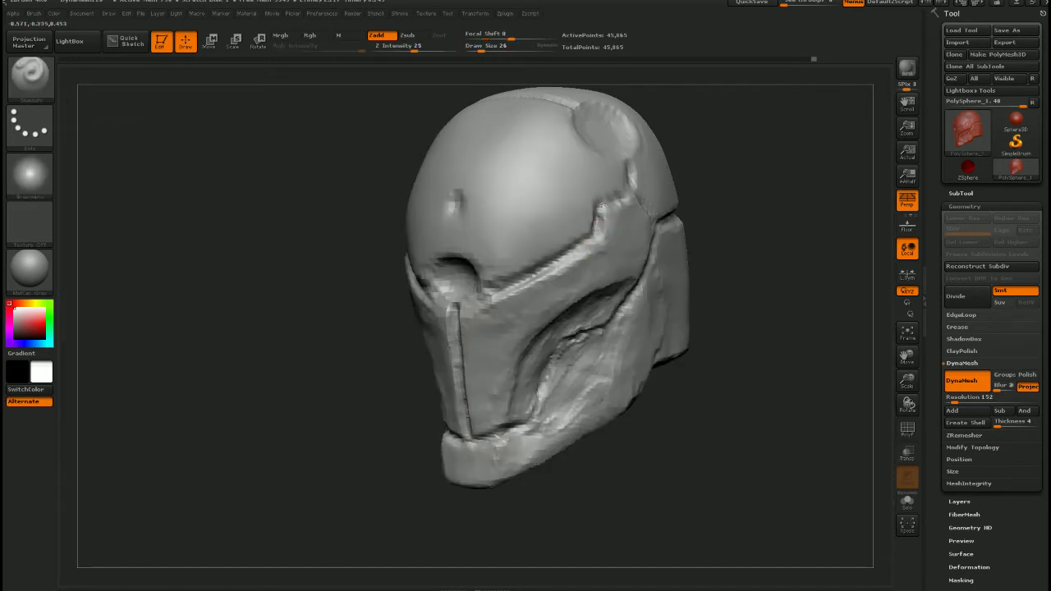
right_click_drag(604, 209, 530, 207)
left_click_drag(640, 186, 581, 225)
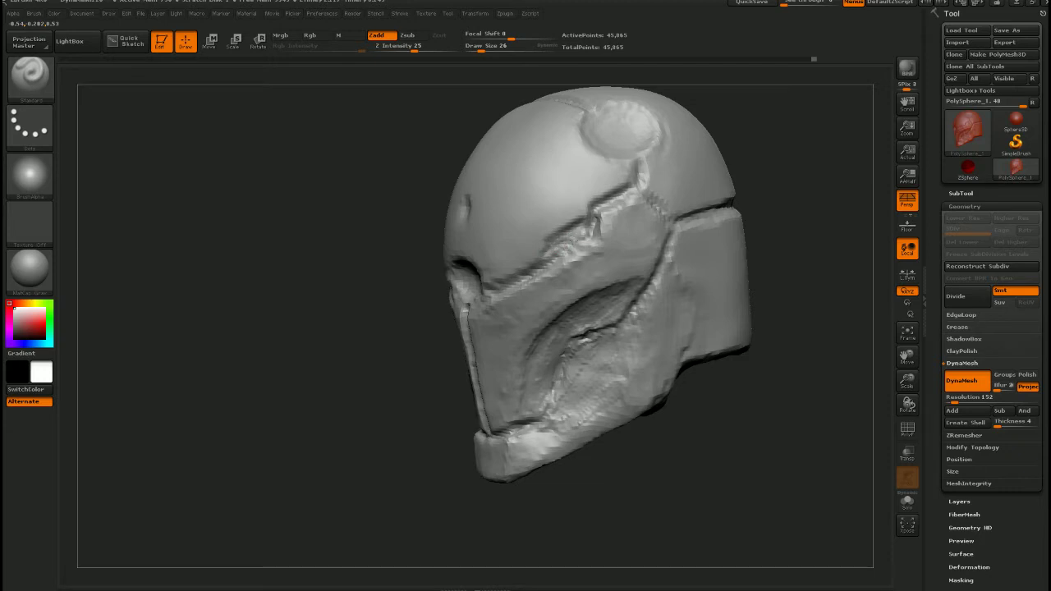
left_click_drag(573, 233, 611, 248)
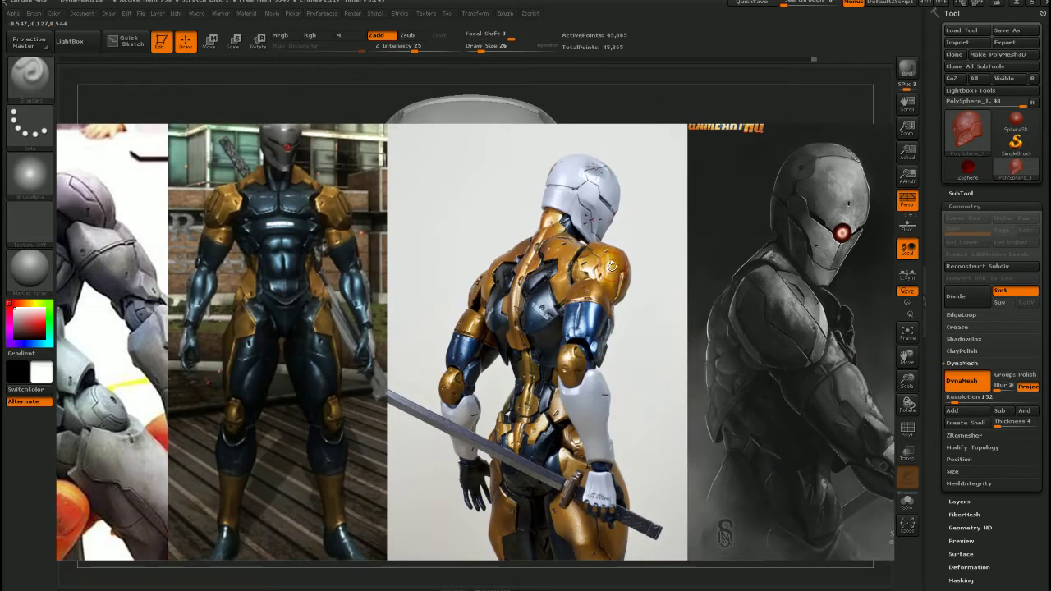
key("shift+z")
mouse_move(612, 268)
right_mouse_down()
mouse_move(579, 270)
mouse_move(604, 265)
mouse_move(592, 312)
right_mouse_up()
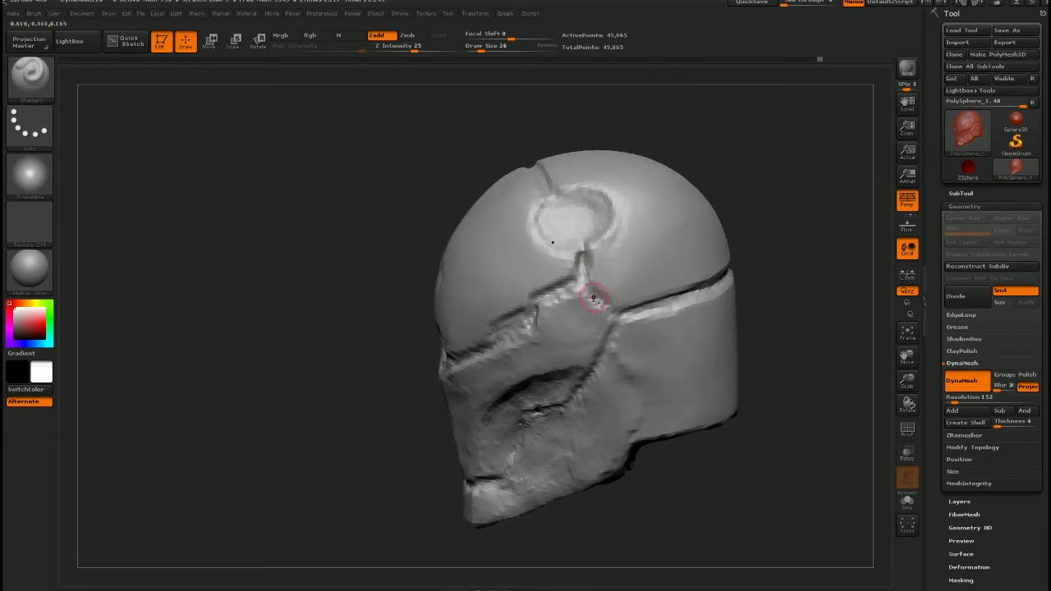
mouse_move(631, 331)
right_mouse_down()
mouse_move(619, 326)
mouse_move(620, 351)
right_mouse_up()
right_click_drag(620, 351, 644, 353, "ctrl")
Reshape the side of the cheek and jaw with the Move brush at a draw size of 131, checking the reference images
key("shift+z")
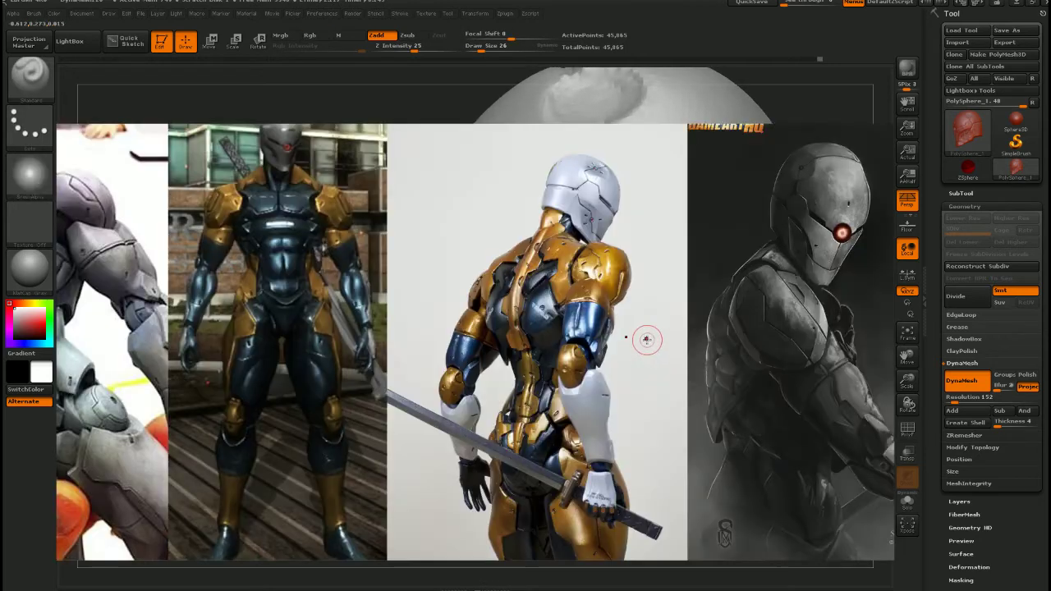
key("shift+z")
mouse_move(615, 280)
right_mouse_down()
mouse_move(630, 316)
mouse_move(567, 346)
right_mouse_up()
key("b")
key("m")
key("v")
key("s")
mouse_move(551, 359)
left_mouse_down()
mouse_move(574, 359)
mouse_move(582, 307)
left_mouse_up()
right_click_drag(555, 352, 580, 321)
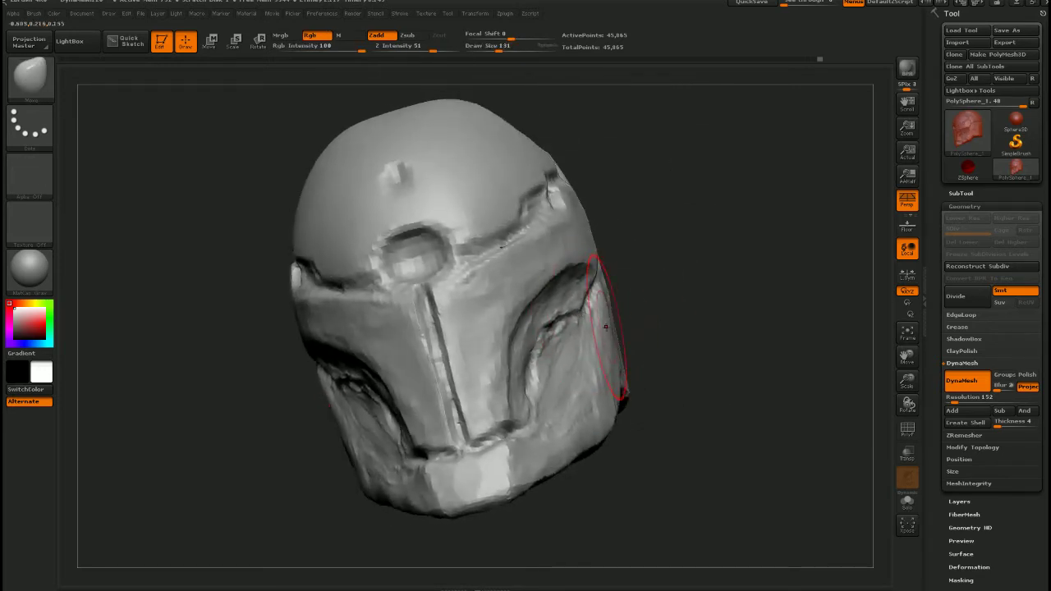
right_click_drag(605, 326, 501, 332)
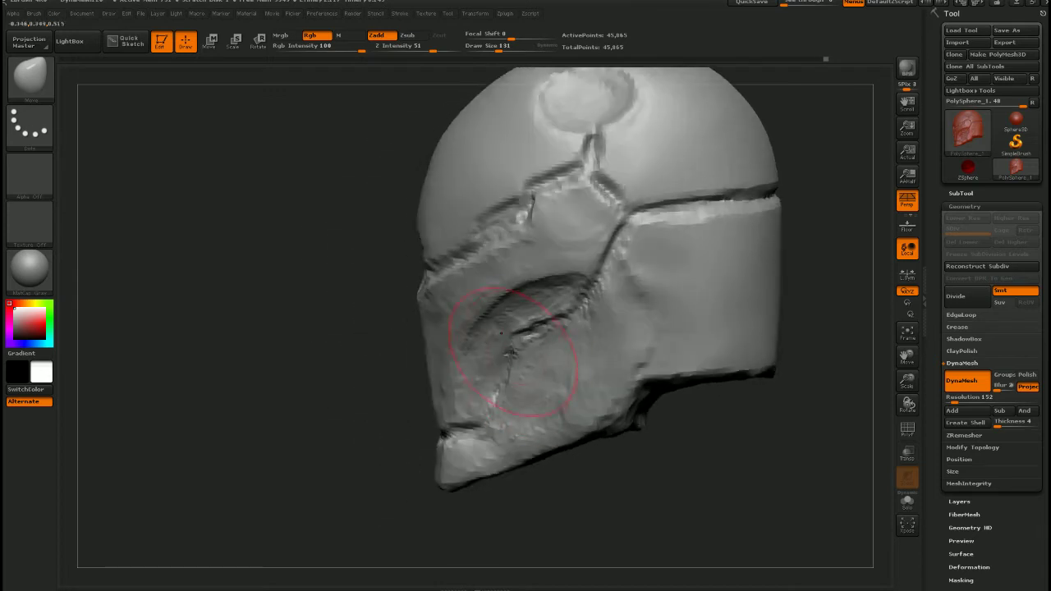
left_click_drag(510, 349, 527, 337)
mouse_move(537, 363)
right_mouse_down()
mouse_move(607, 356)
mouse_move(567, 356)
right_mouse_up()
Refine the lower jaw's side contour with the Move brush at a draw size of 82, following the reference images
key("shift+z")
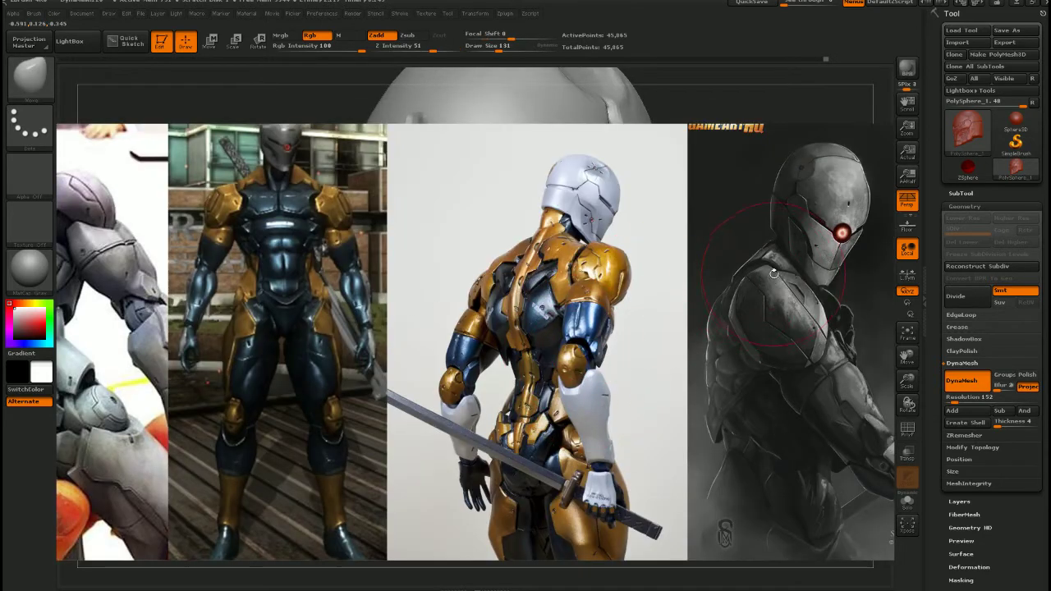
mouse_move(581, 215)
right_mouse_down()
mouse_move(628, 215)
mouse_move(611, 242)
right_mouse_up()
key("shift+z")
mouse_move(528, 359)
right_mouse_down()
mouse_move(558, 364)
mouse_move(526, 382)
mouse_move(540, 390)
mouse_move(549, 423)
right_mouse_up()
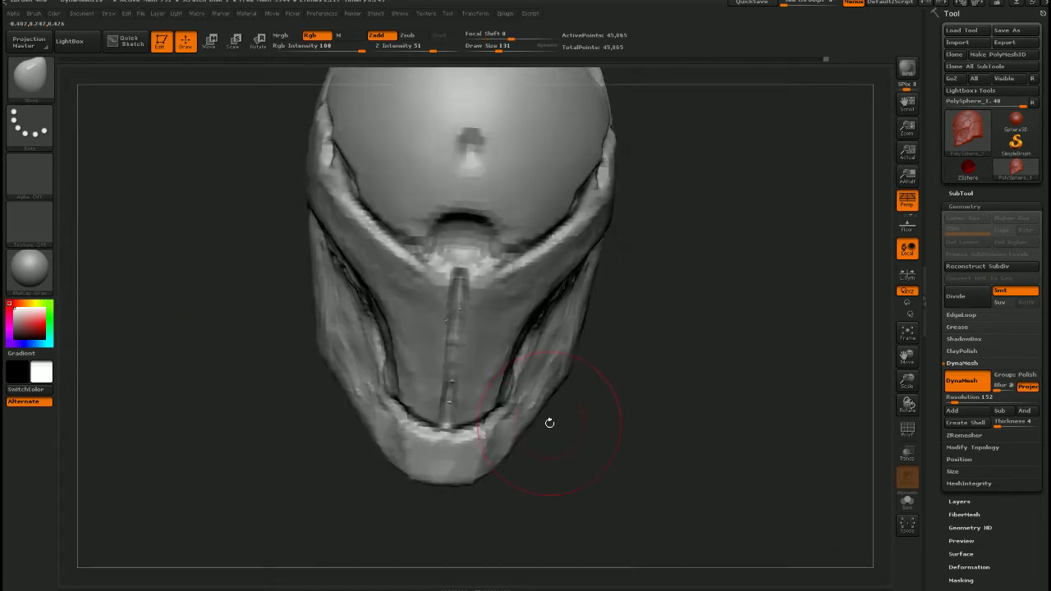
key("s")
left_click_drag(550, 423, 526, 412)
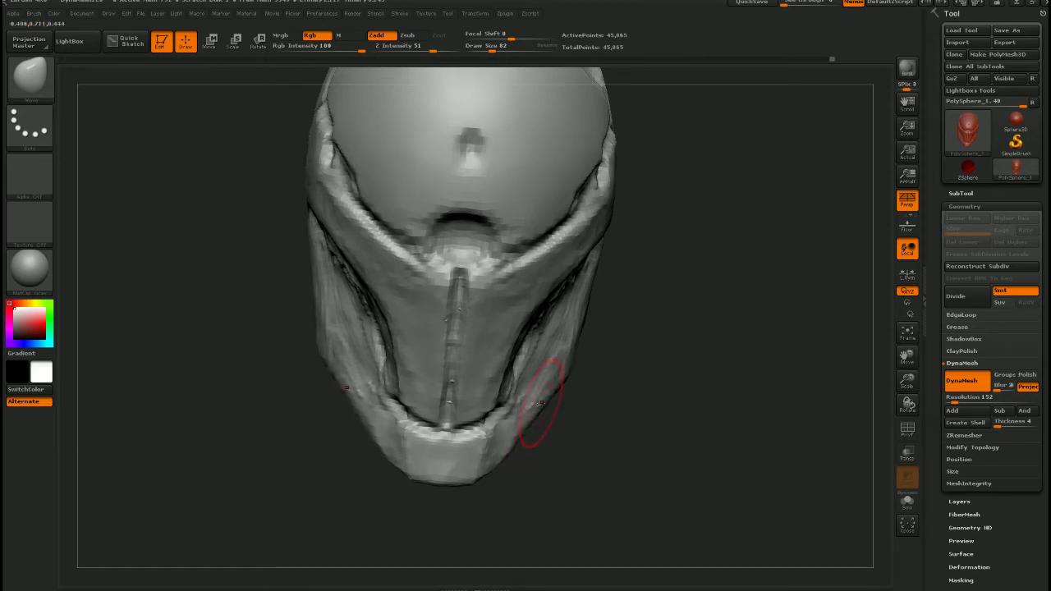
mouse_move(541, 402)
right_mouse_down()
mouse_move(542, 353)
mouse_move(583, 378)
mouse_move(550, 378)
mouse_move(530, 322)
mouse_move(536, 335)
right_mouse_up()
mouse_move(638, 406)
right_mouse_down("alt")
mouse_move(585, 312)
mouse_move(567, 304)
right_mouse_up("alt")
left_click_drag(548, 295, 583, 321, "shift")
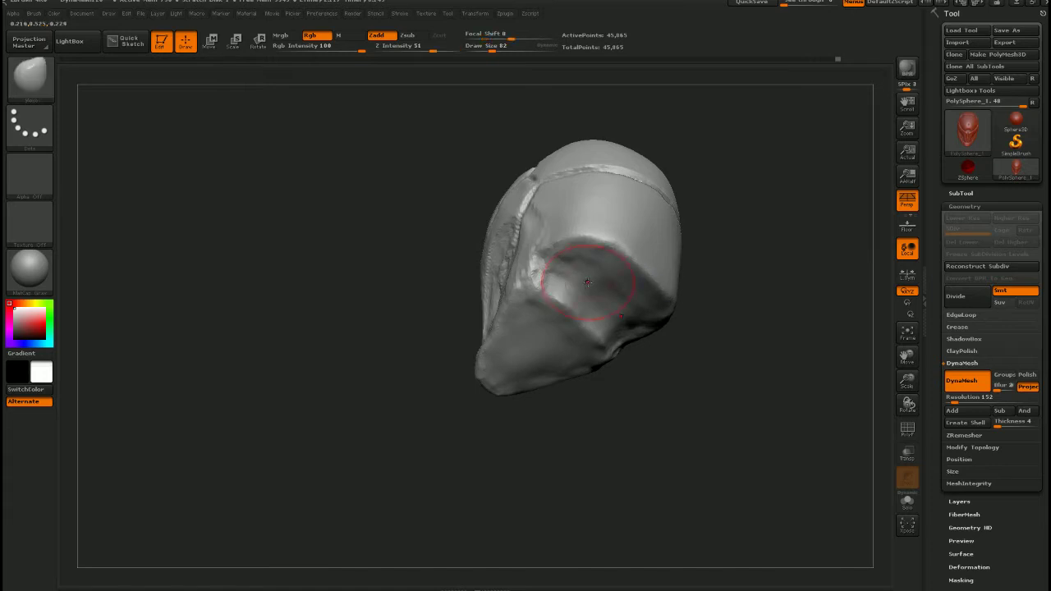
mouse_move(589, 279)
right_mouse_down()
mouse_move(629, 356)
mouse_move(595, 283)
right_mouse_up()
right_click_drag(595, 284, 619, 304)
left_click_drag(618, 304, 630, 356)
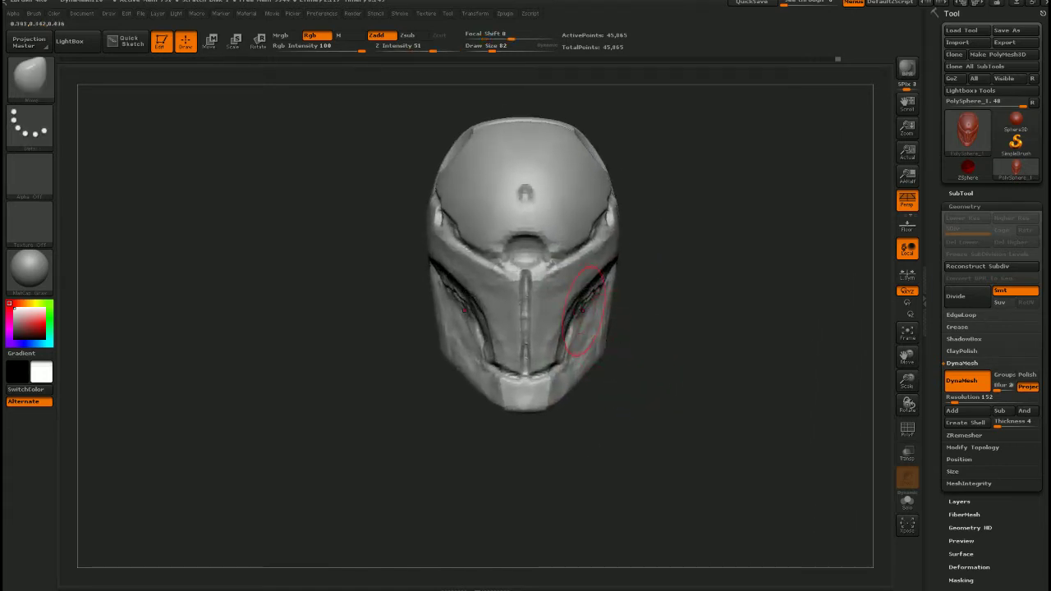
Round the chin's lower edge in front and side views with the Move brush at a draw size of 86
right_click_drag(529, 330, 538, 357, "alt")
key("s")
left_click_drag(488, 380, 502, 379)
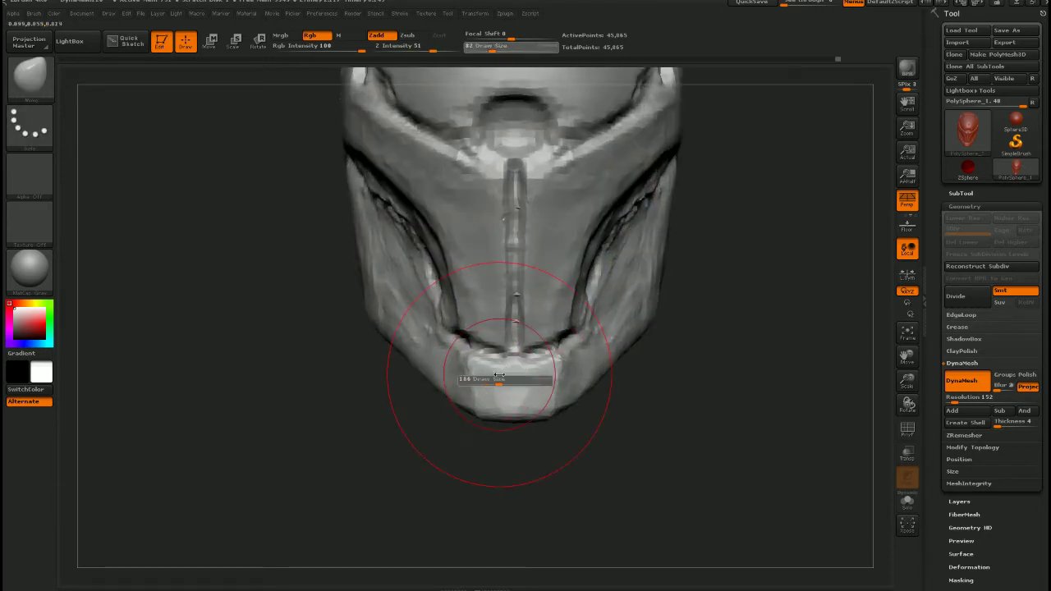
key("bracketleft")
key("bracketleft")
key("bracketleft")
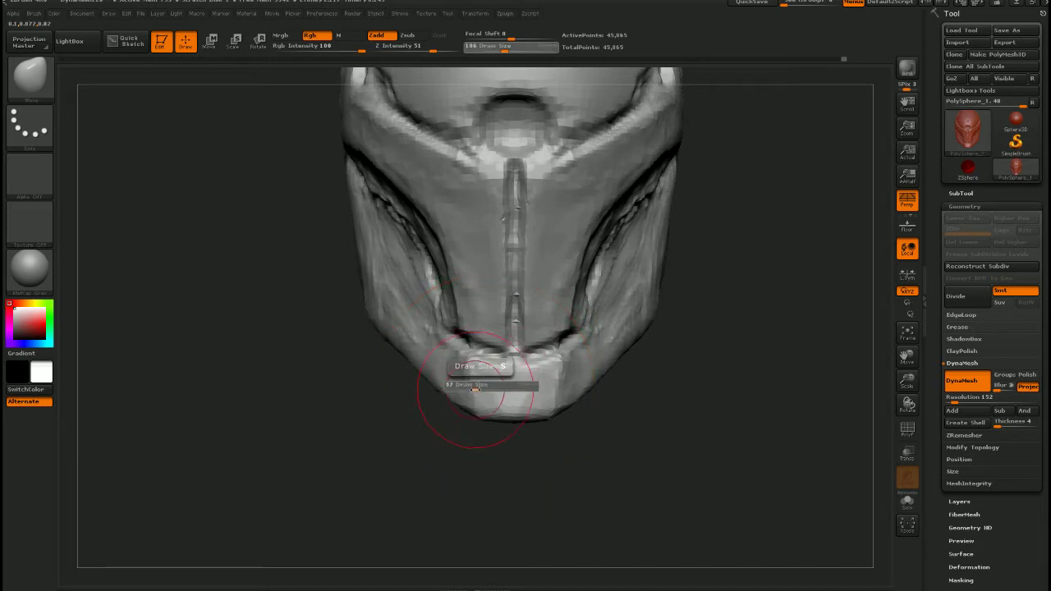
mouse_move(467, 376)
left_mouse_down()
mouse_move(464, 406)
mouse_move(476, 425)
mouse_move(500, 434)
mouse_move(468, 402)
mouse_move(513, 416)
left_mouse_up()
left_click_drag(446, 456, 582, 414)
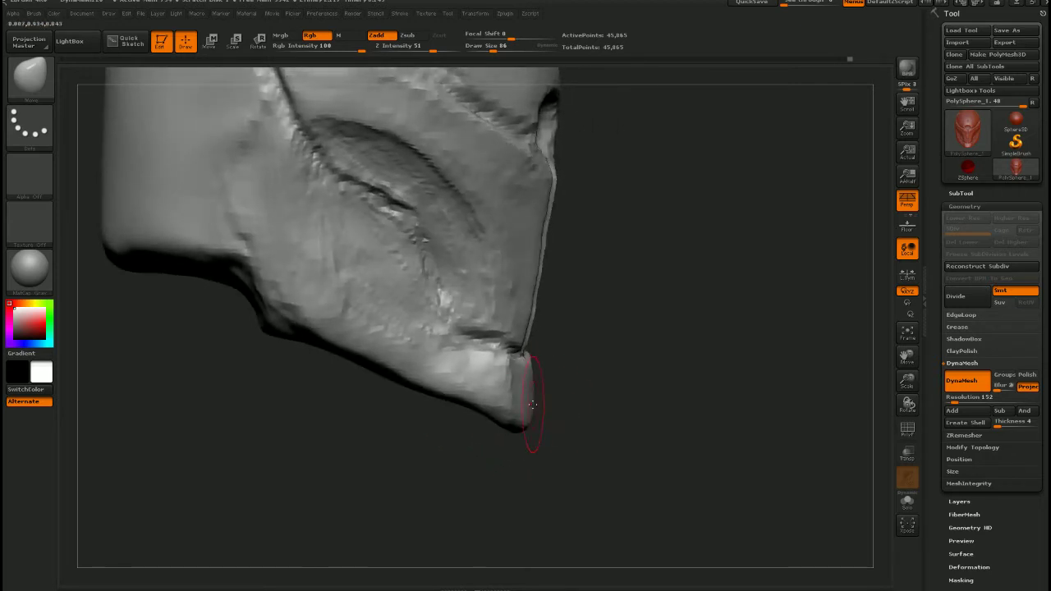
left_click_drag(641, 406, 541, 425)
right_click_drag(542, 426, 527, 373, "ctrl")
mouse_move(527, 374)
right_mouse_down()
mouse_move(603, 369)
mouse_move(513, 374)
right_mouse_up()
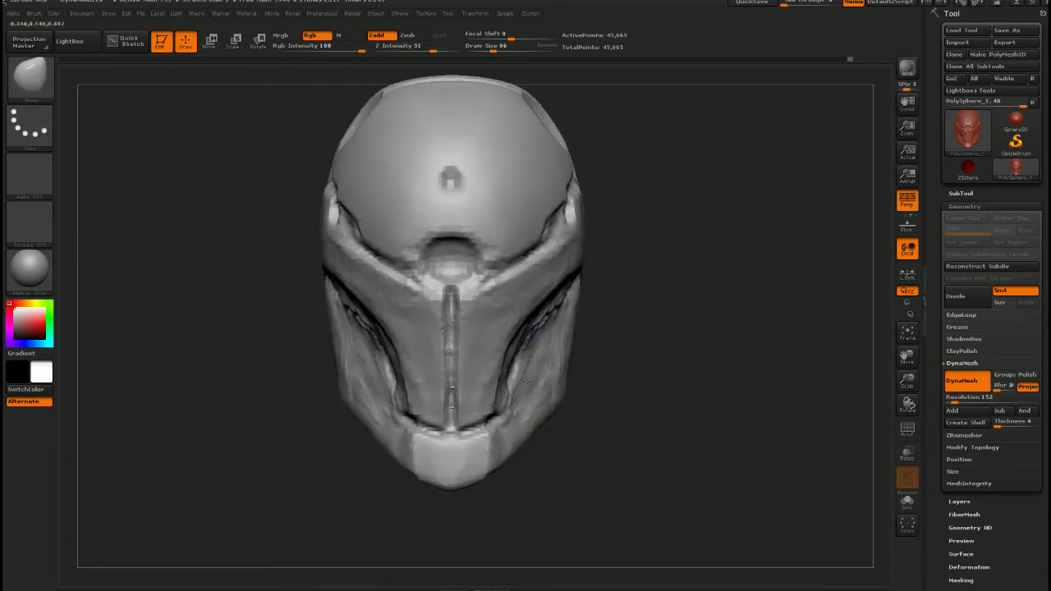
Trim the raised edge along the brow seam with the TrimDynamic brush at a draw size of 68
right_click_drag(532, 312, 558, 403, "alt")
right_click_drag(483, 345, 543, 348)
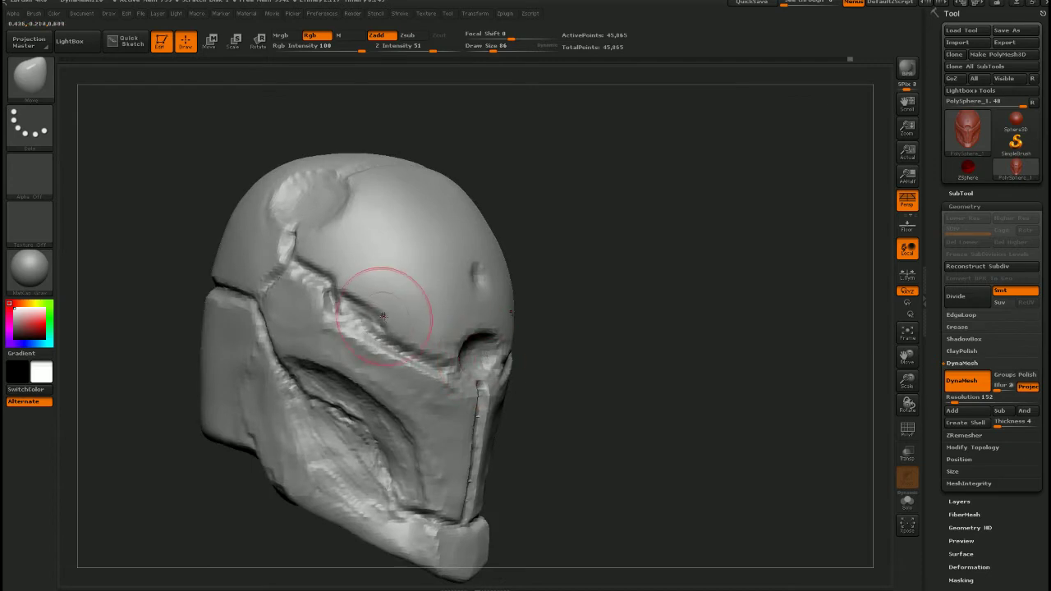
key("b")
key("t")
key("d")
mouse_move(384, 323)
left_mouse_down()
mouse_move(382, 348)
mouse_move(415, 343)
mouse_move(403, 369)
left_mouse_up()
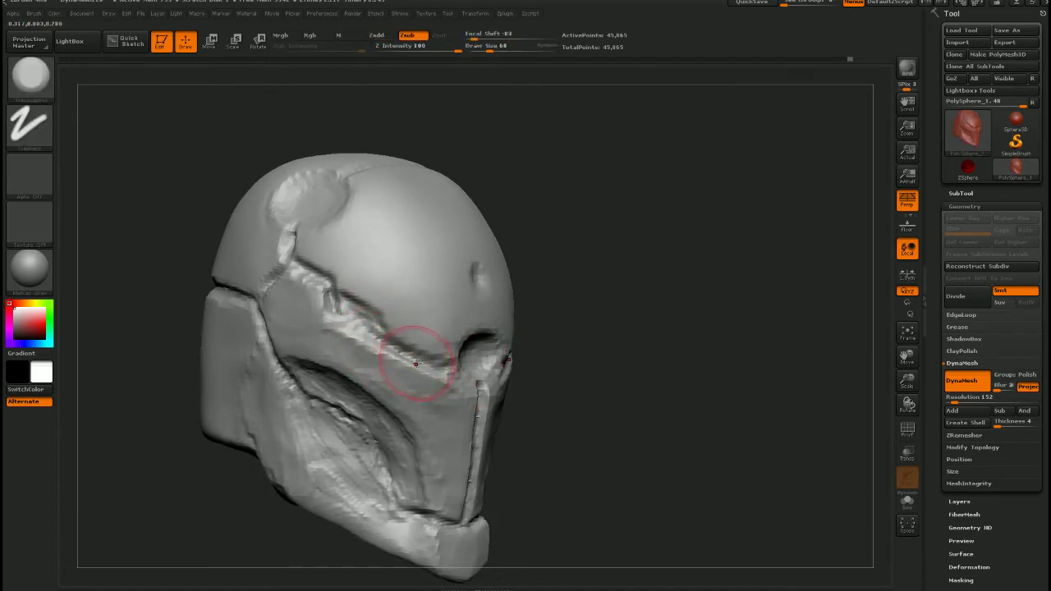
Tighten the brow seam from the forehead socket to the temple with the Pinch brush at a draw size of 68
key("b")
key("p")
key("i")
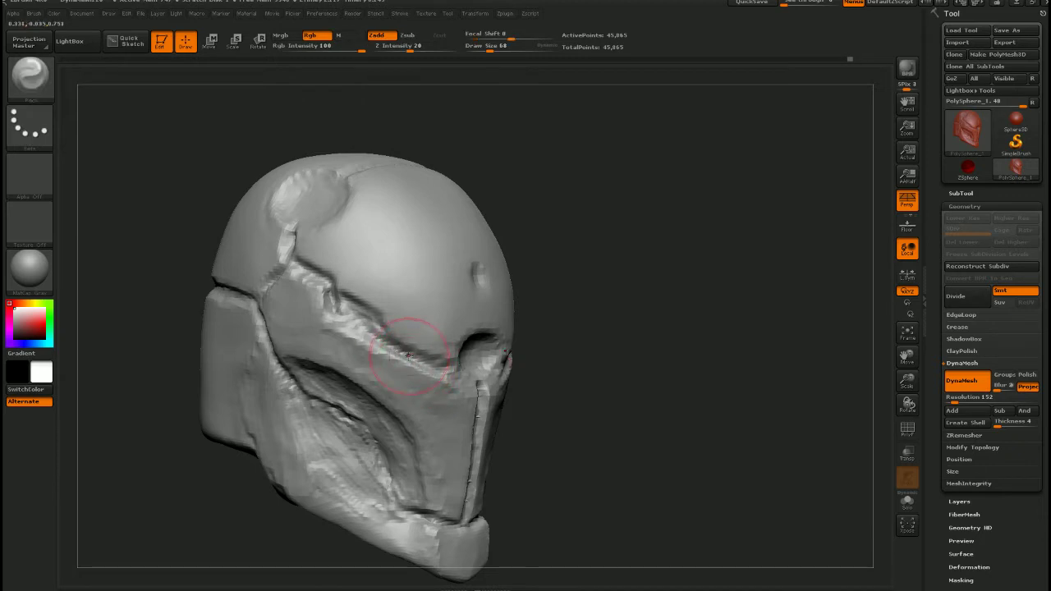
left_click_drag(407, 355, 439, 373)
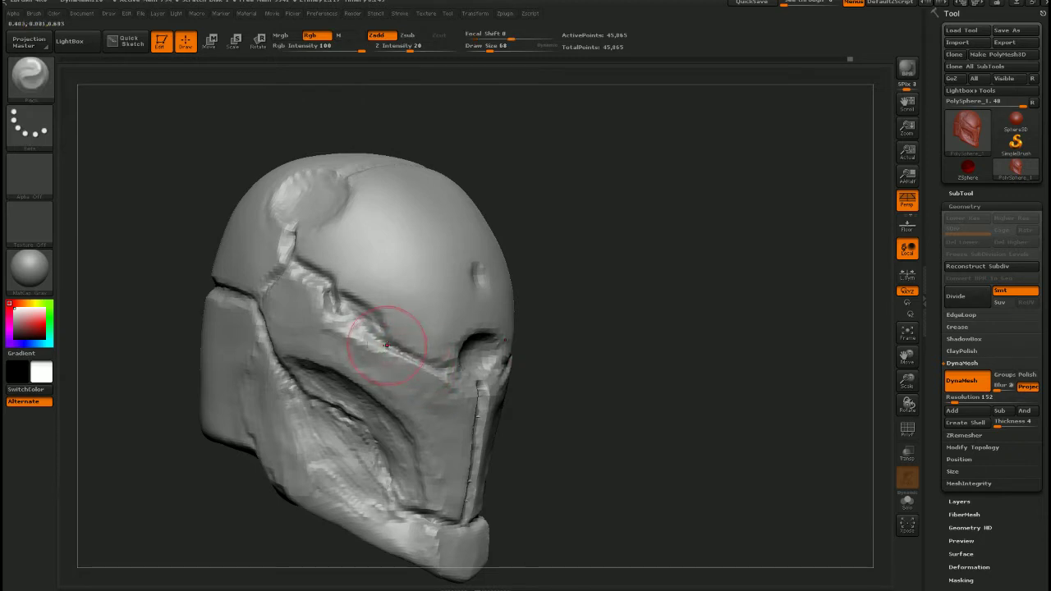
mouse_move(329, 284)
left_mouse_down()
mouse_move(338, 318)
mouse_move(314, 274)
mouse_move(294, 264)
left_mouse_up()
Pinch the seams around the temple joint, along the faceplate's rear edge and above the chin
right_click_drag(356, 322, 444, 320)
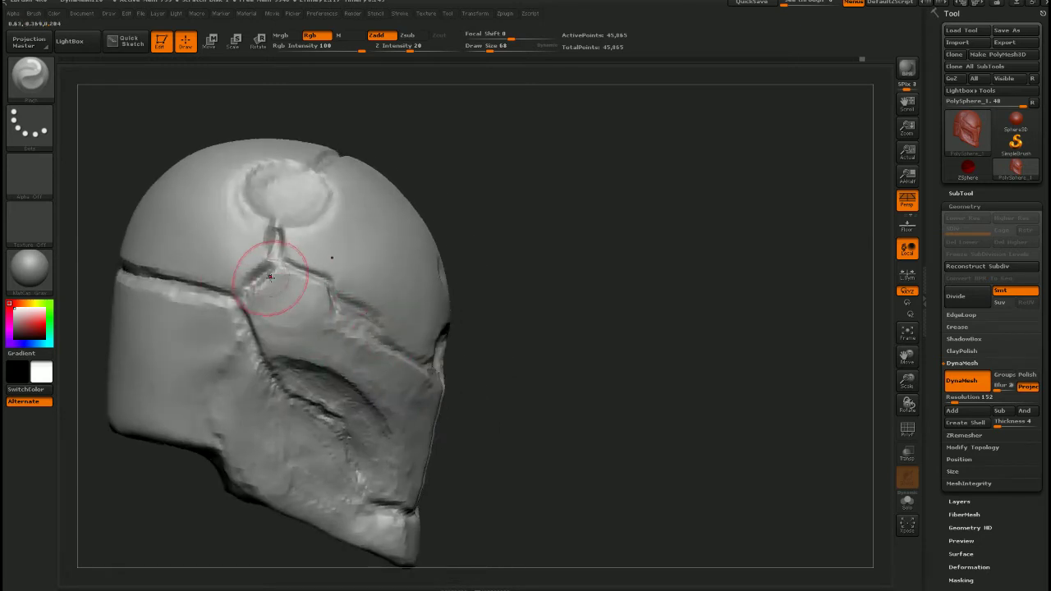
left_click_drag(273, 269, 247, 289)
mouse_move(272, 242)
left_mouse_down()
mouse_move(275, 232)
mouse_move(278, 249)
mouse_move(245, 305)
left_mouse_up()
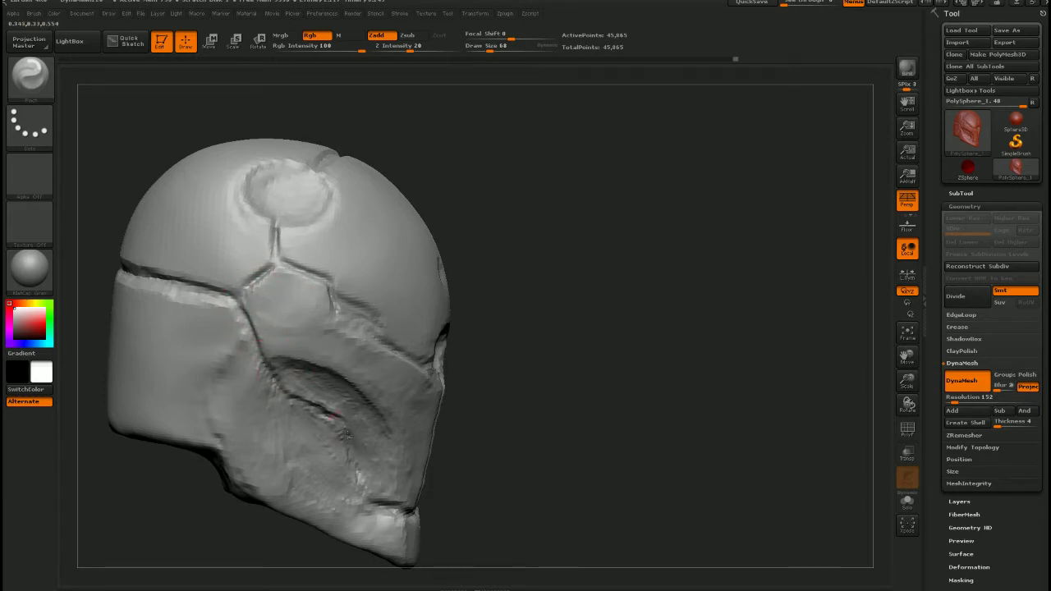
left_click_drag(394, 511, 384, 506)
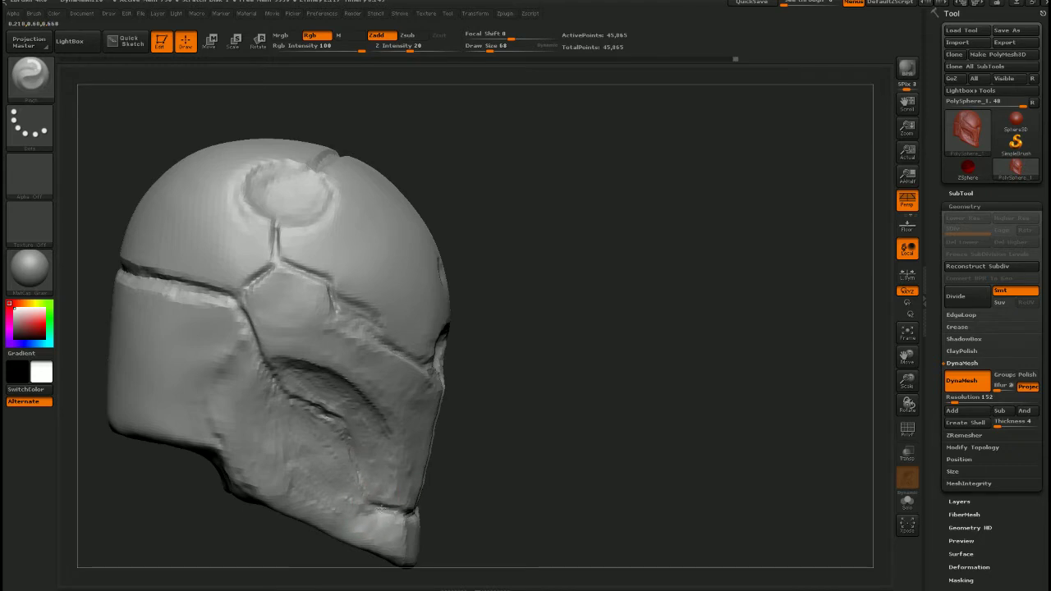
Pinch the vertical center seam of the faceplate into a narrow line from the forehead socket to the chin
right_click_drag(521, 506, 448, 503)
mouse_move(447, 502)
right_mouse_down("alt")
mouse_move(429, 422)
mouse_move(362, 410)
right_mouse_up("alt")
mouse_move(350, 334)
left_mouse_down()
mouse_move(352, 285)
mouse_move(357, 402)
mouse_move(344, 433)
left_mouse_up()
mouse_move(440, 378)
right_mouse_down()
mouse_move(425, 350)
mouse_move(478, 259)
right_mouse_up()
left_click_drag(480, 244, 477, 224)
right_click_drag(426, 253, 517, 311)
mouse_move(389, 207)
left_mouse_down()
mouse_move(439, 235)
mouse_move(481, 301)
mouse_move(485, 266)
mouse_move(495, 326)
left_mouse_up()
right_click_drag(495, 326, 457, 316, "alt")
mouse_move(457, 317)
right_mouse_down("shift")
mouse_move(495, 349)
mouse_move(559, 328)
right_mouse_up("shift")
Compare the helmet's front view with the character reference images
key("shift+z")
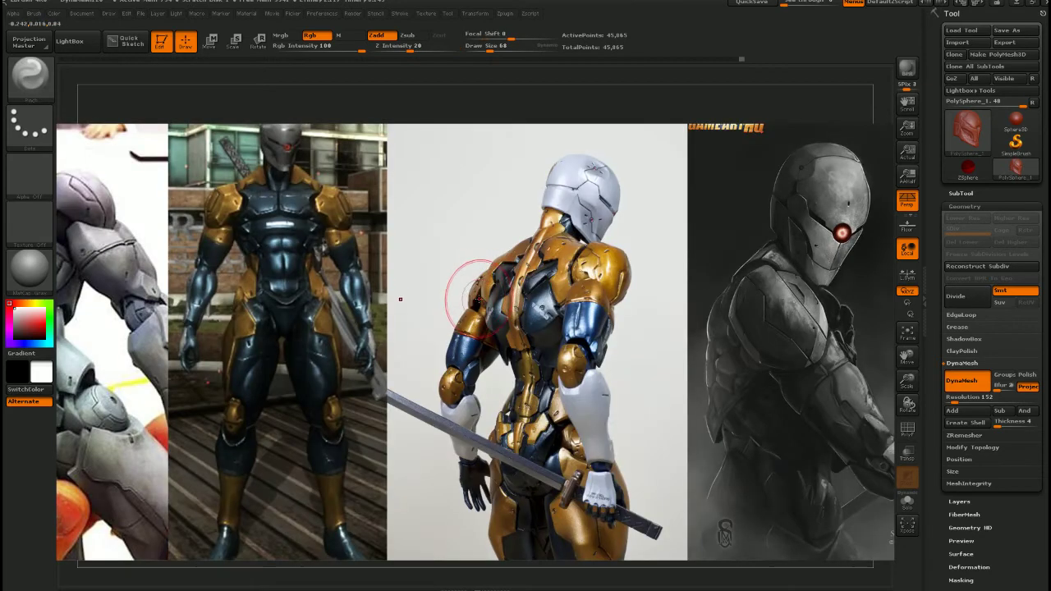
key("shift+z")
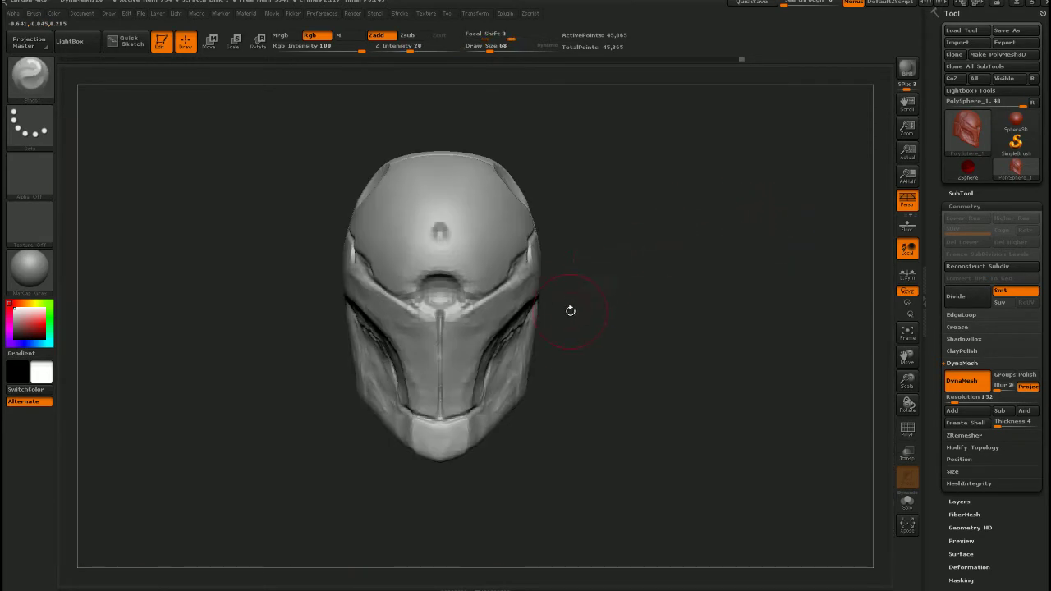
mouse_move(570, 307)
left_mouse_down()
mouse_move(621, 337)
mouse_move(573, 349)
left_mouse_up()
key("shift+z")
key("shift+z")
key("shift+z")
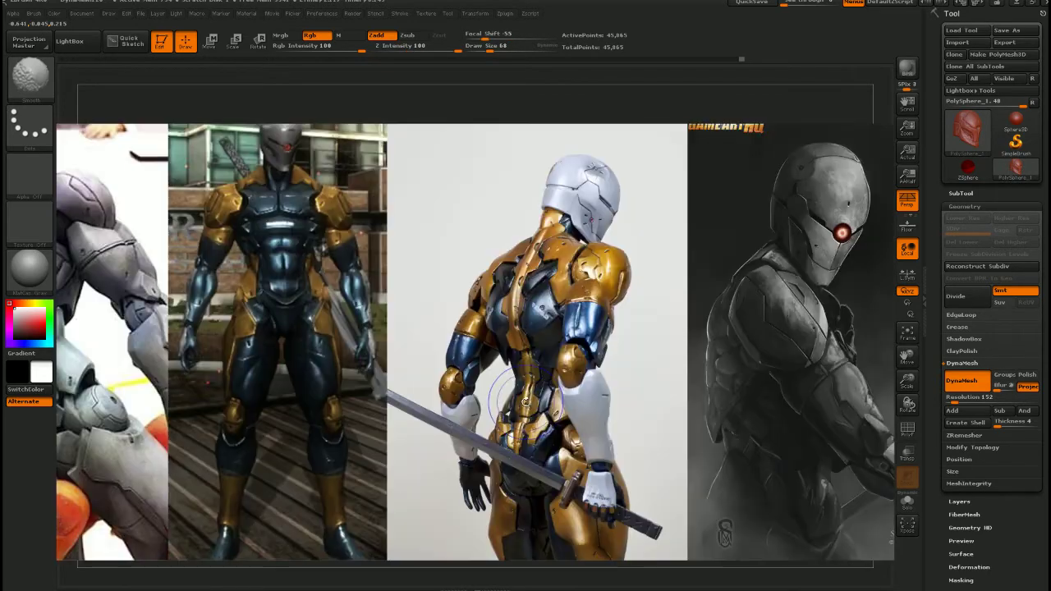
key("shift+z")
Pull the chin's tip downward with the Move brush at a draw size of 118, shaping it in front and side views
right_click_drag(488, 460, 508, 338, "alt")
right_click_drag(507, 338, 520, 447, "ctrl")
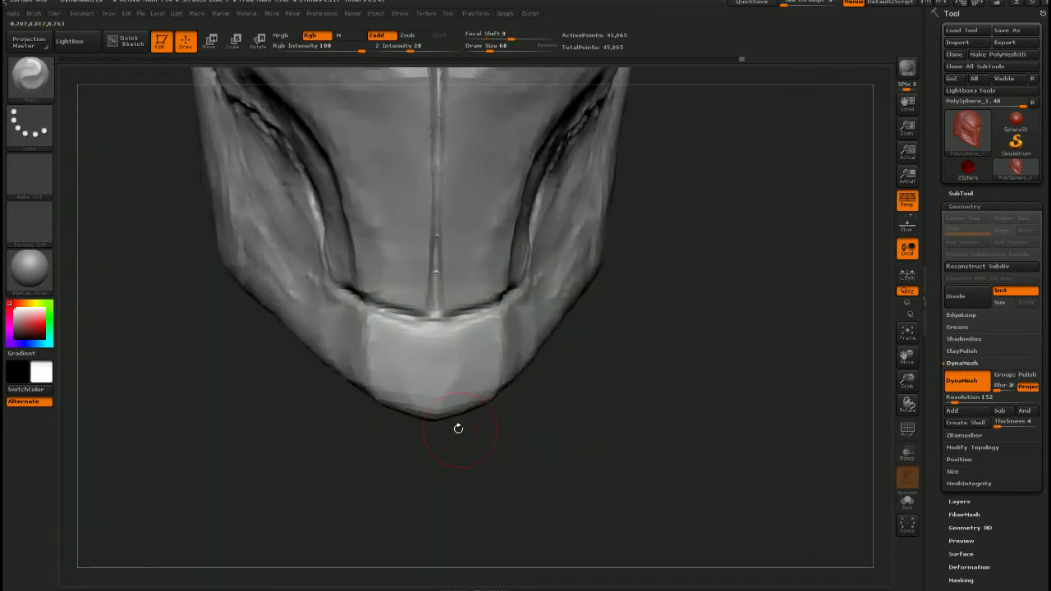
key("b")
key("m")
key("v")
key("s")
left_click_drag(429, 400, 422, 417)
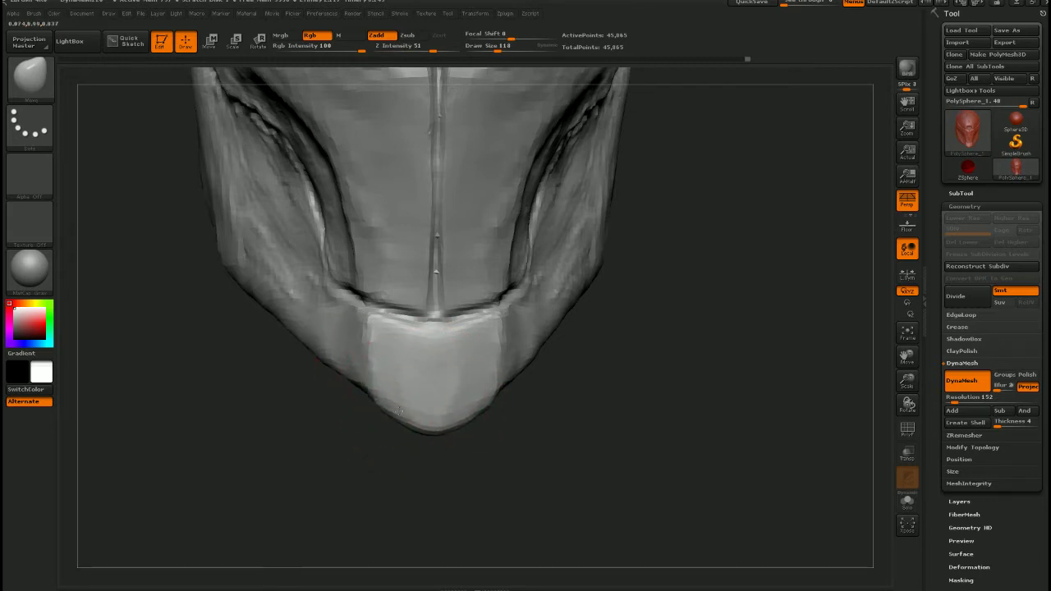
right_click_drag(400, 408, 476, 402)
left_click_drag(448, 432, 434, 438)
right_click_drag(434, 439, 457, 427)
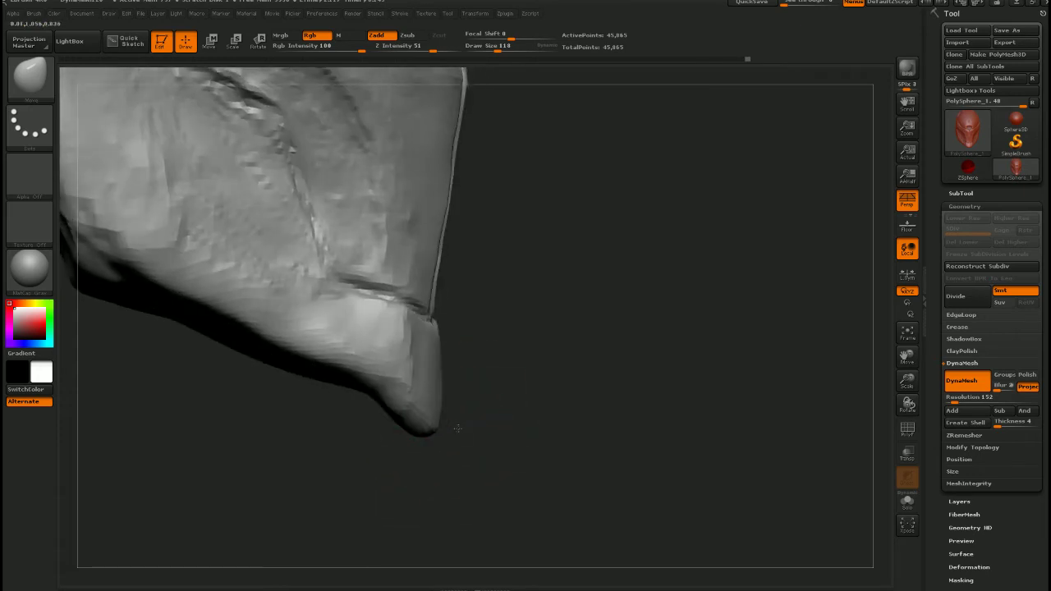
Refine the underside and front profile of the chin with the Move brush at a draw size of 82
key("b")
key("c")
key("b")
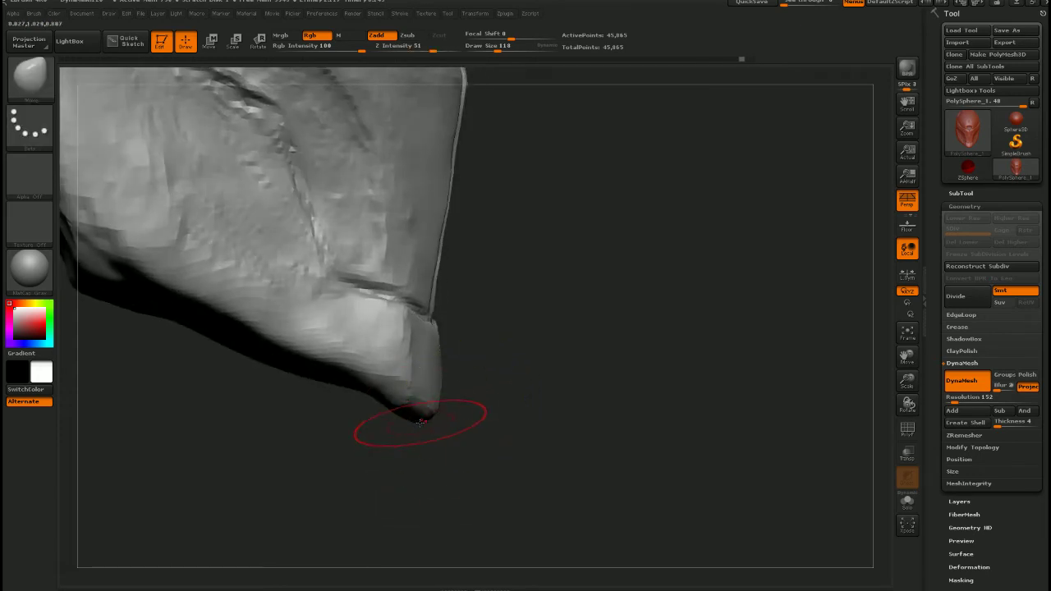
key("s")
left_click_drag(419, 428, 426, 384)
key("s")
mouse_move(452, 387)
right_mouse_down()
mouse_move(437, 384)
mouse_move(452, 368)
right_mouse_up()
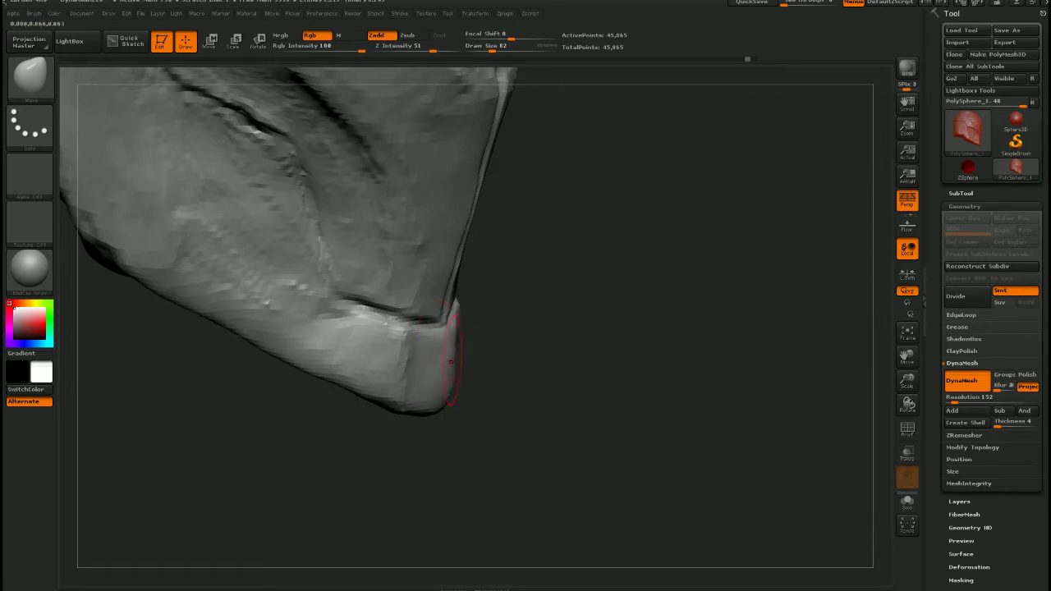
Build up the front surface of the chin with ClayTubes strokes at a draw size of 82
right_click_drag(447, 384, 418, 375)
key("b")
key("c")
key("t")
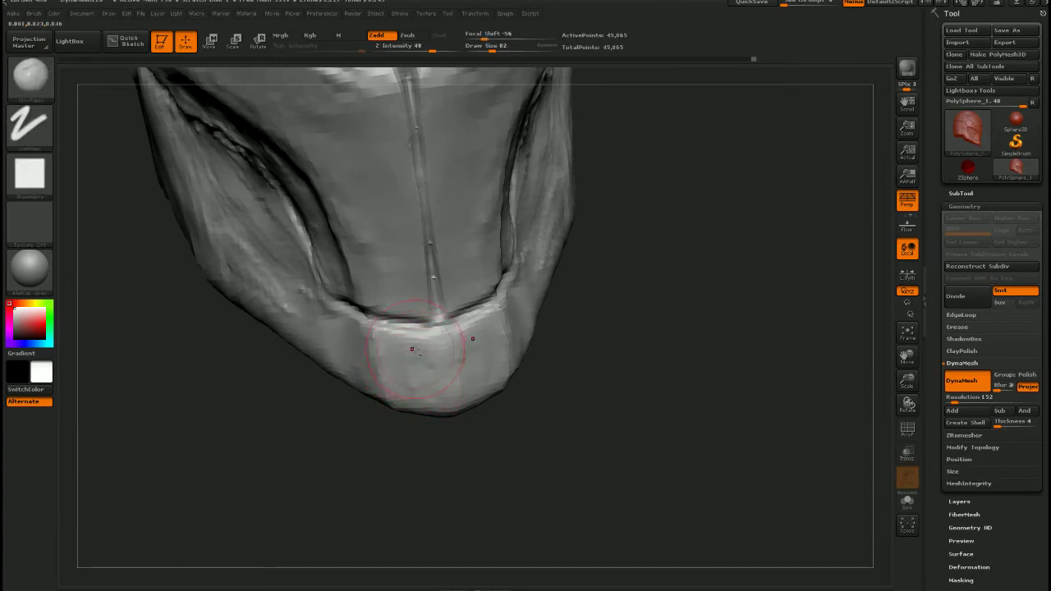
mouse_move(413, 349)
left_mouse_down()
mouse_move(431, 361)
mouse_move(399, 377)
mouse_move(437, 374)
mouse_move(458, 397)
left_mouse_up()
right_click_drag(458, 394, 492, 387)
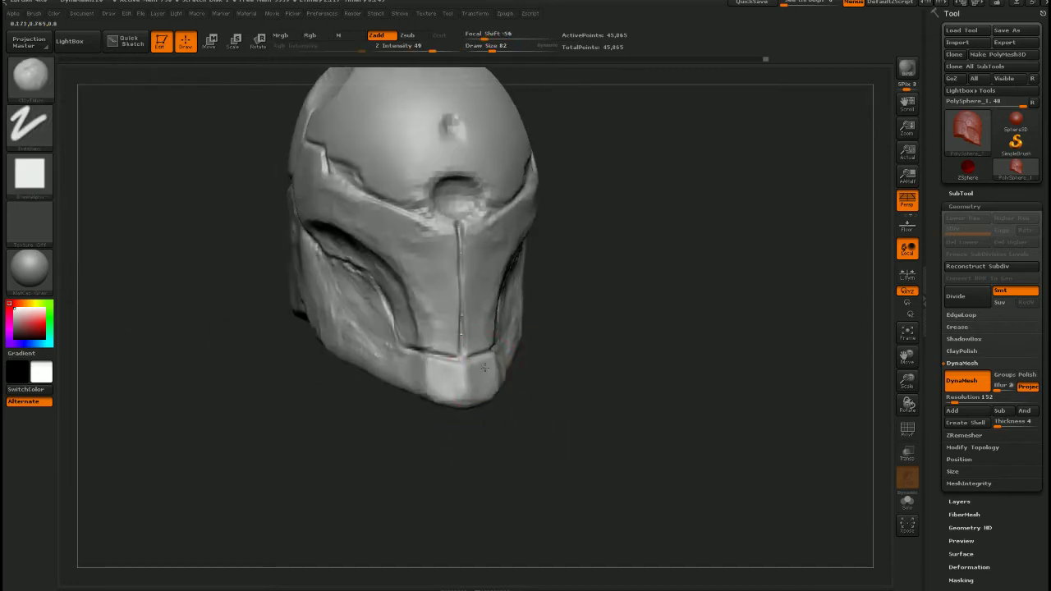
Sharpen the edges of the chin block with the Pinch brush at a draw size of 82
key("b")
key("d")
key("s")
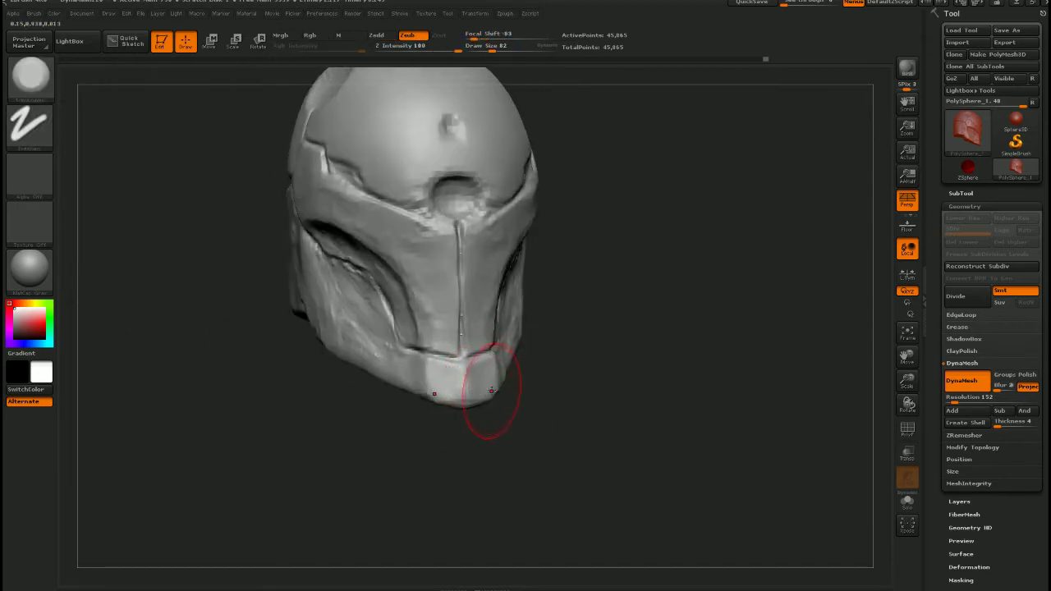
key("b")
key("p")
key("i")
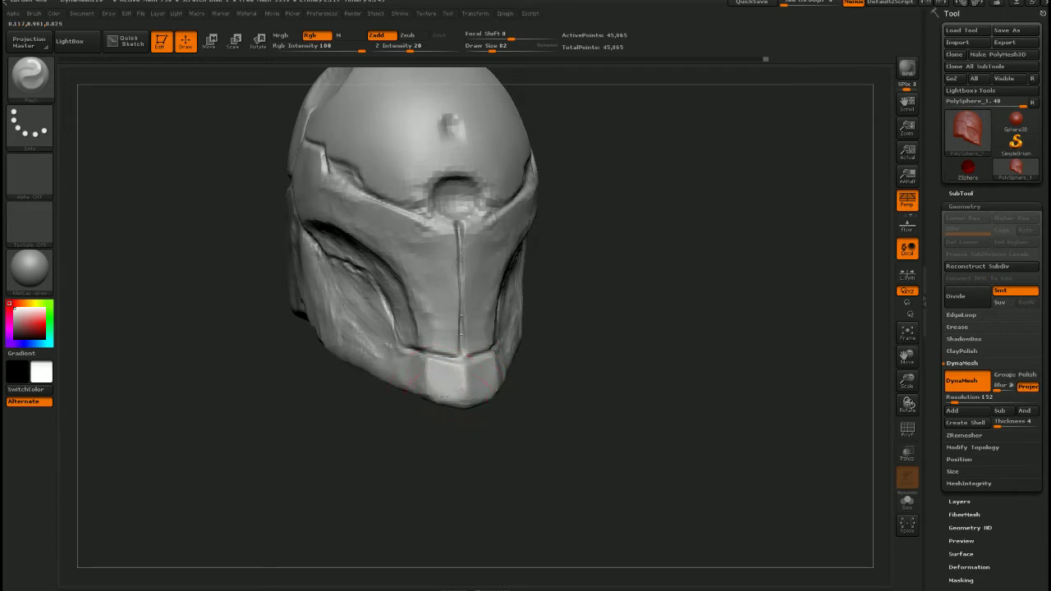
mouse_move(649, 330)
left_mouse_down()
mouse_move(550, 346)
mouse_move(495, 334)
left_mouse_up()
Pinch the seam between the faceplate and the cheek at a draw size of 35
key("s")
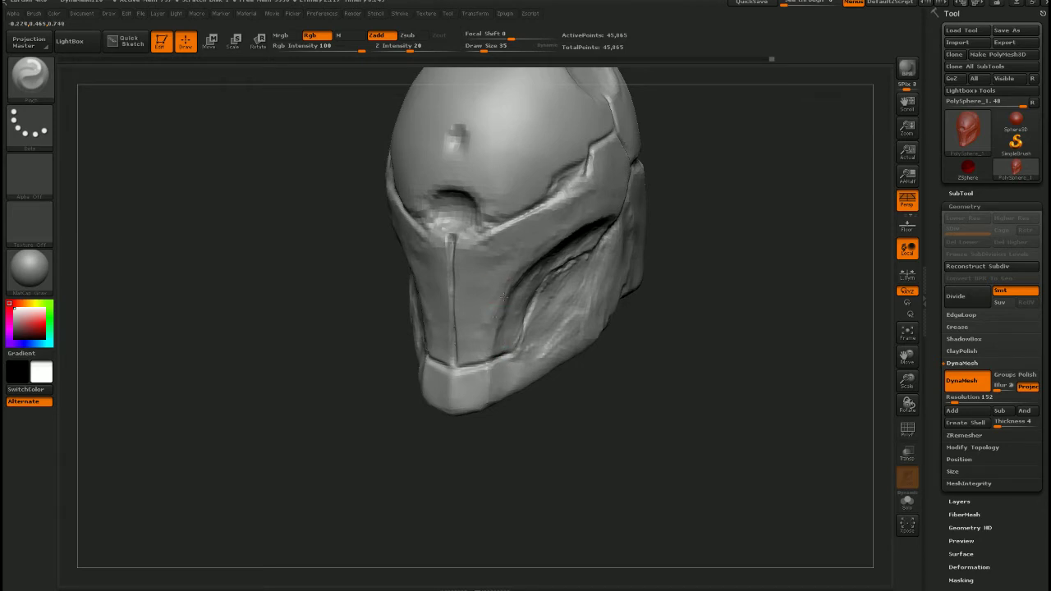
left_click_drag(531, 256, 506, 270)
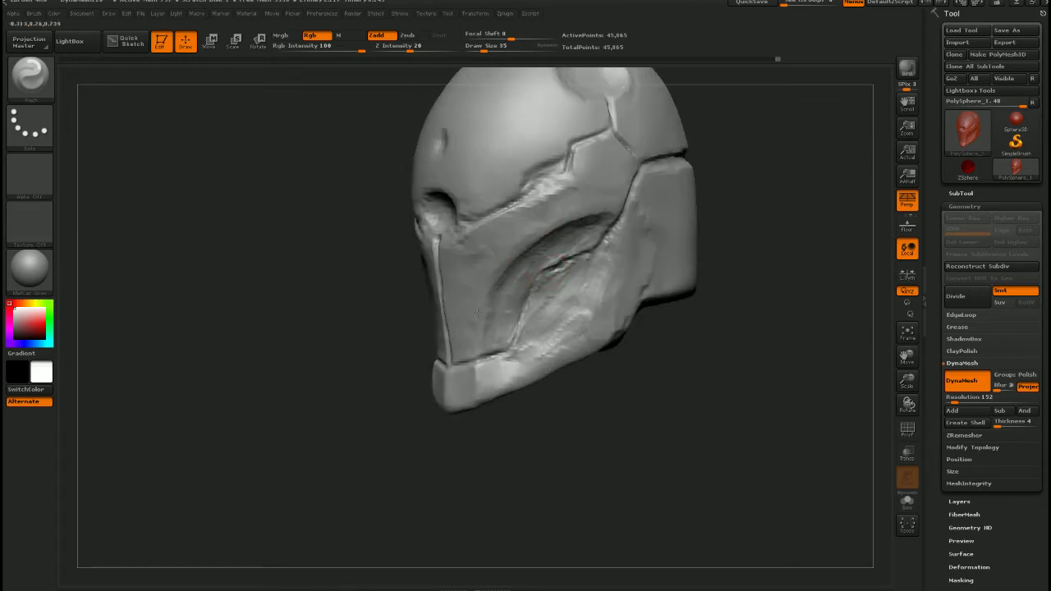
right_click_drag(523, 339, 554, 341)
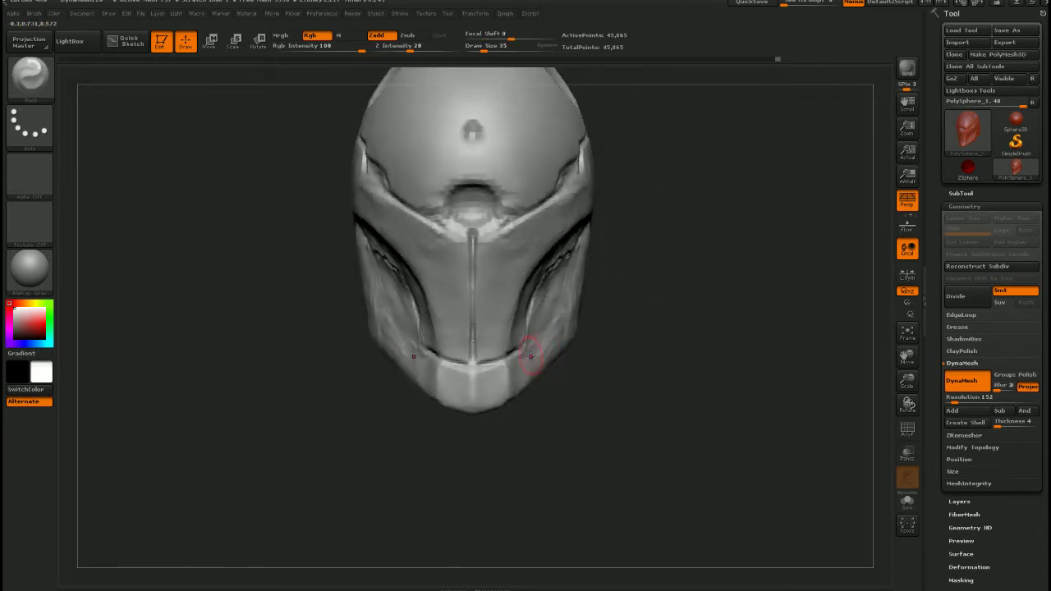
Adjust the lower faceplate beside the chin with the Move brush at a draw size of 89, checking it against the reference images
key("b")
key("m")
key("v")
key("s")
mouse_move(501, 376)
left_mouse_down()
mouse_move(511, 376)
mouse_move(508, 332)
left_mouse_up()
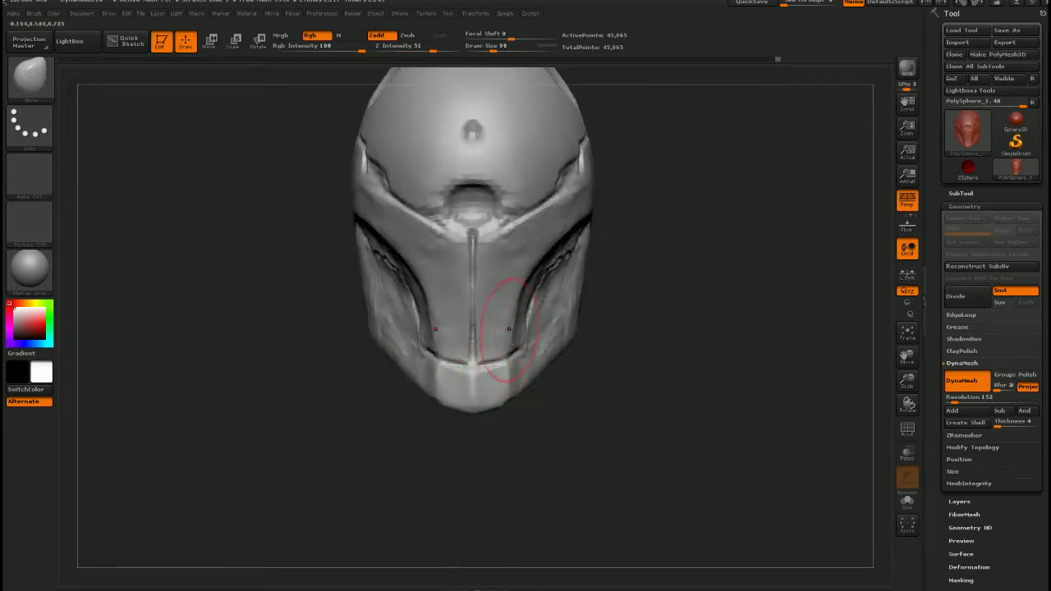
key("shift+z")
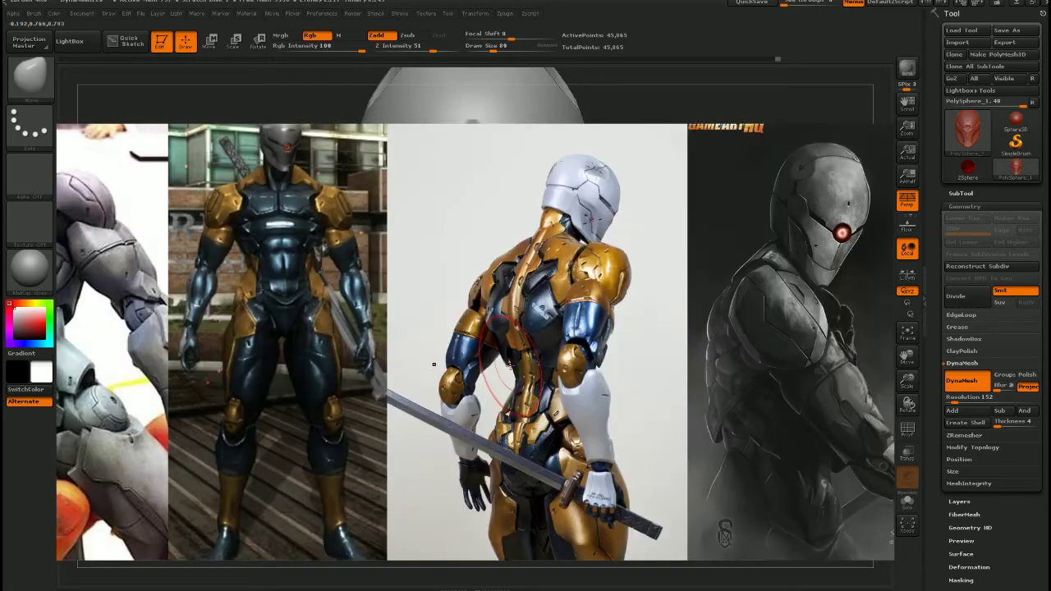
key("shift+z")
Sharpen the chin block's side edges and the lower jaw with the Pinch brush at a draw size of 24
key("s")
mouse_move(503, 380)
left_mouse_down()
mouse_move(464, 398)
mouse_move(520, 394)
mouse_move(515, 404)
left_mouse_up()
key("b")
key("m")
key("v")
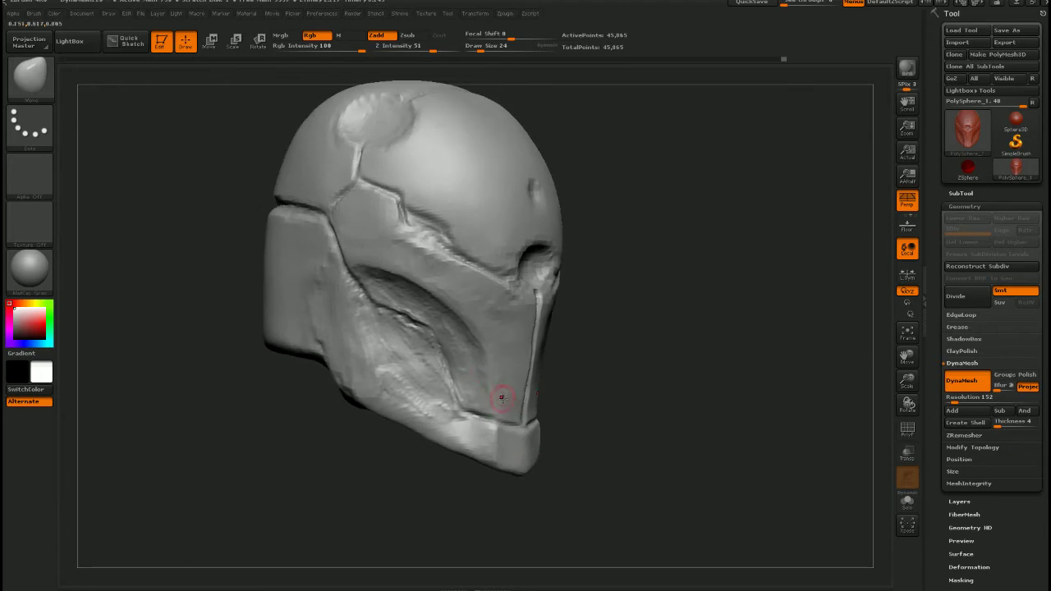
key("b")
key("p")
key("i")
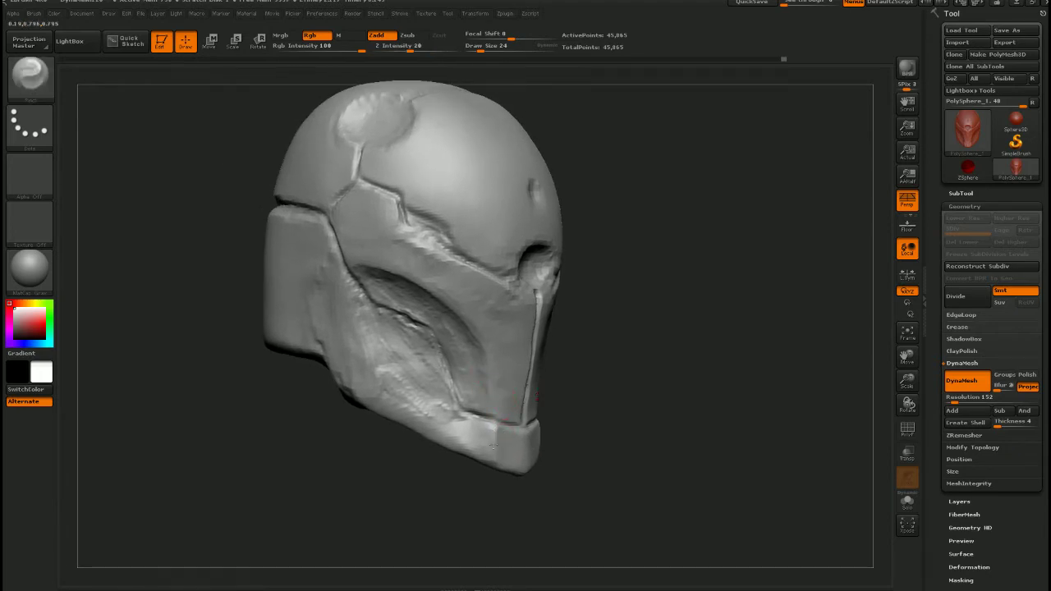
mouse_move(492, 446)
left_mouse_down()
mouse_move(385, 395)
mouse_move(432, 413)
left_mouse_up()
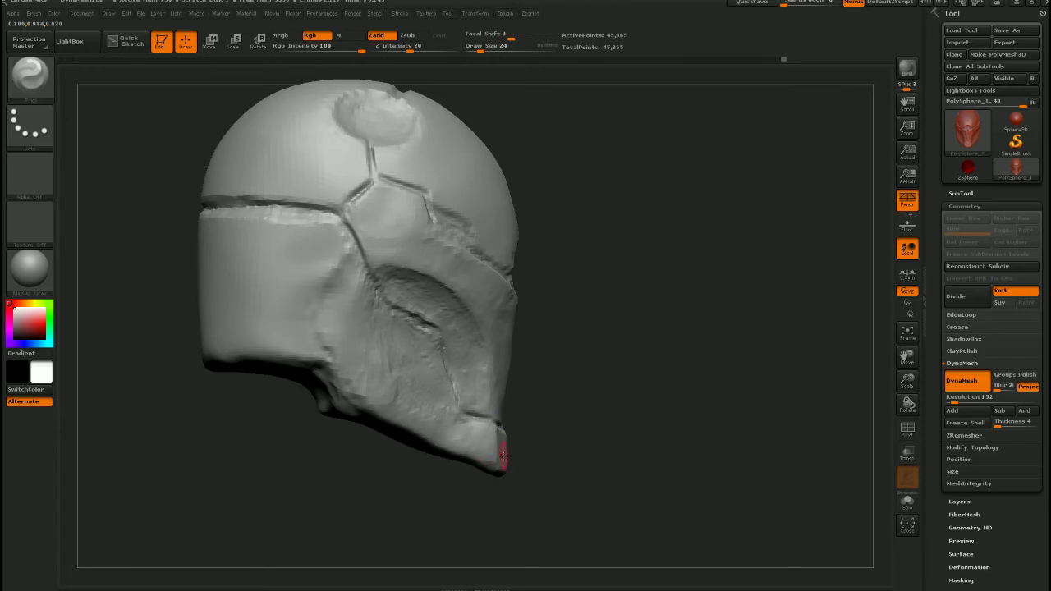
Refine the side profile of the chin and lower jaw with the Move brush at a draw size of 47
type("bmvs")
type("47")
key("Return")
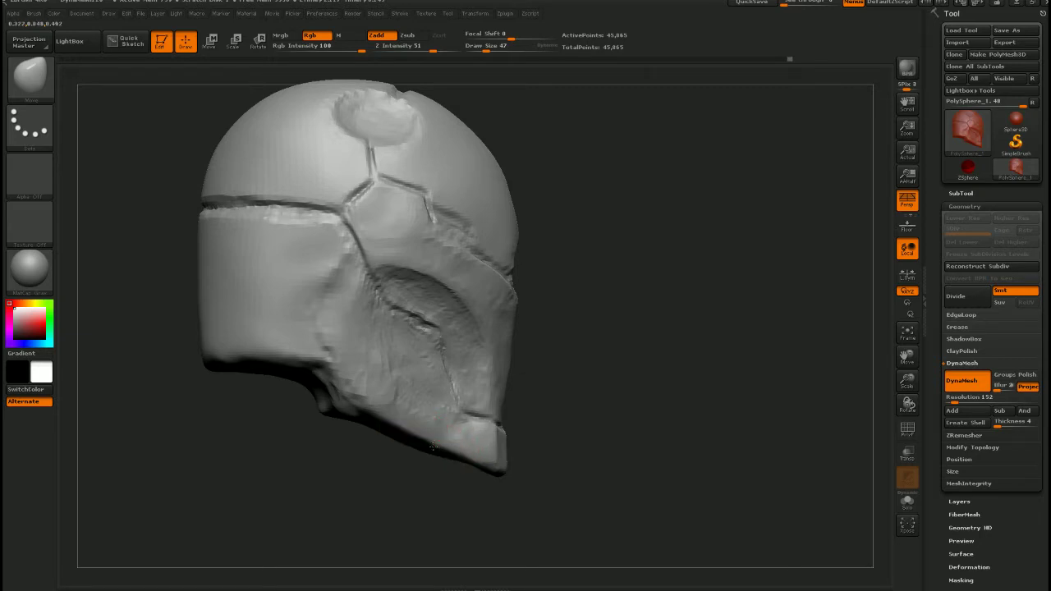
mouse_move(604, 411)
left_mouse_down()
mouse_move(532, 439)
mouse_move(493, 435)
mouse_move(509, 401)
mouse_move(548, 399)
left_mouse_up()
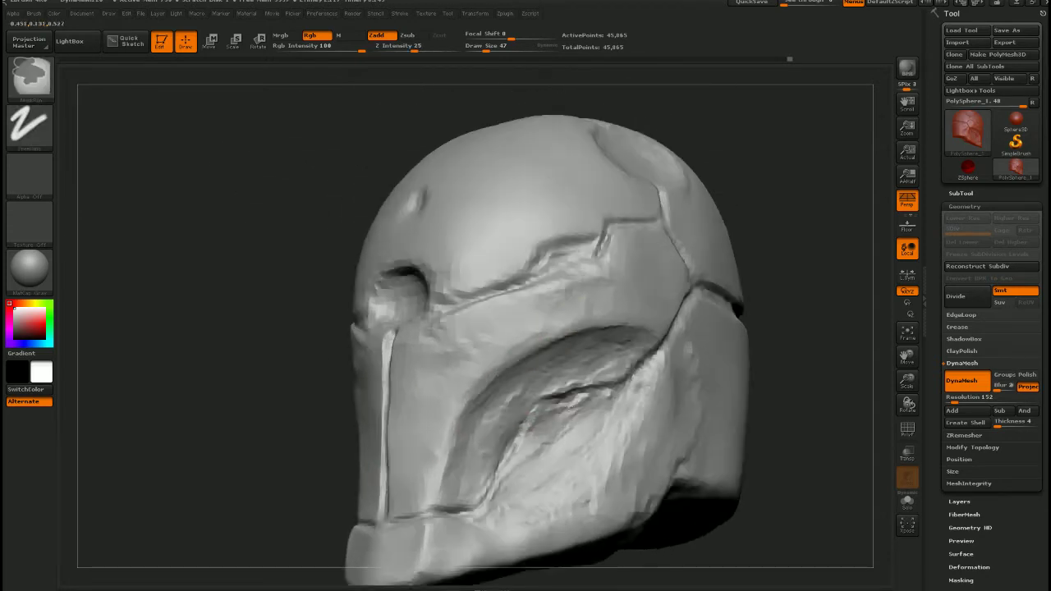
Smooth the curved recess beside the faceplate and recut the cheek seam below it with the Standard brush at a draw size of 22
mouse_move(548, 398)
right_mouse_down("alt")
mouse_move(549, 337)
mouse_move(566, 328)
right_mouse_up("alt")
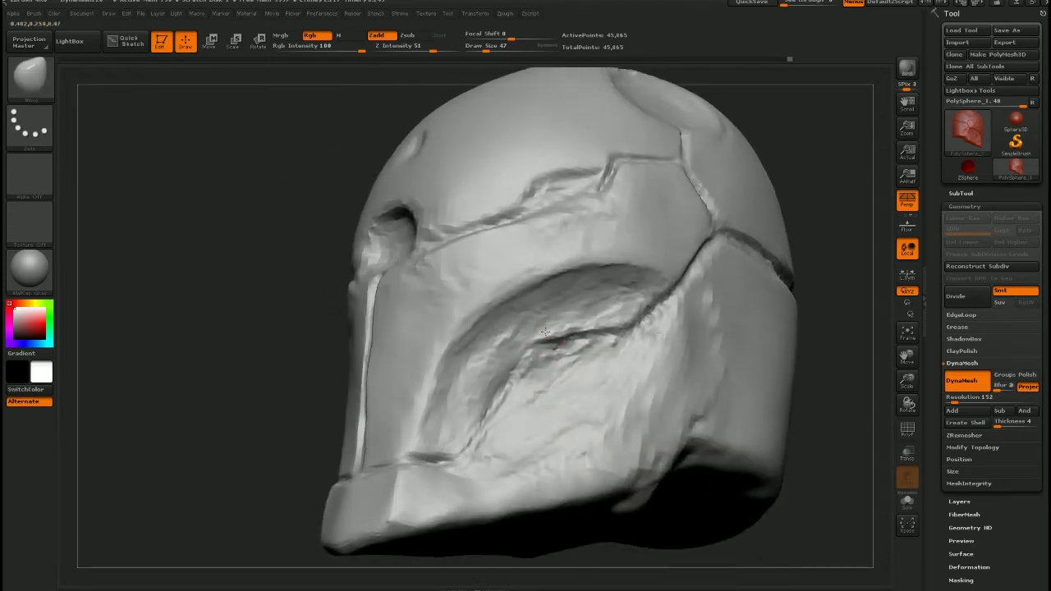
left_click_drag(570, 291, 559, 296, "shift")
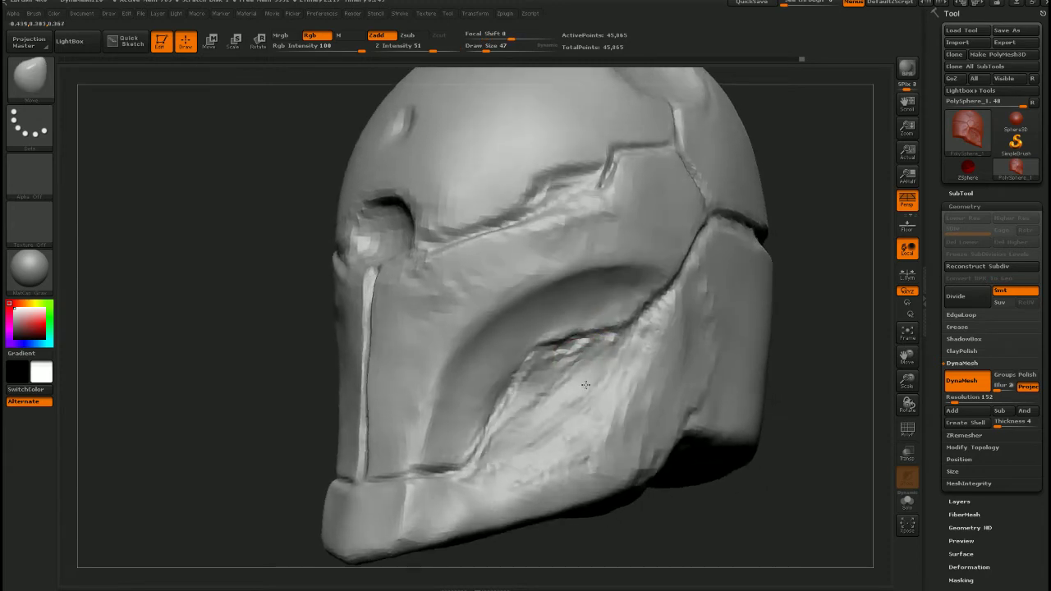
key("s")
left_click_drag(512, 395, 508, 396)
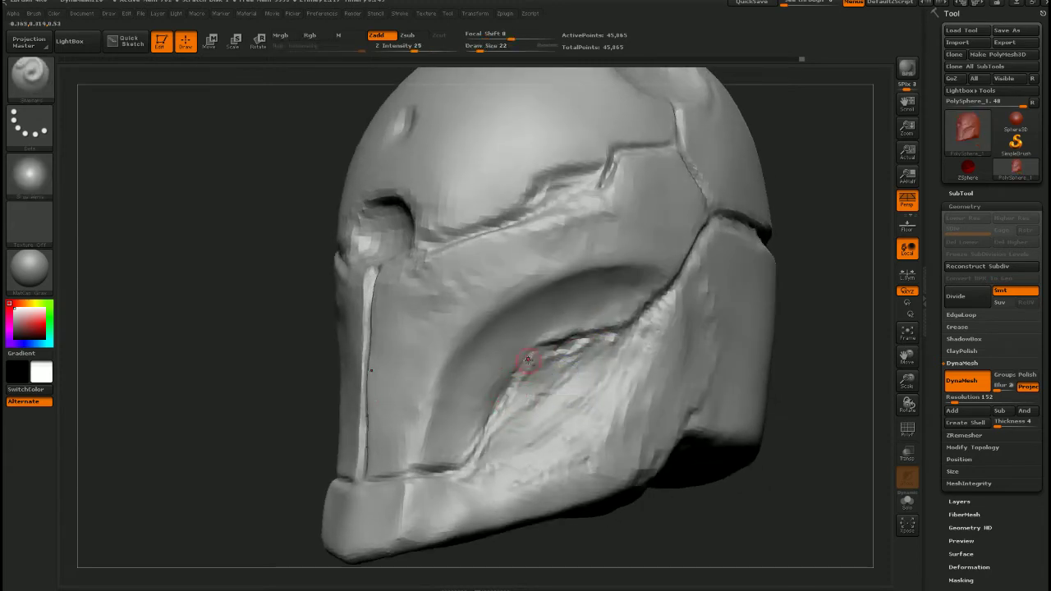
left_click_drag(532, 351, 462, 470)
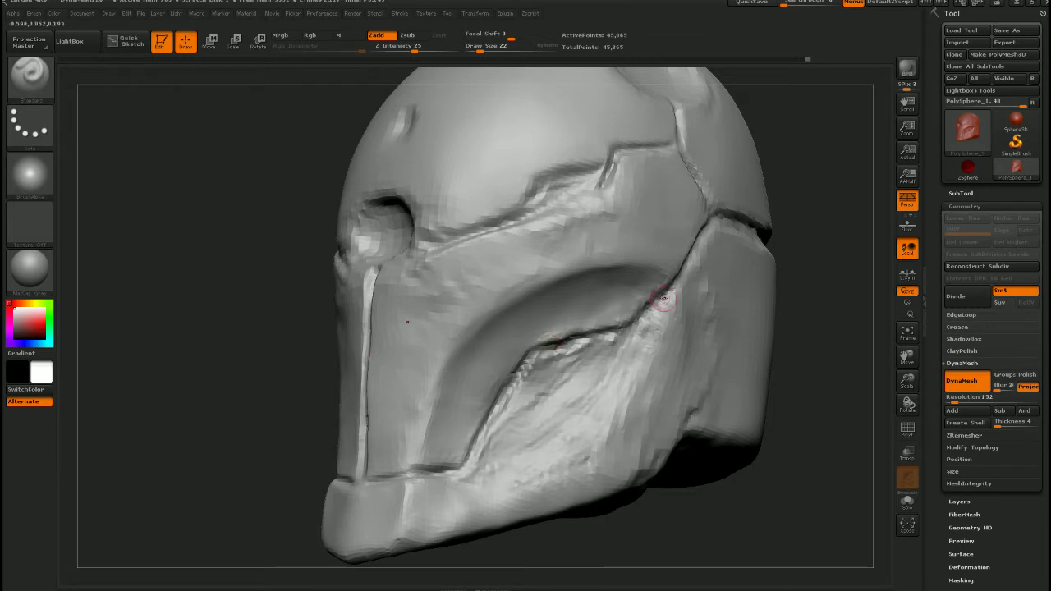
Smooth the rough cheek surface from the seam down to the jawline at a draw size of 39
key("s")
left_click_drag(555, 380, 553, 381)
mouse_move(545, 385)
left_mouse_down("shift")
mouse_move(530, 401)
mouse_move(577, 361)
mouse_move(645, 333)
mouse_move(659, 308)
left_mouse_up("shift")
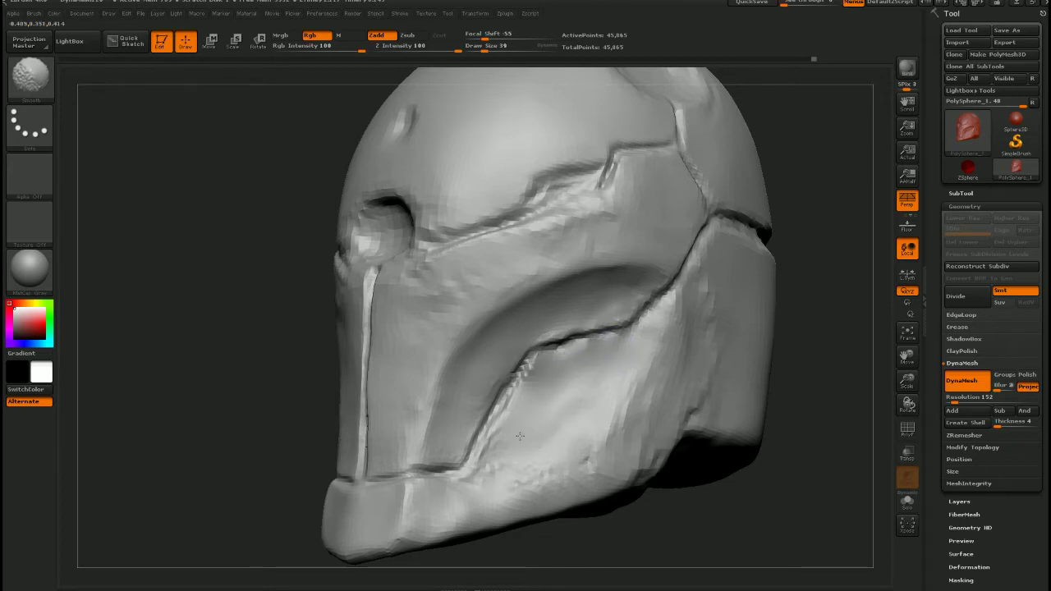
left_click_drag(493, 463, 549, 446, "shift")
mouse_move(550, 447)
left_mouse_down("shift")
mouse_move(526, 483)
mouse_move(624, 350)
left_mouse_up("shift")
left_click_drag(624, 349, 617, 414, "shift")
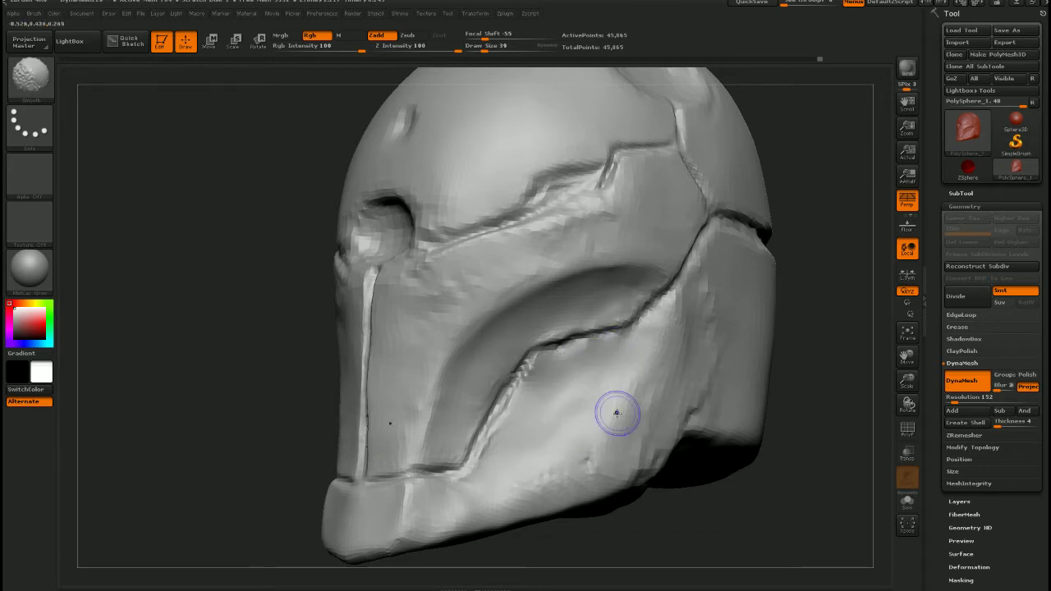
Enlarge the Spotlight reference images and reposition them to examine the white helmet on the figure seen from behind
mouse_move(600, 425)
right_mouse_down()
mouse_move(633, 444)
mouse_move(605, 438)
mouse_move(612, 404)
right_mouse_up()
key("shift+z")
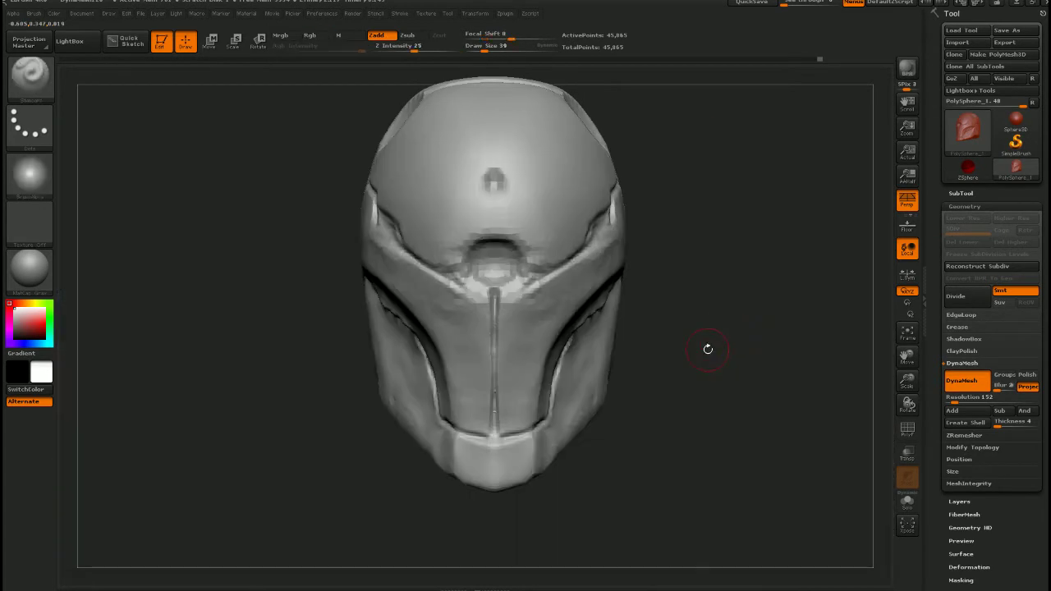
left_click_drag(657, 368, 625, 369)
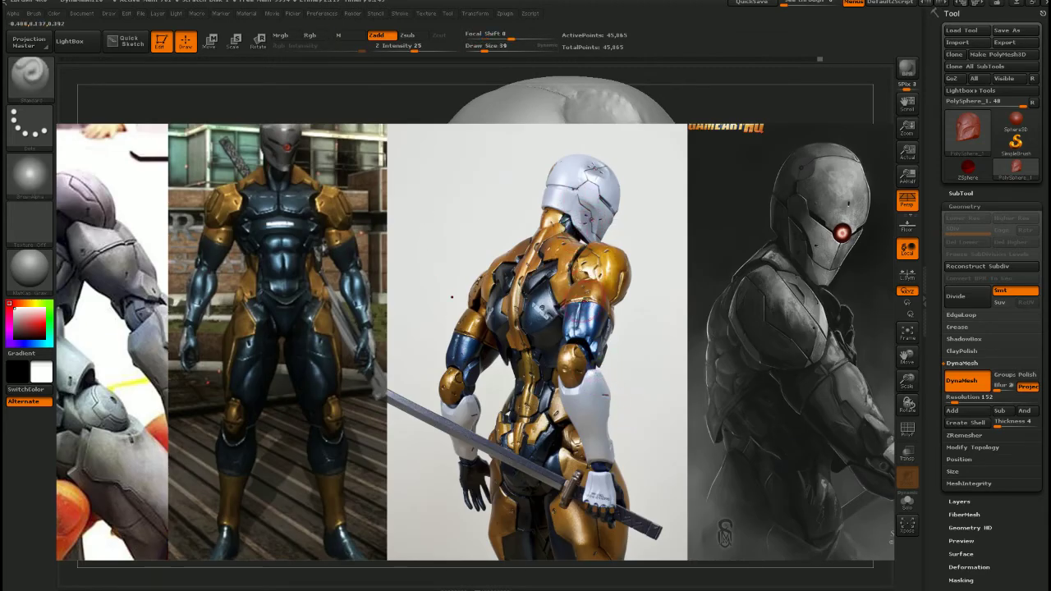
key("z")
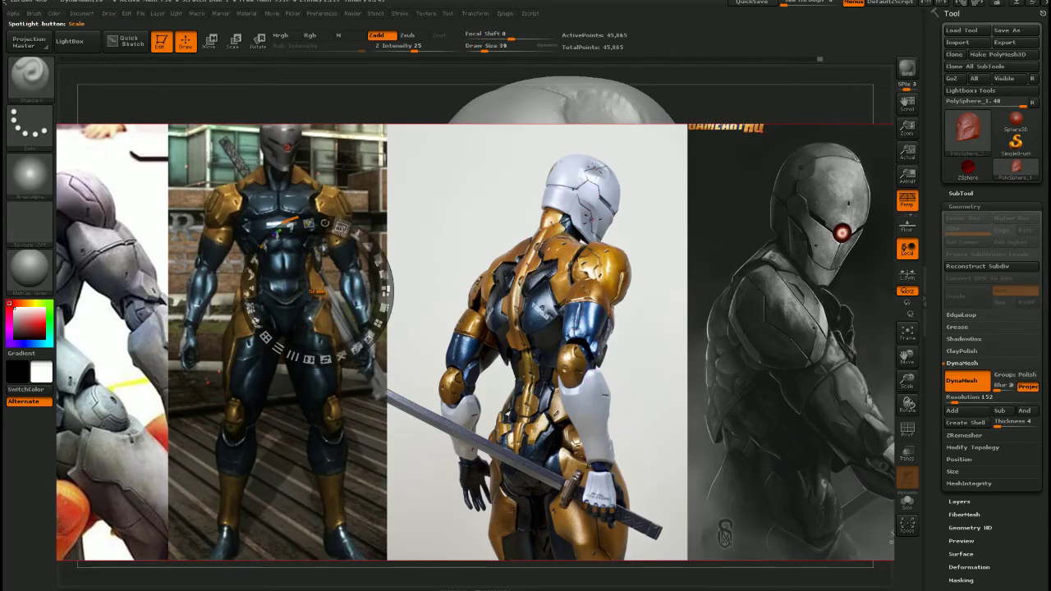
left_click_drag(342, 228, 389, 263)
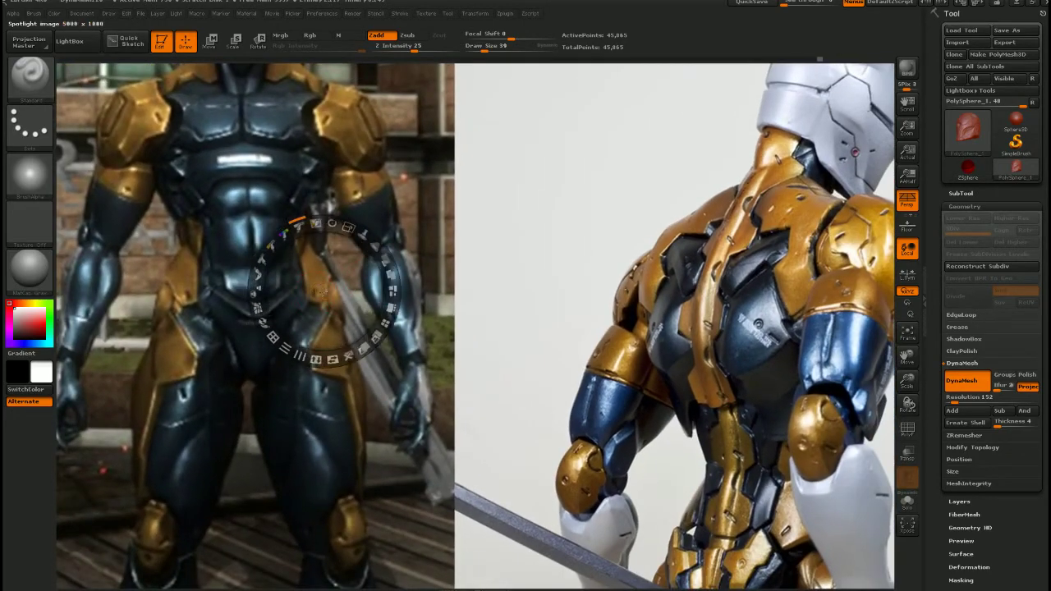
left_click_drag(576, 231, 267, 310)
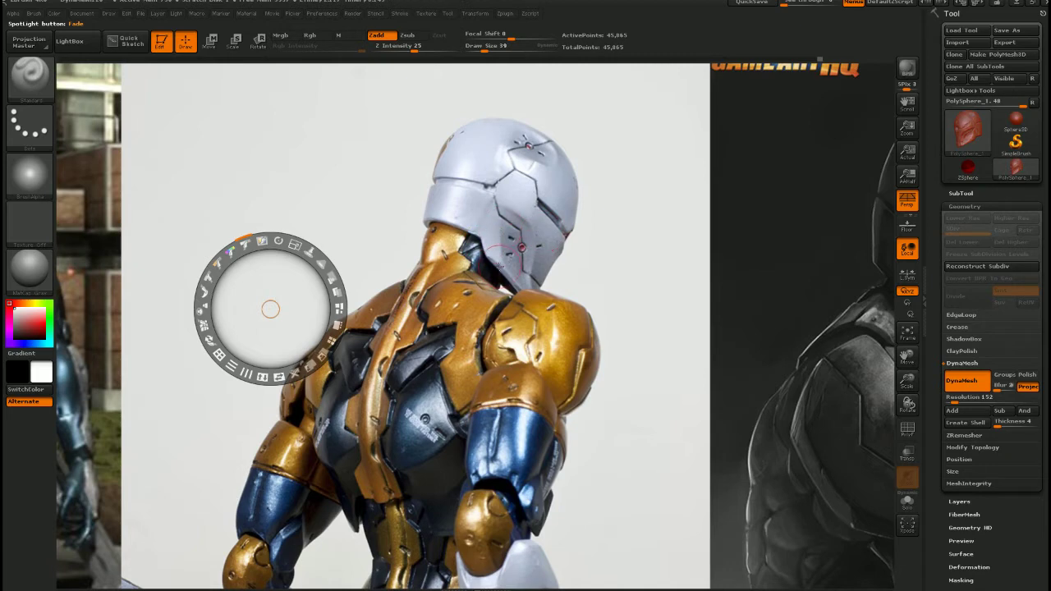
key("shift+z")
Build up the rear cheek between the temple seam and the jaw corner with ClayTubes strokes at a draw size of 39
mouse_move(604, 353)
right_mouse_down("ctrl")
mouse_move(611, 378)
mouse_move(553, 380)
mouse_move(617, 375)
right_mouse_up("ctrl")
key("b")
key("c")
key("t")
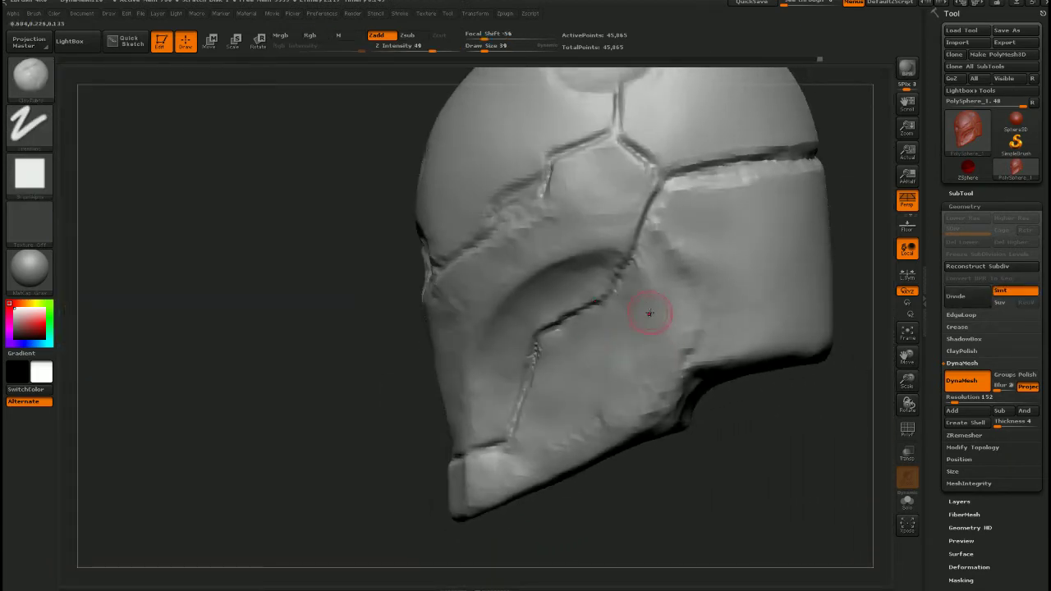
left_click_drag(651, 291, 636, 382)
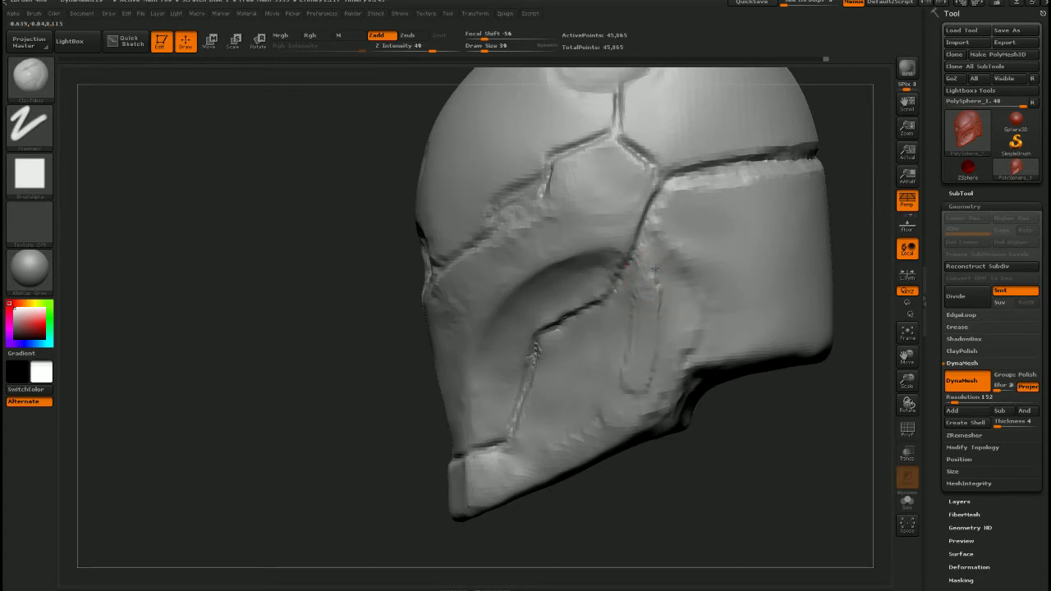
left_click_drag(665, 302, 657, 350)
mouse_move(658, 375)
right_mouse_down()
mouse_move(603, 359)
mouse_move(655, 349)
right_mouse_up()
left_click_drag(651, 323, 664, 340)
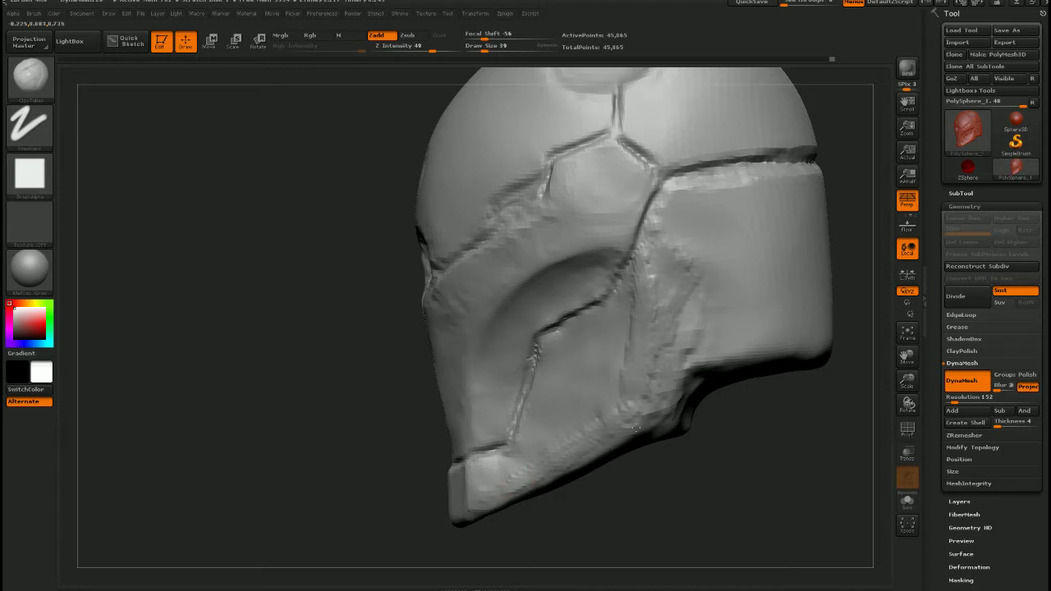
Build up and smooth the clay along the lower cheek plate and jaw edge of the helmet
left_click_drag(675, 327, 665, 382)
mouse_move(666, 382)
right_mouse_down()
mouse_move(695, 403)
mouse_move(701, 424)
mouse_move(640, 386)
right_mouse_up()
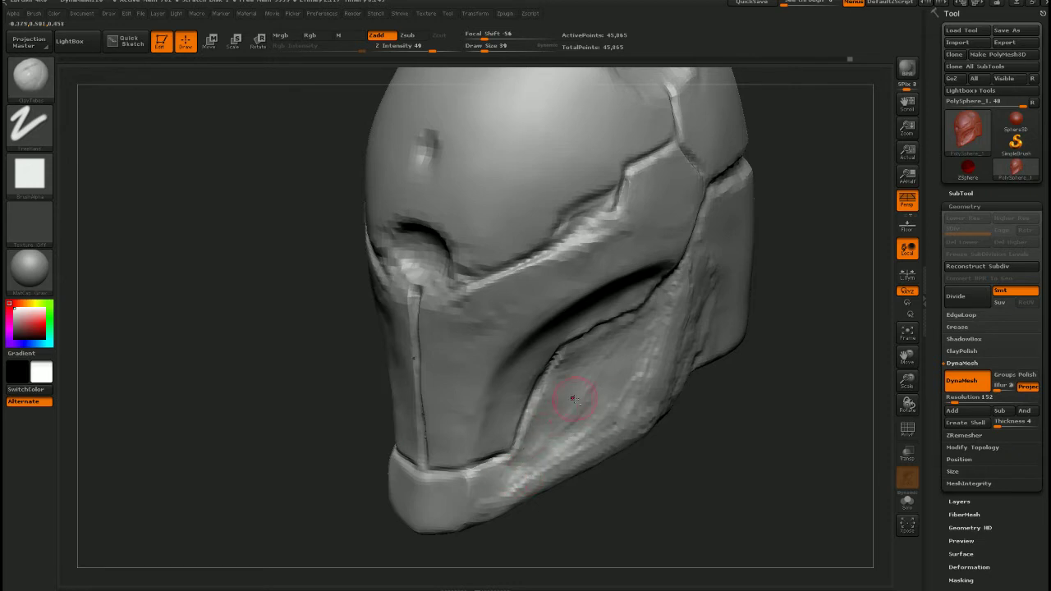
left_click_drag(612, 491, 645, 417, "shift")
left_click_drag(739, 435, 669, 466)
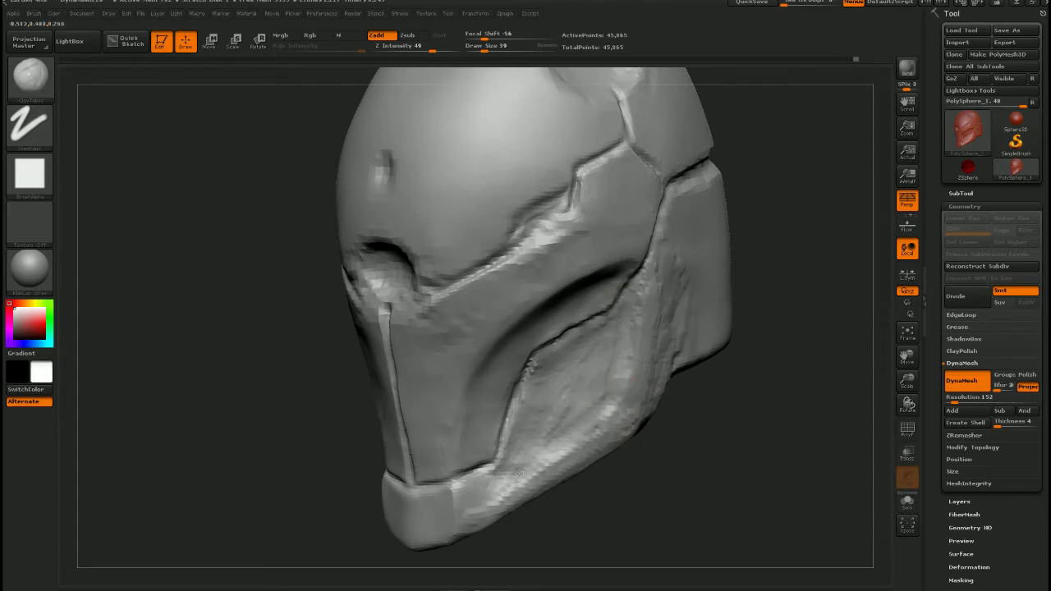
left_click_drag(565, 365, 581, 382)
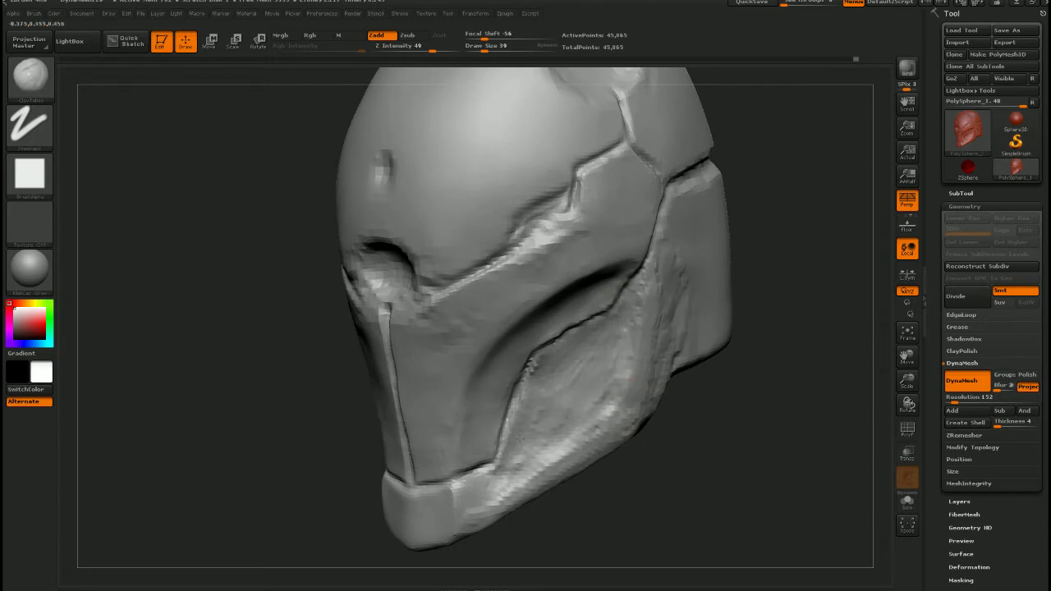
Pull the rear lower corner of the cheek plate outward using the Move brush at draw size 101
right_click_drag(574, 410, 619, 421)
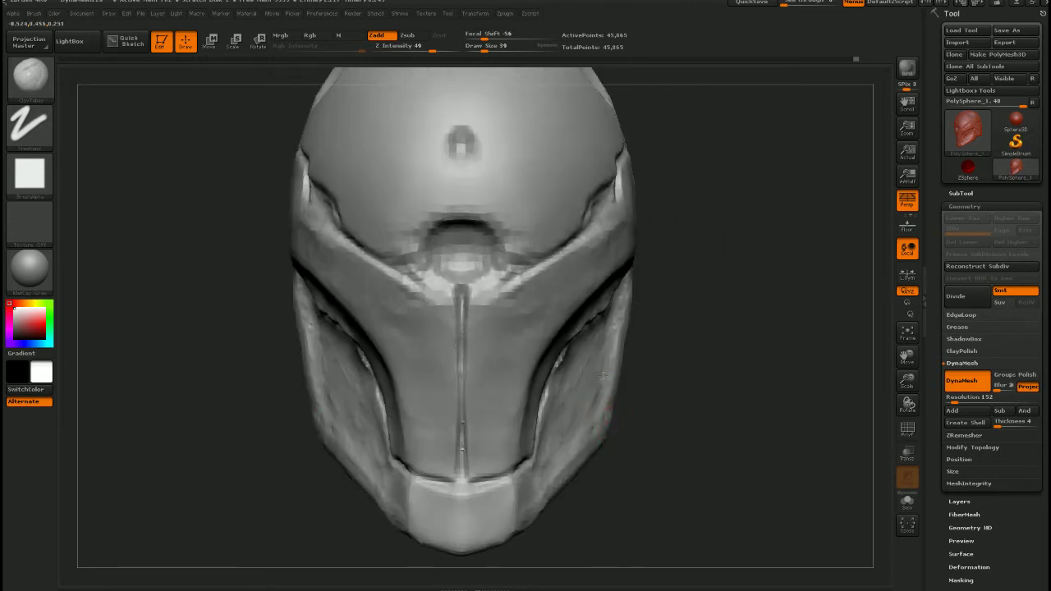
right_click_drag(603, 374, 609, 247)
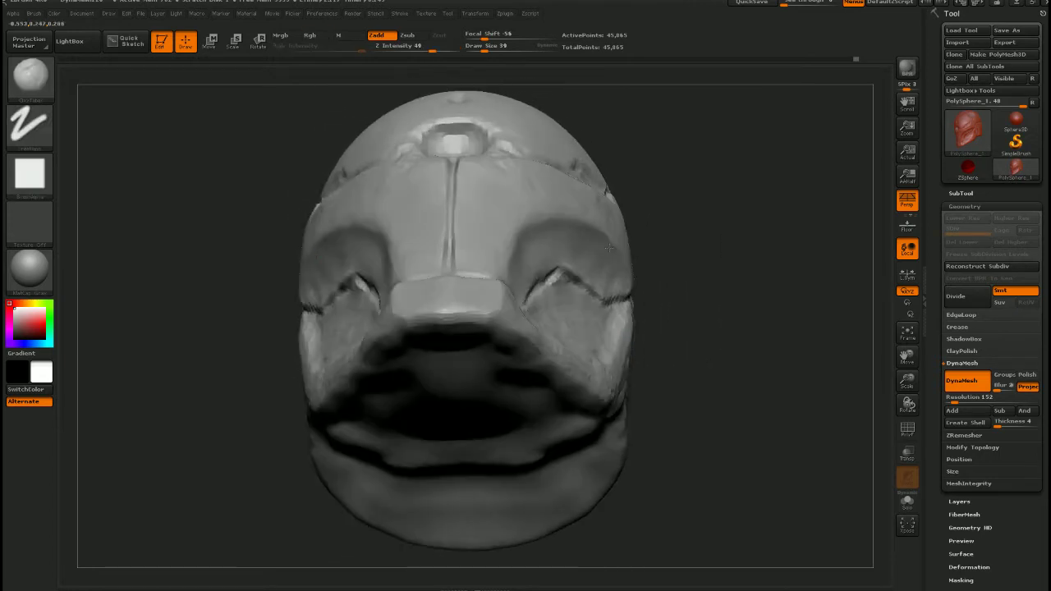
right_click_drag(618, 303, 583, 299)
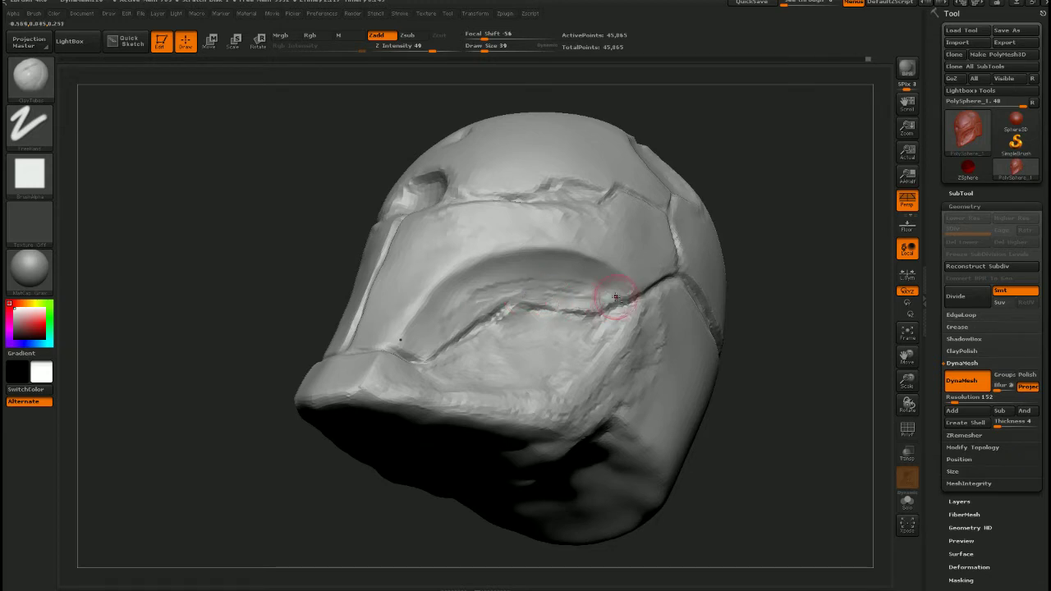
key("shift")
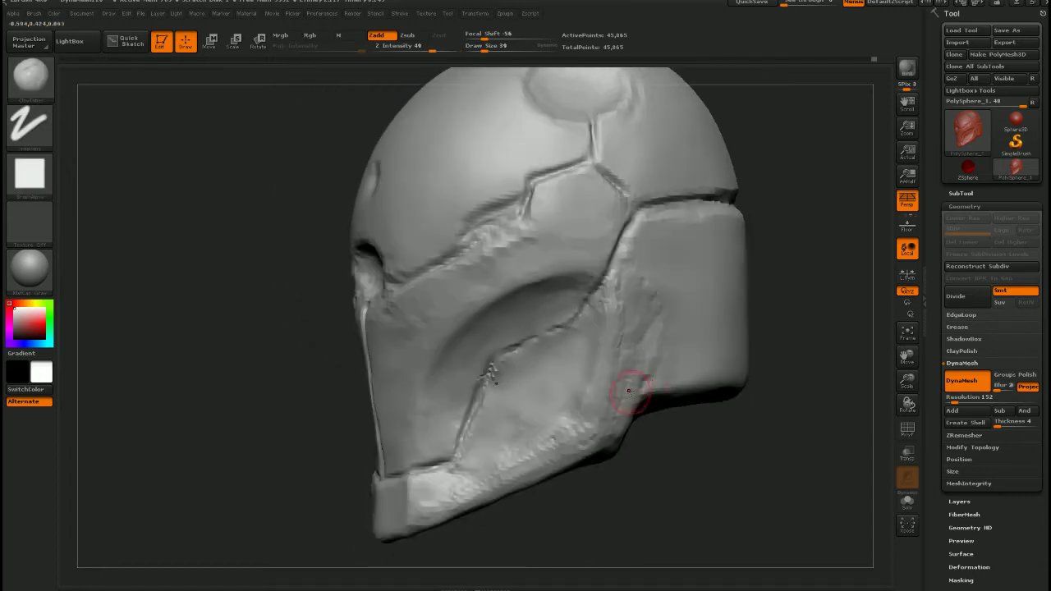
key("b")
key("m")
key("v")
key("s")
left_click_drag(608, 389, 621, 389)
mouse_move(602, 311)
left_mouse_down()
mouse_move(581, 310)
mouse_move(587, 352)
mouse_move(613, 352)
mouse_move(592, 374)
mouse_move(643, 400)
left_mouse_up()
mouse_move(622, 440)
left_mouse_down()
mouse_move(646, 440)
mouse_move(636, 438)
left_mouse_up()
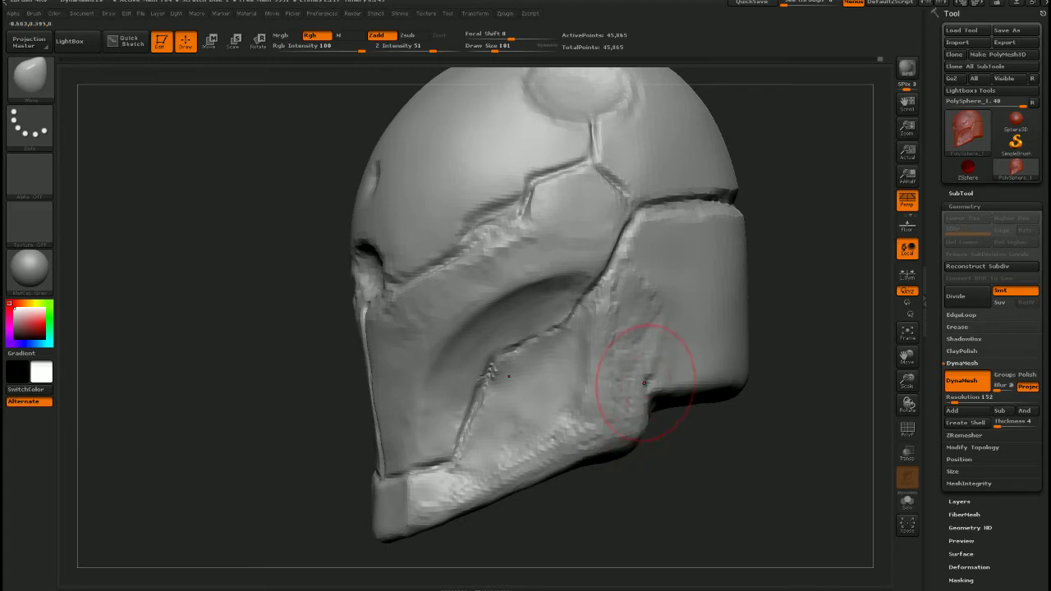
Set the draw size to 122 and refine the rear jaw contour with the Move brush, comparing it with the reference figure
key("shift+z")
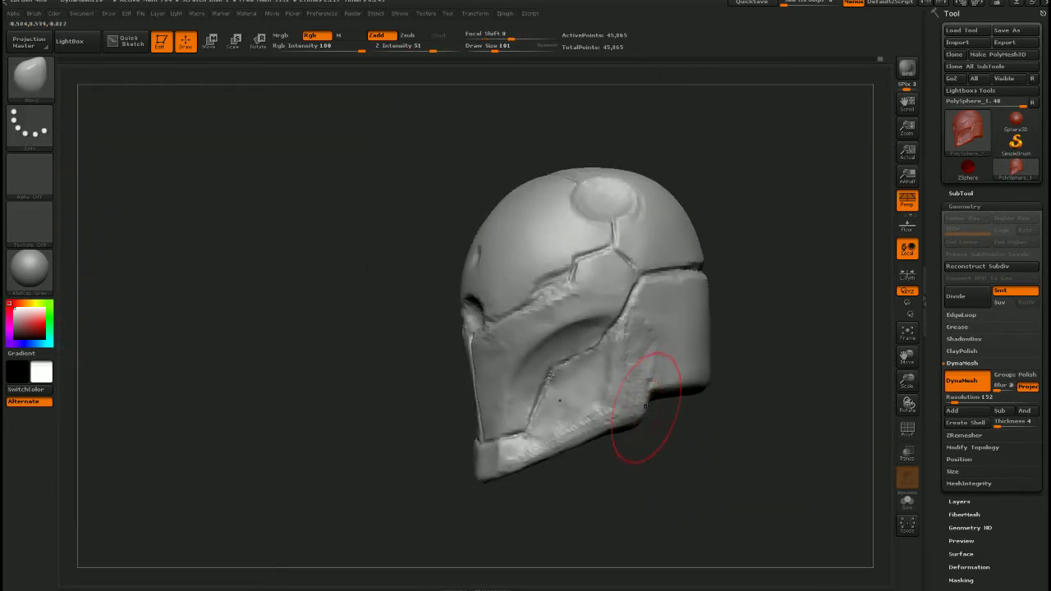
key("s")
left_click_drag(633, 407, 637, 407)
left_click_drag(723, 435, 657, 435)
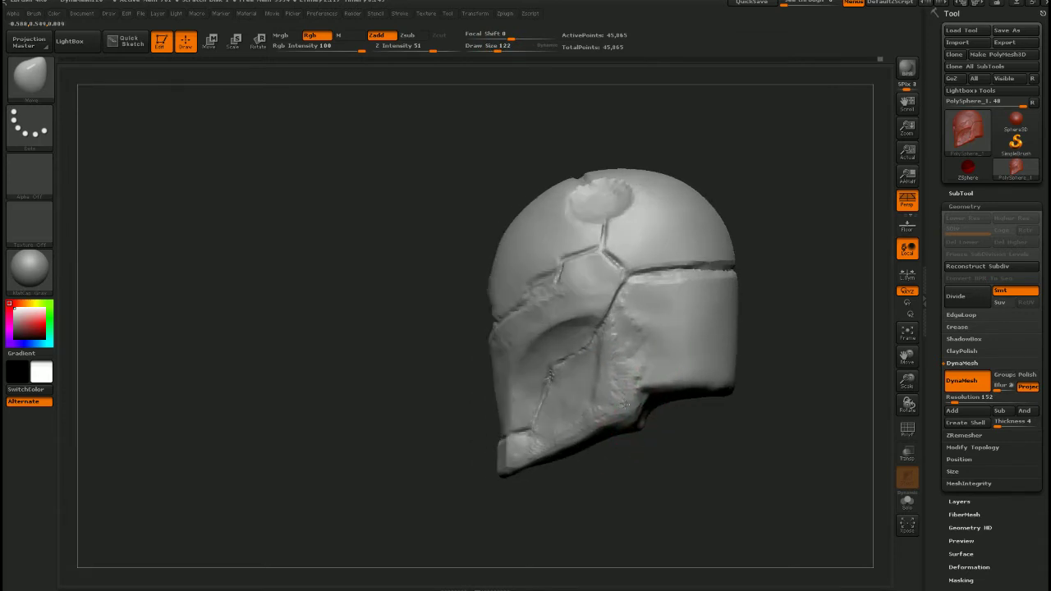
key("shift+z")
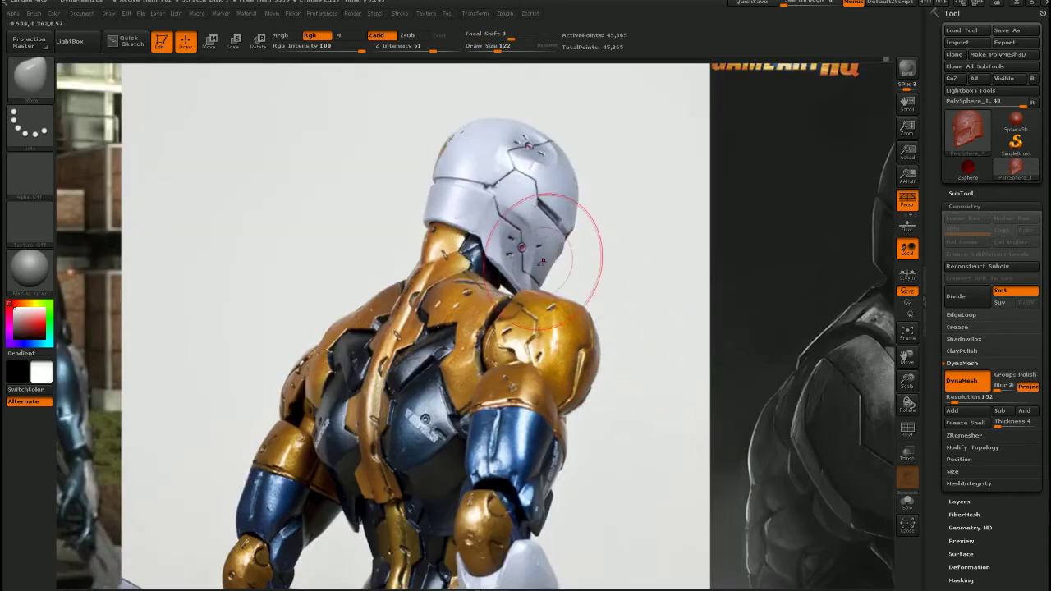
key("F1")
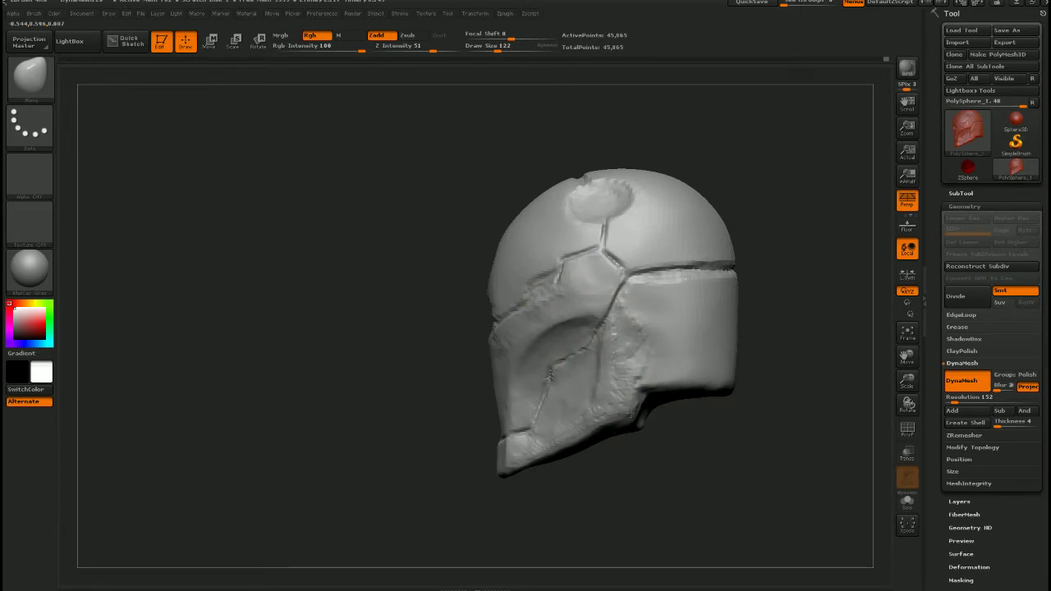
left_click_drag(645, 422, 681, 340)
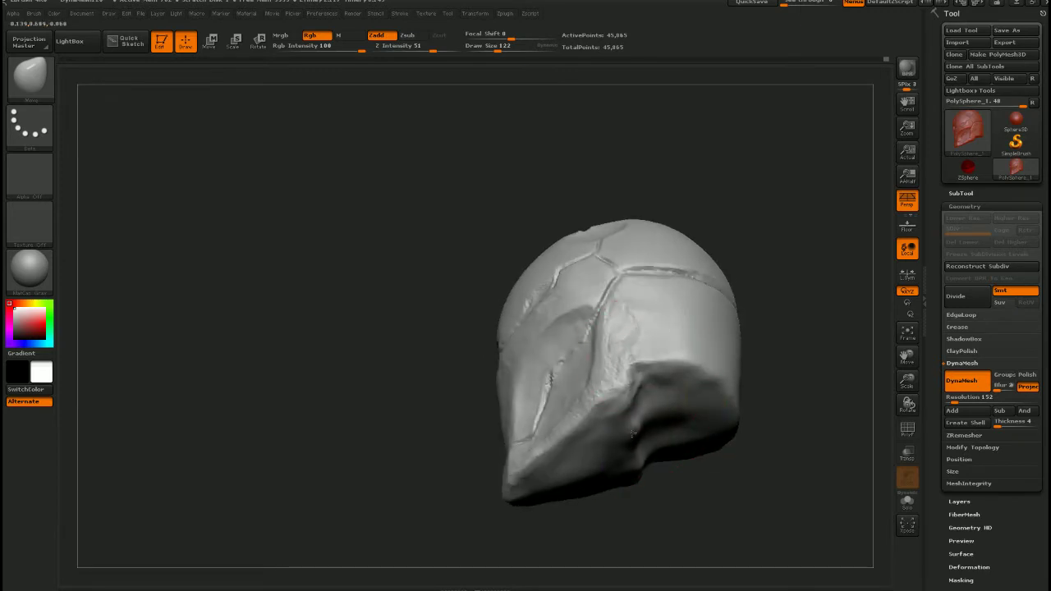
Sharpen the lower jaw edge toward the chin using the Pinch brush at draw size 45
right_click_drag(638, 415, 665, 437)
key("s")
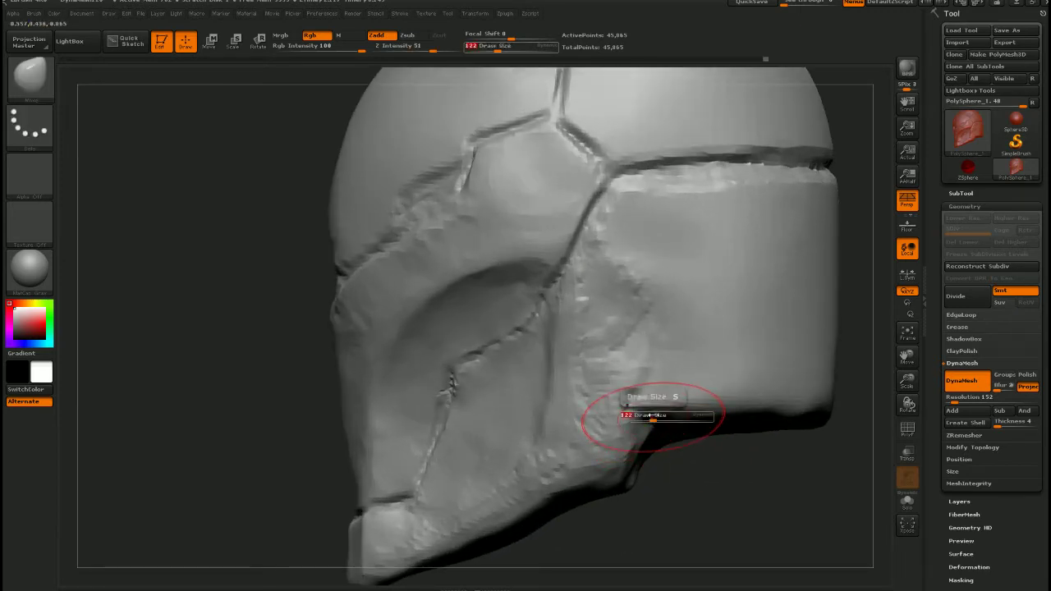
left_click_drag(655, 415, 641, 415)
right_click_drag(501, 378, 569, 380)
key("b")
key("p")
key("i")
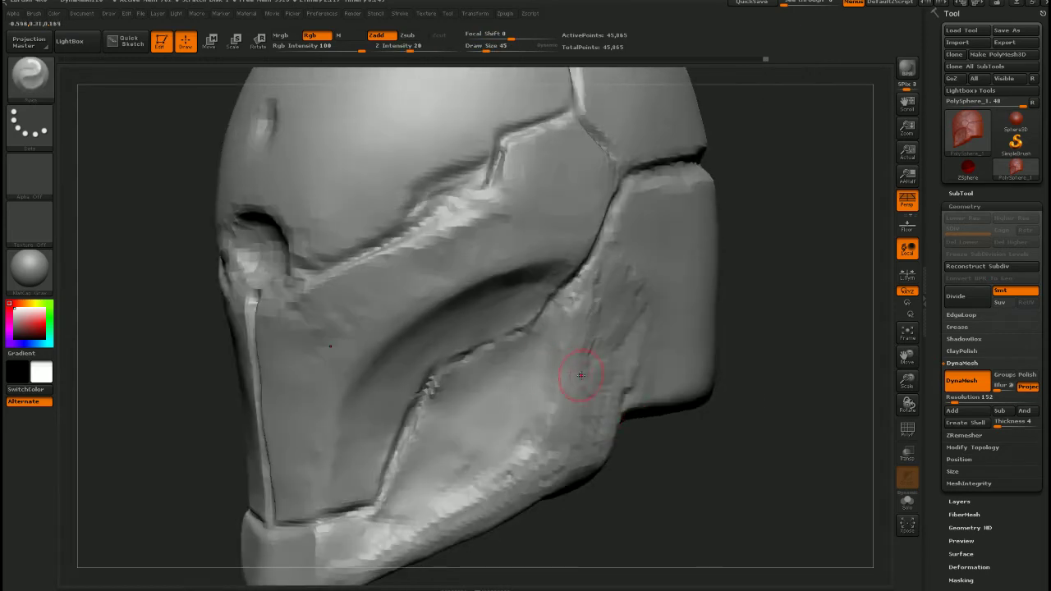
right_click_drag(541, 452, 552, 359, "alt")
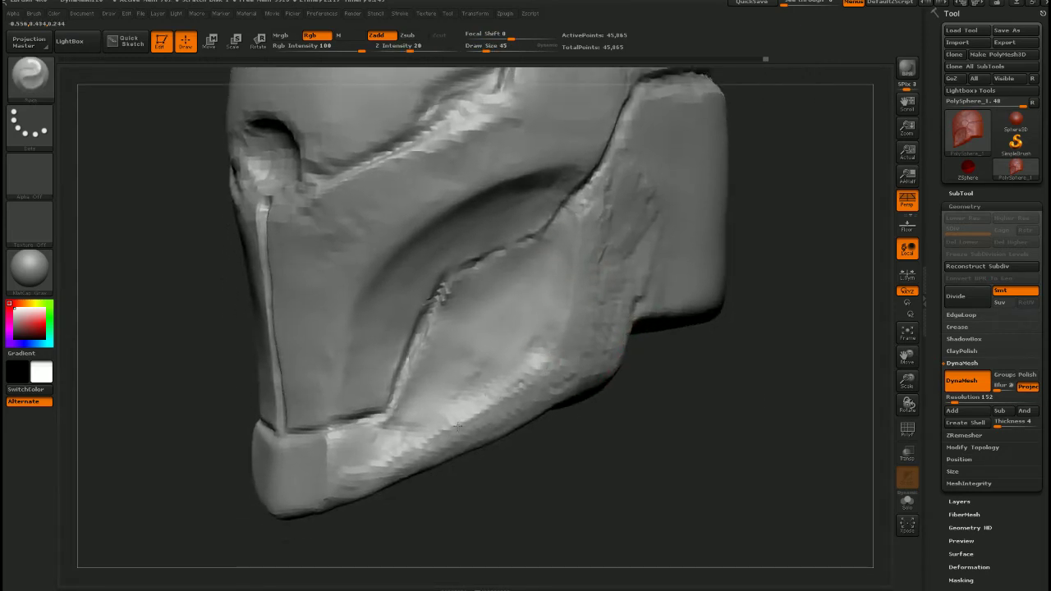
mouse_move(458, 424)
left_mouse_down()
mouse_move(374, 464)
mouse_move(403, 456)
left_mouse_up()
key("f")
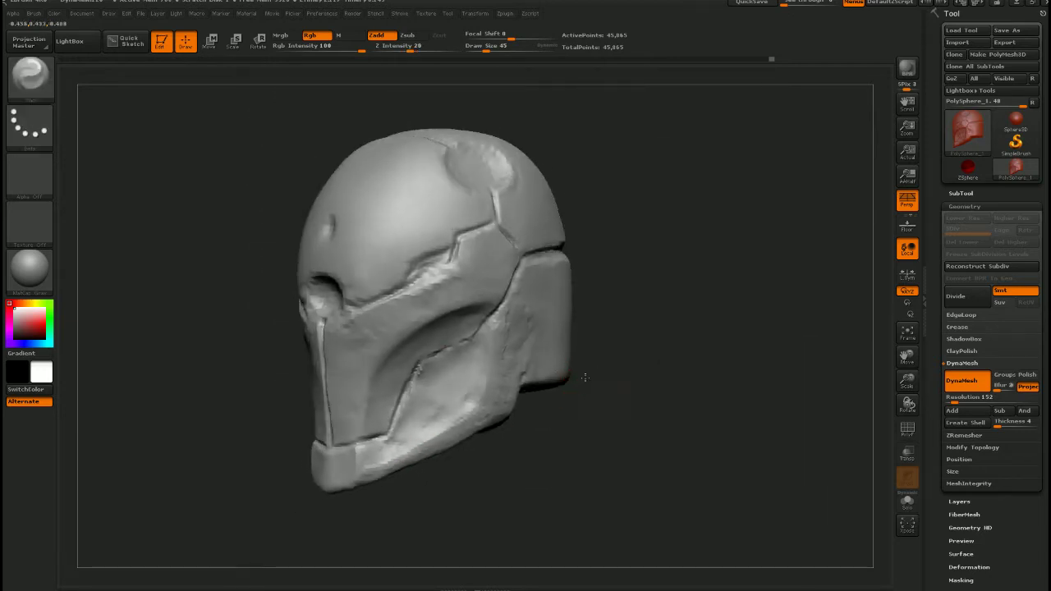
Shift the Spotlight reference images to examine the helmet in the dark character illustration
right_click_drag(564, 392, 611, 414)
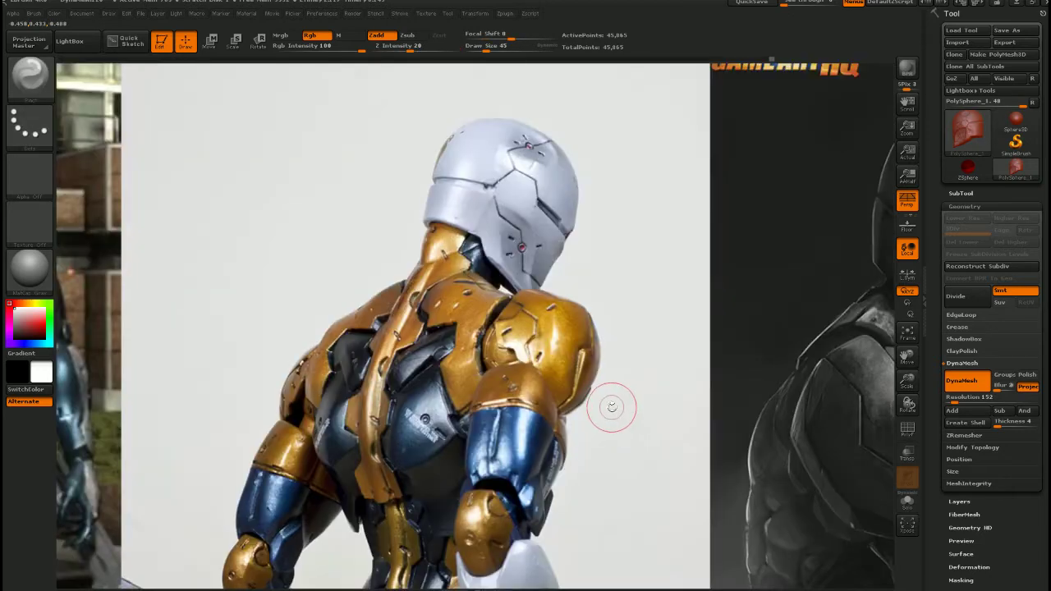
key("z")
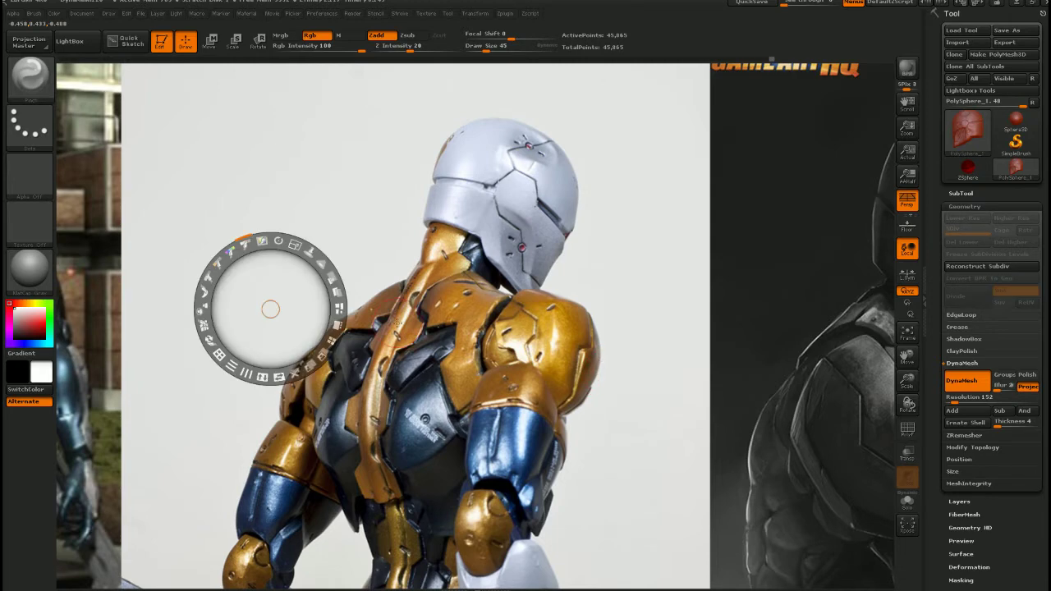
left_click_drag(274, 313, 306, 301)
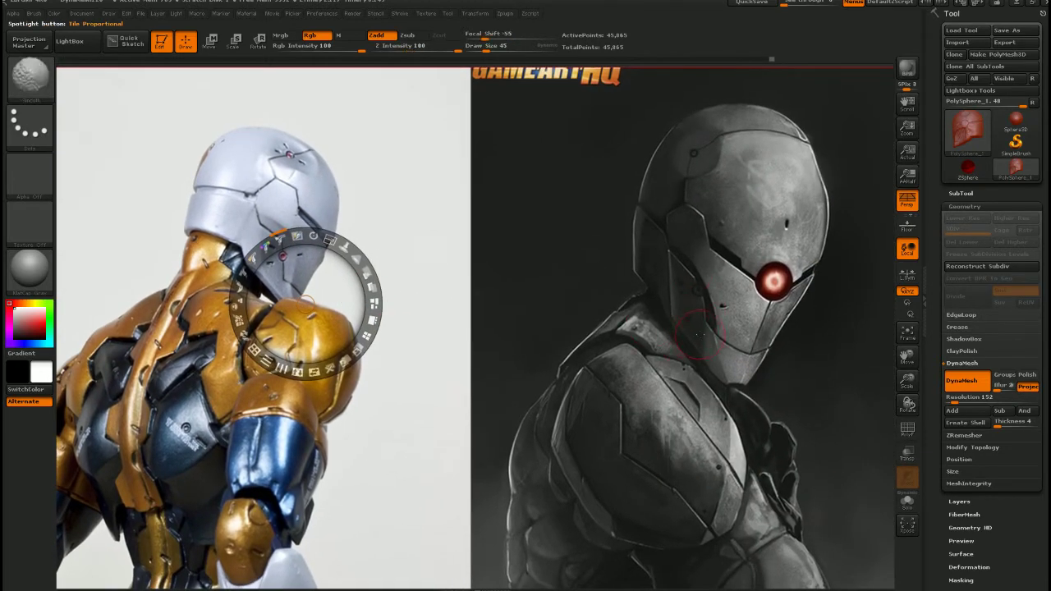
key("shift+z")
Smooth the rough surface at the rear of the cheek plate and along the jaw beside the chin
left_click_drag(650, 347, 613, 359)
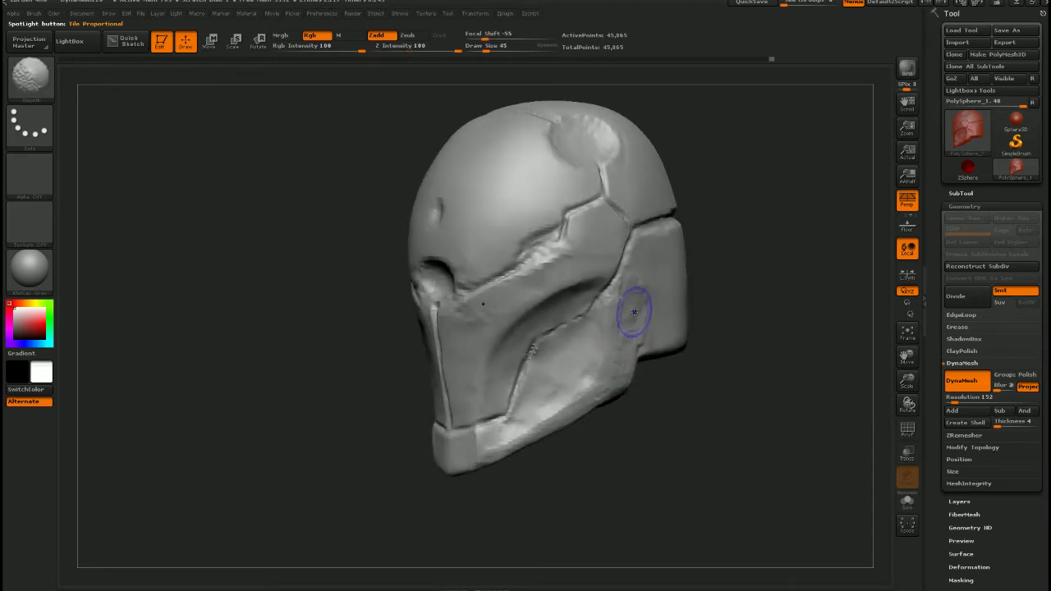
mouse_move(633, 312)
left_mouse_down("shift")
mouse_move(631, 327)
mouse_move(633, 292)
left_mouse_up("shift")
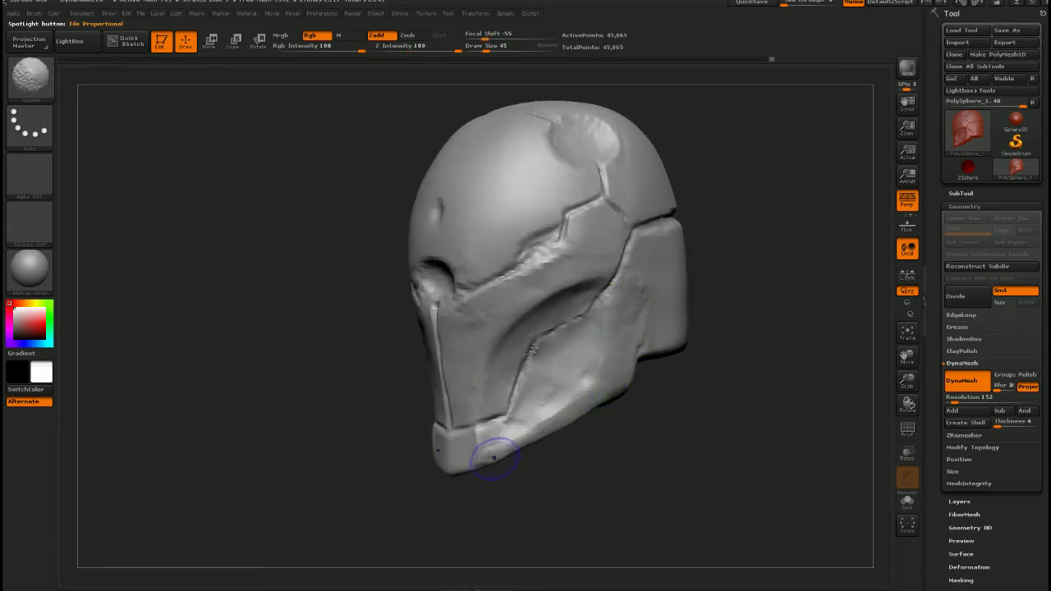
mouse_move(494, 457)
left_mouse_down("shift")
mouse_move(577, 376)
mouse_move(537, 419)
left_mouse_up("shift")
mouse_move(609, 405)
right_mouse_down("shift")
mouse_move(652, 394)
mouse_move(626, 394)
right_mouse_up("shift")
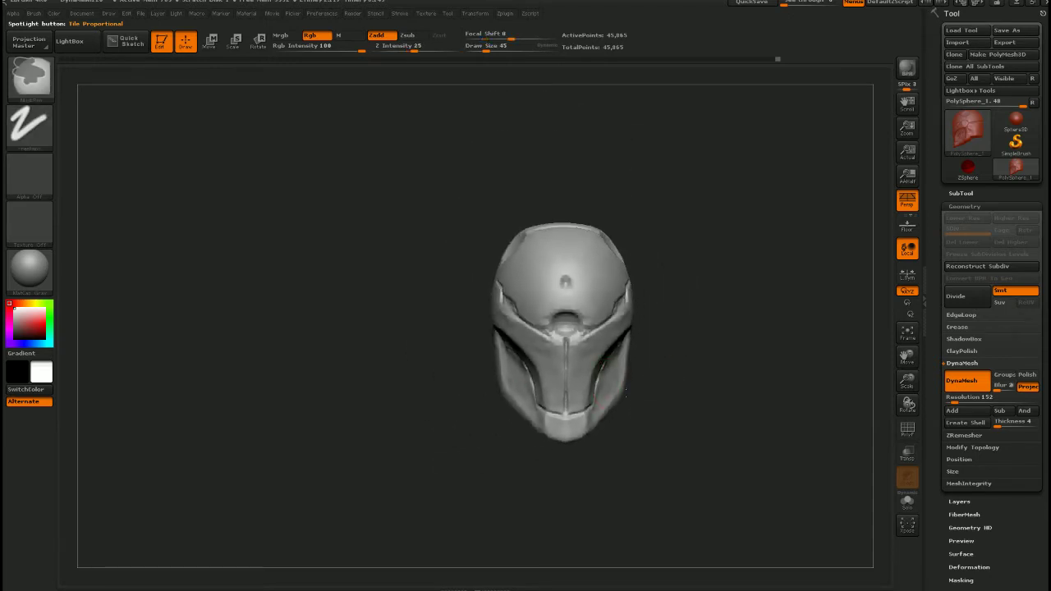
Reshape the circular recess on the side of the helmet's crown using the Move brush at draw size 160
right_click_drag(575, 312, 640, 324, "ctrl")
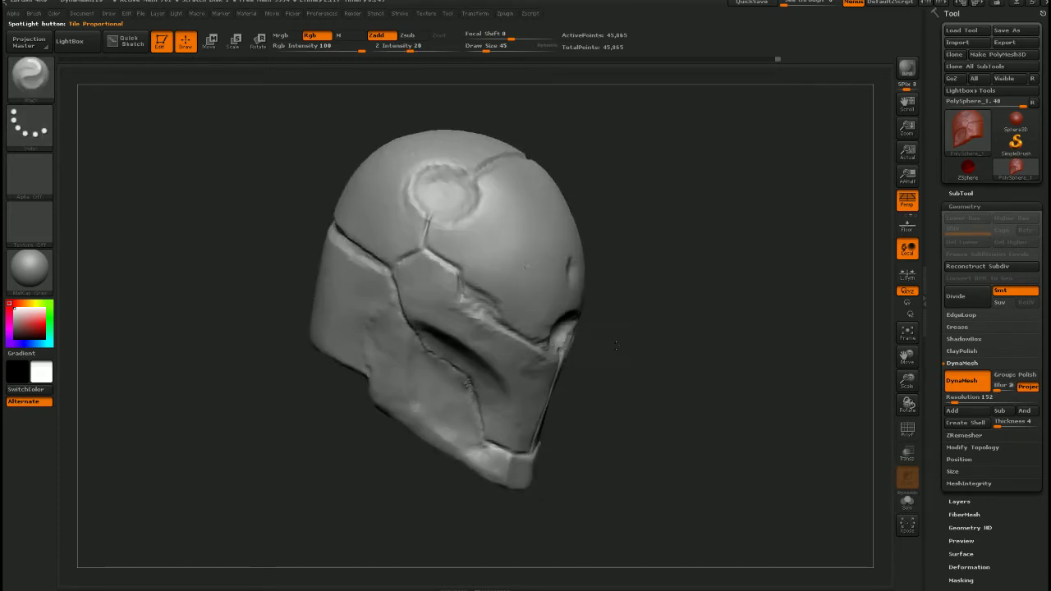
mouse_move(493, 208)
right_mouse_down("alt")
mouse_move(612, 370)
mouse_move(600, 399)
mouse_move(598, 353)
mouse_move(600, 399)
right_mouse_up("alt")
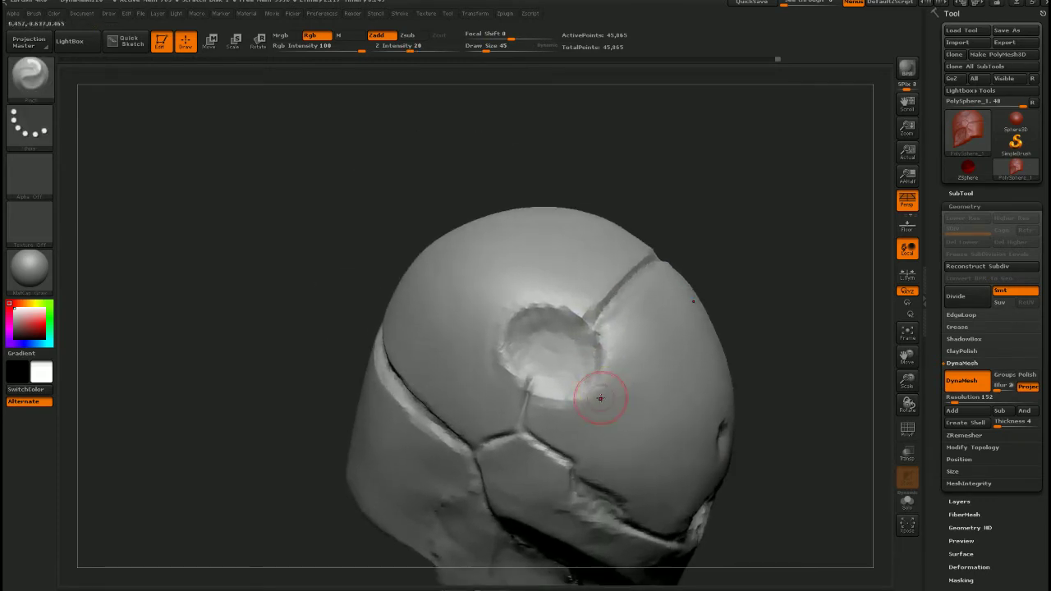
key("b")
key("m")
key("v")
key("s")
left_click_drag(580, 400, 596, 399)
mouse_move(558, 326)
left_mouse_down()
mouse_move(575, 314)
mouse_move(586, 395)
left_mouse_up()
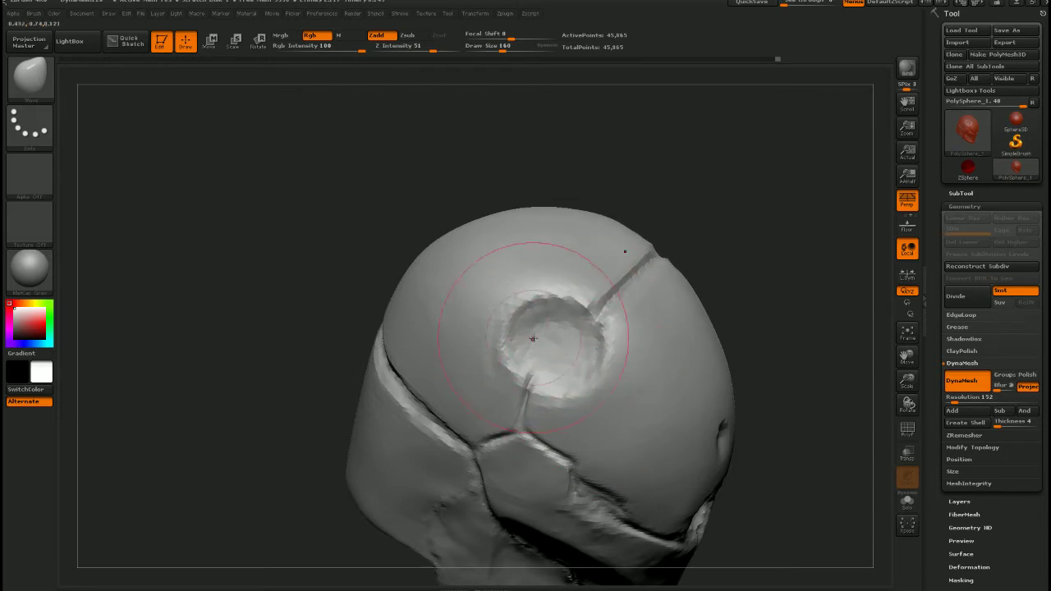
left_click_drag(537, 317, 552, 314)
Refine the crown's silhouette around the circular recesses with the Move brush, checking the shape from the front and sides
mouse_move(637, 335)
right_mouse_down()
mouse_move(582, 320)
mouse_move(579, 305)
mouse_move(610, 348)
mouse_move(603, 337)
mouse_move(639, 345)
mouse_move(581, 374)
mouse_move(594, 371)
mouse_move(590, 338)
mouse_move(647, 472)
right_mouse_up()
left_click_drag(647, 471, 632, 421, "shift")
mouse_move(639, 402)
right_mouse_down()
mouse_move(638, 422)
mouse_move(632, 412)
right_mouse_up()
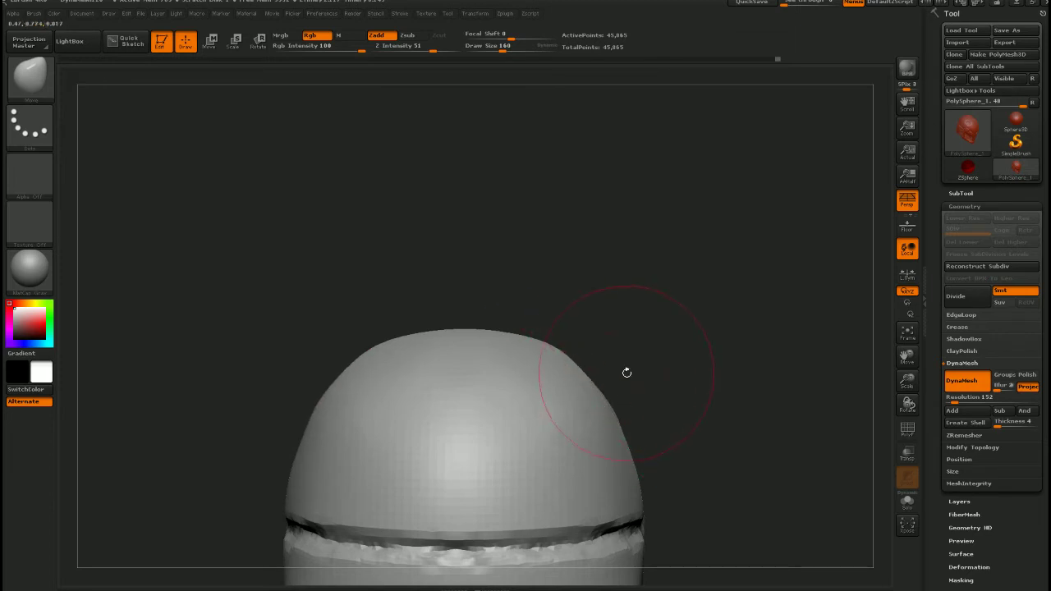
mouse_move(626, 372)
left_mouse_down()
mouse_move(521, 383)
mouse_move(618, 400)
mouse_move(608, 407)
left_mouse_up()
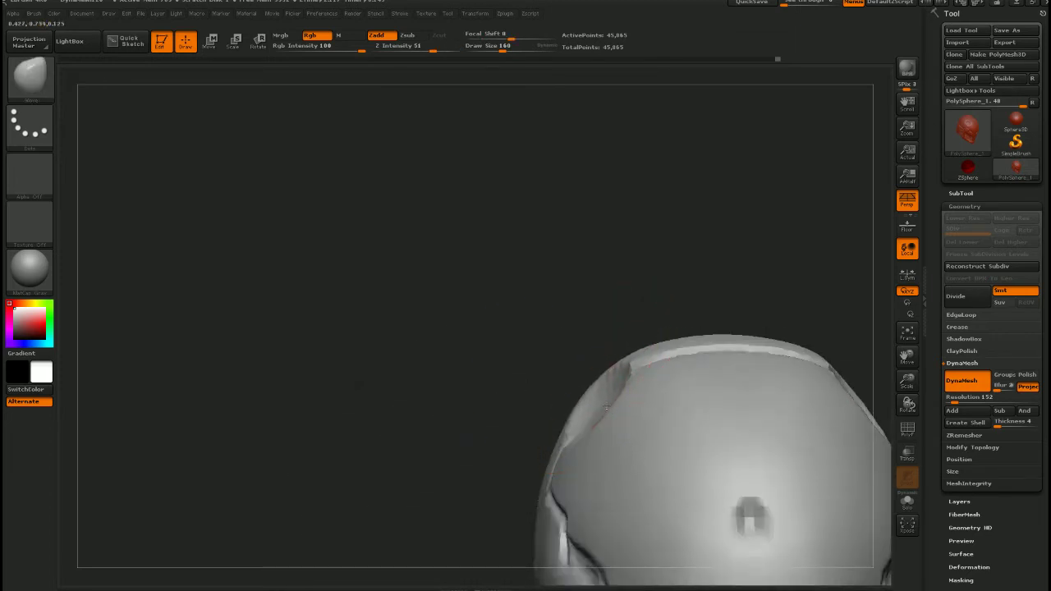
left_click_drag(492, 374, 649, 433)
left_click_drag(578, 355, 562, 375)
mouse_move(689, 267)
left_mouse_down()
mouse_move(570, 322)
mouse_move(593, 339)
left_mouse_up()
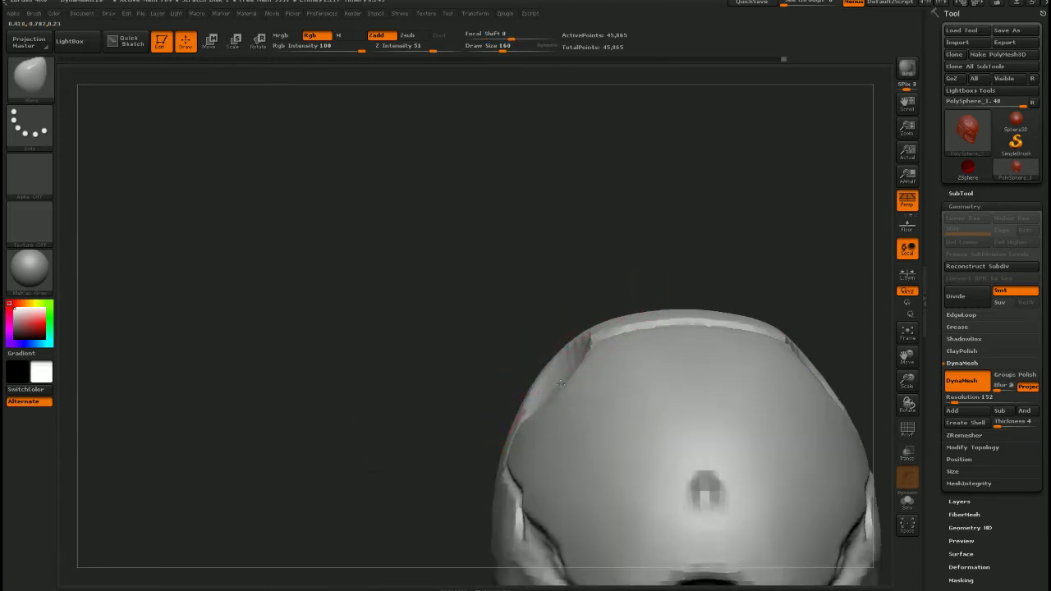
mouse_move(520, 416)
right_mouse_down()
mouse_move(624, 394)
mouse_move(611, 410)
mouse_move(512, 394)
right_mouse_up()
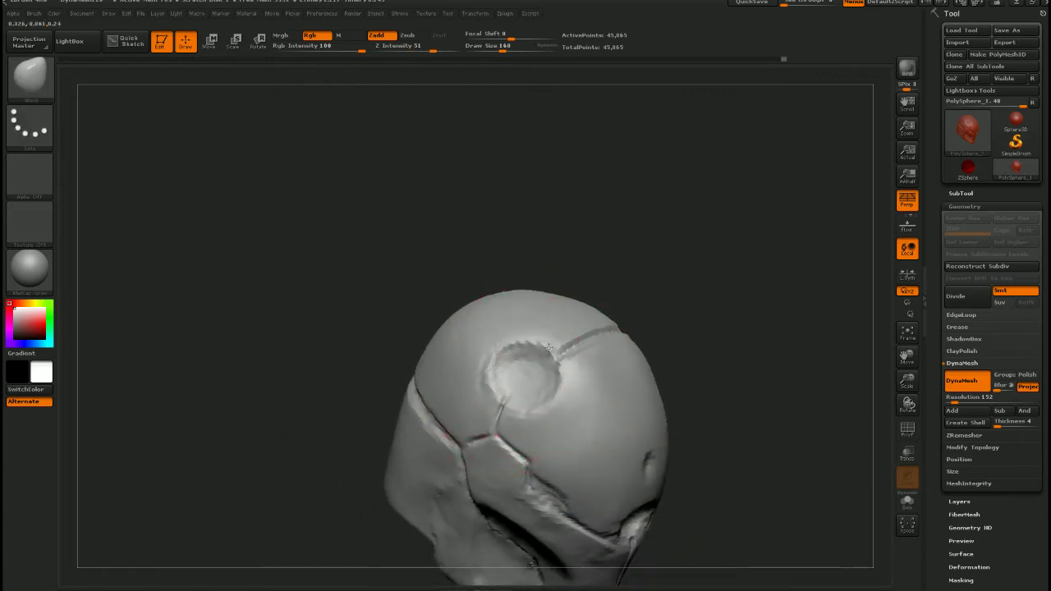
left_click_drag(548, 347, 576, 361)
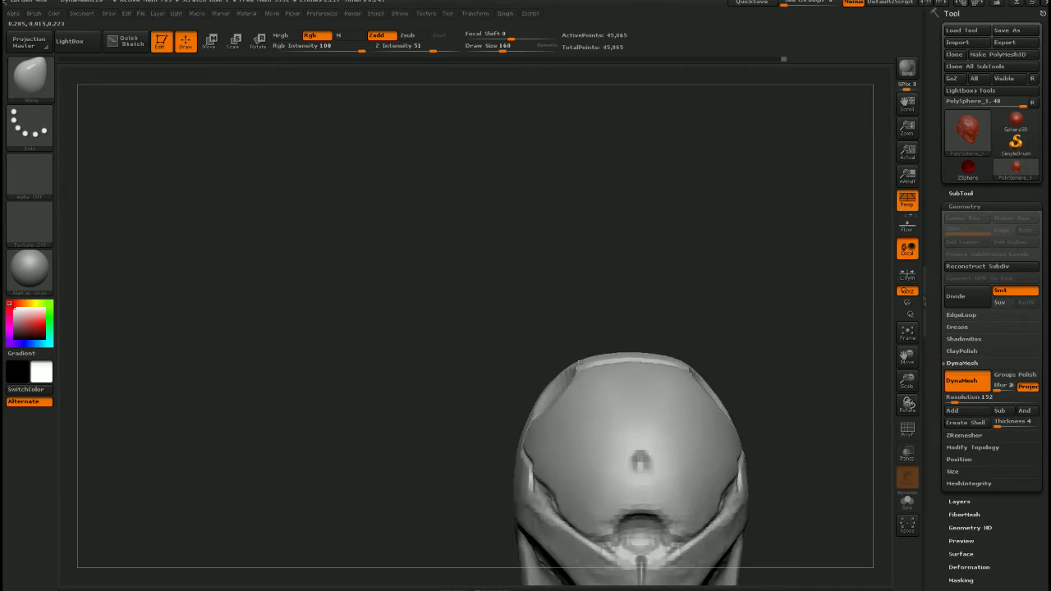
right_click_drag(614, 417, 529, 263, "alt")
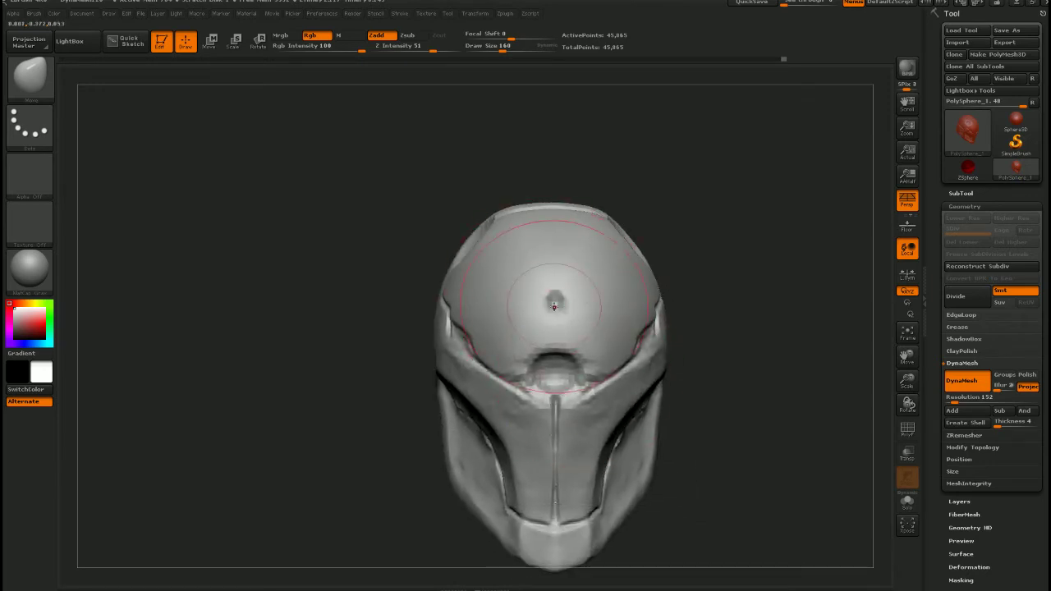
left_click_drag(504, 305, 519, 374)
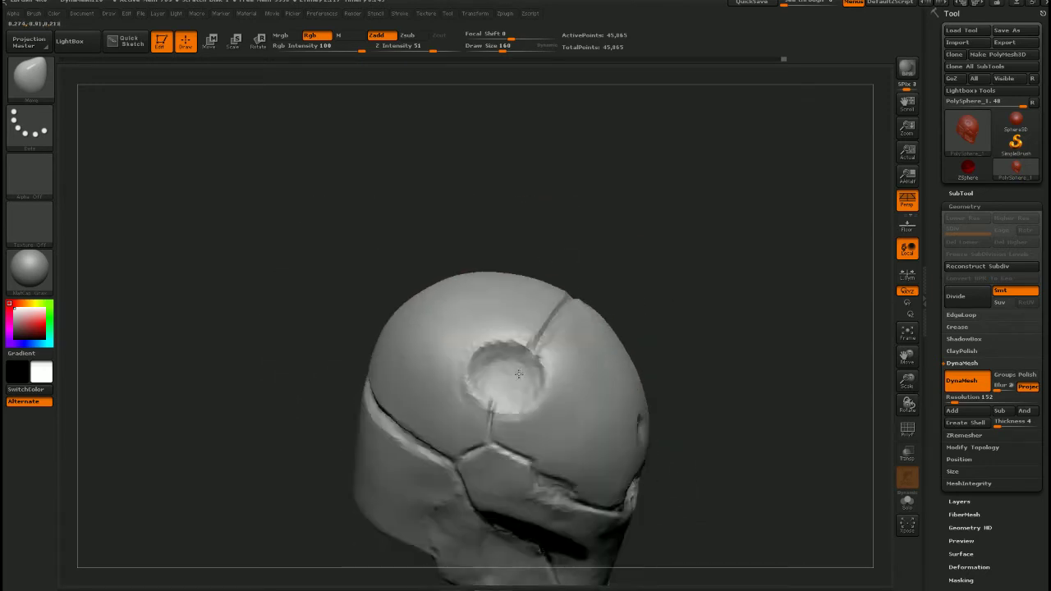
Fill and smooth the floor of the crown's circular side recess with the ClayTubes brush at draw size 68
right_click_drag(519, 375, 523, 410, "ctrl")
key("b")
key("c")
key("t")
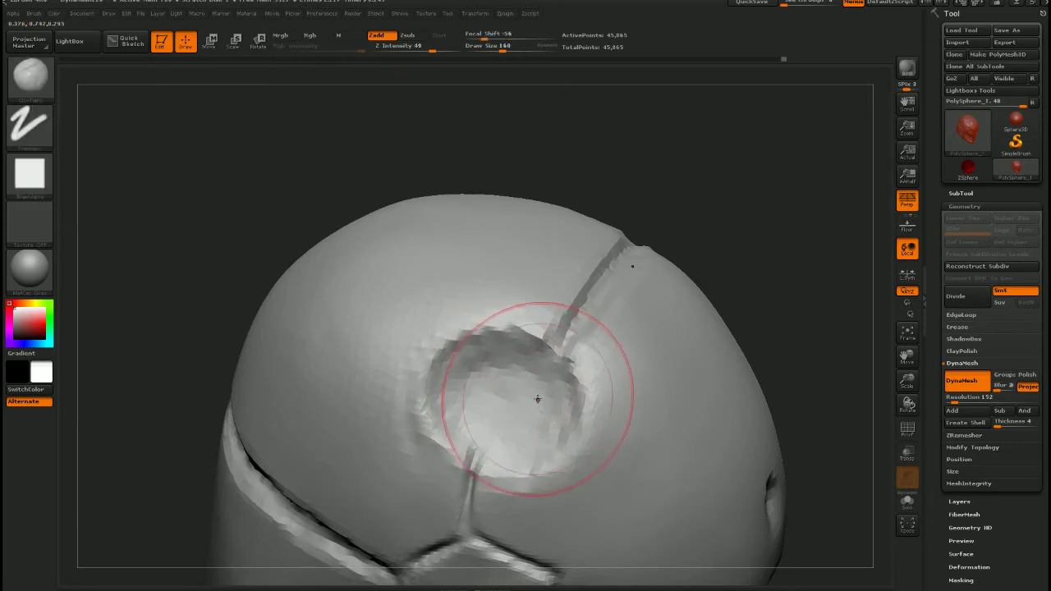
key("s")
left_click_drag(534, 394, 468, 368)
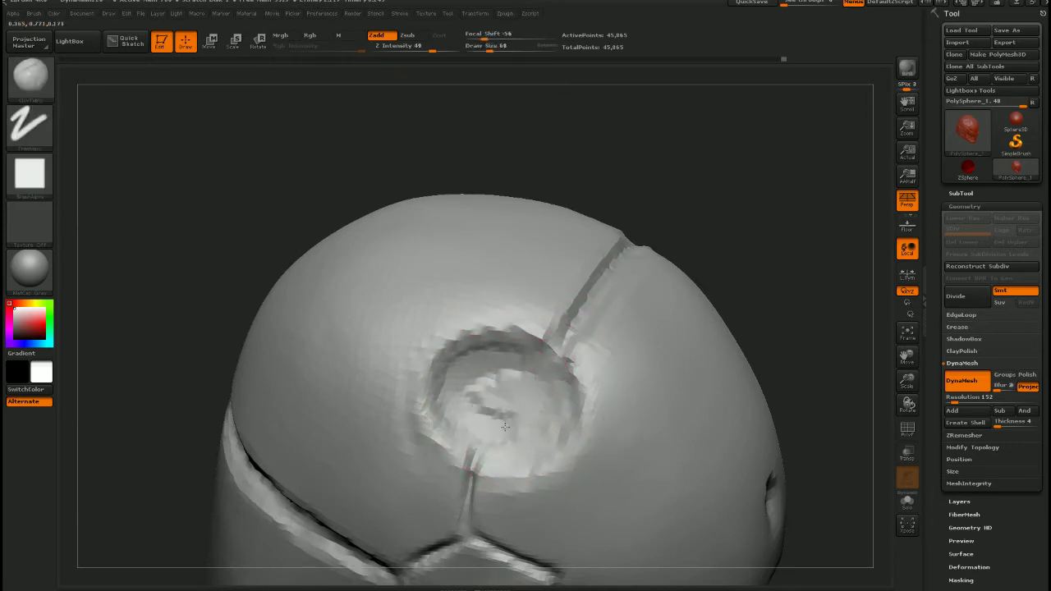
mouse_move(505, 426)
left_mouse_down("shift")
mouse_move(514, 436)
mouse_move(527, 422)
left_mouse_up("shift")
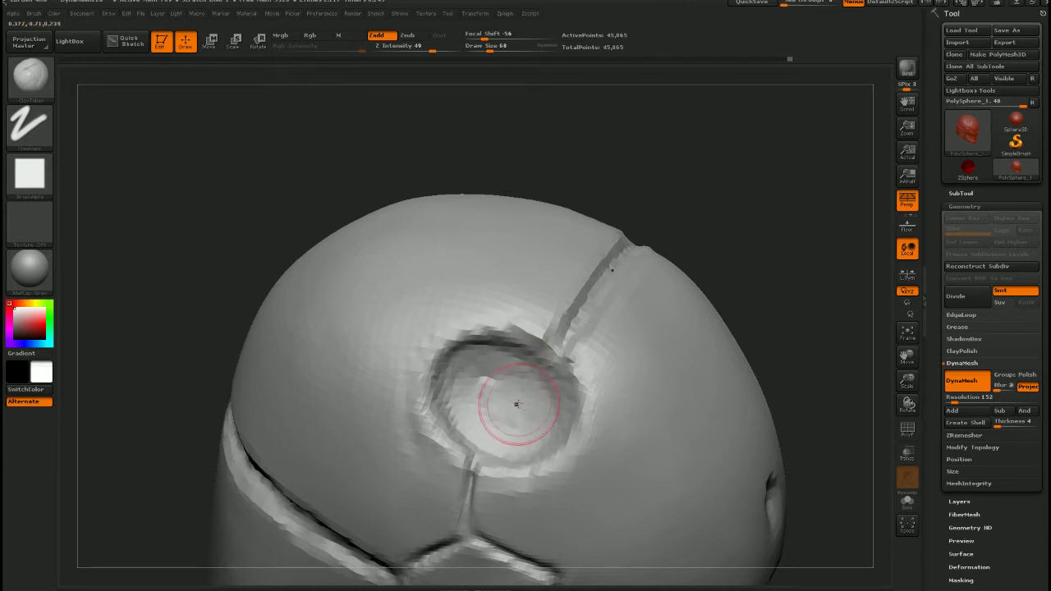
mouse_move(517, 404)
right_mouse_down()
mouse_move(427, 394)
mouse_move(493, 401)
right_mouse_up()
left_click_drag(488, 407, 502, 420, "shift")
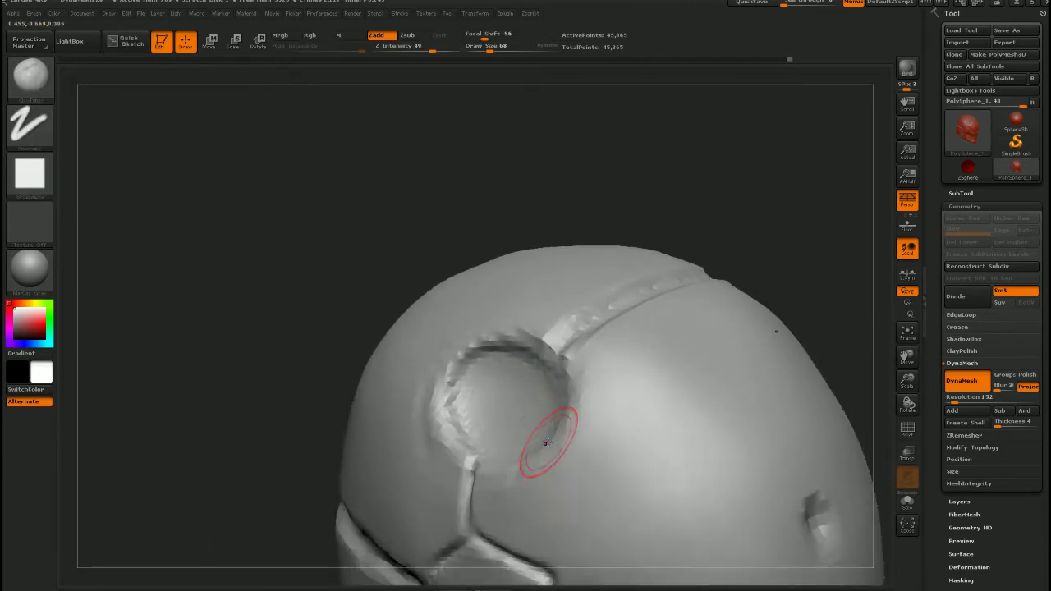
right_click_drag(548, 441, 538, 427)
mouse_move(538, 427)
right_mouse_down("ctrl")
mouse_move(540, 382)
mouse_move(619, 399)
mouse_move(612, 410)
mouse_move(530, 289)
right_mouse_up("ctrl")
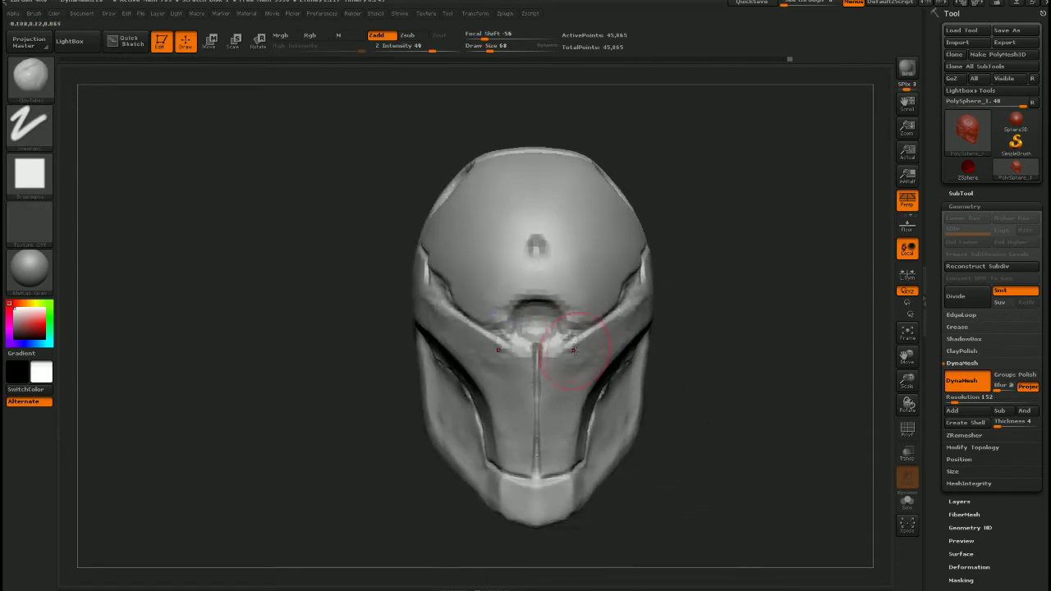
Refine the notch in the brow seam with ClayTubes at draw size 28, comparing it against the reference images
right_click_drag(573, 347, 573, 402, "ctrl")
right_click_drag(573, 402, 649, 378)
right_click_drag(488, 326, 603, 416, "alt")
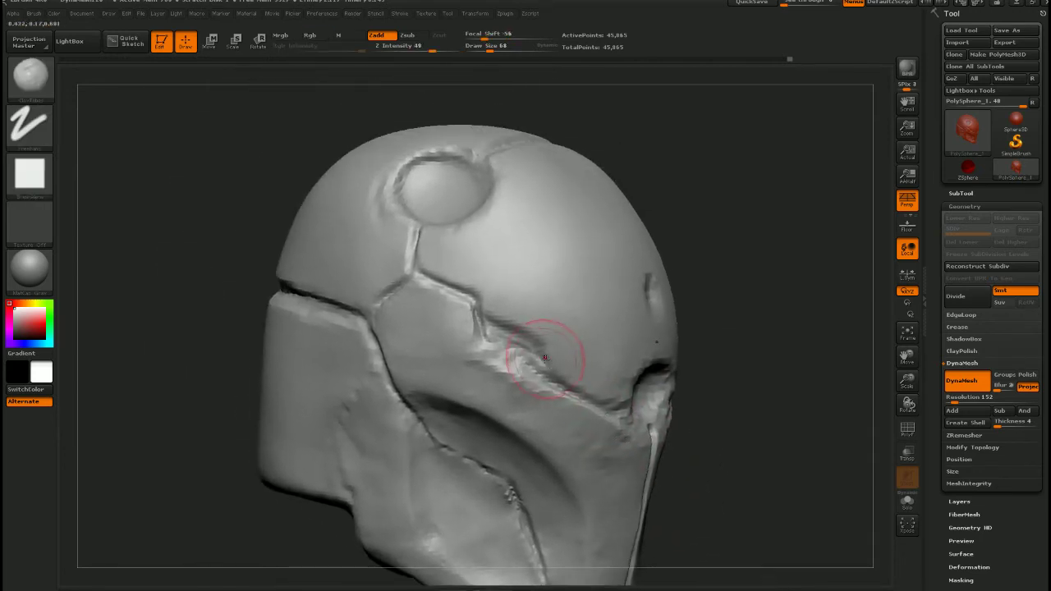
key("s")
left_click_drag(538, 359, 523, 359)
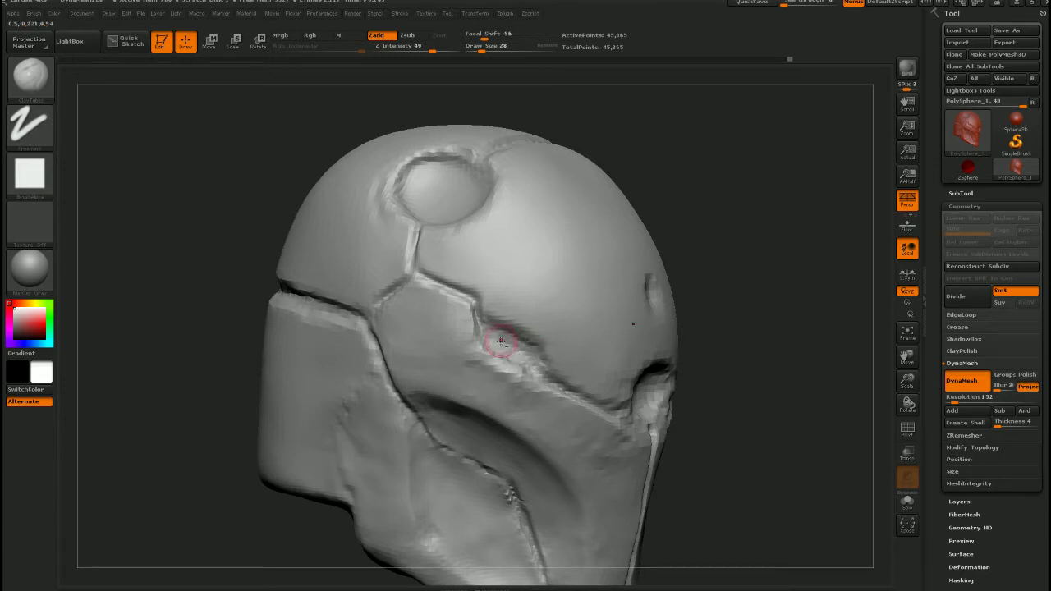
mouse_move(500, 340)
left_mouse_down()
mouse_move(514, 559)
mouse_move(605, 403)
mouse_move(532, 467)
left_mouse_up()
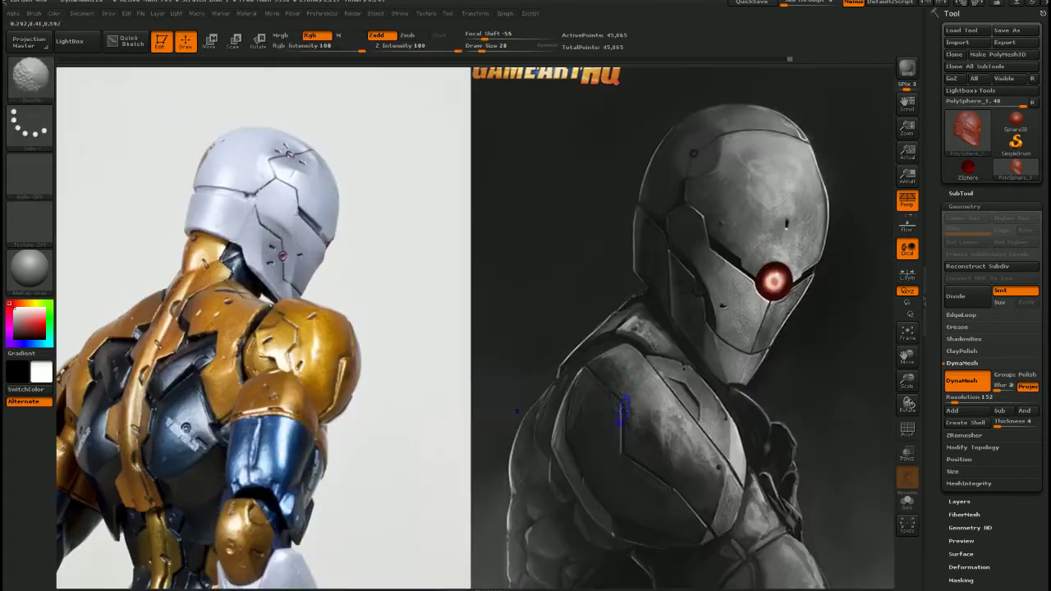
key("shift+z")
key("shift+z")
key("shift+z")
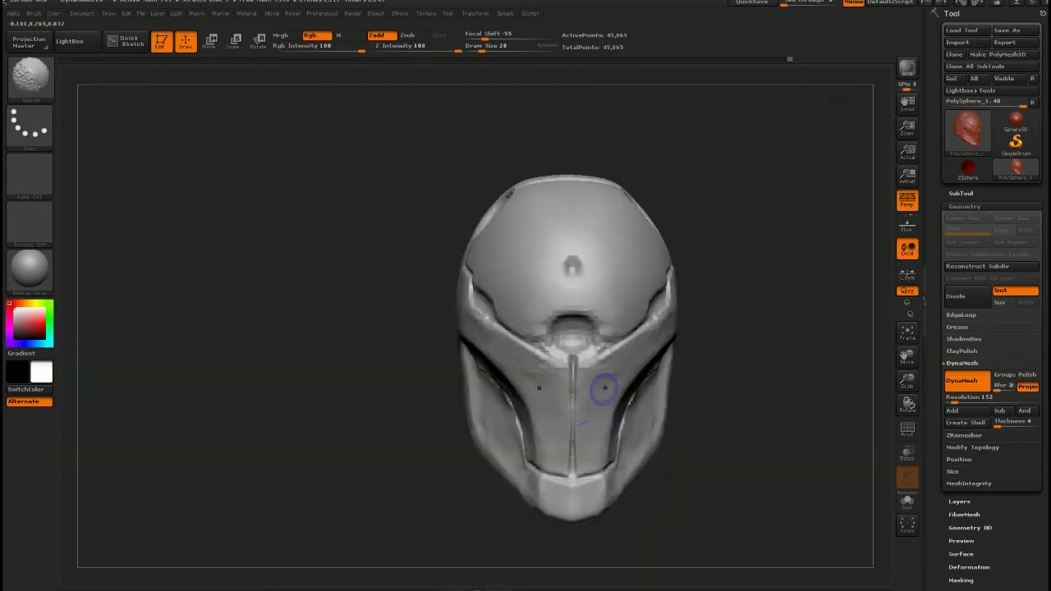
Adjust the front faceplate beside its centre groove with the Move brush at draw size 97, checking the reference images
key("ctrl+shift")
key("s")
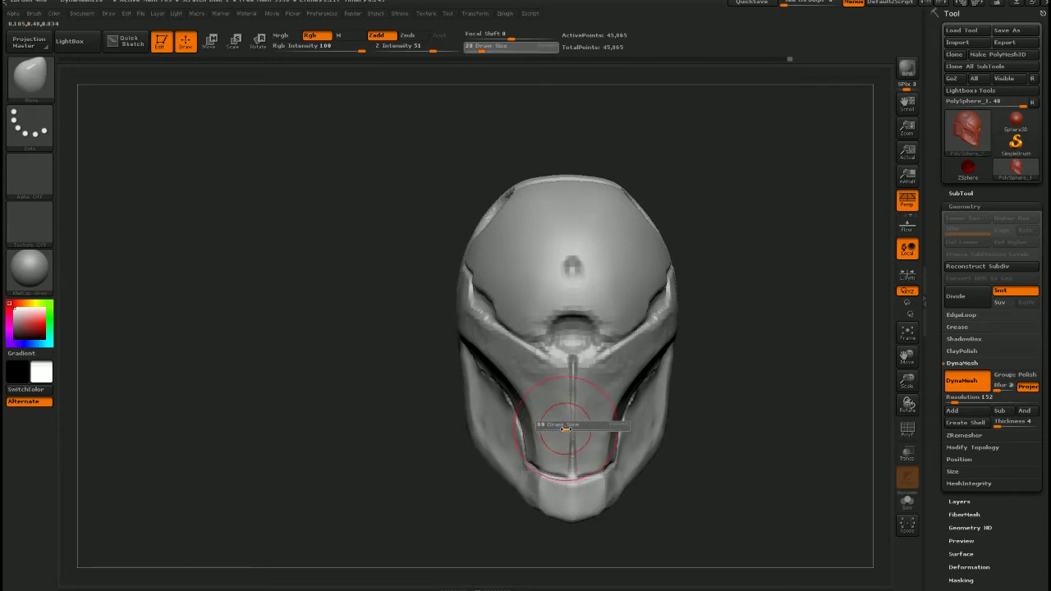
left_click_drag(564, 428, 506, 393)
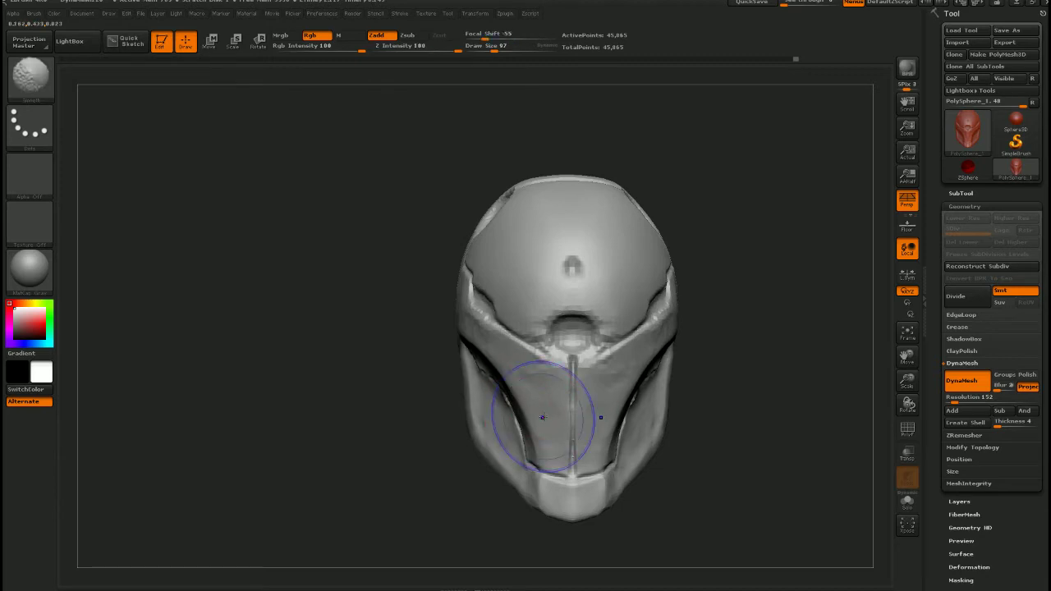
key("shift+z")
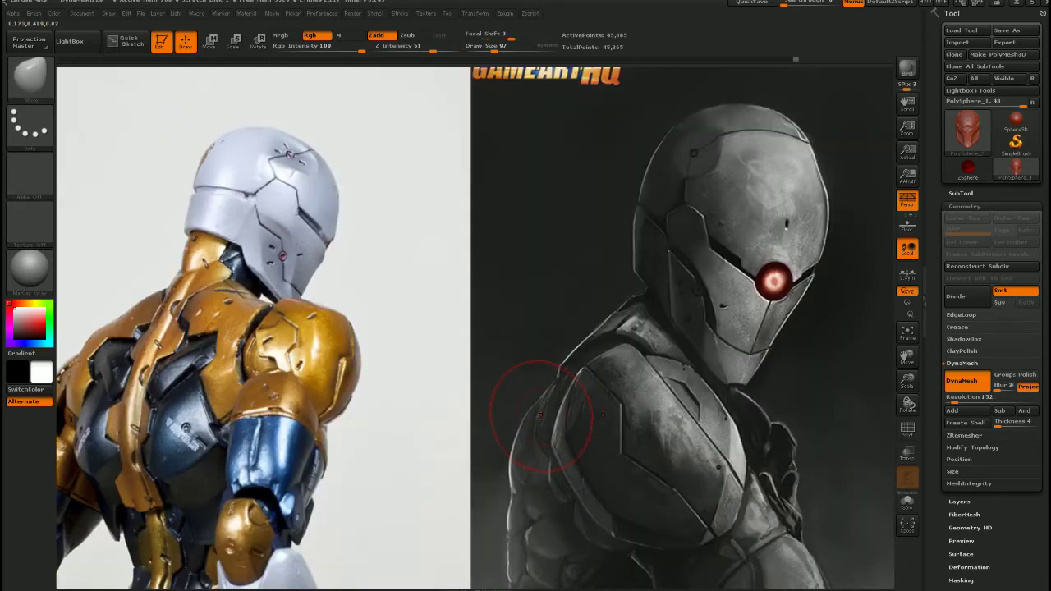
key("shift+z")
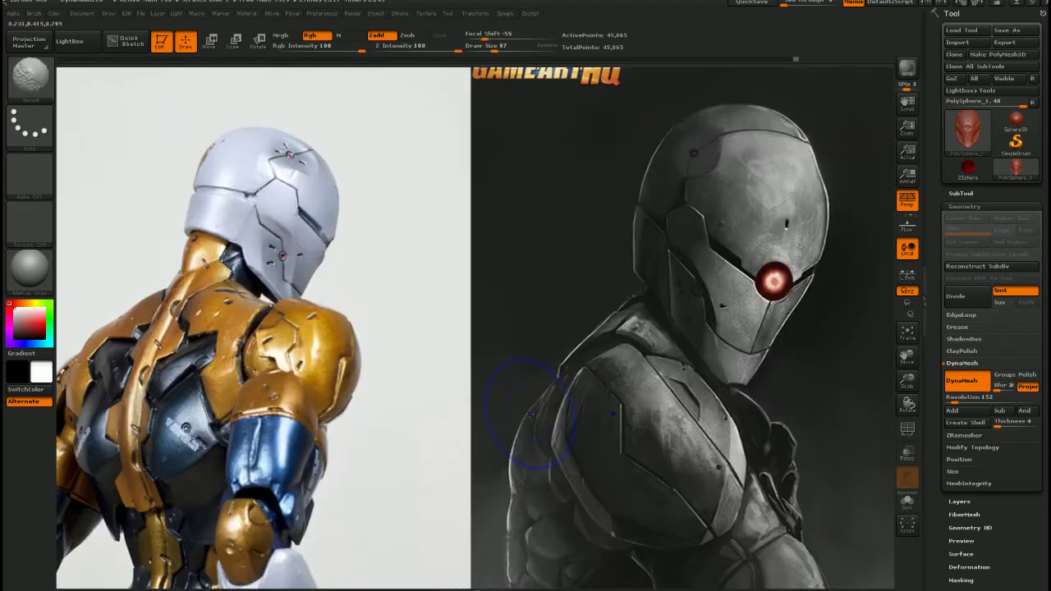
key("shift+z")
Reshape the lower cheek and jaw contour with the Move brush at draw size 192, comparing it with the reference images
mouse_move(530, 421)
right_mouse_down()
mouse_move(575, 421)
mouse_move(490, 434)
right_mouse_up()
key("s")
mouse_move(491, 434)
left_mouse_down()
mouse_move(508, 434)
mouse_move(483, 451)
mouse_move(469, 428)
left_mouse_up()
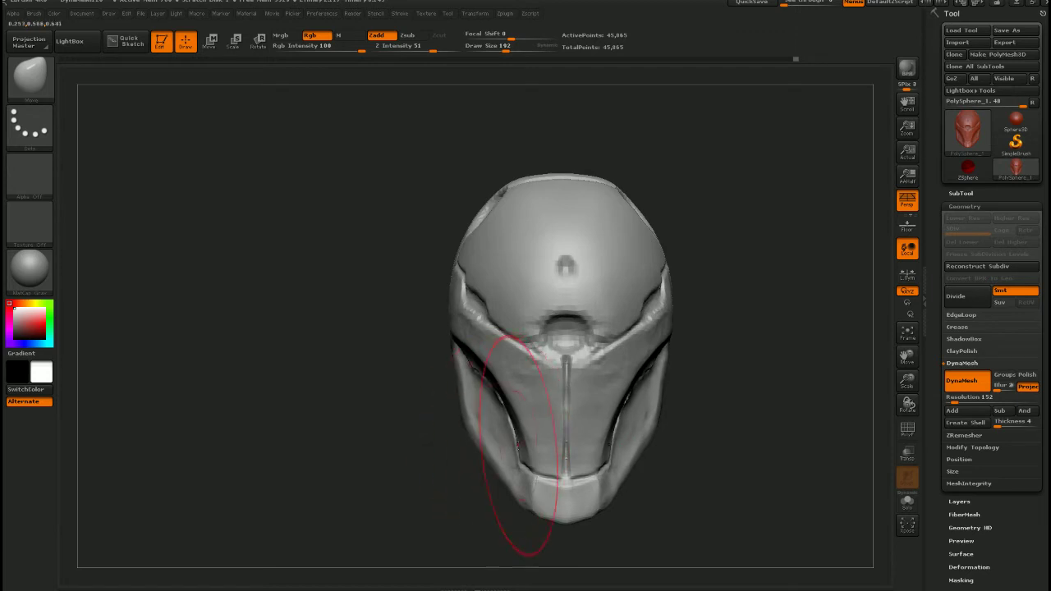
right_click_drag(565, 464, 569, 423, "shift")
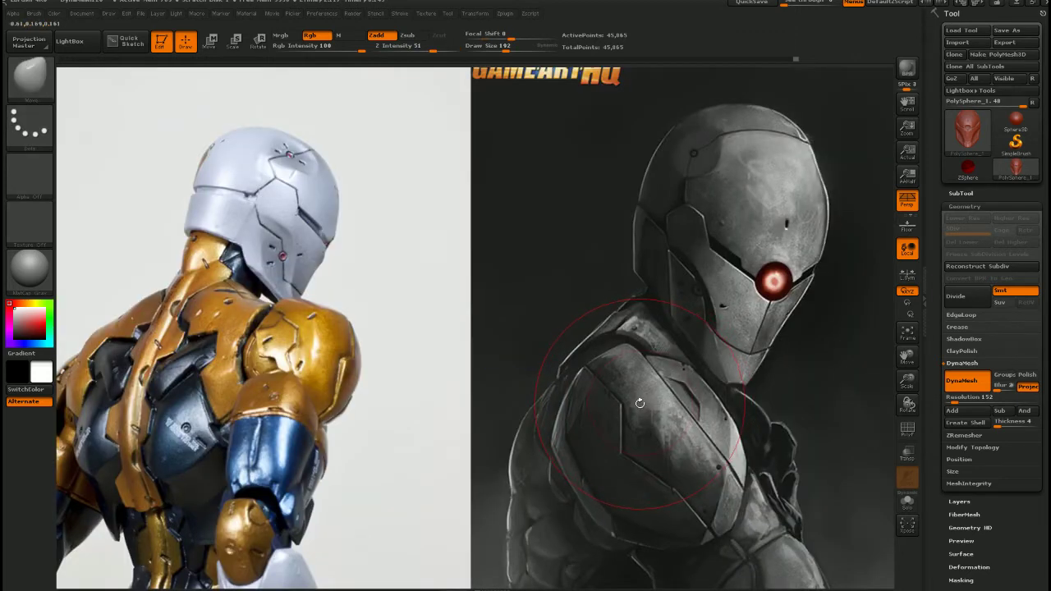
key("shift+z")
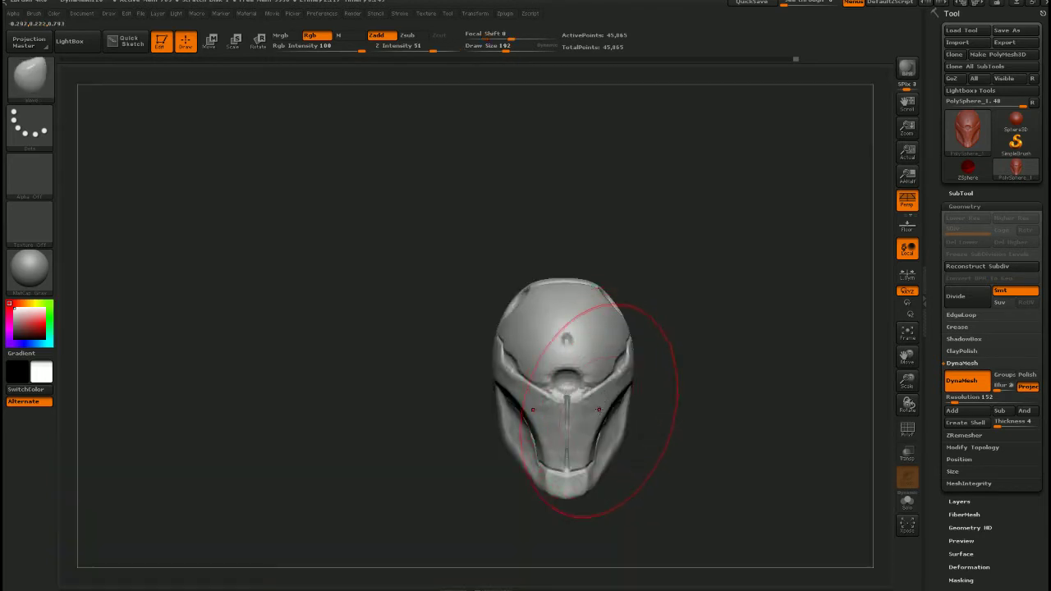
mouse_move(595, 410)
right_mouse_down("shift")
mouse_move(644, 398)
mouse_move(633, 411)
mouse_move(558, 422)
mouse_move(502, 416)
mouse_move(568, 395)
mouse_move(577, 371)
mouse_move(573, 411)
mouse_move(586, 408)
right_mouse_up("shift")
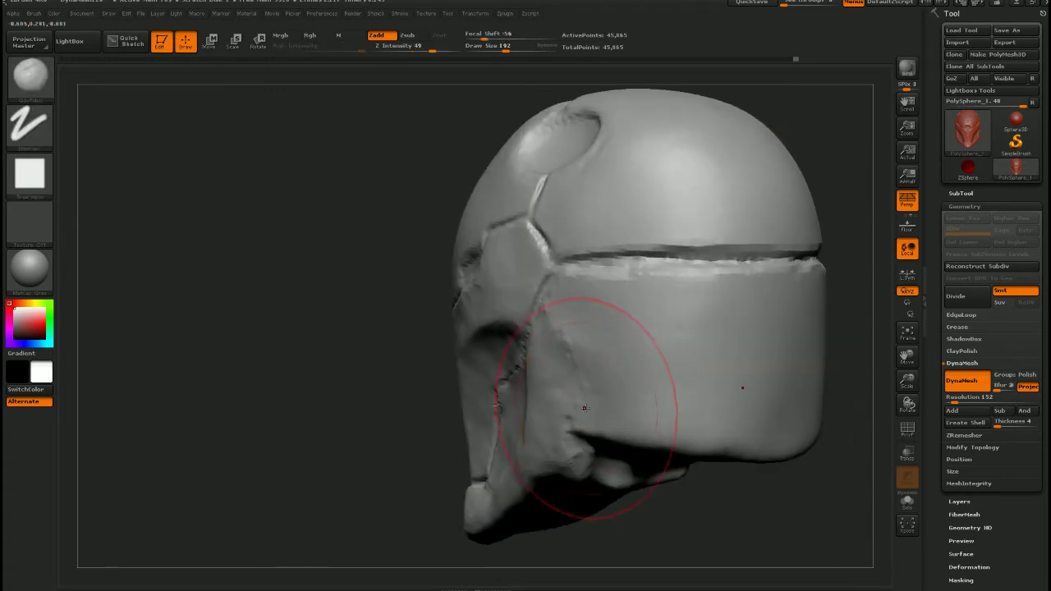
Build up the front and lower area of the rear side plate behind the cheek with ClayTubes at draw size 45
key("s")
left_click_drag(587, 408, 546, 401)
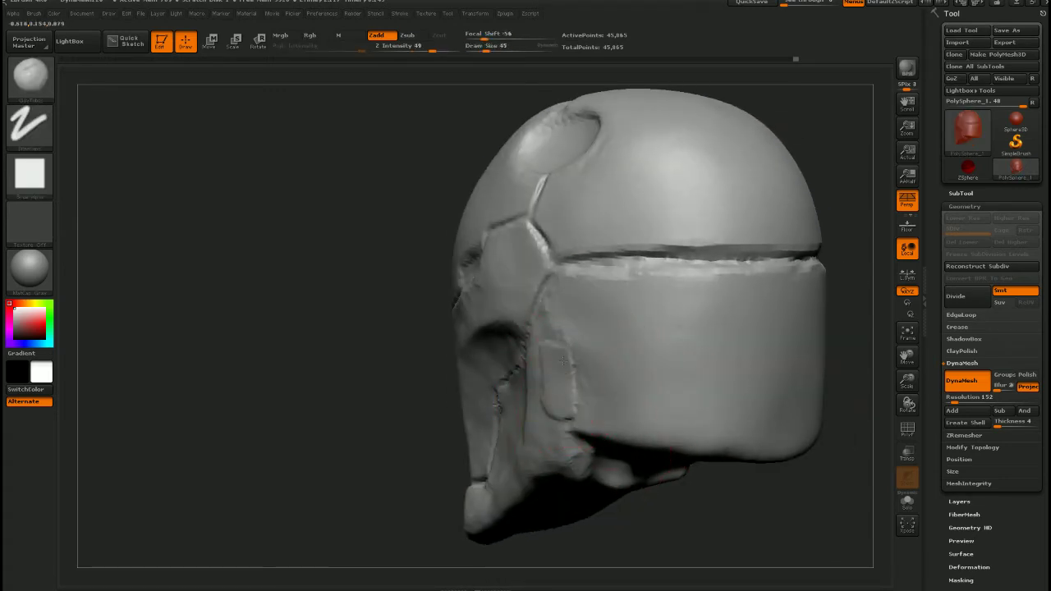
left_click_drag(563, 362, 559, 414)
right_click_drag(564, 377, 561, 389)
left_click_drag(559, 397, 557, 358)
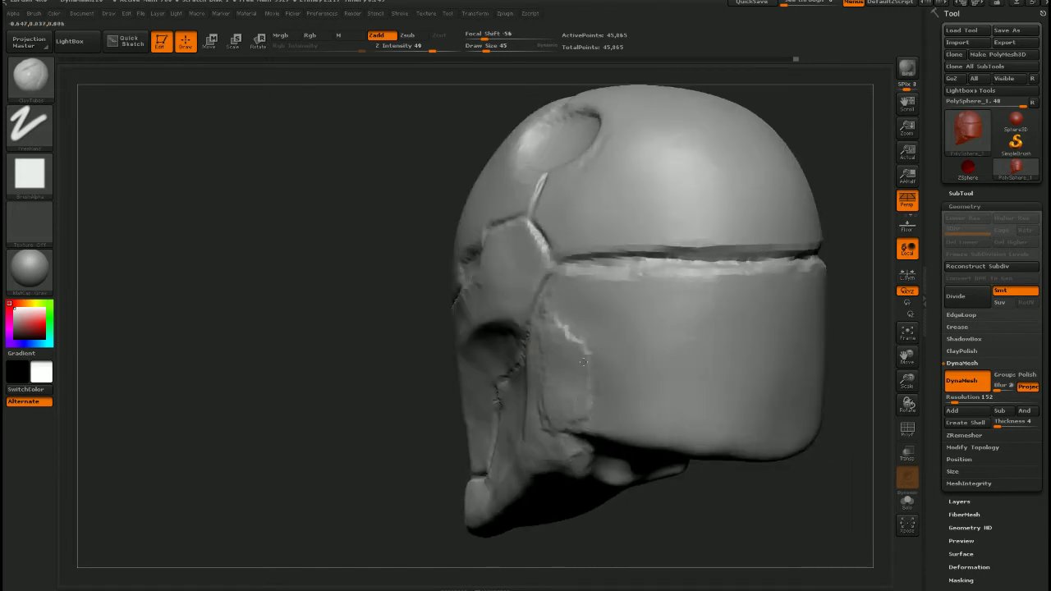
mouse_move(605, 400)
right_mouse_down()
mouse_move(507, 399)
mouse_move(580, 386)
right_mouse_up()
left_click_drag(579, 368, 579, 414)
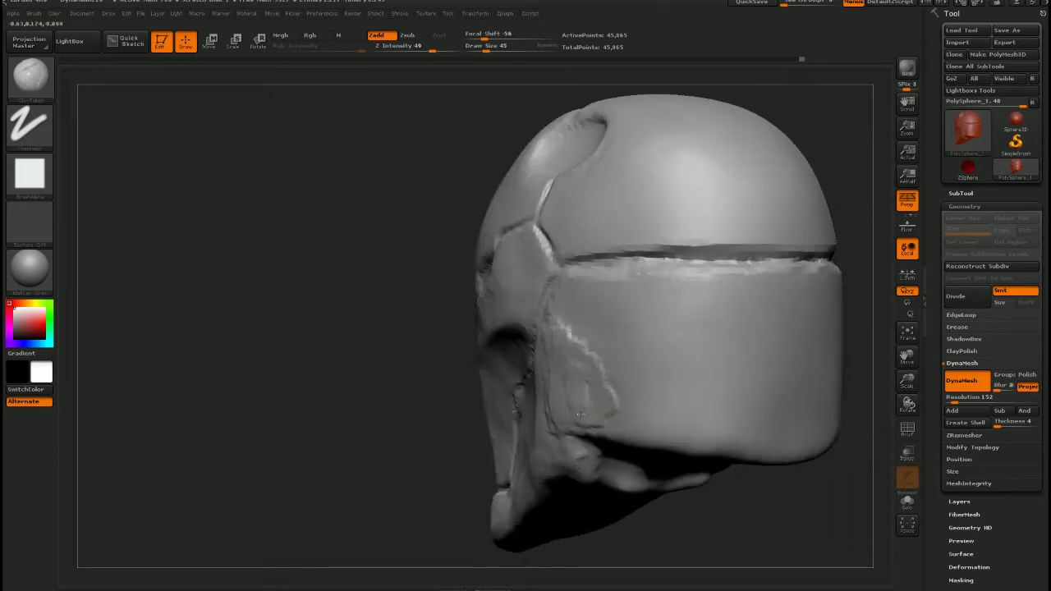
mouse_move(621, 379)
right_mouse_down()
mouse_move(613, 402)
mouse_move(625, 388)
right_mouse_up()
mouse_move(612, 382)
left_mouse_down()
mouse_move(609, 427)
mouse_move(684, 425)
left_mouse_up()
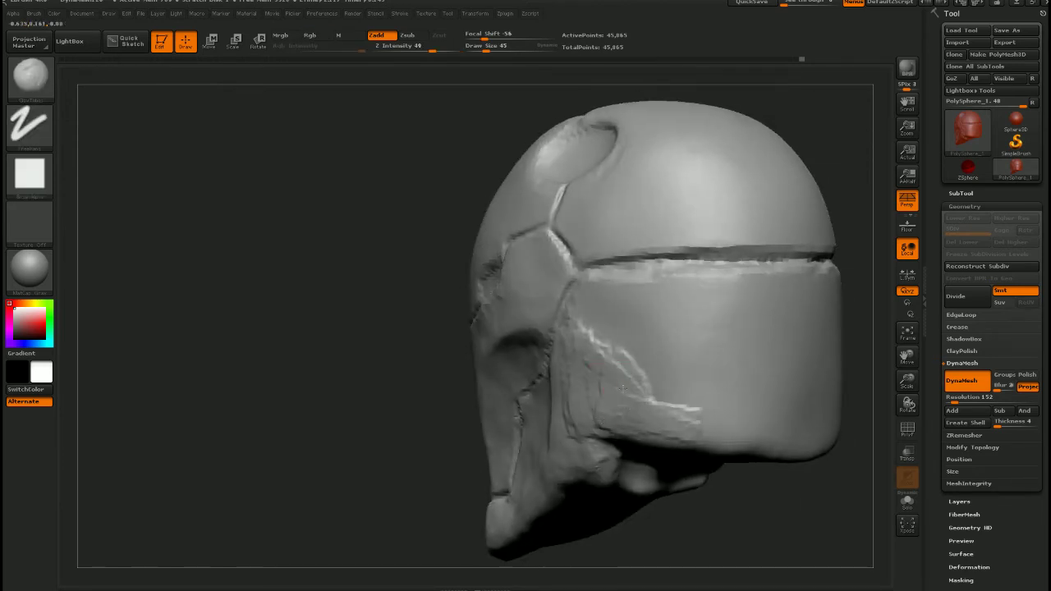
mouse_move(623, 388)
right_mouse_down()
mouse_move(622, 416)
mouse_move(679, 438)
right_mouse_up()
mouse_move(625, 325)
left_mouse_down()
mouse_move(654, 378)
mouse_move(633, 412)
mouse_move(692, 411)
mouse_move(666, 367)
left_mouse_up()
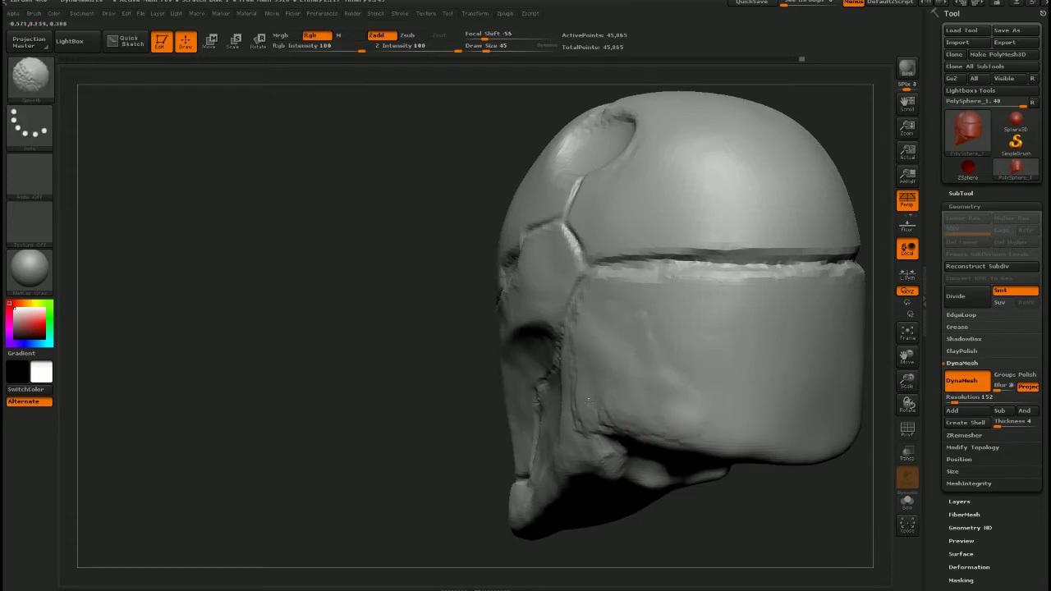
Smooth the built-up surface where the rear side plate meets the cheek and jaw
right_click_drag(671, 355, 639, 382)
mouse_move(711, 454)
right_mouse_down("alt")
mouse_move(635, 400)
mouse_move(741, 434)
right_mouse_up("alt")
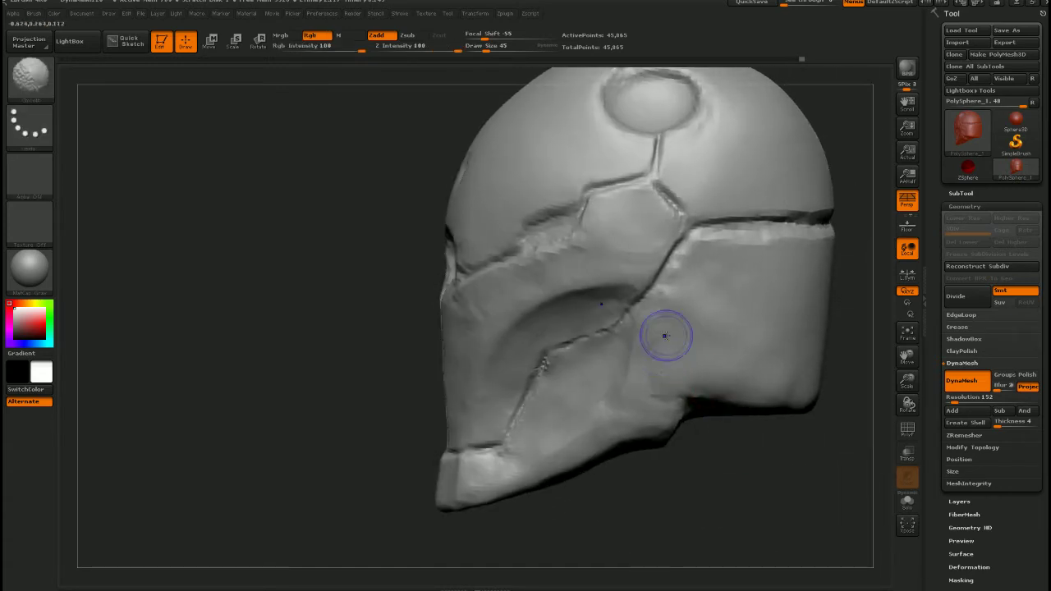
left_click_drag(668, 392, 686, 370, "shift")
right_click_drag(708, 401, 643, 392)
right_click_drag(747, 389, 632, 394, "alt")
right_click_drag(632, 394, 656, 393)
right_click_drag(586, 397, 654, 403)
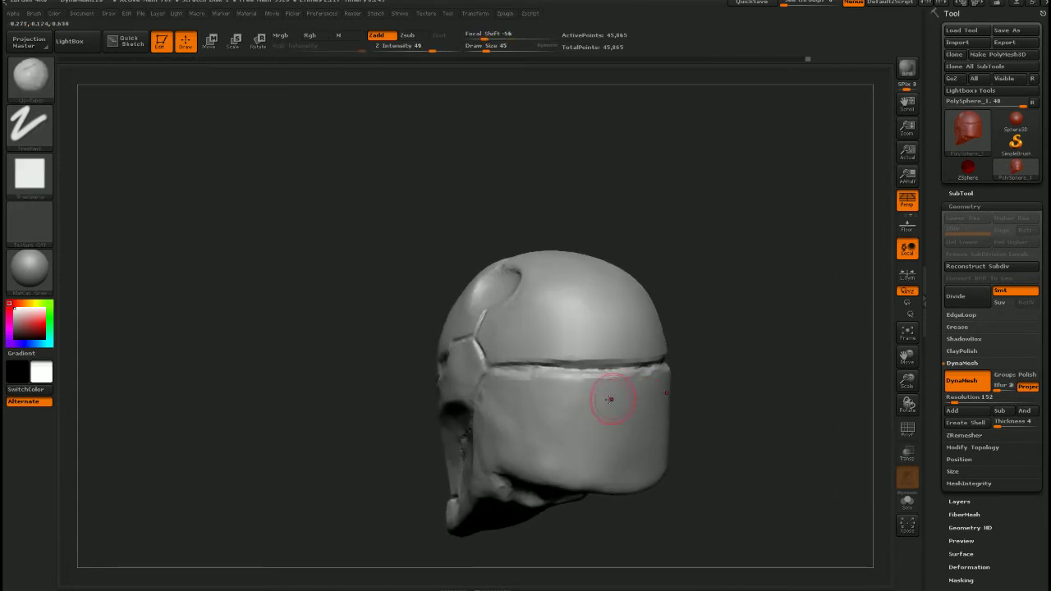
Tighten the horizontal seam around the rear of the helmet with the Pinch brush at draw size 45
key("b")
key("p")
key("i")
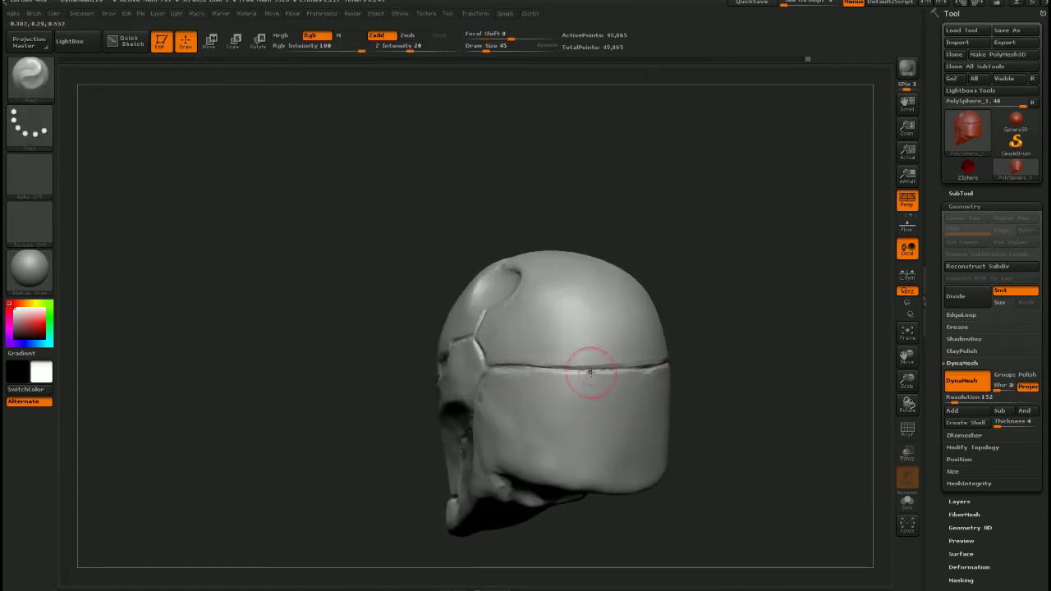
mouse_move(688, 388)
left_mouse_down()
mouse_move(631, 366)
mouse_move(692, 386)
mouse_move(677, 384)
left_mouse_up()
left_click_drag(514, 376, 619, 411)
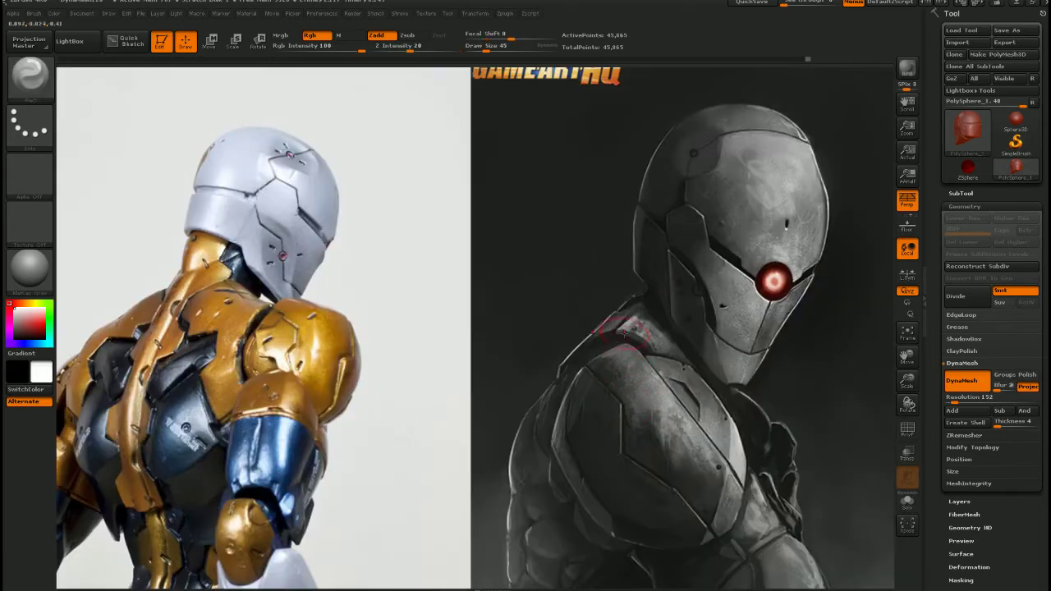
Reposition and enlarge the Spotlight reference images to examine the close-up of the helmet's back panel, and hide the references
key("z")
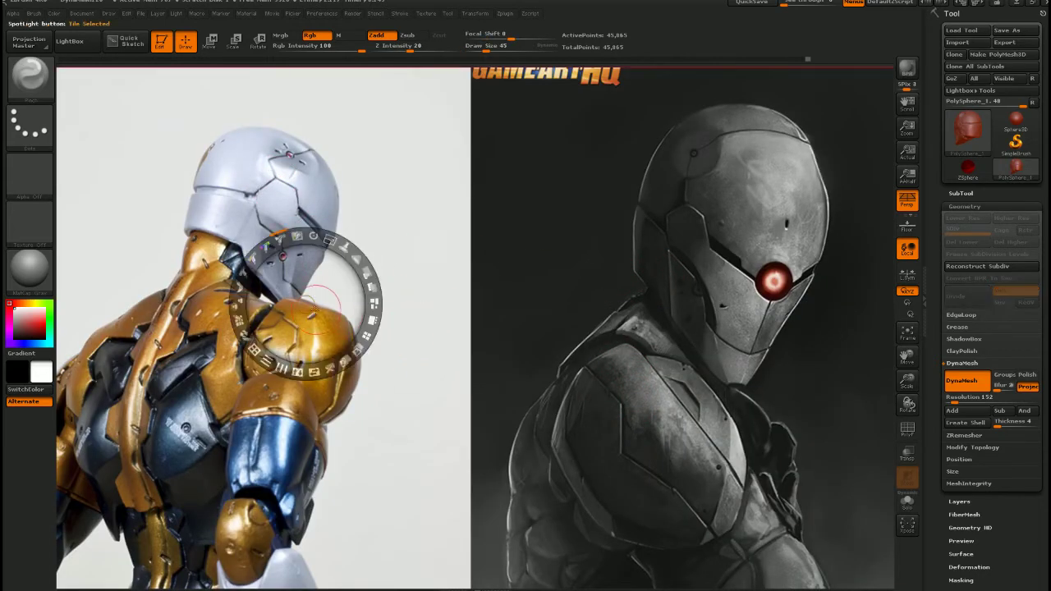
left_click_drag(323, 311, 738, 291)
left_click_drag(657, 277, 299, 295)
left_click_drag(321, 296, 346, 302)
left_click_drag(362, 239, 262, 261)
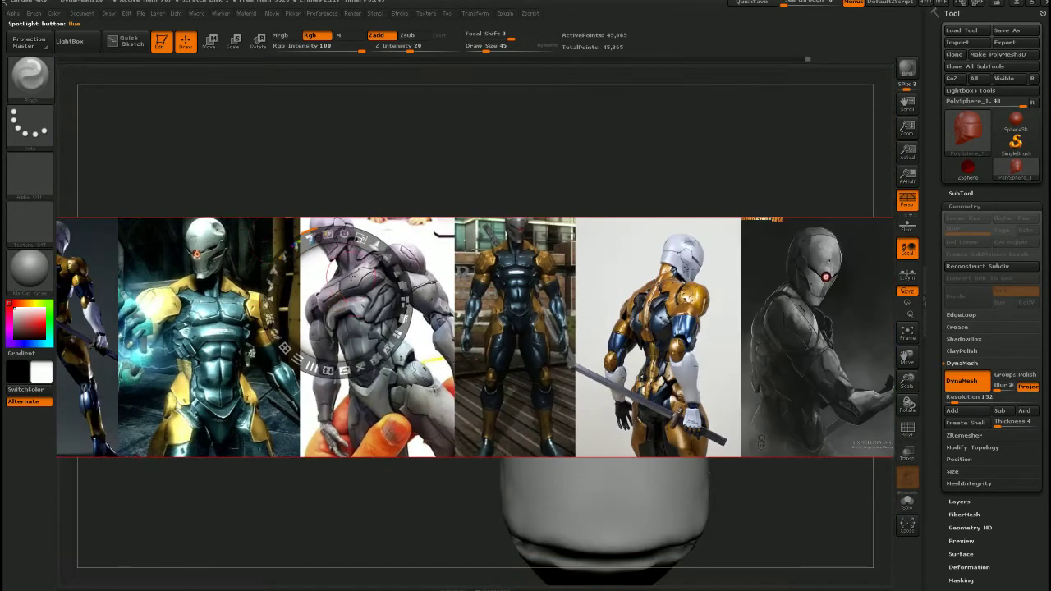
left_click_drag(367, 299, 390, 377)
left_click_drag(401, 377, 459, 324)
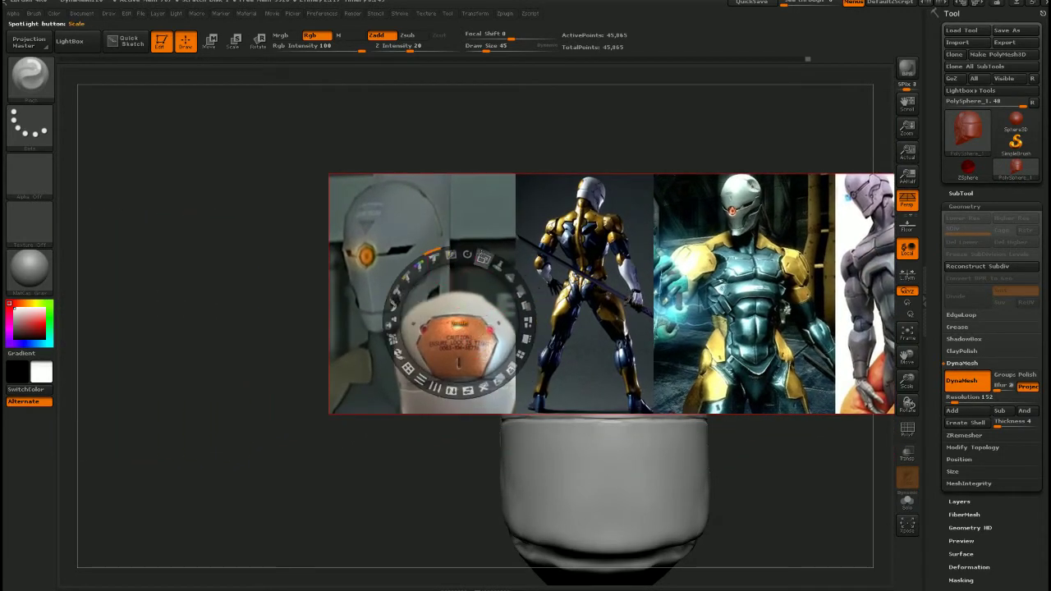
mouse_move(484, 259)
left_mouse_down()
mouse_move(528, 302)
mouse_move(525, 353)
mouse_move(515, 338)
left_mouse_up()
key("z")
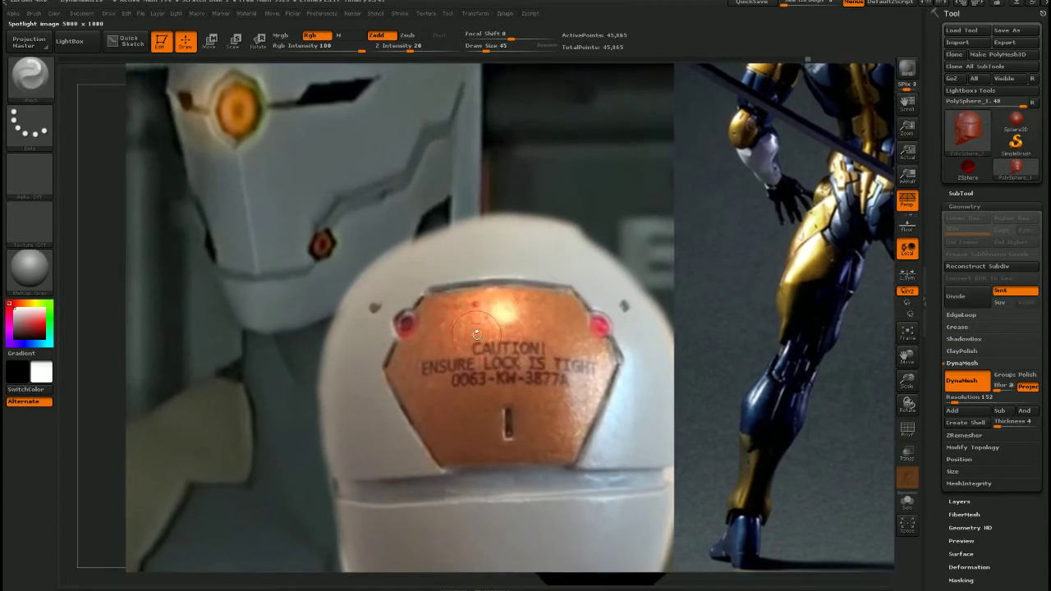
key("shift+z")
key("shift+z")
key("shift+z")
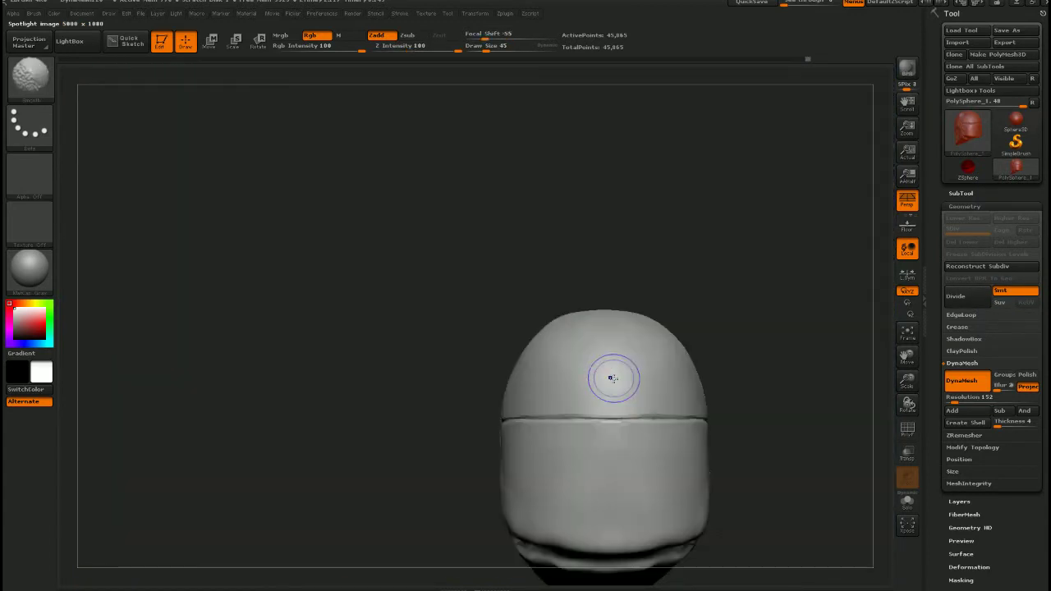
Lower and level the horizontal seam around the helmet's rear and side with the Move brush at draw size 113
right_click_drag(601, 446, 550, 415, "ctrl")
right_click_drag(550, 415, 621, 422)
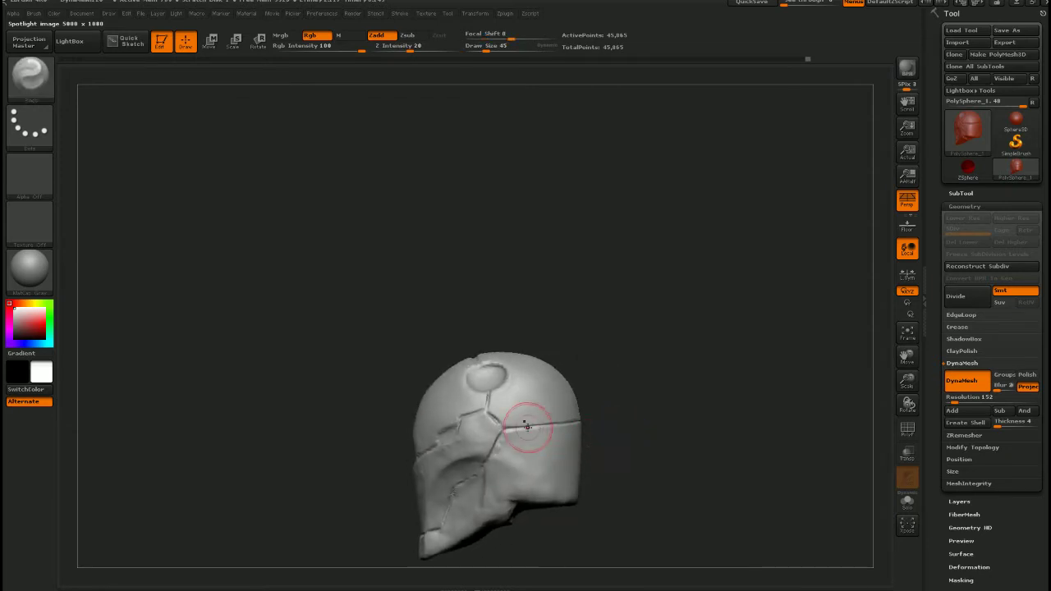
key("b")
key("m")
key("v")
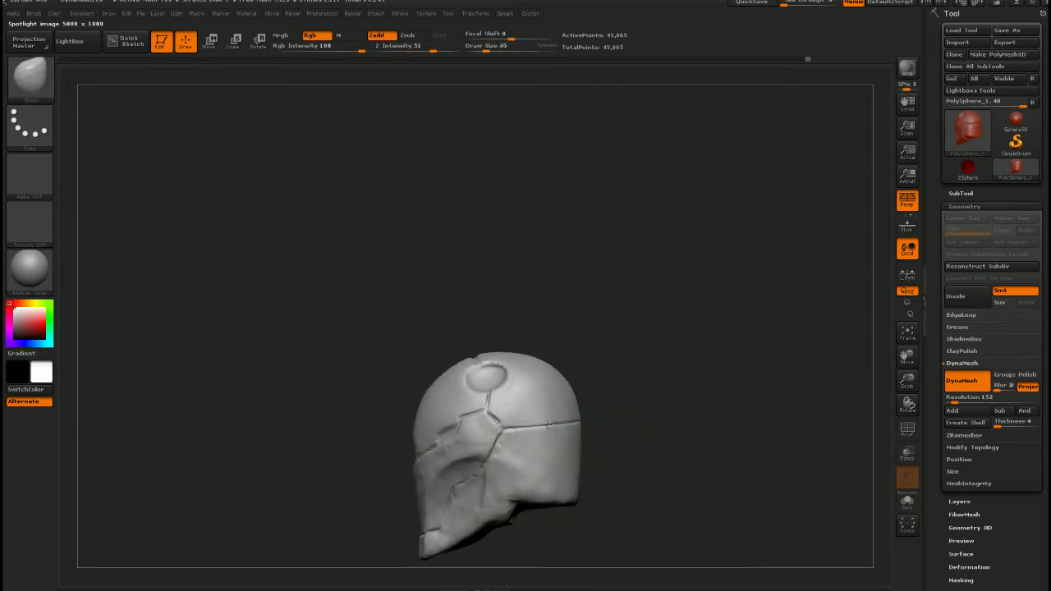
key("s")
left_click_drag(547, 434, 531, 435)
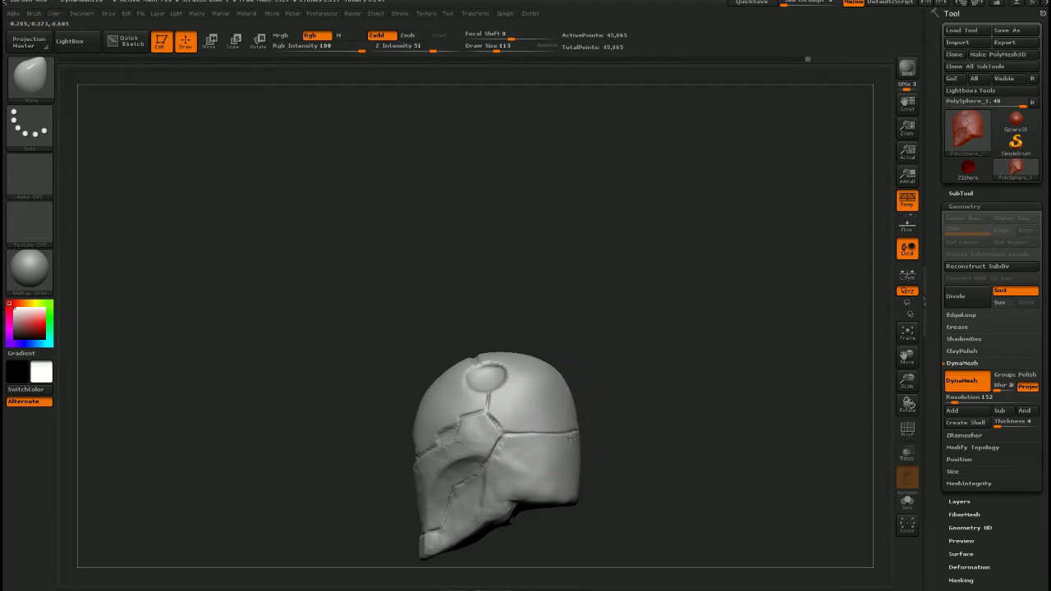
right_click_drag(572, 437, 508, 436)
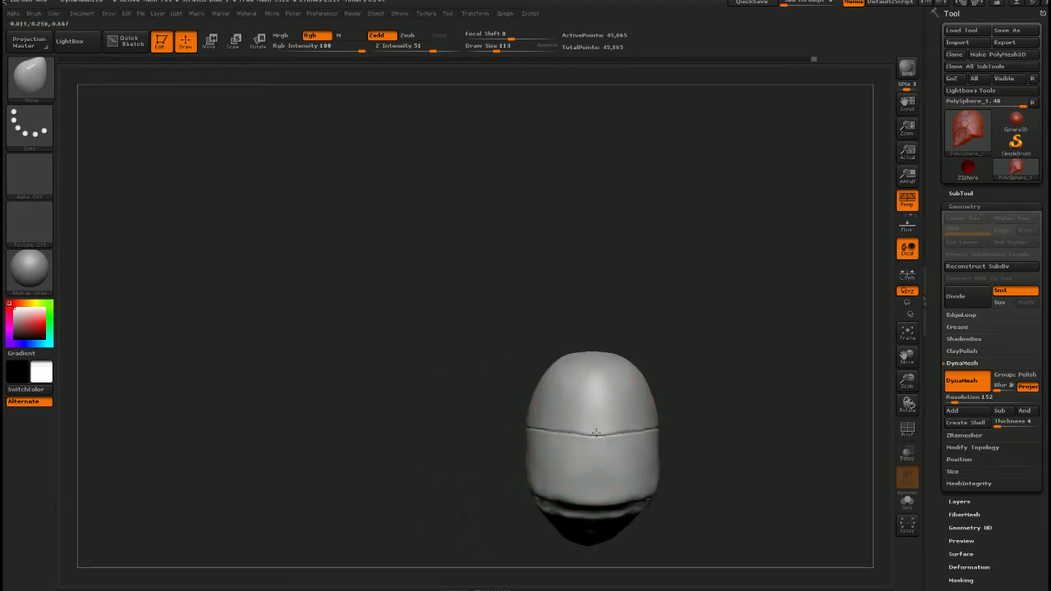
left_click_drag(577, 428, 536, 434)
right_click_drag(512, 436, 573, 438)
left_click_drag(525, 430, 528, 435)
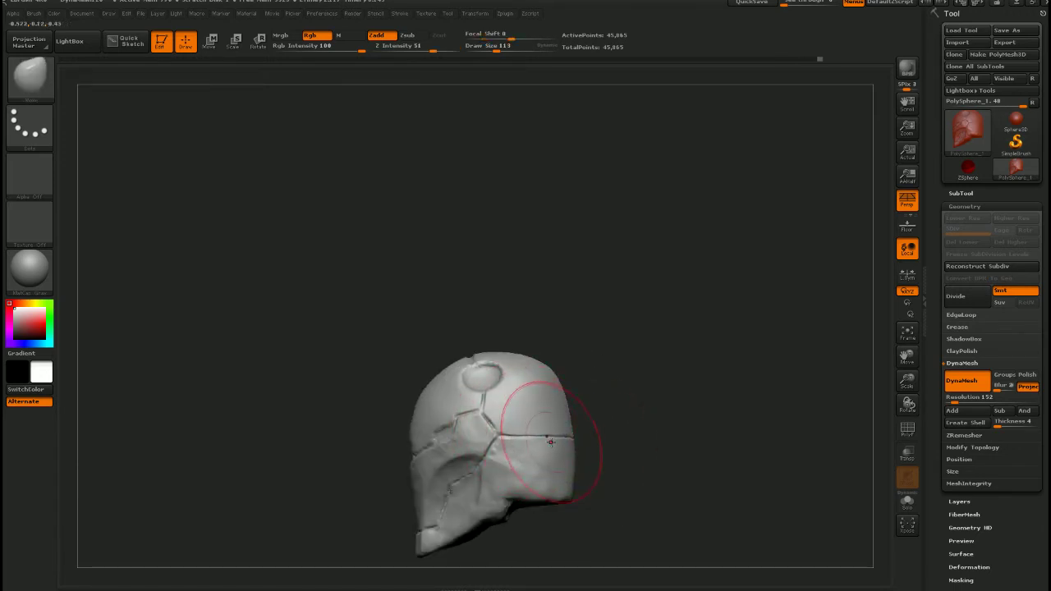
Reshape the rear side contour just below the seam, viewed from above, with the Move brush
mouse_move(573, 442)
right_mouse_down()
mouse_move(603, 434)
mouse_move(570, 432)
mouse_move(601, 511)
mouse_move(558, 396)
mouse_move(533, 398)
right_mouse_up()
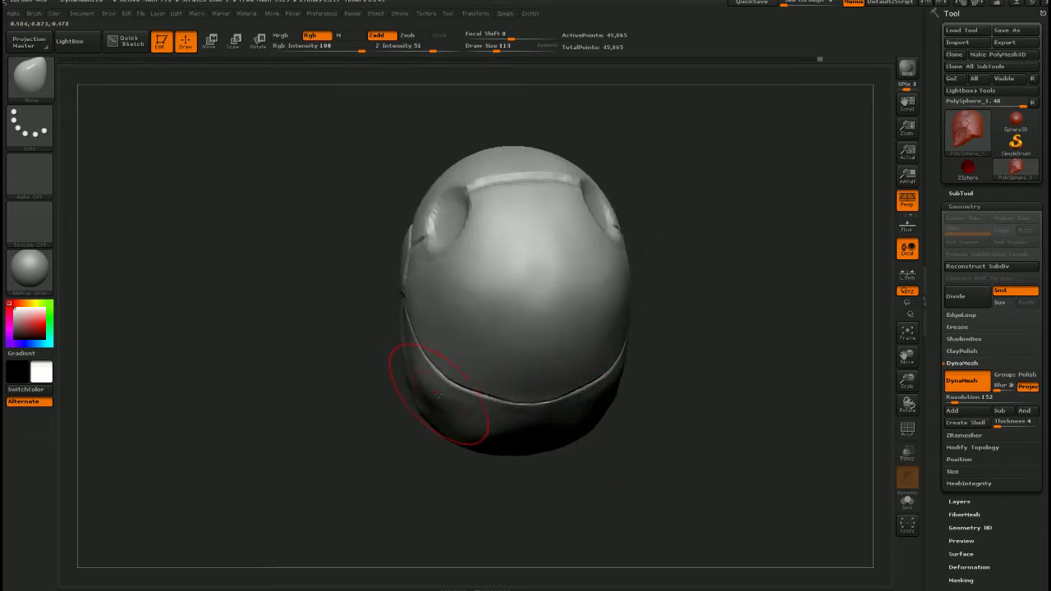
left_click_drag(438, 395, 441, 388)
right_click_drag(477, 368, 446, 375)
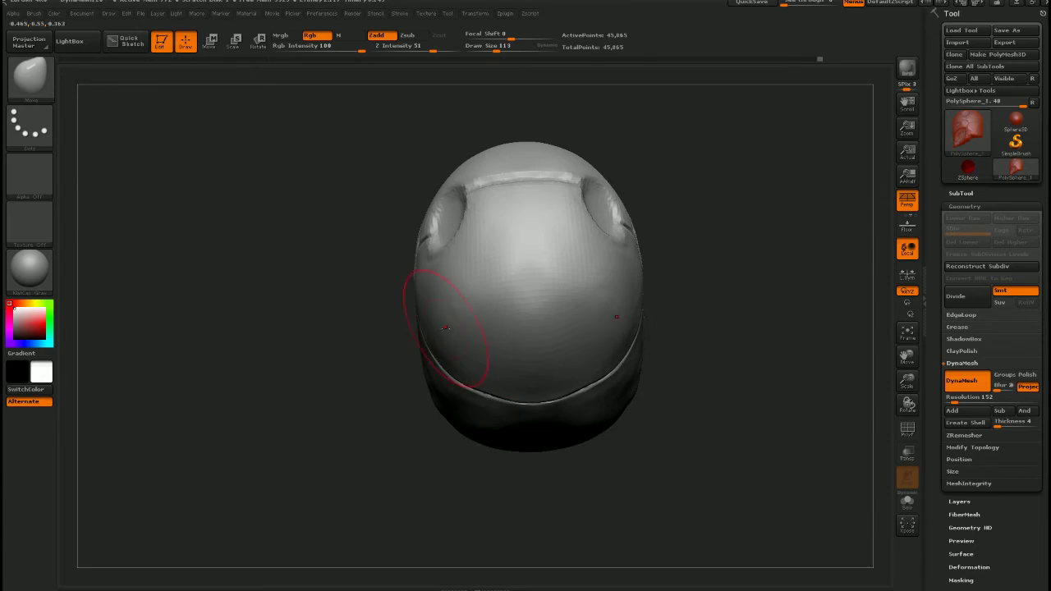
Adjust the back profile and lower rear corner of the helmet with the Move brush at draw size 186
mouse_move(445, 328)
right_mouse_down()
mouse_move(493, 399)
mouse_move(494, 338)
mouse_move(525, 345)
mouse_move(556, 324)
mouse_move(572, 380)
mouse_move(573, 352)
right_mouse_up()
key("s")
left_click_drag(575, 394, 583, 392)
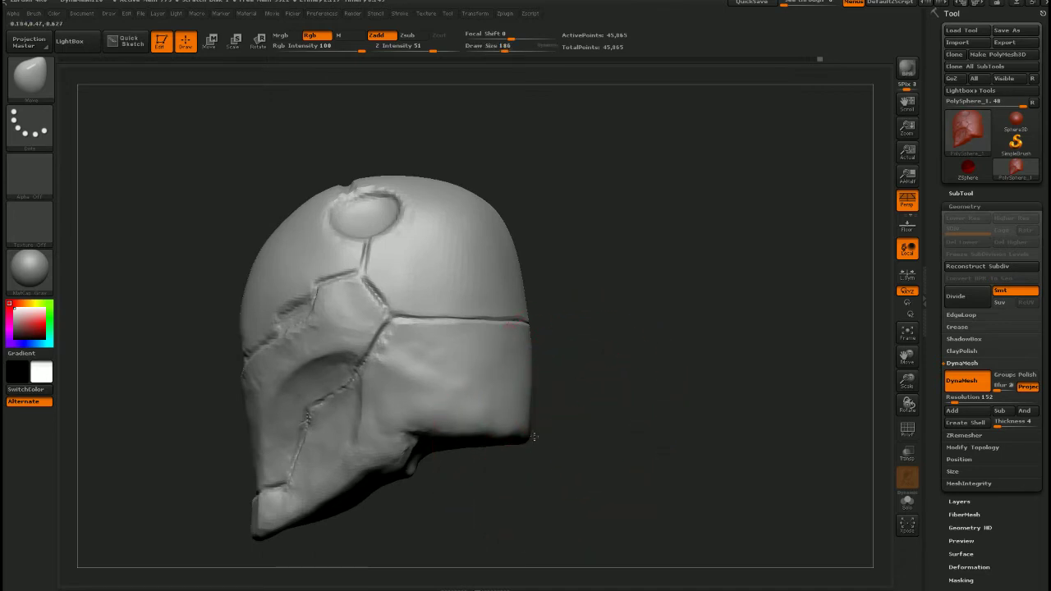
right_click_drag(535, 431, 535, 373)
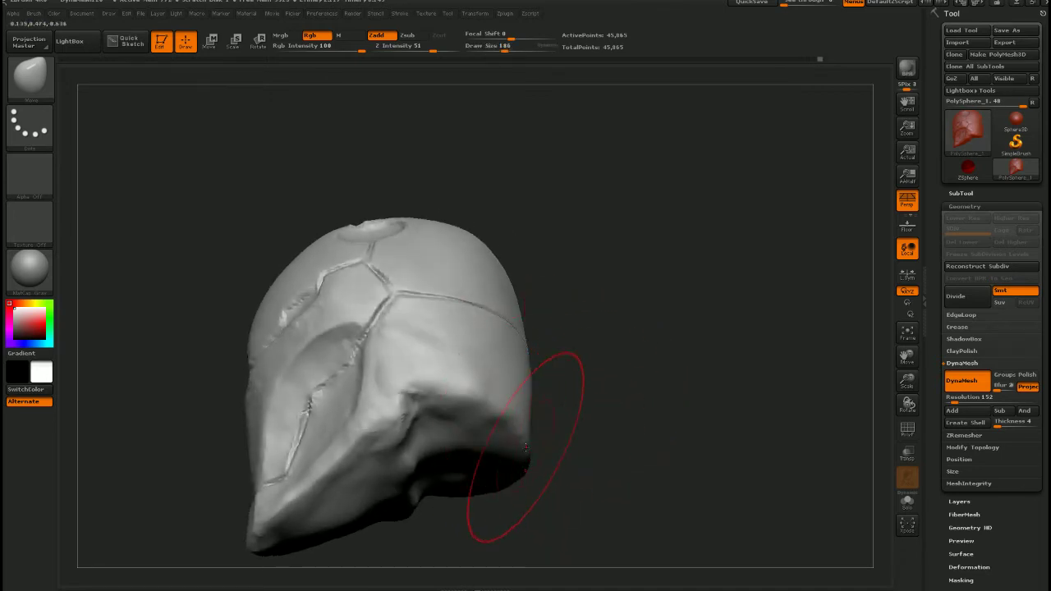
mouse_move(526, 445)
right_mouse_down()
mouse_move(534, 452)
mouse_move(540, 422)
mouse_move(518, 428)
right_mouse_up()
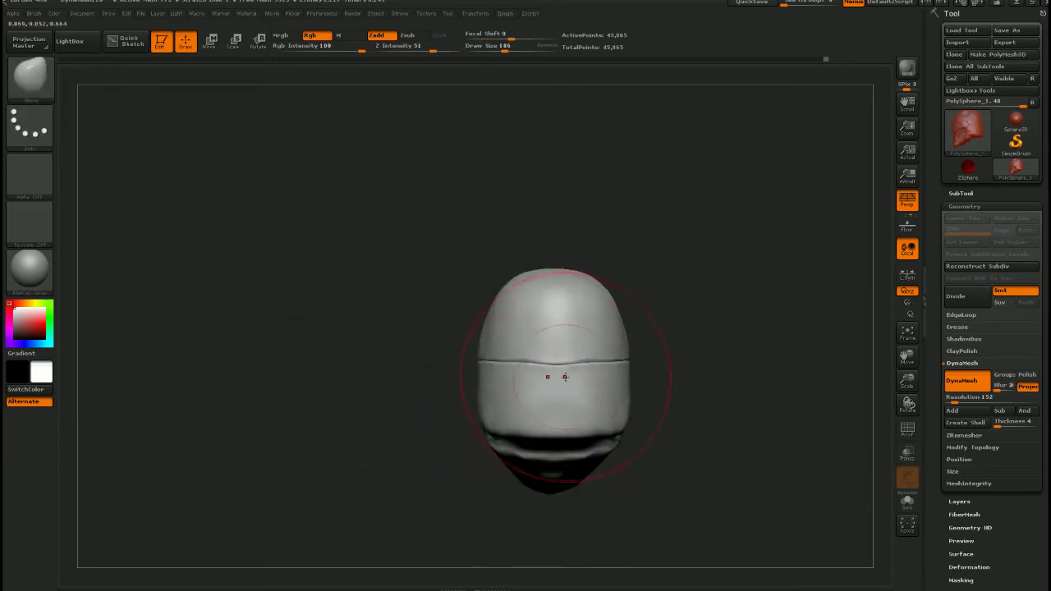
Straighten the dip in the middle of the rear seam with the Move brush at draw size 53
key("s")
left_click_drag(561, 367, 542, 366)
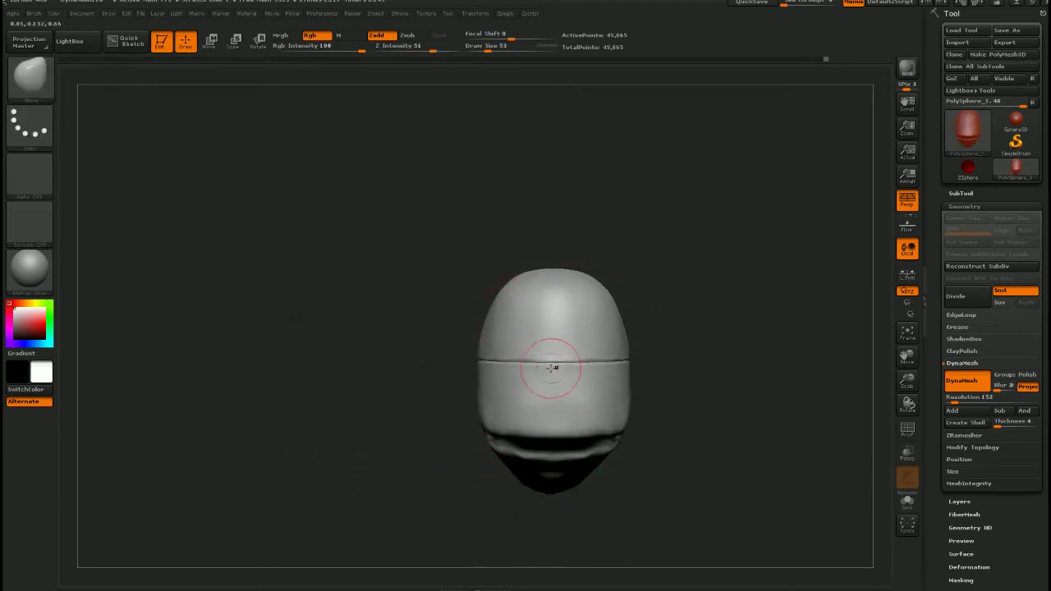
right_click_drag(541, 370, 556, 377)
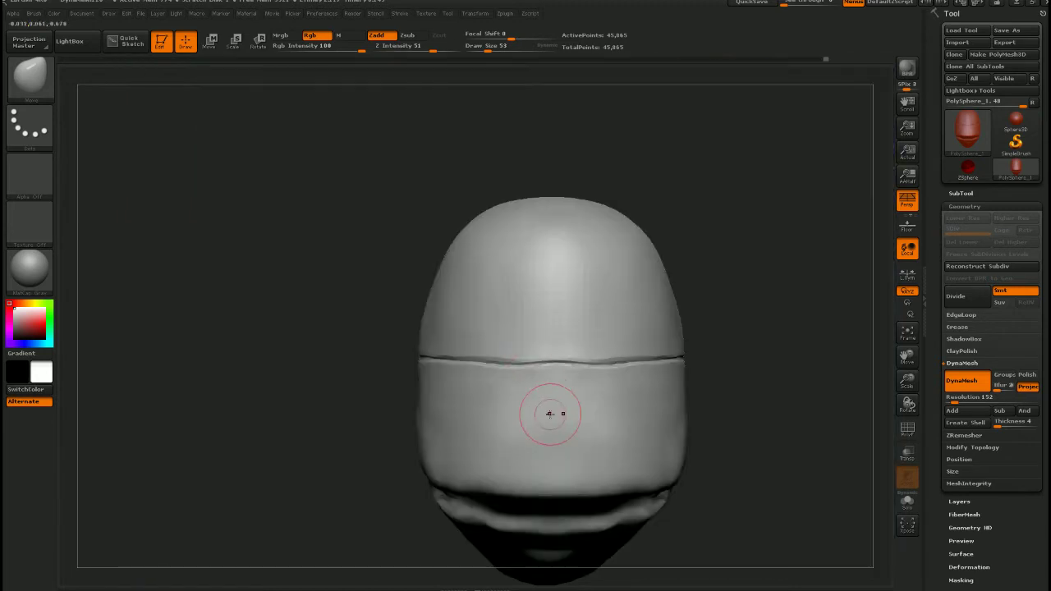
Adjust the side plate around the temple seam junction with the Move brush at draw size 145
right_click_drag(542, 413, 619, 415, "ctrl")
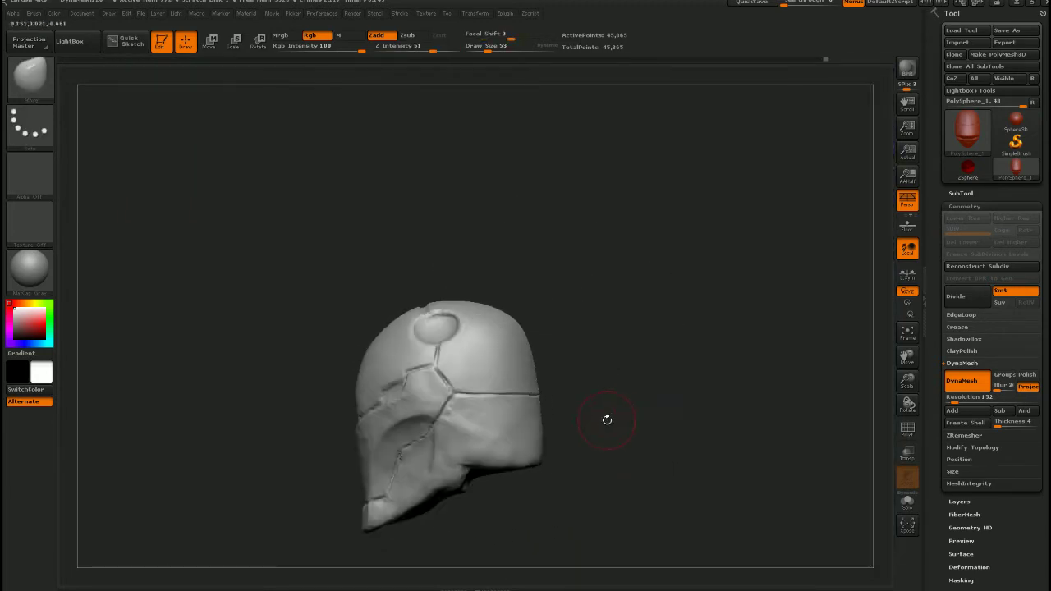
key("s")
left_click_drag(470, 423, 483, 425)
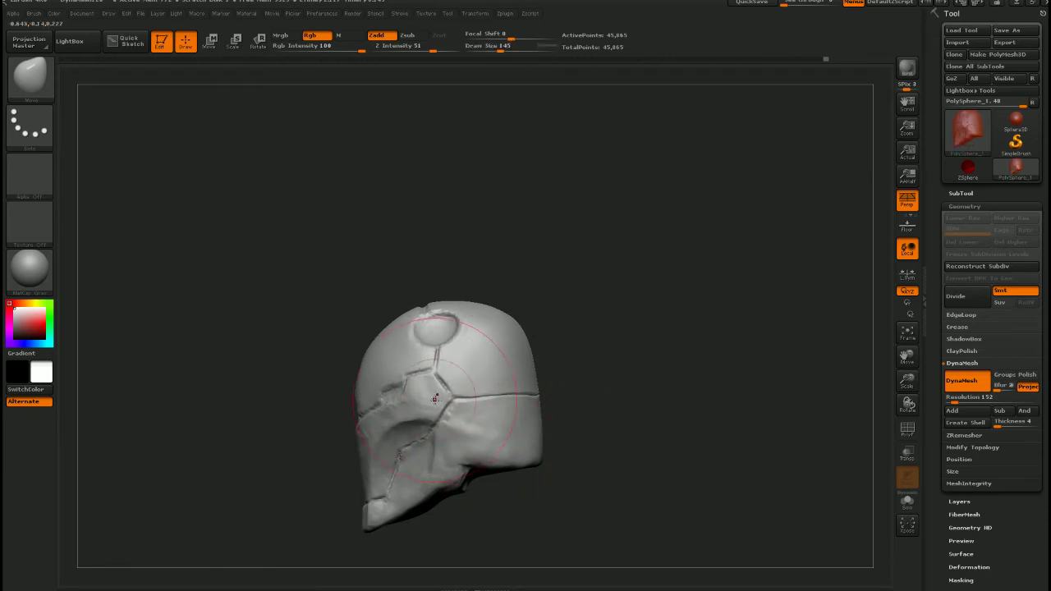
right_click_drag(456, 411, 661, 339)
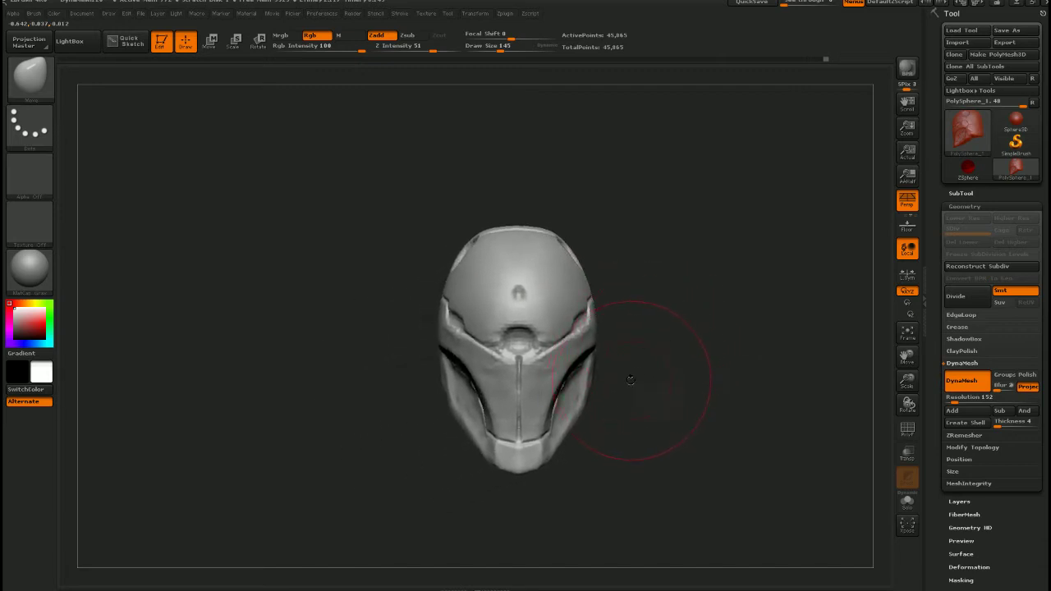
right_click_drag(629, 379, 624, 411)
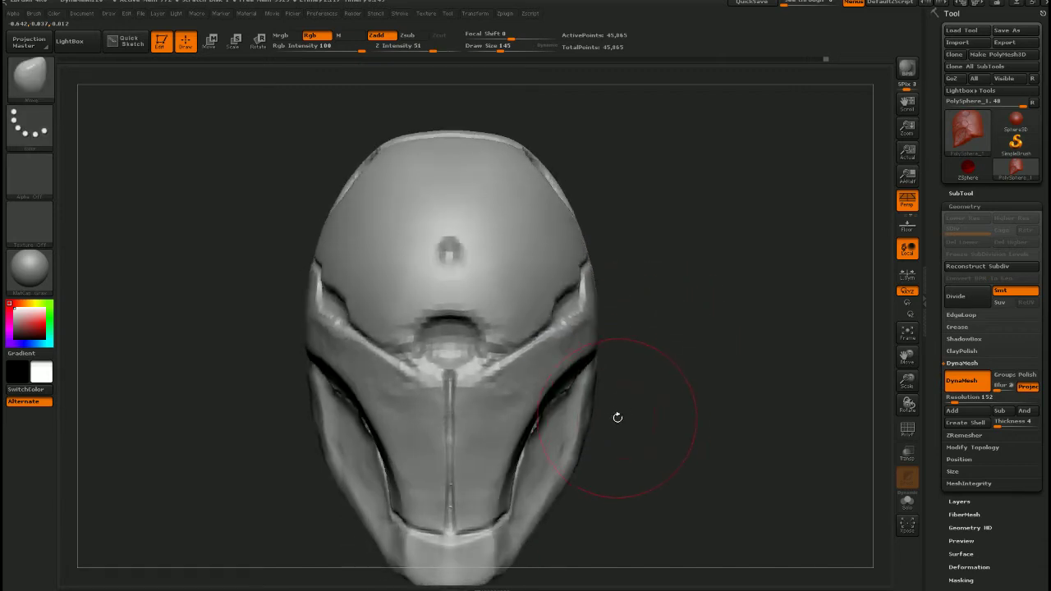
Refine the outer silhouette of the cheek plates in front view with the Move brush at draw size 72
key("s")
left_click_drag(617, 418, 585, 409)
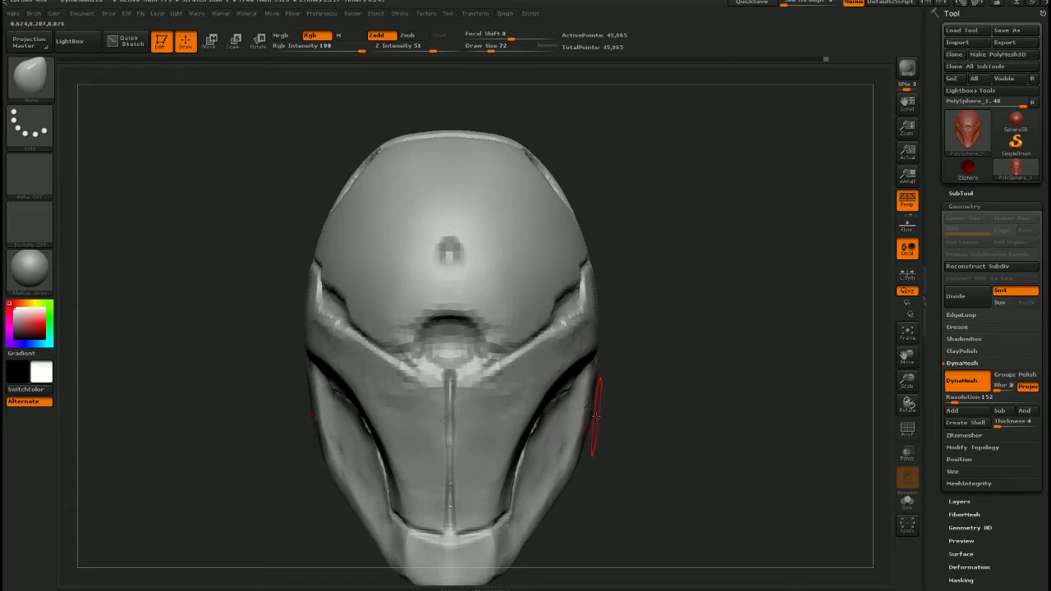
mouse_move(596, 416)
right_mouse_down()
mouse_move(645, 416)
mouse_move(607, 338)
mouse_move(621, 394)
mouse_move(614, 388)
mouse_move(648, 415)
mouse_move(638, 382)
mouse_move(625, 379)
right_mouse_up()
Reshape the crown and upper rear outline of the helmet with the Move brush at draw size 136
key("s")
key("s")
left_click_drag(624, 383, 634, 383)
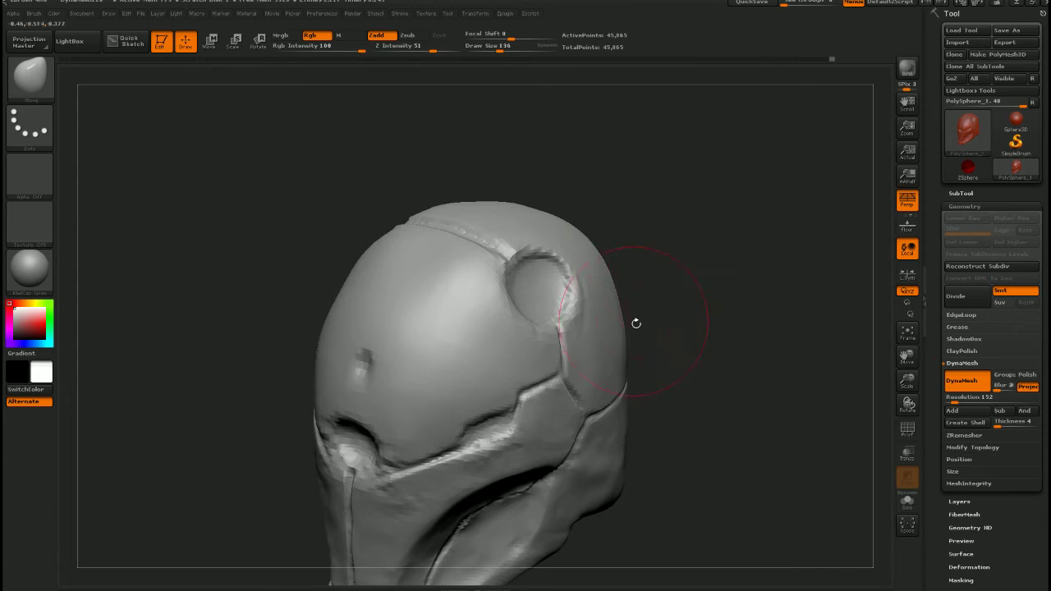
right_click_drag(635, 323, 659, 349)
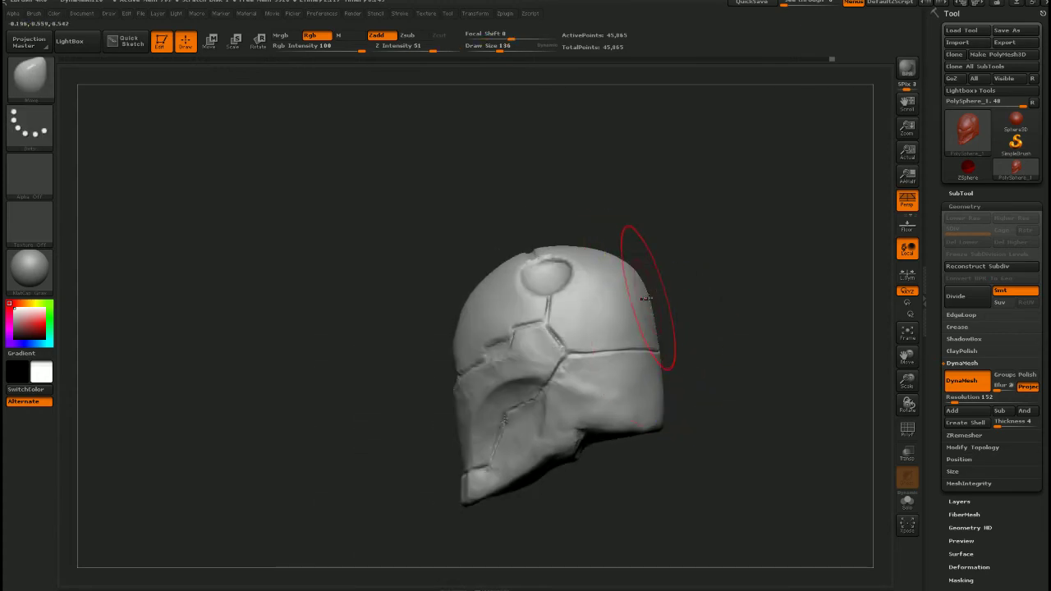
right_click_drag(639, 276, 669, 305)
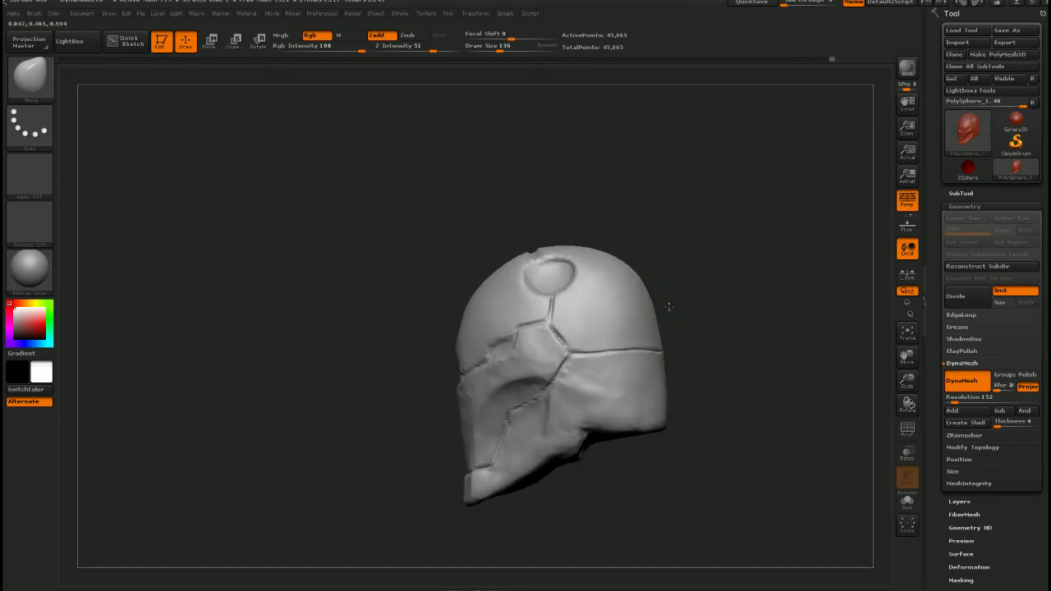
right_click(673, 321)
Push the helmet's rear profile inward with the Move brush at draw size 325, undoing the first attempt and redoing it more lightly
key("s")
mouse_move(685, 381)
left_mouse_down()
mouse_move(701, 380)
mouse_move(657, 387)
left_mouse_up()
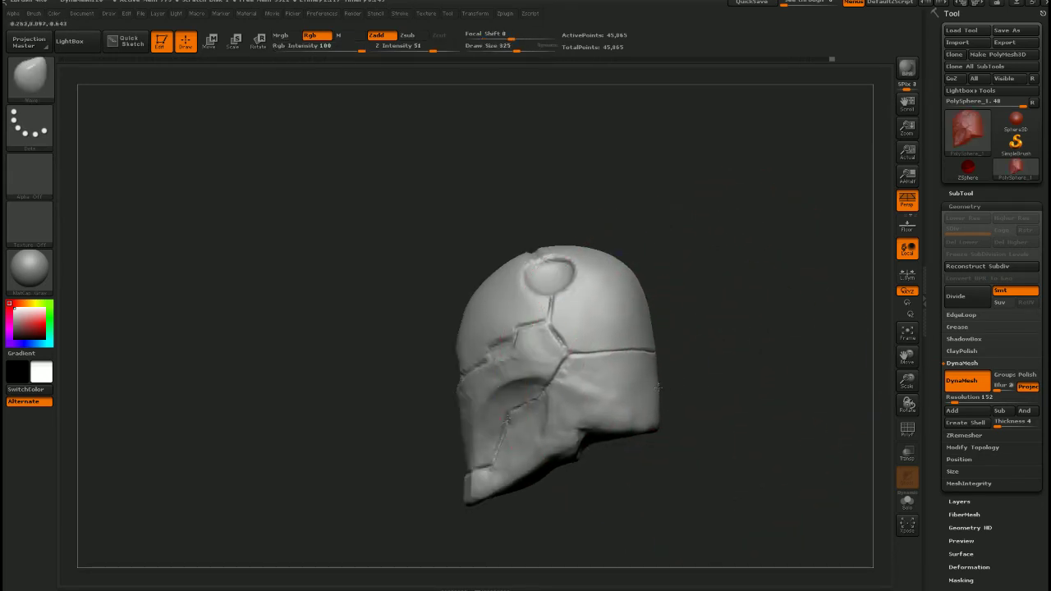
mouse_move(630, 285)
left_mouse_down()
mouse_move(633, 276)
mouse_move(639, 302)
left_mouse_up()
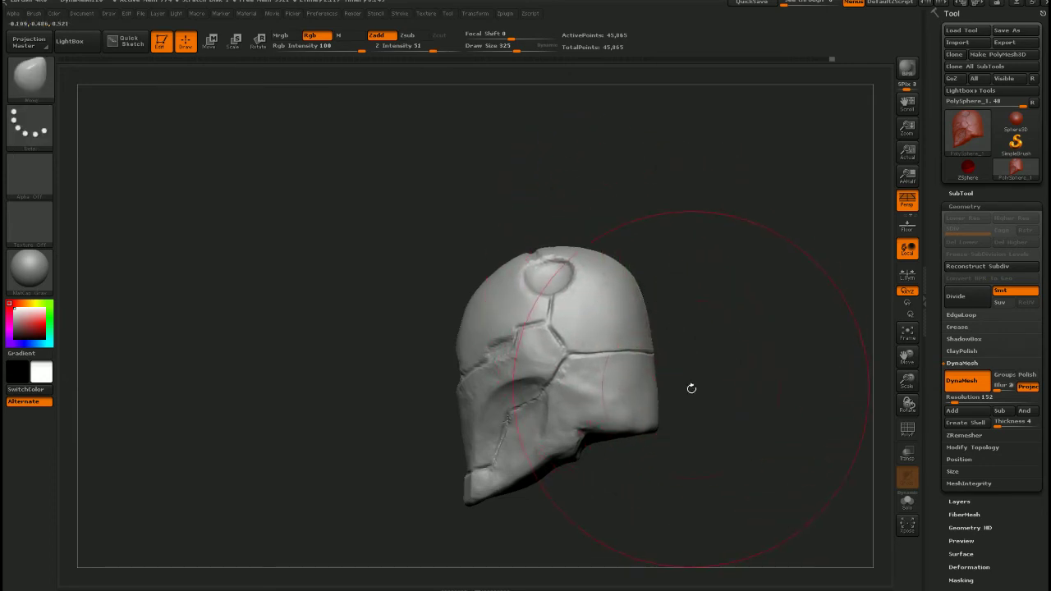
key("ctrl+z")
key("ctrl+z")
key("ctrl+z")
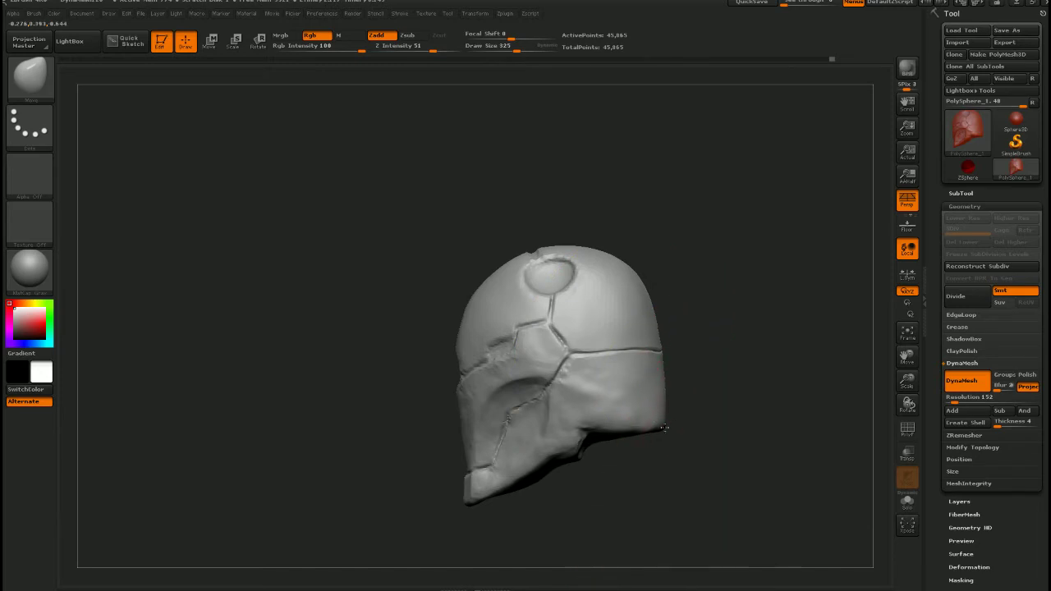
left_click_drag(665, 427, 659, 428)
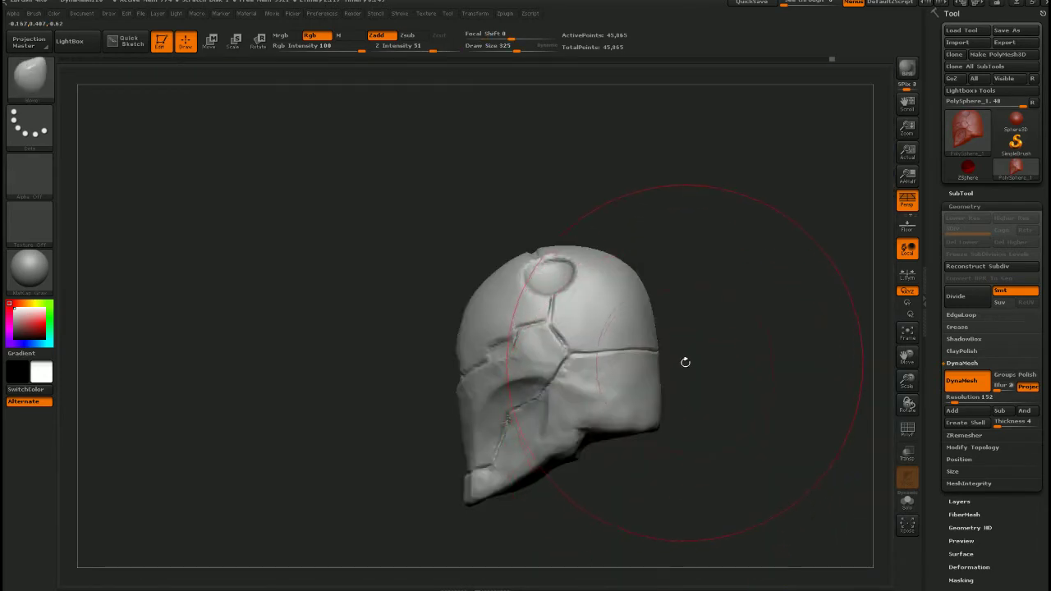
mouse_move(685, 362)
left_mouse_down()
mouse_move(693, 380)
mouse_move(614, 407)
mouse_move(556, 417)
mouse_move(536, 400)
mouse_move(554, 348)
mouse_move(544, 318)
mouse_move(688, 386)
mouse_move(659, 392)
mouse_move(629, 357)
left_mouse_up()
Even out the waviness of the seam across the back of the helmet with the Move brush at draw size 118
key("s")
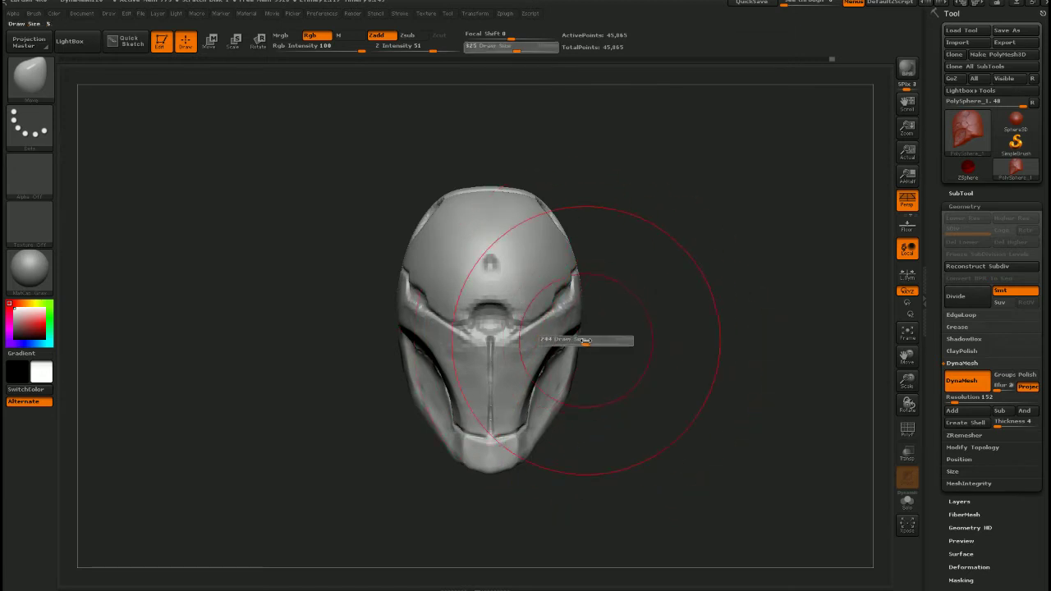
mouse_move(584, 341)
left_mouse_down()
mouse_move(573, 341)
mouse_move(583, 330)
mouse_move(596, 395)
left_mouse_up()
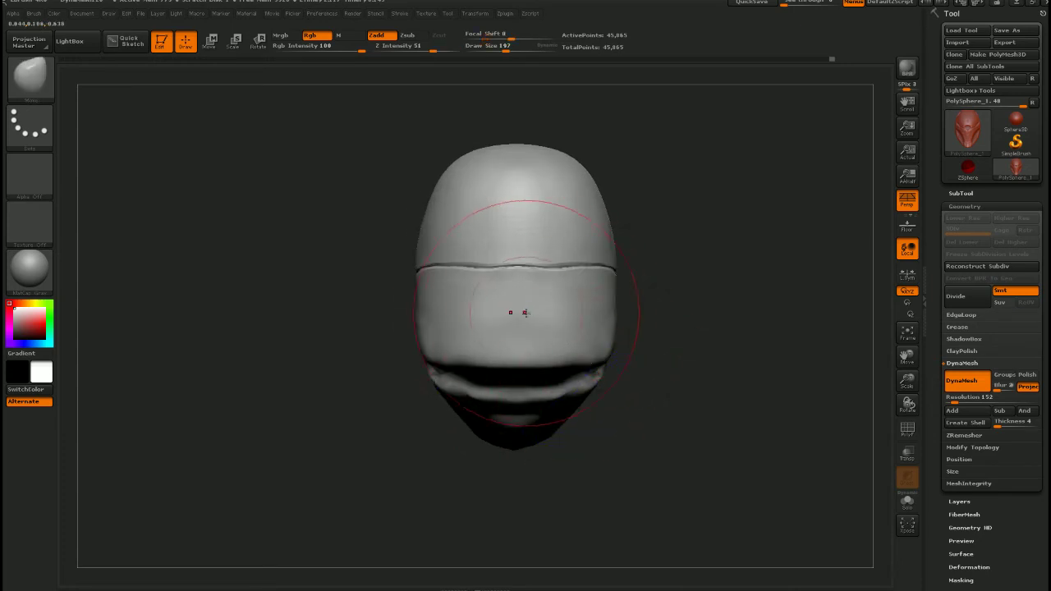
right_click_drag(494, 294, 490, 330, "ctrl")
key("s")
left_click_drag(487, 329, 477, 329)
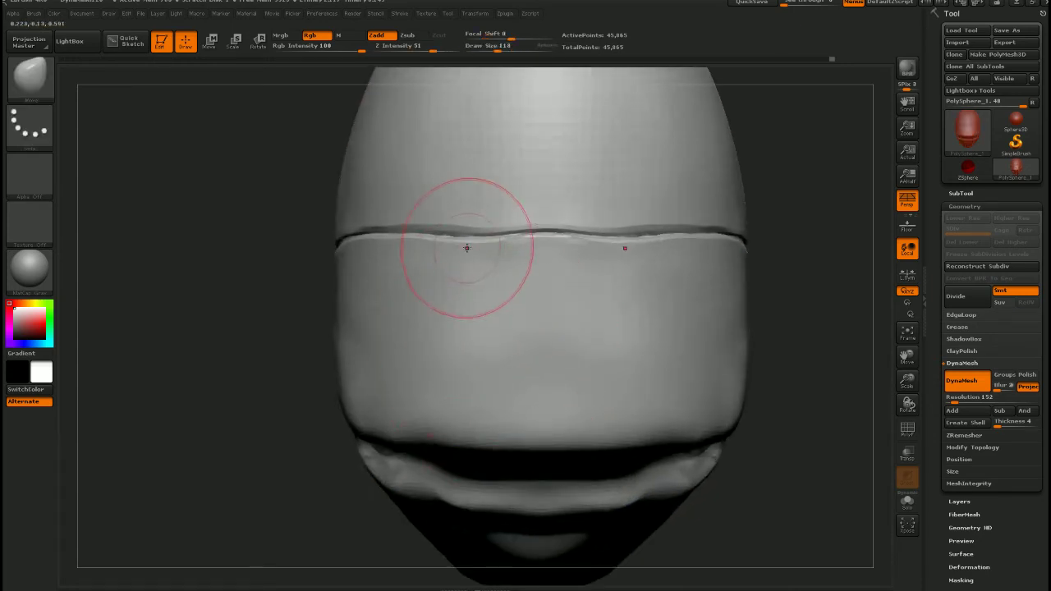
left_click_drag(468, 247, 470, 236)
left_click_drag(548, 230, 550, 234)
left_click_drag(376, 226, 437, 228)
right_click_drag(502, 297, 509, 276, "ctrl")
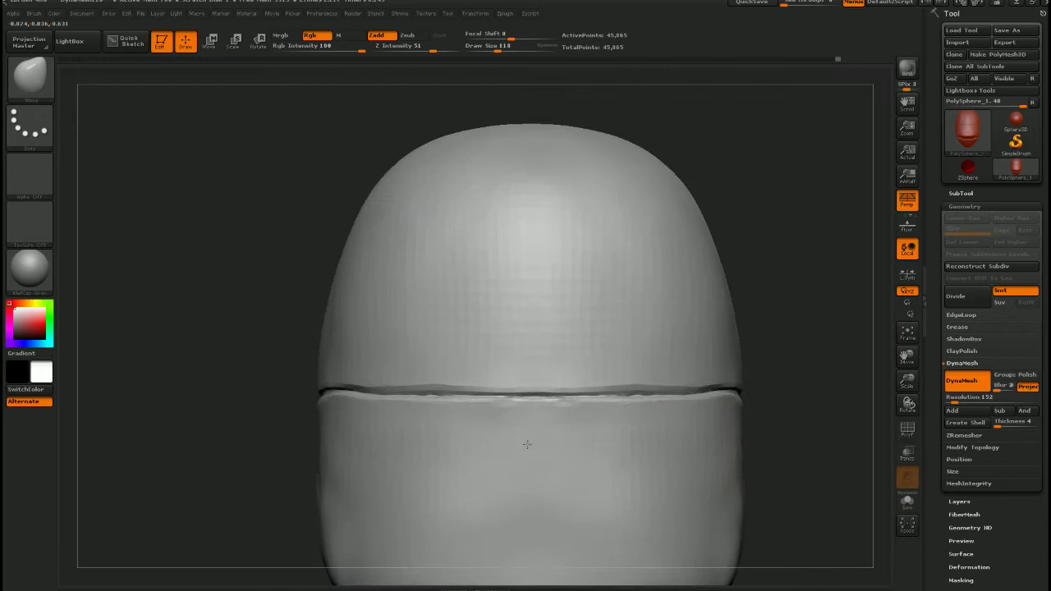
Carve mirrored diagonal grooves rising outward from the rear seam with the Standard brush at draw size 37, and start the upper diagonals
right_click_drag(527, 444, 526, 454, "alt")
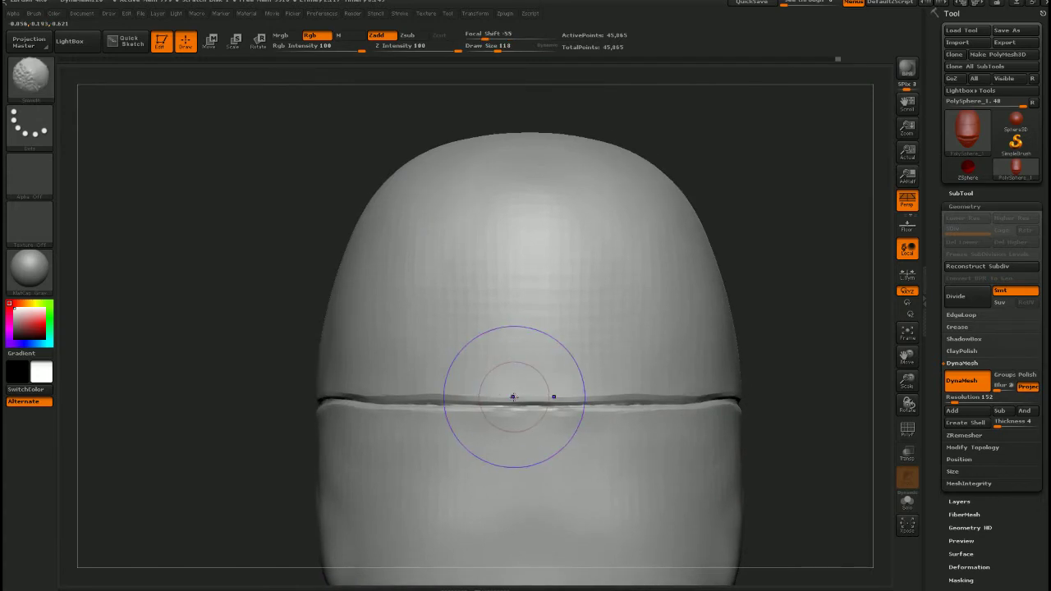
key("shift+1")
key("s")
left_click_drag(478, 375, 467, 376)
key("shift+z")
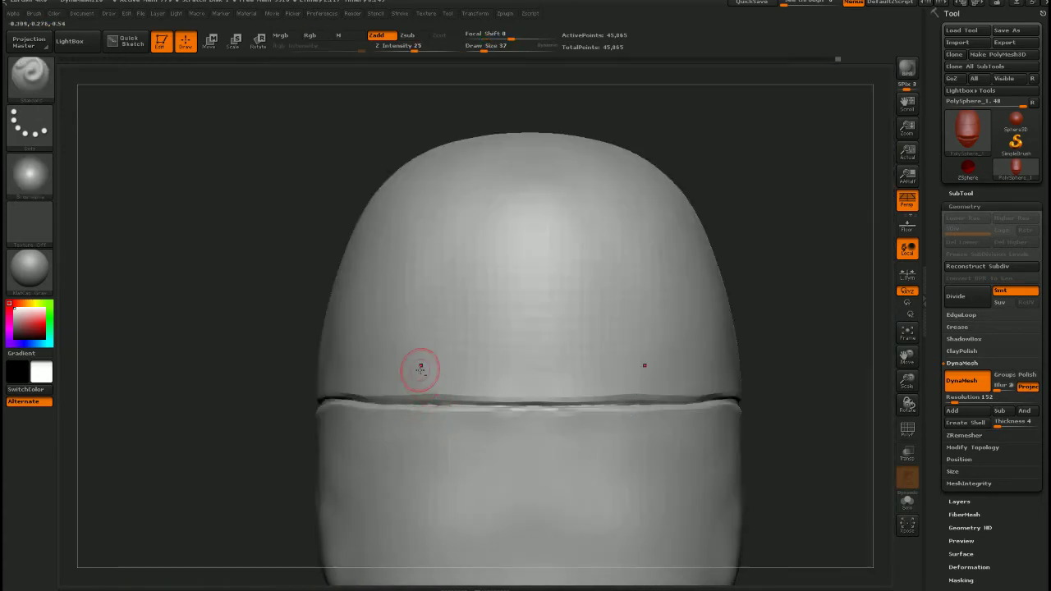
mouse_move(419, 368)
left_mouse_down()
mouse_move(443, 379)
mouse_move(434, 369)
left_mouse_up()
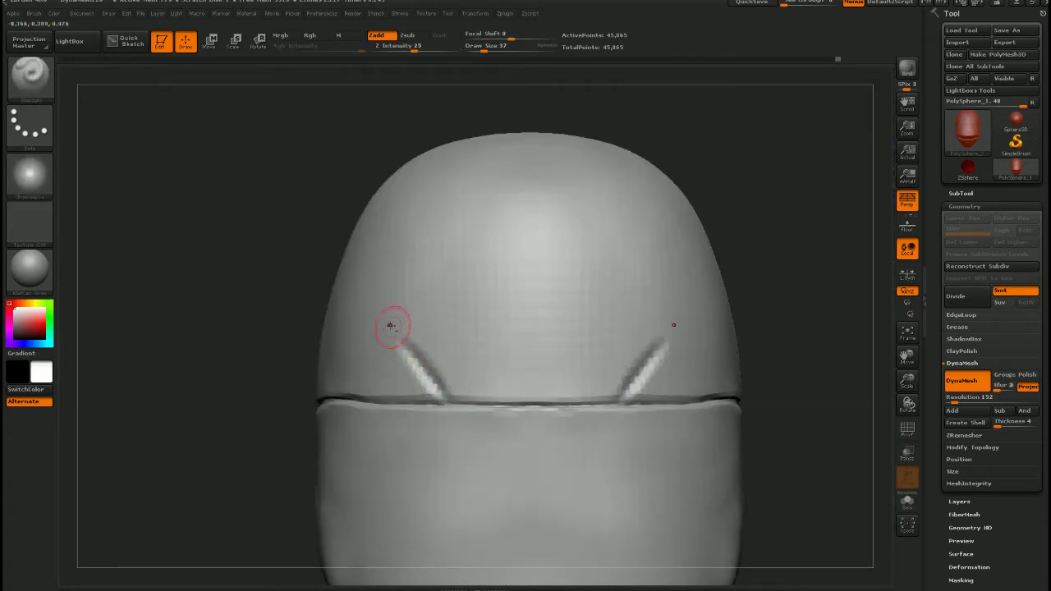
left_click_drag(391, 323, 437, 392)
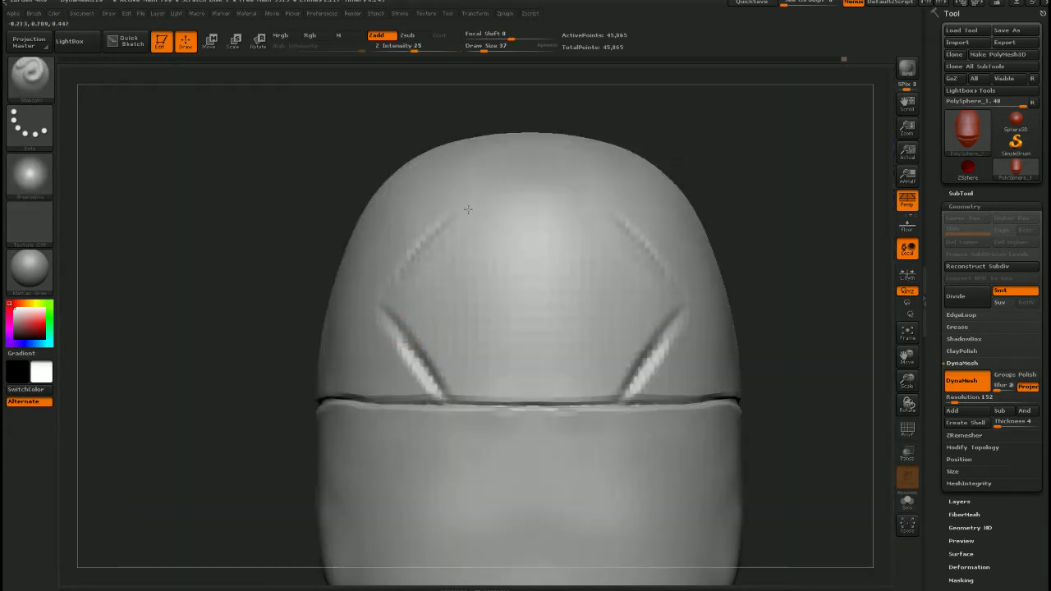
Deepen the diagonal grooves and carve the horizontal top edge to close the hexagonal panel outline above the rear seam
left_click_drag(468, 210, 458, 225)
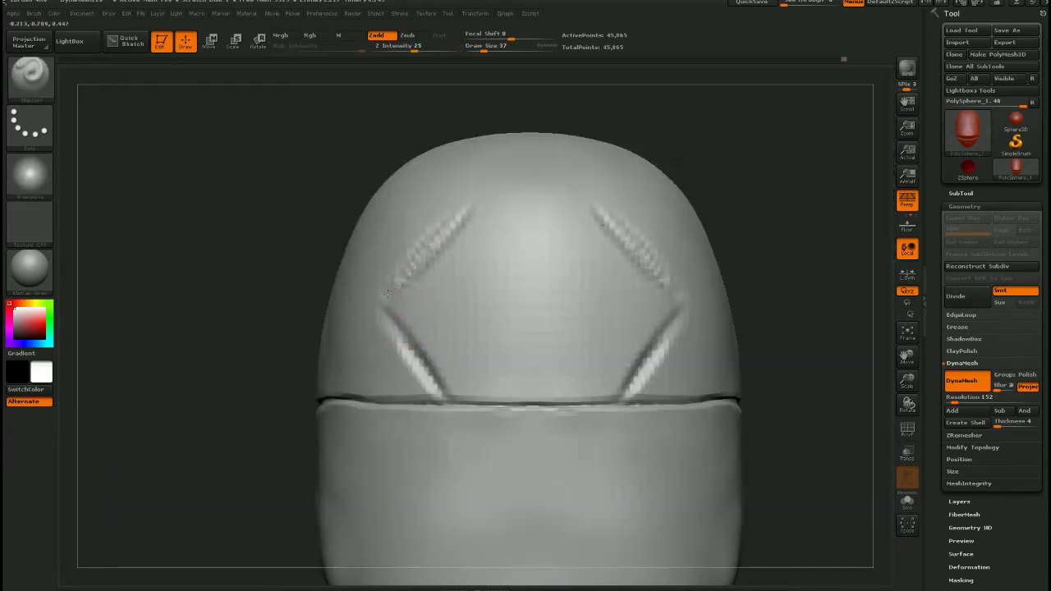
mouse_move(388, 294)
left_mouse_down()
mouse_move(465, 216)
mouse_move(575, 219)
mouse_move(505, 223)
left_mouse_up()
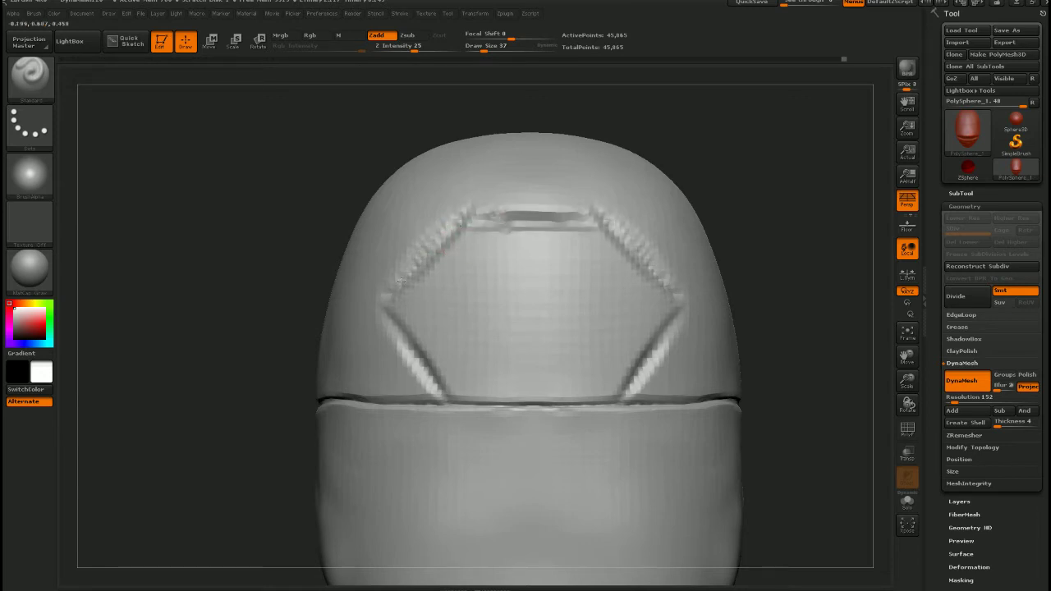
left_click_drag(389, 300, 442, 396)
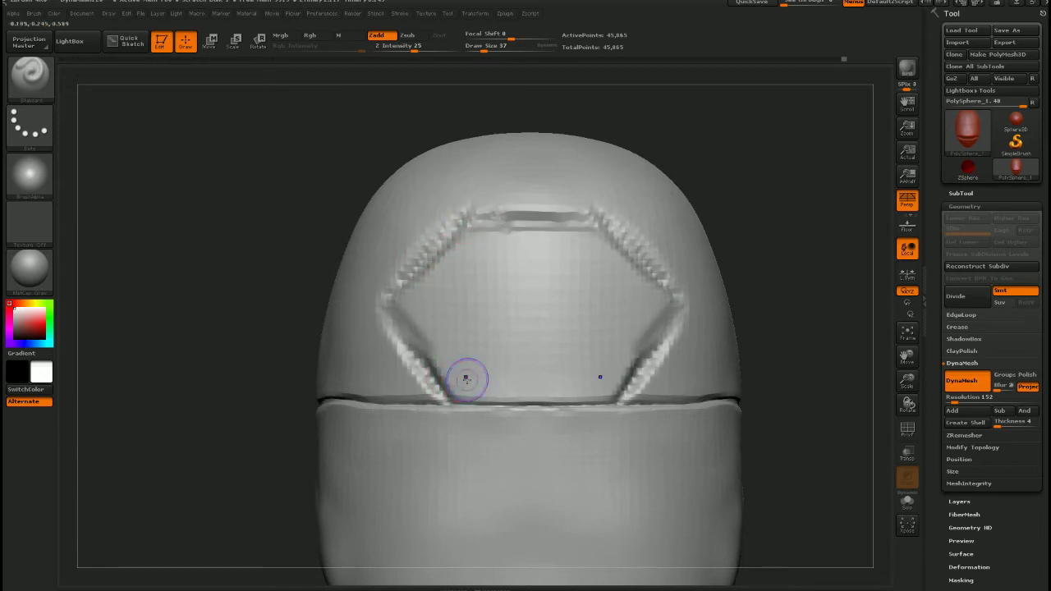
Even out the rear seam below the hexagonal panel with the Move brush at draw size 126, checking the reference
key("shift+z")
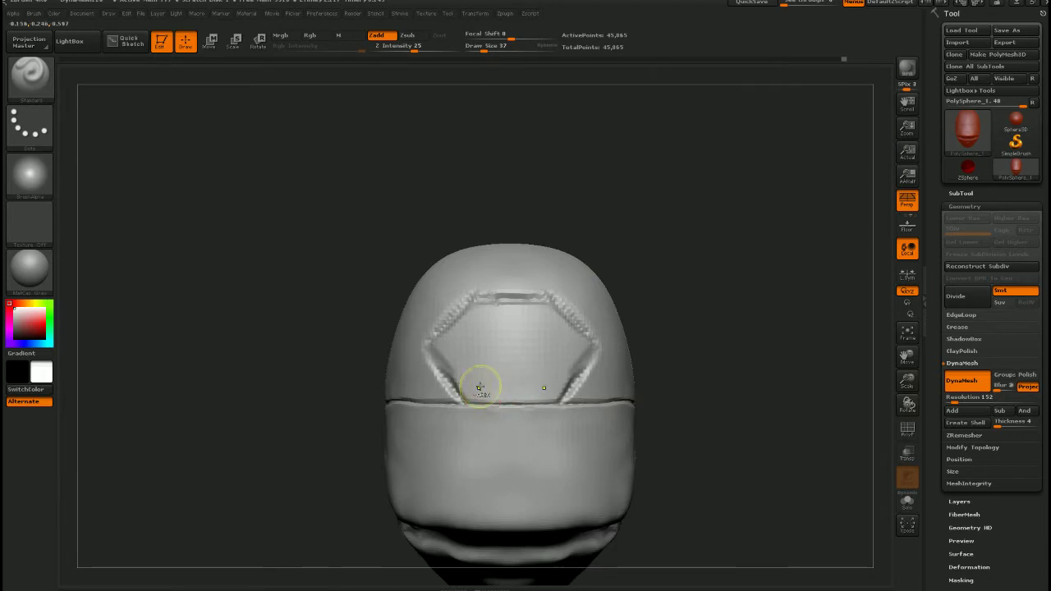
scroll(485, 404, "up", 3)
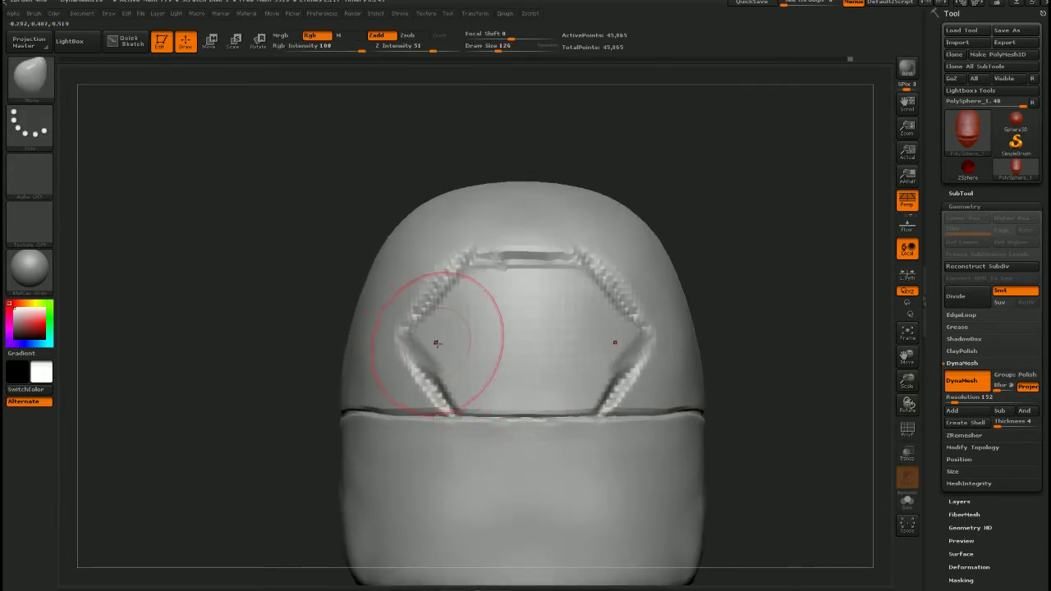
mouse_move(436, 343)
right_mouse_down()
mouse_move(419, 357)
mouse_move(453, 346)
mouse_move(408, 331)
mouse_move(434, 329)
mouse_move(481, 353)
right_mouse_up()
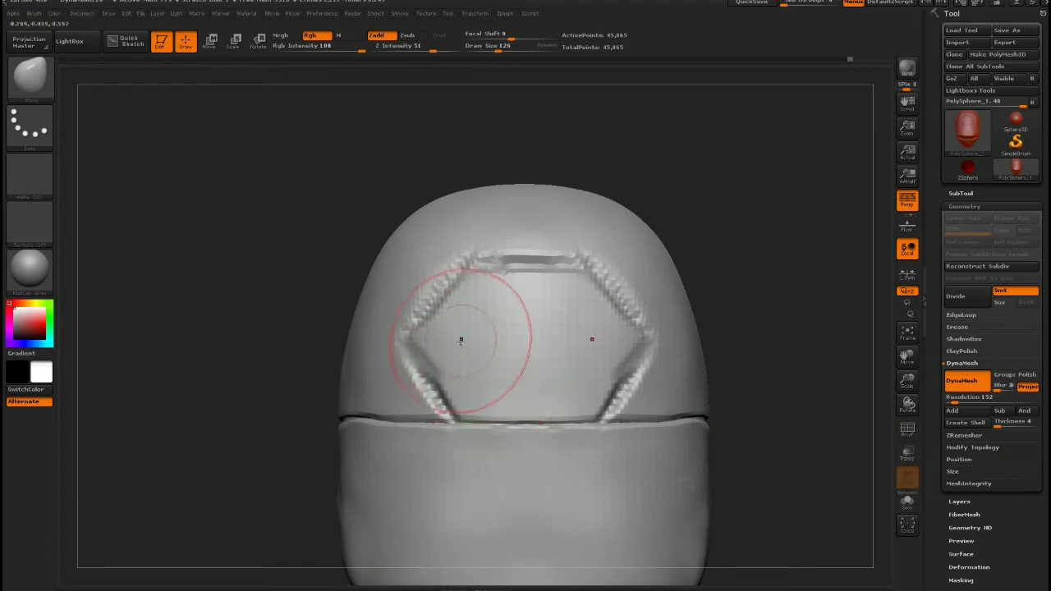
left_click_drag(358, 417, 515, 423)
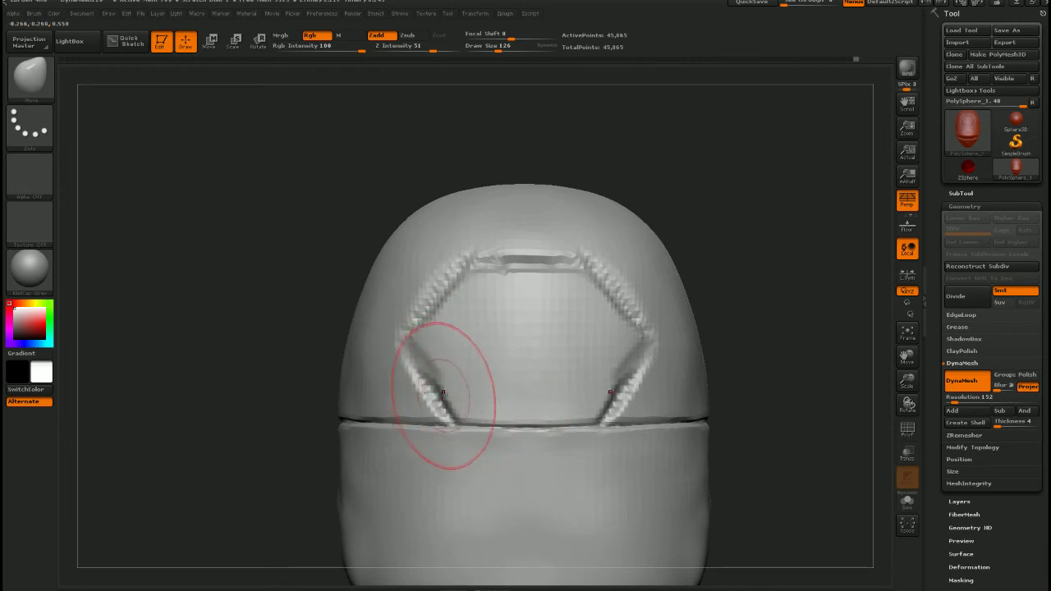
Tighten the hexagonal panel's grooves into thin crisp lines with the Pinch brush at draw size 50 and smooth the horizontal top edge
key("b")
key("p")
key("i")
key("s")
mouse_move(448, 386)
left_mouse_down()
mouse_move(436, 383)
mouse_move(440, 403)
mouse_move(411, 367)
left_mouse_up()
left_click_drag(503, 266, 535, 261, "shift")
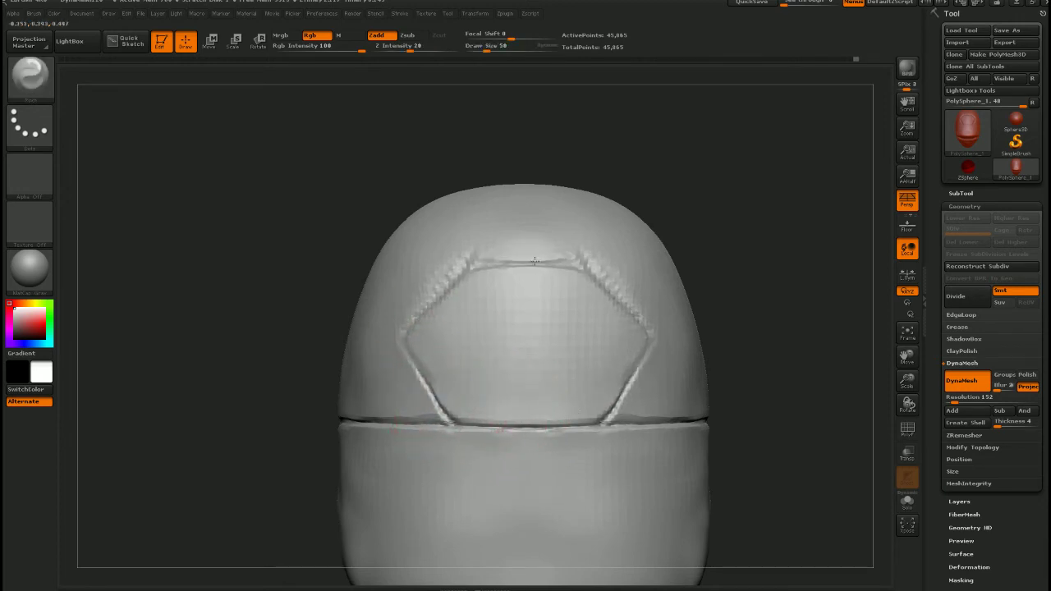
left_click_drag(449, 312, 591, 408)
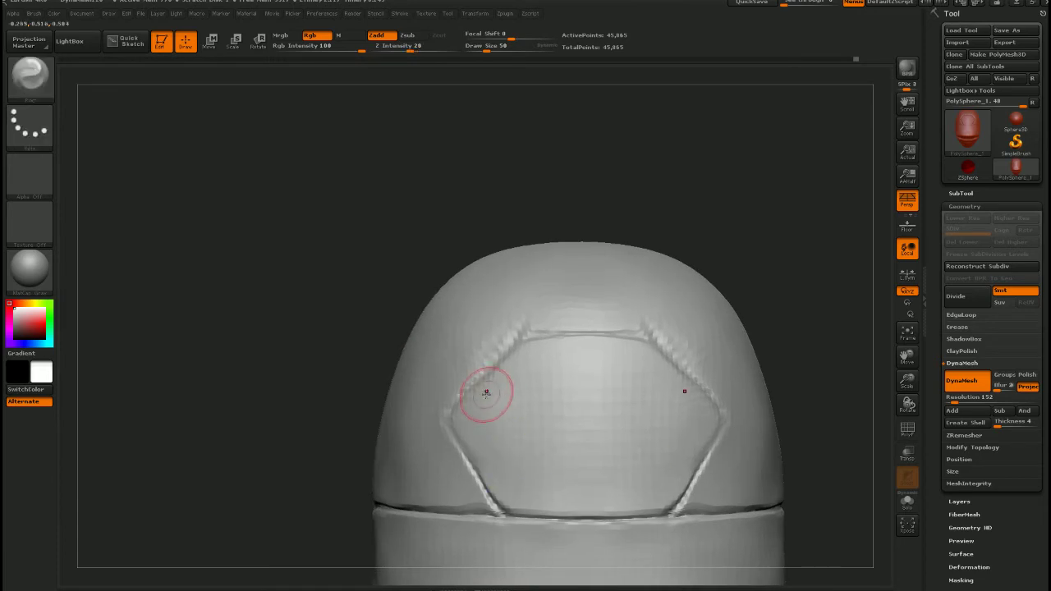
Carve mirrored notches into the upper diagonals of the back panel with the ClayTubes brush at draw size 26
key("s")
left_click_drag(495, 379, 493, 379)
left_click_drag(491, 374, 484, 360)
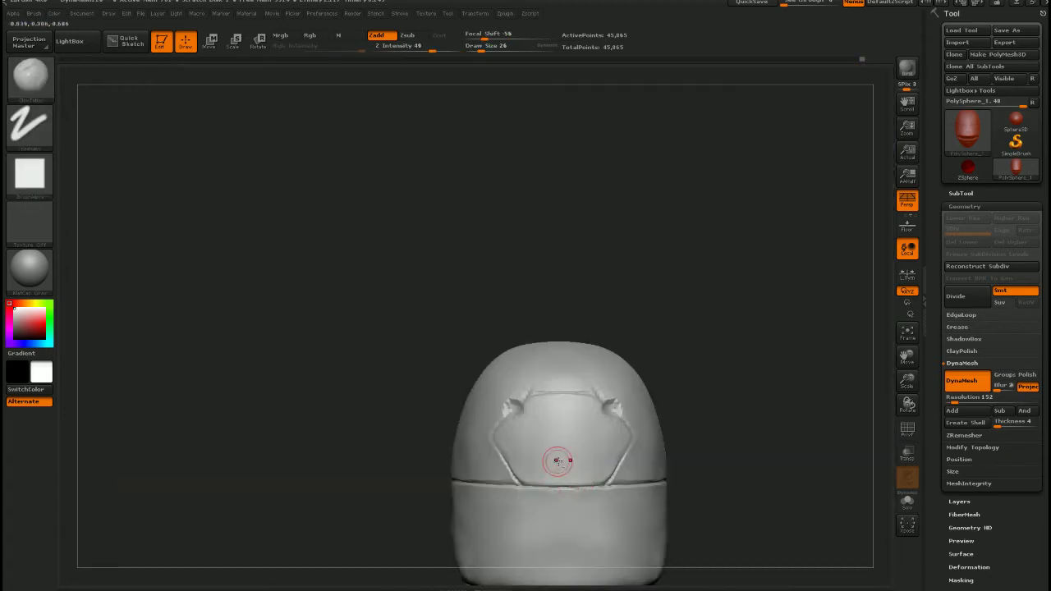
Carve a small vertical slot near the back panel's lower edge and mirrored pinholes outside its upper corners
key("s")
mouse_move(560, 465)
right_mouse_down("ctrl")
mouse_move(596, 525)
mouse_move(577, 410)
right_mouse_up("ctrl")
right_click_drag(545, 352, 547, 415, "ctrl")
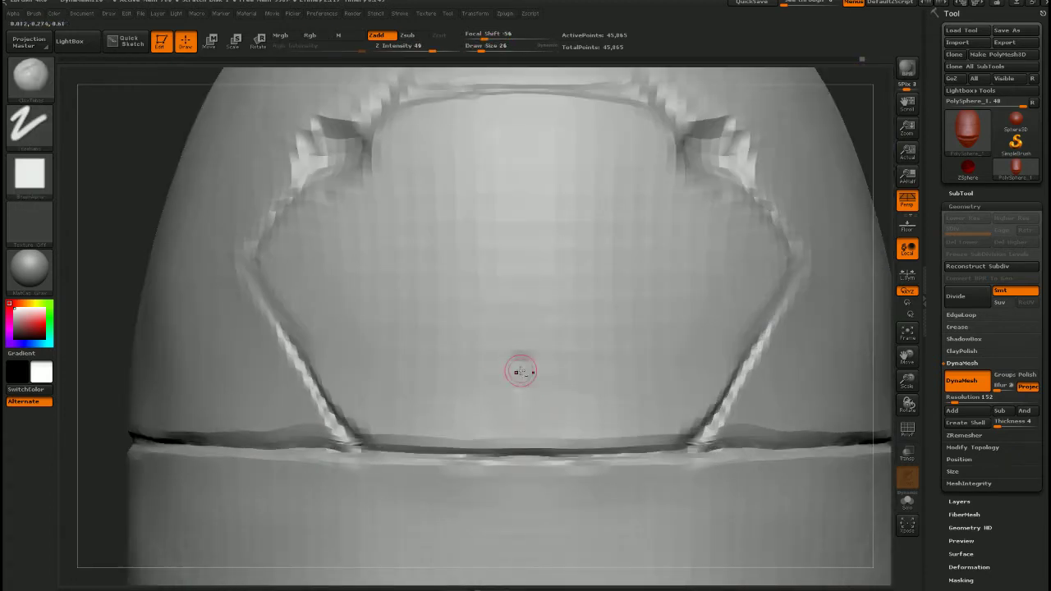
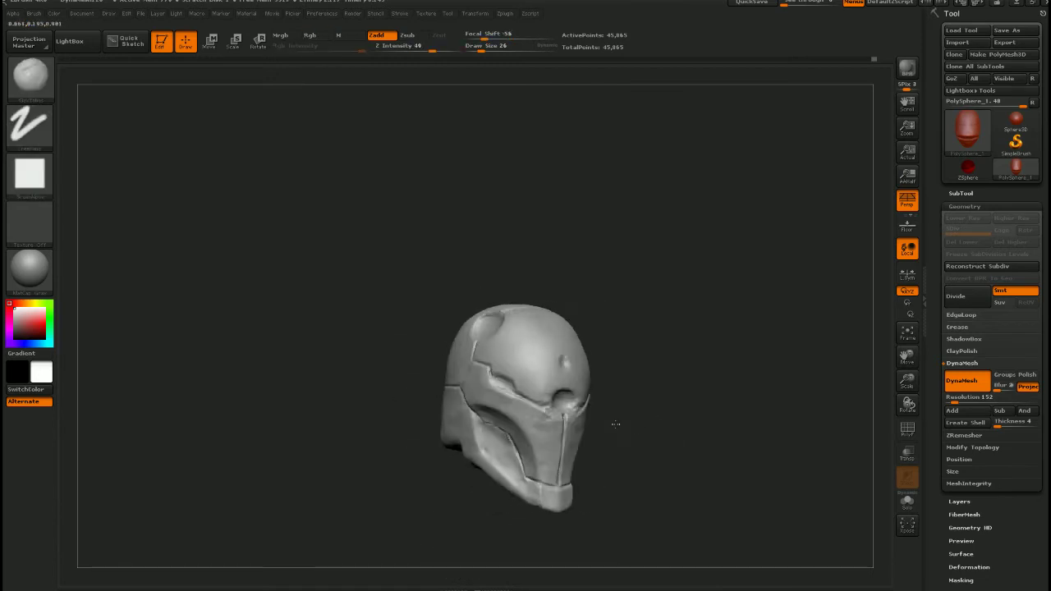
Reshape the helmet's front forehead profile with the Move brush at draw size 244, checking it from the side and front
left_click_drag(616, 423, 542, 378)
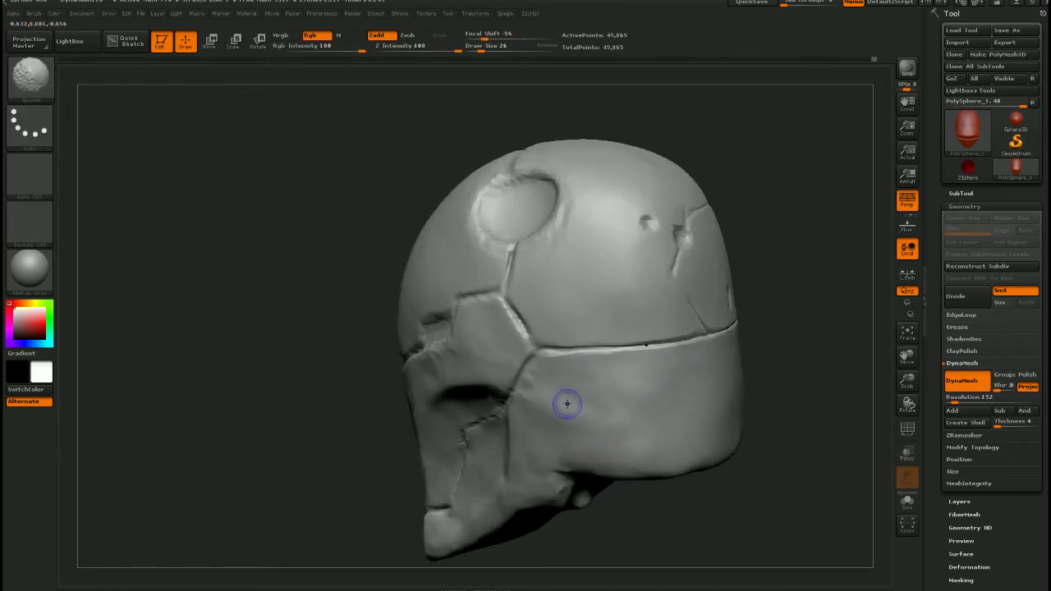
mouse_move(637, 387)
left_mouse_down("shift")
mouse_move(605, 441)
mouse_move(547, 398)
mouse_move(550, 419)
left_mouse_up("shift")
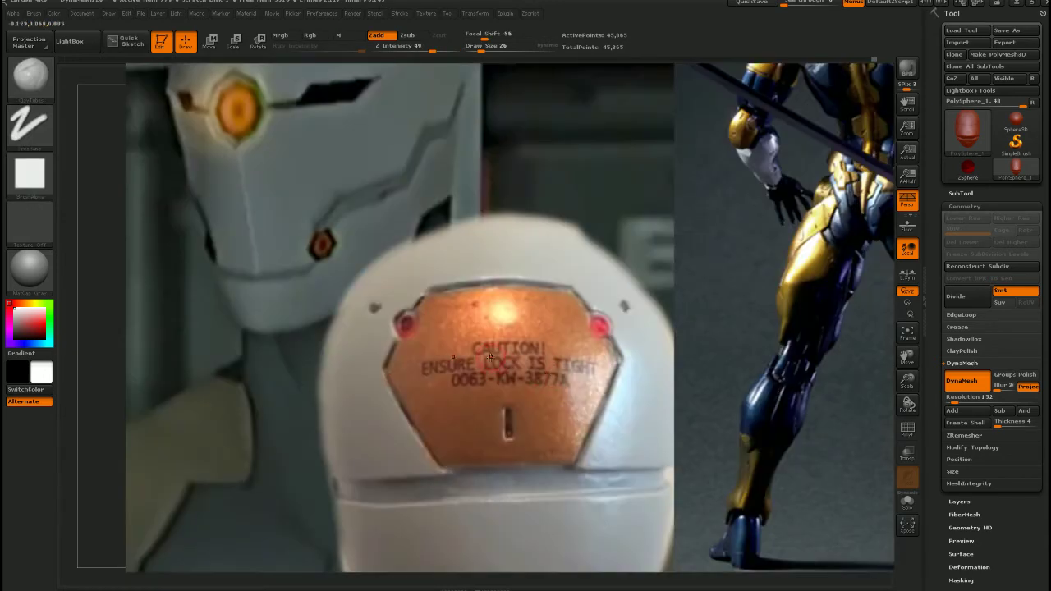
key("shift+z")
left_click_drag(578, 397, 570, 352, "alt")
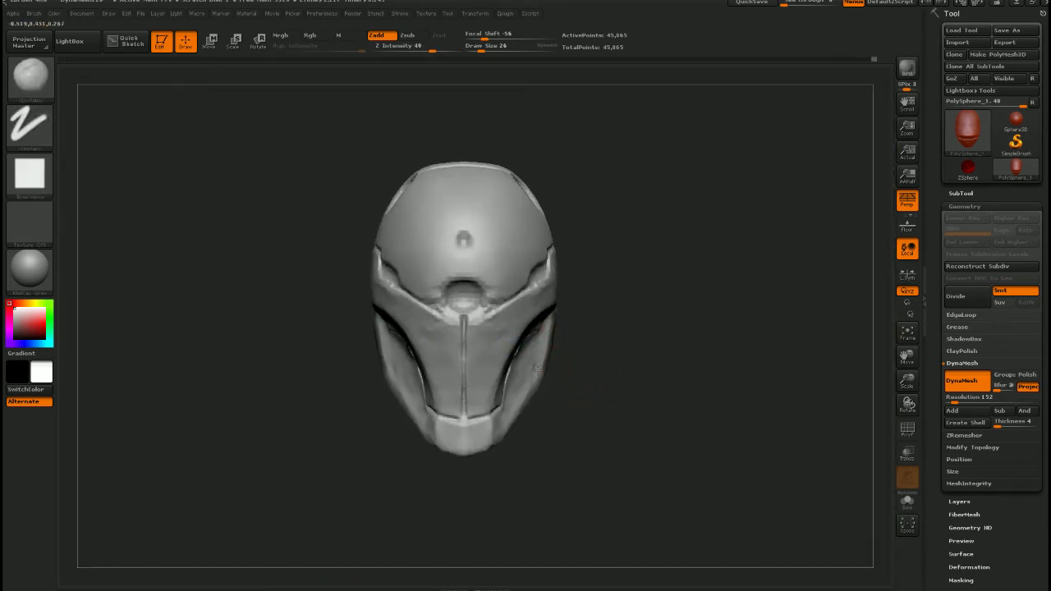
mouse_move(503, 345)
left_mouse_down()
mouse_move(548, 355)
mouse_move(542, 340)
mouse_move(532, 360)
left_mouse_up()
key("b")
key("m")
key("v")
key("s")
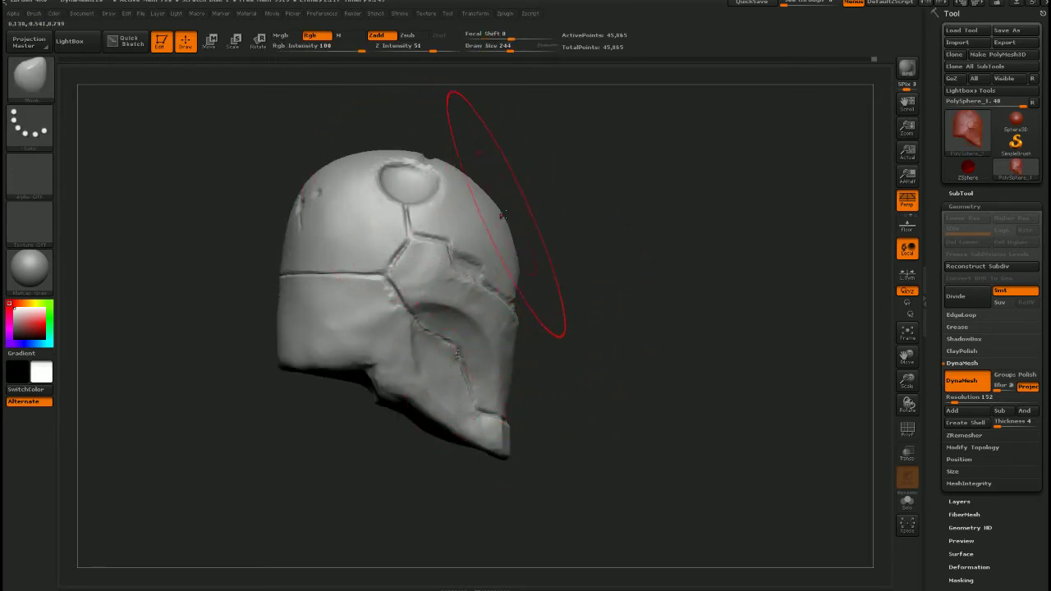
left_click_drag(503, 215, 504, 205)
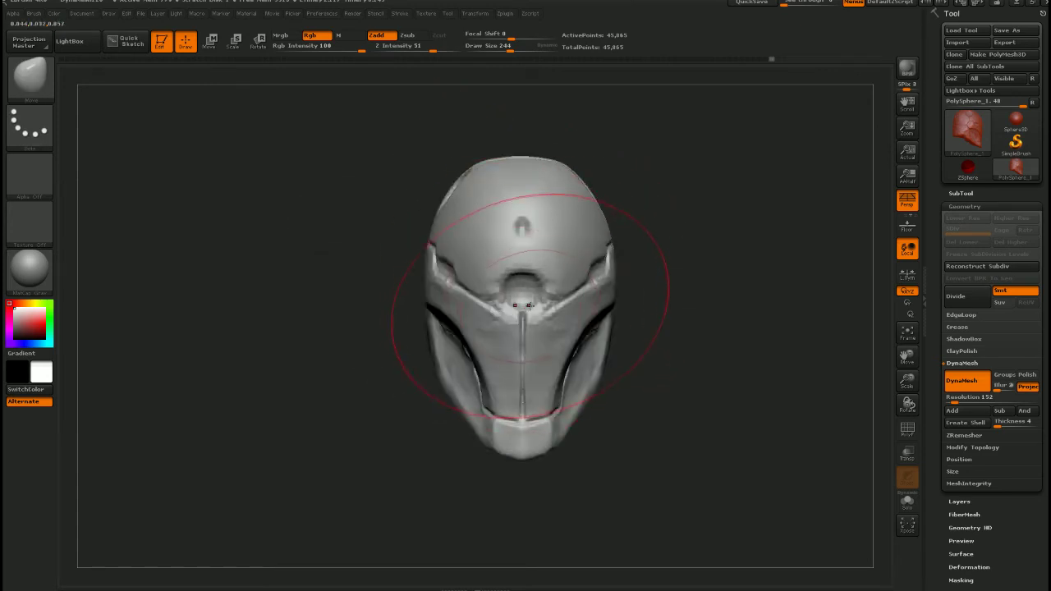
mouse_move(410, 300)
left_mouse_down()
mouse_move(567, 303)
mouse_move(579, 313)
left_mouse_up()
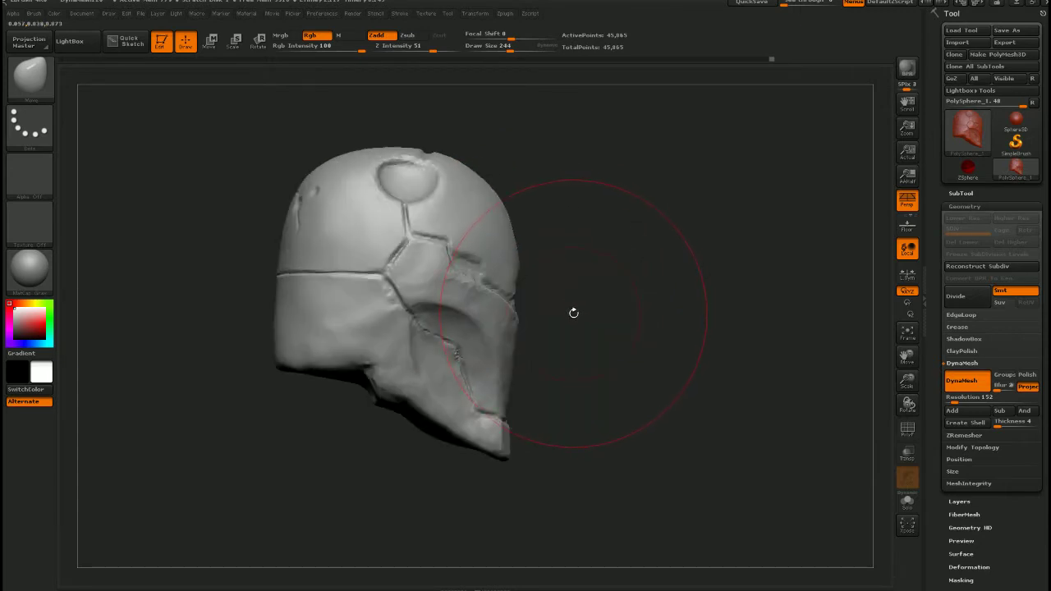
Refine the lower forehead and brow profile around the central socket with the Move brush at draw size 175
key("s")
left_click_drag(534, 331, 527, 332)
left_click_drag(556, 300, 517, 304)
right_click_drag(538, 306, 559, 359, "ctrl")
mouse_move(559, 359)
left_mouse_down()
mouse_move(608, 323)
mouse_move(530, 296)
mouse_move(513, 274)
left_mouse_up()
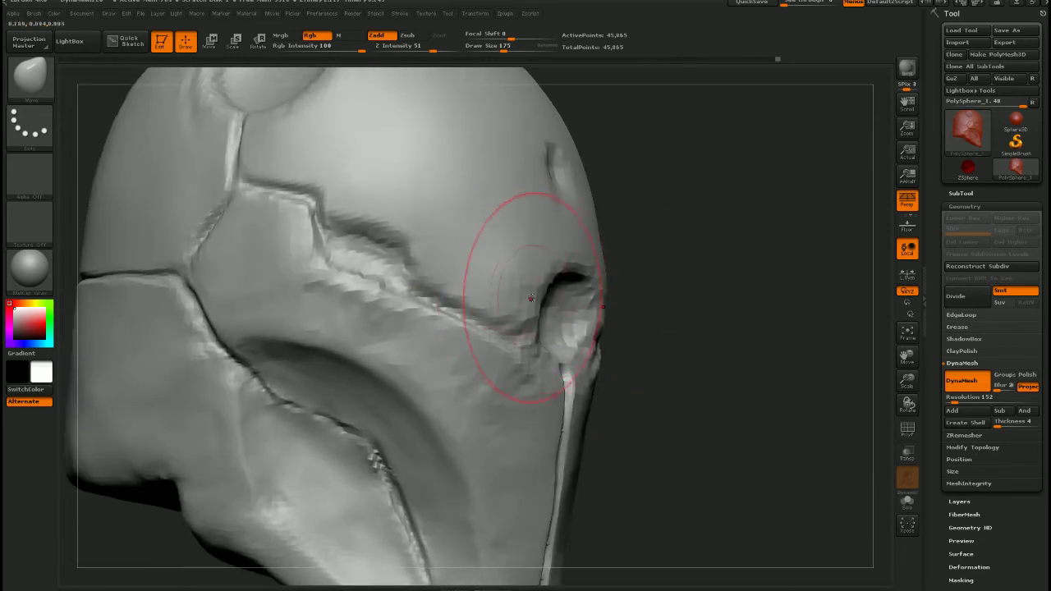
left_click_drag(530, 298, 591, 326)
left_click_drag(555, 291, 581, 195)
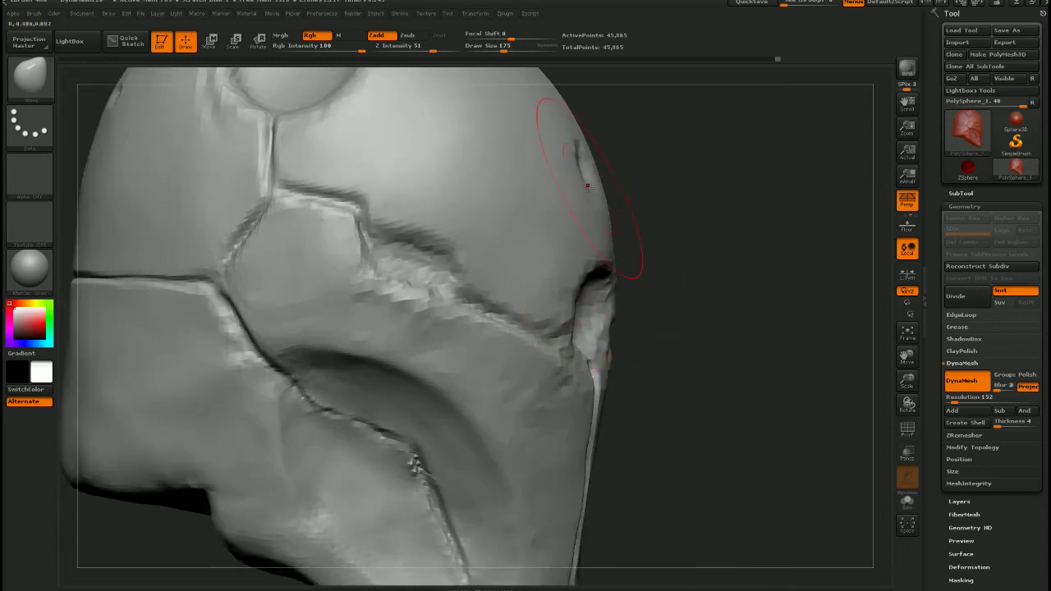
mouse_move(587, 187)
right_mouse_down()
mouse_move(622, 169)
mouse_move(638, 284)
mouse_move(616, 340)
mouse_move(592, 316)
right_mouse_up()
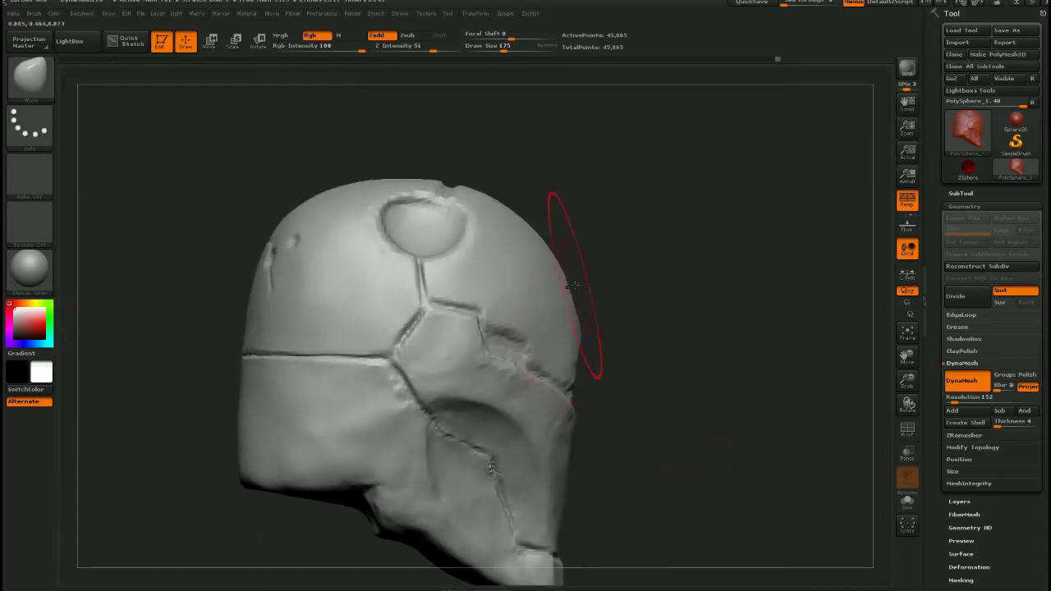
mouse_move(570, 272)
right_mouse_down()
mouse_move(532, 243)
mouse_move(528, 314)
right_mouse_up()
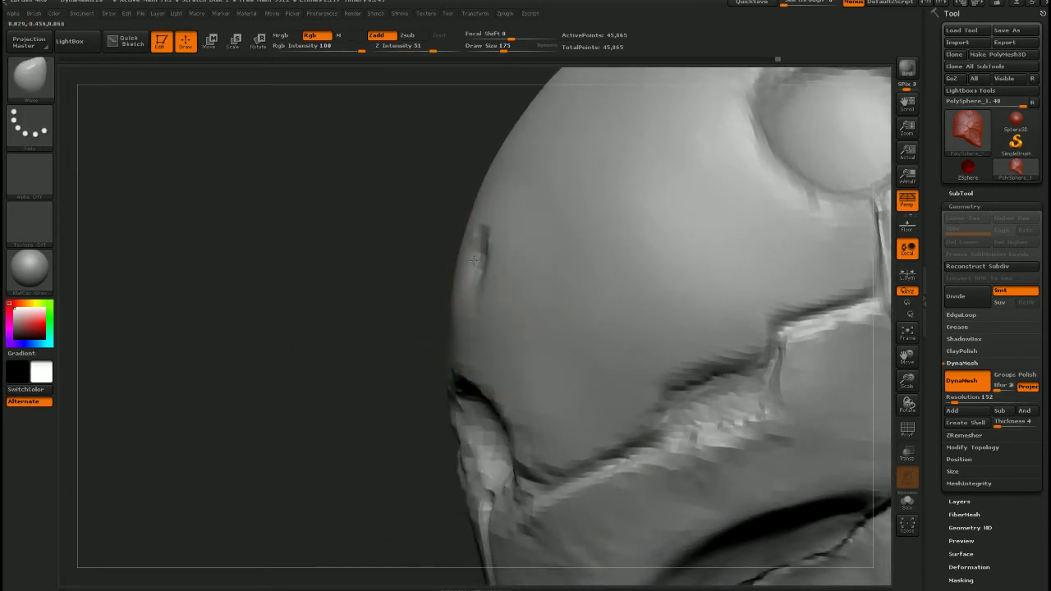
mouse_move(526, 339)
left_mouse_down("alt")
mouse_move(534, 328)
mouse_move(540, 352)
left_mouse_up("alt")
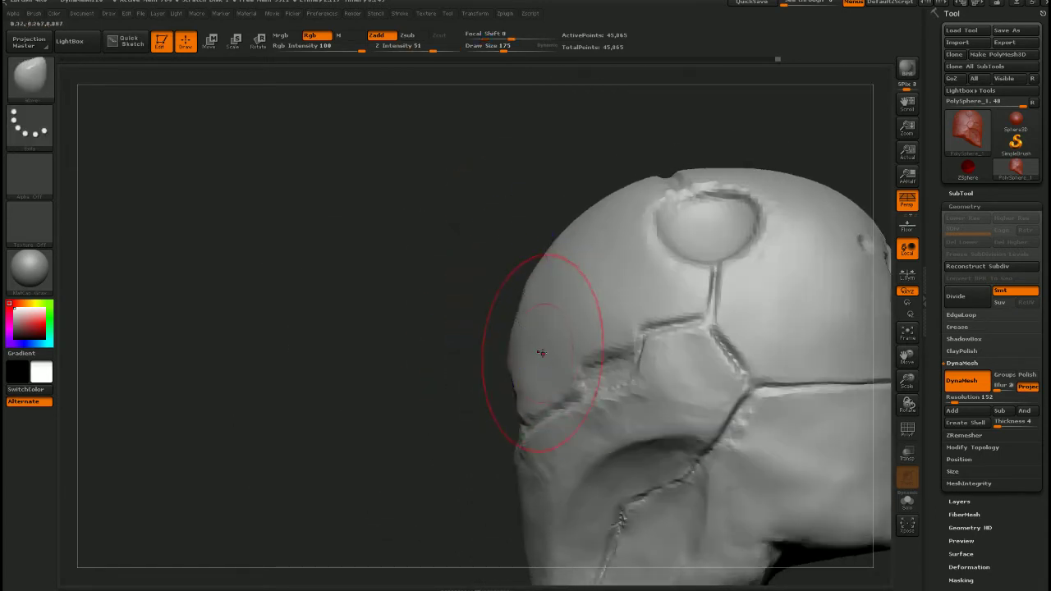
left_click_drag(568, 400, 632, 464, "alt")
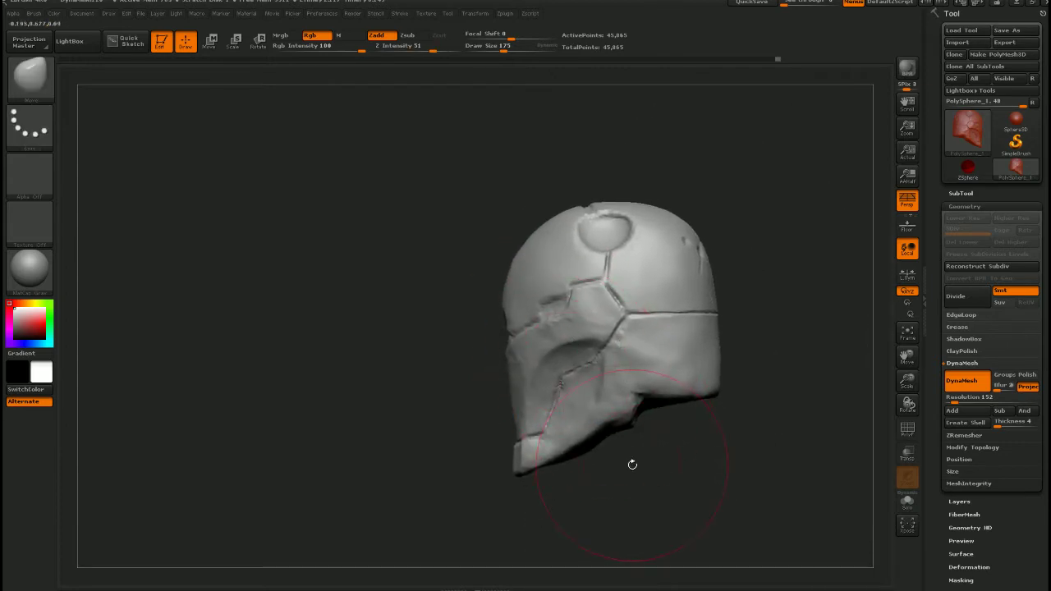
Scale down and reposition the Spotlight reference images so the full helmet and figure views are shown
key("shift+z")
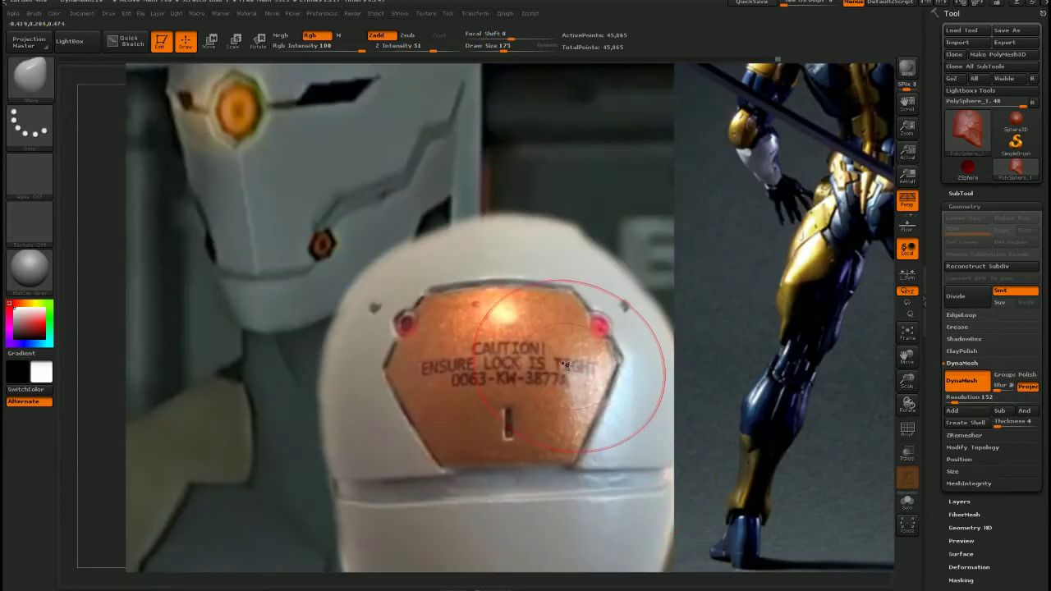
key("z")
left_click_drag(526, 248, 487, 251)
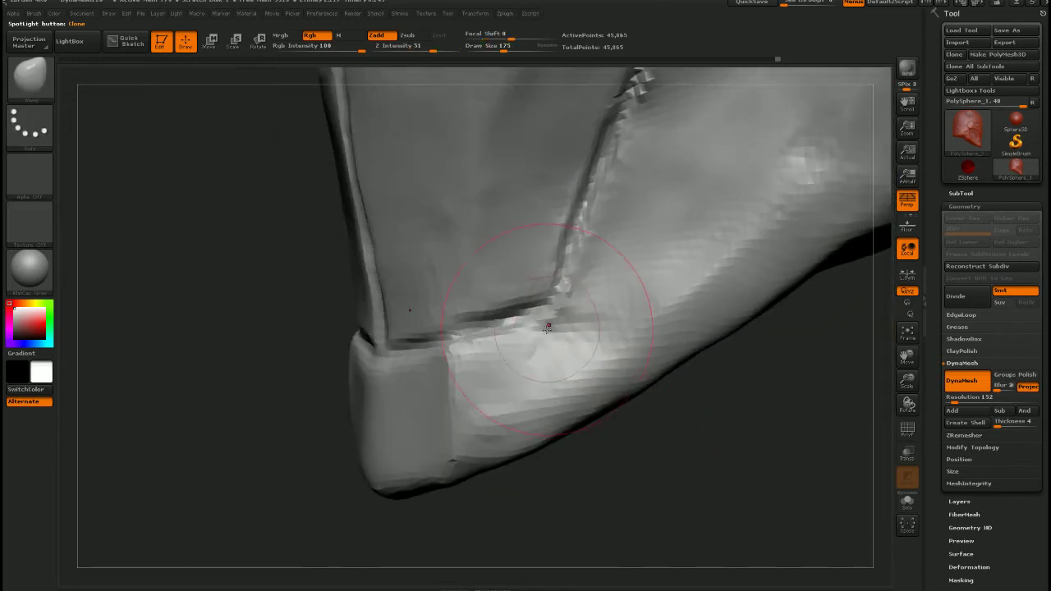
key("s")
mouse_move(548, 327)
left_mouse_down()
mouse_move(525, 319)
mouse_move(556, 299)
mouse_move(554, 288)
left_mouse_up()
key("ctrl+z")
key("ctrl+z")
Build up the groove corner where the cheek opening meets the chin piece with the ClayTubes brush at draw size 62
key("b")
key("c")
key("t")
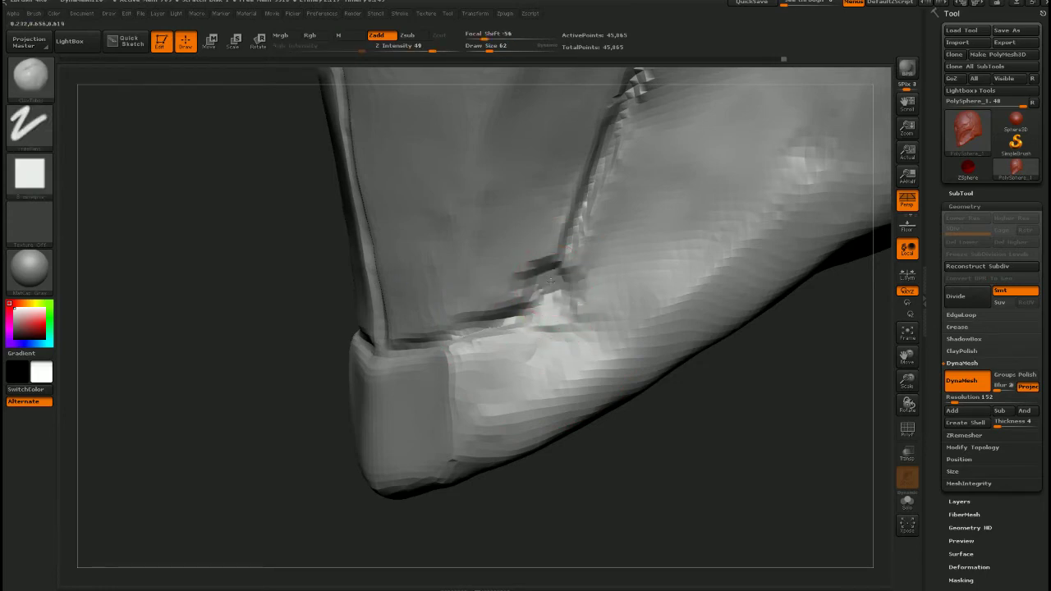
right_click_drag(546, 285, 526, 221, "ctrl")
right_click_drag(460, 295, 557, 317)
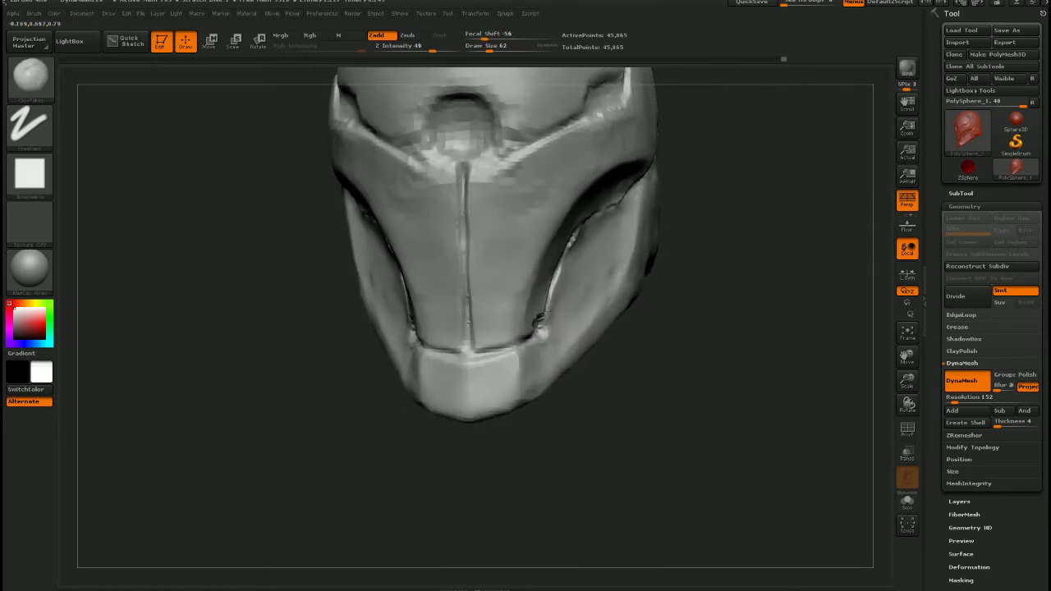
Round out and deepen the central forehead socket with the ClayTubes brush at draw size 62, following the reference images
key("shift+z")
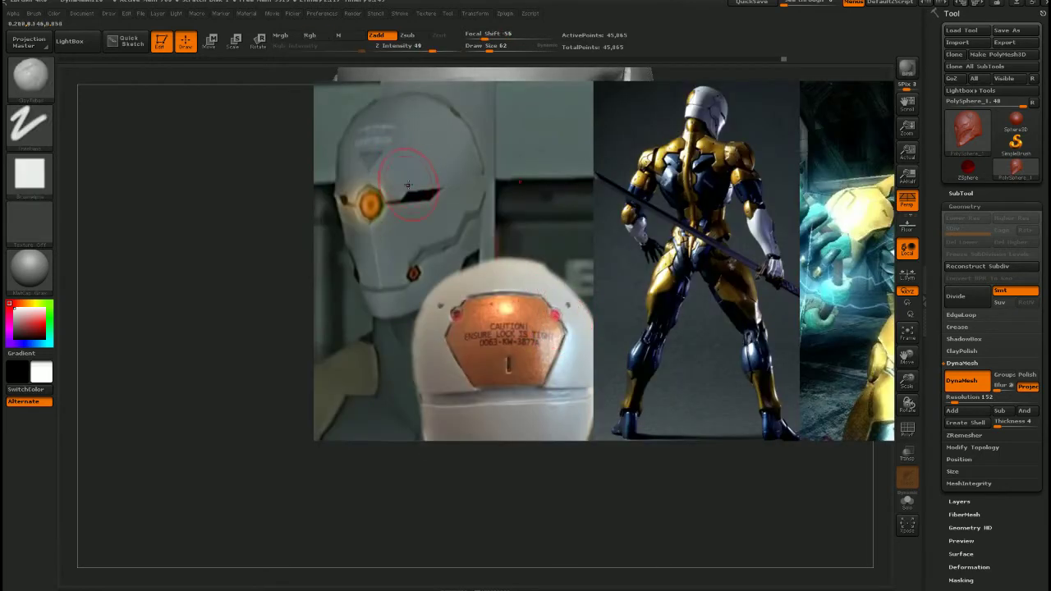
key("shift+z")
right_click_drag(446, 248, 484, 246)
right_click_drag(460, 74, 474, 232, "alt")
key("shift+z")
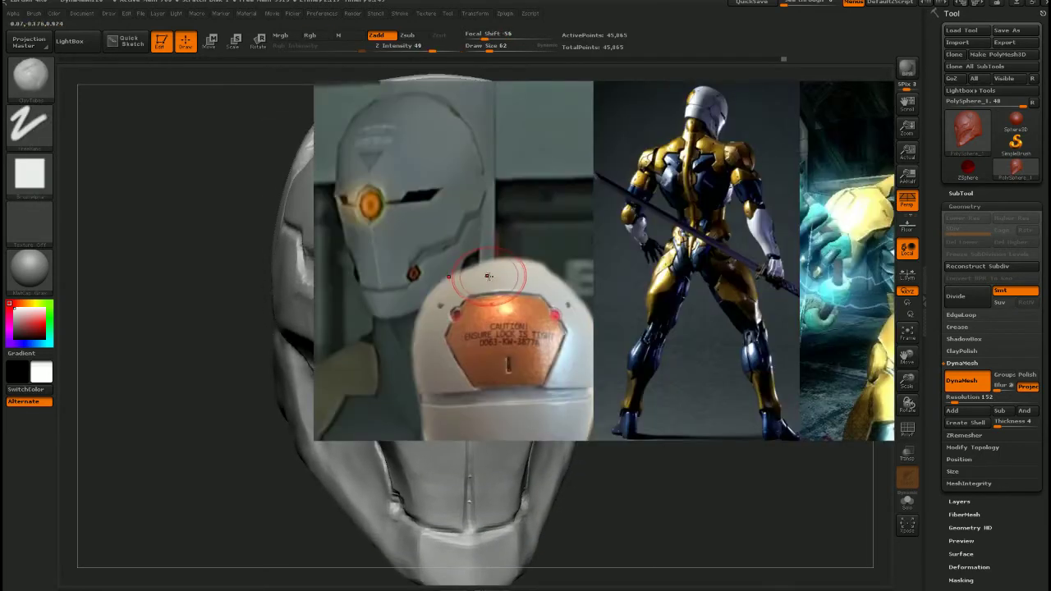
left_click_drag(493, 356, 447, 229)
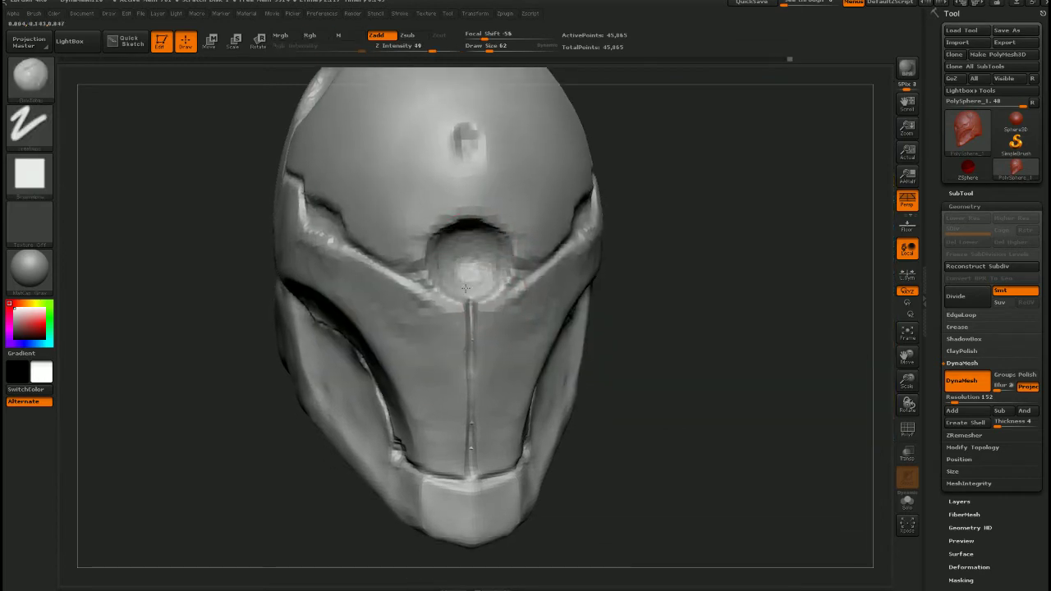
mouse_move(508, 337)
right_mouse_down("ctrl")
mouse_move(513, 299)
mouse_move(521, 341)
right_mouse_up("ctrl")
Compare the helmet's overall shape with the reference images from several angles
key("shift+z")
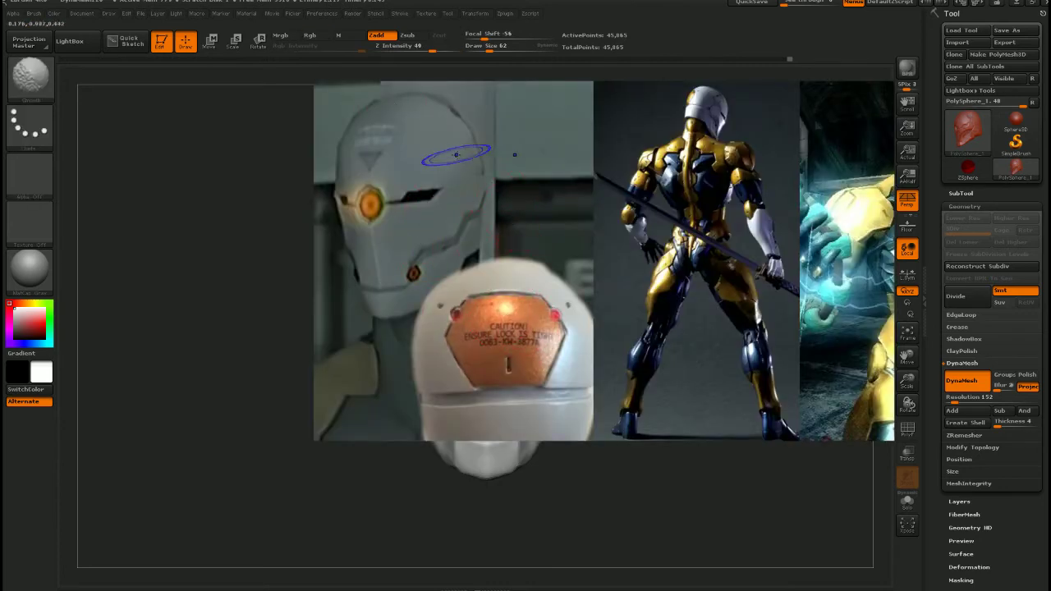
key("shift+z")
right_click_drag(525, 221, 459, 262)
right_click_drag(459, 263, 468, 238, "ctrl")
mouse_move(604, 234)
right_mouse_down("alt")
mouse_move(593, 321)
mouse_move(549, 312)
mouse_move(603, 305)
mouse_move(589, 314)
right_mouse_up("alt")
left_click_drag(600, 322, 574, 344)
right_click_drag(546, 373, 555, 306, "alt")
right_click_drag(555, 306, 610, 444, "ctrl")
right_click_drag(610, 444, 569, 352, "alt")
Adjust the side silhouette of the cheeks in front view with the Move brush at draw size 131
key("b")
key("m")
key("v")
key("s")
left_click_drag(545, 352, 553, 351)
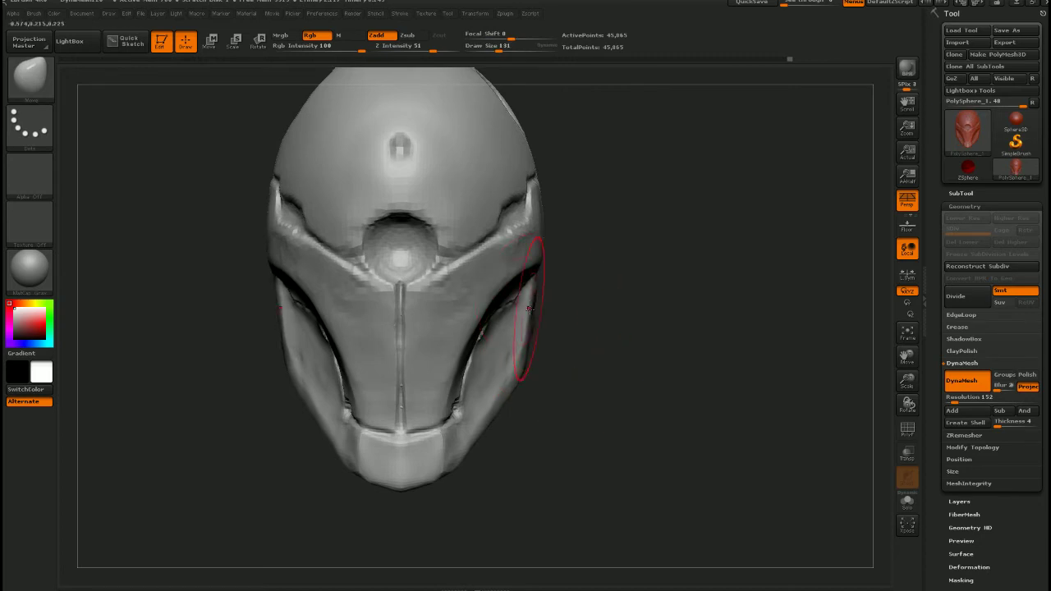
mouse_move(532, 329)
left_mouse_down()
mouse_move(505, 328)
mouse_move(534, 336)
left_mouse_up()
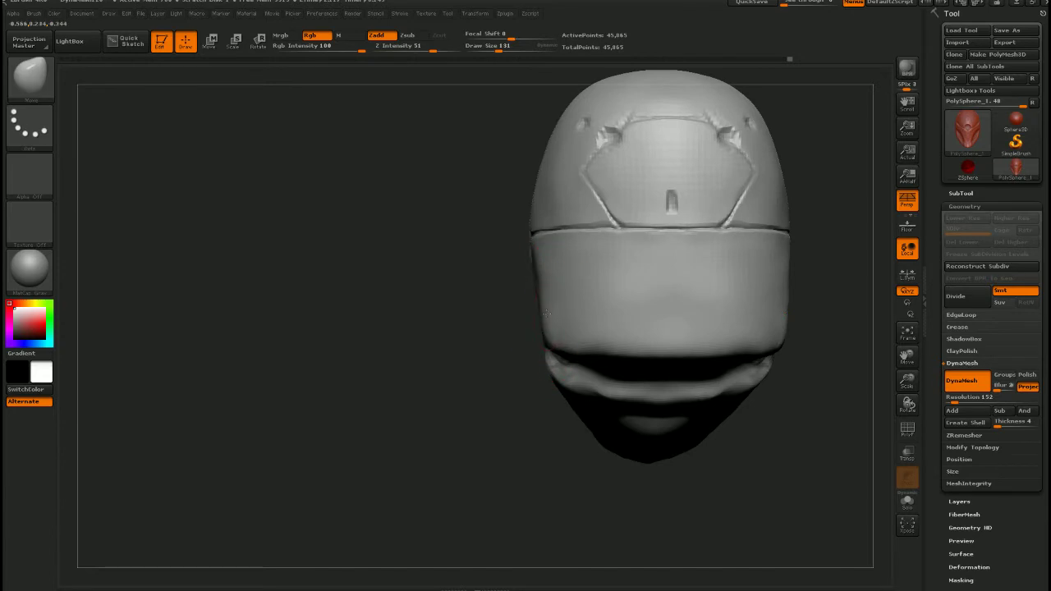
Refine the helmet's lower rear side contour and the outer cheek edges with the Move brush from back, underside and front
right_click_drag(551, 314, 546, 298, "ctrl")
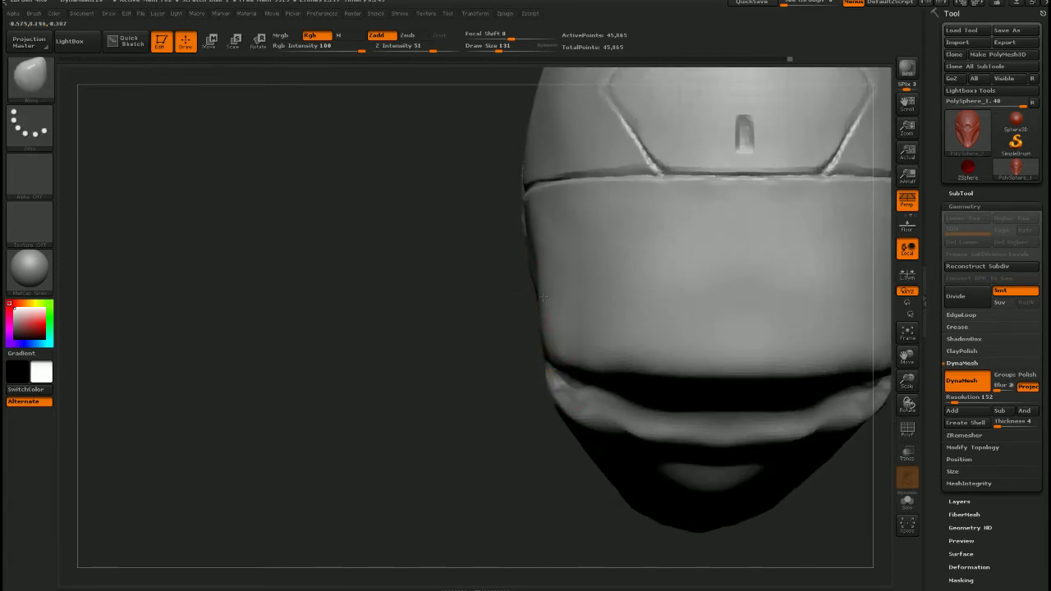
left_click_drag(543, 297, 463, 280)
right_click_drag(481, 358, 558, 303, "alt")
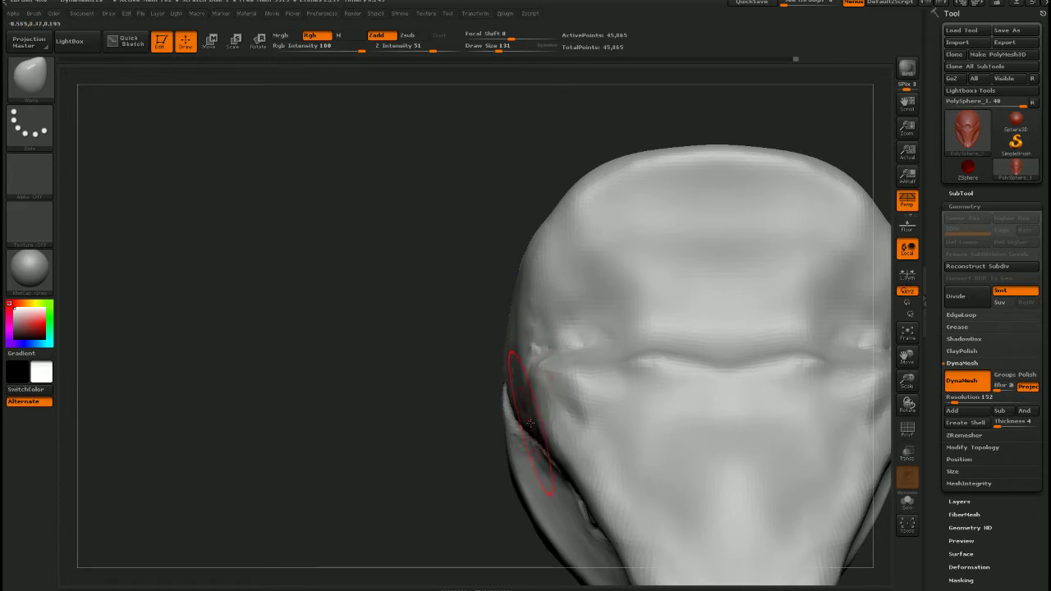
mouse_move(514, 414)
right_mouse_down("alt")
mouse_move(516, 330)
mouse_move(559, 320)
mouse_move(550, 337)
right_mouse_up("alt")
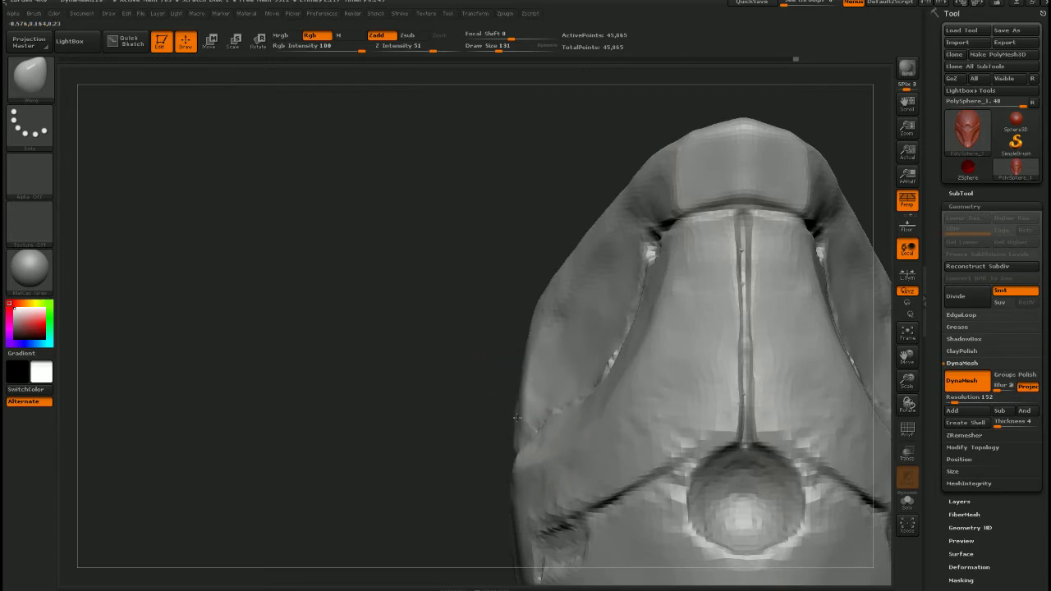
left_click_drag(527, 385, 511, 336)
right_click_drag(510, 336, 551, 357)
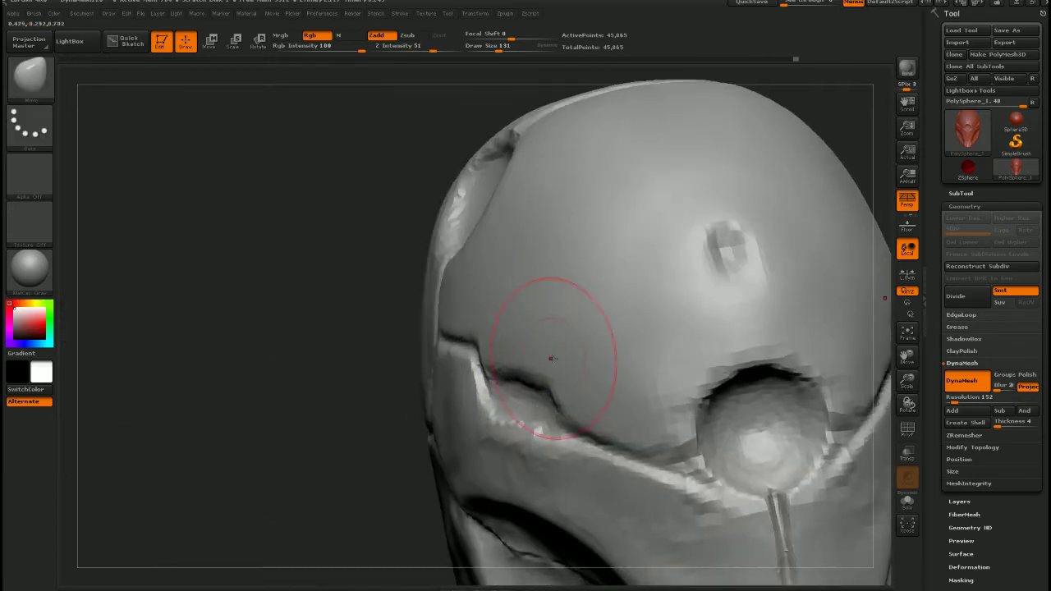
Reshape the outer cheek edge and the side contour beside the brow with the Move brush at draw size 131
right_click_drag(657, 478, 574, 390, "alt")
mouse_move(575, 390)
right_mouse_down("ctrl")
mouse_move(615, 416)
mouse_move(566, 330)
mouse_move(501, 300)
right_mouse_up("ctrl")
left_click_drag(421, 320, 423, 294)
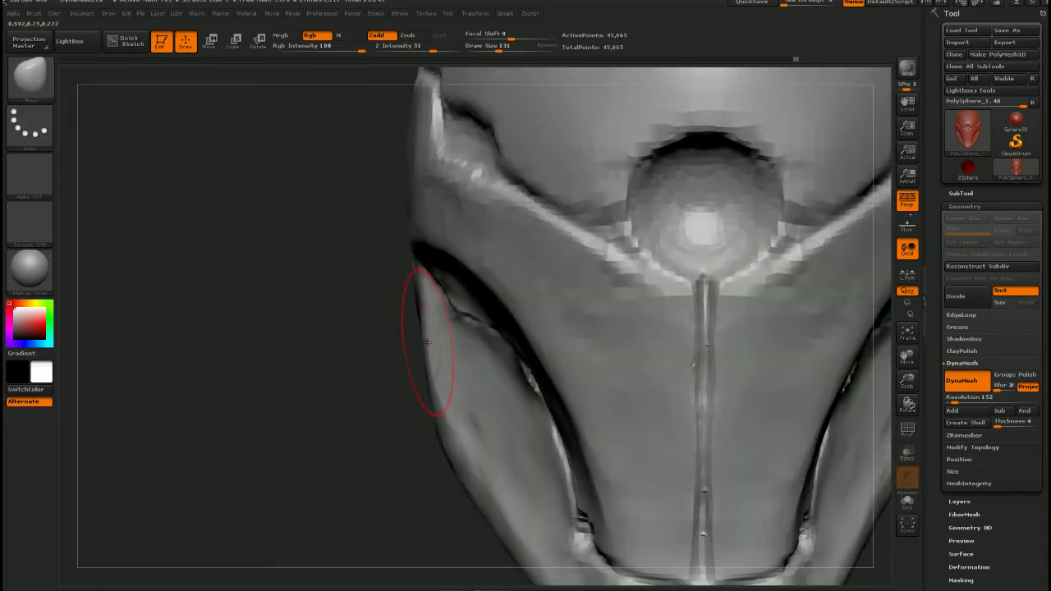
left_click_drag(431, 344, 442, 345)
right_click_drag(446, 345, 470, 342)
left_click_drag(429, 314, 410, 280)
right_click_drag(452, 331, 506, 389, "ctrl")
left_click_drag(483, 317, 494, 323)
mouse_move(523, 368)
right_mouse_down("ctrl")
mouse_move(514, 333)
mouse_move(446, 272)
right_mouse_up("ctrl")
Compare the helmet's proportions with the reference images from the back, front and three-quarter views
left_click_drag(657, 352, 495, 369)
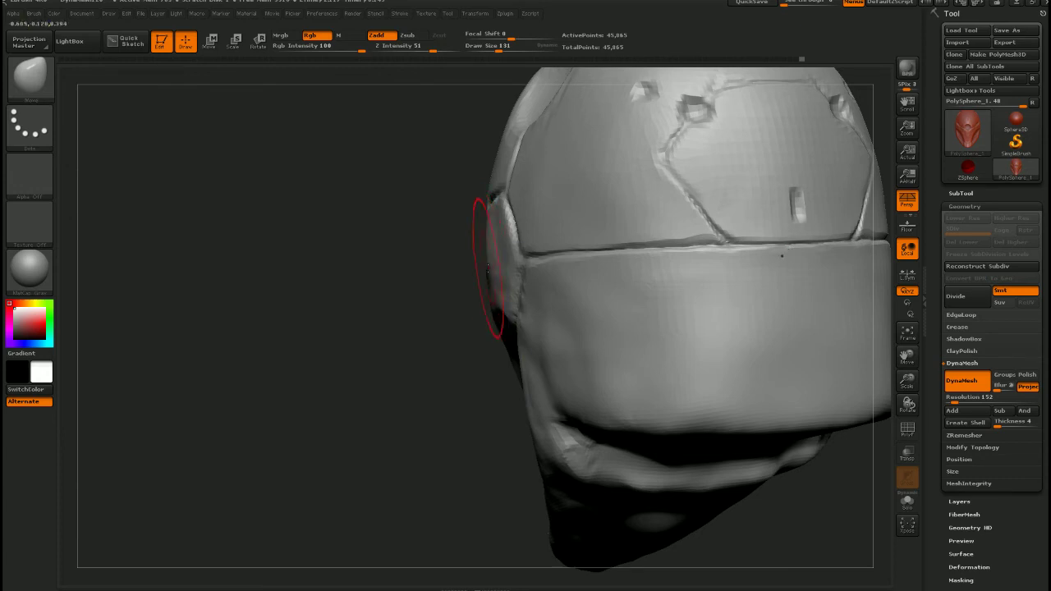
mouse_move(447, 289)
left_mouse_down()
mouse_move(586, 301)
mouse_move(515, 360)
mouse_move(605, 359)
left_mouse_up()
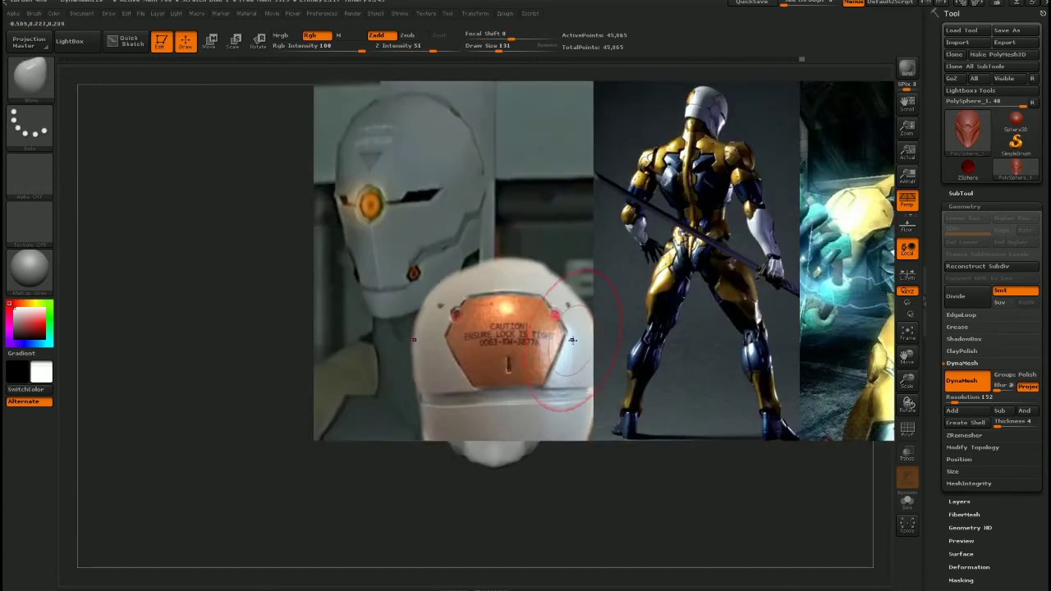
key("shift")
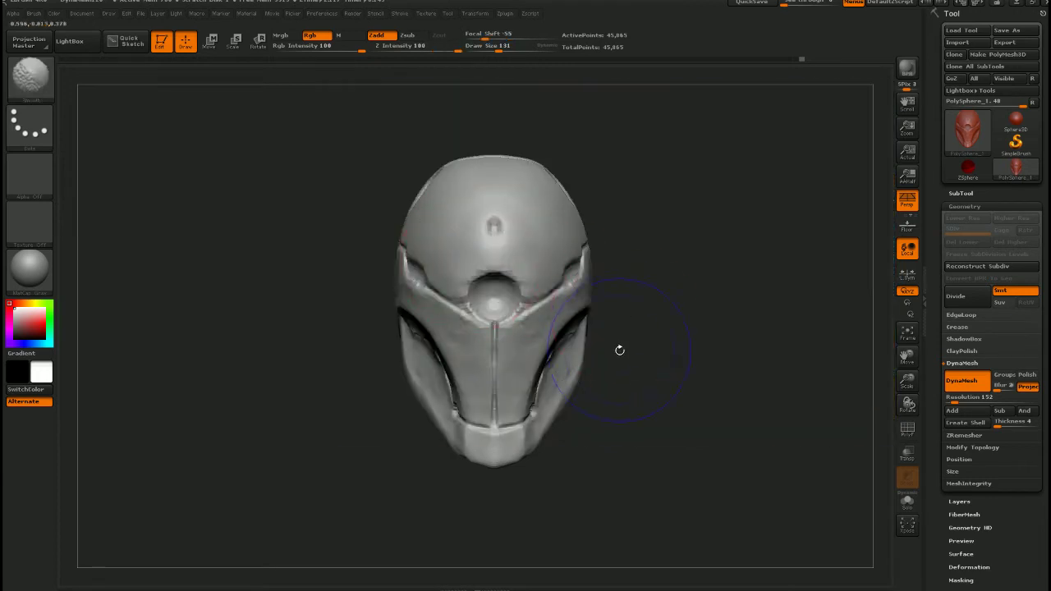
key("shift+z")
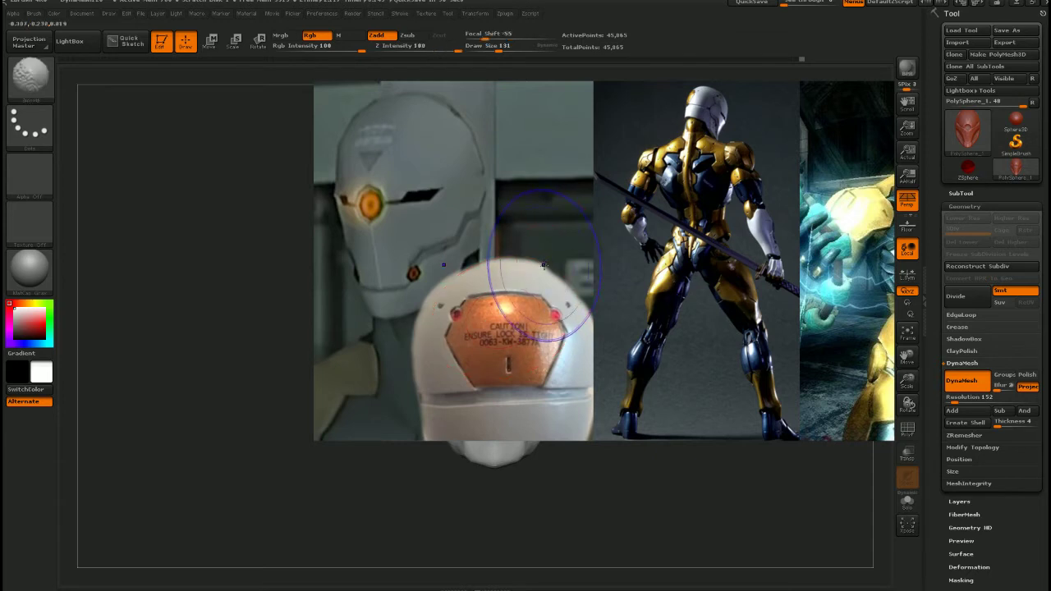
key("shift+z")
right_click_drag(496, 354, 539, 335)
left_click_drag(538, 335, 550, 336)
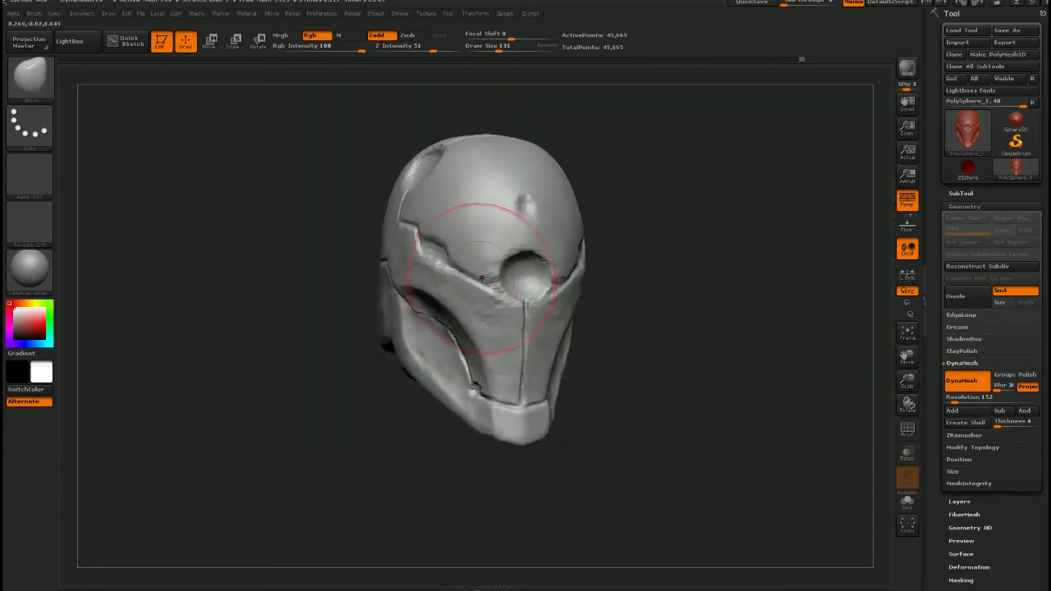
Nudge the brow and lower mask shapes with the Move brush, raising the draw size to 165
mouse_move(515, 306)
left_mouse_down()
mouse_move(575, 325)
mouse_move(532, 312)
left_mouse_up()
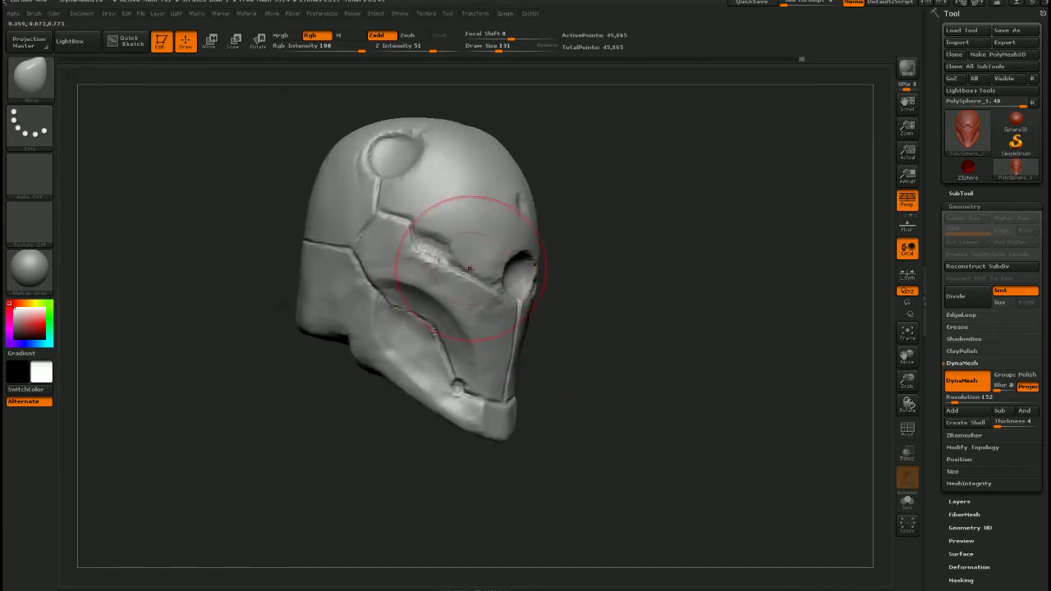
mouse_move(472, 268)
left_mouse_down()
mouse_move(446, 271)
mouse_move(466, 280)
left_mouse_up()
right_click_drag(484, 287, 465, 289)
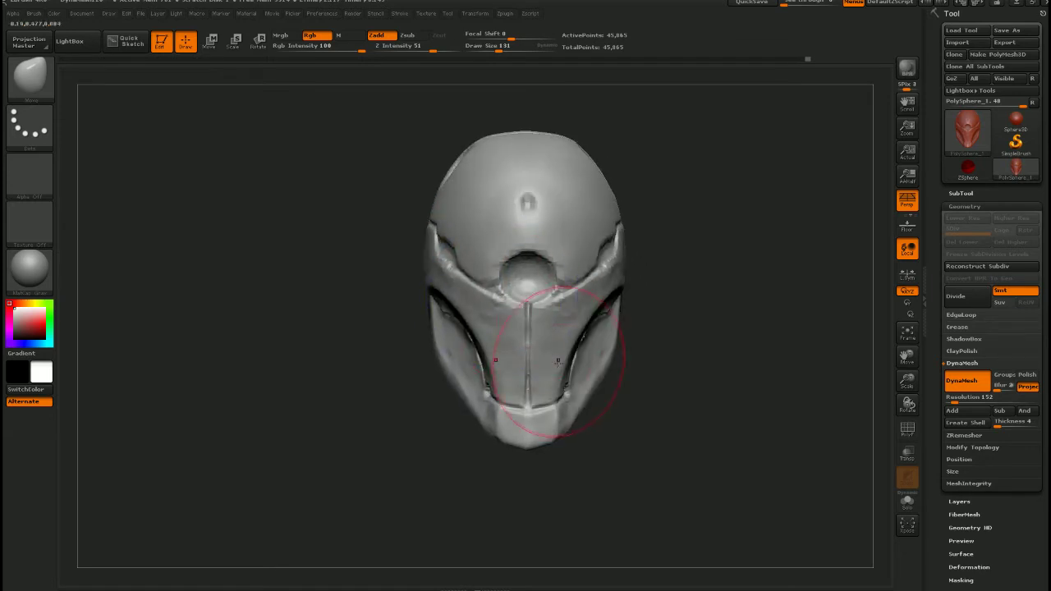
right_click_drag(553, 345, 526, 324)
left_click_drag(525, 324, 575, 271)
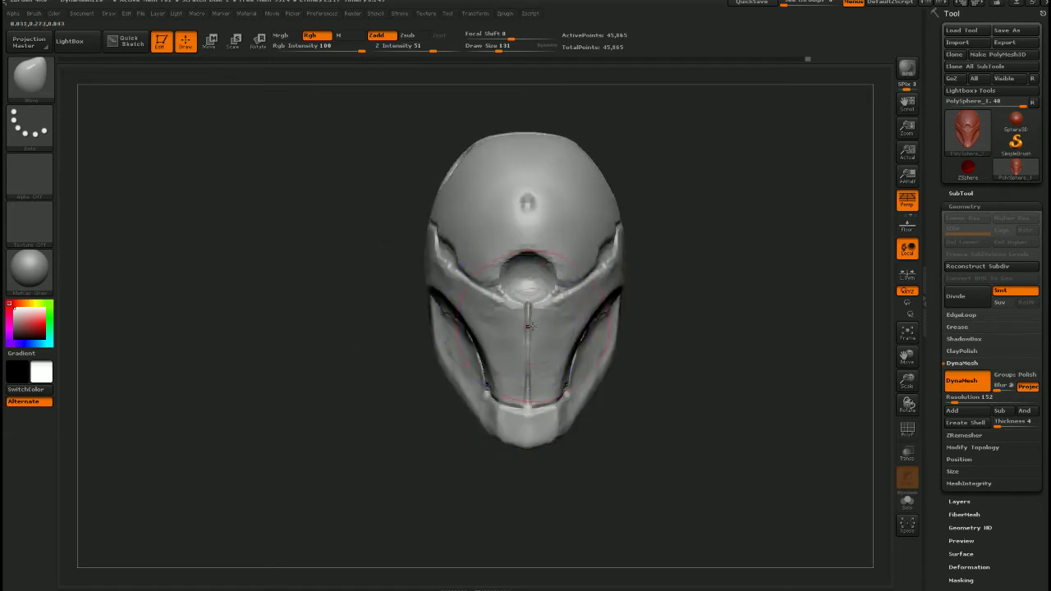
mouse_move(589, 334)
right_mouse_down()
mouse_move(472, 341)
mouse_move(575, 346)
mouse_move(594, 386)
mouse_move(592, 338)
right_mouse_up()
key("s")
left_click_drag(584, 364, 574, 330)
mouse_move(575, 375)
left_mouse_down()
mouse_move(574, 328)
mouse_move(607, 369)
mouse_move(668, 364)
mouse_move(567, 357)
mouse_move(579, 349)
left_mouse_up()
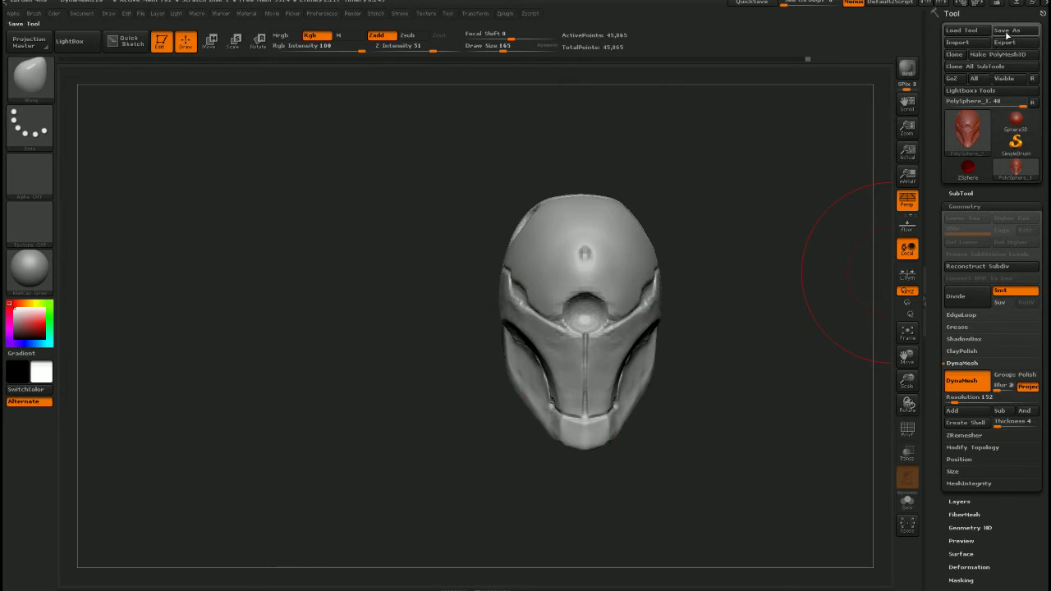
Save the helmet tool as GRAYFOX in the 12- Gray Fox folder
left_click(1006, 30)
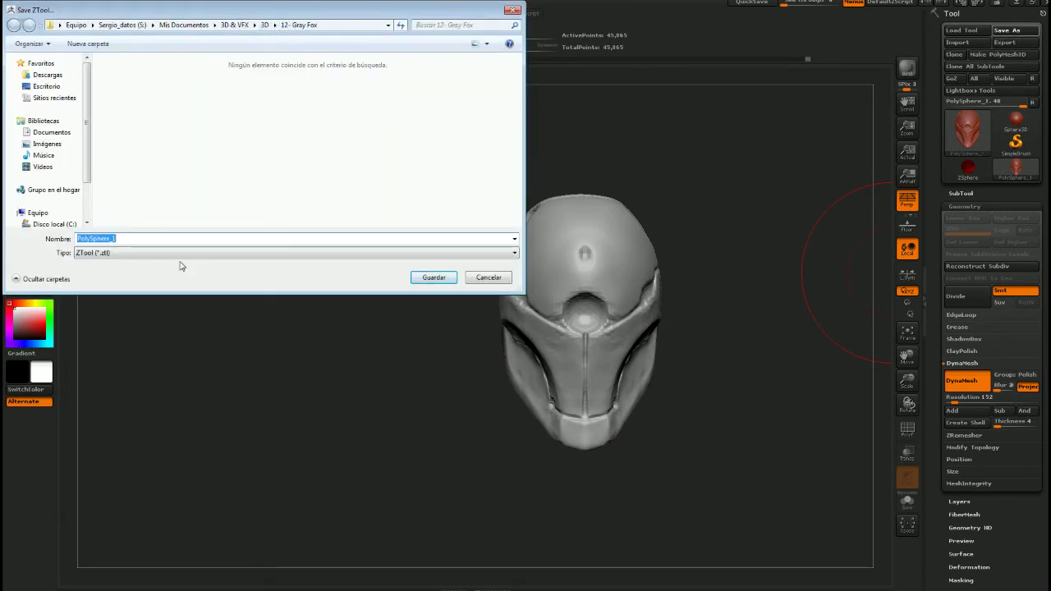
type("GRAYFOX")
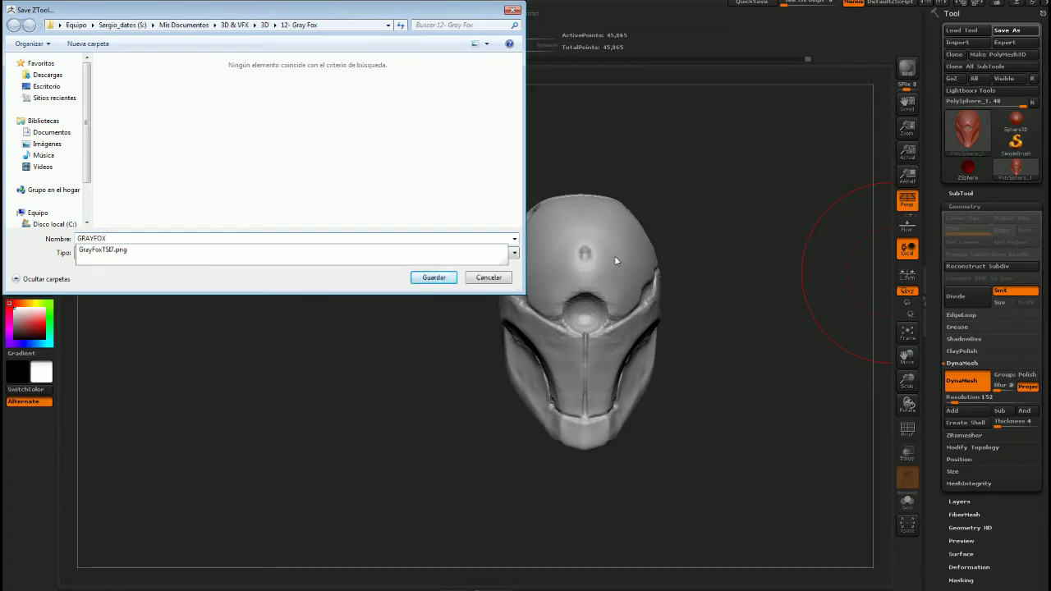
key("Return")
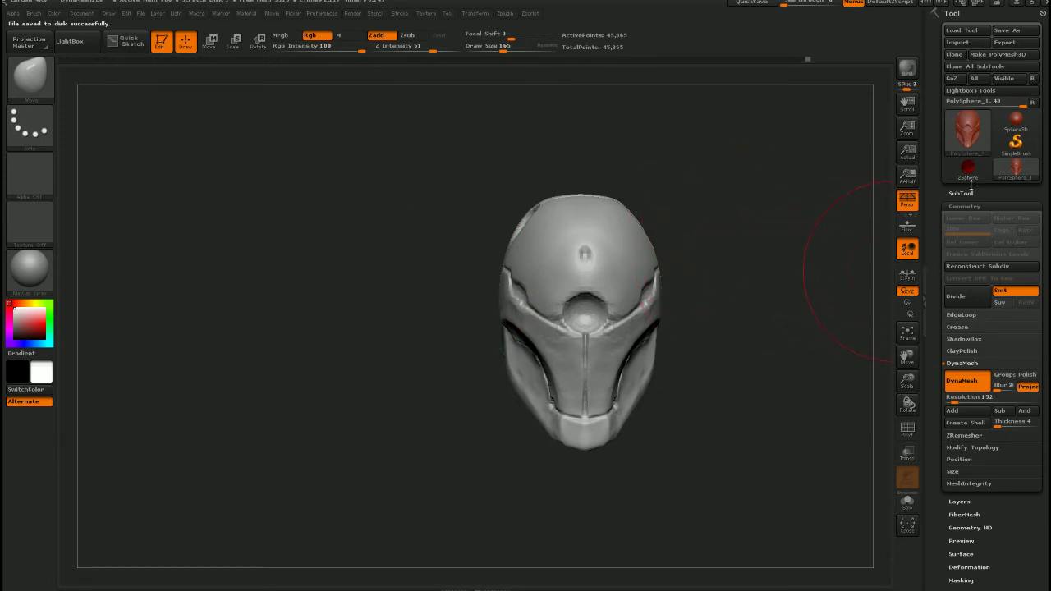
Switch to a new ZSphere and select the GRAYFOX mesh as its rigging mesh
left_click(967, 169)
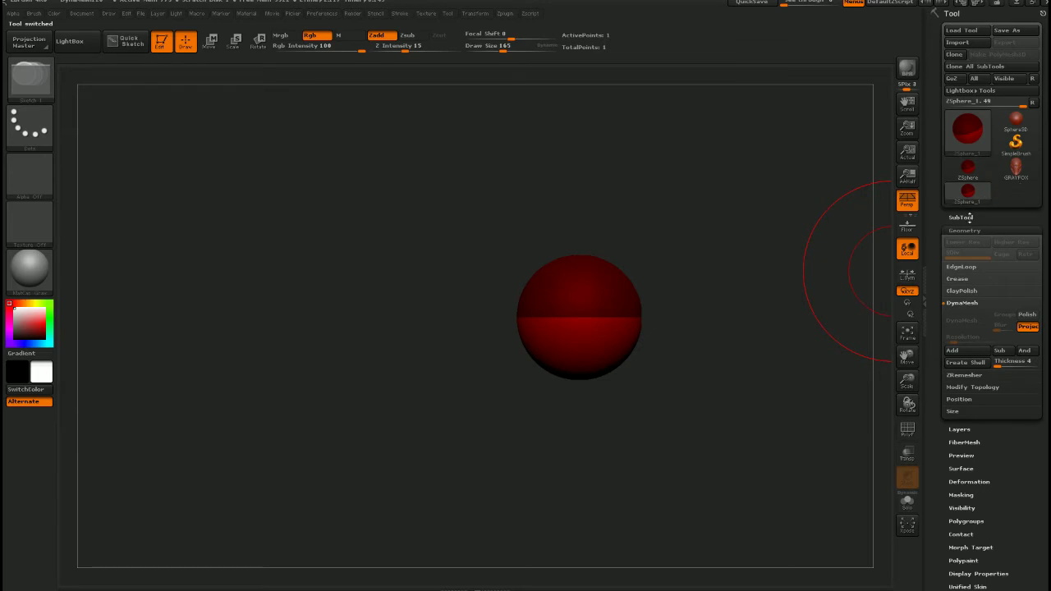
left_click_drag(941, 258, 934, 110)
left_click_drag(954, 224, 957, 374)
left_click_drag(937, 251, 984, 238)
left_click(964, 243)
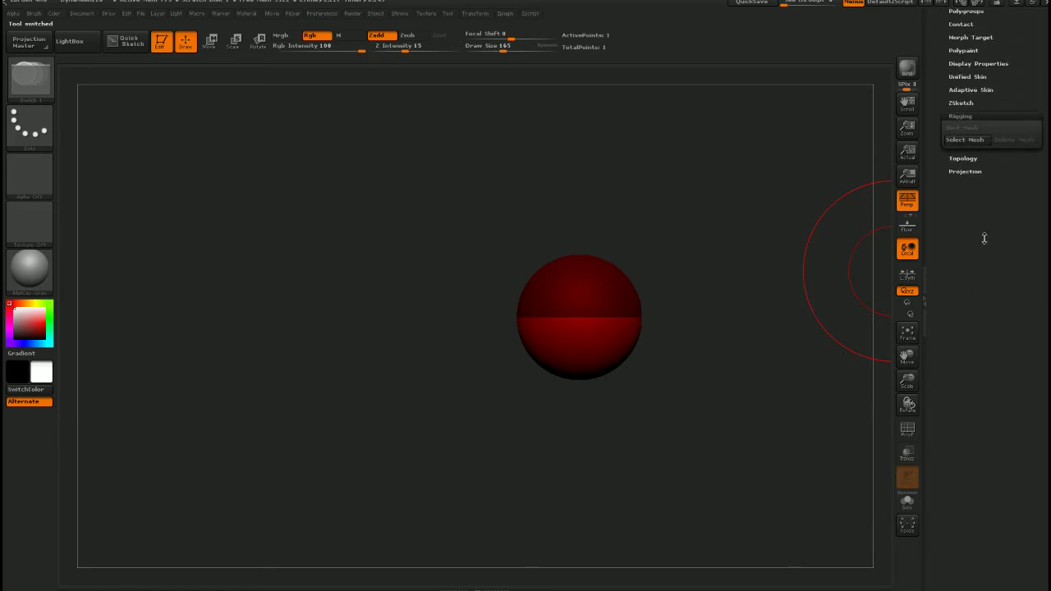
left_click(965, 141)
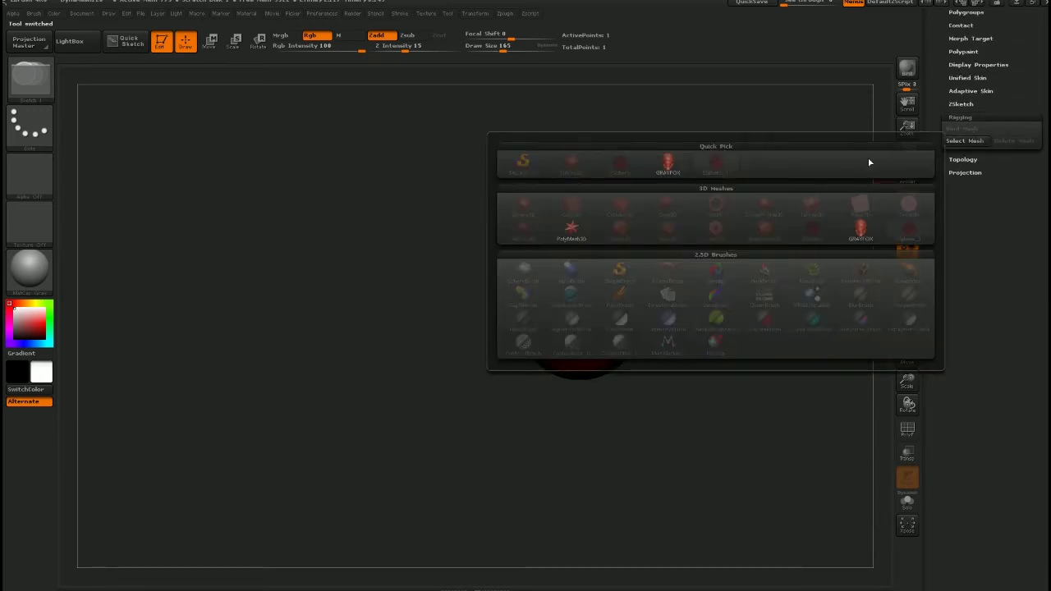
left_click(679, 165)
Enable topology editing on the helmet and reduce the draw size to 11
left_click(963, 160)
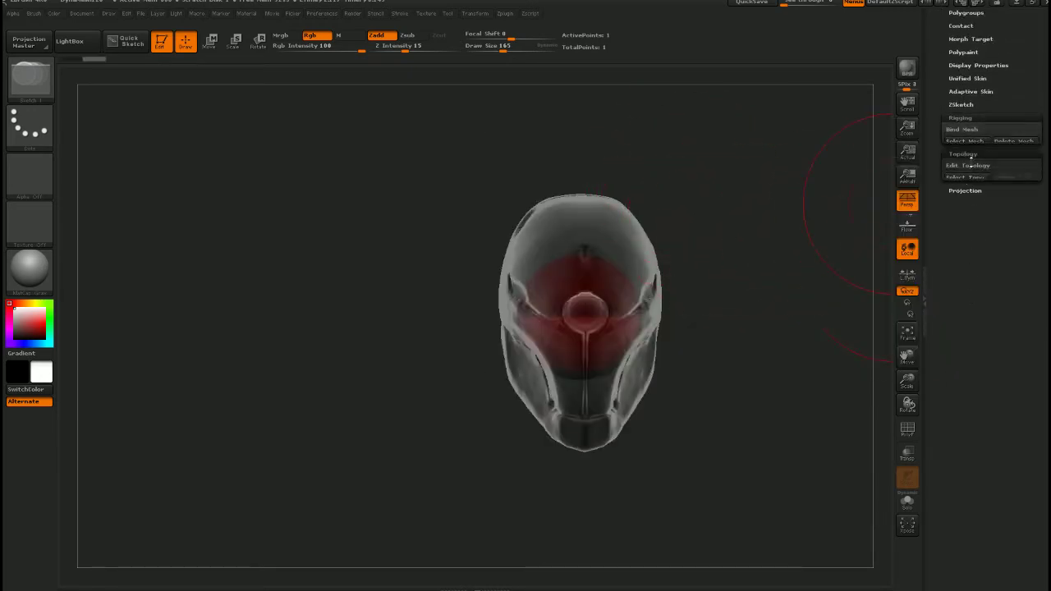
left_click(965, 154)
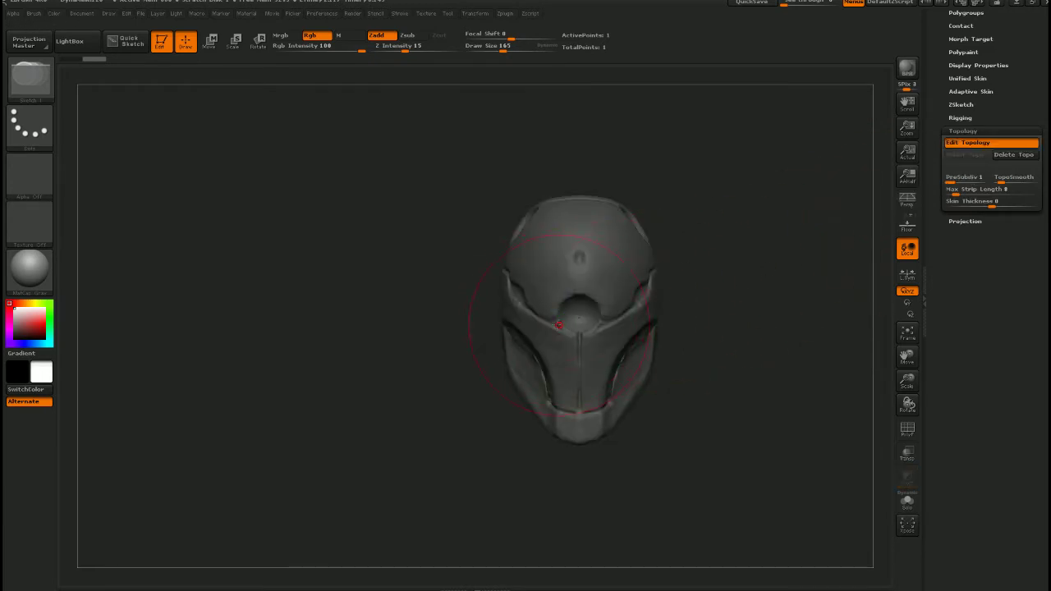
mouse_move(576, 320)
right_mouse_down("alt")
mouse_move(531, 293)
mouse_move(533, 358)
right_mouse_up("alt")
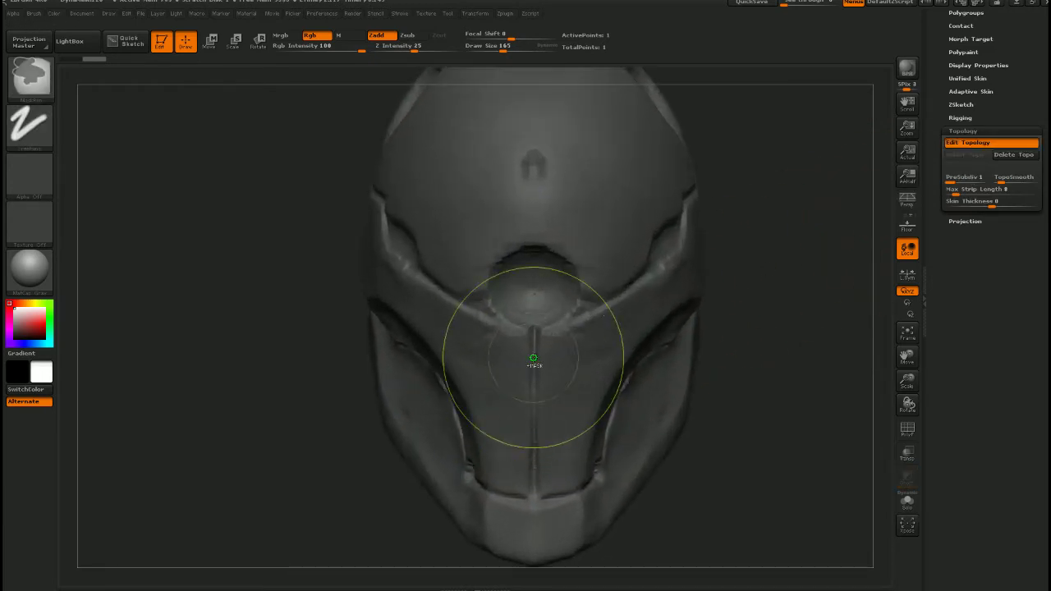
right_click_drag(528, 418, 476, 346, "alt")
right_click_drag(476, 346, 552, 356)
key("s")
mouse_move(526, 331)
left_mouse_down()
mouse_move(506, 333)
mouse_move(504, 351)
left_mouse_up()
key("s")
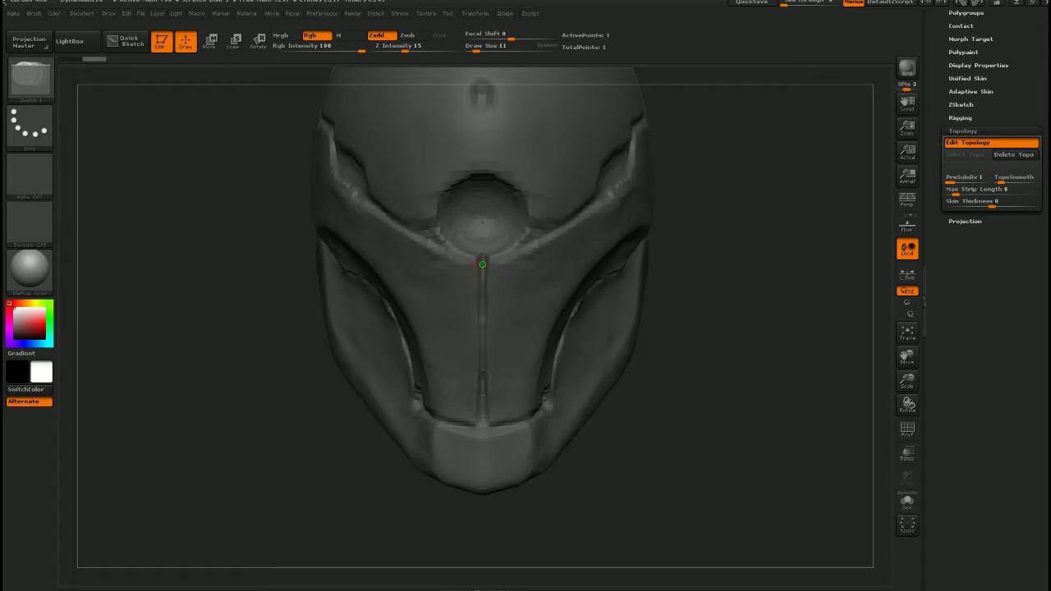
Place mirrored topology points from the nose ridge around the socket's lower rim and onto the brow ridge
left_click(528, 252)
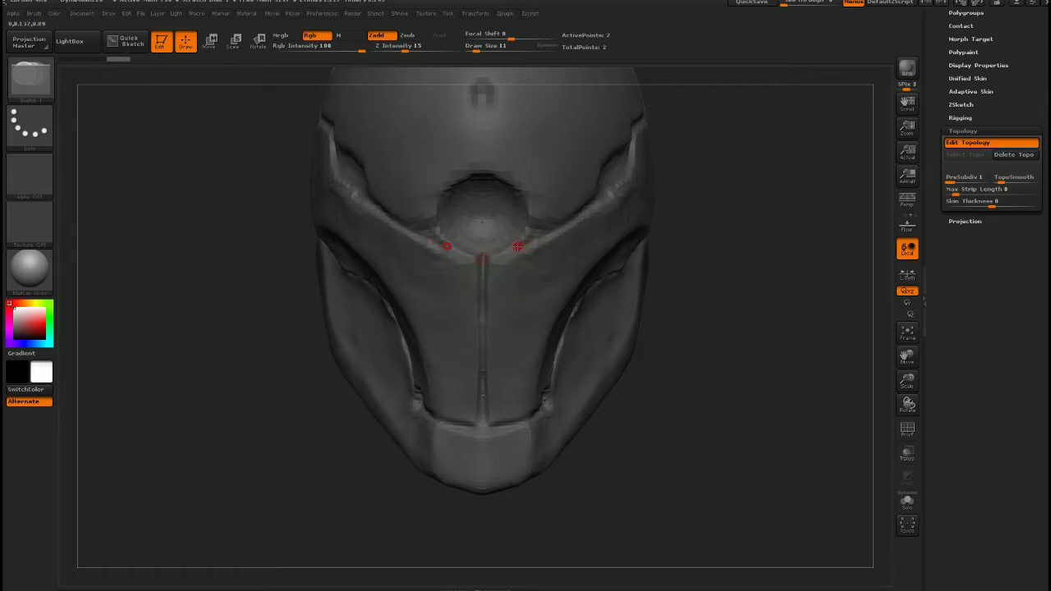
left_click(517, 248)
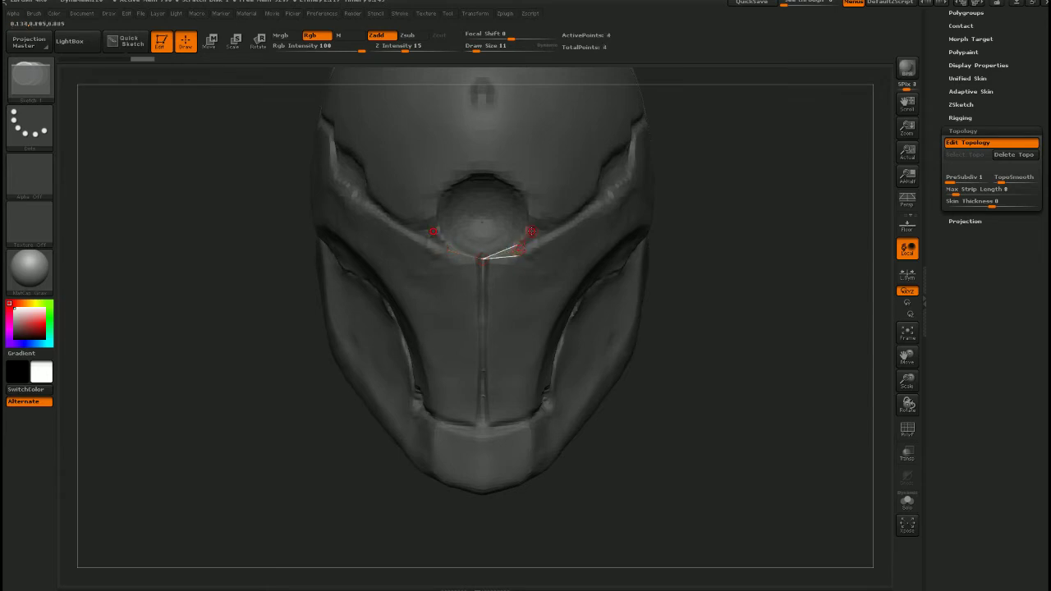
left_click(535, 229)
left_click(568, 216)
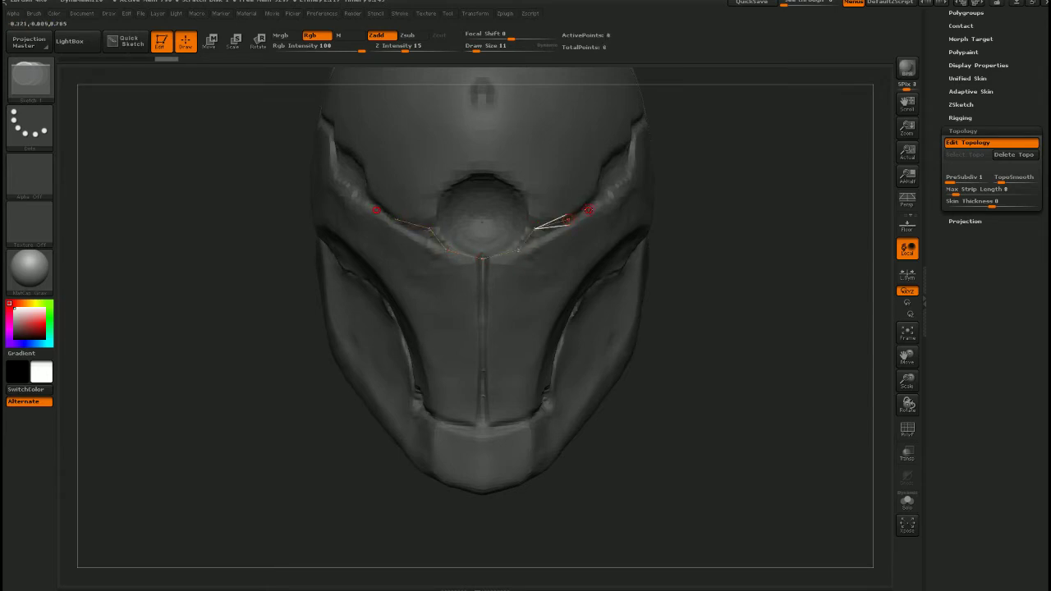
Extend the topology edge along the brow ridge towards the side plate, undoing a misplaced point on the way
right_click_drag(592, 226, 529, 236)
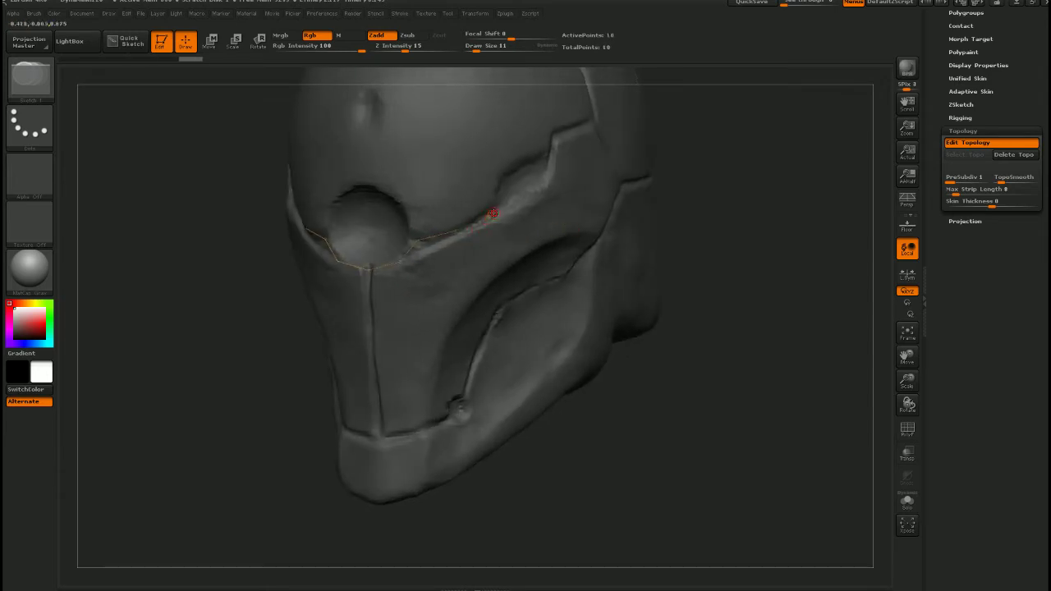
left_click(513, 214)
key("ctrl+z")
left_click_drag(687, 177, 679, 179)
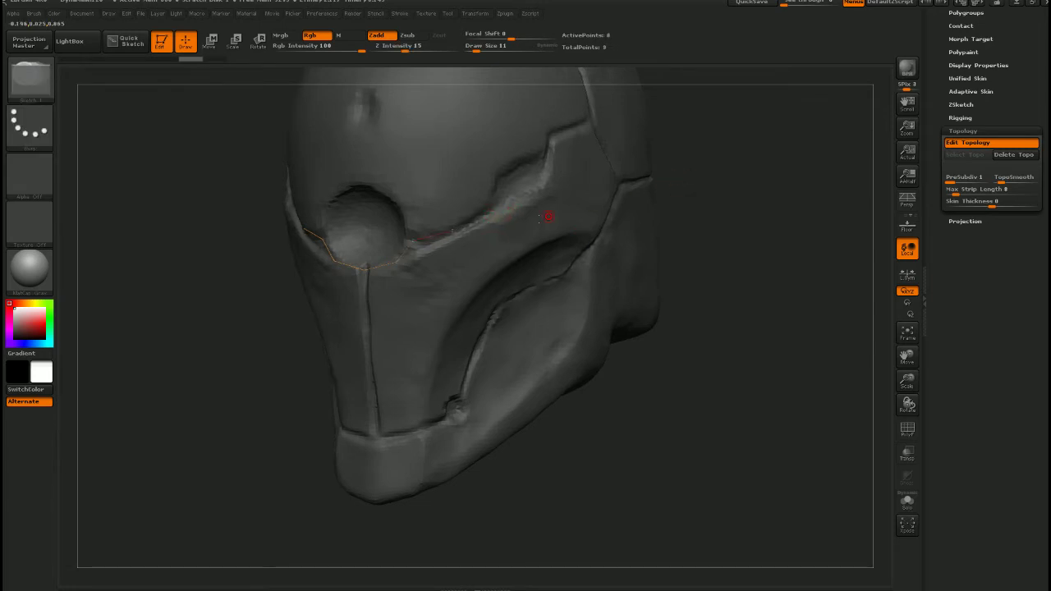
left_click(452, 231)
left_click(496, 208)
left_click(494, 210)
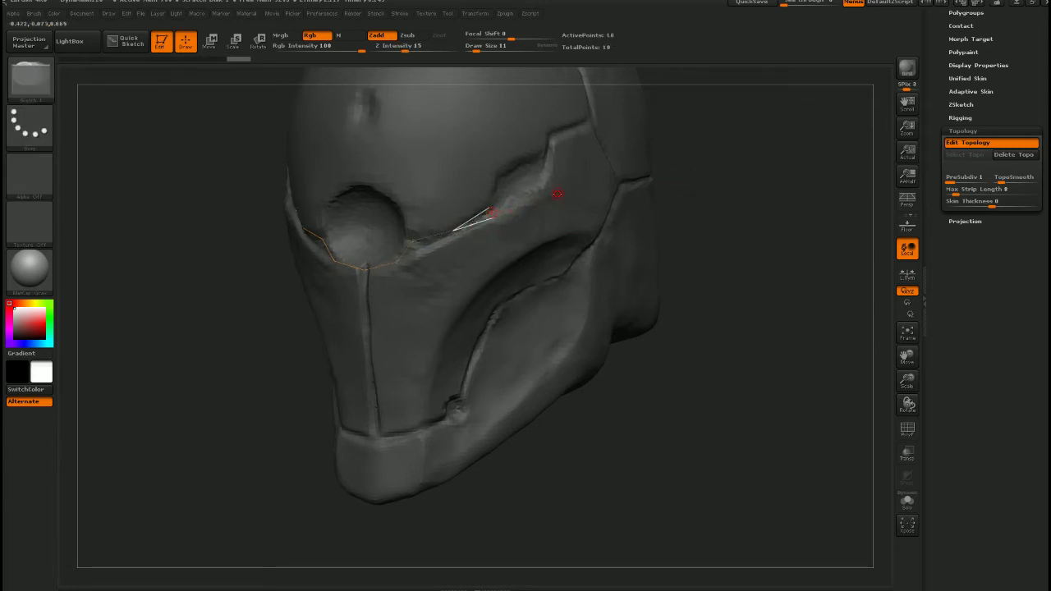
left_click(536, 190)
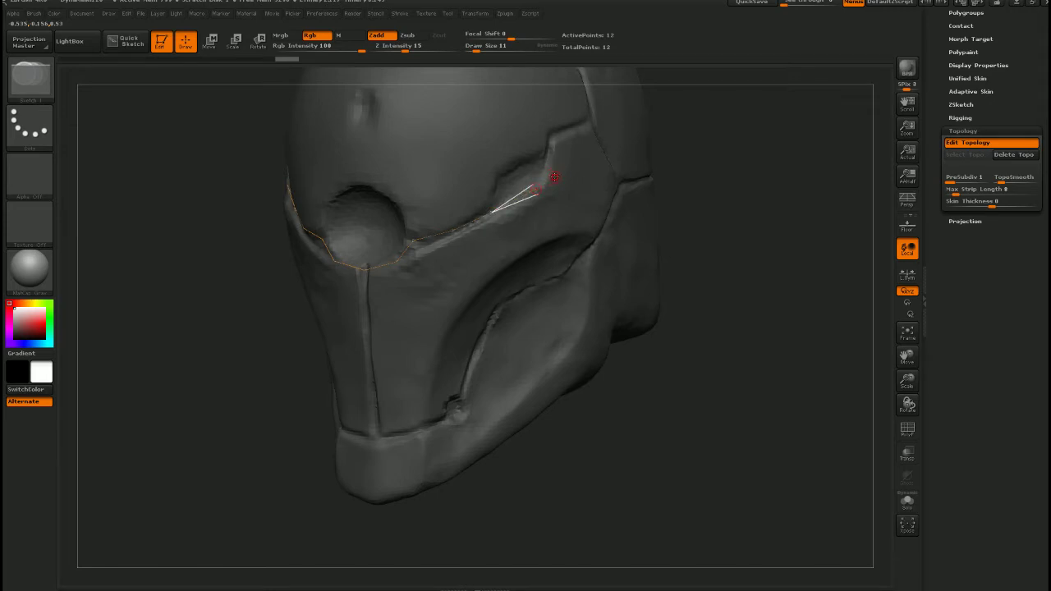
Outline the side plate behind the brow with topology points along its seams and close the loop at the brow corner
right_click_drag(543, 208, 527, 212)
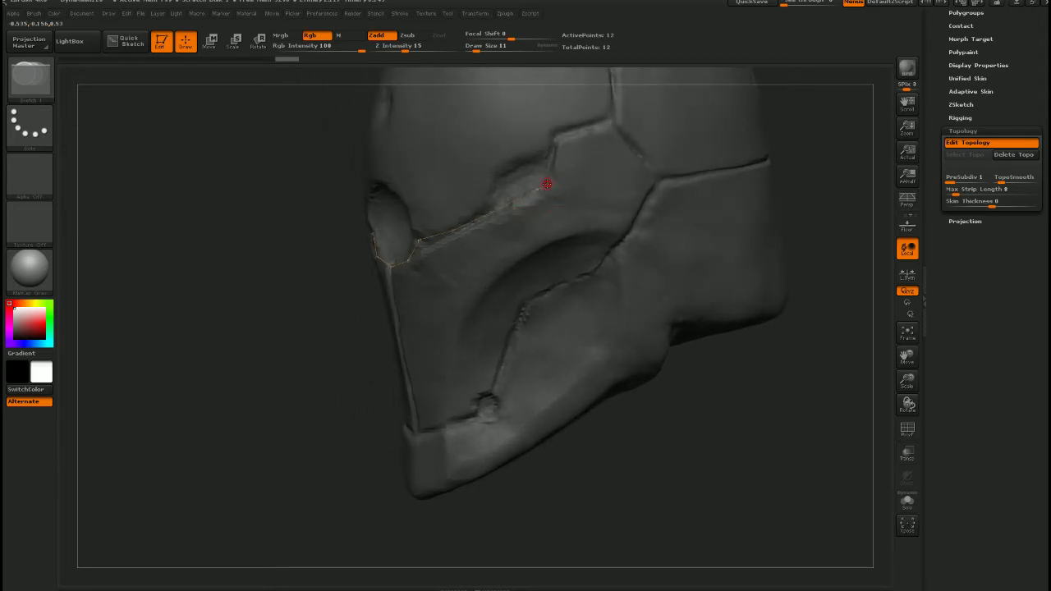
left_click(552, 181)
left_click(557, 147)
left_click(610, 127)
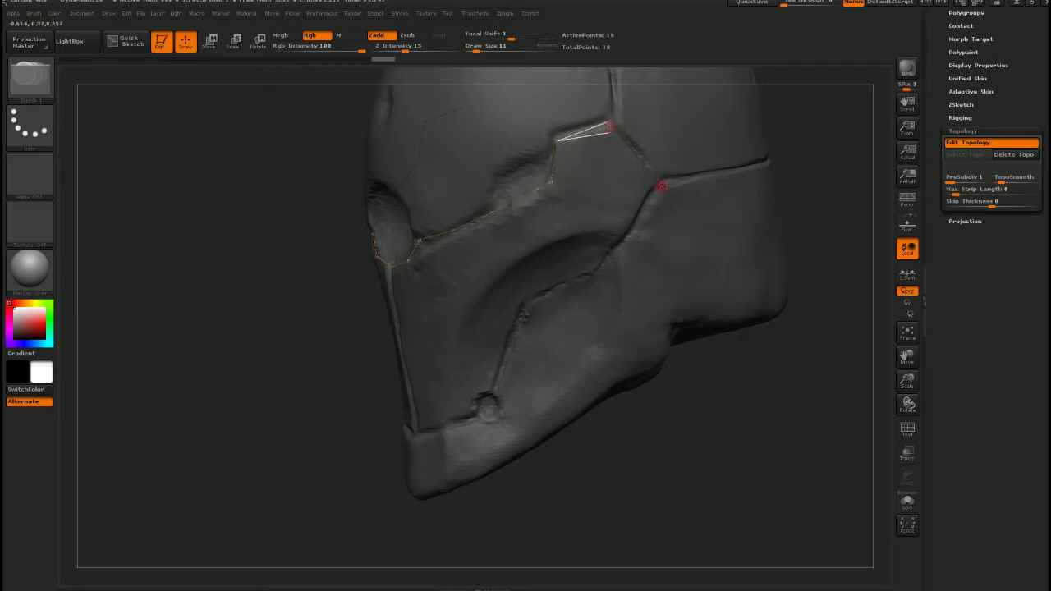
left_click(649, 176)
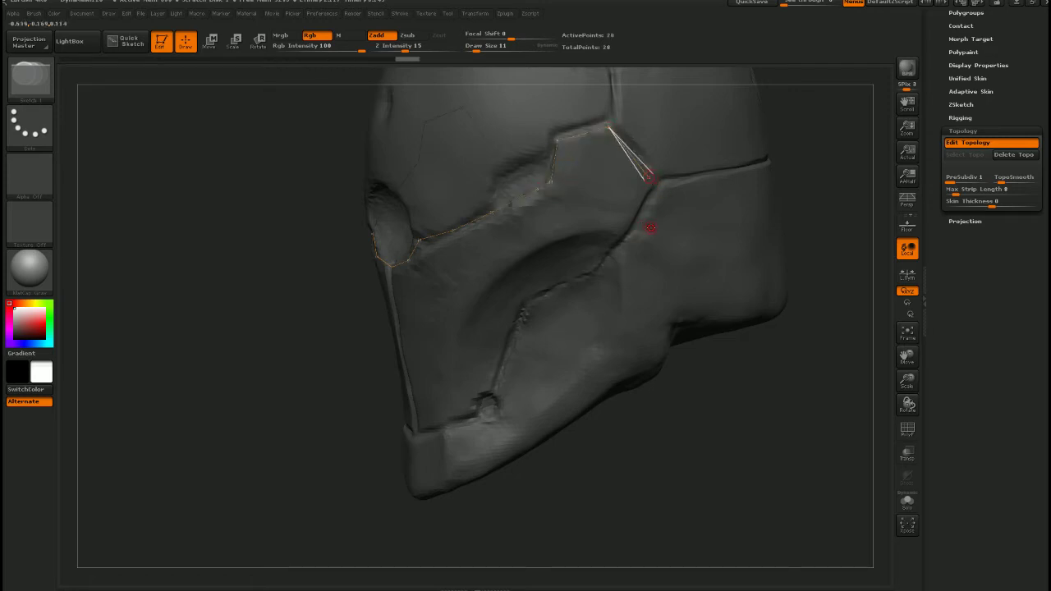
left_click(628, 229)
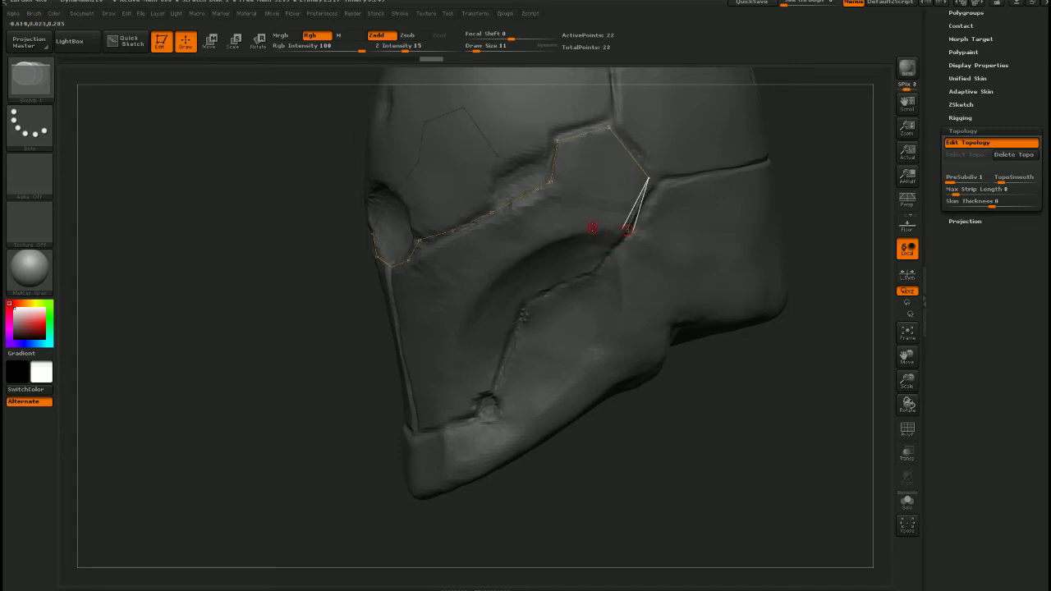
left_click(579, 228)
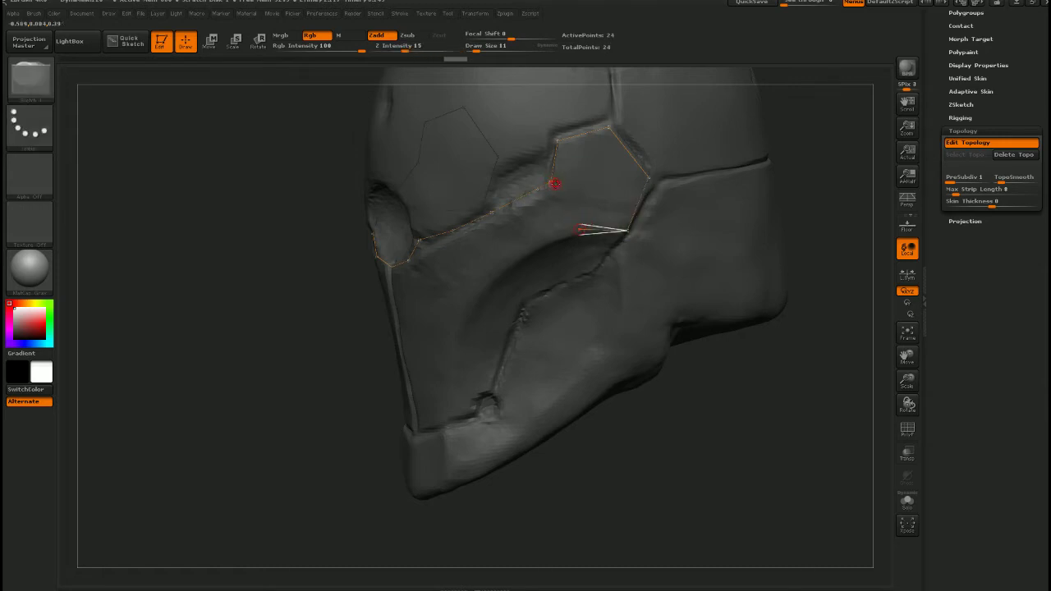
left_click(550, 181)
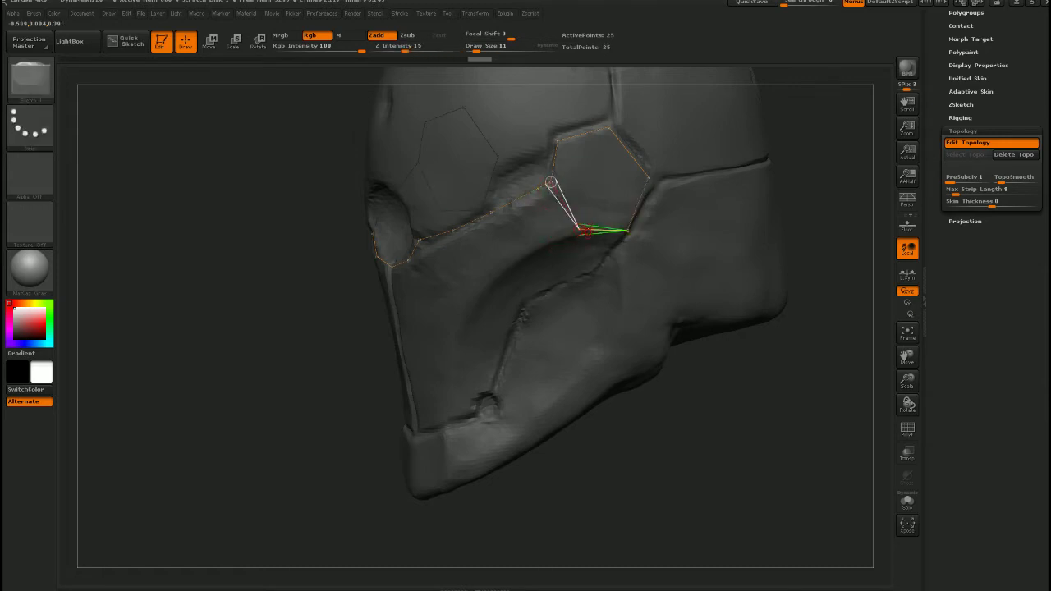
Reposition the topology points of the side plate and the eye socket's lower rim so they follow the sculpted seams
key("w")
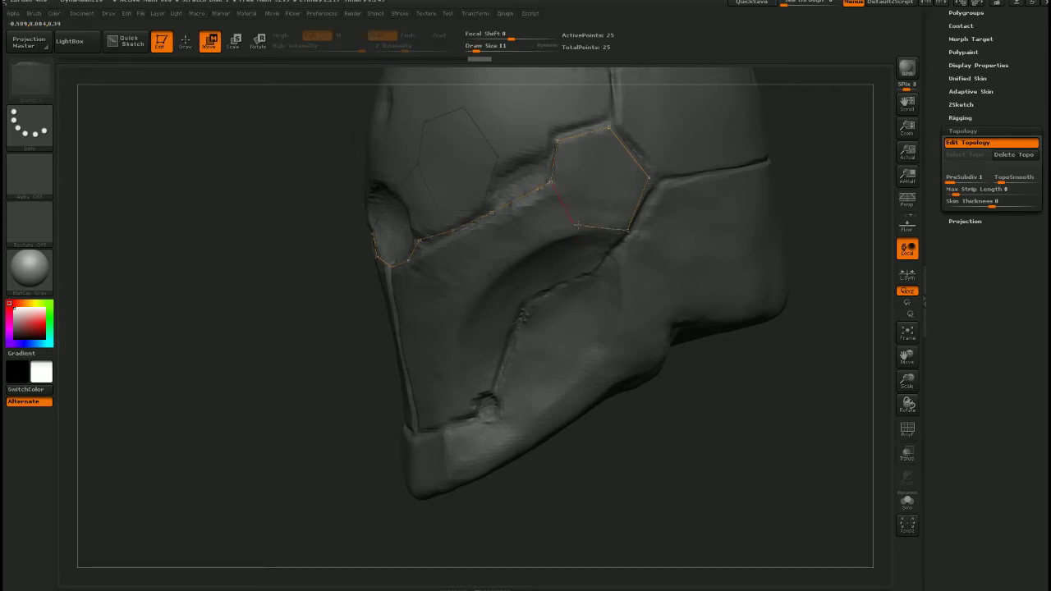
right_click_drag(630, 216, 607, 216)
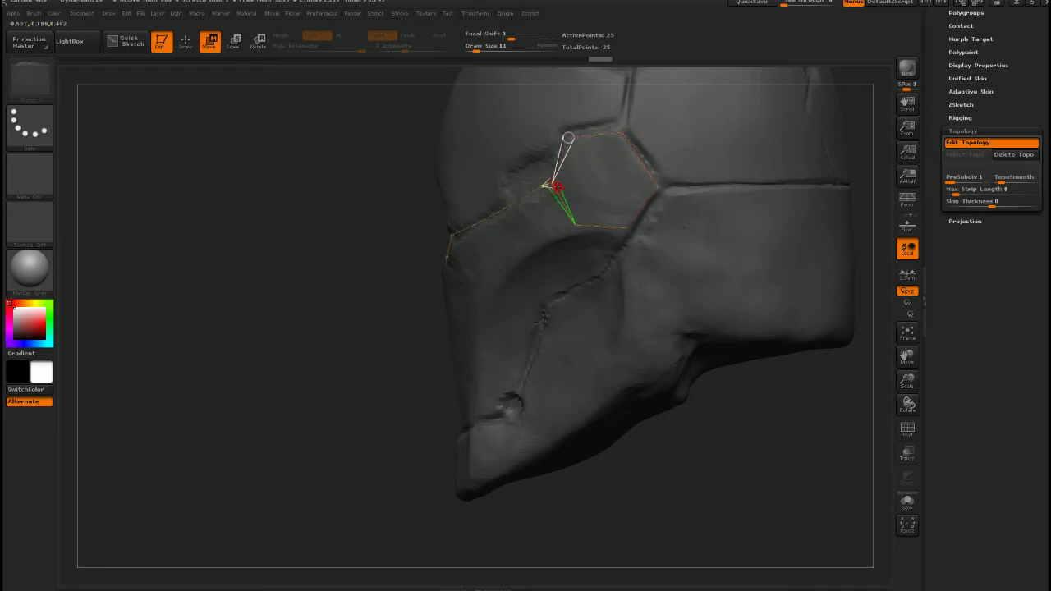
right_click_drag(596, 203, 616, 214)
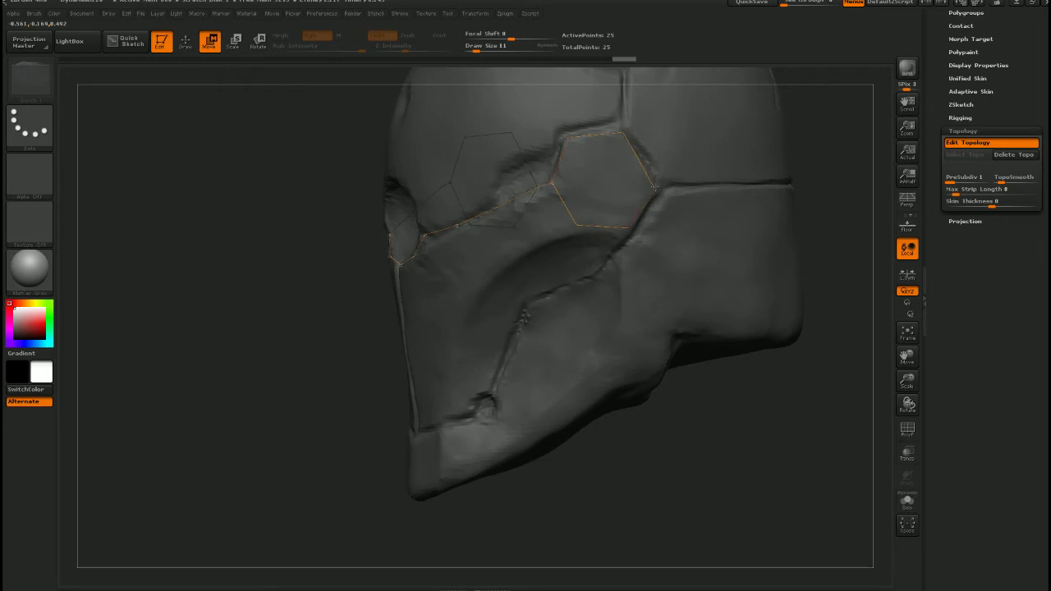
left_click_drag(658, 187, 656, 190)
right_click_drag(656, 190, 600, 222)
left_click_drag(513, 232, 544, 244)
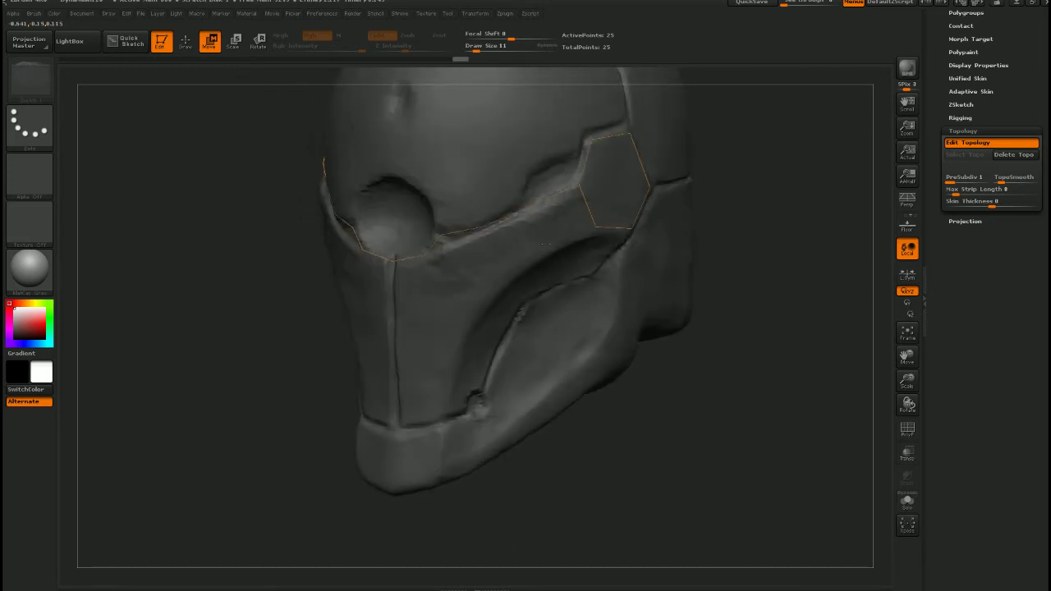
mouse_move(439, 239)
left_mouse_down()
mouse_move(468, 246)
mouse_move(423, 254)
mouse_move(480, 248)
left_mouse_up()
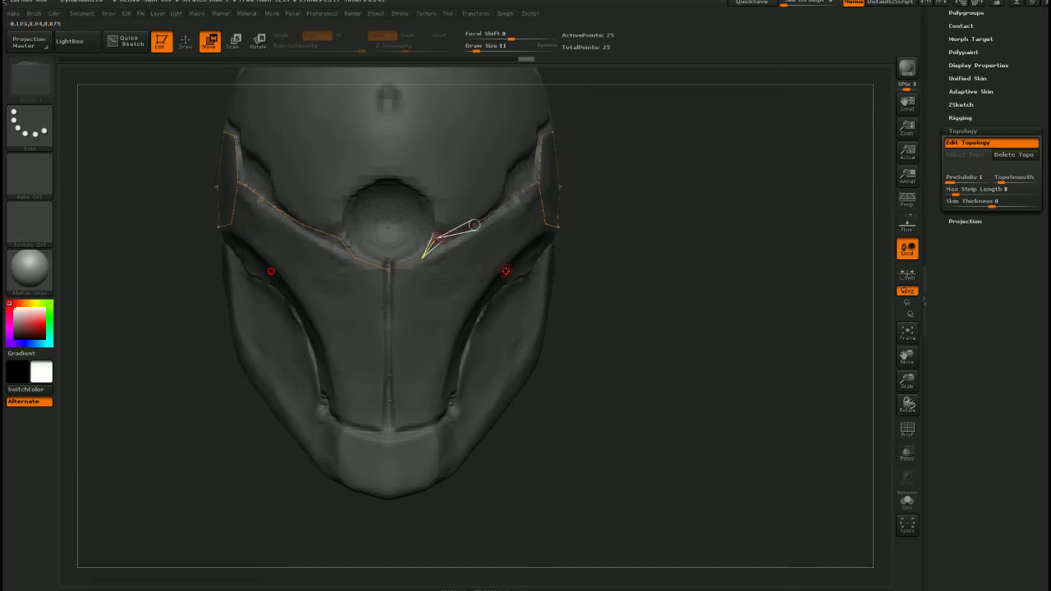
mouse_move(435, 238)
left_mouse_down()
mouse_move(528, 214)
mouse_move(524, 249)
mouse_move(436, 282)
mouse_move(393, 283)
mouse_move(348, 242)
mouse_move(352, 312)
mouse_move(391, 279)
left_mouse_up()
Draw a topology edge down the faceplate's centre line from the nose ridge to the chin seam
key("q")
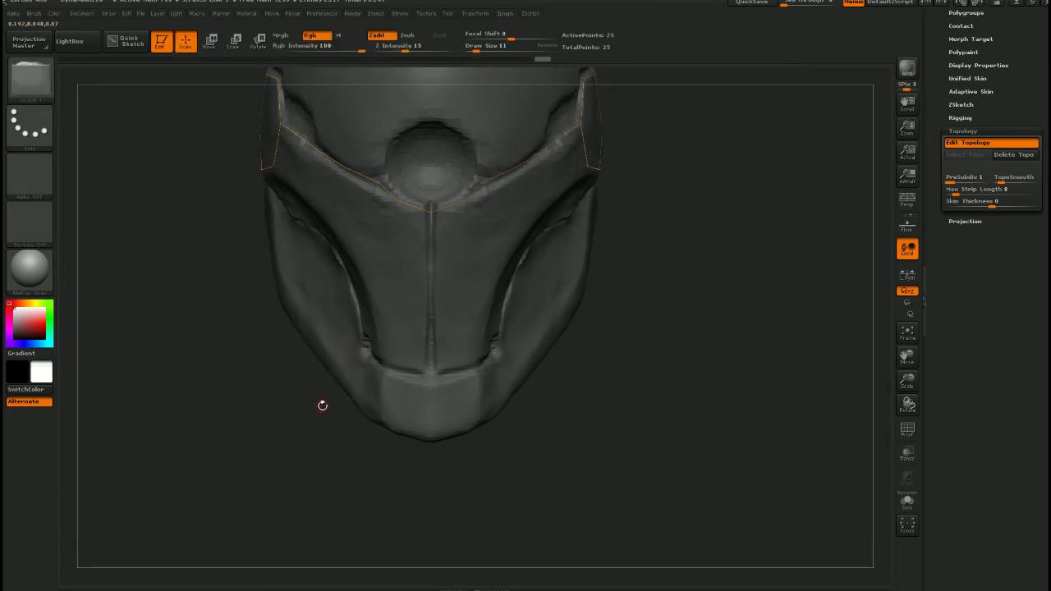
left_click(430, 213)
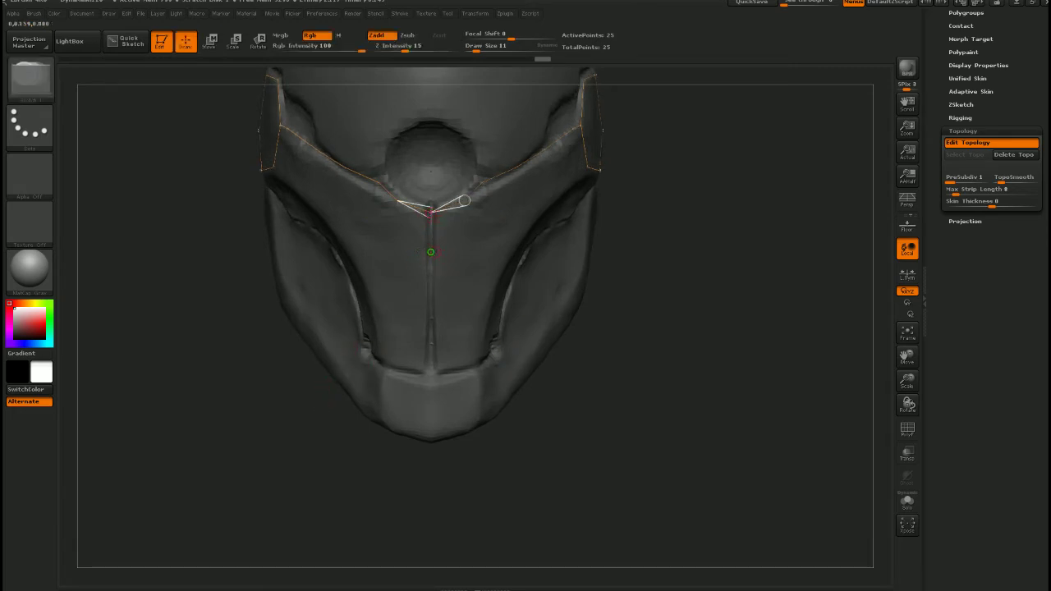
left_click(431, 252)
left_click(431, 298)
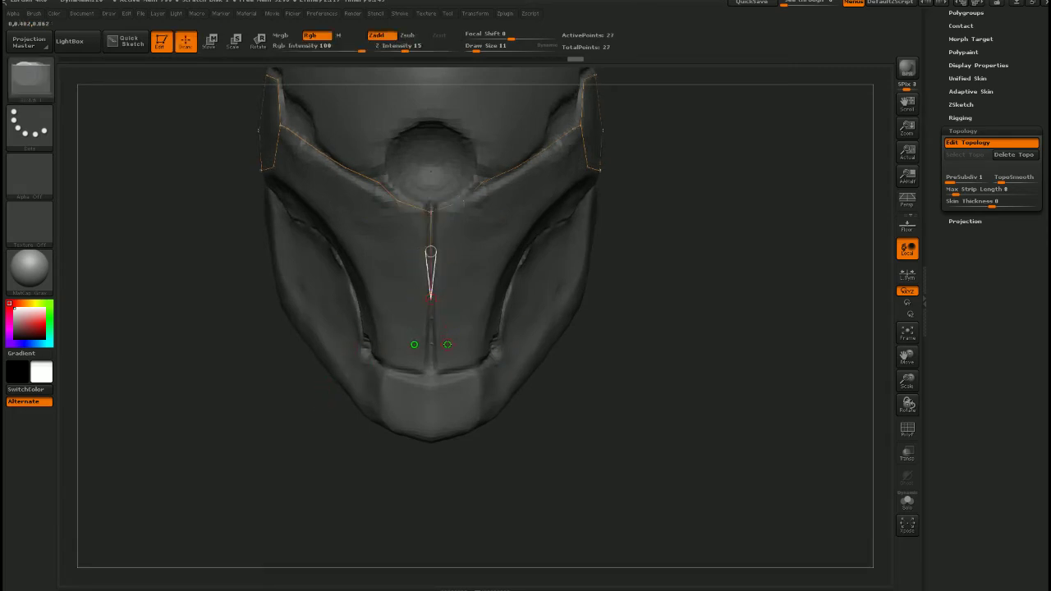
left_click(430, 371)
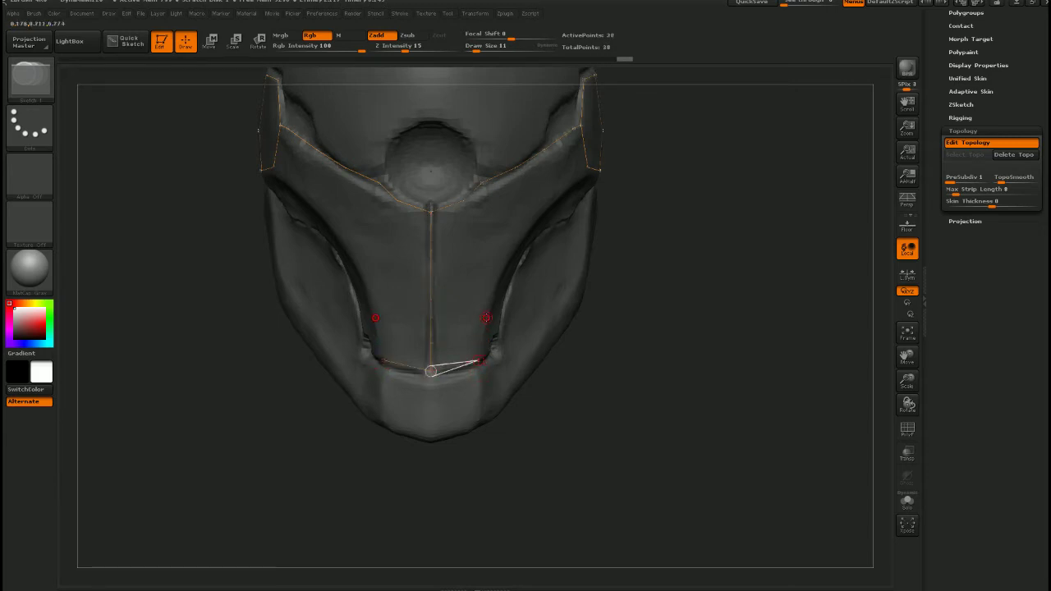
Build the faceplate's mirrored outer edge and cross edges up from the chin seam, joining it to the socket rim
left_click(490, 297)
left_click(431, 300)
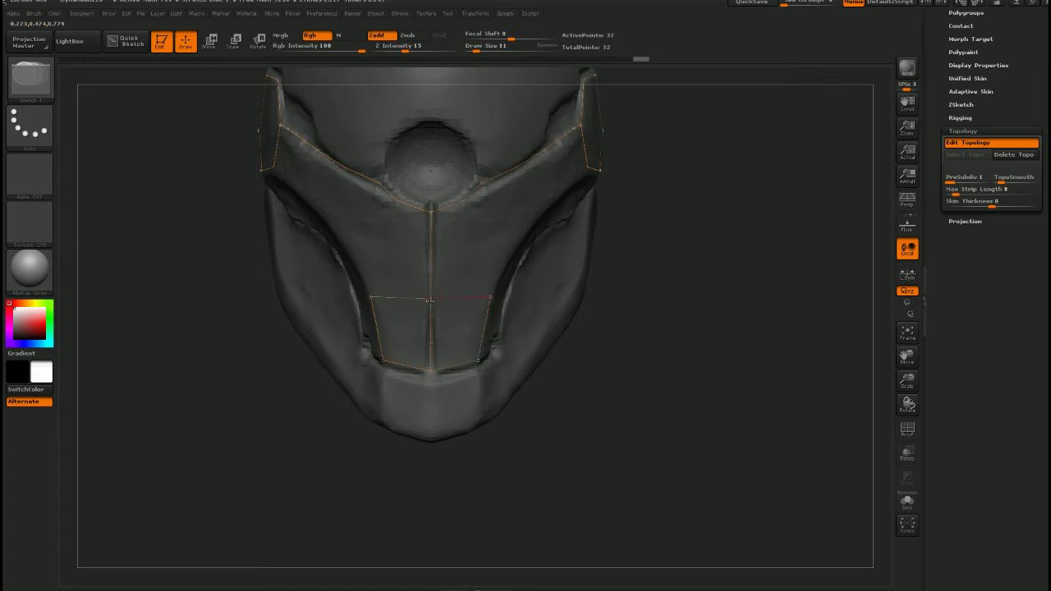
left_click(511, 253)
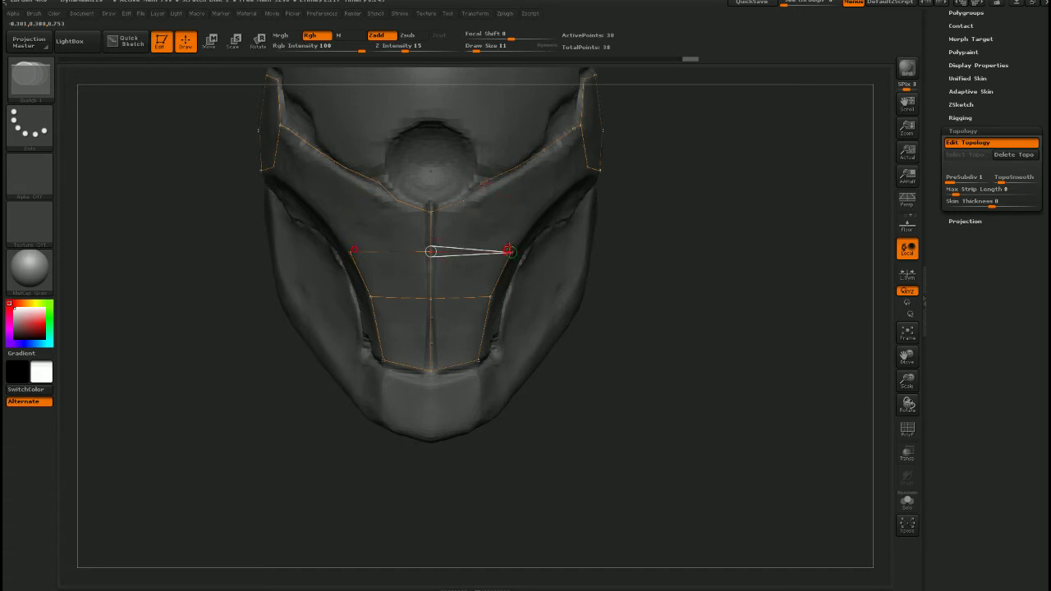
left_click(467, 202)
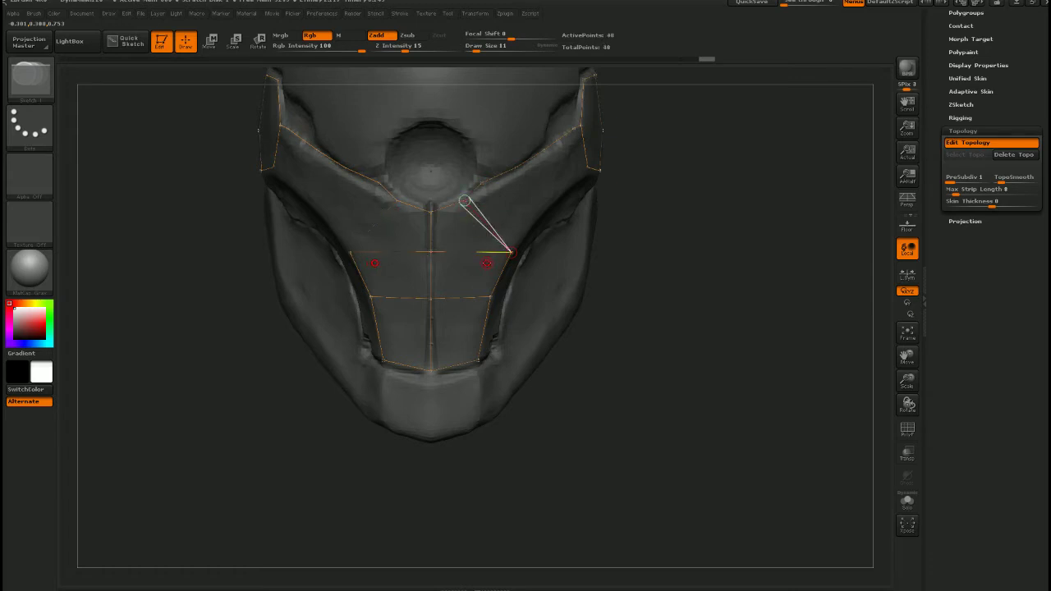
Continue the faceplate's lower edge along the cheek recess to the side plate, connecting each point up to the brow ridge
key("w")
right_click_drag(530, 256, 509, 287)
mouse_move(509, 286)
left_mouse_down()
mouse_move(443, 271)
mouse_move(517, 256)
mouse_move(498, 252)
mouse_move(500, 242)
mouse_move(505, 303)
left_mouse_up()
key("q")
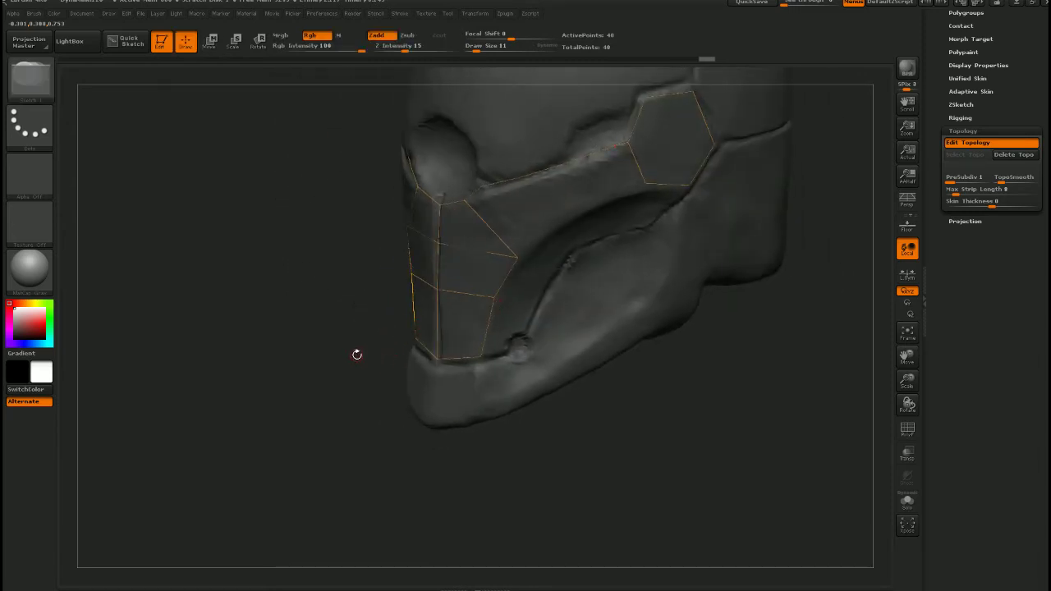
left_click(517, 257)
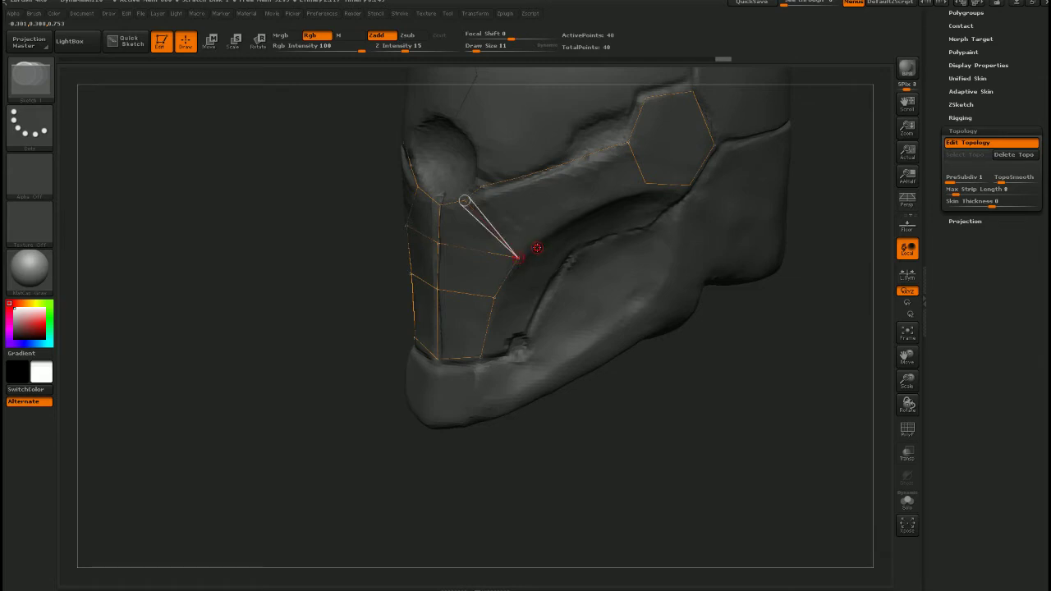
left_click(548, 237)
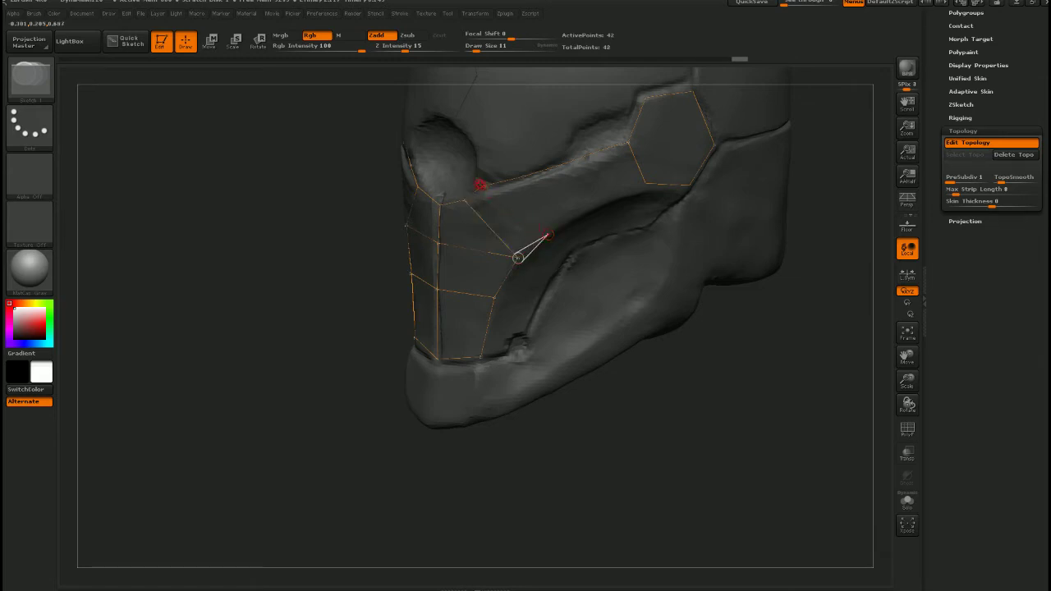
left_click(483, 186)
left_click(566, 222)
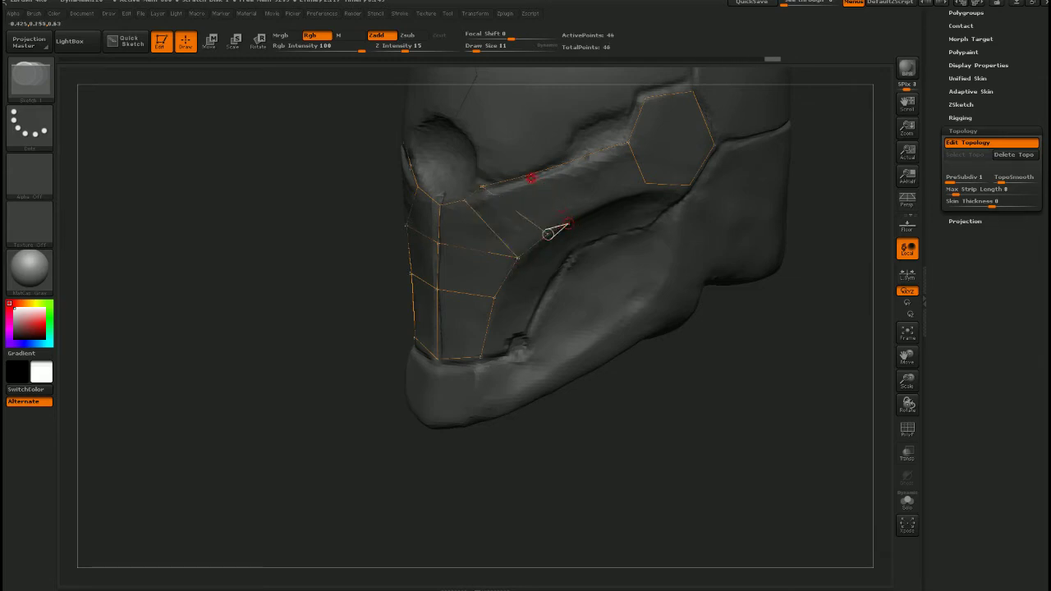
left_click(526, 176)
left_click(596, 206)
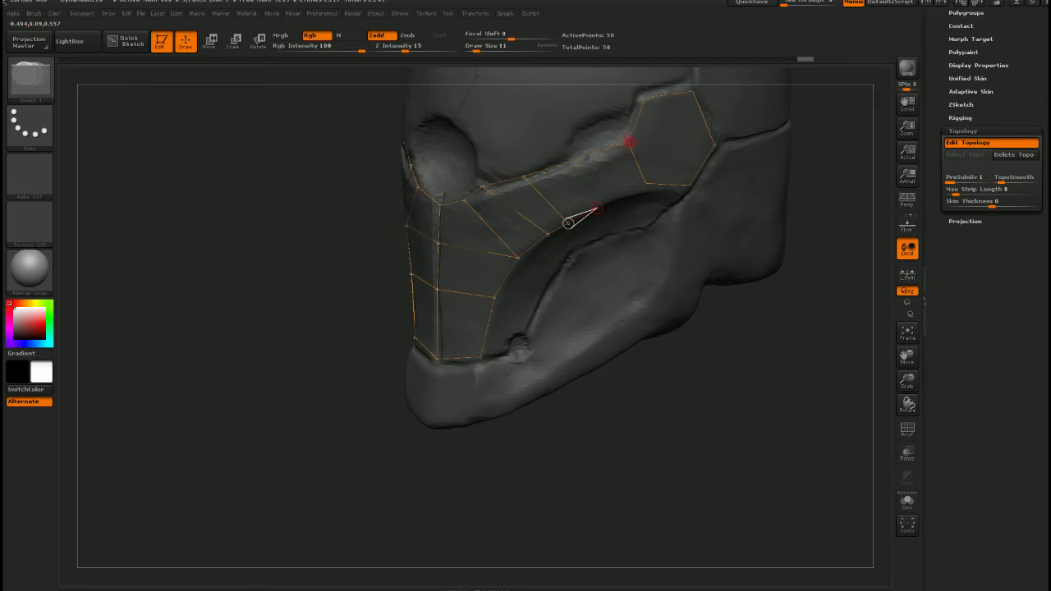
left_click(616, 146)
left_click(645, 185)
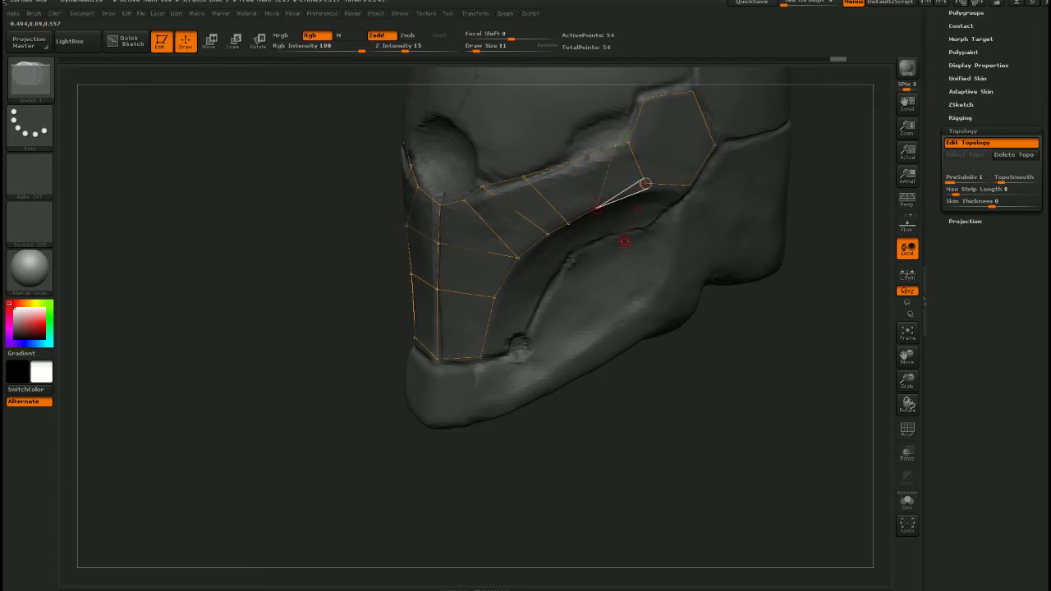
Move the points along the brow ridge and cheek recess to space the strip's cross edges more evenly
key("w")
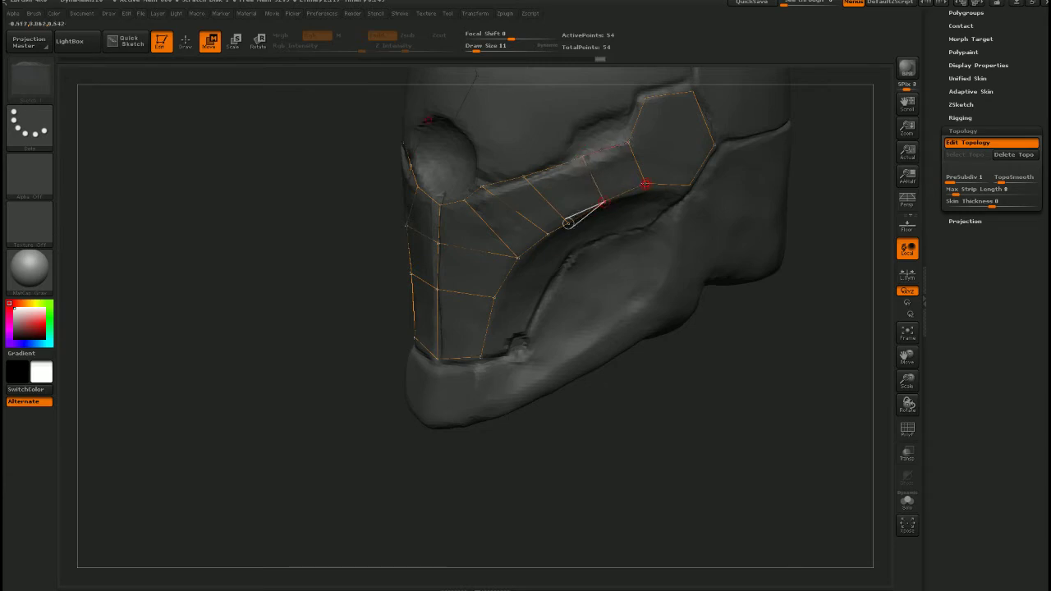
left_click(645, 181)
right_click_drag(645, 183, 557, 279)
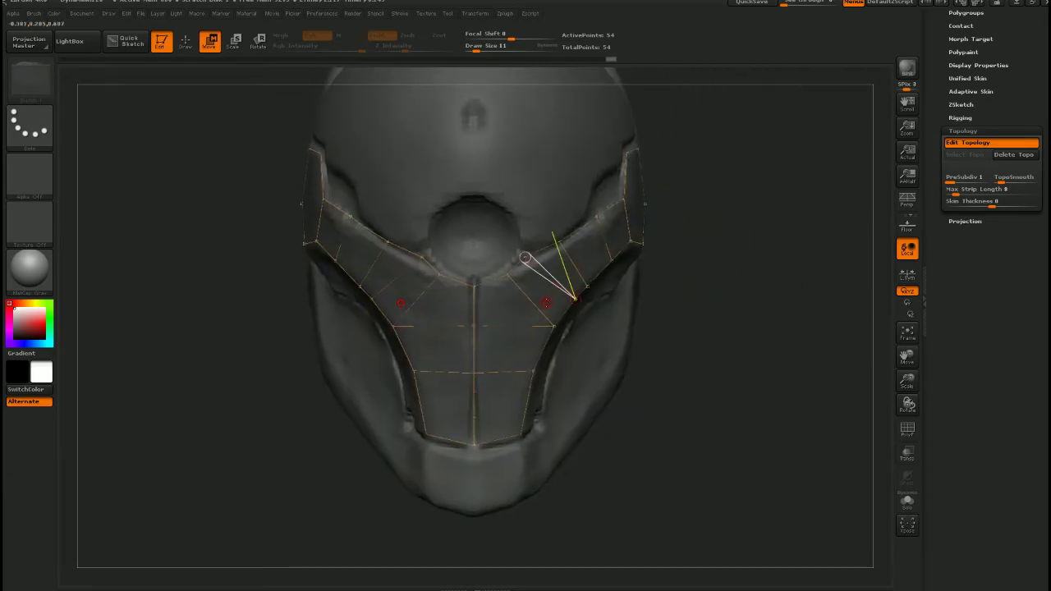
mouse_move(521, 367)
right_mouse_down("ctrl")
mouse_move(535, 307)
mouse_move(576, 318)
mouse_move(526, 315)
mouse_move(523, 368)
right_mouse_up("ctrl")
right_click_drag(476, 235, 485, 334, "alt")
mouse_move(456, 307)
left_mouse_down()
mouse_move(436, 309)
mouse_move(445, 314)
left_mouse_up()
left_click_drag(390, 282, 375, 285)
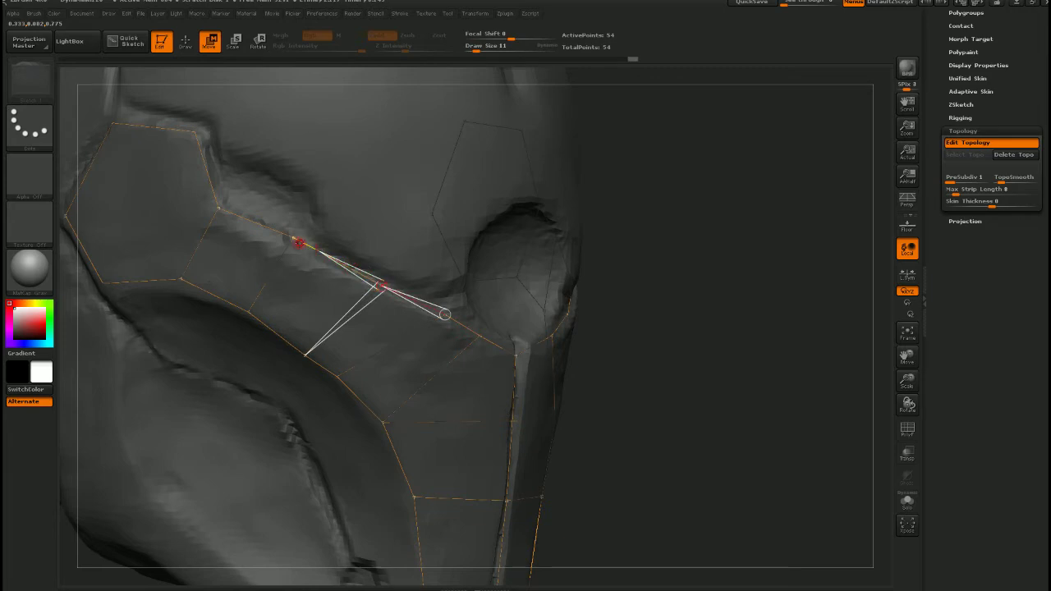
left_click_drag(293, 239, 329, 269)
Delete the surplus point on the brow ridge edge and reconnect its neighbouring points across the gap
mouse_move(443, 320)
right_mouse_down()
mouse_move(398, 320)
mouse_move(458, 323)
right_mouse_up()
right_click_drag(458, 323, 369, 293, "ctrl")
right_click_drag(504, 293, 542, 294)
mouse_move(542, 294)
right_mouse_down("ctrl")
mouse_move(563, 323)
mouse_move(382, 346)
right_mouse_up("ctrl")
key("q")
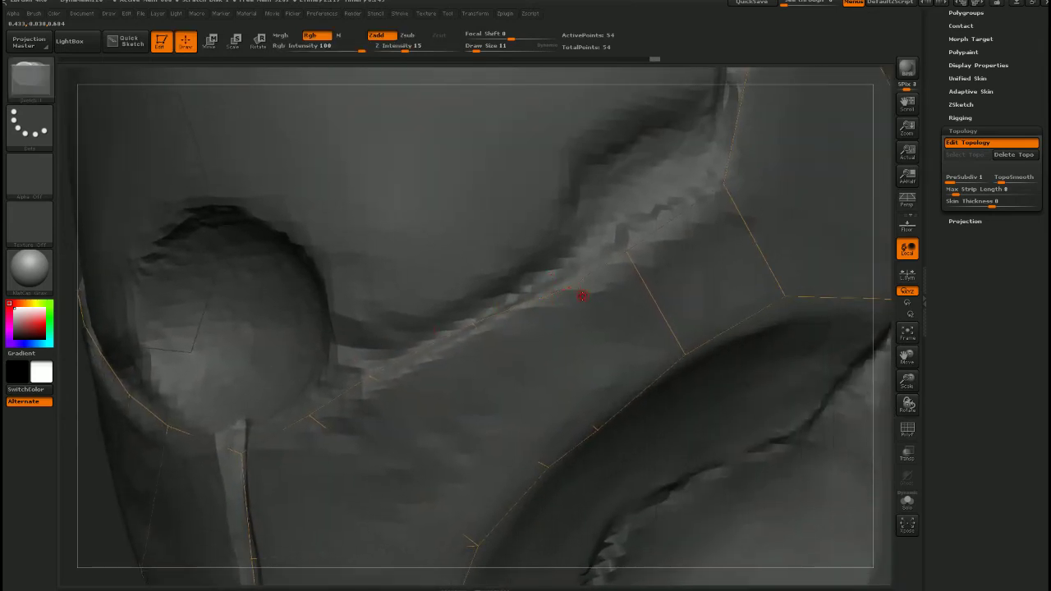
left_click(571, 290, "alt")
right_click_drag(591, 357, 596, 302, "ctrl")
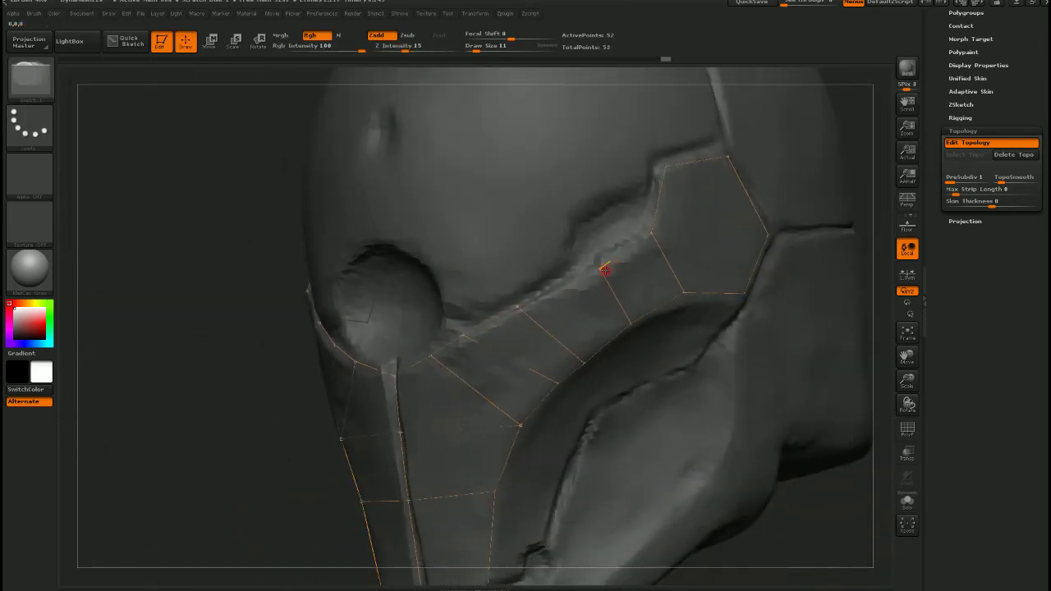
left_click(601, 268)
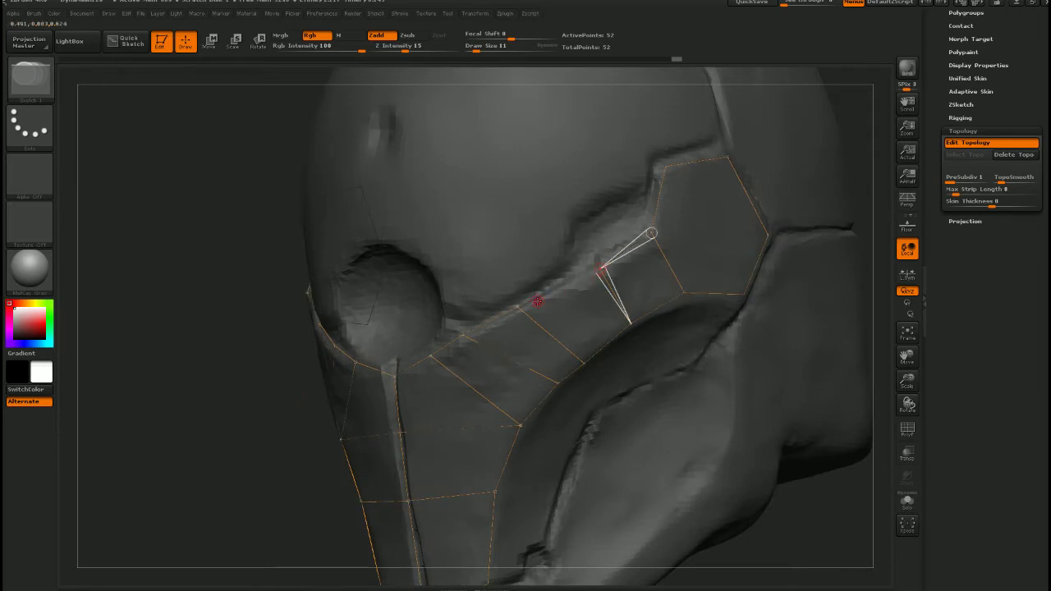
left_click(600, 270)
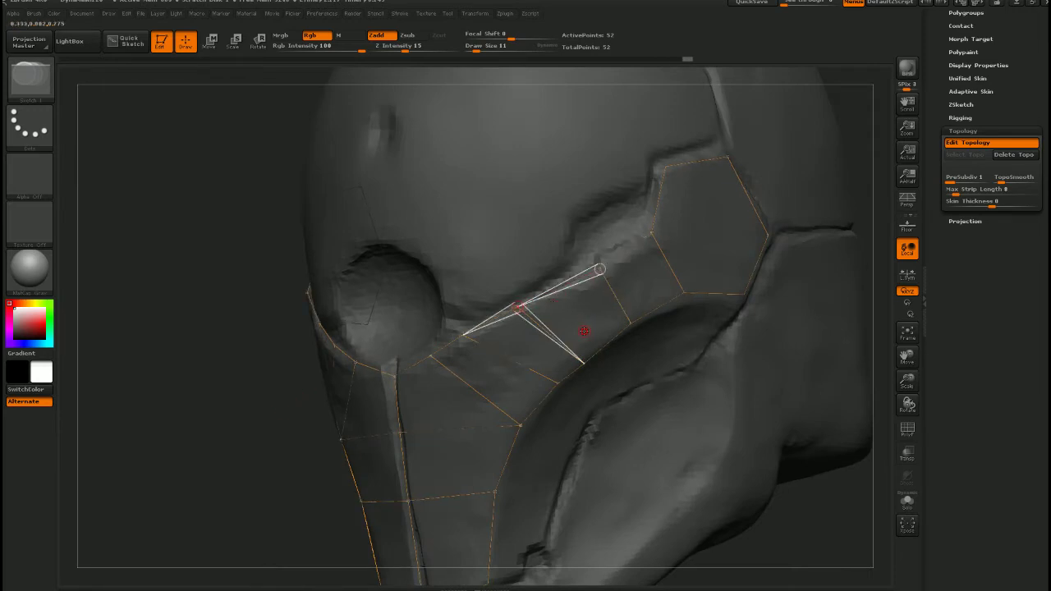
Fine-tune the brow strip's points along the ridge seam and check the faceplate topology against the reference from several sides
key("w")
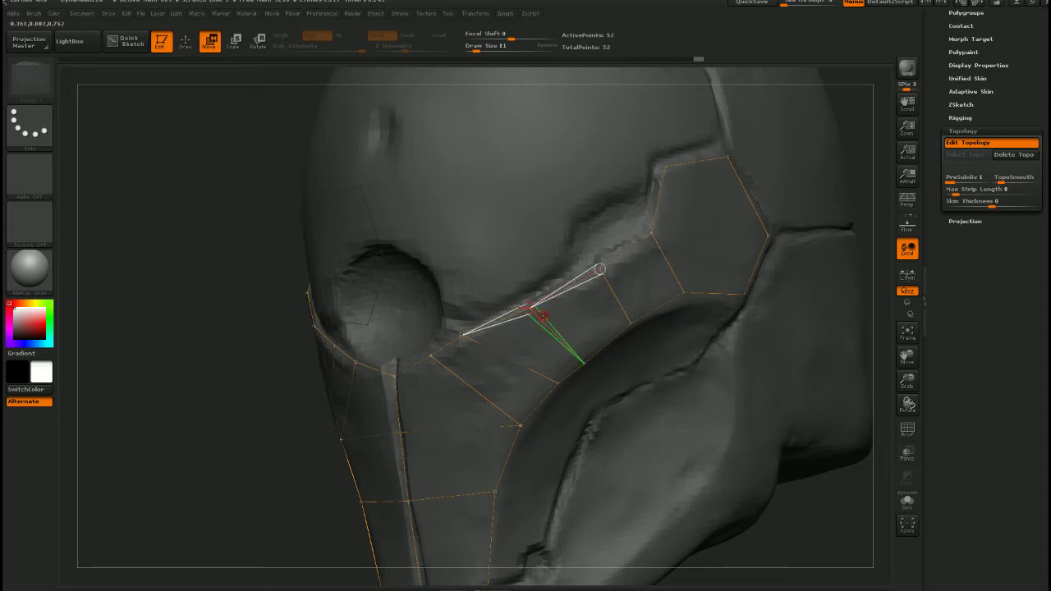
left_click_drag(463, 334, 465, 337)
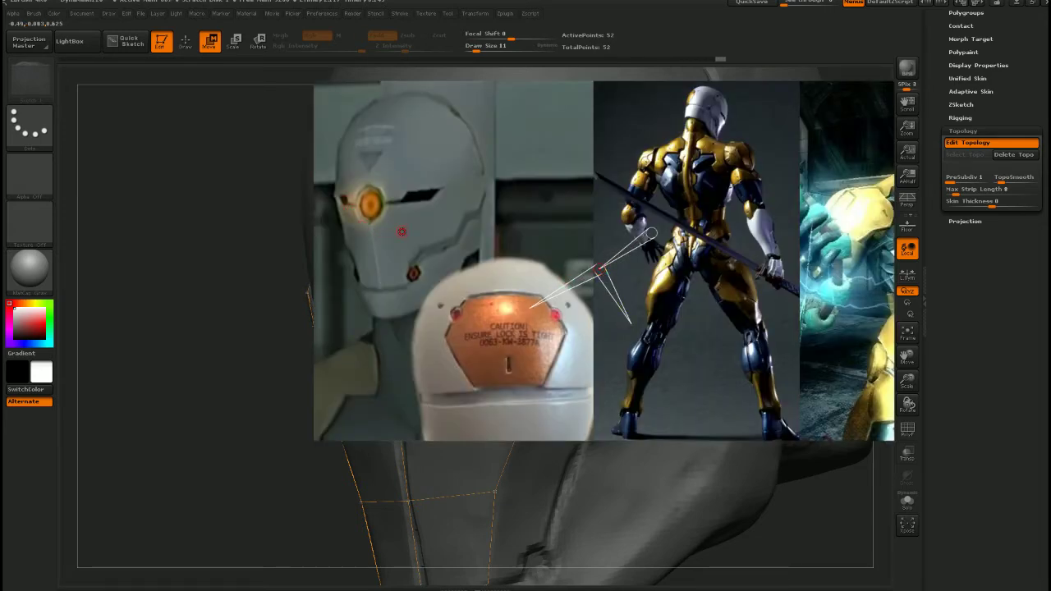
right_click_drag(484, 289, 513, 331)
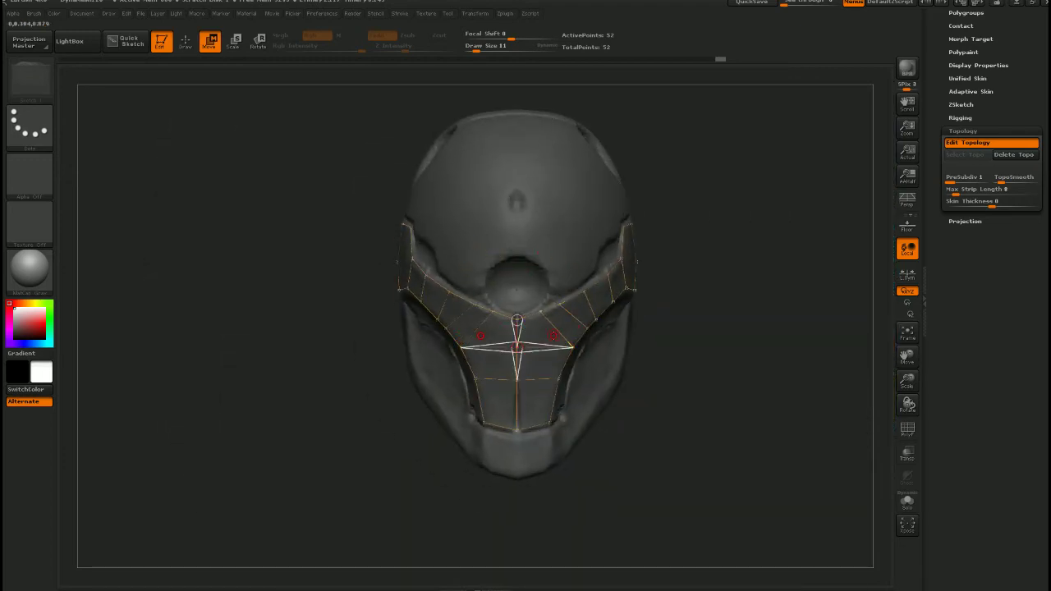
right_click_drag(516, 320, 584, 290)
left_click_drag(585, 288, 558, 337)
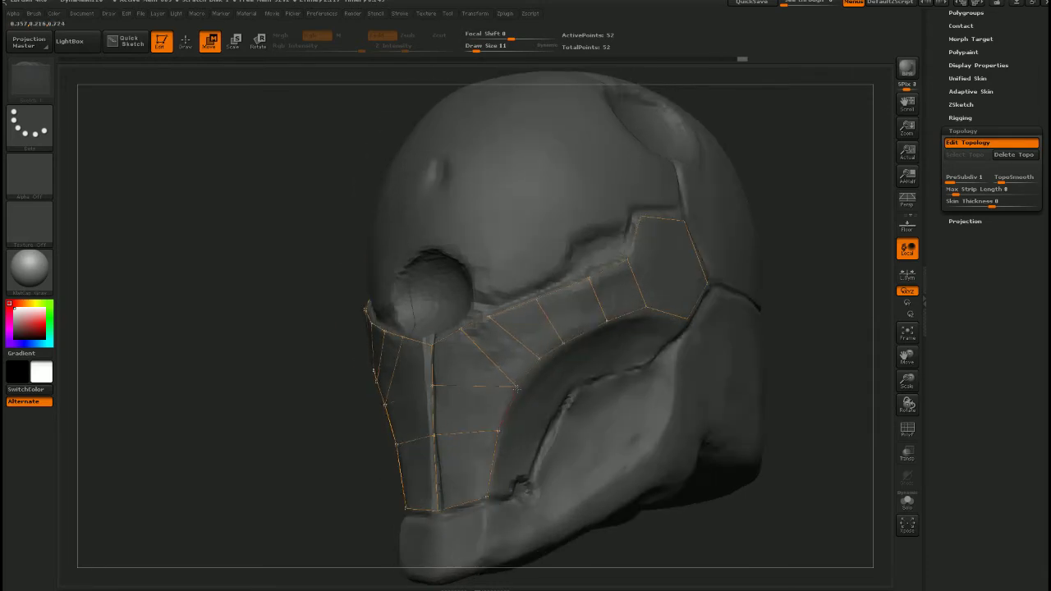
right_click_drag(548, 377, 602, 359, "shift")
right_click_drag(493, 376, 607, 351)
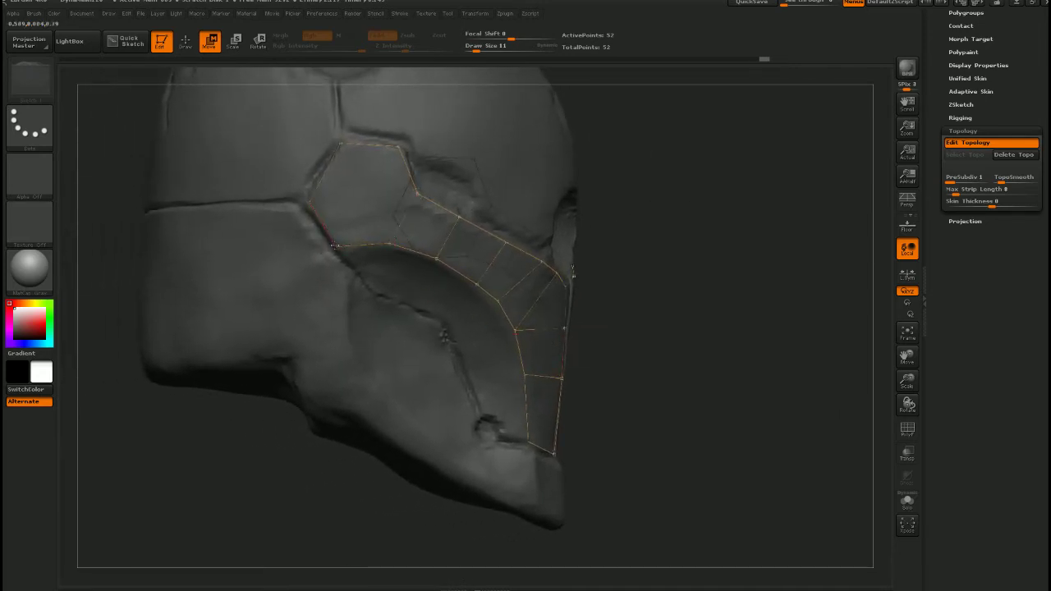
right_click_drag(429, 304, 513, 376)
left_click_drag(514, 376, 430, 375)
Extend the faceplate's lower corner along the chin seam to the notch and up the cheek seam, closing the recess's first panel
key("q")
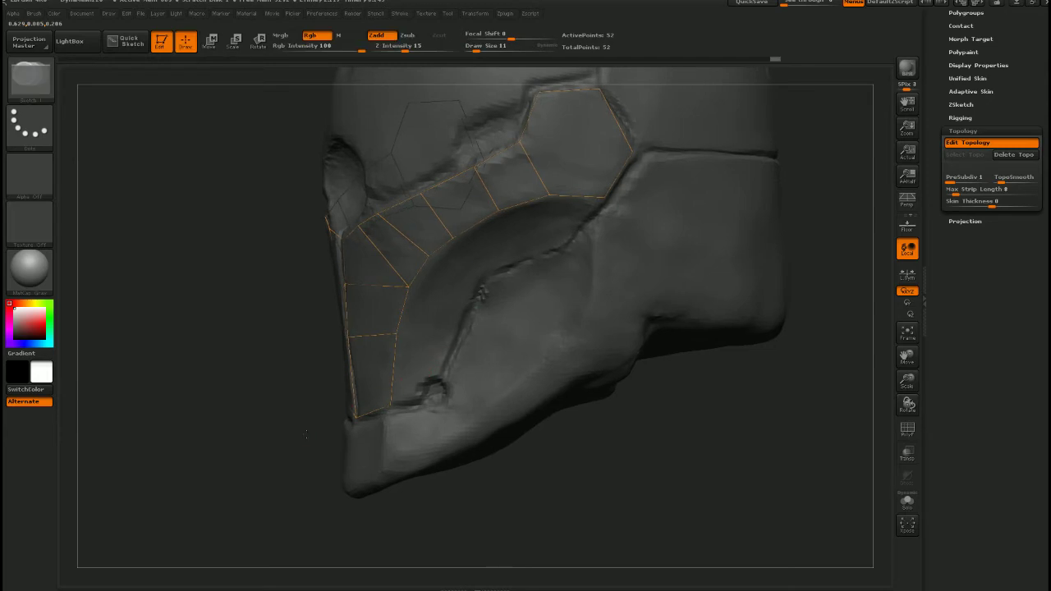
left_click(390, 406)
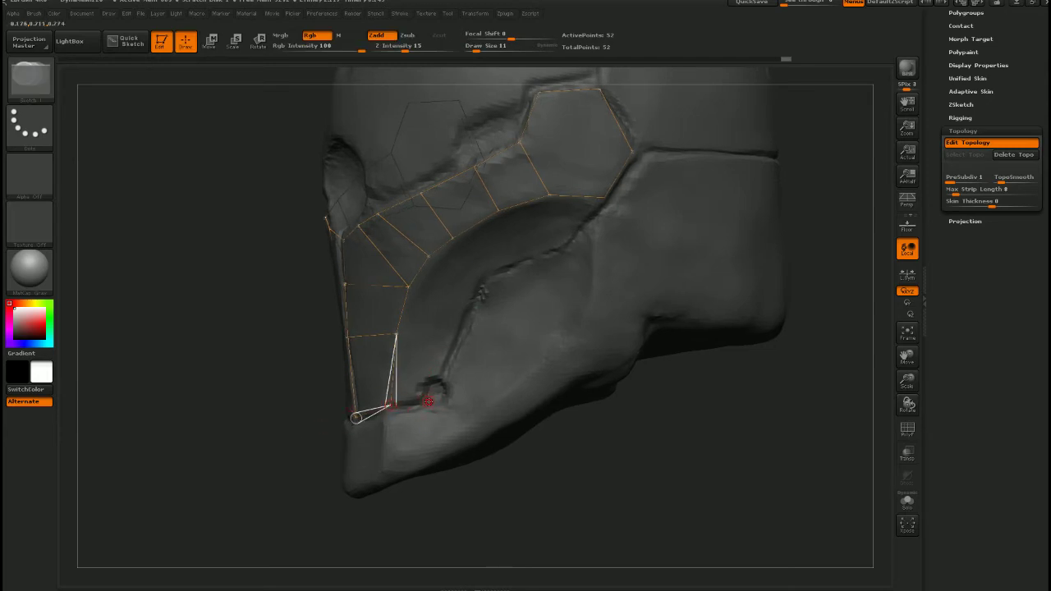
left_click(432, 399)
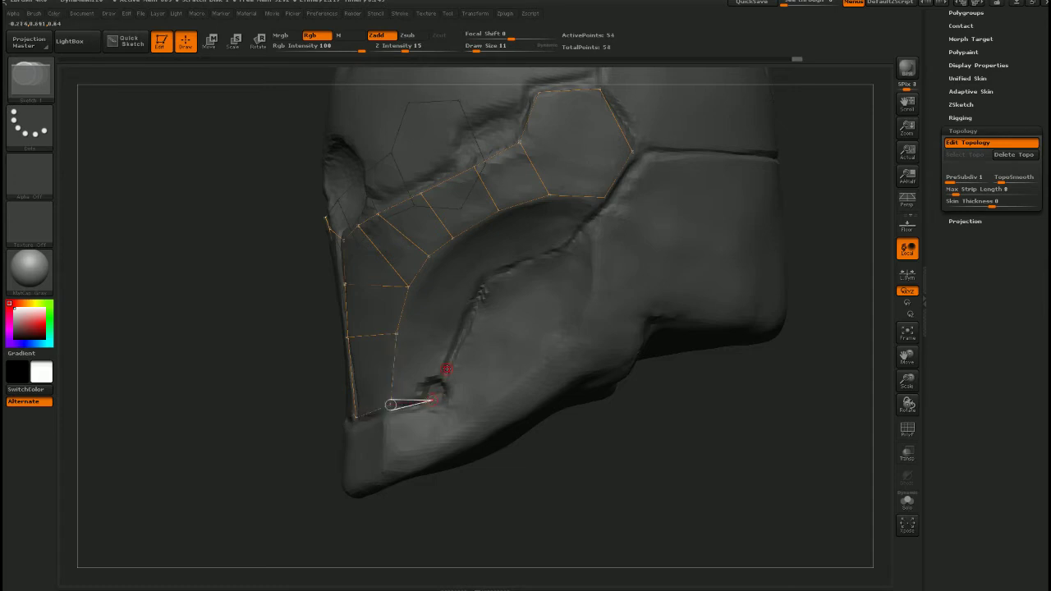
left_click(451, 341)
left_click(396, 334, "ctrl")
left_click(450, 343)
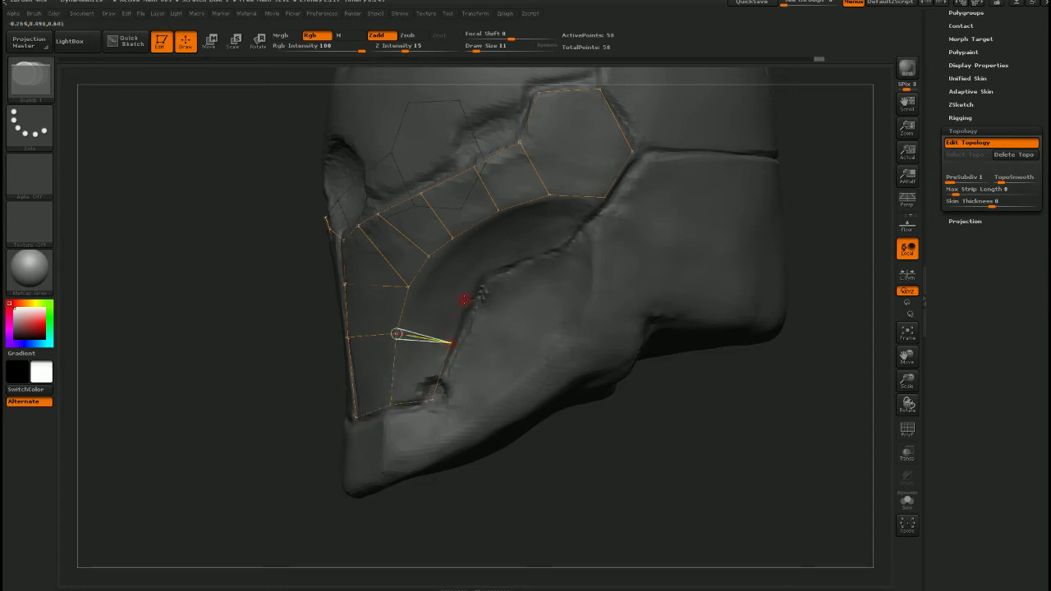
Continue points up the cheek recess's lower seam around its bend, connecting each one to the matching point on the strip above
left_click(450, 342)
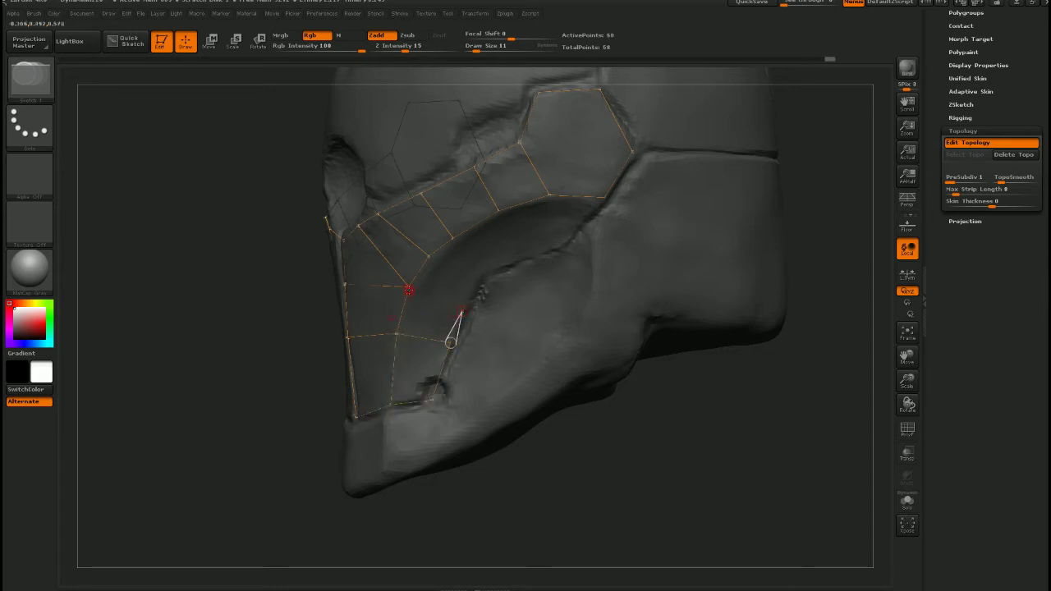
left_click(408, 289)
left_click(462, 310)
left_click(429, 257)
left_click(474, 289)
left_click(454, 239)
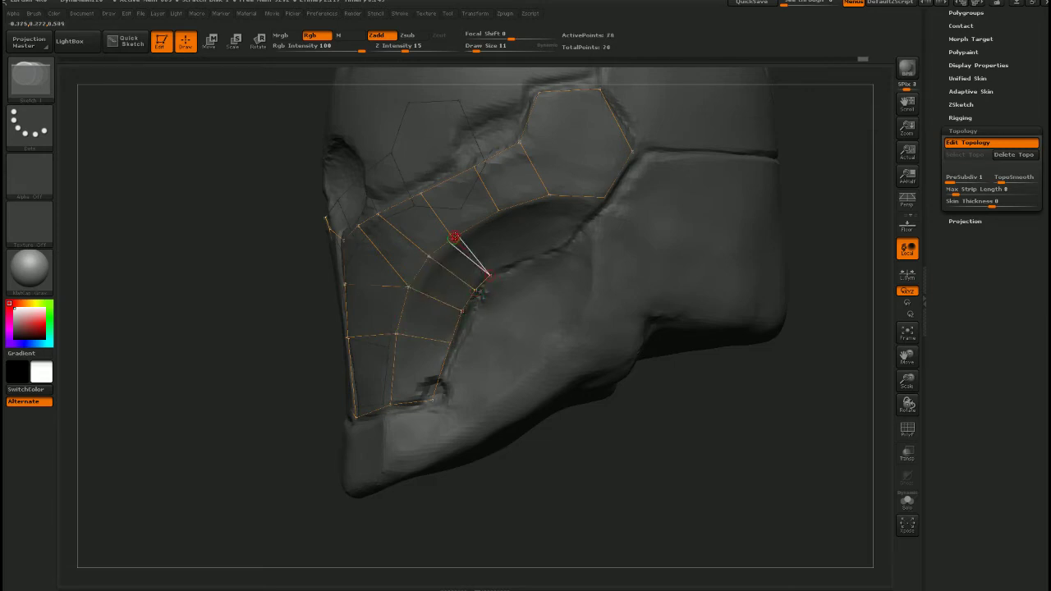
Finish the recess strip's last panels up to the side plate, joining the end point to the plate's lower corner
left_click(527, 257)
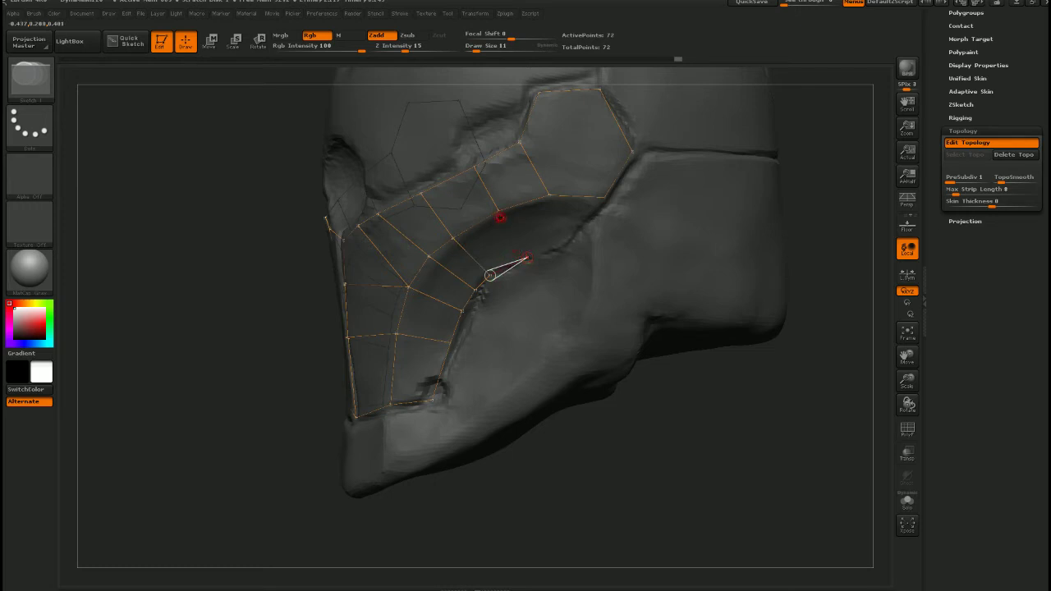
left_click(499, 213)
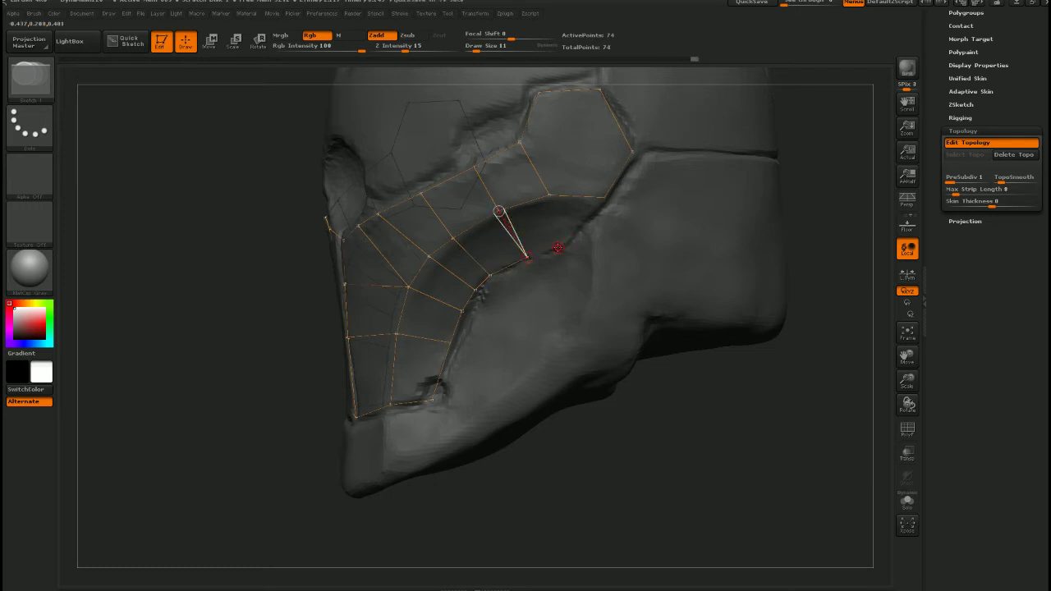
left_click(527, 257)
left_click(566, 244)
left_click(551, 196)
left_click(608, 200)
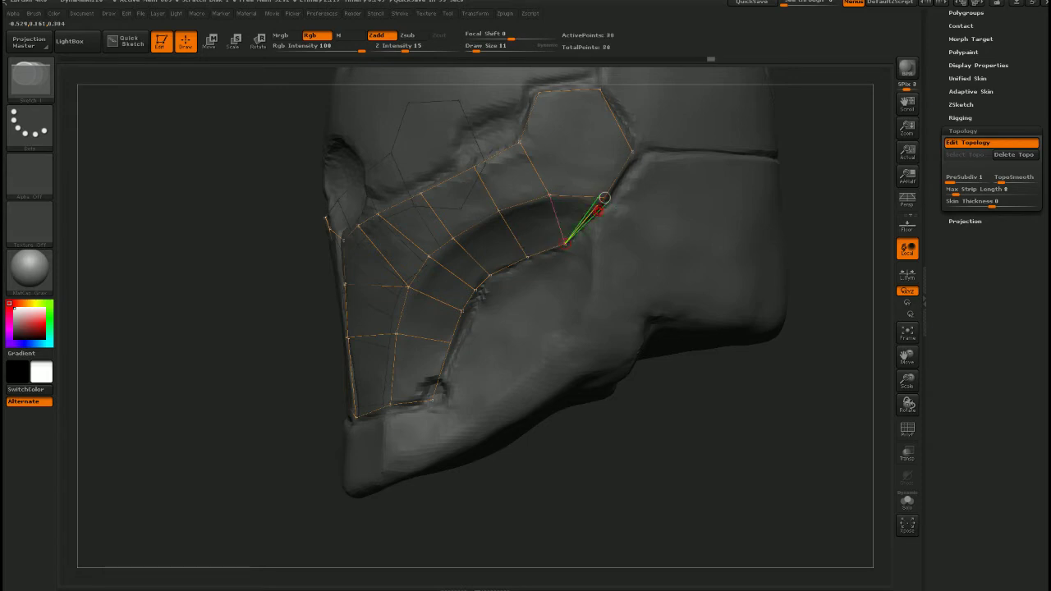
Nudge the cheek recess's lower points along the seam to even out the panel spacing
left_click(652, 403)
left_click_drag(632, 400, 532, 323)
right_click_drag(532, 324, 534, 271, "ctrl")
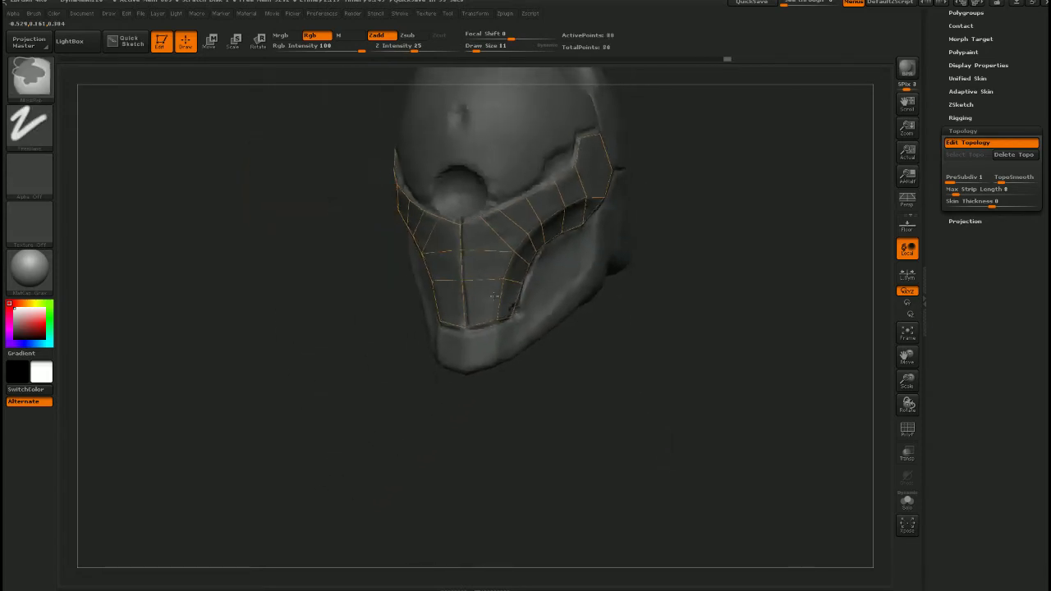
right_click_drag(632, 239, 555, 288)
left_click_drag(555, 288, 557, 300)
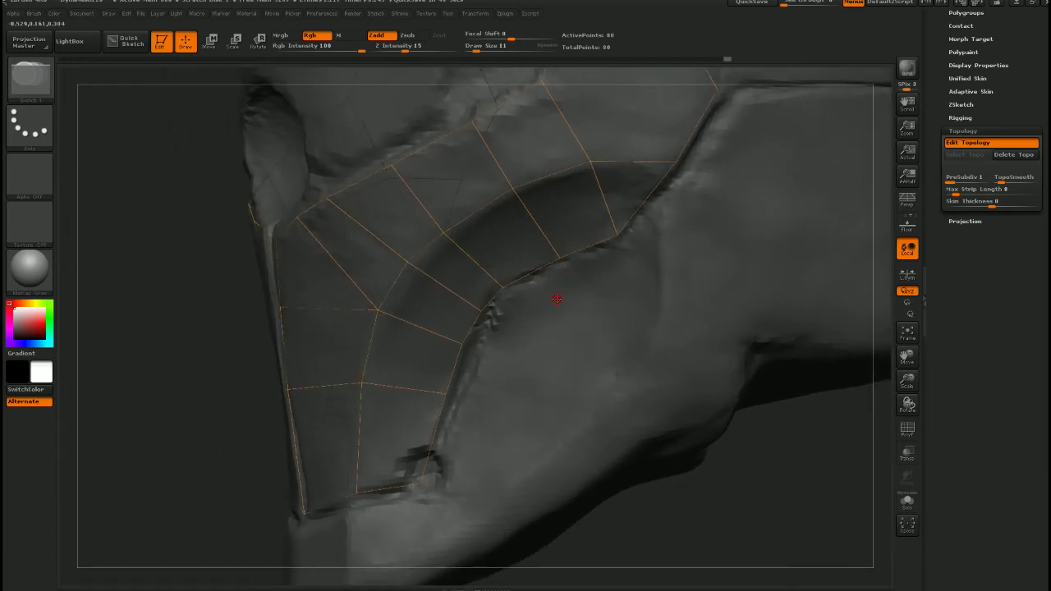
key("w")
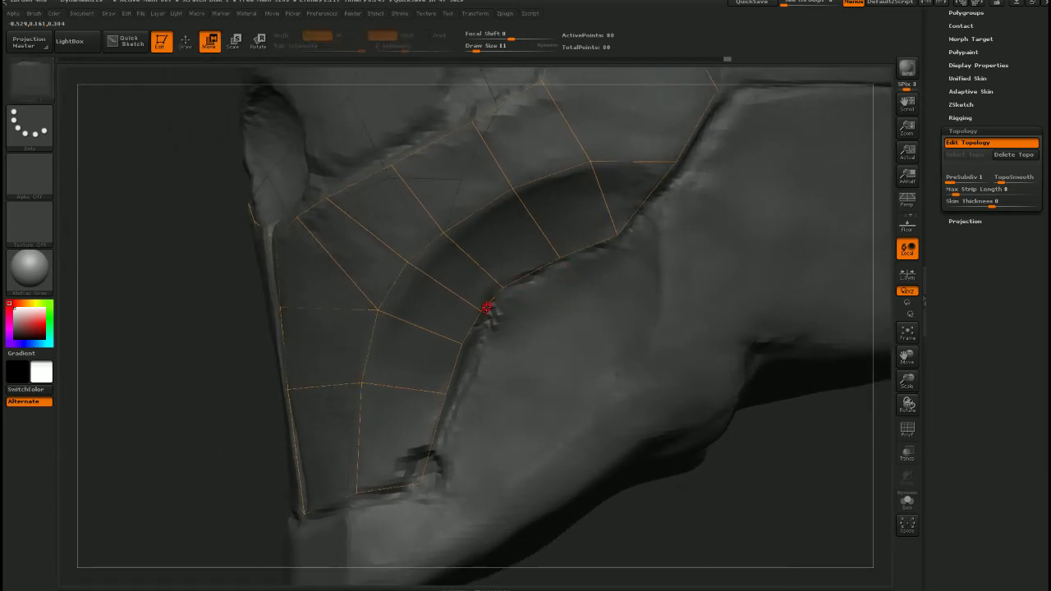
left_click_drag(487, 307, 485, 300)
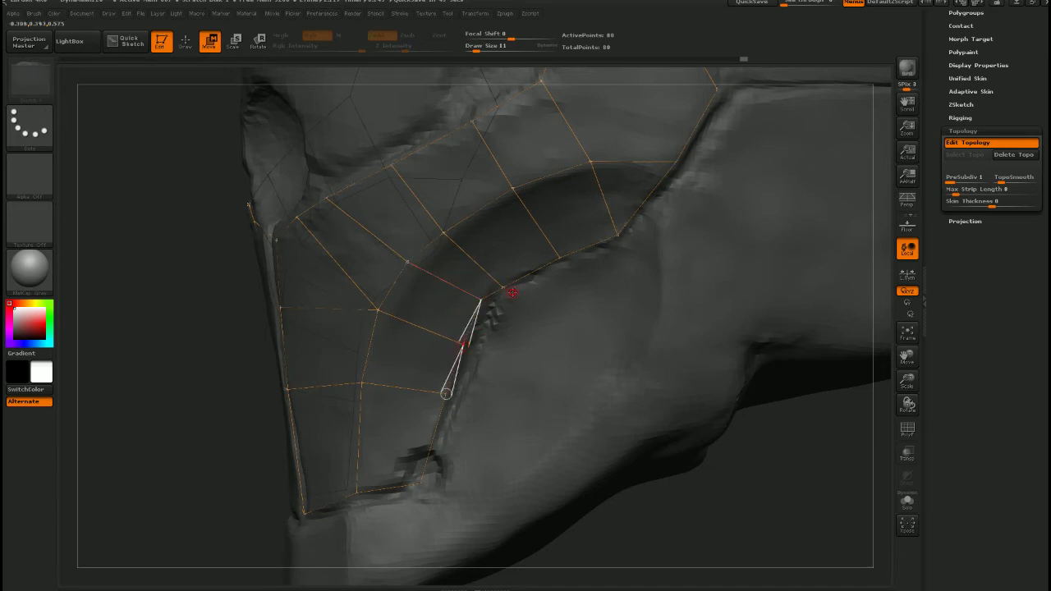
left_click_drag(561, 258, 555, 266)
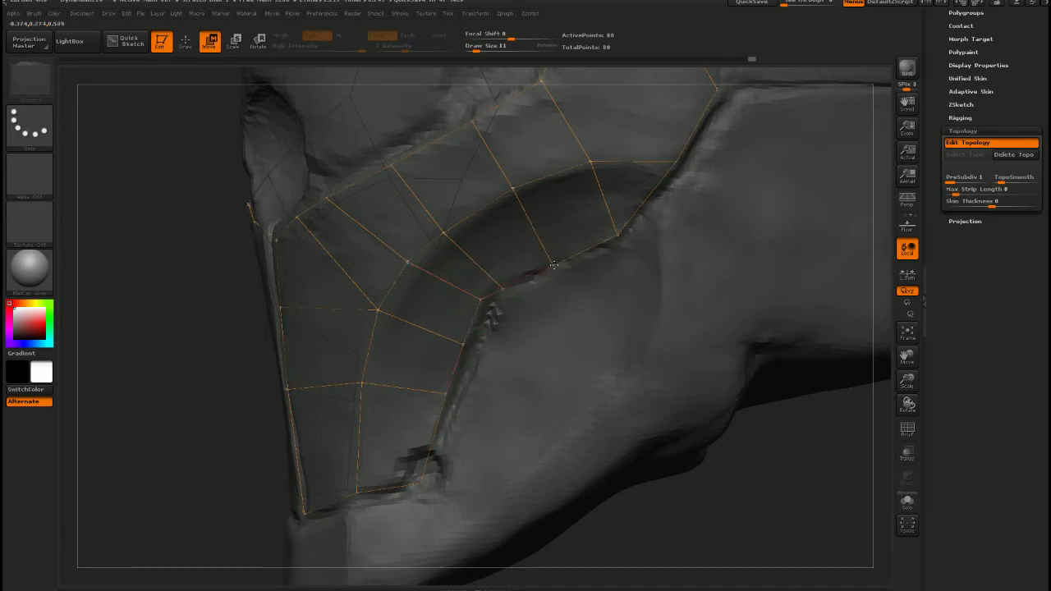
left_click_drag(619, 234, 613, 238)
Fit the side plate's rear corner points to the panel seam and check the mirrored topology from the front
right_click_drag(674, 168, 597, 250, "alt")
left_click(584, 259)
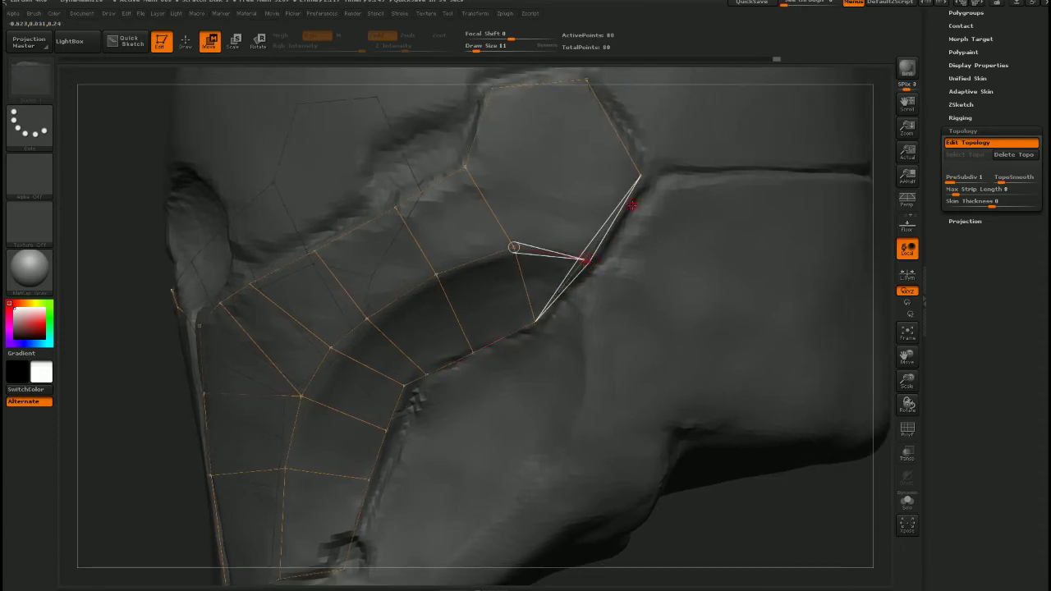
left_click(643, 175)
left_click(645, 177)
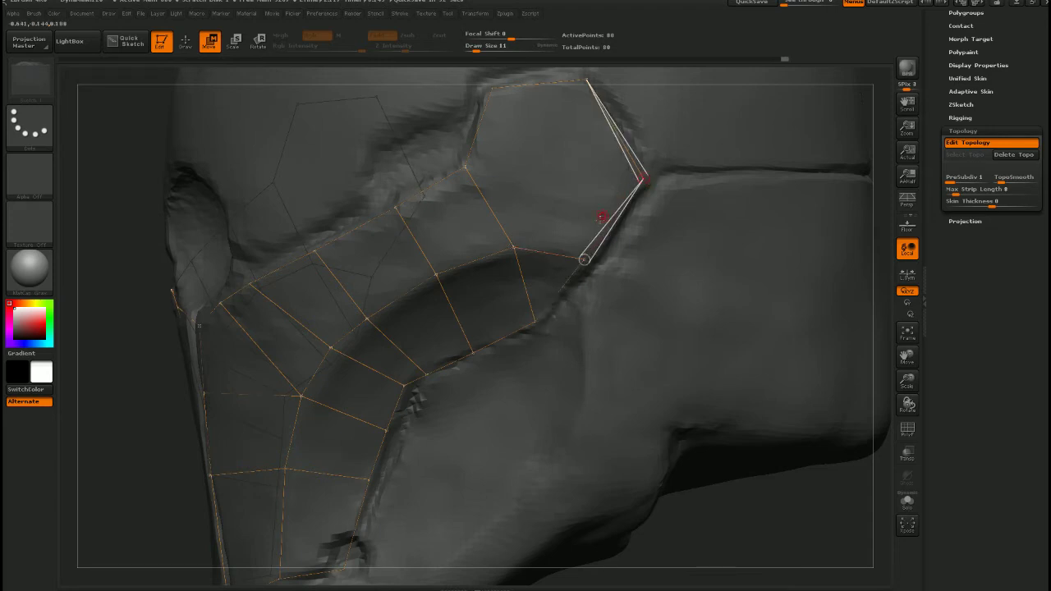
right_click_drag(600, 218, 570, 262, "alt")
right_click_drag(484, 317, 545, 332)
right_click_drag(559, 372, 548, 327, "alt")
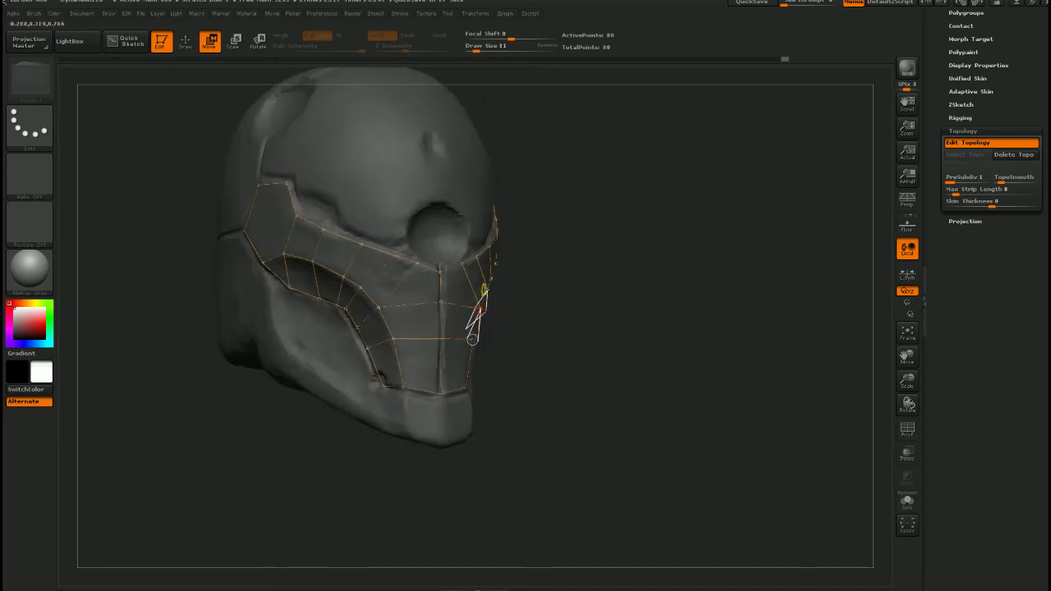
right_click_drag(490, 281, 538, 300, "ctrl")
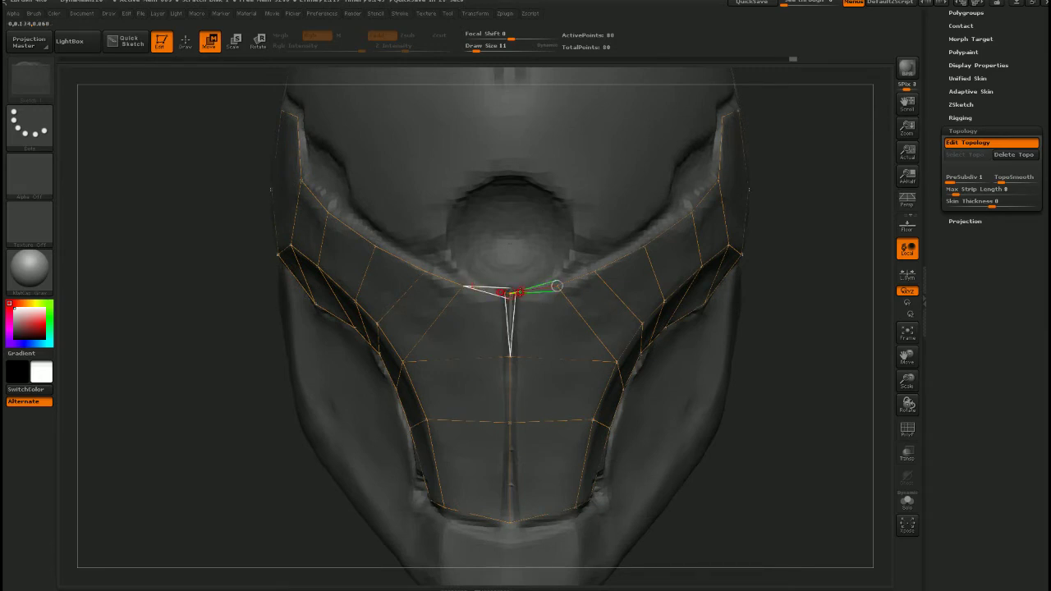
left_click(557, 285)
right_click_drag(503, 304, 483, 408, "alt")
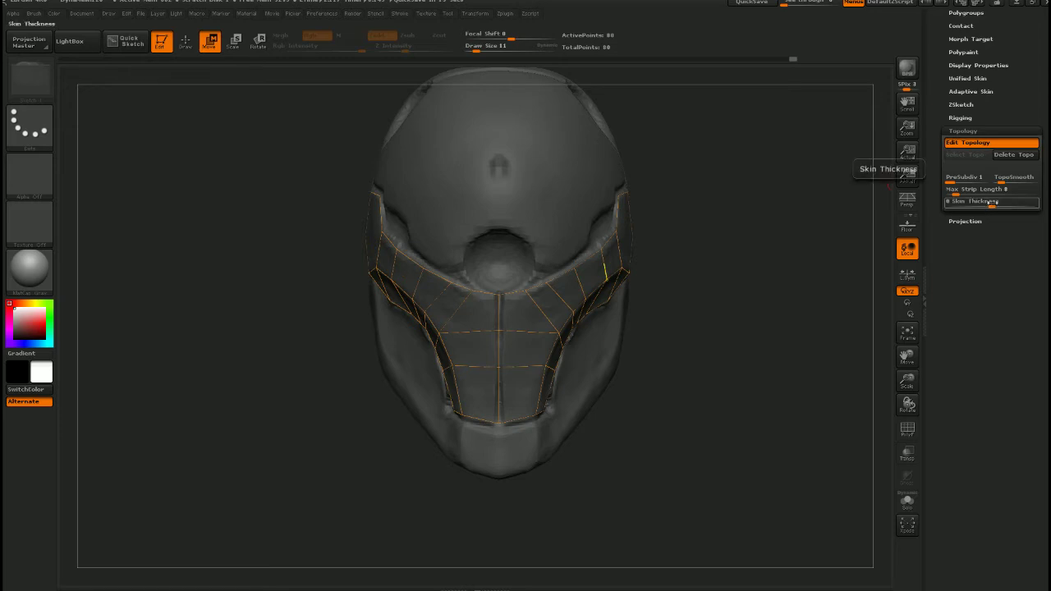
Give the topology a slight positive skin thickness and preview the adaptive skin at density 1
left_click_drag(988, 202, 1003, 202)
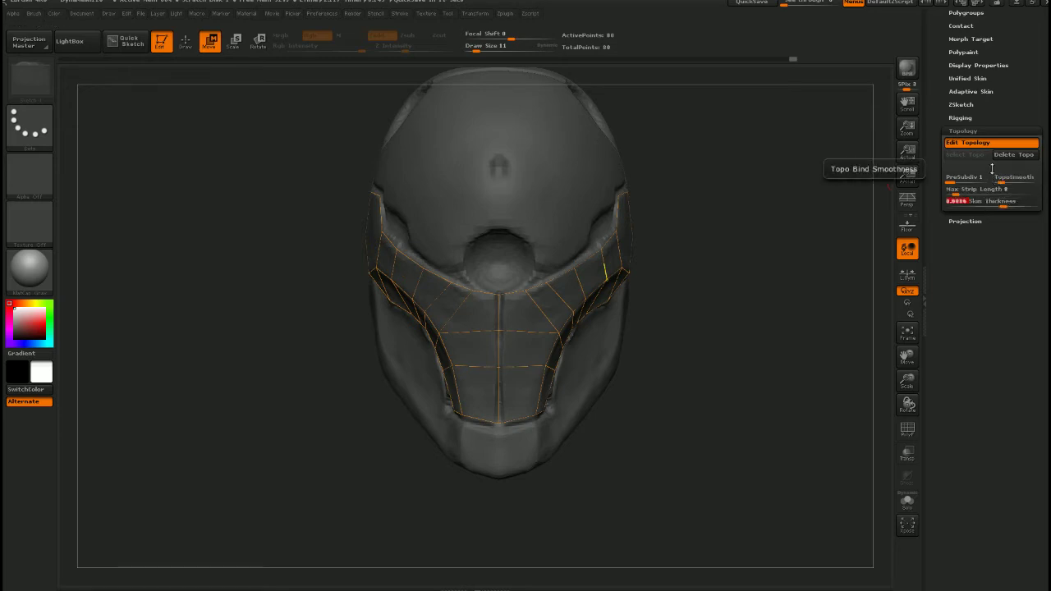
left_click(977, 91)
left_click(982, 102)
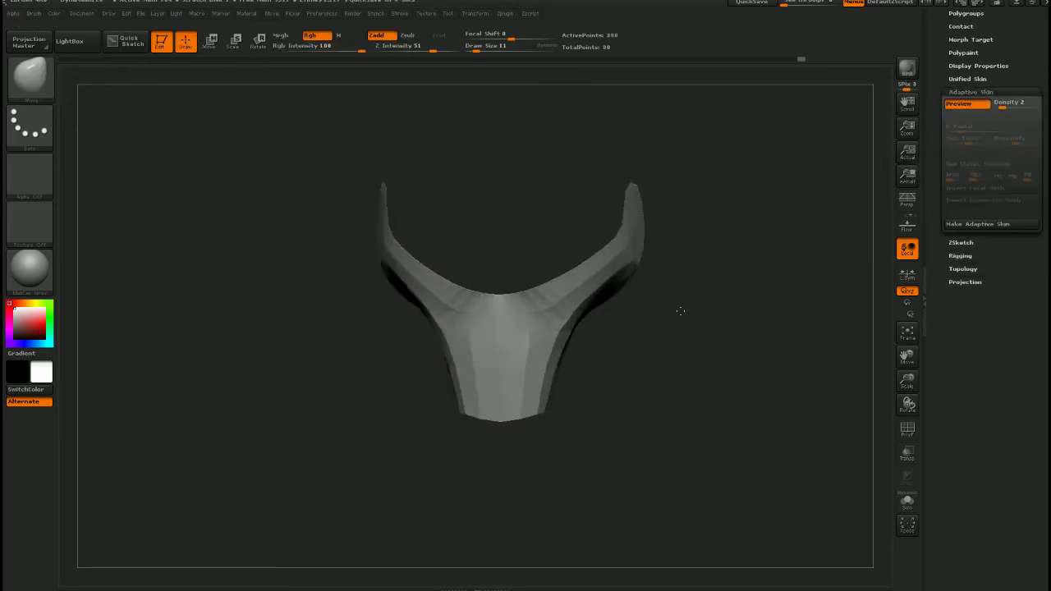
left_click_drag(678, 307, 624, 263)
left_click_drag(1004, 104, 997, 104)
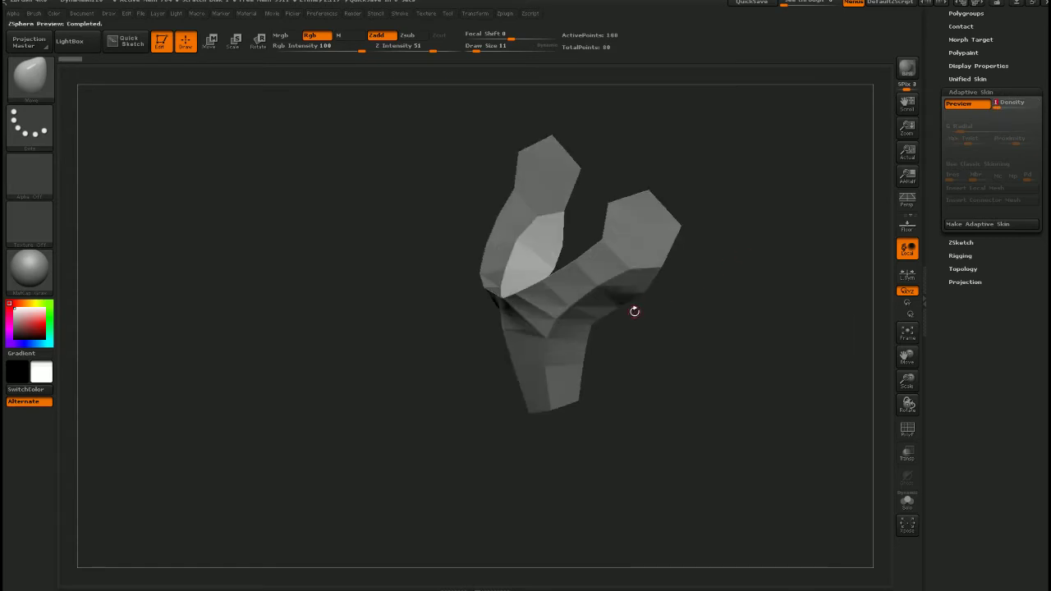
right_click_drag(633, 310, 579, 332, "ctrl")
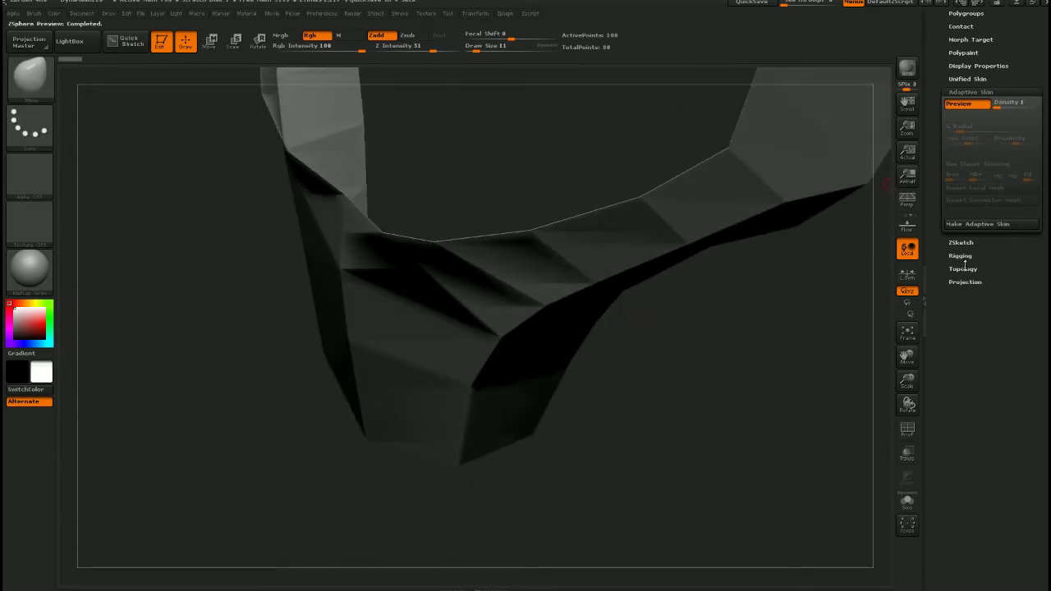
Set the skin thickness to 0.0523 and compare the thicker adaptive skin preview with the sculpted helmet
left_click(964, 103)
left_click(963, 268)
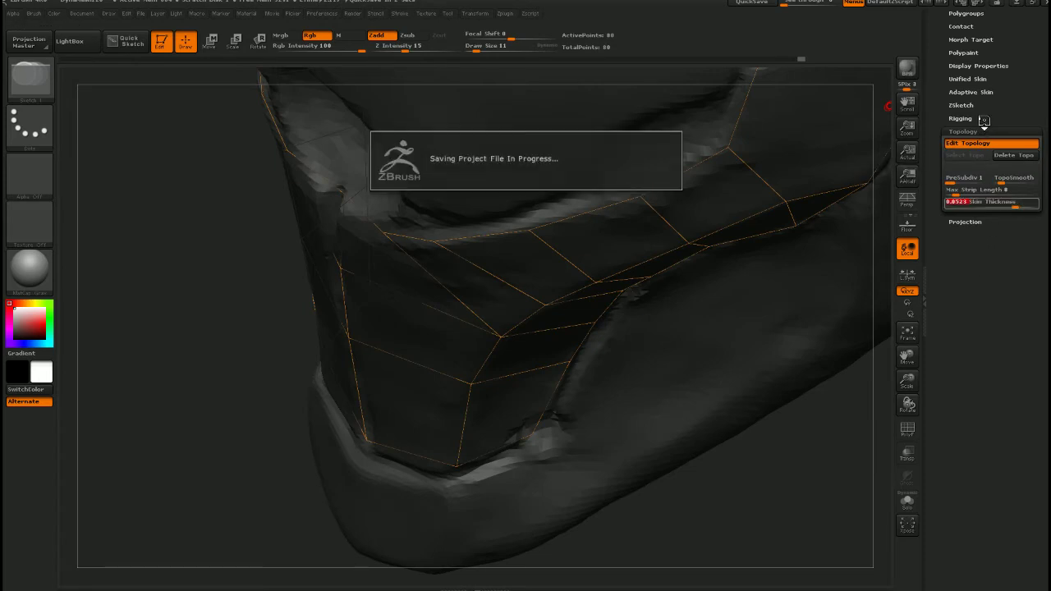
left_click(975, 80)
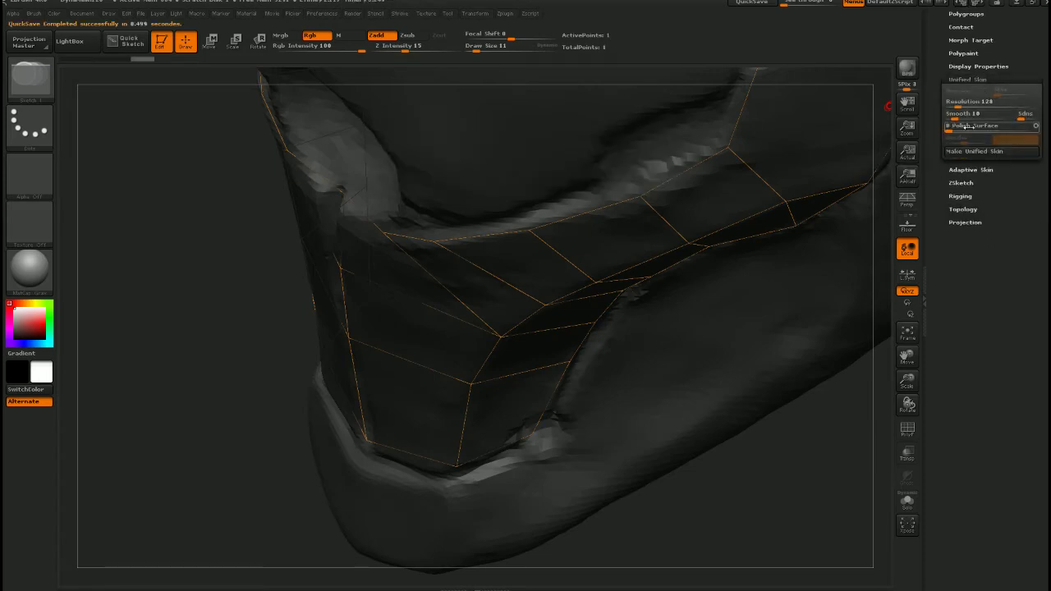
left_click(971, 167)
left_click(975, 104)
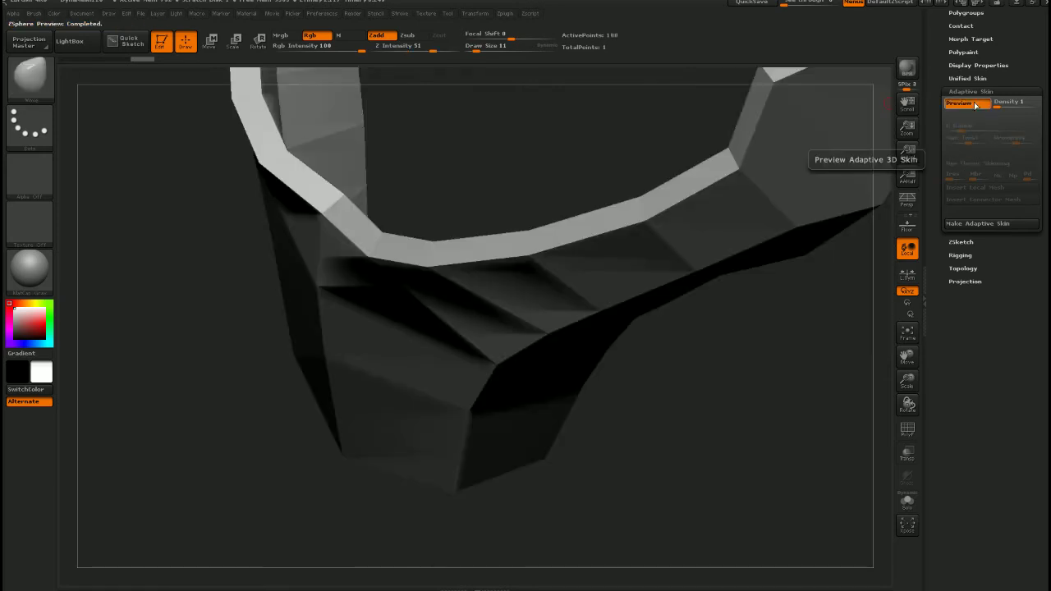
left_click(975, 105)
left_click(974, 104)
left_click(975, 104)
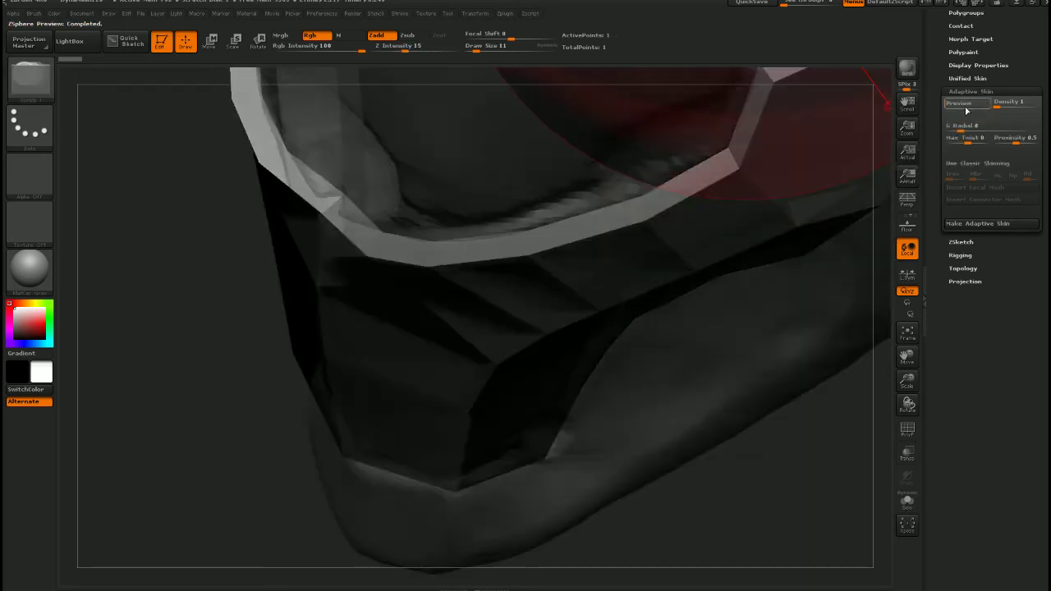
mouse_move(778, 277)
right_mouse_down("ctrl")
mouse_move(708, 276)
mouse_move(694, 263)
mouse_move(633, 435)
right_mouse_up("ctrl")
right_click_drag(624, 317, 629, 399, "alt")
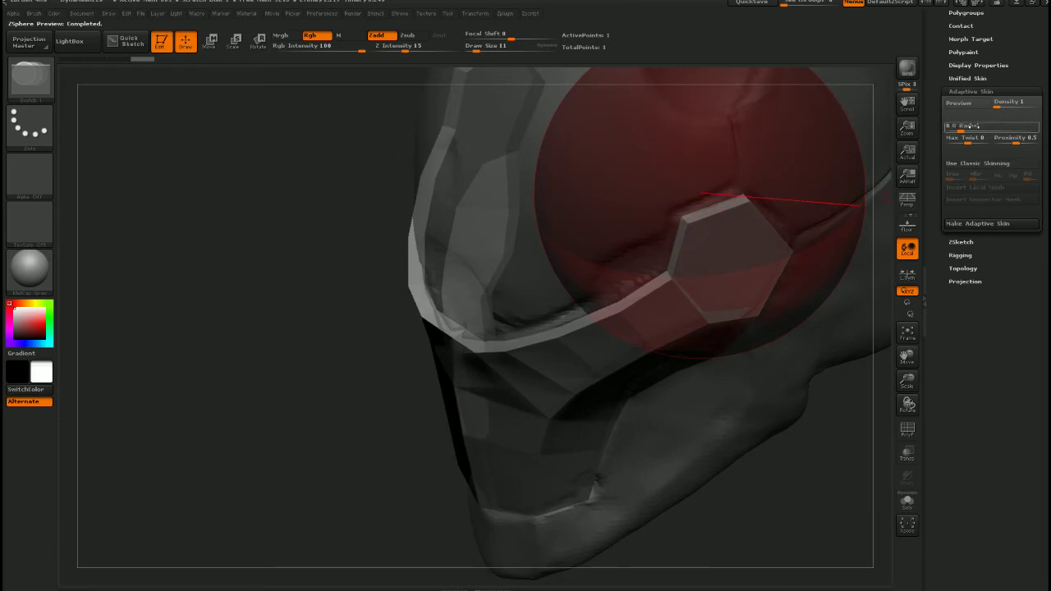
Return to topology editing, set the skin thickness to -0.0172 and preview the inward-thickened adaptive skin
left_click(963, 268)
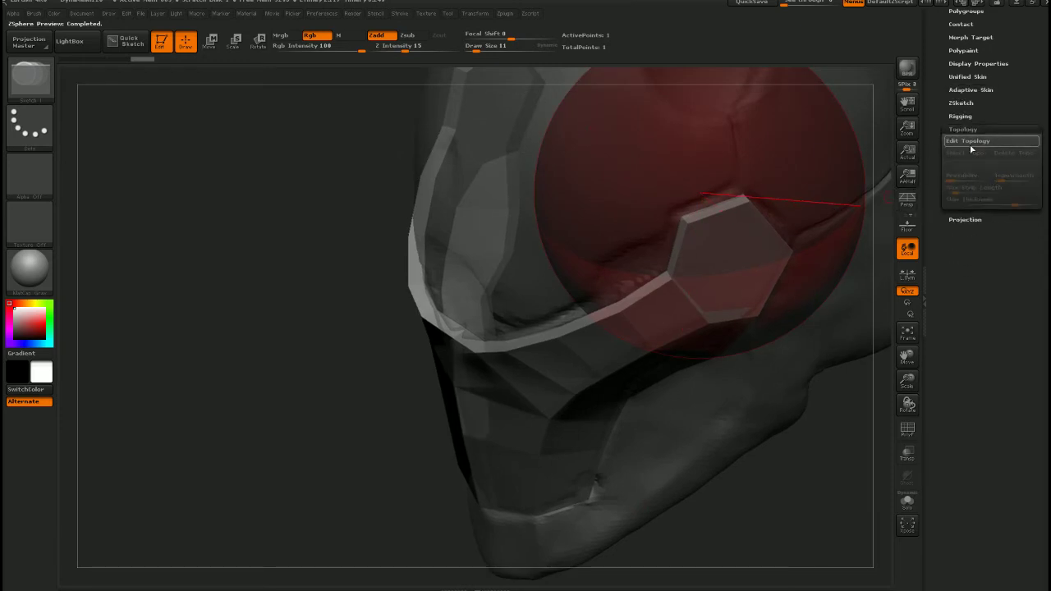
left_click(971, 143)
left_click(975, 200)
type("0.007")
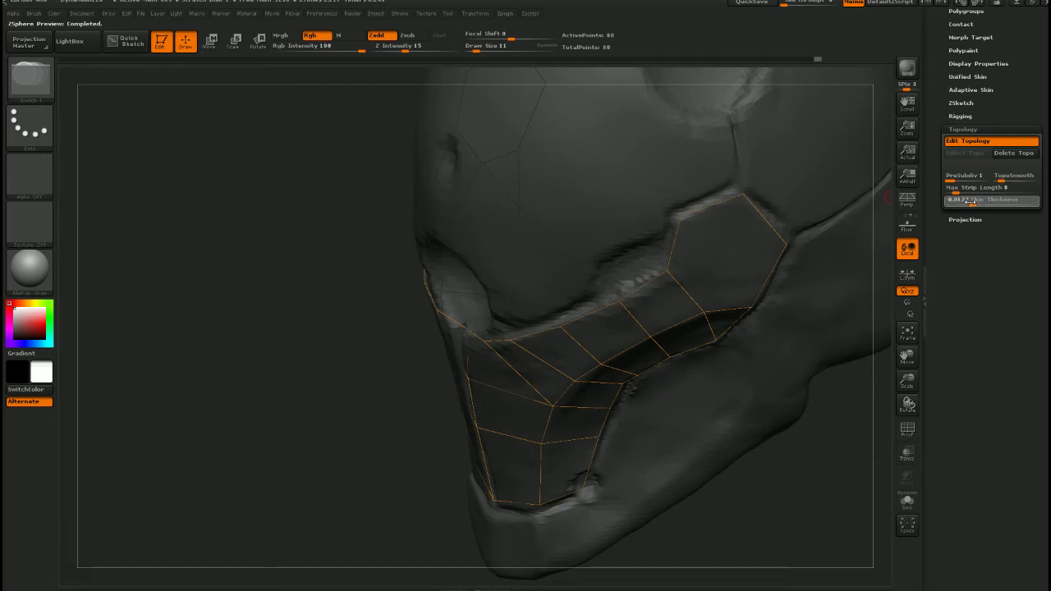
key("Return")
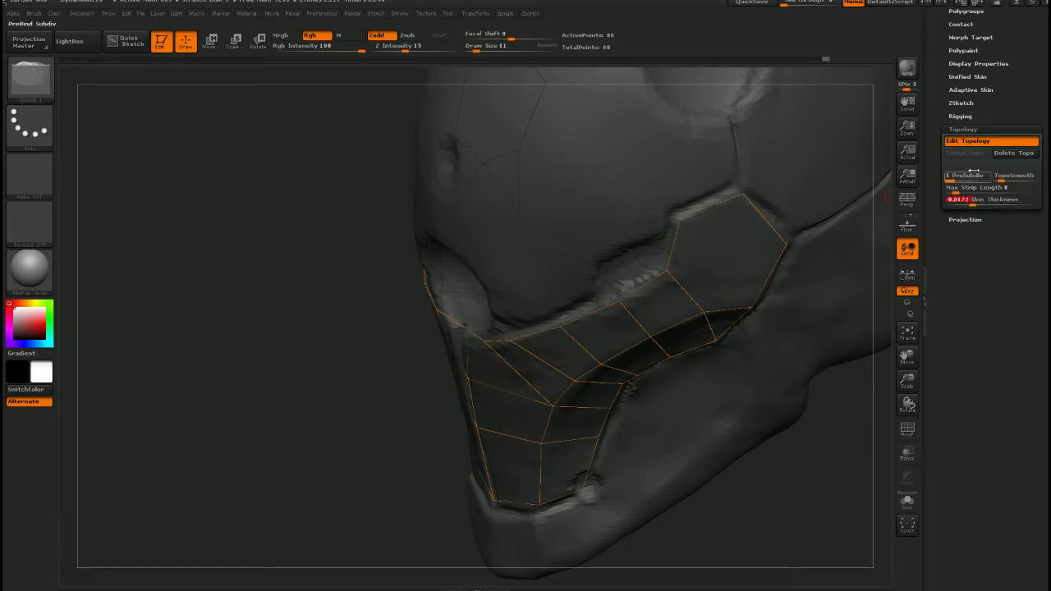
left_click(971, 90)
left_click(972, 102)
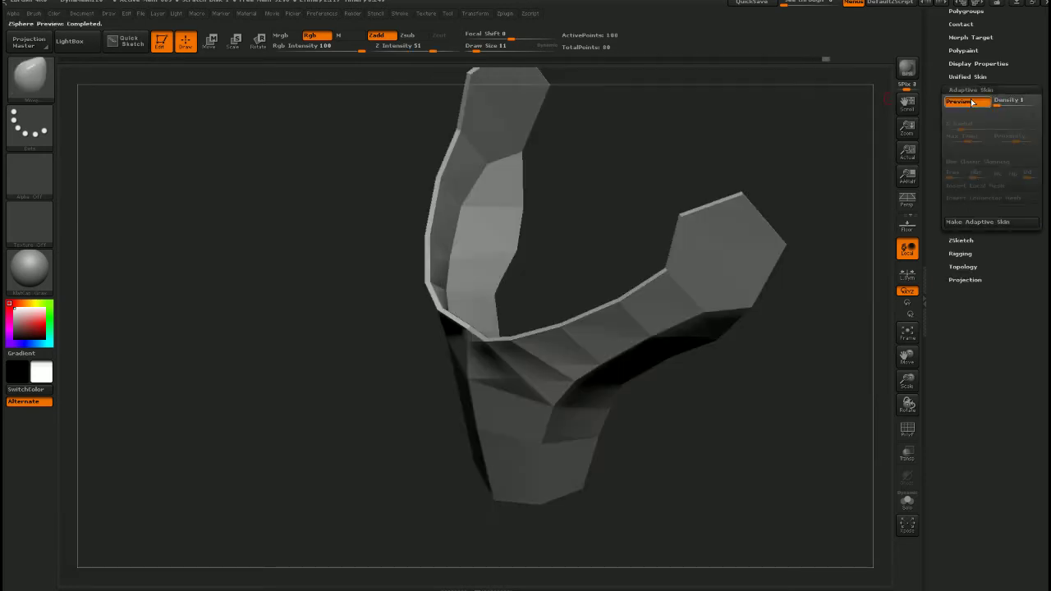
left_click(972, 103)
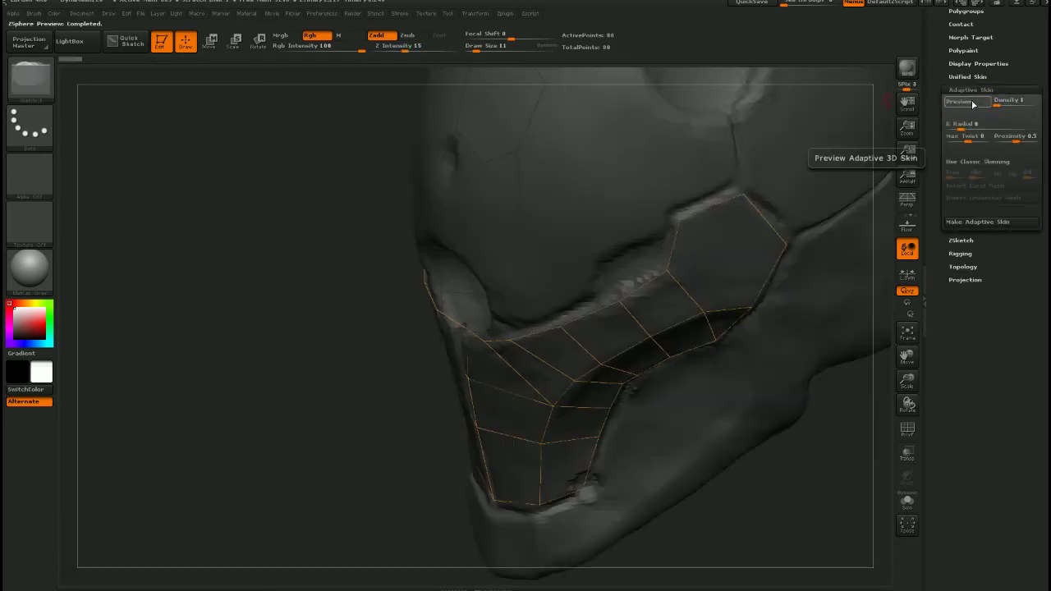
Set the topology's skin thickness to -0.0357
left_click(969, 266)
left_click(973, 200)
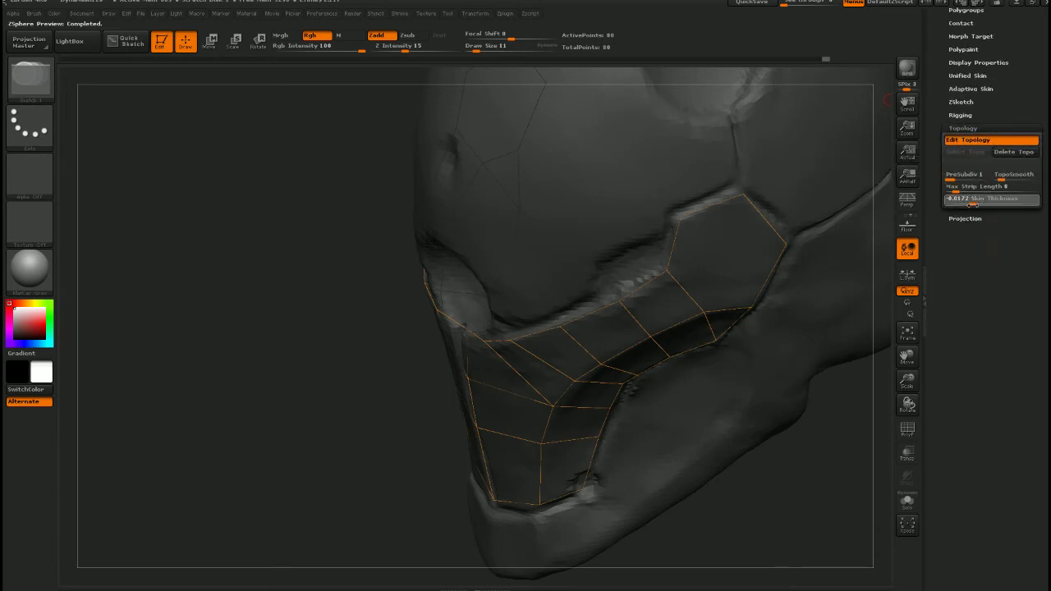
key("Return")
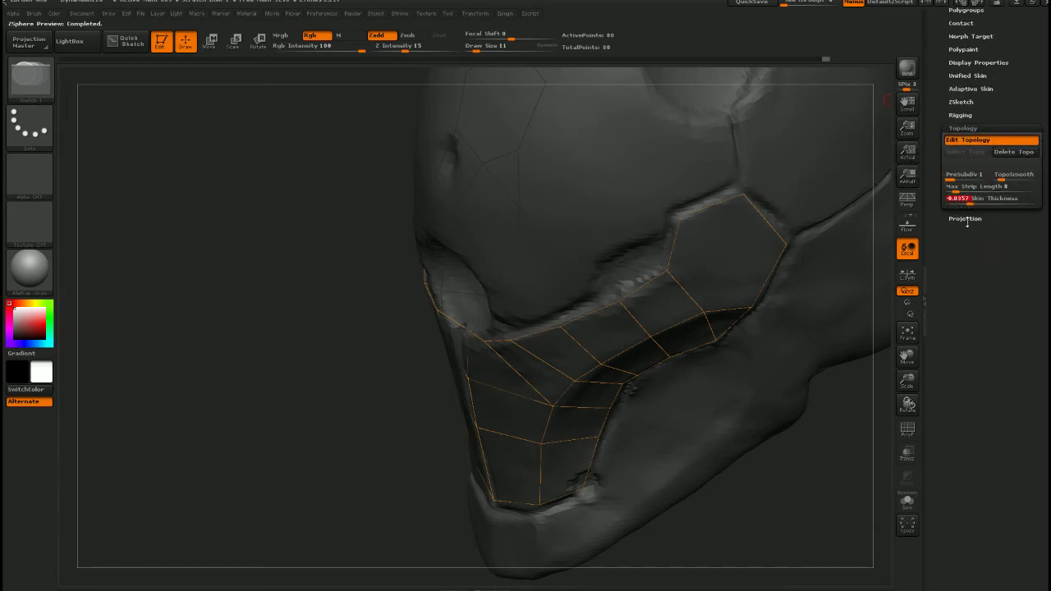
Preview the faceplate's adaptive skin at density 1 and generate it as a separate mesh
left_click(971, 89)
left_click(966, 100)
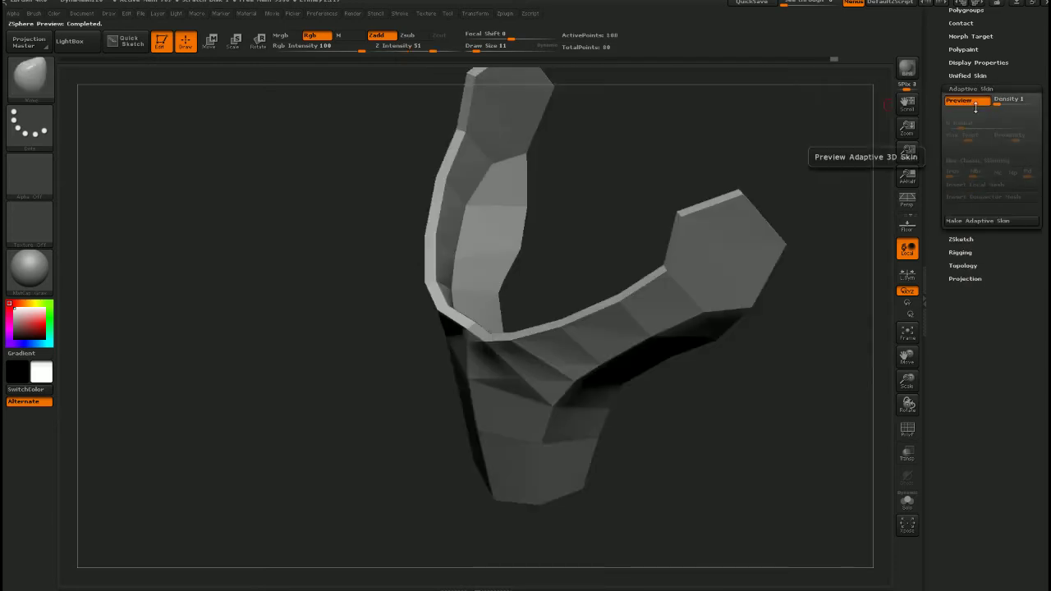
left_click_drag(787, 221, 680, 343)
right_click_drag(675, 344, 649, 446)
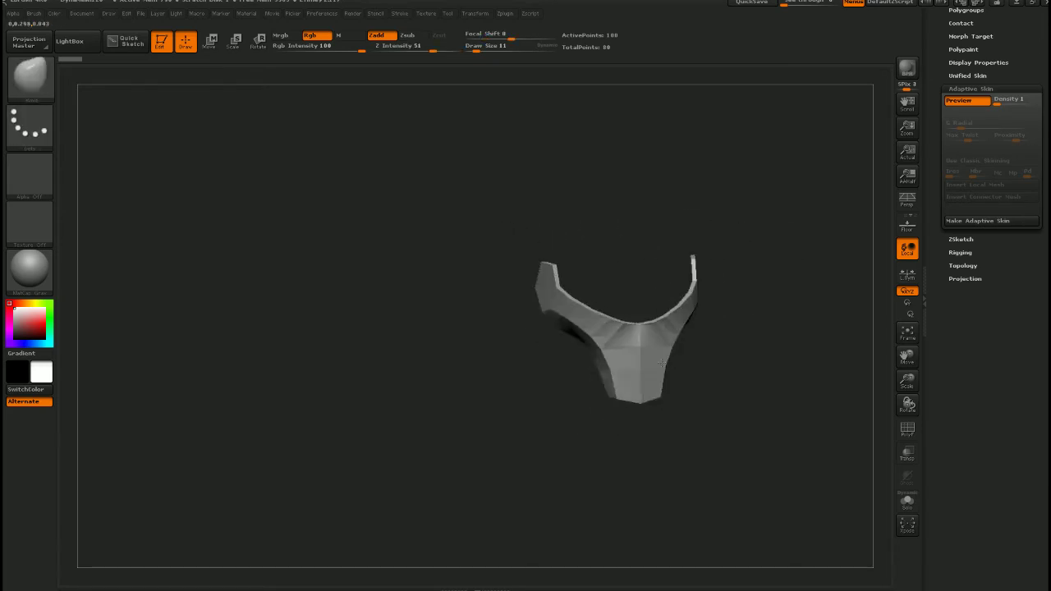
left_click(1005, 223)
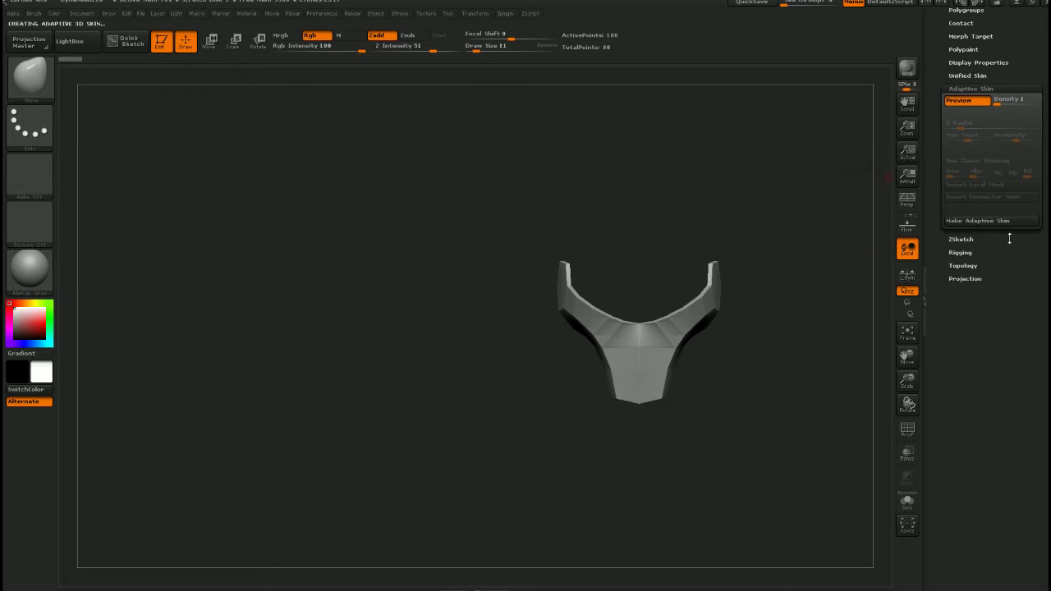
Return to the GRAYFOX helmet tool and append the Skin_ZSphere_1 mesh to it as a subtool
scroll(977, 217, "up", 5)
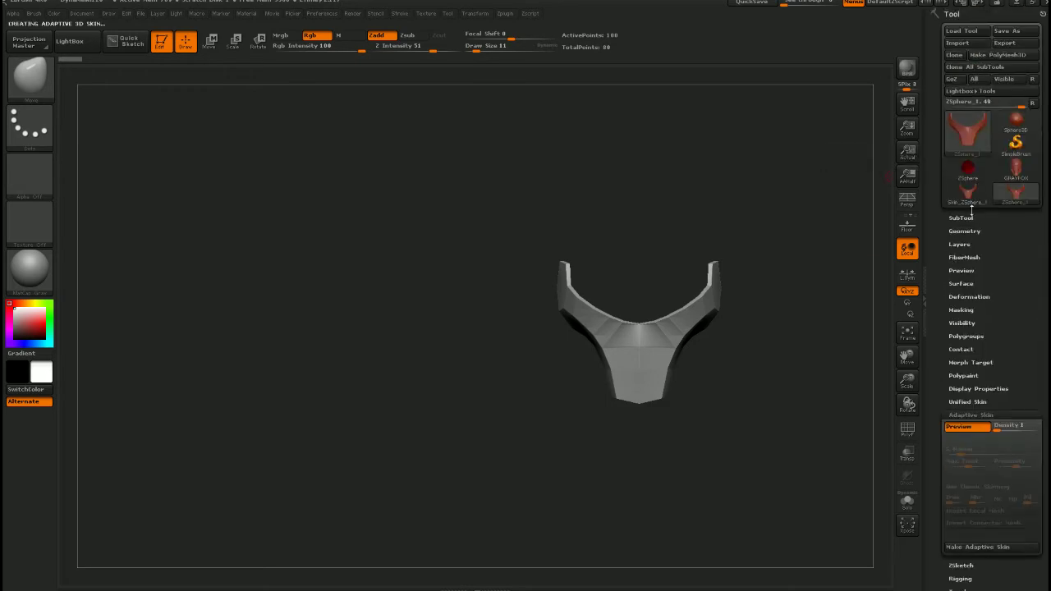
left_click(962, 217)
left_click(1016, 171)
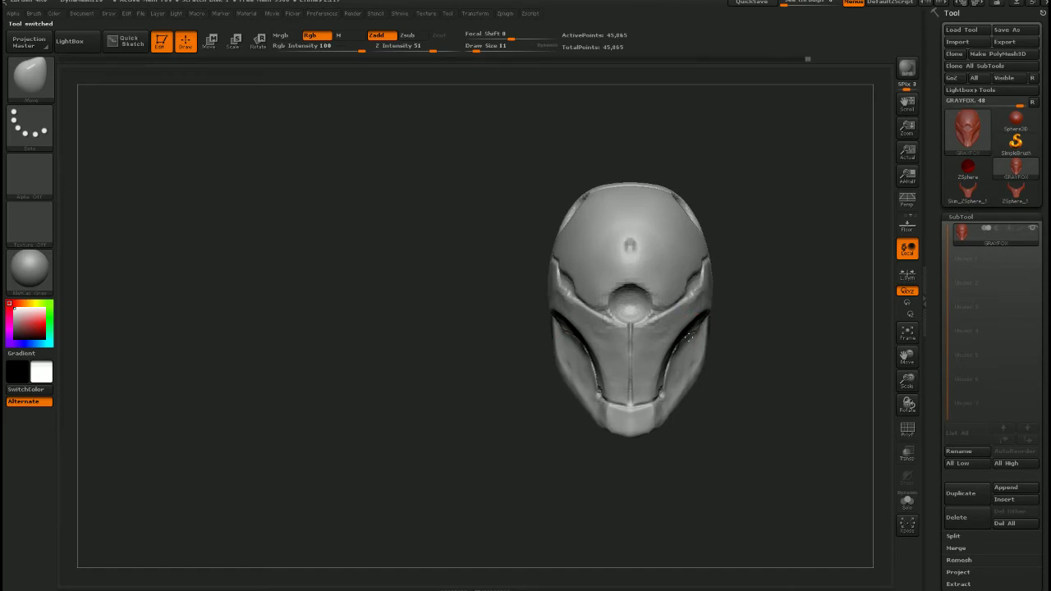
right_click_drag(689, 337, 533, 332, "alt")
right_click_drag(533, 333, 525, 382, "ctrl")
right_click_drag(460, 385, 588, 357)
right_click_drag(660, 369, 614, 373)
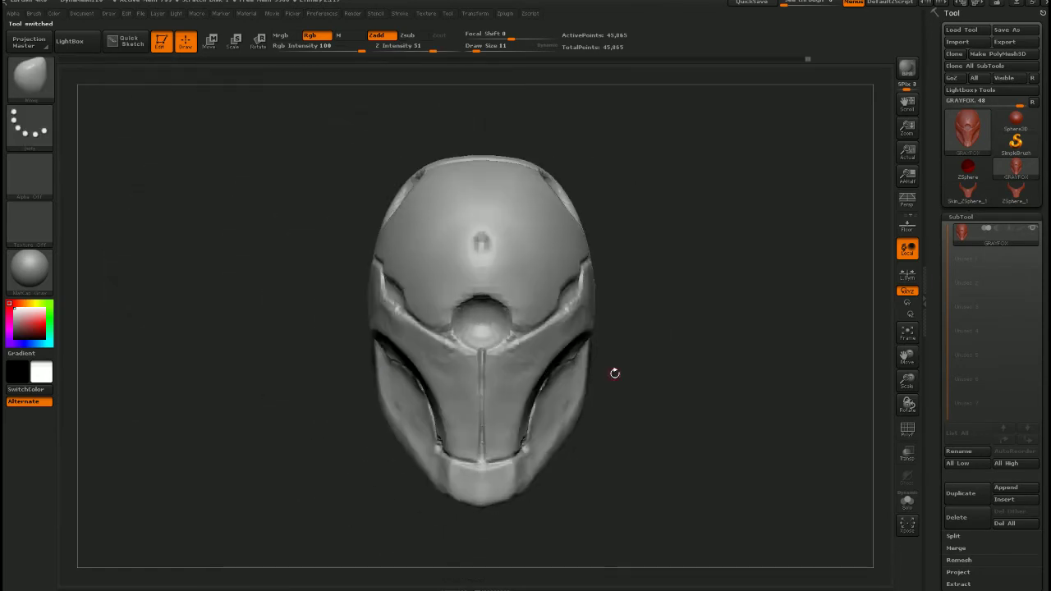
left_click(1009, 486)
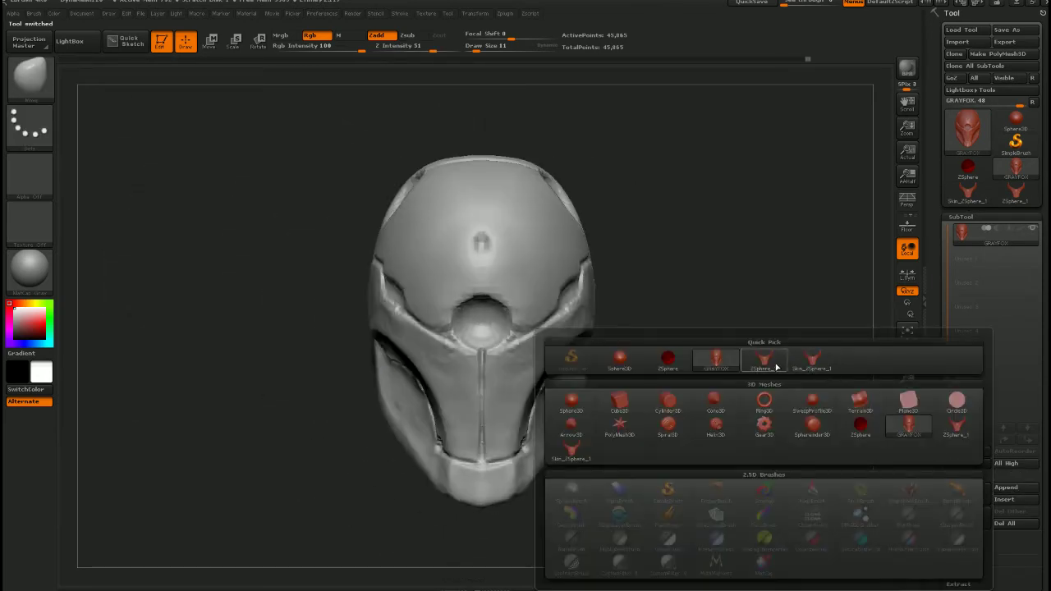
left_click(811, 361)
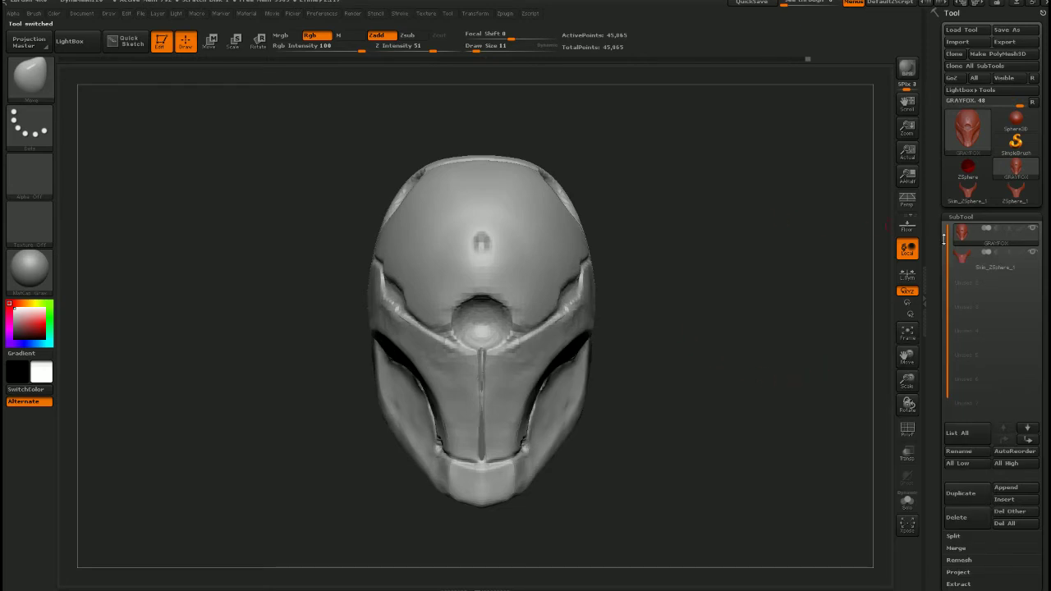
Select the Skin_ZSphere_1 subtool and isolate it from the sculpted helmet
left_click(968, 262)
left_click_drag(494, 339, 878, 460)
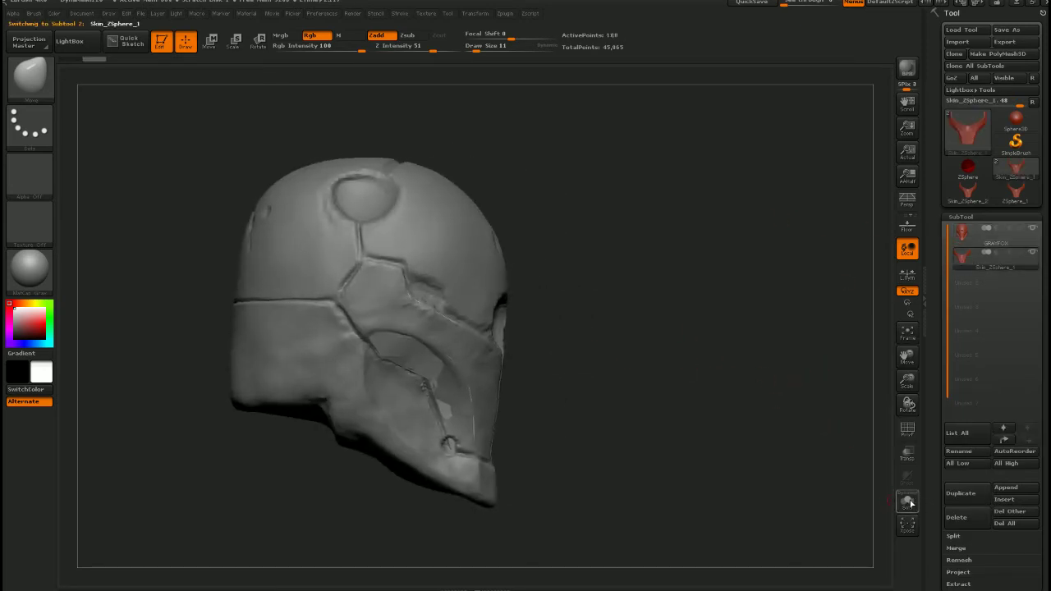
left_click(907, 502)
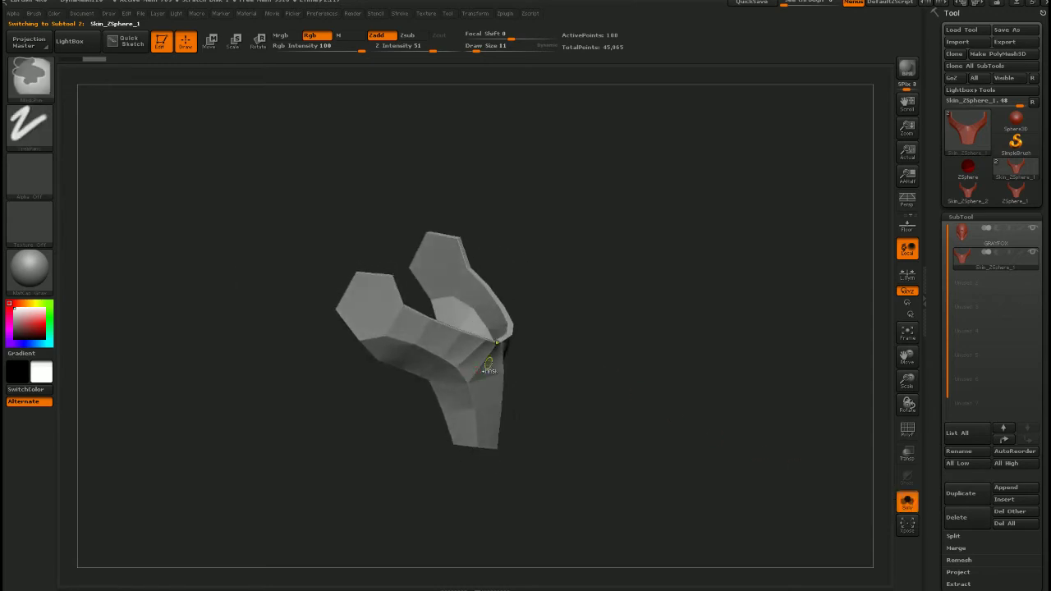
right_click_drag(488, 362, 535, 401, "ctrl")
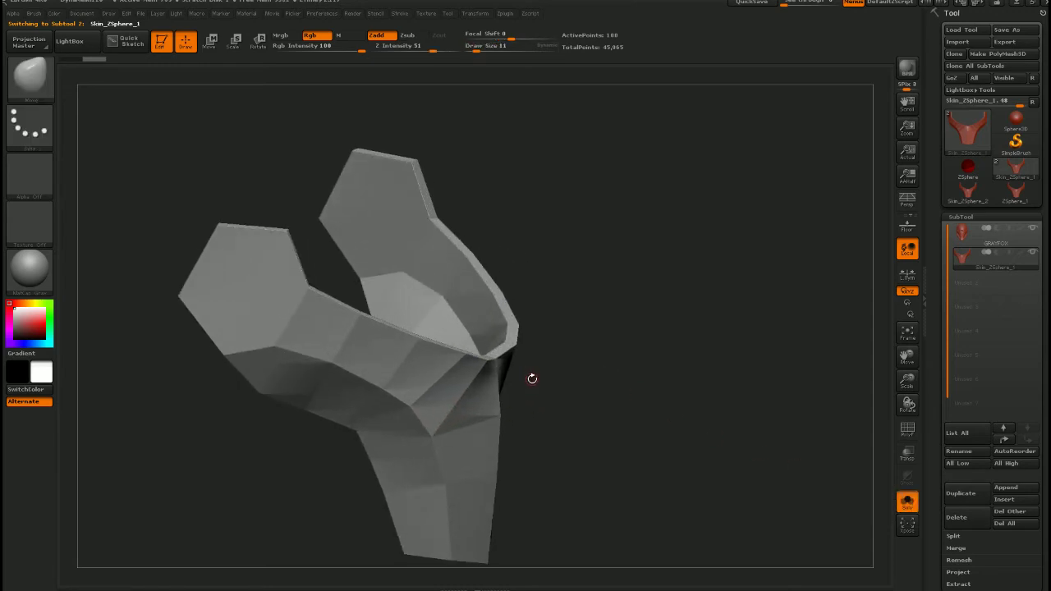
Set the brush's draw size to 78 and show the faceplate mesh's polyframe
key("s")
mouse_move(546, 383)
right_mouse_down()
mouse_move(483, 358)
mouse_move(514, 403)
mouse_move(548, 376)
mouse_move(568, 369)
mouse_move(570, 380)
right_mouse_up()
key("shift+f")
mouse_move(639, 121)
left_mouse_down()
mouse_move(562, 355)
mouse_move(546, 360)
mouse_move(477, 304)
mouse_move(444, 331)
left_mouse_up()
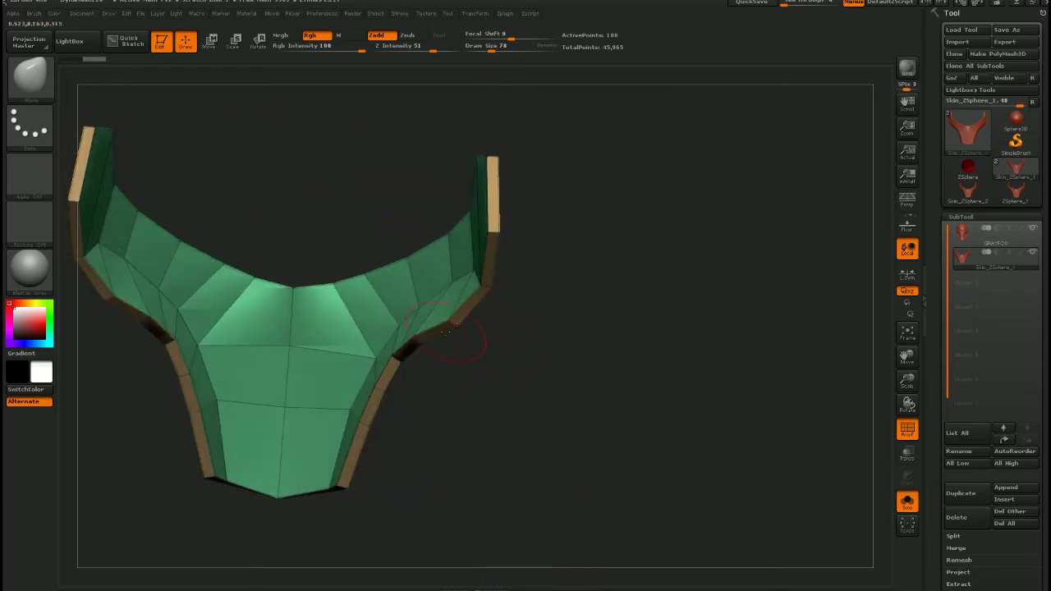
Isolate the faceplate's green polygroup to inspect it without the tan rim, and restore full visibility
key("ctrl+shift")
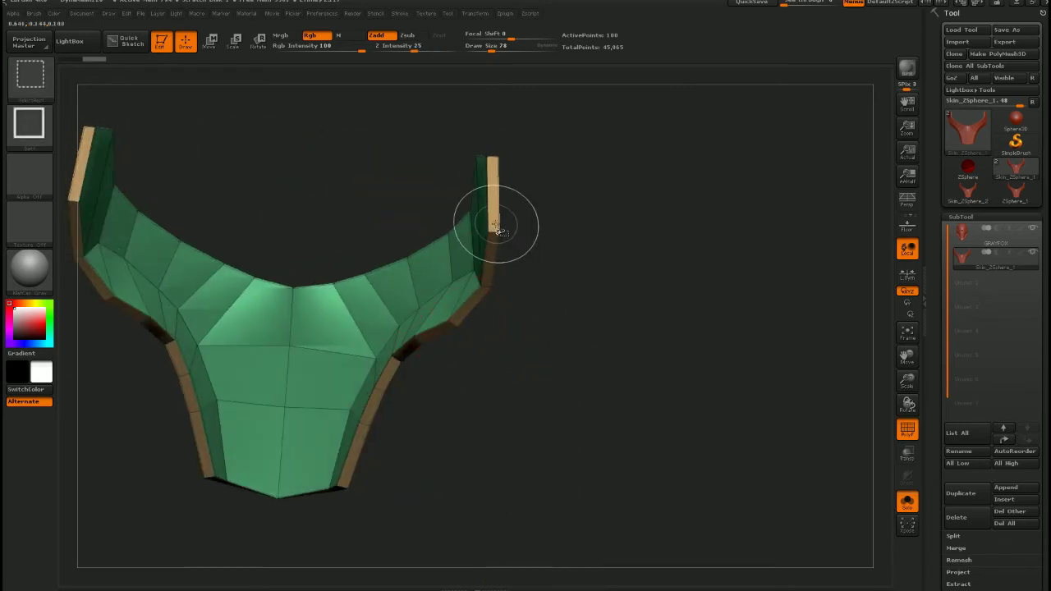
left_click(493, 236, "ctrl+shift")
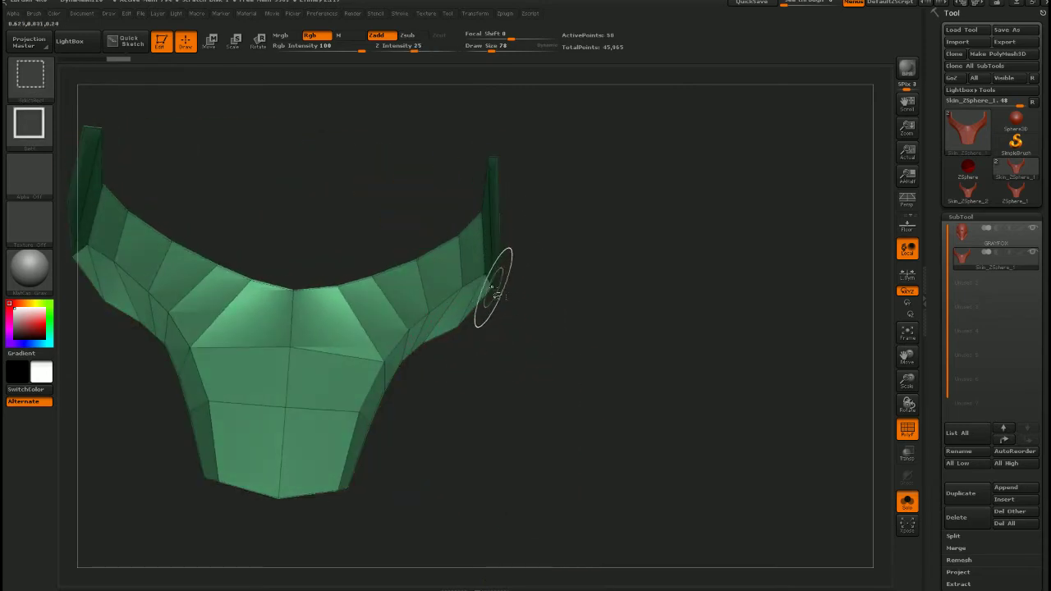
left_click_drag(566, 308, 448, 318)
left_click_drag(591, 231, 513, 316)
left_click(605, 289, "ctrl+shift")
Examine the faceplate mesh's rim thickness and outer faces from several angles
mouse_move(603, 304)
left_mouse_down()
mouse_move(568, 358)
mouse_move(524, 321)
mouse_move(583, 307)
mouse_move(585, 378)
left_mouse_up()
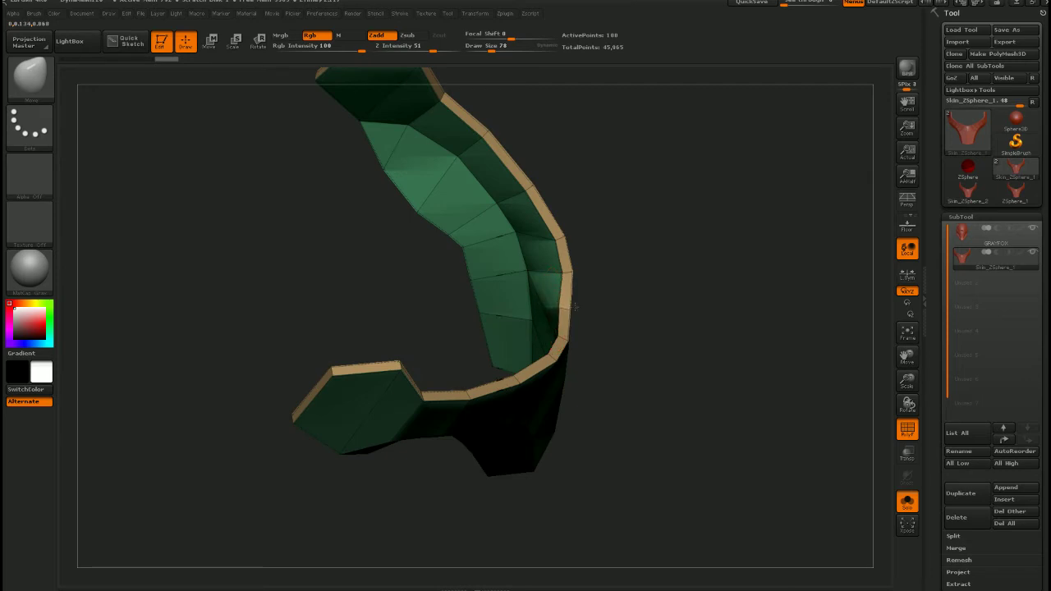
left_click_drag(575, 307, 598, 318)
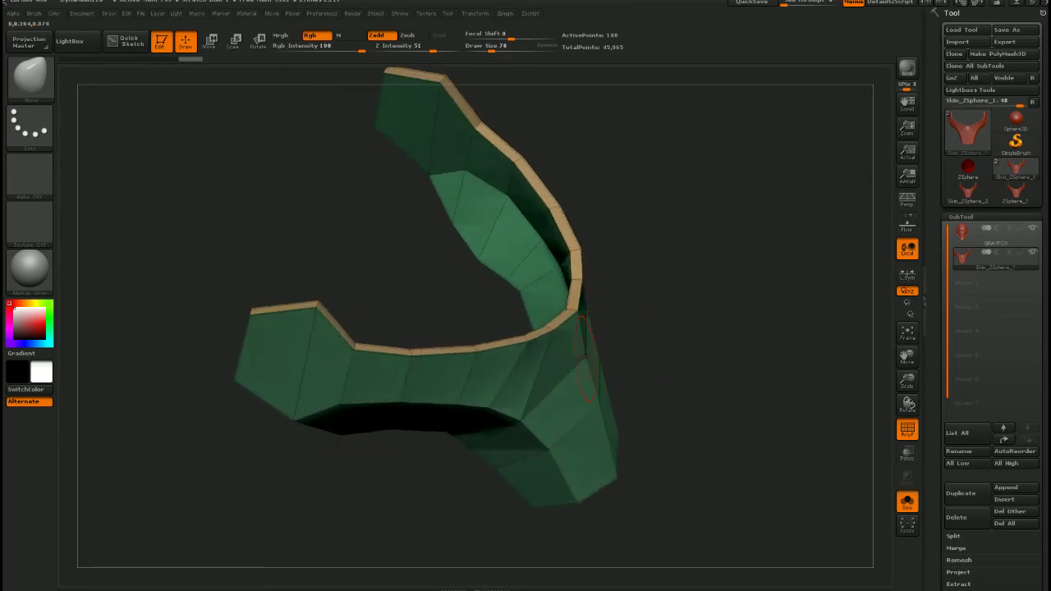
left_click_drag(600, 405, 614, 367)
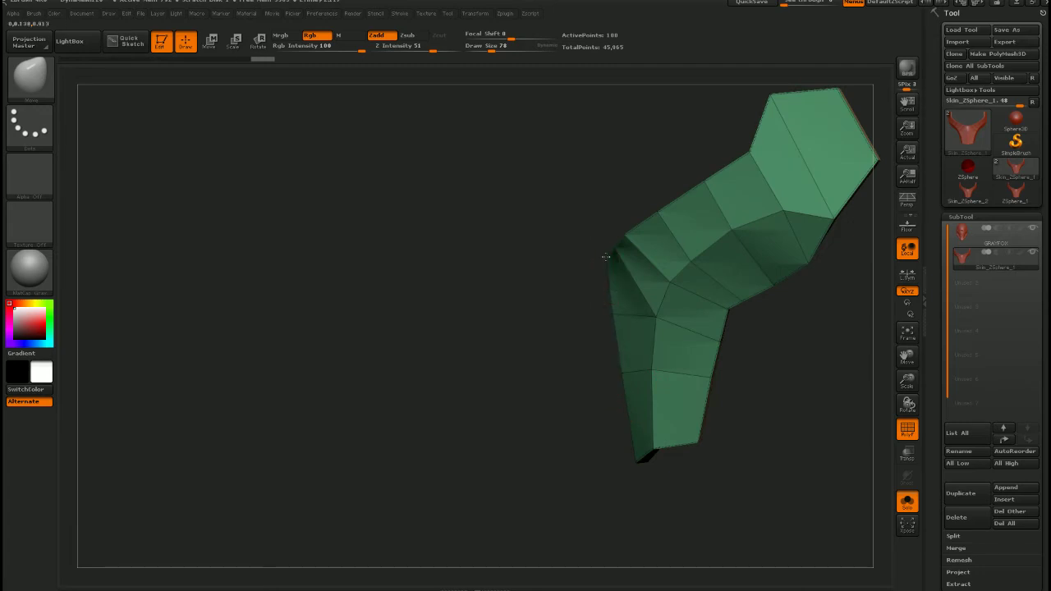
left_click_drag(600, 258, 637, 330)
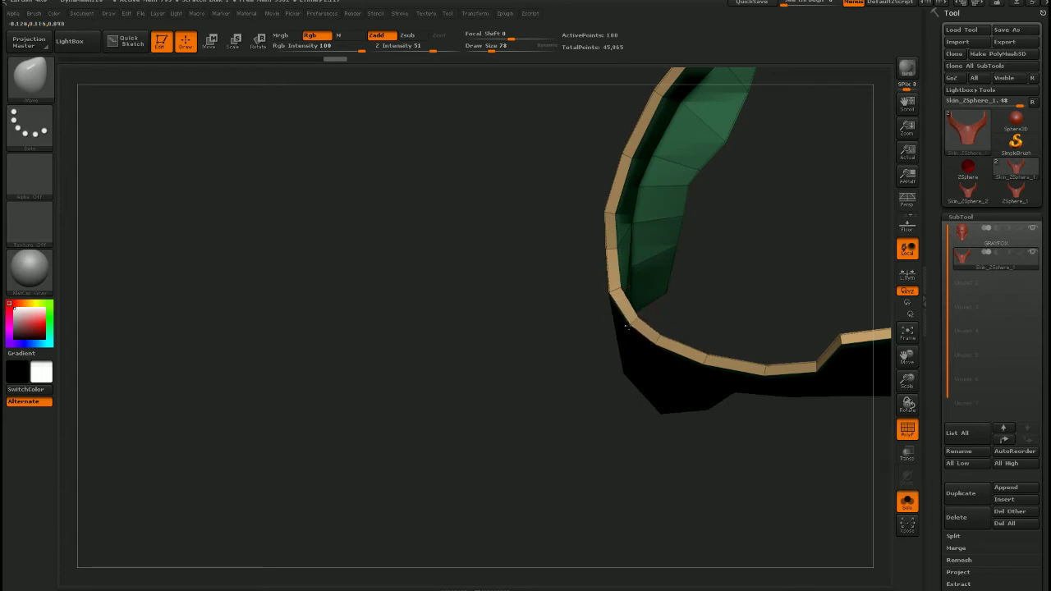
left_click_drag(640, 313, 632, 333)
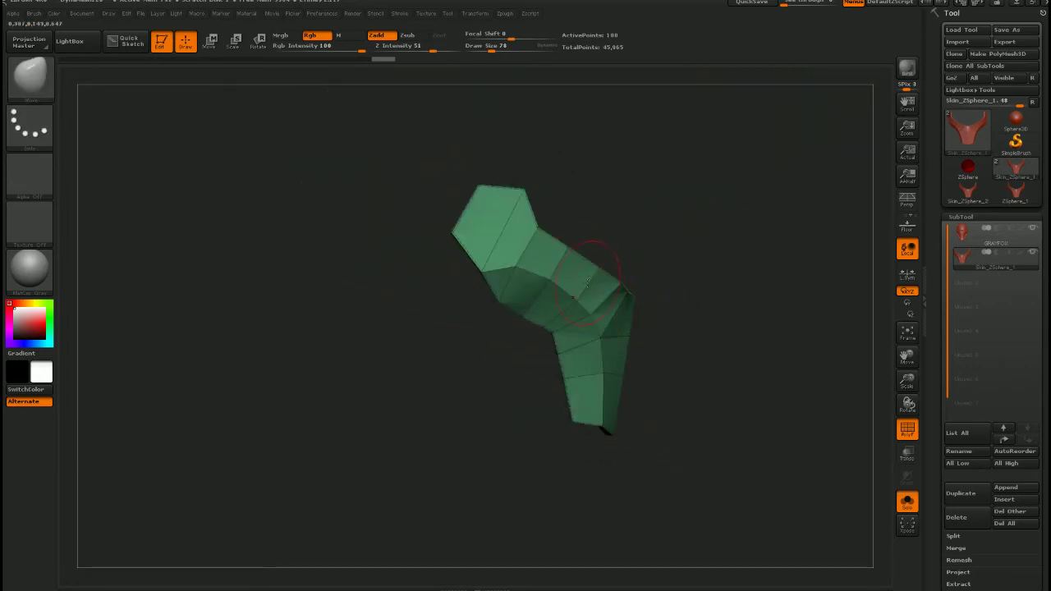
mouse_move(638, 316)
left_mouse_down()
mouse_move(624, 361)
mouse_move(645, 394)
mouse_move(664, 381)
mouse_move(678, 306)
mouse_move(555, 374)
mouse_move(535, 261)
left_mouse_up()
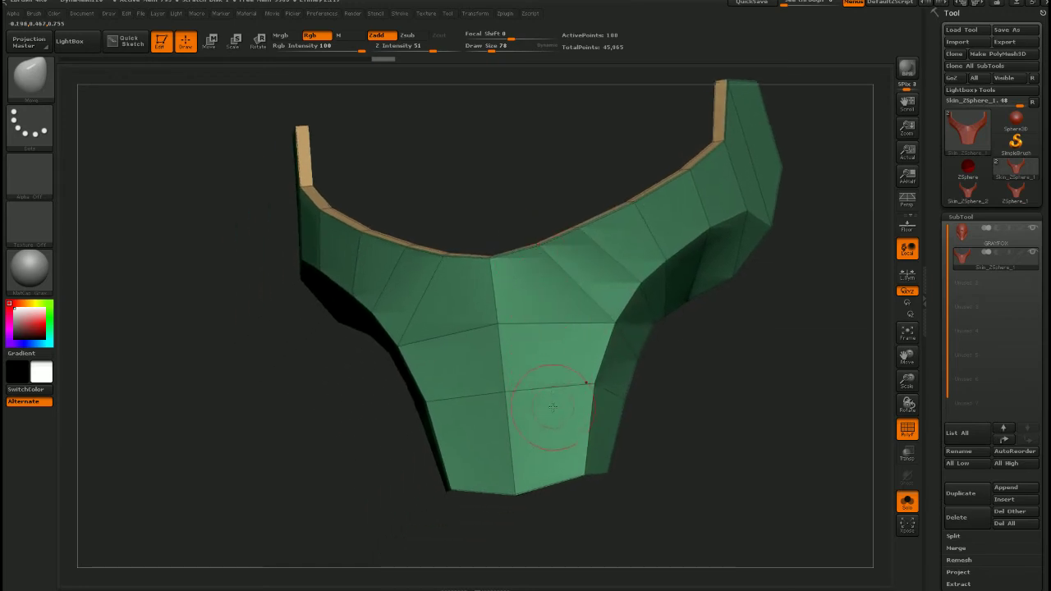
left_click_drag(551, 481, 627, 379)
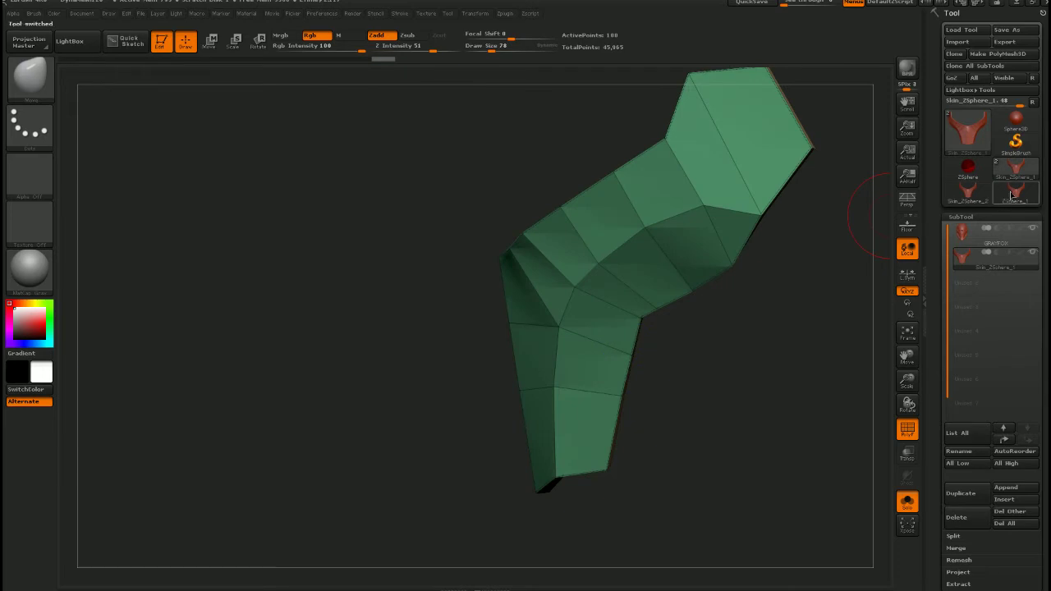
Switch to the ZSphere_1 tool and check its topology and rigging settings
left_click(968, 169)
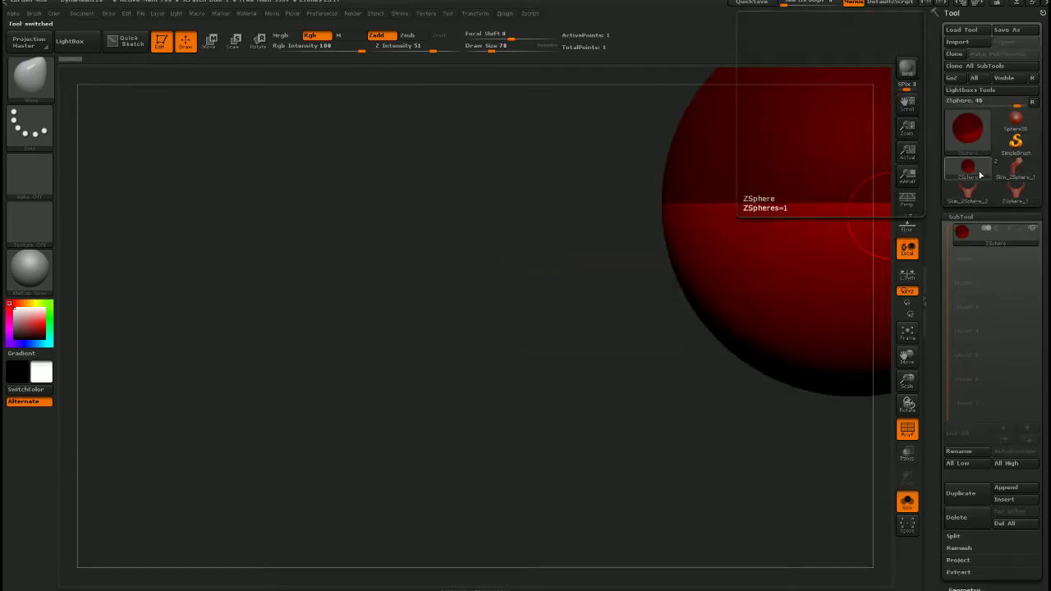
left_click(1015, 190)
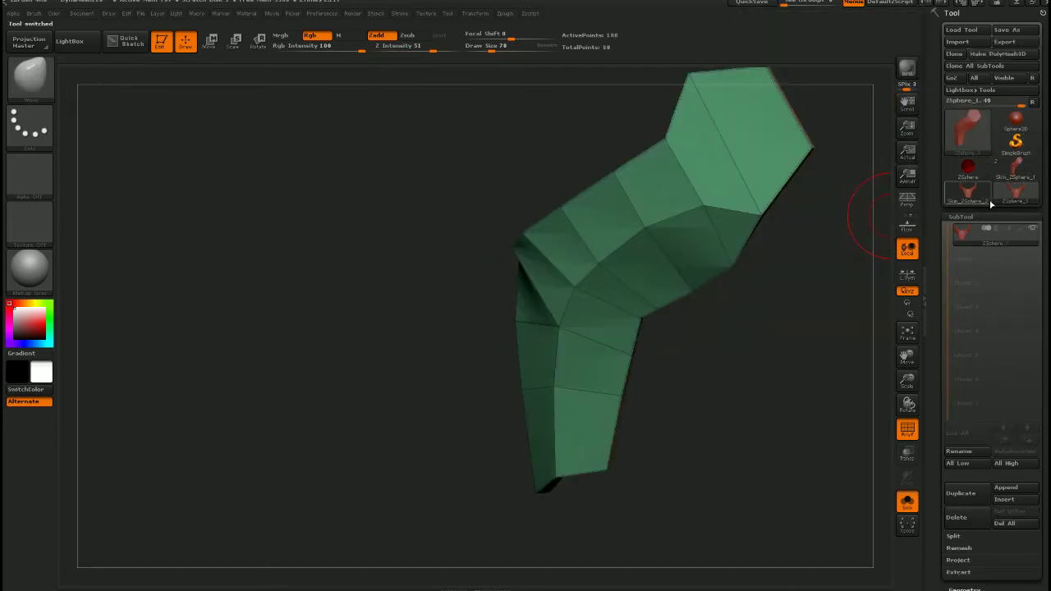
scroll(936, 237, "down", 5)
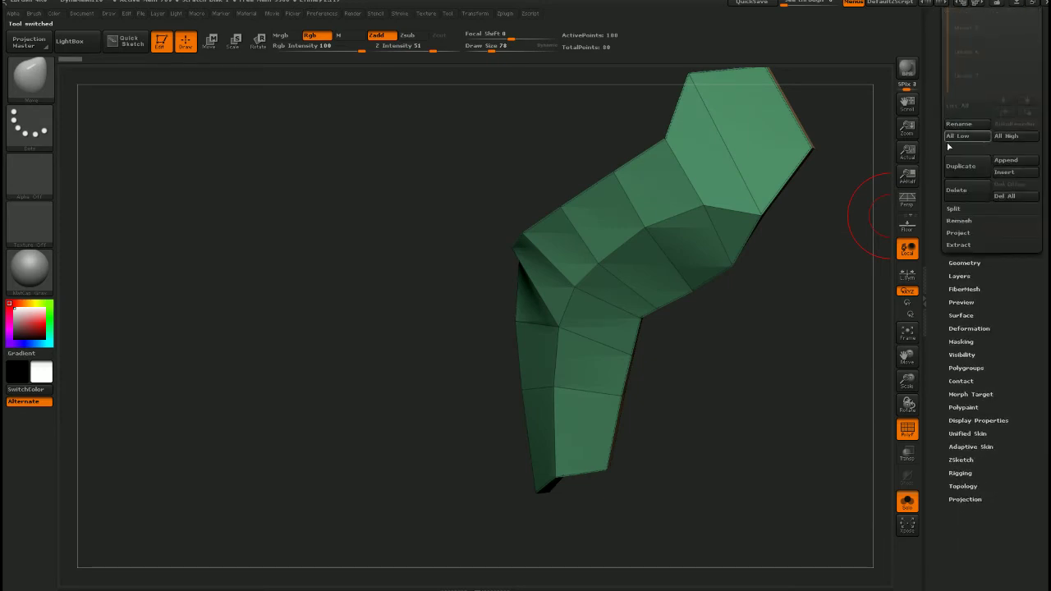
left_click(965, 486)
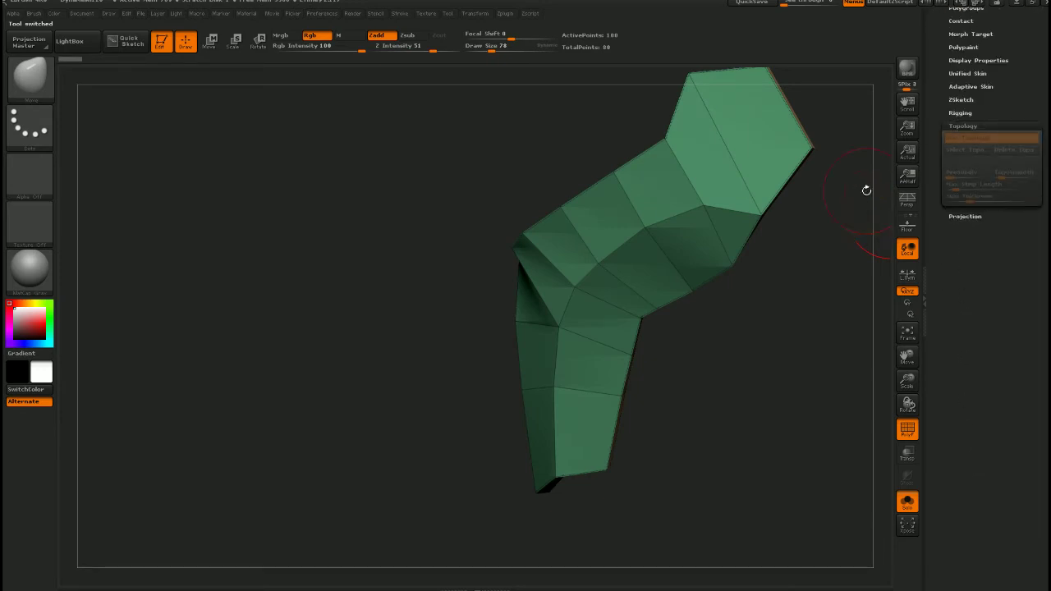
left_click_drag(866, 189, 807, 263, "alt")
left_click(969, 125)
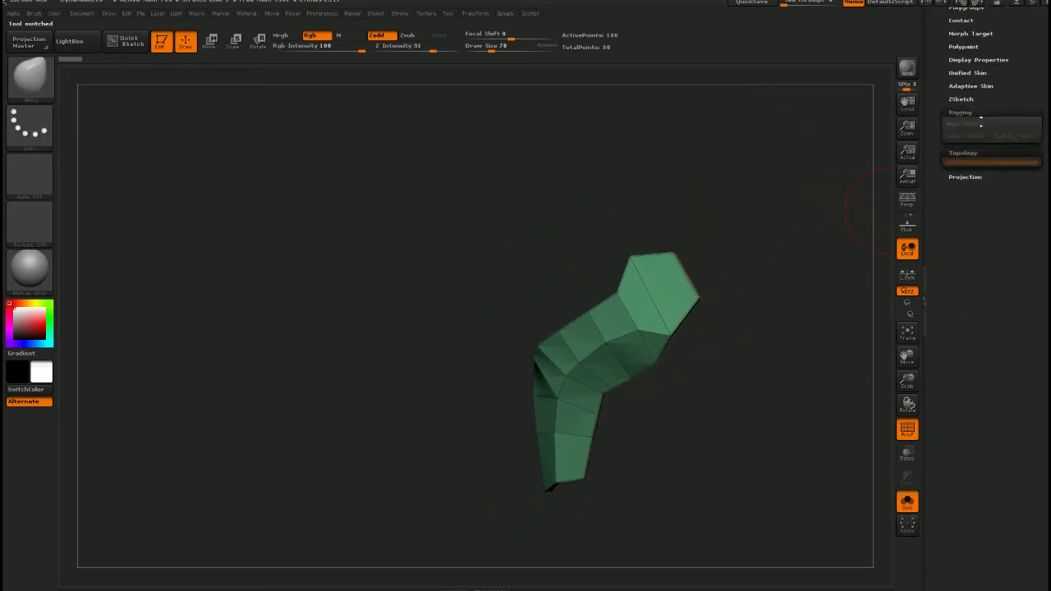
Look through the Skin_ZSphere_2, ZSphere_1 and ZSphere tools and return to the Skin_ZSphere_1 mesh in front view
scroll(951, 285, "up", 5)
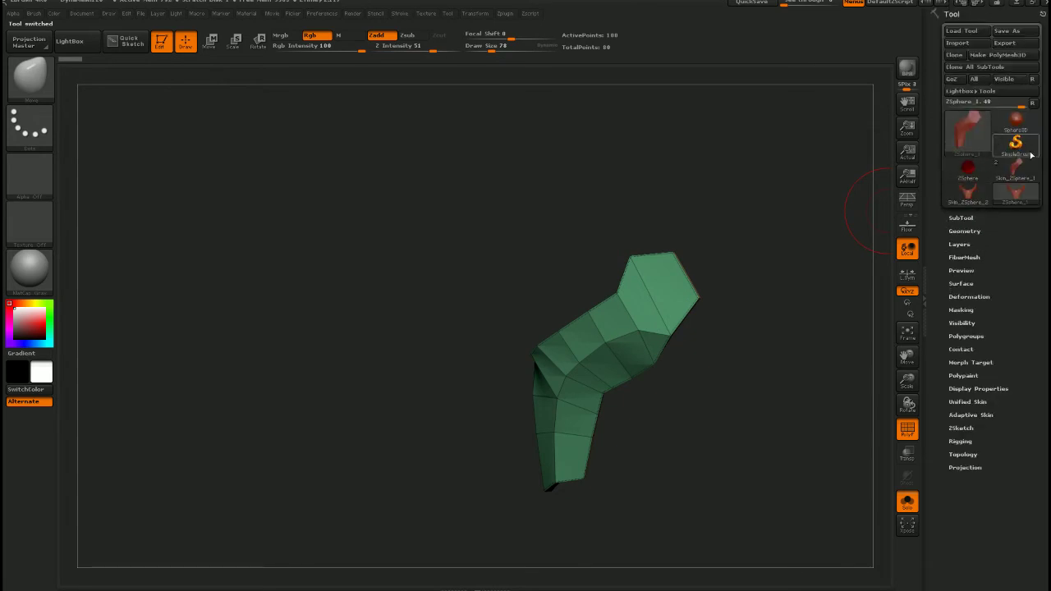
left_click(966, 175)
left_click(969, 194)
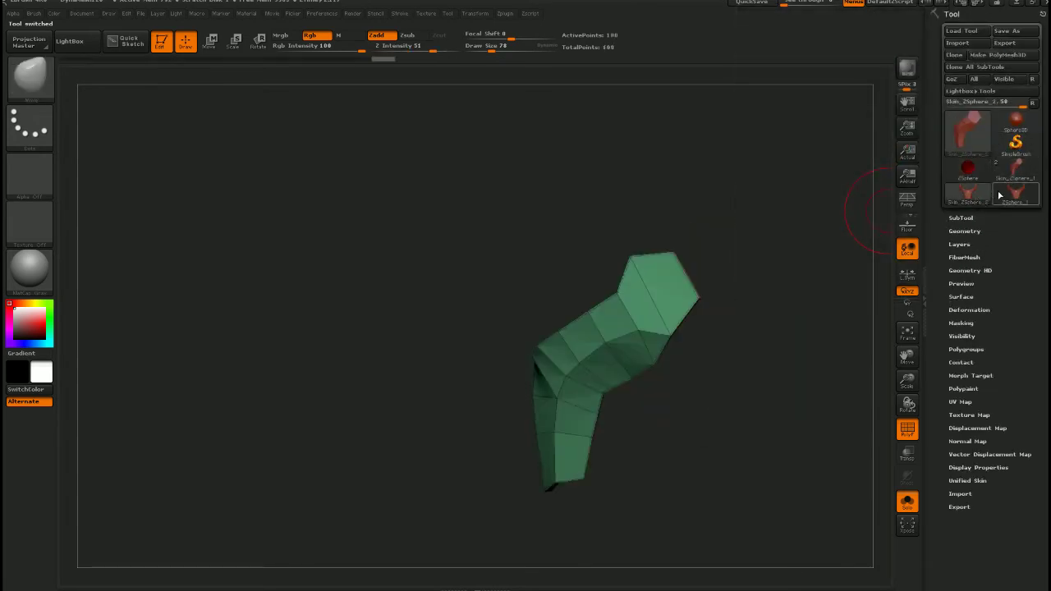
left_click(1010, 199)
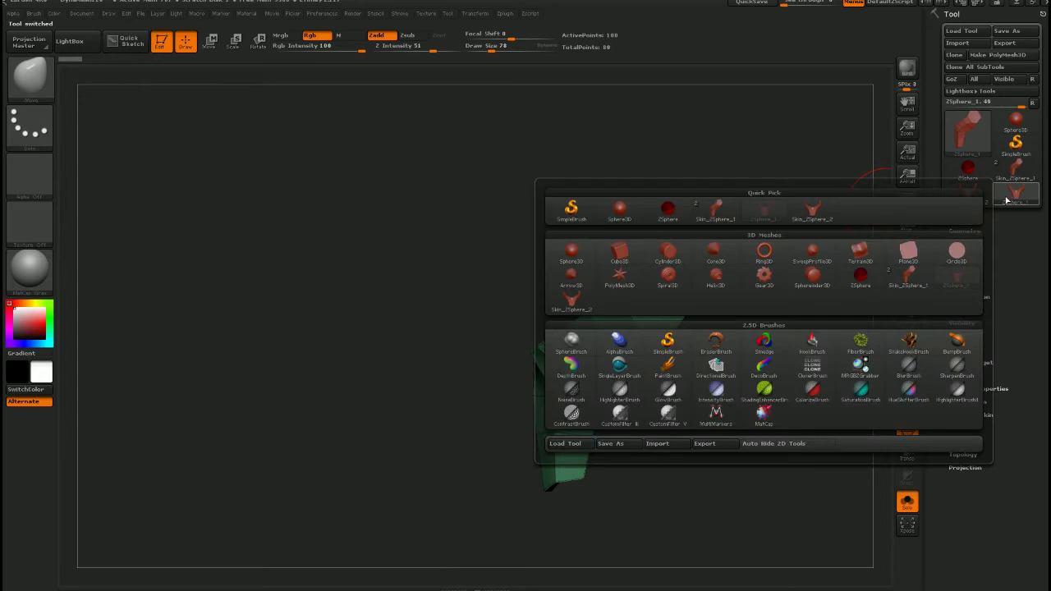
left_click(1007, 200)
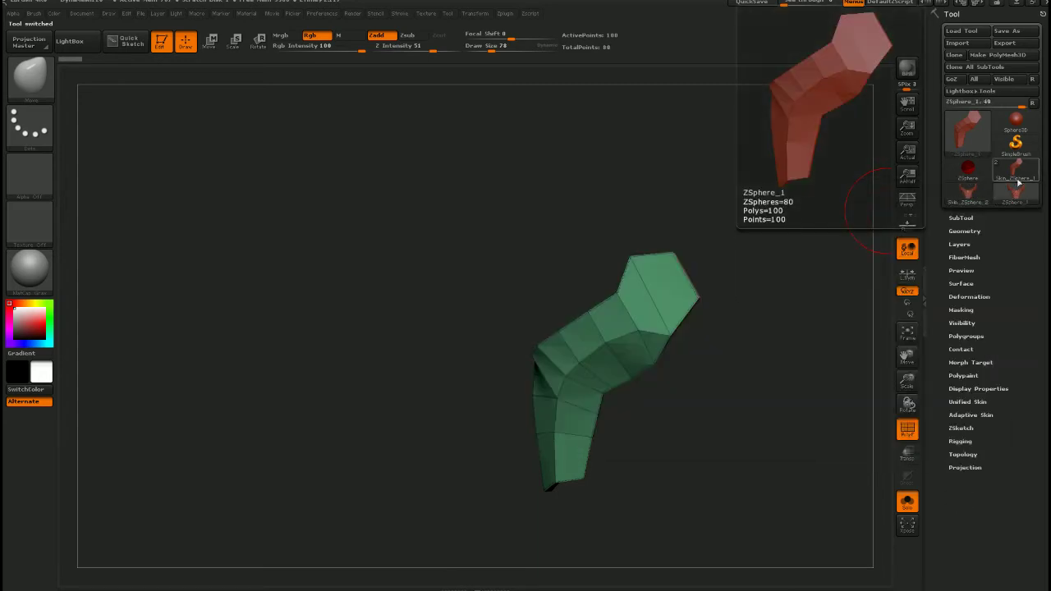
left_click(985, 173)
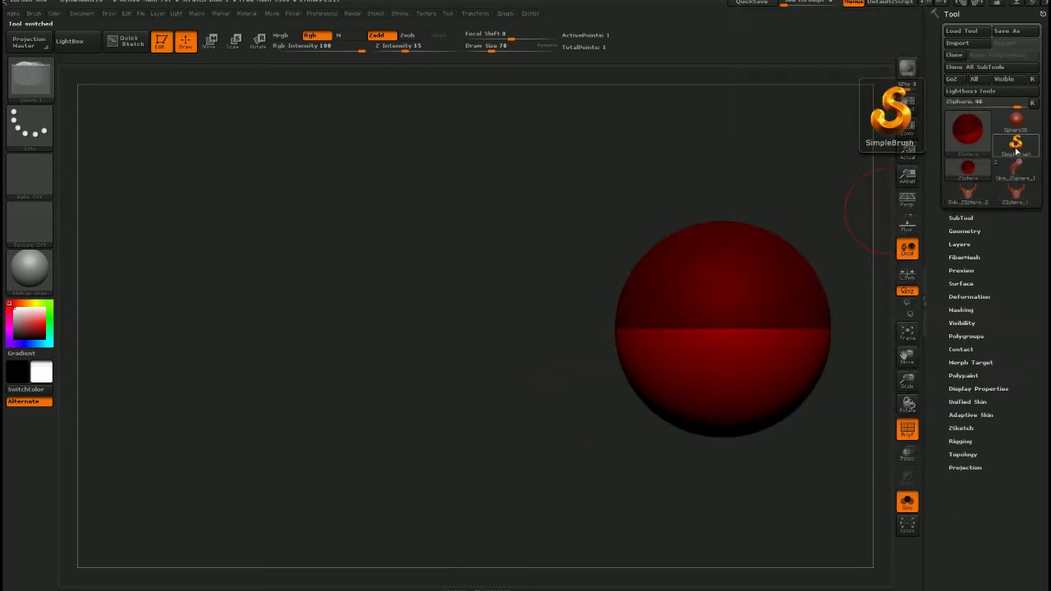
left_click(1015, 170)
left_click_drag(463, 468, 668, 370)
mouse_move(667, 370)
right_mouse_down()
mouse_move(625, 361)
mouse_move(683, 351)
mouse_move(666, 394)
mouse_move(675, 350)
mouse_move(724, 331)
mouse_move(682, 394)
mouse_move(676, 356)
right_mouse_up()
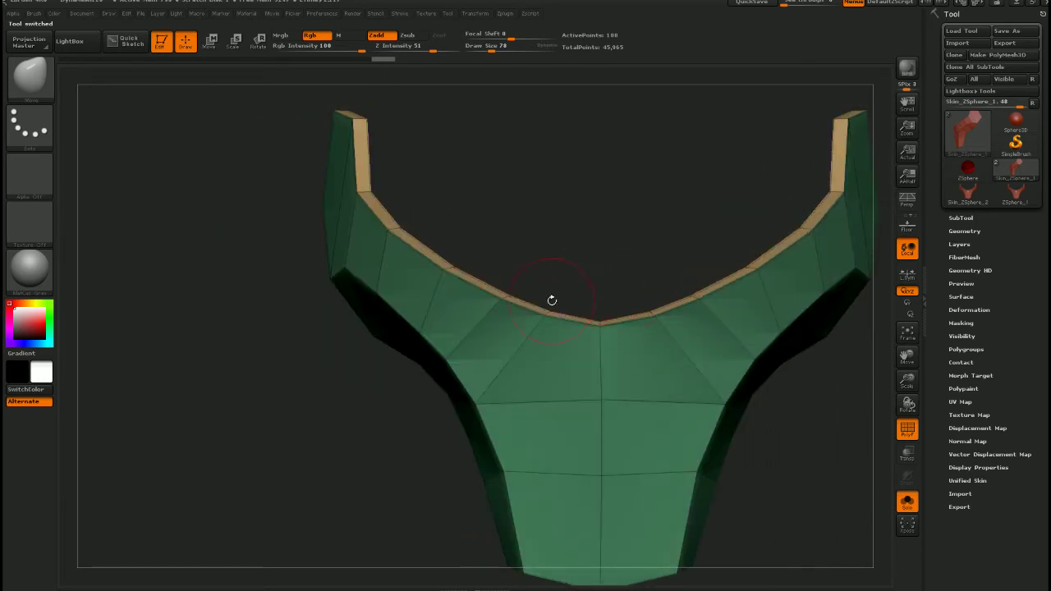
Show the sculpted helmet together with the faceplate mesh again and turn on transparency
left_click(983, 217)
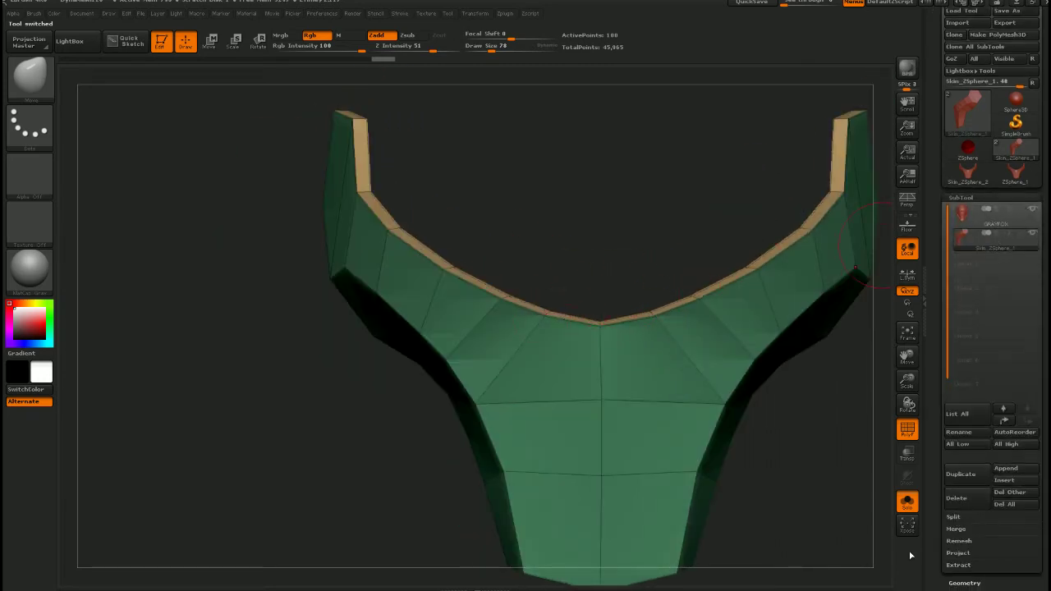
left_click(905, 502)
left_click(907, 452)
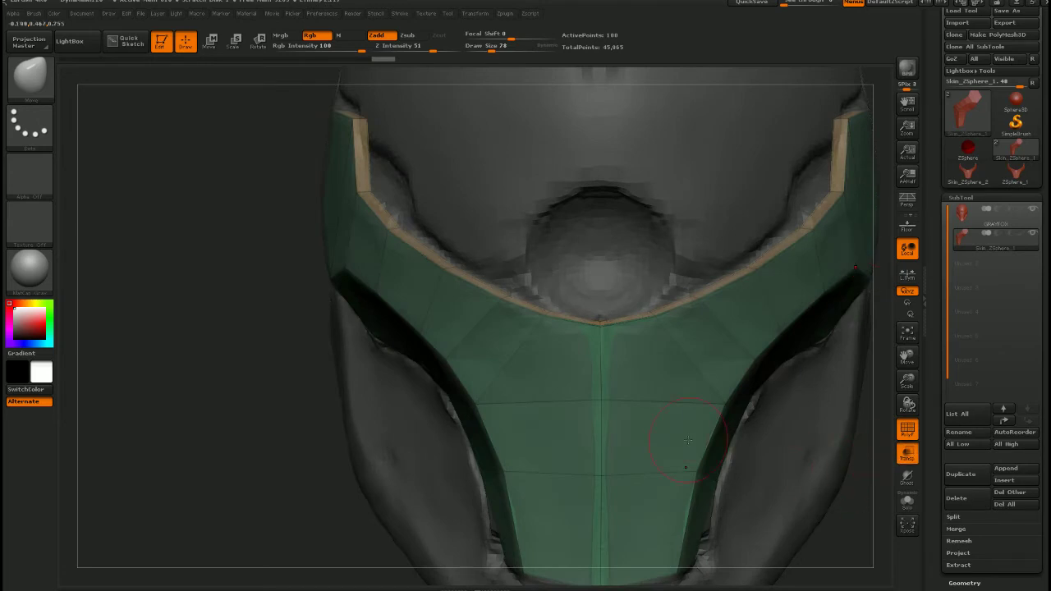
right_click_drag(467, 336, 493, 365, "alt")
Set the draw size to 140 and enlarge the reference sheet to the rear-view figure and the dark side-view painting
key("s")
left_click_drag(467, 393, 475, 393)
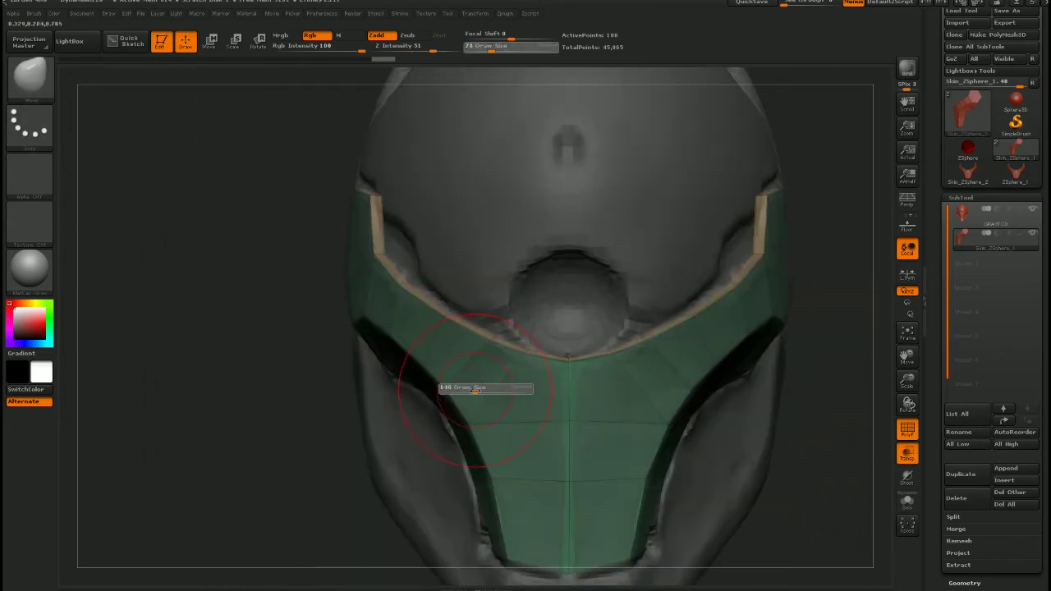
key("shift+z")
key("z")
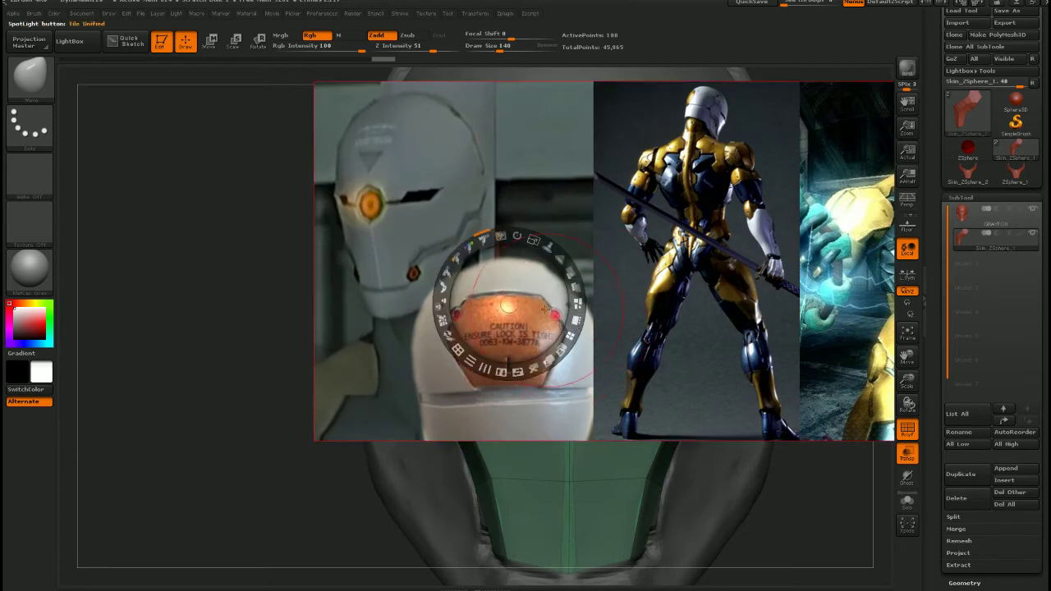
left_click_drag(532, 241, 474, 261)
left_click_drag(533, 288, 582, 300)
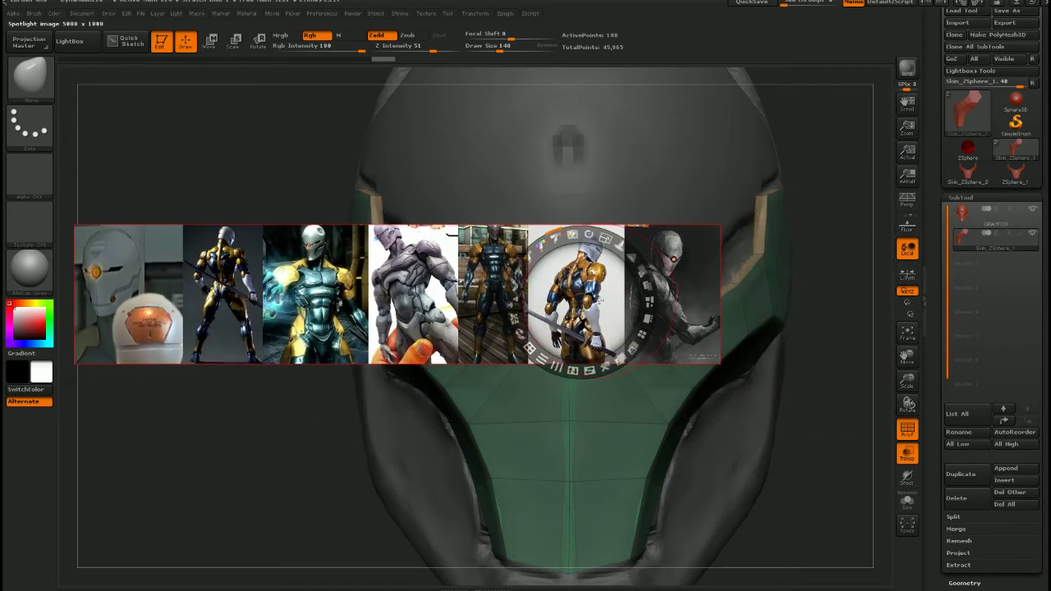
mouse_move(603, 257)
left_mouse_down()
mouse_move(525, 261)
mouse_move(539, 249)
mouse_move(569, 299)
mouse_move(451, 372)
mouse_move(349, 385)
left_mouse_up()
key("z")
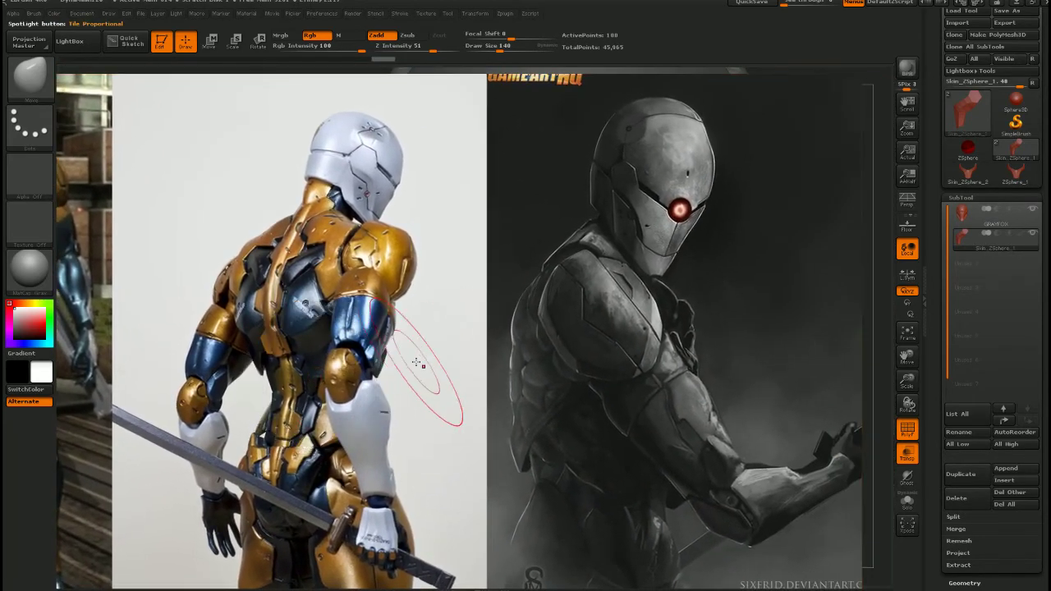
key("shift+z")
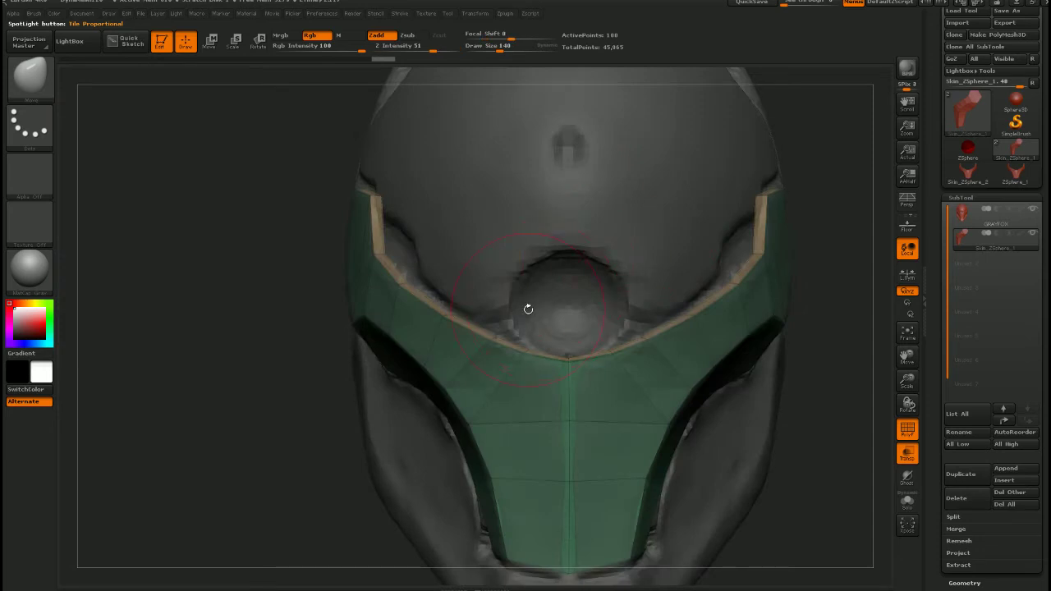
Compare the faceplate's upper edge around the eye lens with the helmet reference images
key("shift+z")
key("shift+z")
key("shift+z")
key("shift+z")
mouse_move(471, 324)
right_mouse_down()
mouse_move(584, 332)
mouse_move(480, 337)
right_mouse_up()
key("shift+z")
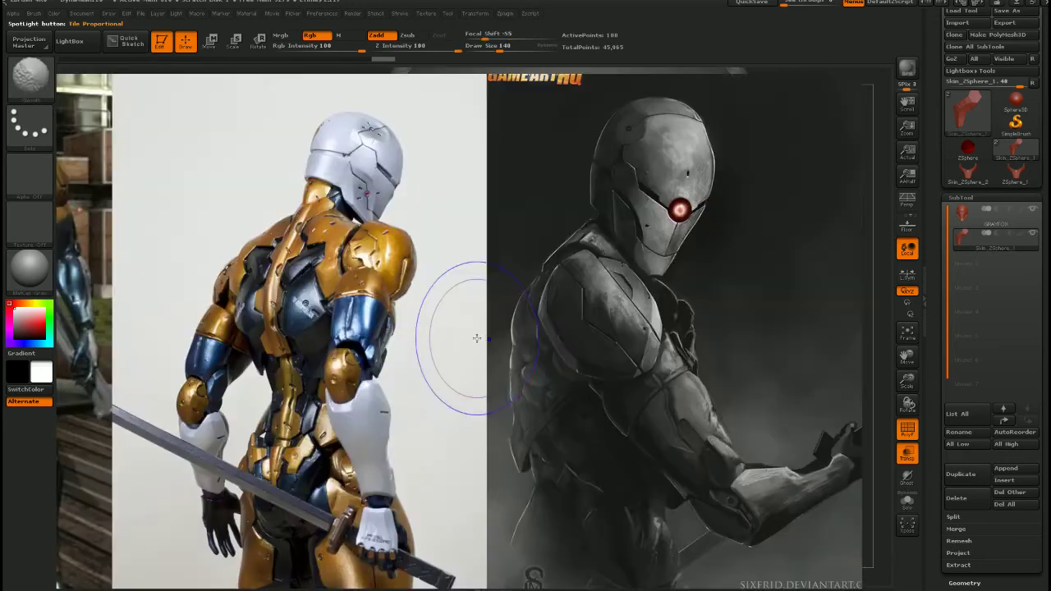
key("shift+z")
Try to raise the faceplate's upper edge beside the eye lens
mouse_move(480, 336)
left_mouse_down()
mouse_move(526, 341)
mouse_move(457, 336)
mouse_move(488, 339)
left_mouse_up()
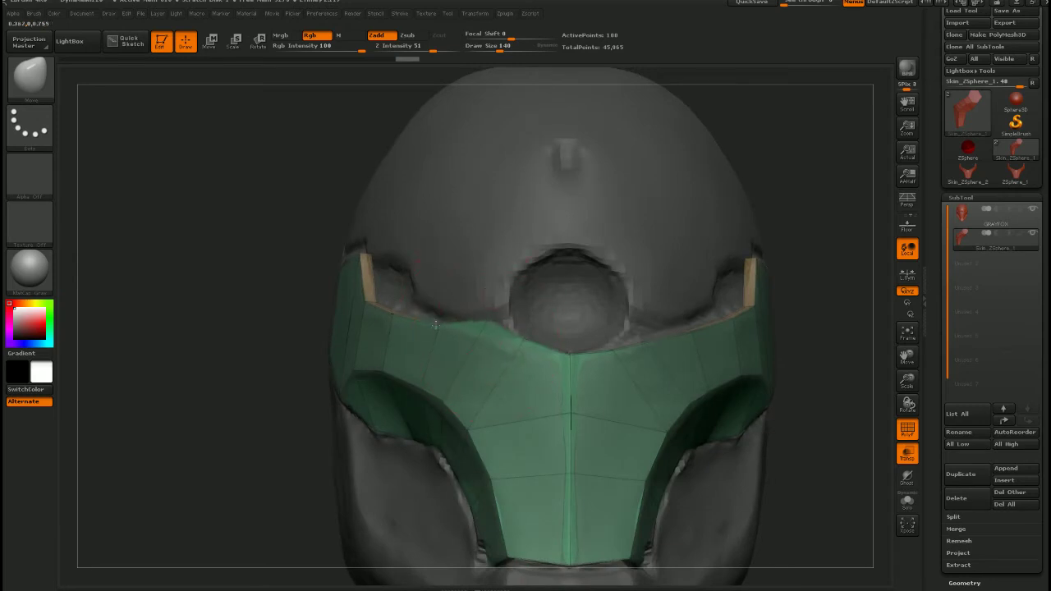
left_click_drag(436, 308, 441, 365)
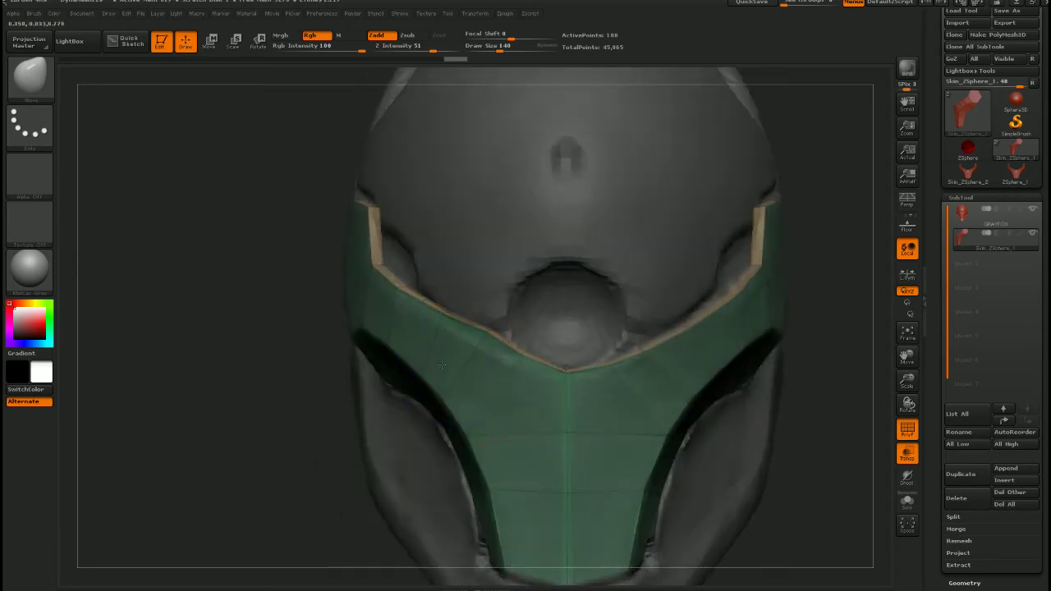
left_click_drag(508, 372, 514, 370)
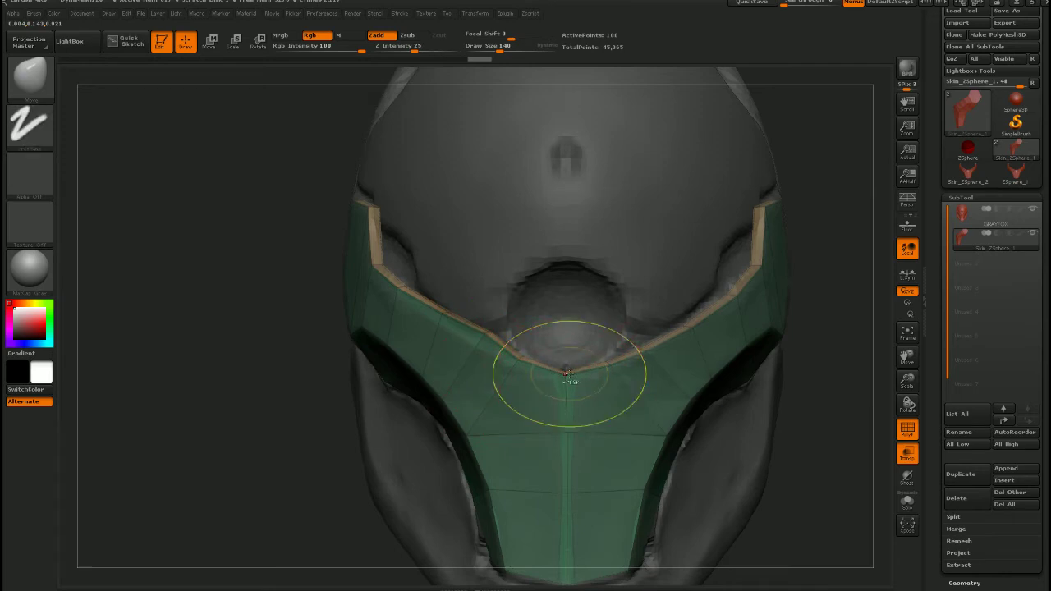
Undo the upper-edge changes and step further back through the faceplate mesh's edit history
key("ctrl+z")
key("ctrl+z")
key("ctrl+z")
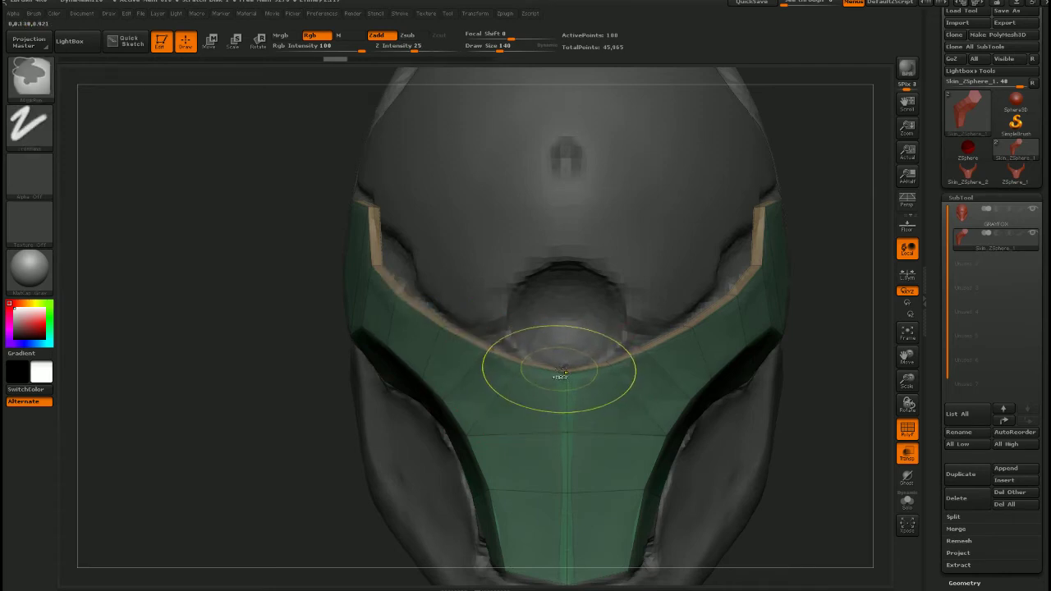
key("ctrl+z")
key("ctrl+z")
key("ctrl+z")
key("ctrl+z")
key("ctrl+z")
key("ctrl+z")
key("ctrl+z")
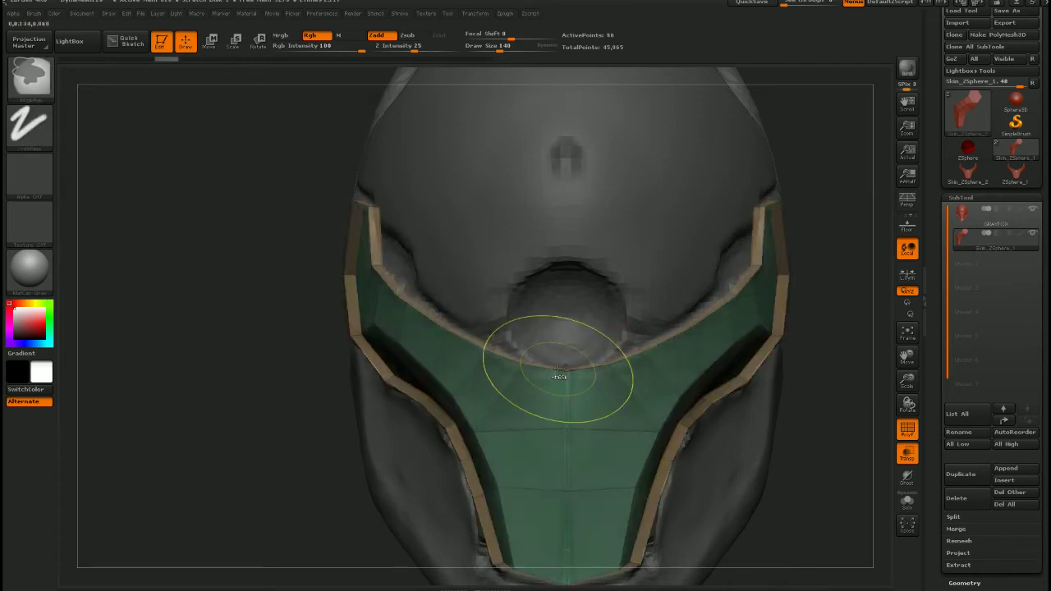
Reshape the faceplate's upper edge with the Move brush so it rises beside the eye lens along the sculpted eye openings
key("b")
key("m")
key("v")
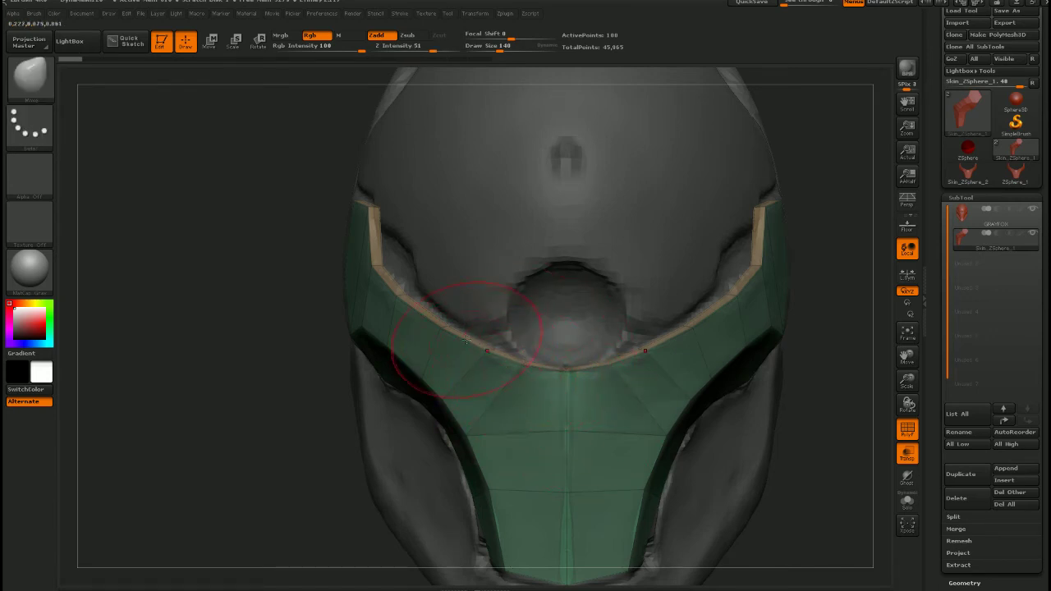
right_click_drag(488, 377, 489, 287, "alt")
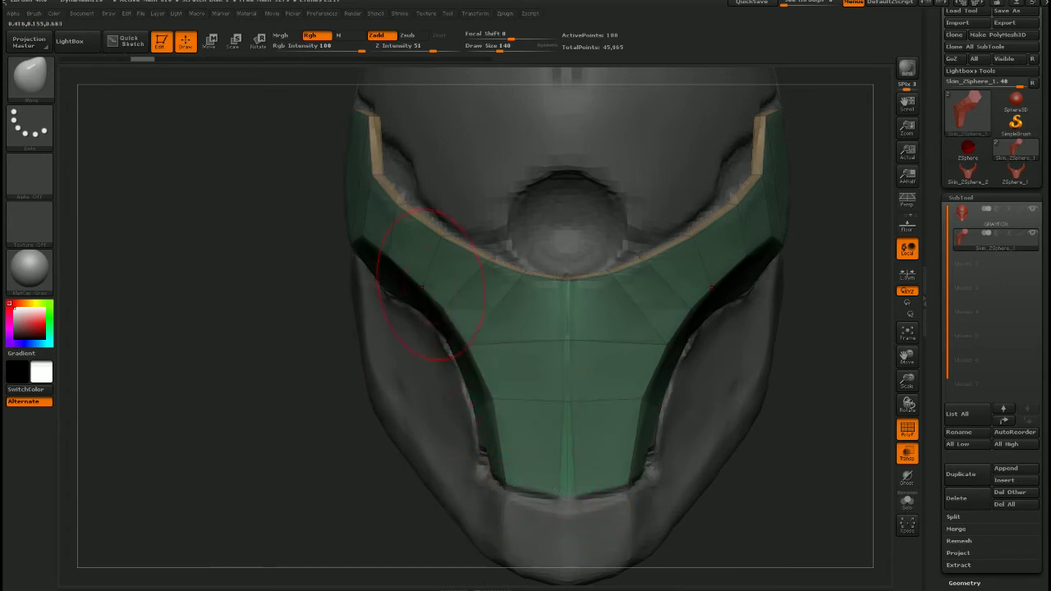
left_click_drag(446, 242, 452, 219)
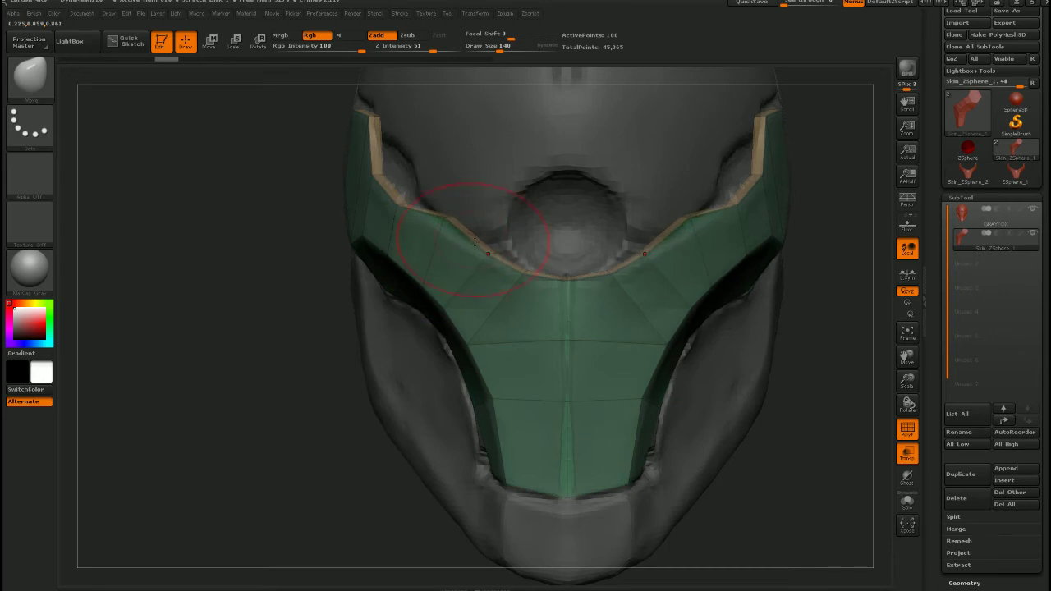
left_click_drag(491, 251, 484, 224)
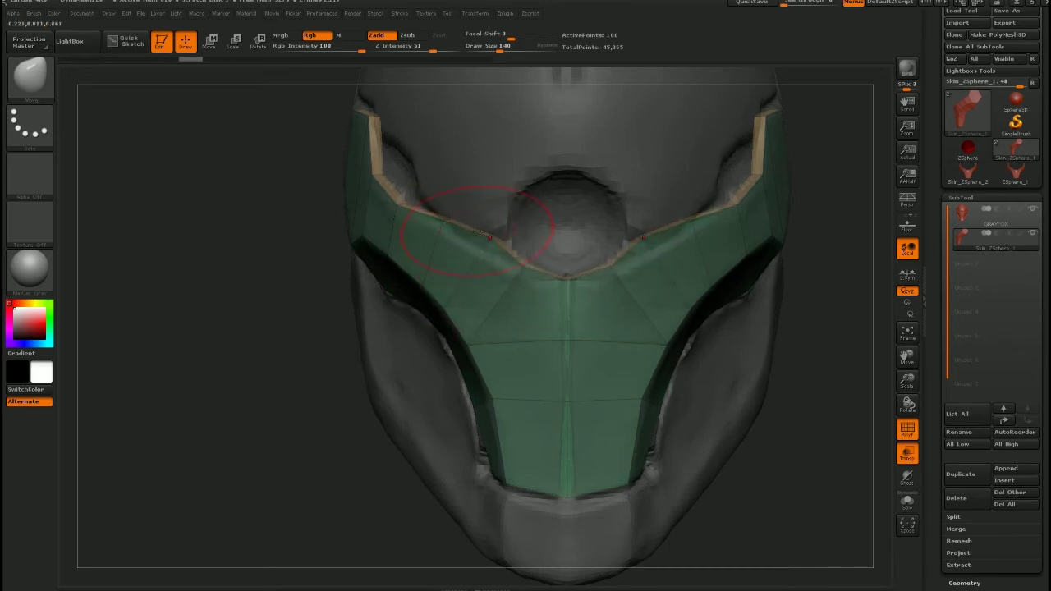
left_click_drag(419, 221, 408, 193)
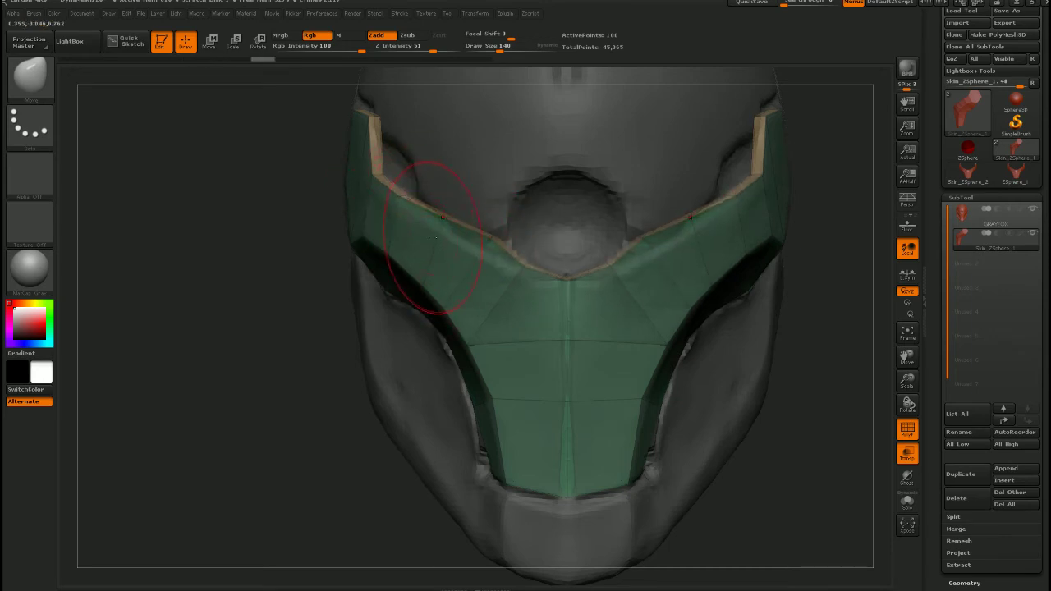
mouse_move(436, 235)
right_mouse_down()
mouse_move(505, 248)
mouse_move(518, 234)
mouse_move(496, 249)
mouse_move(428, 217)
right_mouse_up()
left_click_drag(375, 197, 387, 191)
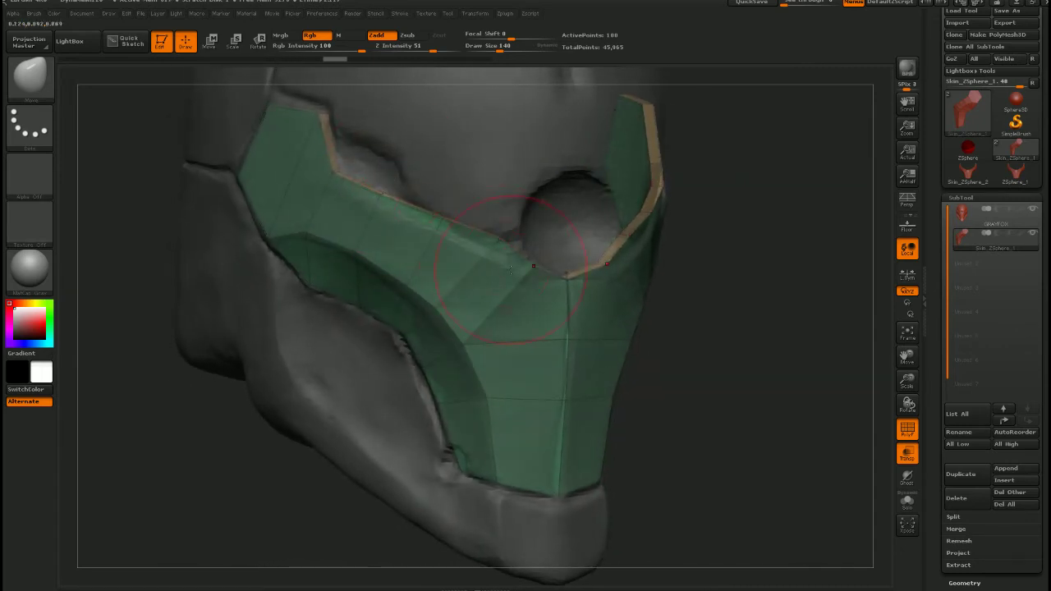
left_click_drag(510, 268, 558, 284)
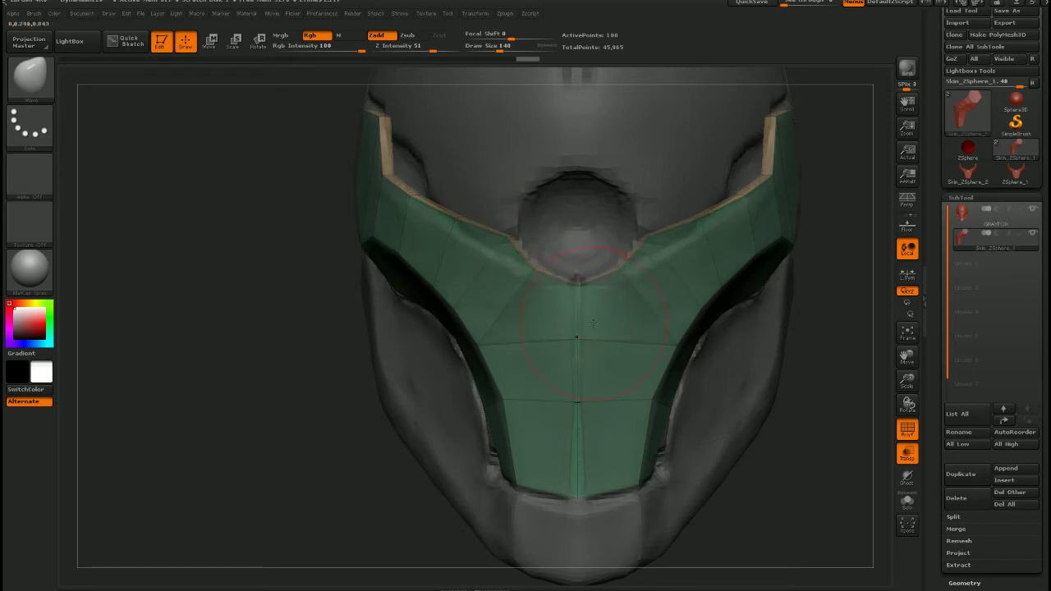
Reduce the draw size to 75 and adjust the faceplate's front rim around the eye lens, working from above and the side
right_click_drag(593, 323, 544, 335)
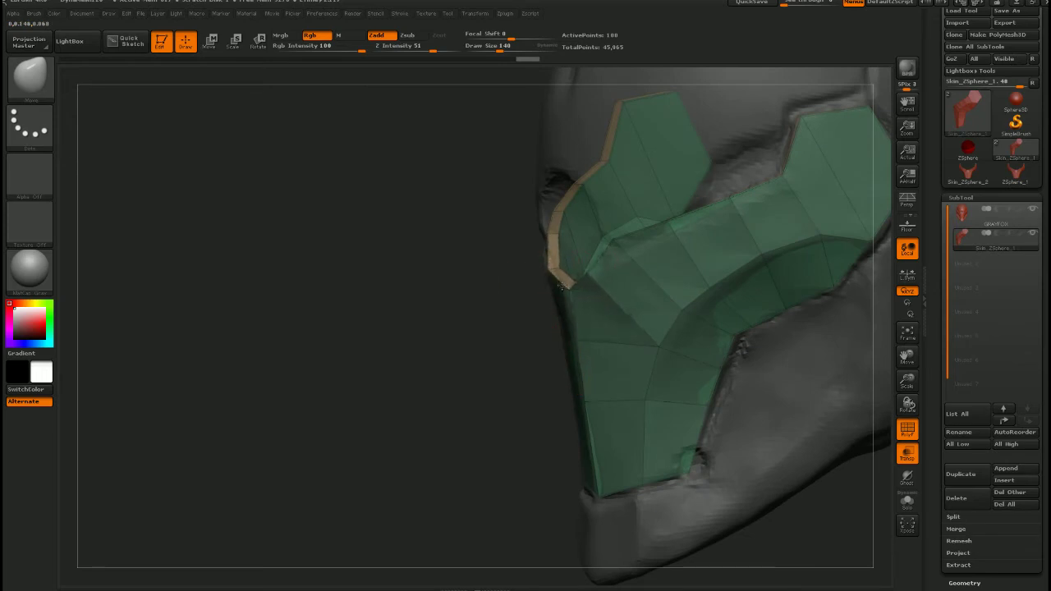
right_click_drag(585, 293, 588, 317)
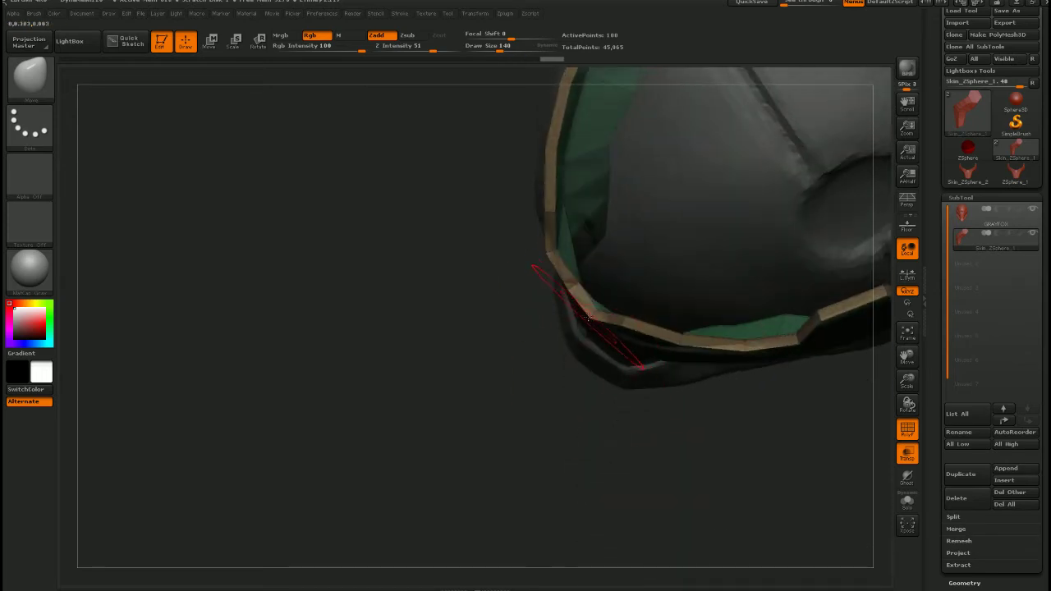
key("s")
left_click_drag(577, 285, 568, 291)
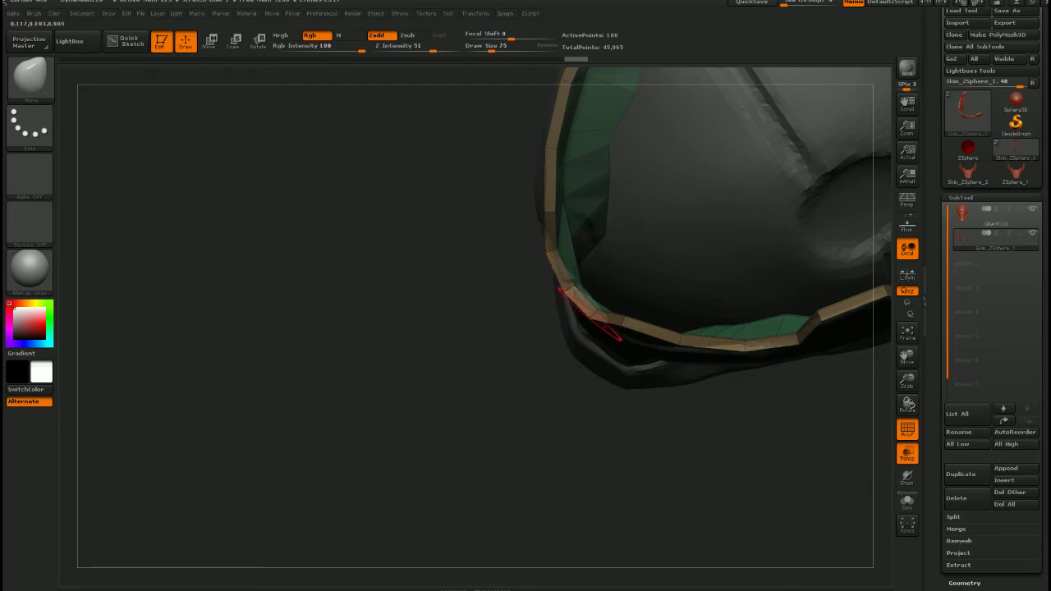
right_click_drag(595, 312, 576, 285)
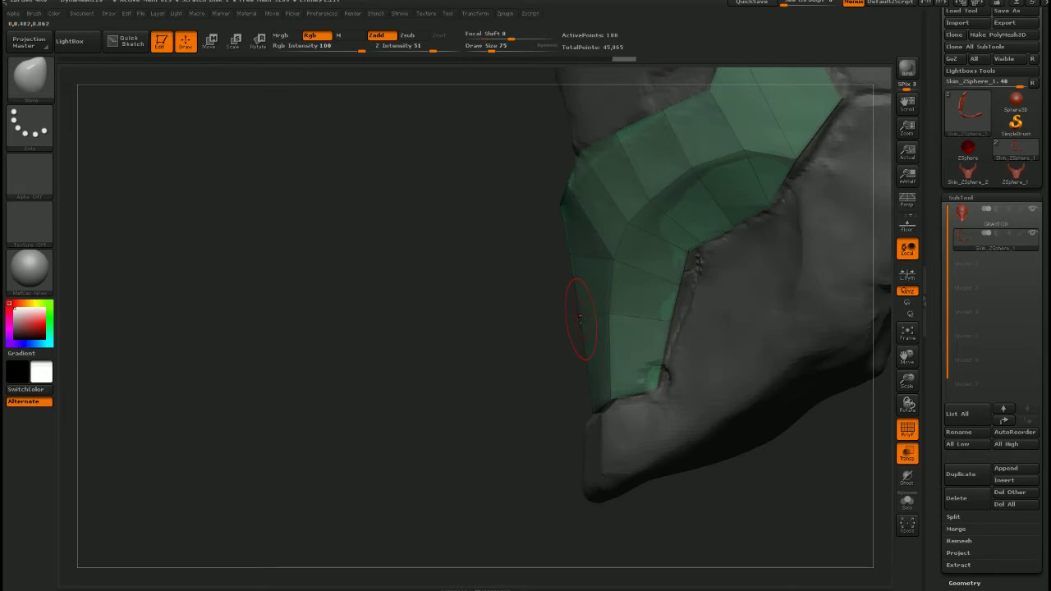
mouse_move(580, 319)
right_mouse_down()
mouse_move(615, 323)
mouse_move(587, 214)
mouse_move(542, 341)
right_mouse_up()
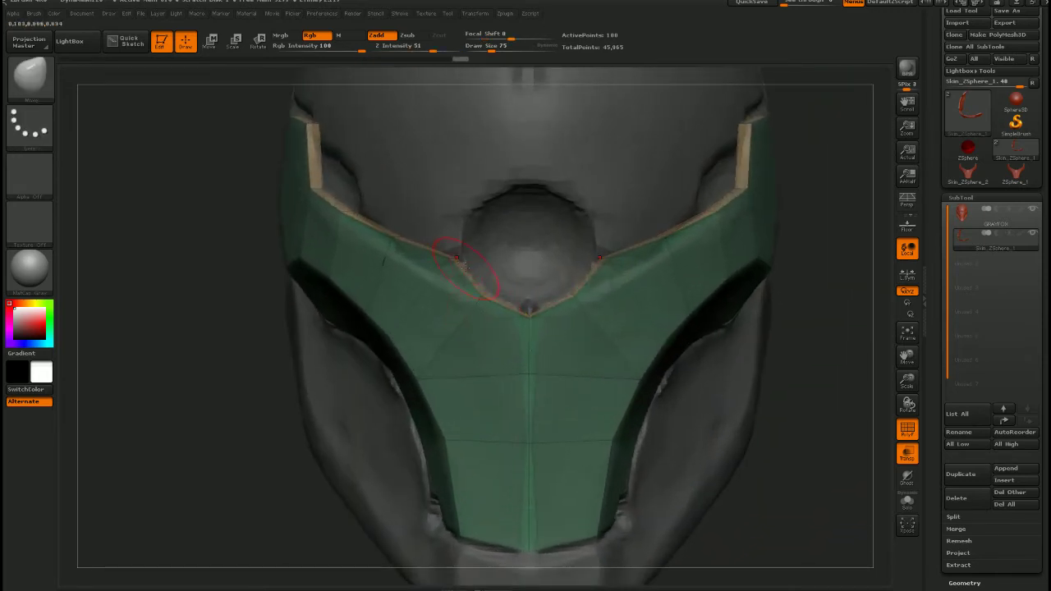
Check the faceplate's contour from the front against the helmet reference images
mouse_move(527, 359)
right_mouse_down("ctrl")
mouse_move(529, 319)
mouse_move(502, 344)
mouse_move(551, 345)
right_mouse_up("ctrl")
mouse_move(551, 345)
right_mouse_down("ctrl")
mouse_move(561, 290)
mouse_move(546, 305)
mouse_move(525, 390)
mouse_move(566, 399)
mouse_move(552, 345)
right_mouse_up("ctrl")
right_click_drag(552, 345, 545, 371)
left_click_drag(545, 371, 501, 373)
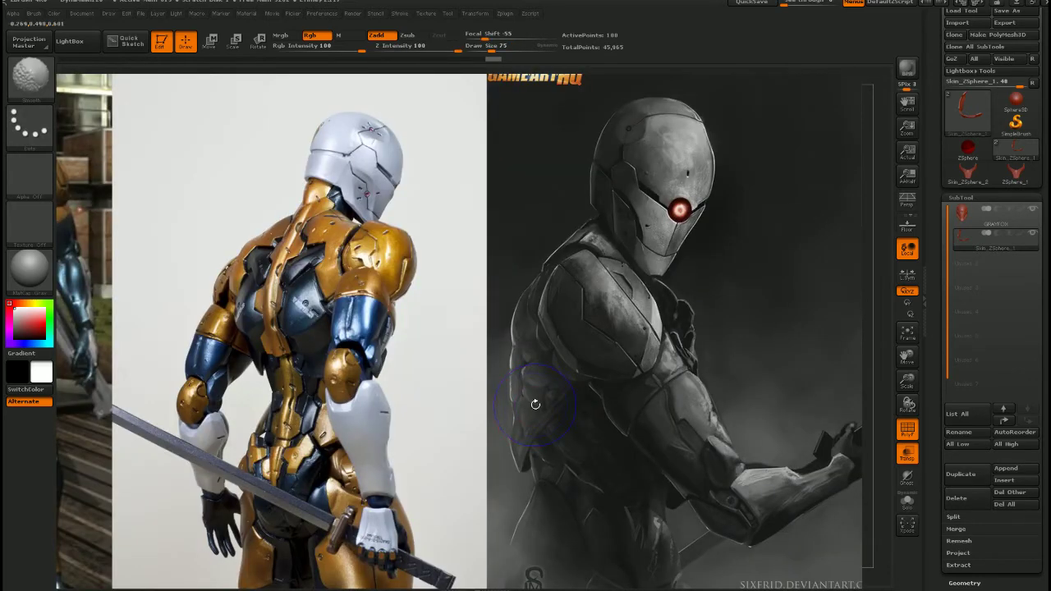
key("shift+z")
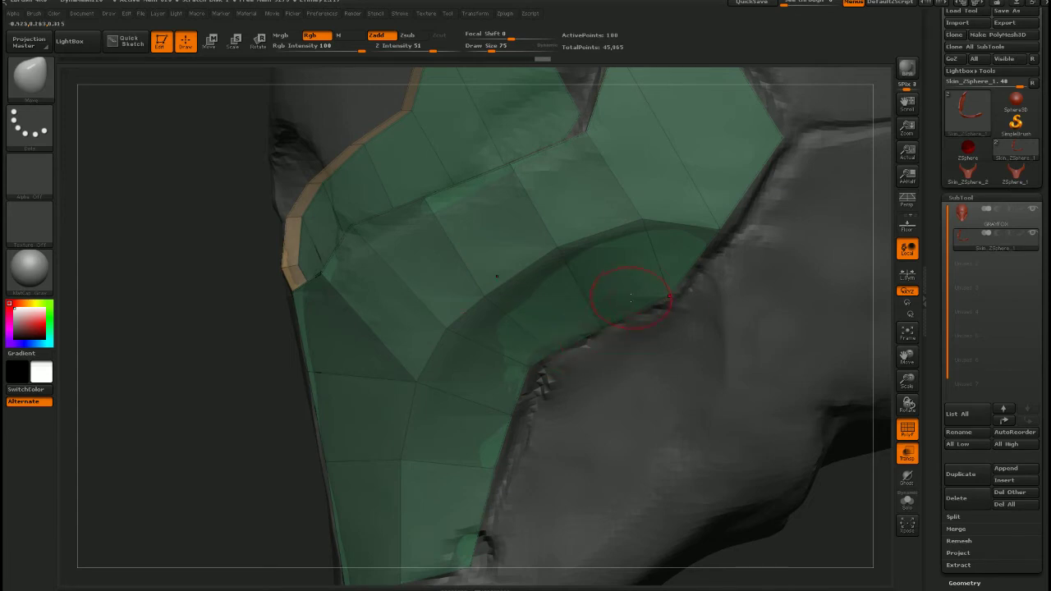
Adjust the faceplate's cheek and side vertices with the Move brush to follow the sculpted helmet surface and seams
left_click_drag(589, 351, 562, 315, "alt")
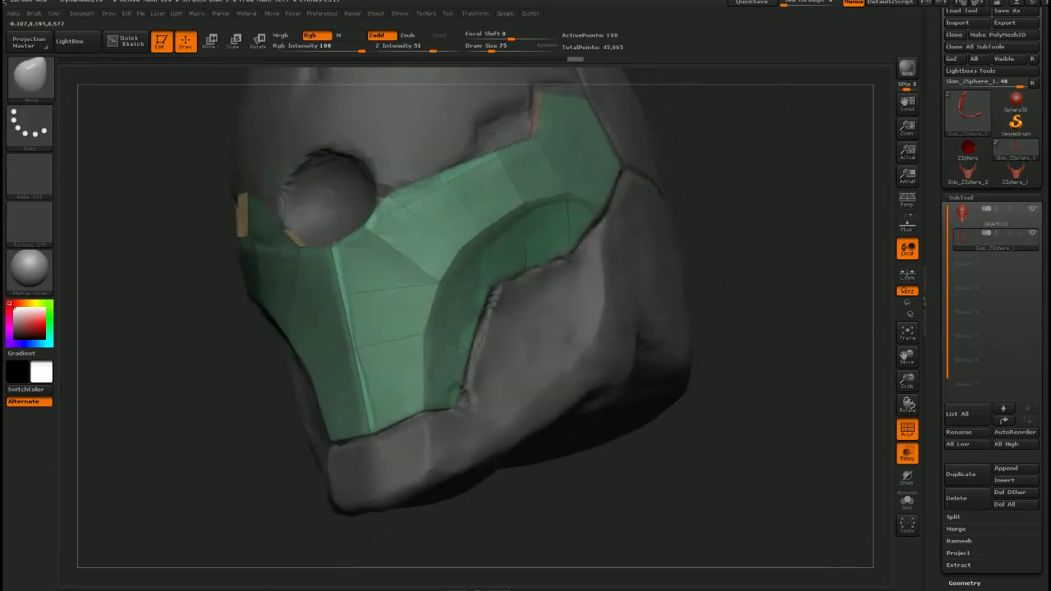
mouse_move(706, 345)
left_mouse_down()
mouse_move(575, 353)
mouse_move(509, 410)
mouse_move(493, 370)
mouse_move(505, 390)
mouse_move(495, 405)
left_mouse_up()
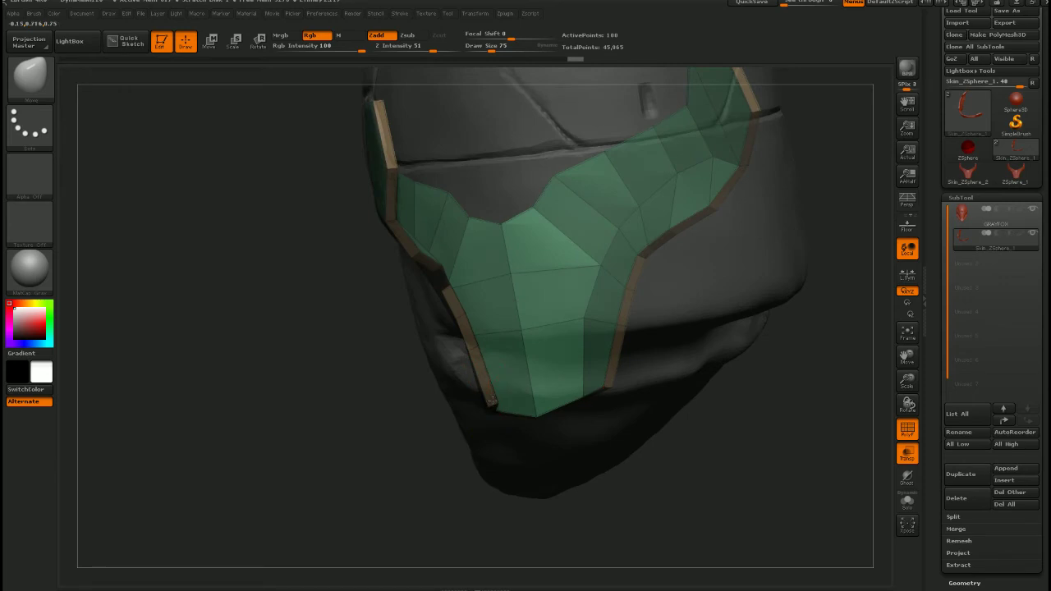
right_click_drag(478, 353, 460, 419)
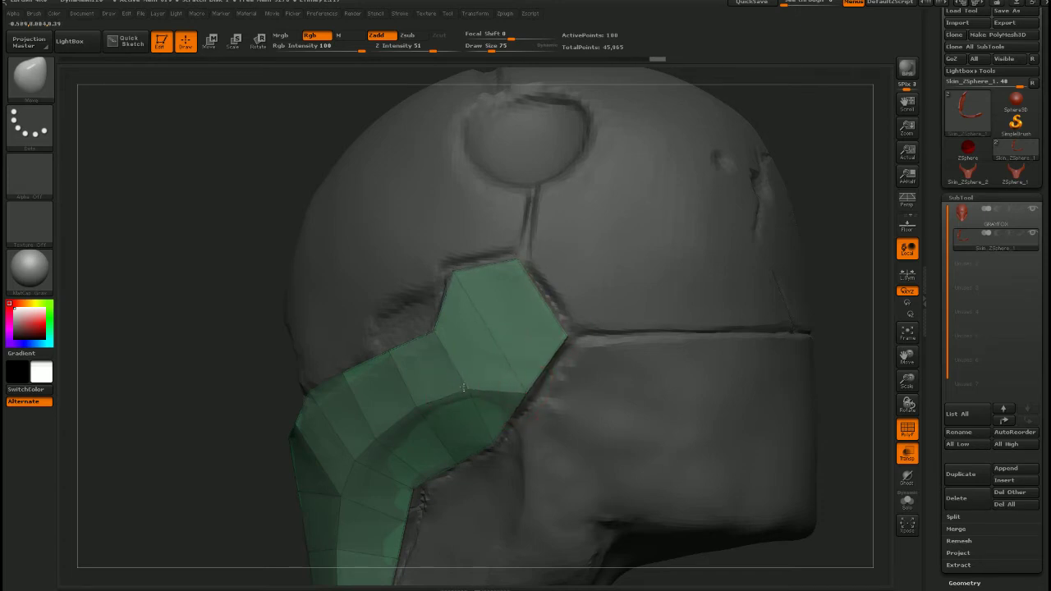
right_click_drag(499, 406, 531, 302, "ctrl")
right_click_drag(530, 302, 529, 427, "ctrl")
right_click_drag(528, 427, 601, 373)
right_click_drag(601, 374, 545, 395)
left_click_drag(545, 394, 503, 351)
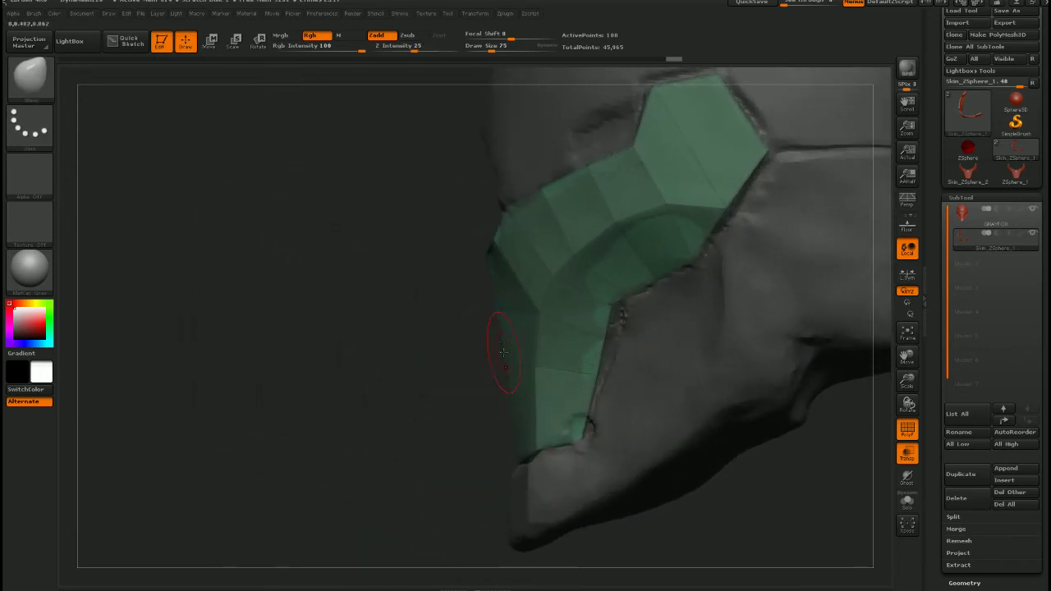
Refine the faceplate's central ridge just below the eye lens with the Move brush
left_click_drag(488, 254, 507, 344)
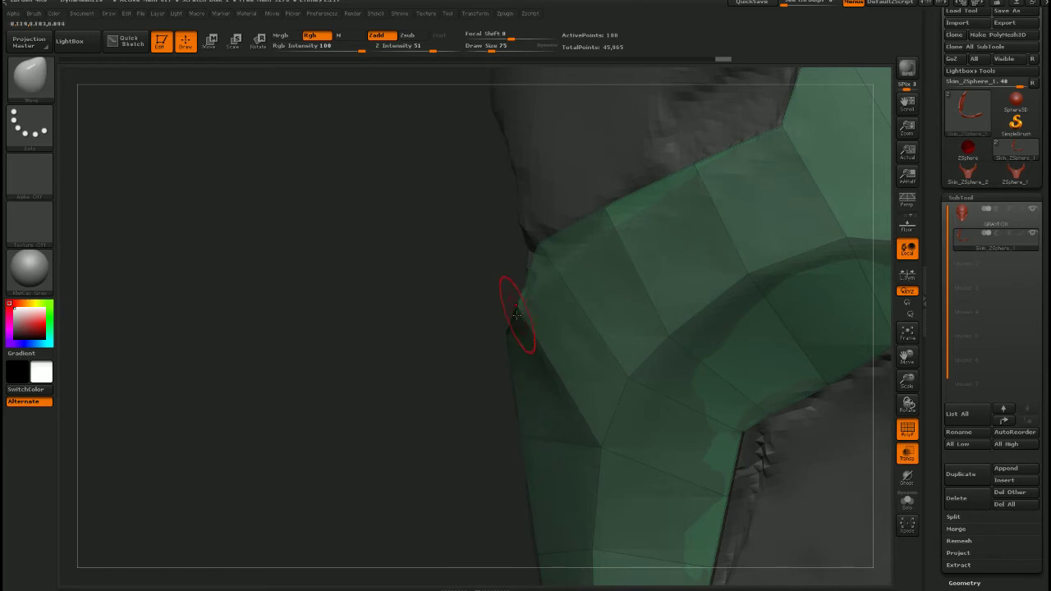
right_click_drag(517, 315, 509, 374)
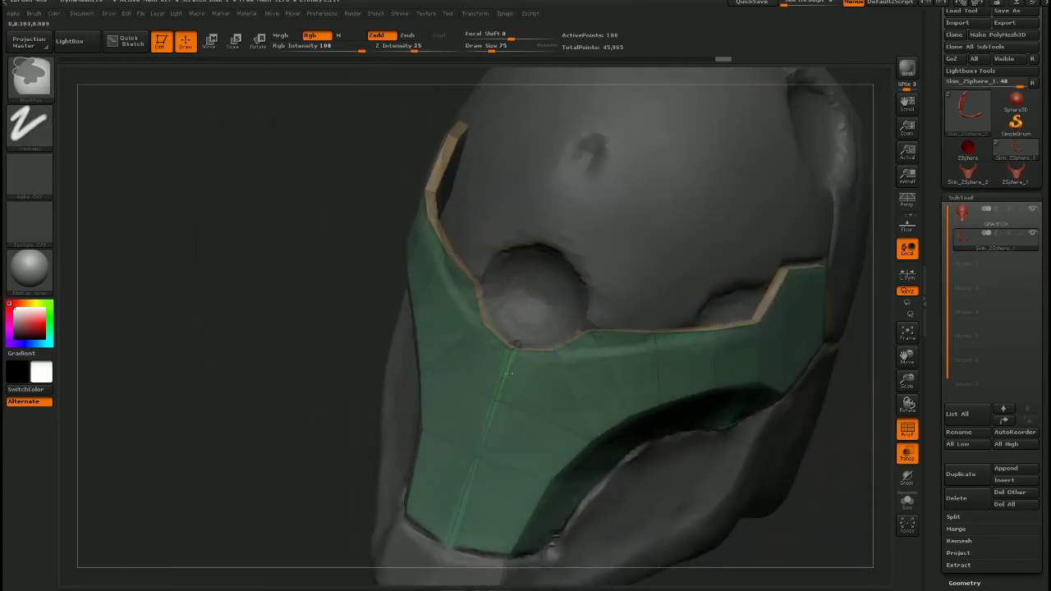
mouse_move(509, 374)
left_mouse_down("shift")
mouse_move(494, 326)
mouse_move(519, 357)
left_mouse_up("shift")
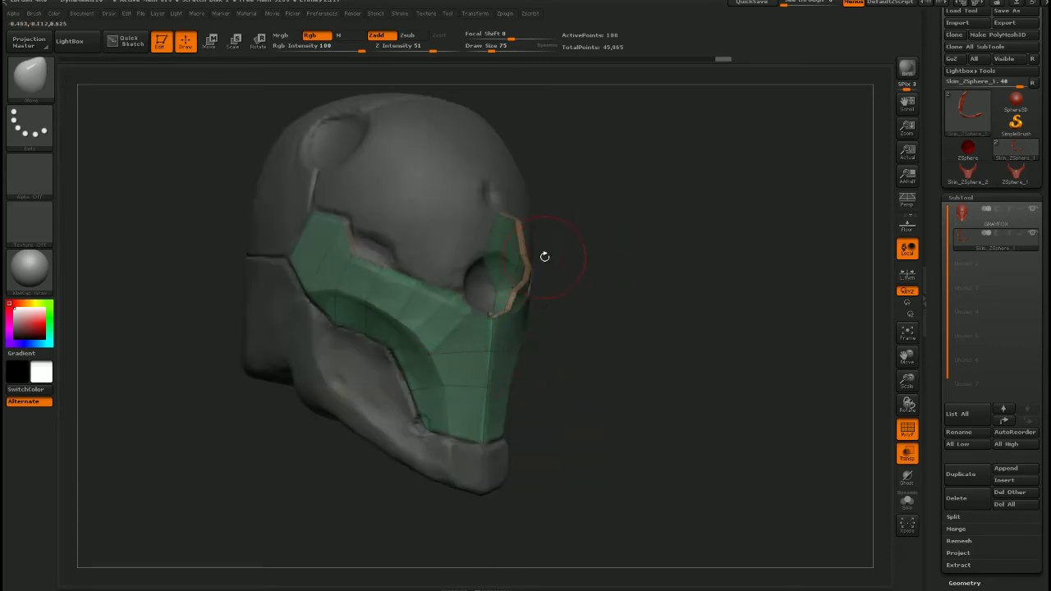
Turn off transparency, isolate the faceplate mesh and examine its front faces and rim from several angles
left_click_drag(618, 296, 640, 350)
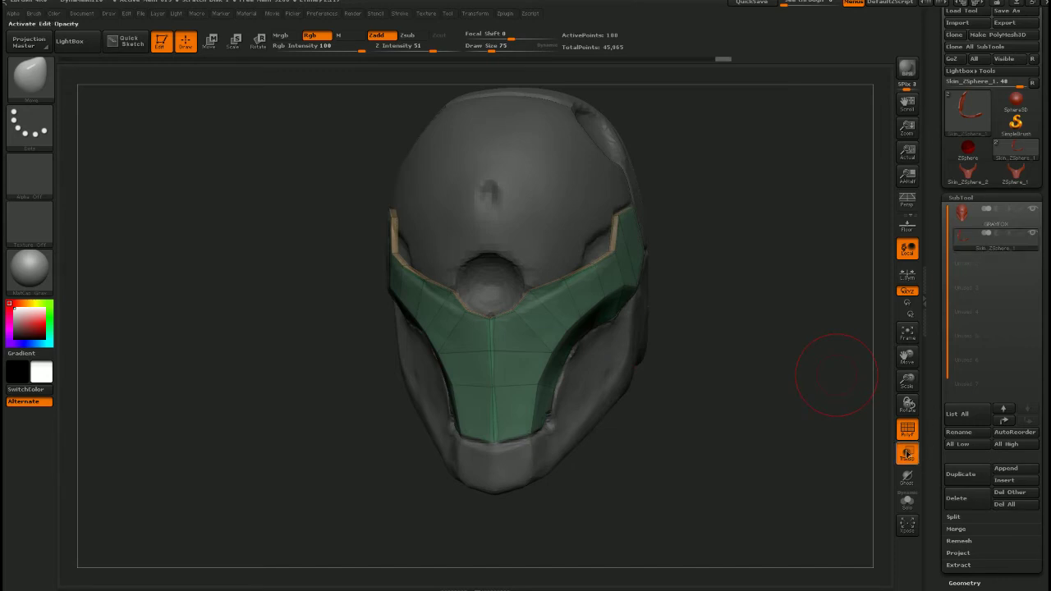
left_click(906, 453)
left_click(907, 499)
left_click_drag(651, 322, 526, 335)
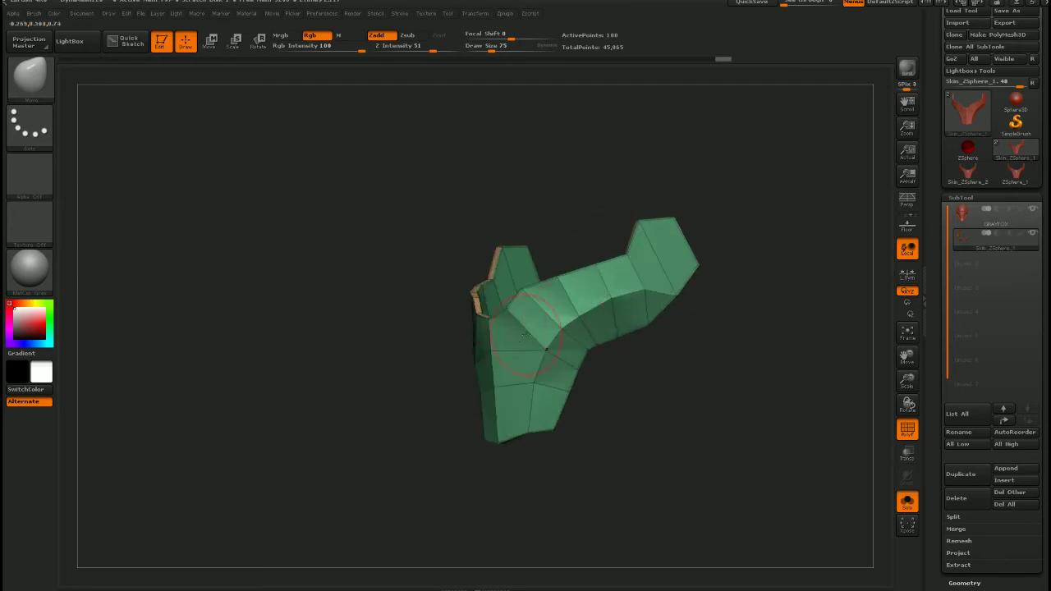
right_click_drag(574, 365, 586, 316)
left_click_drag(588, 315, 497, 257)
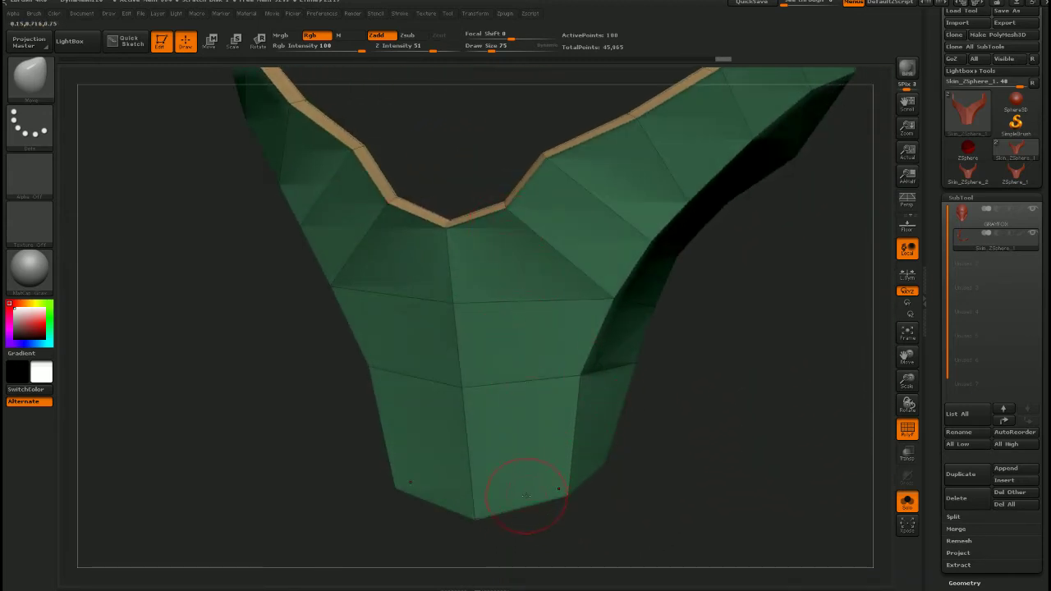
Examine the faceplate's inner and outer surfaces and the thickness of its rim from the front, side and back
mouse_move(525, 495)
left_mouse_down()
mouse_move(592, 270)
mouse_move(587, 356)
left_mouse_up()
left_click_drag(682, 317, 574, 299)
right_click_drag(575, 259, 570, 287, "ctrl")
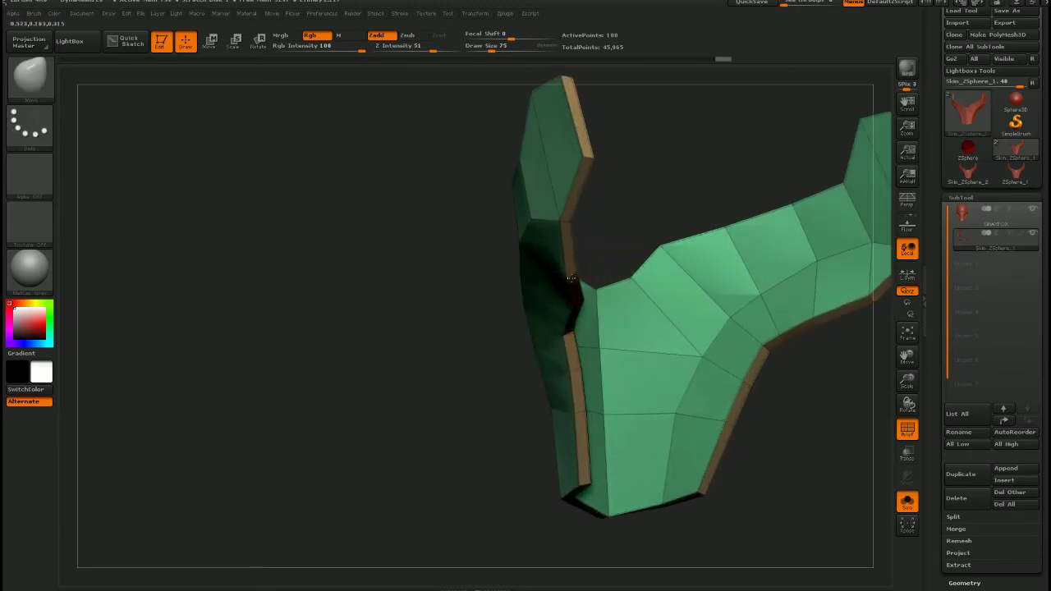
left_click_drag(586, 272, 690, 316)
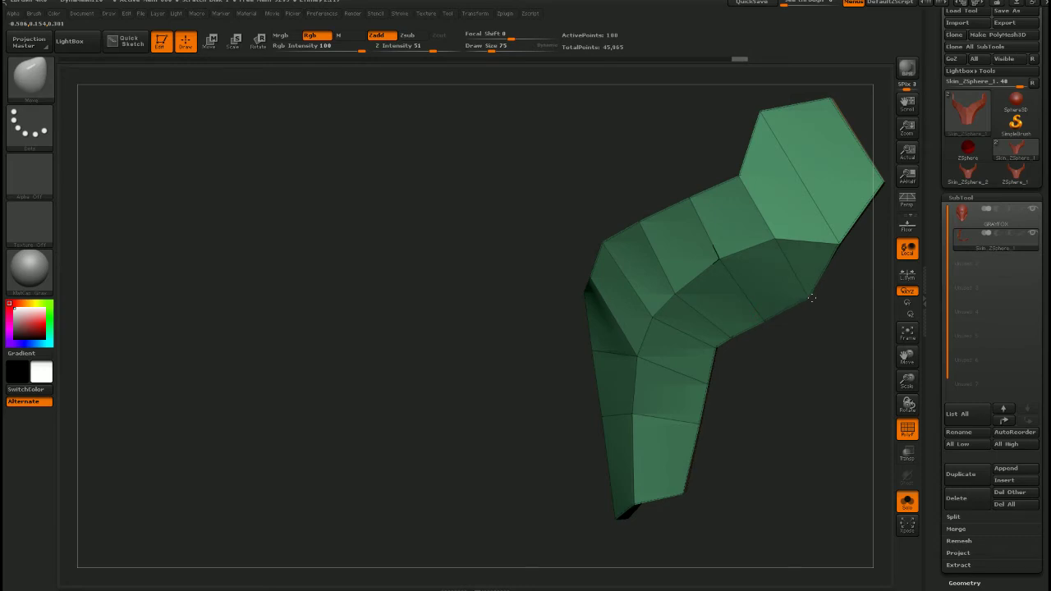
right_click_drag(854, 299, 676, 331)
mouse_move(726, 308)
right_mouse_down("ctrl")
mouse_move(730, 387)
mouse_move(571, 255)
right_mouse_up("ctrl")
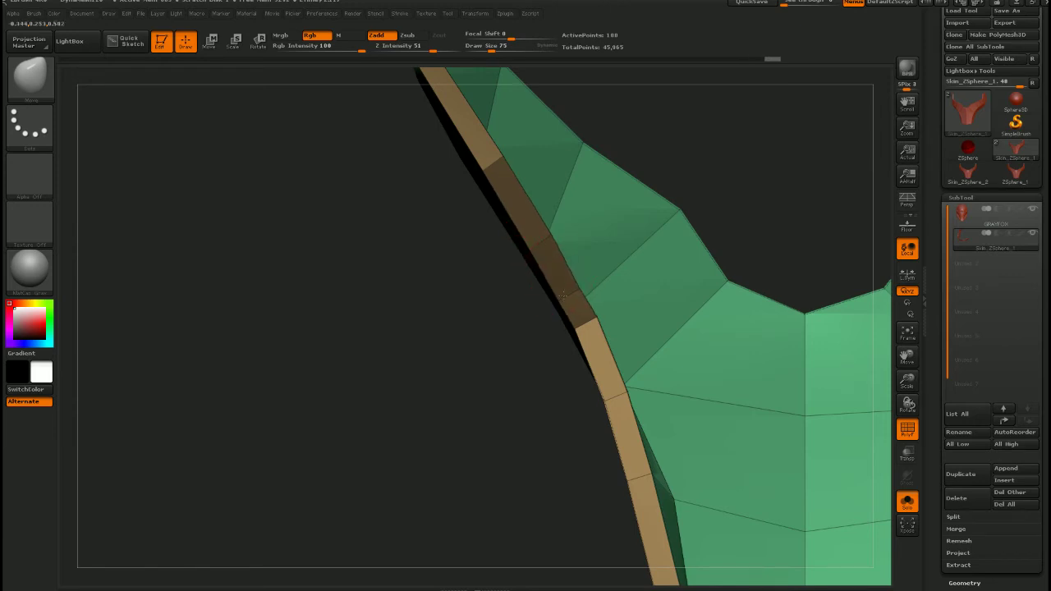
mouse_move(540, 252)
right_mouse_down("ctrl")
mouse_move(538, 176)
mouse_move(701, 329)
mouse_move(622, 357)
right_mouse_up("ctrl")
mouse_move(622, 357)
left_mouse_down()
mouse_move(606, 351)
mouse_move(610, 315)
mouse_move(605, 392)
mouse_move(608, 355)
left_mouse_up()
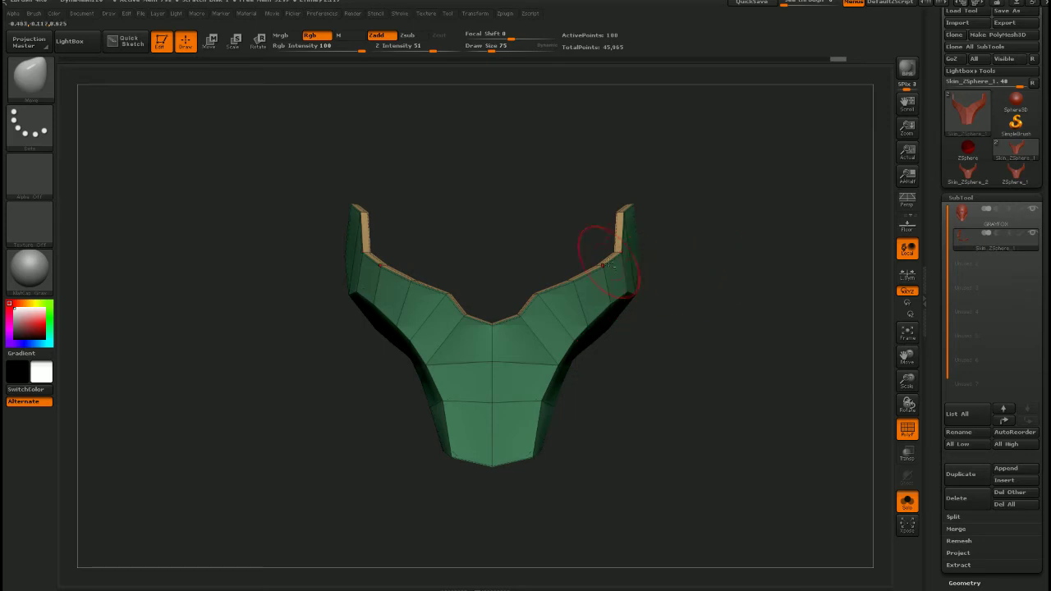
left_click_drag(612, 265, 642, 367)
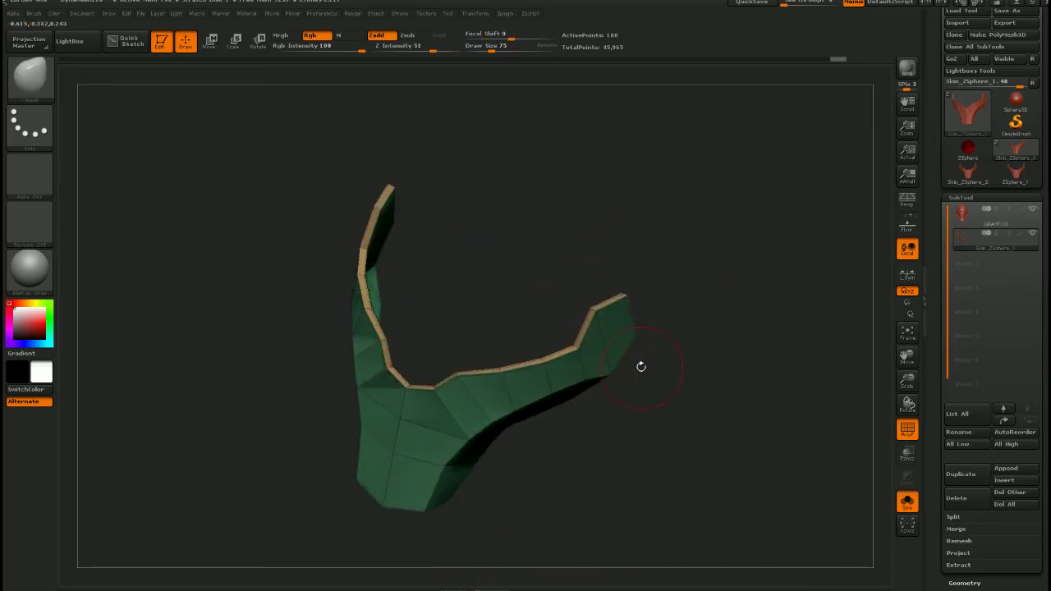
Isolate the faceplate's tan rim polygroup to inspect it, and show the whole mesh again
left_click(549, 397, "ctrl+shift")
left_click(548, 396, "ctrl+shift")
left_click(545, 390, "ctrl+shift")
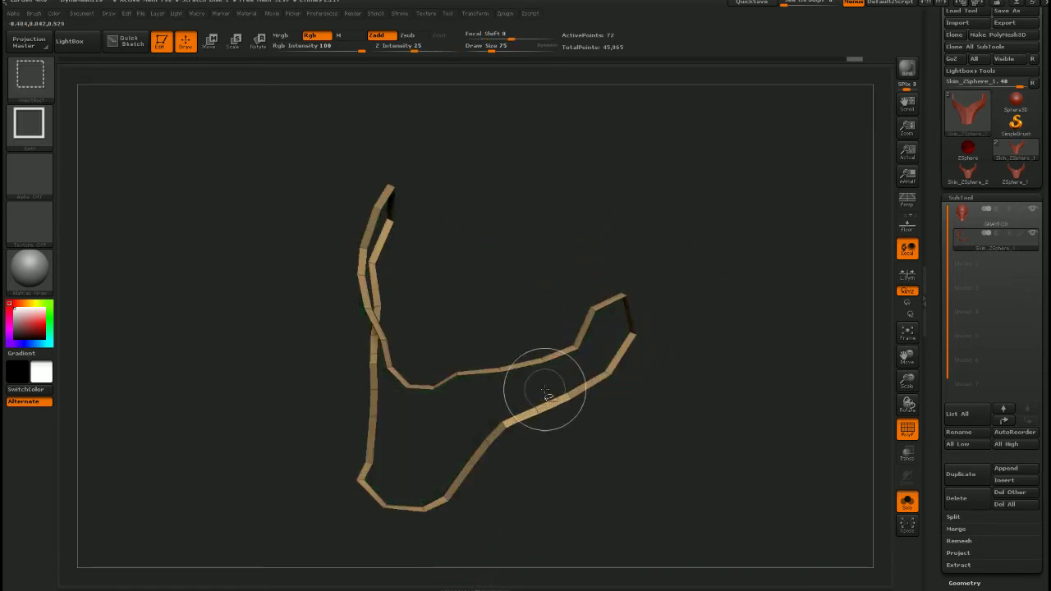
mouse_move(546, 394)
left_mouse_down()
mouse_move(625, 311)
mouse_move(637, 390)
left_mouse_up()
left_click_drag(608, 281, 599, 329)
left_click(631, 380, "ctrl+shift")
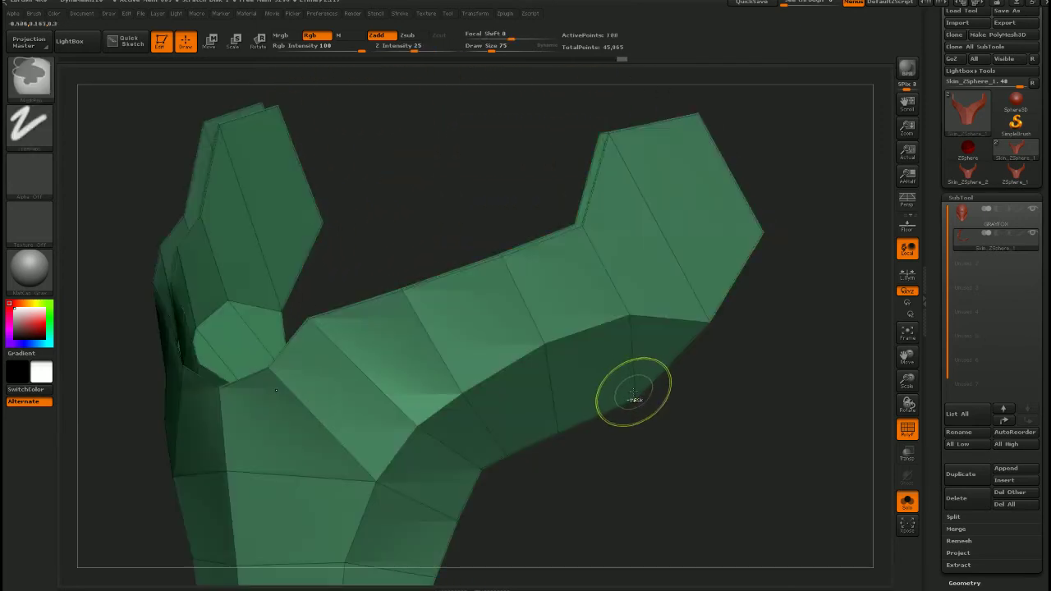
left_click_drag(633, 380, 637, 335)
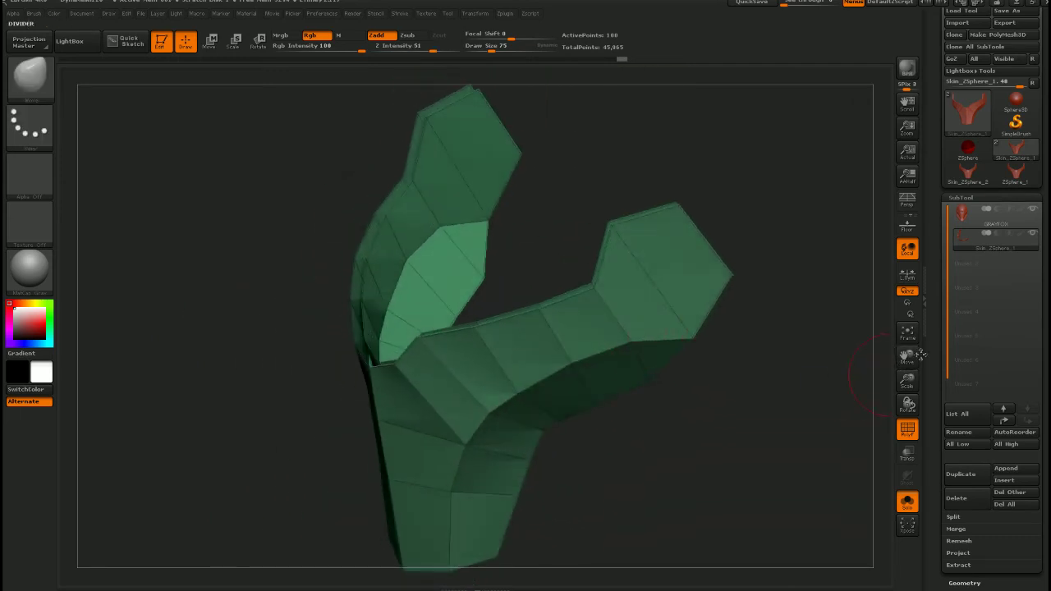
Isolate the faceplate's rim polygroup and crease its borders
left_click(964, 583)
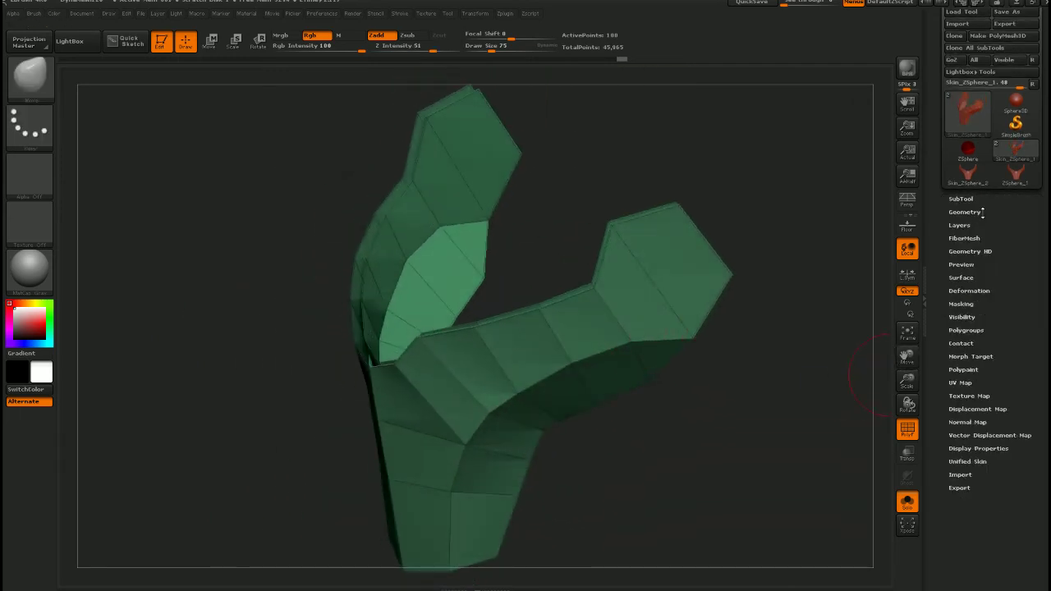
left_click(966, 334)
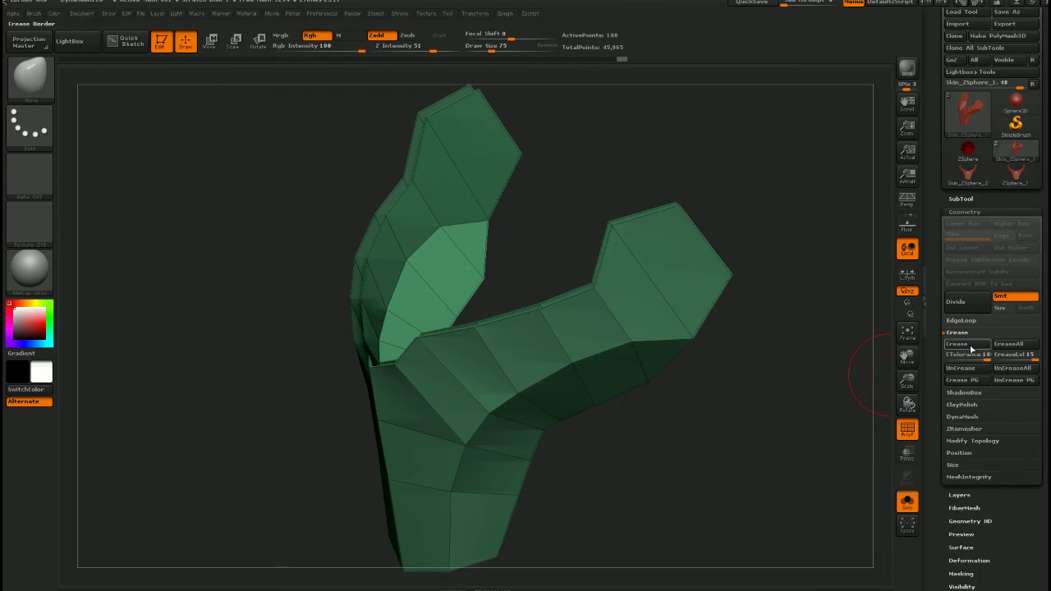
right_click_drag(635, 328, 633, 373, "ctrl")
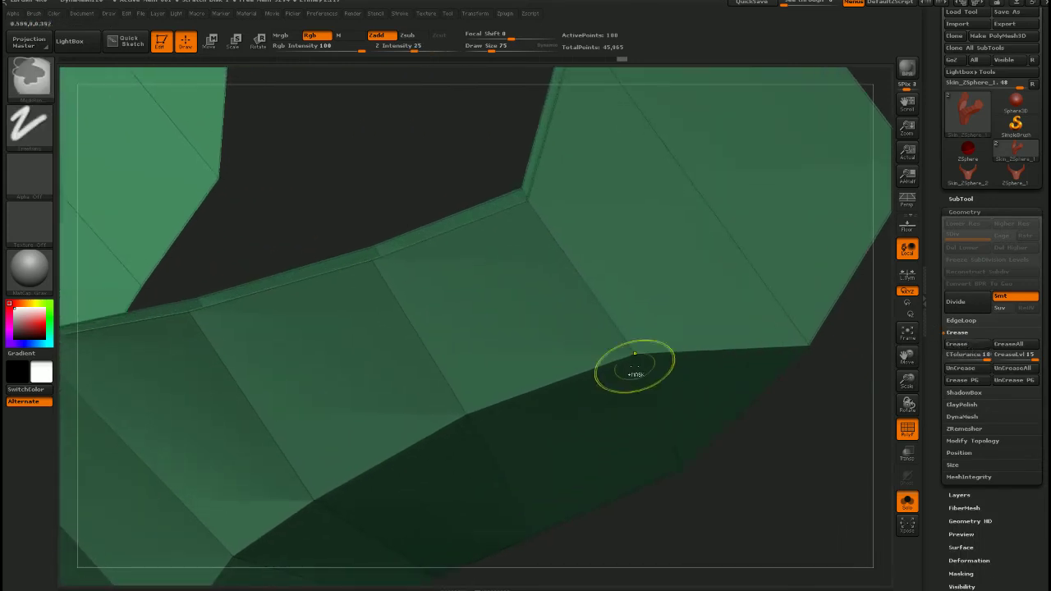
right_click_drag(547, 227, 620, 366, "alt")
right_click_drag(620, 366, 613, 236, "ctrl")
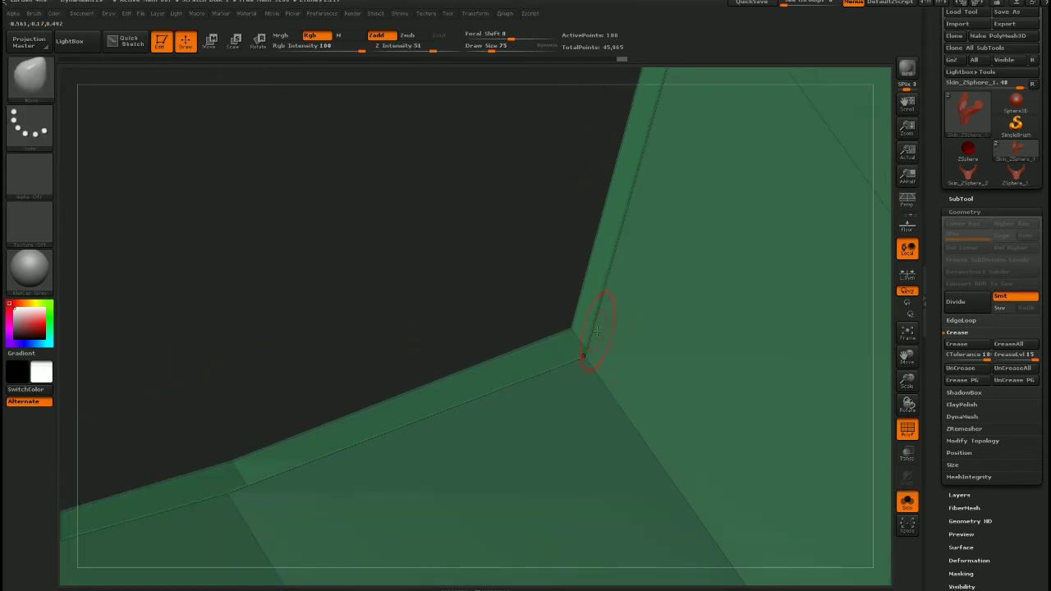
mouse_move(601, 357)
right_mouse_down("ctrl")
mouse_move(609, 296)
mouse_move(661, 485)
mouse_move(632, 394)
mouse_move(627, 414)
mouse_move(630, 336)
right_mouse_up("ctrl")
left_click(566, 305, "ctrl+shift")
mouse_move(630, 336)
right_mouse_down("ctrl")
mouse_move(654, 418)
mouse_move(642, 371)
right_mouse_up("ctrl")
left_click(604, 351, "ctrl+shift")
left_click_drag(502, 285, 519, 301, "ctrl+shift")
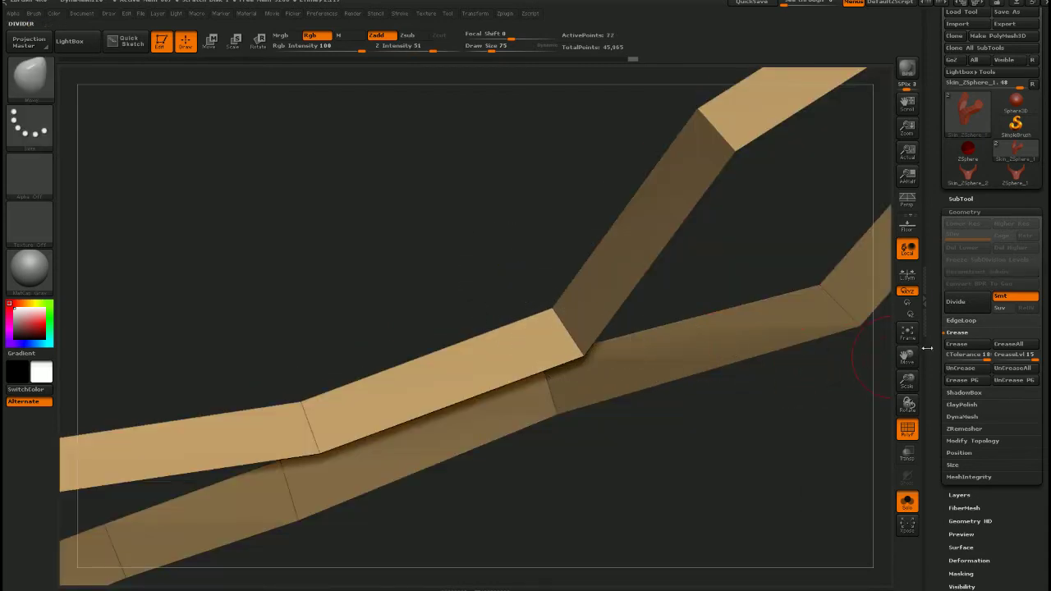
left_click(962, 345)
Toggle the visibility of the faceplate's polygroups to check the rim around the side arm's upper inner corner
right_click_drag(649, 364, 615, 290, "ctrl")
left_click_drag(616, 291, 547, 293)
right_click_drag(521, 260, 544, 355, "alt")
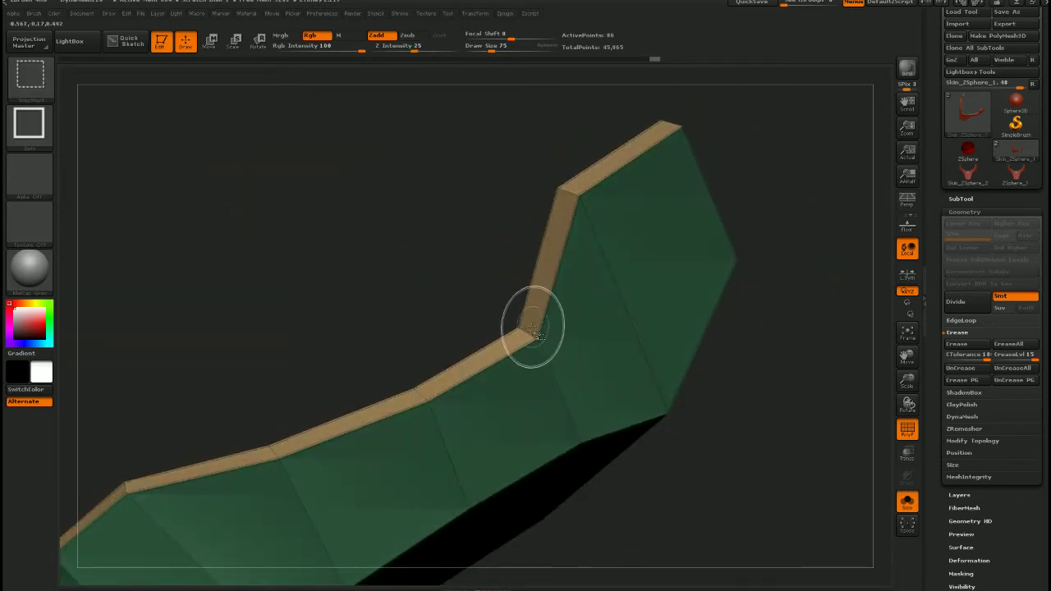
left_click(532, 330, "ctrl+shift")
left_click(532, 342, "ctrl+shift")
left_click(557, 359, "ctrl+shift")
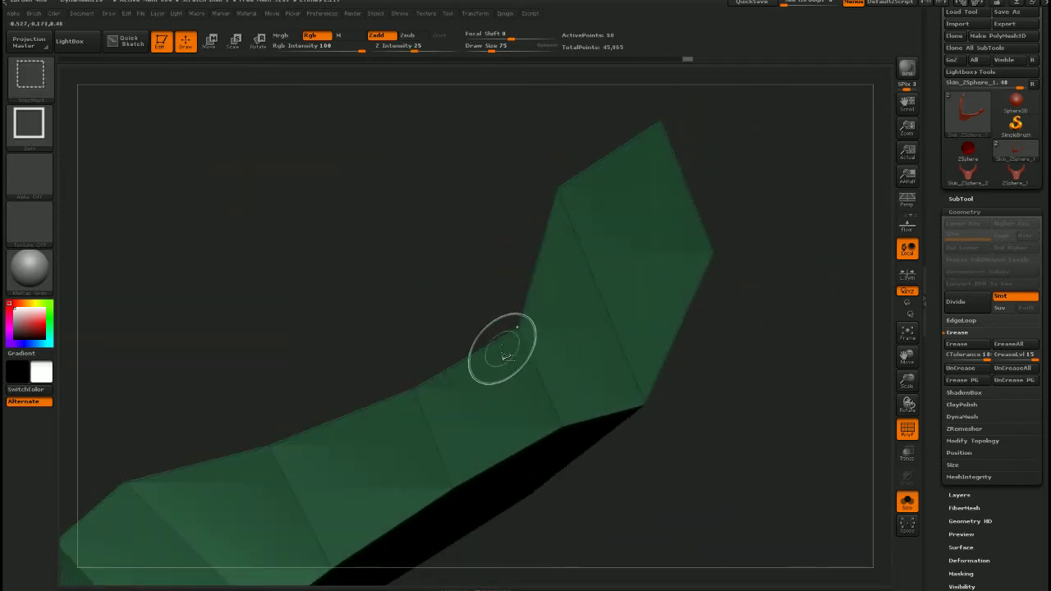
left_click(530, 367, "ctrl+shift")
left_click(545, 370, "ctrl+shift")
left_click(546, 373, "ctrl+shift")
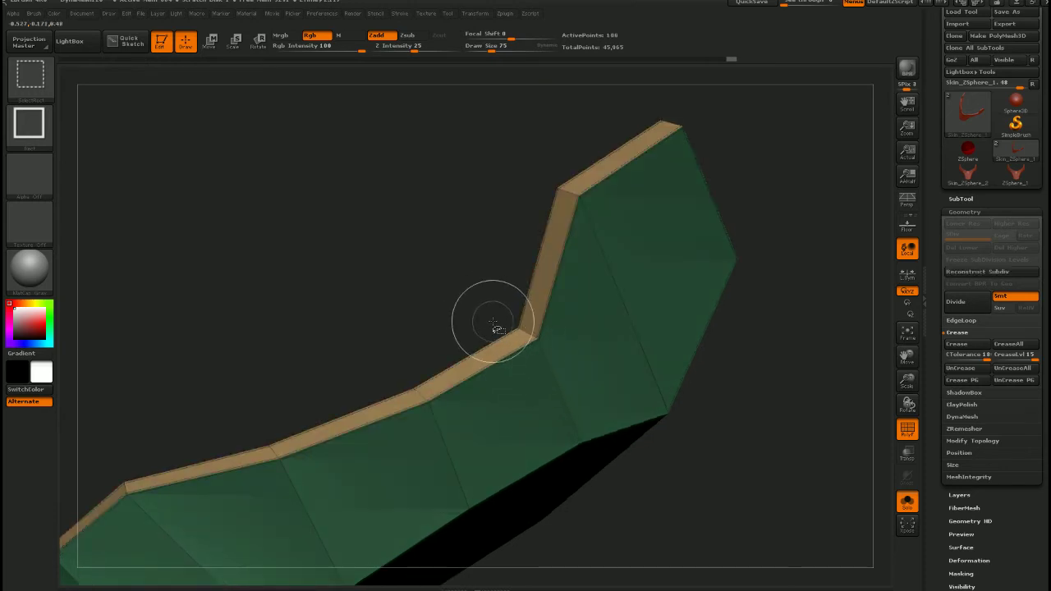
Compare the faceplate with and without its rim and green surface polygroups, viewing the side arm edge-on
right_click_drag(456, 292, 539, 348)
left_click(534, 345, "ctrl+shift")
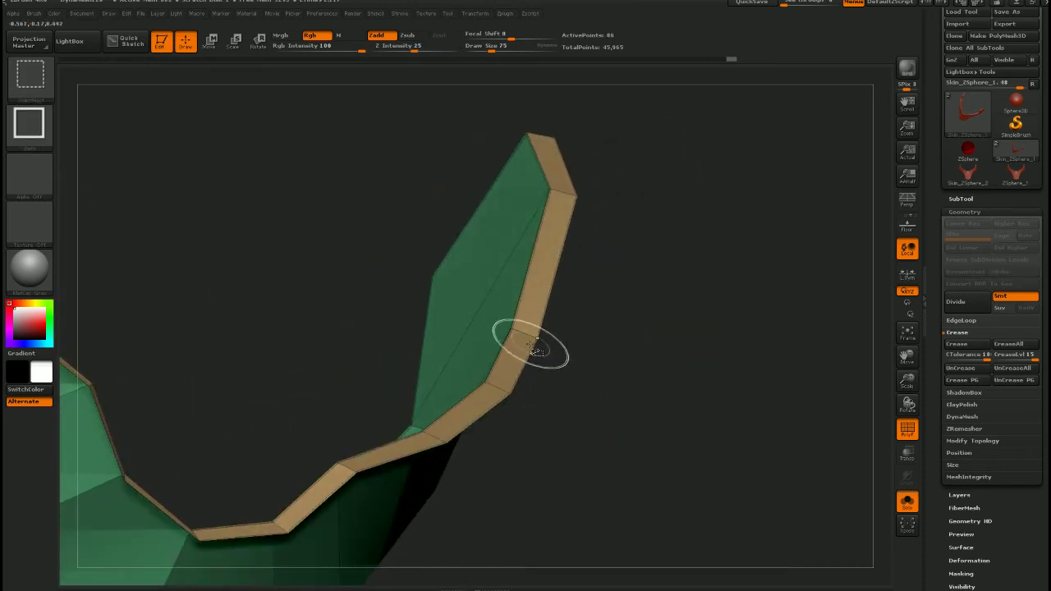
left_click(384, 504, "ctrl+shift")
left_click(419, 488, "ctrl+shift")
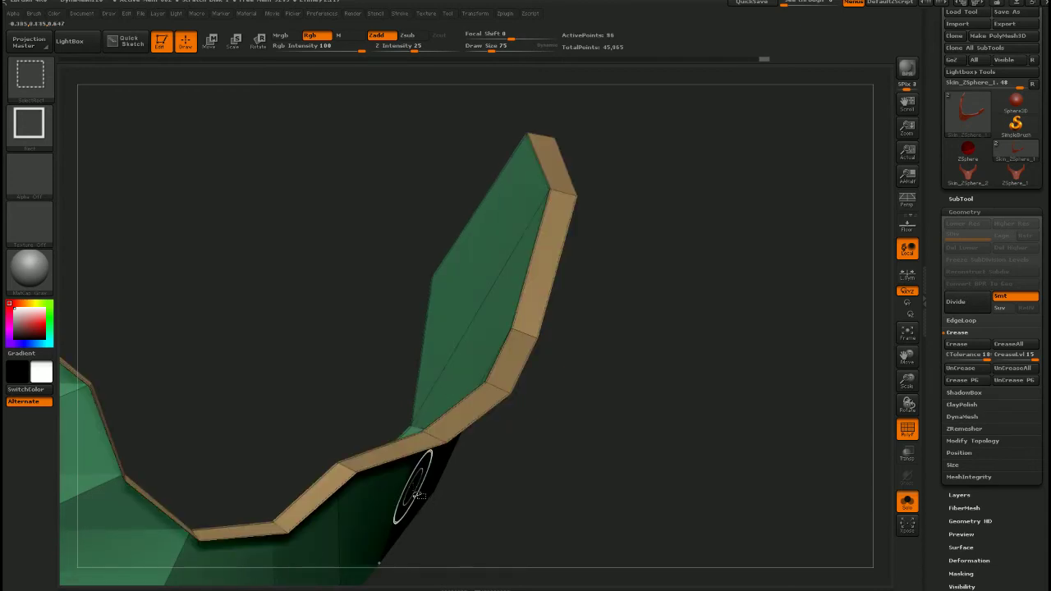
left_click(379, 384, "ctrl+shift")
left_click(373, 383, "ctrl+shift")
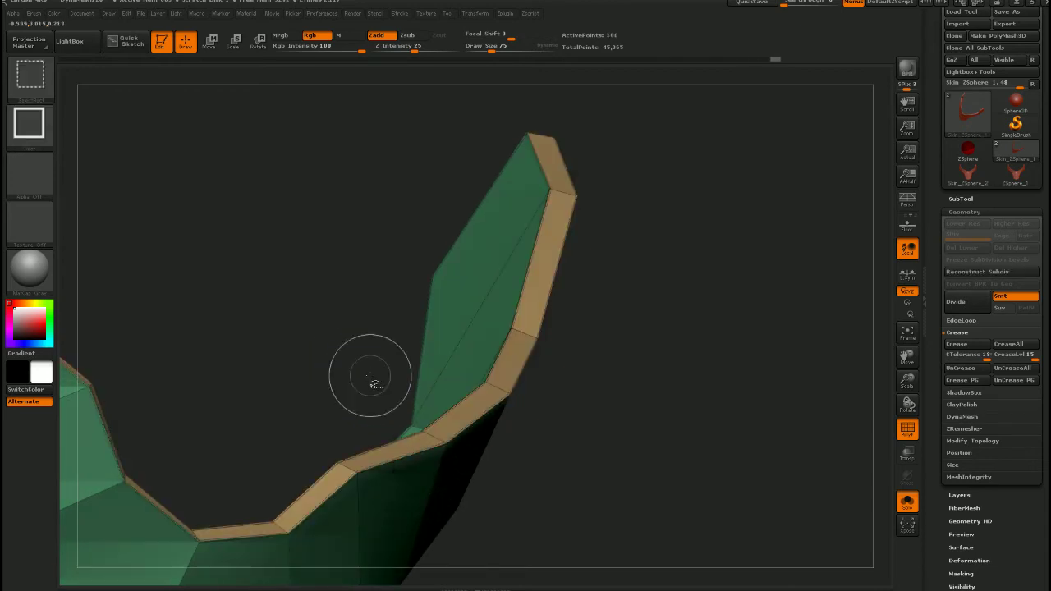
left_click(490, 353, "ctrl+shift")
left_click(509, 369, "ctrl+shift")
left_click(481, 355, "ctrl+shift")
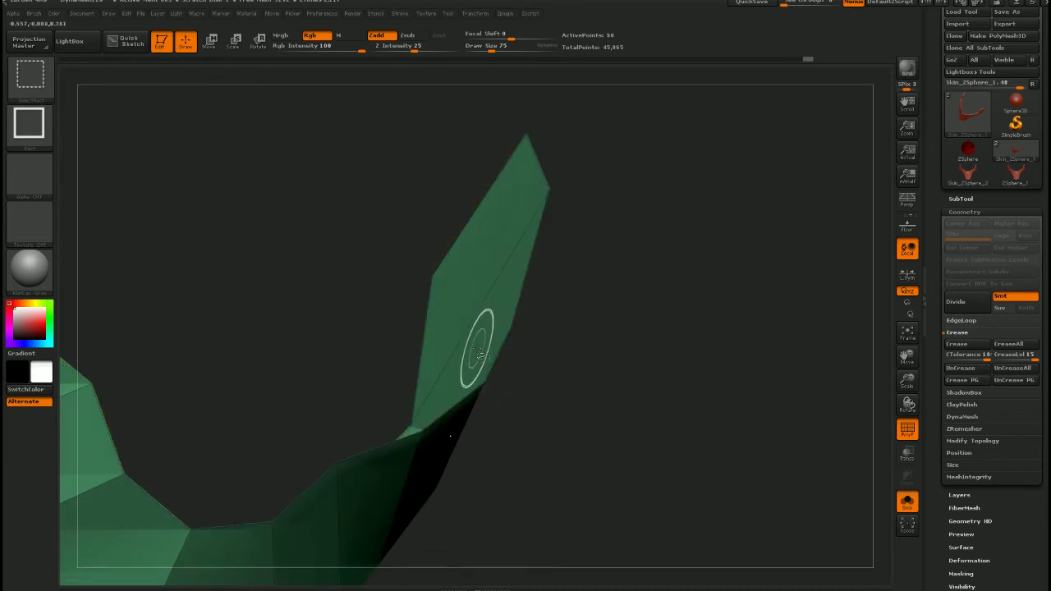
left_click(472, 339, "ctrl+shift")
left_click(479, 344, "ctrl+shift")
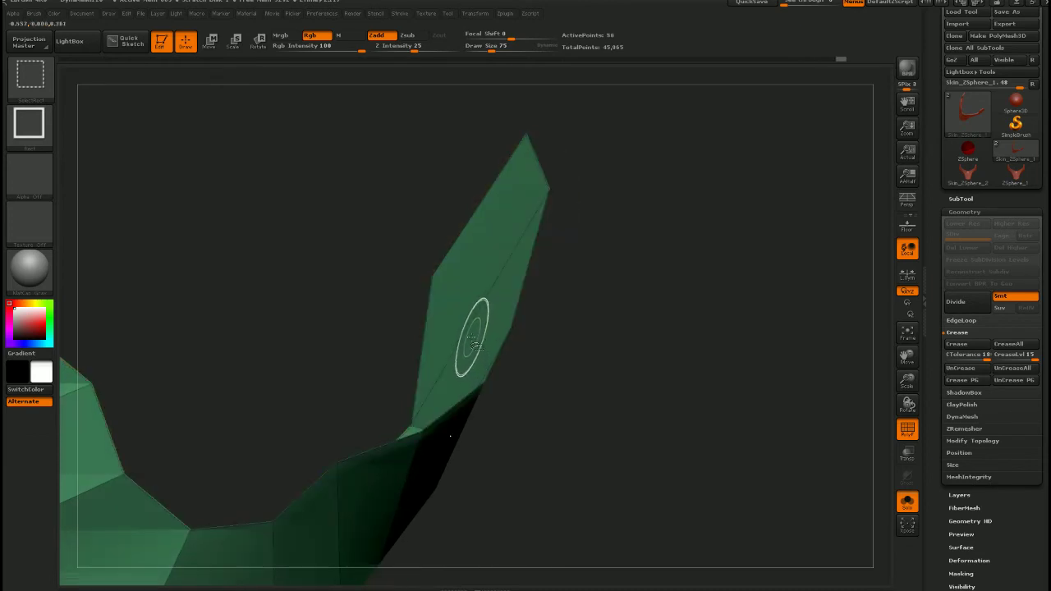
left_click(473, 341, "ctrl+shift")
left_click(479, 343, "ctrl+shift")
left_click(483, 346, "ctrl+shift")
mouse_move(497, 361)
right_mouse_down()
mouse_move(490, 430)
mouse_move(467, 384)
mouse_move(493, 356)
right_mouse_up()
left_click(517, 382, "ctrl+shift")
right_click_drag(521, 389, 578, 447)
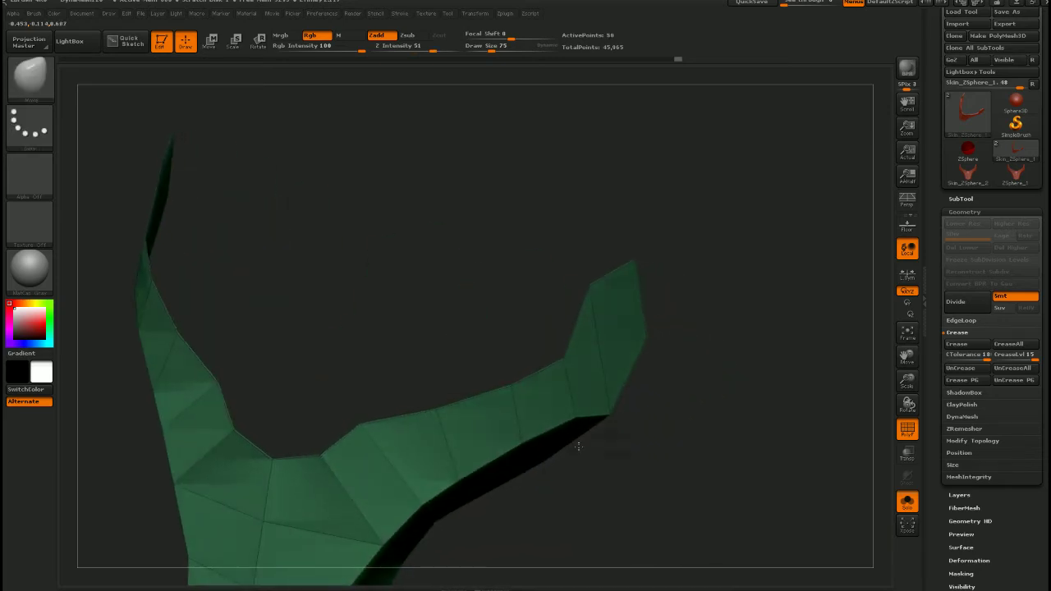
Show the complete faceplate mesh and apply Crease to it
left_click(488, 293, "ctrl+shift")
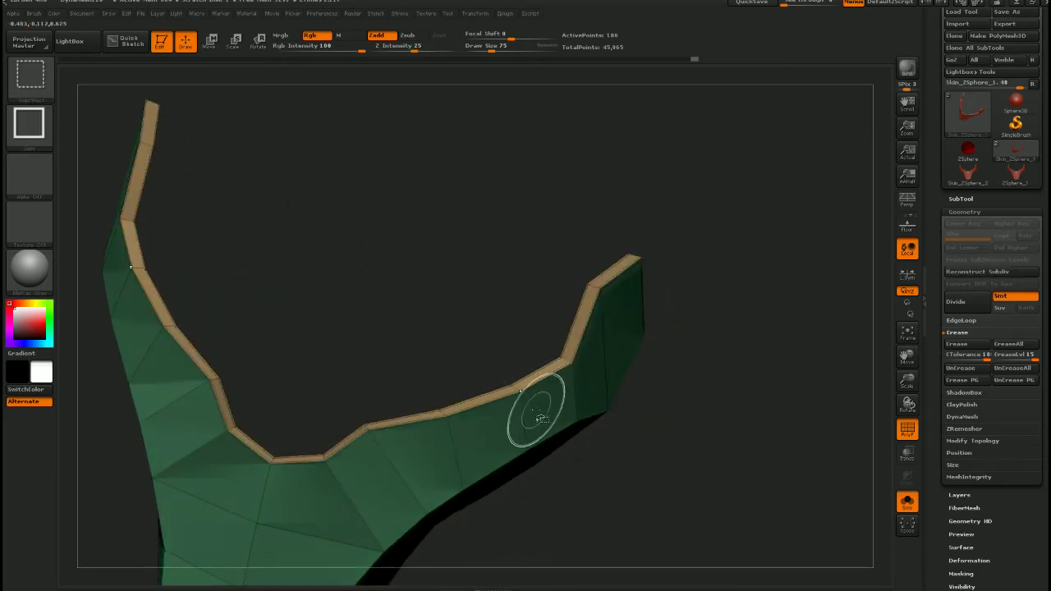
left_click(538, 421, "ctrl+shift")
left_click_drag(539, 422, 515, 401)
right_click_drag(519, 399, 483, 336, "ctrl")
left_click(545, 436, "ctrl+shift")
right_click_drag(547, 438, 542, 398, "alt")
left_click_drag(541, 398, 587, 346)
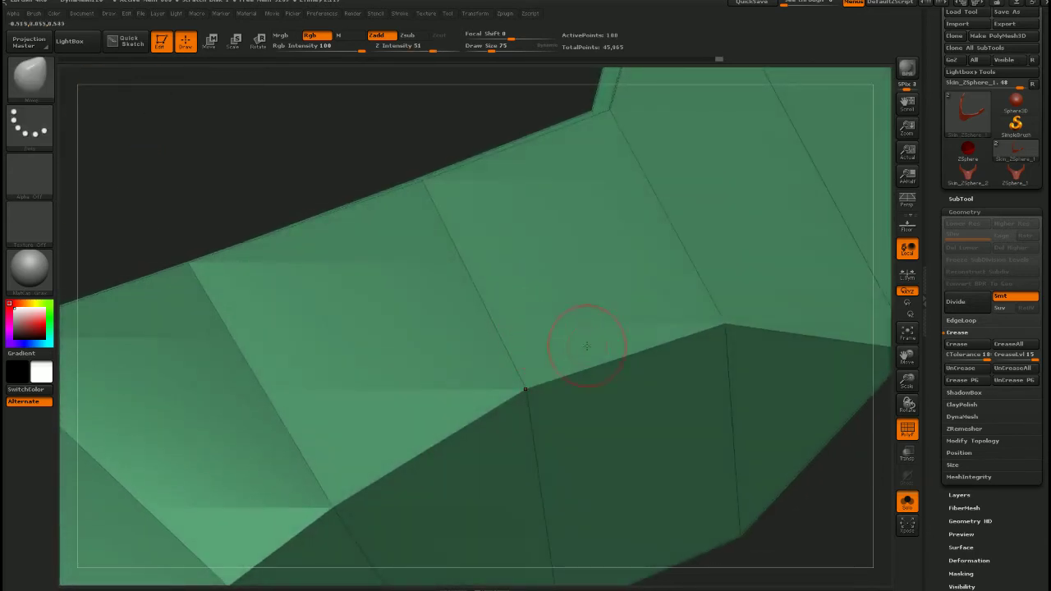
left_click(966, 346)
Isolate the rim faces along the upper edge of the faceplate's side arms and crease their borders
right_click_drag(852, 371, 655, 314)
right_click_drag(583, 490, 525, 382, "alt")
right_click_drag(503, 417, 538, 323)
left_click_drag(534, 176, 564, 223, "ctrl+shift")
right_click_drag(560, 263, 556, 310)
mouse_move(555, 309)
left_mouse_down()
mouse_move(554, 392)
mouse_move(563, 364)
mouse_move(551, 332)
mouse_move(535, 394)
mouse_move(544, 370)
mouse_move(462, 380)
left_mouse_up()
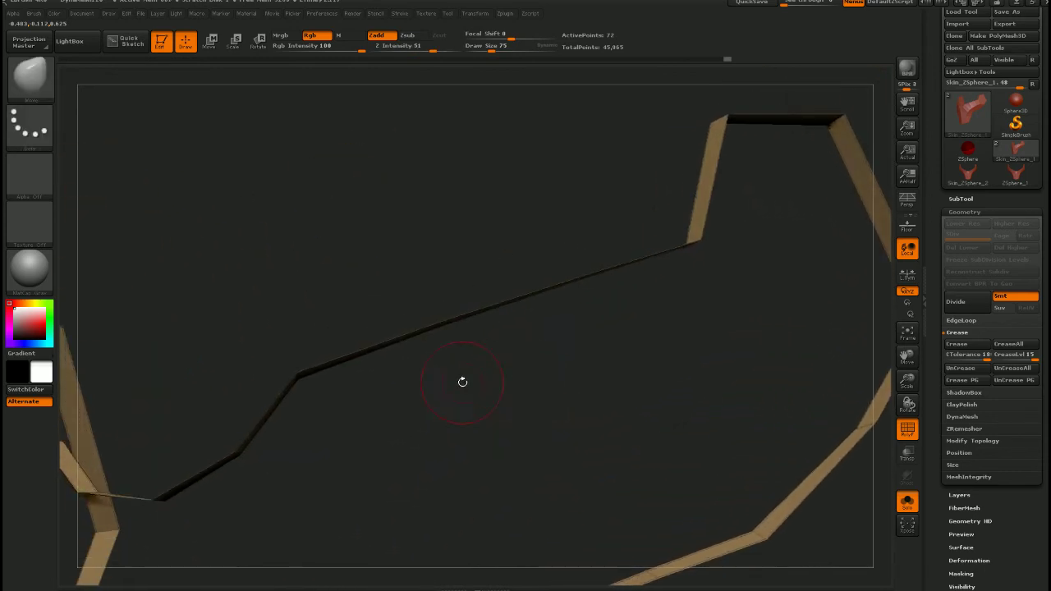
left_click_drag(233, 264, 356, 335, "ctrl+shift")
key("ctrl+z")
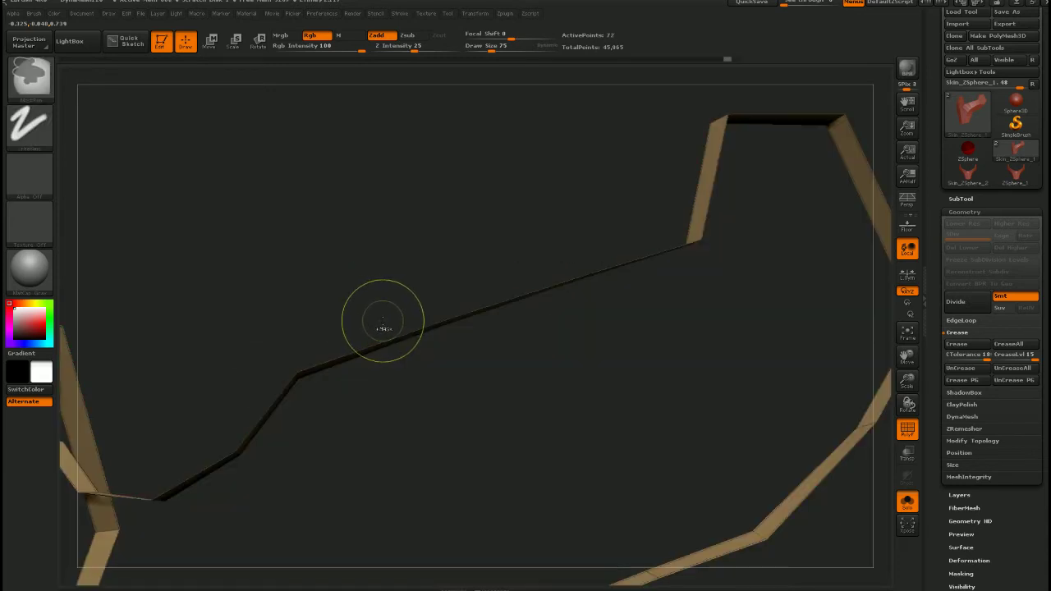
mouse_move(245, 218)
left_mouse_down("ctrl+shift")
mouse_move(311, 279)
mouse_move(706, 377)
mouse_move(716, 401)
mouse_move(666, 407)
mouse_move(731, 390)
left_mouse_up("ctrl+shift")
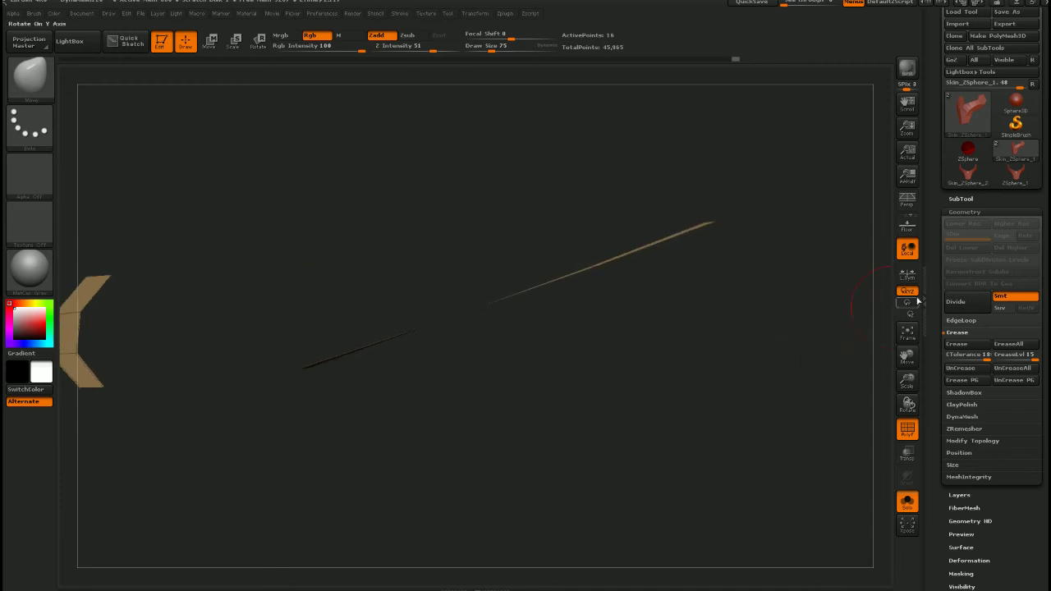
left_click(959, 344)
left_click_drag(544, 321, 549, 281)
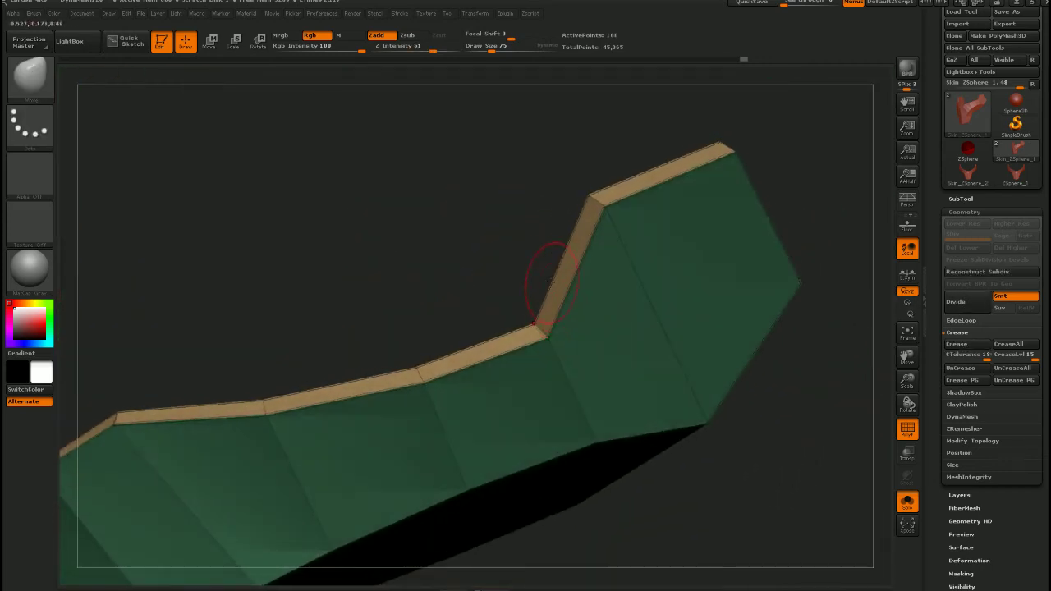
Isolate the short rim face rising from the inner corner of each side arm's end plate and crease its borders
left_click(601, 332, "ctrl+shift")
left_click(603, 334, "ctrl+shift")
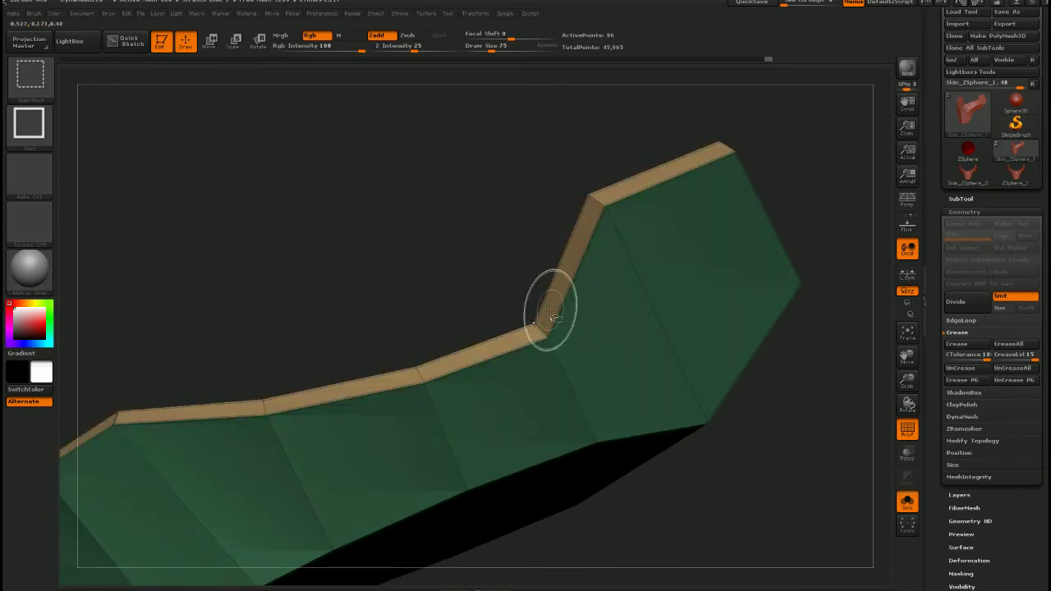
right_click_drag(589, 349, 565, 321)
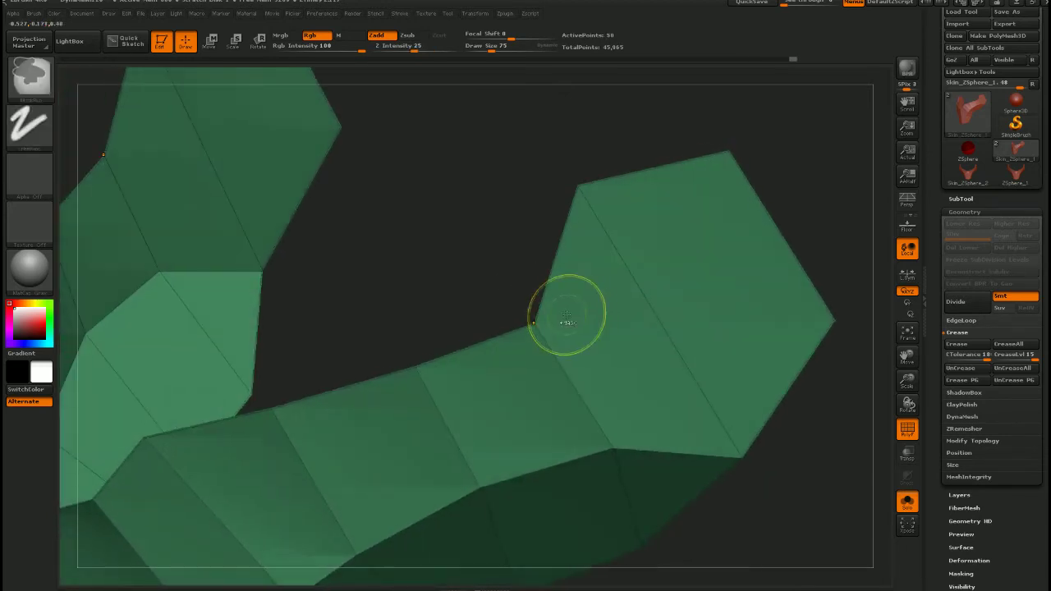
left_click(517, 302, "ctrl+shift")
right_click_drag(528, 287, 531, 264)
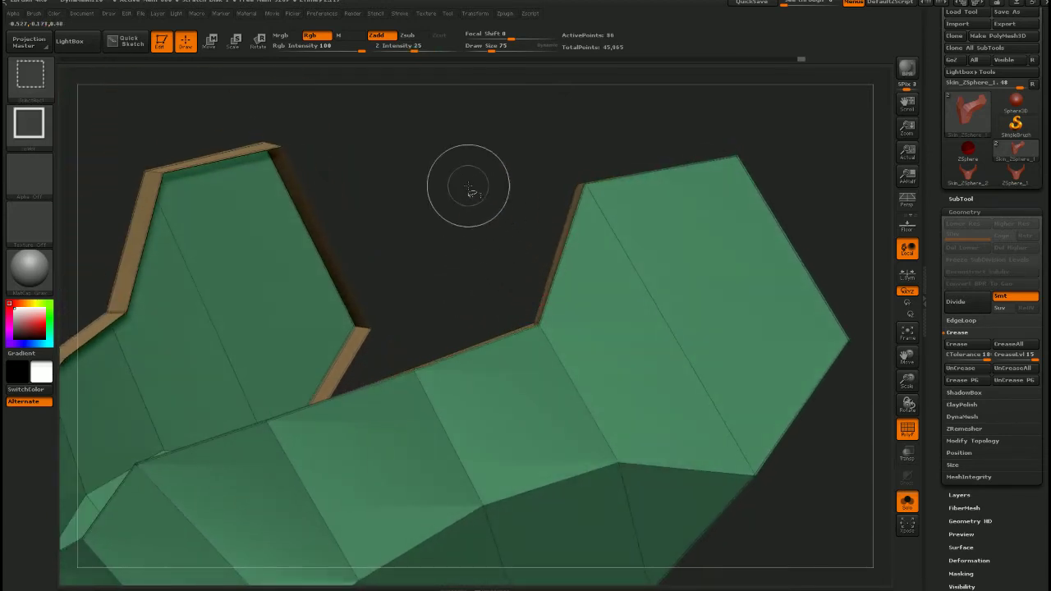
left_click_drag(448, 157, 589, 355, "ctrl+shift")
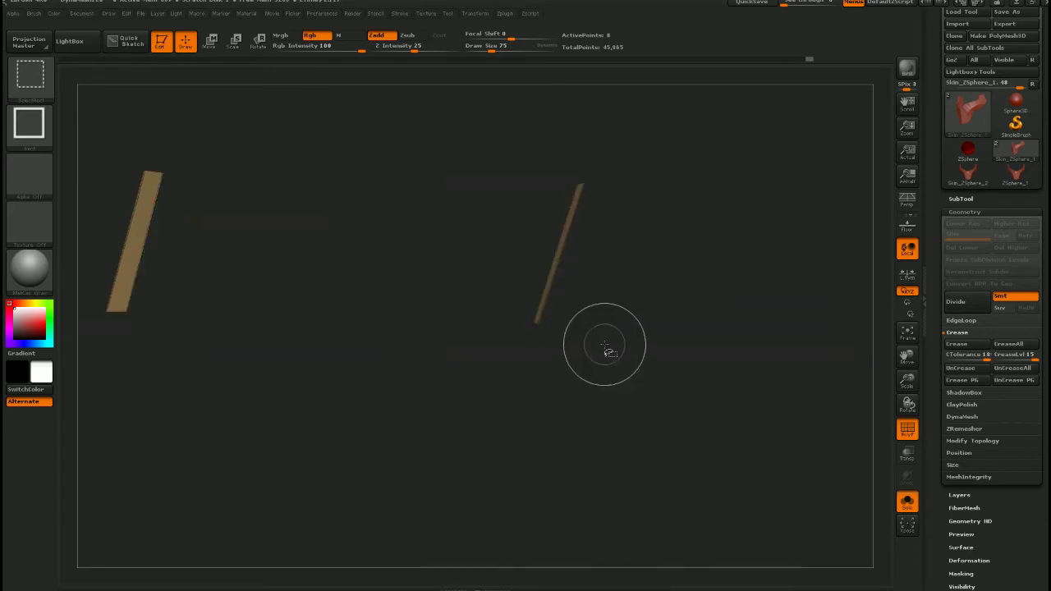
left_click(969, 348)
Isolate the rim face along the top edge of each side arm's end plate and crease its borders
left_click_drag(537, 141, 737, 221, "ctrl+shift")
left_click(972, 347)
right_click_drag(779, 427, 702, 444)
key("space")
left_click_drag(751, 382, 743, 386)
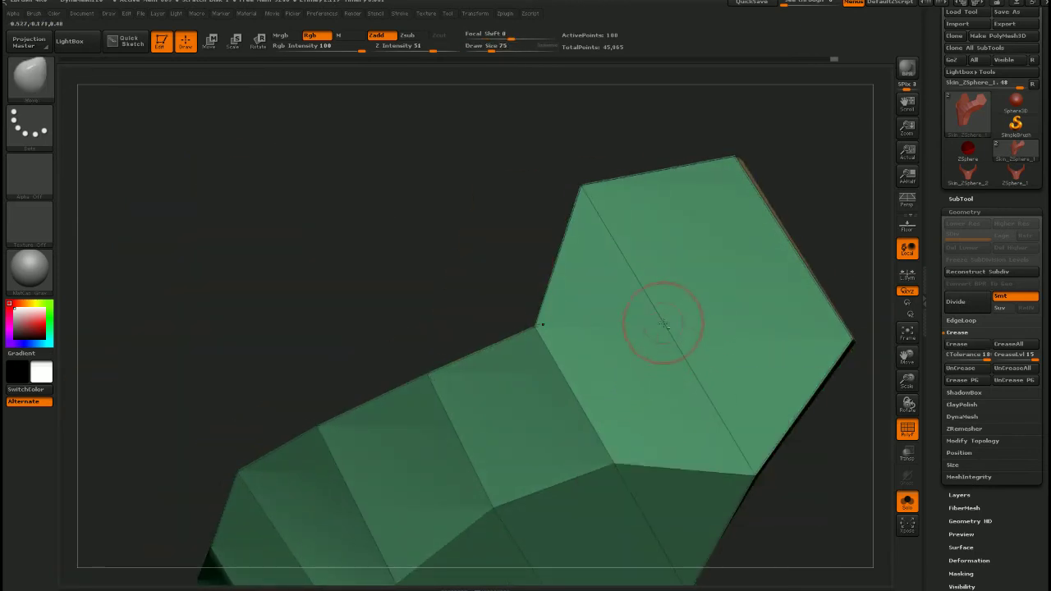
Isolate the rim face along the upper outer edge of each side arm's end plate and crease its borders
mouse_move(663, 324)
right_mouse_down("alt")
mouse_move(566, 307)
mouse_move(638, 315)
mouse_move(654, 330)
right_mouse_up("alt")
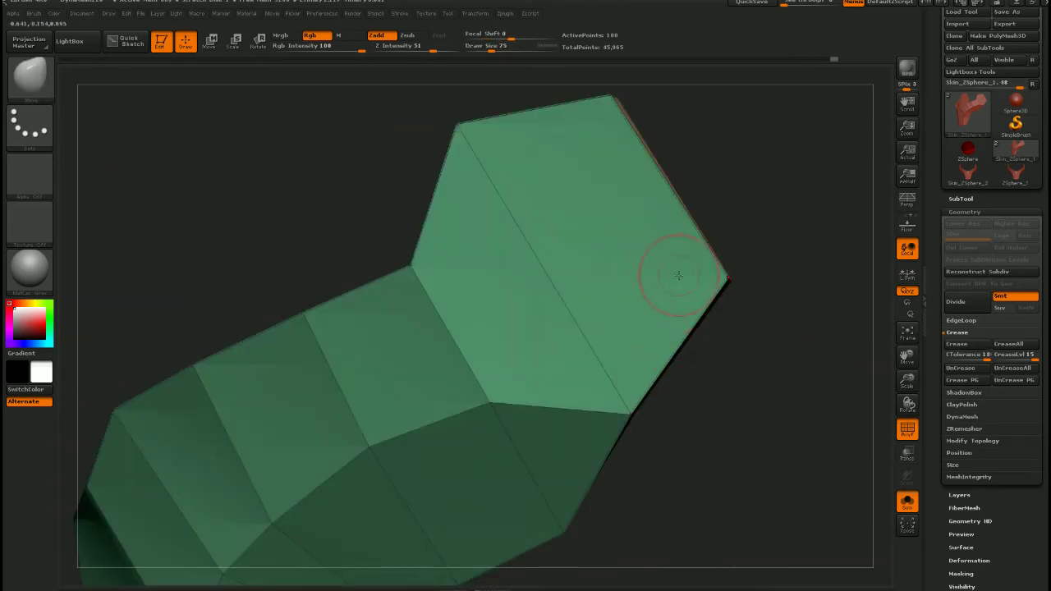
right_click_drag(679, 276, 681, 414, "alt")
mouse_move(733, 361)
left_mouse_down("ctrl+shift")
mouse_move(660, 451)
mouse_move(595, 450)
left_mouse_up("ctrl+shift")
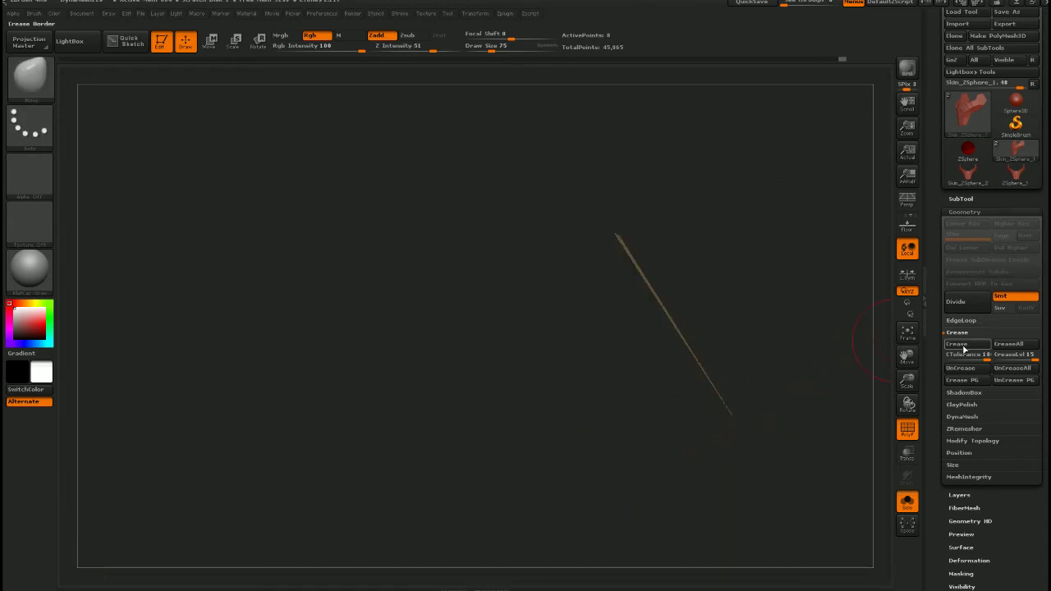
left_click(964, 350)
left_click(909, 353, "ctrl+shift")
Isolate the rim faces along the lower outer edge of each end plate, hiding the surrounding panels and upper rim, and crease their borders
right_click_drag(776, 398, 720, 284, "alt")
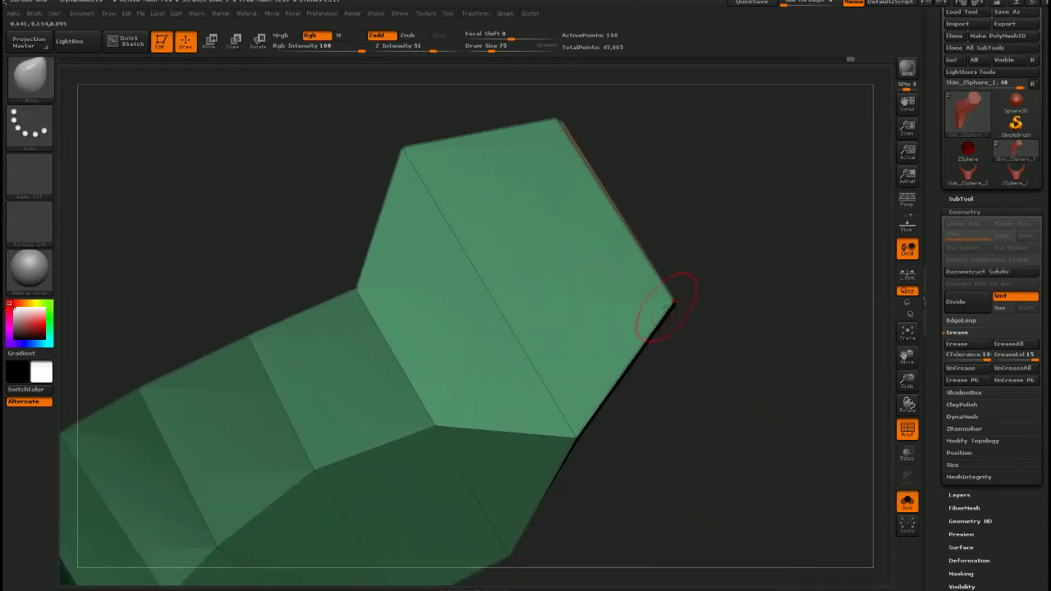
left_click_drag(787, 394, 596, 359, "ctrl+shift")
left_click_drag(579, 480, 727, 253, "ctrl+shift")
left_click_drag(732, 389, 724, 403)
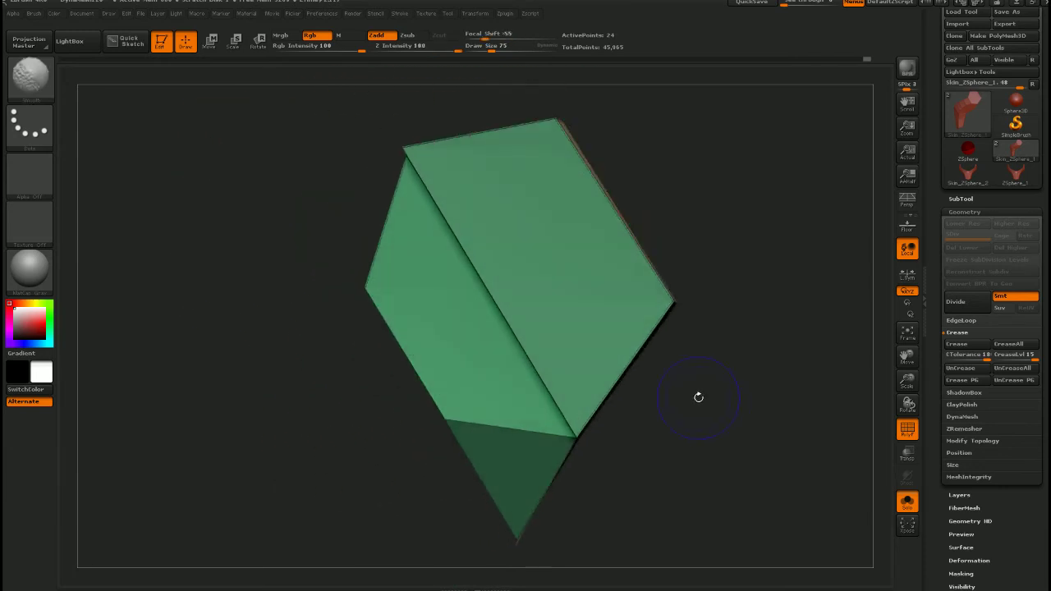
left_click_drag(324, 335, 559, 464, "ctrl+alt+shift")
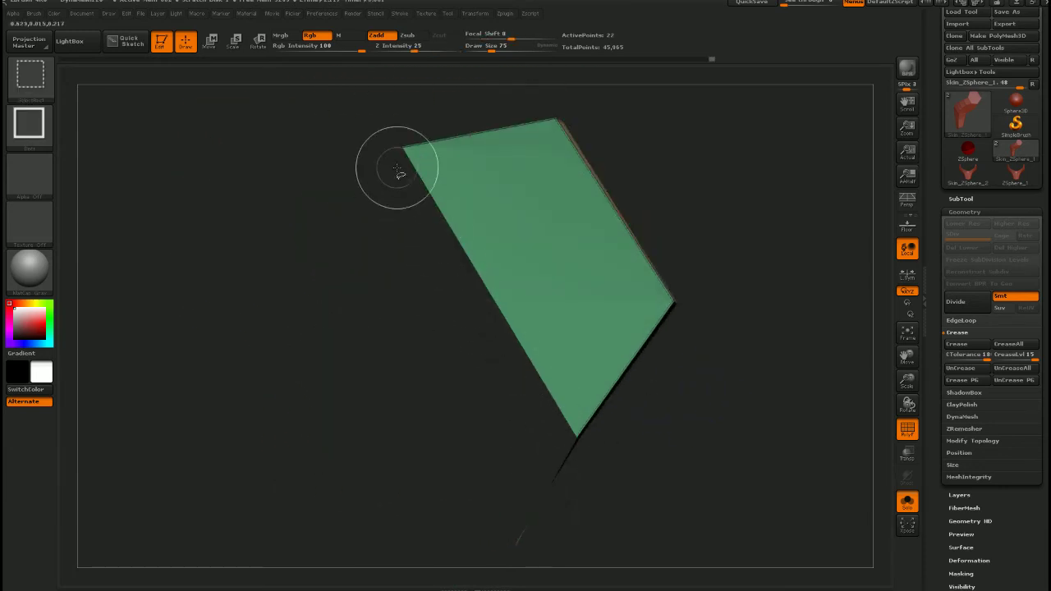
left_click_drag(372, 129, 577, 208, "ctrl+alt+shift")
left_click_drag(655, 316, 666, 326)
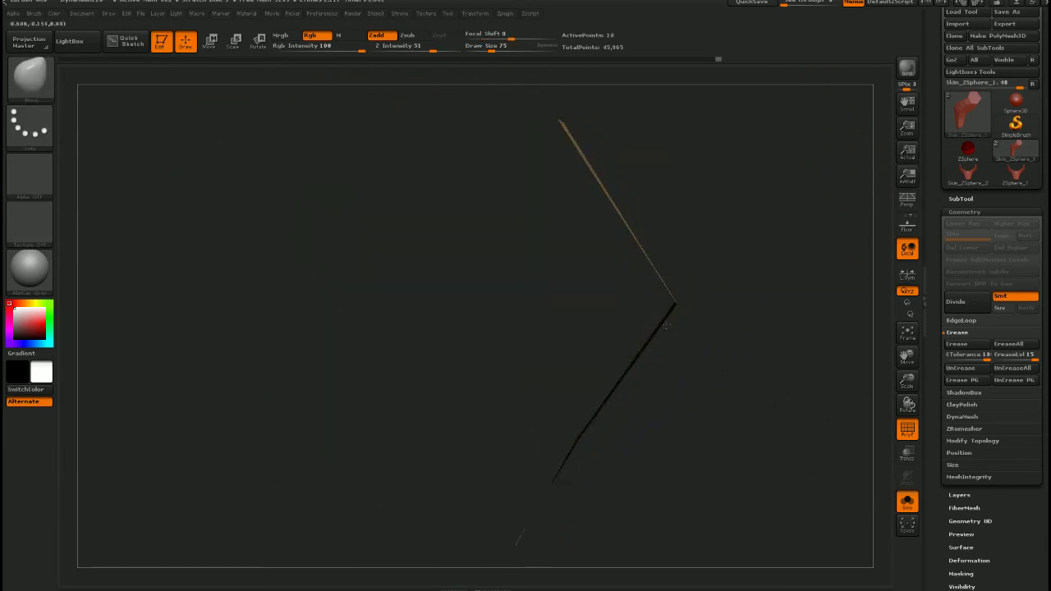
left_click_drag(517, 113, 701, 234, "ctrl+alt+shift")
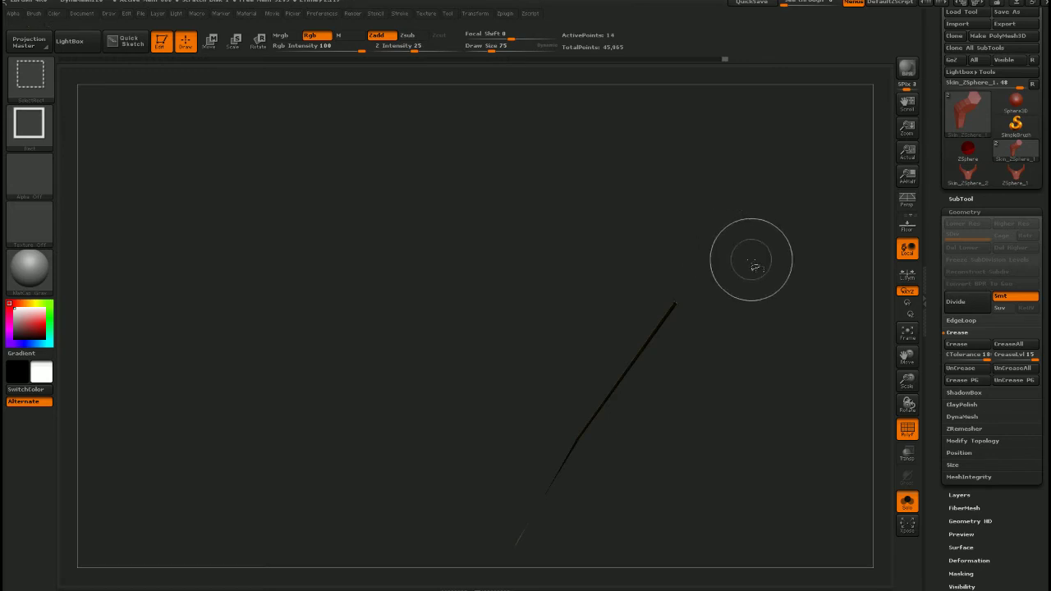
left_click(981, 346)
right_click_drag(664, 352, 666, 325, "ctrl")
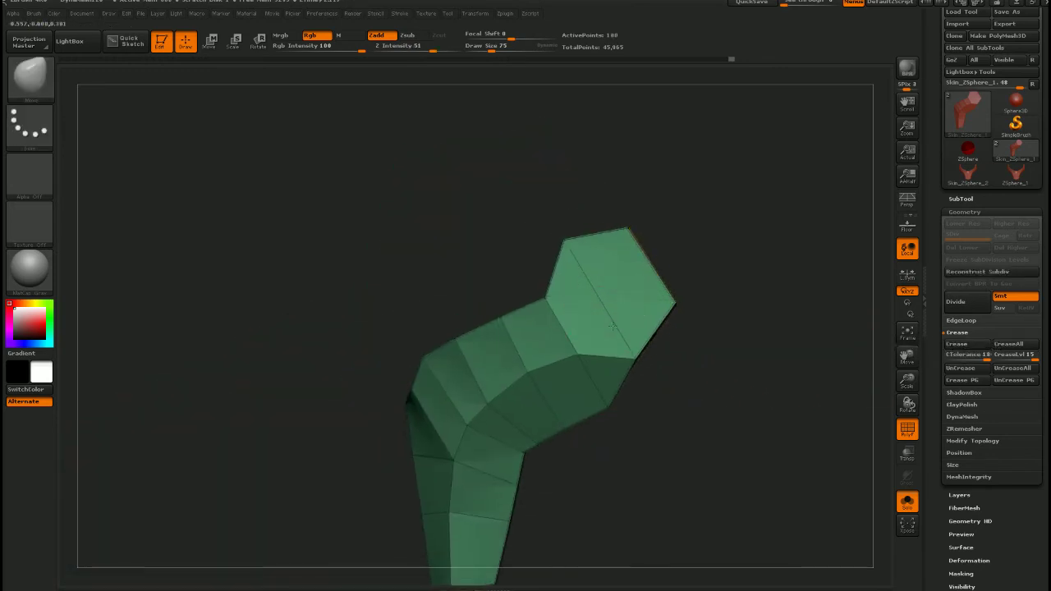
Subdivide the faceplate twice to inspect how the creased rim holds, and undo the subdivision
mouse_move(667, 324)
left_mouse_down()
mouse_move(648, 358)
mouse_move(546, 362)
mouse_move(548, 399)
mouse_move(598, 385)
mouse_move(566, 353)
mouse_move(476, 307)
mouse_move(345, 321)
left_mouse_up()
key("ctrl+d")
key("ctrl+d")
left_click_drag(291, 414, 411, 315)
left_click_drag(596, 316, 555, 265)
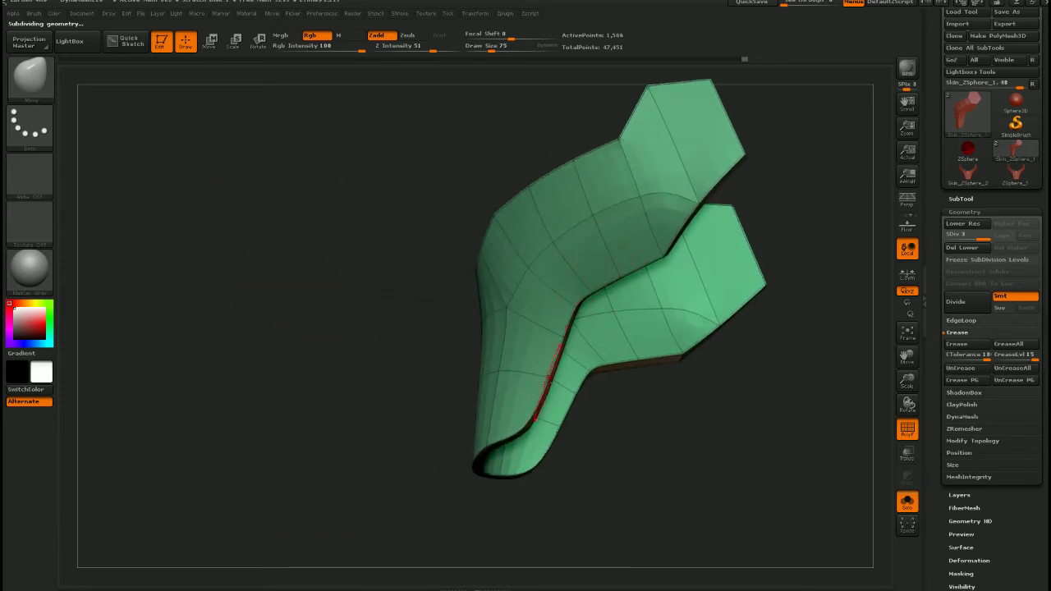
left_click_drag(549, 379, 501, 341)
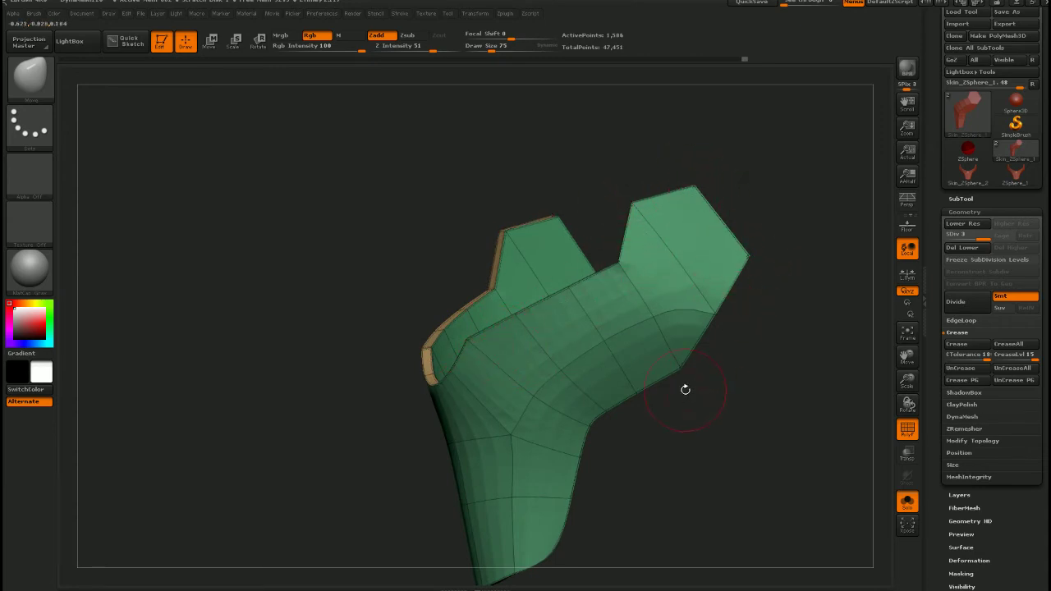
key("ctrl+z")
Isolate the slanted rim face just below each side arm's end plate, crease its borders and show the whole faceplate
mouse_move(670, 364)
left_mouse_down()
mouse_move(618, 321)
mouse_move(684, 205)
mouse_move(581, 343)
left_mouse_up()
left_click(956, 344)
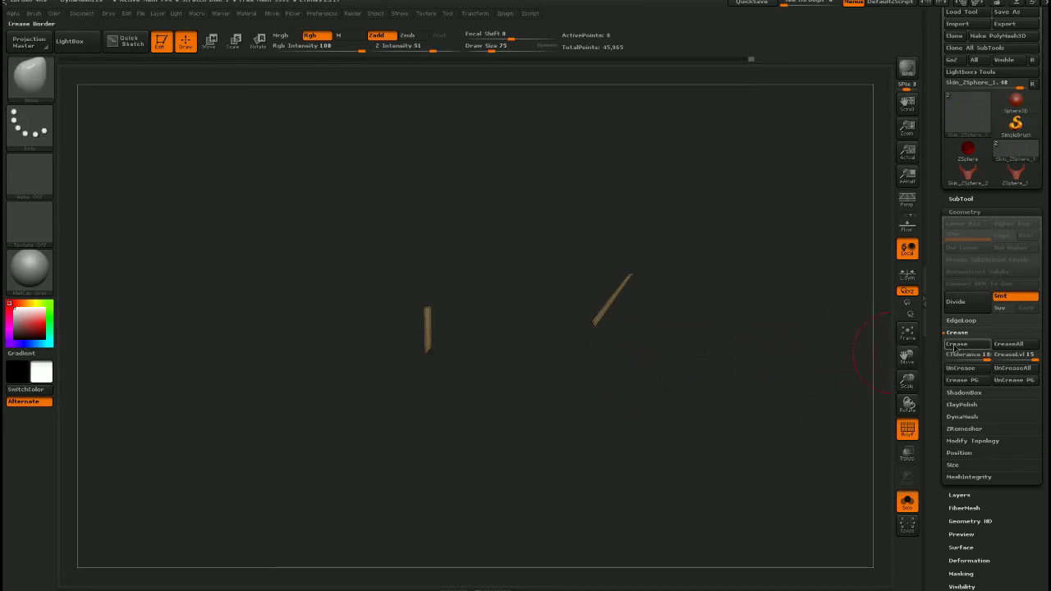
left_click(669, 374, "ctrl+shift")
Isolate the rim faces along the underside of each side arm and crease their borders
left_click_drag(535, 380, 580, 364)
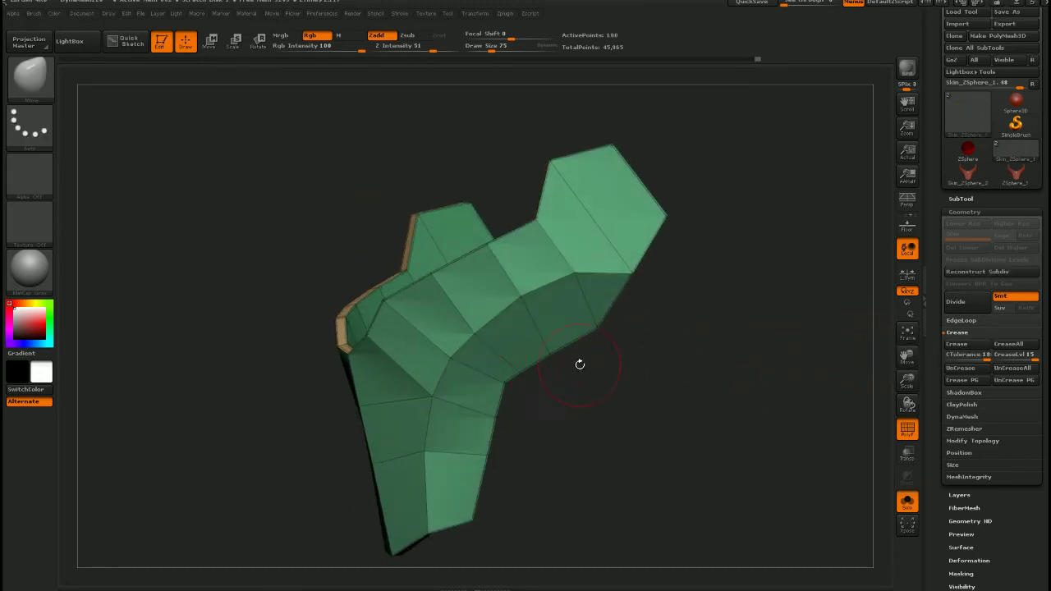
left_click_drag(630, 321, 494, 406, "ctrl+shift")
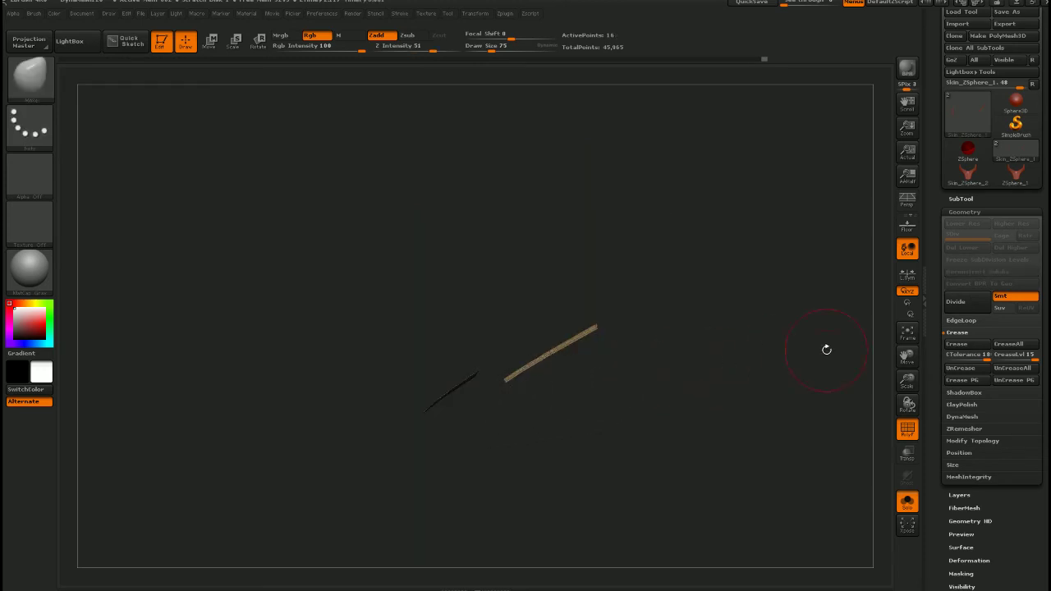
left_click(984, 347)
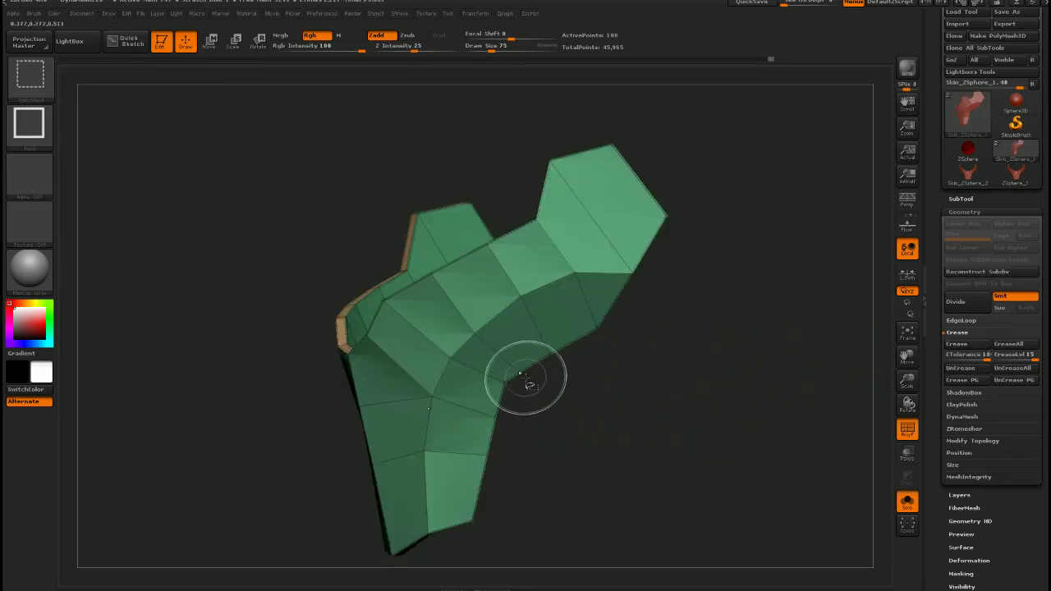
Isolate the rim faces running down each lower side of the faceplate and crease their borders
left_click_drag(488, 447, 466, 545, "ctrl+shift")
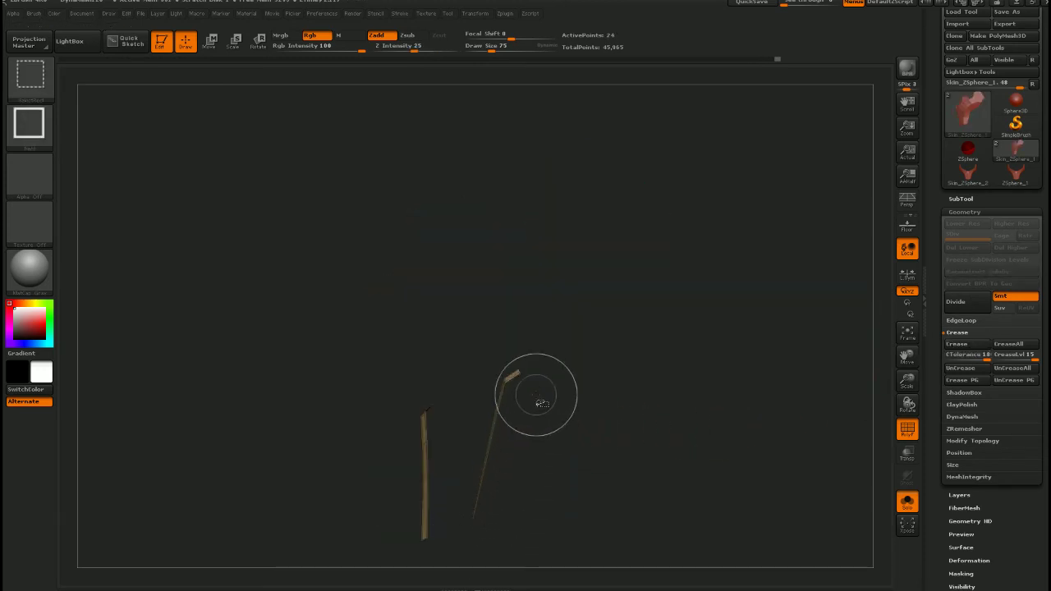
left_click(970, 345)
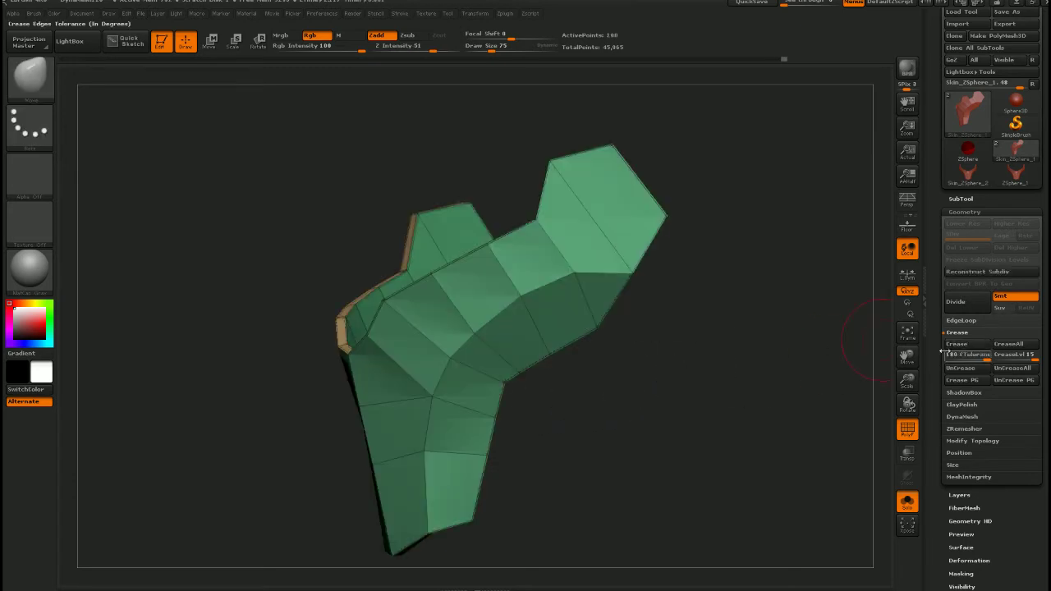
key("ctrl+shift")
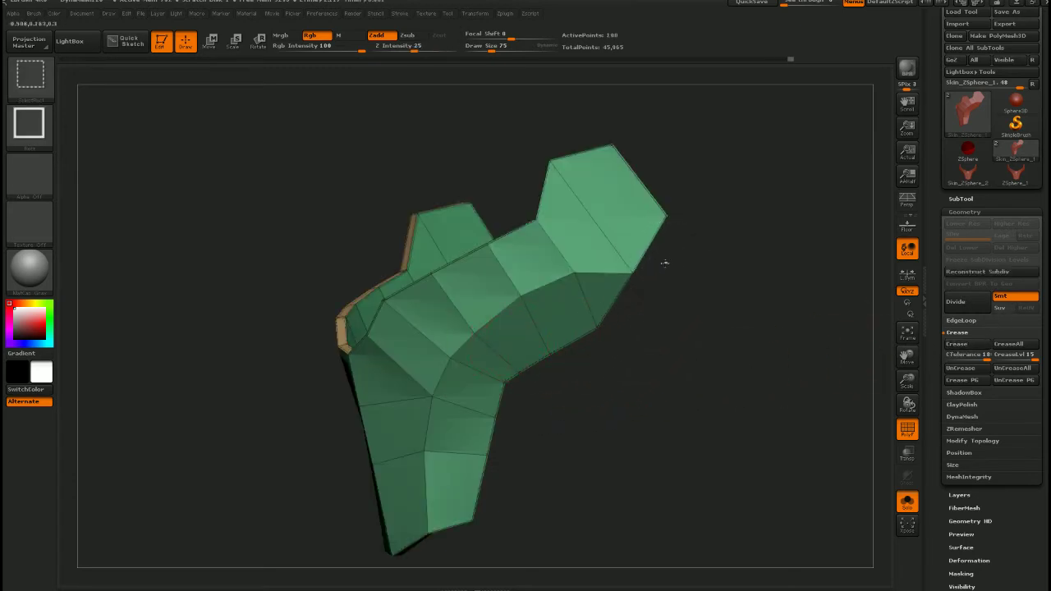
Isolate the band of panels following the arm undersides and lower sides, hide the end plates' rim faces, and crease the band's borders
left_click_drag(664, 263, 440, 553, "ctrl+shift")
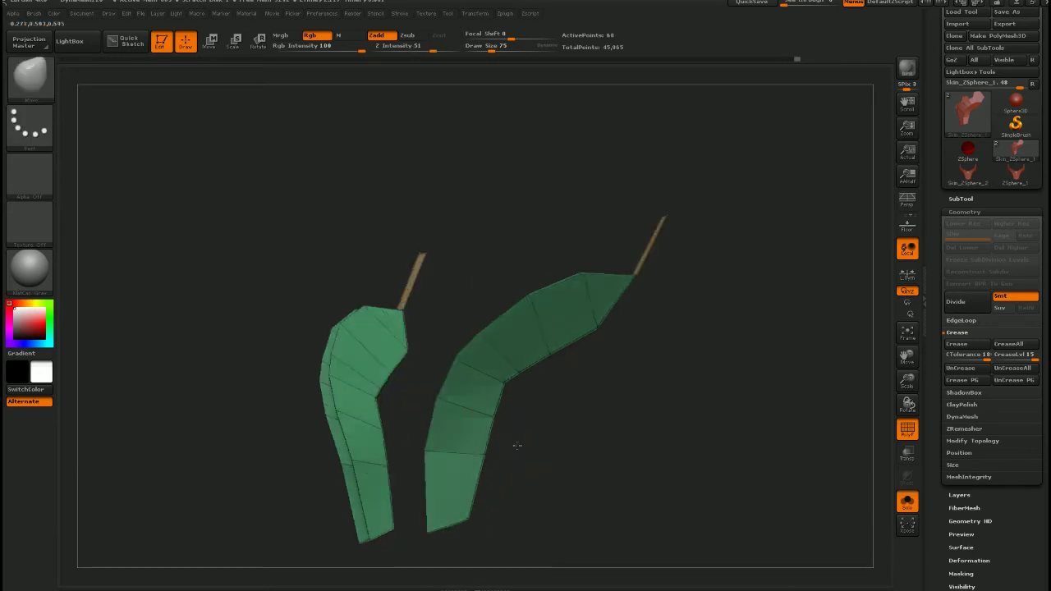
left_click_drag(517, 446, 523, 452)
left_click_drag(693, 193, 624, 263, "ctrl+alt+shift")
mouse_move(690, 317)
left_mouse_down()
mouse_move(608, 321)
mouse_move(552, 378)
mouse_move(580, 406)
mouse_move(677, 422)
left_mouse_up()
key("ctrl+shift")
left_click(541, 404, "ctrl+shift")
mouse_move(538, 376)
left_mouse_down()
mouse_move(574, 396)
mouse_move(536, 404)
mouse_move(556, 403)
mouse_move(561, 358)
mouse_move(556, 383)
mouse_move(446, 375)
mouse_move(506, 382)
mouse_move(537, 402)
mouse_move(501, 408)
mouse_move(527, 418)
mouse_move(646, 434)
mouse_move(657, 406)
mouse_move(757, 408)
left_mouse_up()
left_click(502, 380, "ctrl+shift")
left_click(535, 402, "ctrl+shift")
left_click(500, 403, "ctrl+shift")
left_click(596, 348, "ctrl+shift")
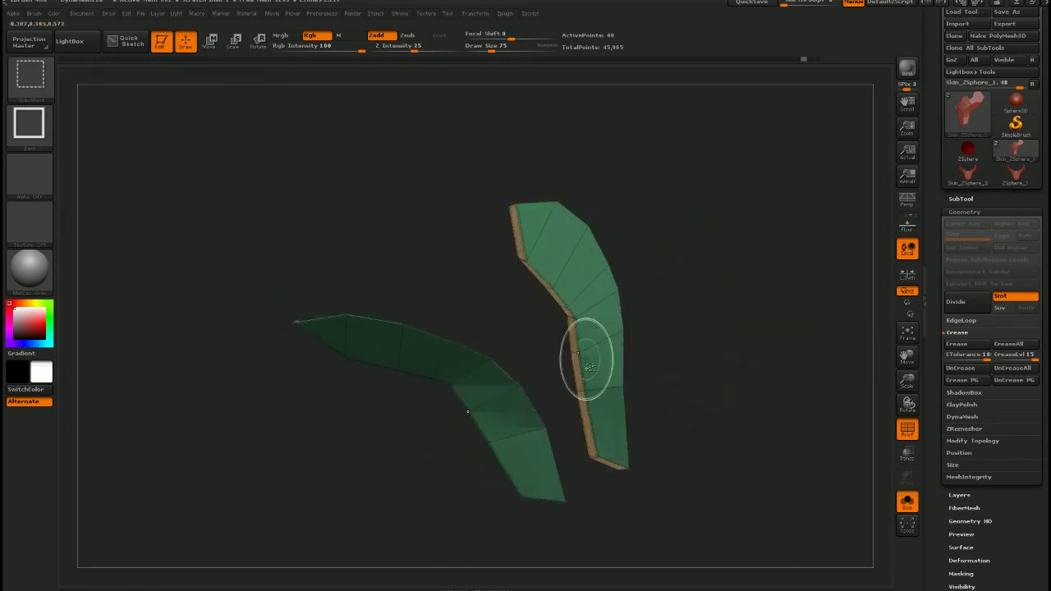
left_click_drag(628, 373, 699, 364)
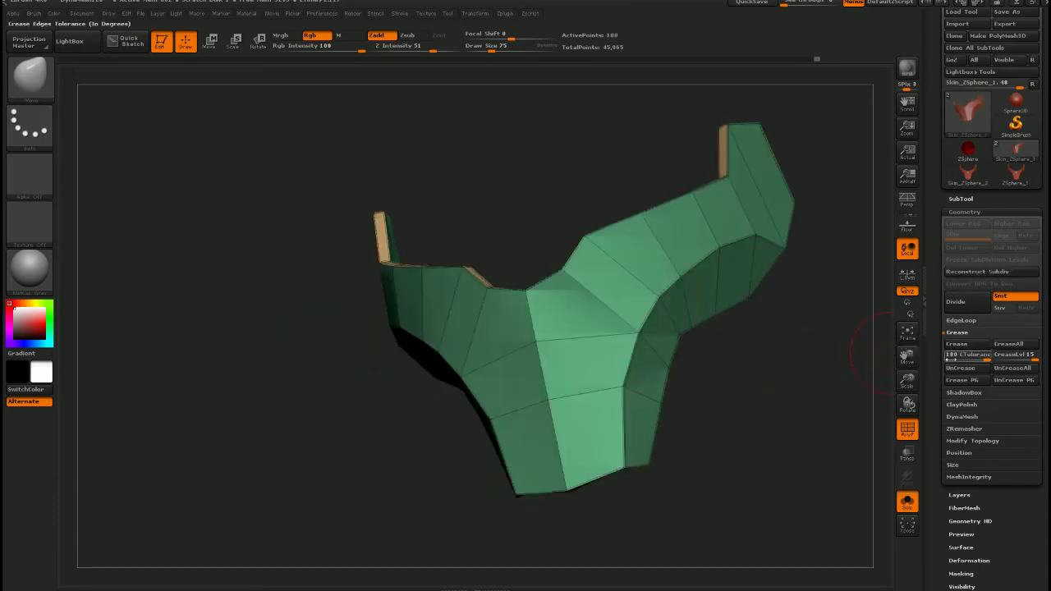
Isolate the short rim faces at the outer ends of the faceplate's bottom edge and crease their borders
left_click_drag(739, 361, 589, 406)
left_click_drag(653, 358, 574, 394, "ctrl+shift")
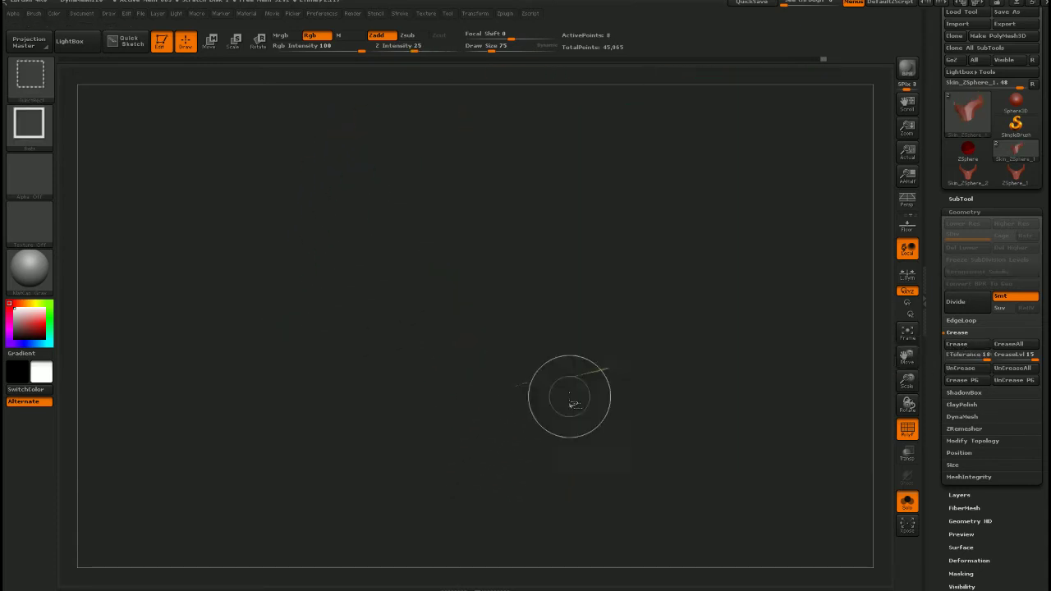
left_click(959, 346)
left_click(757, 356, "ctrl+shift")
Isolate the V-shaped pair of rim faces at the centre of the faceplate's bottom edge and crease their borders
mouse_move(757, 356)
left_mouse_down()
mouse_move(570, 406)
mouse_move(587, 405)
left_mouse_up()
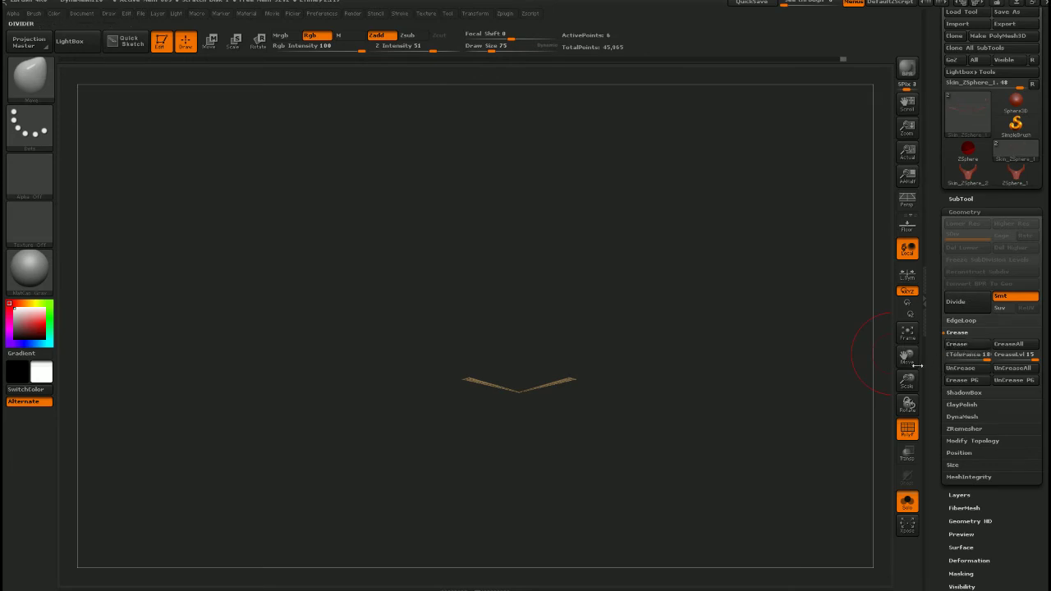
left_click_drag(551, 309, 495, 394)
right_click_drag(513, 452, 484, 346, "ctrl")
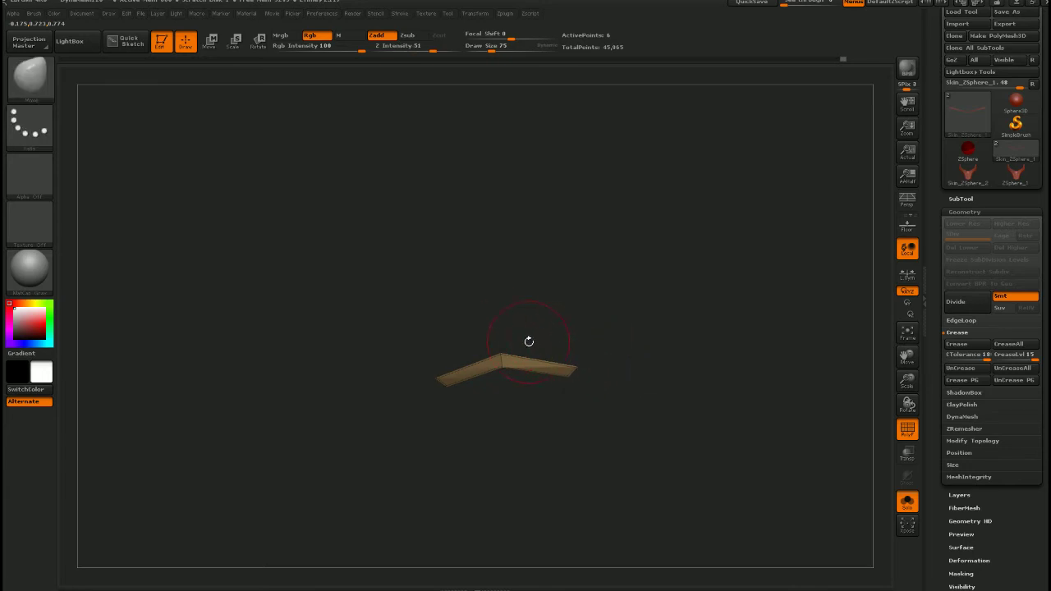
key("ctrl+shift")
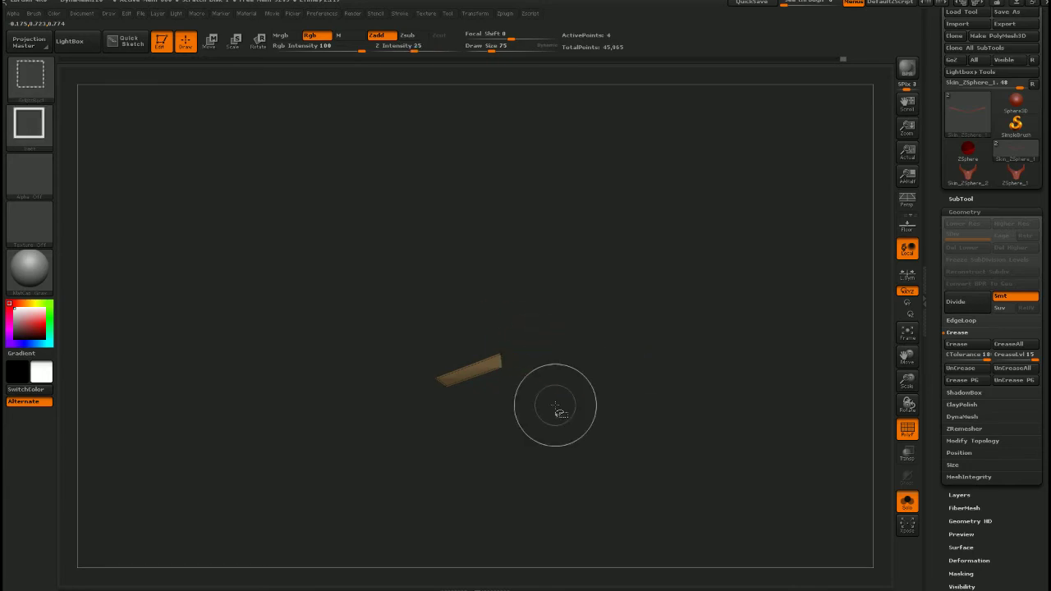
key("ctrl+z")
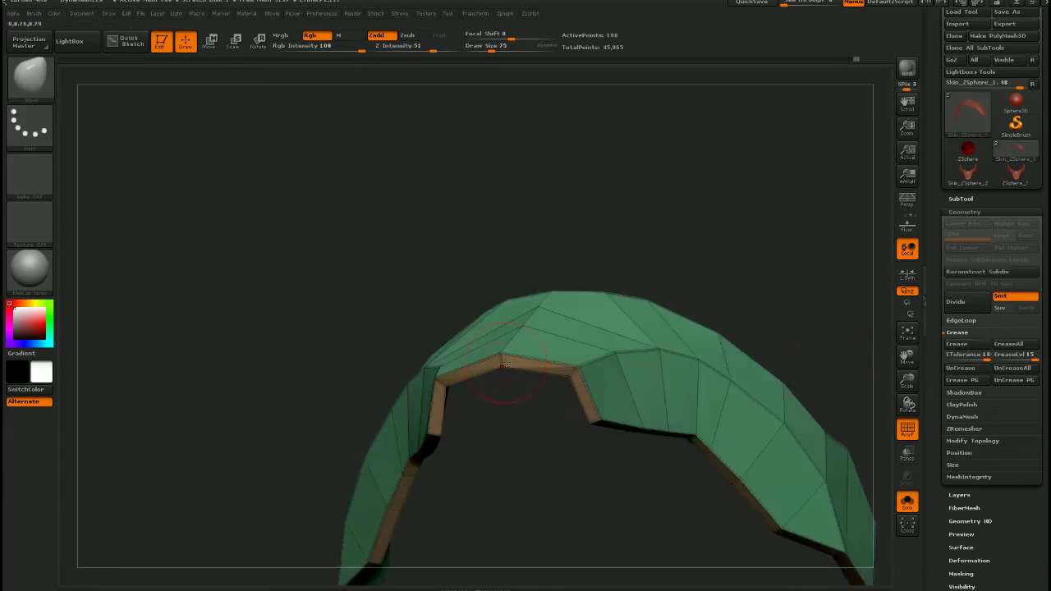
Isolate one half of the faceplate and hide its underside band, keeping the front panels and end plate
left_click_drag(505, 366, 533, 365)
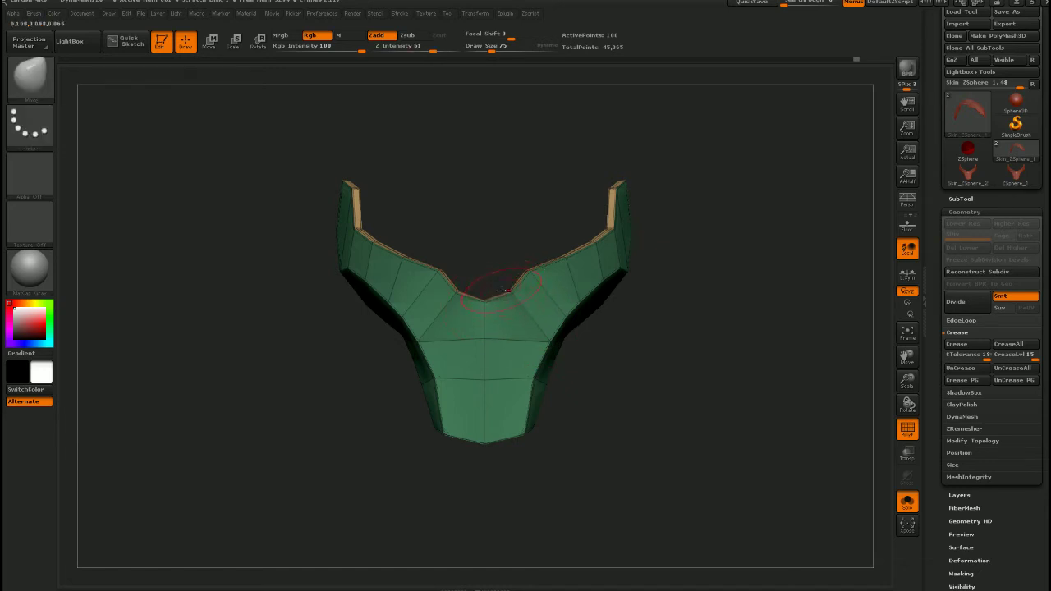
right_click_drag(524, 326, 453, 291)
mouse_move(531, 271)
right_mouse_down("ctrl")
mouse_move(549, 403)
mouse_move(582, 397)
mouse_move(537, 320)
right_mouse_up("ctrl")
mouse_move(538, 320)
right_mouse_down()
mouse_move(572, 355)
mouse_move(460, 320)
mouse_move(554, 333)
right_mouse_up()
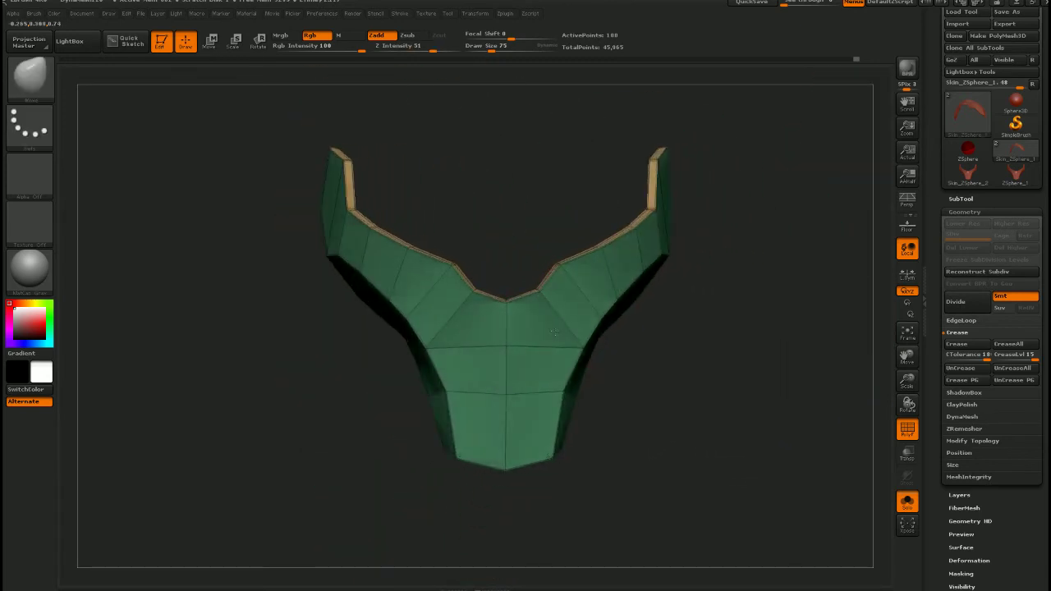
left_click_drag(554, 333, 591, 329)
mouse_move(498, 129)
left_mouse_down("ctrl+shift")
mouse_move(586, 312)
mouse_move(742, 505)
mouse_move(757, 508)
left_mouse_up("ctrl+shift")
right_click_drag(663, 422, 723, 398)
left_click_drag(773, 312, 646, 358, "ctrl+alt+shift")
left_click_drag(782, 293, 598, 460, "ctrl+alt+shift")
left_click_drag(709, 422, 538, 459)
left_click_drag(361, 288, 574, 328)
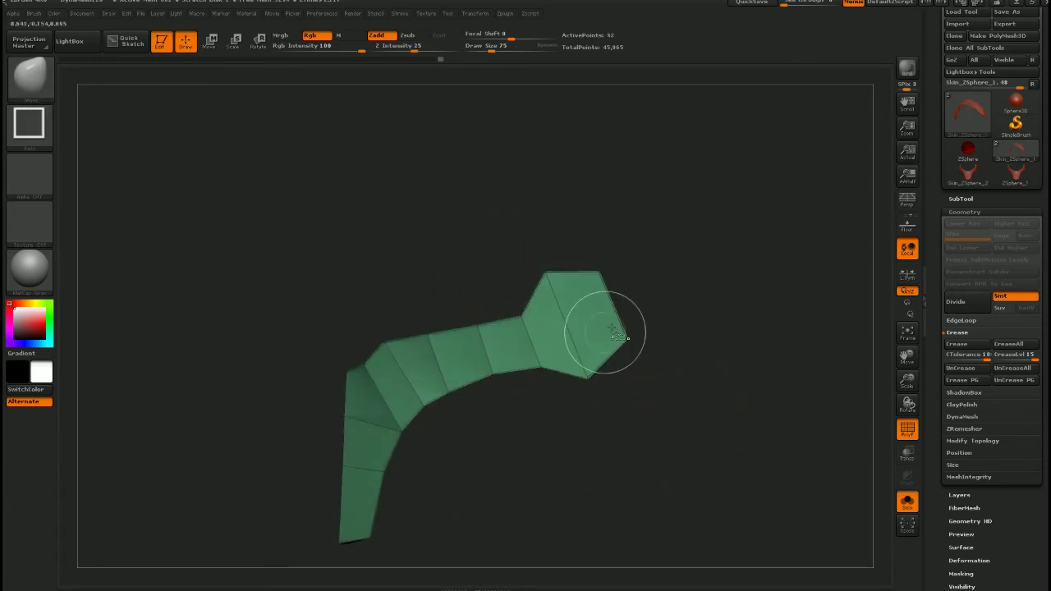
Try to hide the end plate of the isolated half so only its front panels and upper rim are shown
left_click_drag(664, 227, 533, 434, "ctrl+alt+shift")
mouse_move(574, 344)
left_mouse_down()
mouse_move(600, 301)
mouse_move(593, 258)
left_mouse_up()
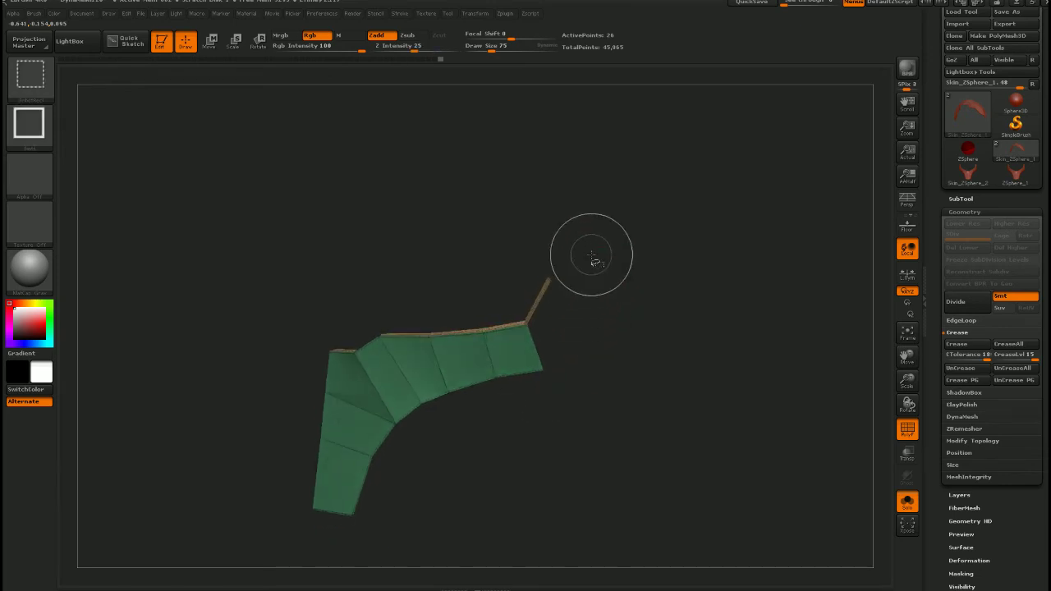
mouse_move(574, 333)
left_mouse_down()
mouse_move(599, 312)
mouse_move(589, 328)
left_mouse_up()
left_click(588, 329, "ctrl+shift")
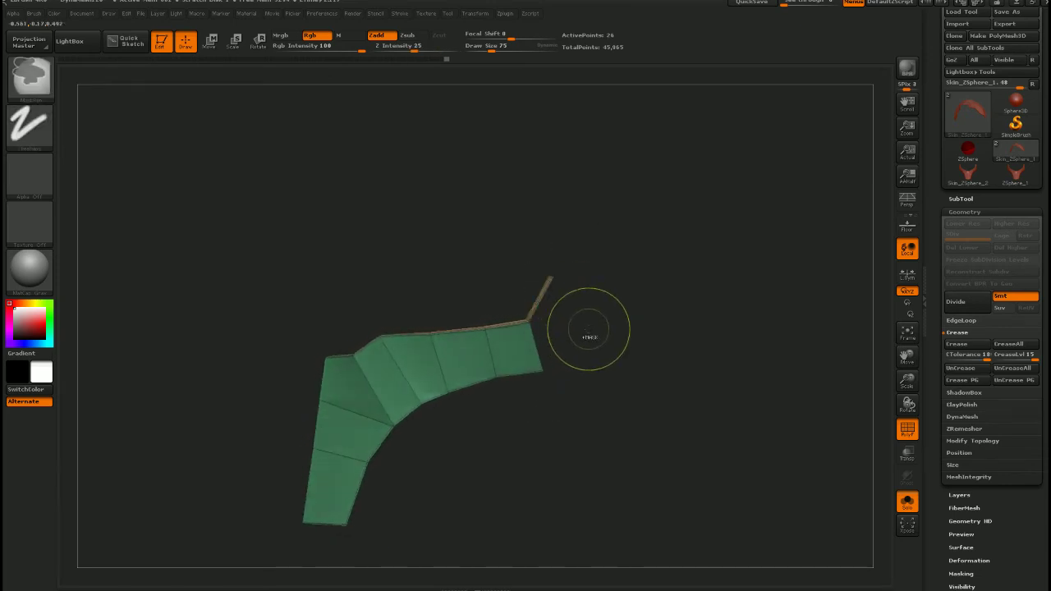
left_click_drag(638, 297, 517, 329)
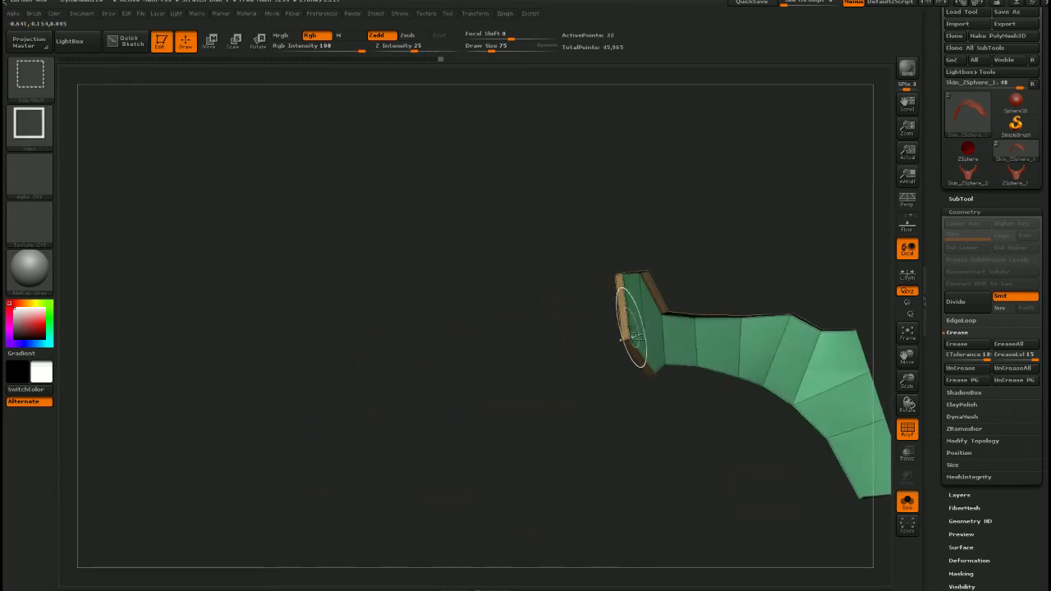
Crease the isolated front faces on the right half of the Y-shaped piece, and subdivide the whole mesh to level 3
left_click_drag(607, 347, 575, 364)
right_click_drag(585, 375, 553, 323, "alt")
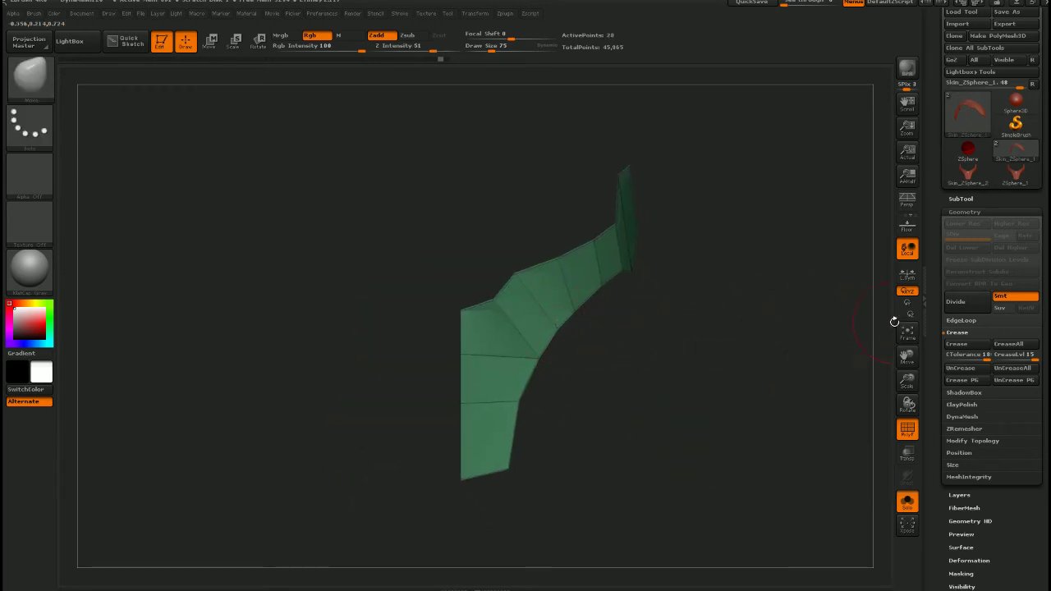
left_click(956, 344)
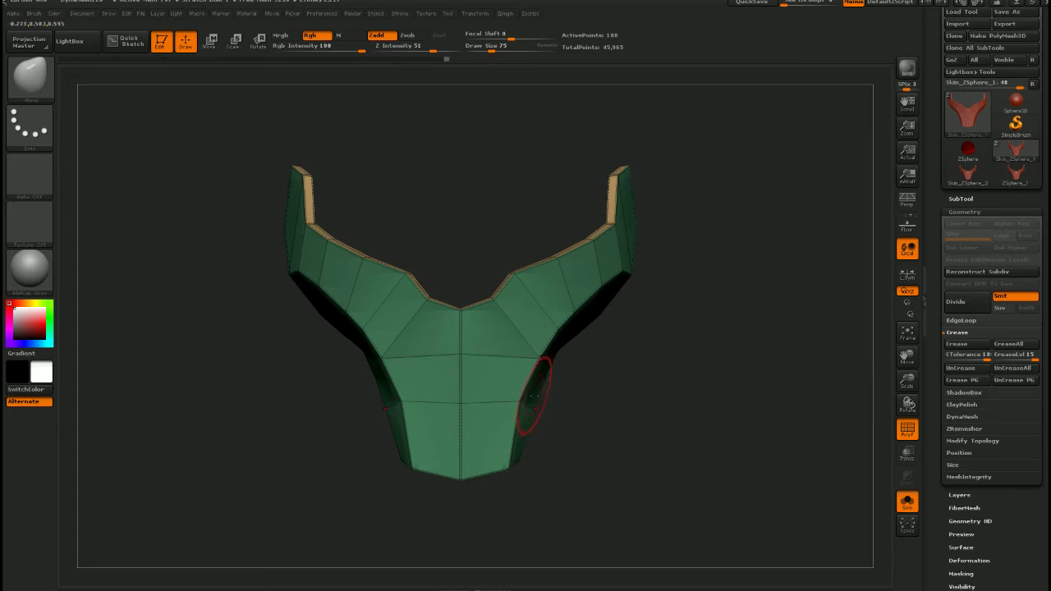
mouse_move(536, 398)
right_mouse_down()
mouse_move(641, 404)
mouse_move(542, 411)
right_mouse_up()
key("ctrl+d")
key("ctrl+d")
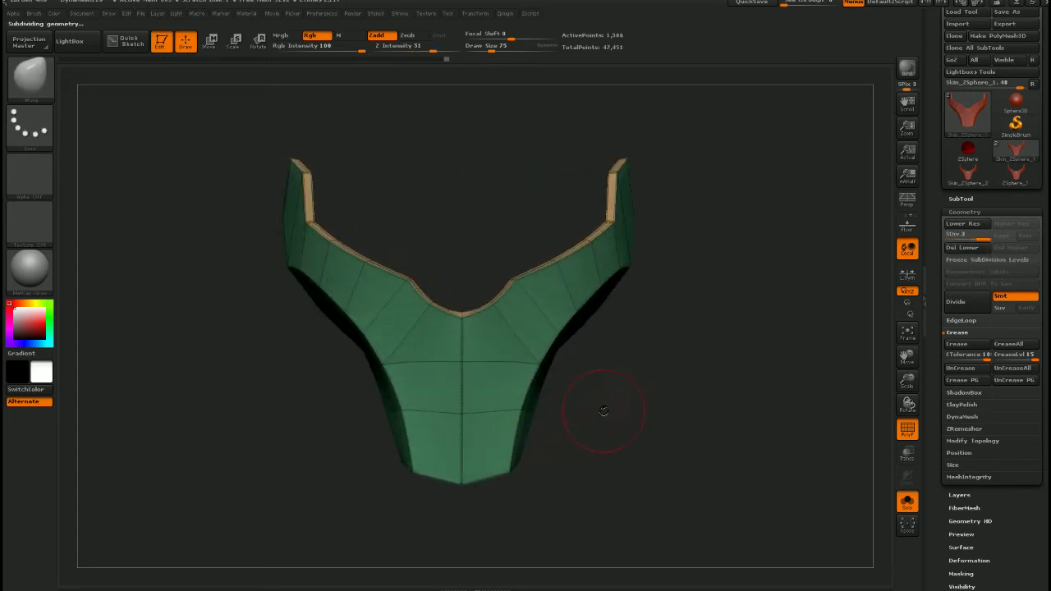
Hide the polyframe and reshape the front panel with the Move brush at draw size 170
left_click_drag(604, 411, 579, 370)
mouse_move(578, 369)
right_mouse_down("ctrl")
mouse_move(600, 441)
mouse_move(605, 367)
mouse_move(636, 435)
mouse_move(612, 343)
mouse_move(619, 373)
right_mouse_up("ctrl")
key("shift+f")
left_click_drag(619, 372, 585, 322)
mouse_move(585, 322)
right_mouse_down()
mouse_move(577, 314)
mouse_move(605, 312)
right_mouse_up()
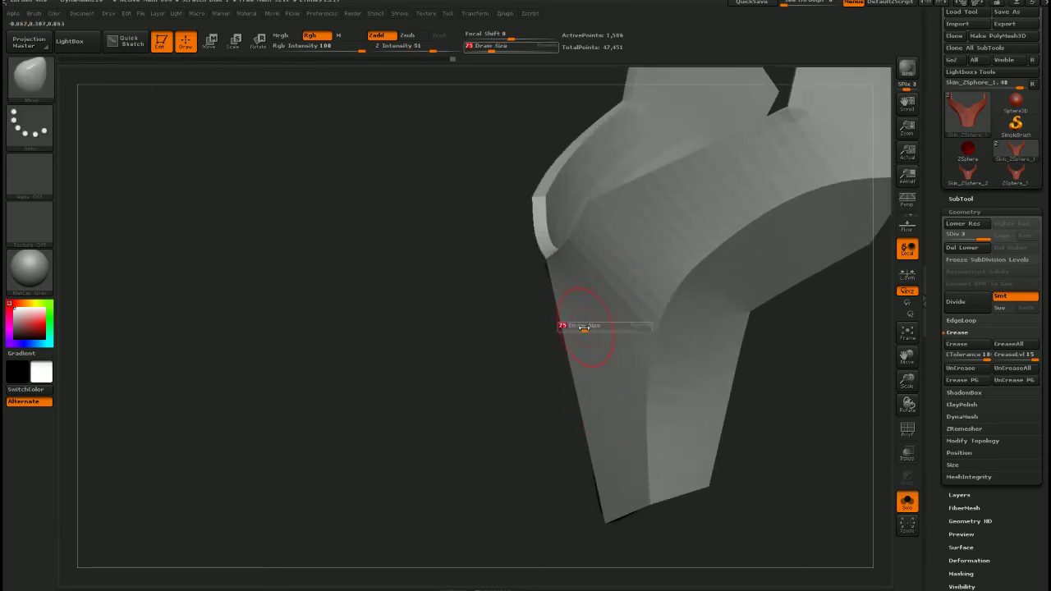
left_click_drag(603, 335, 594, 287)
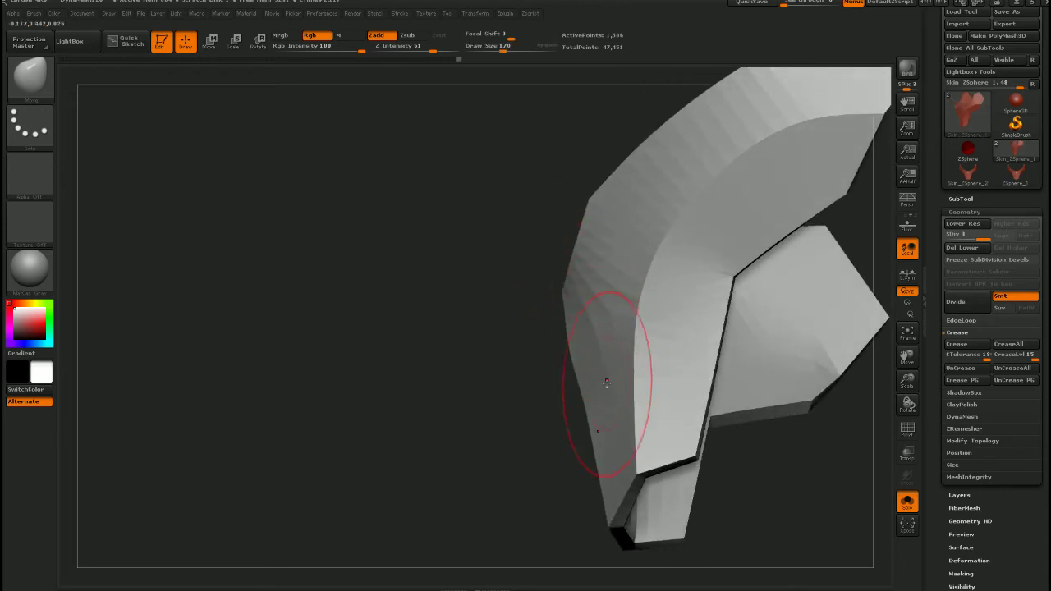
right_click_drag(610, 401, 658, 401)
left_click_drag(658, 401, 685, 378)
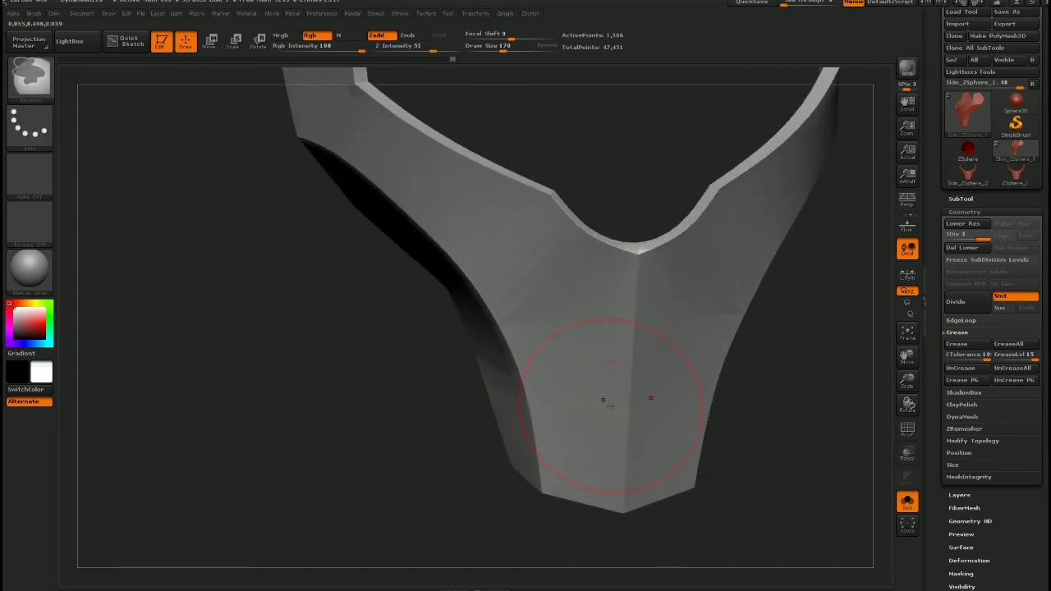
mouse_move(610, 406)
right_mouse_down()
mouse_move(657, 418)
mouse_move(575, 397)
mouse_move(517, 353)
right_mouse_up()
left_click_drag(658, 303, 691, 326)
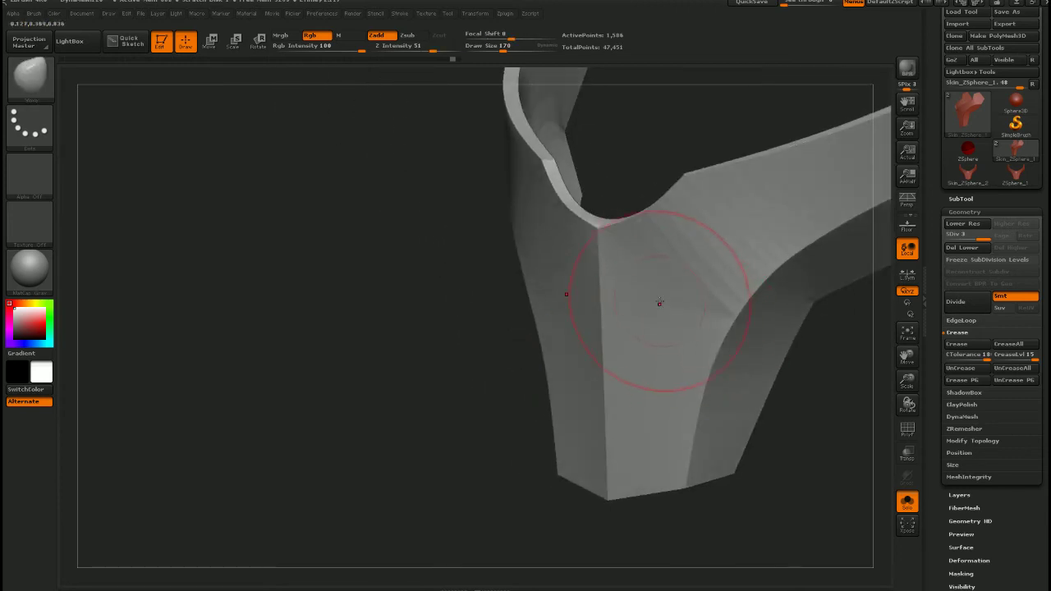
Mask the front panel around its centre ridge using draw size 126 and invert the mask
key("ctrl")
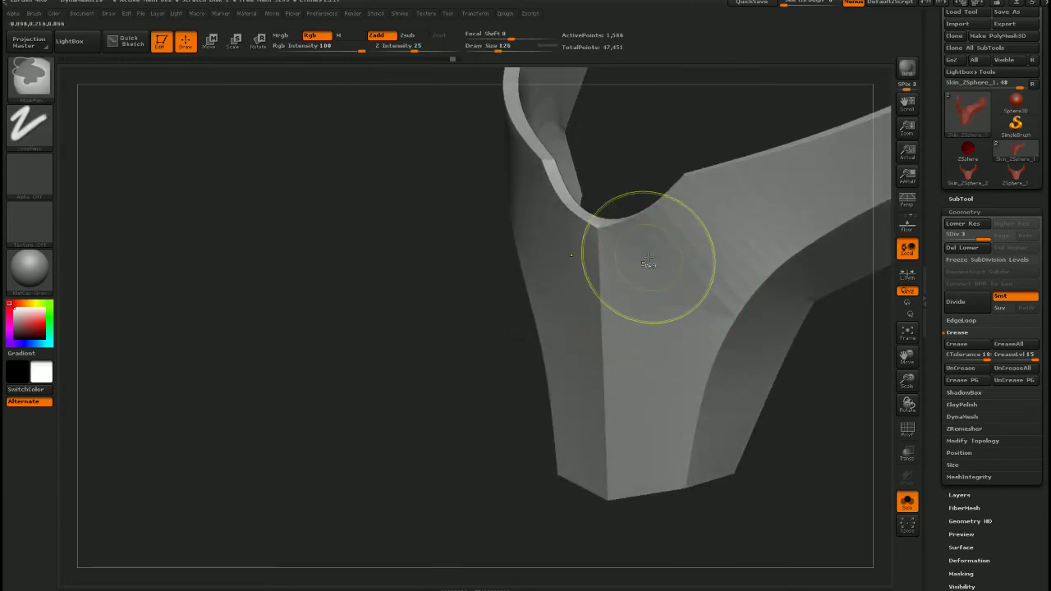
mouse_move(652, 299)
left_mouse_down("ctrl")
mouse_move(644, 305)
mouse_move(646, 432)
mouse_move(675, 332)
mouse_move(667, 279)
left_mouse_up("ctrl")
right_click_drag(665, 362, 659, 327)
left_click(604, 395, "ctrl")
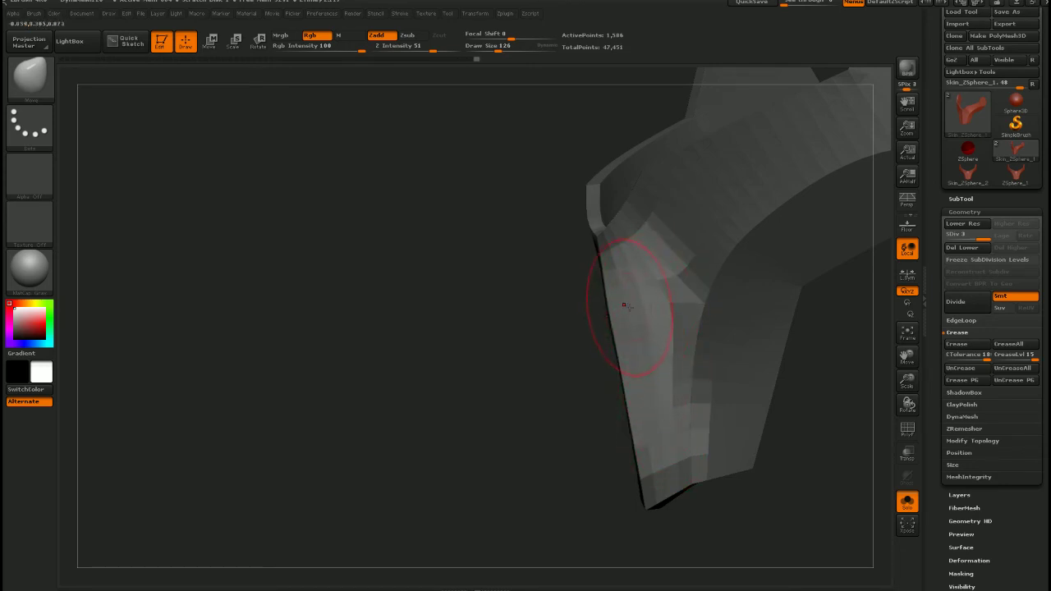
Adjust the unmasked front panel with the Move brush and clear the mask
mouse_move(648, 337)
right_mouse_down()
mouse_move(645, 394)
mouse_move(643, 323)
right_mouse_up()
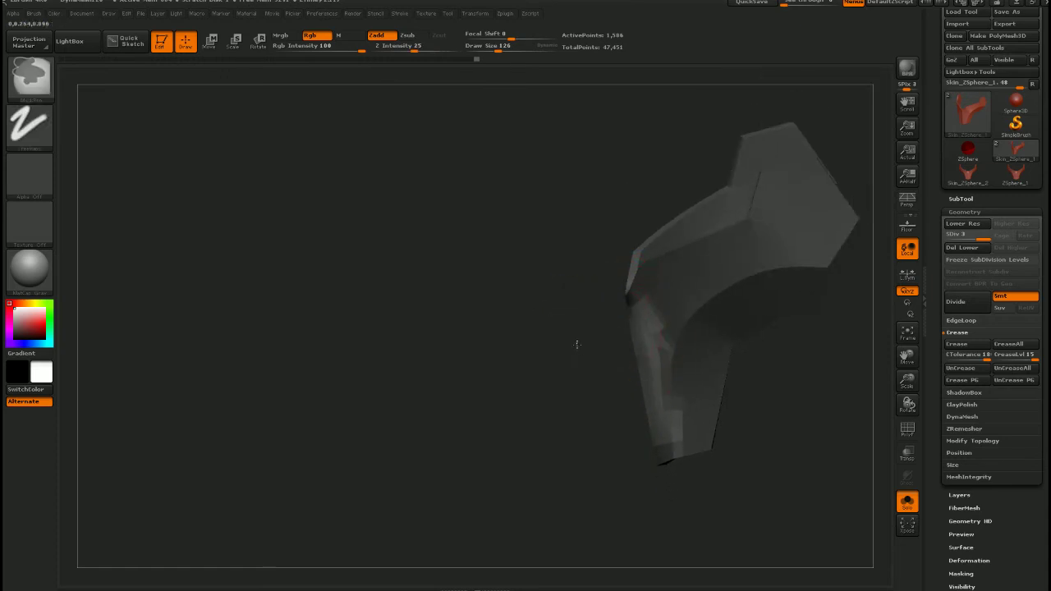
left_click_drag(577, 345, 606, 380, "ctrl")
right_click_drag(638, 315, 636, 360, "ctrl")
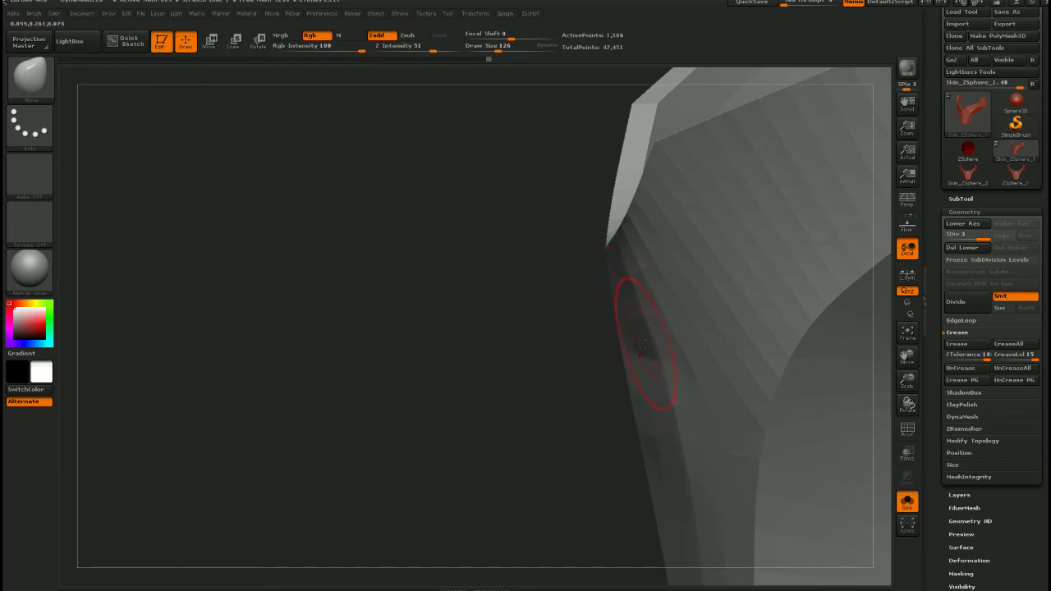
mouse_move(678, 446)
right_mouse_down("ctrl")
mouse_move(702, 542)
mouse_move(676, 445)
mouse_move(696, 409)
mouse_move(688, 380)
right_mouse_up("ctrl")
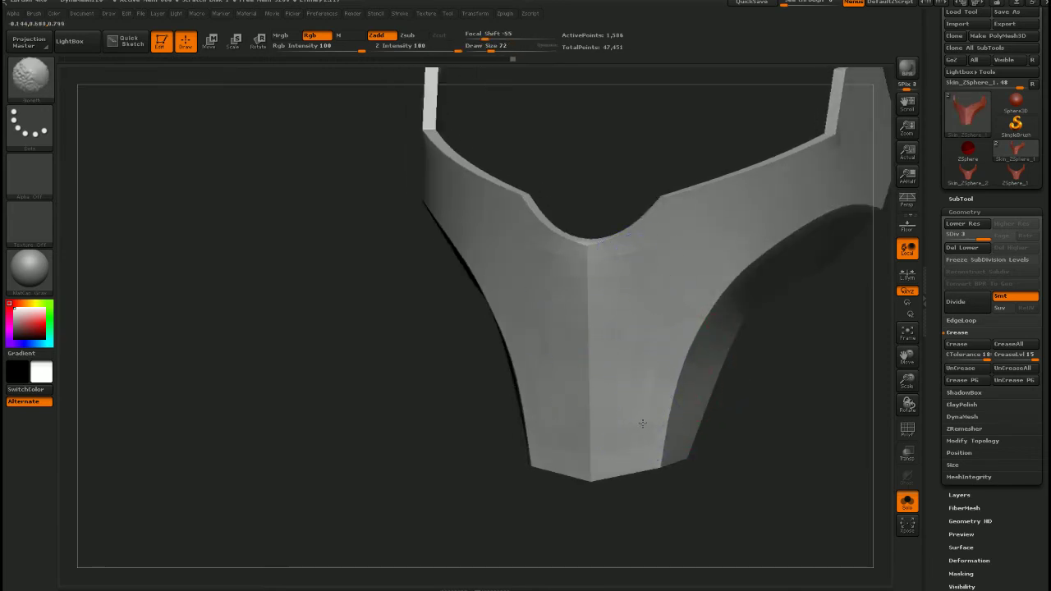
Show the polyframe and step the mesh down to subdivision level 1 around the front neckline
mouse_move(646, 425)
right_mouse_down()
mouse_move(697, 438)
mouse_move(698, 370)
mouse_move(718, 370)
mouse_move(673, 376)
mouse_move(682, 369)
mouse_move(631, 402)
mouse_move(614, 392)
right_mouse_up()
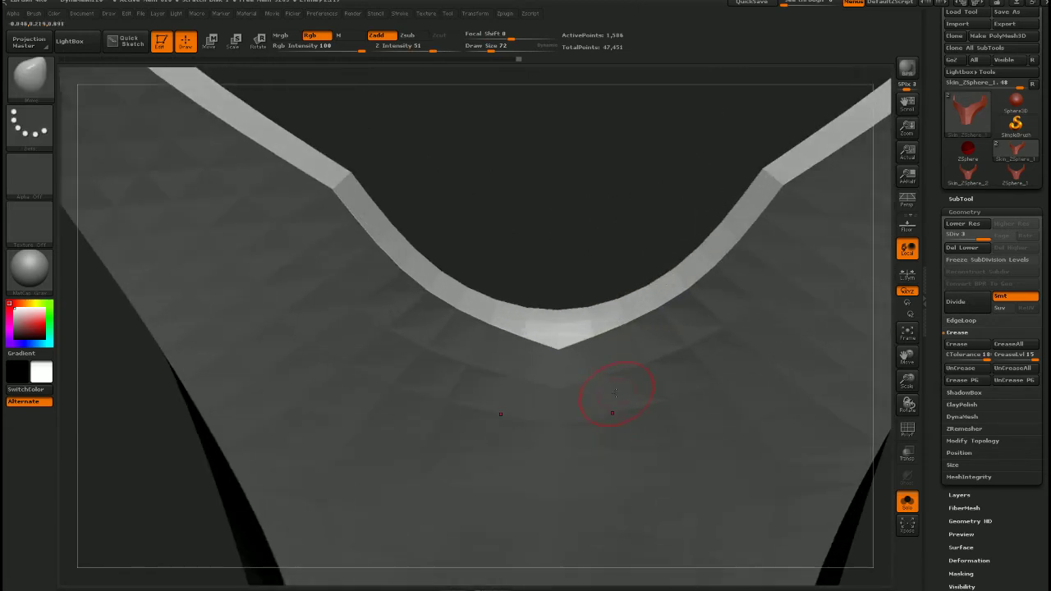
key("shift+f")
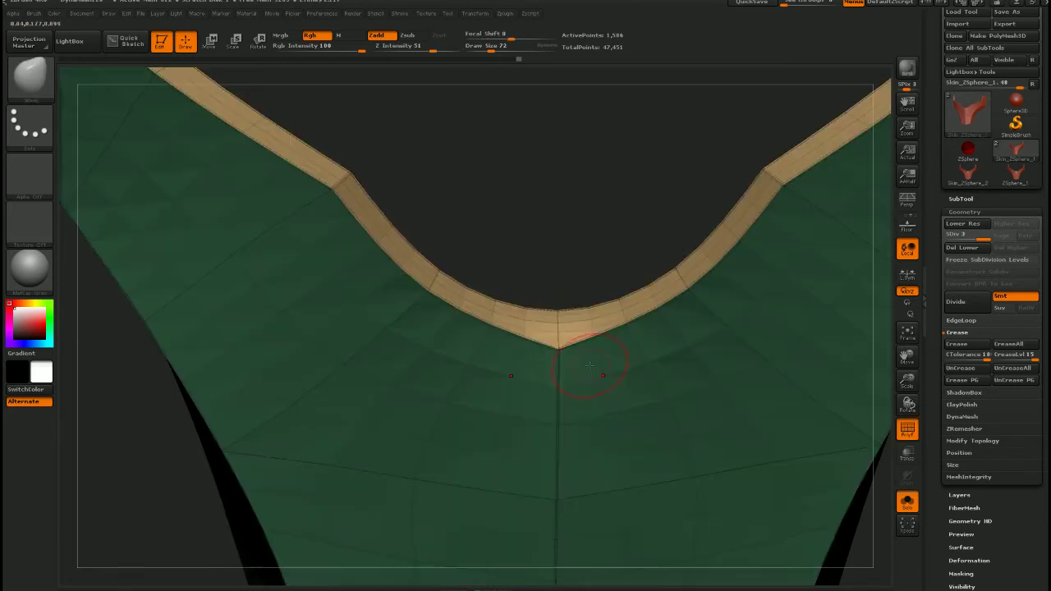
right_click_drag(596, 389, 574, 339)
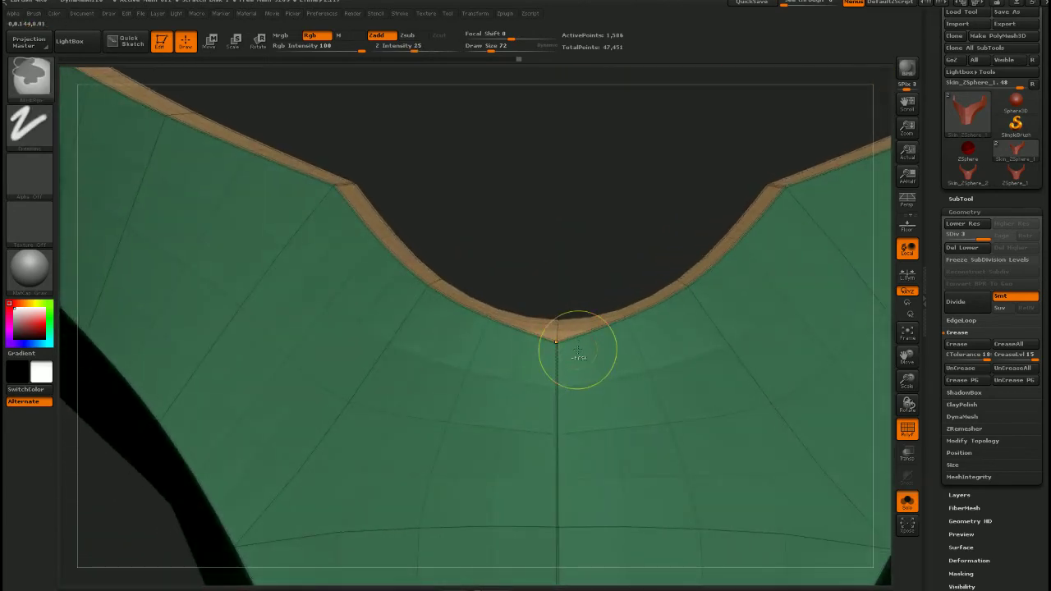
key("shift+d")
key("shift+d")
right_click_drag(578, 349, 577, 271)
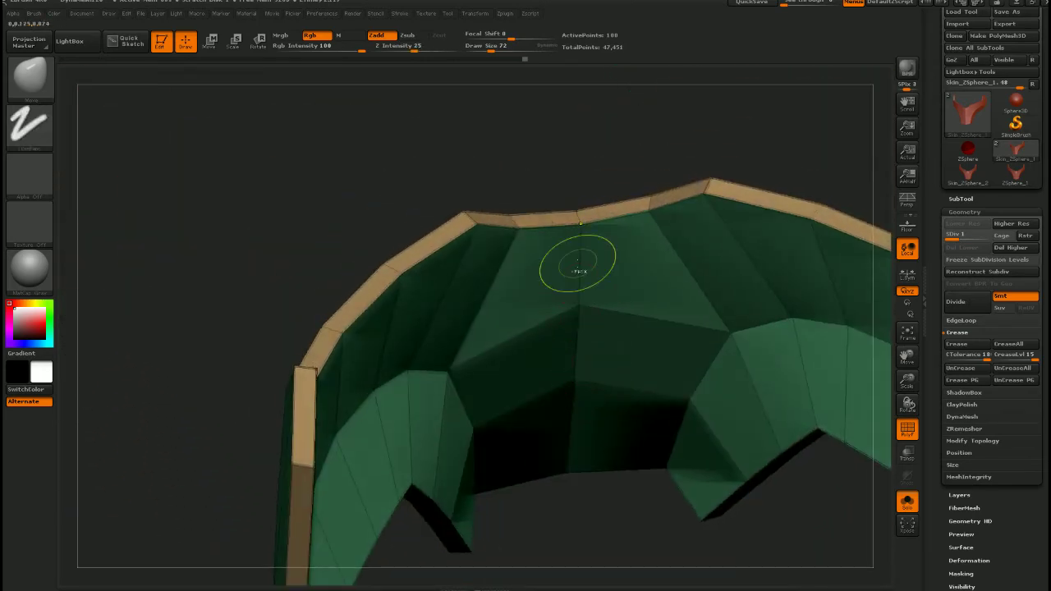
Hide the green polygroups so that only the tan rim strip stays visible, and frame it
left_click(569, 219, "ctrl+shift")
left_click(574, 223, "ctrl+shift")
left_click(568, 236, "ctrl+shift")
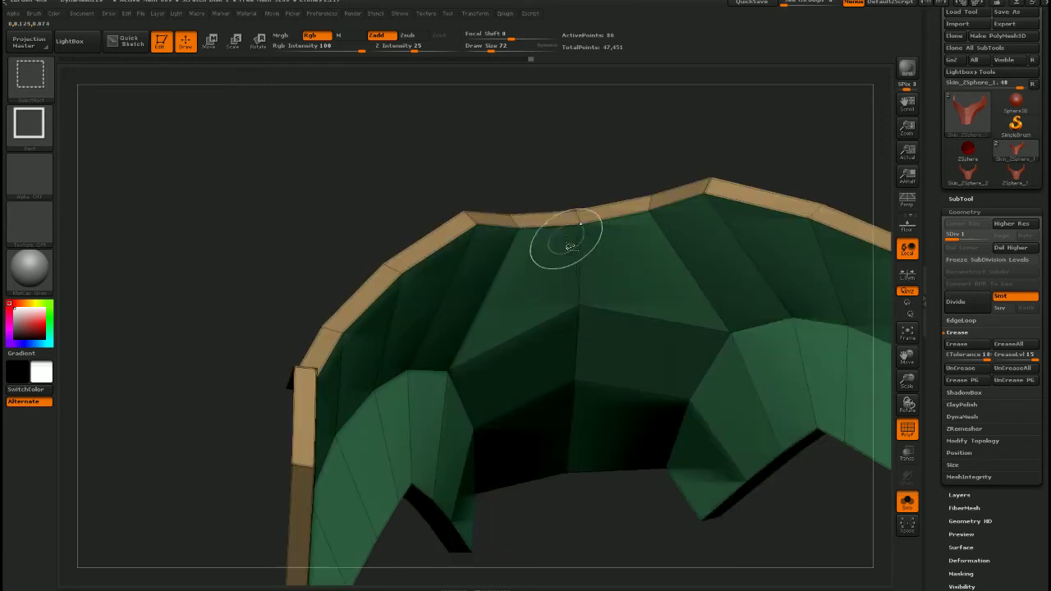
left_click(573, 281, "ctrl+shift")
right_click_drag(563, 295, 570, 368)
key("f")
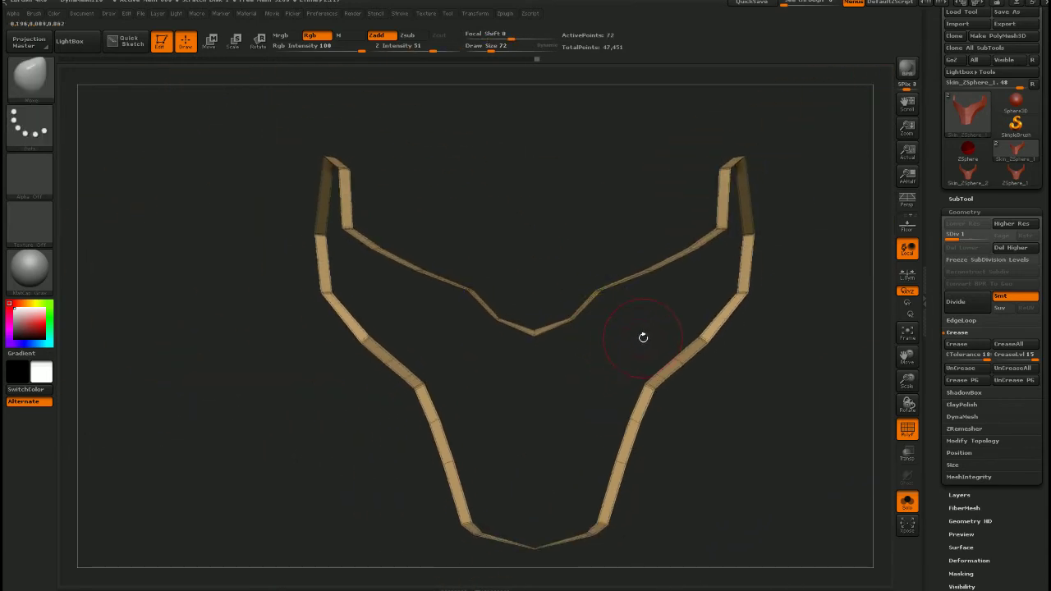
Isolate the right half of the mesh's tan rim strip, starting just beside the centre line
right_click_drag(620, 322, 606, 350)
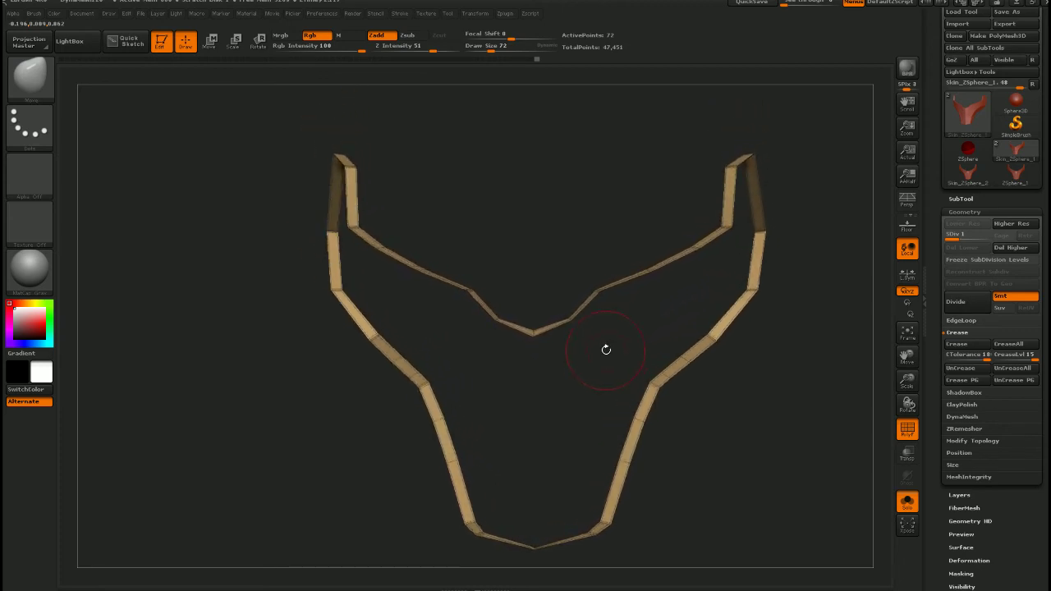
key("ctrl+shift")
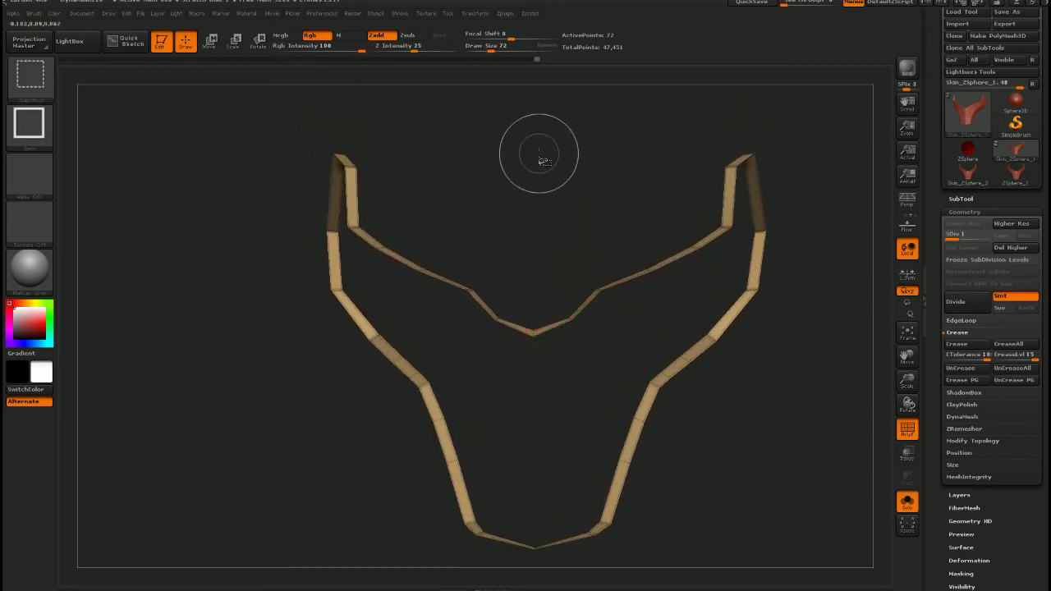
left_click_drag(539, 131, 811, 570, "ctrl+shift")
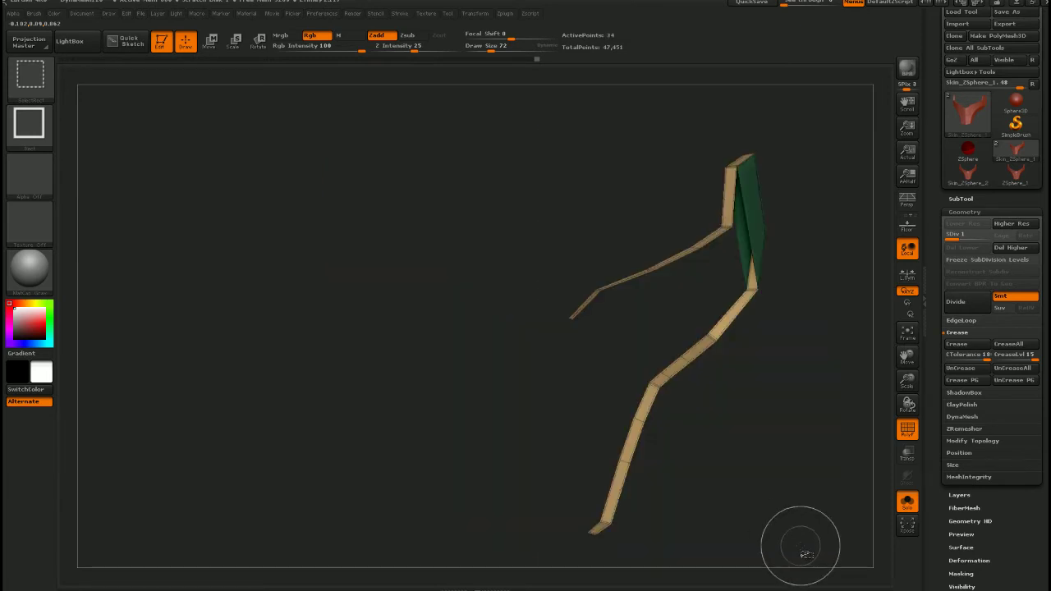
left_click(706, 464, "ctrl+shift")
right_click_drag(661, 441, 632, 367, "alt")
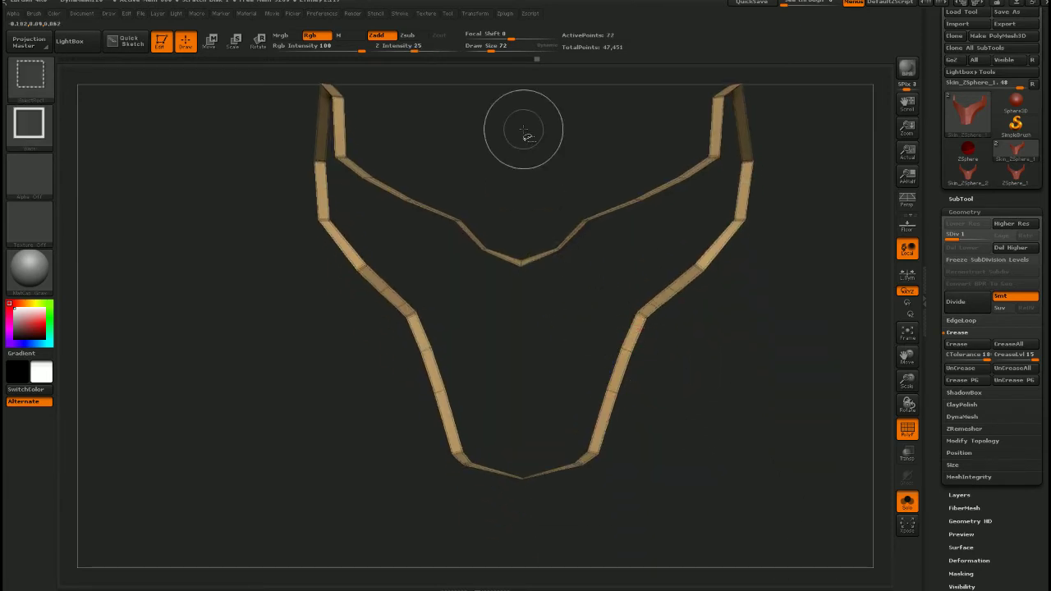
right_click_drag(550, 258, 571, 353, "ctrl")
left_click_drag(521, 121, 699, 433, "ctrl+shift")
left_click_drag(611, 365, 748, 232)
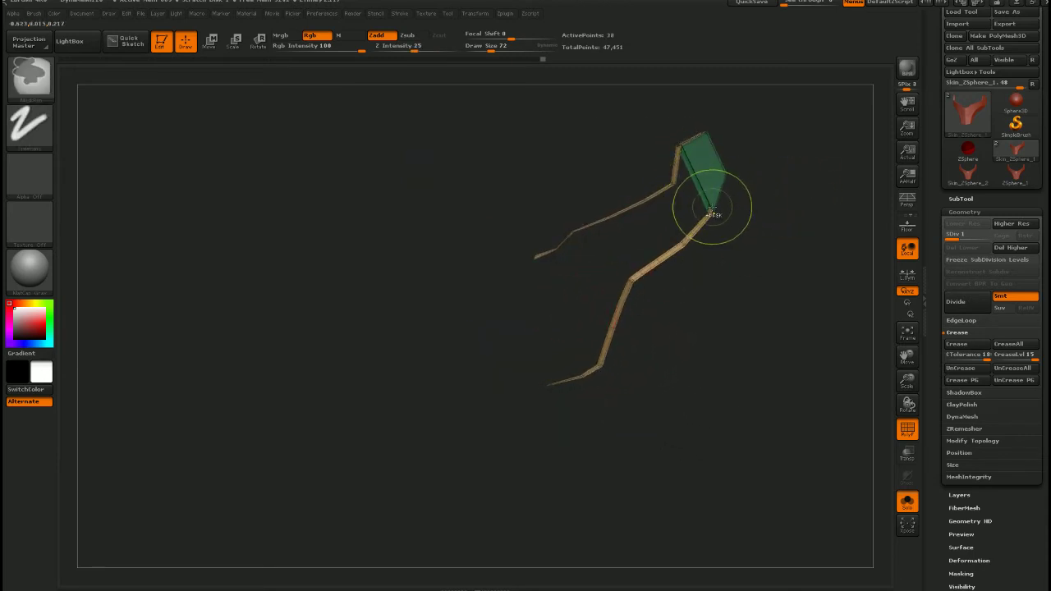
Try to hide the green end plate that is still visible with the right half of the rim
left_click(695, 191, "ctrl+shift")
key("ctrl+z")
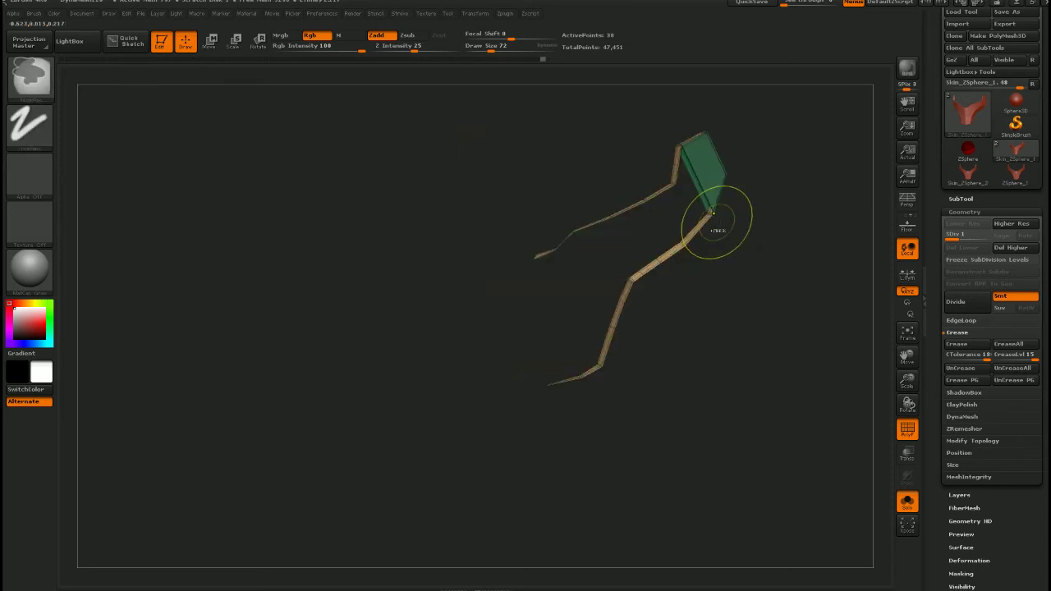
left_click(706, 171, "ctrl+shift")
key("ctrl+z")
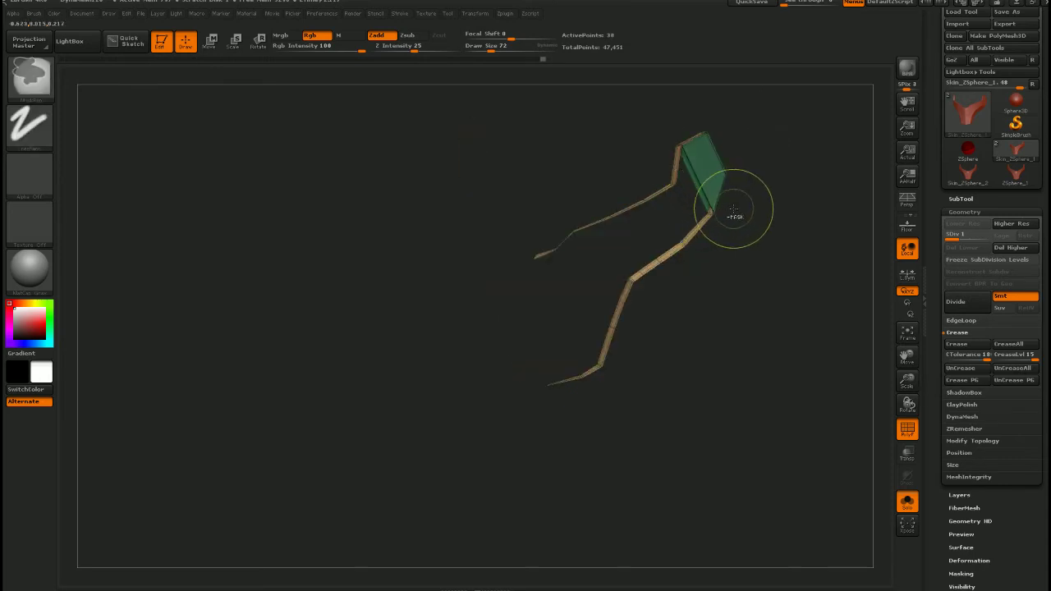
mouse_move(740, 227)
left_mouse_down("alt")
mouse_move(650, 354)
mouse_move(535, 352)
mouse_move(493, 369)
left_mouse_up("alt")
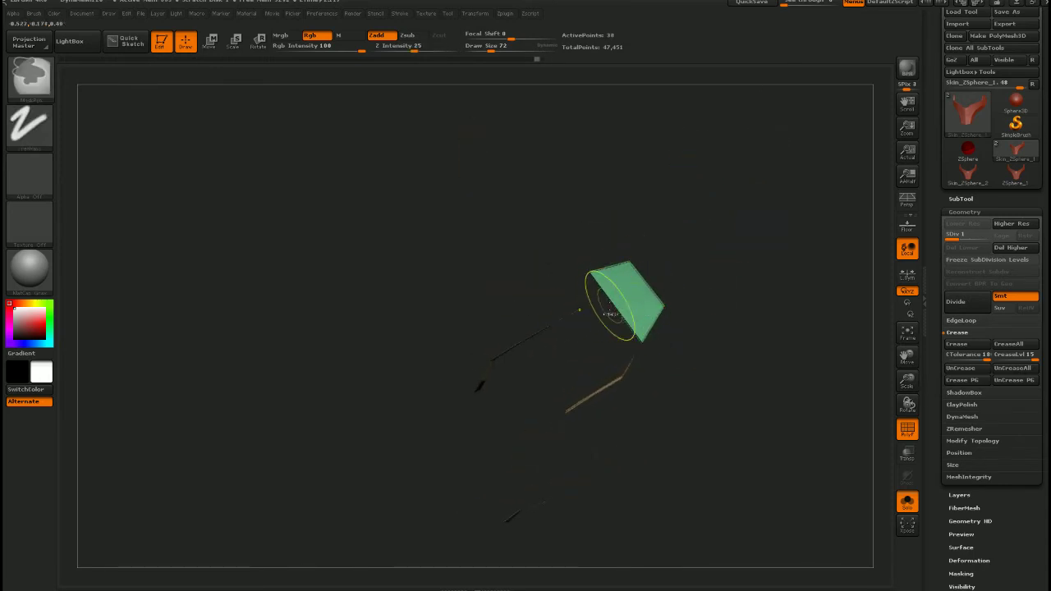
left_click_drag(652, 332, 655, 335, "ctrl+alt+shift")
key("ctrl+z")
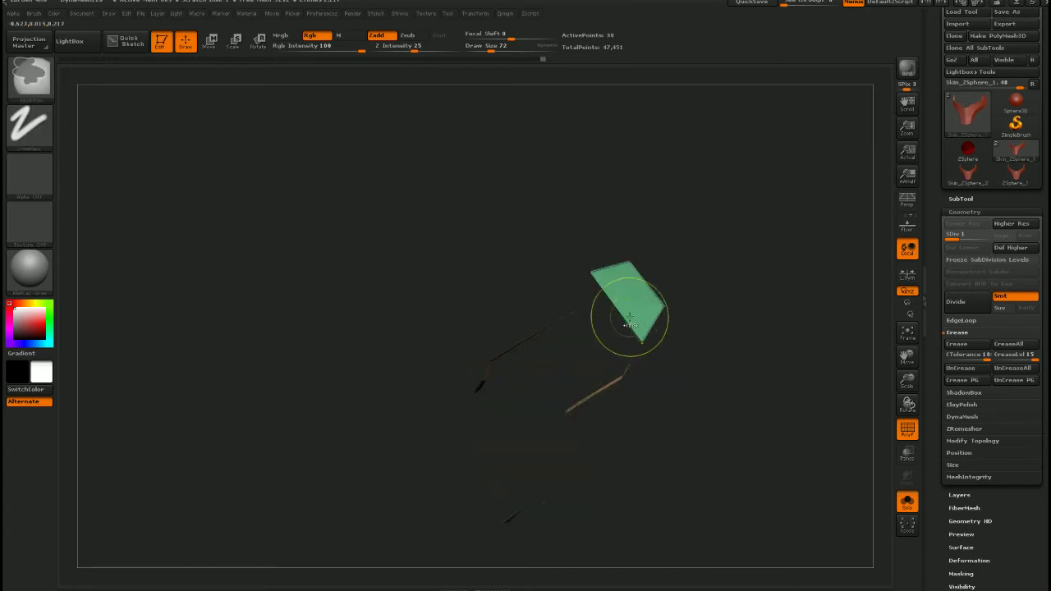
left_click_drag(605, 298, 606, 299, "ctrl+shift")
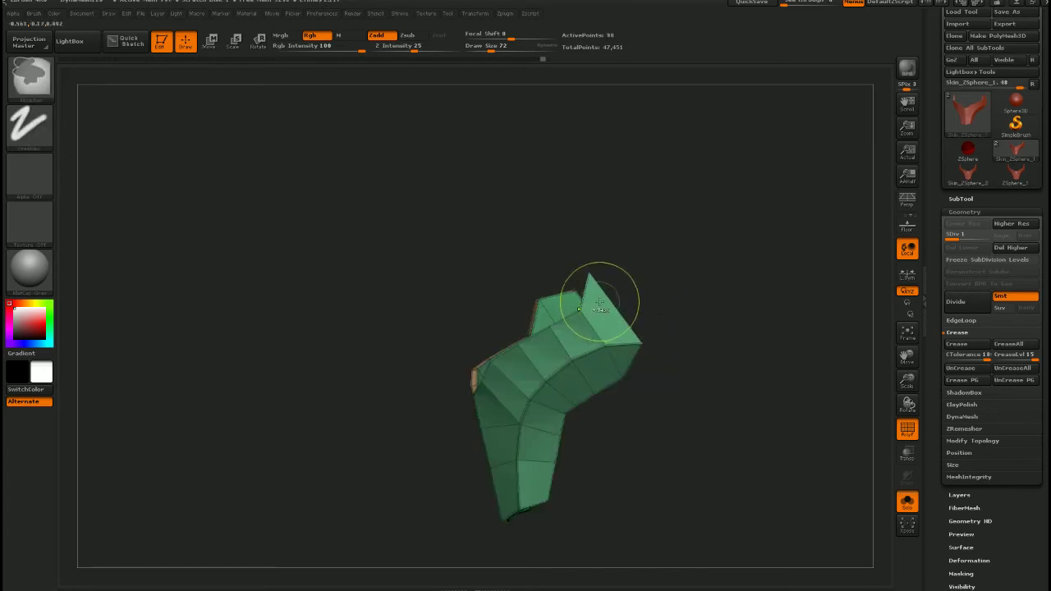
key("ctrl+z")
Hide the end plate from the selection and invert the visibility to show the mesh without the selected rim strips
left_click_drag(583, 249, 711, 373, "ctrl+alt+shift")
right_click_drag(712, 373, 690, 411)
right_click_drag(657, 278, 696, 334, "ctrl")
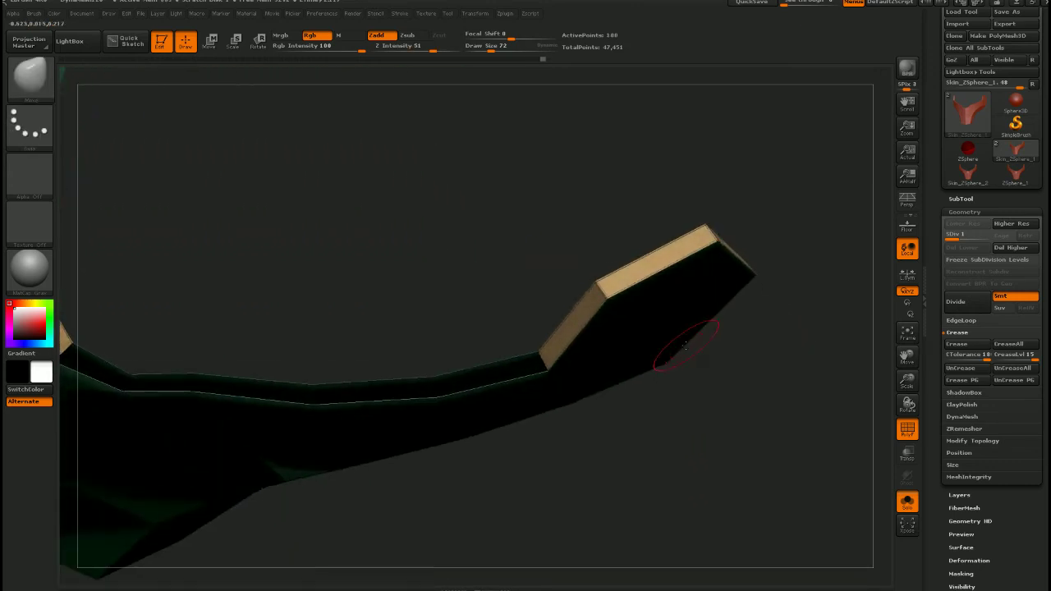
left_click(641, 302, "ctrl+shift")
right_click_drag(646, 306, 687, 268, "ctrl")
key("ctrl+shift+x")
key("ctrl+shift+s")
key("ctrl+shift+x")
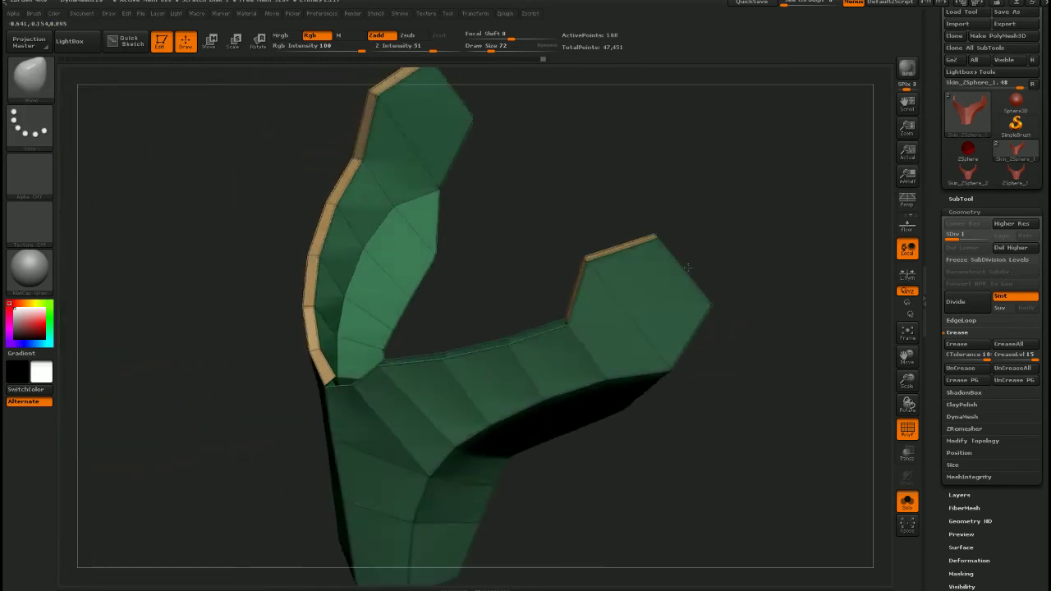
Invert the visibility again so only the right half's upper and lower rim strips remain
left_click_drag(687, 267, 696, 359)
right_click_drag(655, 366, 698, 362)
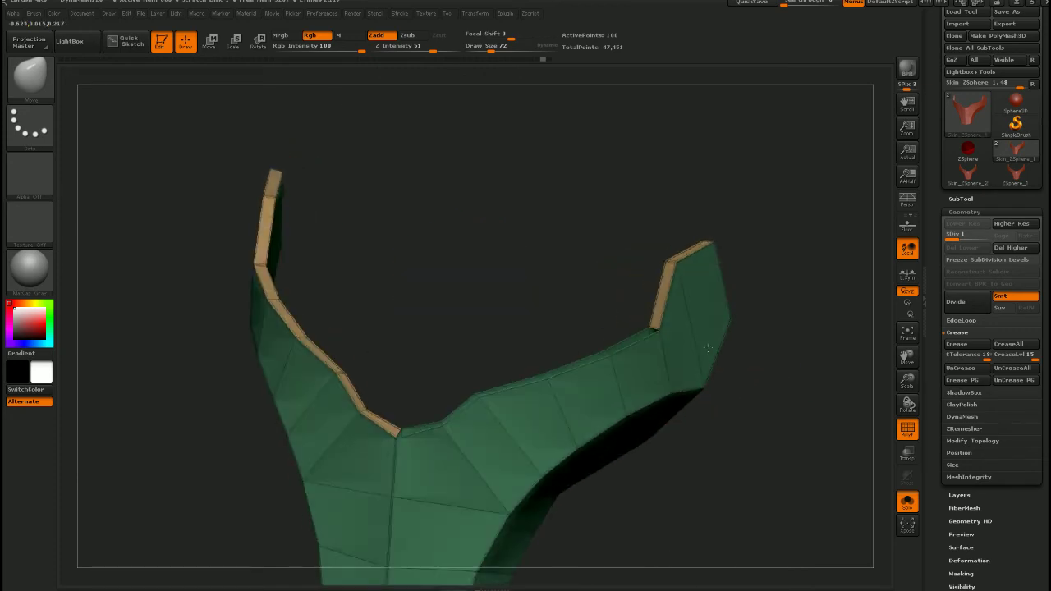
key("ctrl+shift+i")
left_click(717, 349, "ctrl+shift")
left_click(718, 358, "ctrl+shift")
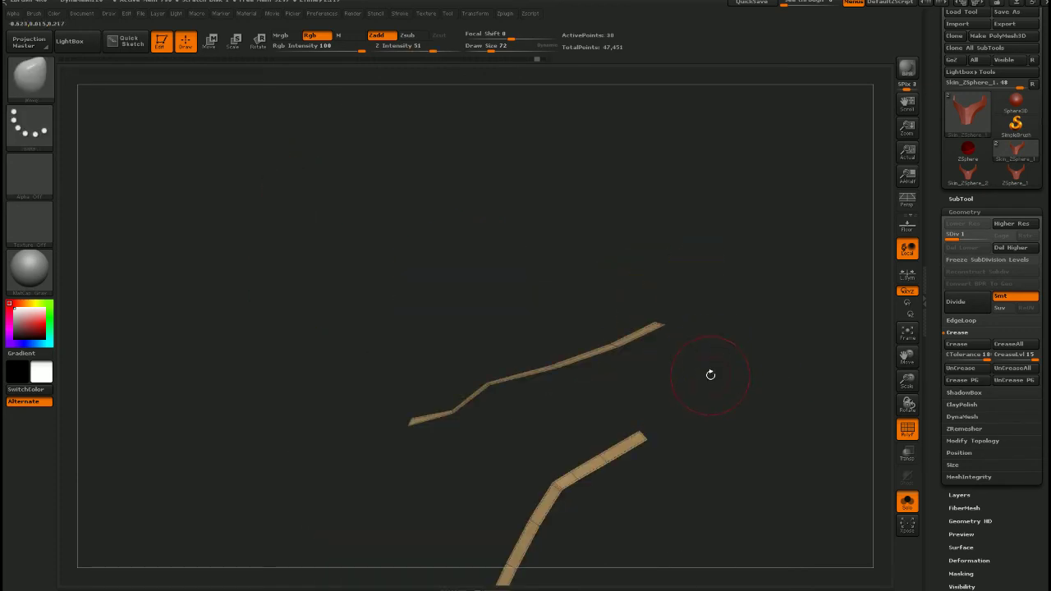
mouse_move(704, 375)
left_mouse_down()
mouse_move(715, 395)
mouse_move(695, 380)
mouse_move(706, 359)
mouse_move(719, 366)
mouse_move(708, 378)
mouse_move(669, 363)
mouse_move(711, 301)
left_mouse_up()
left_click(722, 369, "ctrl+shift")
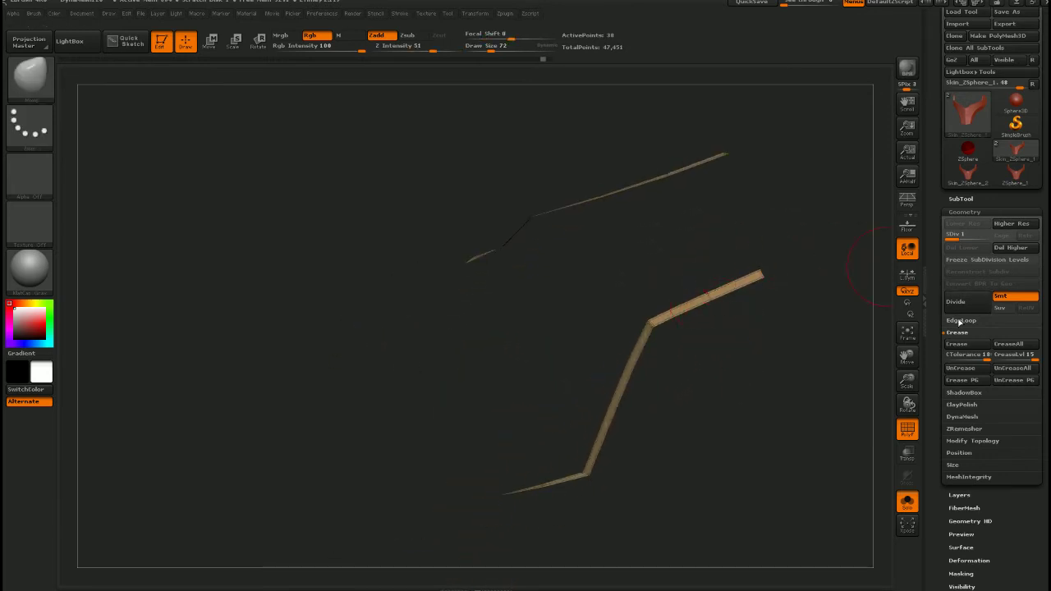
Crease the isolated rim strips and subdivide the whole mesh back to level 3
left_click(974, 344)
left_click(797, 337, "ctrl+shift")
key("ctrl+d")
left_click_drag(797, 337, 604, 361)
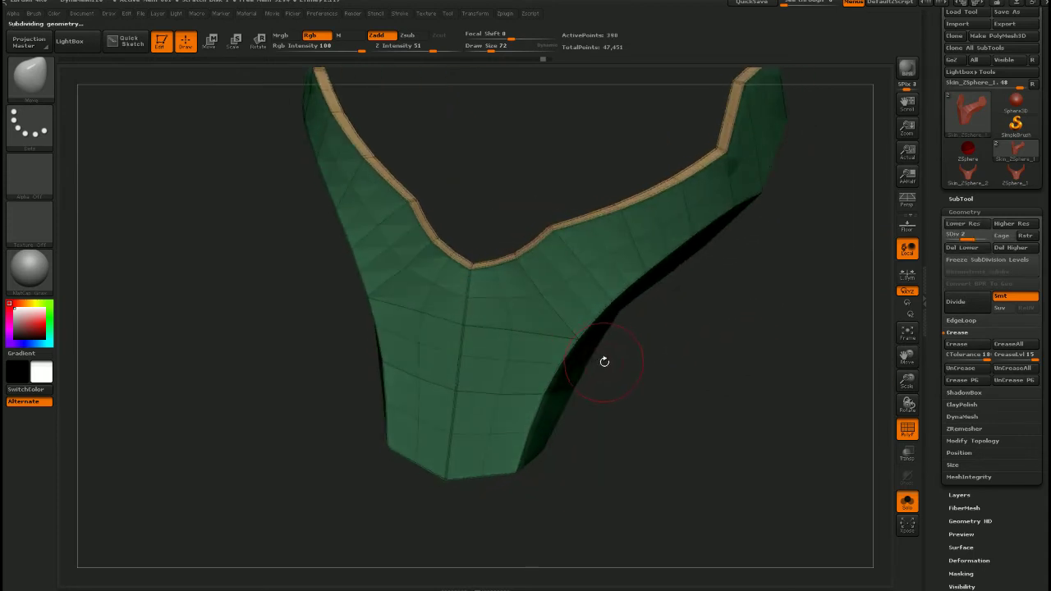
Hide the polyframe and examine the smoothed rim and front panel from several angles
right_click_drag(592, 359, 509, 333)
right_click_drag(425, 232, 586, 354, "ctrl")
mouse_move(585, 354)
left_mouse_down()
mouse_move(591, 381)
mouse_move(559, 378)
mouse_move(573, 336)
mouse_move(533, 346)
left_mouse_up()
key("shift+f")
mouse_move(533, 347)
right_mouse_down()
mouse_move(528, 366)
mouse_move(542, 347)
right_mouse_up()
left_click_drag(551, 378, 552, 355, "alt")
mouse_move(552, 355)
right_mouse_down()
mouse_move(529, 397)
mouse_move(547, 361)
right_mouse_up()
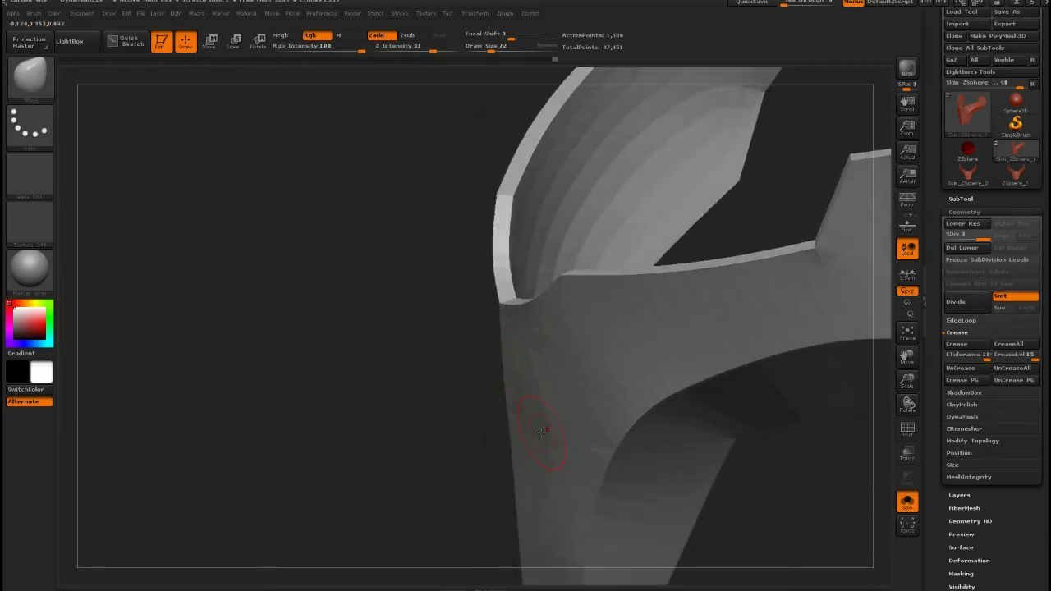
Subdivide the Y-shaped piece to level 4 and step back down to level 2
mouse_move(563, 482)
left_mouse_down()
mouse_move(565, 328)
mouse_move(548, 316)
left_mouse_up()
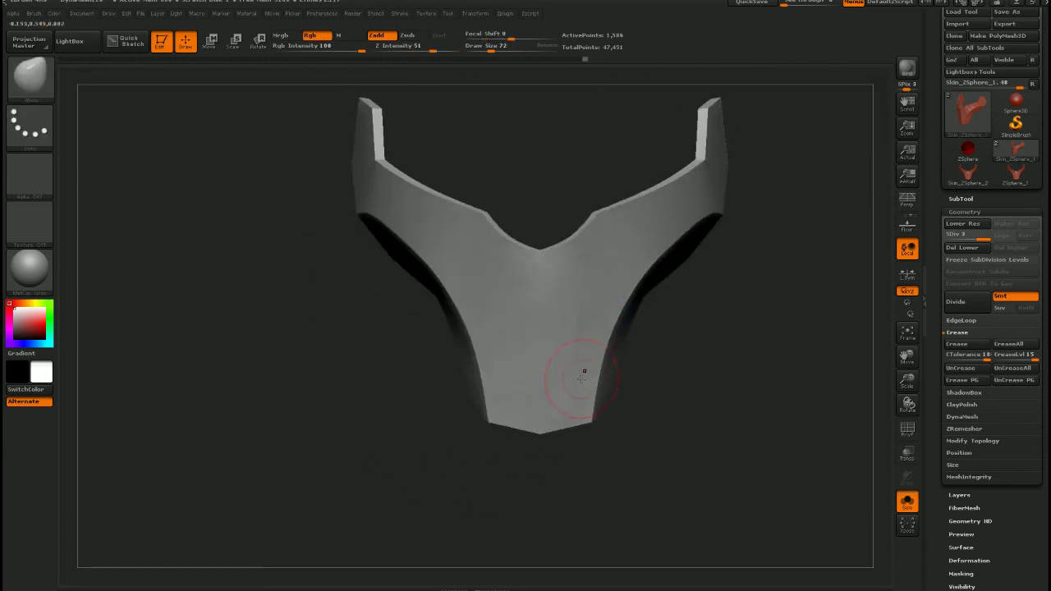
key("ctrl+d")
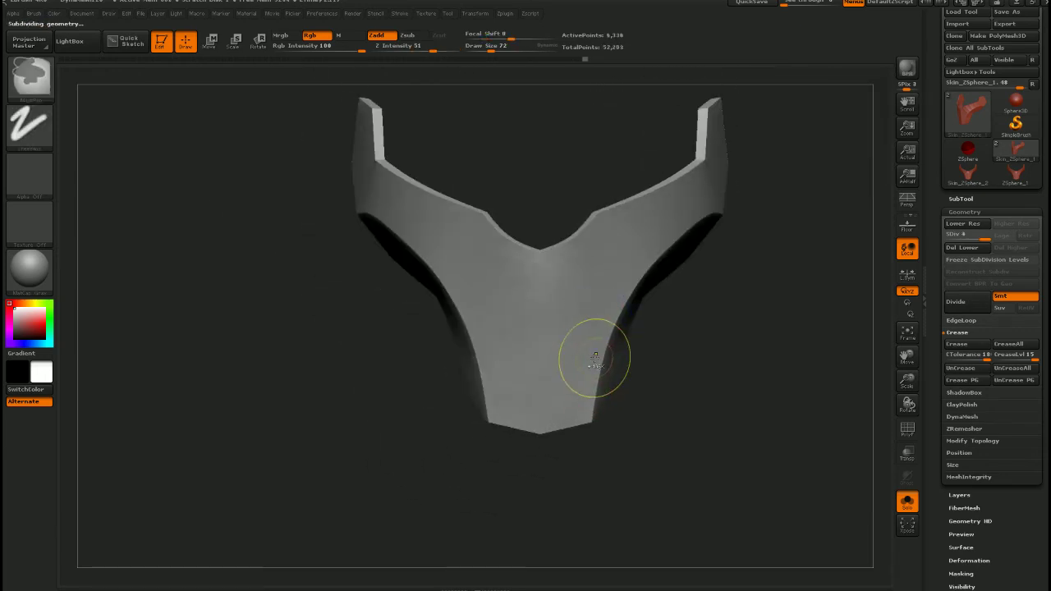
key("shift+d")
mouse_move(600, 361)
right_mouse_down("ctrl")
mouse_move(582, 383)
mouse_move(600, 465)
right_mouse_up("ctrl")
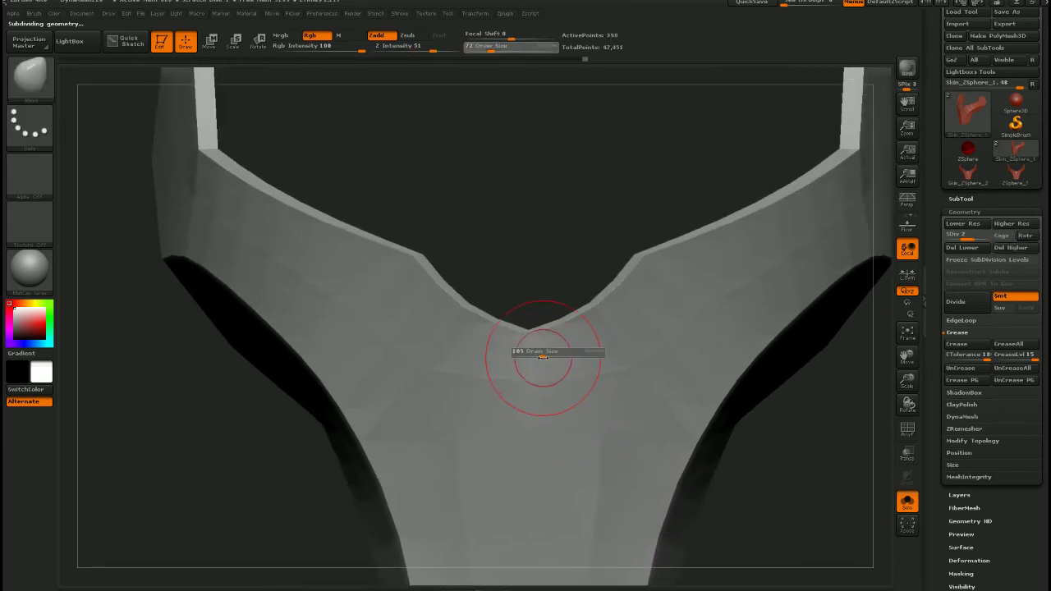
Reshape the rim of the central upper notch with the Move brush at draw size 145
left_click_drag(543, 358, 552, 357)
key("s")
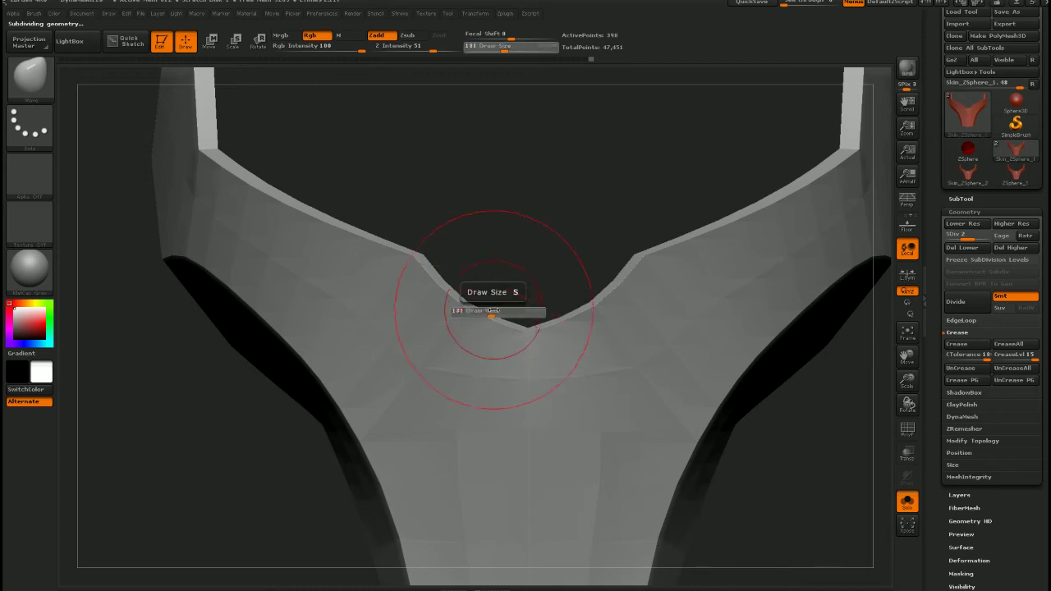
left_click_drag(495, 315, 495, 318)
key("ctrl+z")
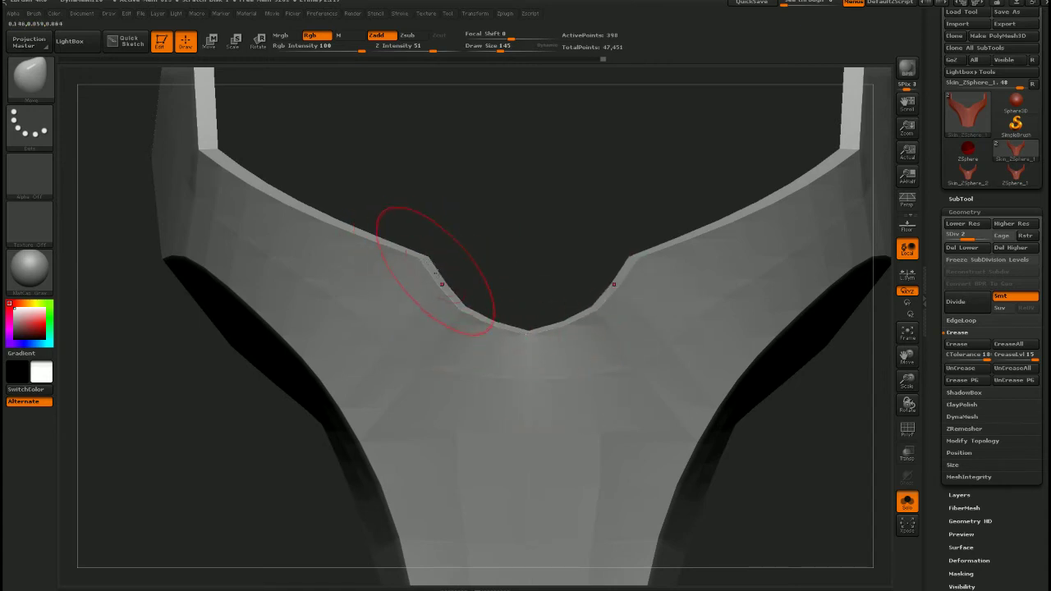
mouse_move(437, 273)
right_mouse_down("ctrl")
mouse_move(498, 284)
mouse_move(569, 359)
mouse_move(573, 395)
mouse_move(568, 347)
right_mouse_up("ctrl")
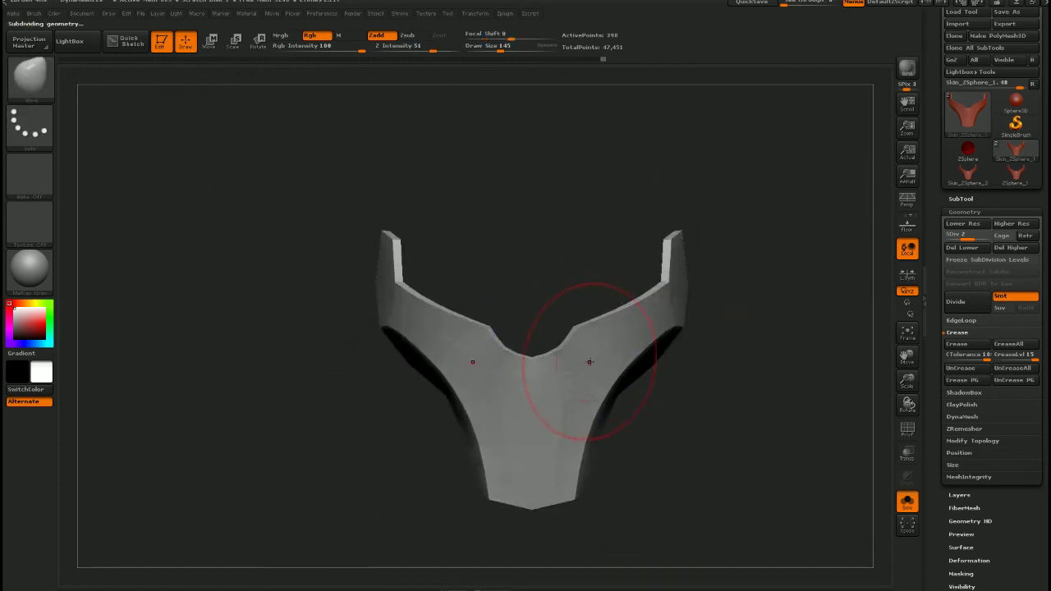
Raise the piece back through its subdivision levels to level 5 and check the smoothed shape with the Move brush active
key("ctrl+d")
key("ctrl+d")
right_click_drag(601, 372, 570, 370)
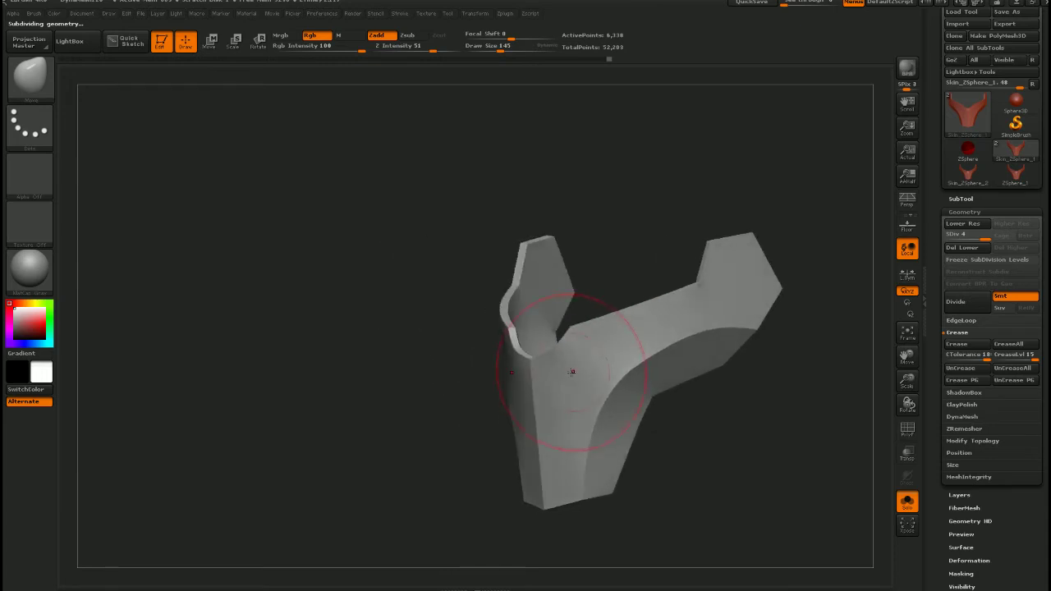
key("b")
key("m")
key("v")
mouse_move(575, 399)
left_mouse_down()
mouse_move(599, 403)
mouse_move(580, 402)
mouse_move(576, 343)
mouse_move(610, 350)
mouse_move(612, 364)
mouse_move(594, 373)
mouse_move(629, 342)
mouse_move(602, 349)
left_mouse_up()
mouse_move(603, 350)
right_mouse_down("ctrl")
mouse_move(632, 392)
mouse_move(634, 417)
right_mouse_up("ctrl")
mouse_move(630, 365)
right_mouse_down()
mouse_move(605, 326)
mouse_move(639, 364)
mouse_move(655, 304)
mouse_move(698, 308)
mouse_move(596, 331)
mouse_move(566, 296)
mouse_move(633, 320)
right_mouse_up()
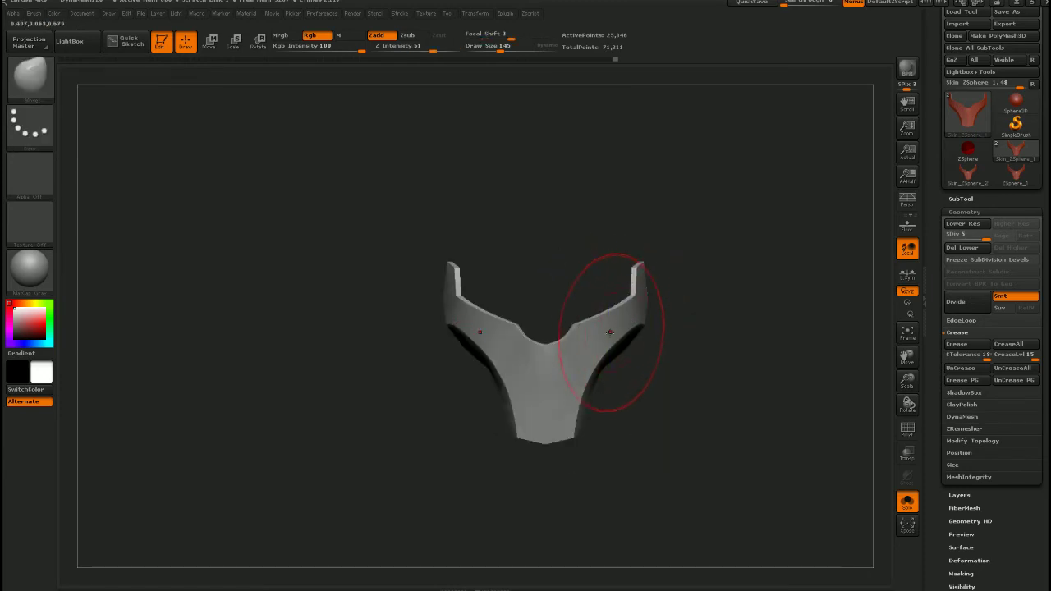
mouse_move(609, 331)
left_mouse_down()
mouse_move(652, 347)
mouse_move(605, 347)
left_mouse_up()
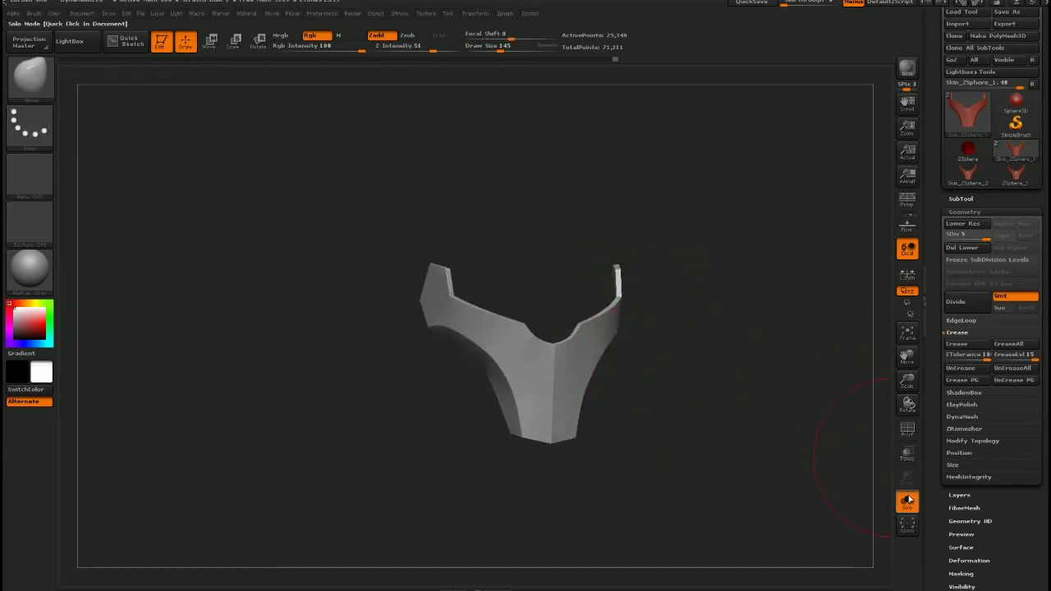
Turn off Solo mode and examine the Y-shaped piece in place on the full helmet from the front and sides
left_click(908, 499)
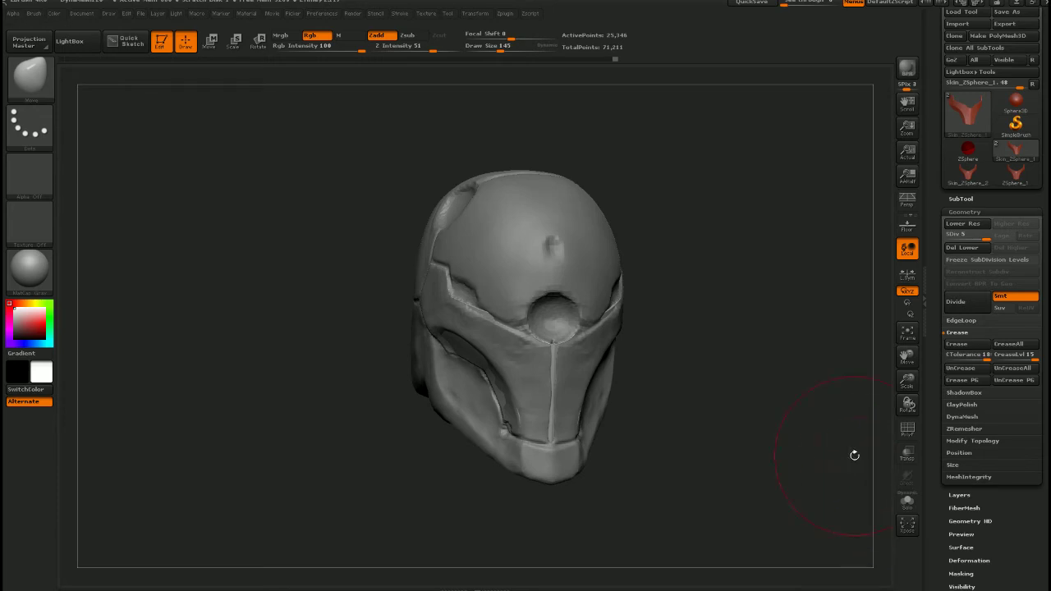
left_click_drag(527, 345, 430, 348)
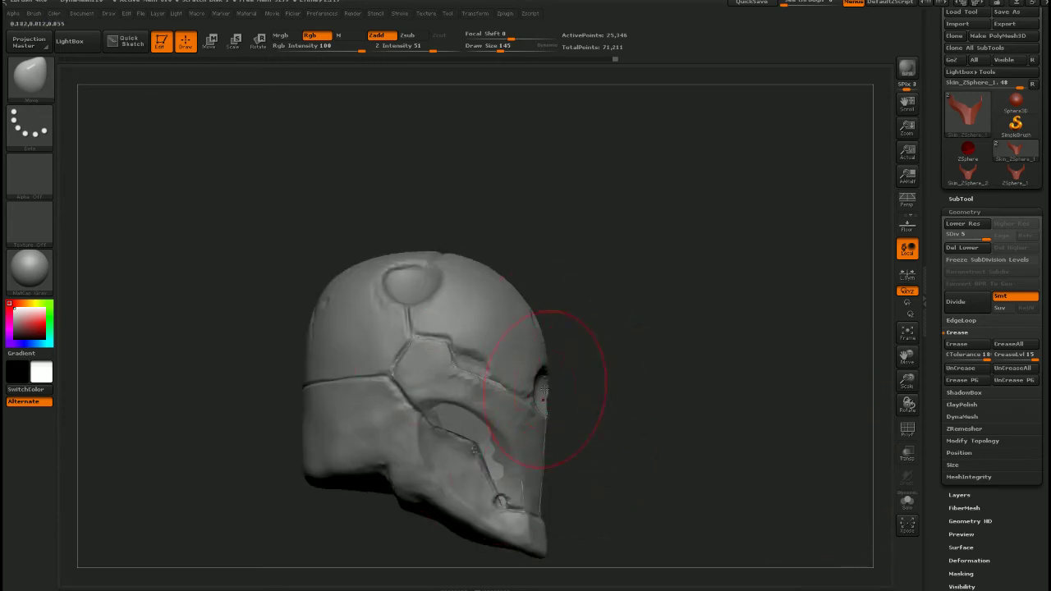
right_click_drag(841, 453, 723, 448)
left_click_drag(526, 428, 691, 270)
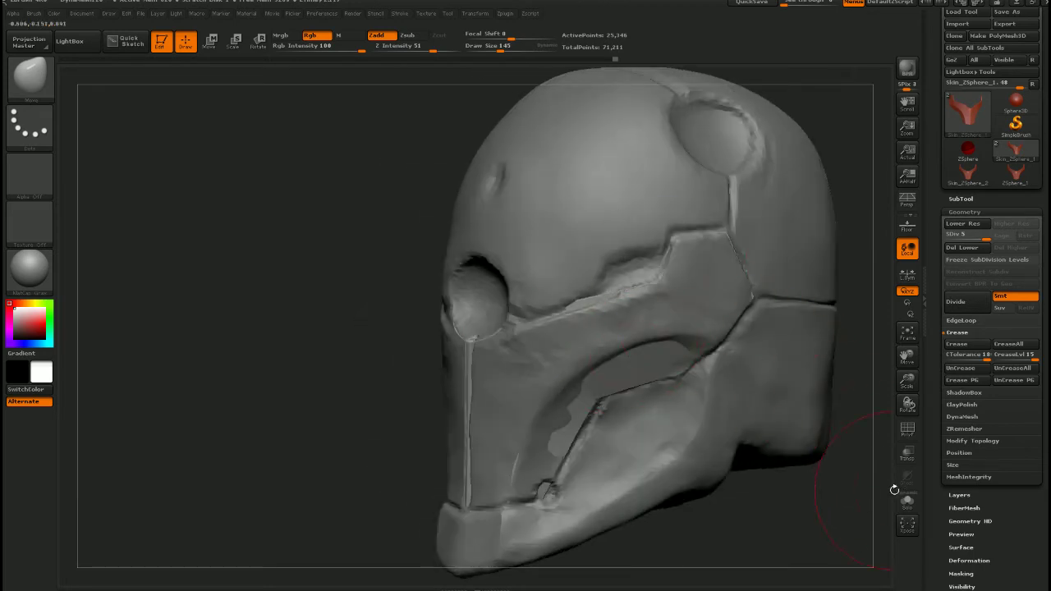
Isolate the Y-shaped piece again and undo the last stroke on its front panel
left_click(905, 494)
left_click_drag(580, 408, 549, 371)
right_click_drag(549, 371, 571, 360)
left_click_drag(571, 360, 565, 382)
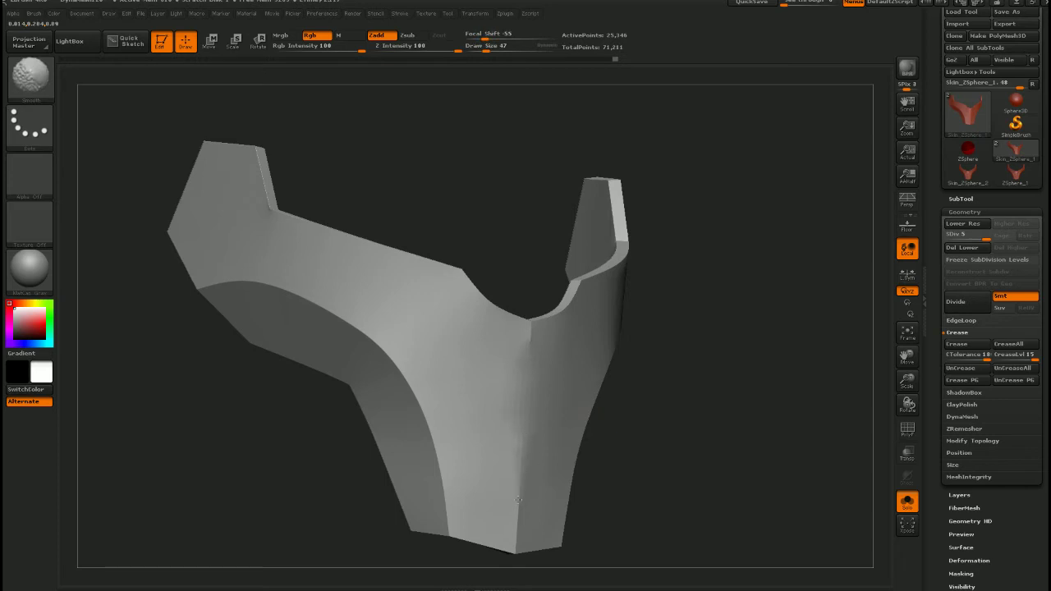
key("ctrl+z")
mouse_move(586, 465)
right_mouse_down()
mouse_move(563, 469)
mouse_move(519, 381)
right_mouse_up()
mouse_move(519, 380)
left_mouse_down()
mouse_move(551, 382)
mouse_move(544, 370)
mouse_move(490, 375)
left_mouse_up()
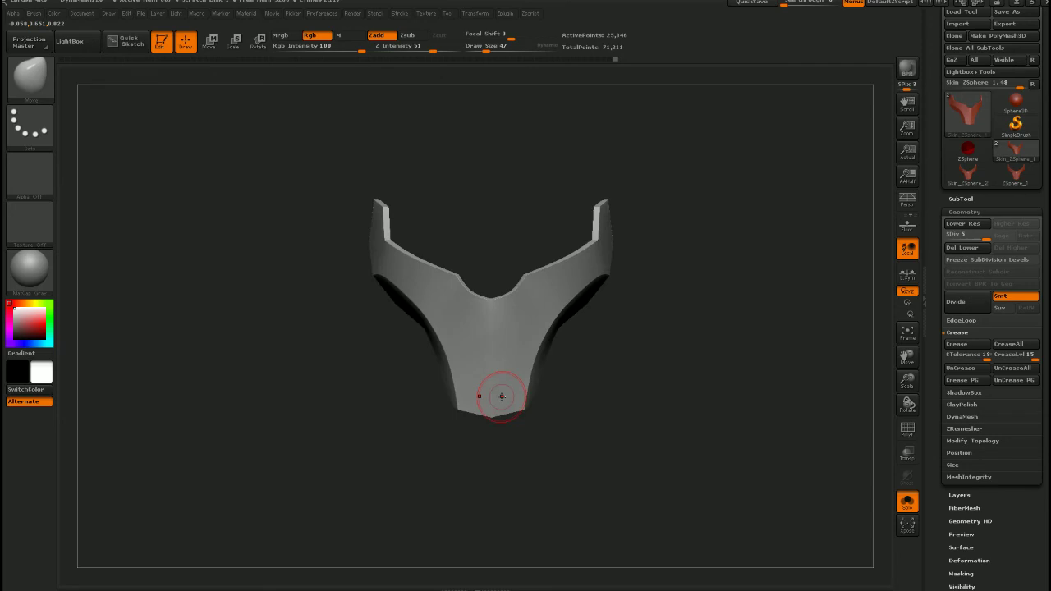
Save the tool over the existing GRAYFOX file in the 12- Gray Fox folder
left_click_drag(669, 389, 635, 381)
scroll(985, 49, "up", 1)
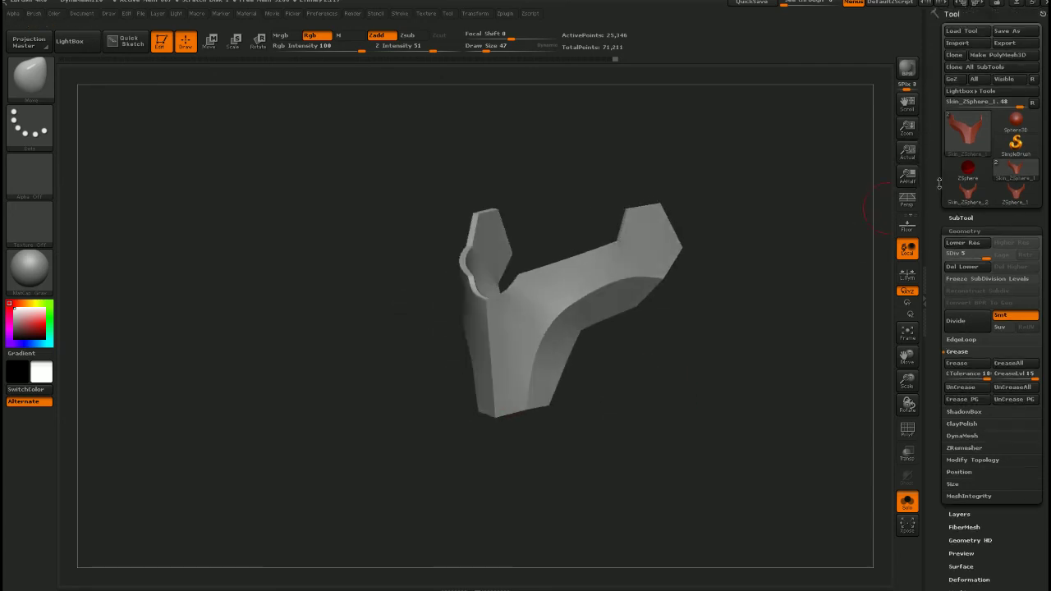
left_click(1006, 31)
double_click(134, 97)
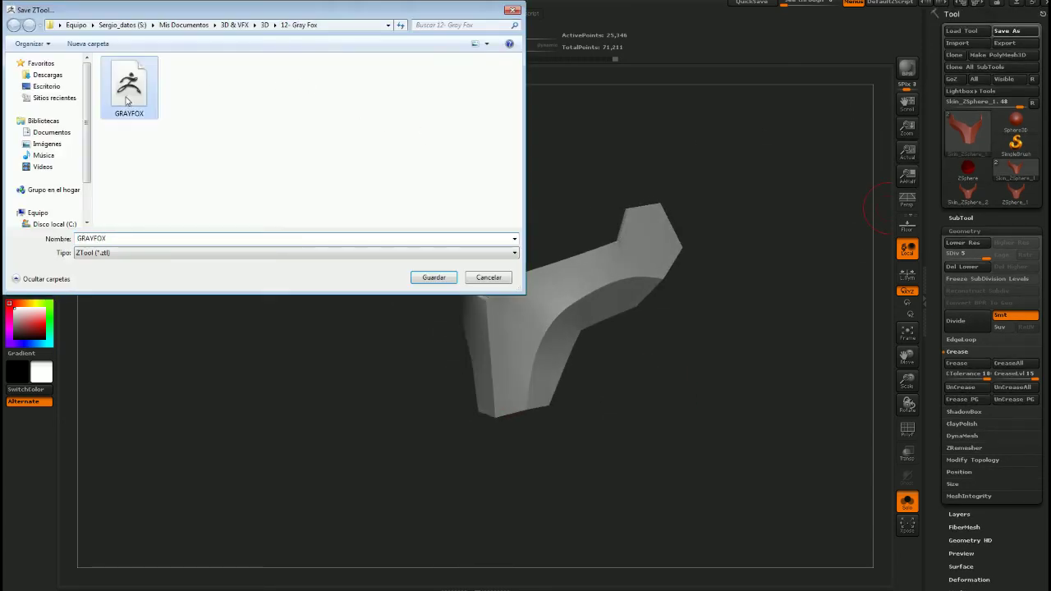
left_click(559, 293)
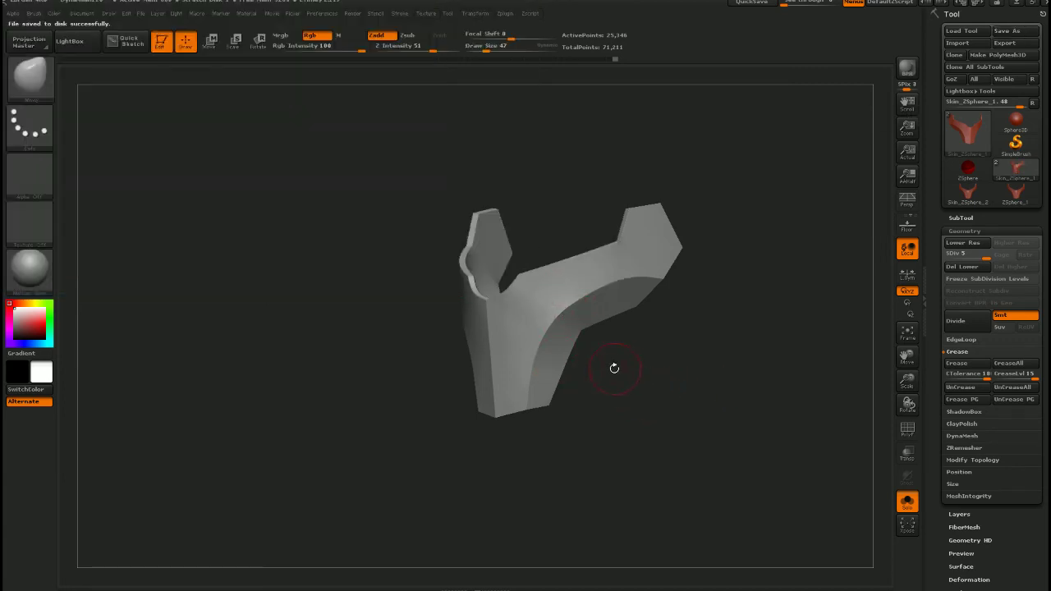
Inspect the isolated piece from the front, show the complete helmet and examine its face, side and top
mouse_move(614, 368)
right_mouse_down()
mouse_move(636, 354)
mouse_move(603, 369)
mouse_move(621, 403)
mouse_move(608, 413)
mouse_move(610, 301)
mouse_move(598, 325)
right_mouse_up()
right_click_drag(597, 324, 611, 310)
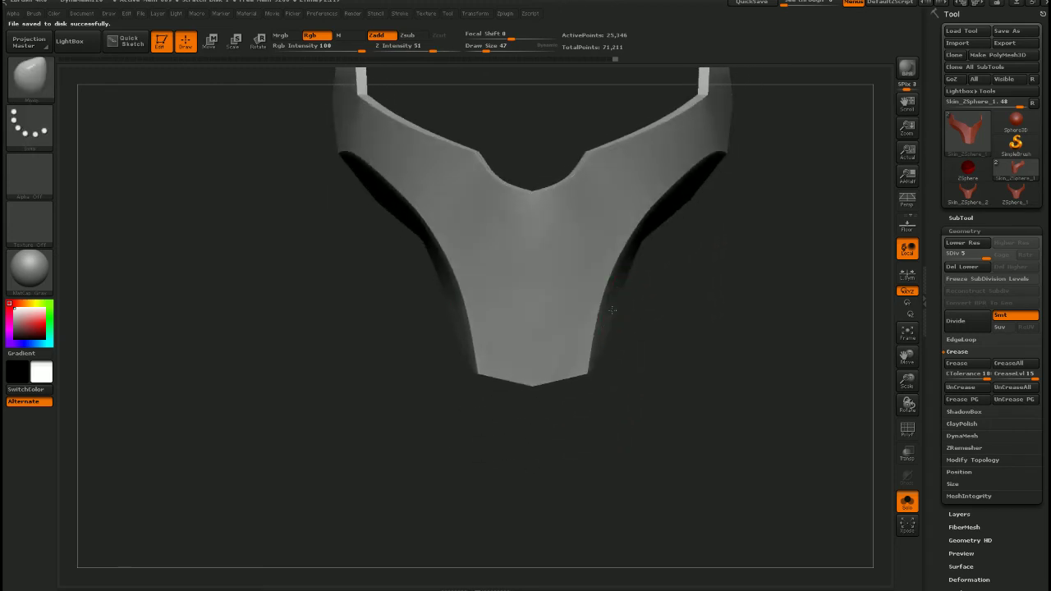
left_click_drag(611, 311, 603, 371)
left_click(909, 502)
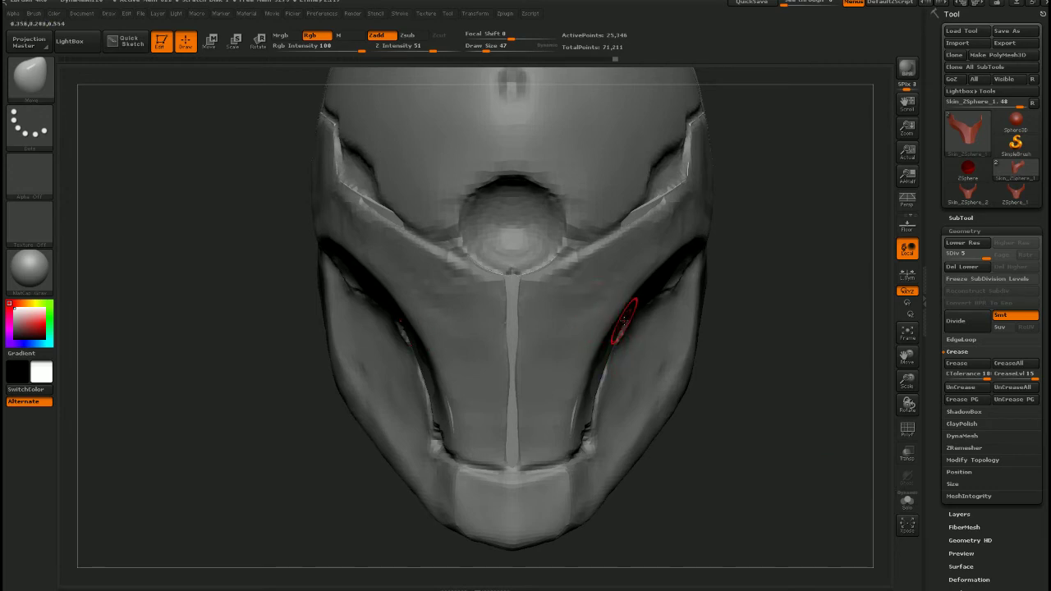
mouse_move(624, 321)
right_mouse_down("alt")
mouse_move(619, 394)
mouse_move(596, 330)
mouse_move(548, 312)
mouse_move(521, 265)
mouse_move(532, 362)
mouse_move(525, 336)
right_mouse_up("alt")
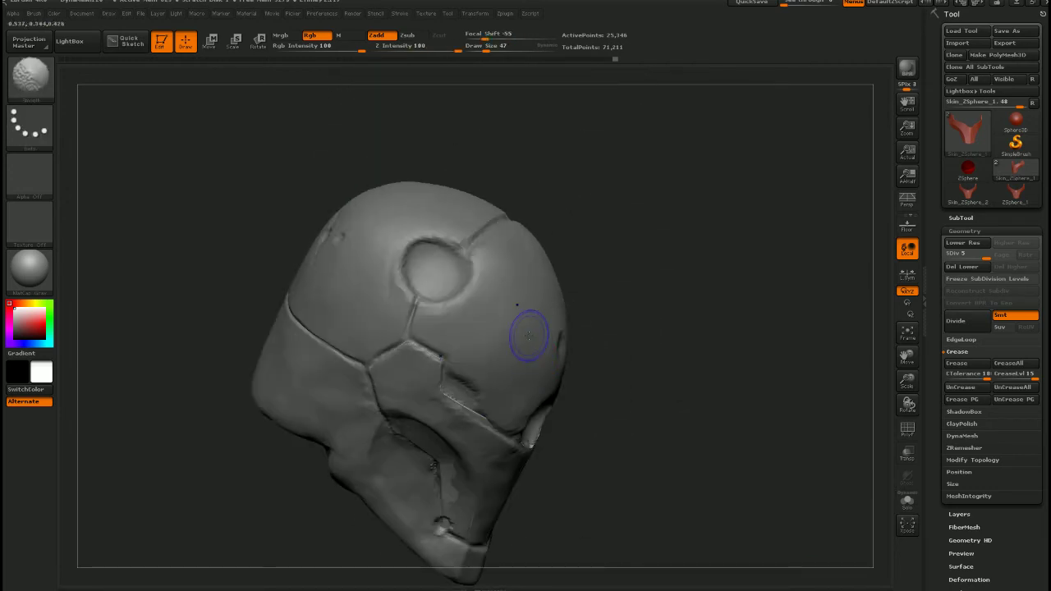
right_click_drag(553, 289, 531, 316)
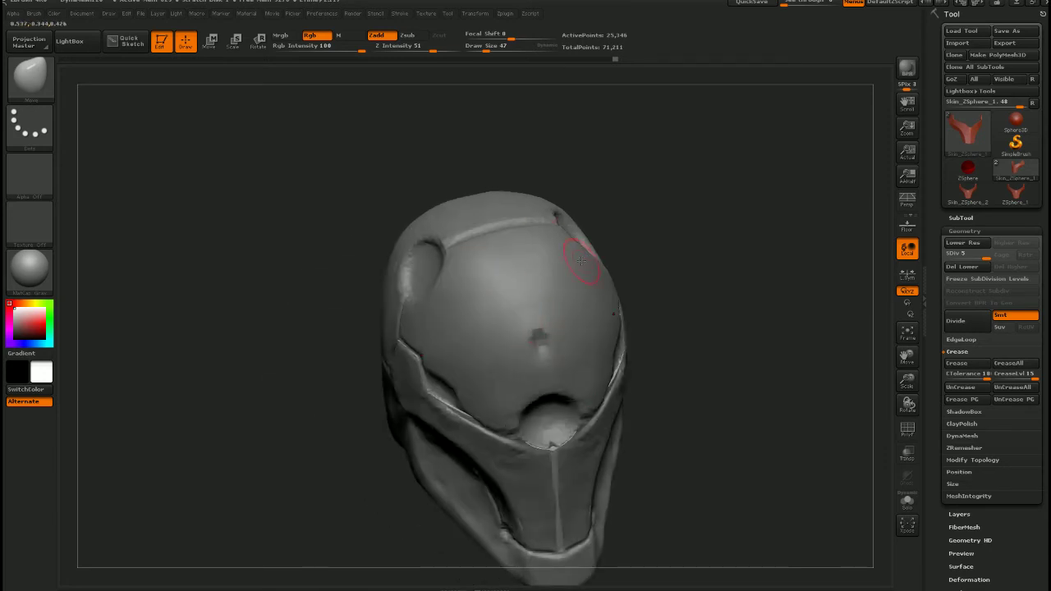
Toggle the Spotlight reference images on and off to compare the helmet's overall shape with them
key("shift+z")
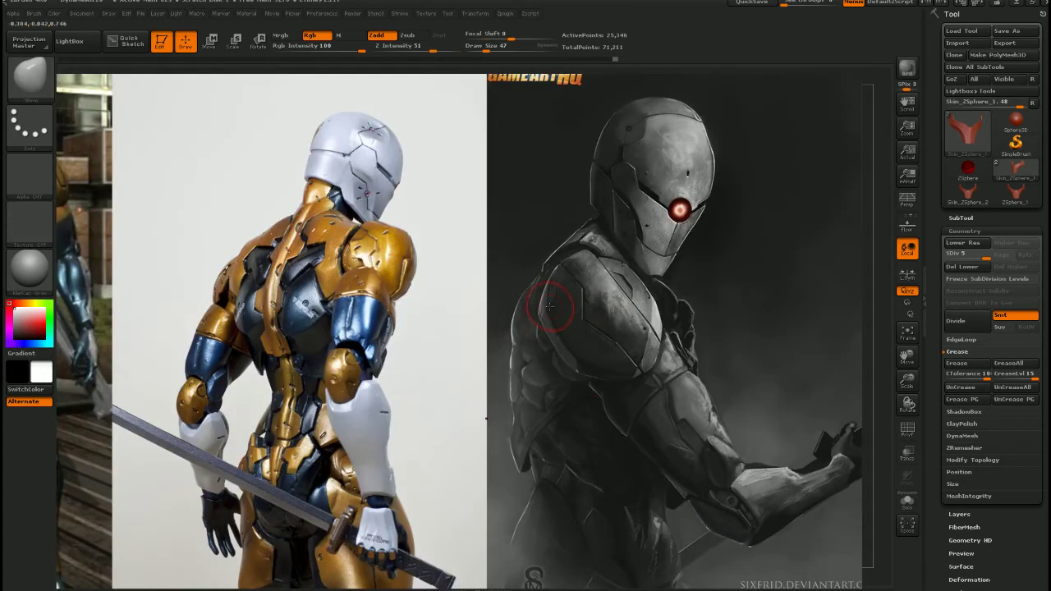
key("shift+z")
right_click_drag(518, 312, 495, 331)
key("shift+z")
right_click_drag(519, 314, 495, 376)
key("shift+z")
key("shift+z")
key("shift+z")
key("shift+z")
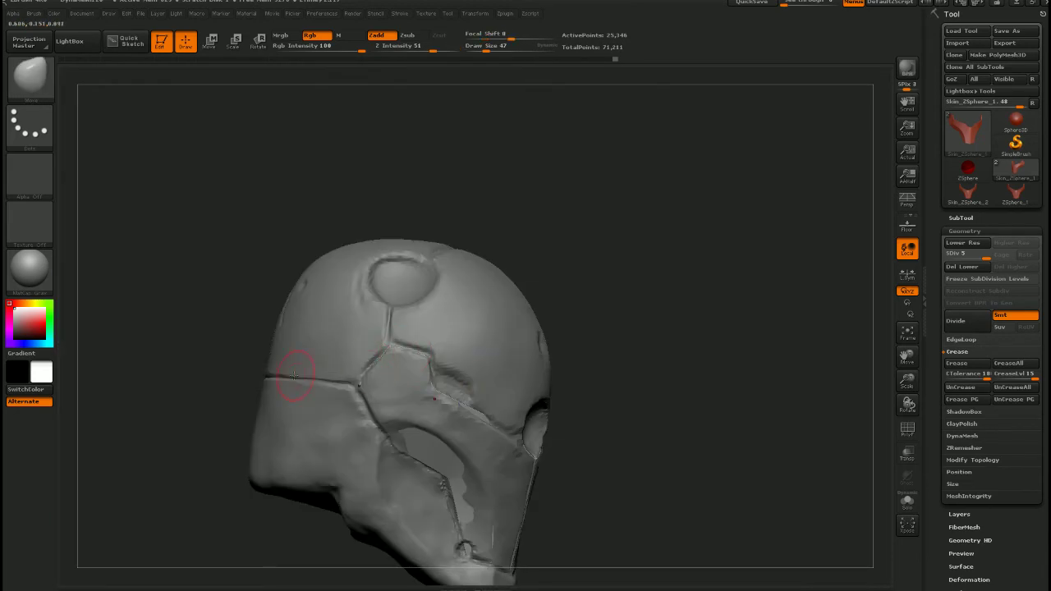
Examine the helmet's side and back contours against the Spotlight reference images from several angles
right_click_drag(539, 289, 394, 252)
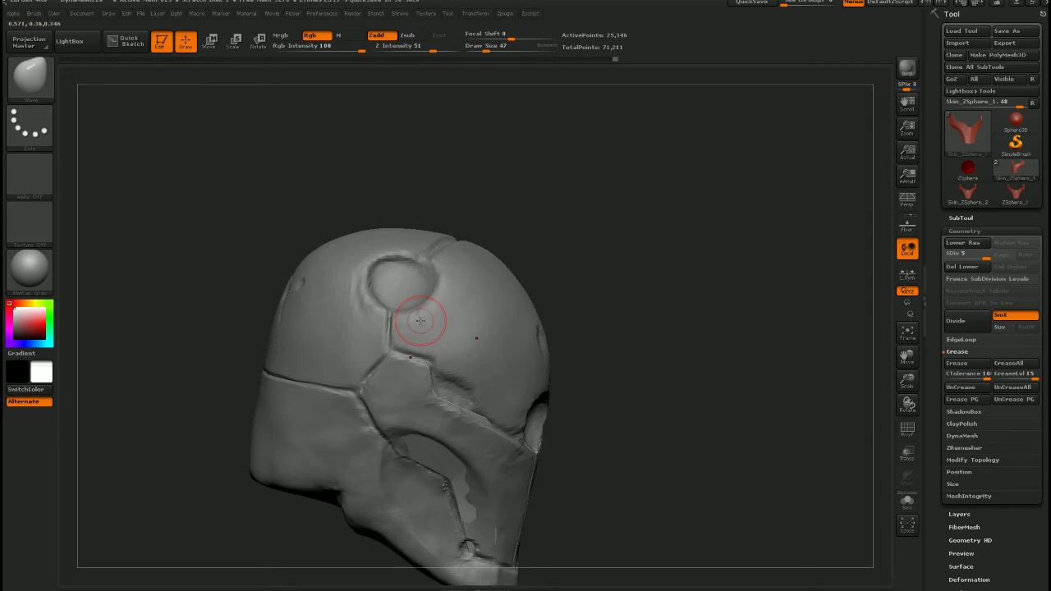
left_click_drag(560, 313, 419, 345)
key("shift+z")
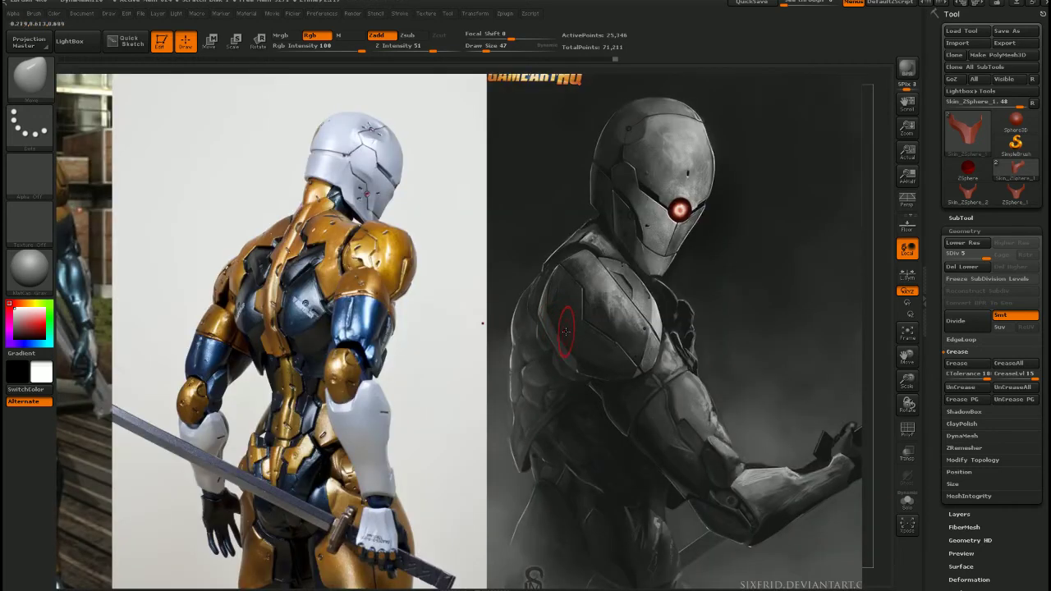
key("shift+z")
right_click_drag(583, 325, 403, 289)
key("shift+z")
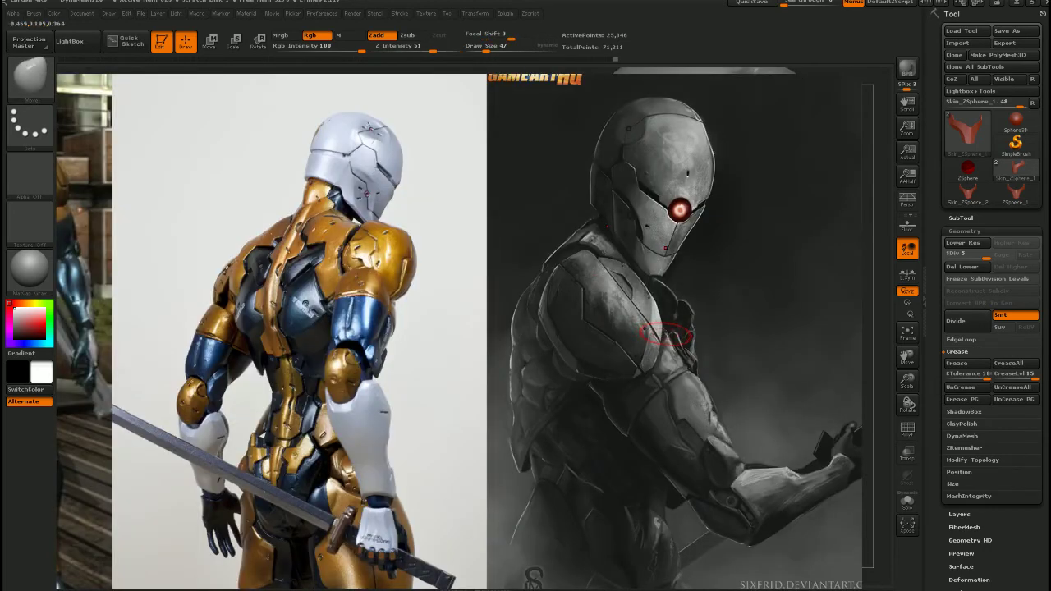
key("shift+z")
right_click_drag(657, 335, 553, 316)
mouse_move(757, 306)
right_mouse_down()
mouse_move(576, 369)
mouse_move(613, 351)
right_mouse_up()
mouse_move(458, 328)
right_mouse_down()
mouse_move(503, 316)
mouse_move(472, 297)
mouse_move(453, 348)
right_mouse_up()
Select the GRAYFOX helmet subtool and pull its crown contour slightly outward with the Move brush at draw size 311
key("s")
left_click_drag(476, 347, 497, 348)
right_click_drag(512, 328, 516, 374, "alt")
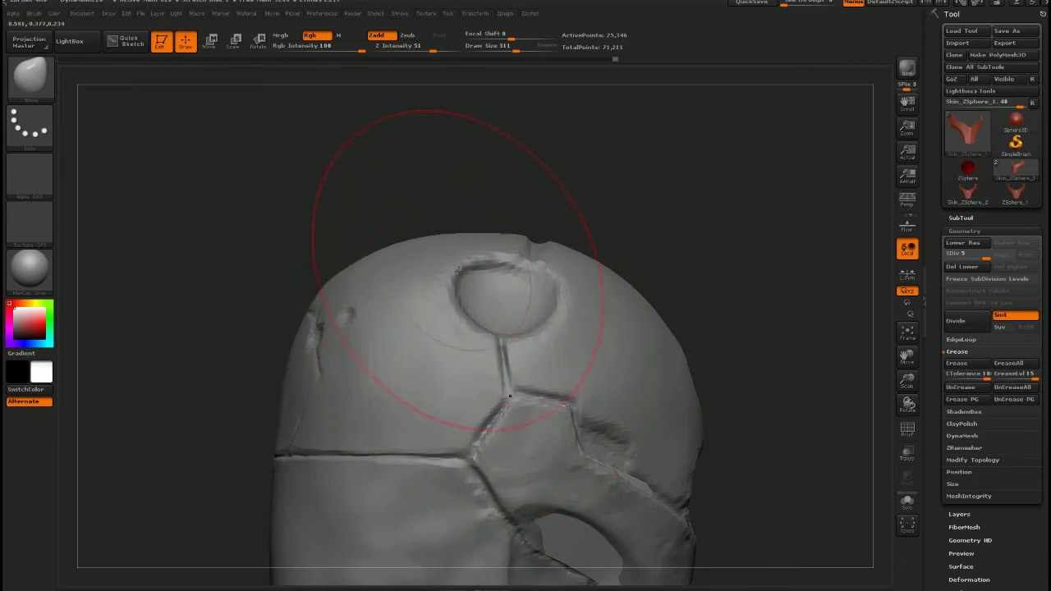
left_click(465, 259, "alt")
left_click_drag(465, 258, 464, 248)
left_click_drag(322, 292, 329, 292)
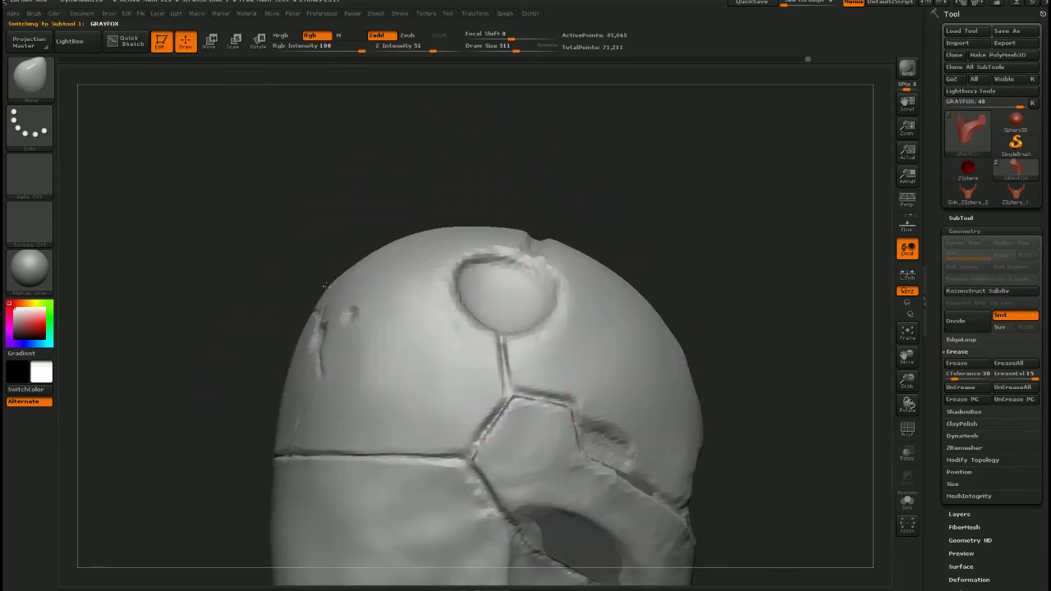
Reduce the draw size to 165 for the helmet's back view and to 122 for its lower face
mouse_move(463, 358)
right_mouse_down("ctrl")
mouse_move(533, 355)
mouse_move(528, 304)
mouse_move(495, 312)
mouse_move(623, 293)
right_mouse_up("ctrl")
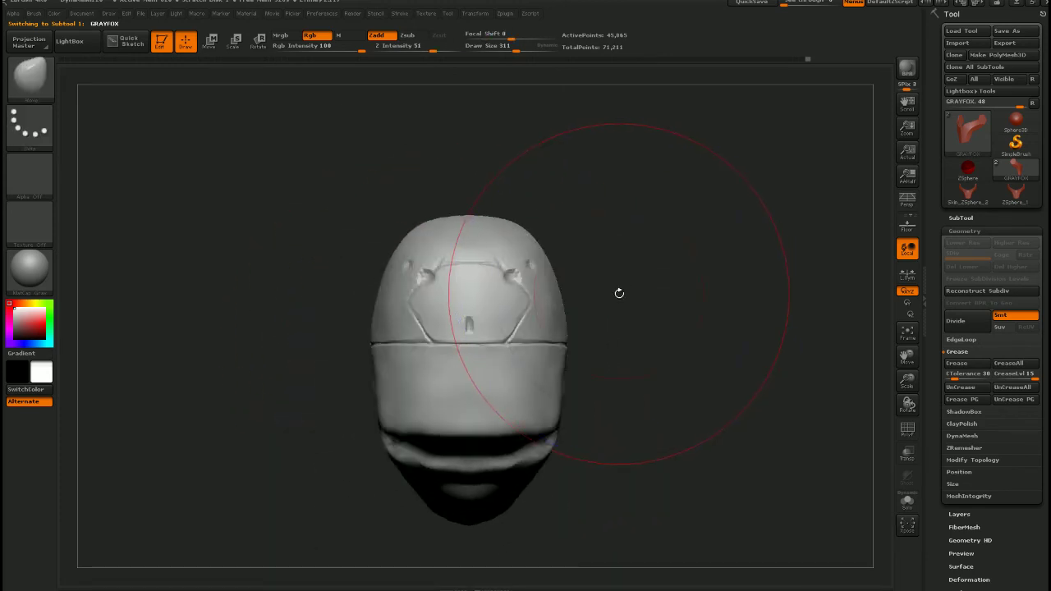
key("s")
left_click_drag(598, 278, 586, 277)
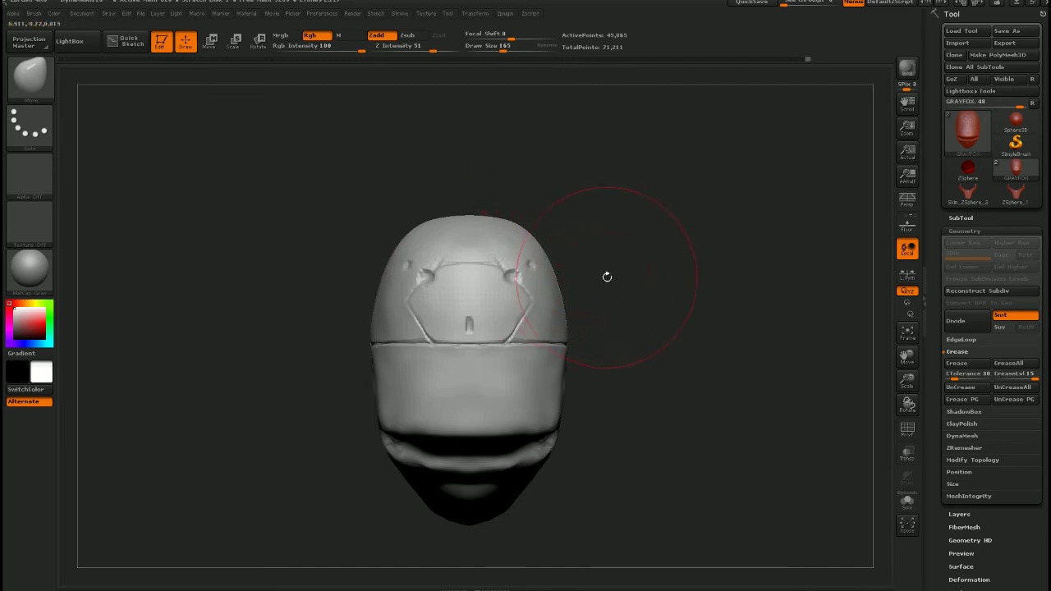
mouse_move(607, 276)
right_mouse_down()
mouse_move(520, 272)
mouse_move(625, 312)
mouse_move(536, 233)
right_mouse_up()
key("s")
left_click_drag(625, 321, 614, 322)
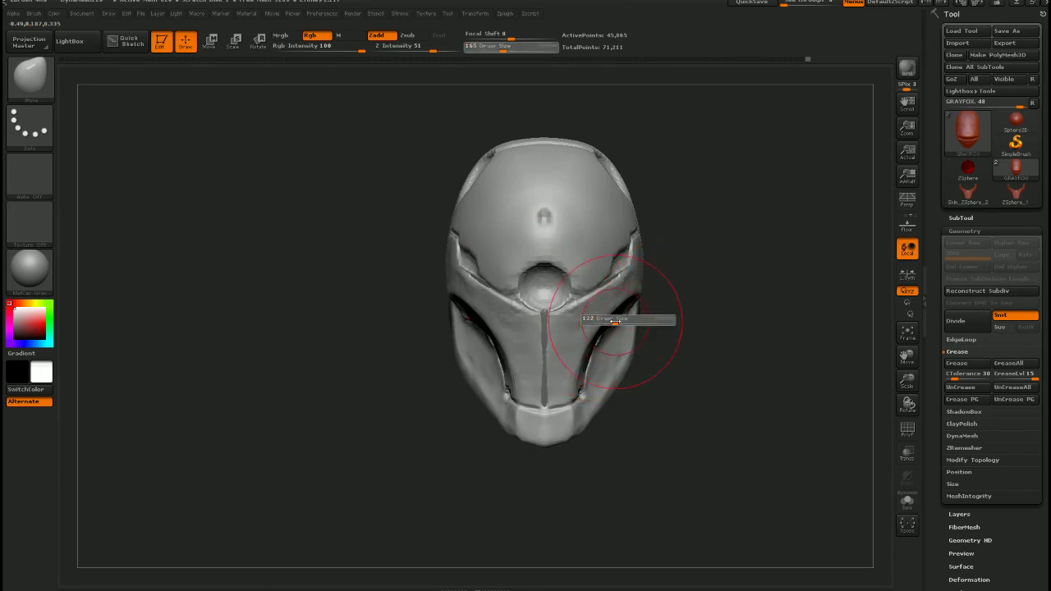
mouse_move(664, 365)
right_mouse_down("ctrl")
mouse_move(664, 385)
mouse_move(529, 315)
mouse_move(541, 342)
right_mouse_up("ctrl")
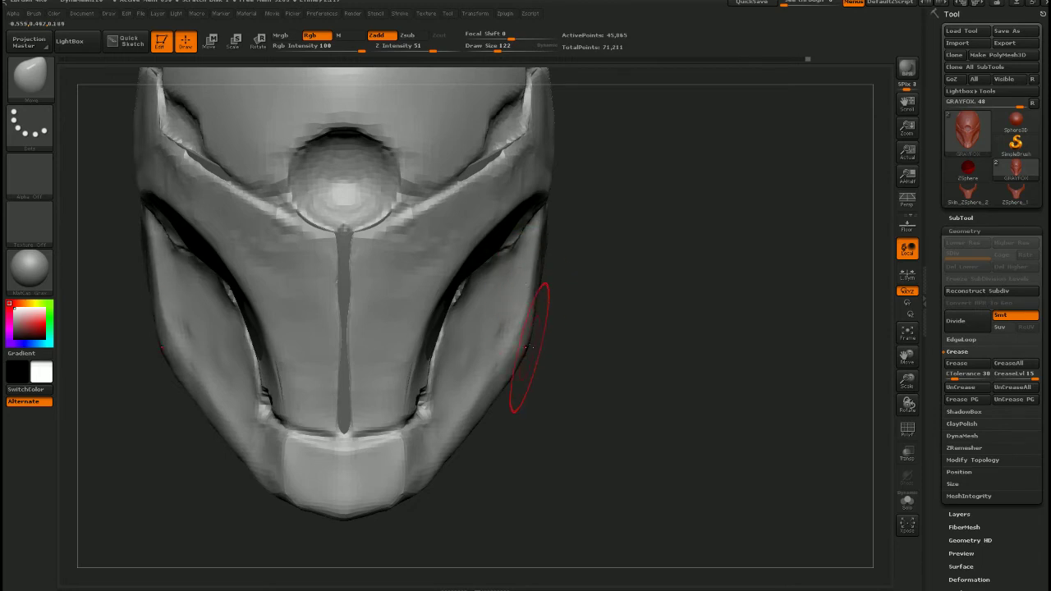
Carve a hollow into the helmet's underside opening with the ClayTubes brush at draw size 105
mouse_move(514, 405)
right_mouse_down()
mouse_move(490, 408)
mouse_move(535, 408)
mouse_move(512, 427)
mouse_move(517, 310)
mouse_move(521, 375)
mouse_move(508, 379)
right_mouse_up()
key("b")
key("c")
key("t")
key("s")
mouse_move(505, 376)
left_mouse_down()
mouse_move(446, 422)
mouse_move(527, 388)
mouse_move(472, 394)
mouse_move(504, 339)
mouse_move(575, 270)
mouse_move(555, 273)
mouse_move(575, 247)
mouse_move(468, 353)
mouse_move(378, 411)
mouse_move(493, 385)
mouse_move(574, 394)
mouse_move(585, 321)
mouse_move(534, 399)
mouse_move(431, 345)
left_mouse_up()
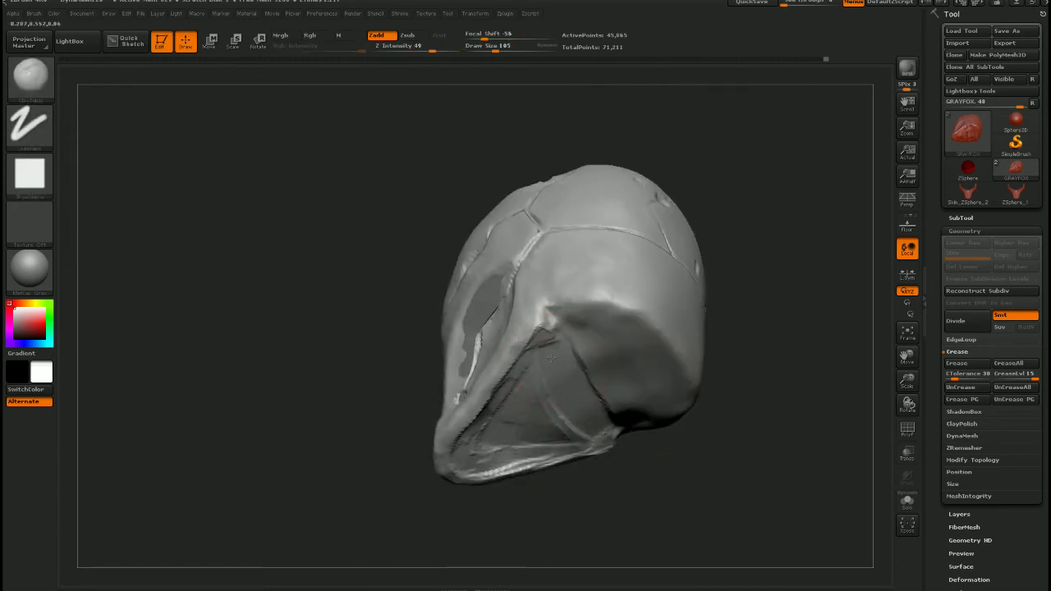
mouse_move(551, 358)
left_mouse_down()
mouse_move(579, 435)
mouse_move(582, 364)
mouse_move(628, 374)
mouse_move(609, 342)
mouse_move(616, 385)
mouse_move(661, 361)
mouse_move(583, 394)
mouse_move(559, 374)
mouse_move(660, 365)
mouse_move(489, 454)
mouse_move(566, 411)
left_mouse_up()
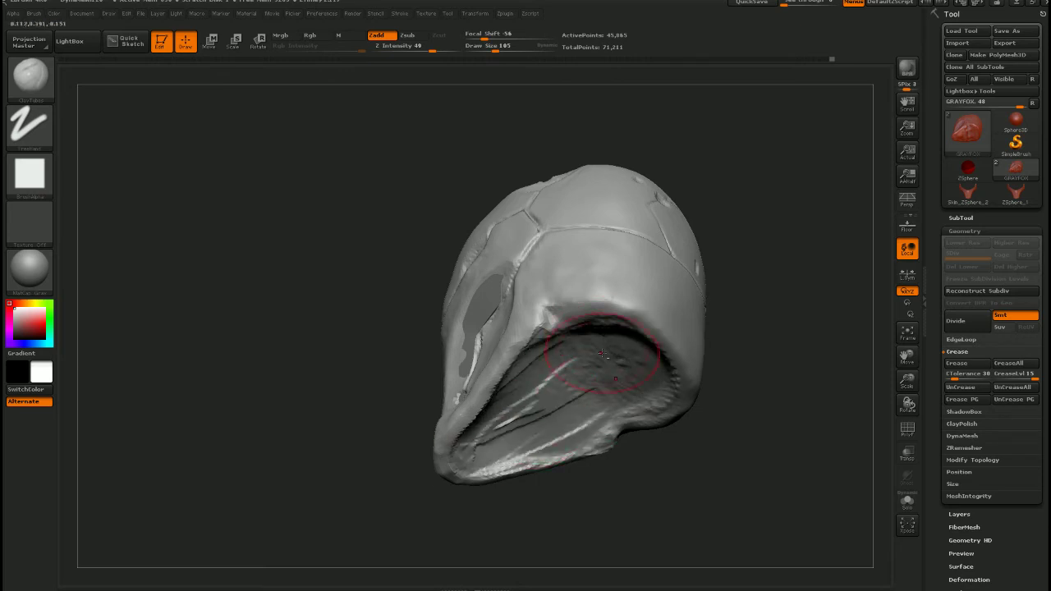
Smooth and finish the carved hollow under the jaw and return to the helmet's front view
mouse_move(614, 461)
left_mouse_down("shift")
mouse_move(604, 426)
mouse_move(639, 399)
mouse_move(695, 428)
mouse_move(510, 446)
left_mouse_up("shift")
left_click_drag(575, 380, 495, 396)
right_click_drag(495, 396, 574, 368, "shift")
right_click_drag(569, 323, 536, 419, "ctrl")
left_click_drag(536, 417, 576, 350)
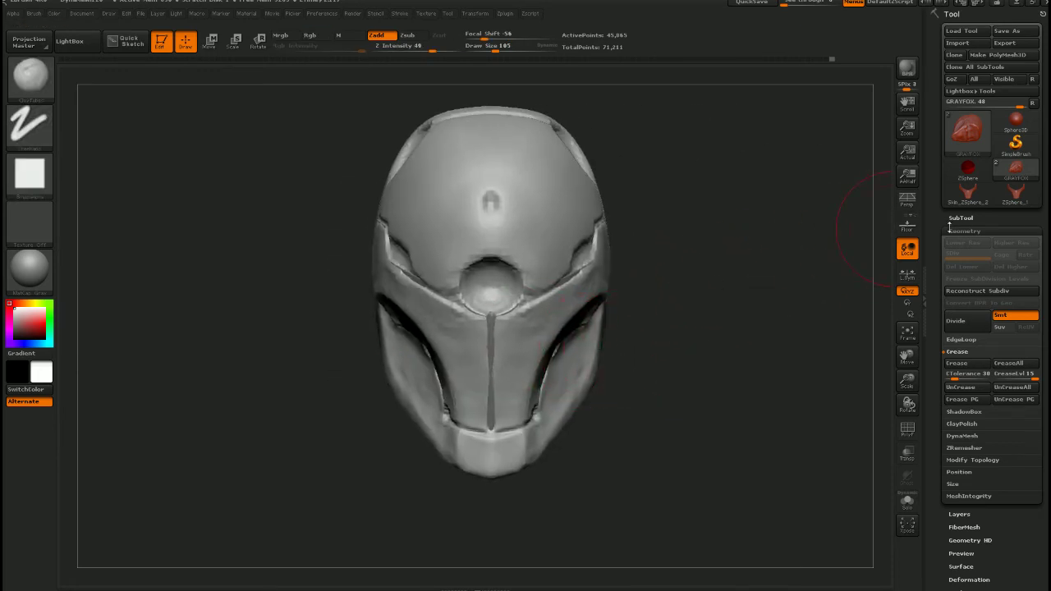
Switch to the ZSphere tool, choose the GRAYFOX helmet as its rigging mesh, and turn on Edit Topology
left_click(968, 168)
scroll(977, 191, "down", 5)
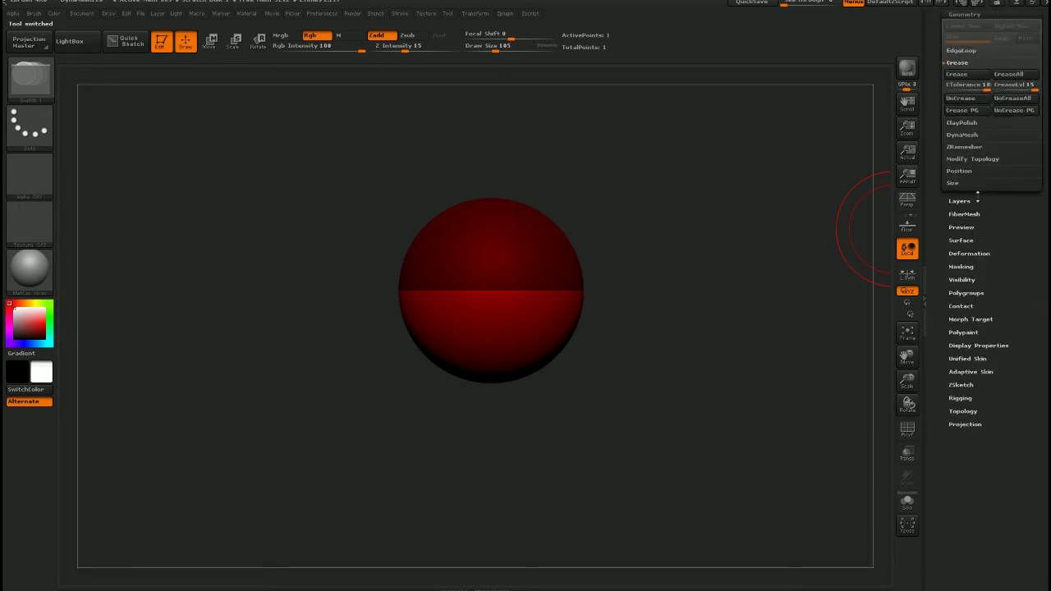
left_click(967, 397)
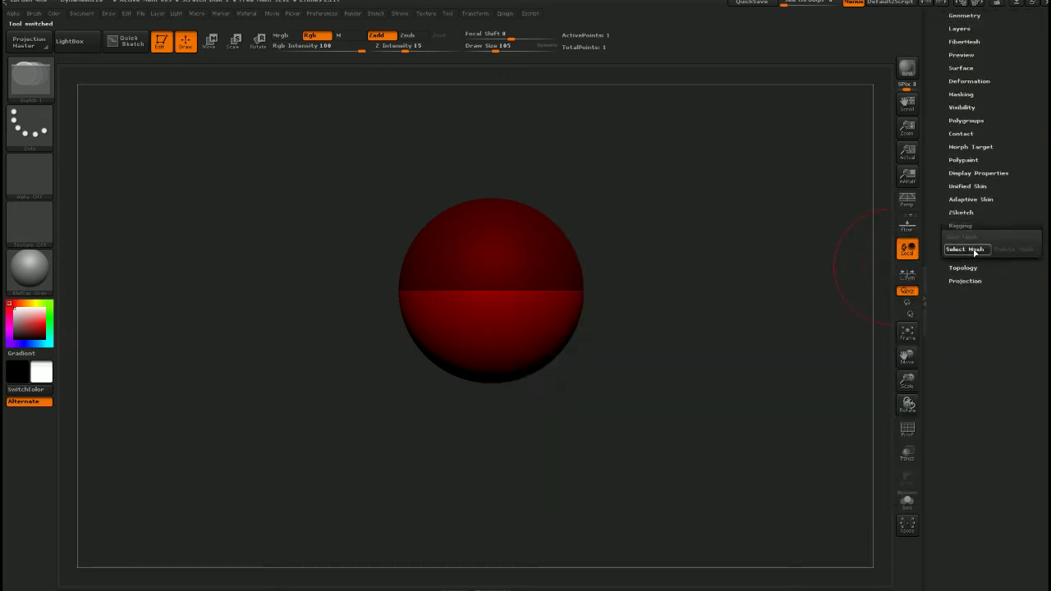
left_click(966, 250)
left_click(669, 273)
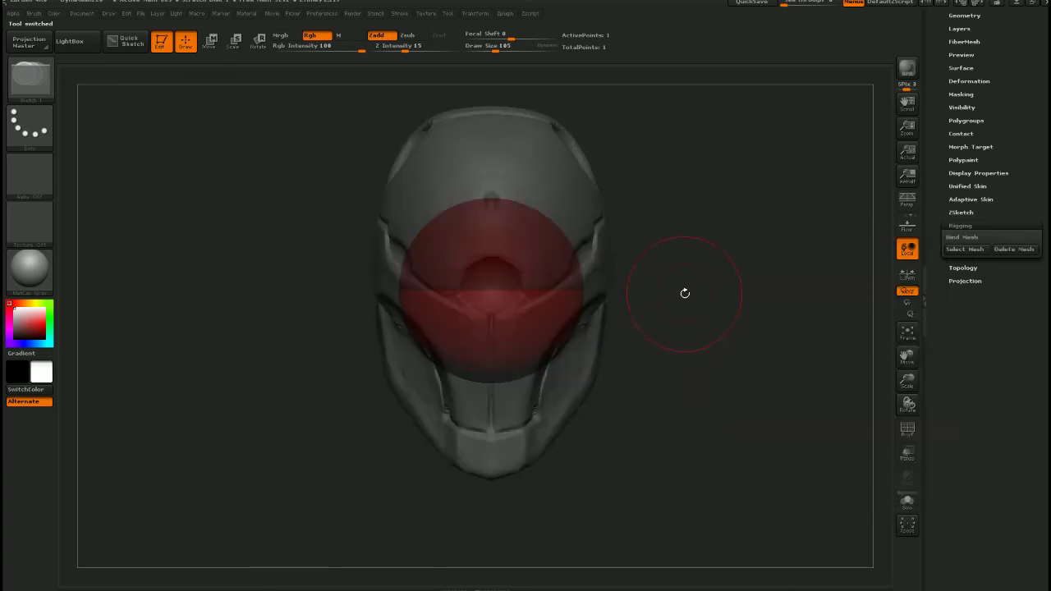
left_click(959, 267)
left_click(965, 250)
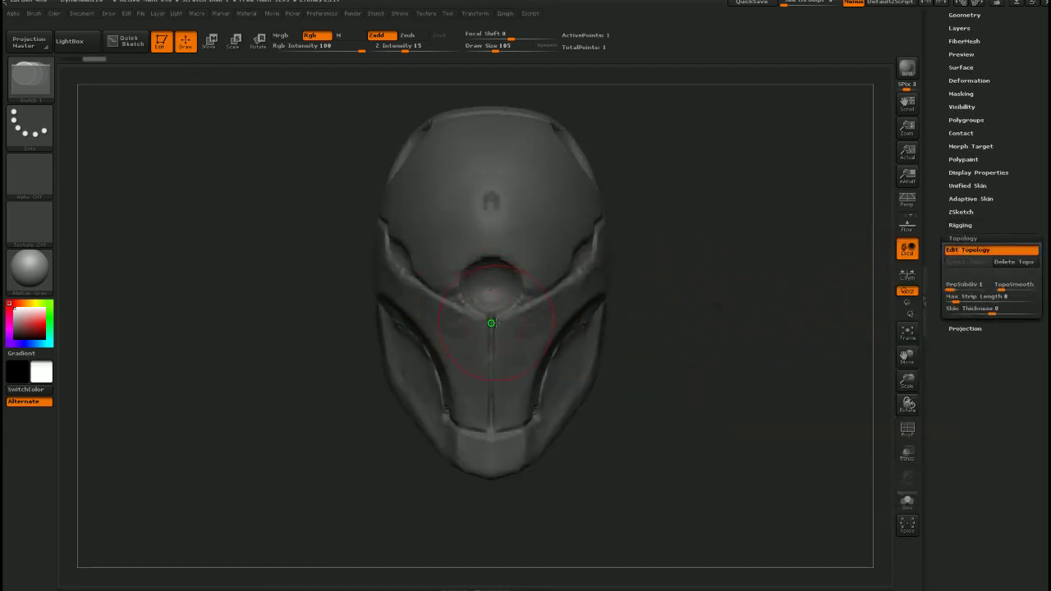
Set the draw size to 4 and lay out mirrored topology points framing the upper half of the chin plate
key("s")
left_click_drag(525, 333, 509, 333)
right_click_drag(525, 378, 495, 284, "alt")
right_click_drag(538, 316, 437, 225)
right_click_drag(505, 329, 444, 302, "ctrl")
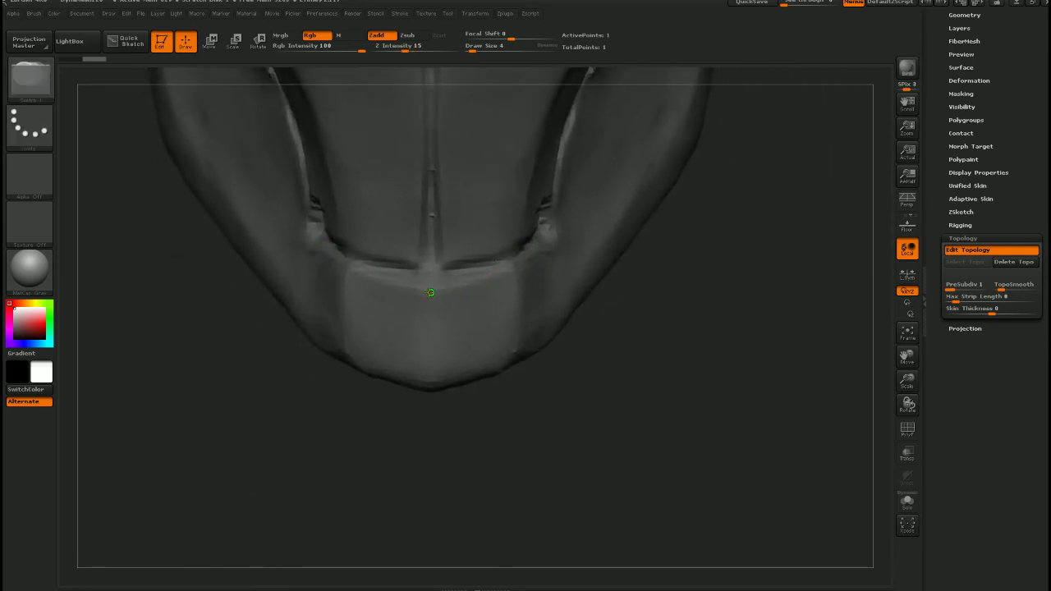
left_click(509, 269)
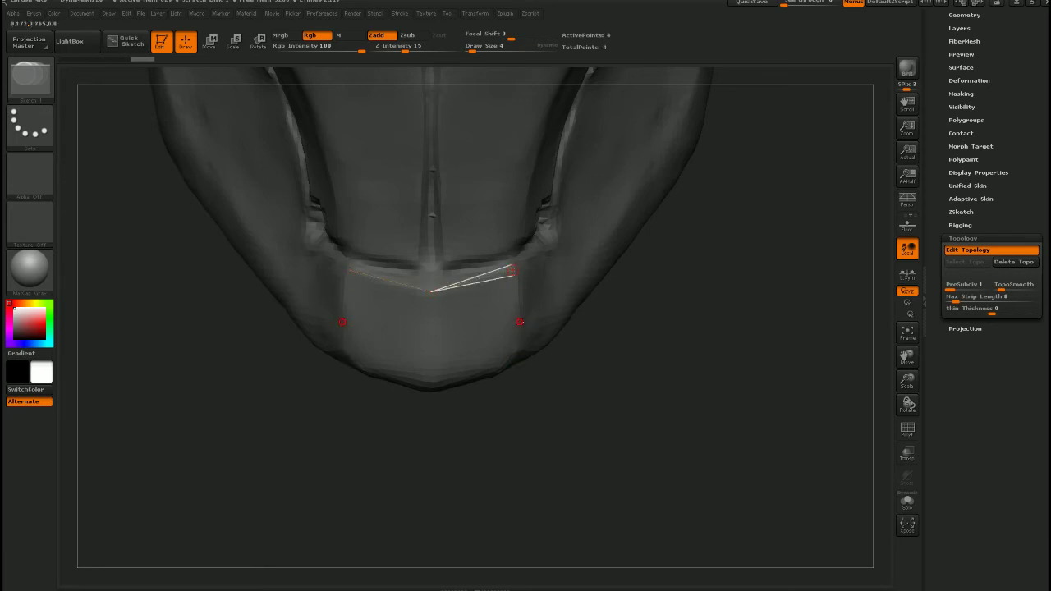
left_click(519, 321)
left_click(432, 342)
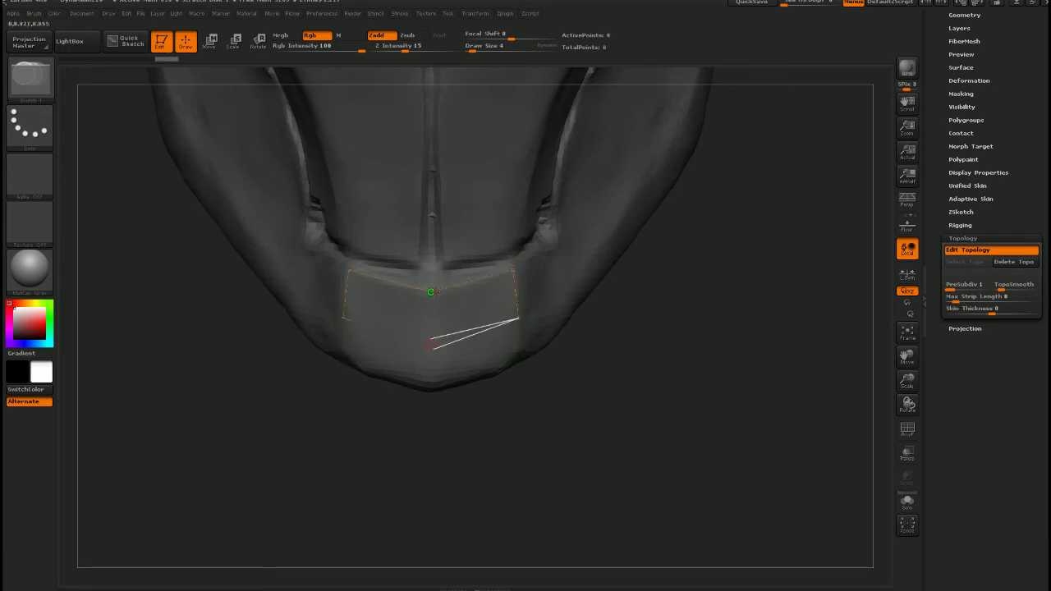
left_click(430, 291)
Add a second row of topology faces from the chin plate's middle down to the chin's bottom edge
left_click(431, 386)
left_click(514, 356)
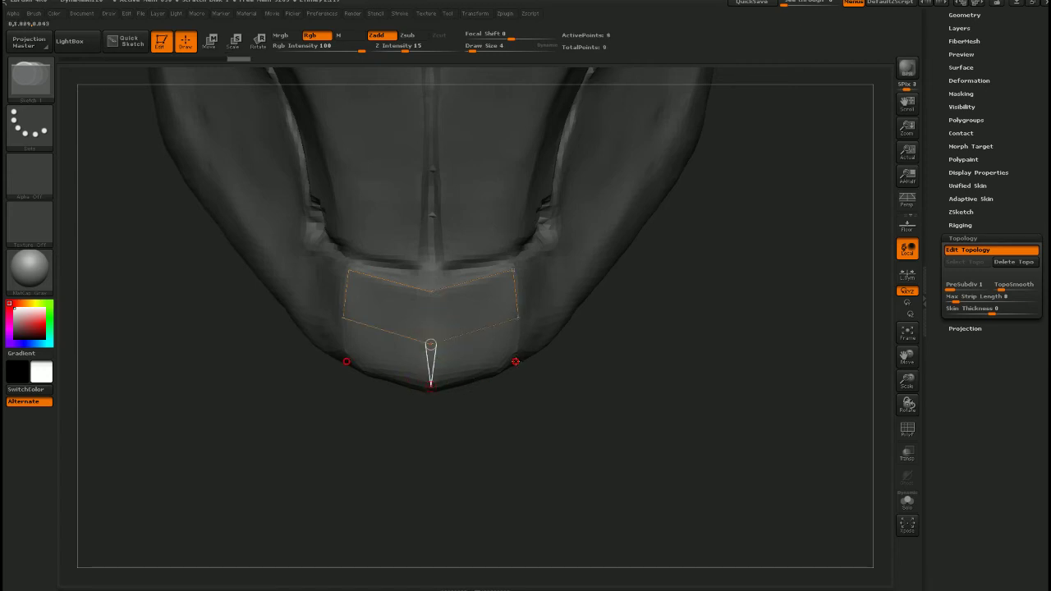
left_click(518, 322)
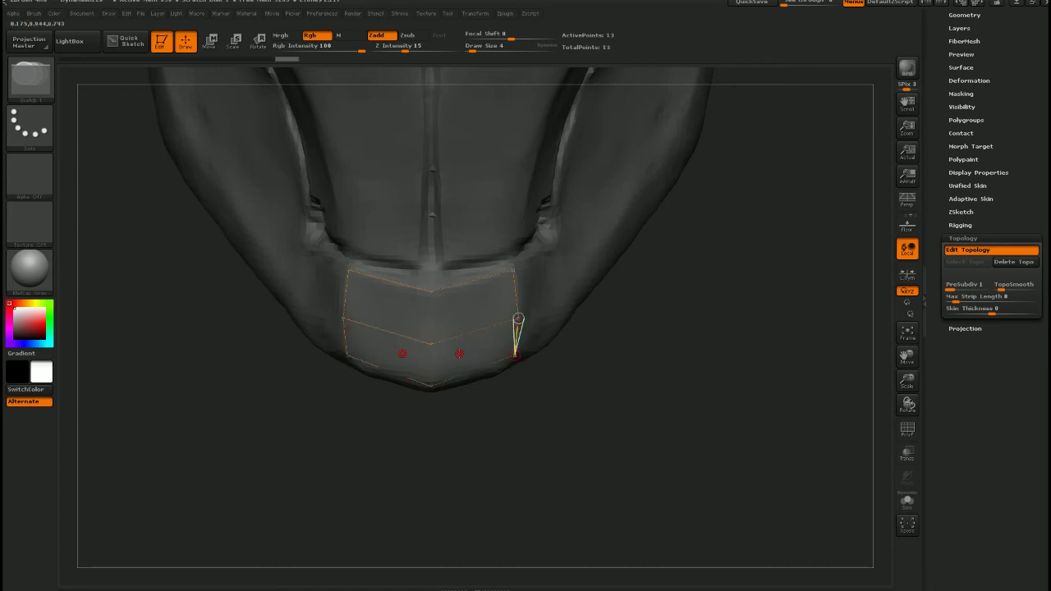
Run a chain of topology points from the chin along the jaw's lower edge and up at its rear corner
left_click_drag(488, 387, 449, 382)
mouse_move(568, 392)
left_mouse_down("alt")
mouse_move(526, 399)
mouse_move(425, 374)
mouse_move(410, 357)
mouse_move(399, 422)
mouse_move(397, 406)
left_mouse_up("alt")
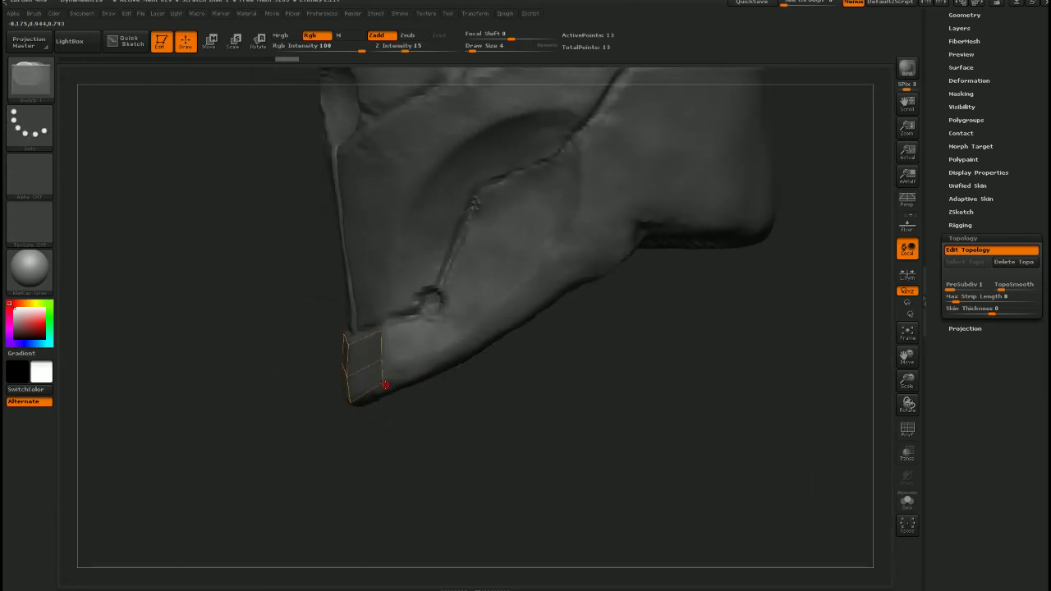
left_click(436, 368)
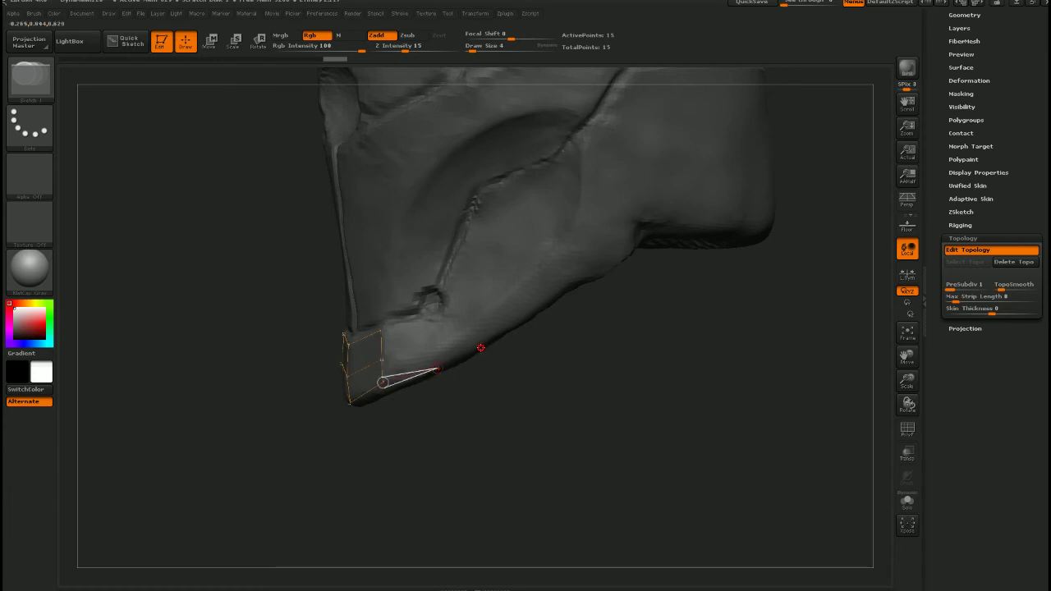
left_click(479, 346)
left_click(523, 316)
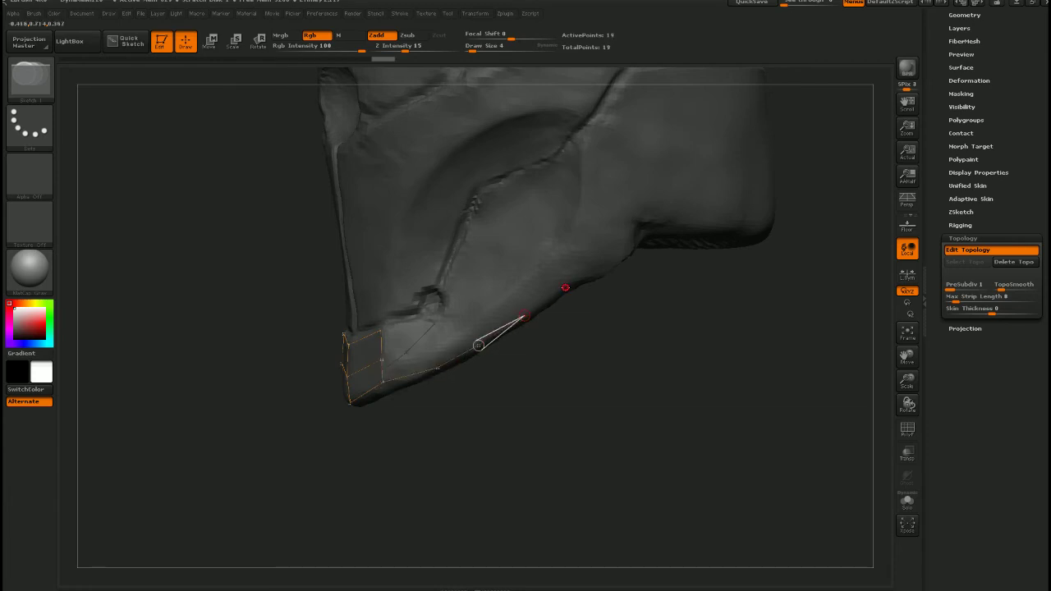
left_click(565, 288)
left_click(622, 255)
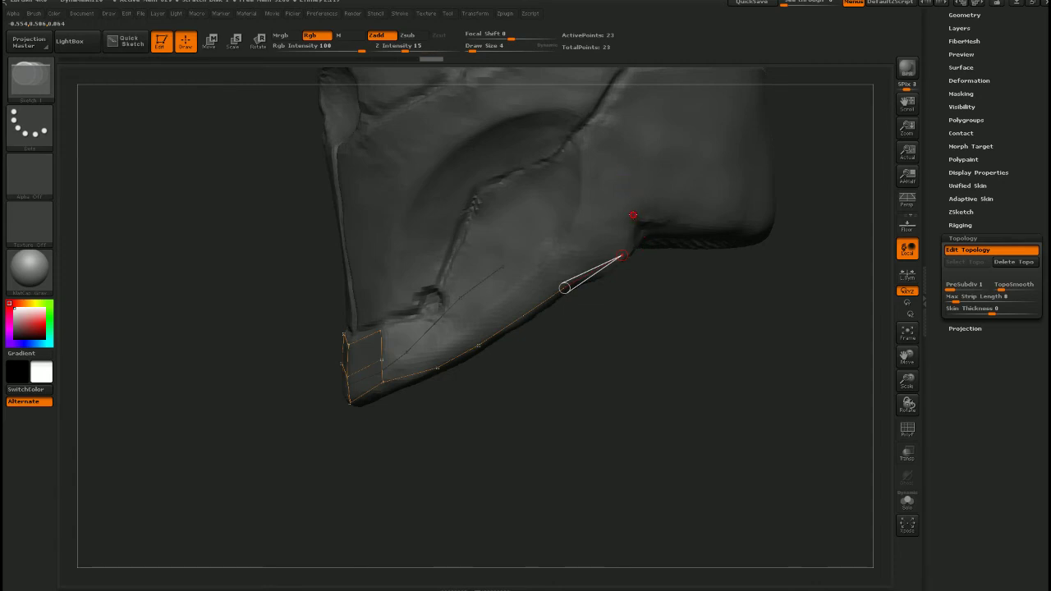
left_click(633, 215)
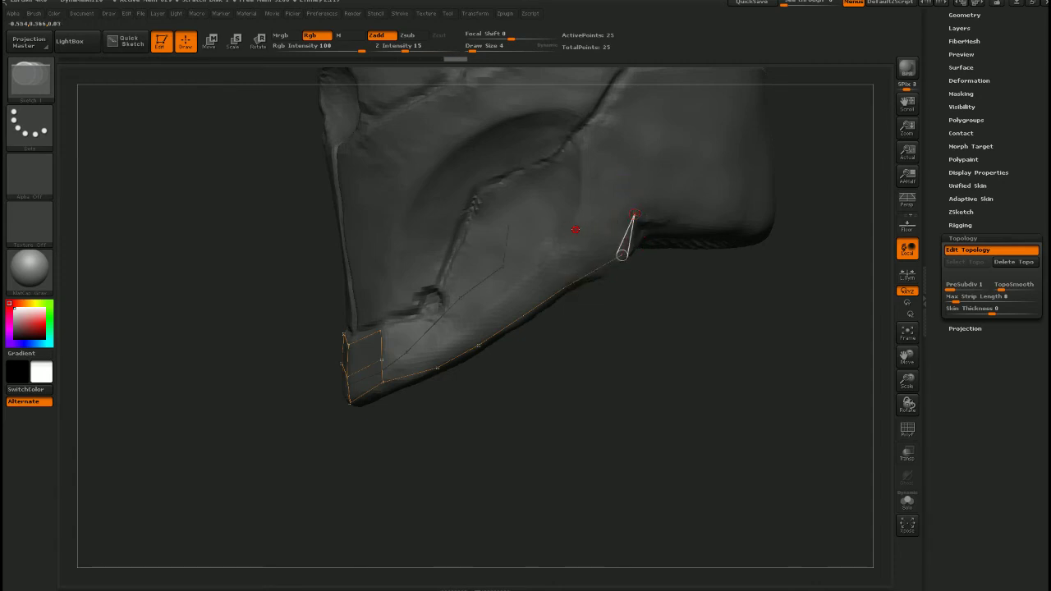
Place an inner row of topology points above the jaw edge and connect it back to the chin plate
left_click(572, 235)
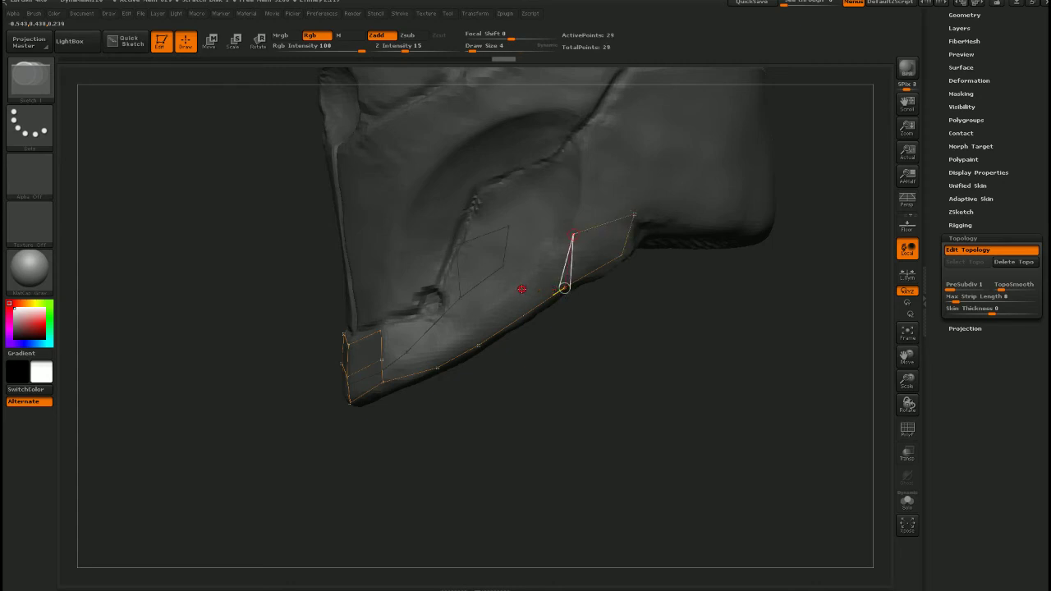
left_click(521, 289)
left_click(523, 314)
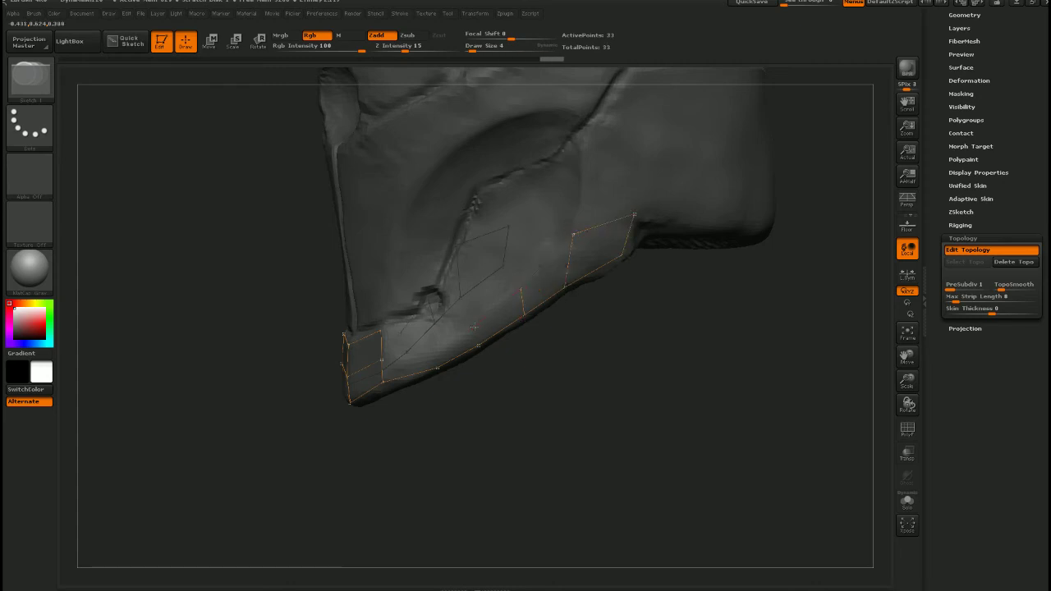
left_click(476, 326)
left_click(435, 352)
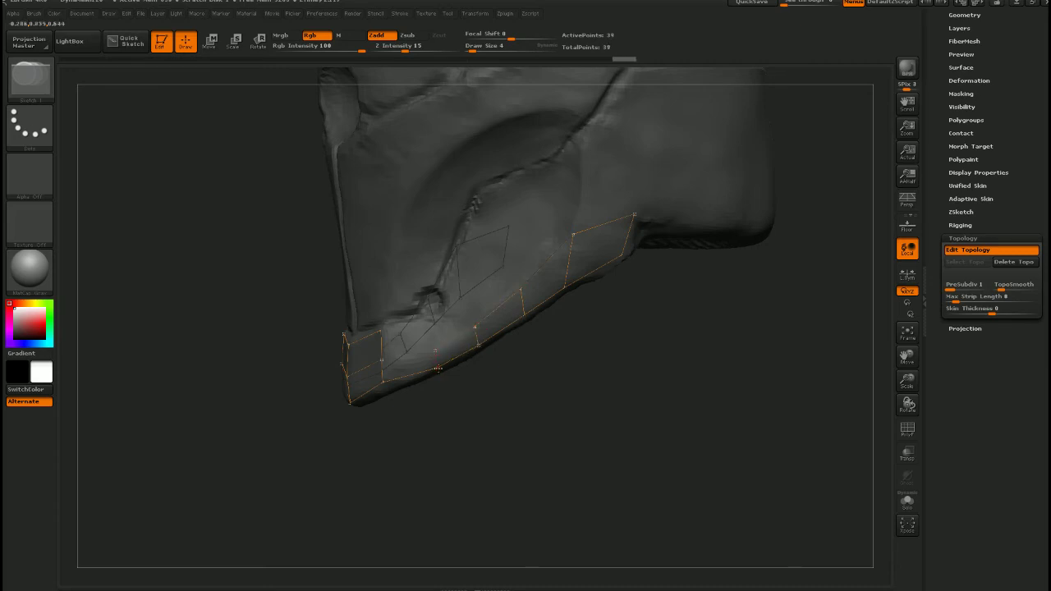
left_click(381, 359)
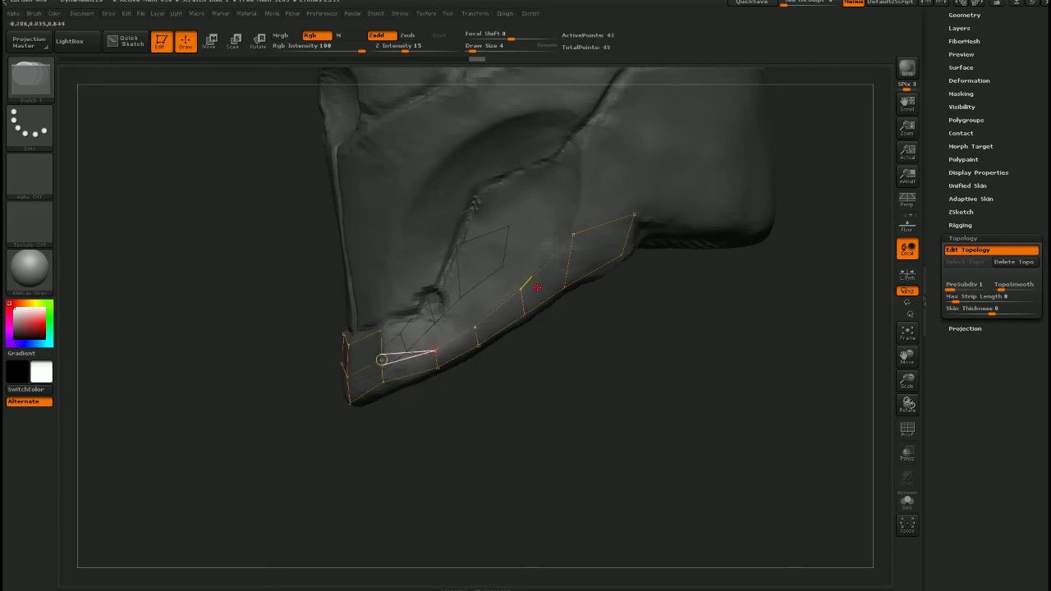
Reposition the topology points on the front part of the jaw strip to even out its width
mouse_move(466, 359)
right_mouse_down()
mouse_move(481, 344)
mouse_move(426, 343)
mouse_move(383, 357)
right_mouse_up()
key("w")
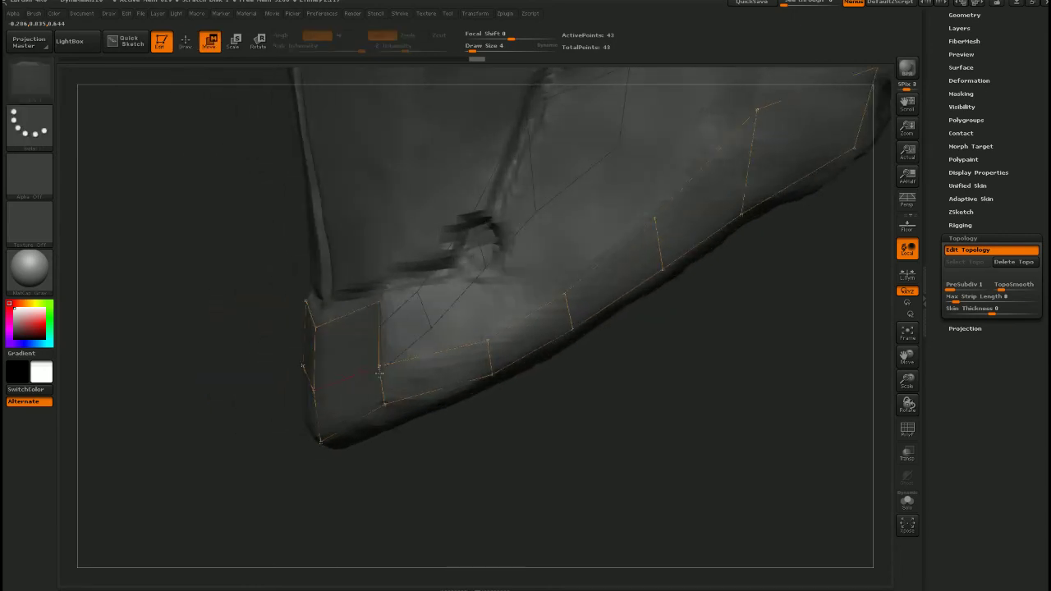
left_click_drag(490, 341, 487, 335)
right_click_drag(492, 329, 528, 321)
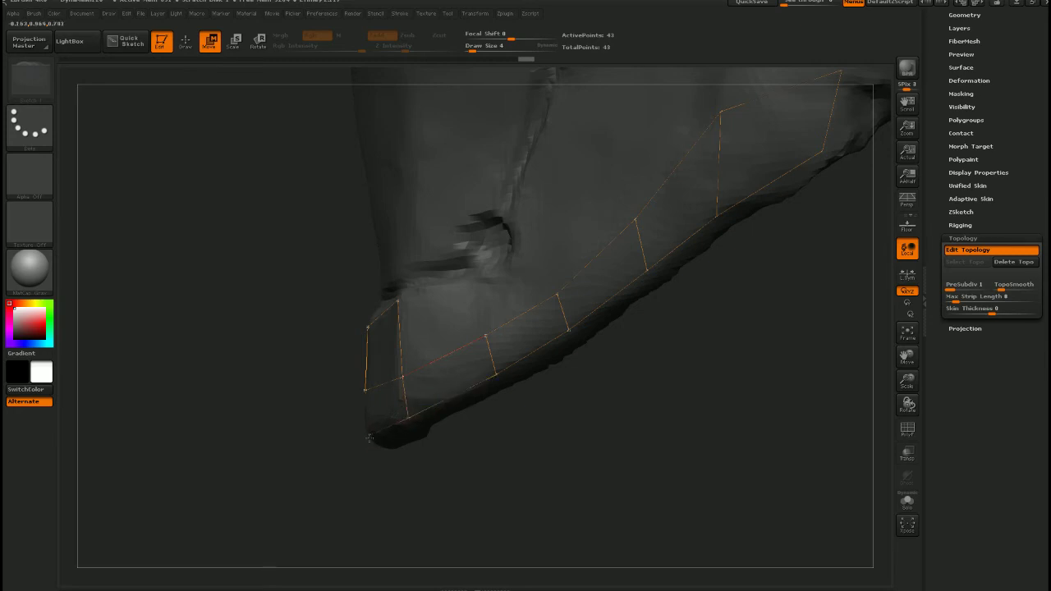
left_click_drag(496, 375, 494, 372)
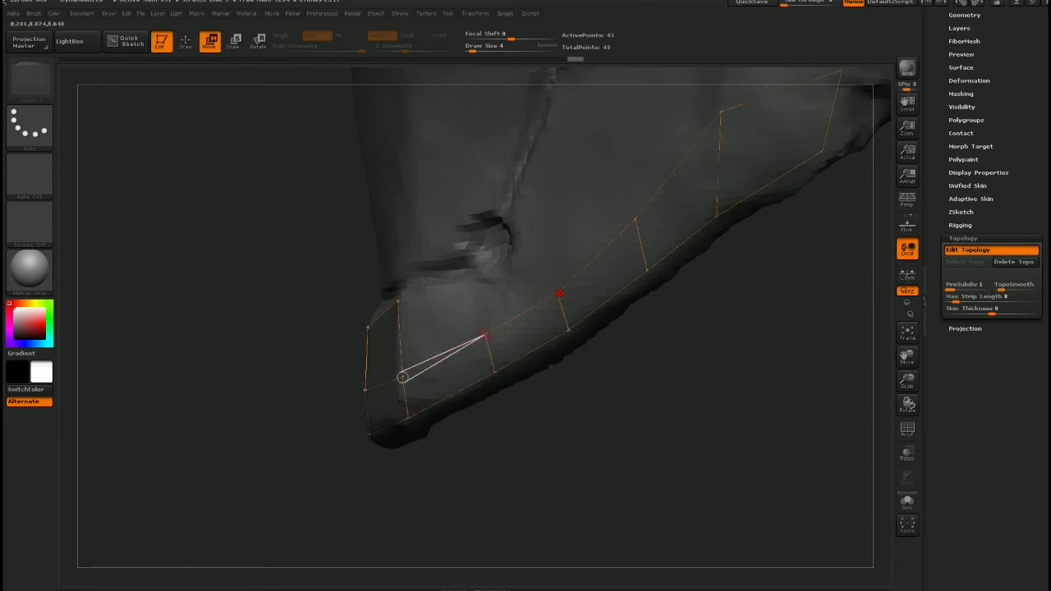
left_click_drag(559, 293, 557, 294)
Shift the topology points on the rear part of the jaw strip so they follow the jaw's edge
left_click_drag(663, 329, 488, 424, "alt")
left_click_drag(461, 318, 466, 326)
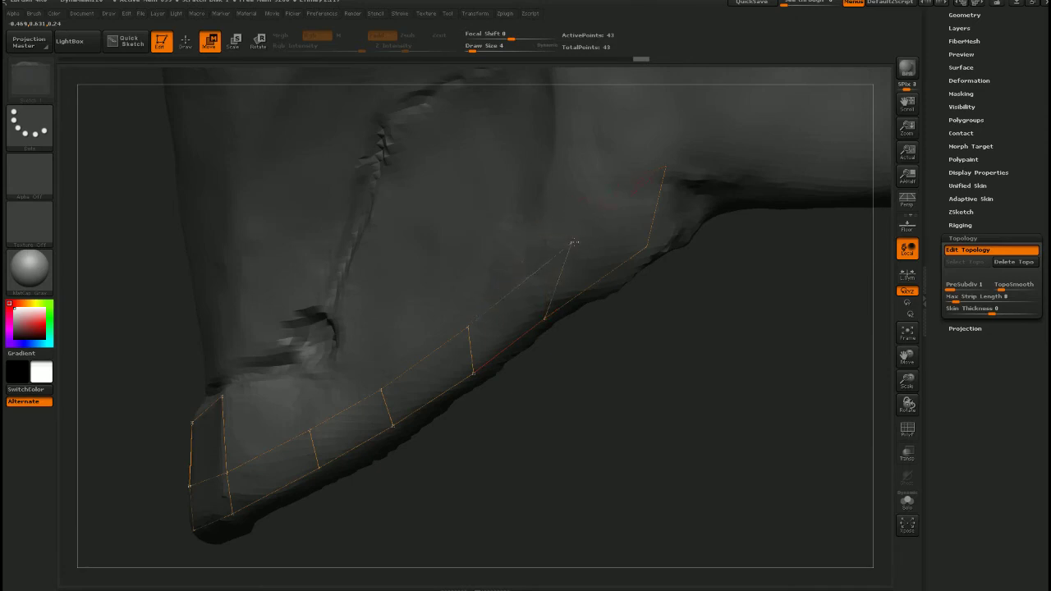
left_click_drag(573, 243, 552, 262)
right_click_drag(573, 288, 531, 294, "ctrl")
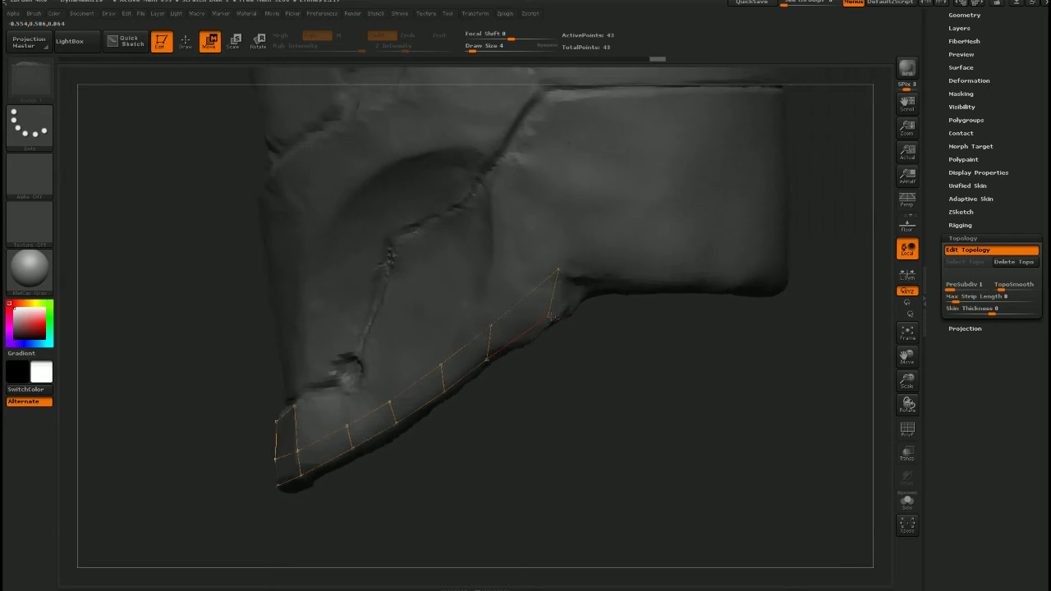
left_click(555, 314)
left_click_drag(557, 266, 554, 268)
Extend the topology strip from the jaw's rear corner up behind the cheek hollow to the upper panel seam
key("q")
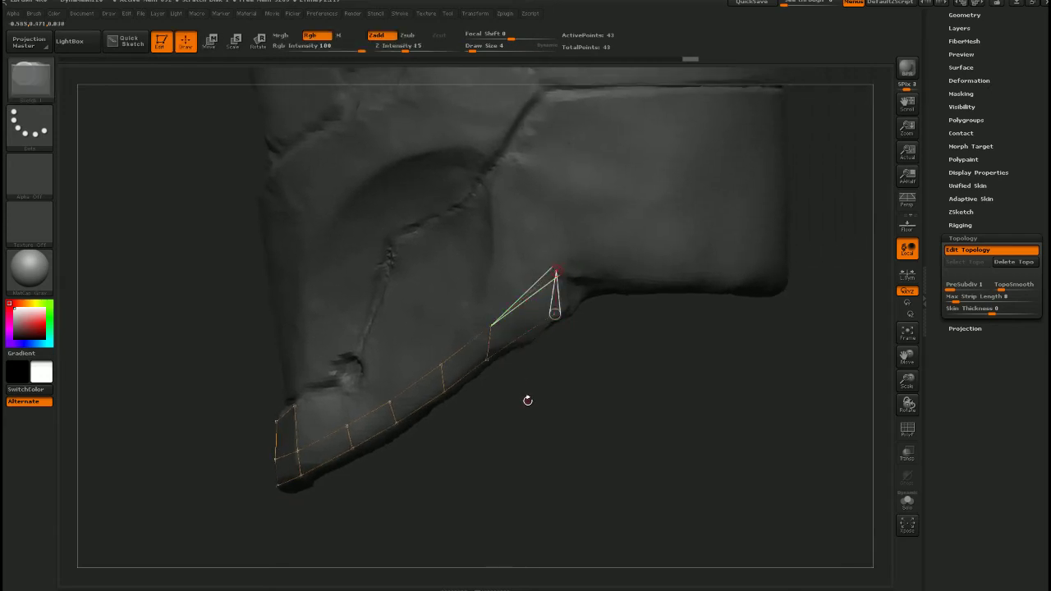
left_click(491, 327)
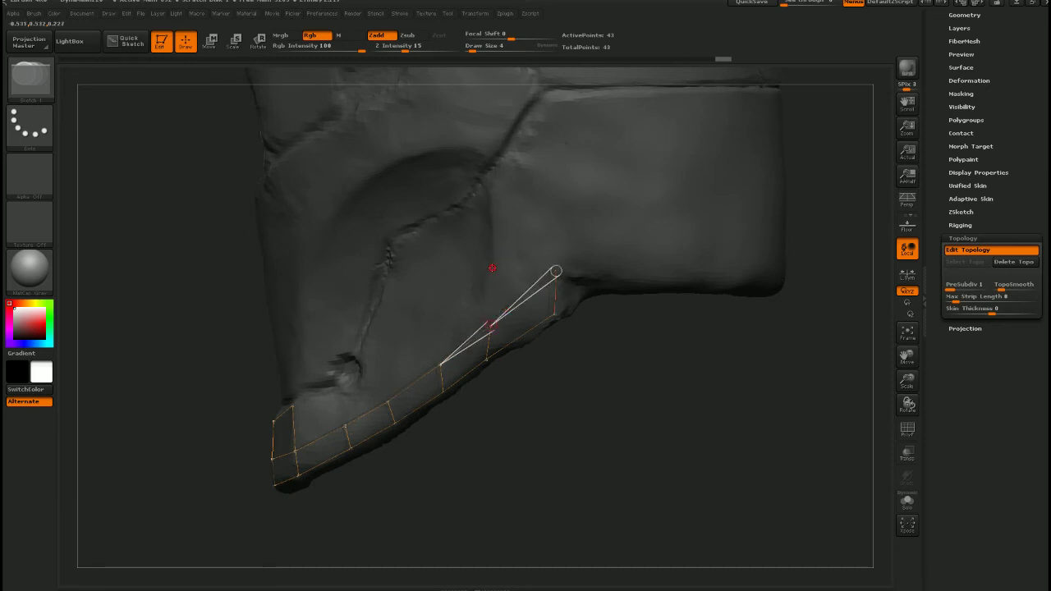
left_click(495, 262)
left_click(553, 237)
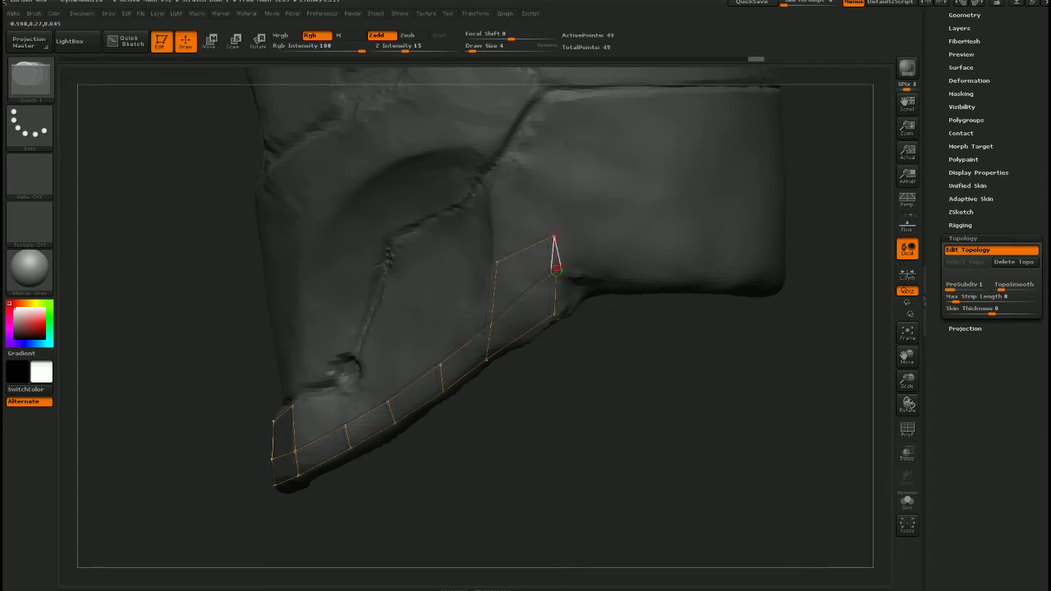
left_click(554, 194)
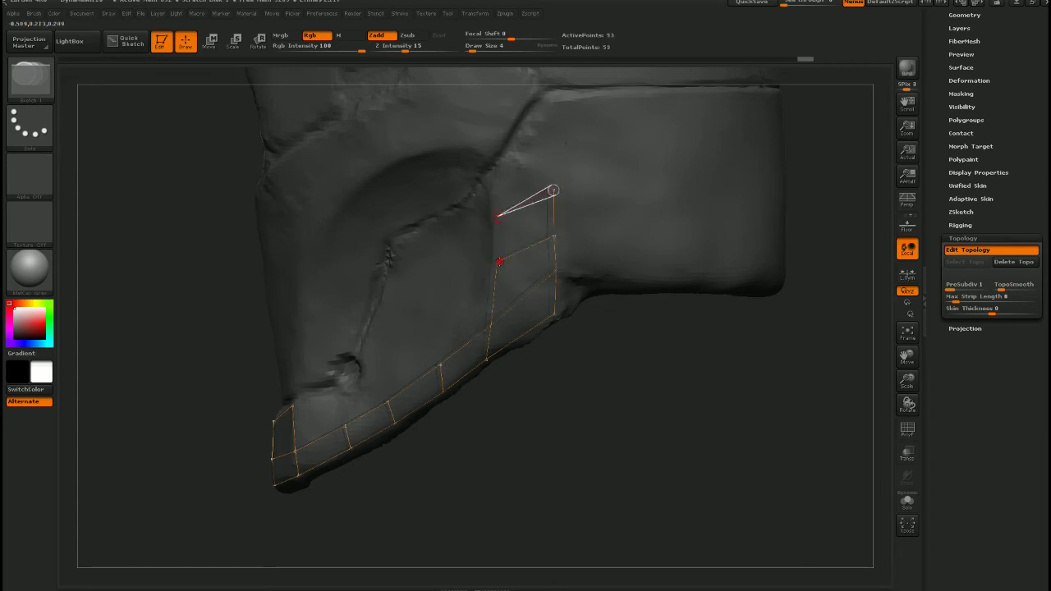
left_click(497, 215)
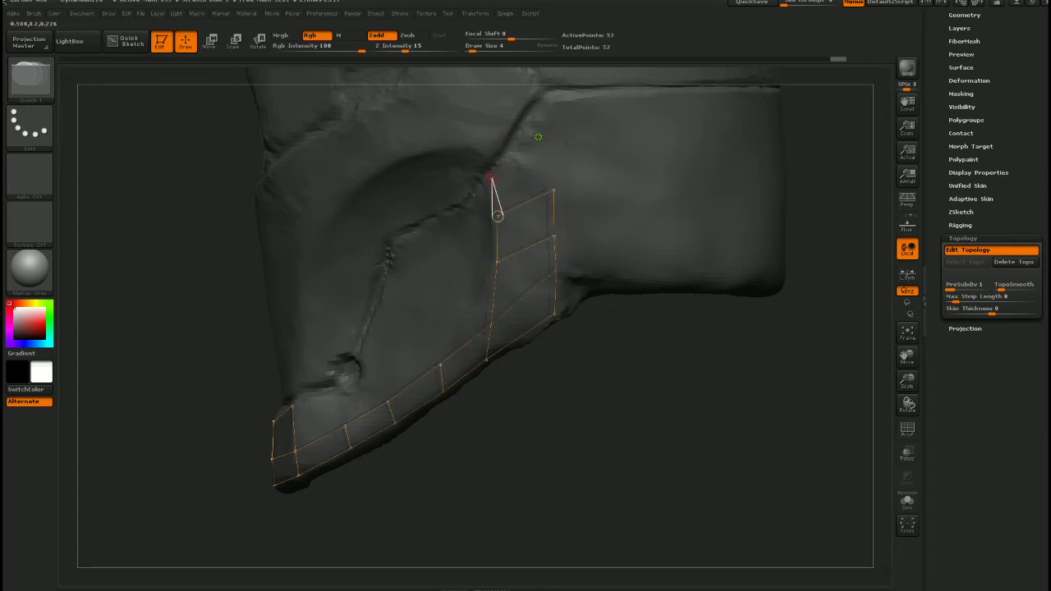
left_click(491, 178)
left_click(553, 191)
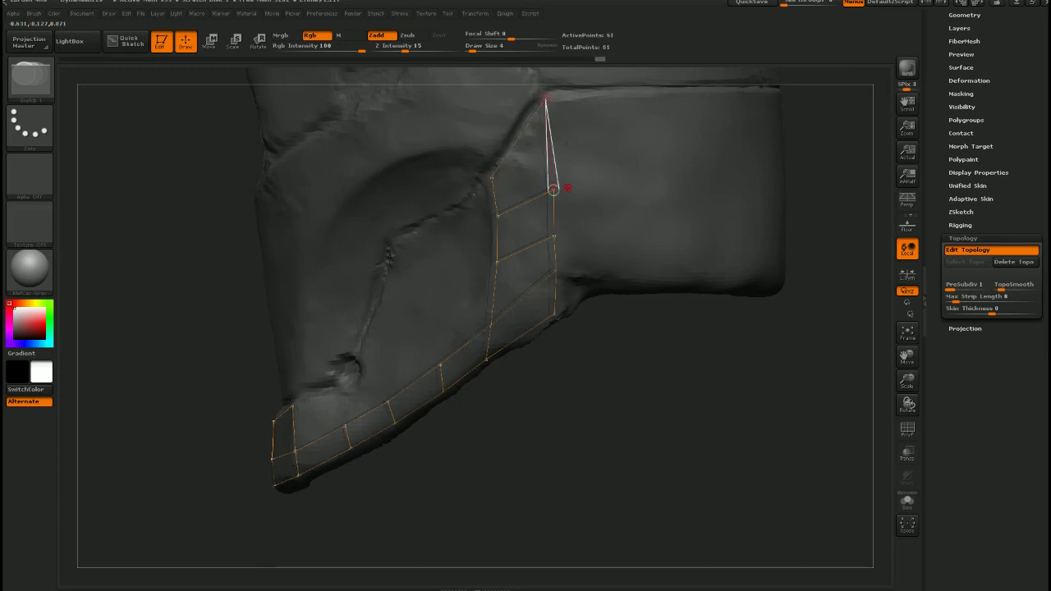
Adjust the topology points of the vertical strip behind the cheek from side and front views
key("w")
right_click_drag(551, 193, 556, 172)
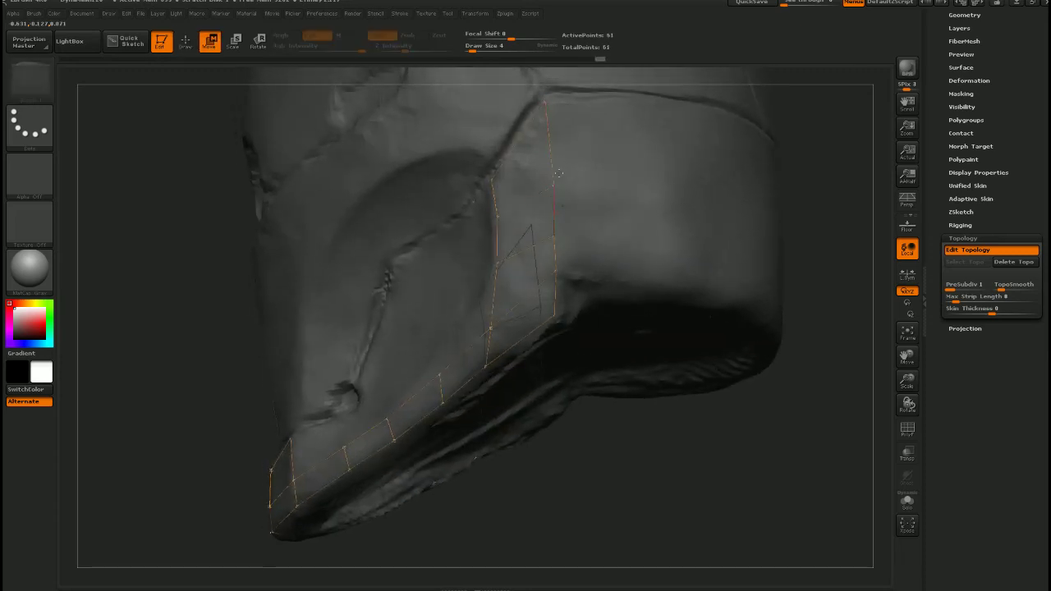
left_click_drag(555, 239, 560, 219)
right_click_drag(560, 219, 592, 270, "ctrl")
left_click_drag(592, 271, 540, 339)
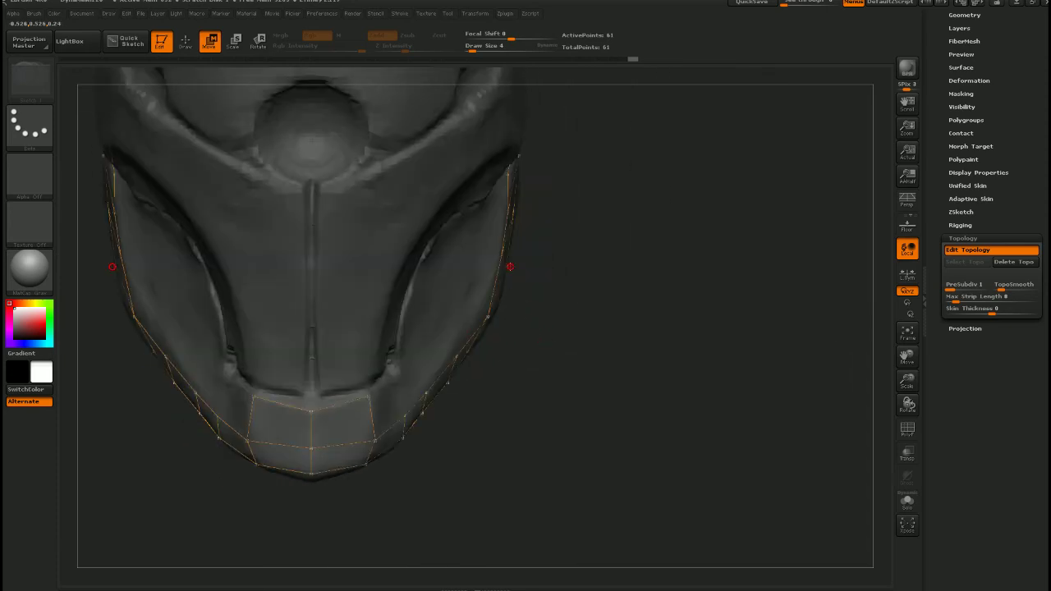
mouse_move(510, 266)
left_mouse_down()
mouse_move(389, 312)
mouse_move(504, 269)
left_mouse_up()
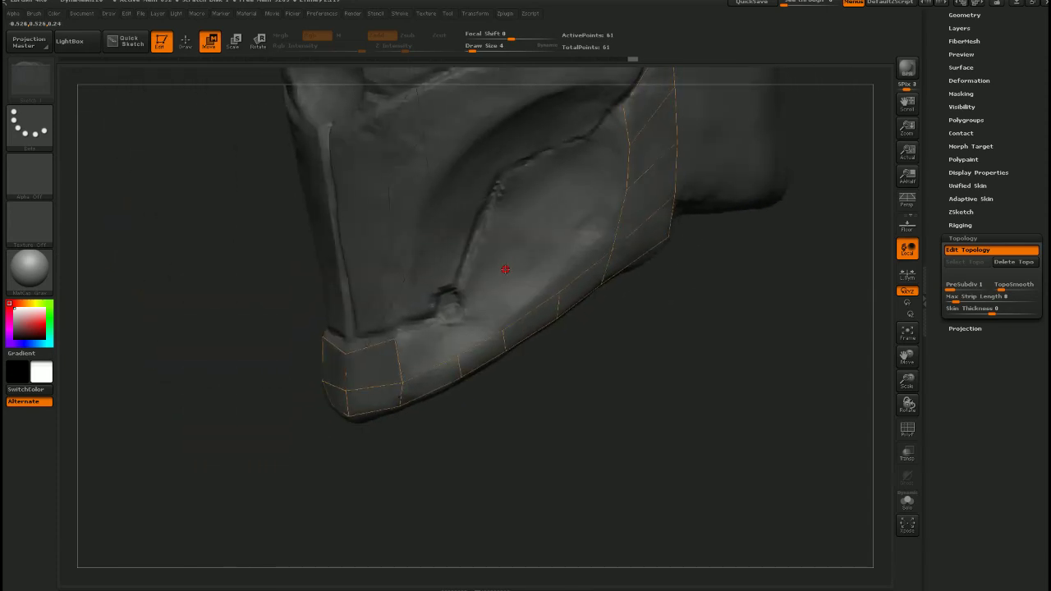
Raise the top centre point of the chin topology slightly and check the jaw strip from the side
left_click_drag(429, 314, 493, 380)
left_click_drag(405, 350, 405, 344)
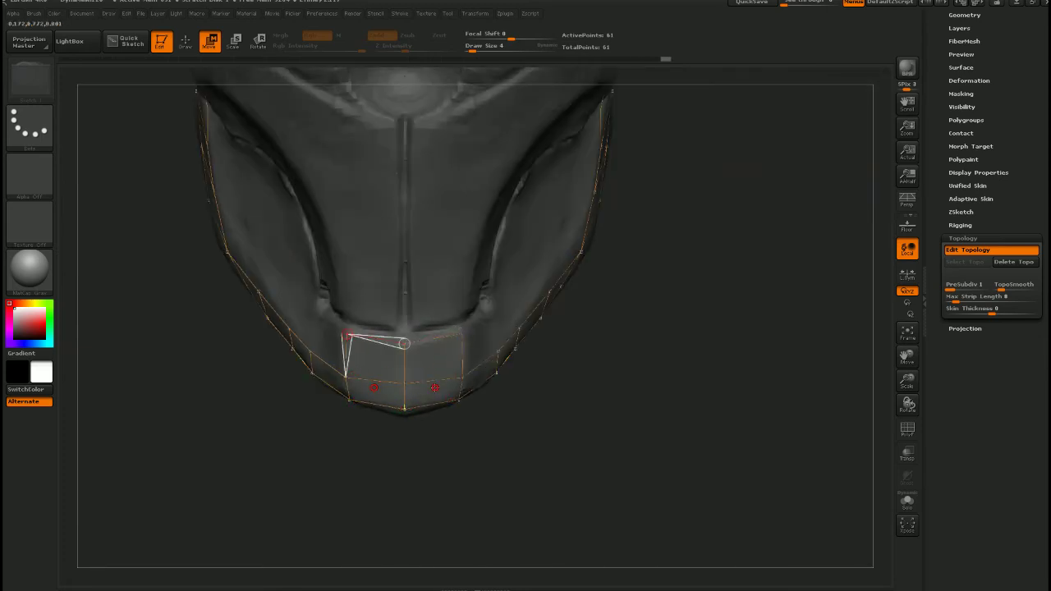
left_click_drag(585, 298, 446, 290)
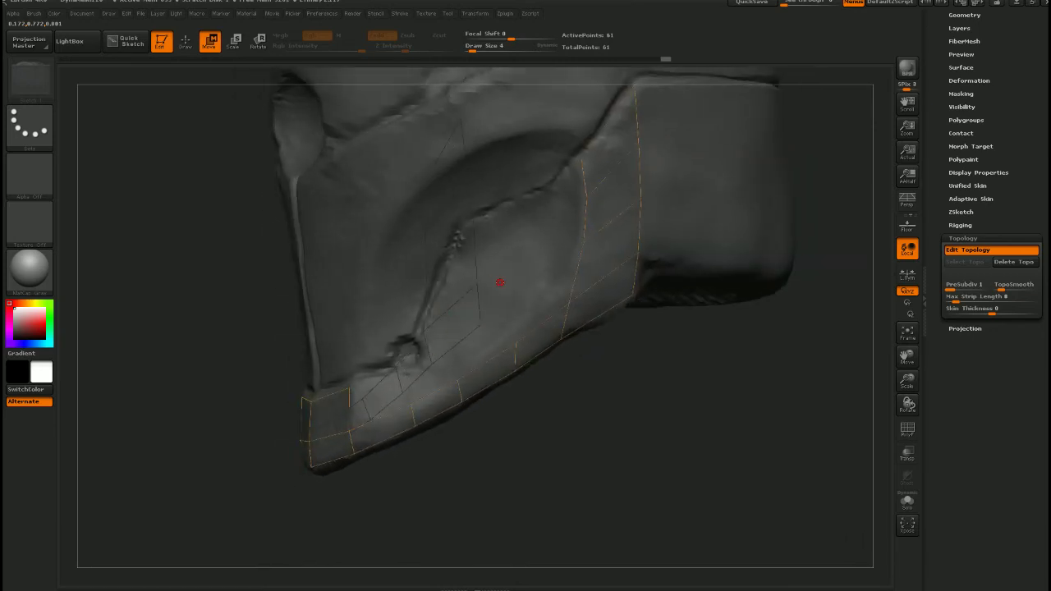
mouse_move(438, 335)
left_mouse_down()
mouse_move(526, 338)
mouse_move(427, 349)
left_mouse_up()
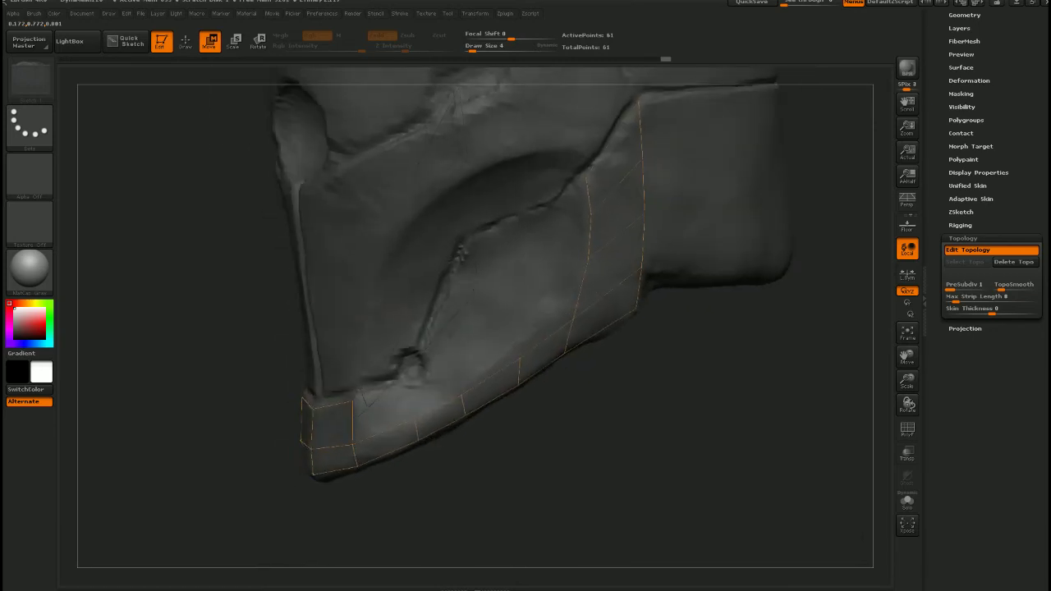
Add a second row of topology quads above the jaw strip, from the chin back to the vertical strip behind the cheek
key("q")
left_click_drag(276, 425, 322, 404)
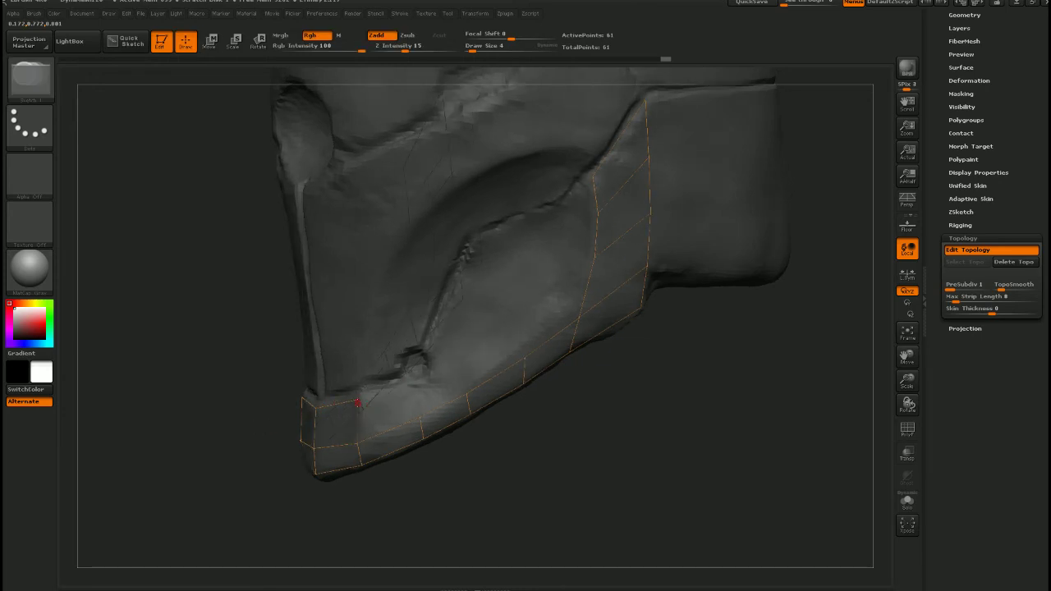
left_click(357, 400)
left_click(416, 380)
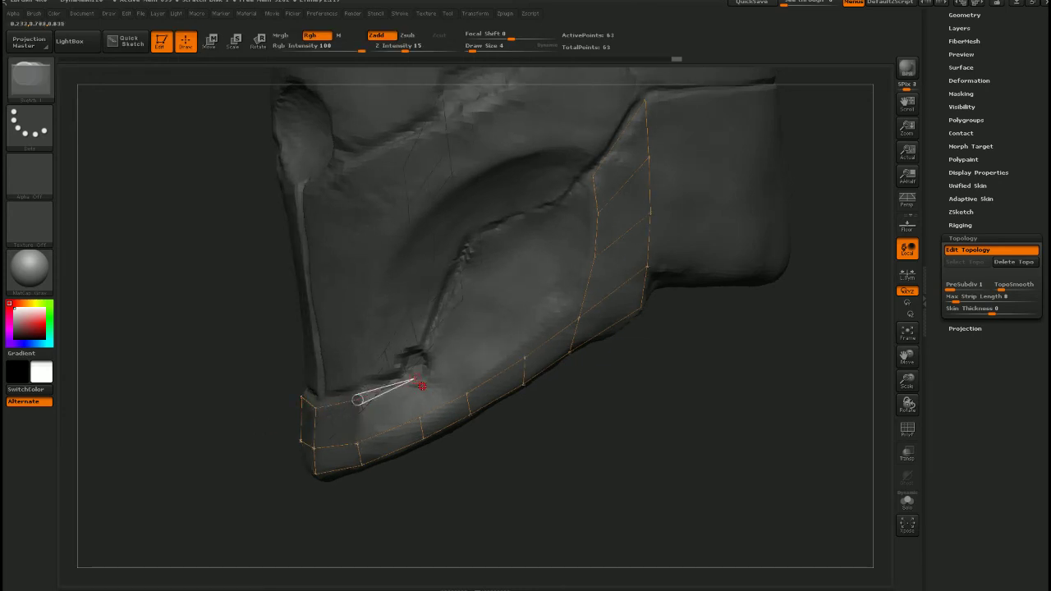
left_click(419, 416)
left_click(454, 354)
left_click(466, 395)
left_click(514, 320)
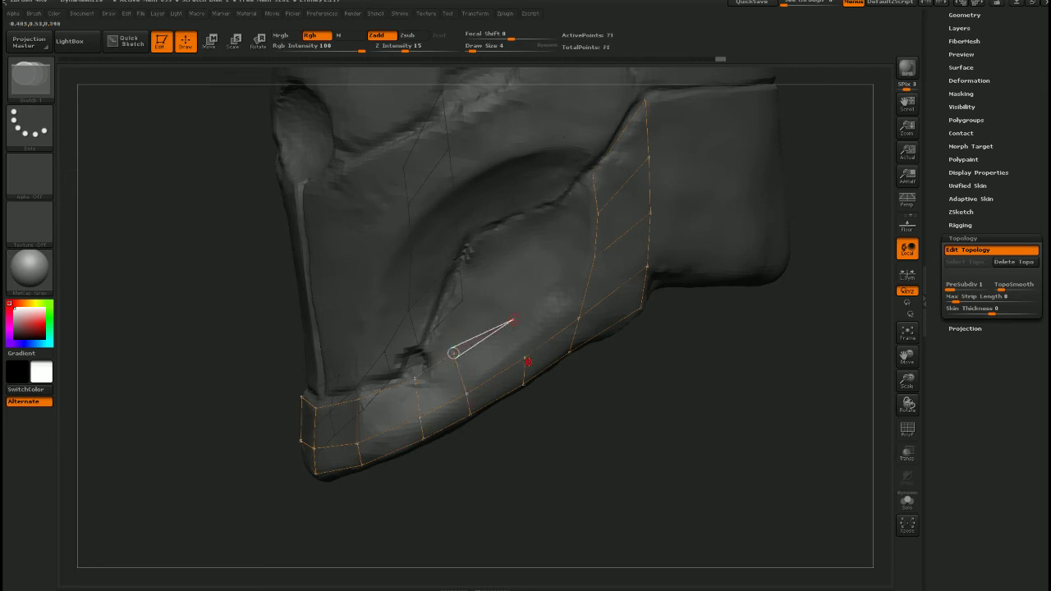
left_click(525, 359)
left_click(596, 257)
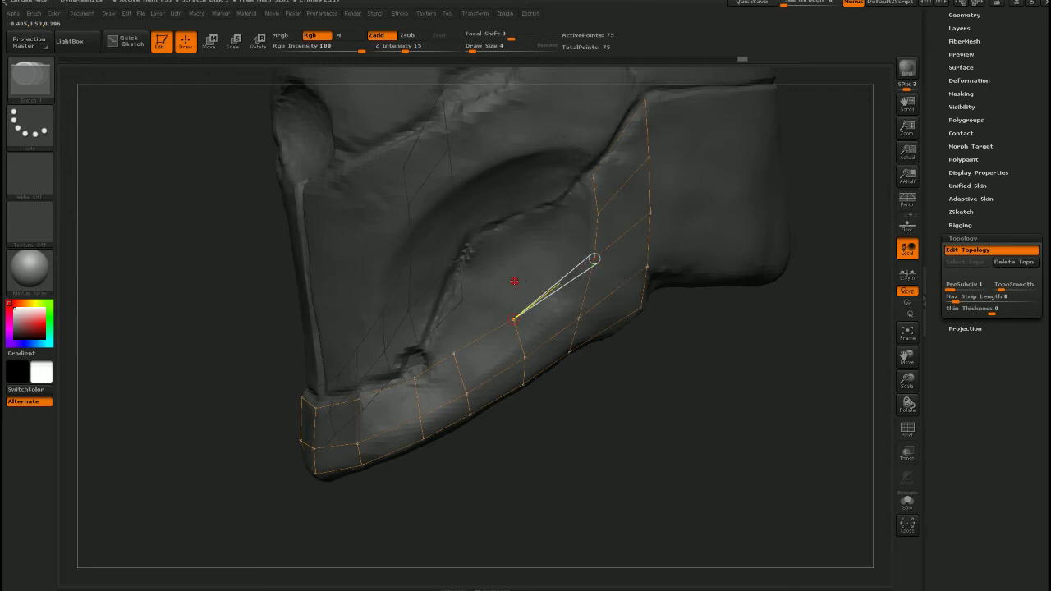
left_click(596, 258)
Extend a topology column up through the cheek hollow to its upper seam and join it to the vertical strip
left_click(497, 279)
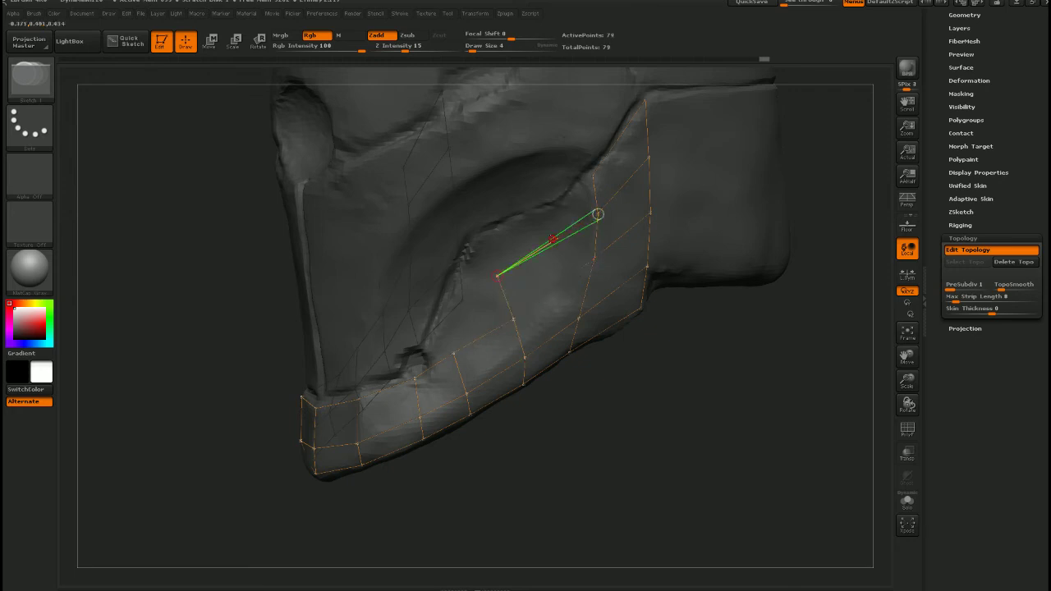
left_click(482, 241)
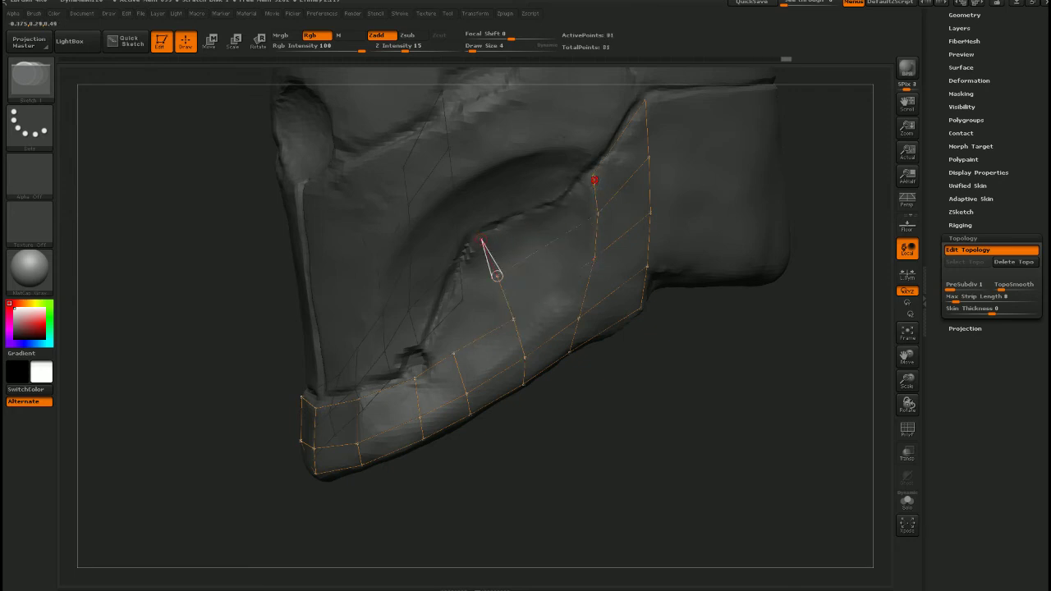
left_click(594, 178)
Move the new column's top point back along the seam and realign the vertical strip's front points down to the jaw
key("w")
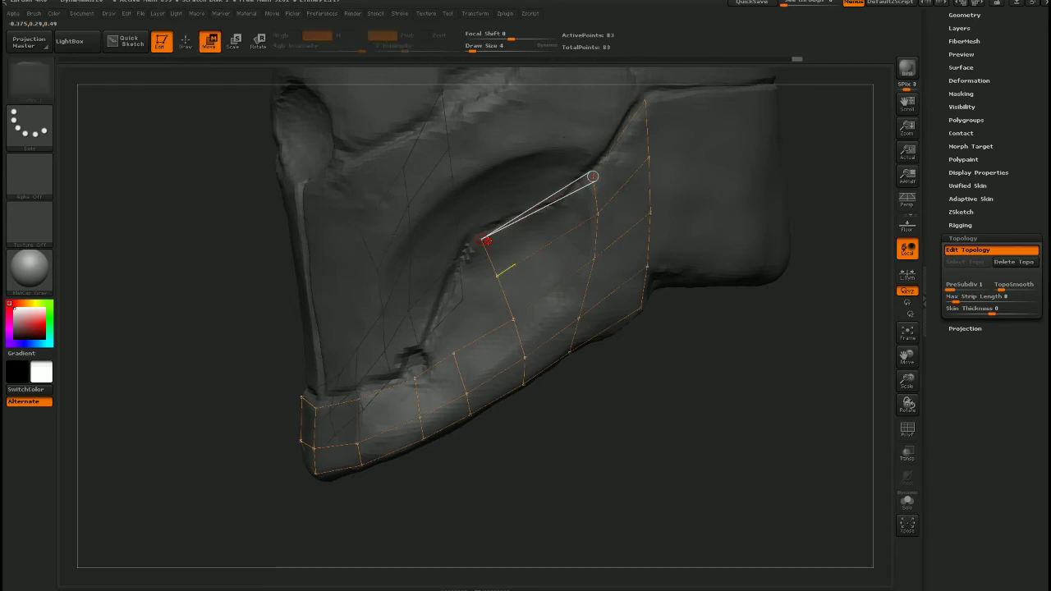
left_click_drag(486, 240, 593, 173)
left_click(597, 170)
right_click_drag(598, 177, 534, 184)
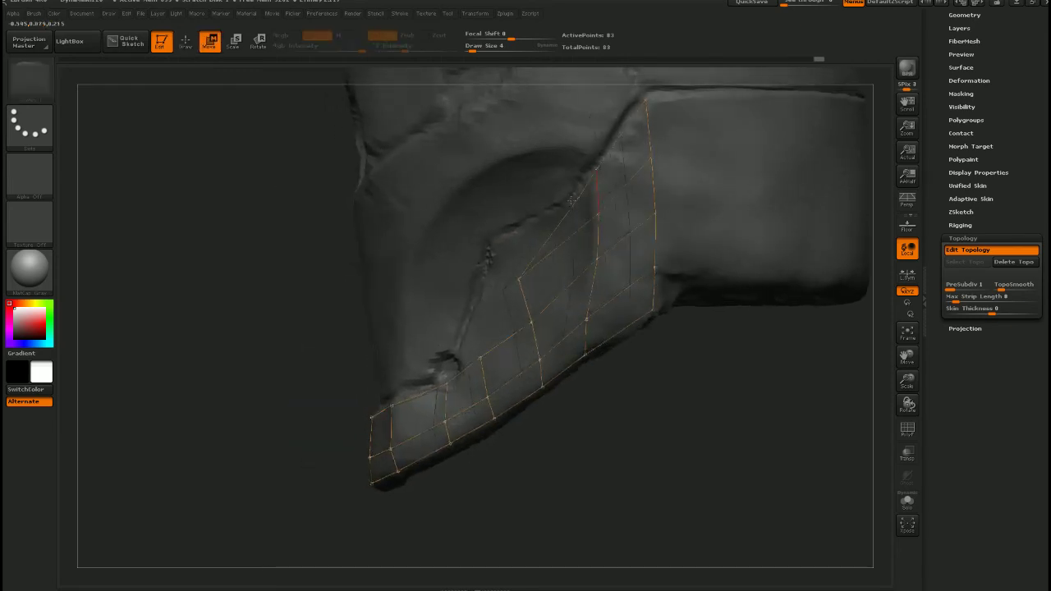
left_click_drag(597, 214, 604, 251)
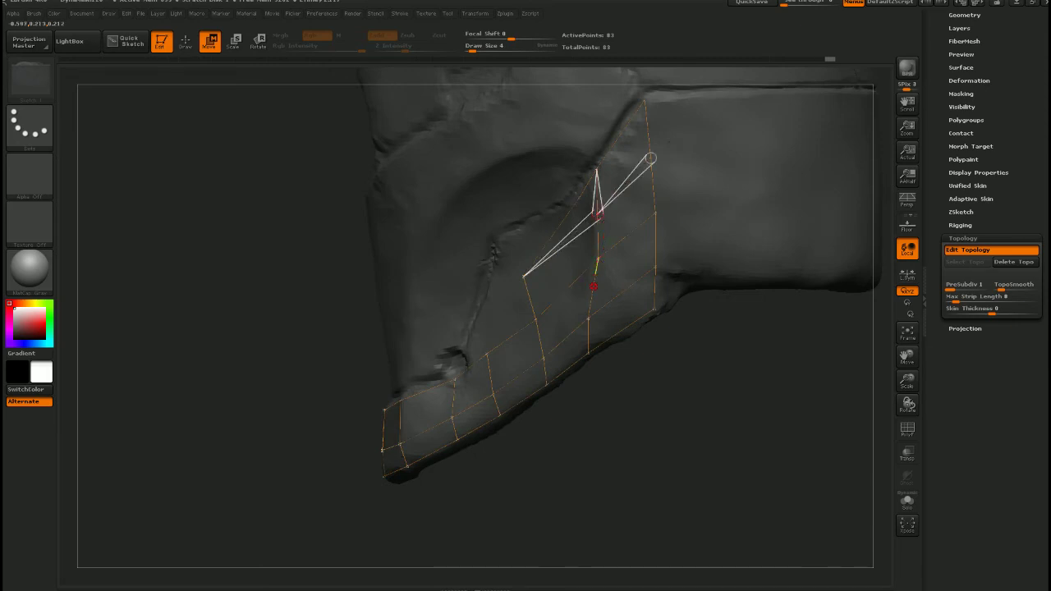
left_click_drag(593, 285, 600, 321)
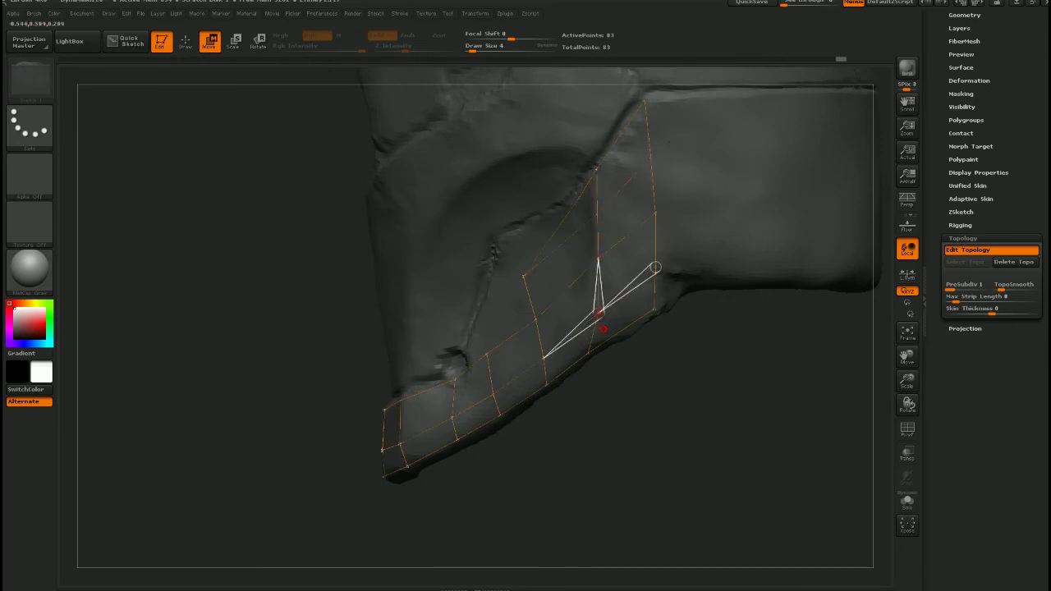
Shift the remaining points of the new cheek column back so its quads run beside the vertical strip
right_click_drag(546, 277, 590, 271)
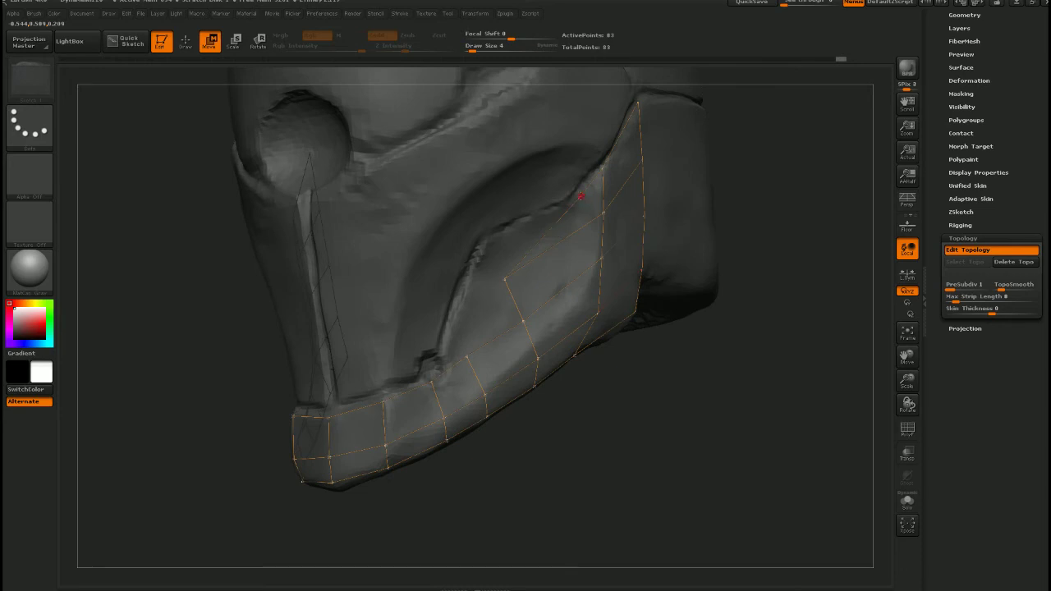
left_click_drag(573, 199, 508, 278)
mouse_move(576, 232)
left_mouse_down()
mouse_move(544, 297)
mouse_move(558, 299)
mouse_move(602, 258)
left_mouse_up()
Adjust the upper points of the second jaw row to follow the lower cheek, checking from front, above and side
mouse_move(542, 460)
left_mouse_down()
mouse_move(361, 485)
mouse_move(624, 460)
left_mouse_up()
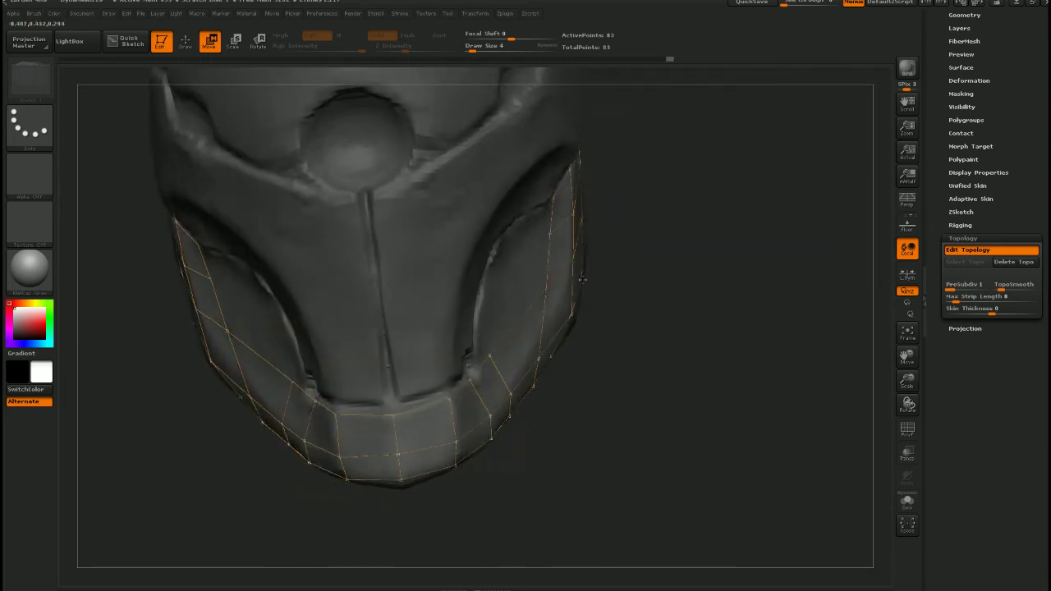
mouse_move(582, 279)
left_mouse_down()
mouse_move(467, 356)
mouse_move(486, 350)
left_mouse_up()
left_click(493, 346)
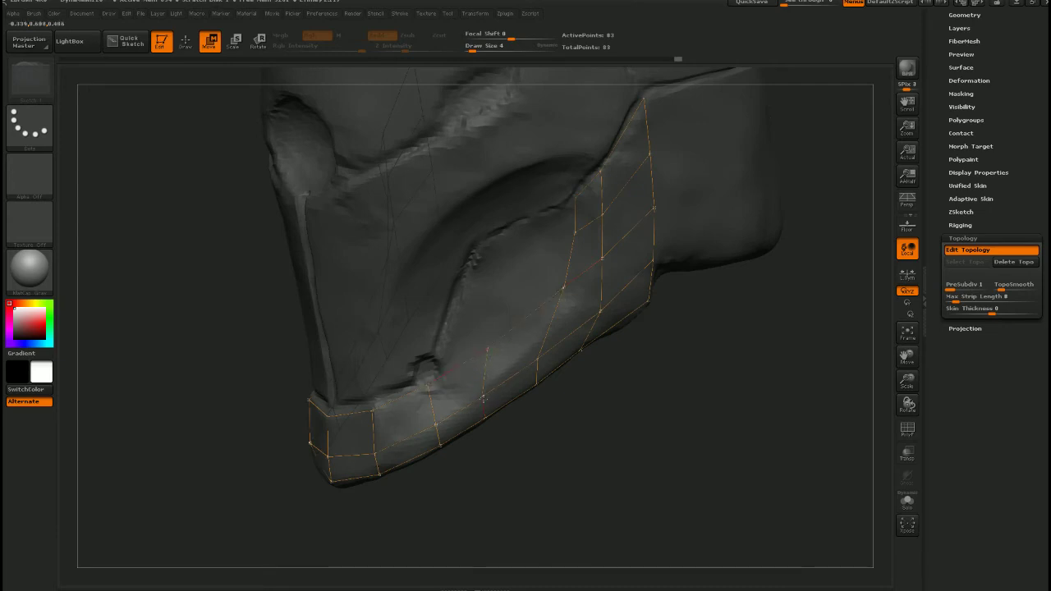
left_click_drag(488, 396, 430, 390)
left_click_drag(460, 480, 461, 533)
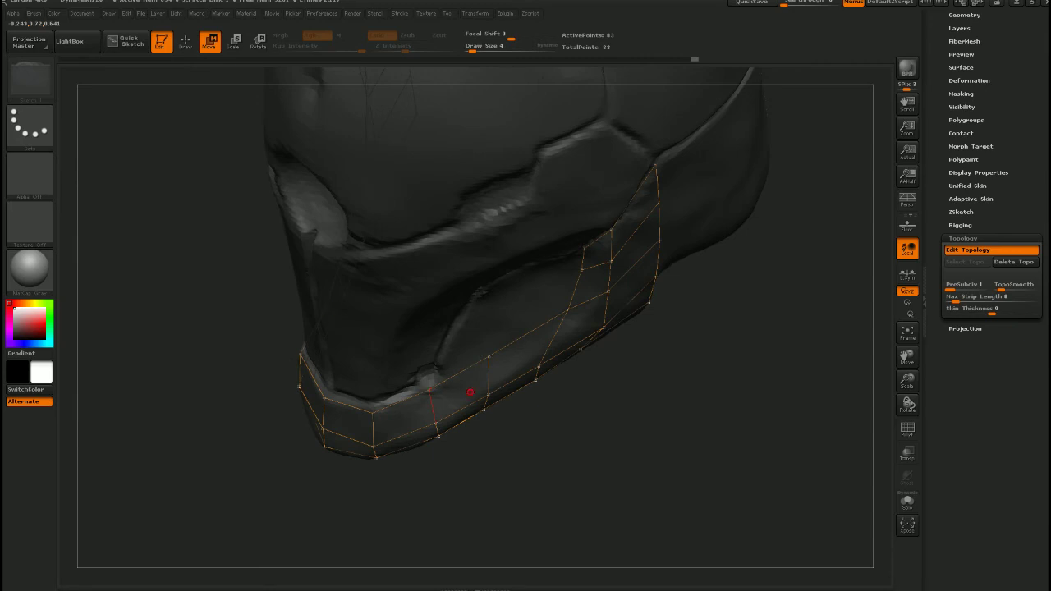
left_click_drag(470, 392, 497, 348)
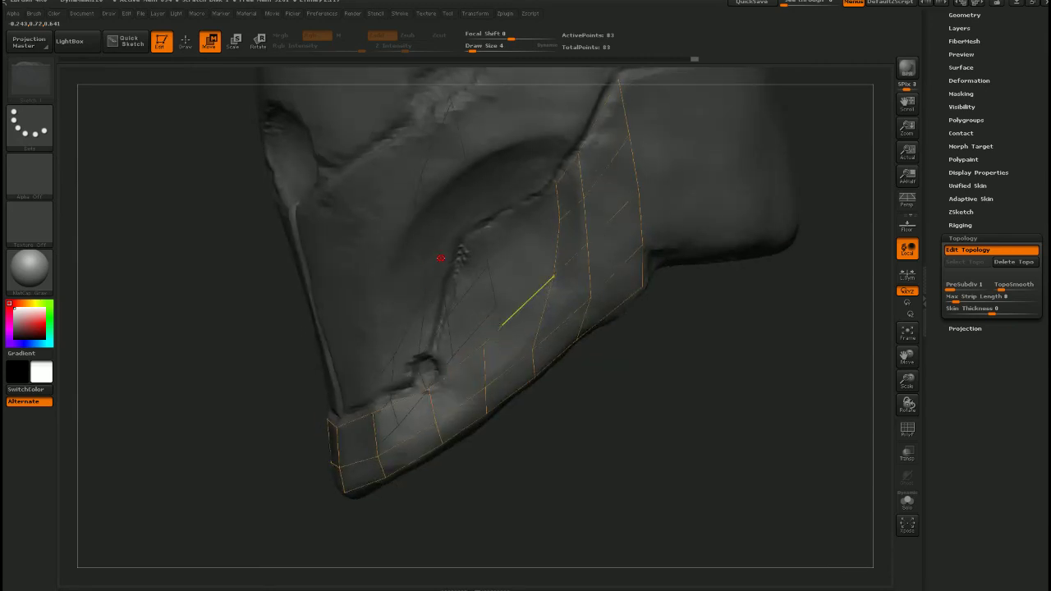
right_click_drag(459, 271, 480, 283)
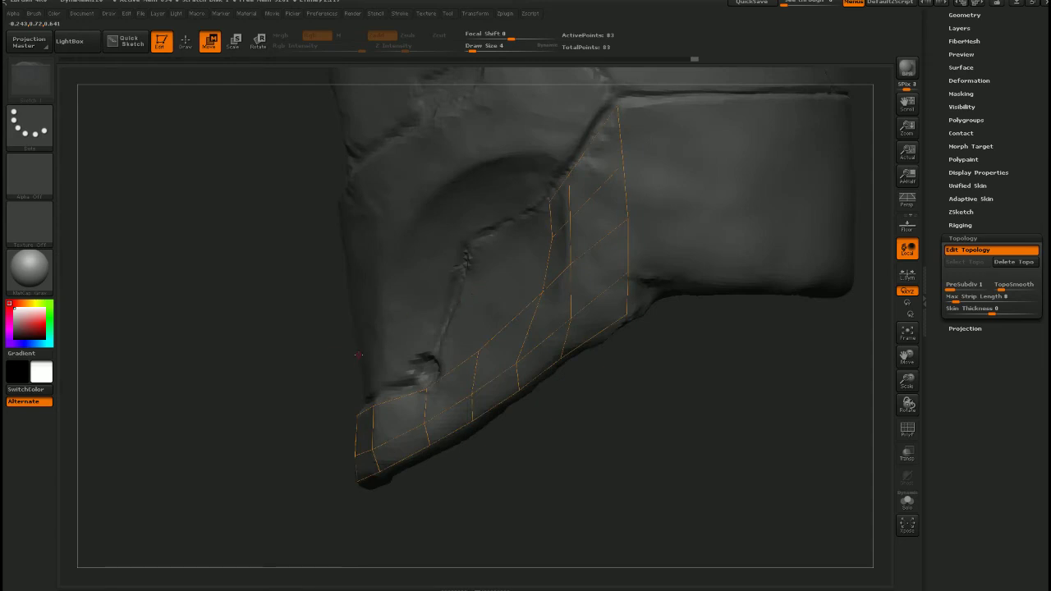
left_click_drag(358, 354, 368, 369)
Add topology along the cheek hollow's upper and front edges and connect it down to the jaw row
key("q")
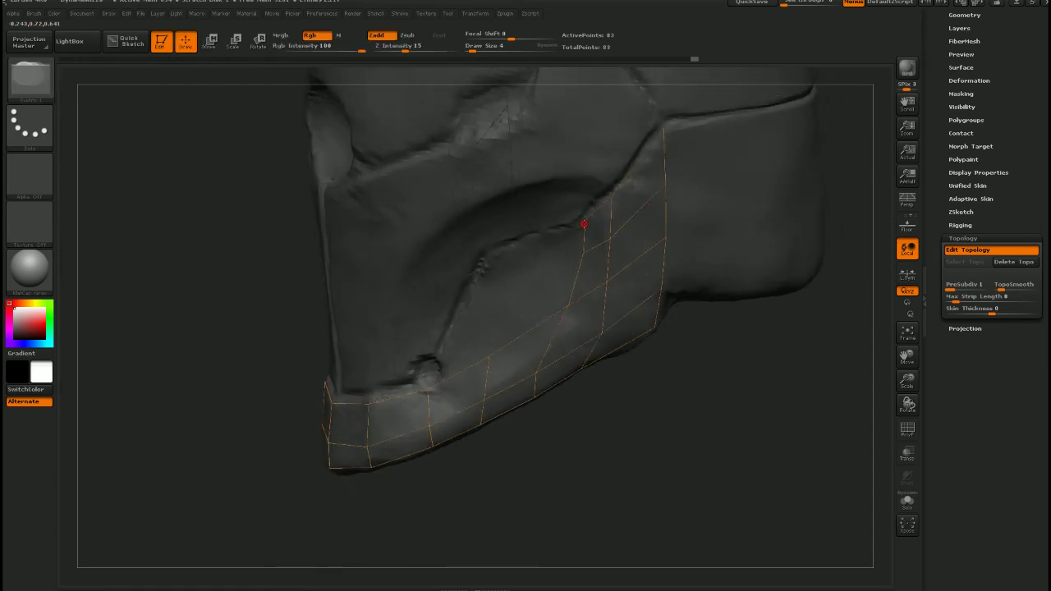
left_click(584, 222)
left_click(533, 239)
left_click(538, 262)
left_click(534, 240)
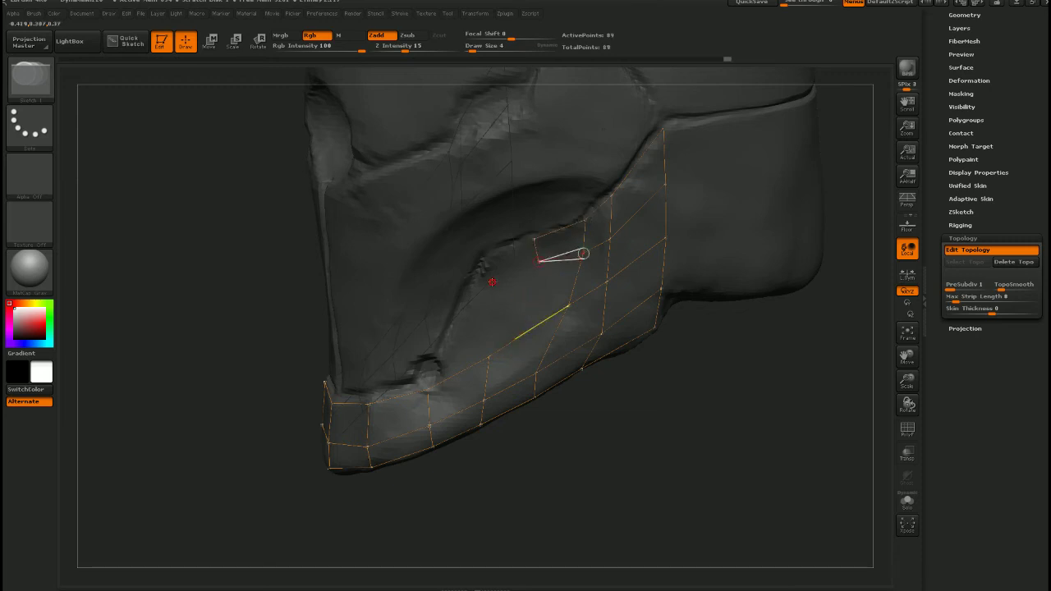
left_click(477, 286)
left_click(484, 256)
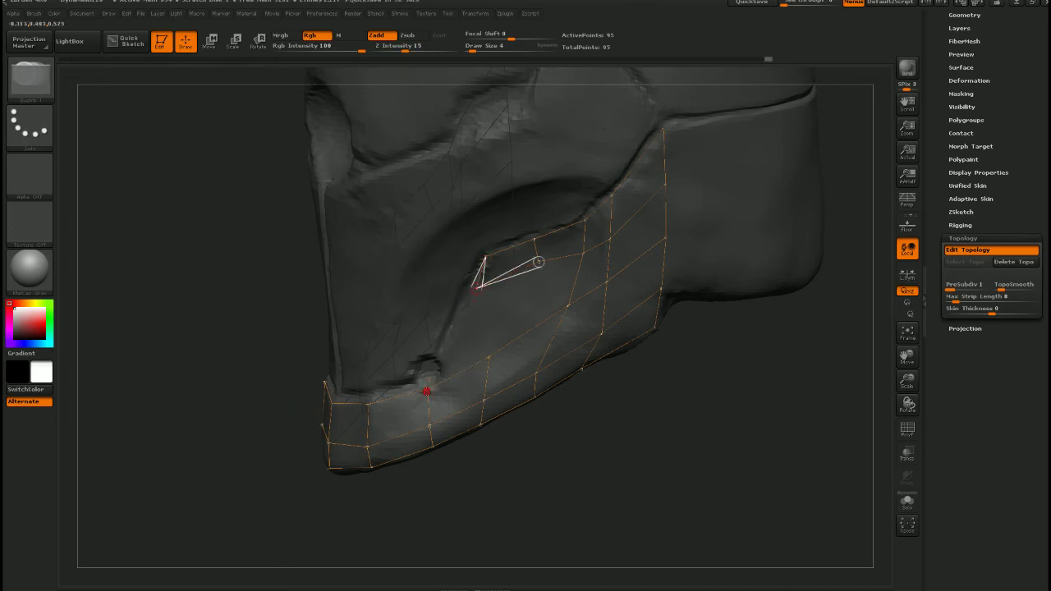
left_click(539, 261)
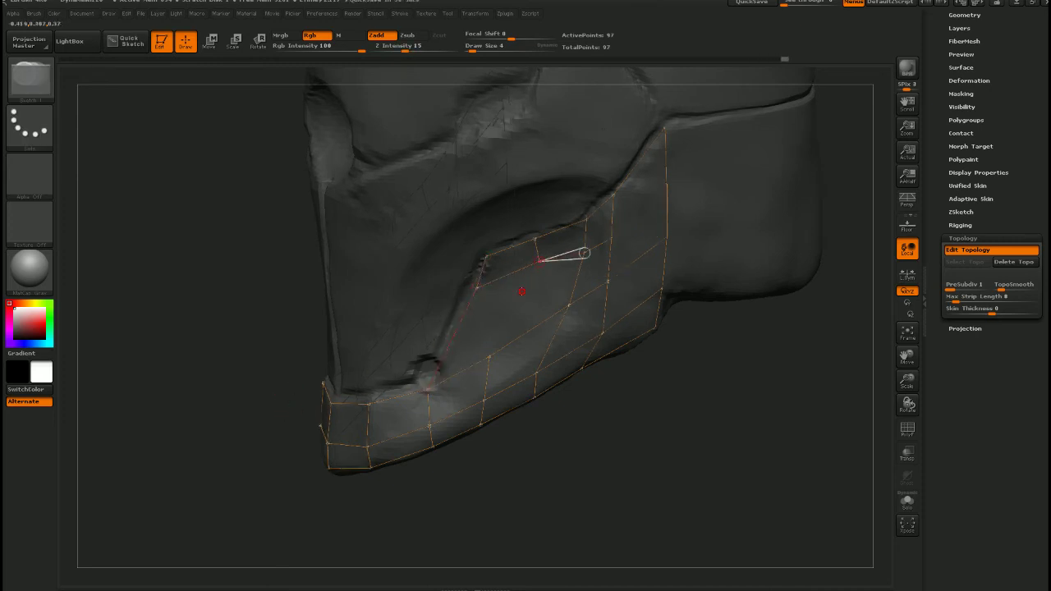
left_click(490, 356)
Shift the inner cheek points down to even out the quads, and check the topology from the front and side
right_click_drag(506, 345, 513, 323)
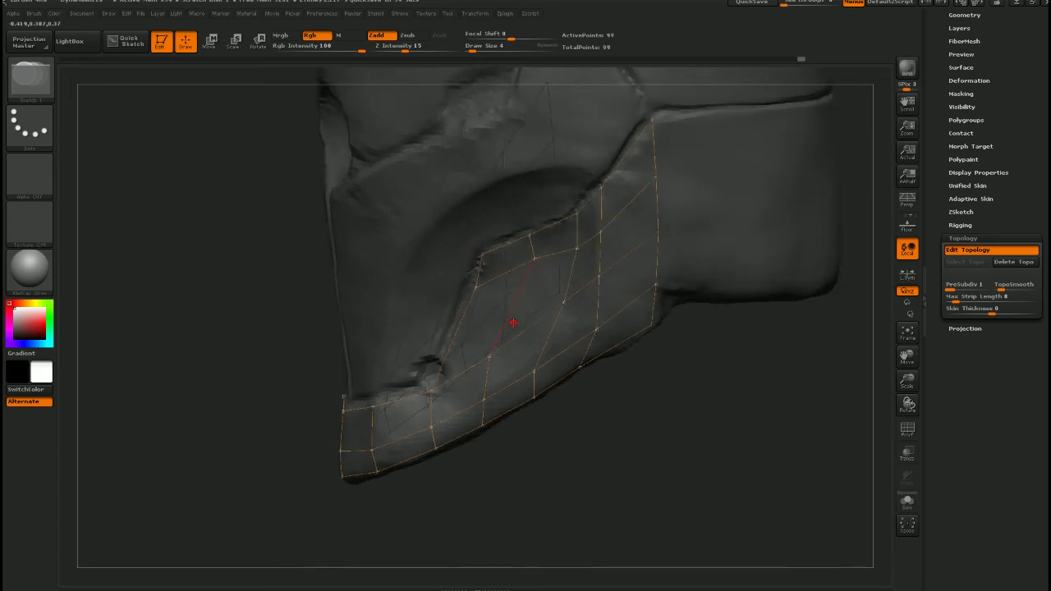
key("w")
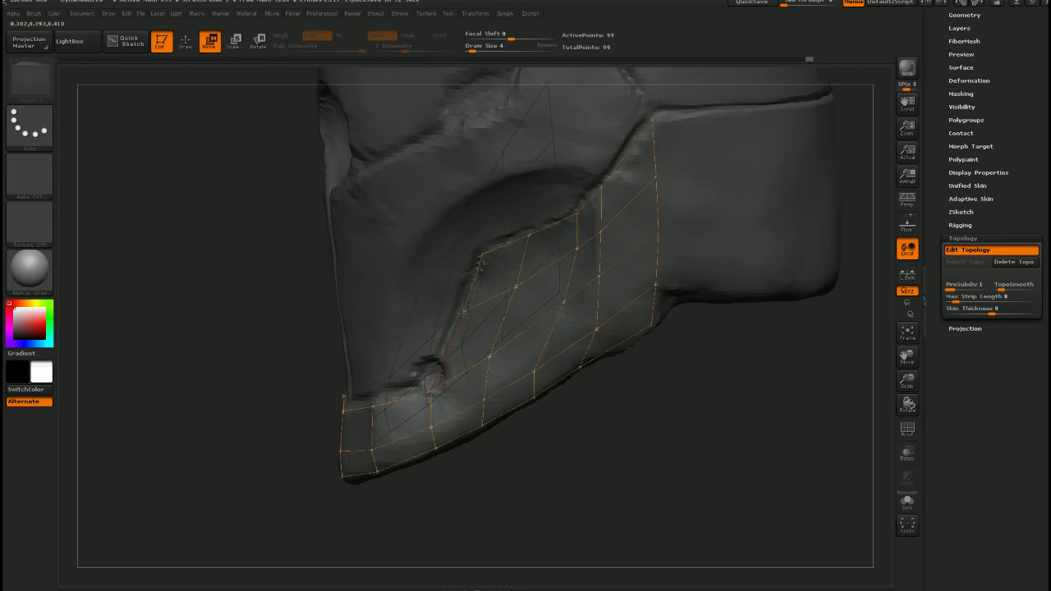
right_click_drag(507, 295, 614, 321)
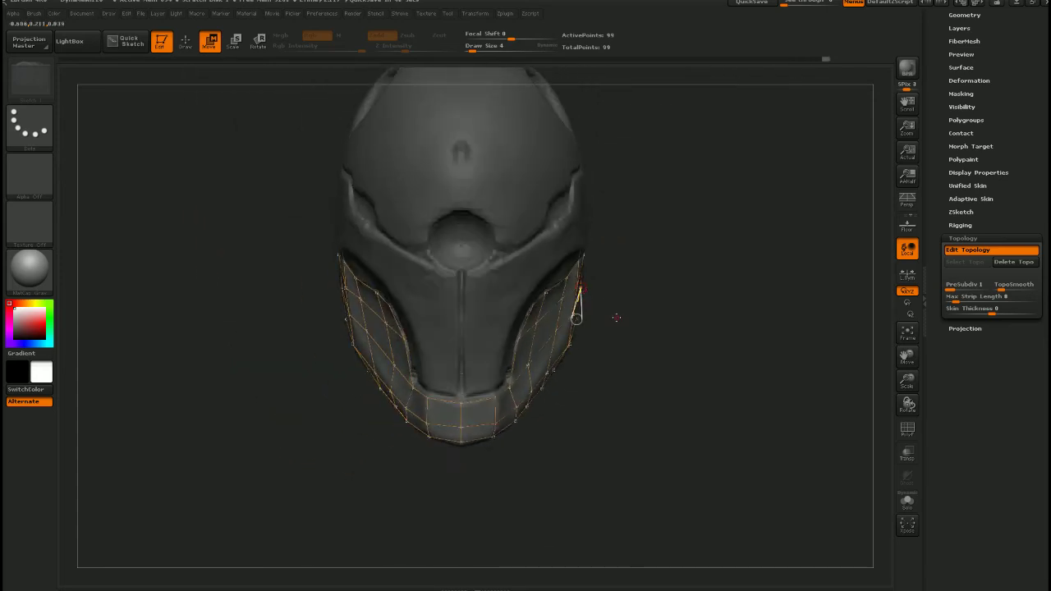
left_click_drag(617, 317, 592, 369)
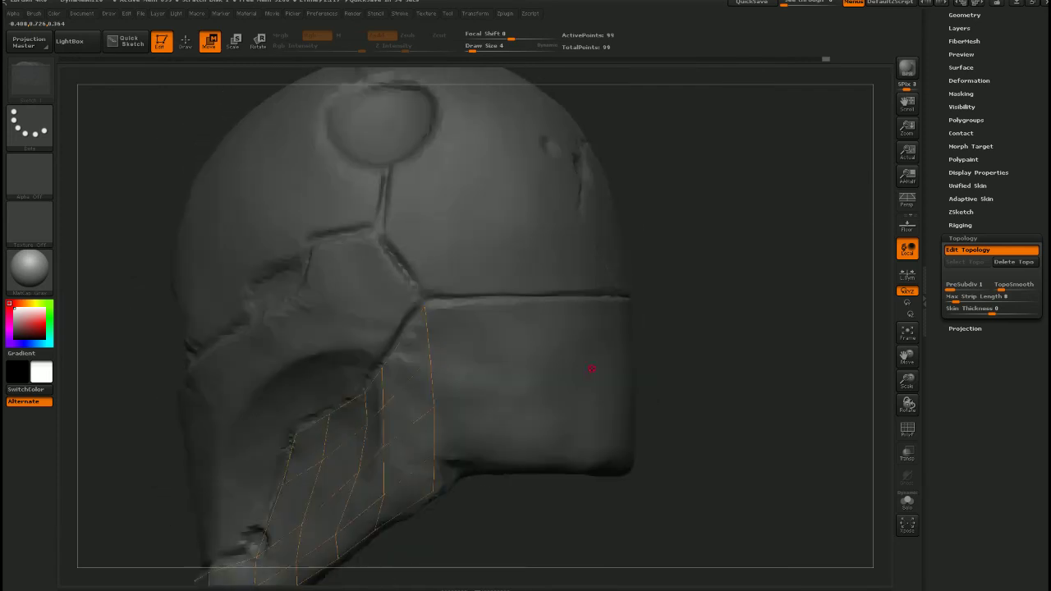
Extend the topology backward from the vertical strip with a column of three quads on the rear side panel
key("q")
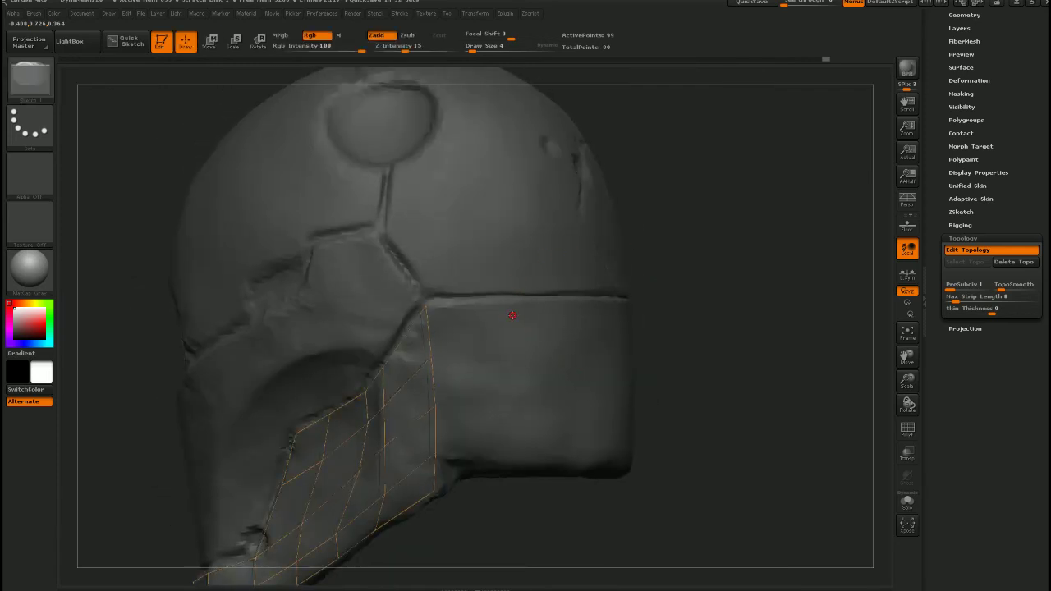
left_click(428, 309)
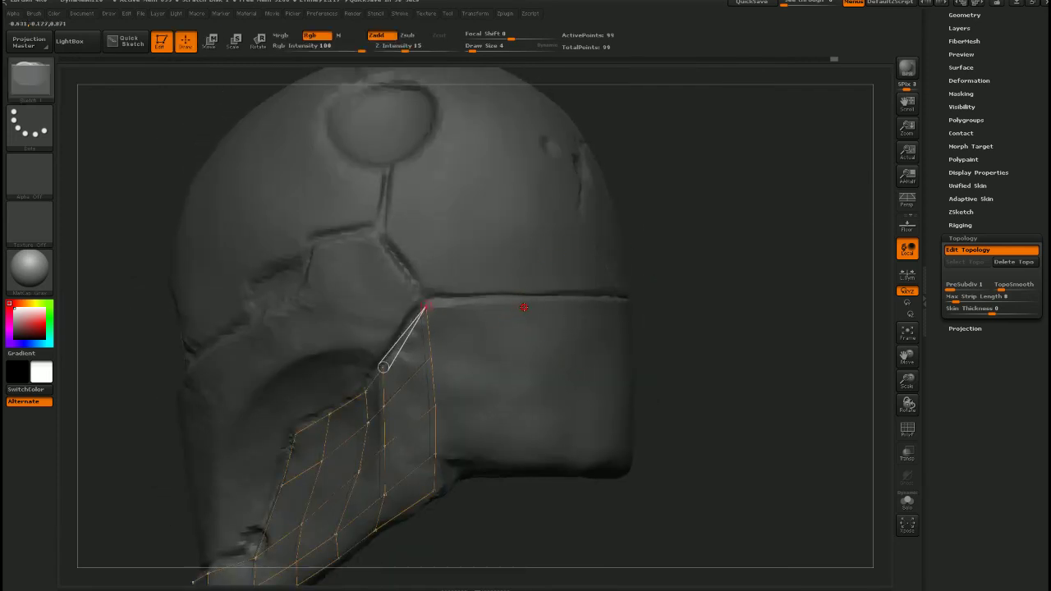
left_click(523, 308)
left_click(525, 353)
left_click(432, 360)
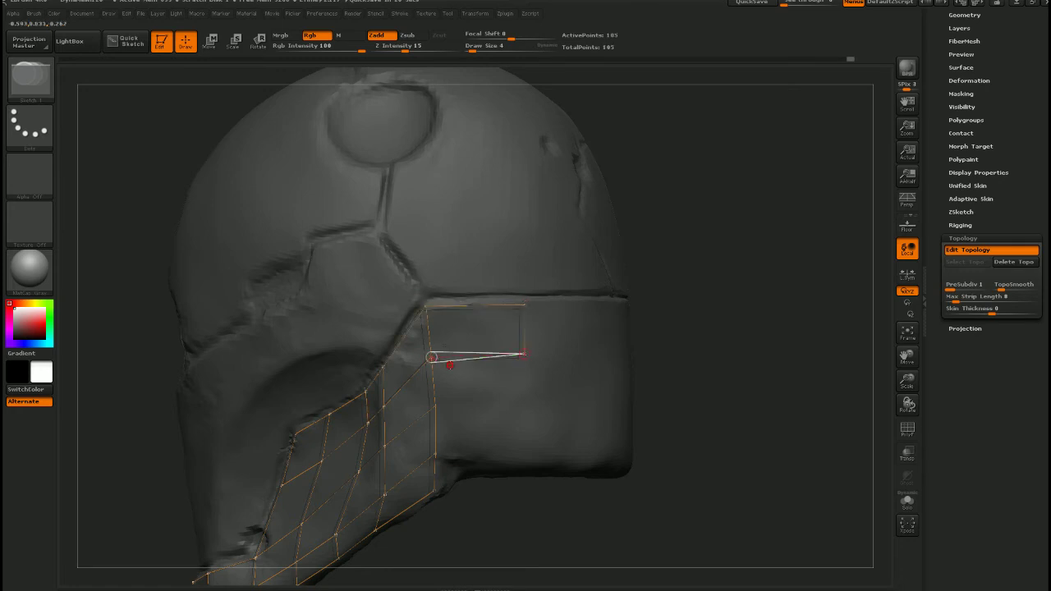
left_click(523, 400)
left_click(435, 406)
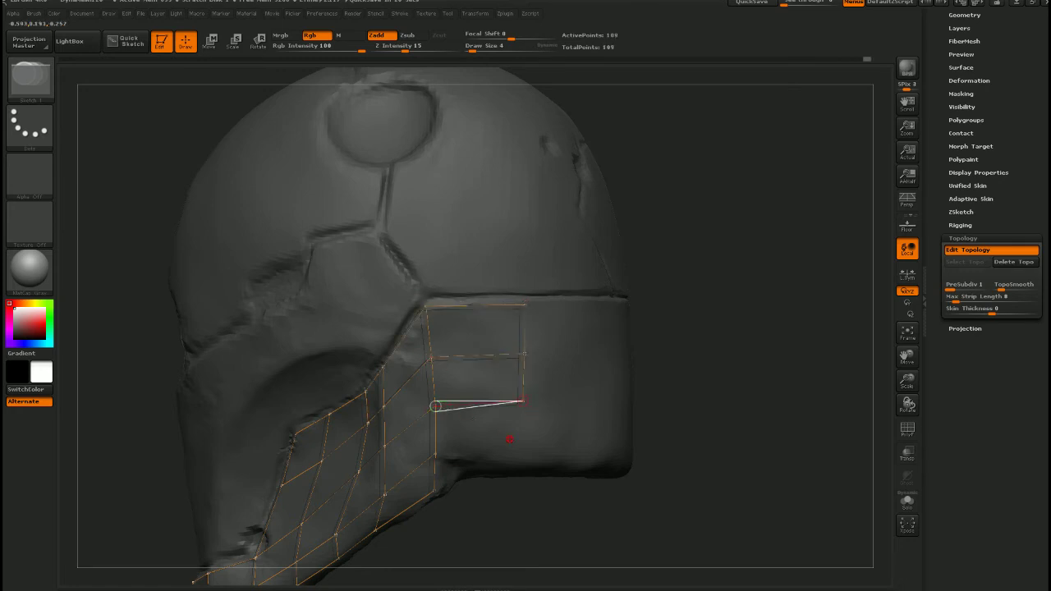
left_click(530, 453)
left_click(435, 454)
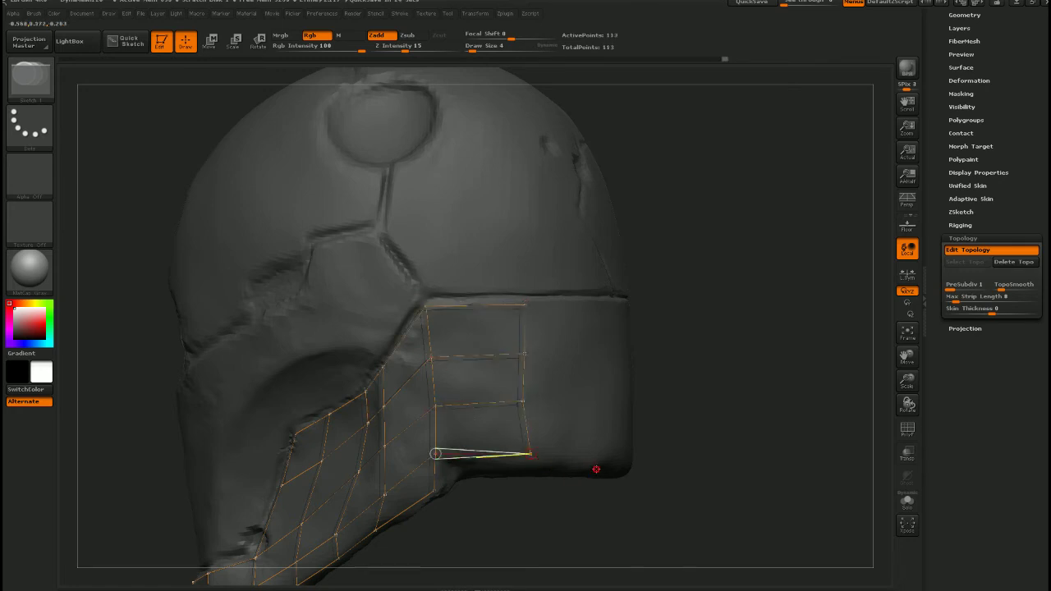
Add a second column of three quads on the rear side panel, reaching toward the back corner
left_click(602, 465)
left_click(602, 415)
left_click(525, 402)
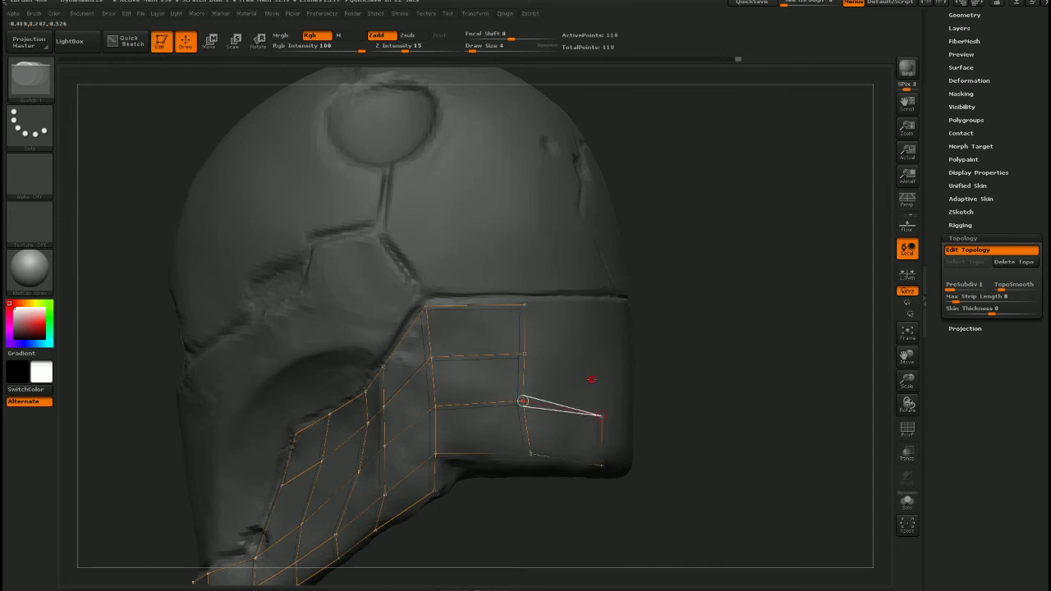
left_click(595, 363)
left_click(595, 364)
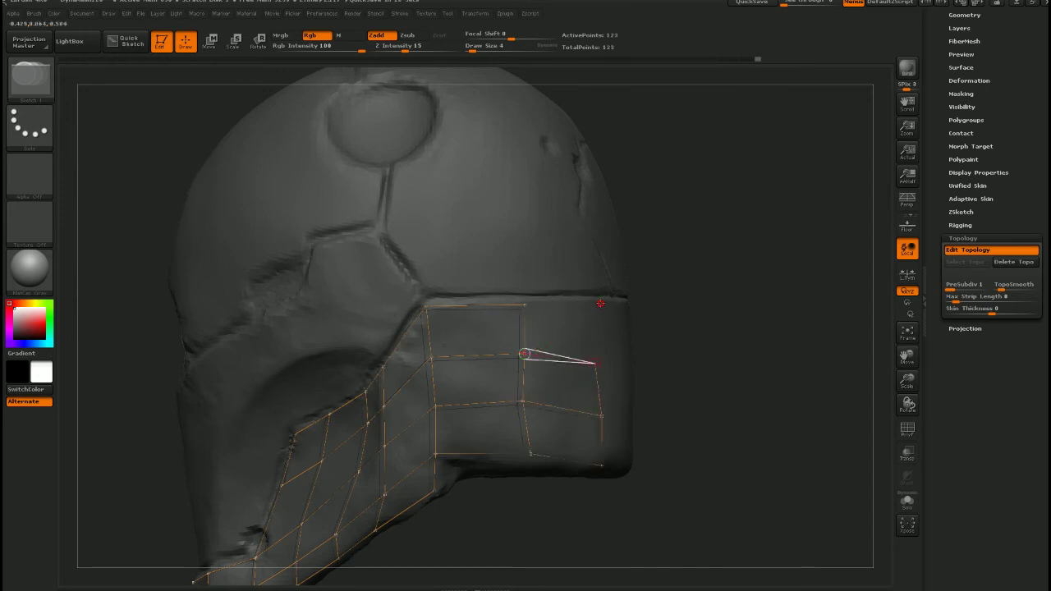
left_click(600, 303)
left_click(524, 305)
Adjust the topology points of the two rear side panel columns from the side and back views
key("w")
left_click_drag(526, 353, 528, 357)
left_click_drag(523, 403, 528, 405)
left_click_drag(747, 390, 503, 364)
left_click_drag(494, 417, 504, 414)
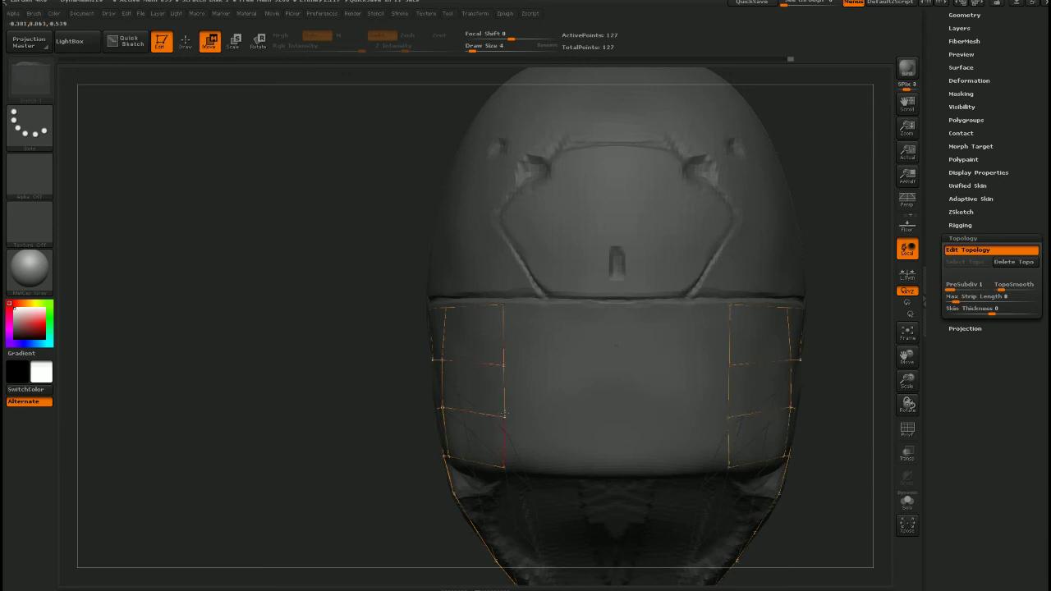
left_click_drag(398, 402, 603, 361)
left_click_drag(422, 324, 430, 315)
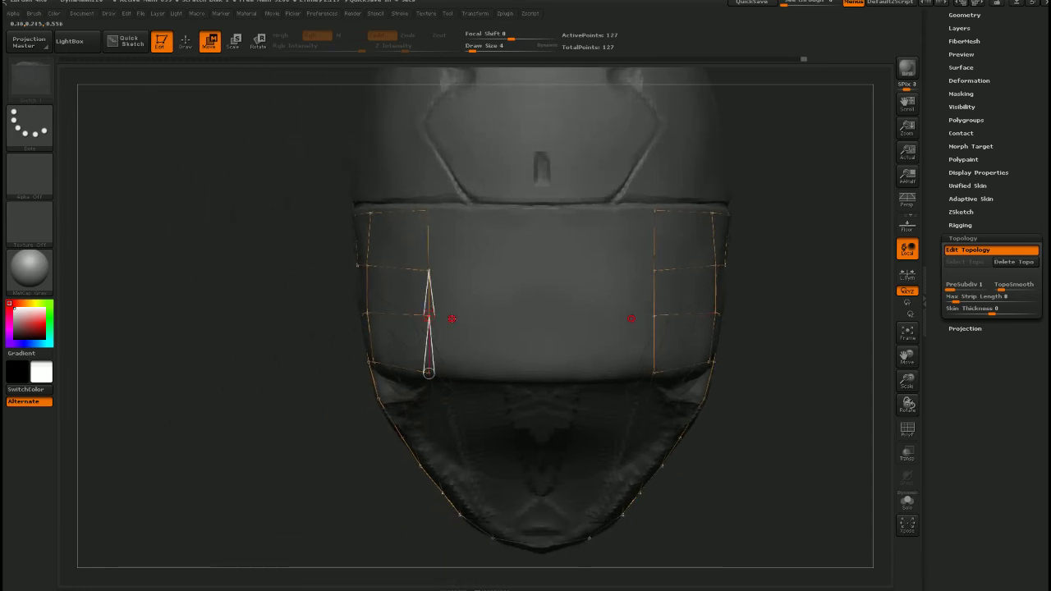
left_click_drag(429, 373, 436, 368)
mouse_move(339, 400)
left_mouse_down()
mouse_move(450, 402)
mouse_move(339, 398)
mouse_move(352, 398)
left_mouse_up()
Quick-save the project and preview the adaptive skin of the topology
key("q")
key("9")
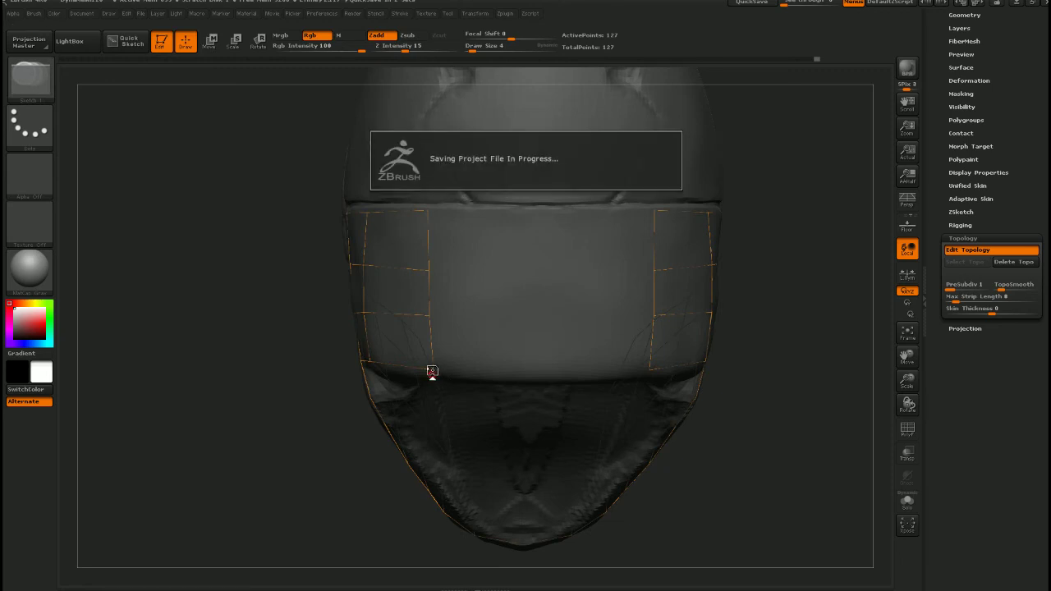
key("a")
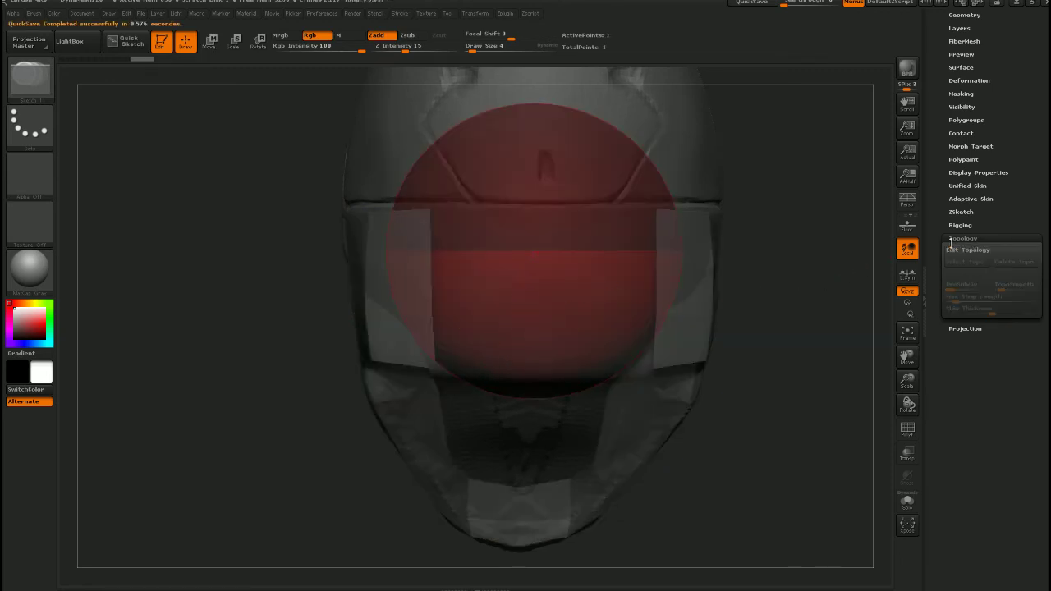
Resume topology editing and add a column of three quads on the helmet's back panel, extending inward from the existing side columns
left_click(959, 244)
left_click(961, 248)
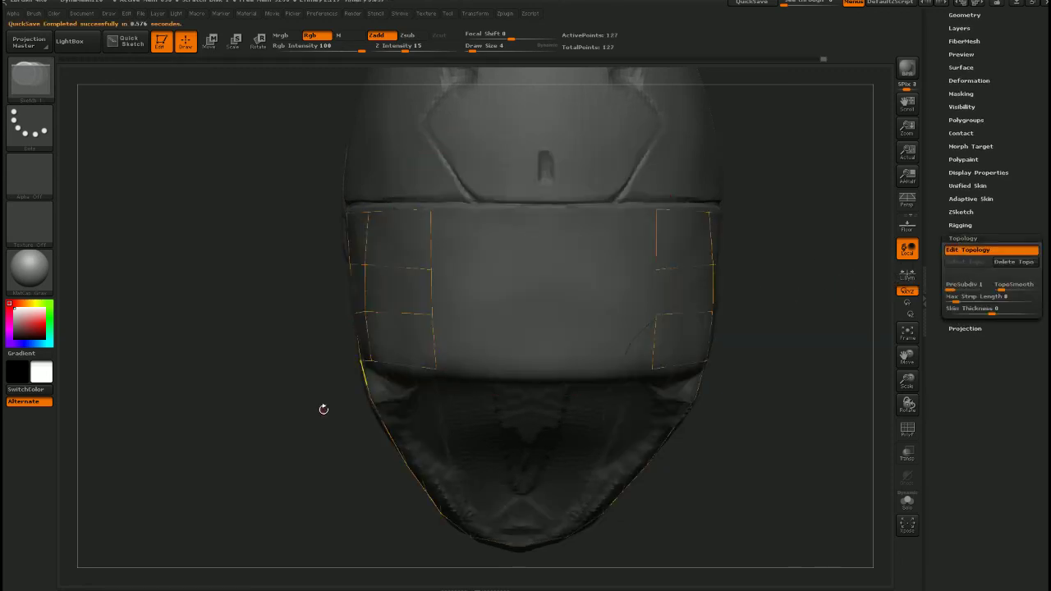
left_click(430, 370)
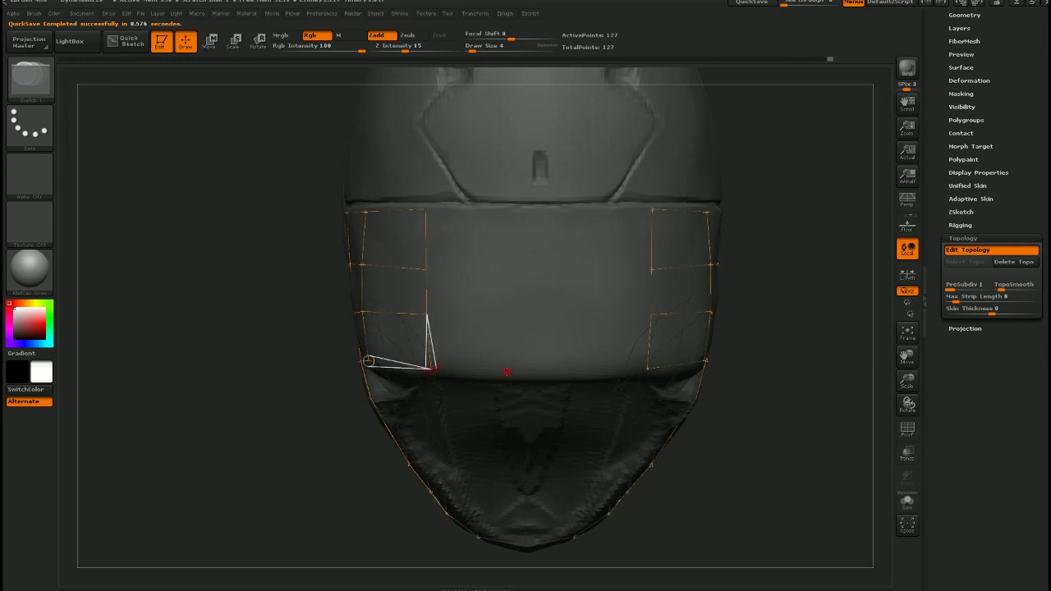
left_click(498, 373)
left_click(494, 314)
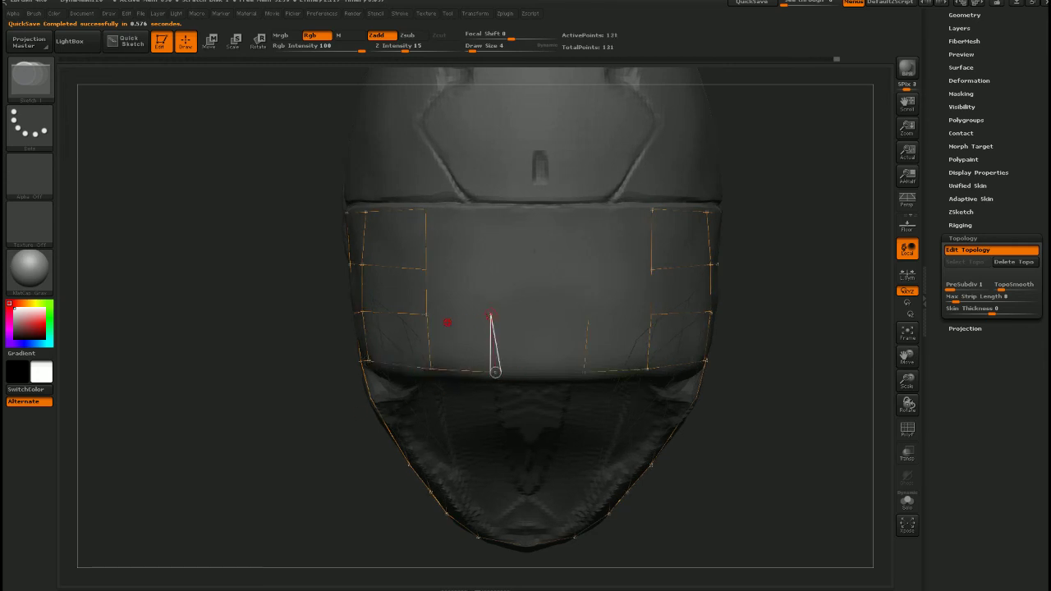
left_click(428, 315)
left_click(490, 267)
left_click(428, 266)
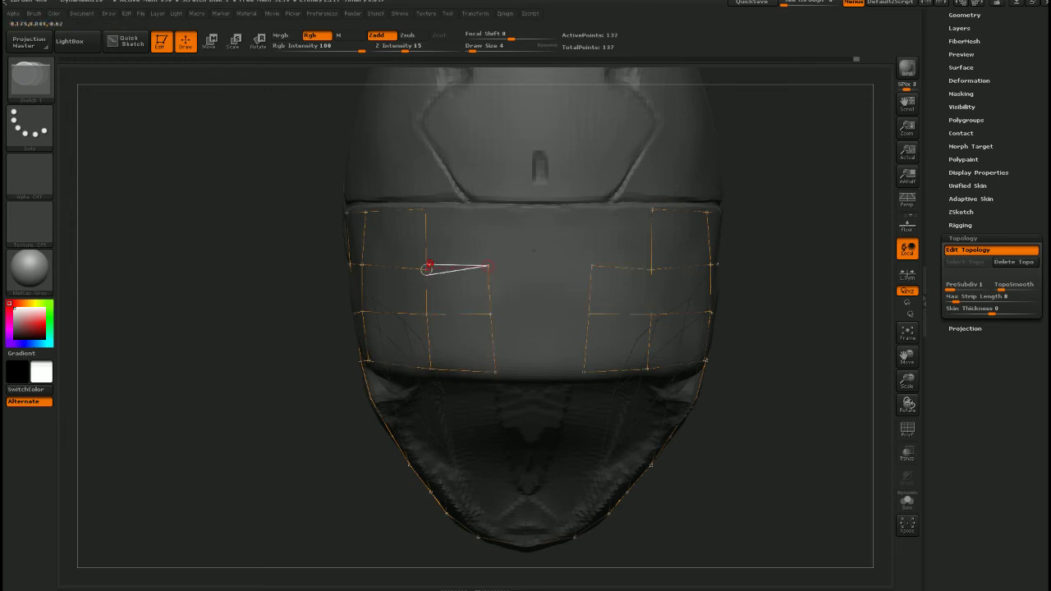
left_click(489, 212)
left_click(425, 210)
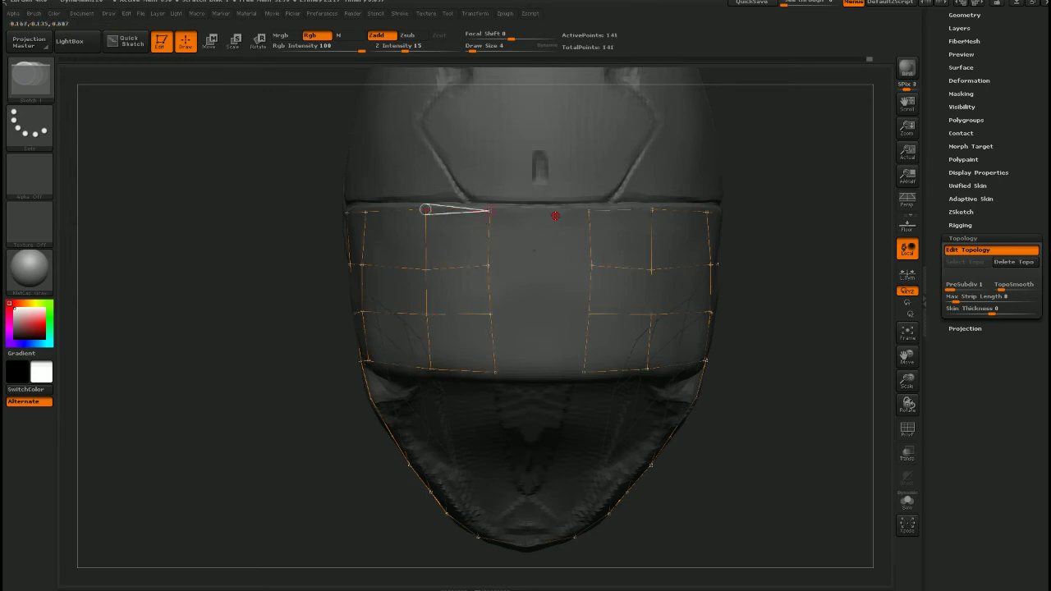
Close the gap in the back panel with three quads reaching the helmet's centre line
left_click(536, 211)
left_click(538, 266)
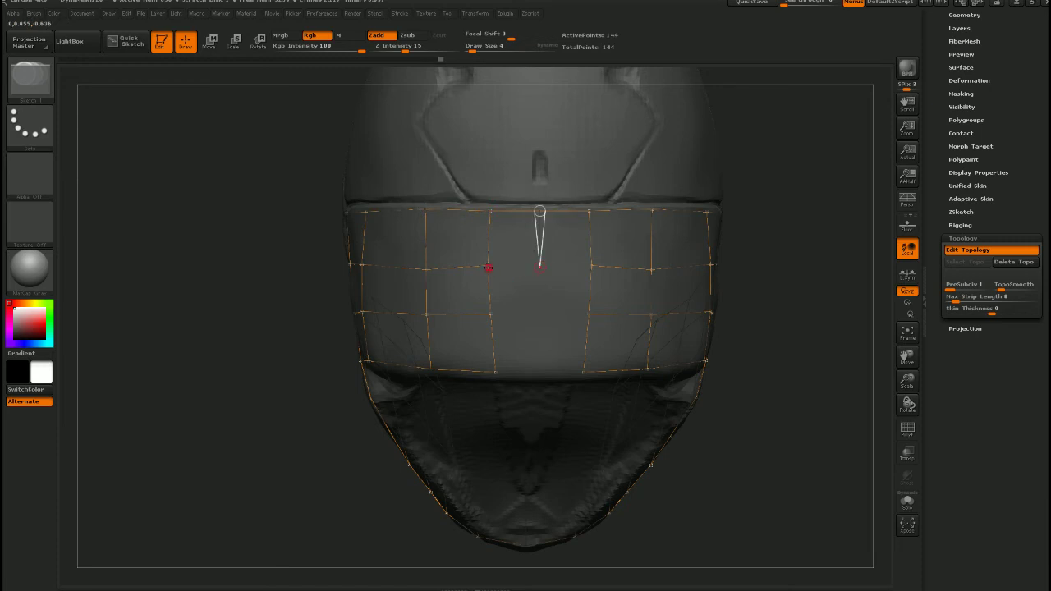
left_click(488, 266)
left_click(541, 316)
left_click(492, 315)
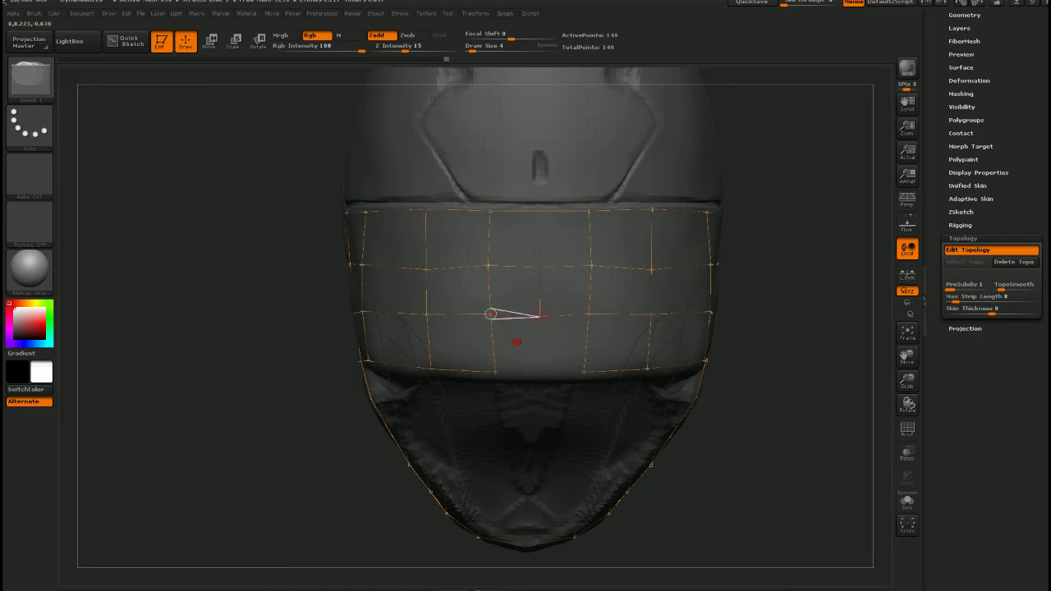
left_click(542, 376)
left_click(495, 372)
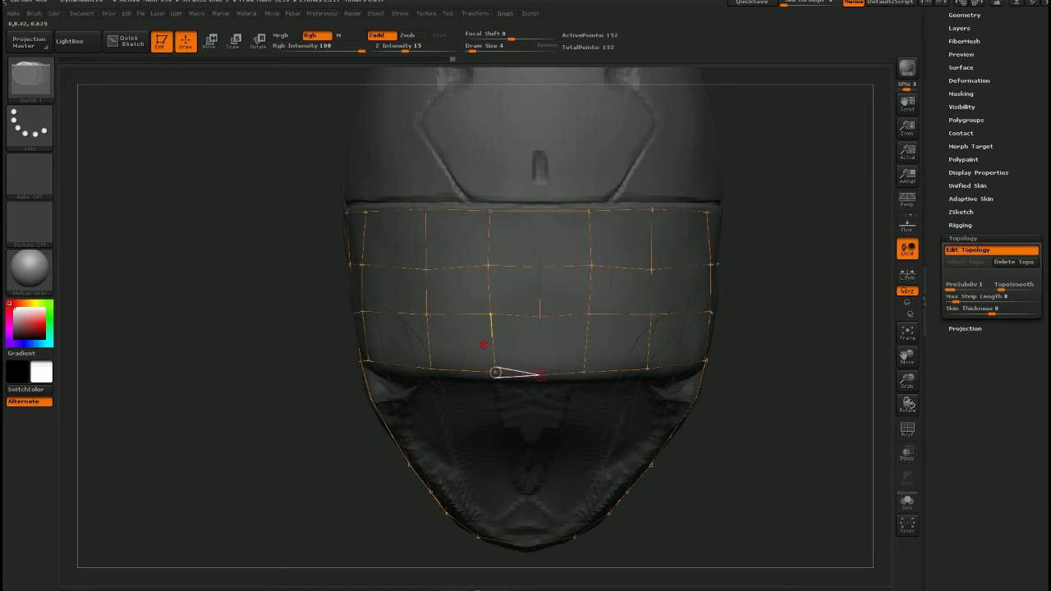
Move the back and side panel topology points to follow the panel edges and space the quads more evenly
key("w")
mouse_move(485, 369)
right_mouse_down()
mouse_move(527, 364)
mouse_move(494, 376)
mouse_move(514, 422)
right_mouse_up()
left_click_drag(514, 422, 485, 446)
left_click_drag(543, 378, 526, 379)
left_click_drag(484, 373, 764, 390)
left_click_drag(443, 361, 492, 345)
left_click_drag(493, 394, 509, 381)
left_click_drag(626, 326, 427, 310)
left_click(423, 281)
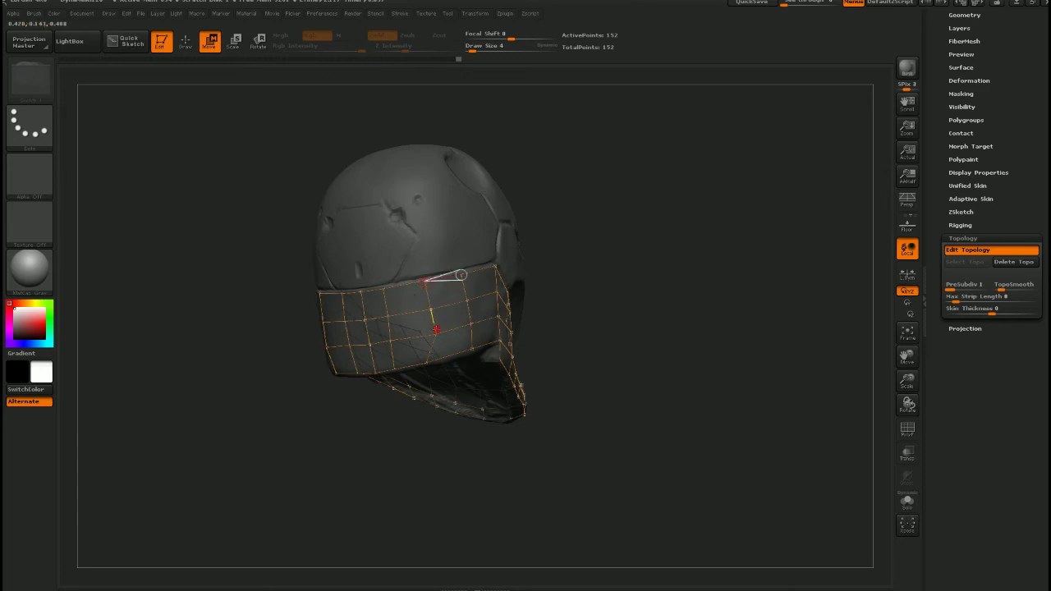
left_click(433, 356)
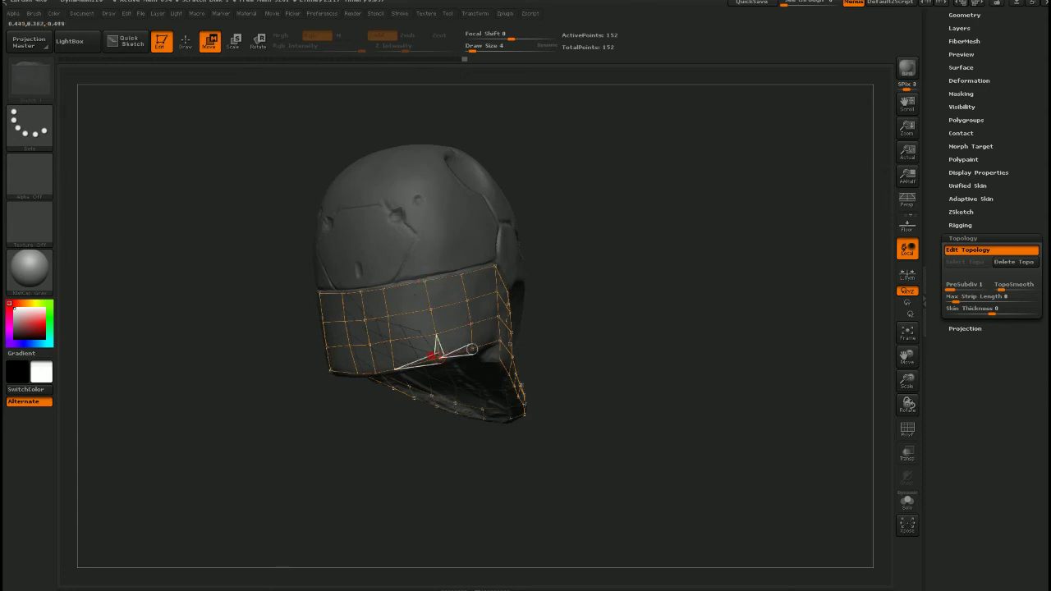
left_click_drag(391, 339, 400, 368)
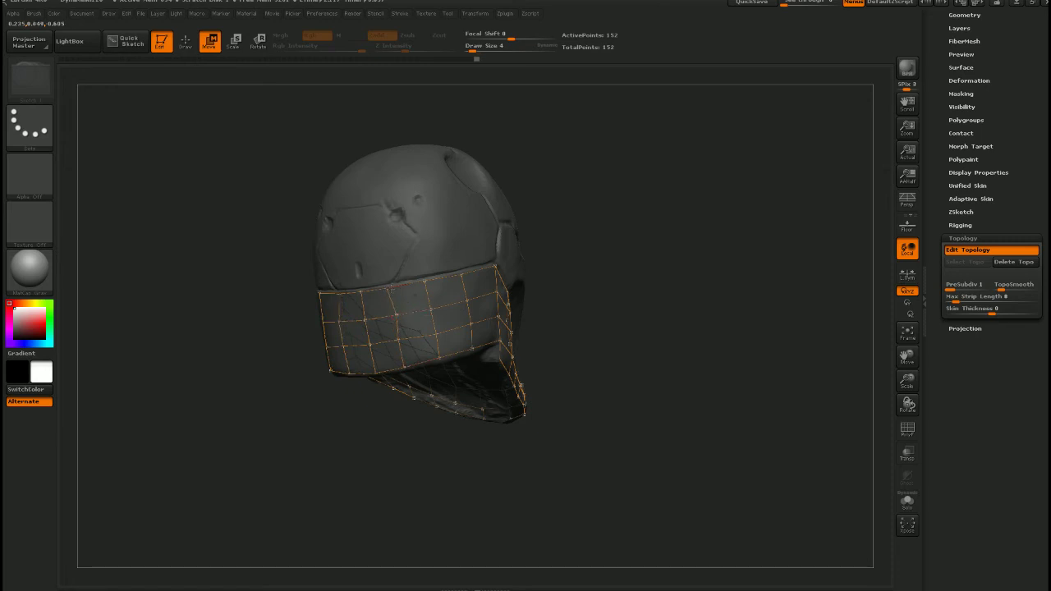
Set the topology skin thickness to -0.0312
right_click_drag(429, 287, 335, 343)
right_click_drag(472, 355, 513, 338)
left_click(567, 305)
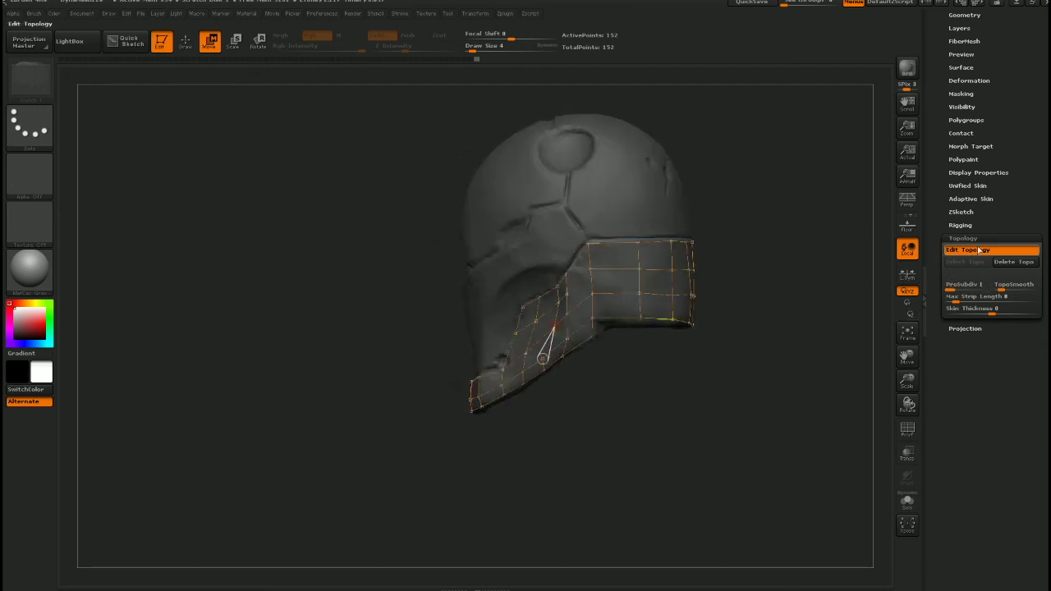
left_click_drag(992, 312, 979, 313)
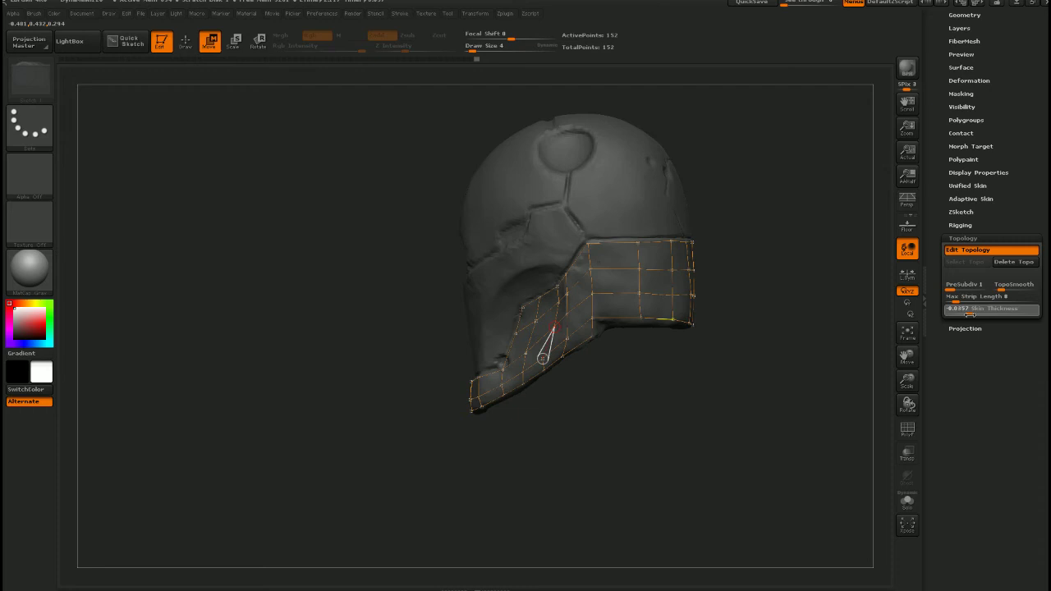
left_click_drag(970, 316, 971, 316)
Set the adaptive skin density to 1 and preview the thickened panel from several angles
right_click_drag(566, 347, 625, 377, "ctrl")
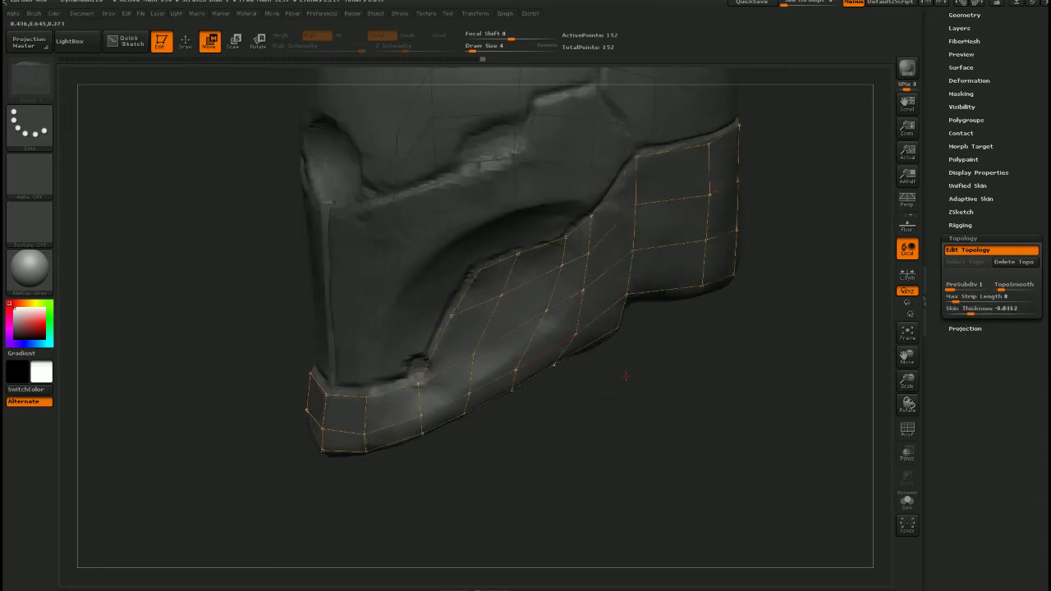
left_click(964, 198)
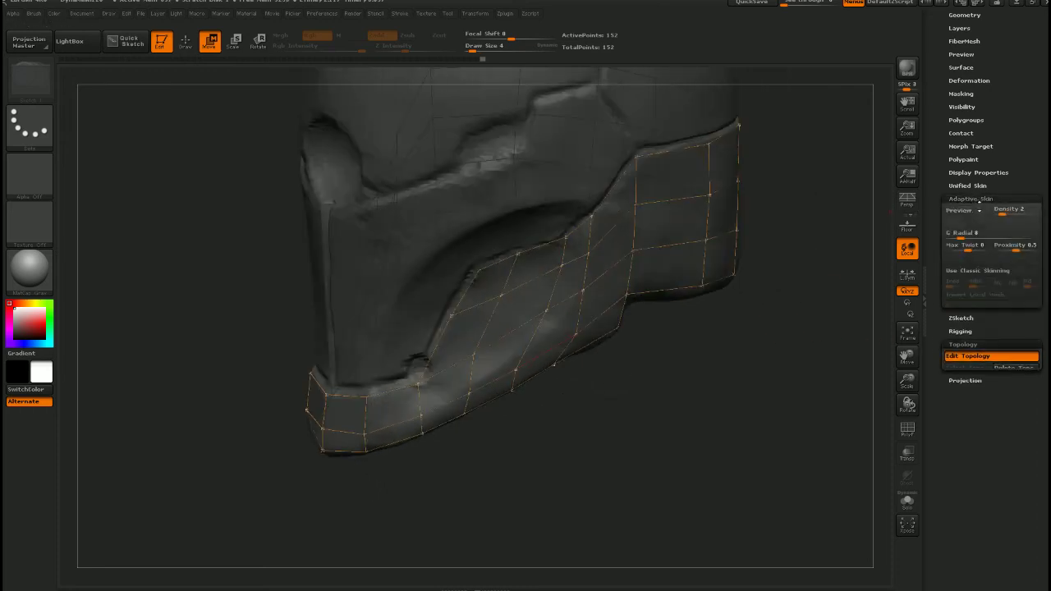
left_click(977, 211)
left_click(978, 211)
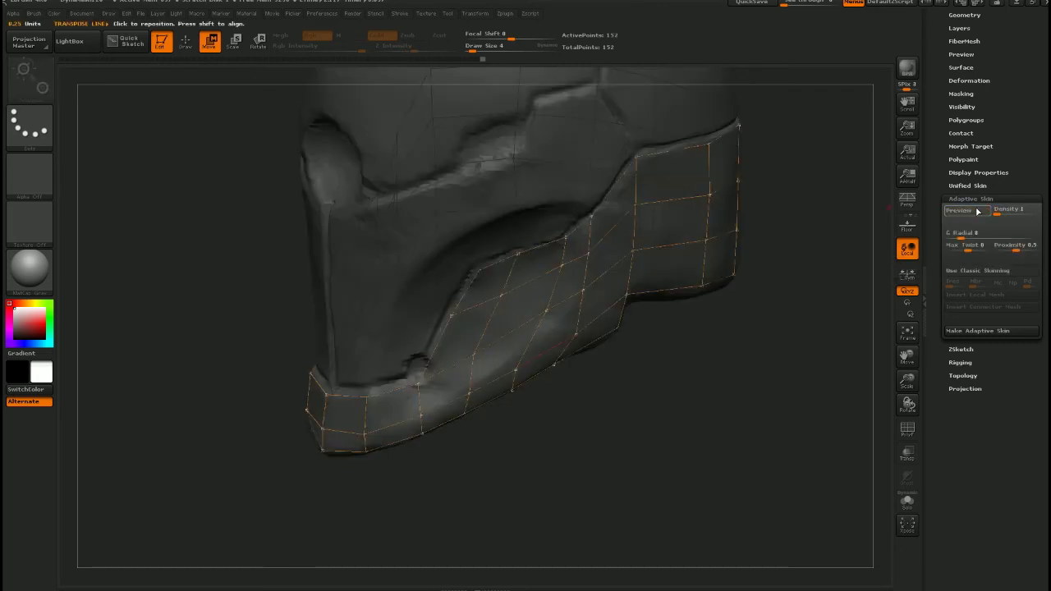
left_click(978, 211)
left_click(976, 211)
left_click(978, 211)
left_click(978, 212)
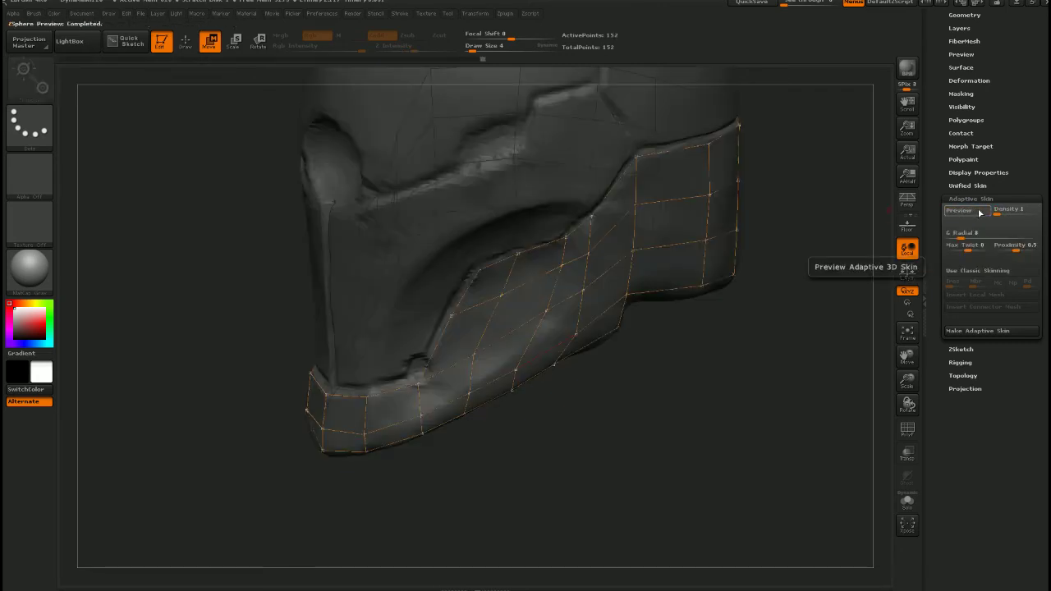
left_click(980, 211)
left_click(979, 211)
left_click(979, 212)
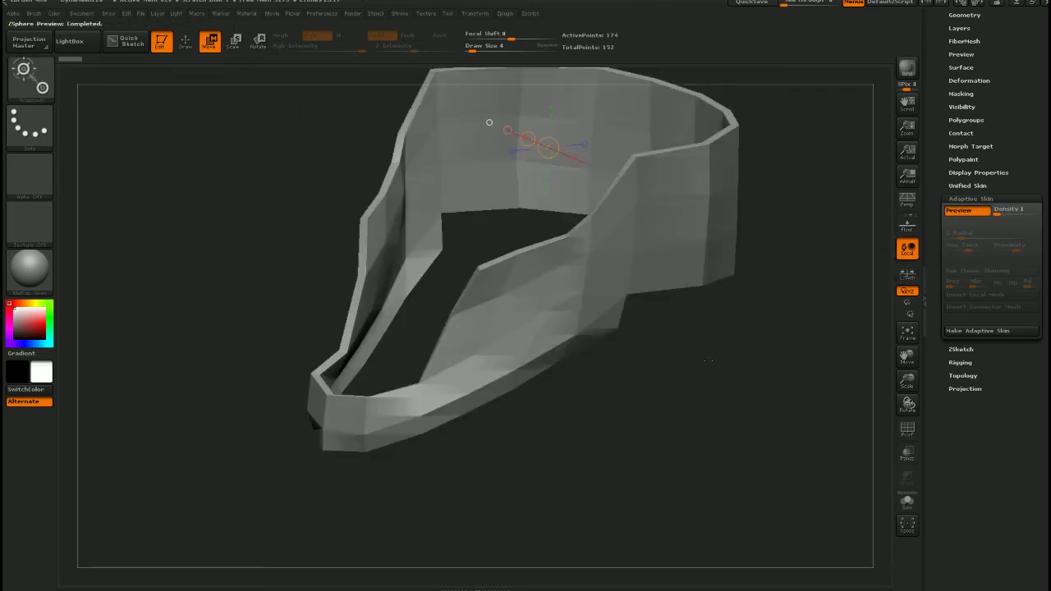
left_click_drag(788, 361, 555, 371)
right_click_drag(555, 371, 587, 410)
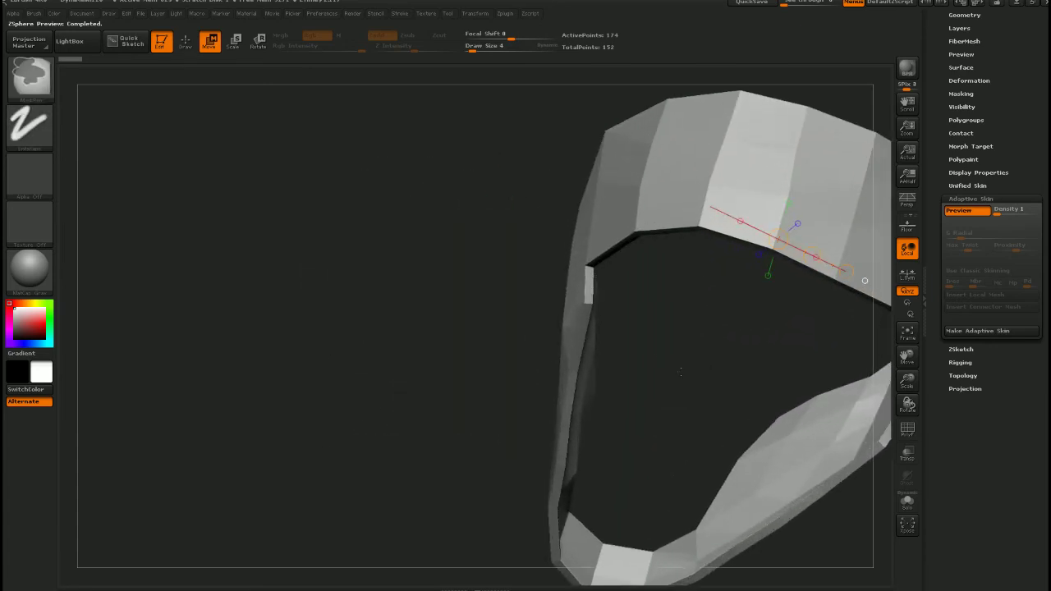
Return to the topology, readjust its skin thickness and preview the adaptive skin from below
left_click(963, 376)
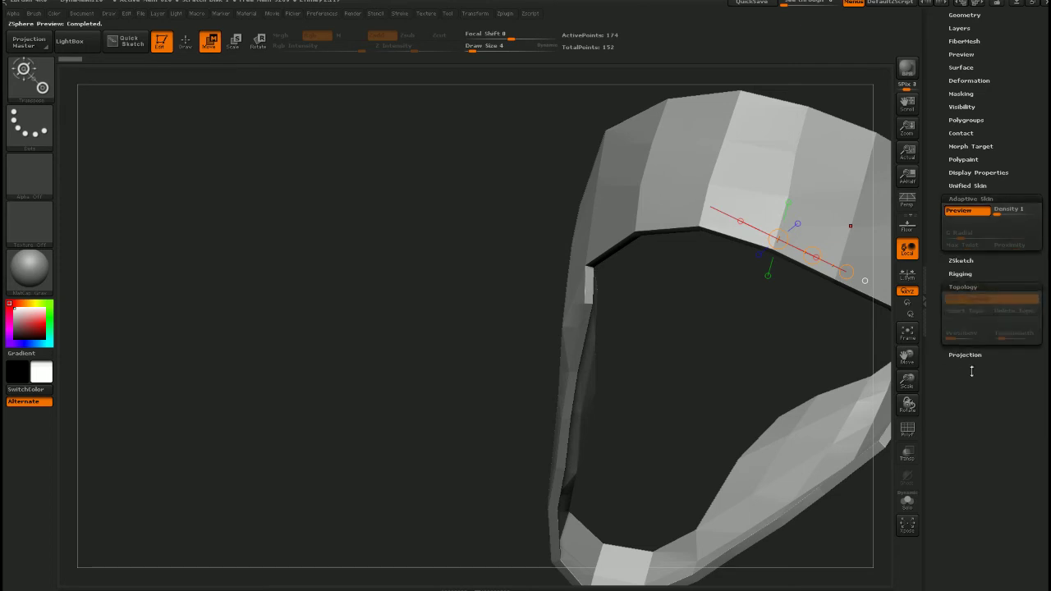
left_click(968, 249)
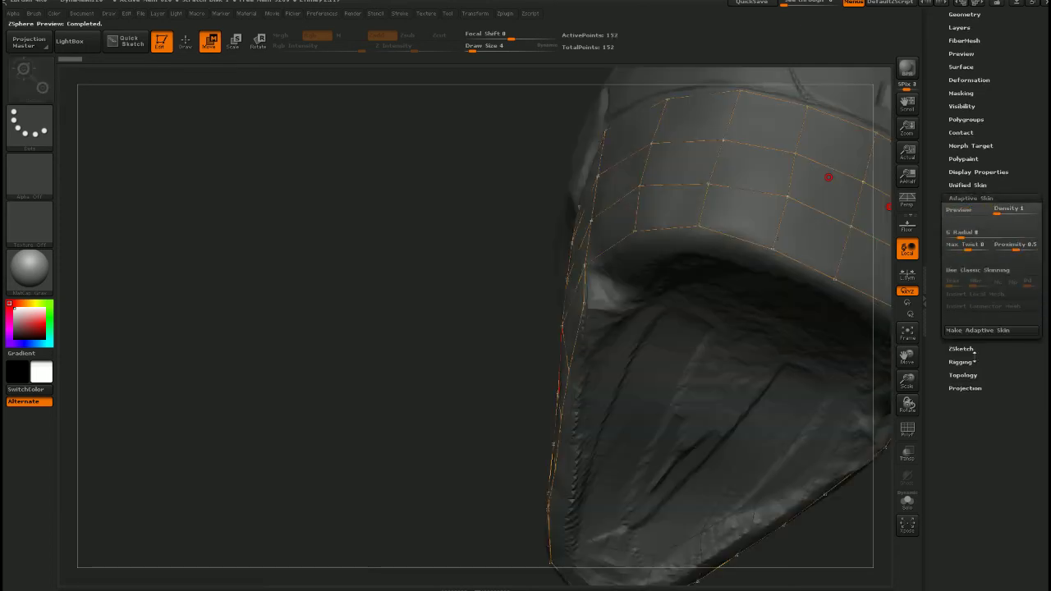
left_click_drag(970, 312, 972, 312)
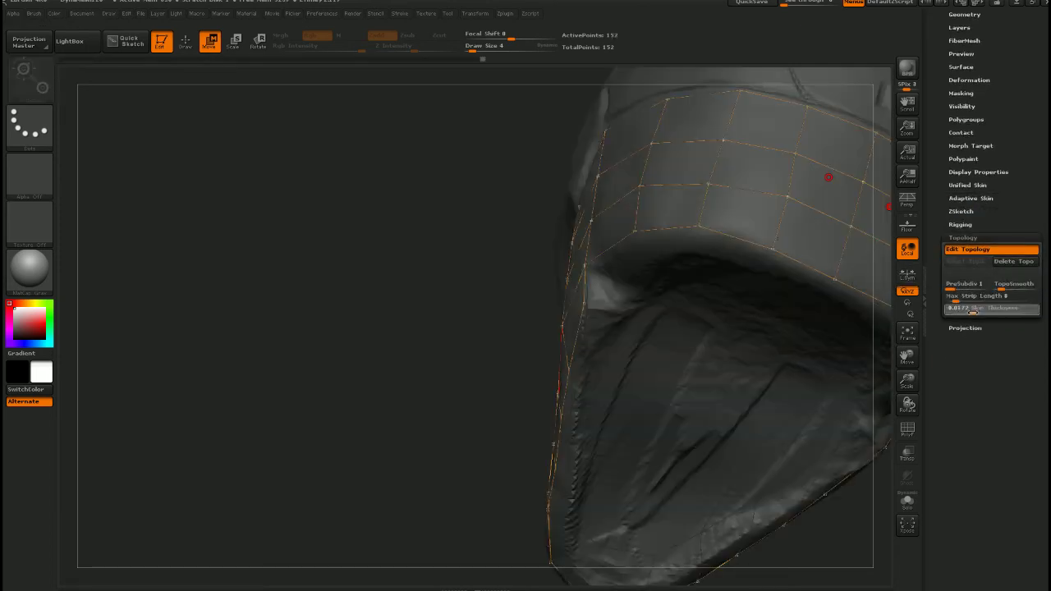
left_click(971, 198)
left_click(974, 213)
mouse_move(767, 360)
left_mouse_down()
mouse_move(758, 413)
mouse_move(712, 369)
mouse_move(753, 371)
left_mouse_up()
right_click_drag(753, 371, 733, 349)
left_click(972, 211)
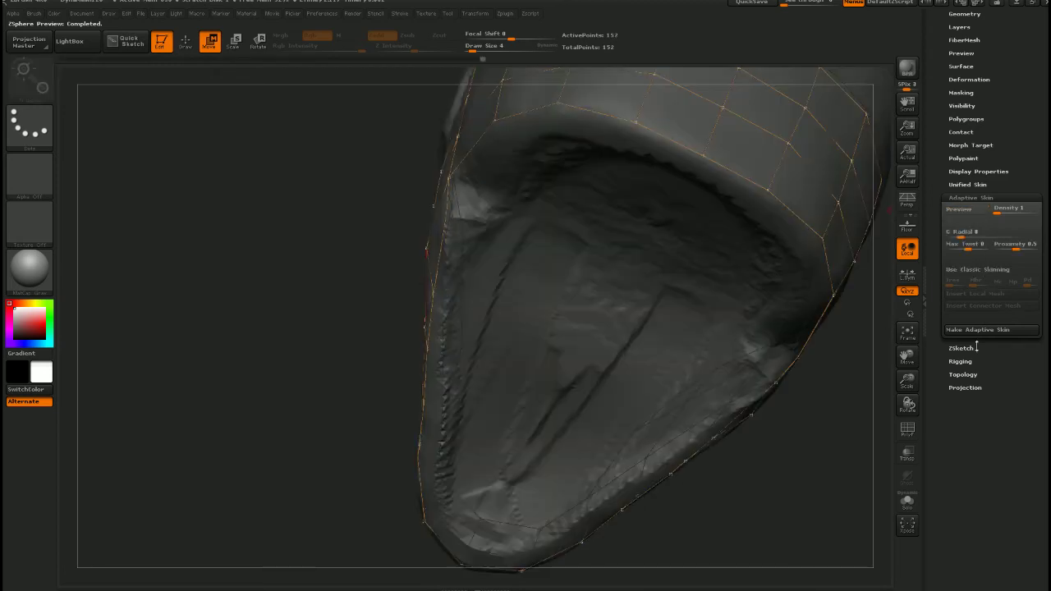
Enter a new topology skin thickness and preview the resulting shell from the front and side
left_click(964, 374)
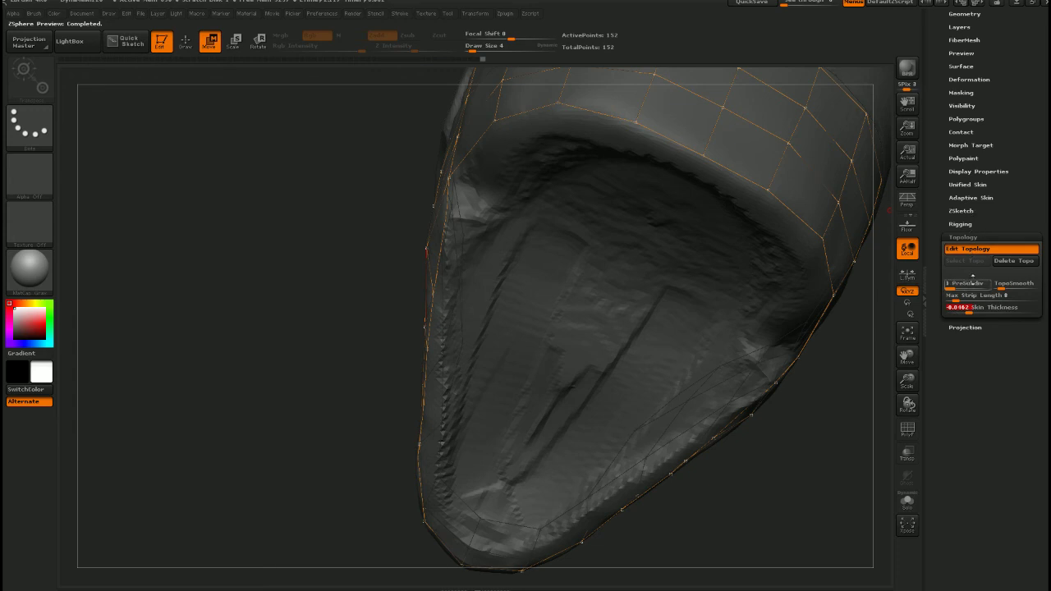
left_click(971, 198)
left_click(959, 209)
left_click_drag(605, 419, 540, 286, "alt")
left_click_drag(539, 286, 609, 345, "shift")
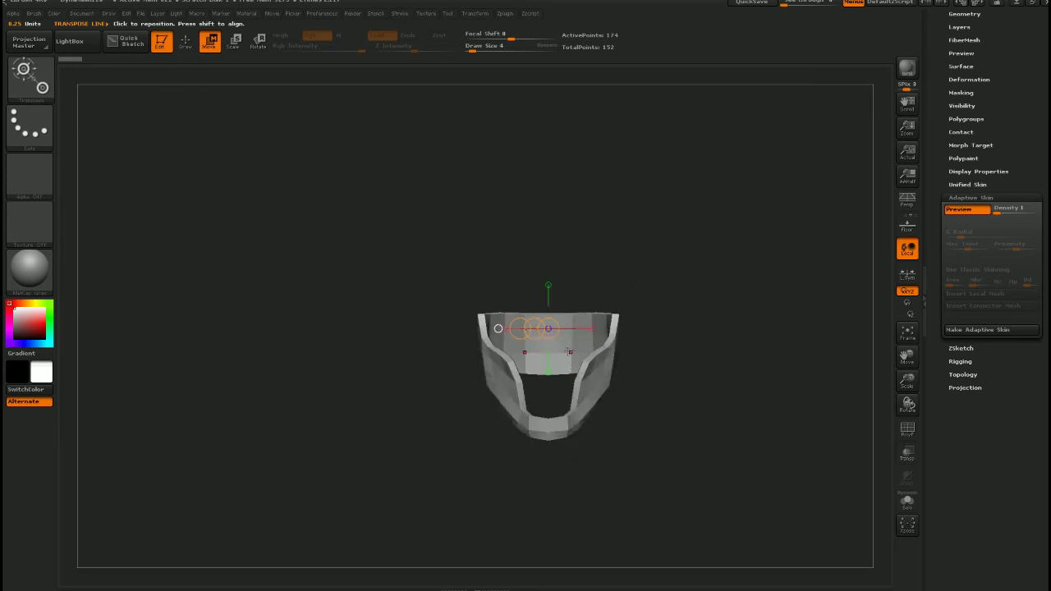
right_click_drag(569, 352, 612, 414, "ctrl")
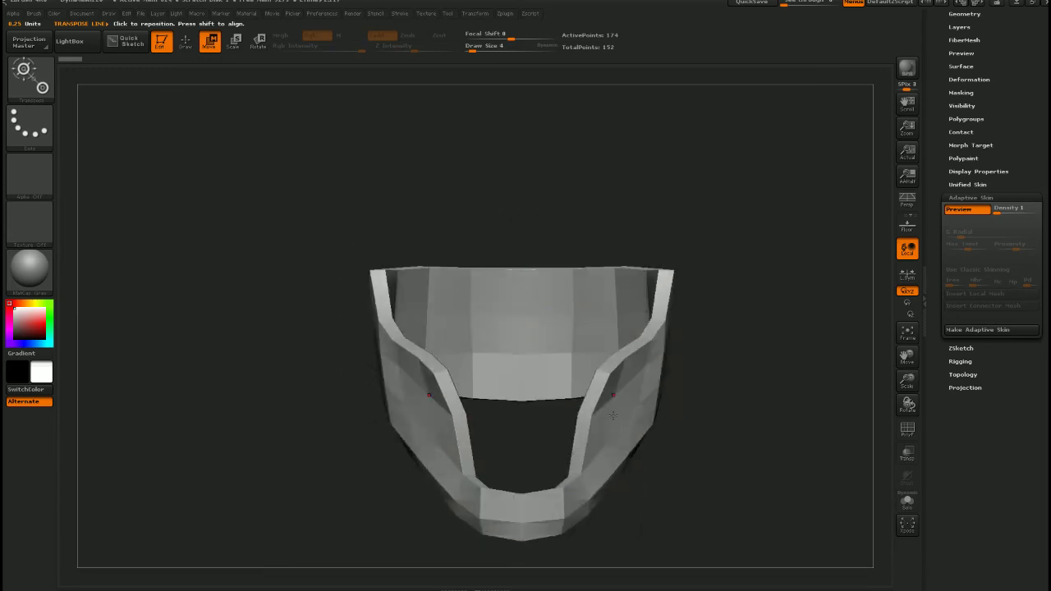
left_click_drag(613, 416, 628, 373)
left_click_drag(833, 332, 757, 376)
Make the adaptive skin and append Skin_ZSphere as a subtool of the GRAYFOX tool
left_click(998, 331)
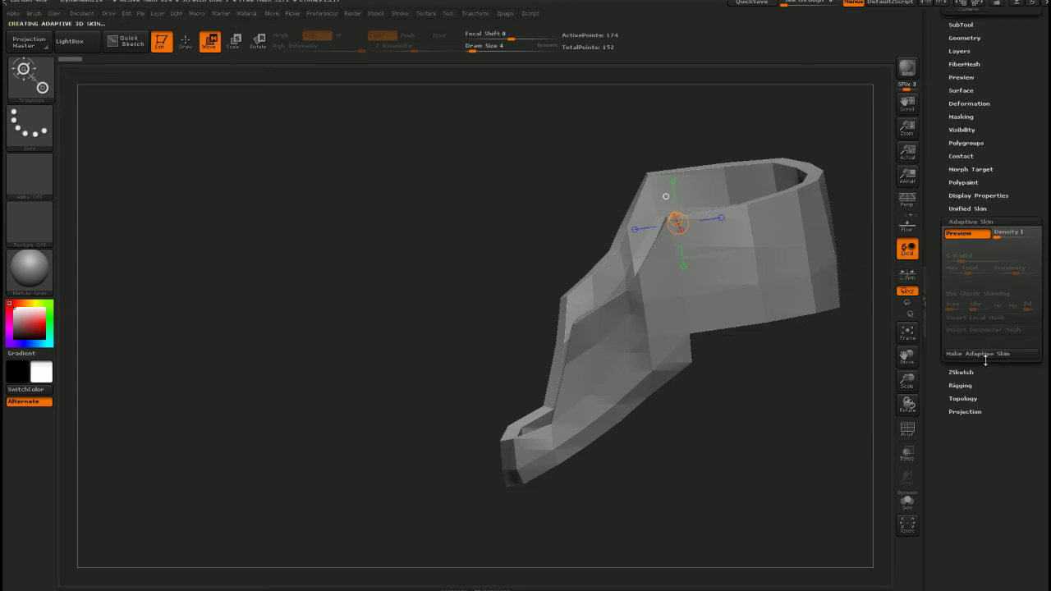
left_click_drag(933, 296, 932, 426)
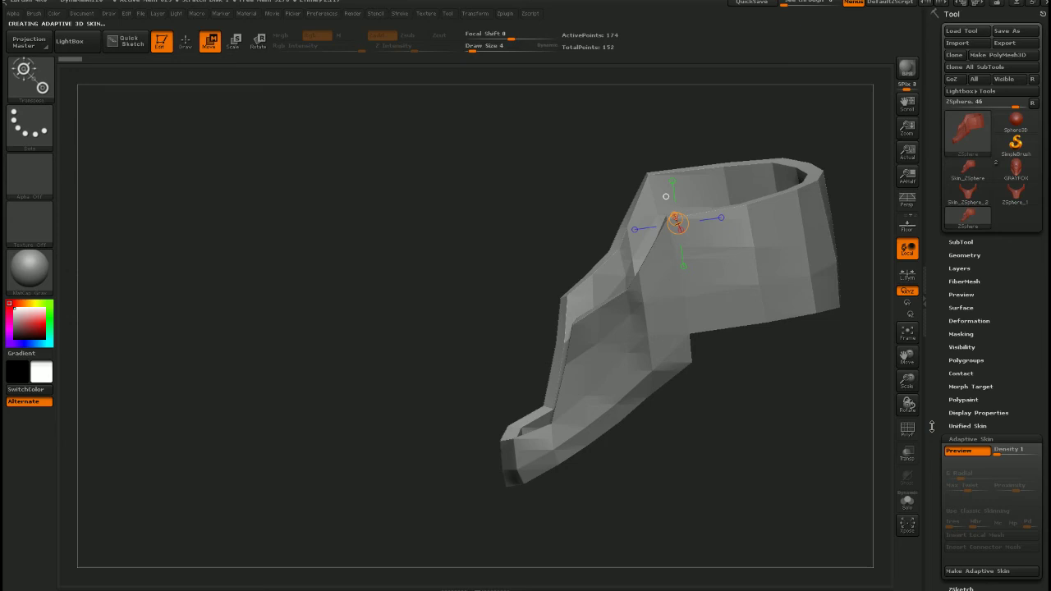
left_click(960, 242)
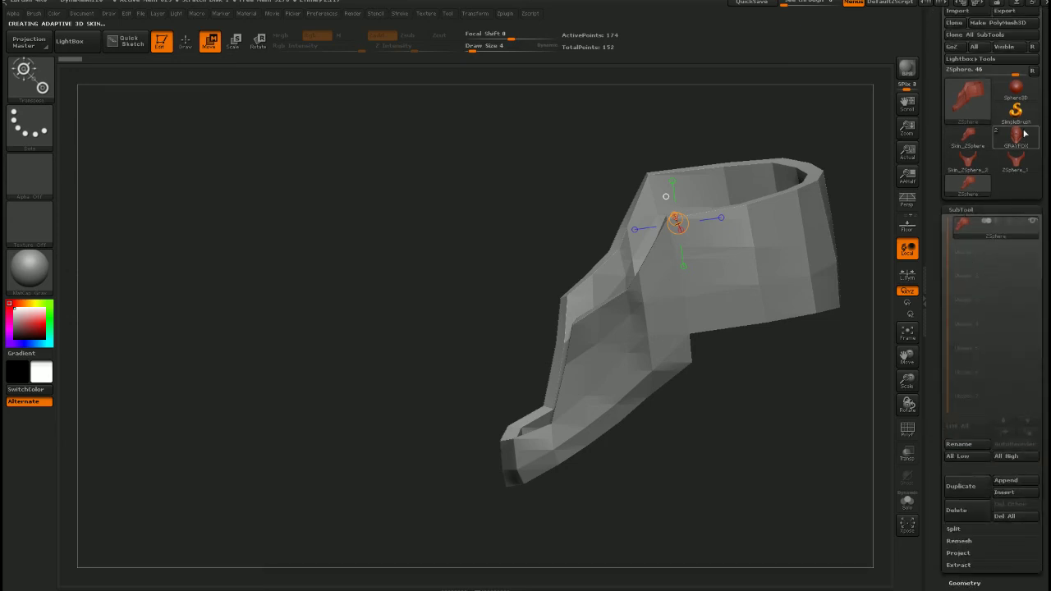
left_click(1015, 137)
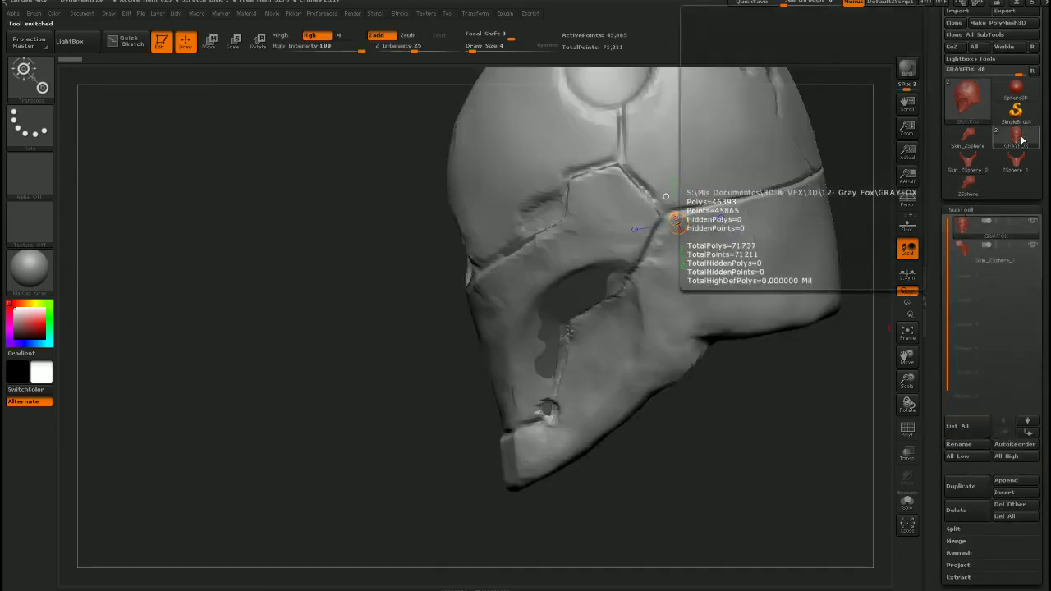
left_click(1002, 481)
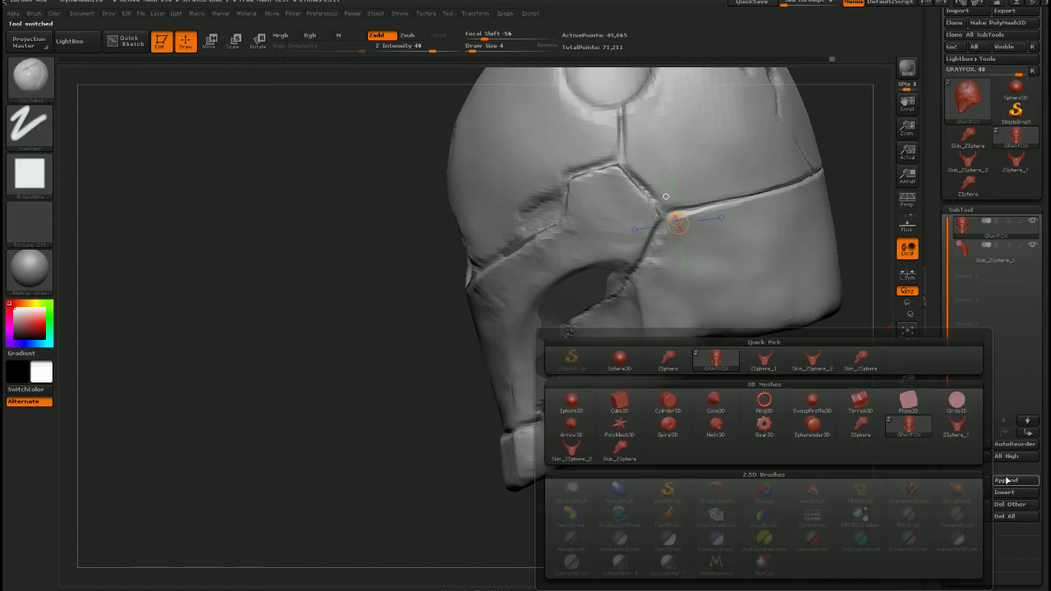
left_click(860, 361)
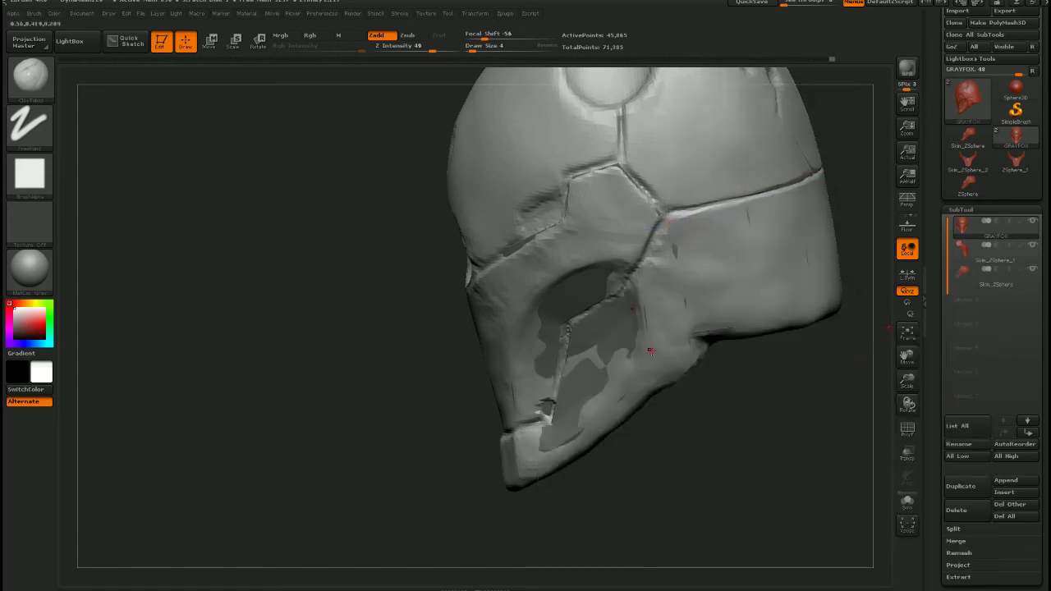
Hide the GRAYFOX base helmet and select the Skin_ZSphere subtool, viewing the retopologized panels together from the front
left_click_drag(650, 351, 689, 365)
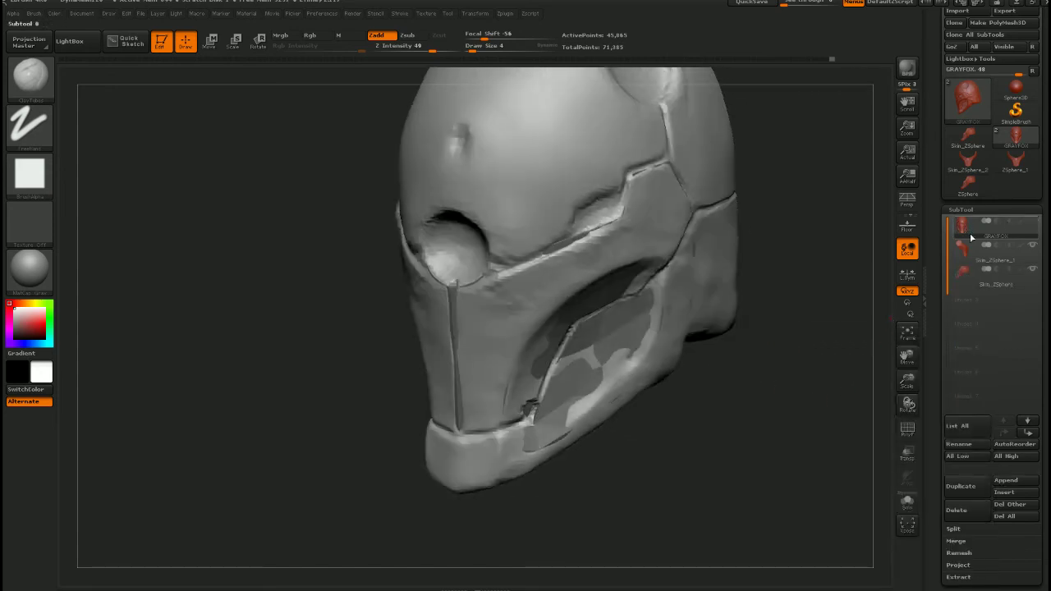
left_click(967, 272)
left_click_drag(632, 376, 671, 385)
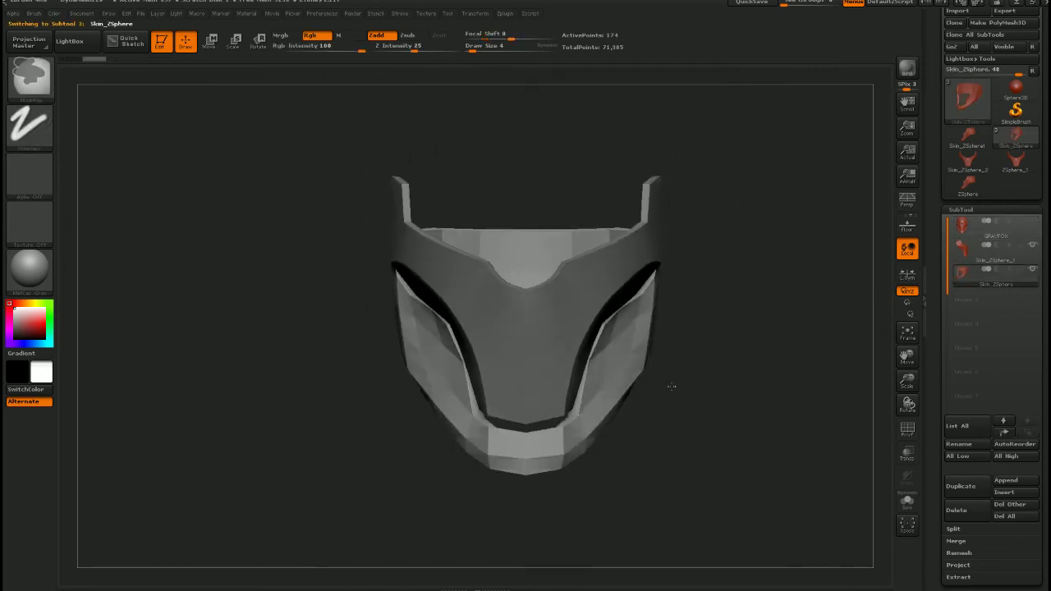
right_click_drag(672, 386, 663, 360, "ctrl")
right_click_drag(664, 359, 676, 401)
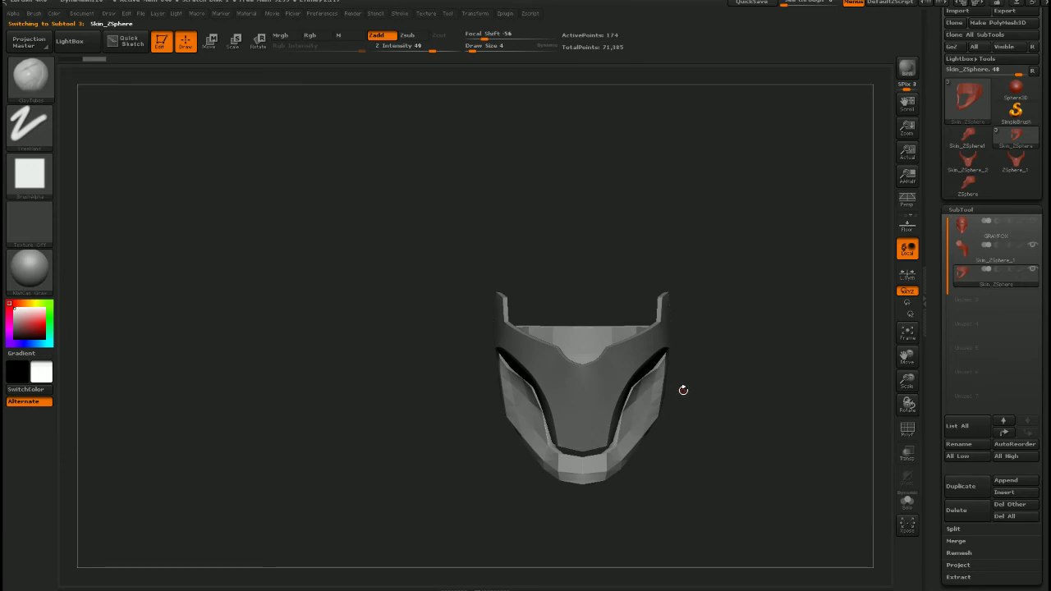
Choose the Move brush and set its draw size to 28 for reshaping the chin of the jaw panel
mouse_move(683, 390)
left_mouse_down()
mouse_move(630, 424)
mouse_move(672, 431)
mouse_move(622, 402)
left_mouse_up()
key("b")
key("m")
key("v")
key("s")
left_click(654, 409)
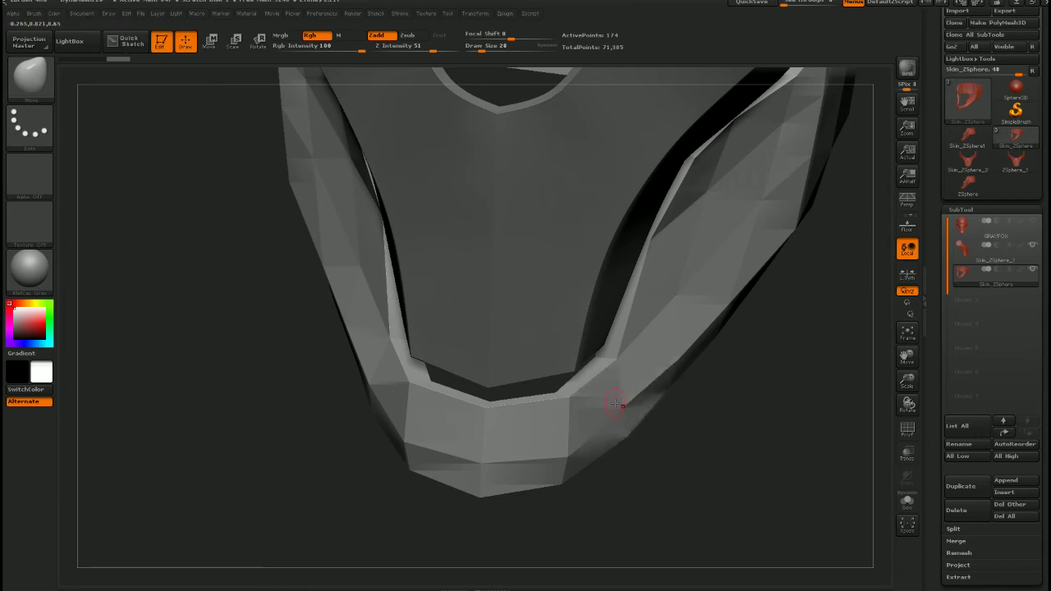
left_click_drag(566, 478, 617, 285)
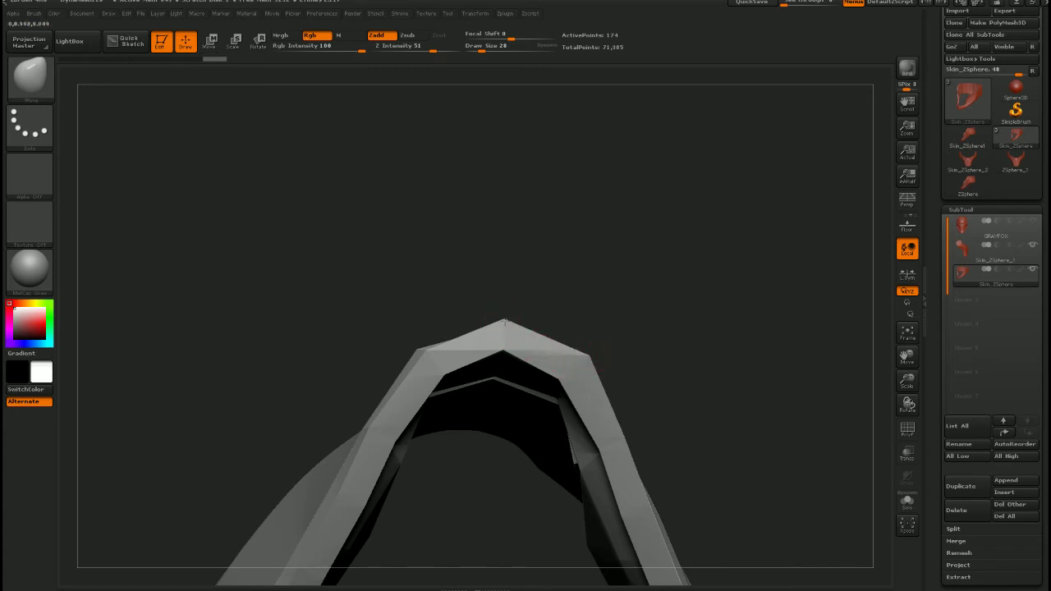
Try to move the chin's front edge points on the underside, and undo the latest strokes
left_click_drag(504, 321, 506, 335)
key("ctrl+z")
key("ctrl+z")
key("ctrl+z")
key("ctrl+z")
key("ctrl+z")
key("ctrl+z")
key("ctrl+z")
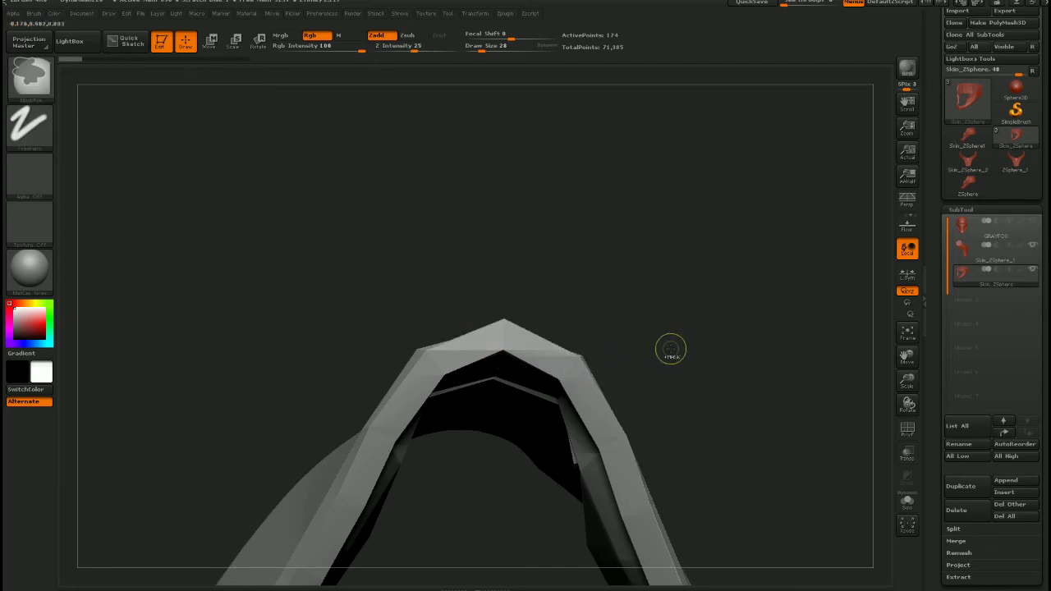
With the Move brush, push the chin's centre points inward and pull its front corner points forward, rounding the underside outline
key("b")
key("m")
key("v")
left_click_drag(504, 326, 503, 364)
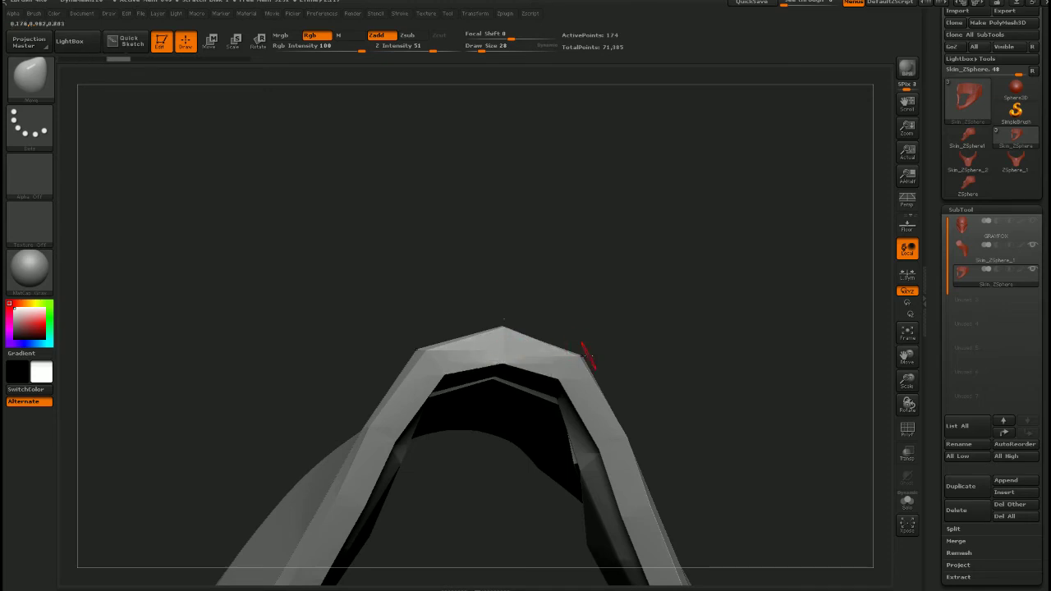
left_click_drag(577, 361, 590, 348)
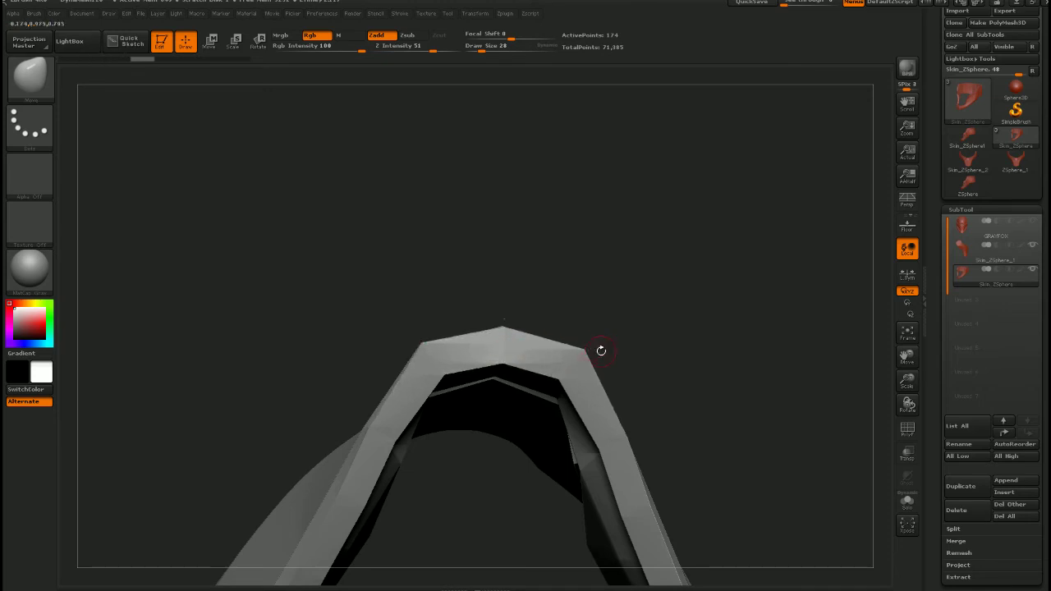
Nudge the points along the underside of the jaw panel's side arms to even out their edges
mouse_move(664, 436)
left_mouse_down()
mouse_move(556, 316)
mouse_move(511, 292)
left_mouse_up()
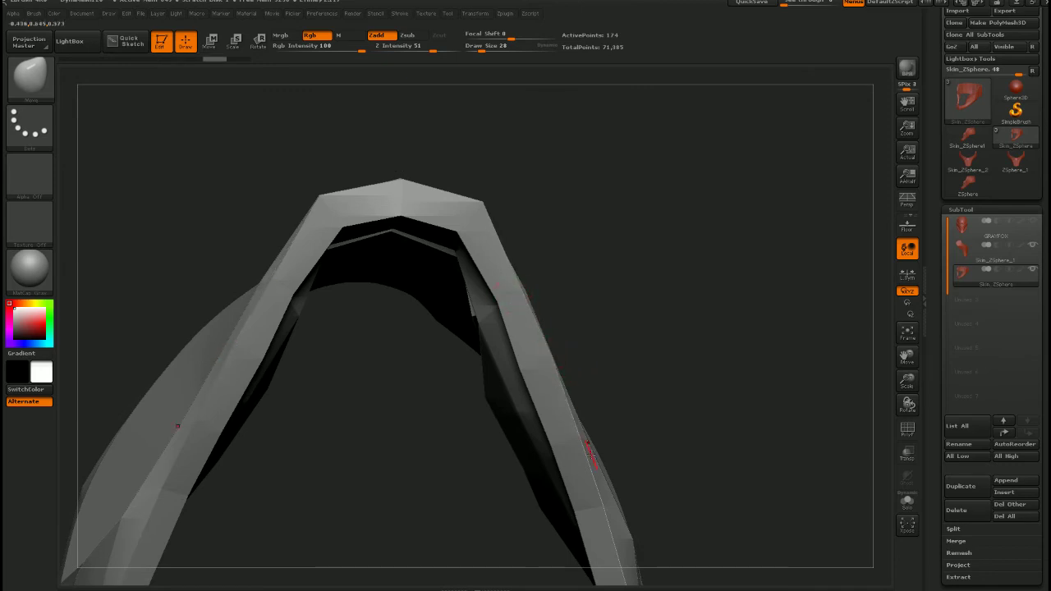
left_click_drag(632, 456, 610, 294, "alt")
left_click_drag(581, 343, 586, 339)
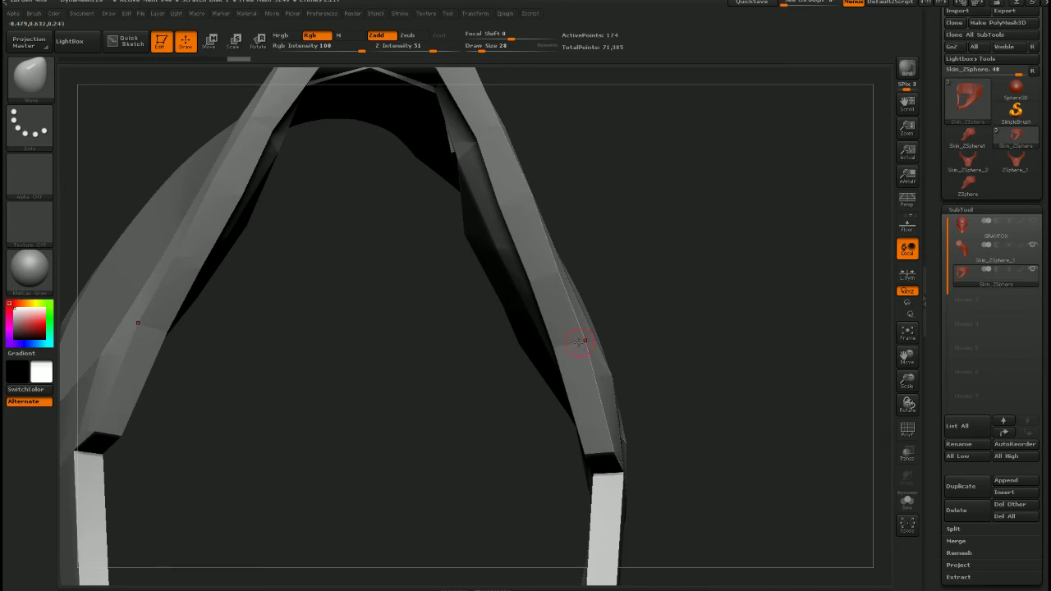
left_click_drag(532, 279, 536, 277)
left_click_drag(511, 209, 514, 203)
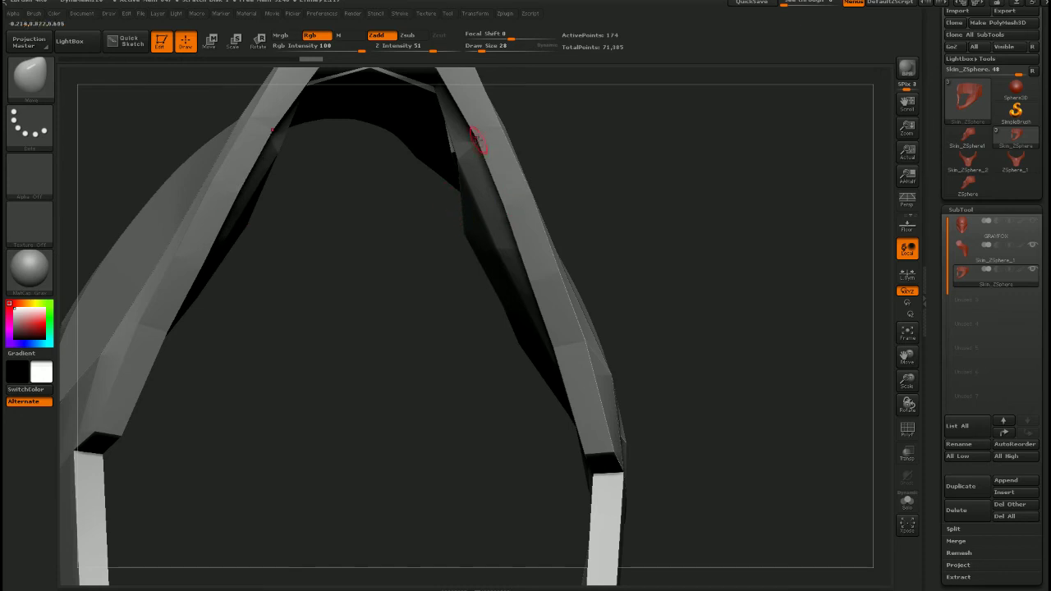
Pull the chin's front upper and middle points backward to straighten its profile in side view
mouse_move(467, 340)
left_mouse_down("shift")
mouse_move(436, 287)
mouse_move(465, 274)
mouse_move(476, 383)
mouse_move(485, 347)
mouse_move(468, 356)
mouse_move(486, 351)
left_mouse_up("shift")
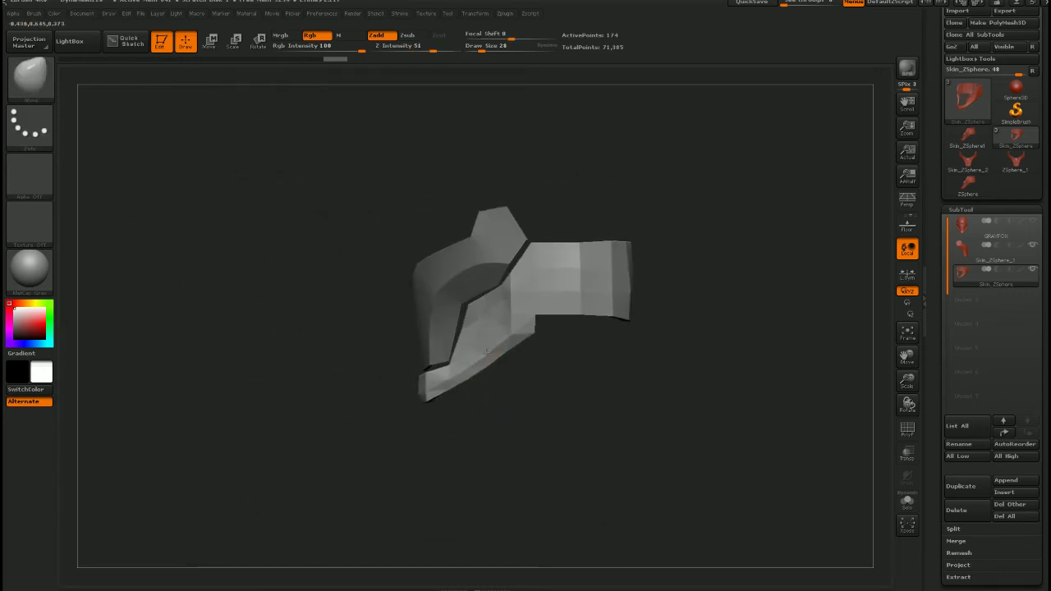
mouse_move(486, 351)
right_mouse_down("ctrl")
mouse_move(448, 437)
mouse_move(531, 331)
mouse_move(513, 374)
mouse_move(497, 382)
right_mouse_up("ctrl")
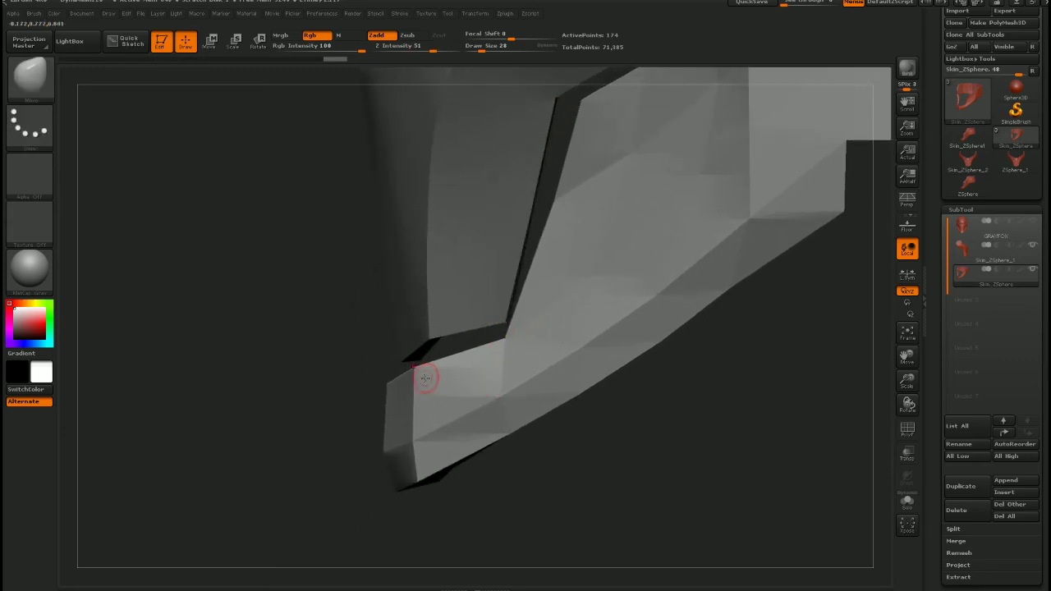
right_click_drag(425, 378, 387, 358)
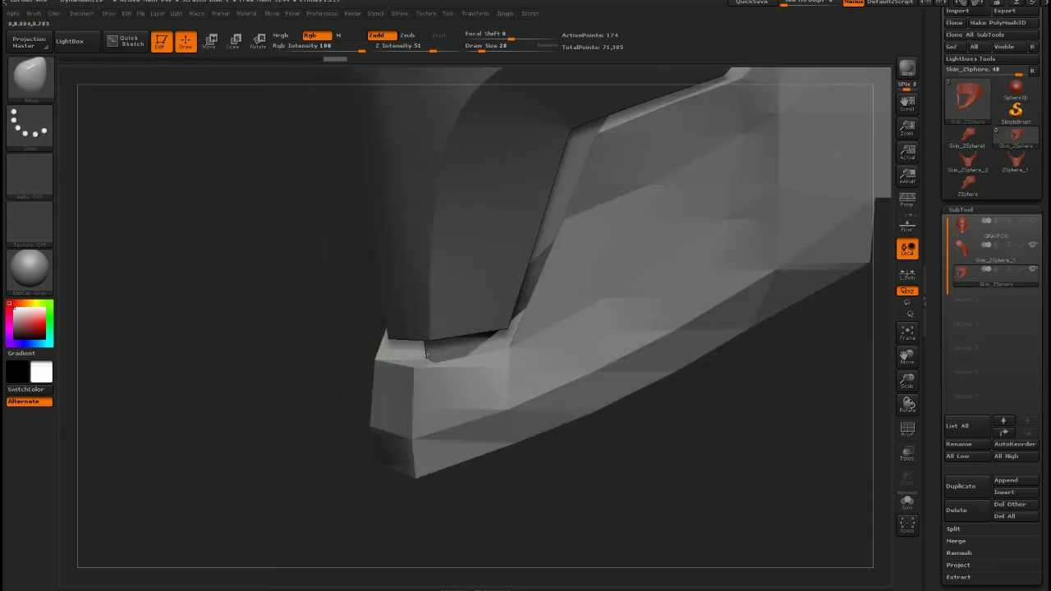
left_click_drag(378, 360, 400, 355)
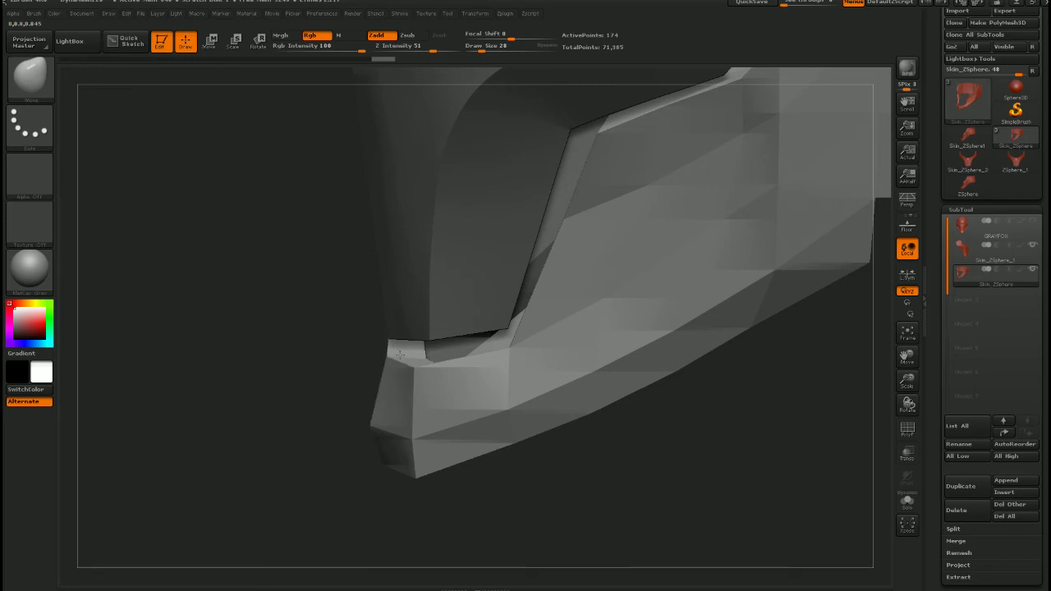
mouse_move(397, 372)
right_mouse_down()
mouse_move(355, 391)
mouse_move(394, 413)
right_mouse_up()
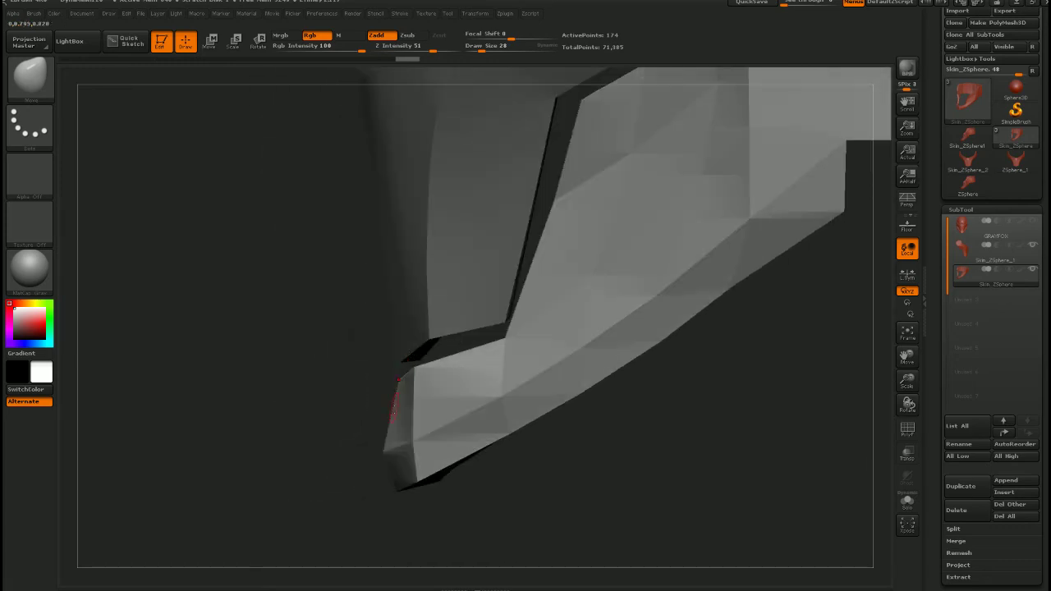
left_click_drag(383, 448, 397, 443)
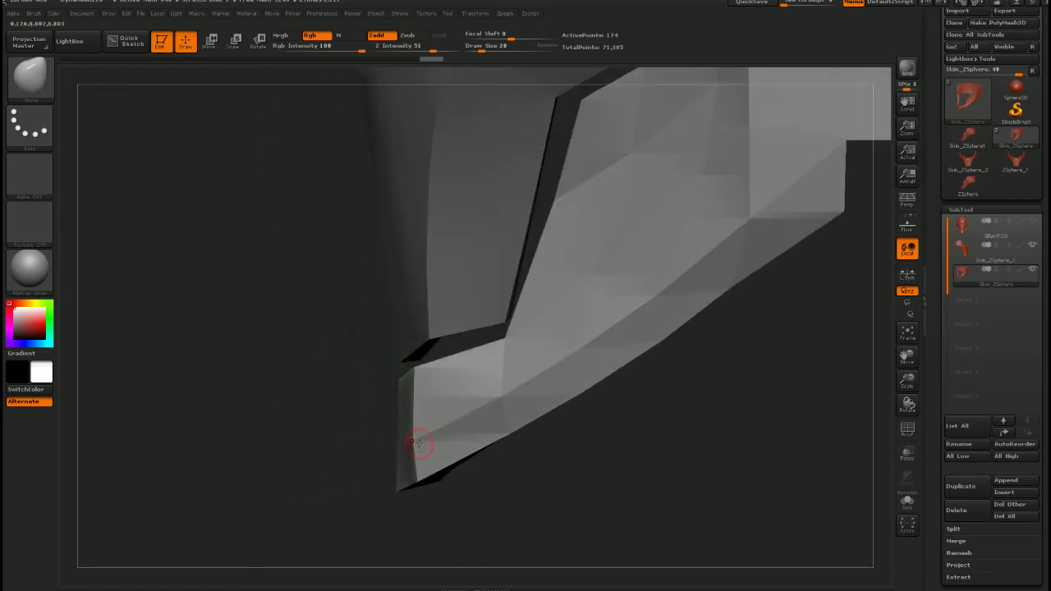
Lower the chin plate's bottom corners and centre point, and tweak its side edge points
mouse_move(428, 436)
right_mouse_down()
mouse_move(481, 433)
mouse_move(460, 389)
mouse_move(411, 467)
mouse_move(448, 396)
mouse_move(468, 457)
mouse_move(502, 353)
right_mouse_up()
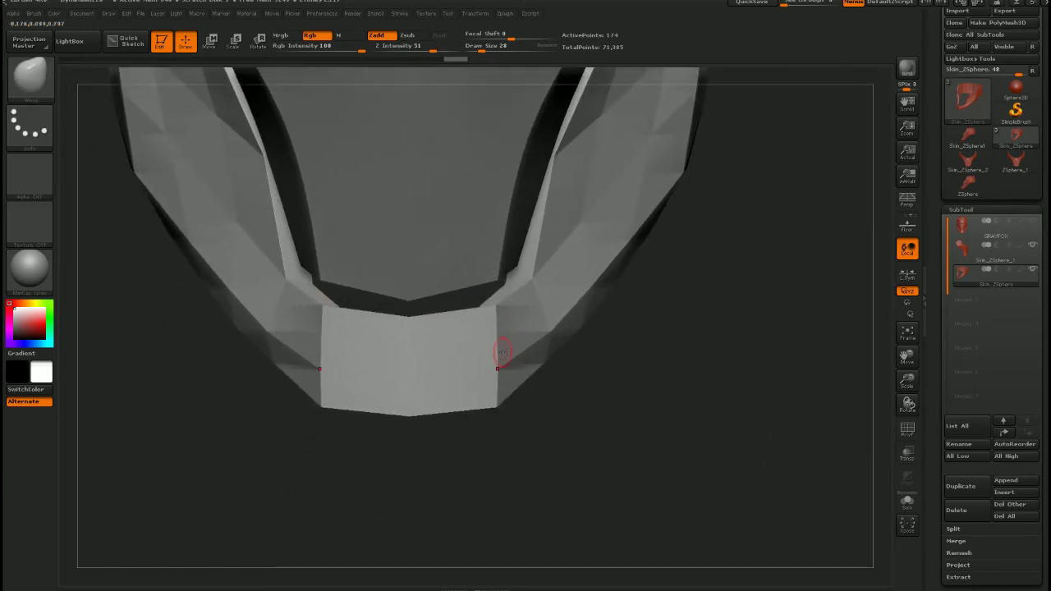
left_click_drag(336, 406, 341, 421)
left_click_drag(404, 427, 406, 438)
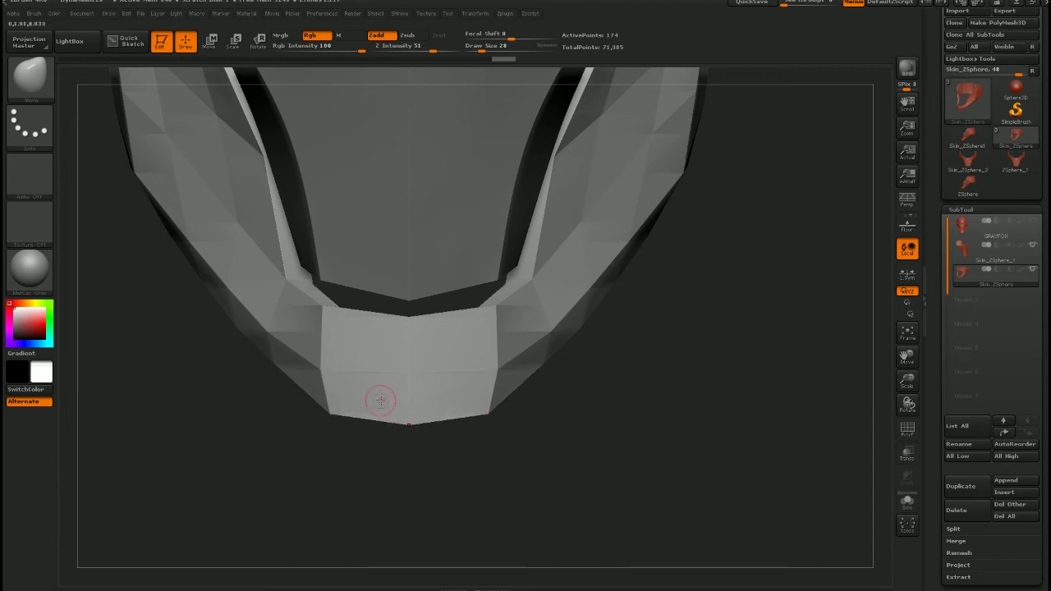
left_click_drag(335, 364, 337, 364)
Adjust the points along the jaw panel's lower outer edge beside the chin
mouse_move(336, 349)
right_mouse_down("ctrl")
mouse_move(353, 308)
mouse_move(417, 268)
mouse_move(444, 330)
right_mouse_up("ctrl")
mouse_move(442, 329)
left_mouse_down()
mouse_move(493, 380)
mouse_move(500, 451)
mouse_move(462, 364)
mouse_move(533, 392)
mouse_move(550, 324)
mouse_move(474, 304)
mouse_move(476, 366)
mouse_move(493, 370)
mouse_move(429, 432)
mouse_move(411, 417)
left_mouse_up()
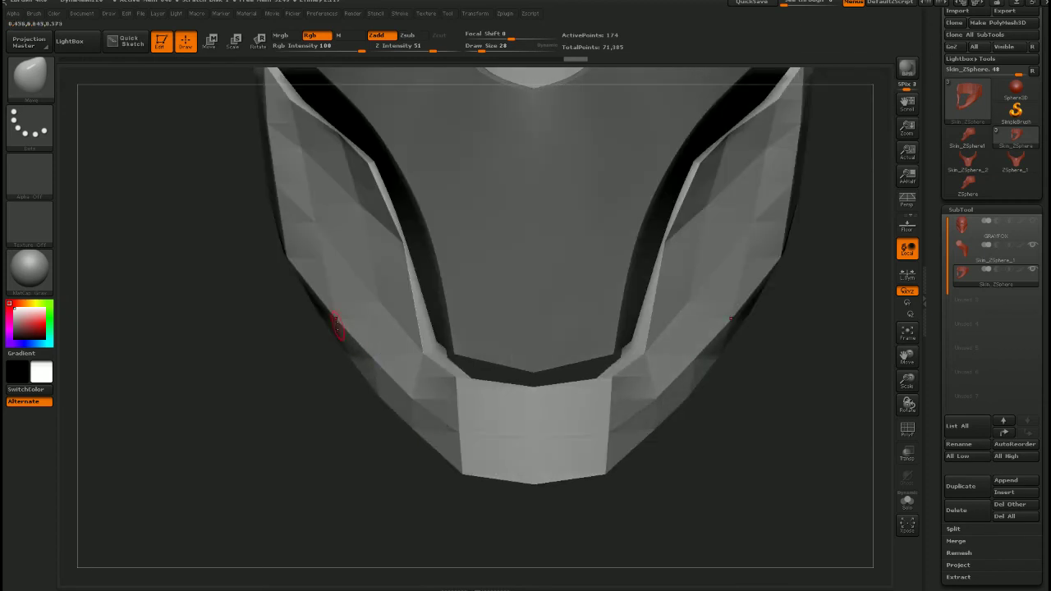
left_click_drag(343, 316, 342, 319)
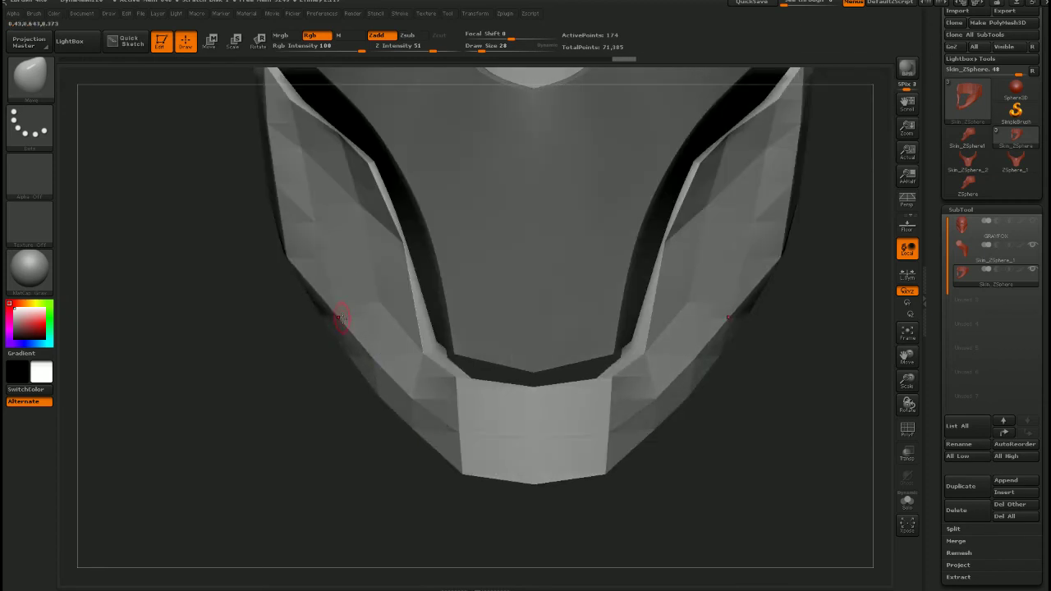
mouse_move(422, 374)
right_mouse_down()
mouse_move(355, 335)
mouse_move(366, 410)
mouse_move(368, 386)
right_mouse_up()
right_click_drag(368, 386, 425, 429)
left_click_drag(425, 429, 430, 408)
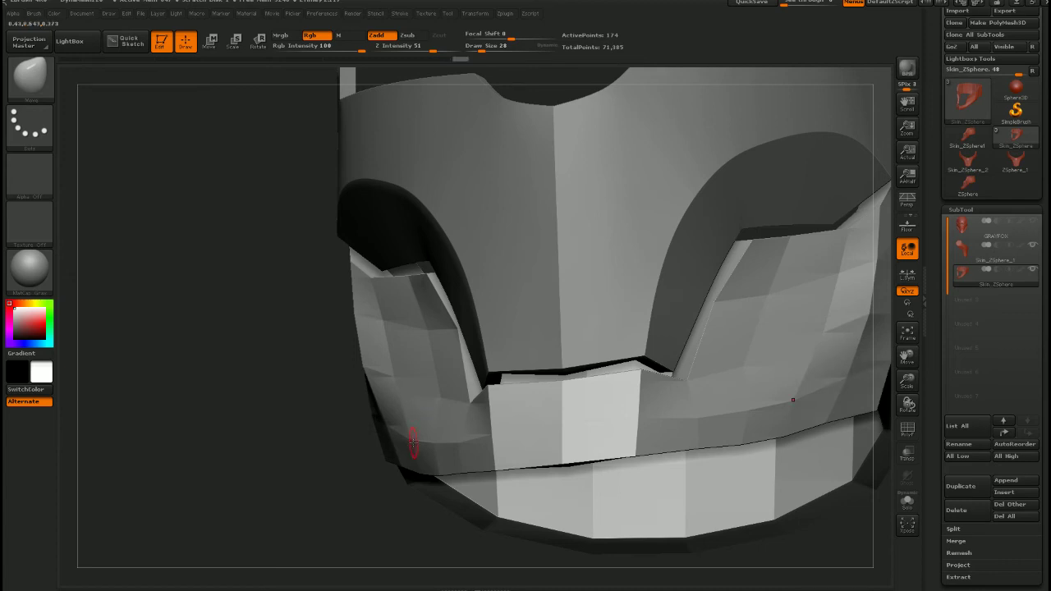
Pull the cheek panels' upper outer edge points inward to slim the helmet's front silhouette
mouse_move(413, 436)
right_mouse_down()
mouse_move(485, 429)
mouse_move(462, 422)
right_mouse_up()
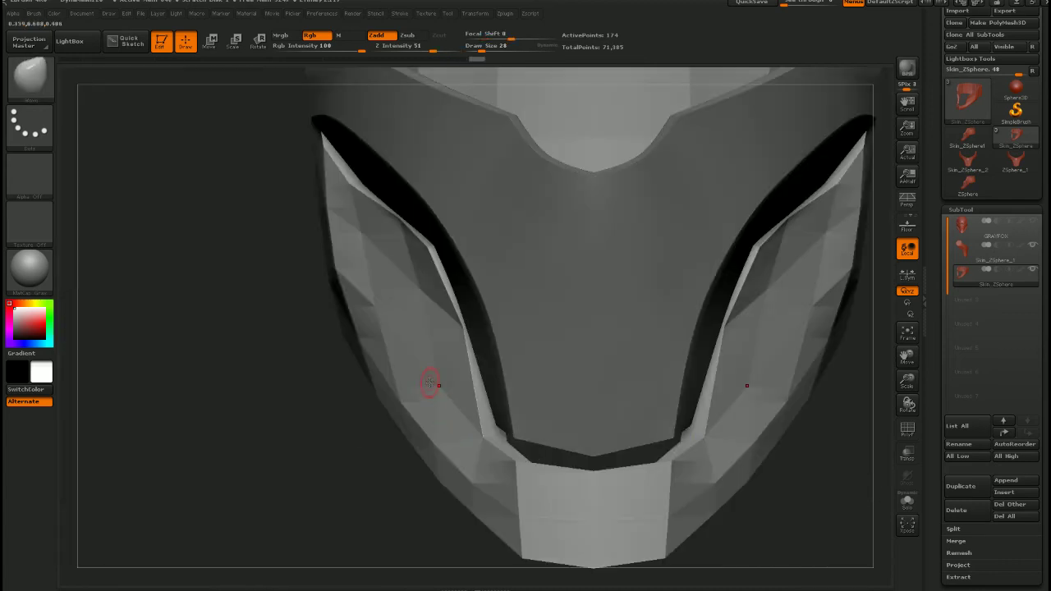
left_click_drag(339, 269, 369, 263)
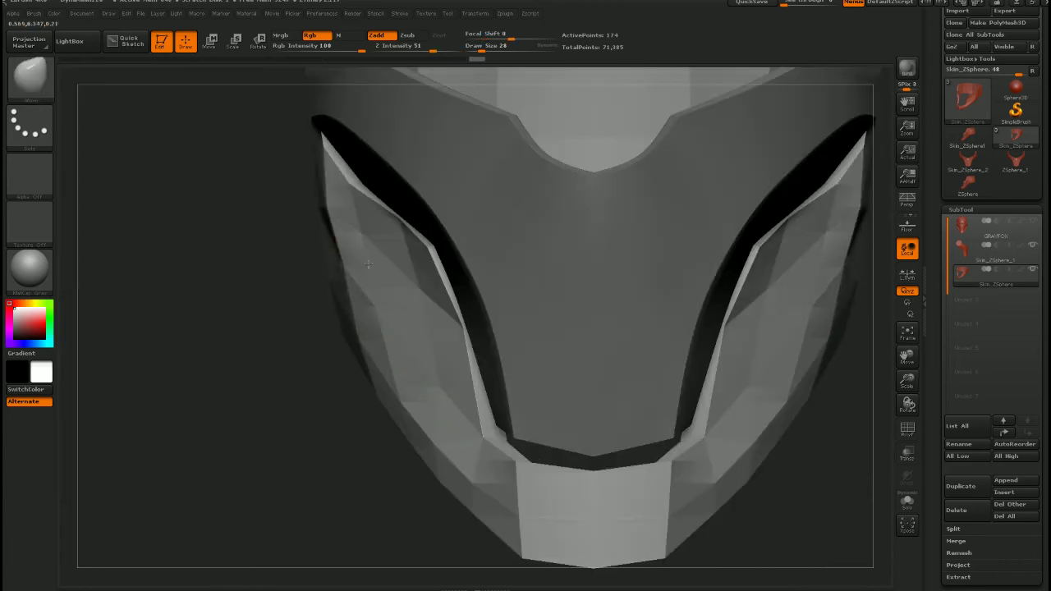
left_click_drag(325, 205, 345, 197)
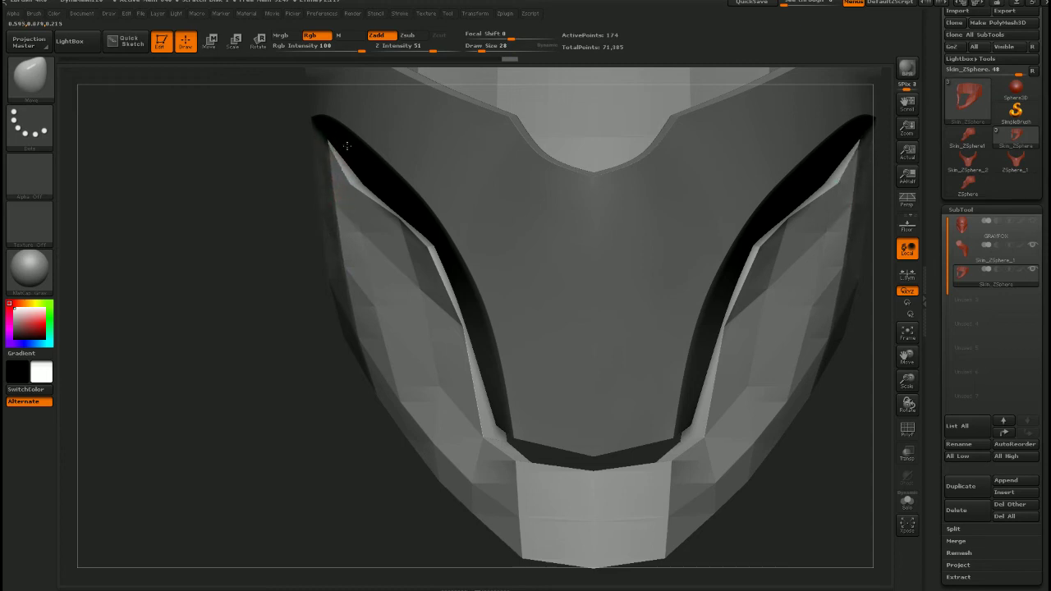
Shift the points on the cheek surface and its upper edge beside the eye opening inward
right_click_drag(416, 378, 453, 234, "ctrl")
right_click_drag(444, 205, 423, 261, "ctrl")
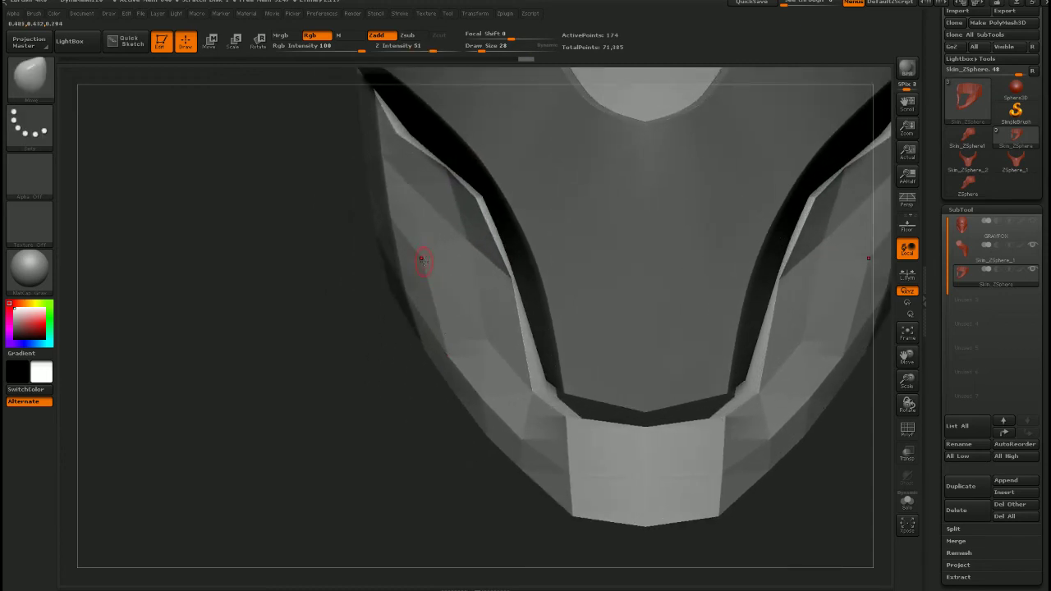
left_click_drag(431, 256, 460, 277)
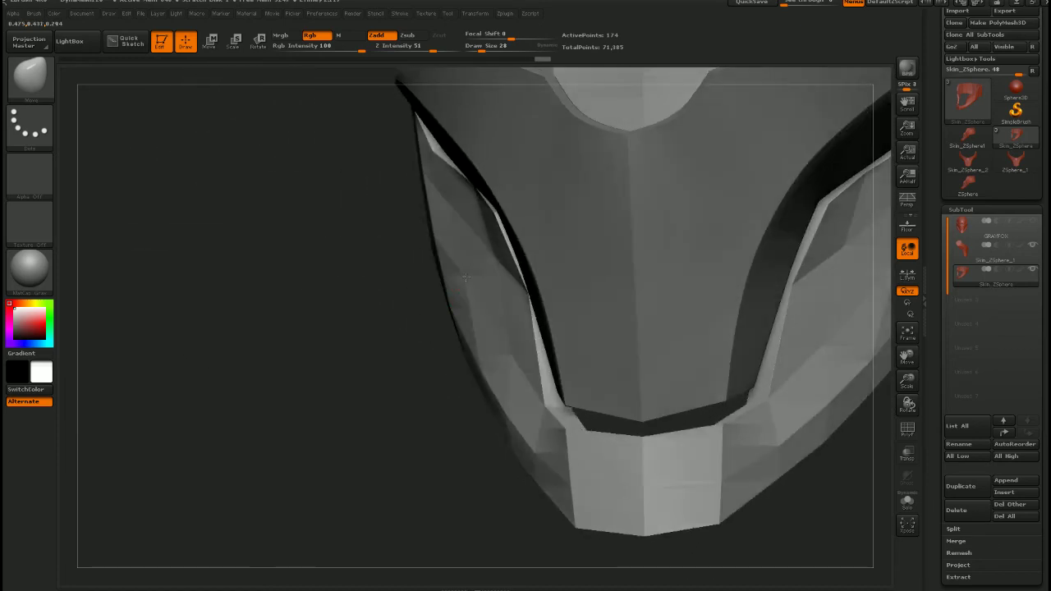
left_click_drag(431, 152, 447, 151)
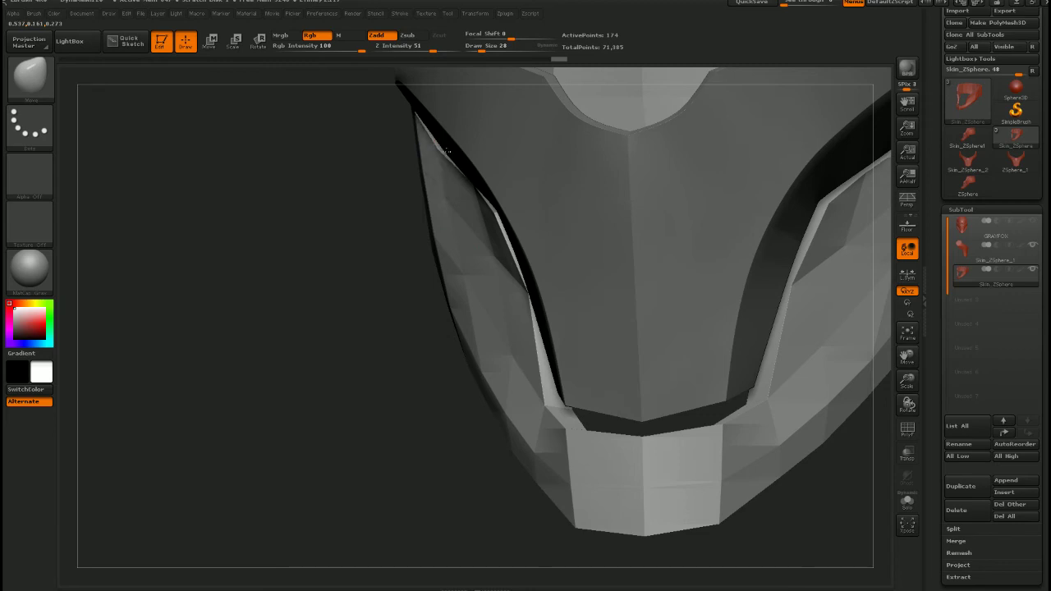
Pull the cheek panel's upper and front edges against the faceplate, using Move brush draw sizes of 203 and 39
right_click_drag(452, 150, 441, 333)
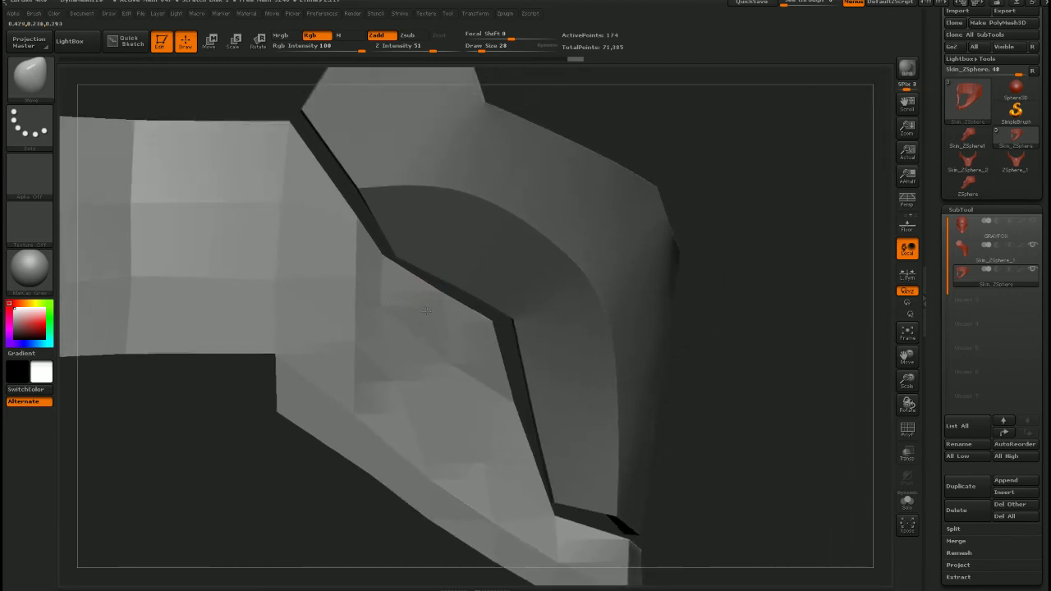
key("s")
mouse_move(446, 346)
left_mouse_down()
mouse_move(505, 346)
mouse_move(529, 318)
left_mouse_up()
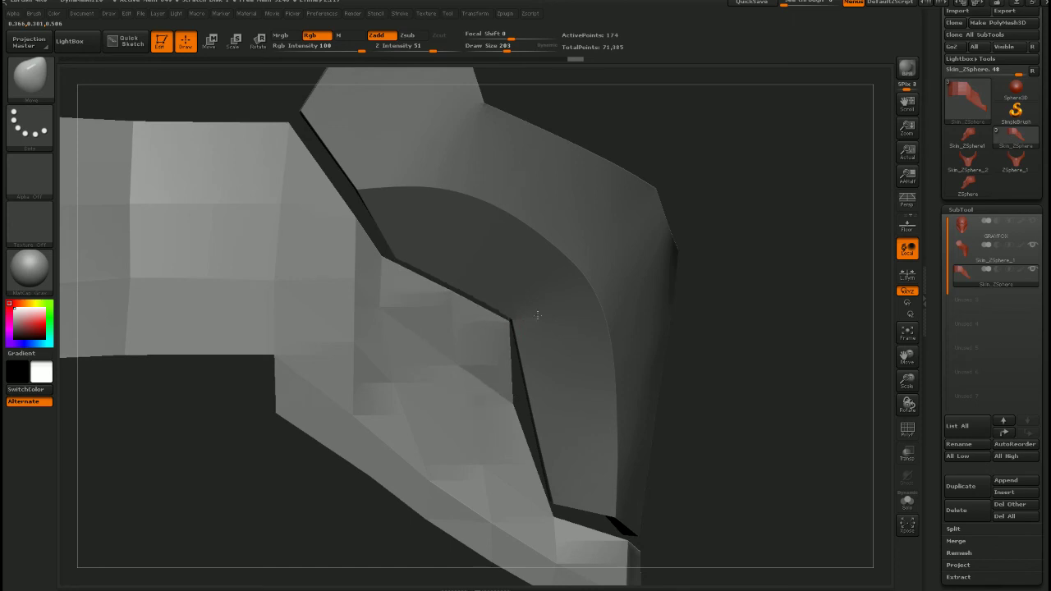
left_click_drag(512, 400, 535, 416)
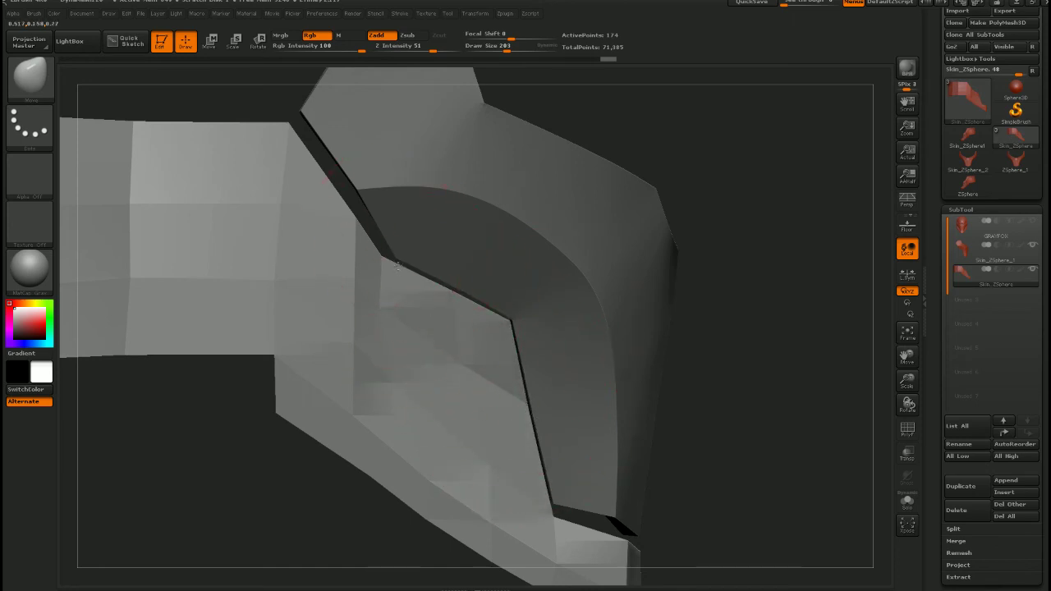
left_click_drag(397, 265, 404, 269)
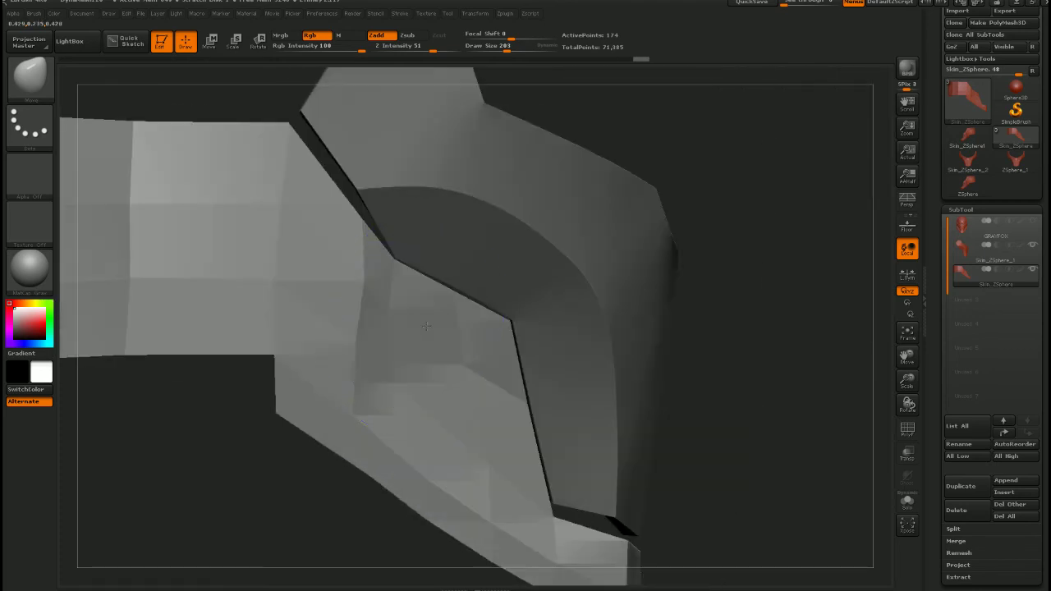
key("s")
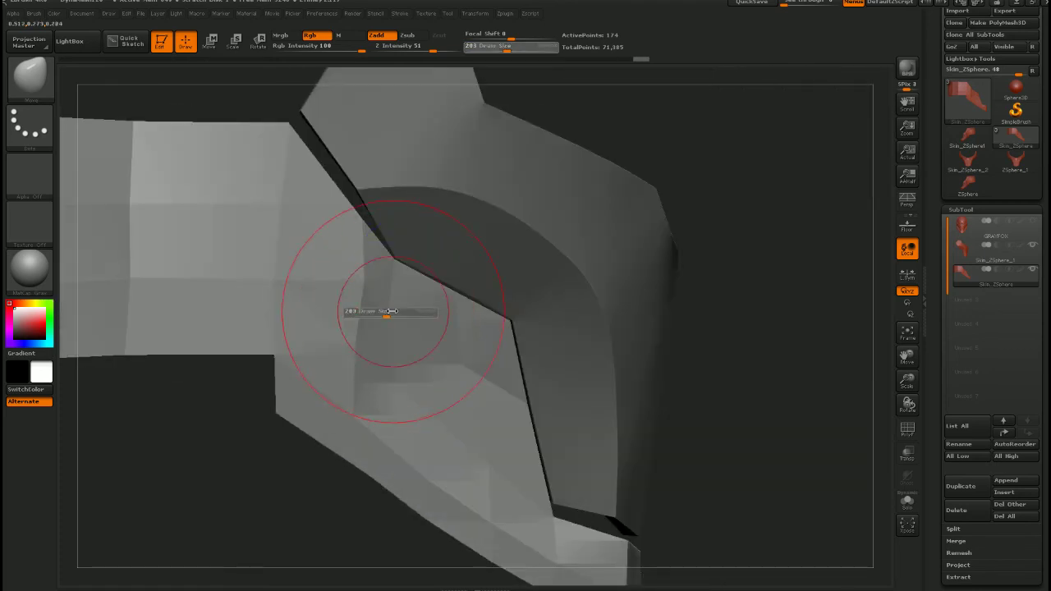
left_click_drag(372, 312, 363, 280)
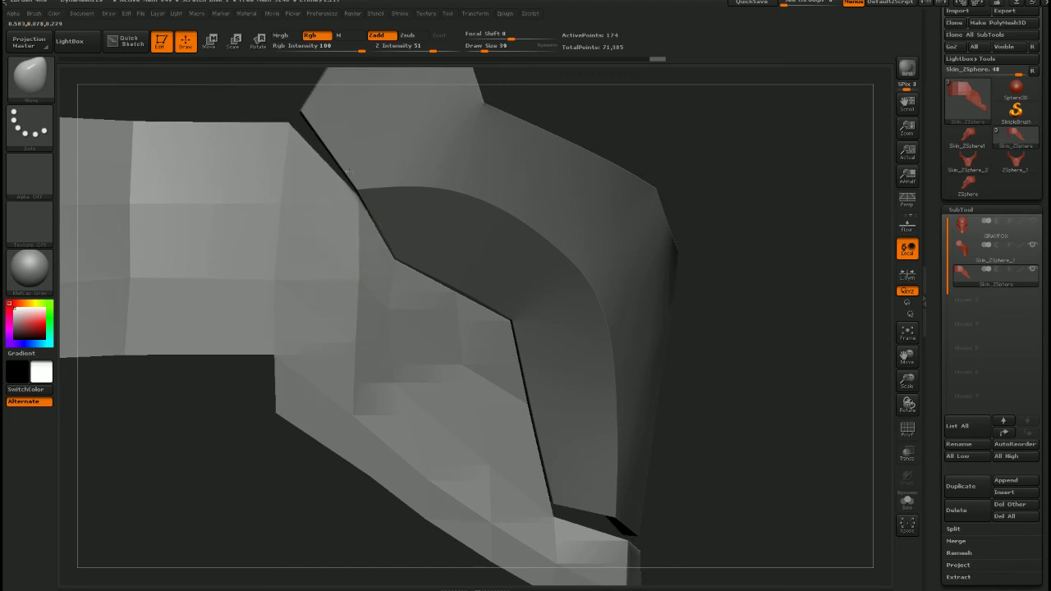
Set the Move brush's draw size to 251 and fit the chin's top edge against the faceplate's lower edge
right_click_drag(370, 207, 397, 283)
right_click_drag(399, 241, 448, 267)
right_click_drag(447, 267, 450, 161, "ctrl")
right_click_drag(450, 161, 464, 263, "ctrl")
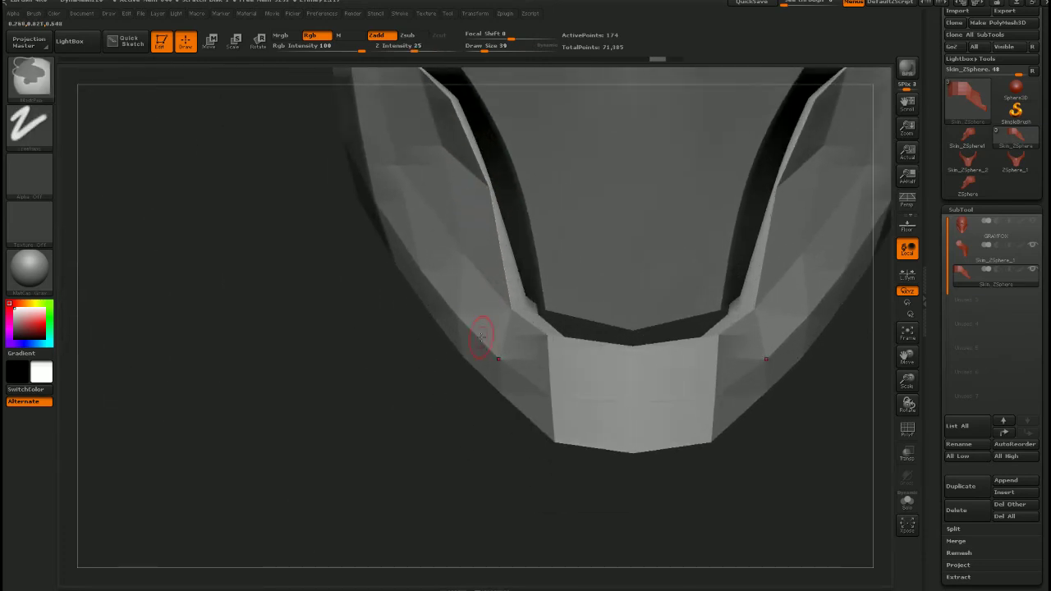
key("s")
left_click_drag(505, 330, 541, 295)
mouse_move(545, 287)
right_mouse_down()
mouse_move(473, 312)
mouse_move(486, 339)
mouse_move(525, 356)
right_mouse_up()
key("s")
left_click(522, 355)
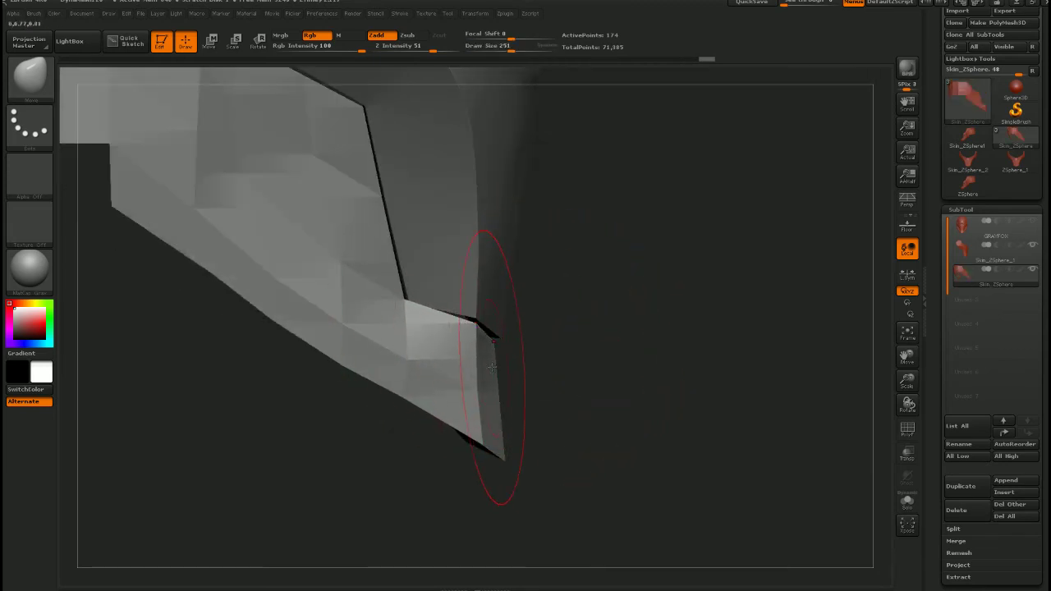
right_click_drag(511, 371, 513, 439)
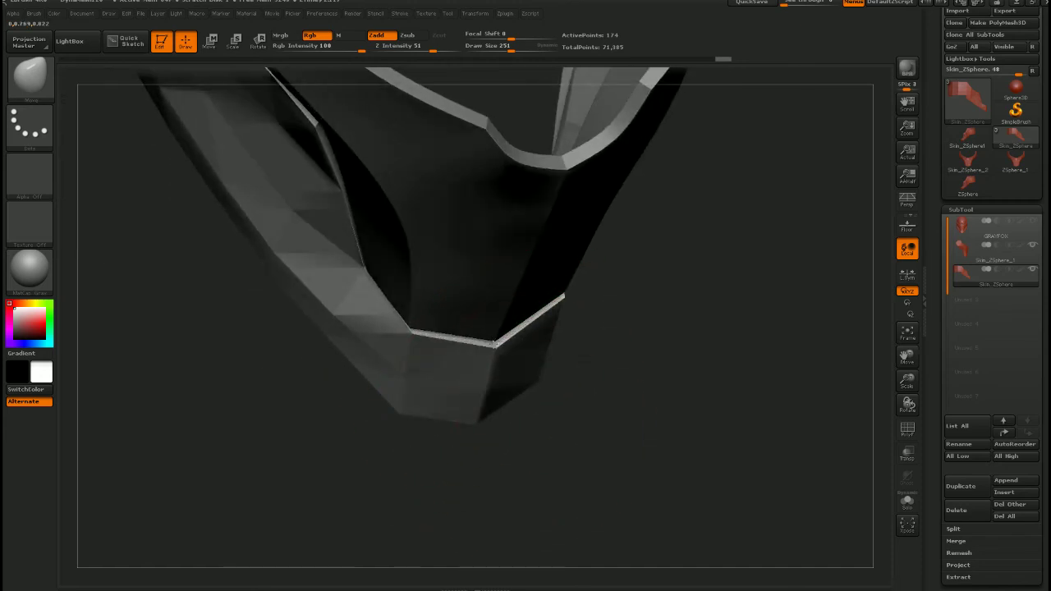
right_click_drag(494, 342, 547, 422)
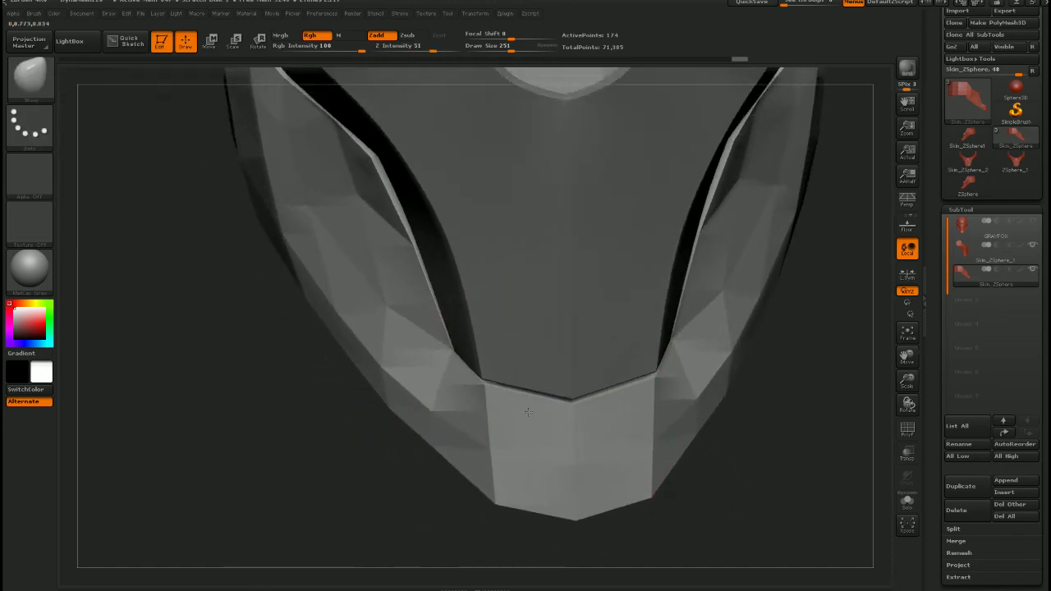
Set the Move brush's draw size to 150 and adjust the lower cheek points beside the chin
mouse_move(454, 379)
right_mouse_down()
mouse_move(516, 375)
mouse_move(469, 413)
mouse_move(502, 325)
mouse_move(521, 398)
mouse_move(490, 346)
mouse_move(491, 369)
mouse_move(498, 283)
mouse_move(547, 403)
mouse_move(512, 380)
mouse_move(523, 416)
mouse_move(507, 418)
right_mouse_up()
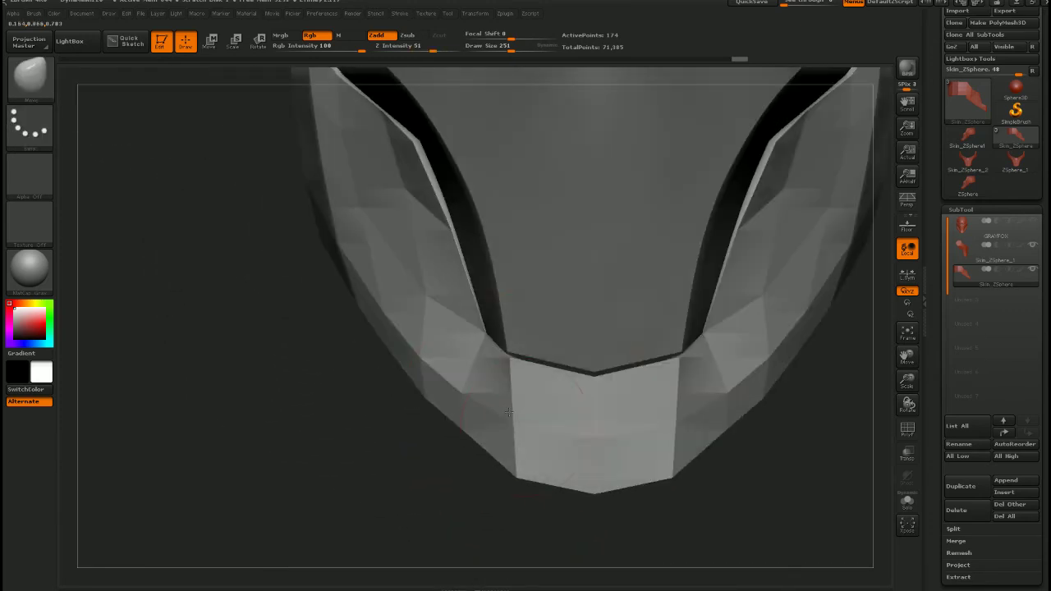
key("s")
left_click_drag(520, 421, 512, 422)
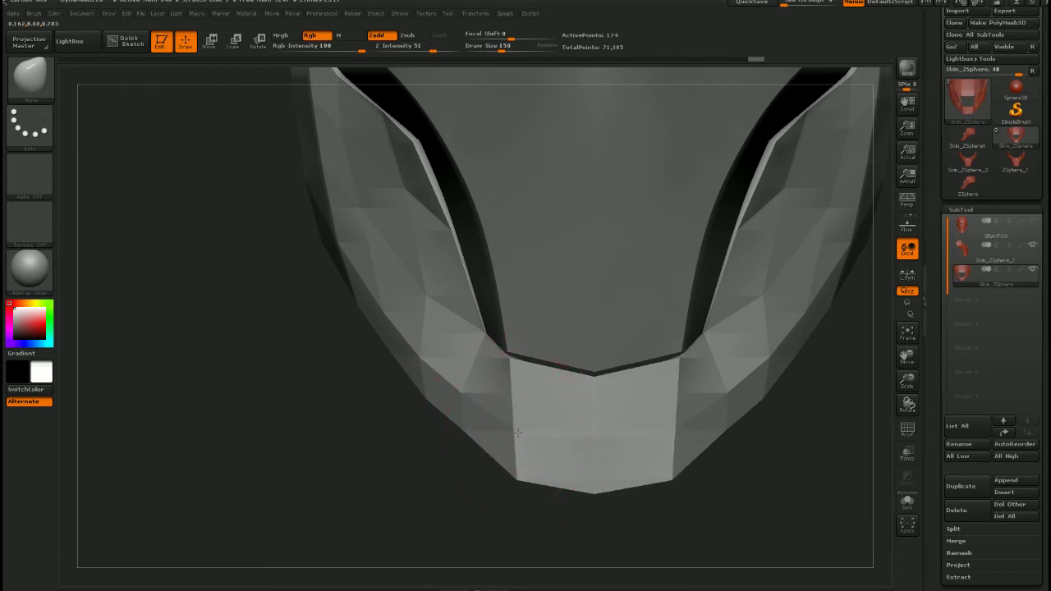
mouse_move(521, 425)
right_mouse_down("ctrl")
mouse_move(503, 342)
mouse_move(516, 372)
mouse_move(493, 370)
mouse_move(525, 345)
mouse_move(539, 416)
mouse_move(582, 364)
right_mouse_up("ctrl")
key("shift")
mouse_move(572, 476)
right_mouse_down("alt")
mouse_move(568, 410)
mouse_move(550, 398)
mouse_move(569, 463)
mouse_move(537, 378)
mouse_move(529, 400)
right_mouse_up("alt")
Set the Move brush's draw size to 47 and refine the cheek panel's surface points below the eye opening
key("s")
mouse_move(526, 403)
left_mouse_down()
mouse_move(536, 403)
mouse_move(510, 403)
left_mouse_up()
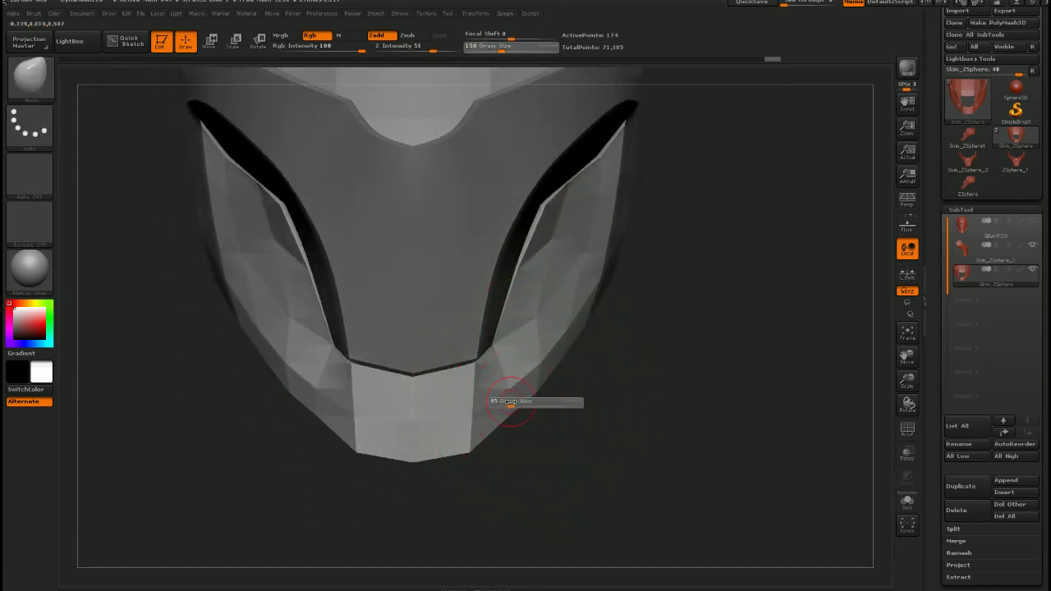
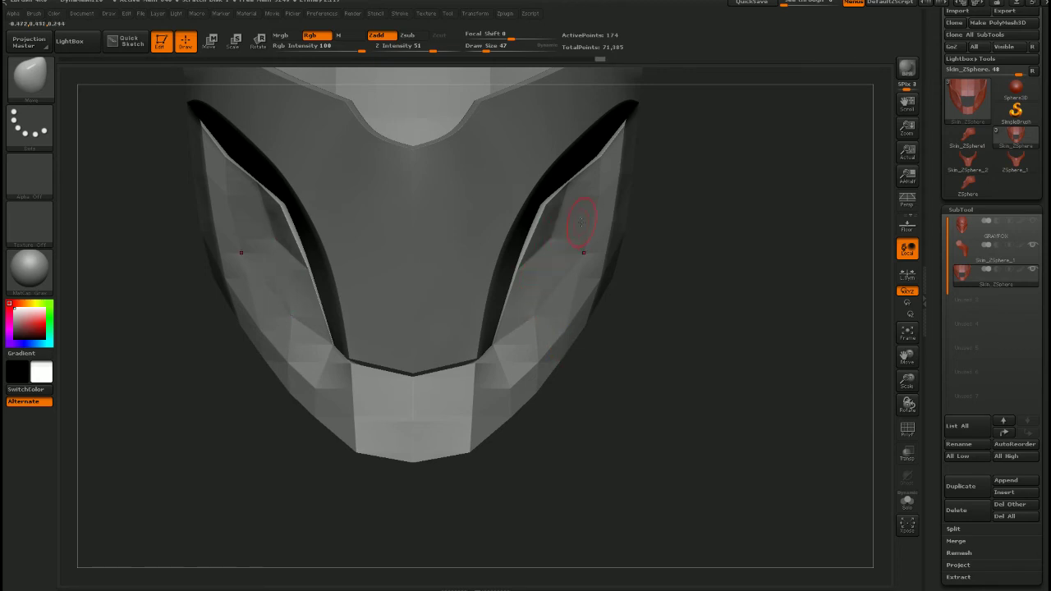
left_click_drag(706, 216, 562, 211)
right_click_drag(562, 210, 548, 288)
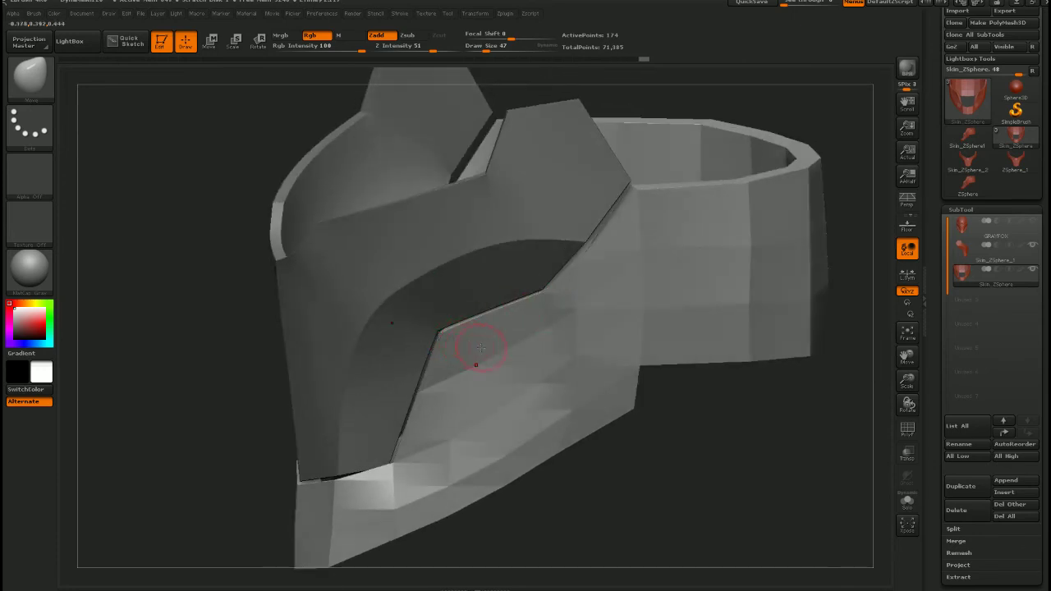
right_click_drag(480, 348, 468, 328)
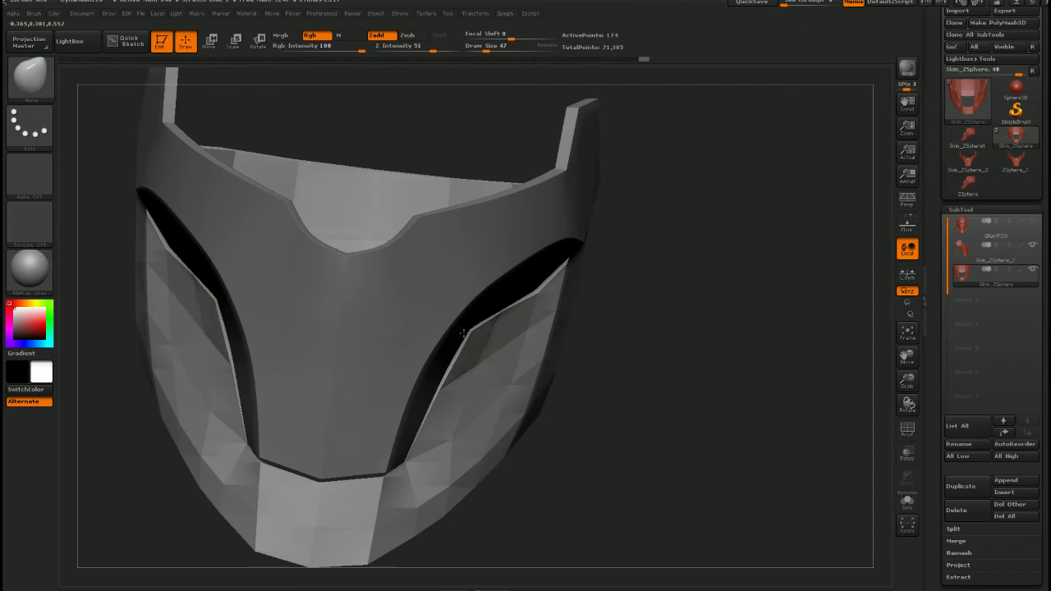
right_click_drag(506, 369, 530, 248)
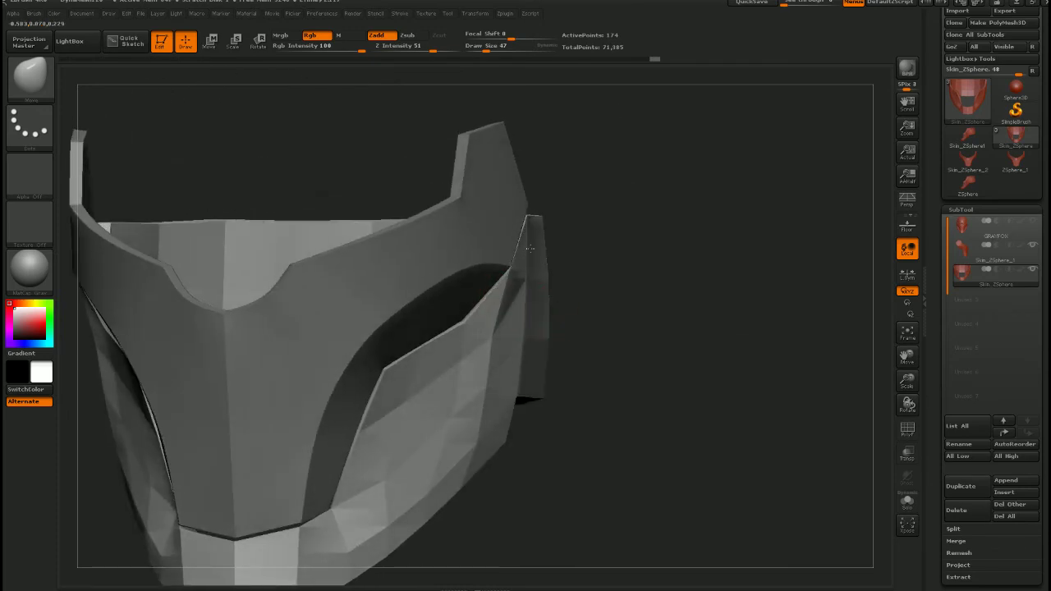
Pull the rear band's front upper corner forward against the faceplate's side edge to close the gap
right_click_drag(517, 316, 473, 324)
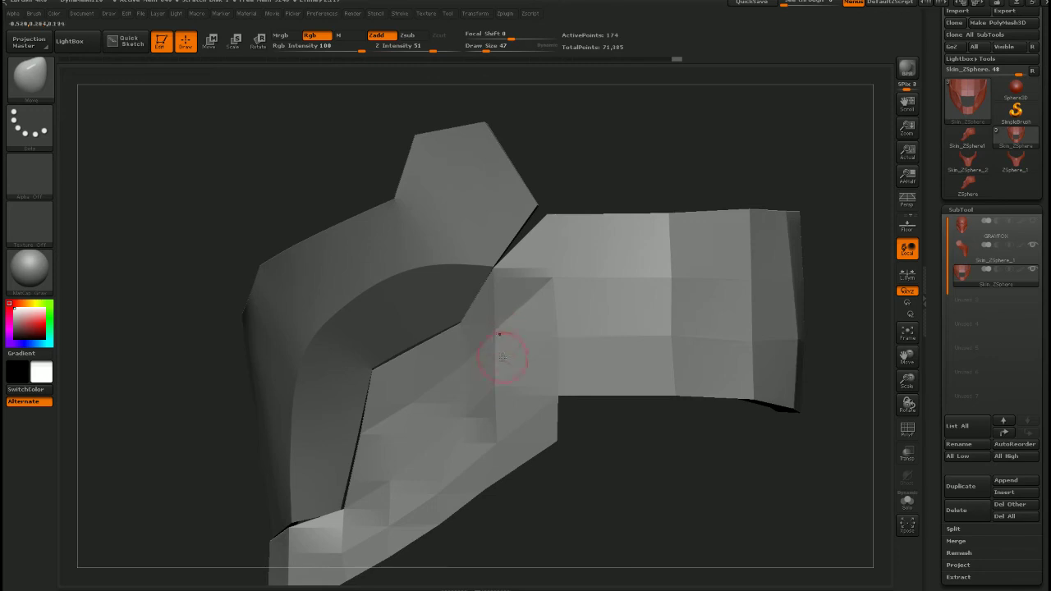
right_click_drag(502, 377, 582, 352)
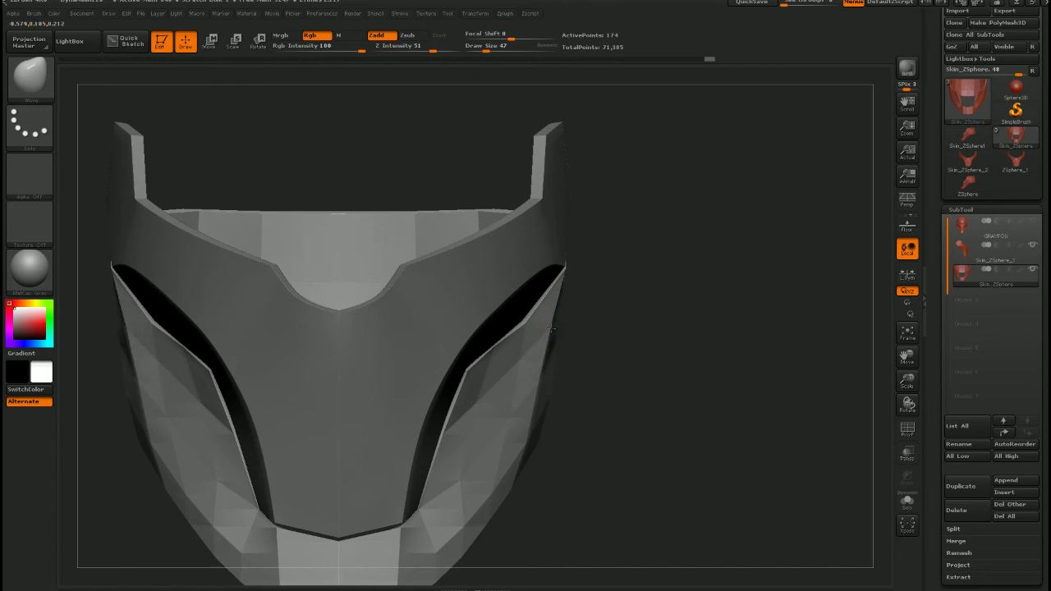
mouse_move(559, 393)
right_mouse_down()
mouse_move(504, 370)
mouse_move(535, 345)
mouse_move(526, 333)
mouse_move(493, 349)
mouse_move(520, 354)
mouse_move(550, 332)
mouse_move(525, 316)
right_mouse_up()
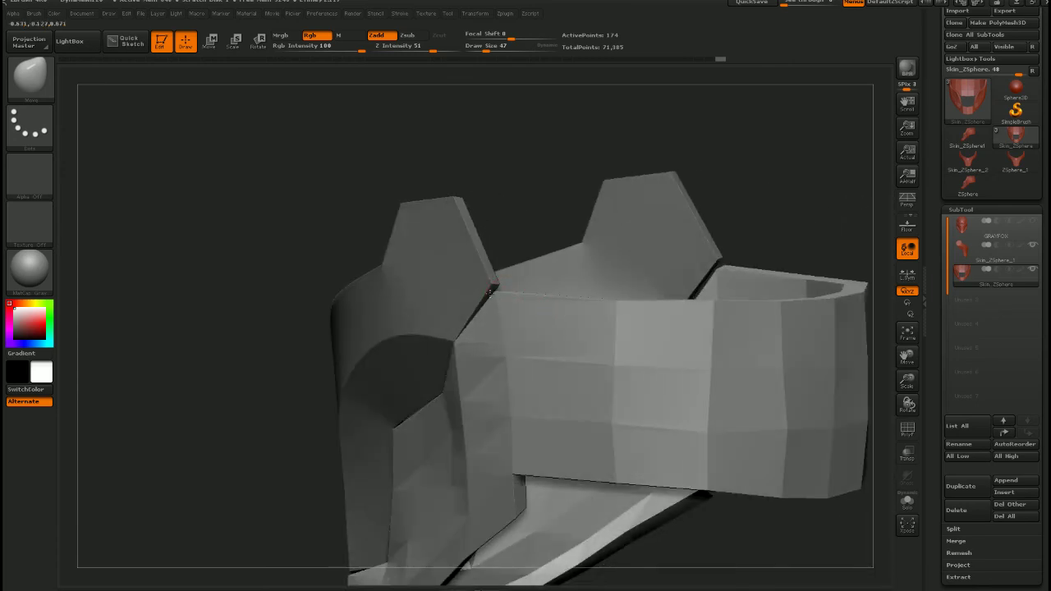
right_click_drag(483, 280, 508, 375)
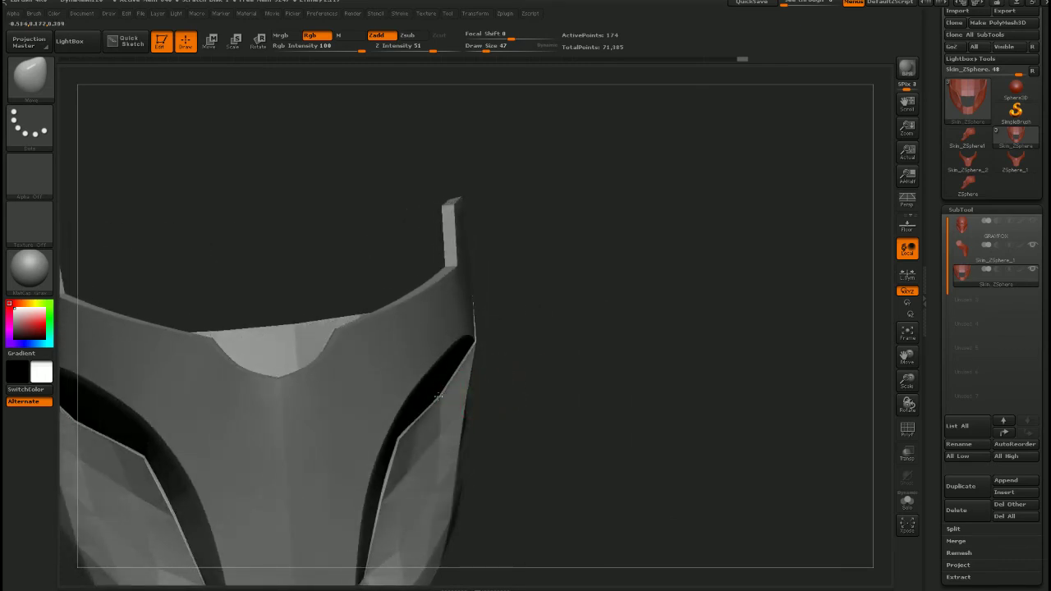
right_click_drag(439, 397, 630, 315)
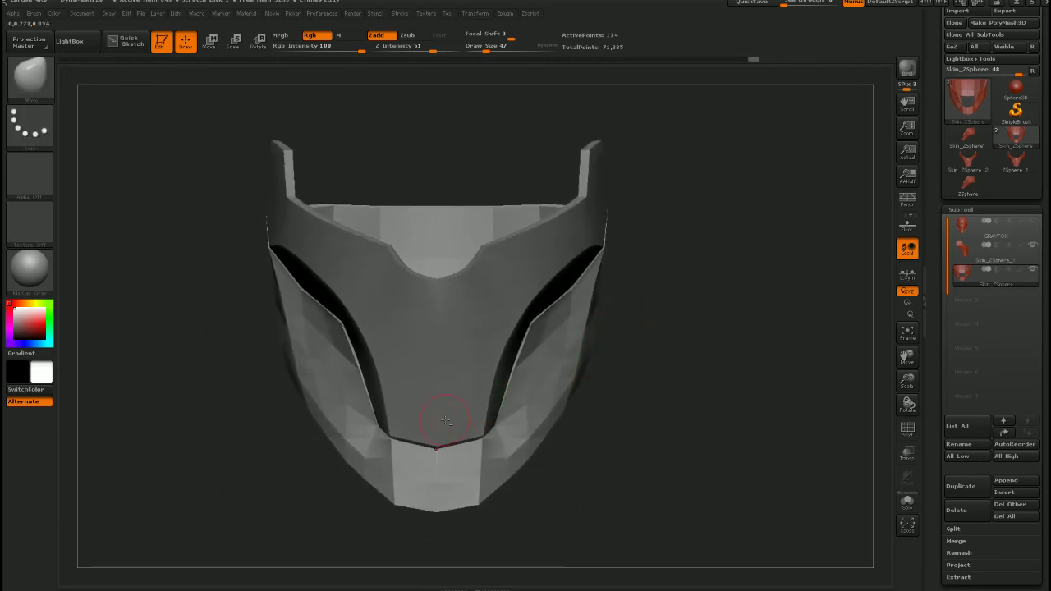
Tuck the rear band's side points inward so they sit behind the cheek panels' front silhouette
right_click_drag(380, 408, 482, 343, "alt")
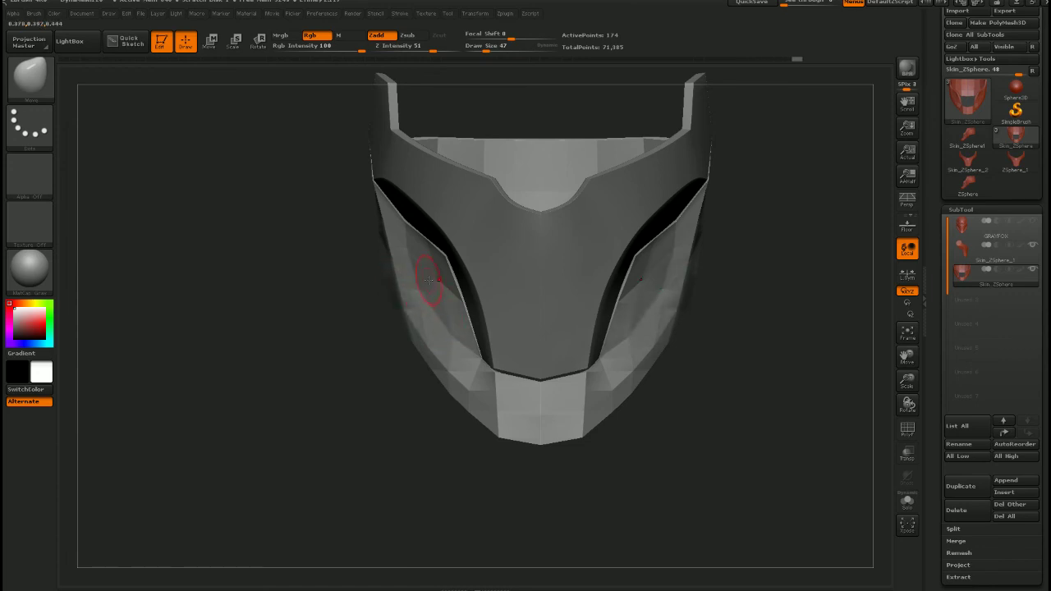
right_click_drag(451, 300, 502, 246)
right_click_drag(394, 316, 472, 423)
right_click_drag(460, 362, 565, 340)
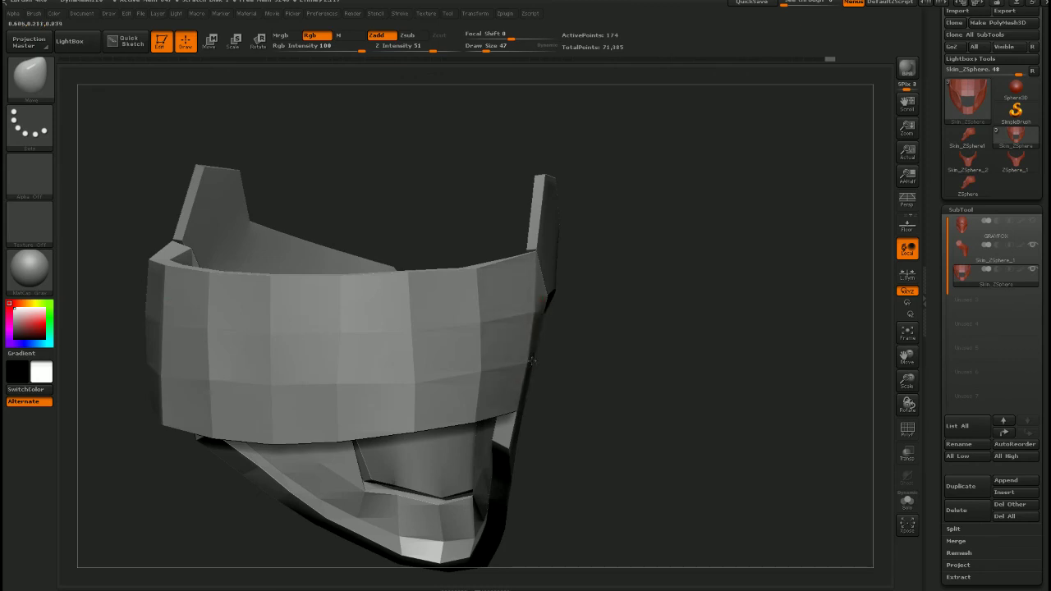
right_click_drag(545, 367, 518, 286)
mouse_move(506, 232)
right_mouse_down()
mouse_move(519, 291)
mouse_move(520, 235)
mouse_move(515, 247)
right_mouse_up()
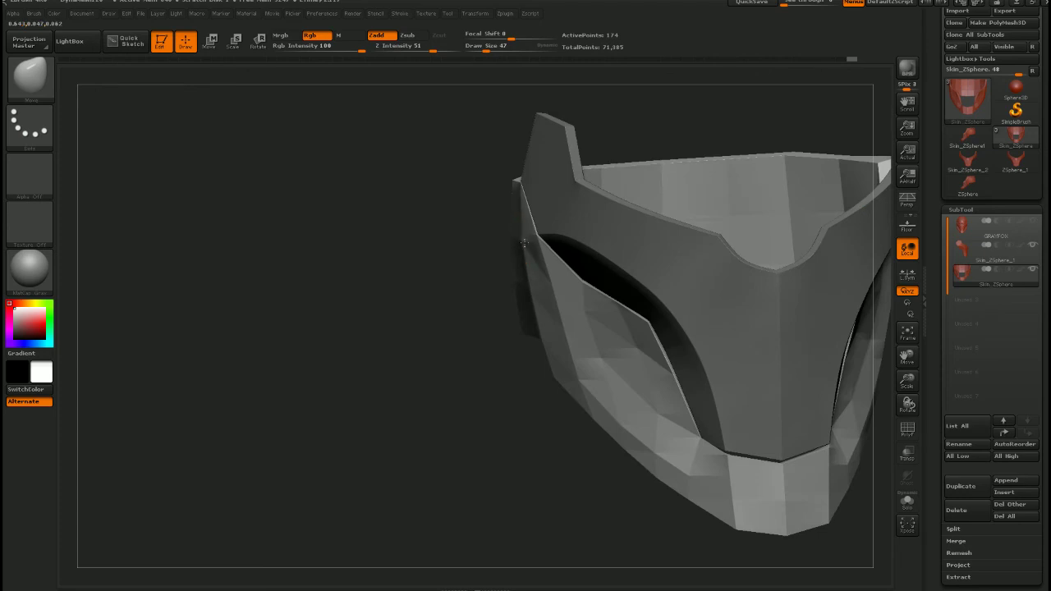
mouse_move(534, 289)
right_mouse_down()
mouse_move(520, 293)
mouse_move(594, 312)
mouse_move(624, 341)
mouse_move(605, 364)
right_mouse_up()
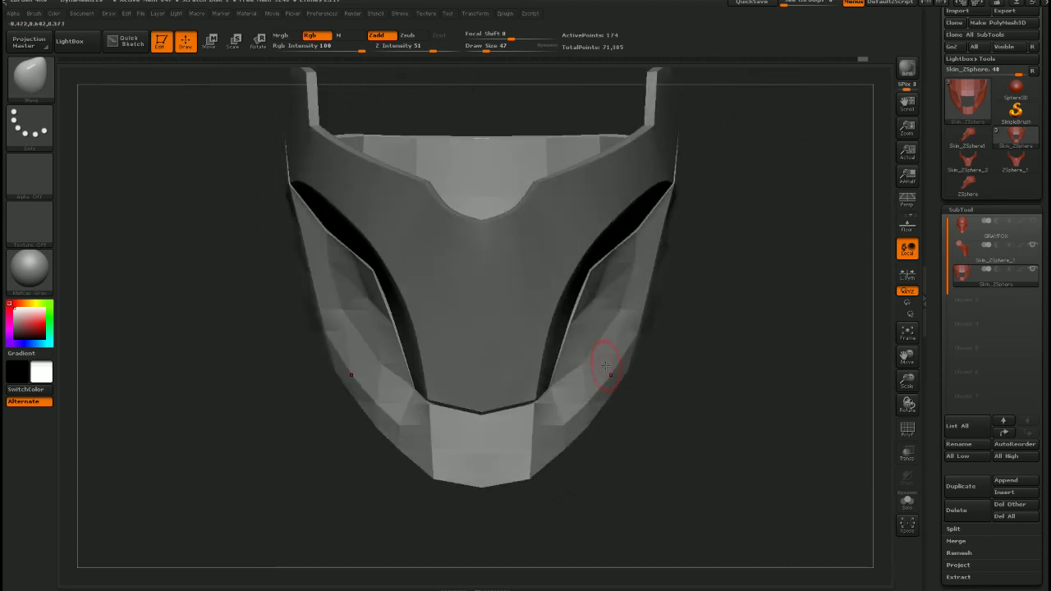
Set the Move brush's draw size to 140 and pull the lower cheek's outer edge inward
key("s")
left_click_drag(618, 368, 621, 369)
left_click_drag(596, 418, 586, 419)
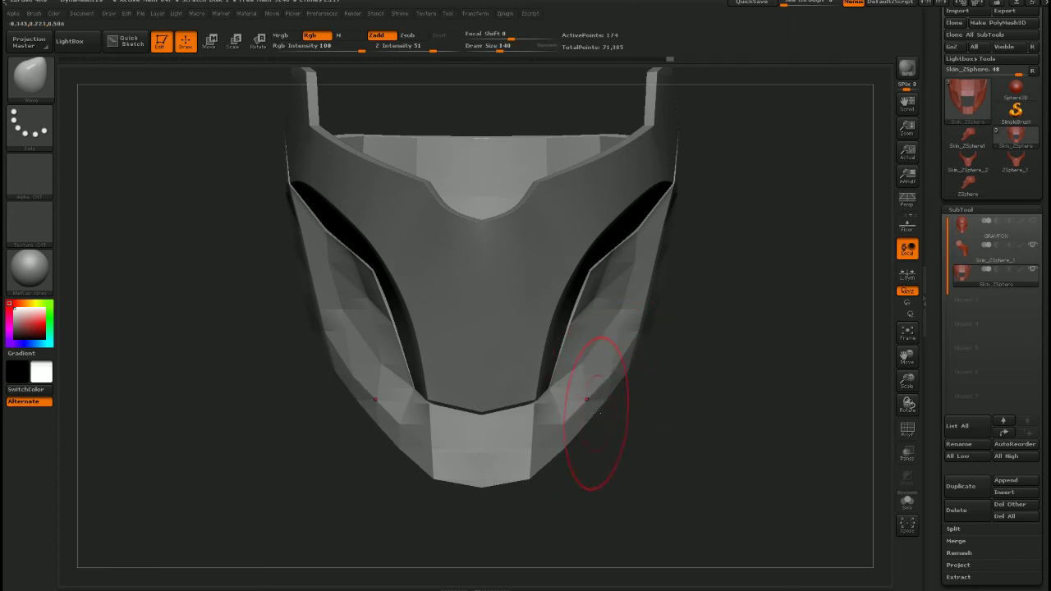
Set the Move brush's draw size to 75 and adjust the cheek's lower rim from behind
mouse_move(599, 465)
right_mouse_down()
mouse_move(557, 383)
mouse_move(514, 352)
mouse_move(532, 383)
mouse_move(556, 369)
mouse_move(573, 380)
right_mouse_up()
key("s")
left_click_drag(573, 381, 565, 381)
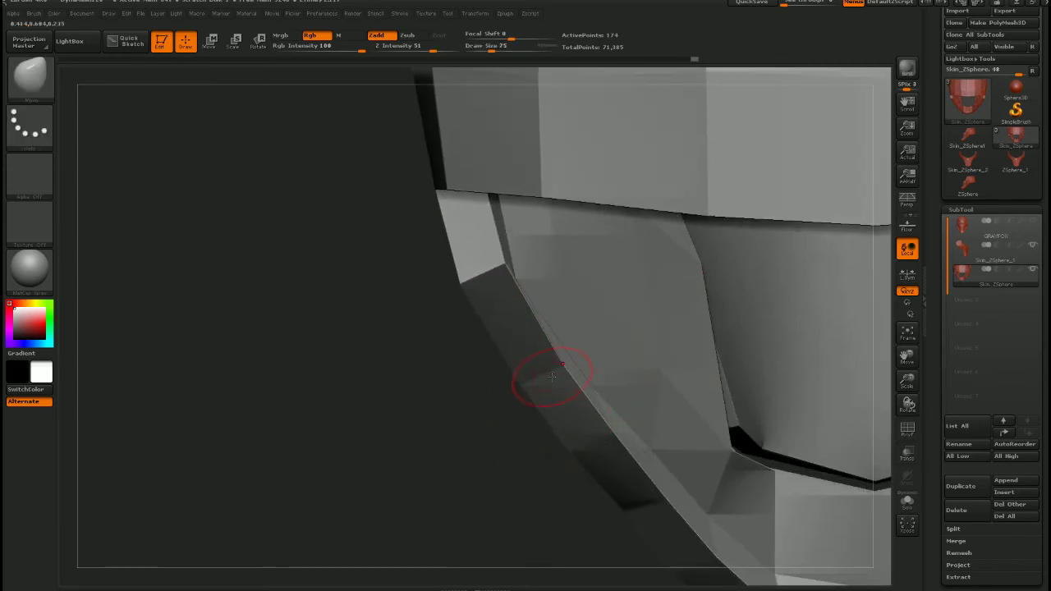
right_click_drag(552, 377, 548, 330, "ctrl")
right_click_drag(549, 330, 516, 314)
right_click_drag(573, 425, 582, 371, "ctrl")
mouse_move(582, 372)
right_mouse_down()
mouse_move(564, 429)
mouse_move(600, 394)
mouse_move(541, 396)
mouse_move(573, 407)
right_mouse_up()
Set the Move brush's draw size to 136 and raise the rear band's lower back edge to level it
key("s")
left_click_drag(573, 407, 582, 407)
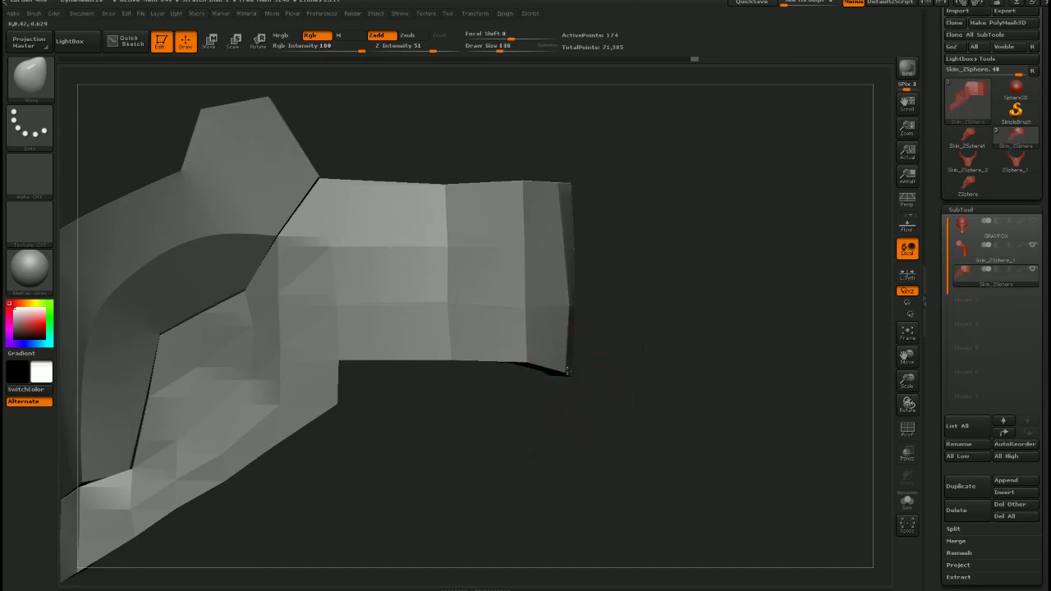
right_click_drag(568, 372, 581, 380)
left_click_drag(573, 376, 571, 365)
left_click_drag(499, 373, 496, 356)
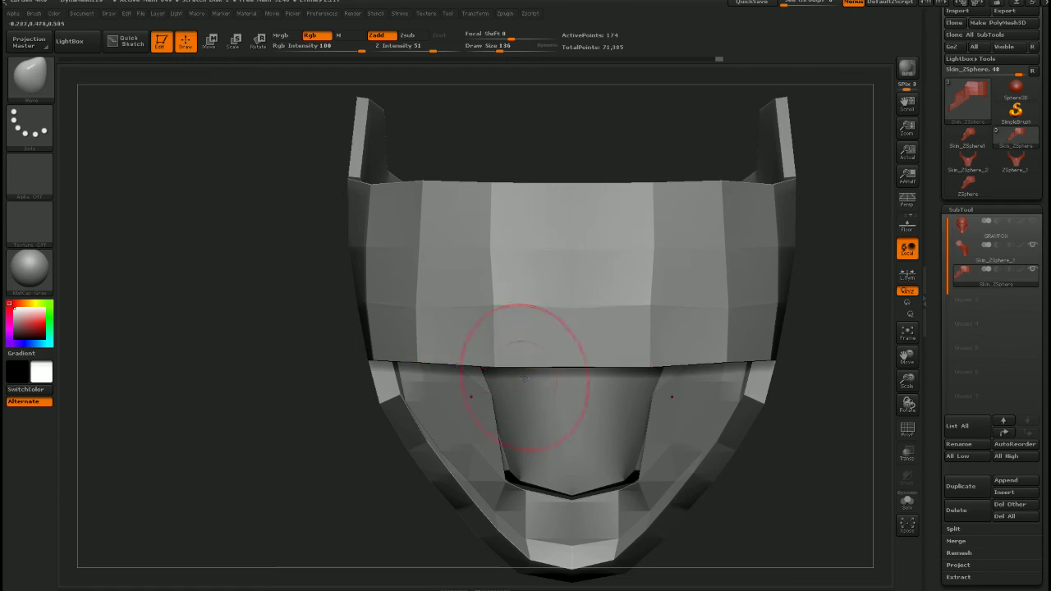
mouse_move(504, 380)
right_mouse_down()
mouse_move(615, 353)
mouse_move(622, 381)
mouse_move(522, 377)
right_mouse_up()
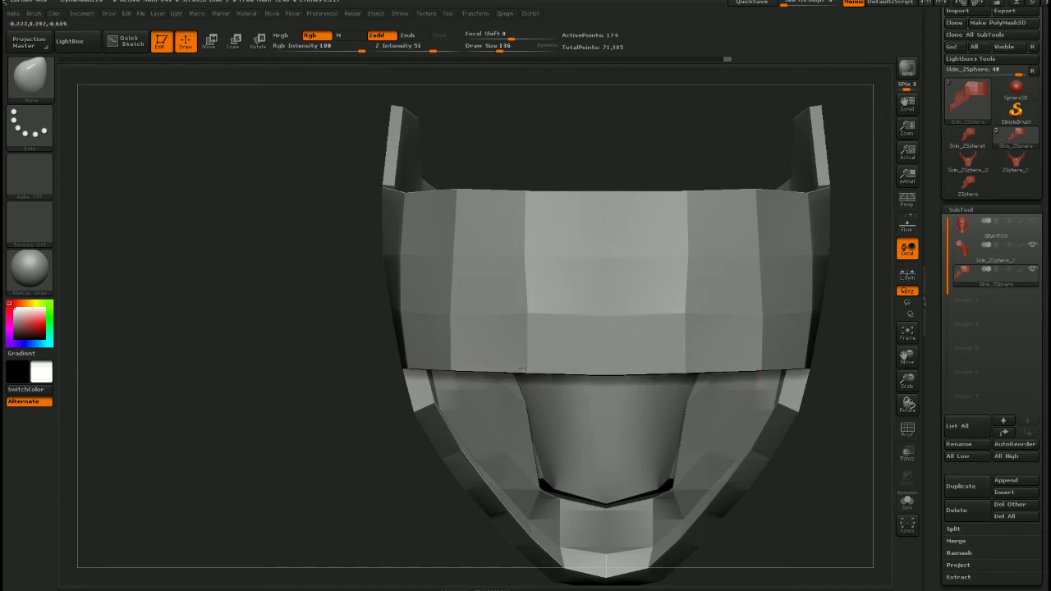
Straighten the rear band's upper edge by nudging its central back points upward
right_click_drag(409, 190, 442, 313, "alt")
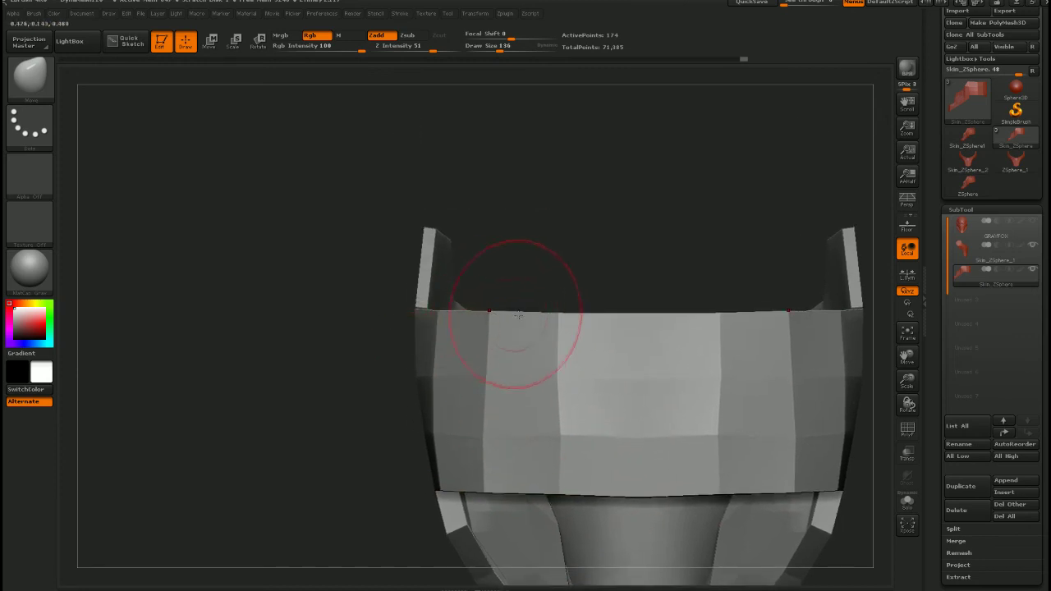
left_click_drag(563, 319, 563, 317)
left_click_drag(633, 319, 633, 317)
key("ctrl")
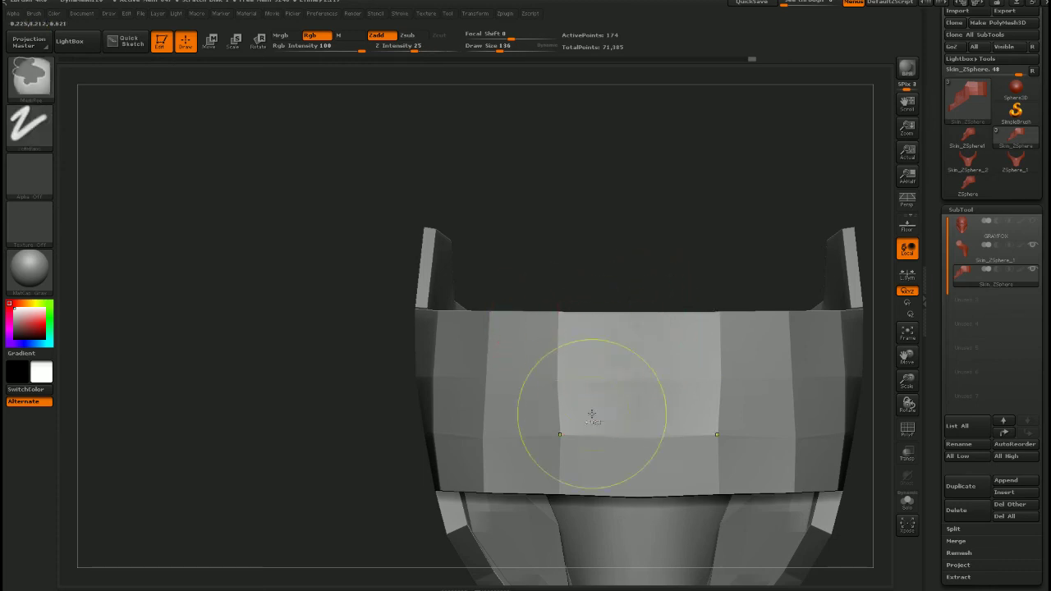
Set the Move brush's draw size to 56 and refine the points along the rear band's lower edge
right_click_drag(592, 414, 517, 373, "ctrl")
mouse_move(517, 373)
right_mouse_down()
mouse_move(599, 389)
mouse_move(615, 475)
right_mouse_up()
key("s")
left_click_drag(604, 457, 550, 480)
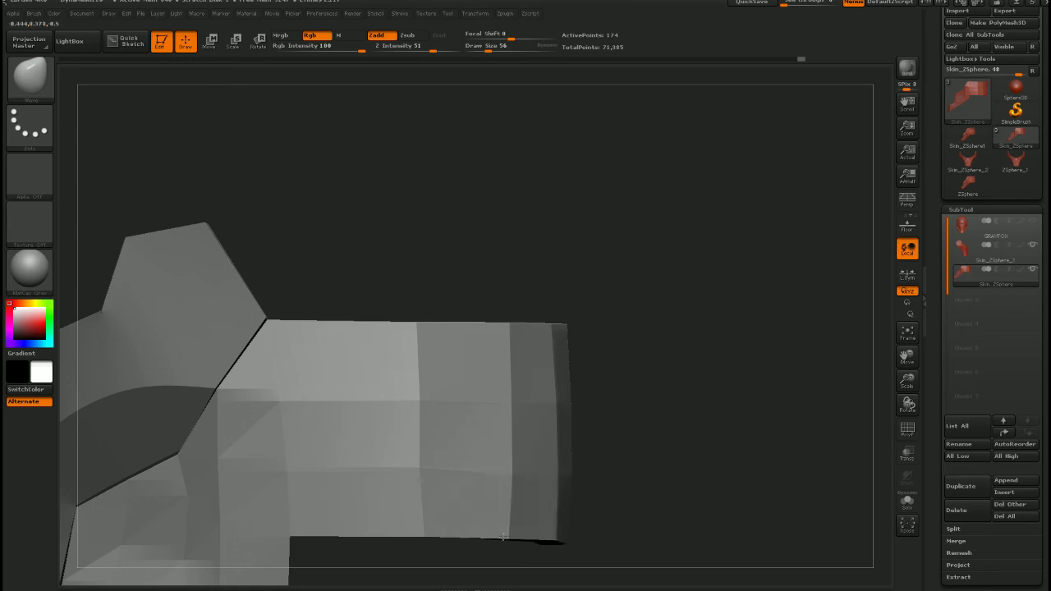
right_click_drag(510, 519, 513, 325)
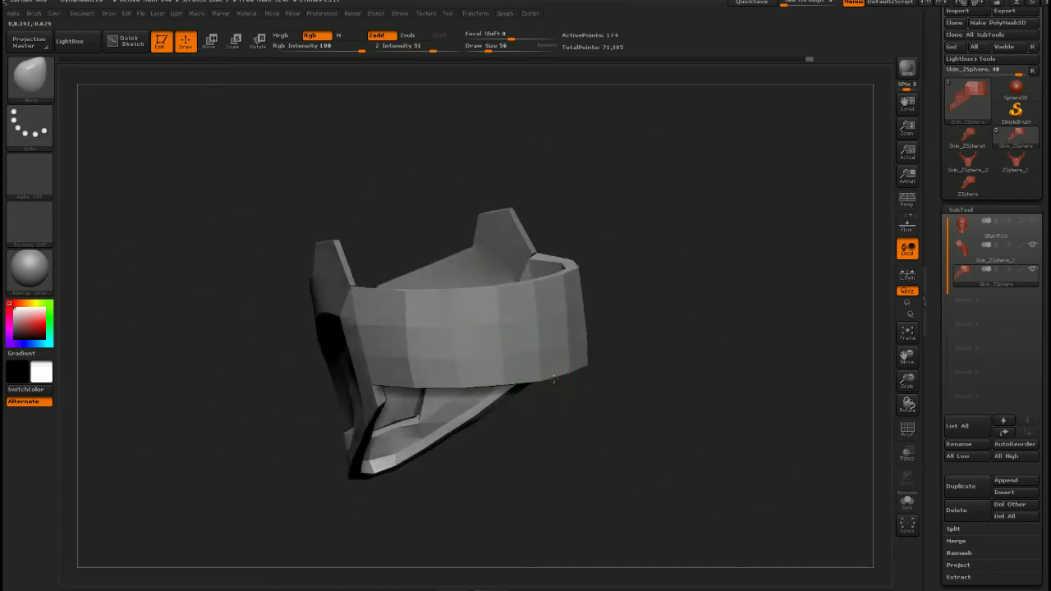
right_click_drag(489, 426, 531, 377)
right_click_drag(441, 347, 452, 372, "ctrl")
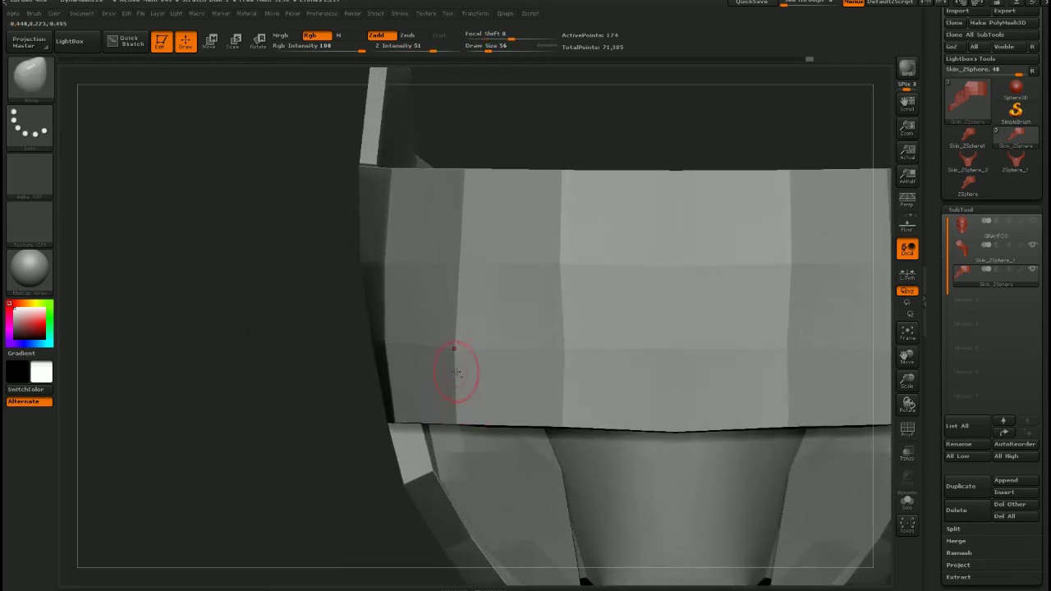
Set the Move brush's draw size to 109 and shift the rear band's upper edge points outward to even their spacing
right_click_drag(427, 262, 418, 373, "alt")
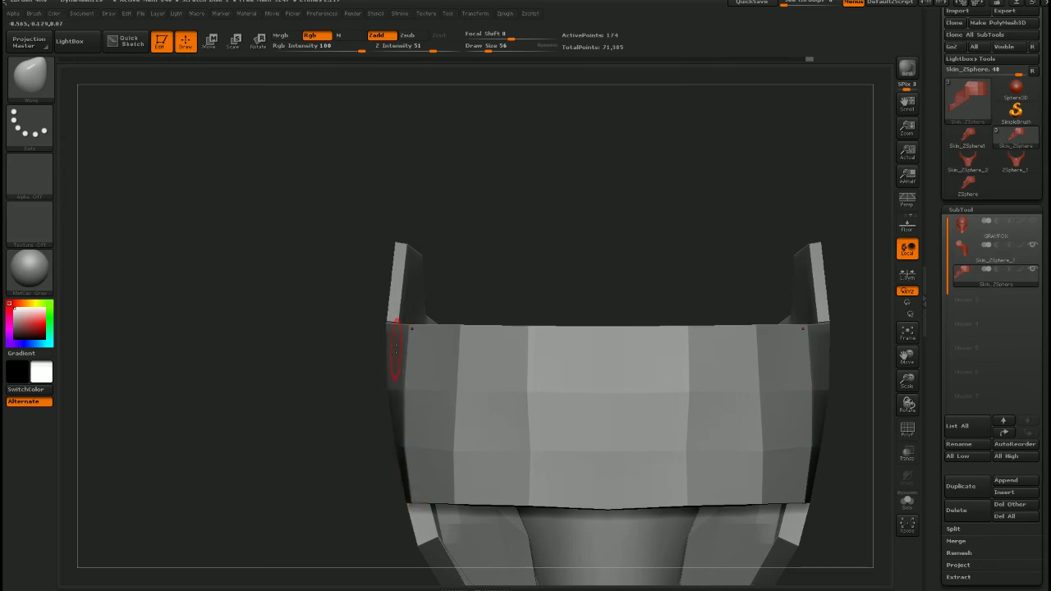
key("s")
left_click_drag(408, 350, 404, 332)
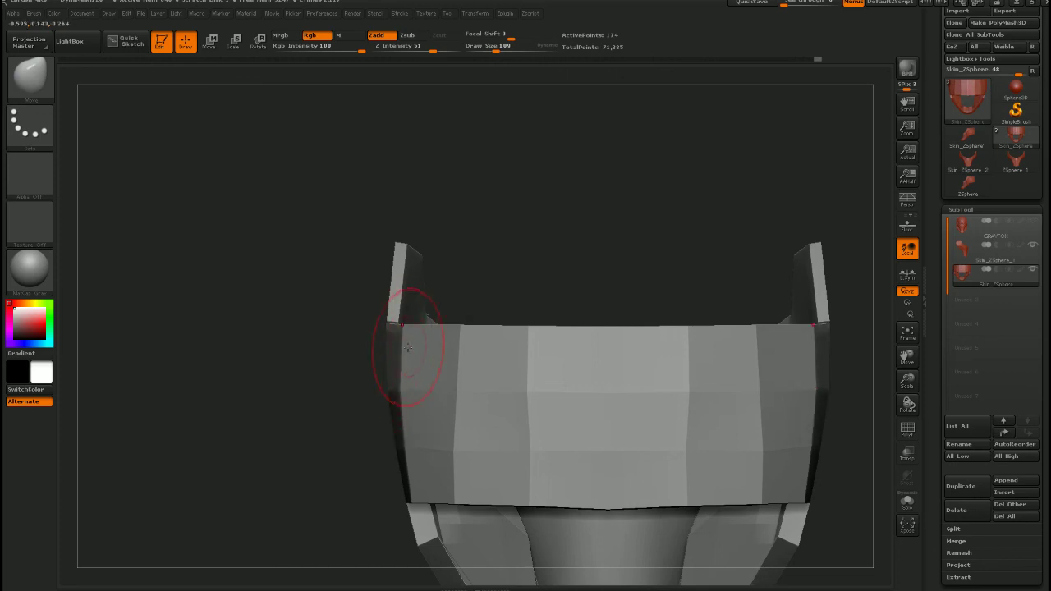
mouse_move(440, 359)
right_mouse_down()
mouse_move(480, 362)
mouse_move(430, 361)
mouse_move(460, 353)
right_mouse_up()
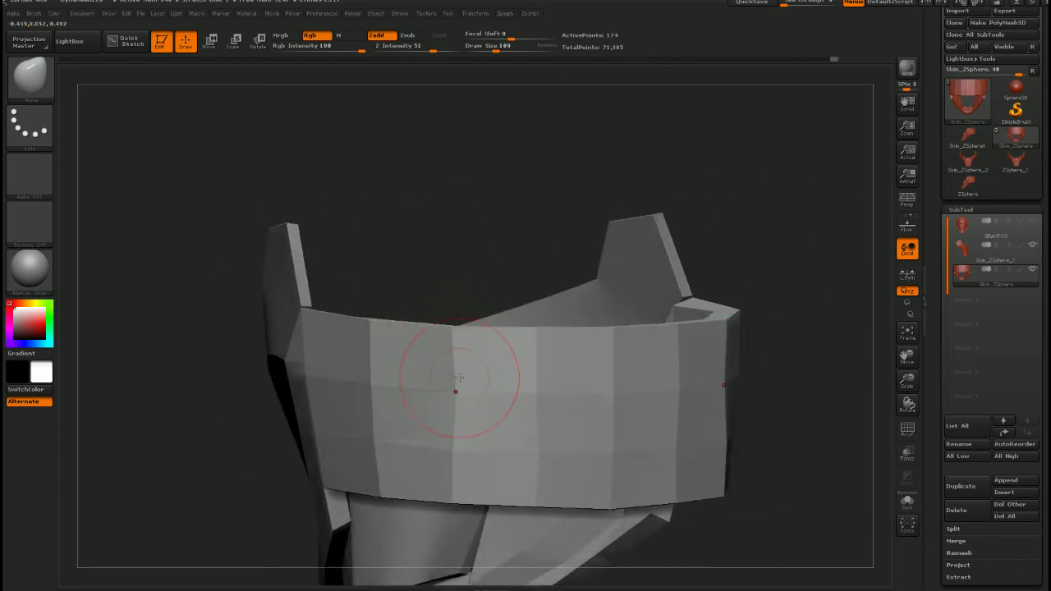
left_click_drag(442, 387, 430, 363, "shift")
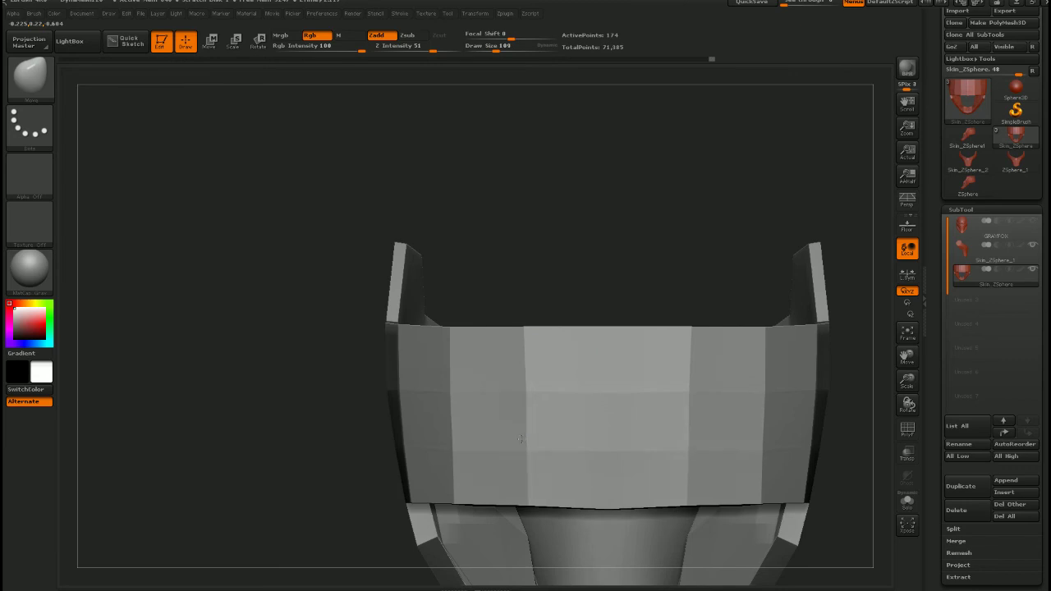
mouse_move(520, 452)
right_mouse_down()
mouse_move(556, 497)
mouse_move(570, 465)
mouse_move(490, 452)
mouse_move(499, 411)
mouse_move(539, 481)
mouse_move(530, 468)
right_mouse_up()
right_click_drag(530, 468, 503, 351, "alt")
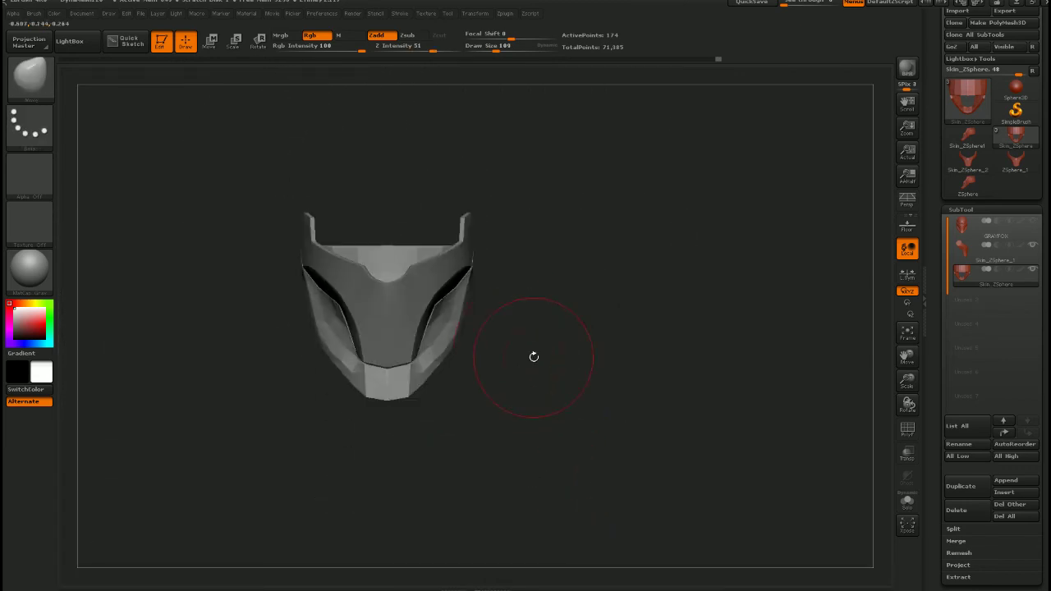
Subdivide the cheek and band panel twice to preview it smoothed, and undo both divisions
mouse_move(534, 356)
left_mouse_down()
mouse_move(501, 364)
mouse_move(561, 368)
mouse_move(512, 350)
left_mouse_up()
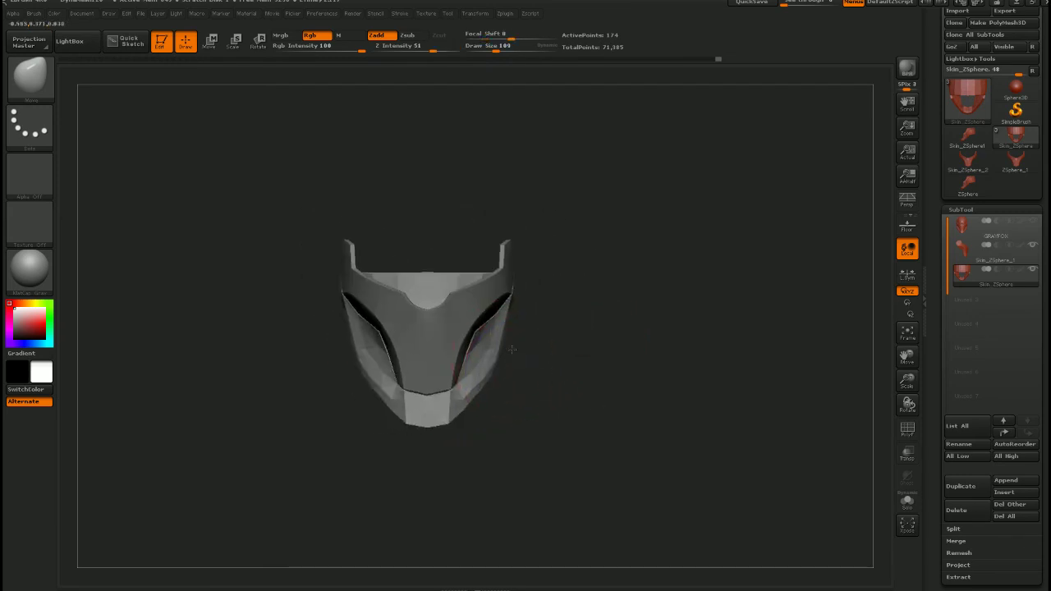
right_click_drag(512, 350, 567, 389, "ctrl")
key("ctrl+d")
key("ctrl+d")
left_click_drag(567, 389, 620, 362)
key("ctrl+z")
key("ctrl+z")
right_click_drag(643, 381, 528, 395, "alt")
mouse_move(571, 386)
right_mouse_down()
mouse_move(551, 368)
mouse_move(580, 367)
mouse_move(616, 385)
right_mouse_up()
mouse_move(616, 385)
left_mouse_down("shift")
mouse_move(394, 389)
mouse_move(509, 406)
left_mouse_up("shift")
left_click_drag(624, 394, 439, 387, "alt")
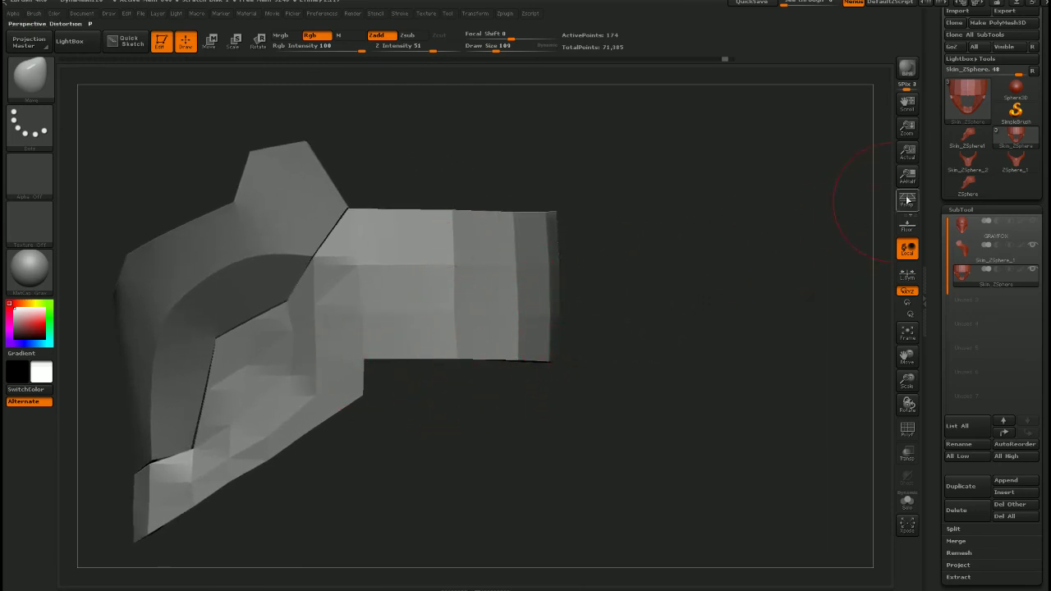
Save the tool over the existing GRAYFOX ZTool file
left_click(959, 209)
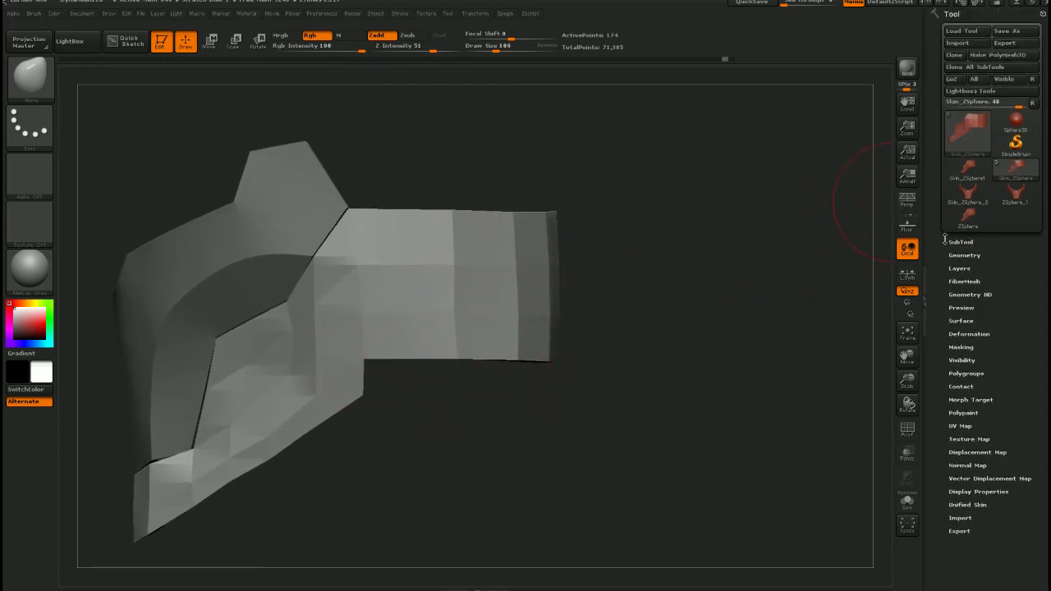
left_click(1008, 31)
double_click(133, 98)
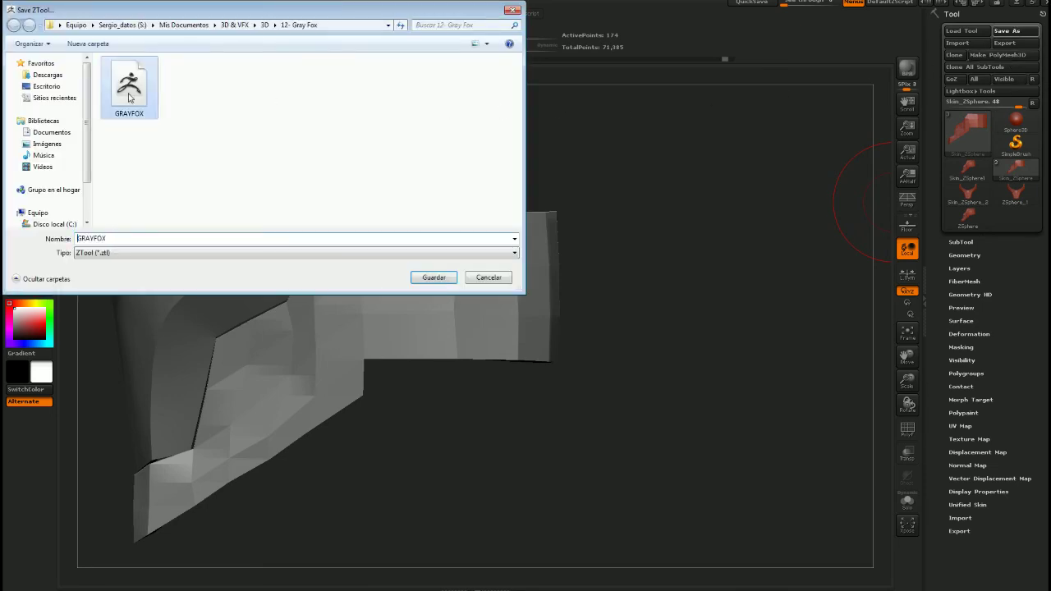
left_click(558, 293)
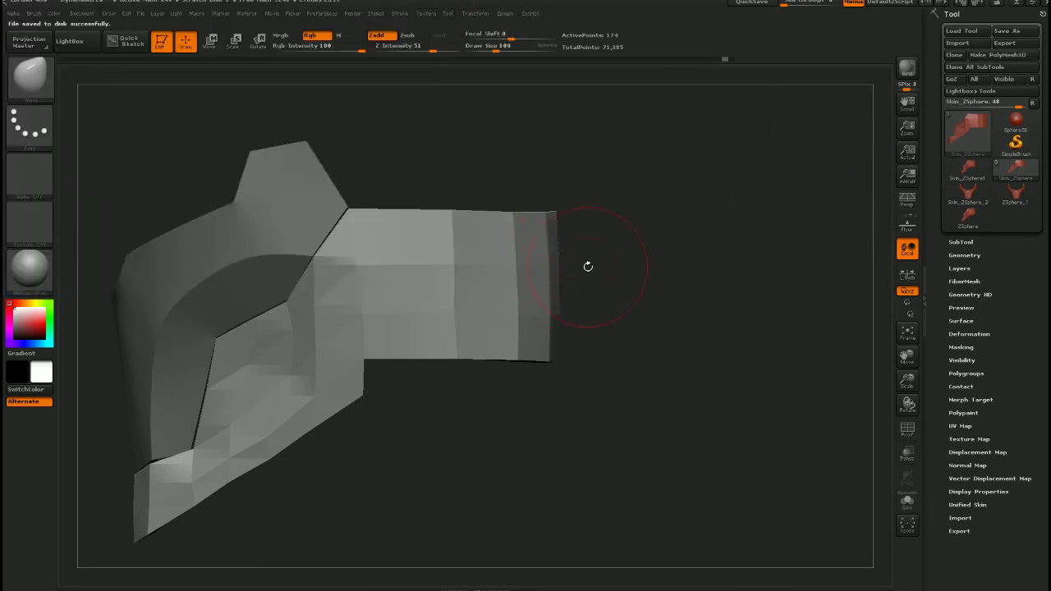
Isolate the underside faces along the rear band's lower edge and show only the active subtool
left_click(961, 242)
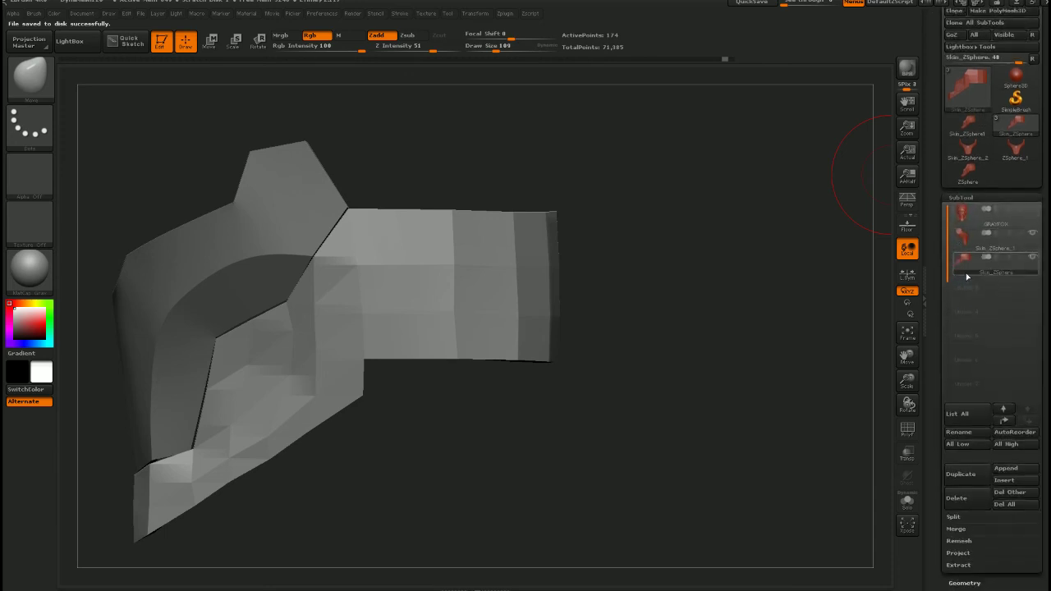
left_click(961, 197)
left_click(977, 211)
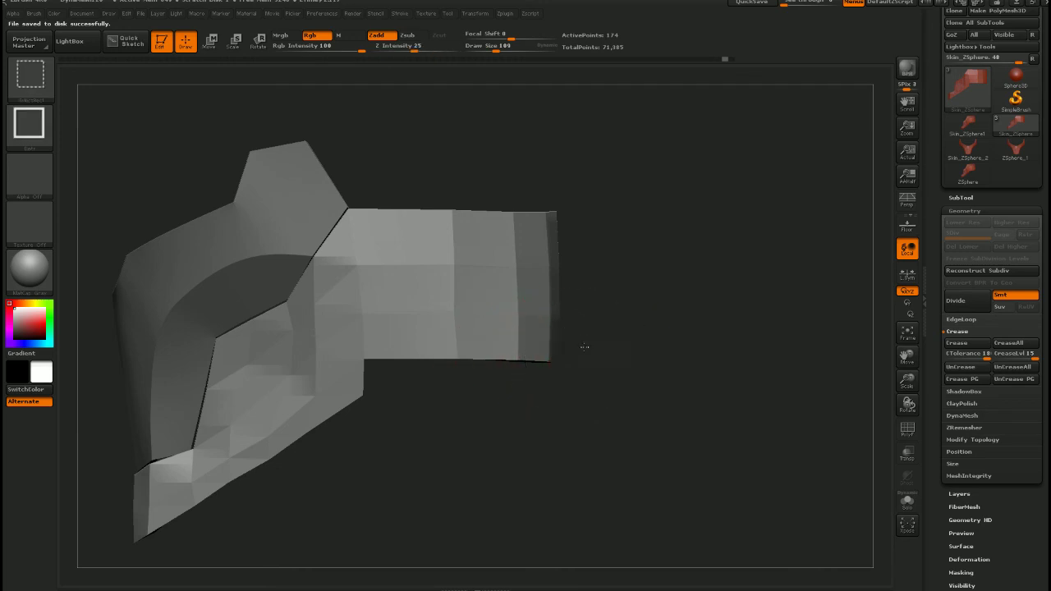
left_click_drag(583, 347, 358, 379, "ctrl+shift")
left_click_drag(452, 419, 499, 343)
left_click(988, 197)
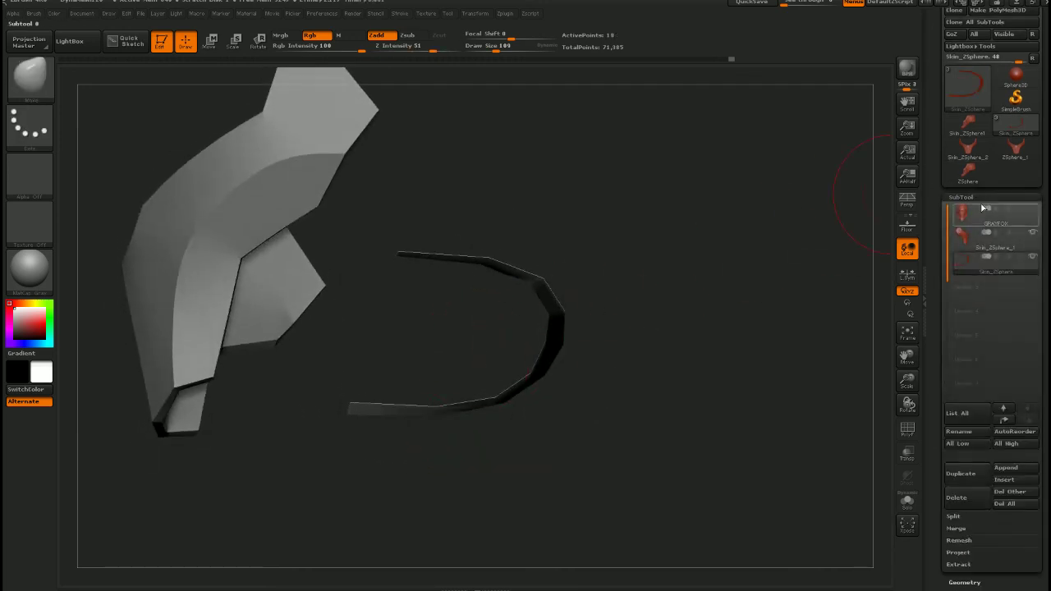
left_click(982, 198)
left_click(906, 502)
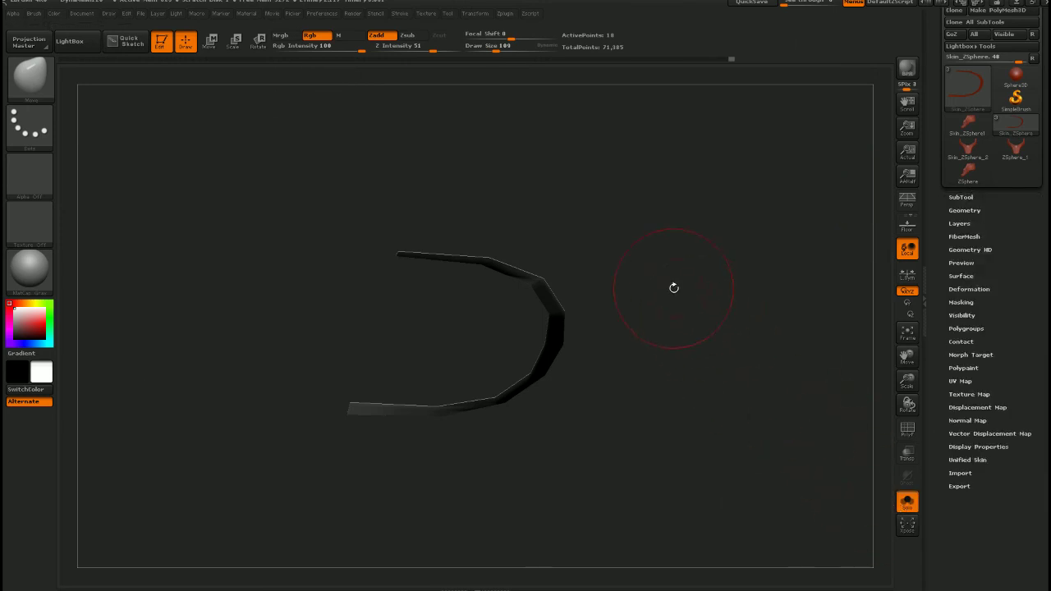
Turn on the polyframe display and crease the border of the isolated underside strip
left_click_drag(673, 287, 650, 281)
key("shift+f")
left_click_drag(661, 317, 850, 248)
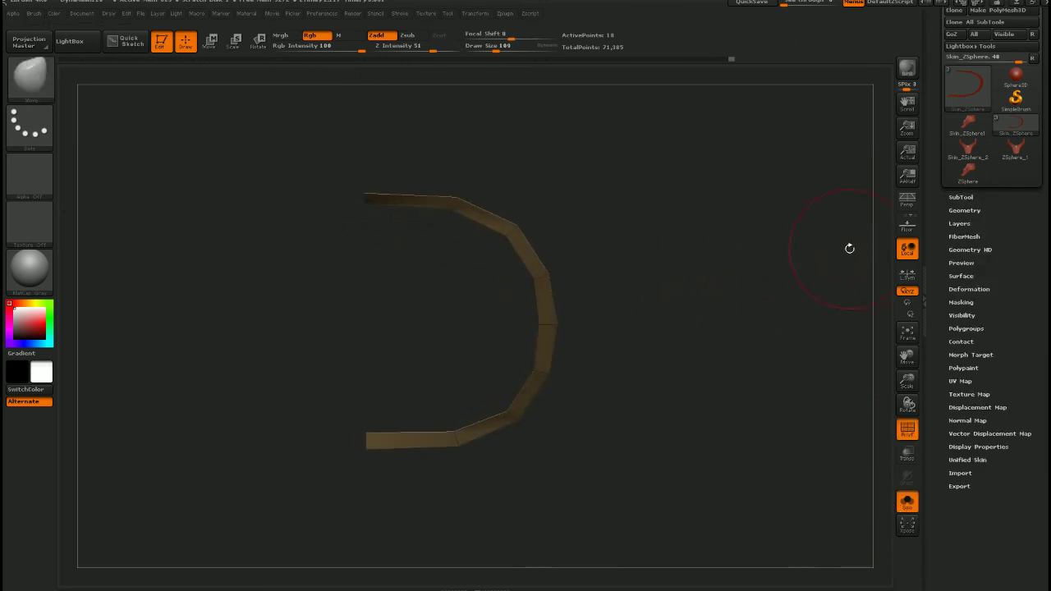
left_click(965, 211)
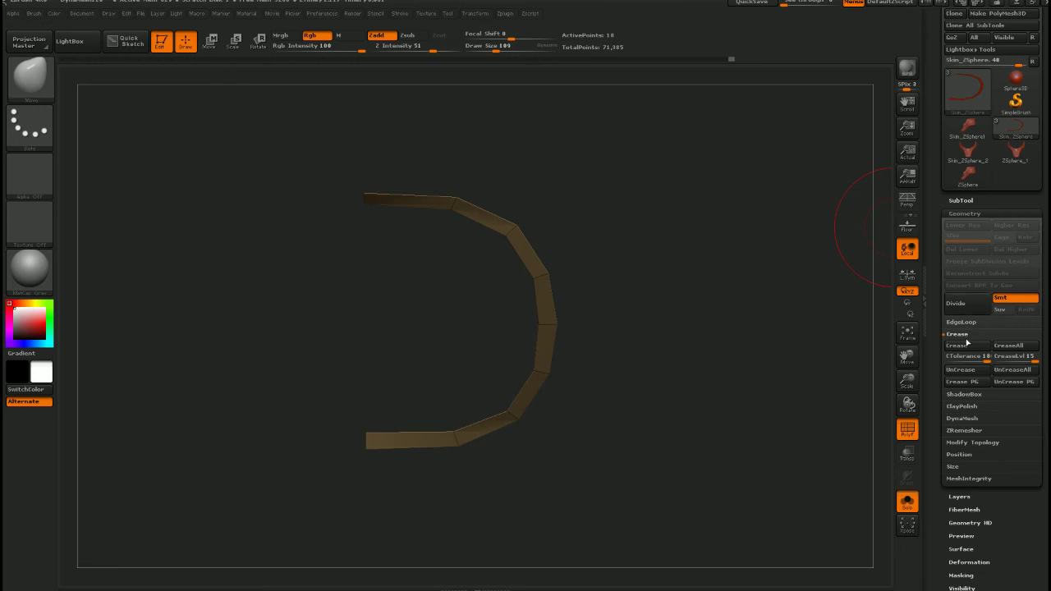
left_click(957, 345)
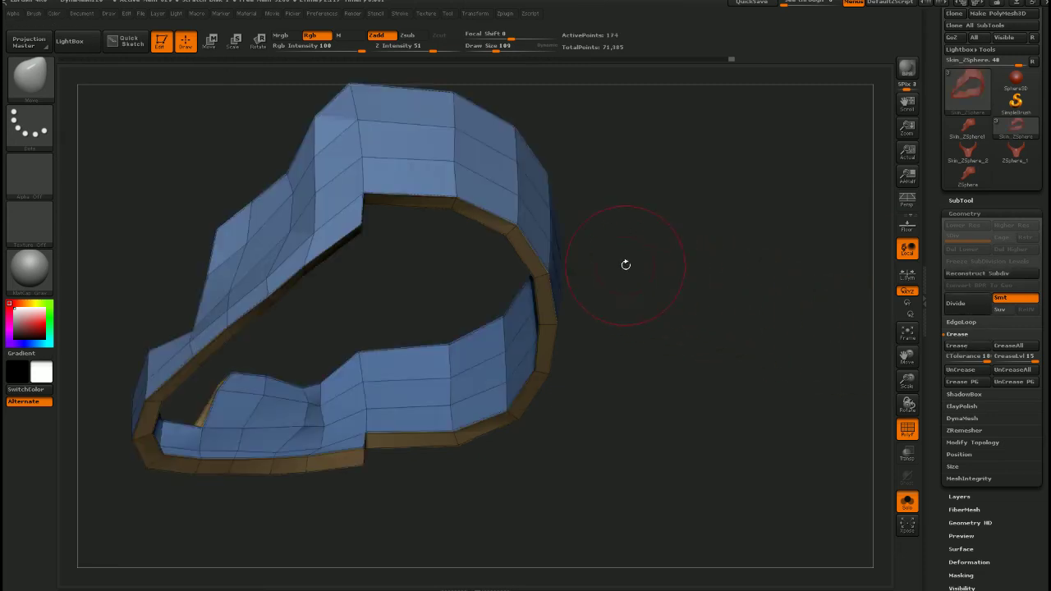
From the side view, isolate the faces at the rear band's lower edge and crease their border
left_click_drag(625, 264, 427, 344)
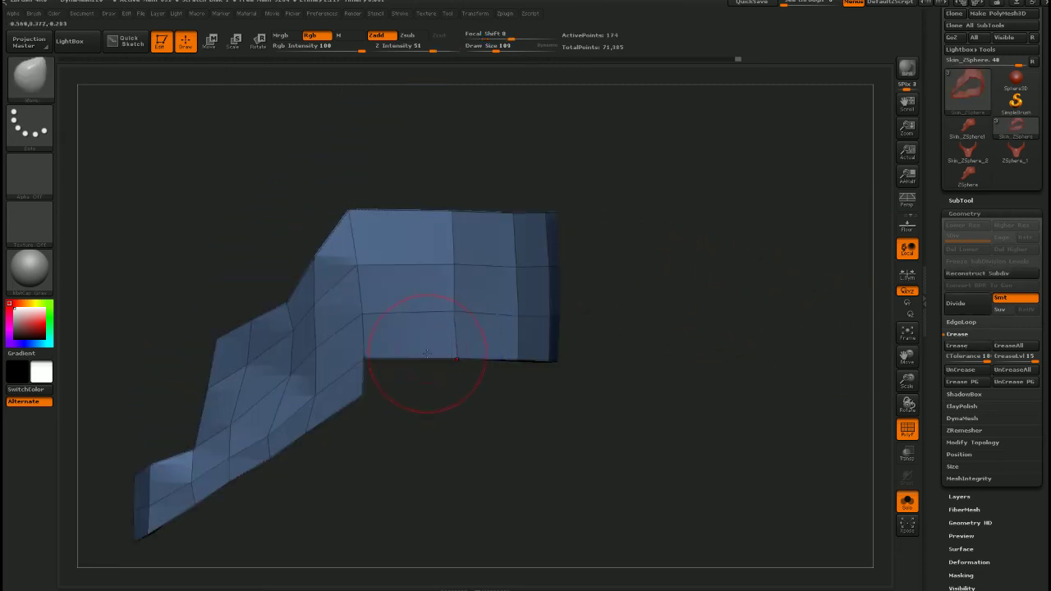
mouse_move(386, 409)
left_mouse_down("ctrl+shift")
mouse_move(506, 377)
mouse_move(593, 337)
left_mouse_up("ctrl+shift")
left_click(968, 350)
Isolate the faces around the notch where the cheek's lower edge meets the rear band, and crease their border
left_click_drag(551, 293, 321, 463, "ctrl+shift")
left_click_drag(273, 336, 405, 372, "ctrl+alt+shift")
left_click_drag(351, 414, 352, 415, "ctrl+alt+shift")
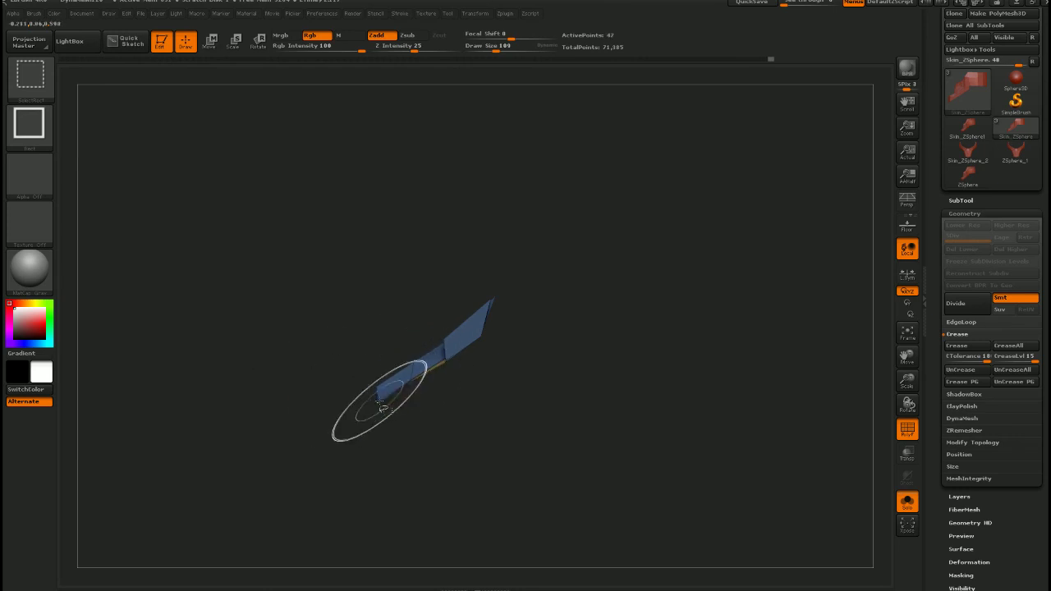
mouse_move(422, 383)
left_mouse_down()
mouse_move(415, 342)
mouse_move(383, 337)
left_mouse_up()
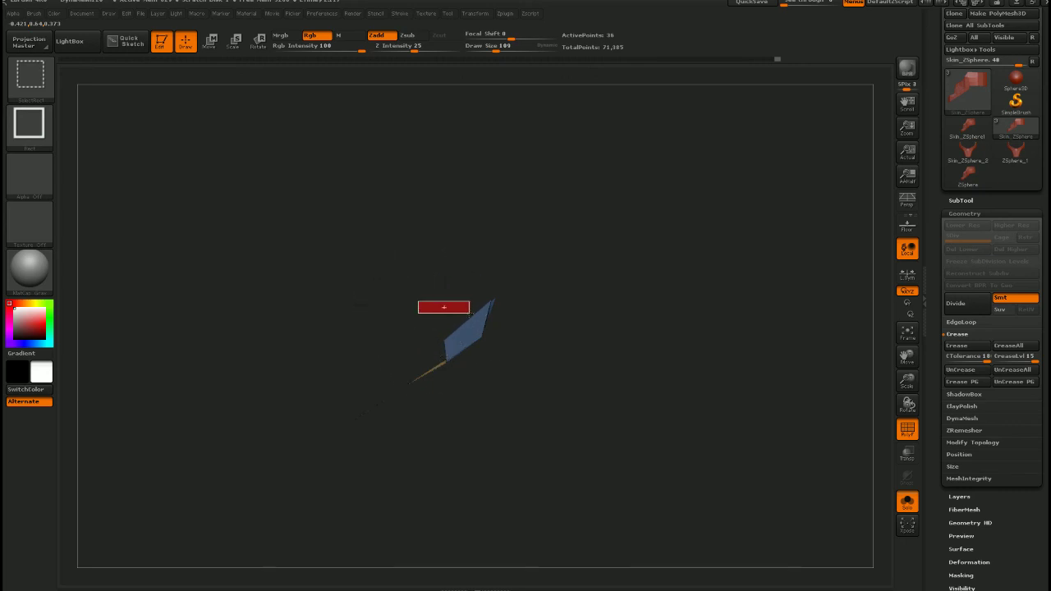
left_click_drag(470, 314, 521, 283, "ctrl+alt+shift")
mouse_move(494, 325)
left_mouse_down("ctrl+shift")
mouse_move(503, 331)
mouse_move(490, 328)
left_mouse_up("ctrl+shift")
key("ctrl+shift")
key("ctrl+z")
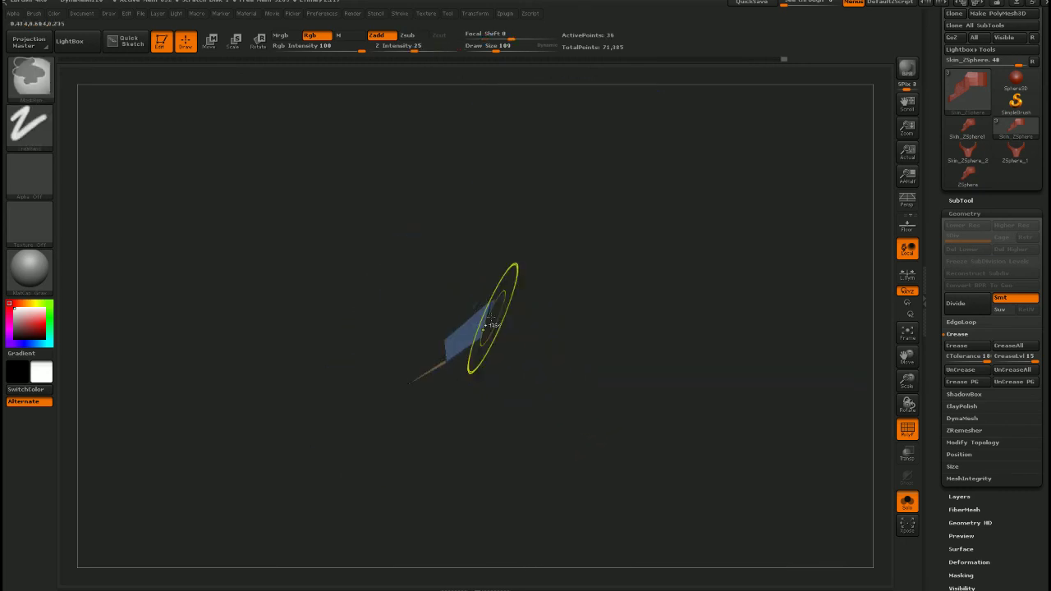
mouse_move(460, 291)
left_mouse_down("ctrl+alt+shift")
mouse_move(520, 310)
mouse_move(504, 326)
mouse_move(511, 317)
mouse_move(826, 305)
left_mouse_up("ctrl+alt+shift")
left_click(962, 351)
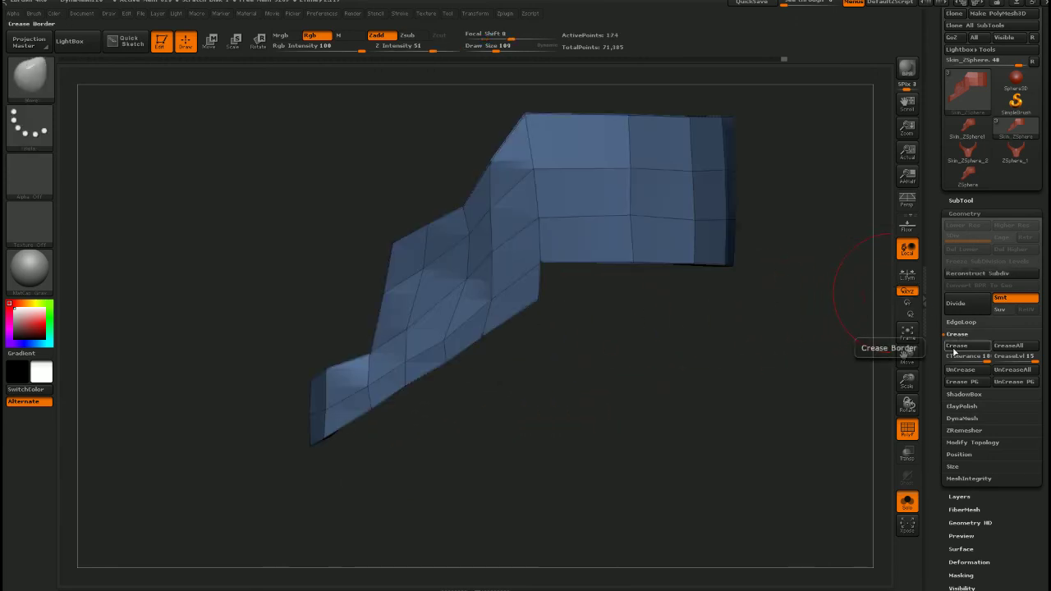
Subdivide the creased cheek and band panel twice to check its edges, and undo both divisions
mouse_move(397, 451)
left_mouse_down()
mouse_move(384, 415)
mouse_move(362, 398)
mouse_move(439, 333)
left_mouse_up()
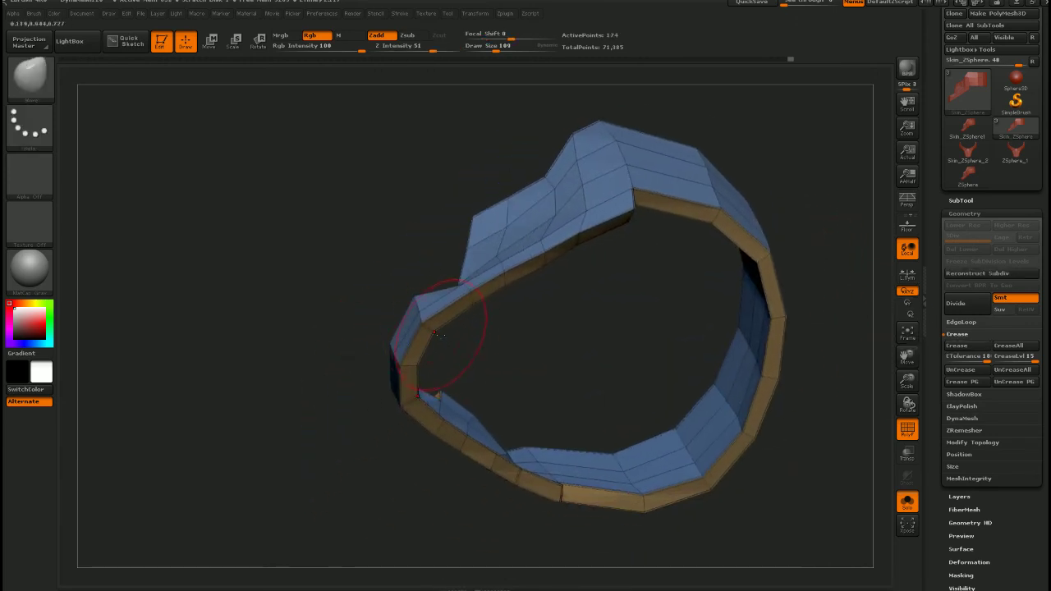
mouse_move(345, 397)
left_mouse_down()
mouse_move(538, 371)
mouse_move(541, 443)
mouse_move(471, 387)
mouse_move(513, 330)
left_mouse_up()
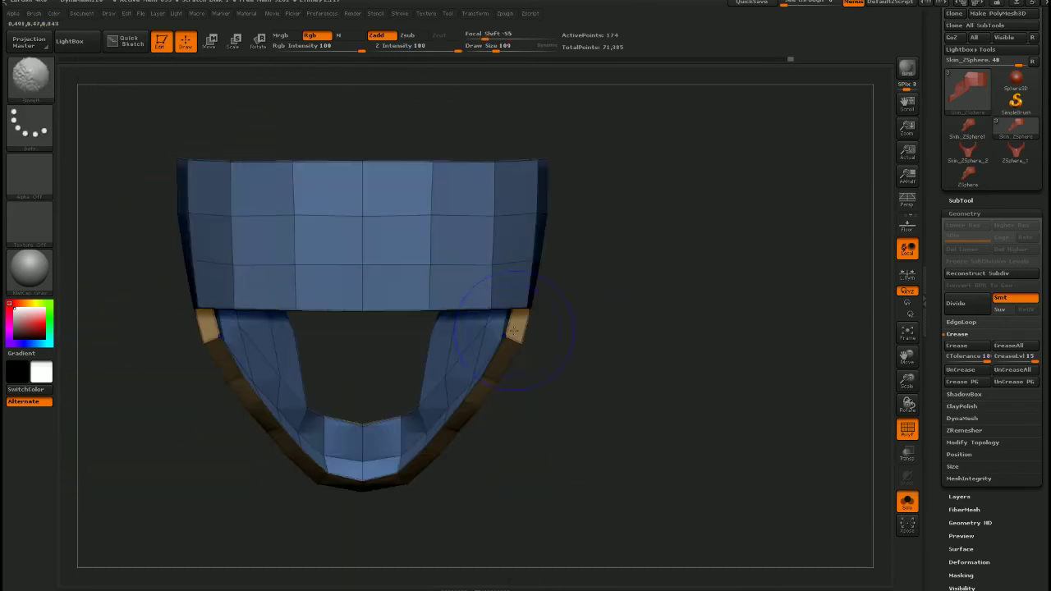
left_click_drag(489, 404, 580, 313)
key("ctrl+d")
key("ctrl+d")
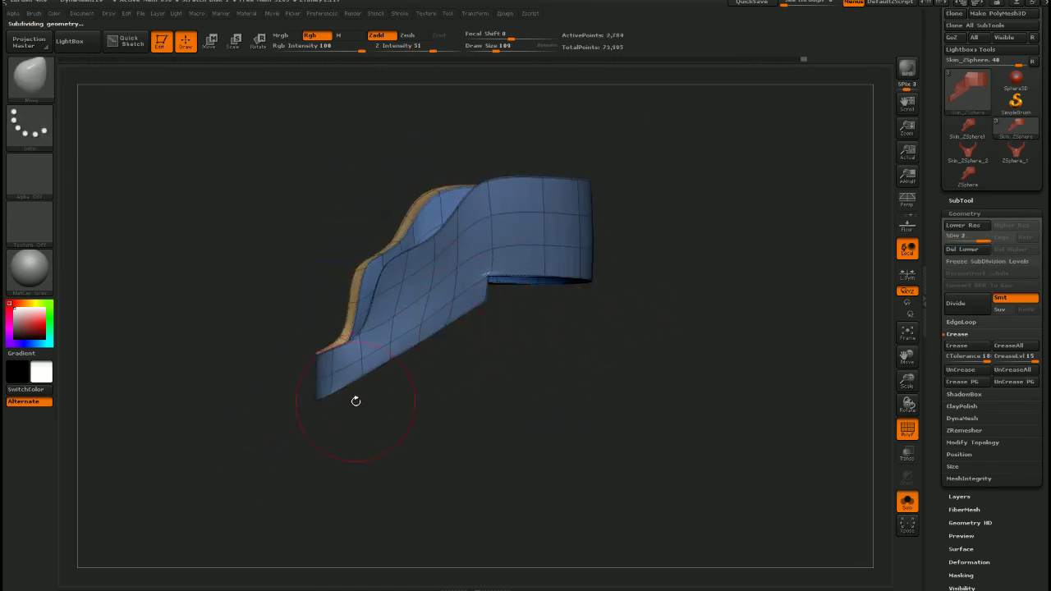
mouse_move(428, 400)
left_mouse_down("alt")
mouse_move(563, 356)
mouse_move(502, 403)
left_mouse_up("alt")
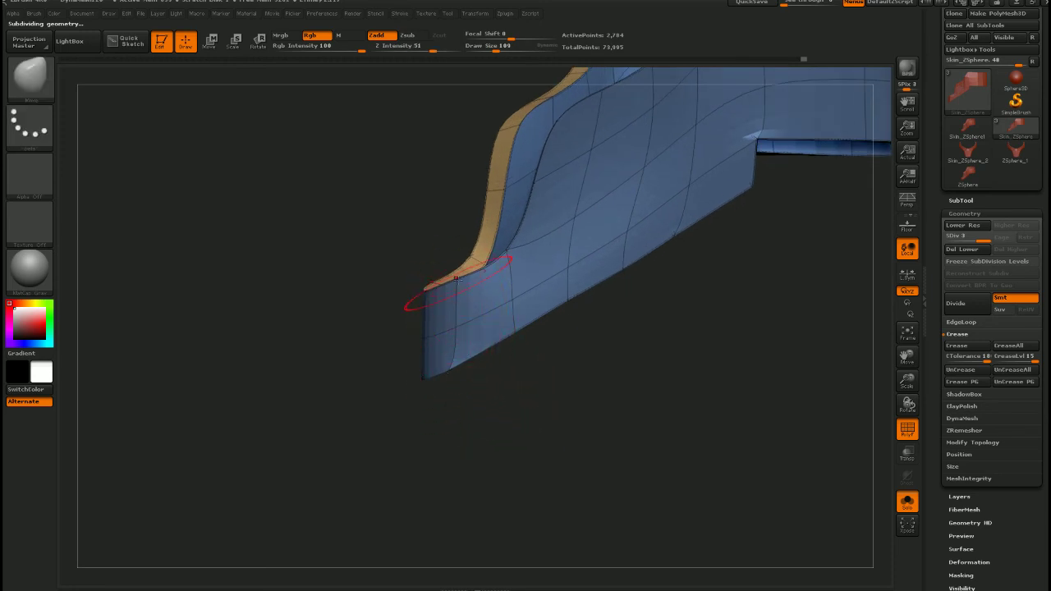
key("shift+d")
key("shift+d")
Isolate the central front faces of the chin, crease their border, and show the whole panel again
left_click_drag(462, 368, 513, 366)
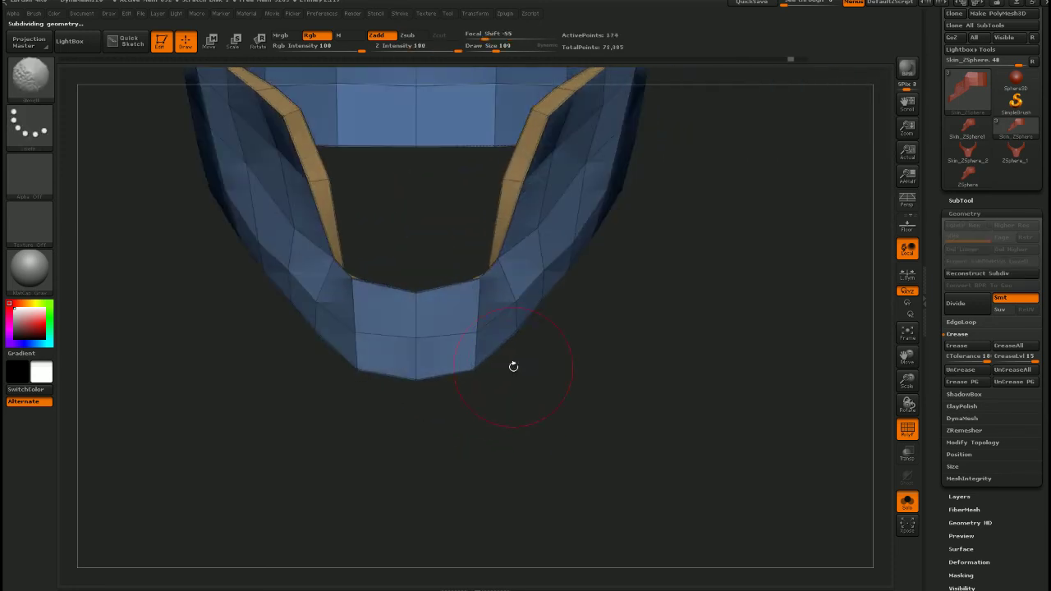
key("ctrl+shift")
left_click_drag(348, 249, 487, 425, "ctrl+shift")
left_click_drag(497, 380, 478, 373)
key("ctrl+z")
left_click_drag(307, 373, 289, 370, "shift")
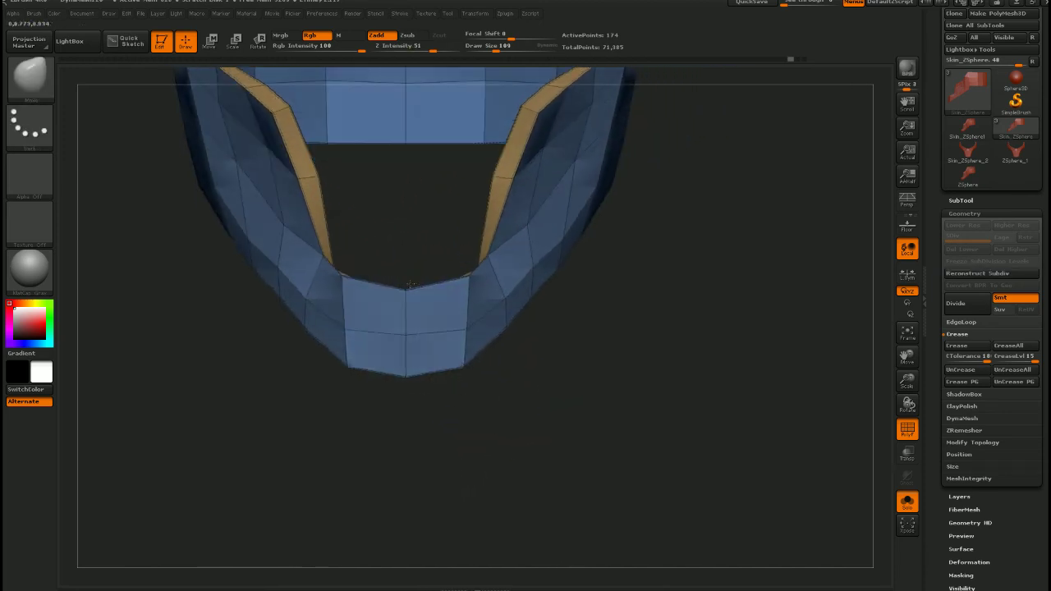
mouse_move(340, 245)
left_mouse_down("ctrl+shift")
mouse_move(351, 297)
mouse_move(478, 426)
mouse_move(463, 426)
mouse_move(452, 330)
left_mouse_up("ctrl+shift")
left_click(966, 350)
left_click(845, 361, "ctrl+shift")
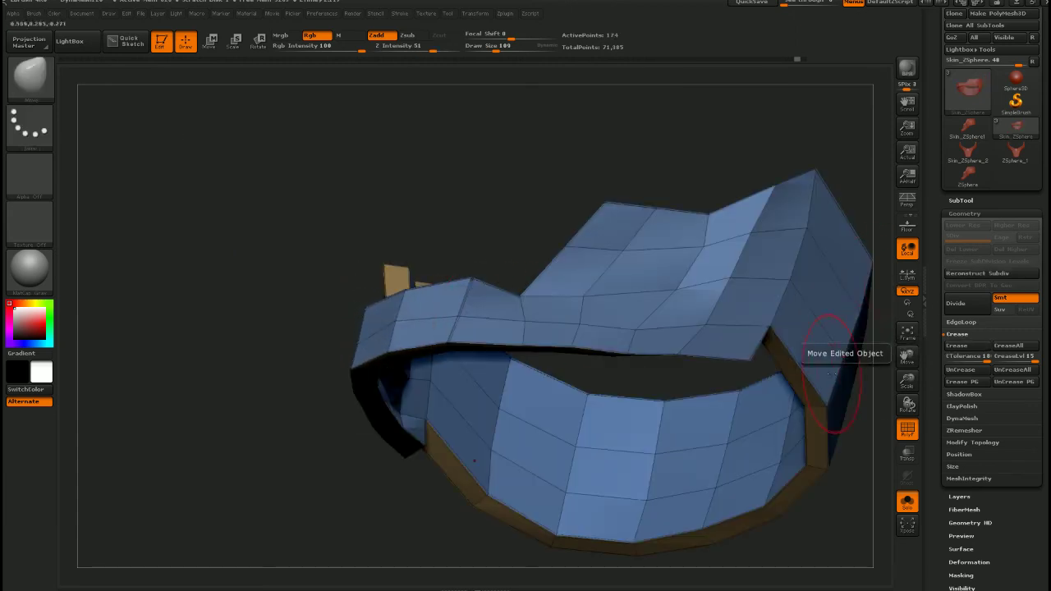
Subdivide the panel twice to check the chin creases without the polyframe, and undo both divisions
left_click_drag(829, 365, 631, 329)
key("ctrl+d")
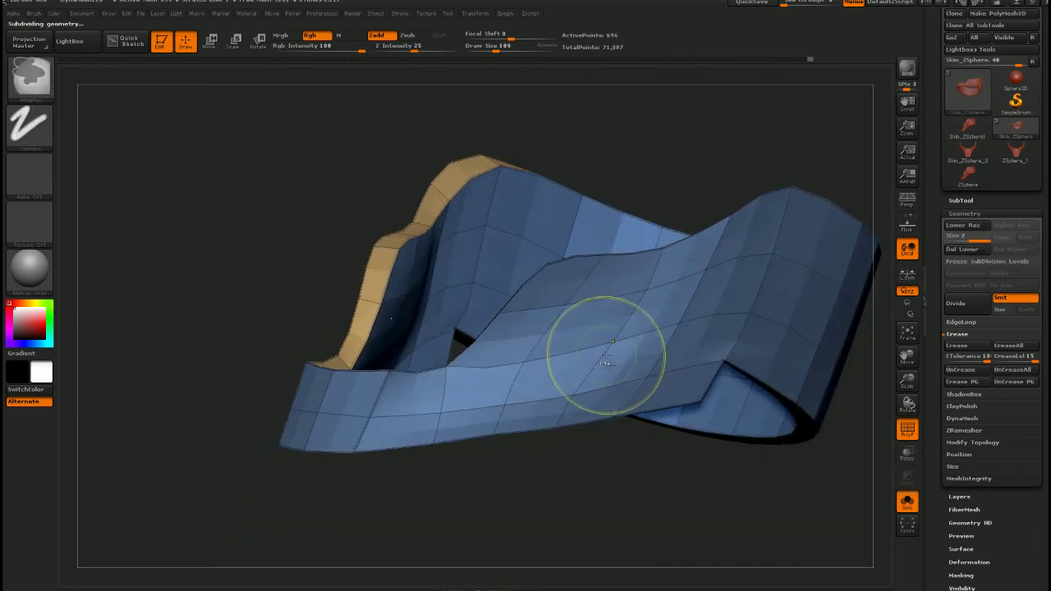
key("ctrl+d")
left_click_drag(562, 448, 518, 386)
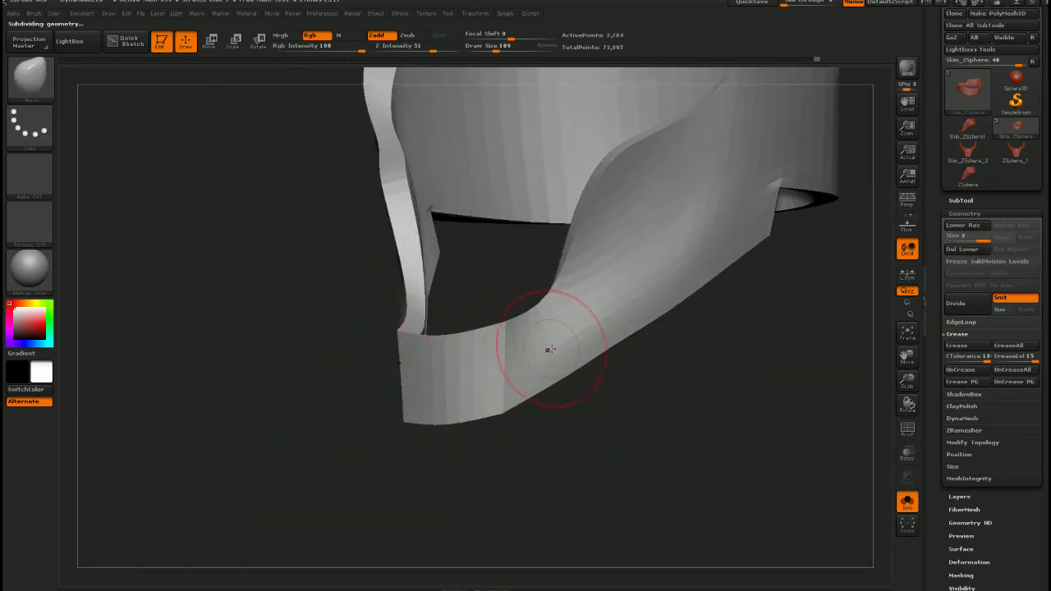
right_click_drag(548, 350, 571, 452, "ctrl")
key("ctrl+z")
key("ctrl+z")
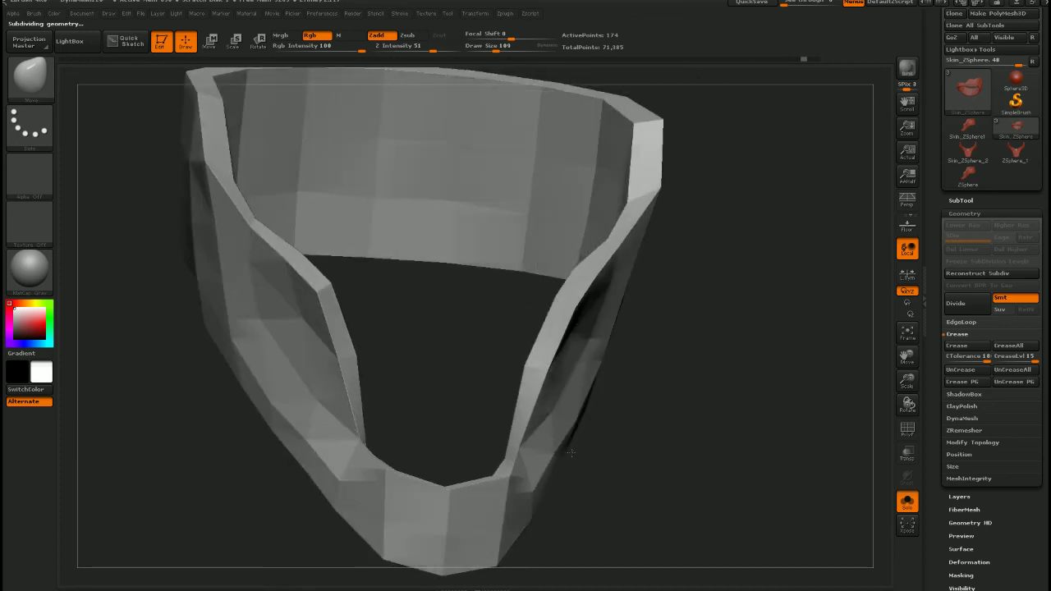
Set the Move brush's draw size to 30 and adjust the rim points where the cheek opening meets the chin
mouse_move(570, 452)
left_mouse_down()
mouse_move(585, 471)
mouse_move(511, 457)
left_mouse_up()
key("s")
right_click_drag(513, 459, 495, 470)
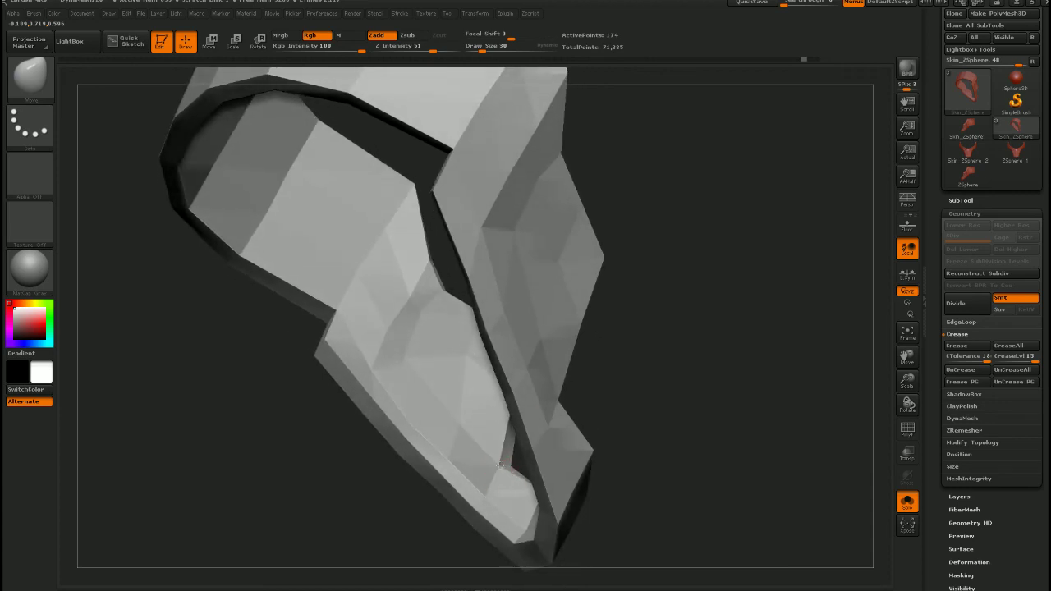
left_click_drag(576, 442, 606, 425)
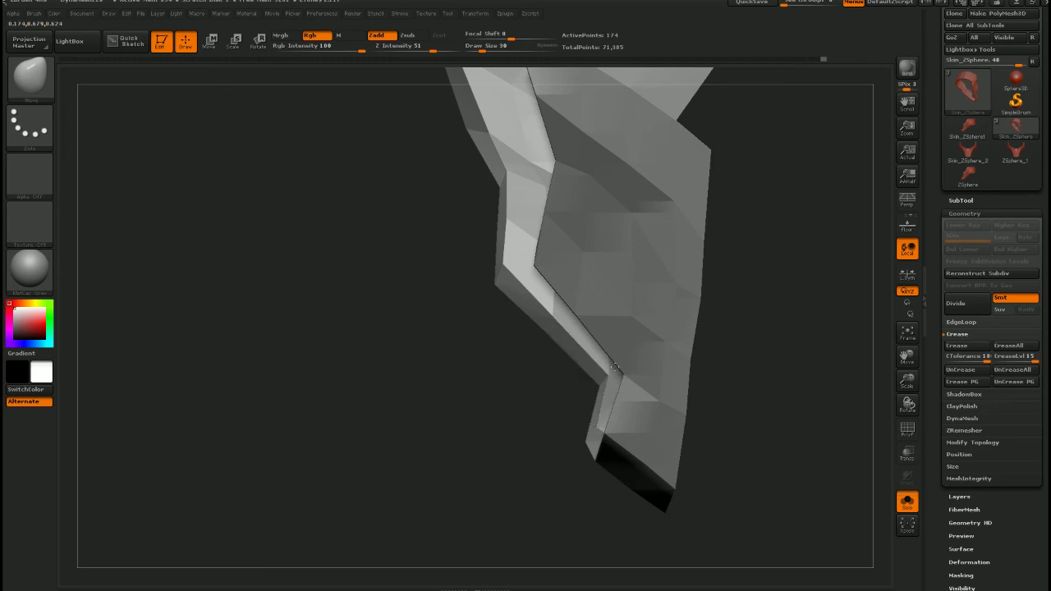
left_click_drag(620, 369, 662, 375)
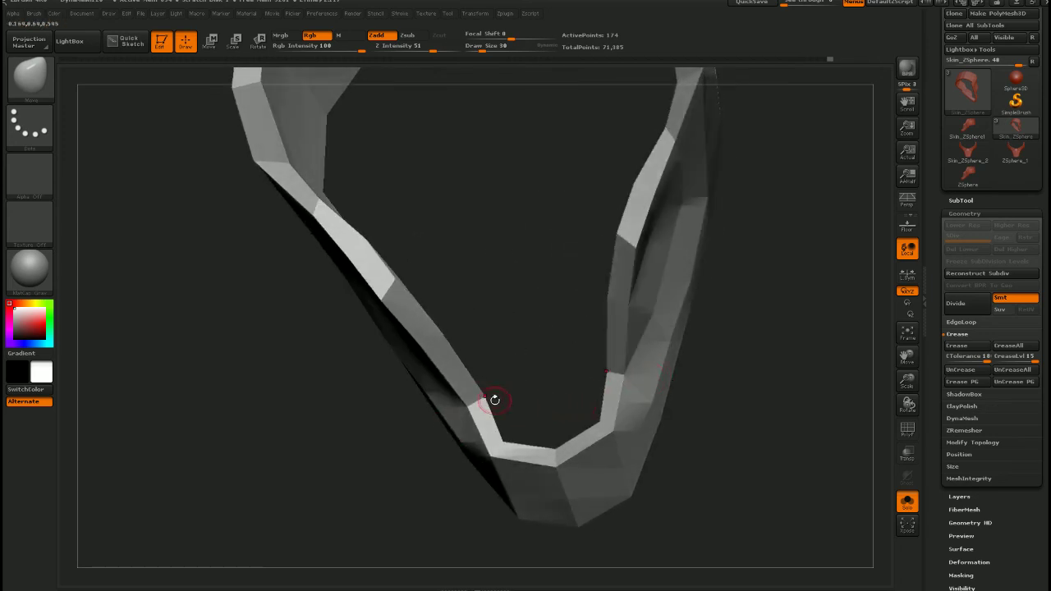
left_click_drag(483, 397, 591, 417)
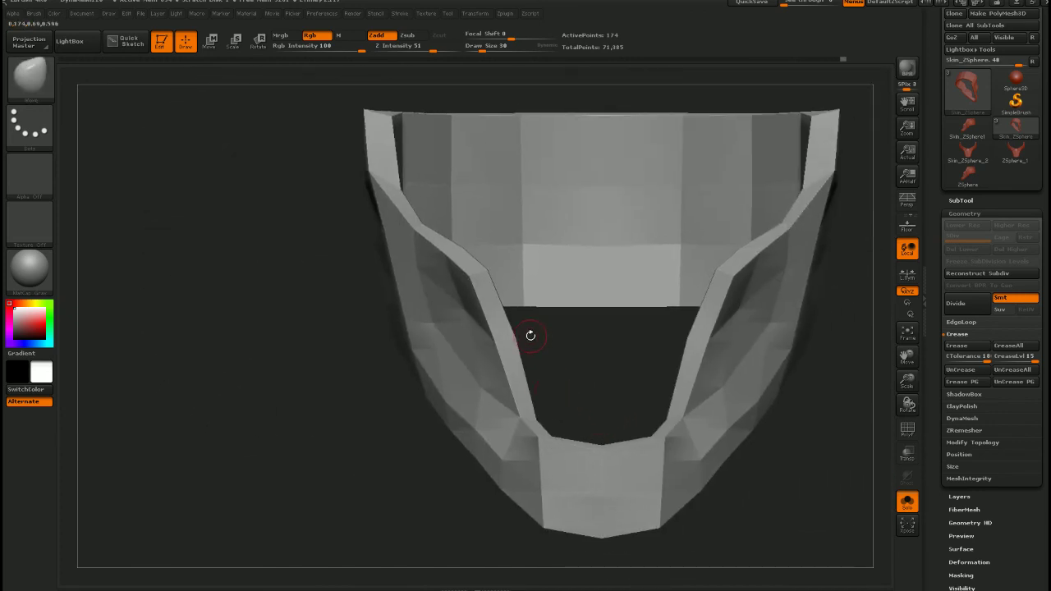
Refine the rim points along the upper cheek opening and the rear band's front edge with the Move brush
left_click_drag(531, 335, 520, 383)
left_click_drag(438, 180, 474, 259)
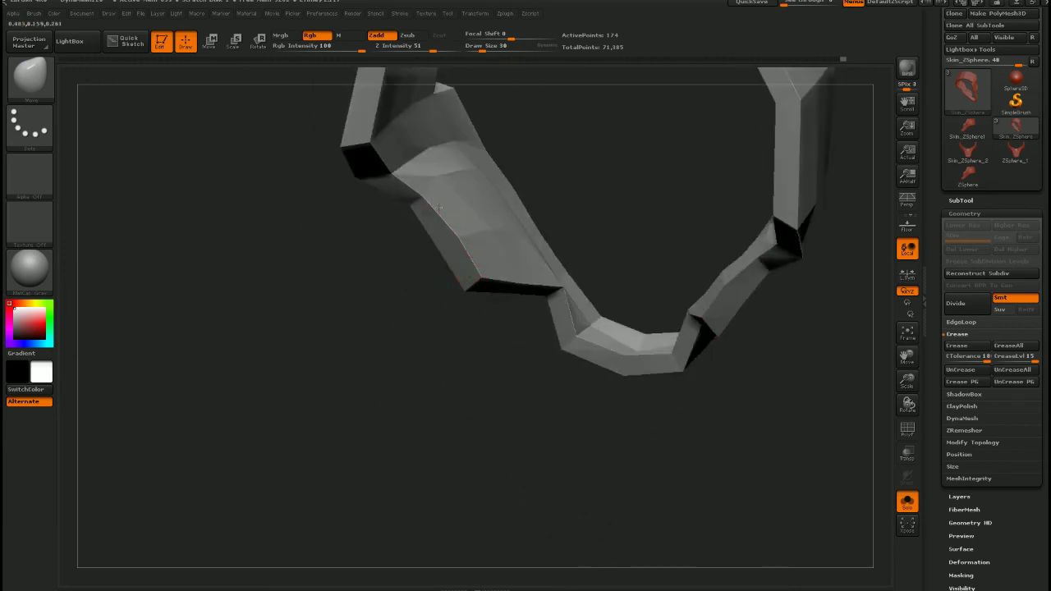
left_click_drag(449, 215, 401, 210)
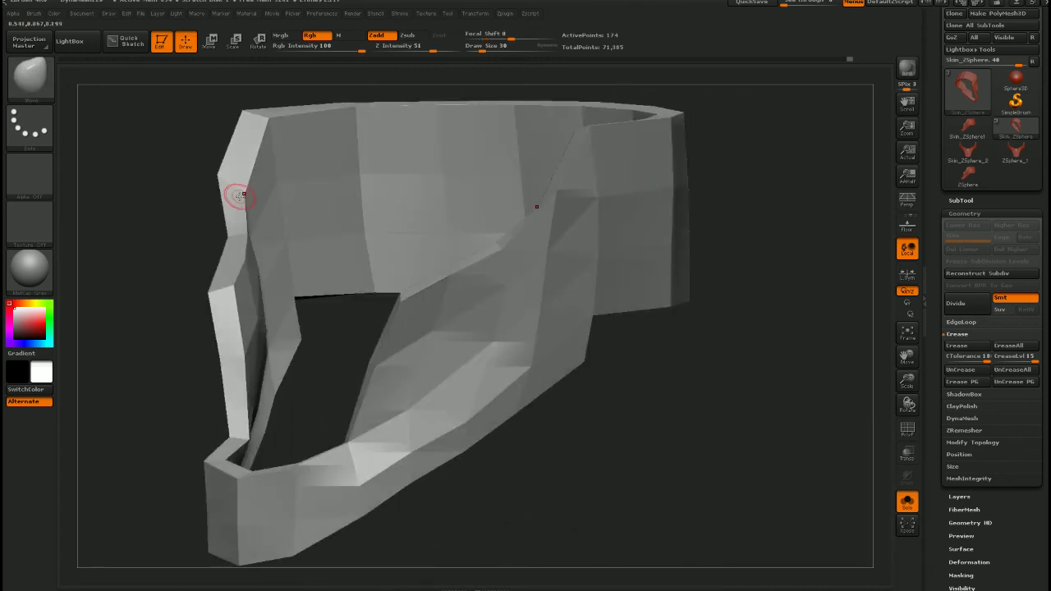
left_click_drag(230, 164, 350, 268)
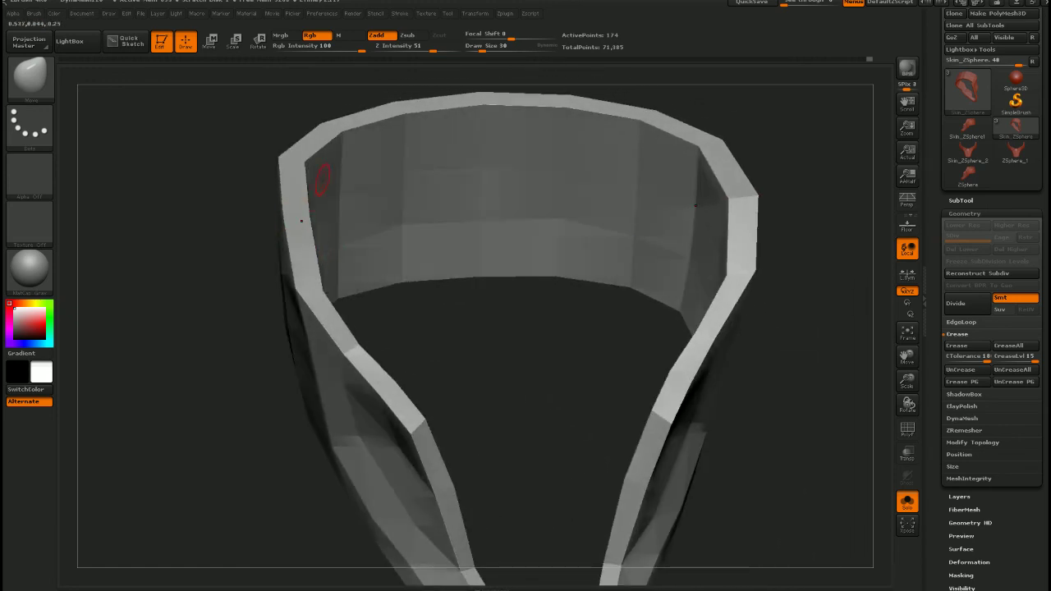
Turn on the polyframe display, isolate the chin's front faces again, crease their border, and unhide the full panel
left_click_drag(423, 281, 430, 270, "alt")
left_click_drag(499, 316, 484, 287, "alt")
left_click_drag(447, 353, 477, 382)
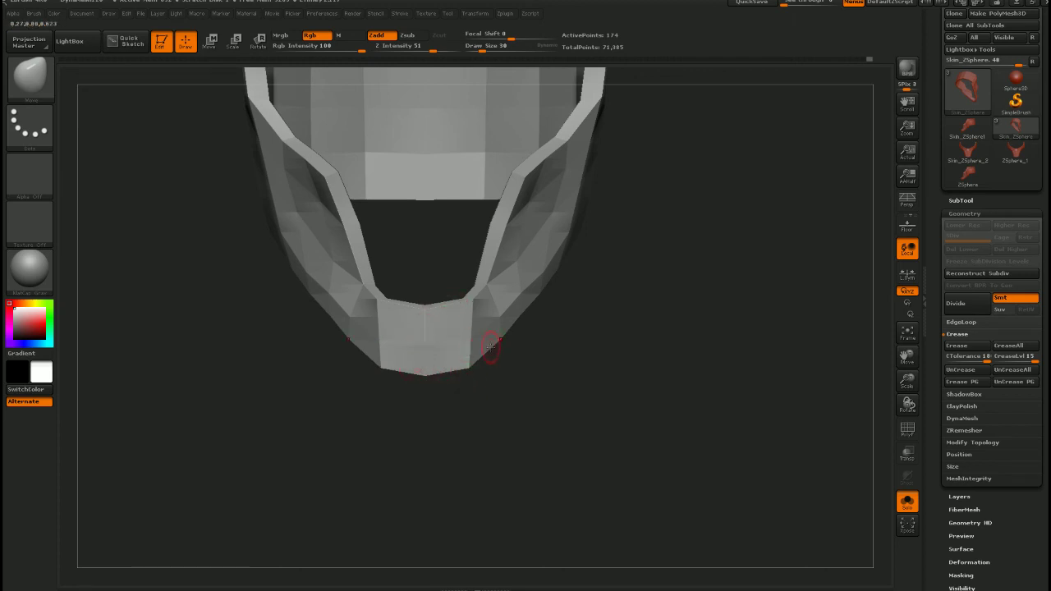
key("shift+f")
left_click_drag(450, 331, 461, 382, "alt")
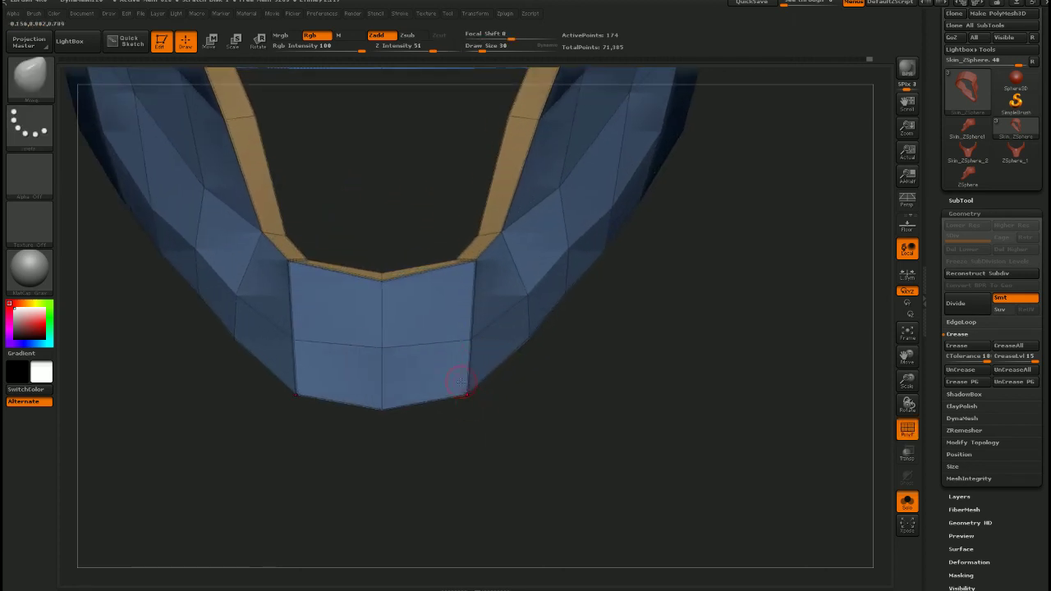
left_click_drag(369, 237, 483, 451, "ctrl+shift")
left_click(472, 416, "ctrl+shift")
left_click_drag(347, 221, 495, 464, "ctrl+shift")
mouse_move(513, 385)
left_mouse_down()
mouse_move(493, 403)
mouse_move(489, 373)
mouse_move(520, 383)
mouse_move(558, 421)
left_mouse_up()
left_click(477, 367, "ctrl+shift")
left_click(972, 348)
left_click(827, 387, "ctrl+shift")
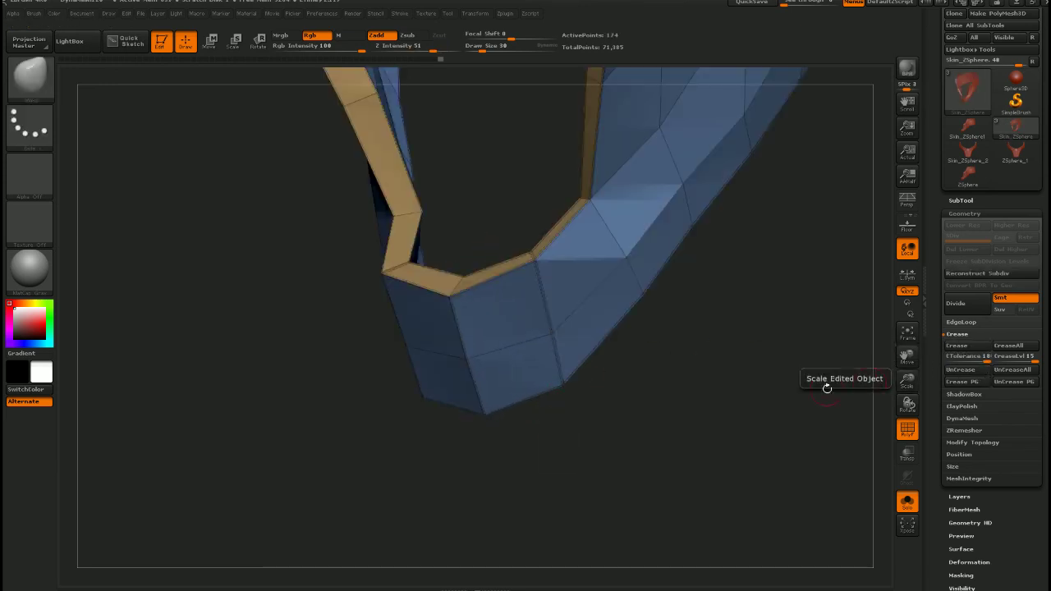
Subdivide the panel without the polyframe to check the chin's border creases, undo the division, and restore the polyframe
left_click_drag(568, 356, 584, 394)
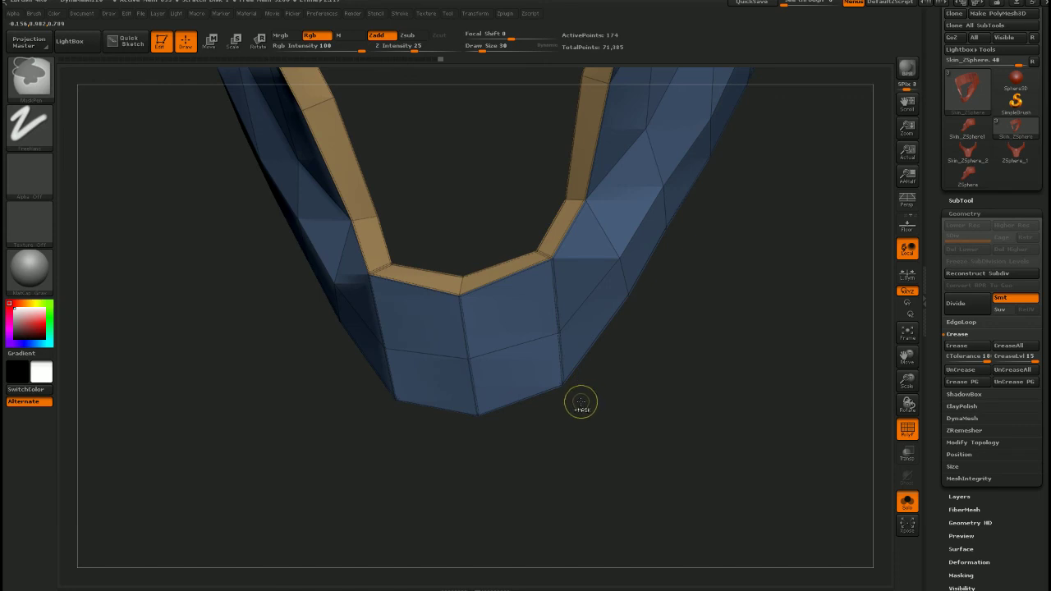
key("shift+f")
key("ctrl+d")
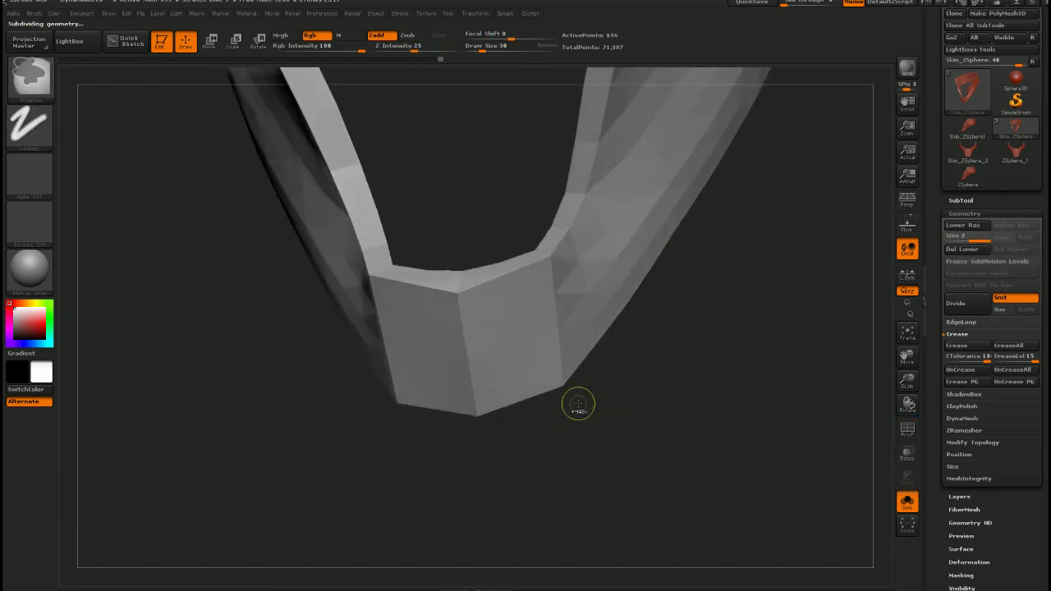
key("ctrl+z")
key("ctrl+z")
left_click(587, 422, "ctrl+shift")
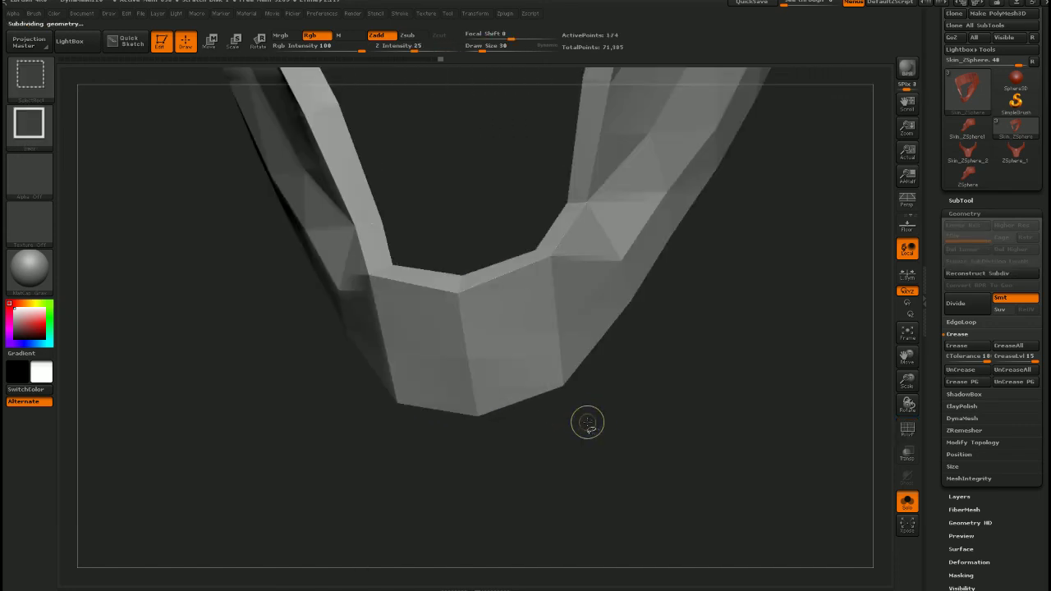
key("shift+f")
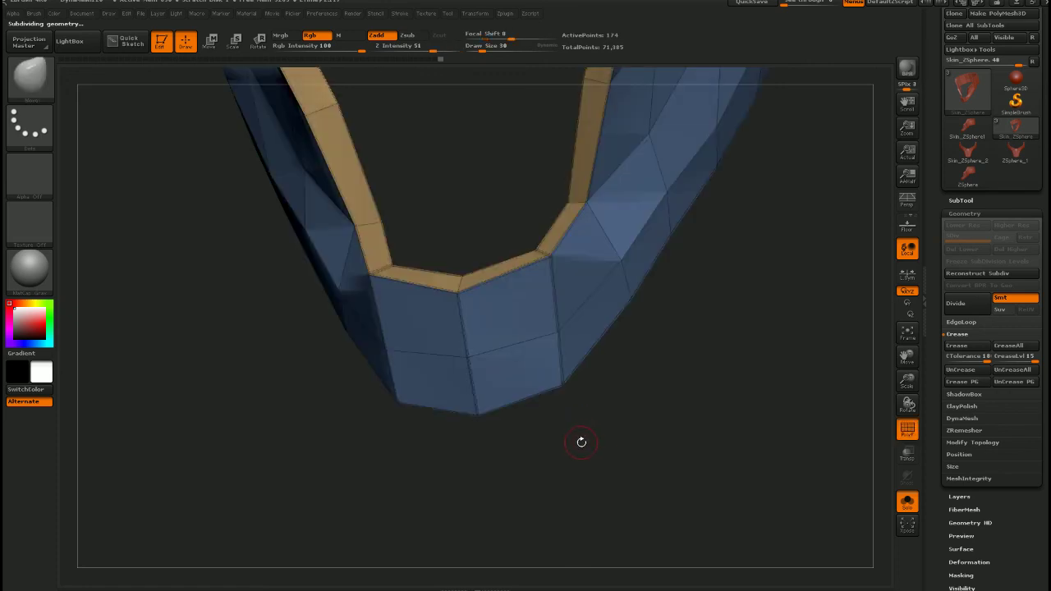
Subdivide the panel twice with the polyframe on to check its side profile, and undo both divisions
left_click_drag(581, 439, 544, 365)
mouse_move(551, 358)
right_mouse_down("ctrl")
mouse_move(548, 271)
mouse_move(620, 180)
right_mouse_up("ctrl")
right_click_drag(619, 180, 606, 309, "alt")
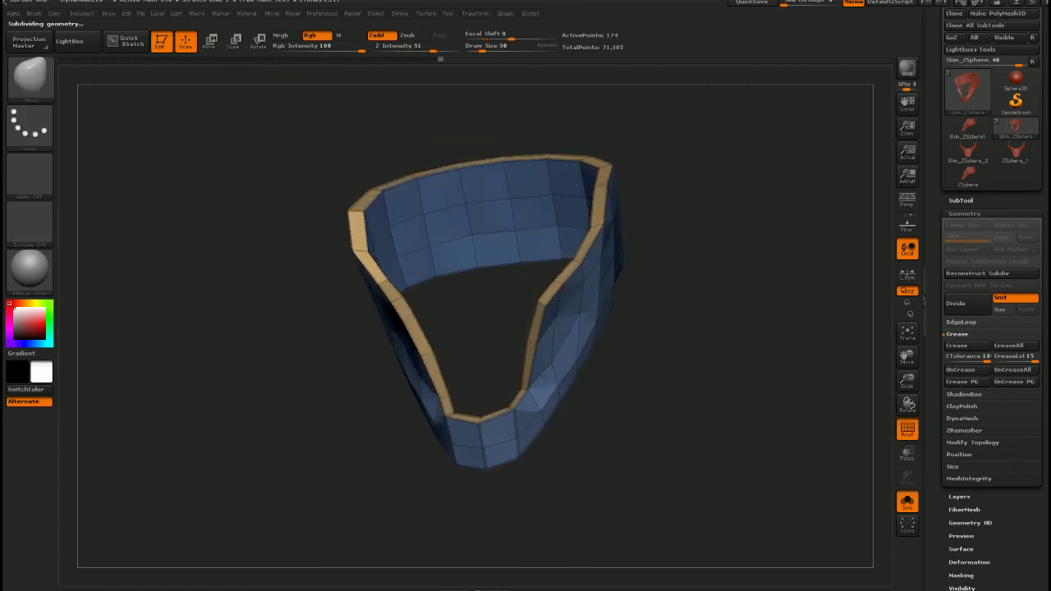
left_click_drag(567, 314, 554, 294, "shift")
left_click_drag(526, 332, 564, 334)
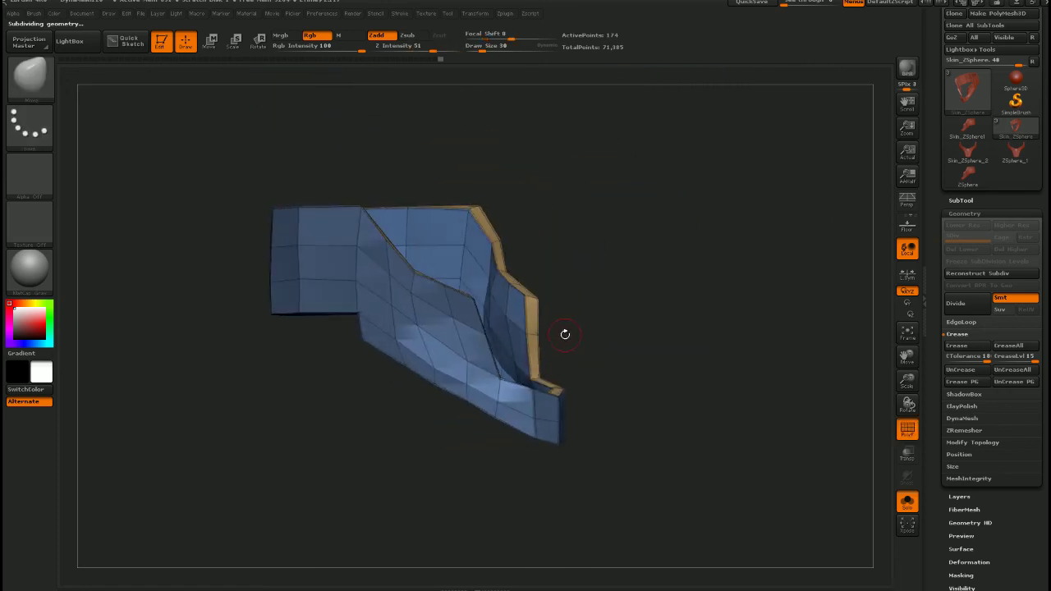
key("ctrl+d")
key("ctrl+d")
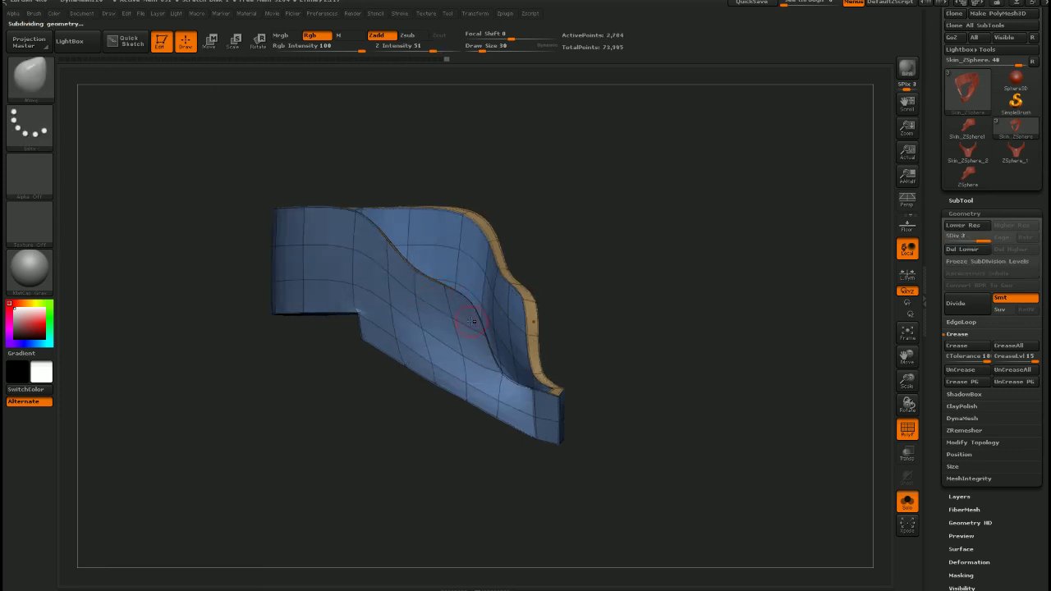
key("ctrl+z")
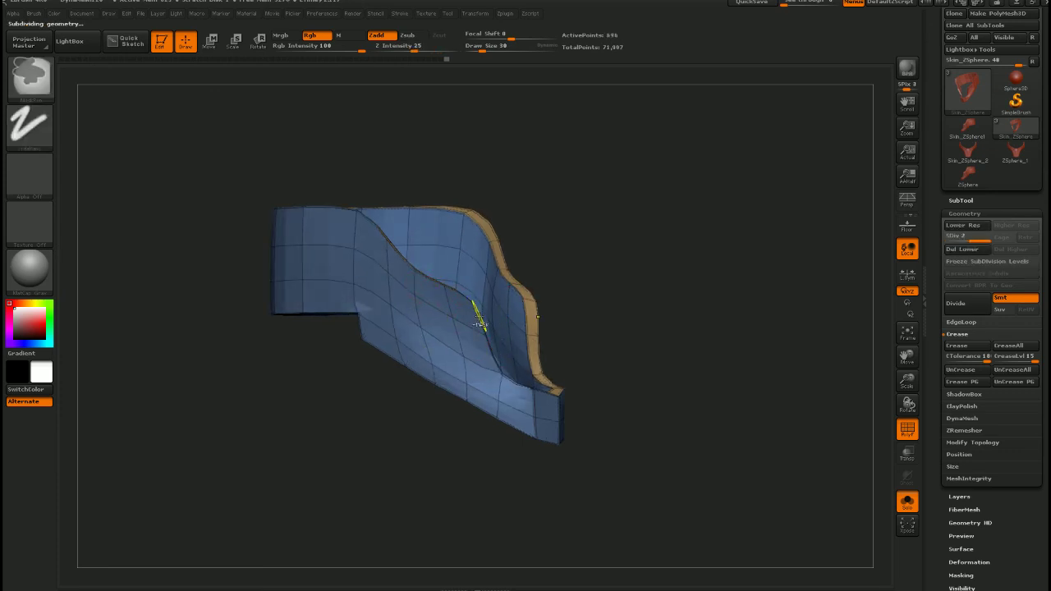
key("ctrl+z")
Isolate the rim faces running from the cheek opening's corner down to the chin, crease their border, and unhide the full panel
right_click_drag(434, 289, 464, 332, "alt")
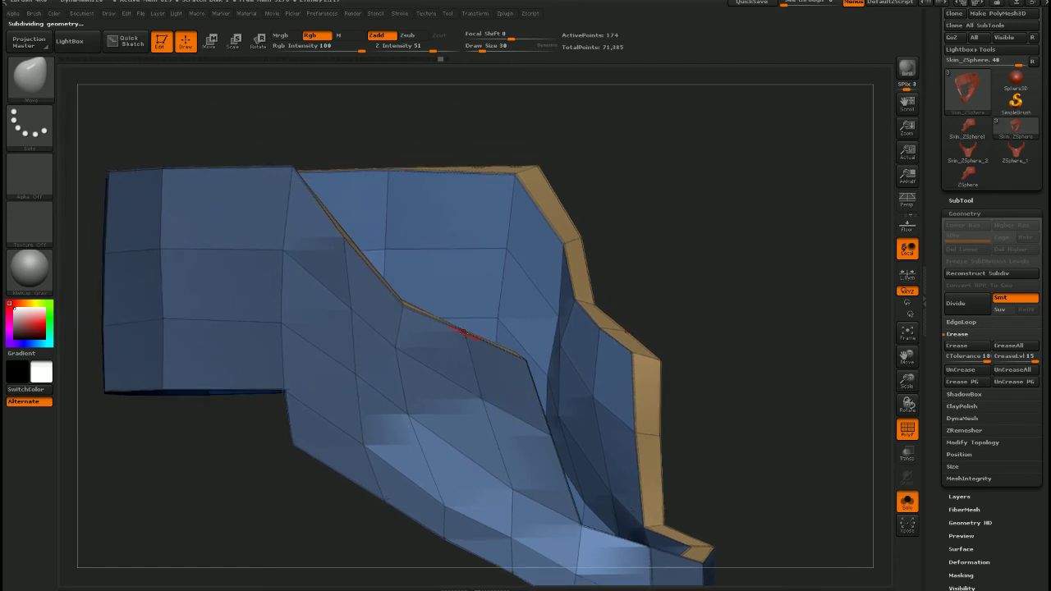
left_click_drag(398, 302, 738, 328, "ctrl+shift")
left_click(873, 377, "ctrl+shift")
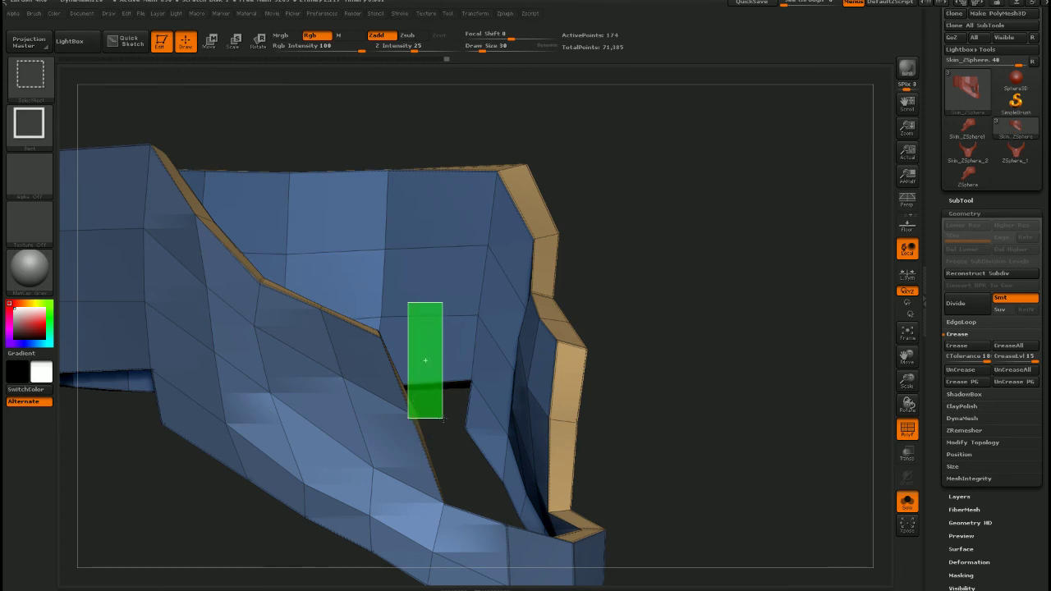
left_click_drag(443, 420, 444, 418, "ctrl+shift")
left_click_drag(354, 303, 472, 509, "ctrl+shift")
left_click(969, 346)
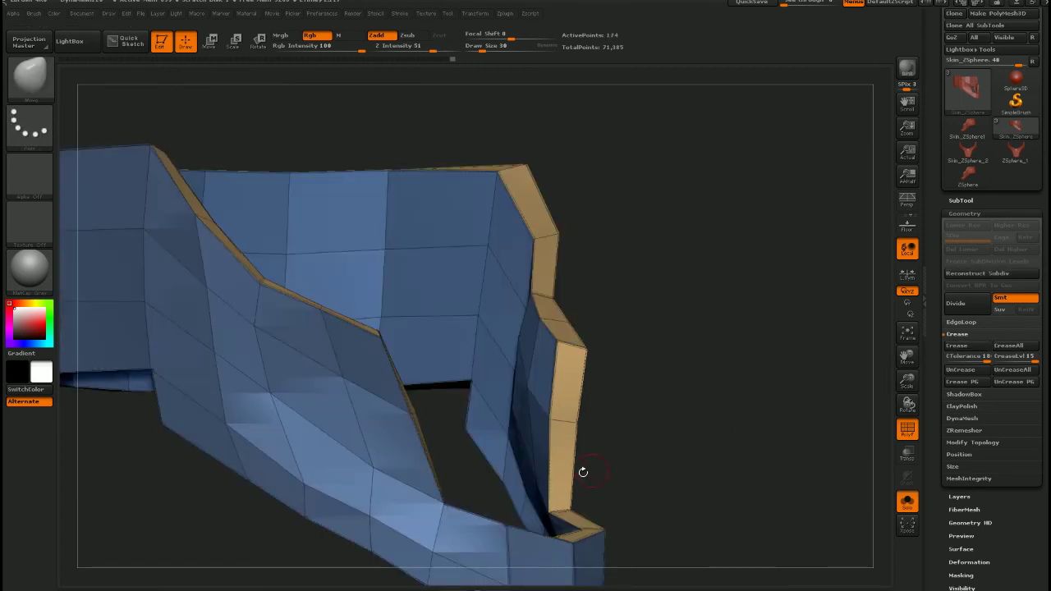
left_click_drag(583, 472, 457, 415)
left_click_drag(542, 443, 483, 567)
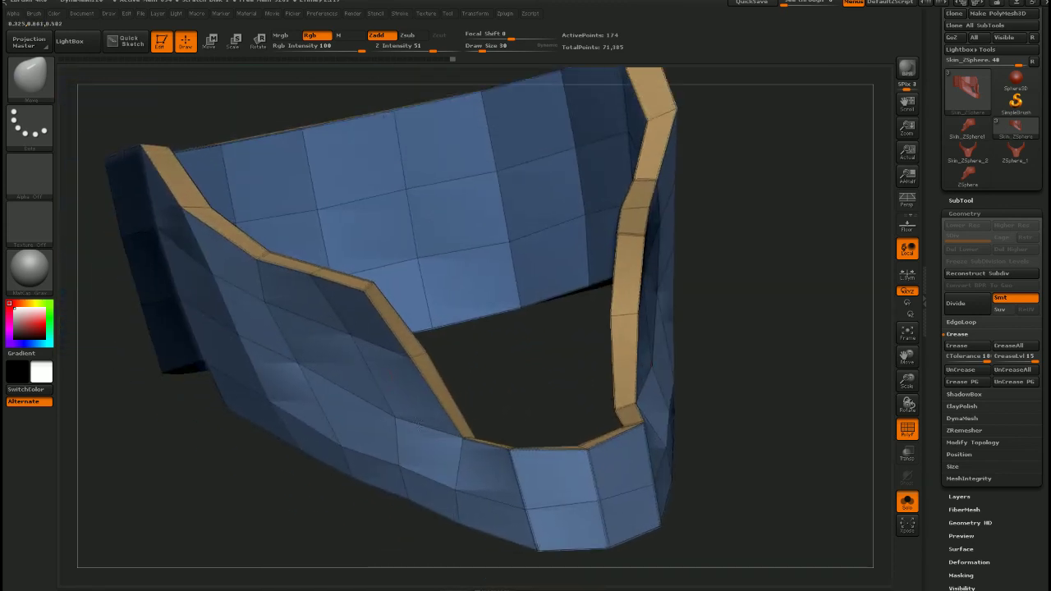
Isolate and crease the two rim segments sloping from the rear band's top edge to the cheek, one at a time, unhiding the panel after each
mouse_move(99, 328)
left_mouse_down("alt")
mouse_move(136, 402)
mouse_move(206, 362)
mouse_move(378, 436)
mouse_move(469, 353)
mouse_move(203, 349)
mouse_move(380, 363)
mouse_move(421, 359)
mouse_move(424, 339)
mouse_move(835, 459)
left_mouse_up("alt")
left_click(906, 502)
left_click_drag(605, 474, 526, 422)
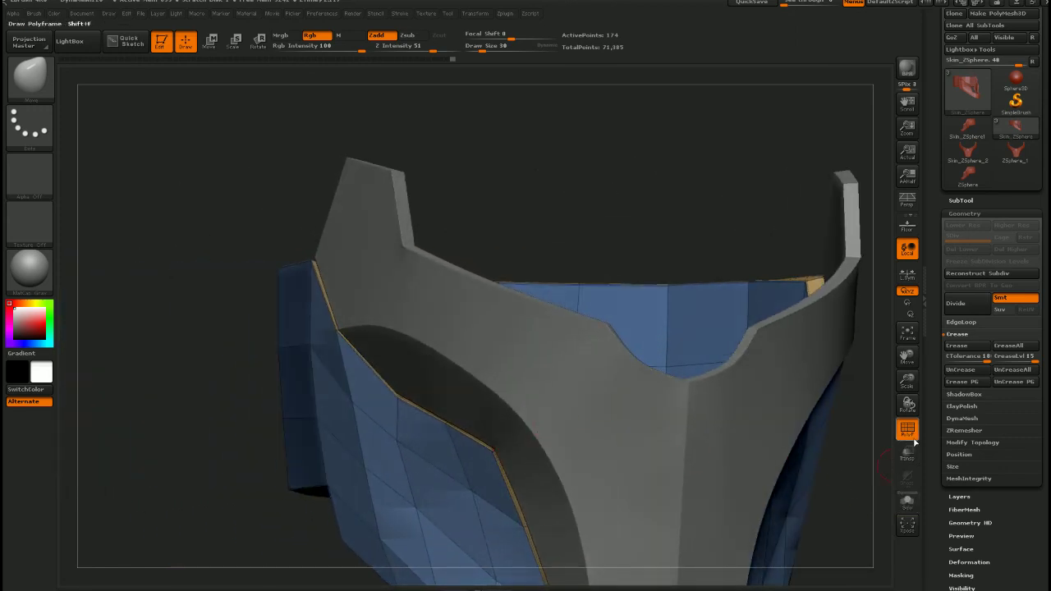
left_click(906, 502)
left_click_drag(427, 205, 397, 379)
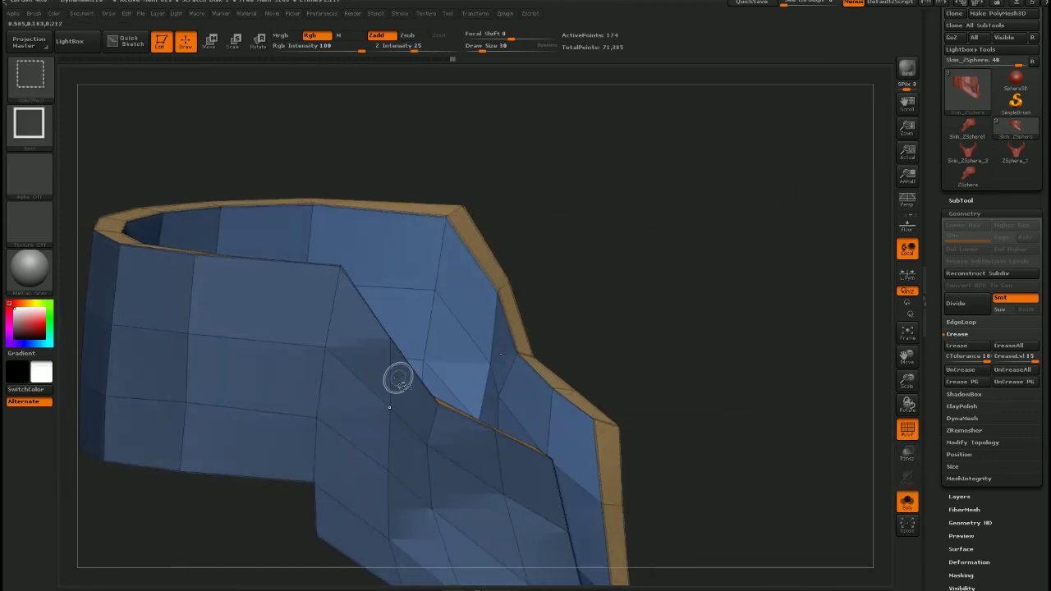
left_click_drag(372, 307, 444, 415, "ctrl+shift")
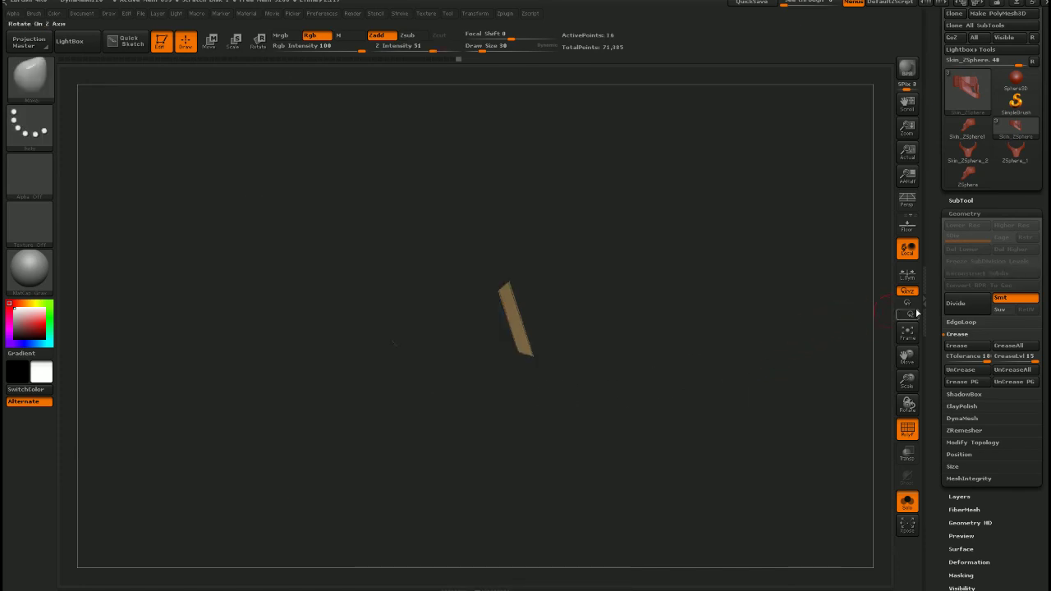
left_click(961, 345)
left_click(890, 359, "ctrl+shift")
left_click_drag(332, 264, 408, 359, "ctrl+shift")
left_click(972, 344)
left_click(927, 362, "ctrl+shift")
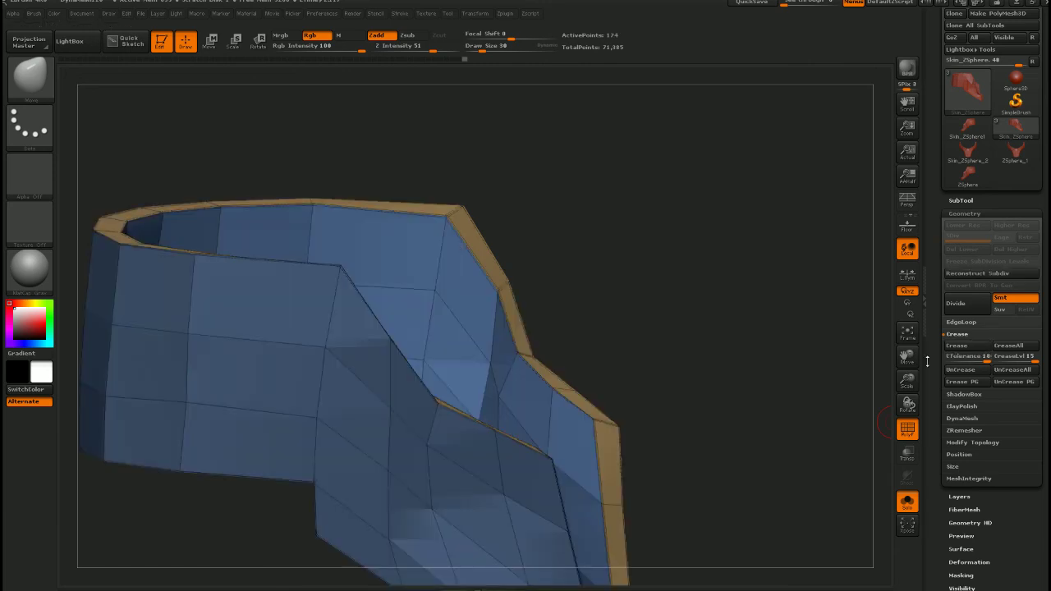
Subdivide the panel twice to check the rim creases from the side and front, and undo both divisions
mouse_move(324, 363)
right_mouse_down("alt")
mouse_move(447, 424)
mouse_move(521, 444)
mouse_move(575, 402)
right_mouse_up("alt")
right_click_drag(575, 402, 553, 431, "ctrl")
right_click_drag(552, 431, 502, 322, "alt")
key("ctrl+d")
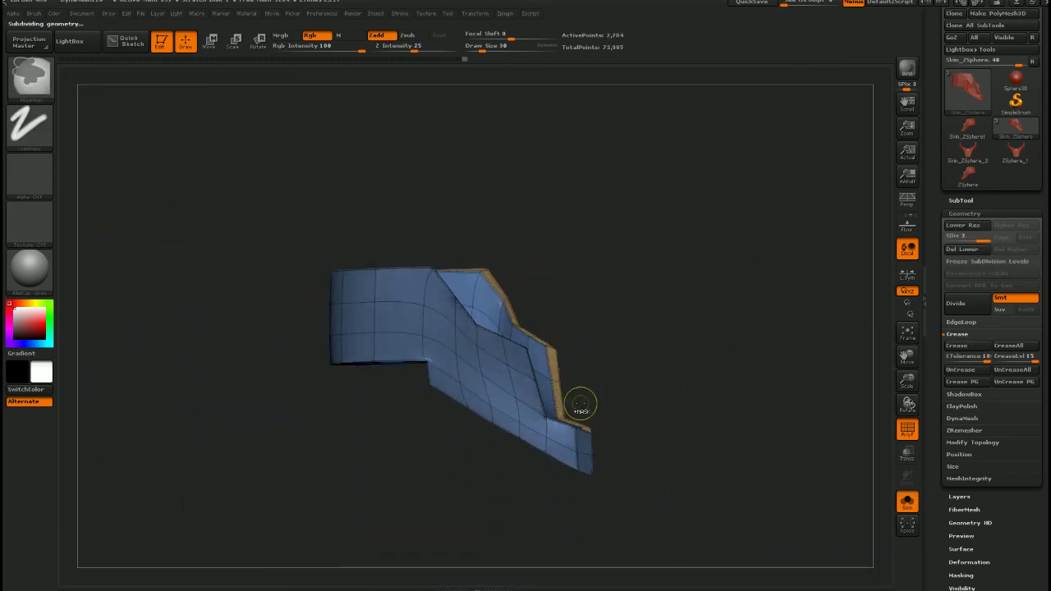
right_click_drag(549, 414, 522, 397)
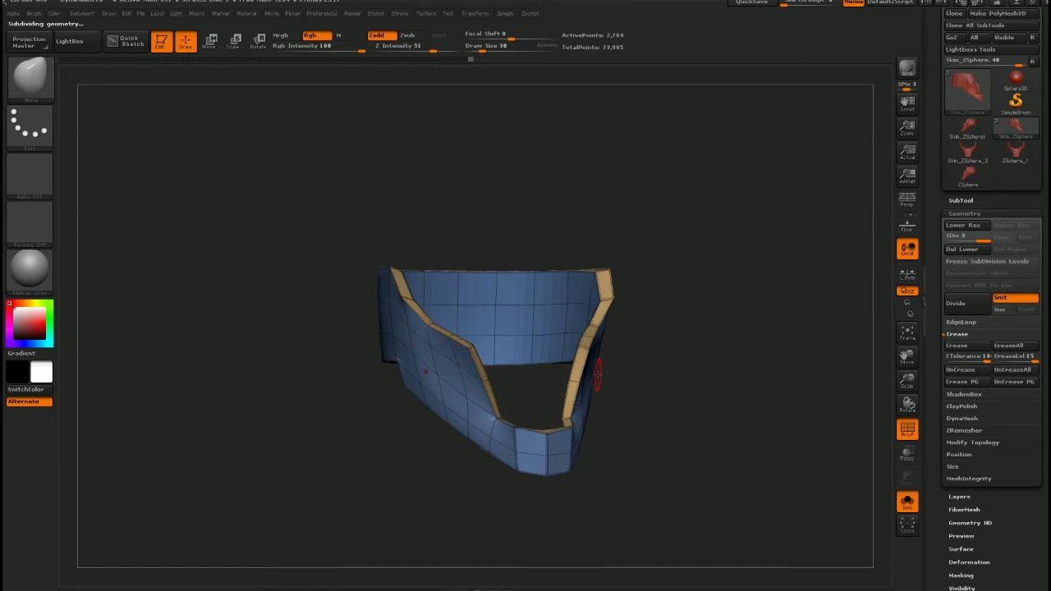
left_click_drag(597, 373, 553, 380)
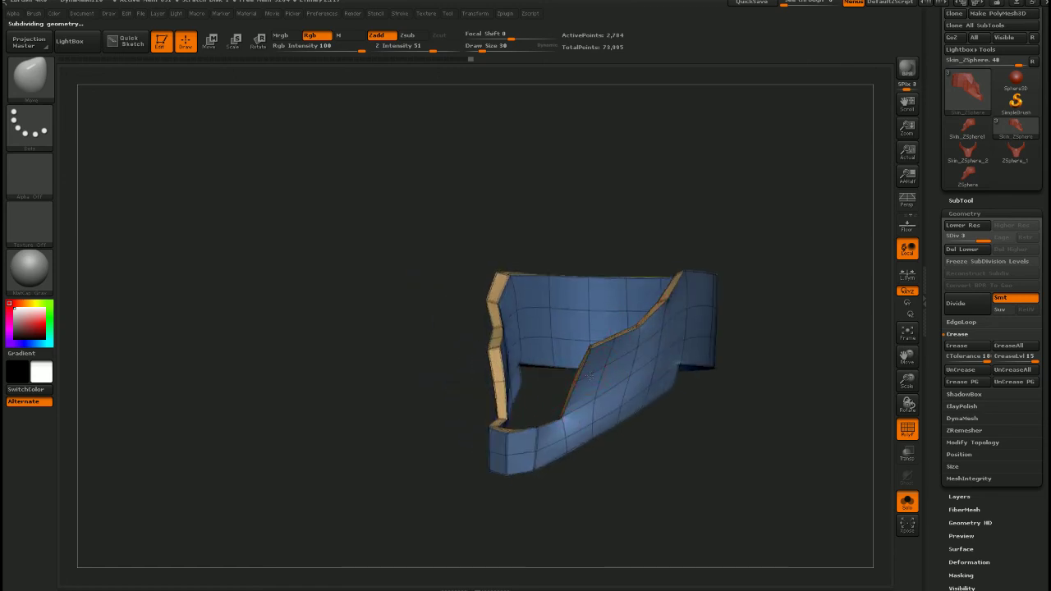
right_click_drag(632, 337, 624, 382)
right_click_drag(566, 443, 554, 462, "ctrl")
key("ctrl+z")
key("ctrl+z")
Isolate the lower cheek faces between the rear band and the chin
left_click_drag(562, 462, 514, 462)
right_click_drag(514, 462, 497, 423)
right_click_drag(496, 423, 541, 396, "ctrl")
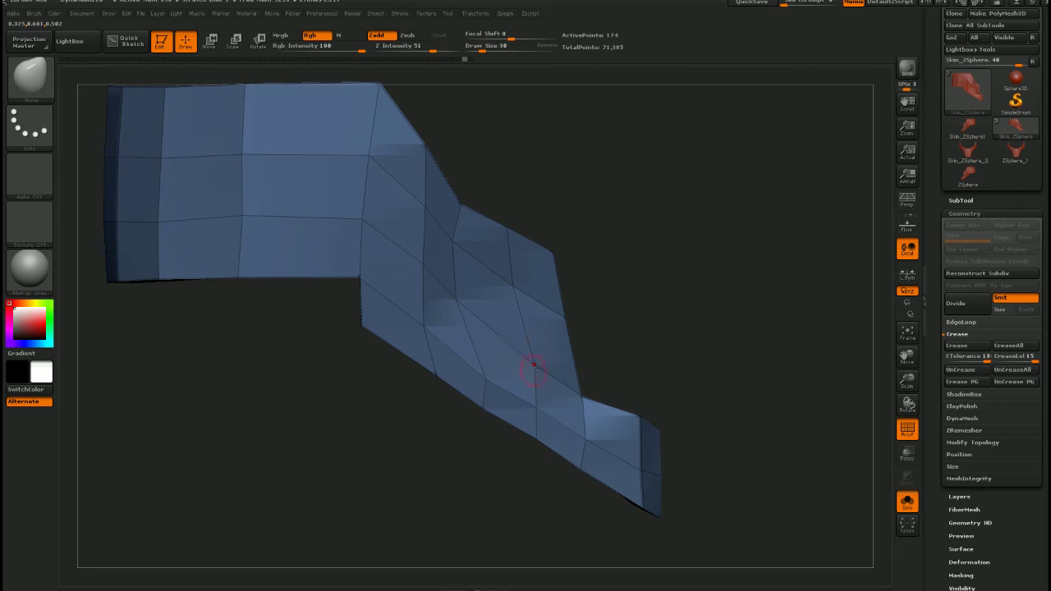
left_click_drag(533, 367, 571, 403)
right_click_drag(571, 404, 584, 412, "shift")
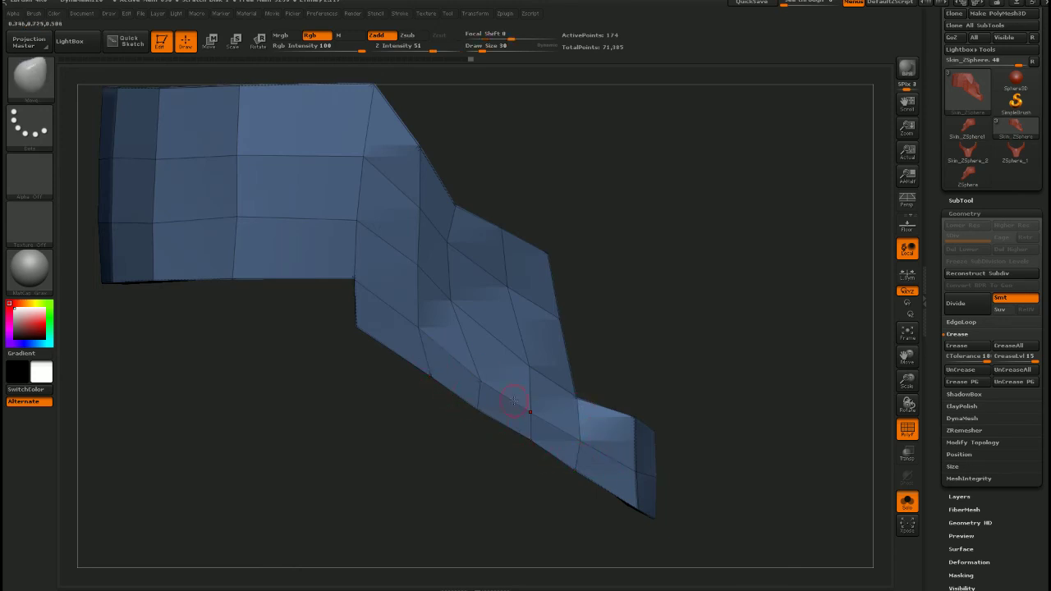
left_click_drag(552, 447, 515, 433)
left_click_drag(534, 468, 500, 431)
left_click_drag(335, 304, 618, 525, "ctrl+shift")
left_click(549, 467, "ctrl+shift")
left_click_drag(335, 273, 641, 508, "ctrl+shift")
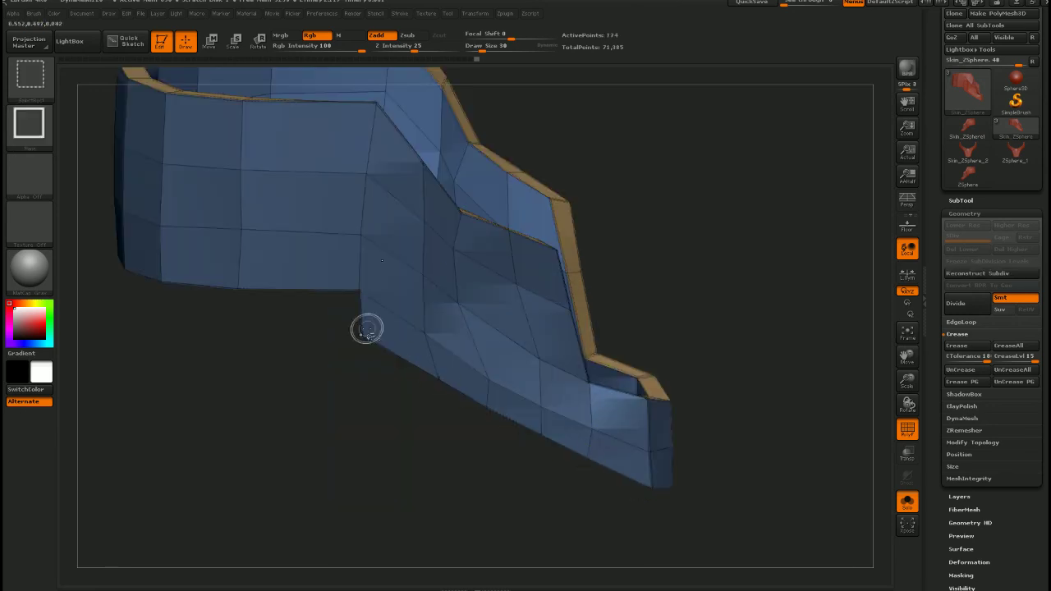
left_click_drag(340, 265, 668, 504, "ctrl+shift")
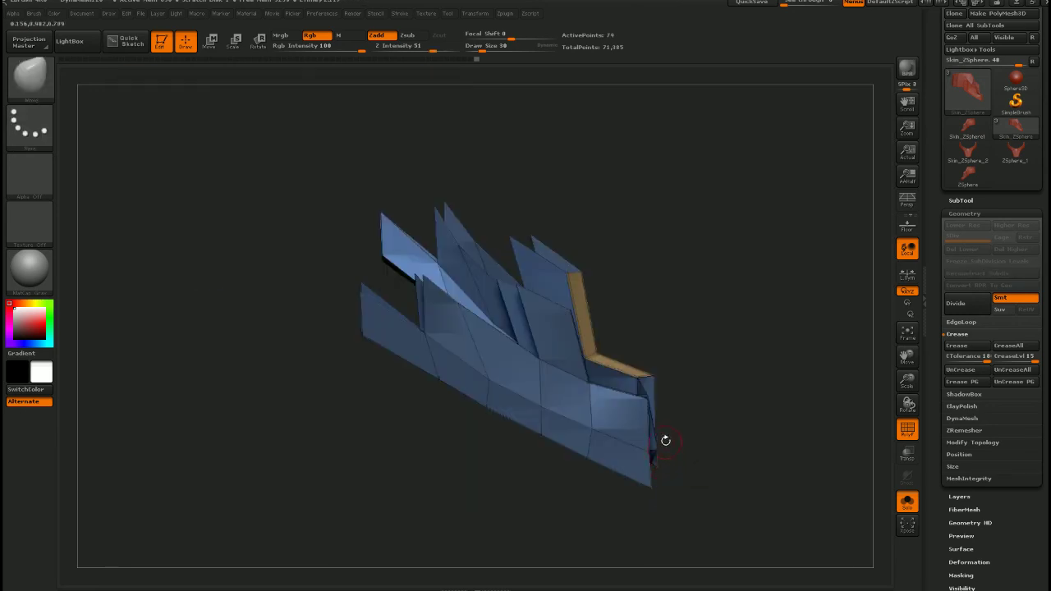
Narrow the visible faces to the outer strip along both cheeks' lower edge, crease its border, and unhide the full panel
mouse_move(375, 235)
left_mouse_down("ctrl+alt+shift")
mouse_move(504, 328)
mouse_move(536, 298)
left_mouse_up("ctrl+alt+shift")
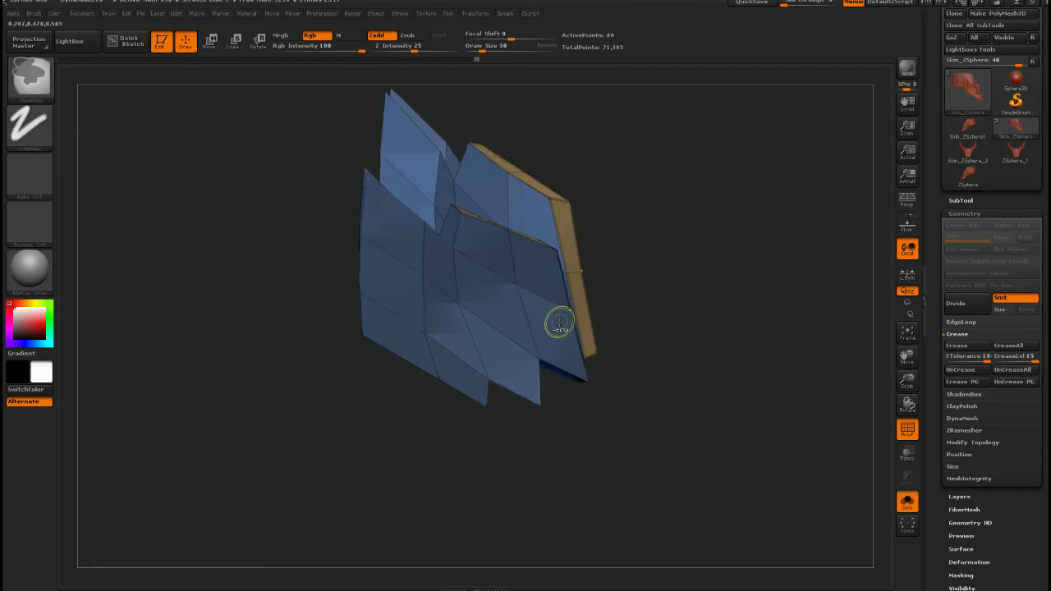
key("ctrl+z")
left_click_drag(698, 337, 550, 338)
left_click_drag(370, 206, 477, 345, "ctrl+alt+shift")
mouse_move(413, 293)
left_mouse_down("ctrl+alt+shift")
mouse_move(463, 352)
mouse_move(523, 374)
mouse_move(532, 488)
mouse_move(588, 535)
left_mouse_up("ctrl+alt+shift")
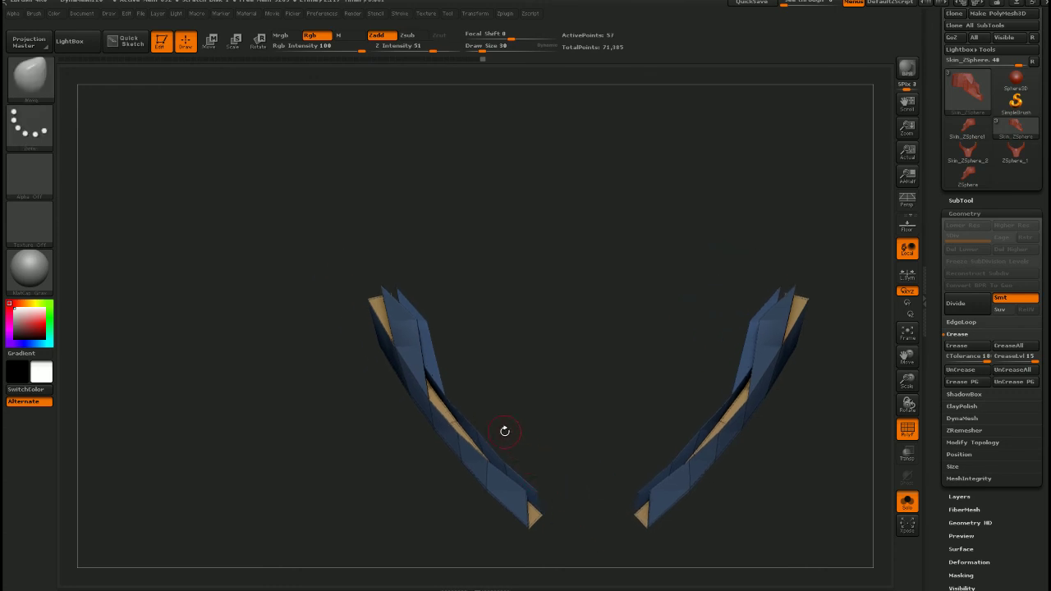
mouse_move(419, 339)
left_mouse_down("ctrl+alt+shift")
mouse_move(401, 338)
mouse_move(487, 351)
mouse_move(427, 321)
left_mouse_up("ctrl+alt+shift")
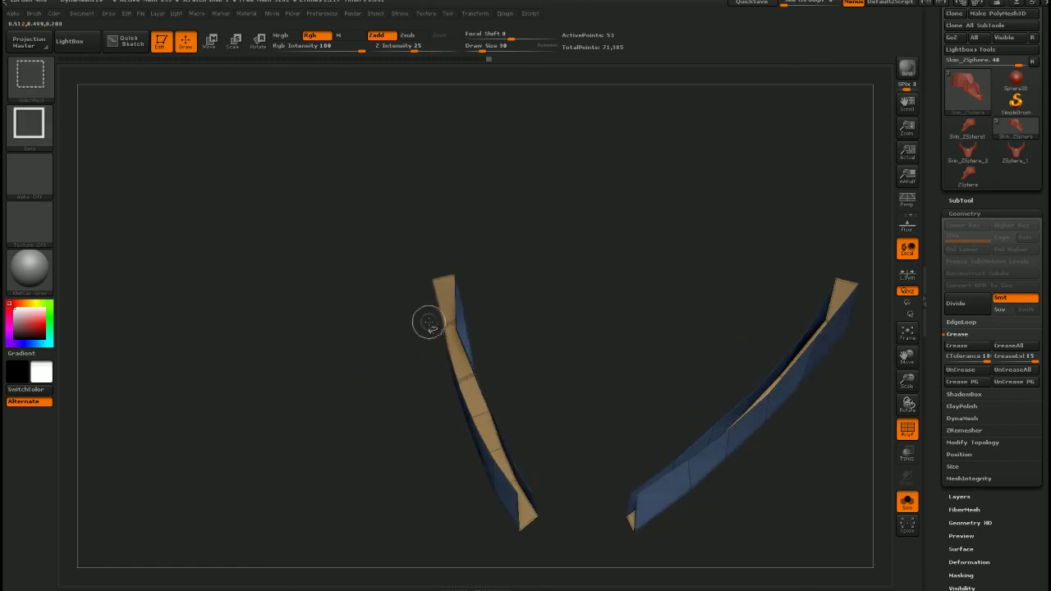
left_click(445, 290, "ctrl+shift")
left_click_drag(482, 323, 570, 342)
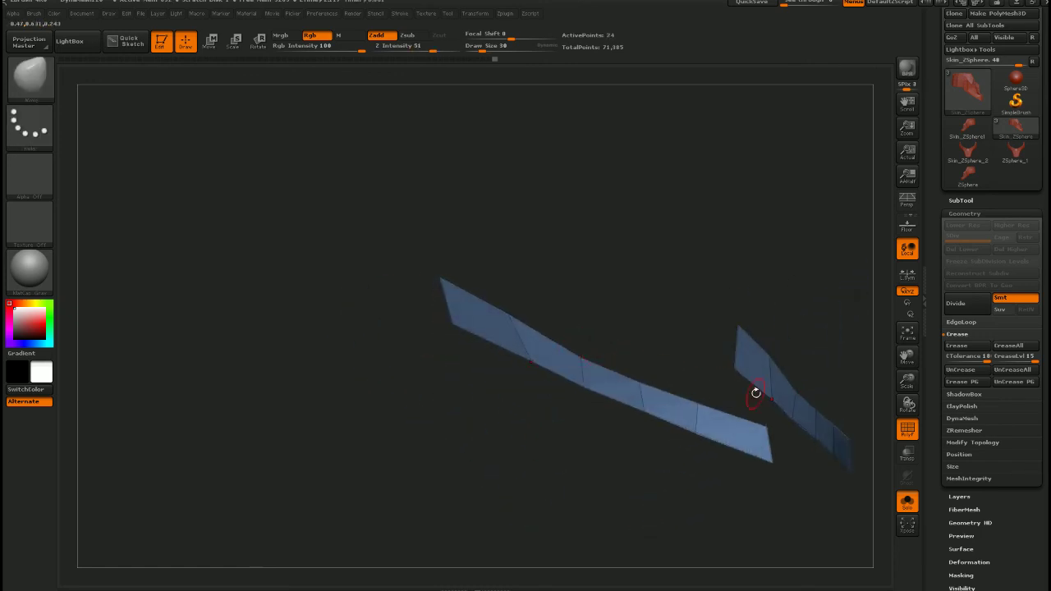
left_click(976, 346)
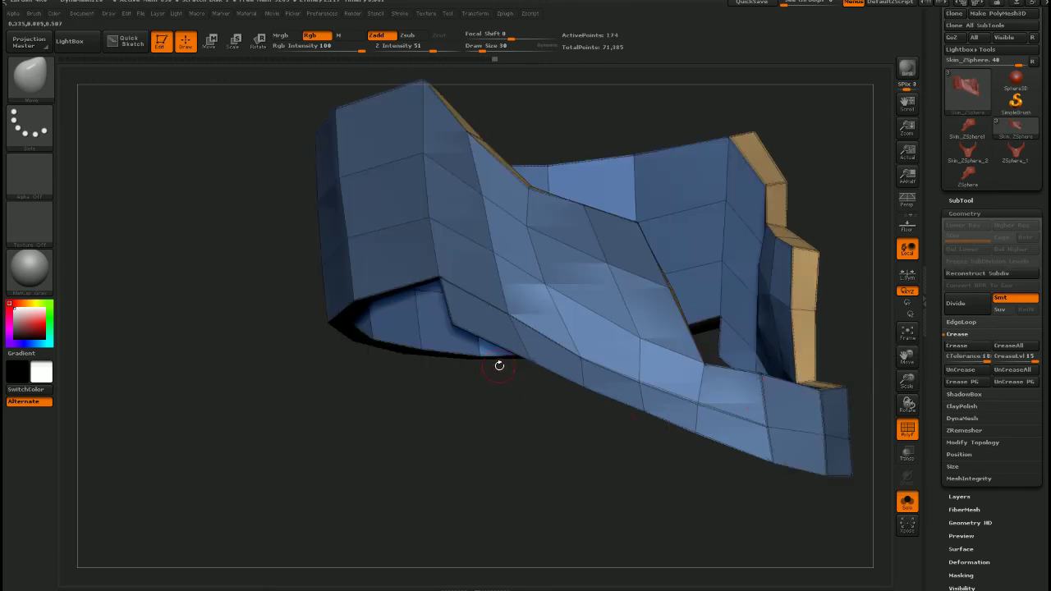
Isolate the outer column of faces where the cheek meets the rear band, crease its border, and unhide the full panel
mouse_move(499, 364)
left_mouse_down()
mouse_move(531, 394)
mouse_move(582, 395)
mouse_move(500, 316)
left_mouse_up()
mouse_move(510, 371)
right_mouse_down()
mouse_move(440, 332)
mouse_move(306, 340)
mouse_move(483, 306)
right_mouse_up()
mouse_move(443, 184)
left_mouse_down("ctrl+shift")
mouse_move(431, 149)
mouse_move(482, 383)
mouse_move(537, 476)
mouse_move(554, 453)
left_mouse_up("ctrl+shift")
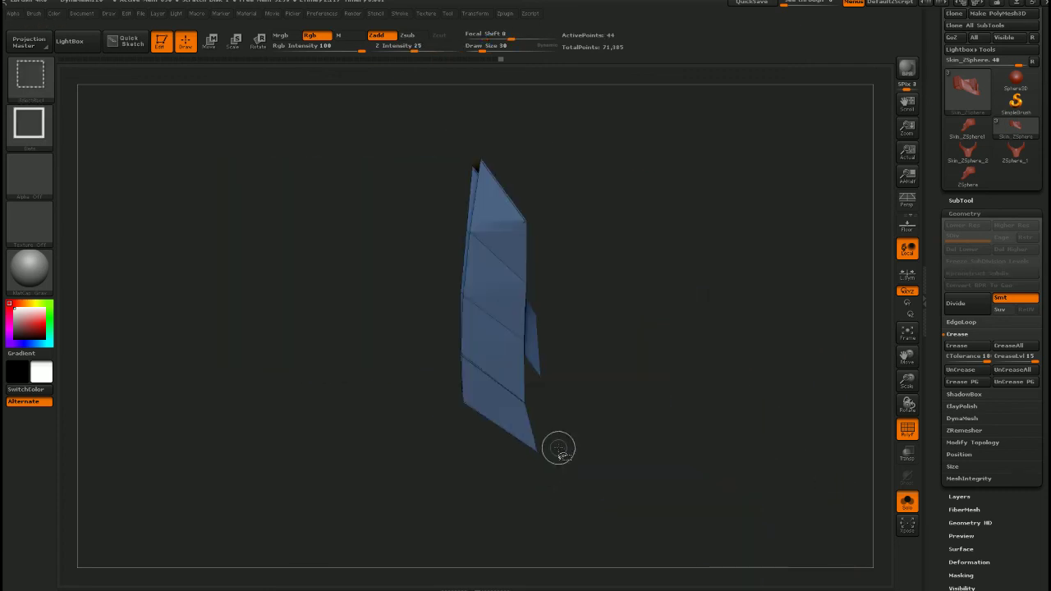
right_click_drag(558, 447, 521, 375)
left_click_drag(574, 287, 547, 363, "ctrl+alt+shift")
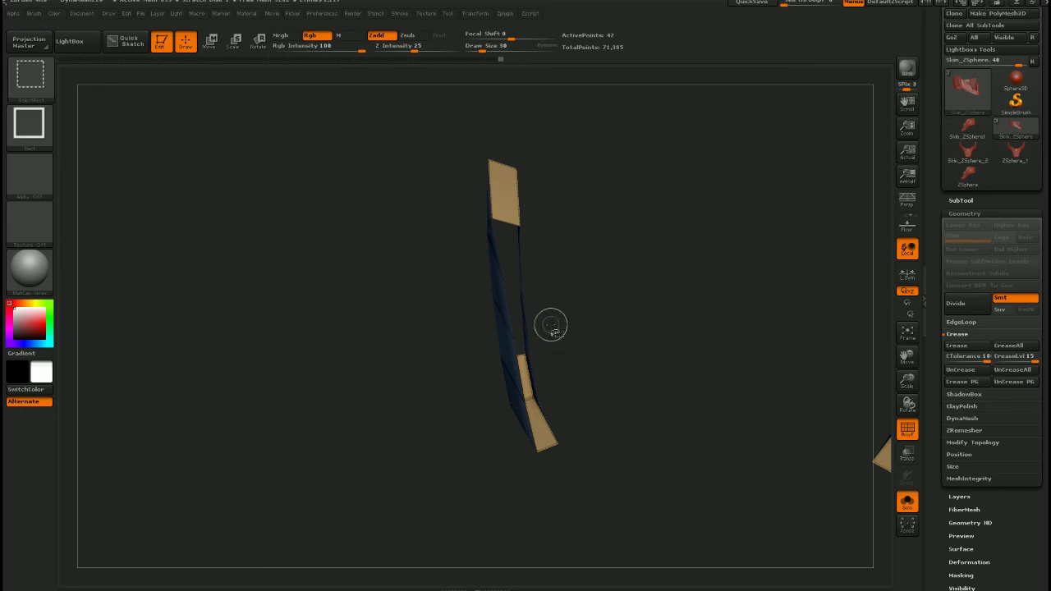
left_click_drag(518, 308, 516, 310, "ctrl+alt+shift")
left_click(513, 209, "ctrl+shift")
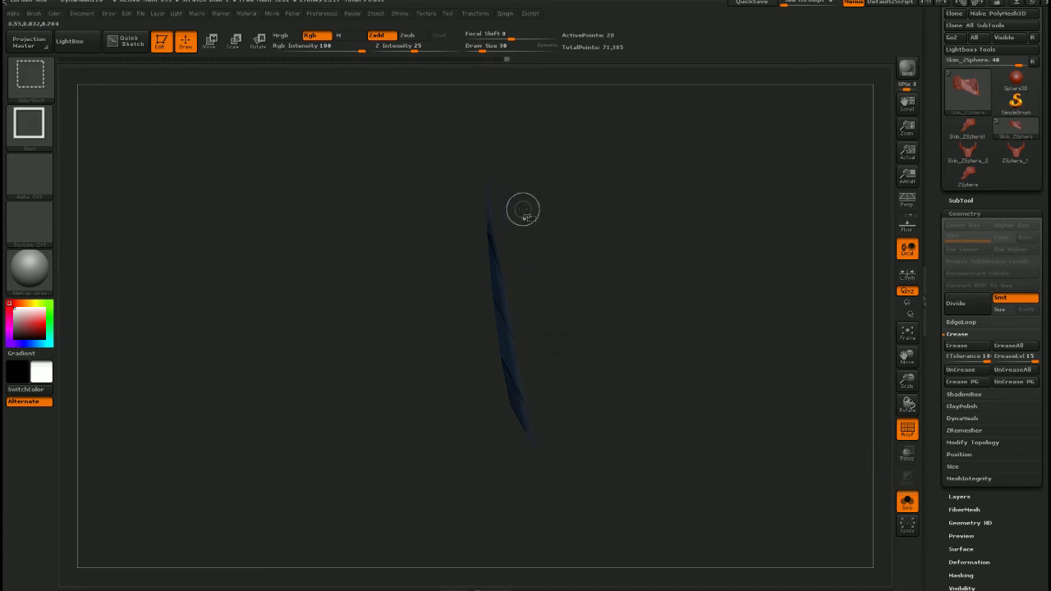
left_click_drag(565, 334, 601, 328)
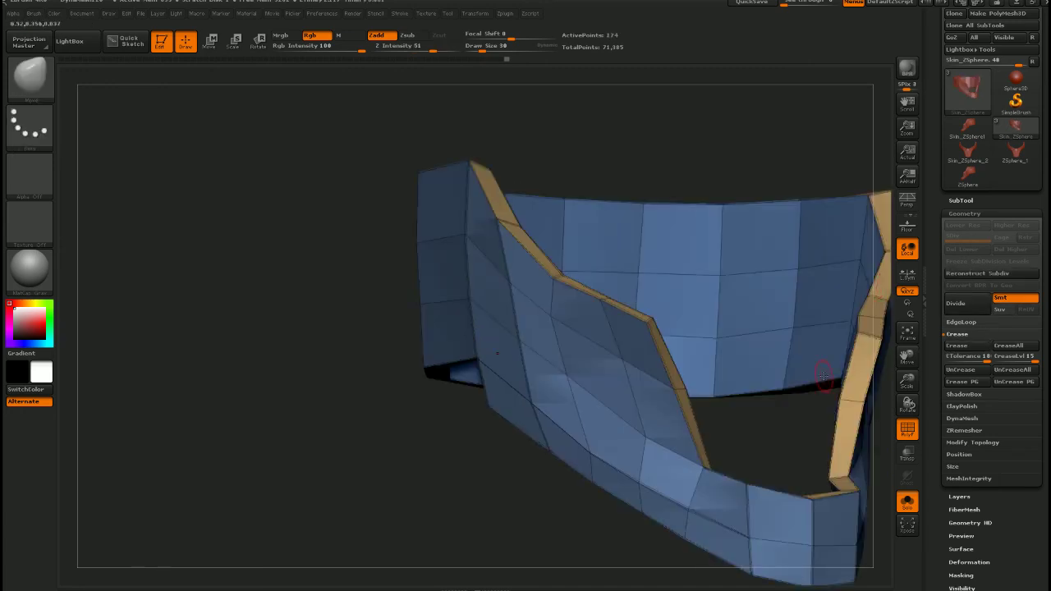
Turn off the polyframe and temporarily subdivide the panel to check the cheek creases from several sides
key("ctrl+d")
mouse_move(554, 412)
right_mouse_down("ctrl")
mouse_move(603, 424)
mouse_move(584, 427)
mouse_move(617, 461)
mouse_move(590, 465)
right_mouse_up("ctrl")
key("shift+f")
mouse_move(452, 384)
right_mouse_down()
mouse_move(509, 421)
mouse_move(544, 411)
mouse_move(597, 419)
mouse_move(606, 455)
mouse_move(626, 441)
mouse_move(617, 445)
mouse_move(600, 399)
mouse_move(609, 395)
right_mouse_up()
right_click_drag(566, 352, 637, 361)
mouse_move(468, 316)
right_mouse_down("alt")
mouse_move(605, 453)
mouse_move(574, 468)
right_mouse_up("alt")
right_click_drag(575, 468, 545, 436, "ctrl")
mouse_move(561, 394)
right_mouse_down()
mouse_move(569, 359)
mouse_move(659, 348)
mouse_move(607, 361)
mouse_move(637, 361)
mouse_move(633, 386)
mouse_move(645, 410)
mouse_move(573, 410)
right_mouse_up()
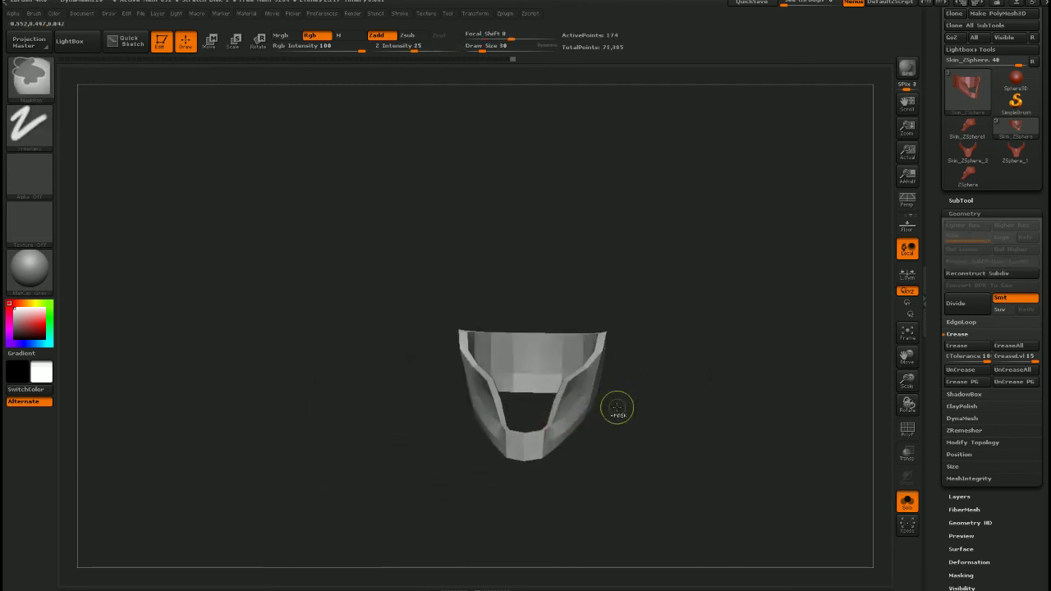
Show the other helmet panels again and subdivide the panel once to check how it fits against the face piece
left_click(908, 502)
right_click_drag(651, 371, 639, 436)
mouse_move(623, 400)
right_mouse_down()
mouse_move(641, 373)
mouse_move(629, 356)
mouse_move(594, 399)
mouse_move(605, 422)
mouse_move(605, 396)
right_mouse_up()
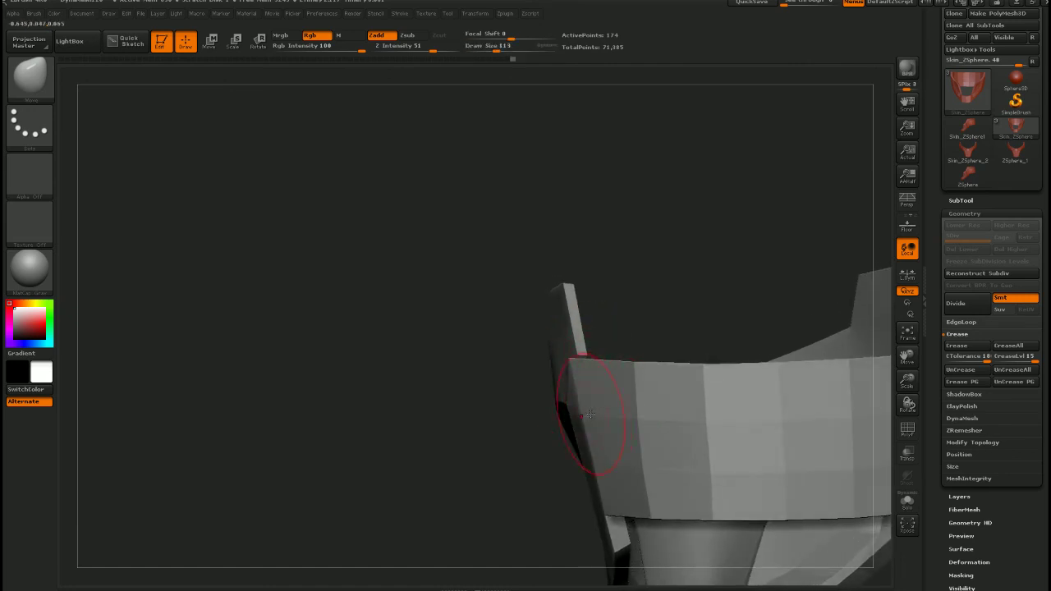
right_click_drag(609, 466, 536, 395)
key("ctrl+d")
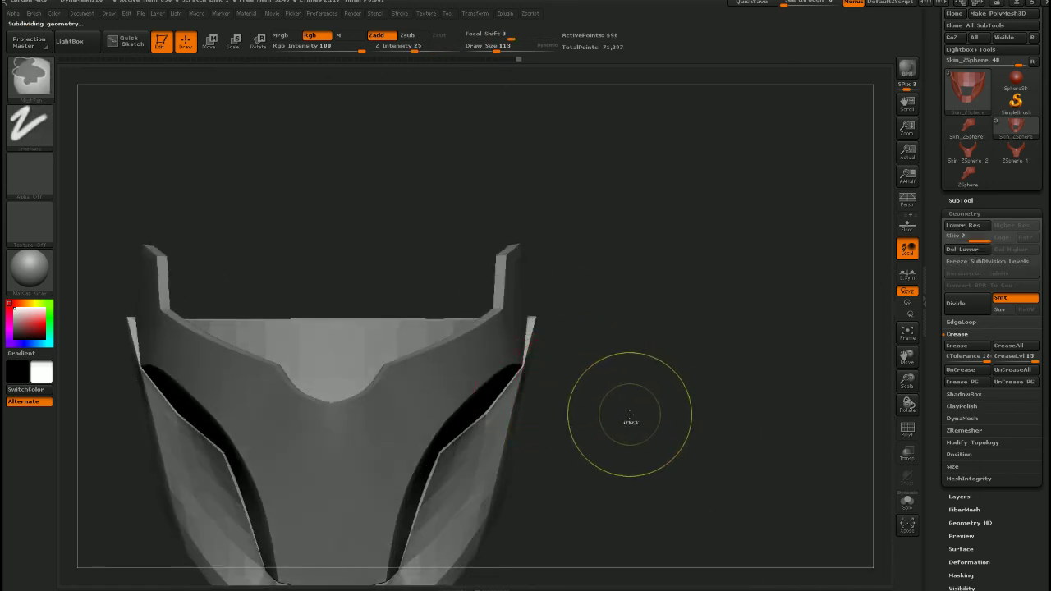
Compare the cheek and chin panel's fit at its lower and higher subdivision levels, and undo its subdivision
mouse_move(614, 422)
right_mouse_down()
mouse_move(570, 421)
mouse_move(582, 422)
right_mouse_up()
key("shift+d")
key("shift+d")
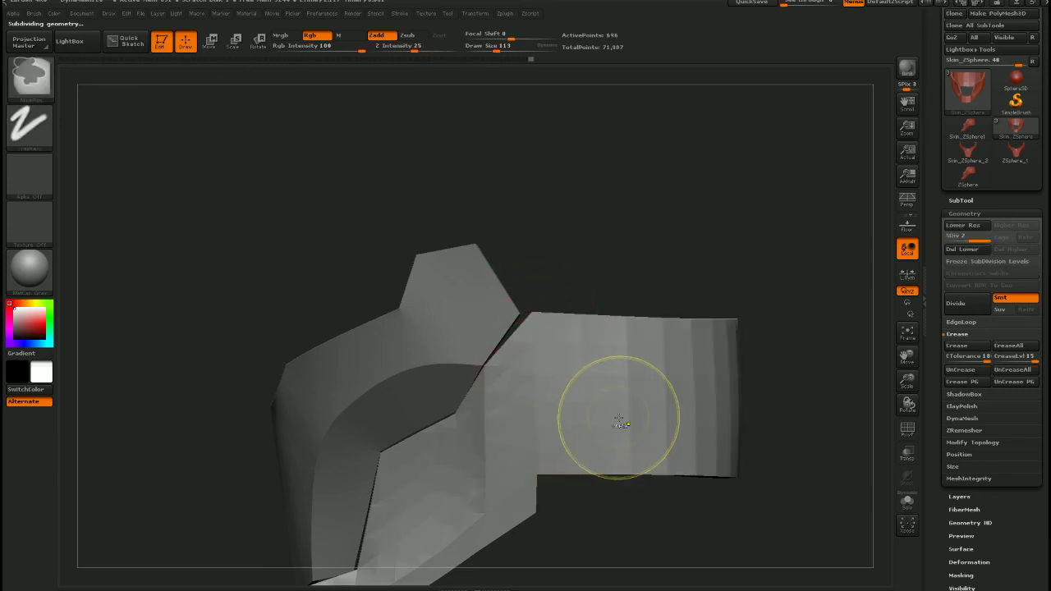
key("d")
key("d")
right_click_drag(614, 419, 684, 482)
key("ctrl+z")
key("ctrl+z")
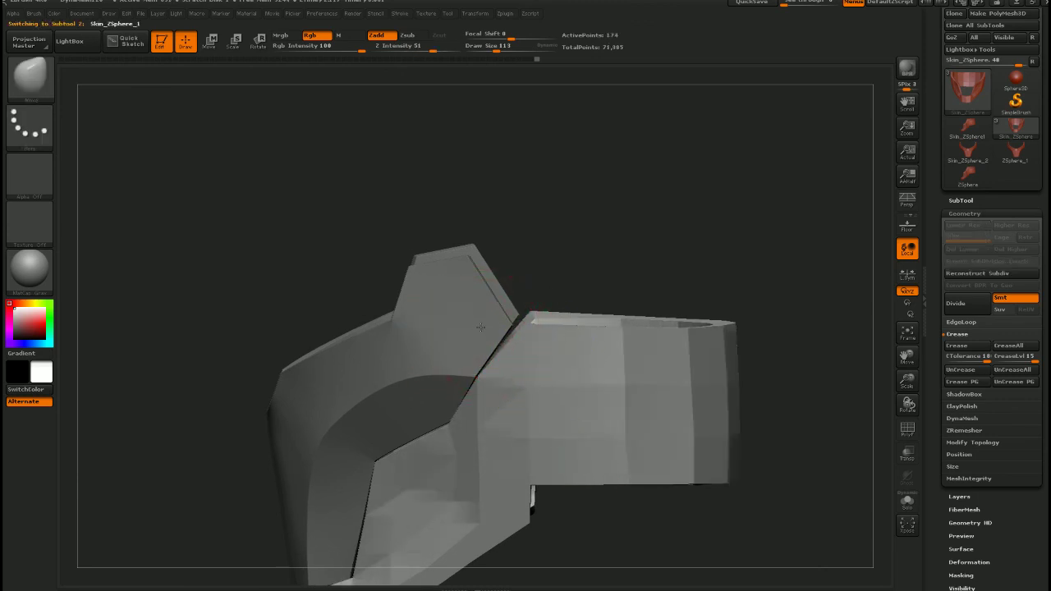
Select the face piece, drop it to its lowest subdivision level, and move its side flaps back to meet the rear band's front corners
left_click(481, 328, "alt")
right_click_drag(509, 336, 510, 330)
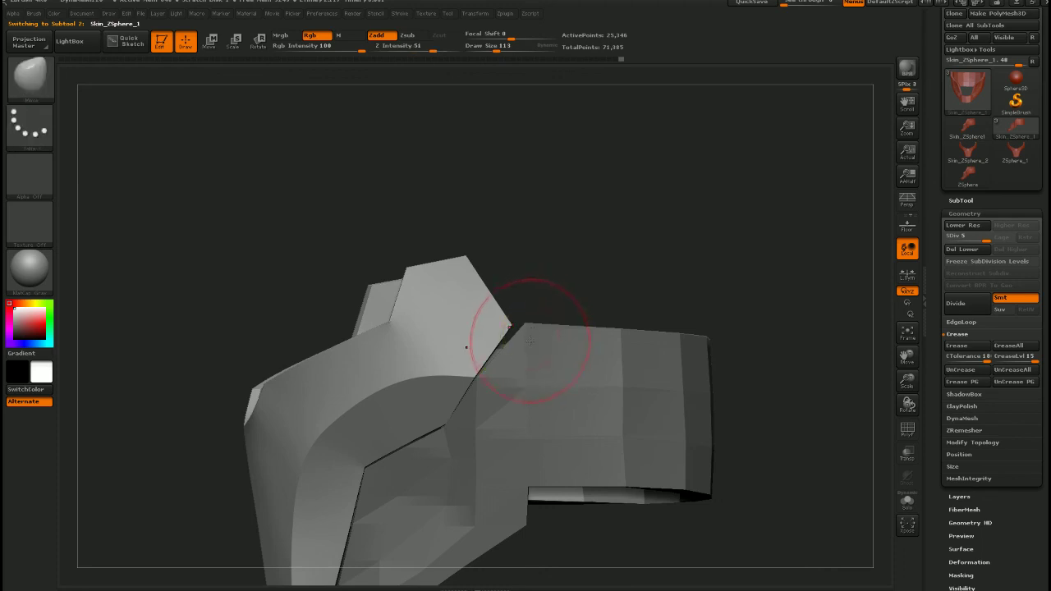
key("shift+d")
key("shift+d")
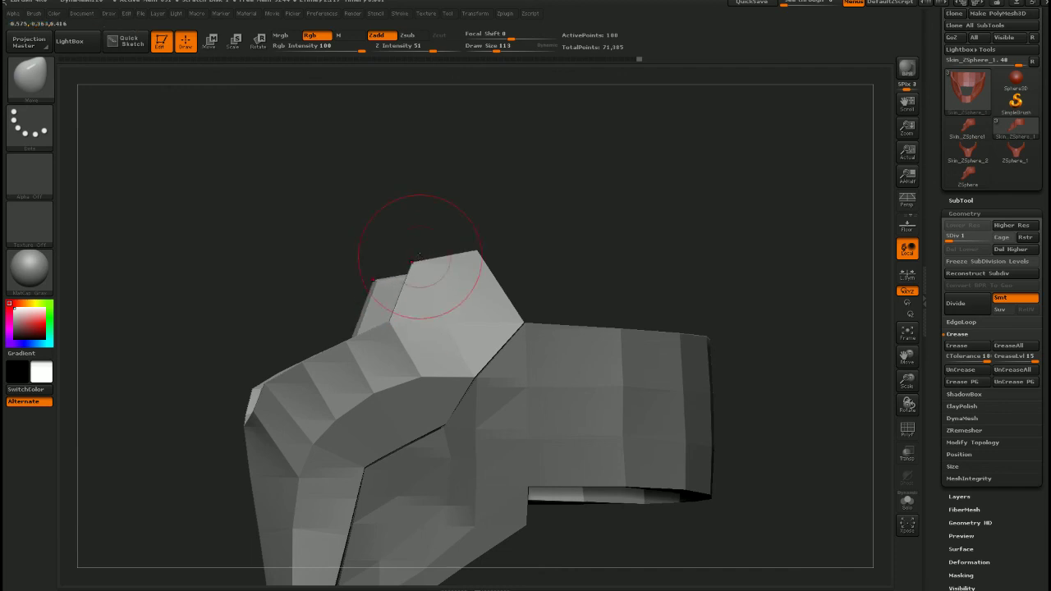
right_click_drag(419, 257, 550, 362)
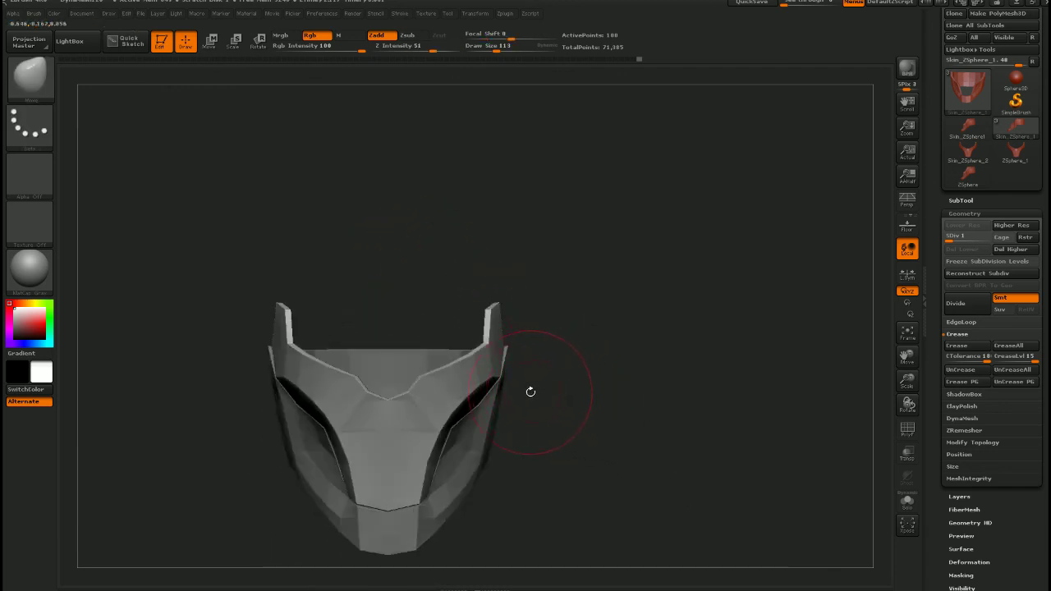
right_click_drag(530, 392, 495, 335)
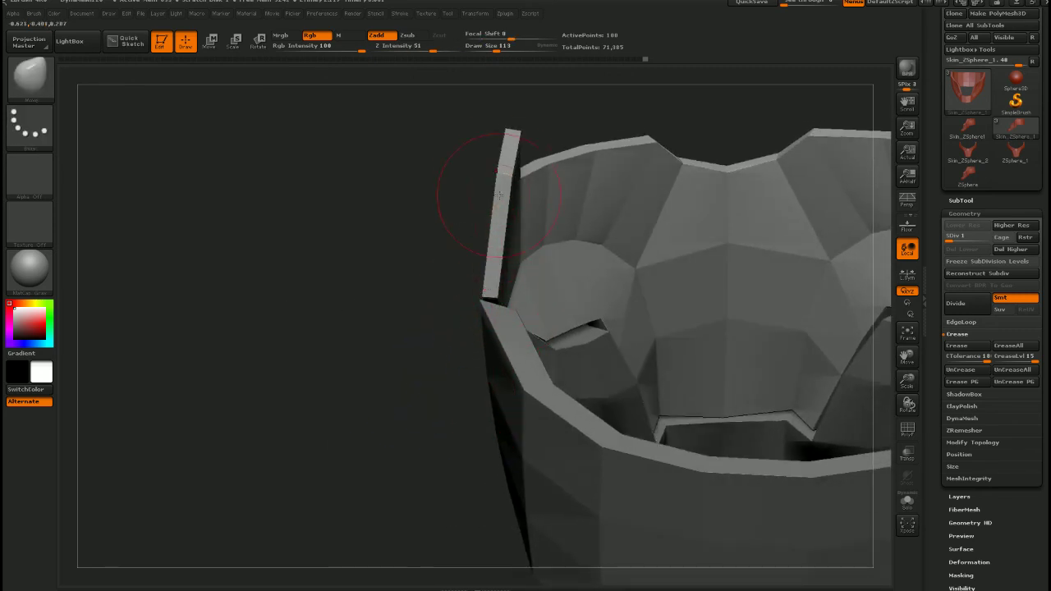
right_click_drag(519, 382, 444, 349, "ctrl")
right_click_drag(443, 349, 597, 354)
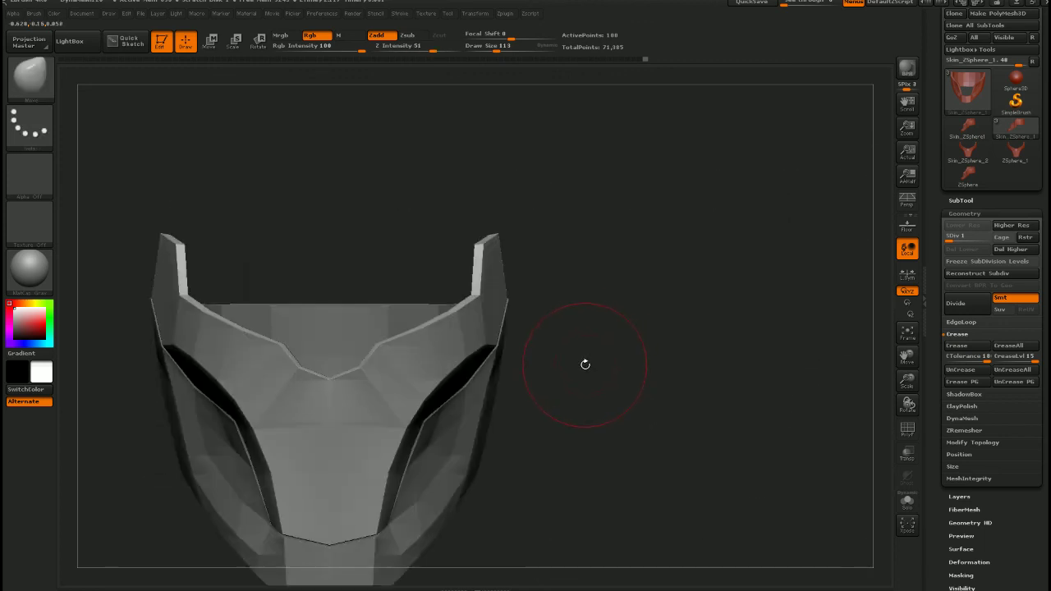
Raise the face piece back to subdivision level 5
key("ctrl+d")
key("ctrl+d")
key("ctrl+d")
Select the cheek and chin panel, subdivide it to level 4, and check its fit against the face piece from several sides
right_click_drag(546, 395, 491, 399)
left_click(515, 418, "alt")
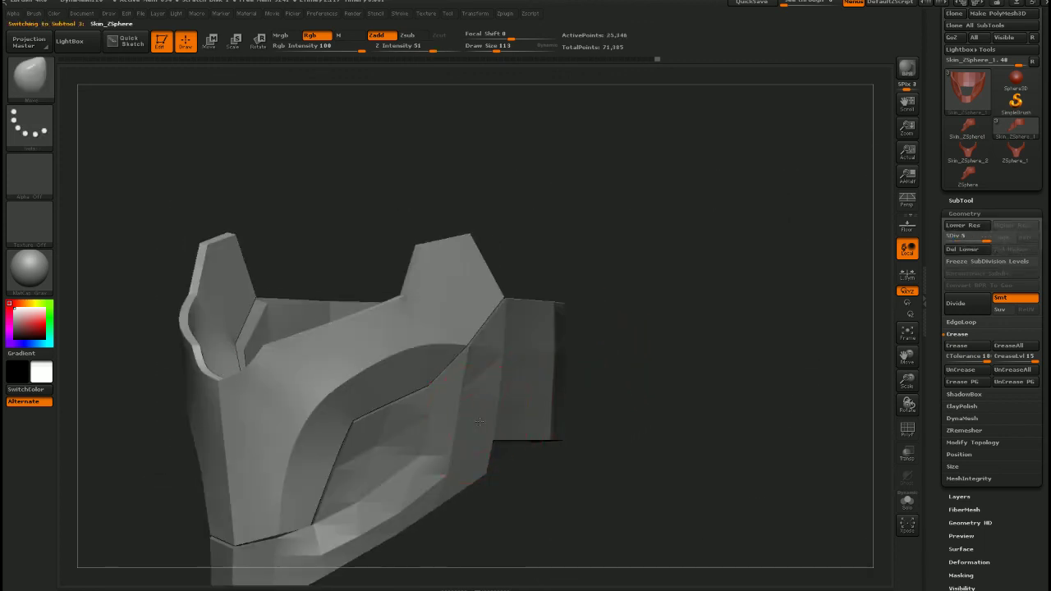
key("ctrl+d")
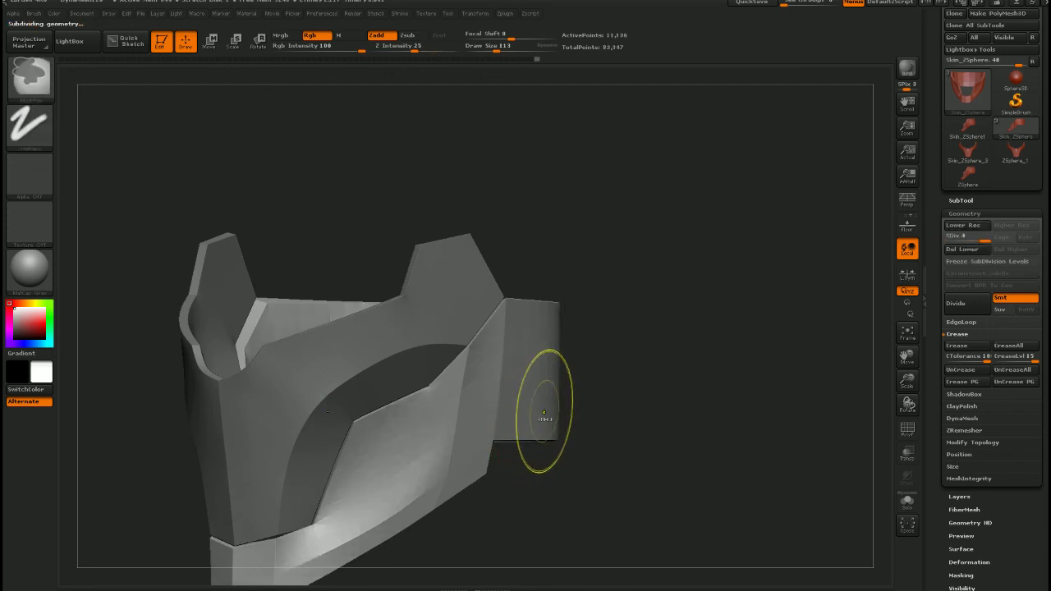
right_click_drag(544, 413, 524, 385)
right_click_drag(524, 384, 536, 385)
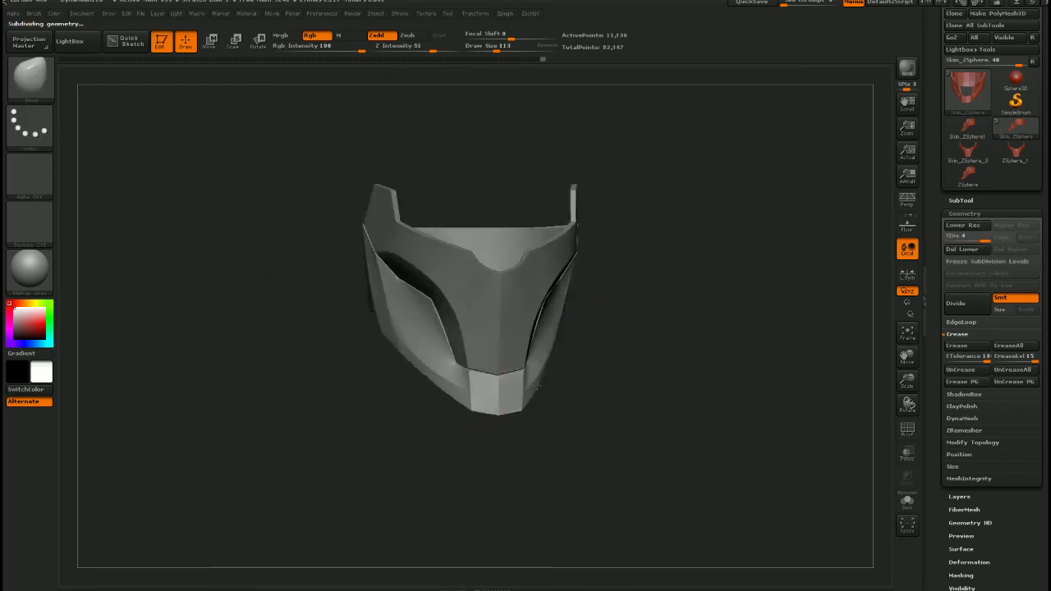
left_click_drag(535, 385, 521, 384)
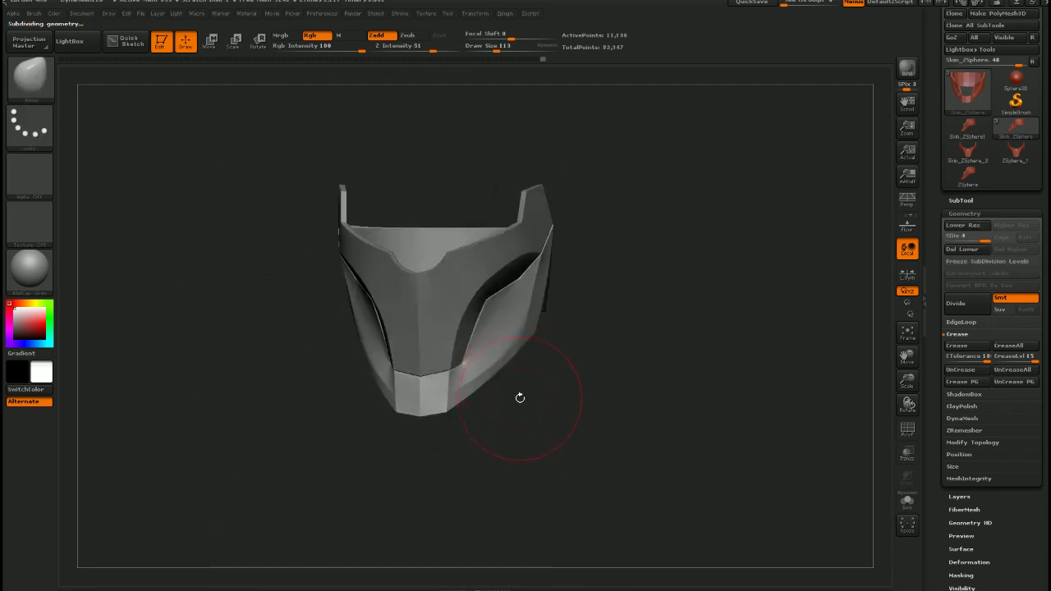
right_click_drag(538, 364, 531, 343)
left_click_drag(530, 343, 514, 340)
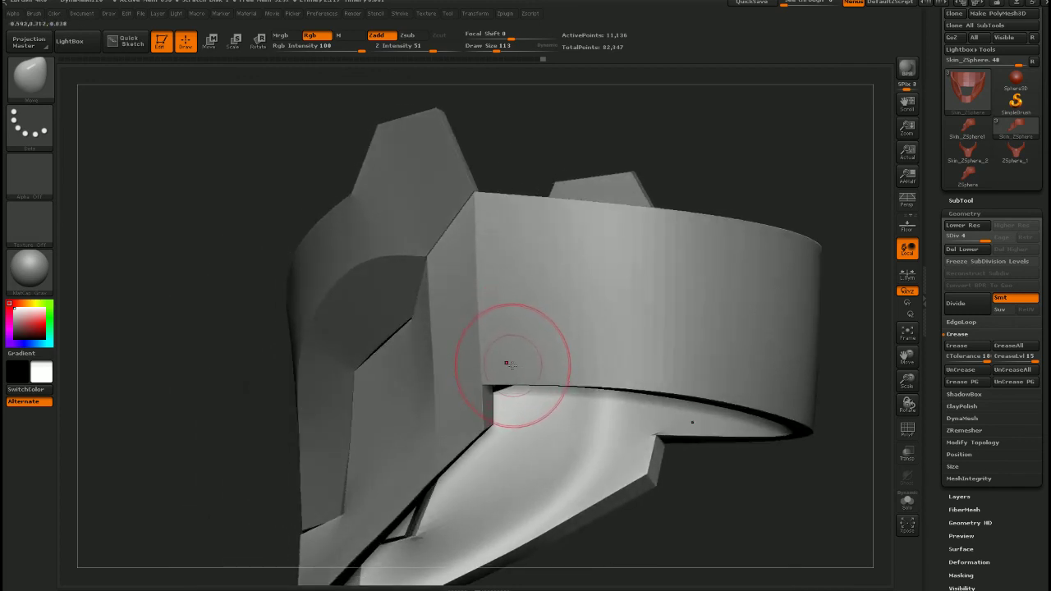
Drop the cheek and chin panel to its lowest subdivision level and show it alone with its polyframe
key("shift+d")
key("shift+d")
key("shift+d")
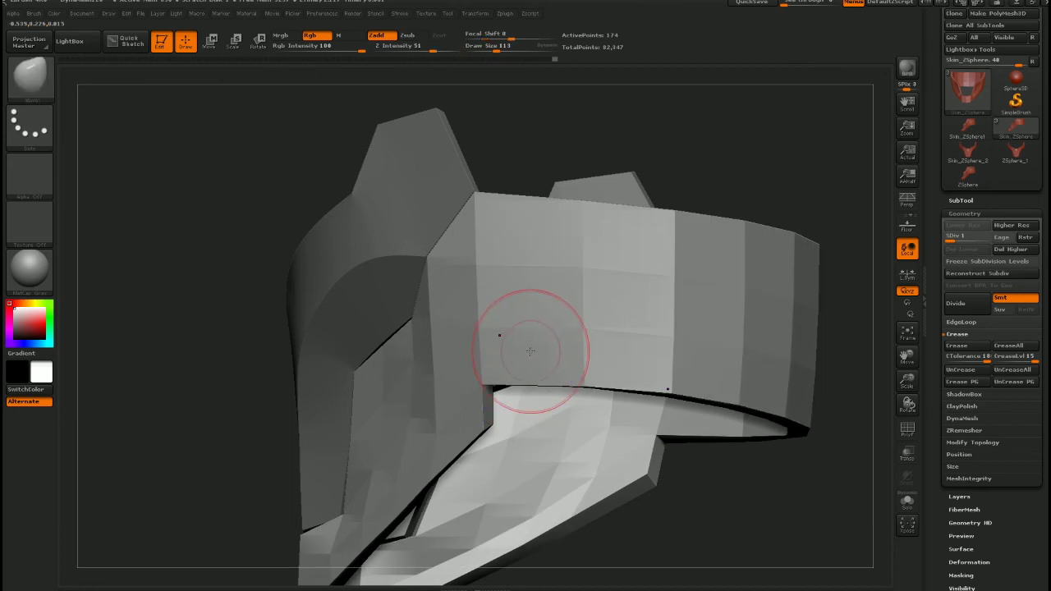
left_click(907, 501)
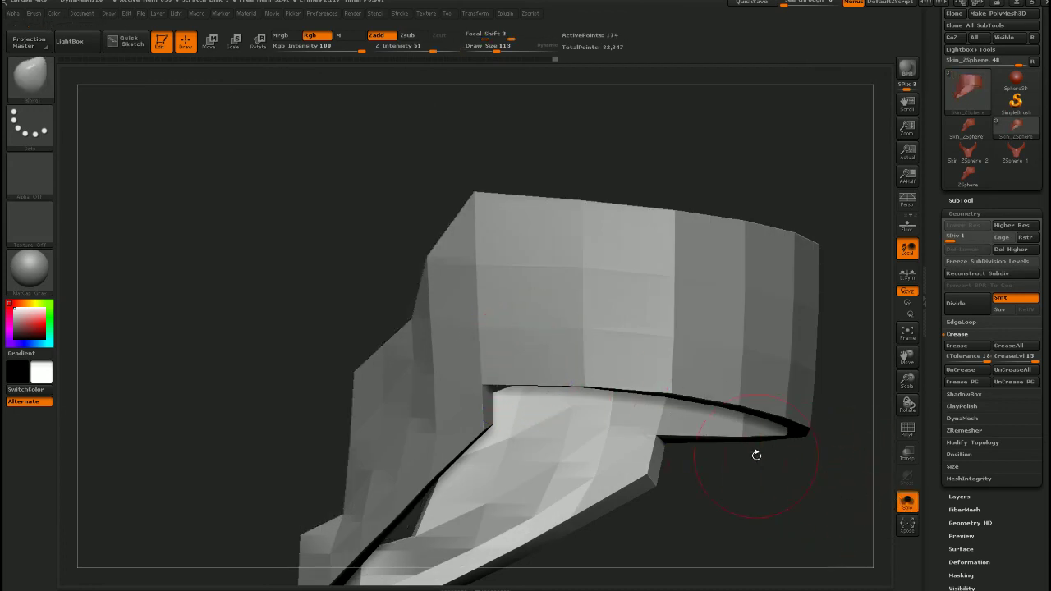
key("shift+f")
mouse_move(514, 317)
right_mouse_down()
mouse_move(535, 267)
mouse_move(541, 305)
right_mouse_up()
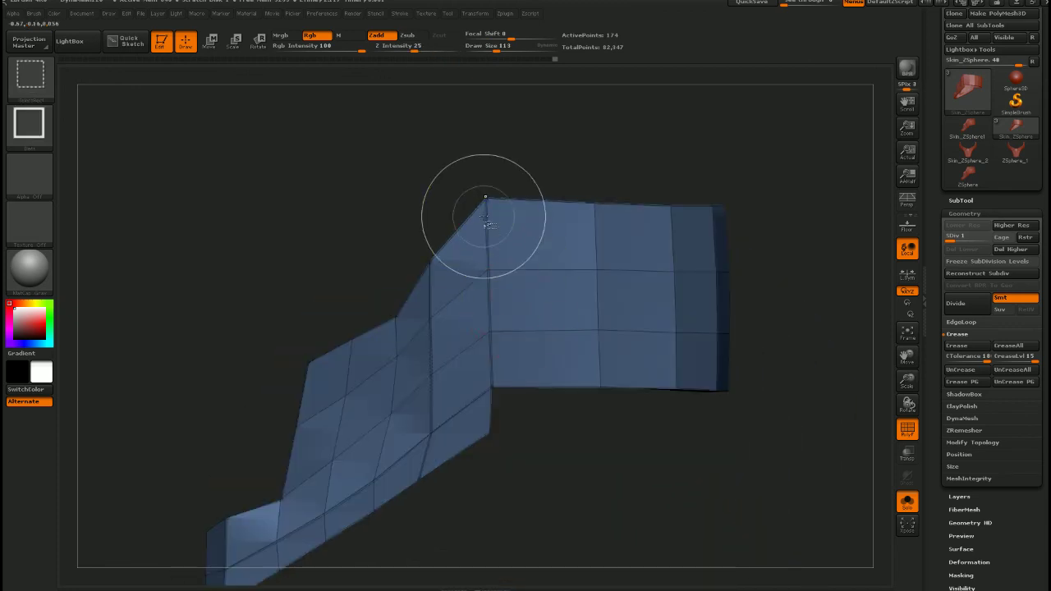
Isolate the rear band's first column of faces behind the cheek and try removing the creases from its border
mouse_move(594, 177)
left_mouse_down("ctrl+shift")
mouse_move(539, 324)
mouse_move(485, 372)
mouse_move(498, 382)
left_mouse_up("ctrl+shift")
left_click(564, 241, "ctrl+shift")
left_click_drag(613, 177, 474, 399, "ctrl+shift")
right_click_drag(516, 385, 542, 354)
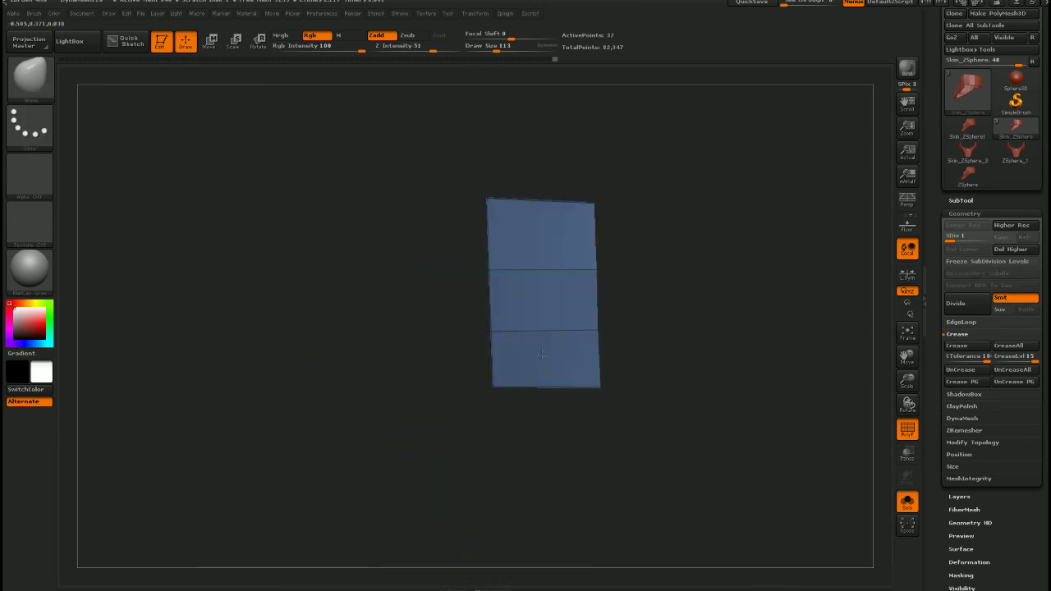
left_click_drag(538, 383, 450, 449)
left_click_drag(497, 423, 544, 422)
right_click_drag(784, 359, 817, 335, "ctrl")
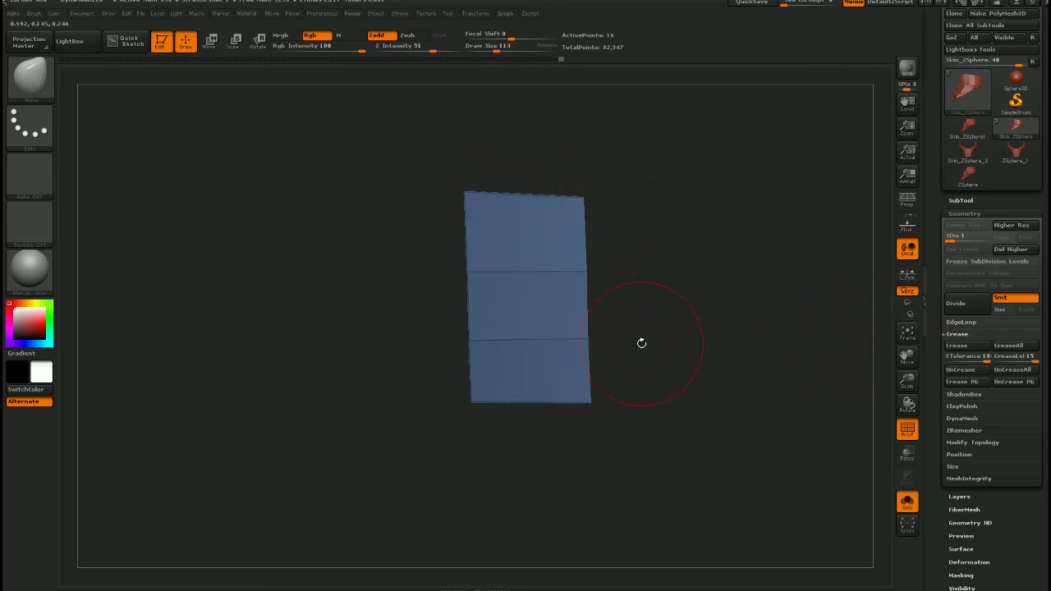
left_click(978, 374)
Unhide the panel, isolate the lower rim faces beneath the rear band's first column, and try creasing their border
mouse_move(588, 416)
right_mouse_down()
mouse_move(575, 279)
mouse_move(567, 403)
mouse_move(560, 249)
mouse_move(560, 290)
mouse_move(547, 296)
right_mouse_up()
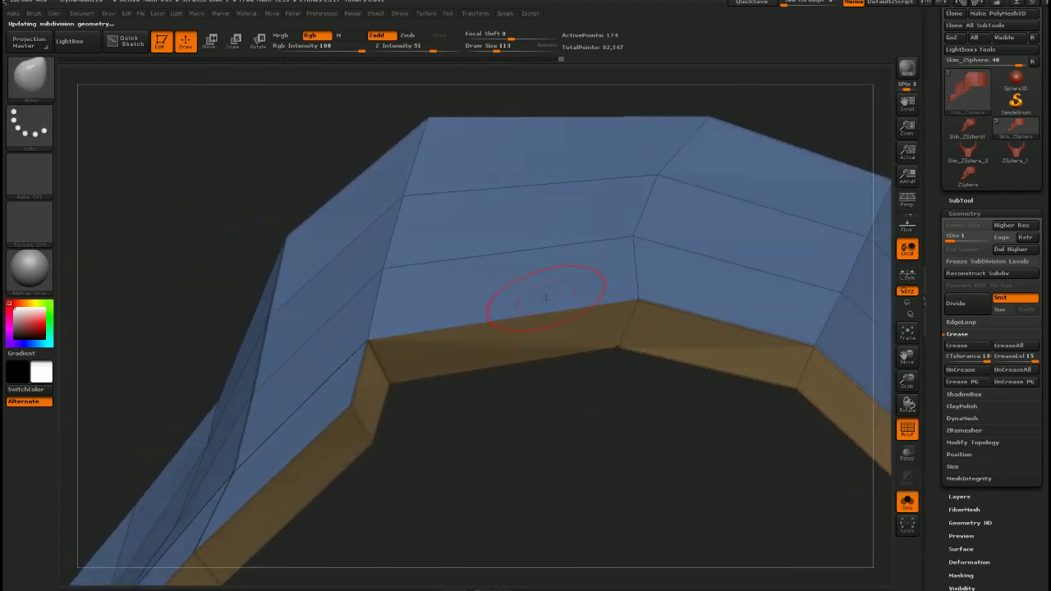
left_click_drag(350, 309, 568, 399, "ctrl+shift")
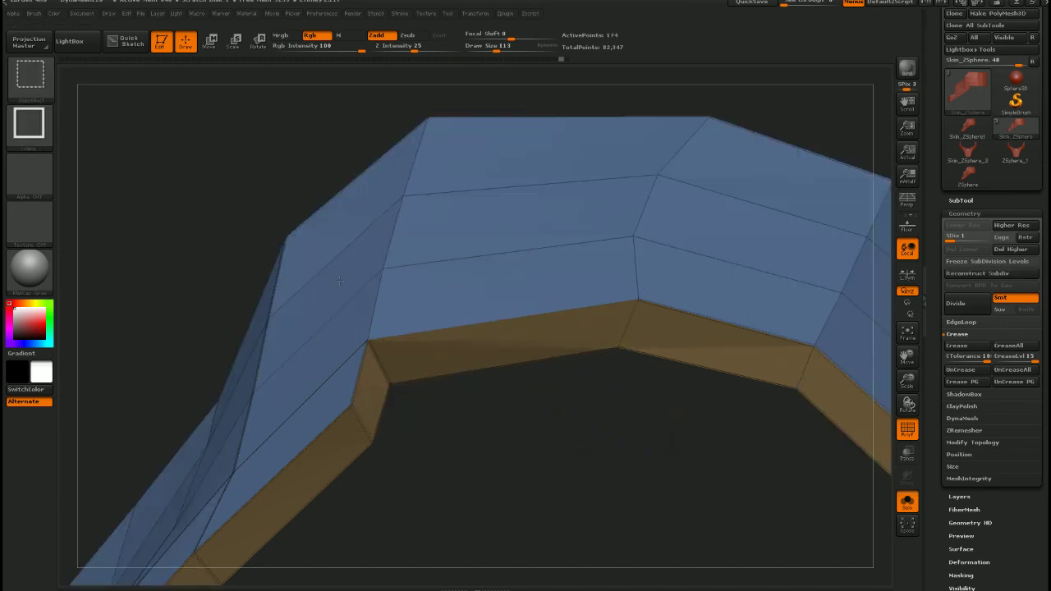
left_click_drag(339, 277, 633, 405, "ctrl+shift")
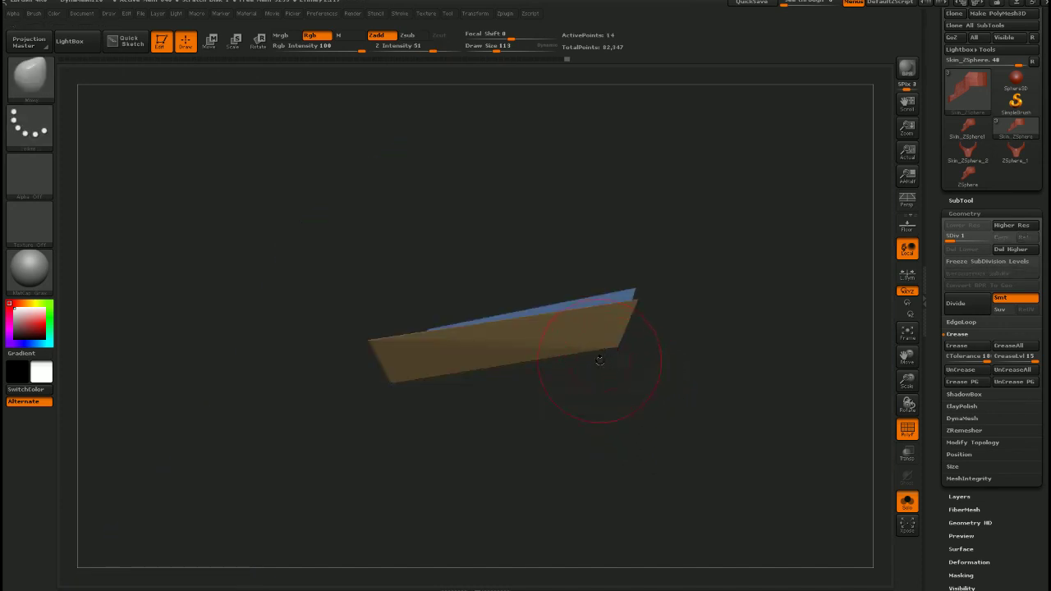
left_click_drag(598, 364, 585, 392)
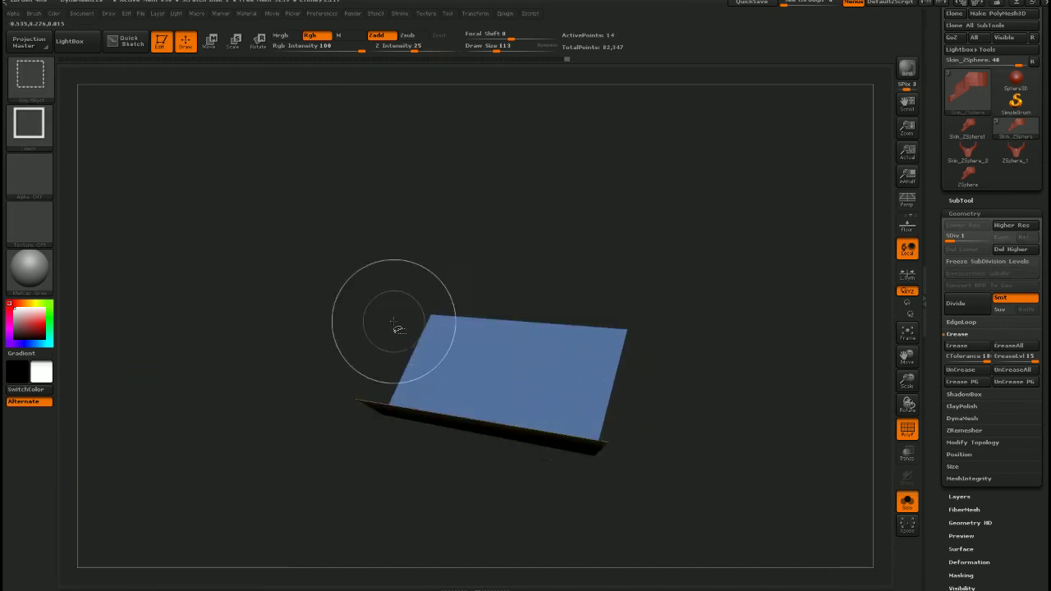
left_click(394, 329, "ctrl+alt+shift")
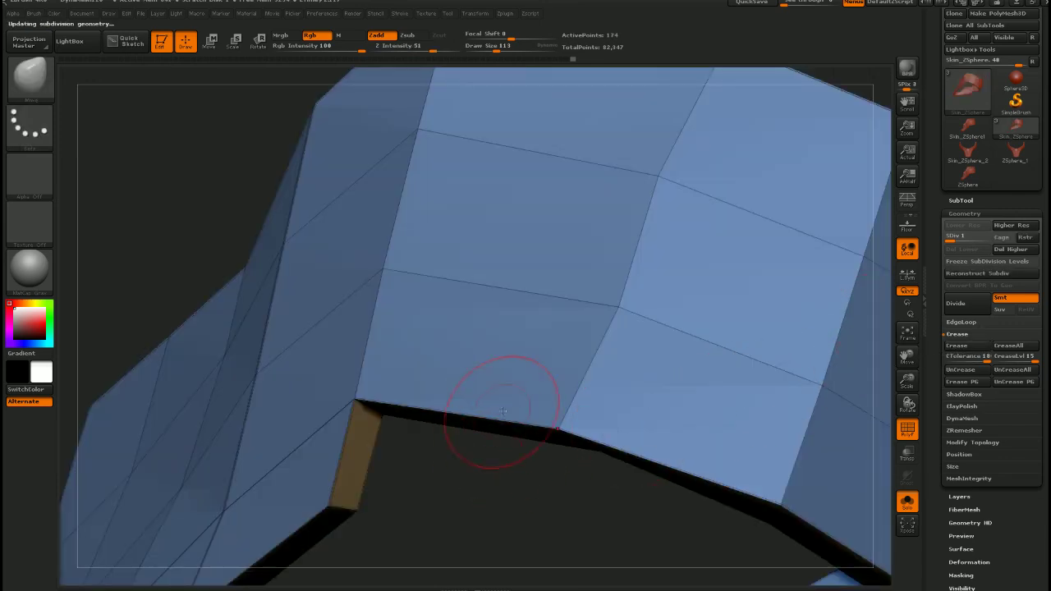
mouse_move(502, 410)
right_mouse_down()
mouse_move(509, 328)
mouse_move(511, 353)
mouse_move(520, 328)
mouse_move(430, 461)
mouse_move(475, 376)
right_mouse_up()
mouse_move(320, 176)
left_mouse_down("ctrl+shift")
mouse_move(568, 320)
mouse_move(638, 337)
left_mouse_up("ctrl+shift")
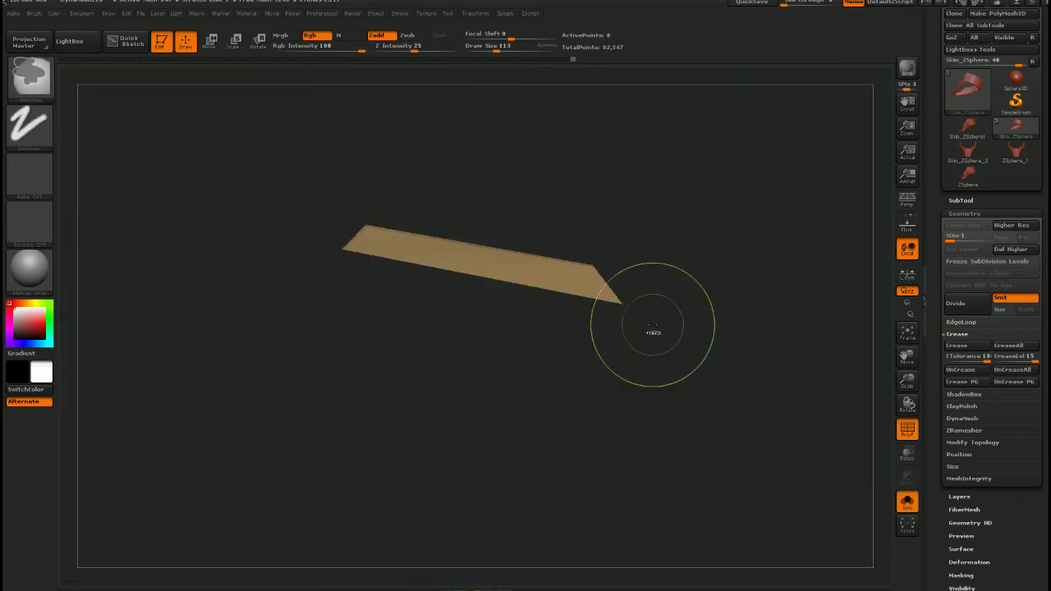
left_click(969, 346)
Turn off the polyframe and raise the full panel's subdivision level to check how the rear band's rims smooth
right_click_drag(580, 369, 641, 421, "ctrl")
key("shift+f")
key("ctrl+d")
key("ctrl+d")
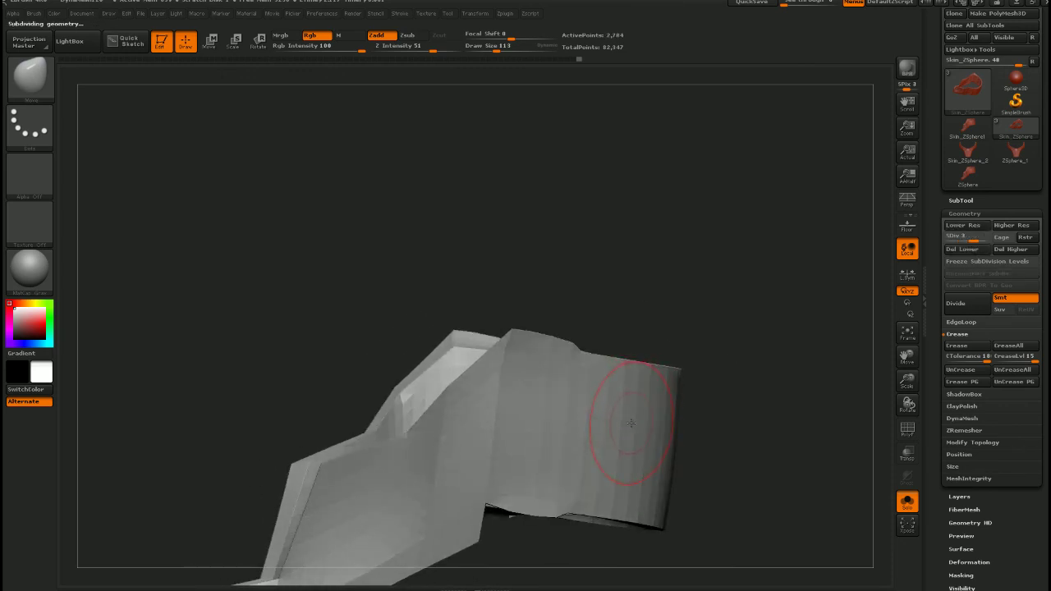
mouse_move(628, 423)
left_mouse_down()
mouse_move(541, 465)
mouse_move(598, 347)
mouse_move(584, 336)
mouse_move(645, 424)
mouse_move(667, 428)
mouse_move(558, 408)
mouse_move(591, 437)
left_mouse_up()
key("ctrl")
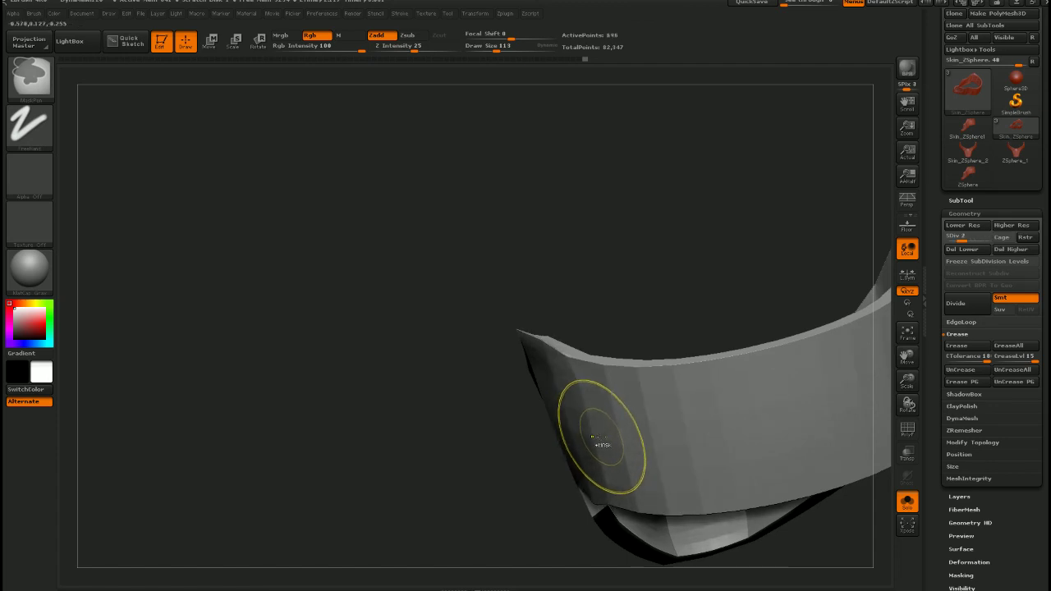
Undo the crease edits on the rear band's first column with the polyframe on, and unhide the full panel
key("ctrl+z")
key("shift+f")
mouse_move(604, 431)
right_mouse_down()
mouse_move(591, 370)
mouse_move(586, 434)
mouse_move(678, 336)
right_mouse_up()
right_click_drag(681, 440, 682, 352, "ctrl")
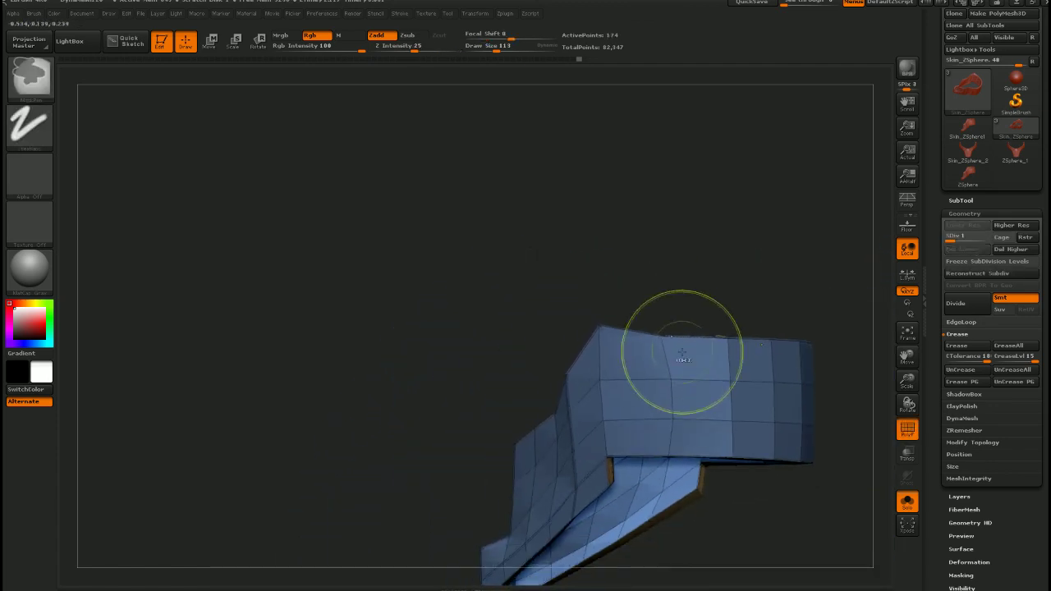
left_click_drag(682, 353, 711, 384)
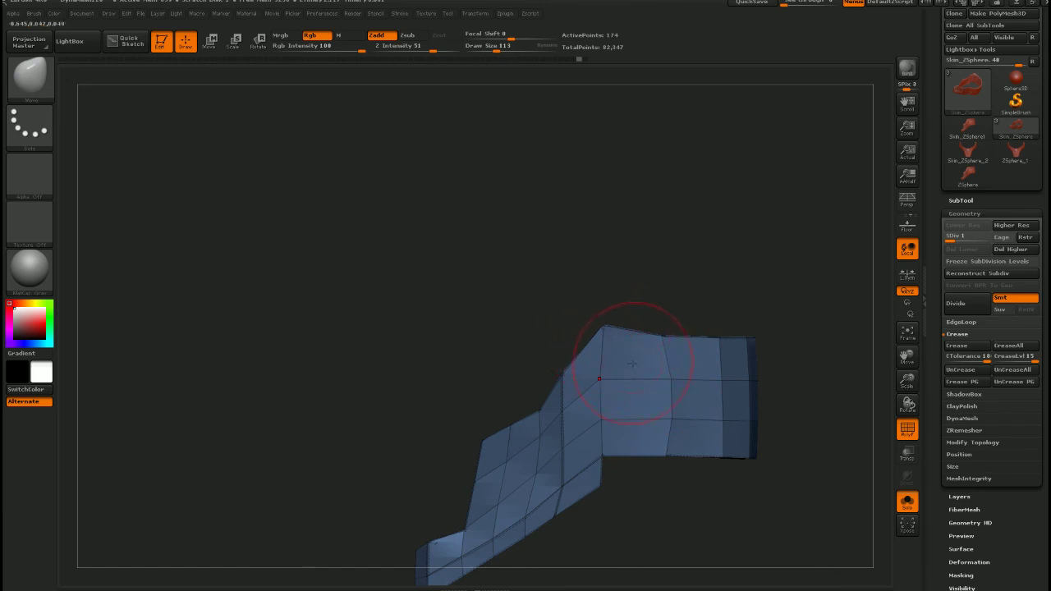
key("ctrl")
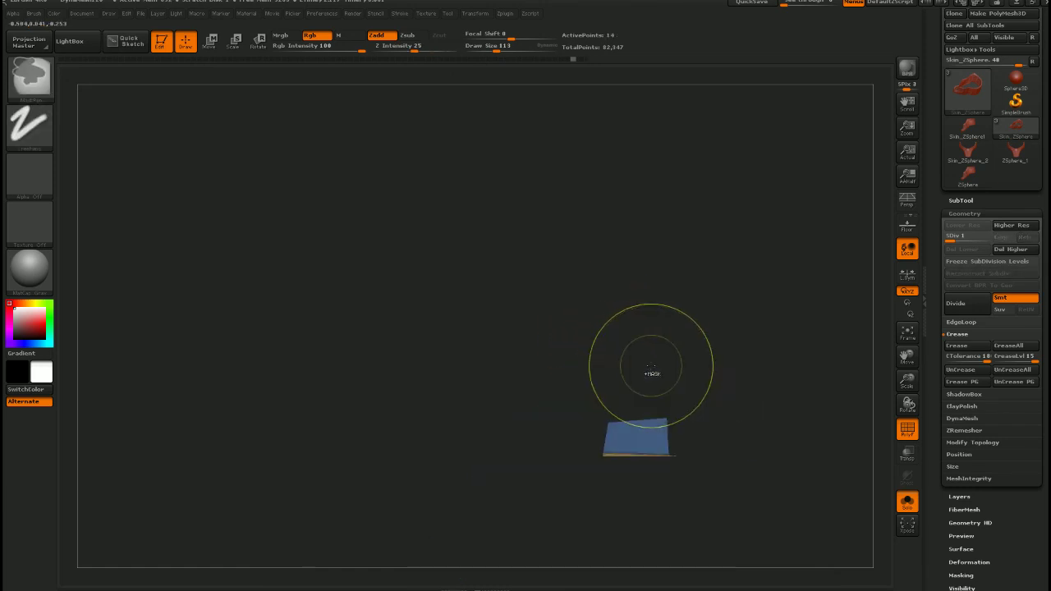
left_click(650, 367, "ctrl+shift")
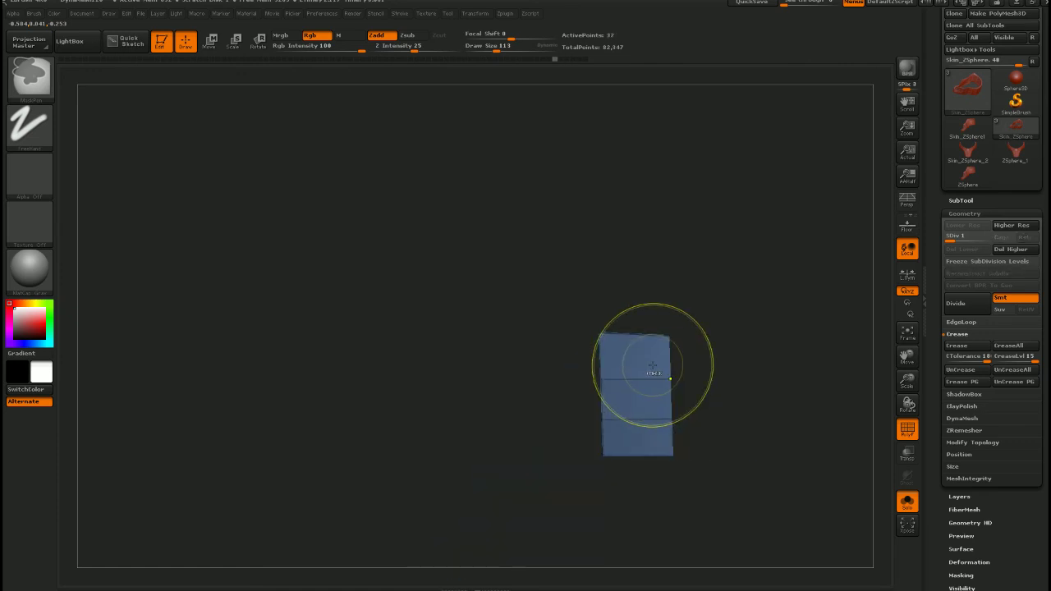
left_click(652, 367, "ctrl+shift")
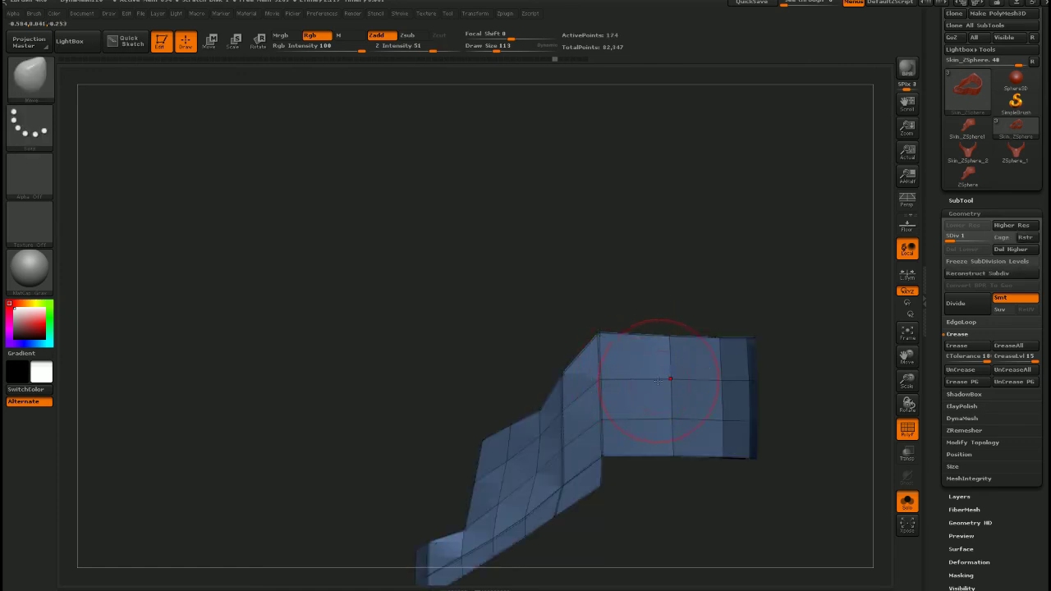
Bring the cheek and chin panel back up to subdivision level 4 and turn off its polyframe
key("ctrl+d")
key("shift+f")
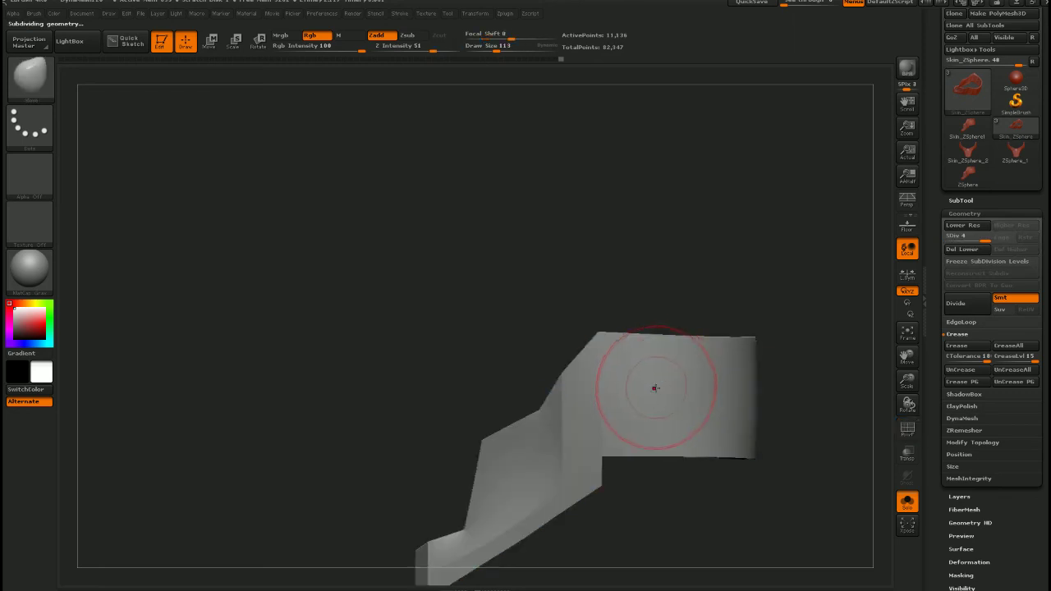
right_click_drag(654, 388, 662, 415)
mouse_move(662, 415)
left_mouse_down()
mouse_move(668, 427)
mouse_move(665, 363)
mouse_move(681, 378)
mouse_move(664, 387)
mouse_move(662, 411)
mouse_move(636, 393)
mouse_move(607, 403)
mouse_move(624, 444)
mouse_move(652, 425)
left_mouse_up()
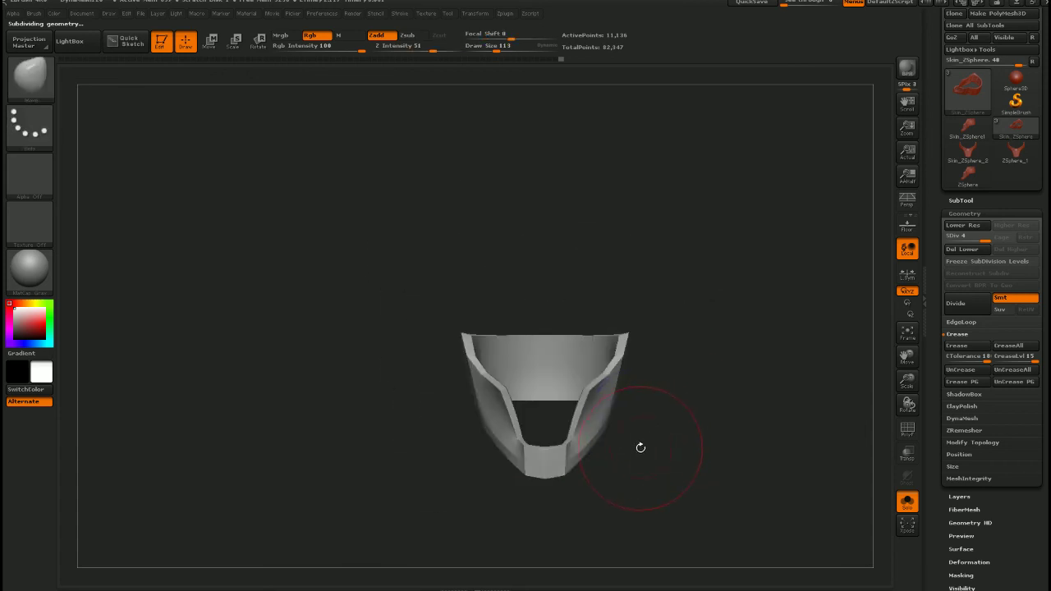
Examine the smoothed panel's cheek surfaces, rim corners and chin edges from the front and side
right_click_drag(640, 447, 630, 378, "alt")
right_click_drag(631, 377, 493, 395, "ctrl")
right_click_drag(364, 381, 462, 417, "alt")
right_click_drag(450, 356, 456, 427, "ctrl")
right_click_drag(456, 427, 489, 406)
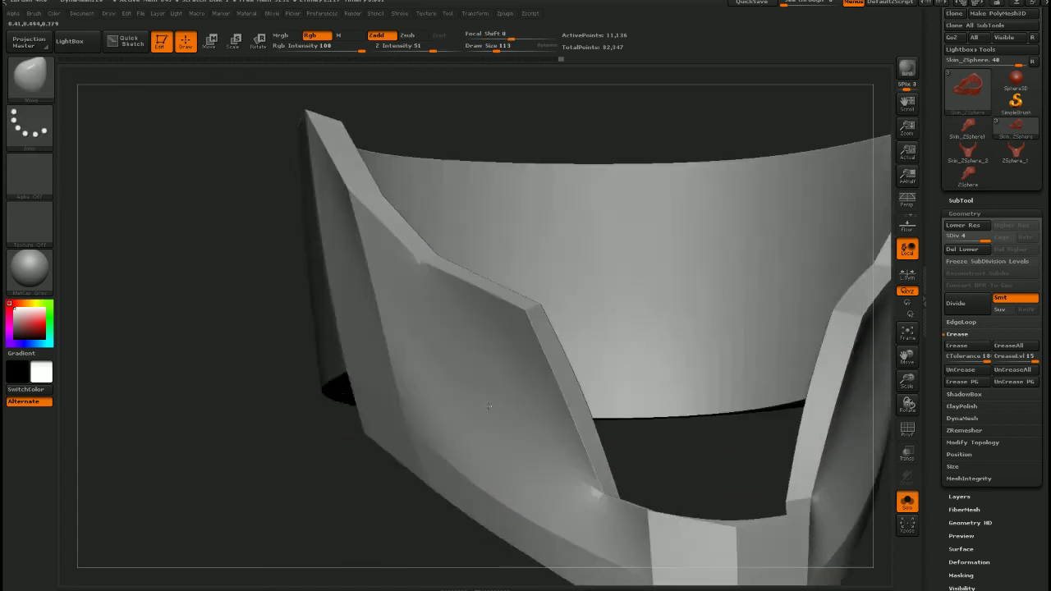
left_click_drag(489, 405, 464, 405)
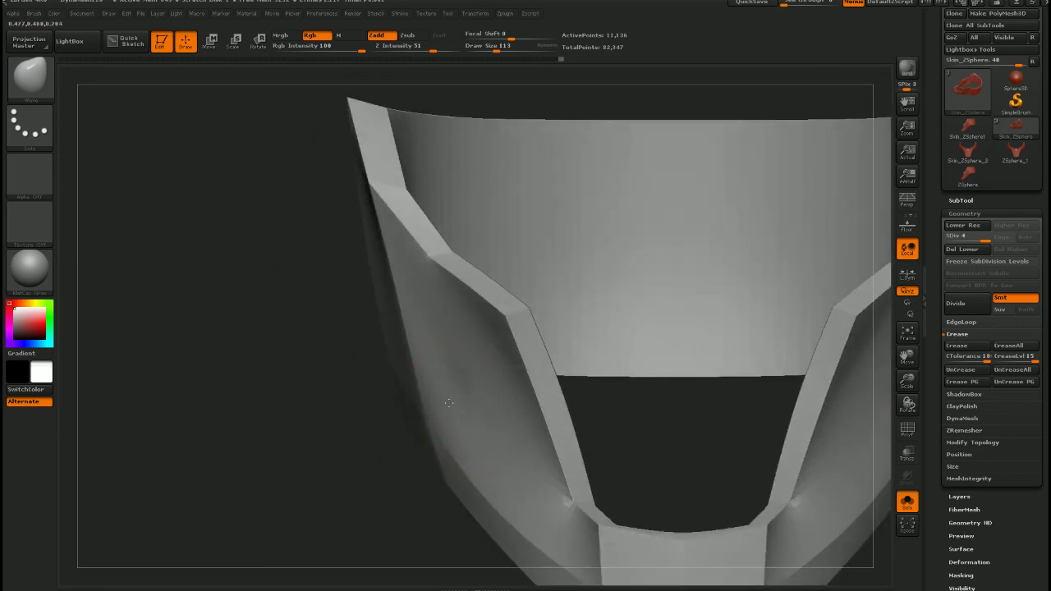
mouse_move(492, 474)
right_mouse_down("ctrl")
mouse_move(478, 435)
mouse_move(514, 446)
right_mouse_up("ctrl")
right_click(515, 446)
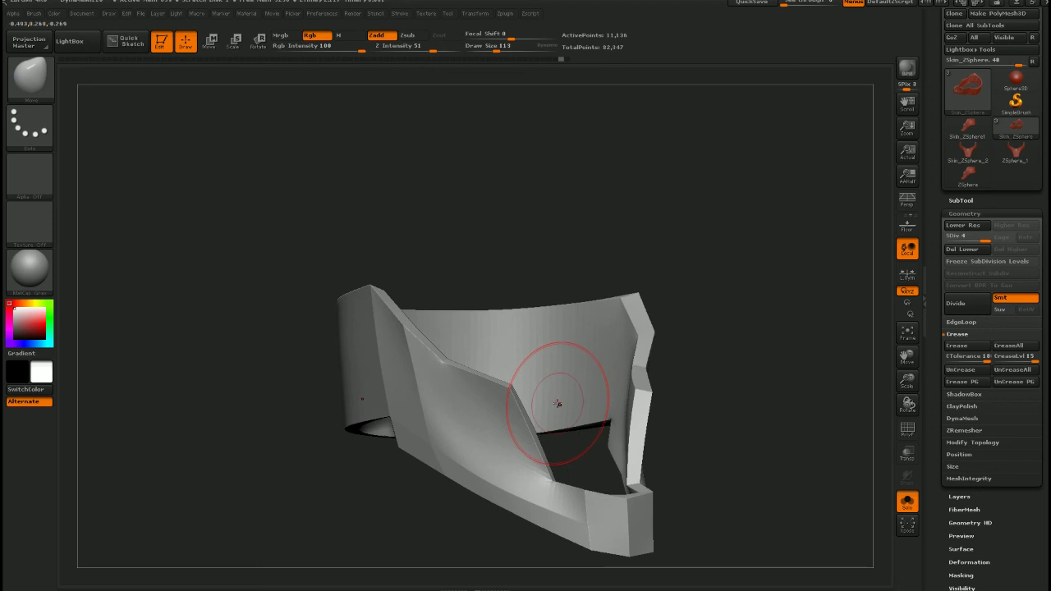
Turn off Solo mode to show the cheek and chin panel together with the other helmet panel
key("shift+d")
key("shift+d")
key("shift+d")
right_click_drag(599, 424, 559, 440)
mouse_move(558, 440)
right_mouse_down()
mouse_move(569, 438)
mouse_move(561, 465)
mouse_move(556, 406)
right_mouse_up()
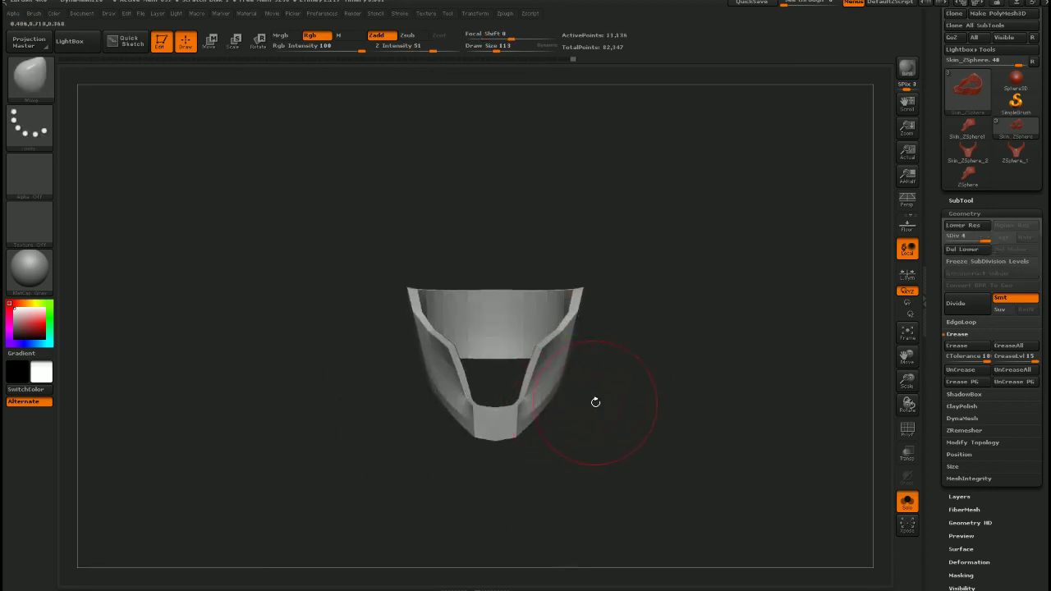
left_click(908, 503)
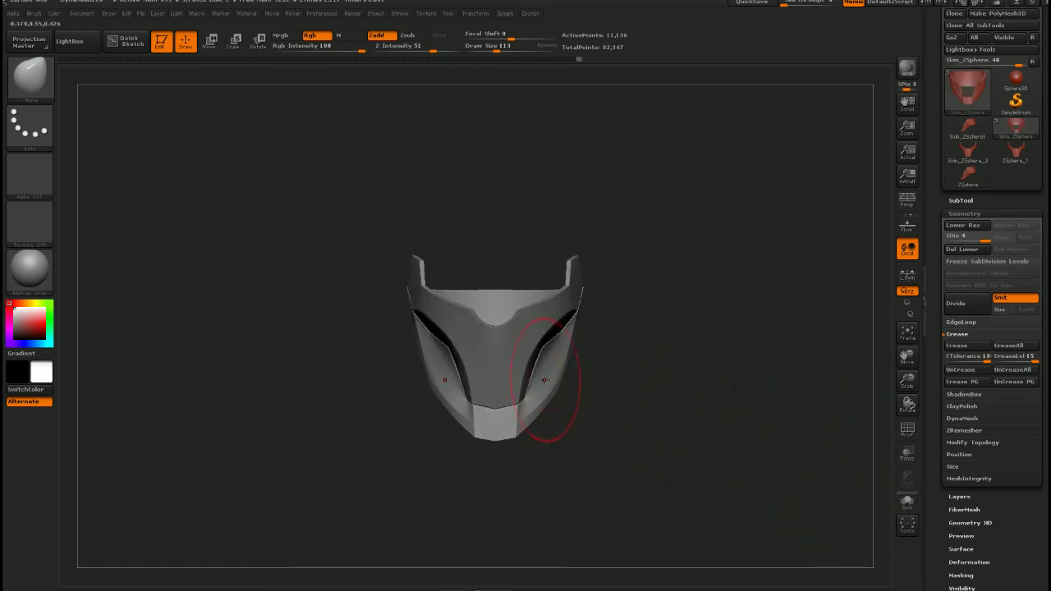
right_click_drag(545, 380, 582, 405)
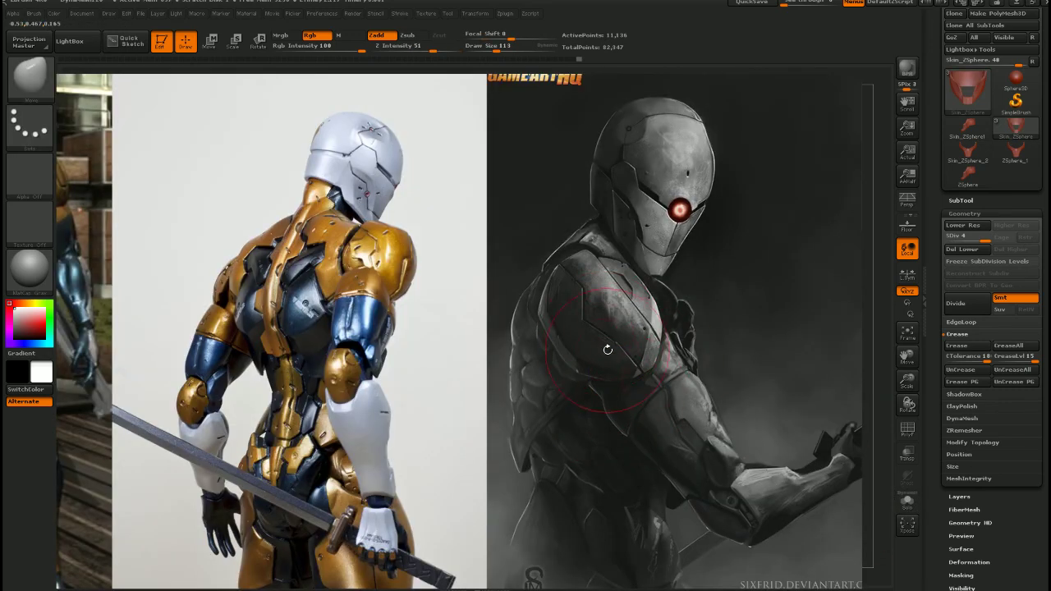
Show the Spotlight reference images, scale them down, and place them beside the helmet panels, leaving Spotlight editing
key("shift+z")
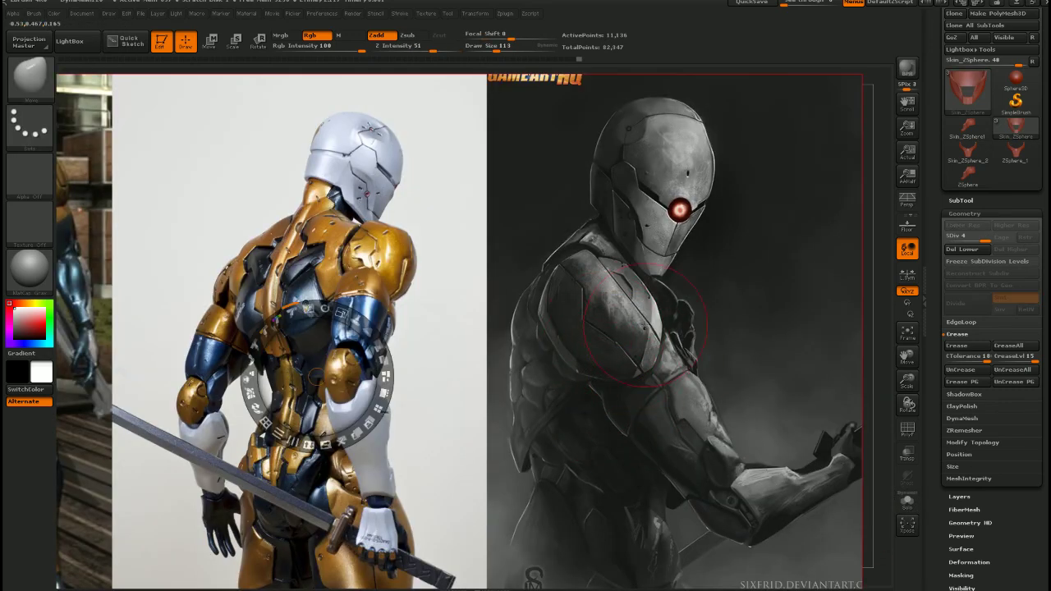
left_click_drag(340, 313, 381, 356)
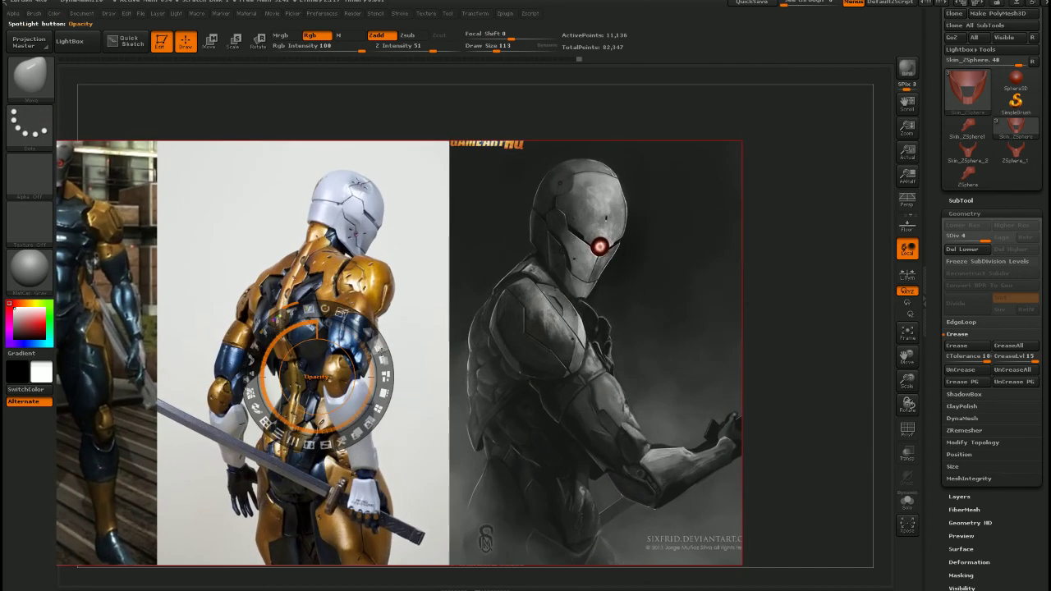
left_click_drag(315, 377, 137, 356)
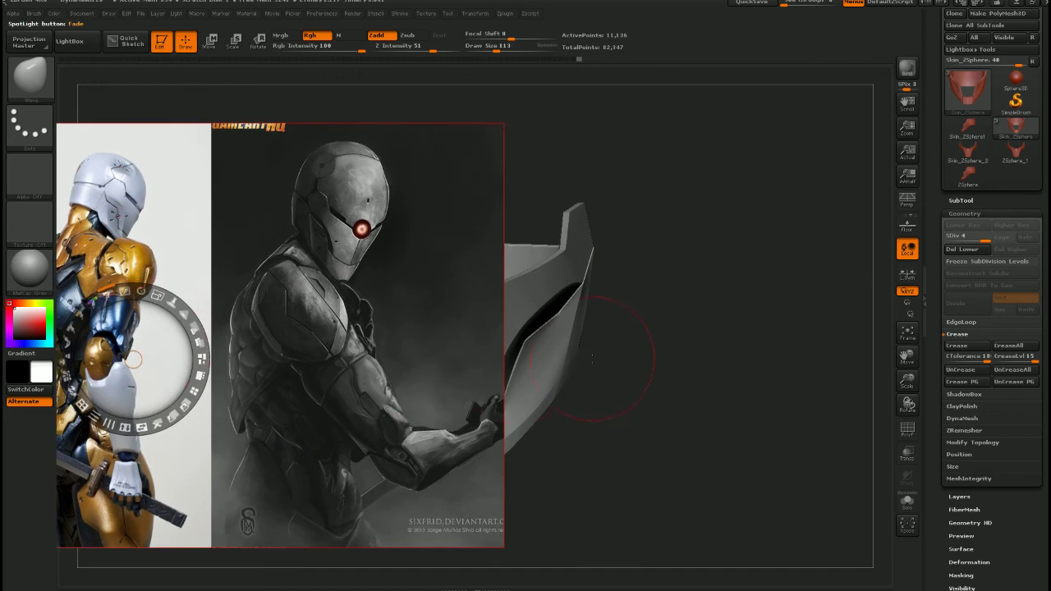
left_click_drag(611, 374, 786, 349)
key("z")
mouse_move(786, 349)
right_mouse_down("ctrl")
mouse_move(790, 410)
mouse_move(776, 330)
mouse_move(766, 375)
mouse_move(771, 351)
right_mouse_up("ctrl")
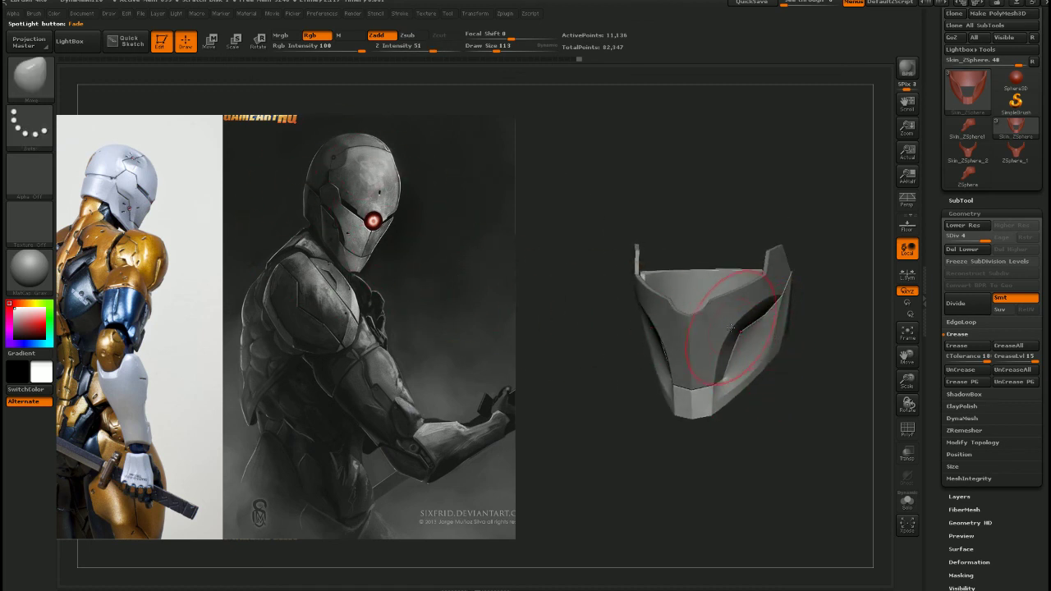
Select the GRAYFOX subtool to compare the original sculpt with the panels, and reselect the cheek and chin panel
left_click(961, 201)
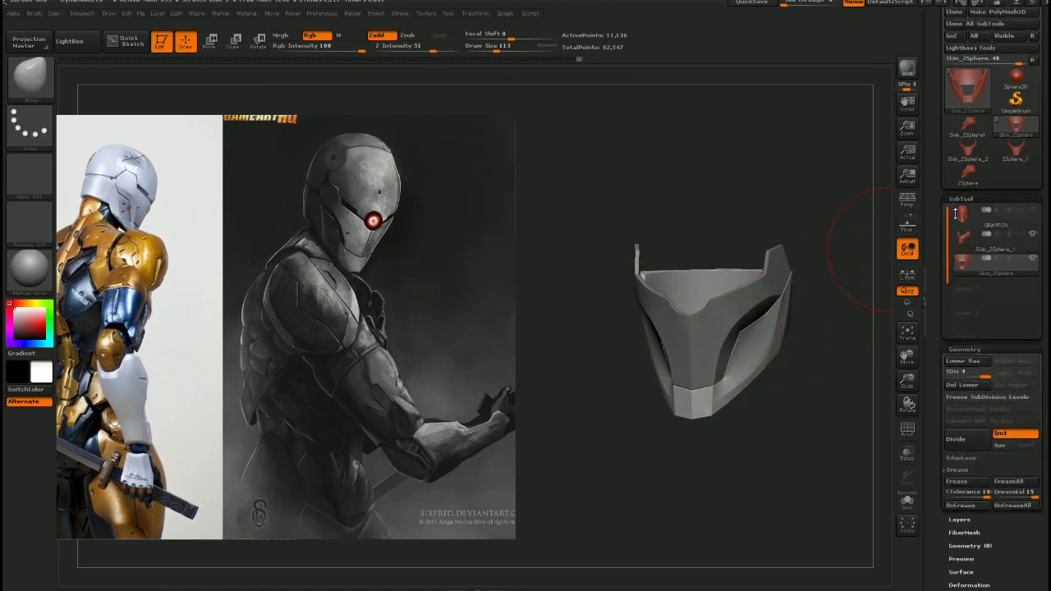
left_click(967, 217)
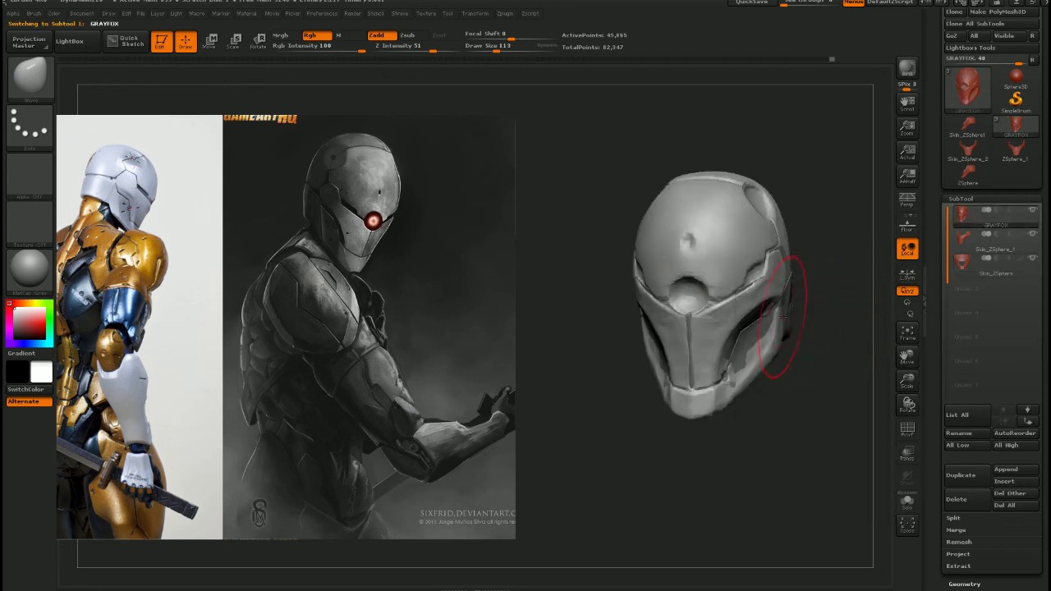
right_click_drag(739, 370, 672, 353)
left_click_drag(671, 352, 831, 314)
left_click(960, 268)
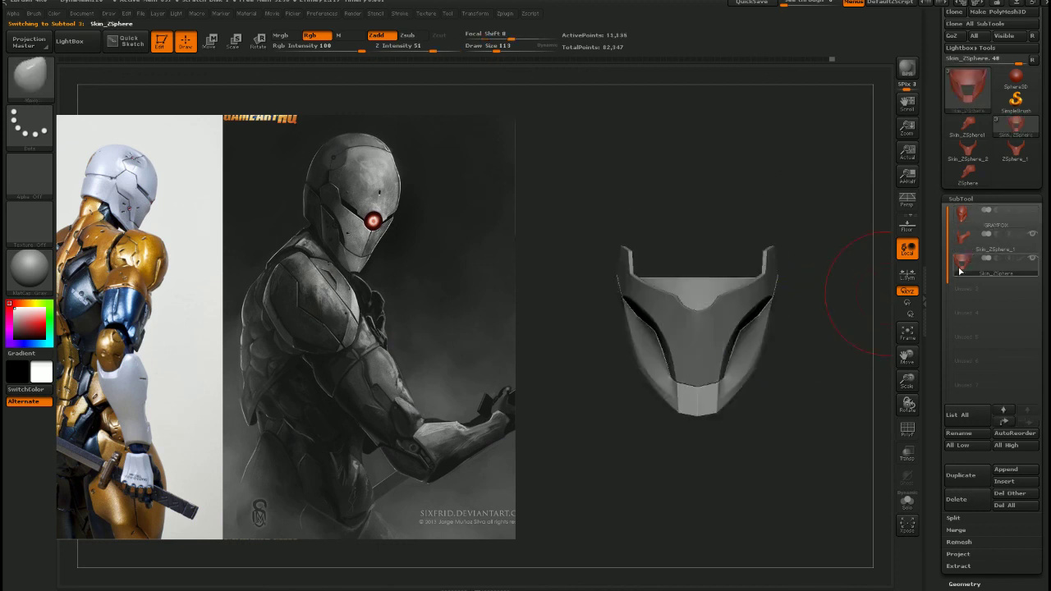
Examine how the two helmet panels fit together from the sides and front against the reference images
mouse_move(790, 350)
left_mouse_down()
mouse_move(827, 352)
mouse_move(771, 356)
mouse_move(798, 353)
left_mouse_up()
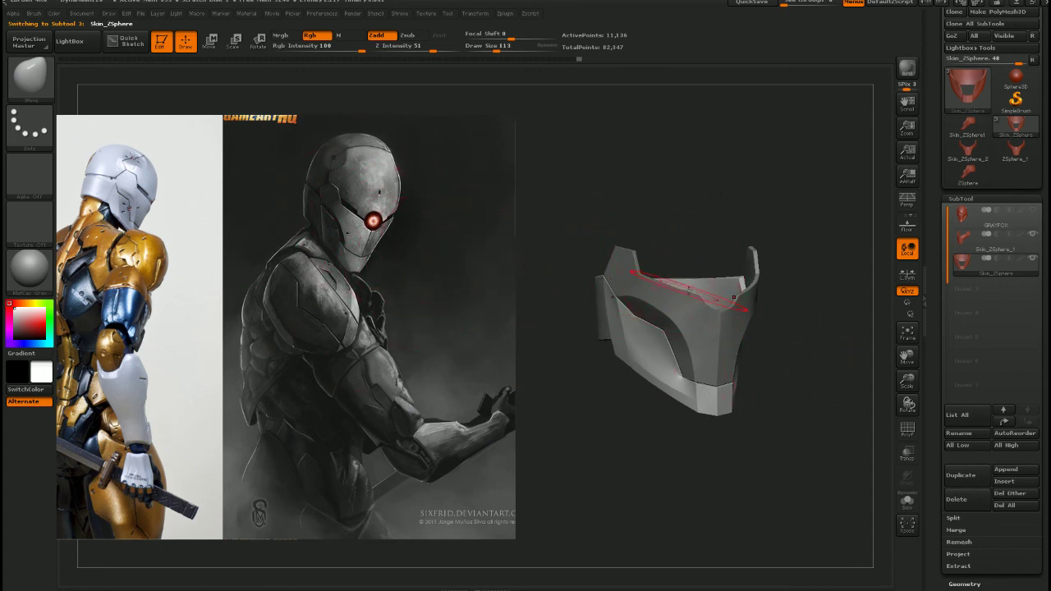
mouse_move(688, 291)
right_mouse_down()
mouse_move(663, 300)
mouse_move(706, 313)
mouse_move(677, 337)
right_mouse_up()
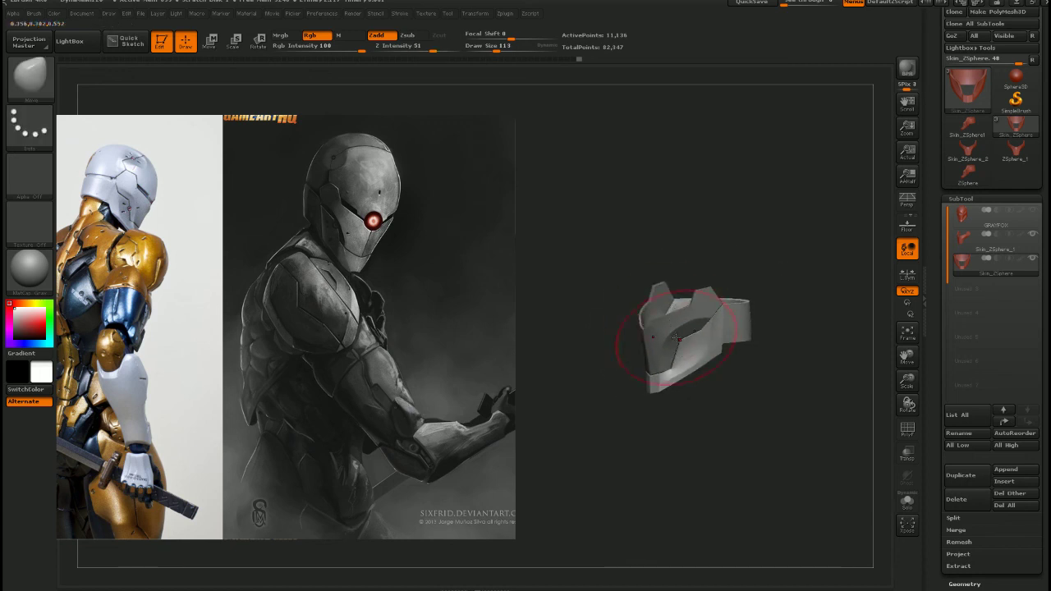
mouse_move(675, 337)
left_mouse_down()
mouse_move(698, 348)
mouse_move(646, 352)
left_mouse_up()
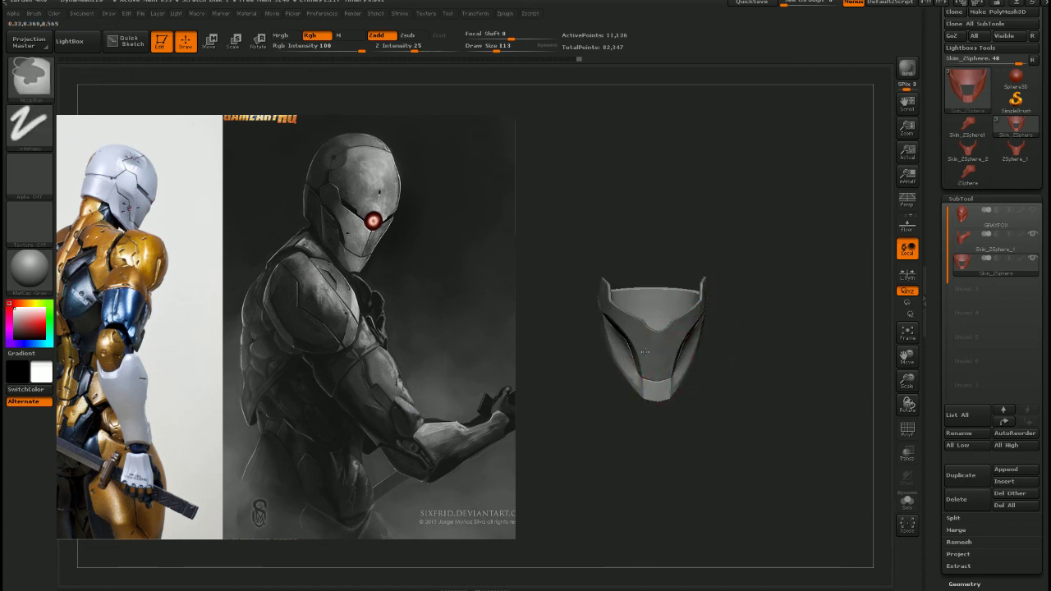
mouse_move(645, 351)
right_mouse_down("ctrl")
mouse_move(638, 399)
mouse_move(653, 426)
mouse_move(625, 371)
right_mouse_up("ctrl")
right_click_drag(625, 371, 614, 386, "ctrl")
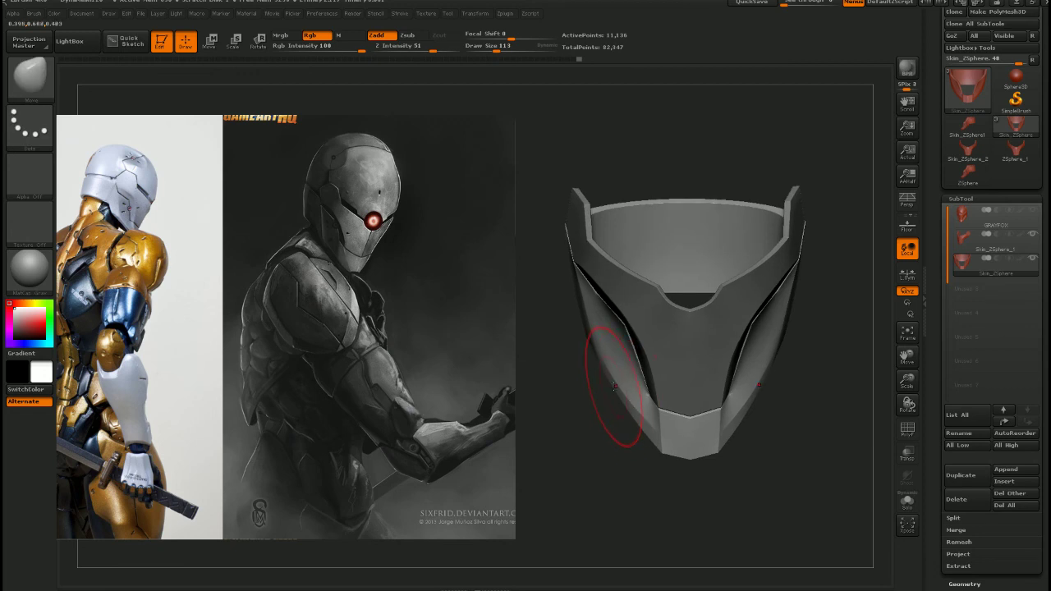
mouse_move(650, 422)
right_mouse_down()
mouse_move(649, 399)
mouse_move(675, 417)
mouse_move(715, 386)
mouse_move(752, 391)
mouse_move(658, 394)
mouse_move(712, 398)
mouse_move(669, 404)
mouse_move(700, 331)
mouse_move(653, 326)
mouse_move(705, 451)
mouse_move(695, 353)
mouse_move(743, 316)
right_mouse_up()
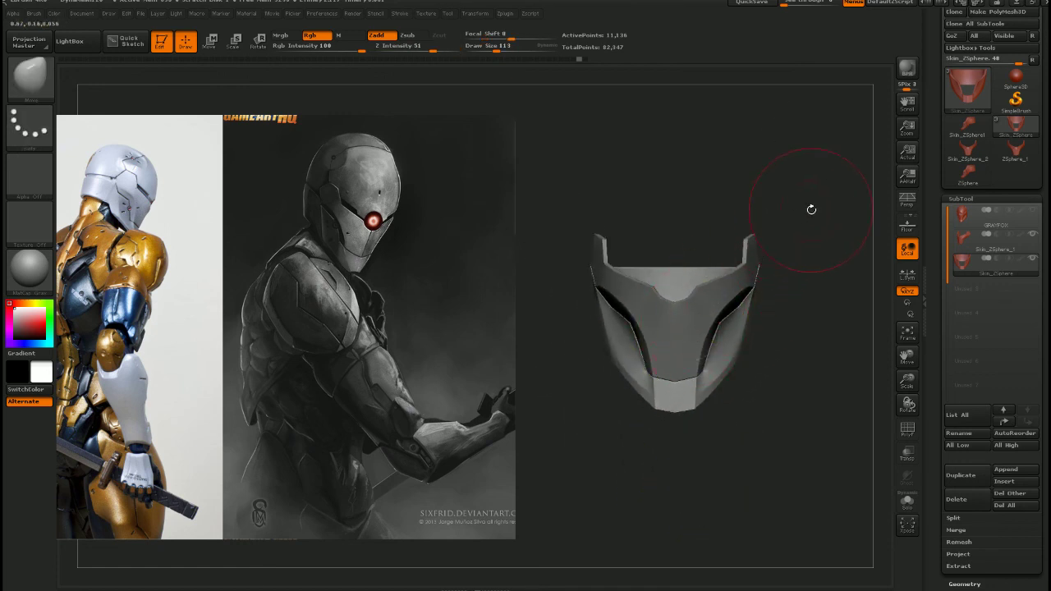
Save the tool as GRAYFOX in the 12- Gray Fox folder, replacing the existing file
left_click_drag(930, 124, 940, 210)
left_click(1007, 31)
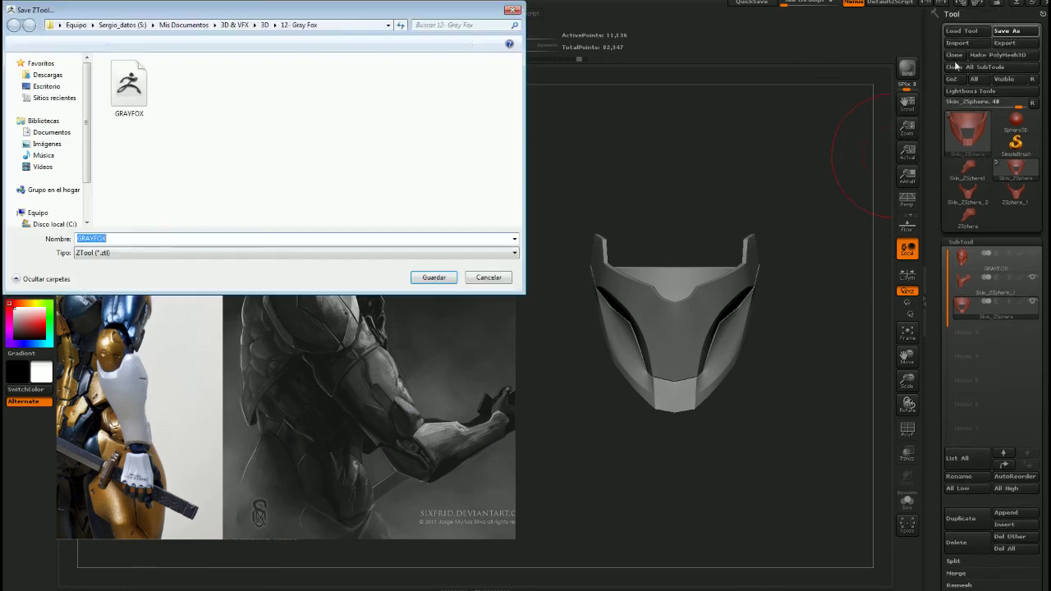
double_click(129, 86)
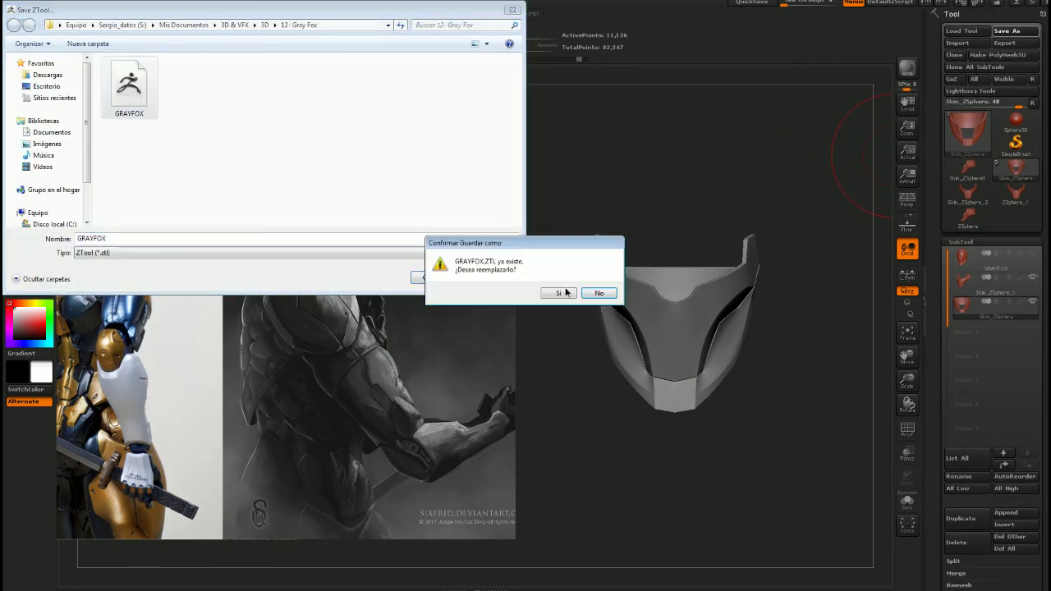
left_click(558, 293)
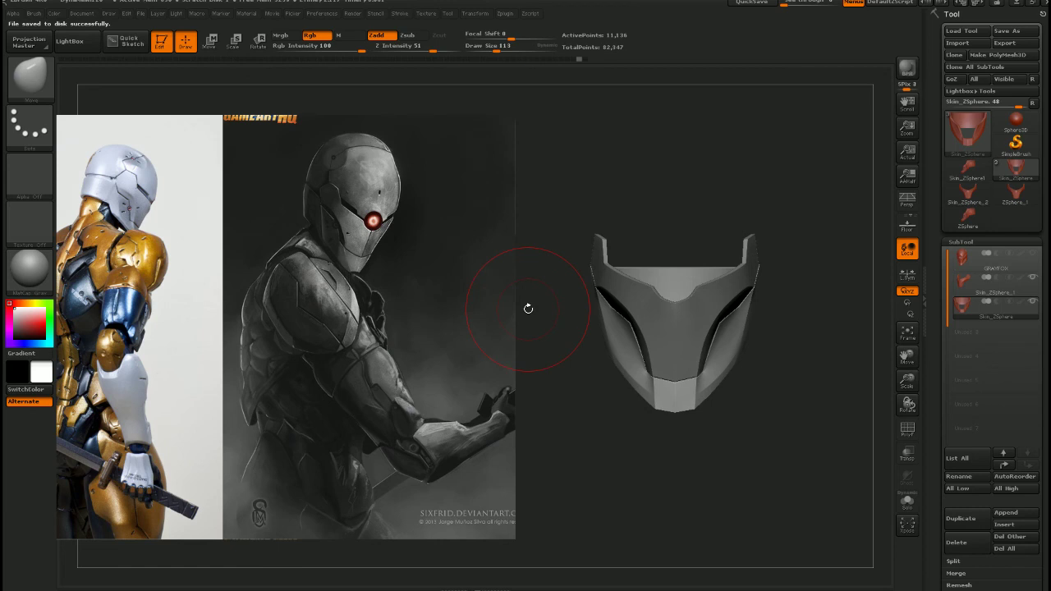